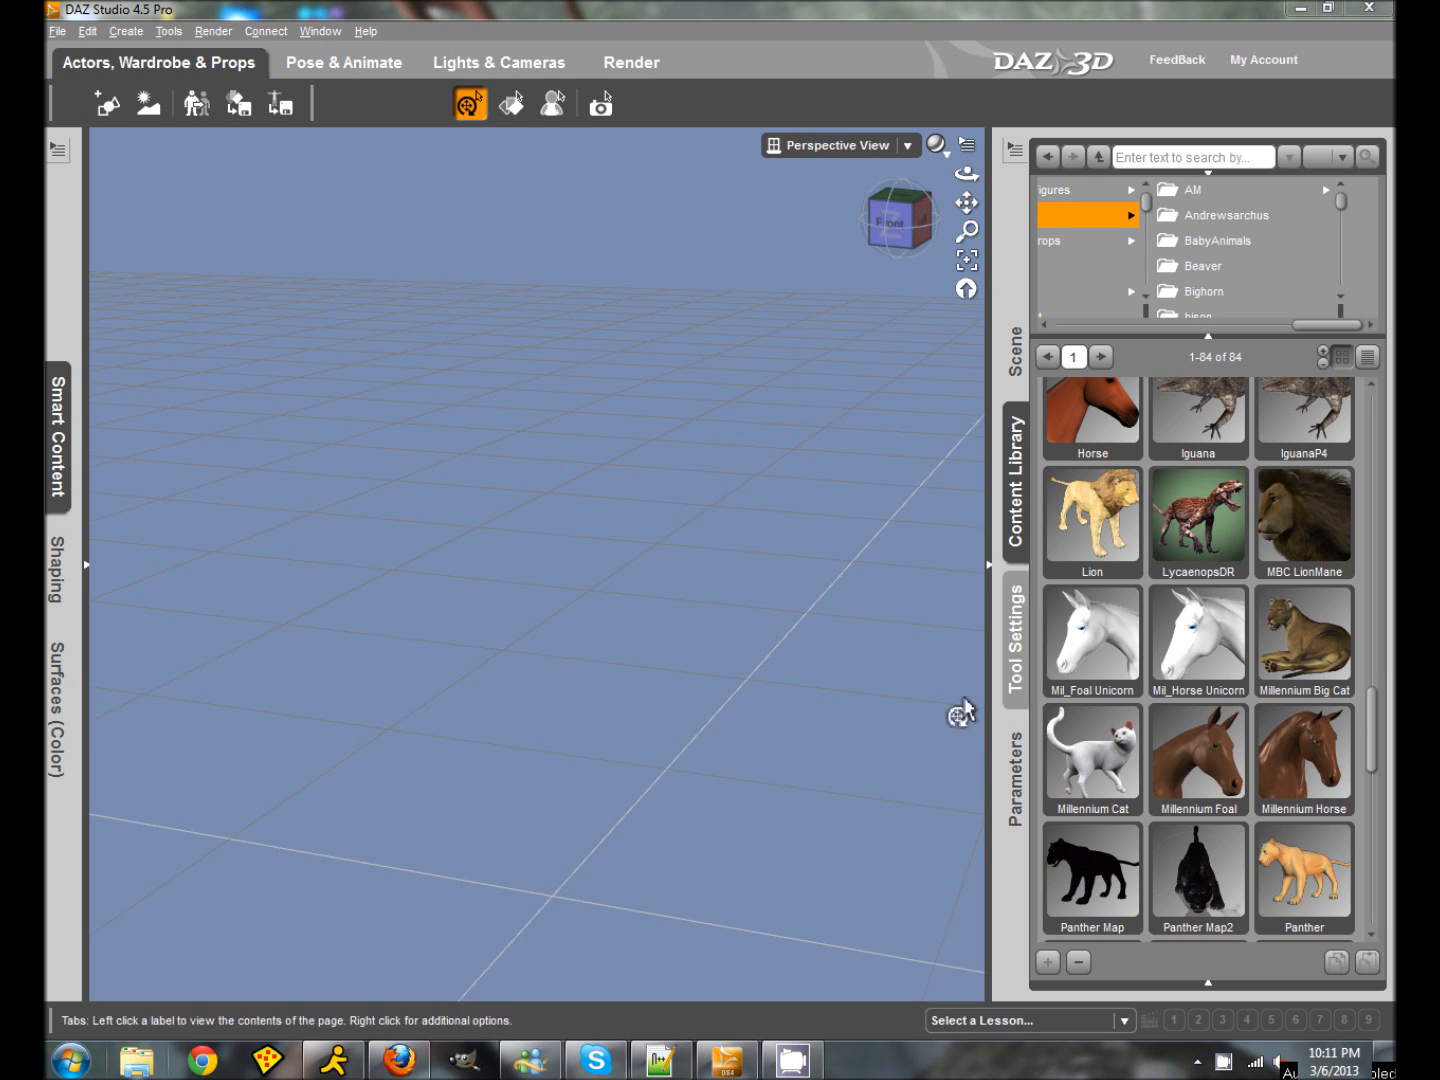
Step: Load the Millennium Big Cat figure with limits turned off and set its Cheetah morph to 1.00
{"action": "double_click", "coordinate": [1309, 644]}
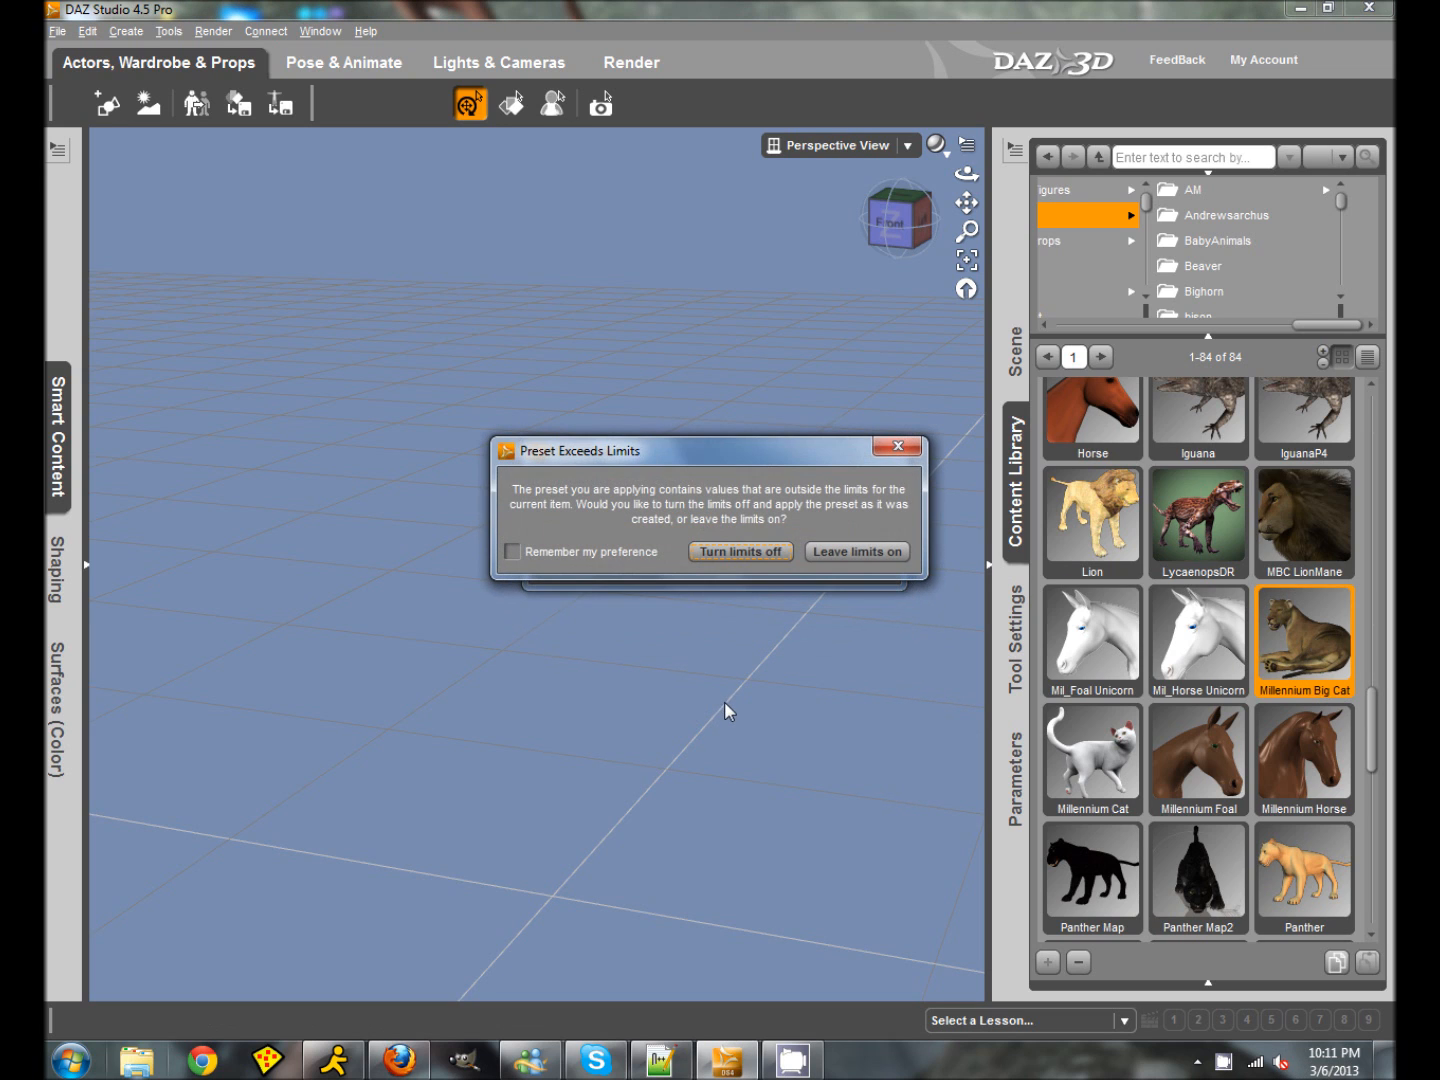
{"action": "left_click", "coordinate": [740, 552]}
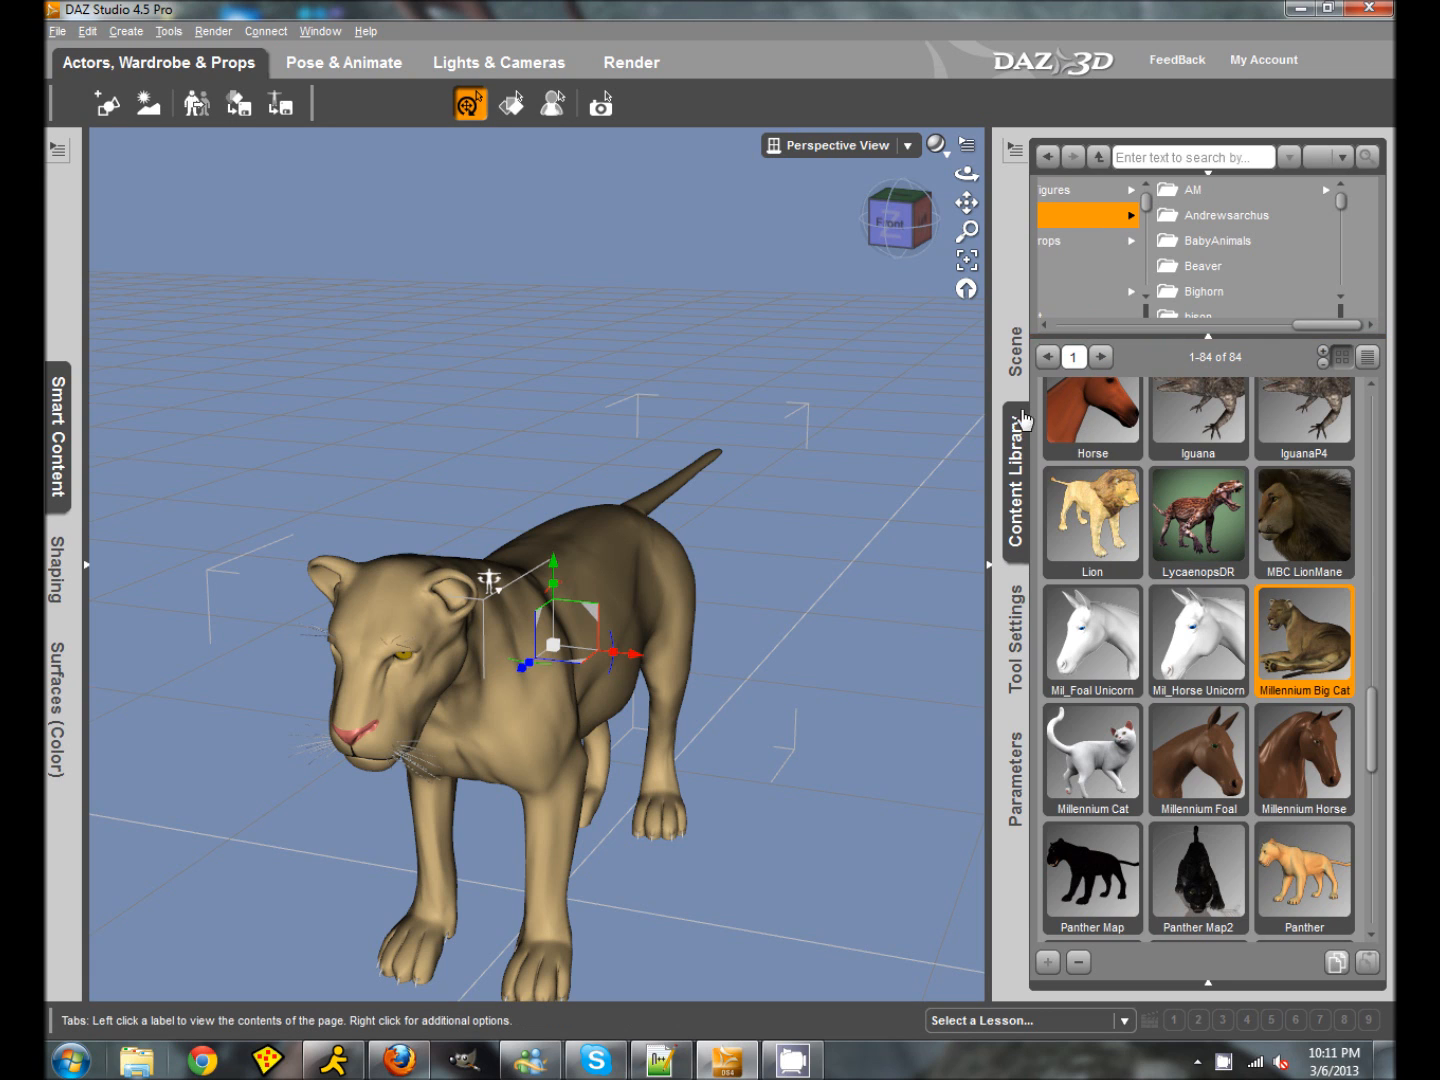
{"action": "left_click", "coordinate": [1016, 780]}
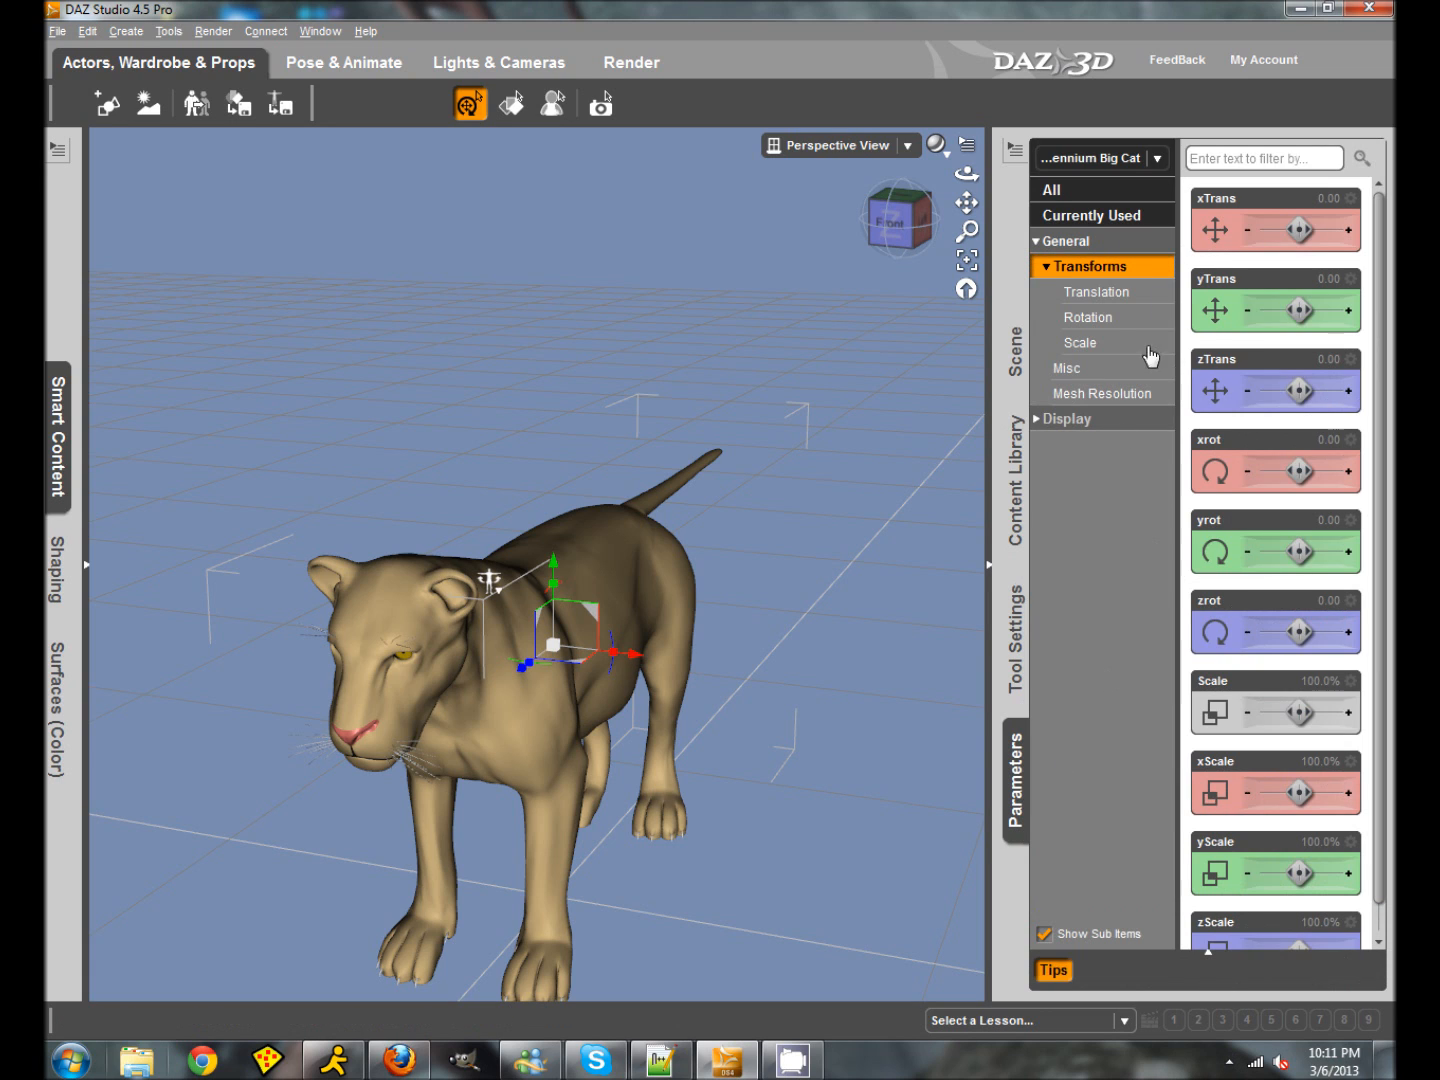
{"action": "left_click", "coordinate": [1100, 193]}
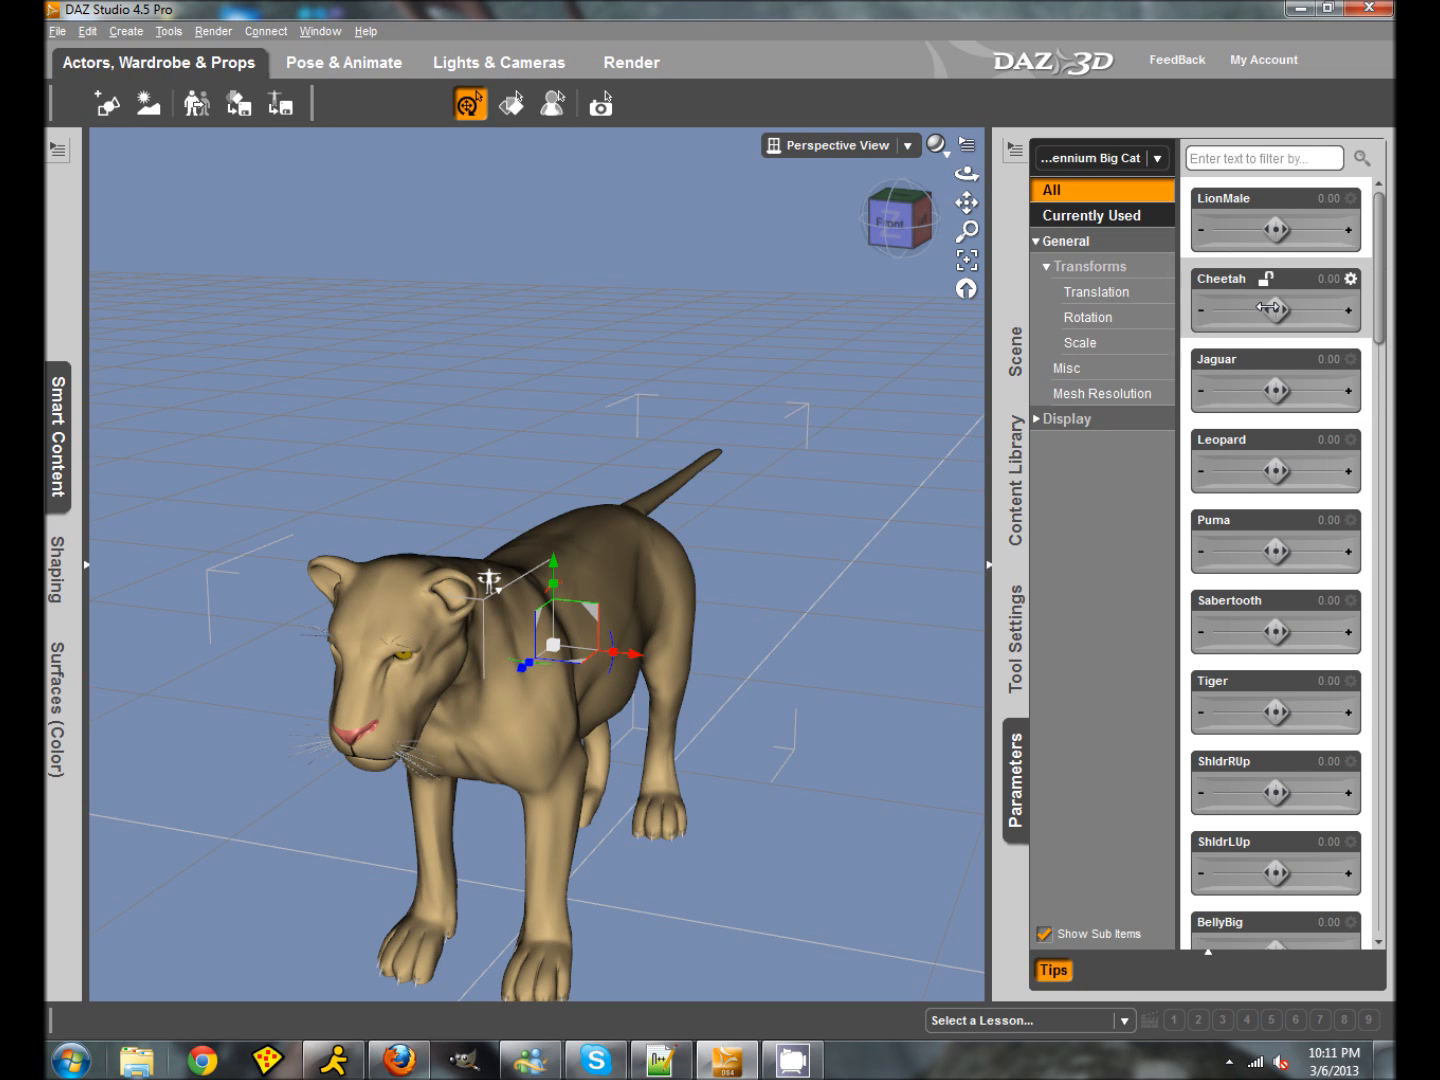
{"action": "left_click", "coordinate": [1338, 283]}
{"action": "type", "text": "1"}
{"action": "key", "text": "Return"}
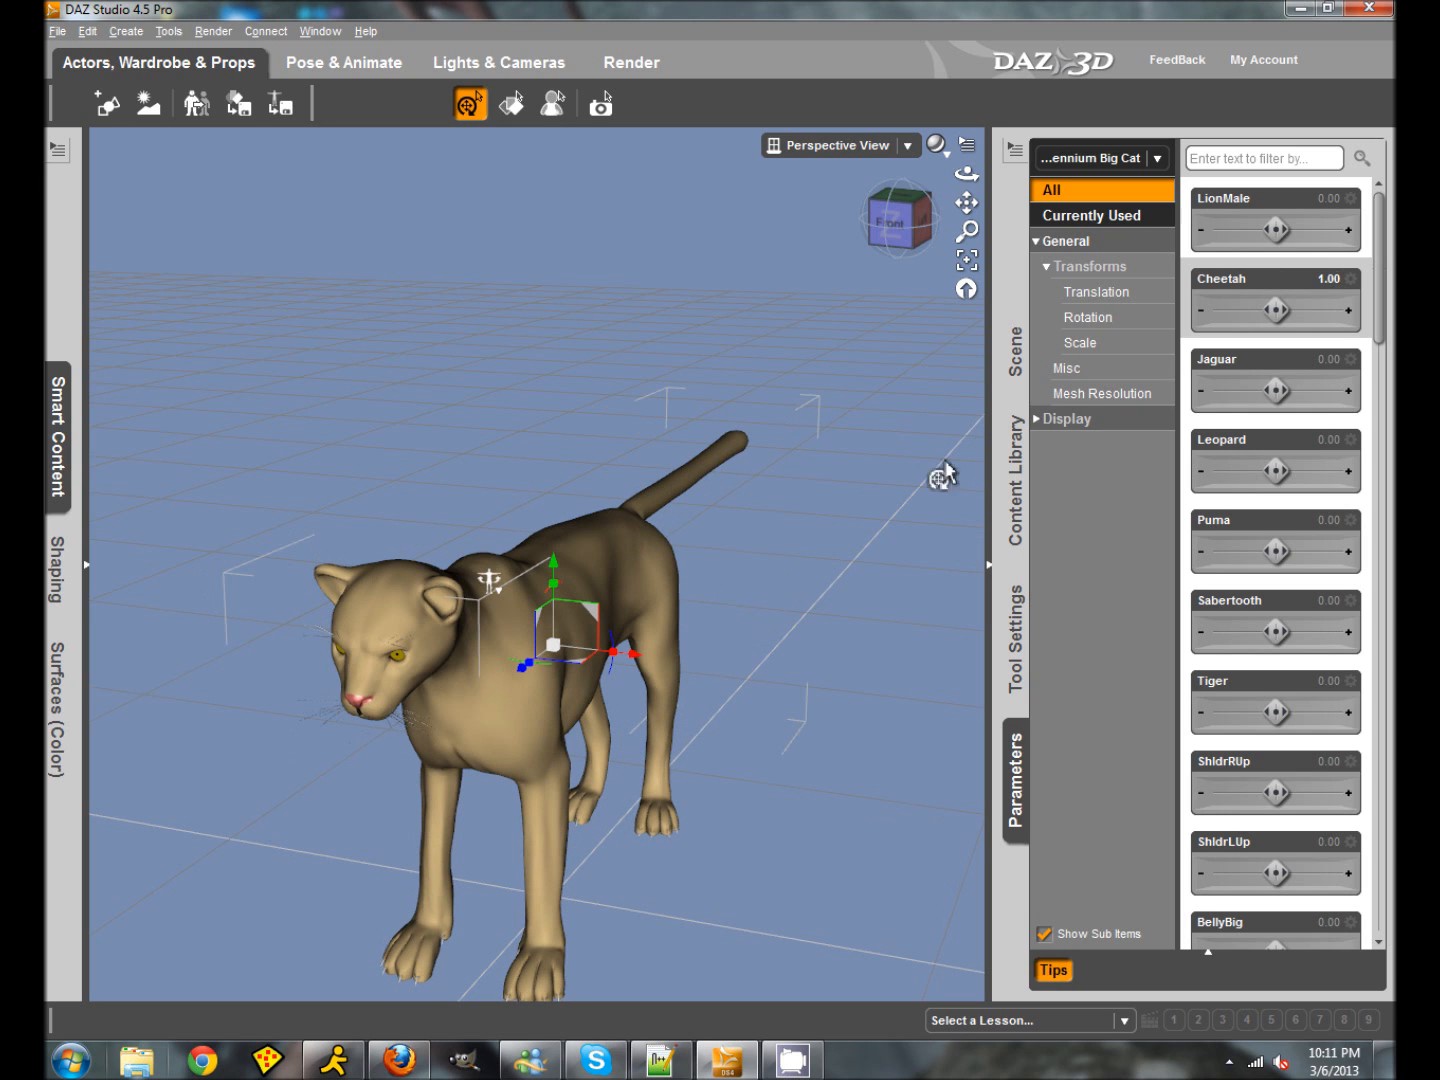
Step: Fold the cat's left forearm backward to a Side-Side of about 75 and try raising its neck and head
{"action": "left_click_drag", "start_coordinate": [905, 221], "coordinate": [853, 189]}
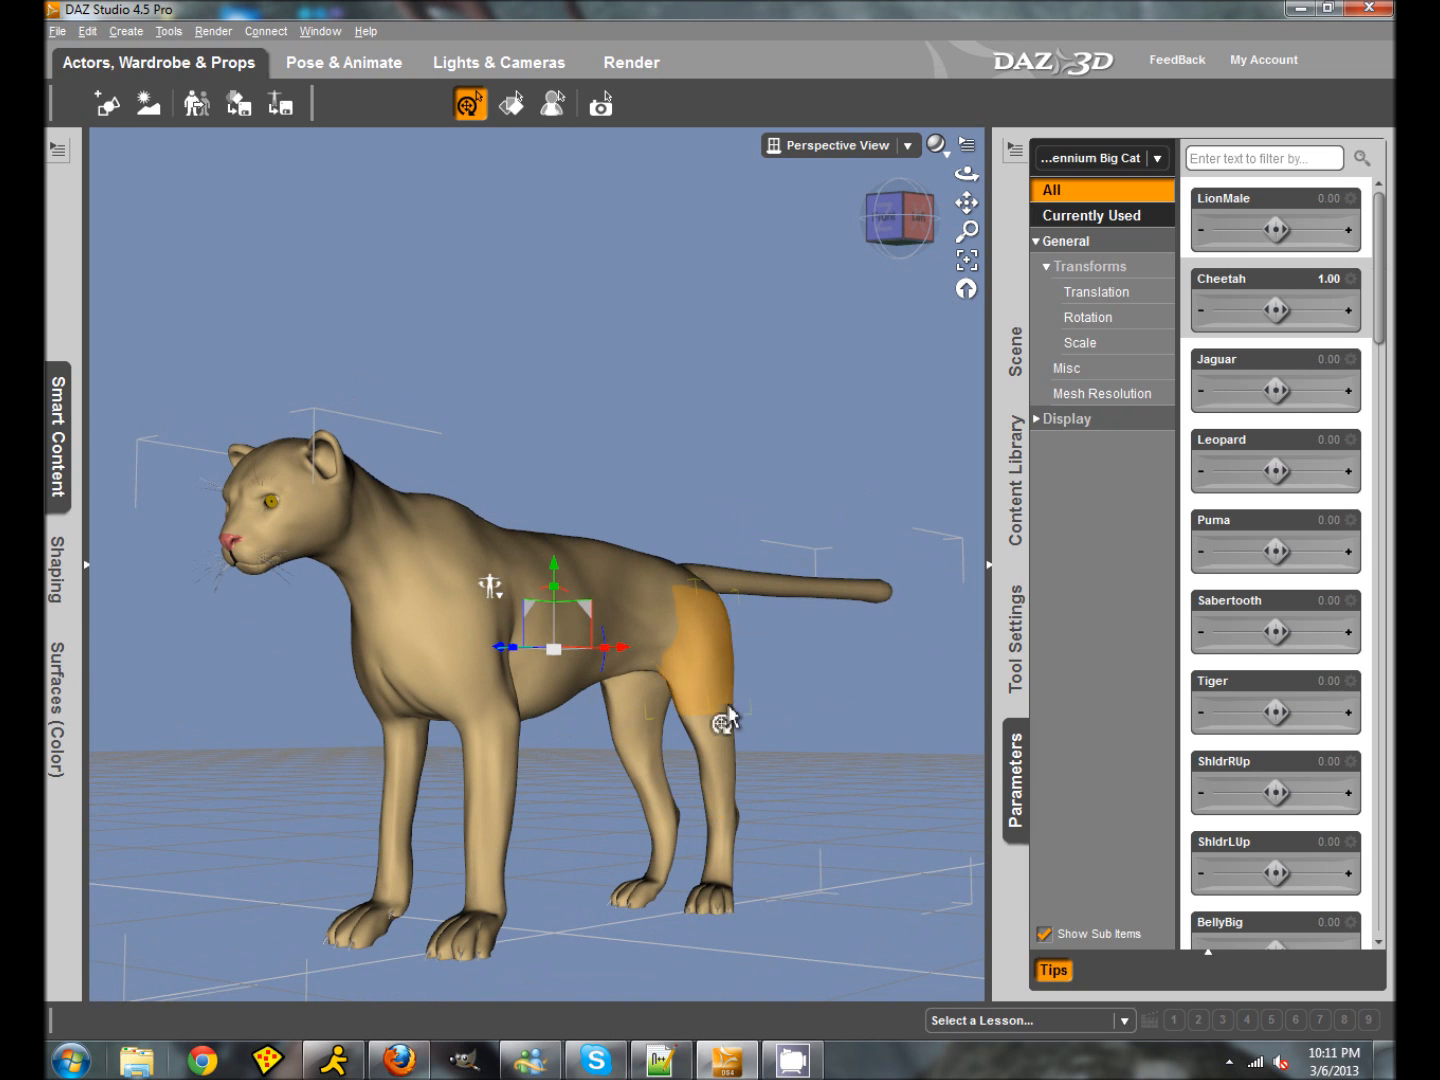
{"action": "left_click", "coordinate": [489, 792]}
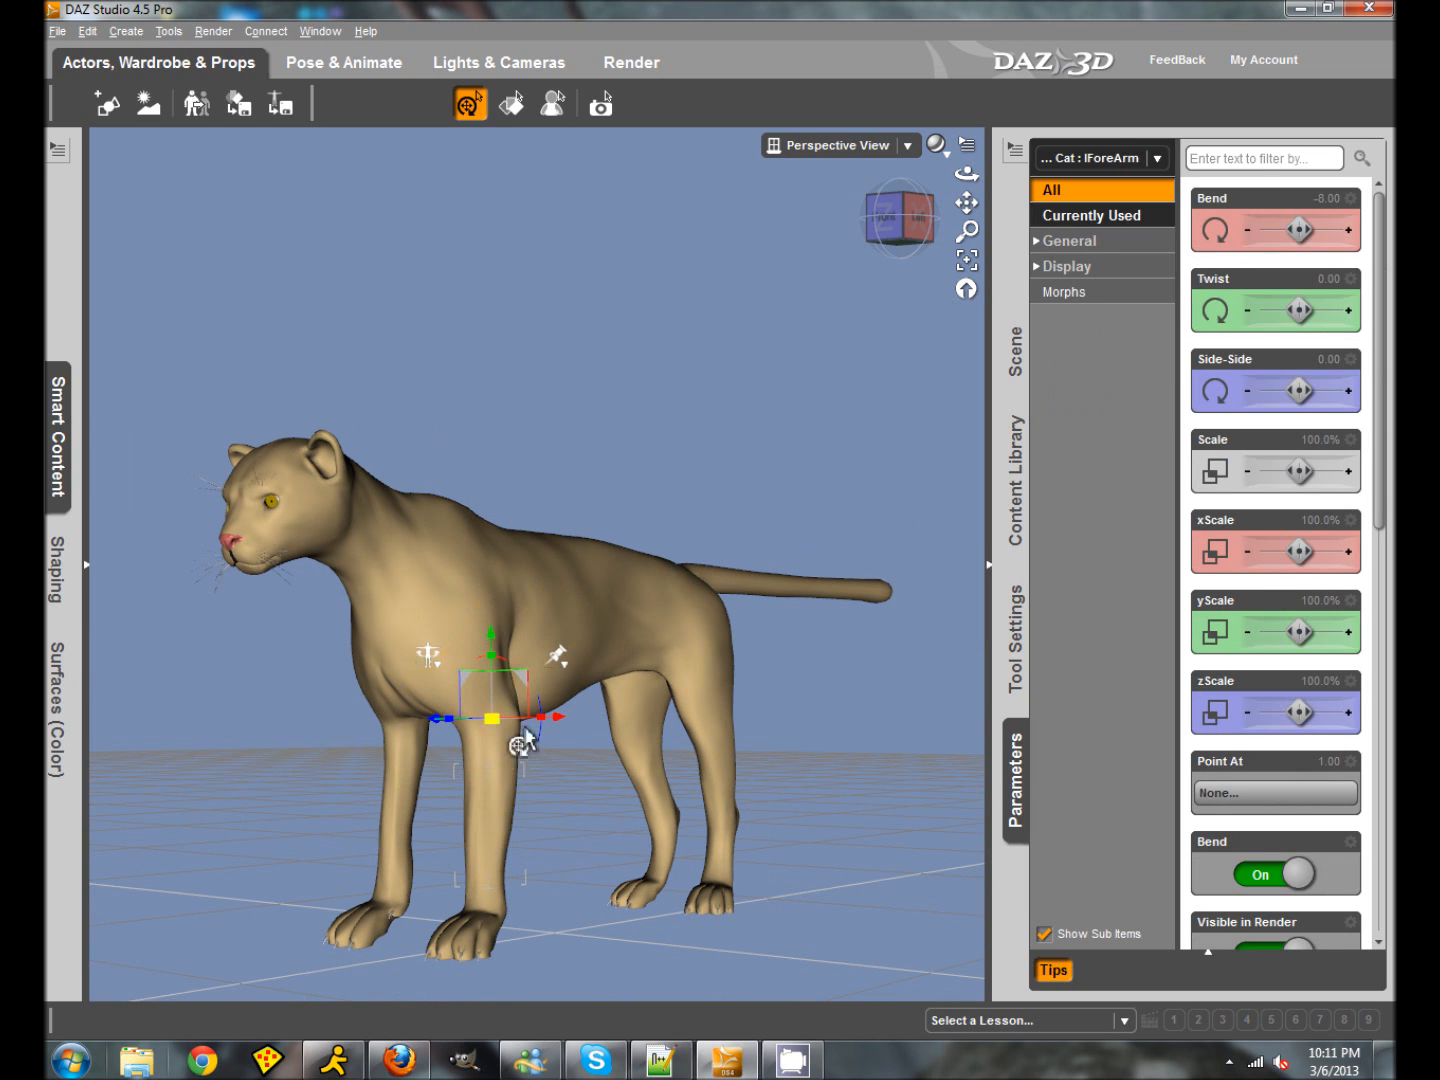
{"action": "left_click_drag", "start_coordinate": [544, 745], "coordinate": [565, 712]}
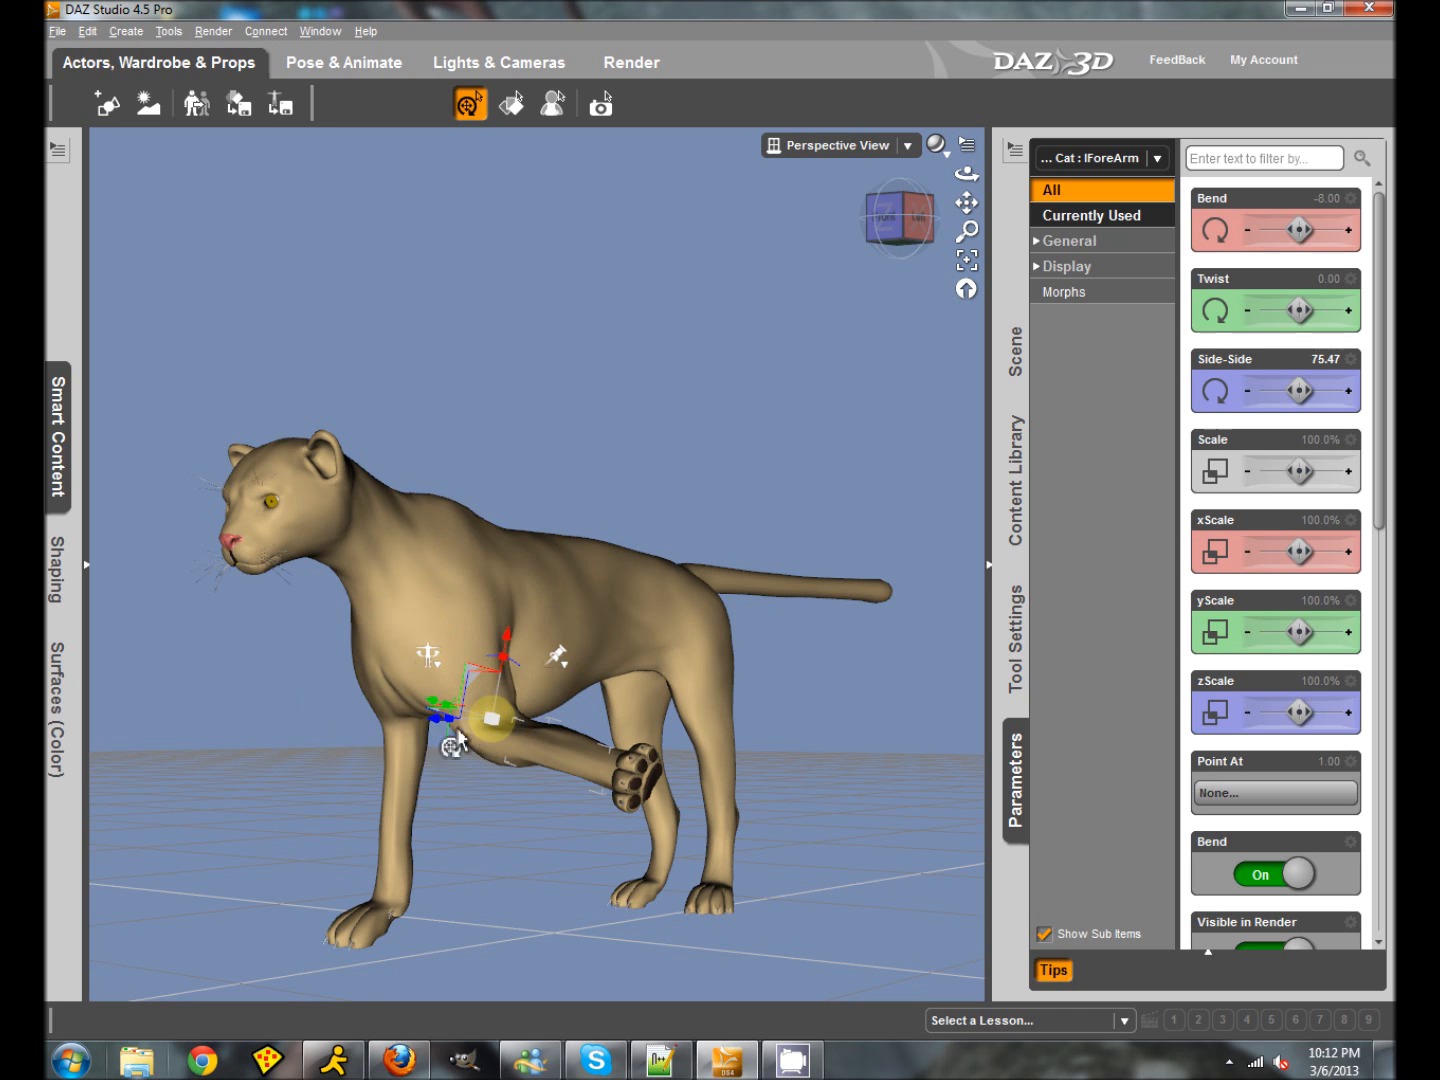
{"action": "left_click", "coordinate": [367, 526]}
{"action": "mouse_move", "coordinate": [364, 440]}
{"action": "left_mouse_down"}
{"action": "mouse_move", "coordinate": [311, 491]}
{"action": "mouse_move", "coordinate": [372, 440]}
{"action": "left_mouse_up"}
{"action": "left_click", "coordinate": [330, 448]}
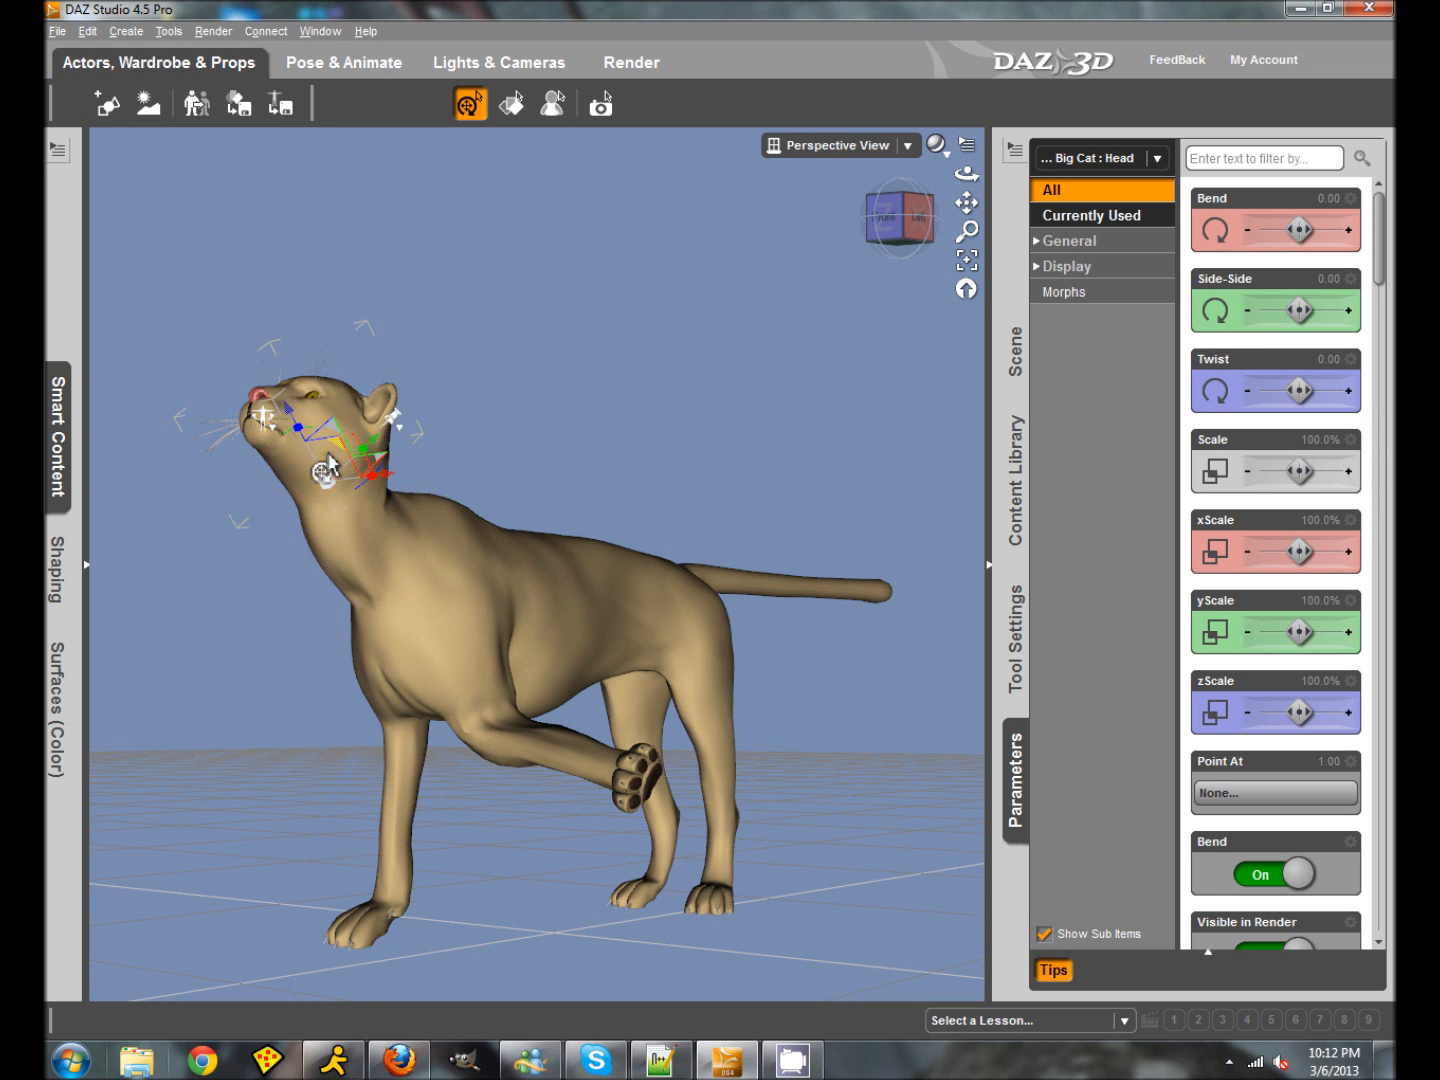
{"action": "left_click_drag", "start_coordinate": [333, 446], "coordinate": [312, 476]}
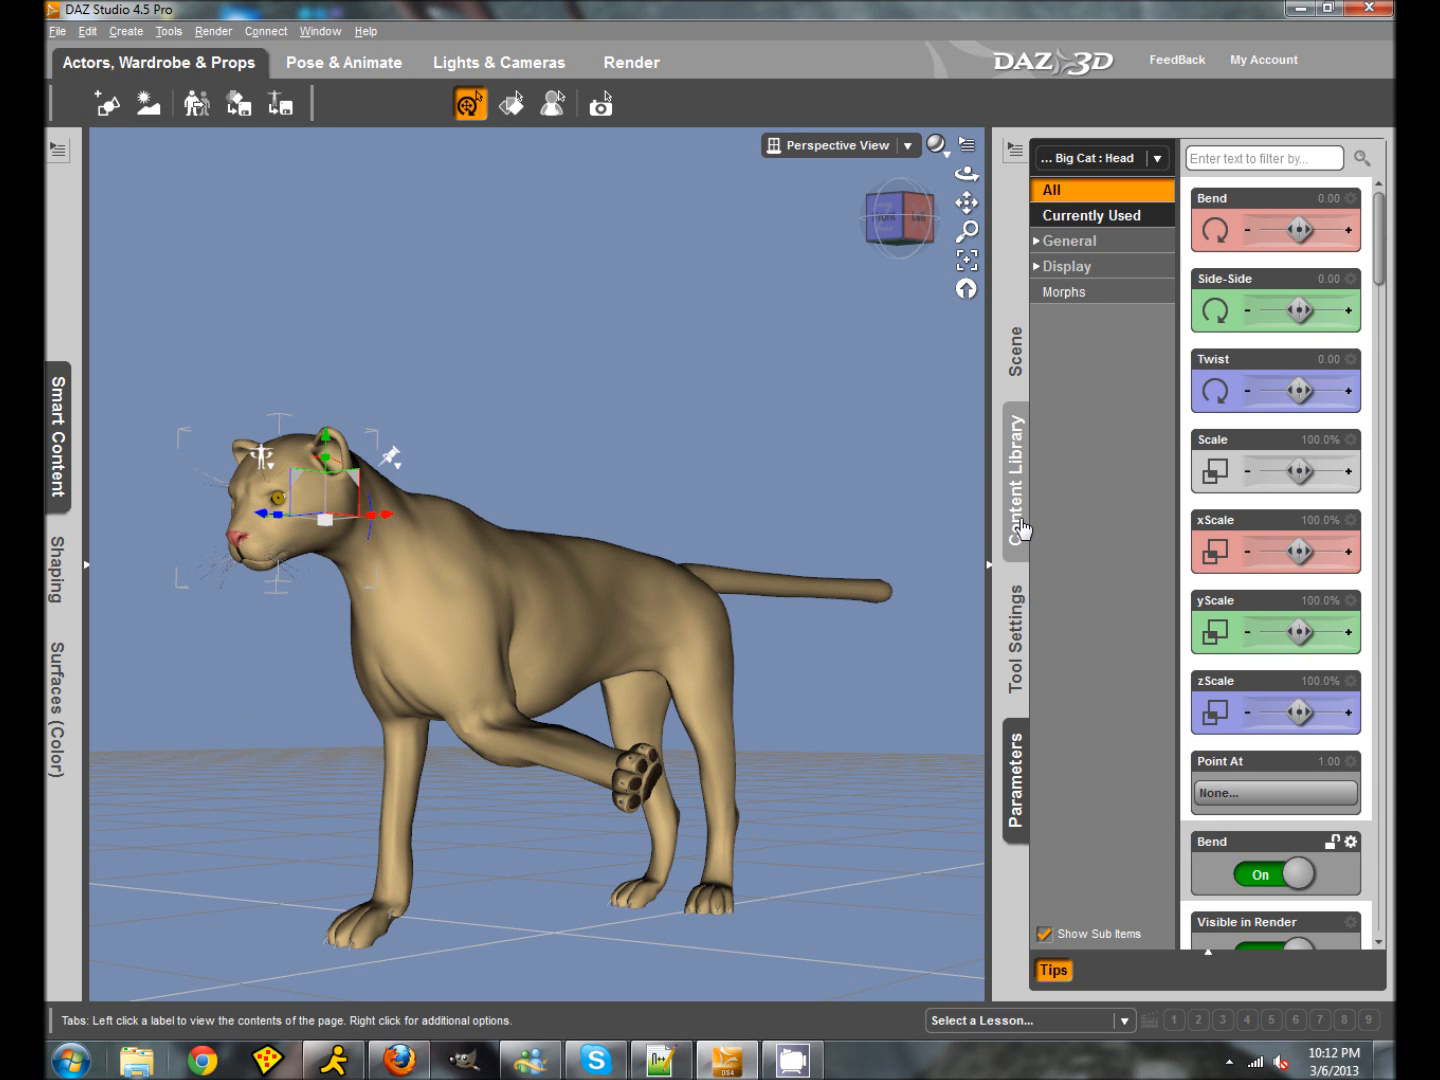
Step: Open the Animals folder of the Pose library in the content library
{"action": "left_click", "coordinate": [1013, 463]}
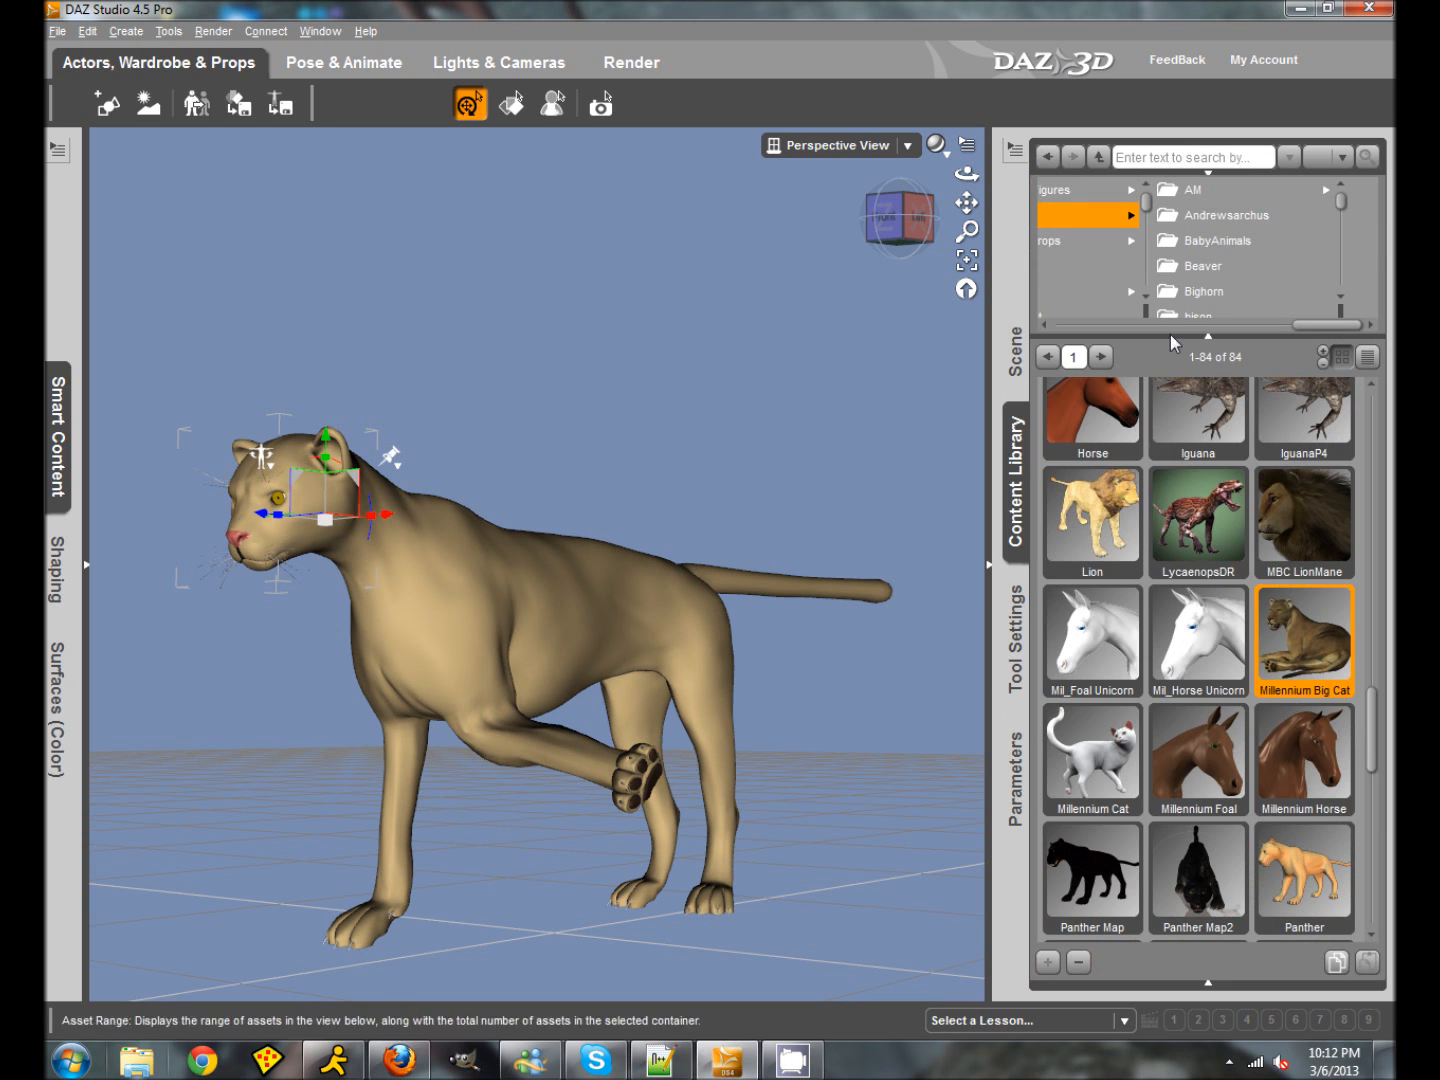
{"action": "left_click_drag", "start_coordinate": [1312, 336], "coordinate": [1259, 290]}
{"action": "mouse_move", "coordinate": [1290, 220]}
{"action": "left_mouse_down"}
{"action": "mouse_move", "coordinate": [1291, 281]}
{"action": "mouse_move", "coordinate": [1287, 217]}
{"action": "left_mouse_up"}
{"action": "left_click_drag", "start_coordinate": [1258, 333], "coordinate": [1198, 345]}
{"action": "left_click_drag", "start_coordinate": [1248, 244], "coordinate": [1249, 285]}
{"action": "left_click", "coordinate": [1134, 281]}
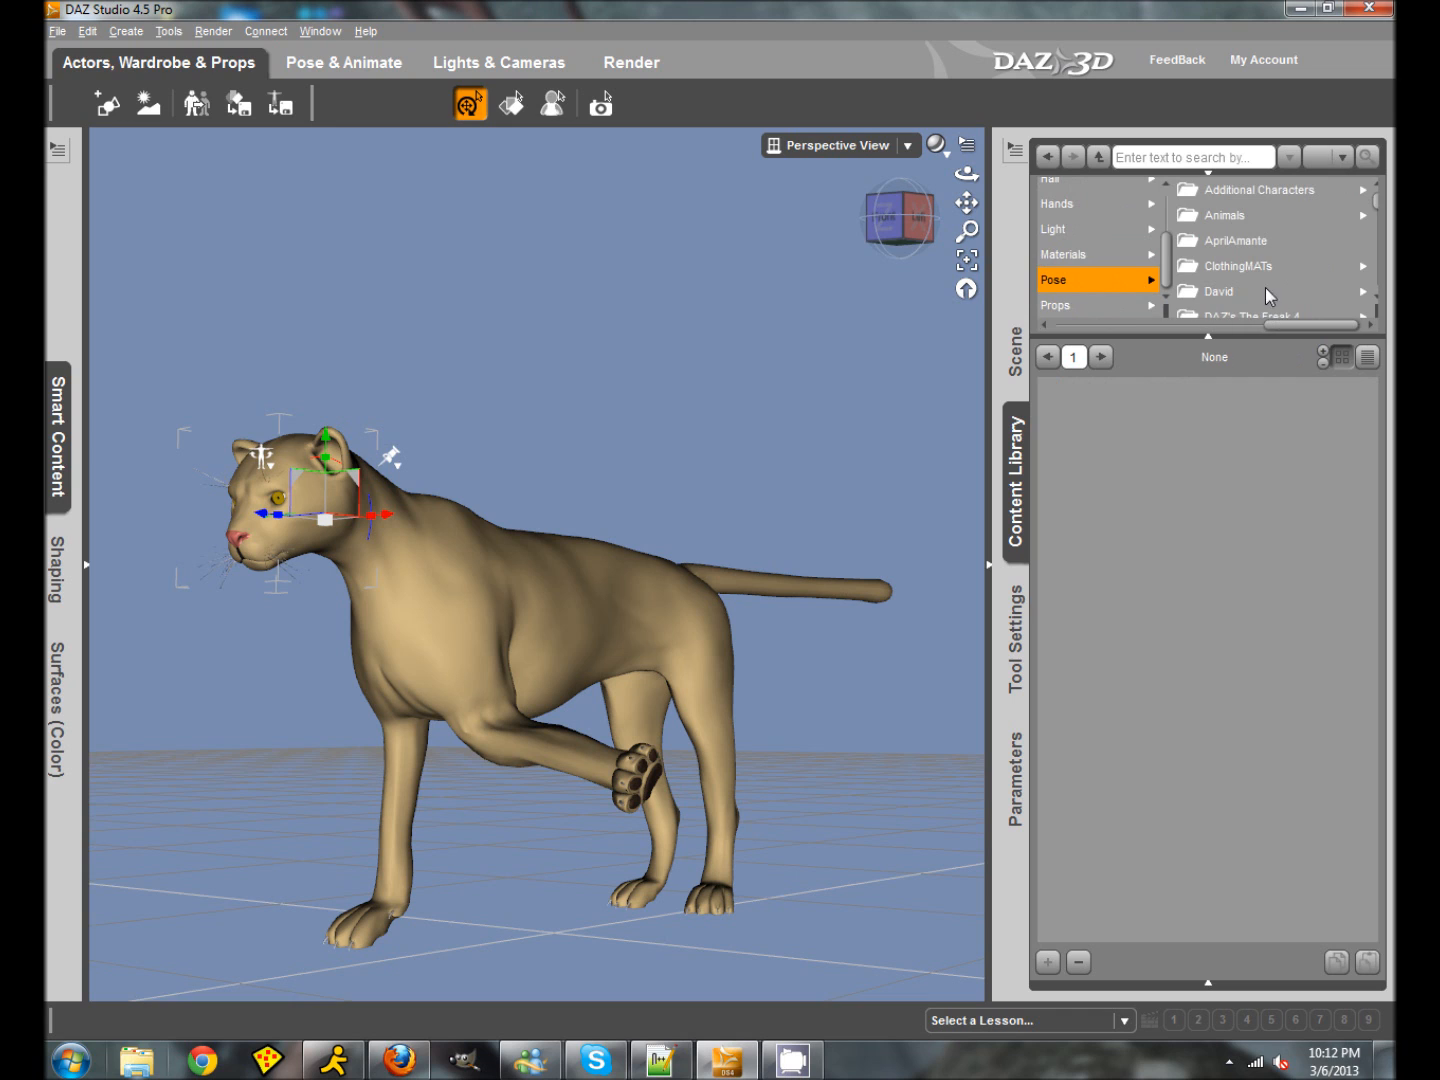
{"action": "left_click", "coordinate": [1224, 215]}
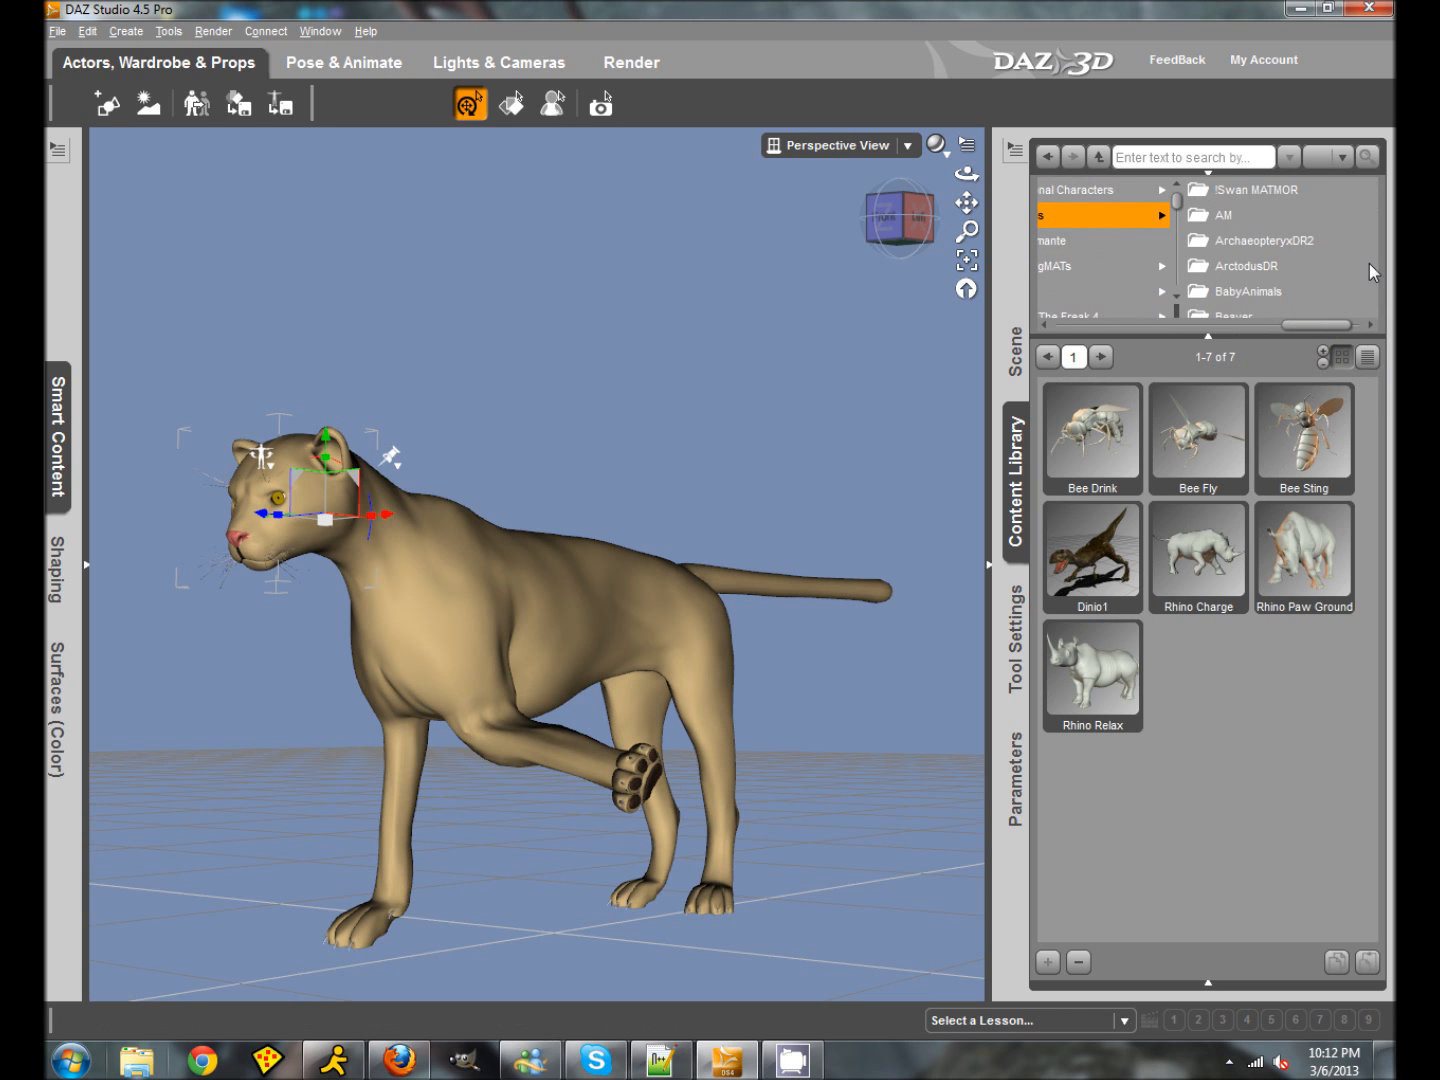
Step: Apply the CheetahRun2 pose from the DAZ's Mil Big Cat folder to the cat
{"action": "left_click", "coordinate": [1301, 291]}
{"action": "scroll", "coordinate": [1232, 297], "scroll_direction": "down", "scroll_amount": 4}
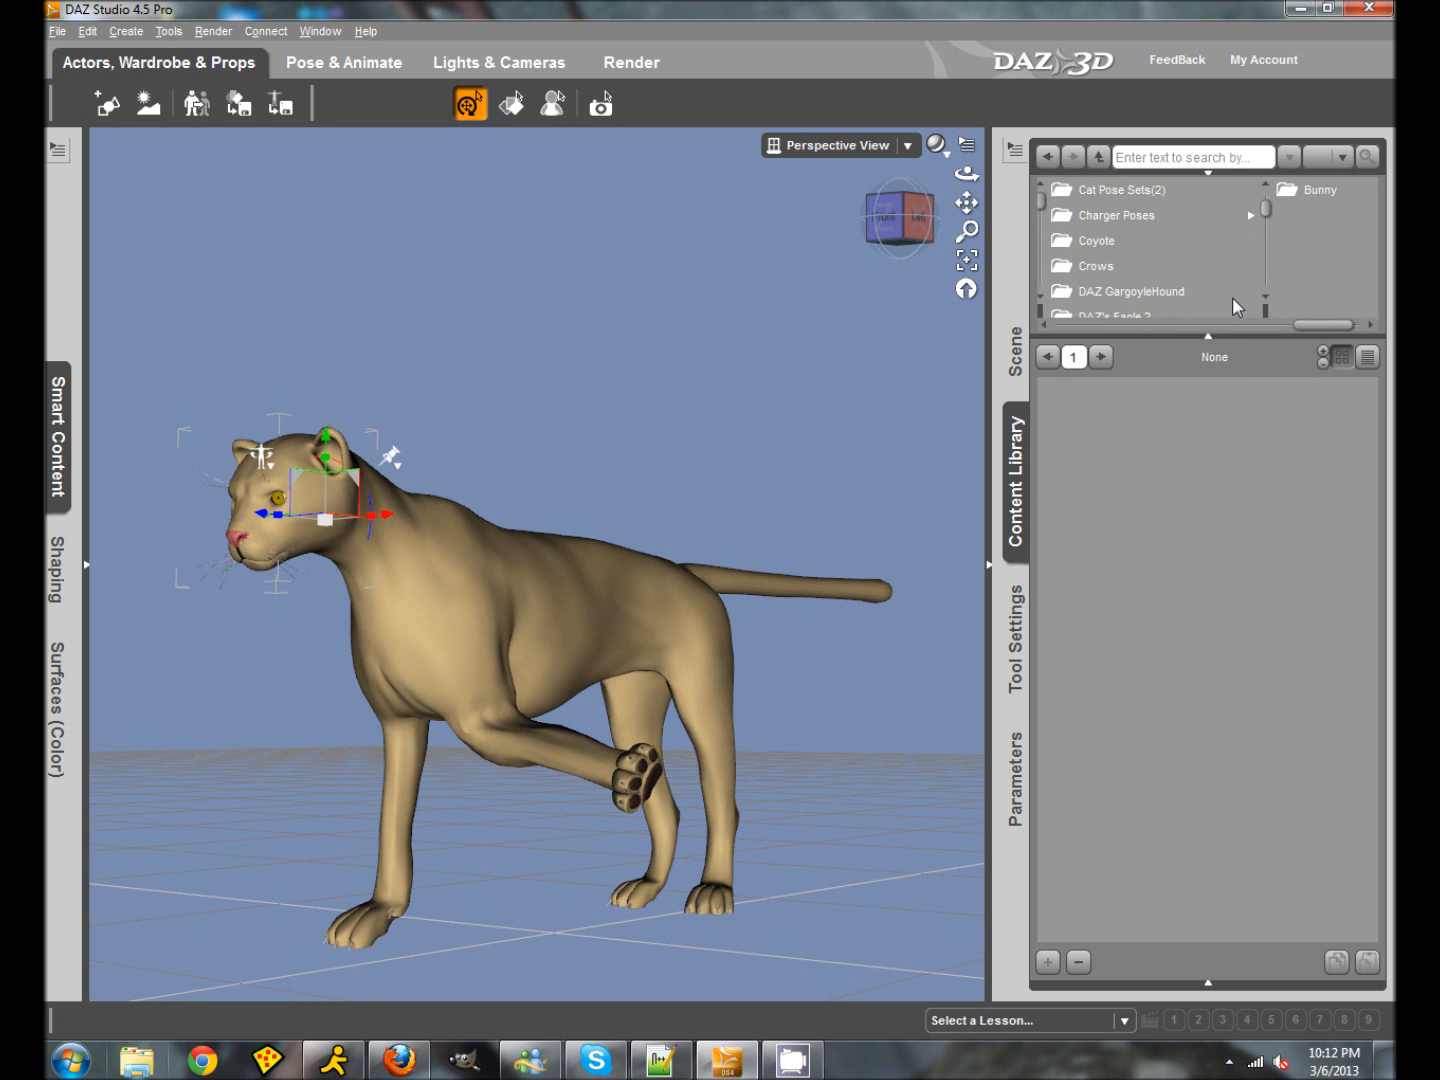
{"action": "scroll", "coordinate": [1190, 283], "scroll_direction": "down", "scroll_amount": 3}
{"action": "scroll", "coordinate": [1190, 283], "scroll_direction": "up", "scroll_amount": 2}
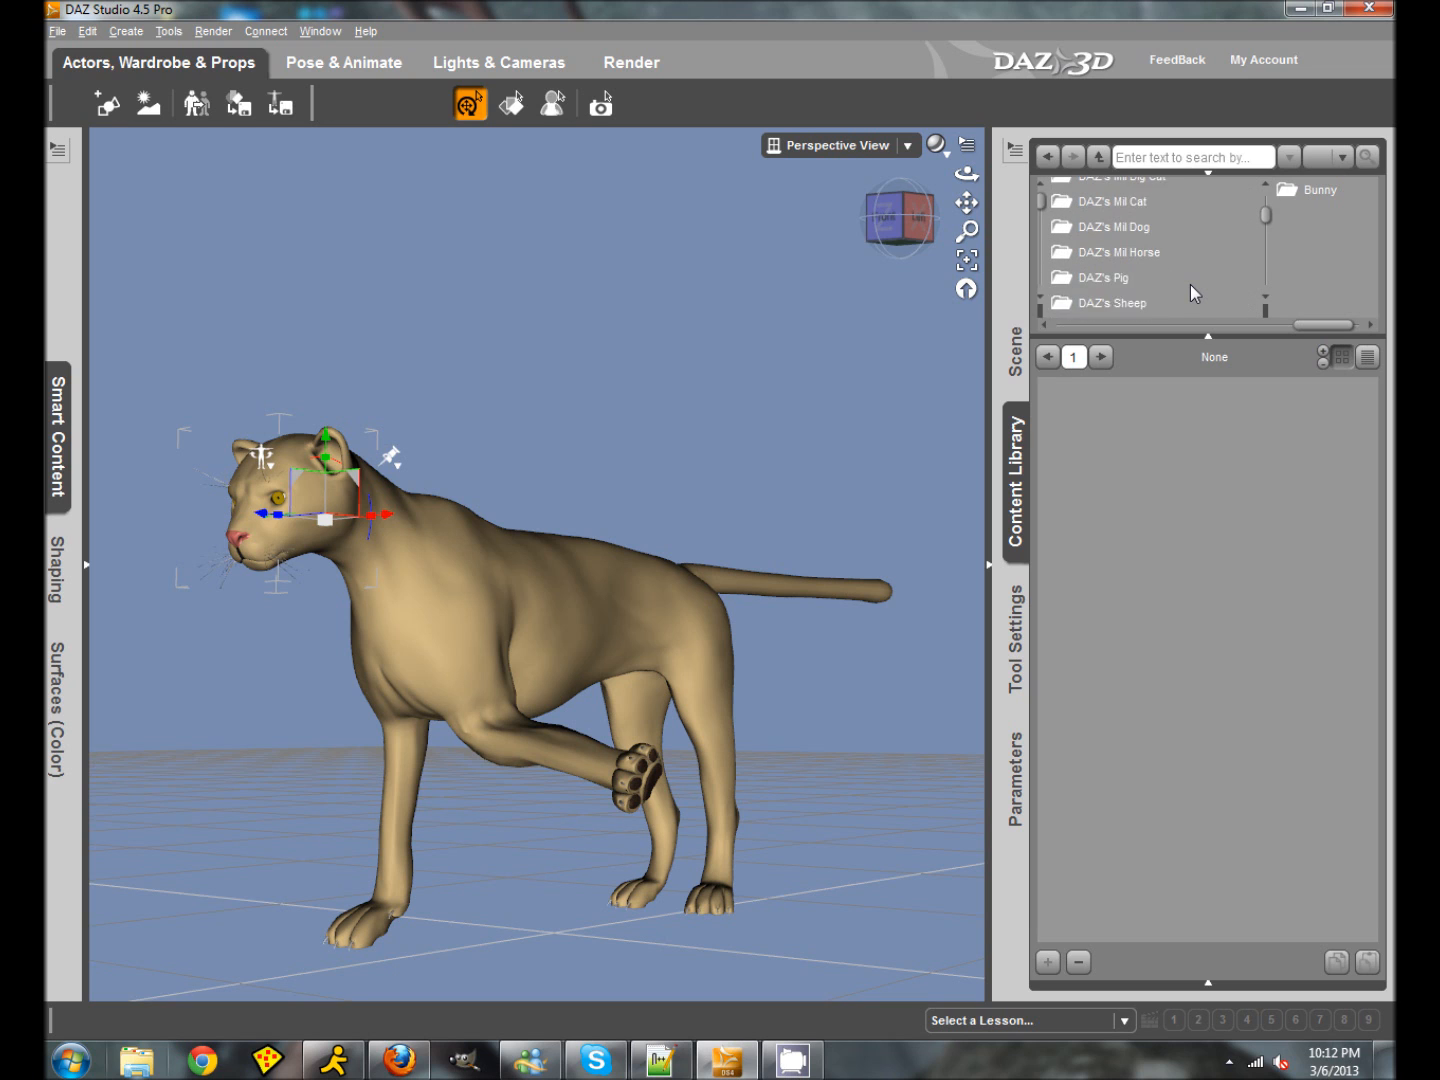
{"action": "left_click", "coordinate": [1112, 216]}
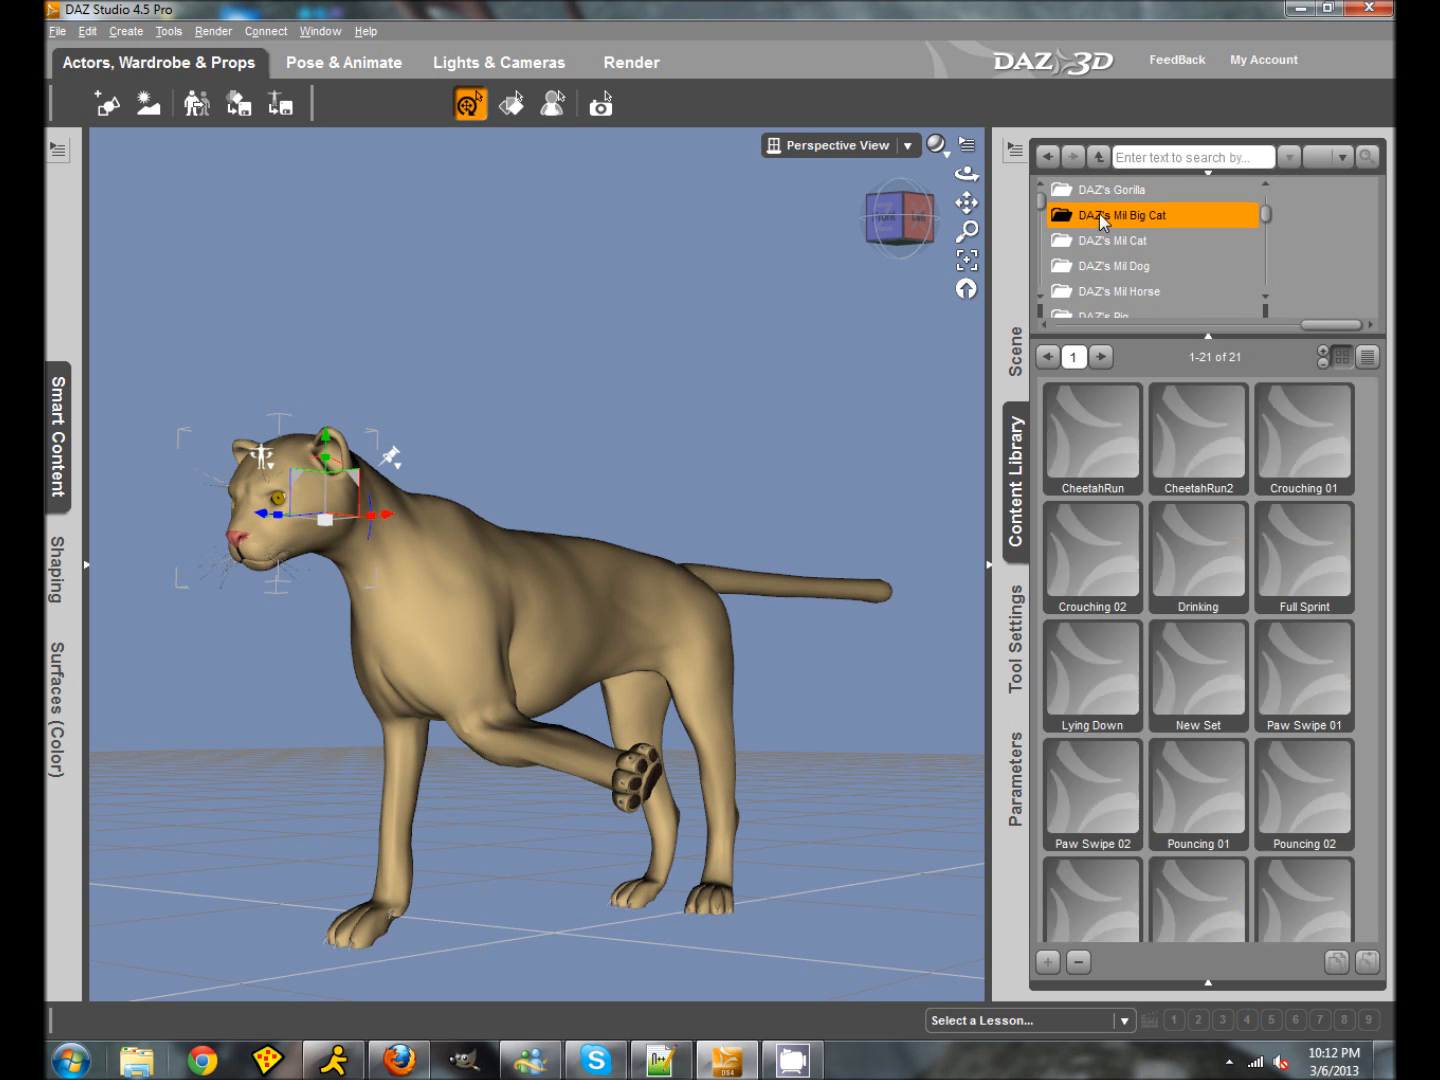
{"action": "double_click", "coordinate": [1193, 455]}
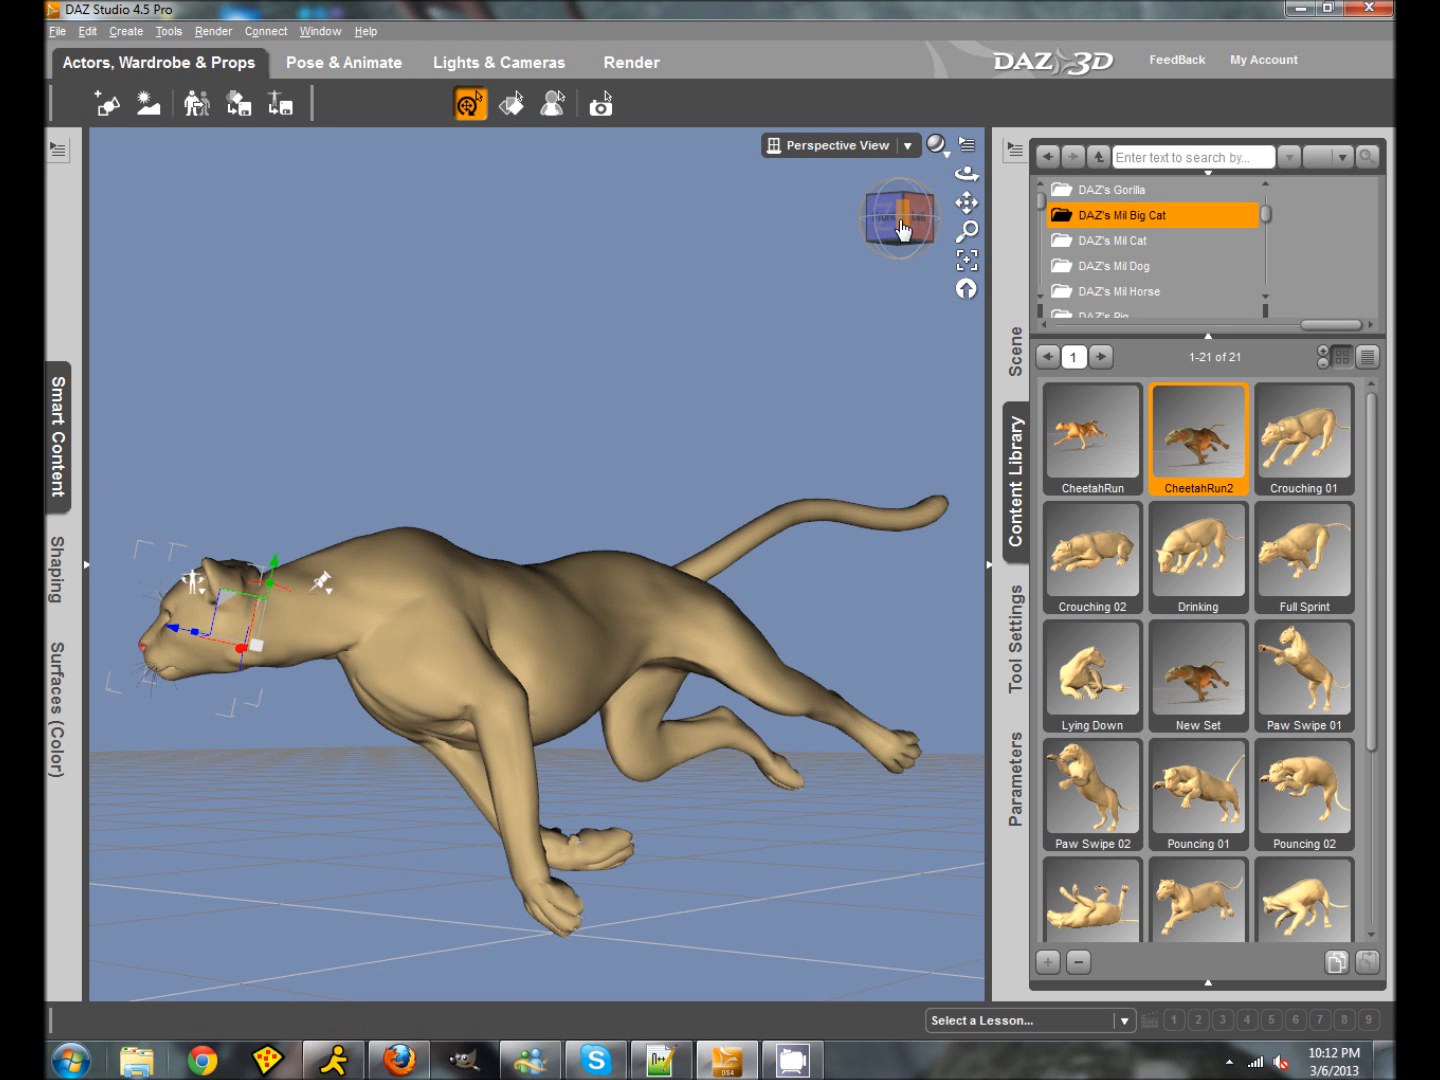
Step: Apply the !Map Cheetah PP and !Eyes Blue material presets from the MAT Mil Big Cat folder to the cat
{"action": "left_click_drag", "start_coordinate": [893, 229], "coordinate": [919, 219]}
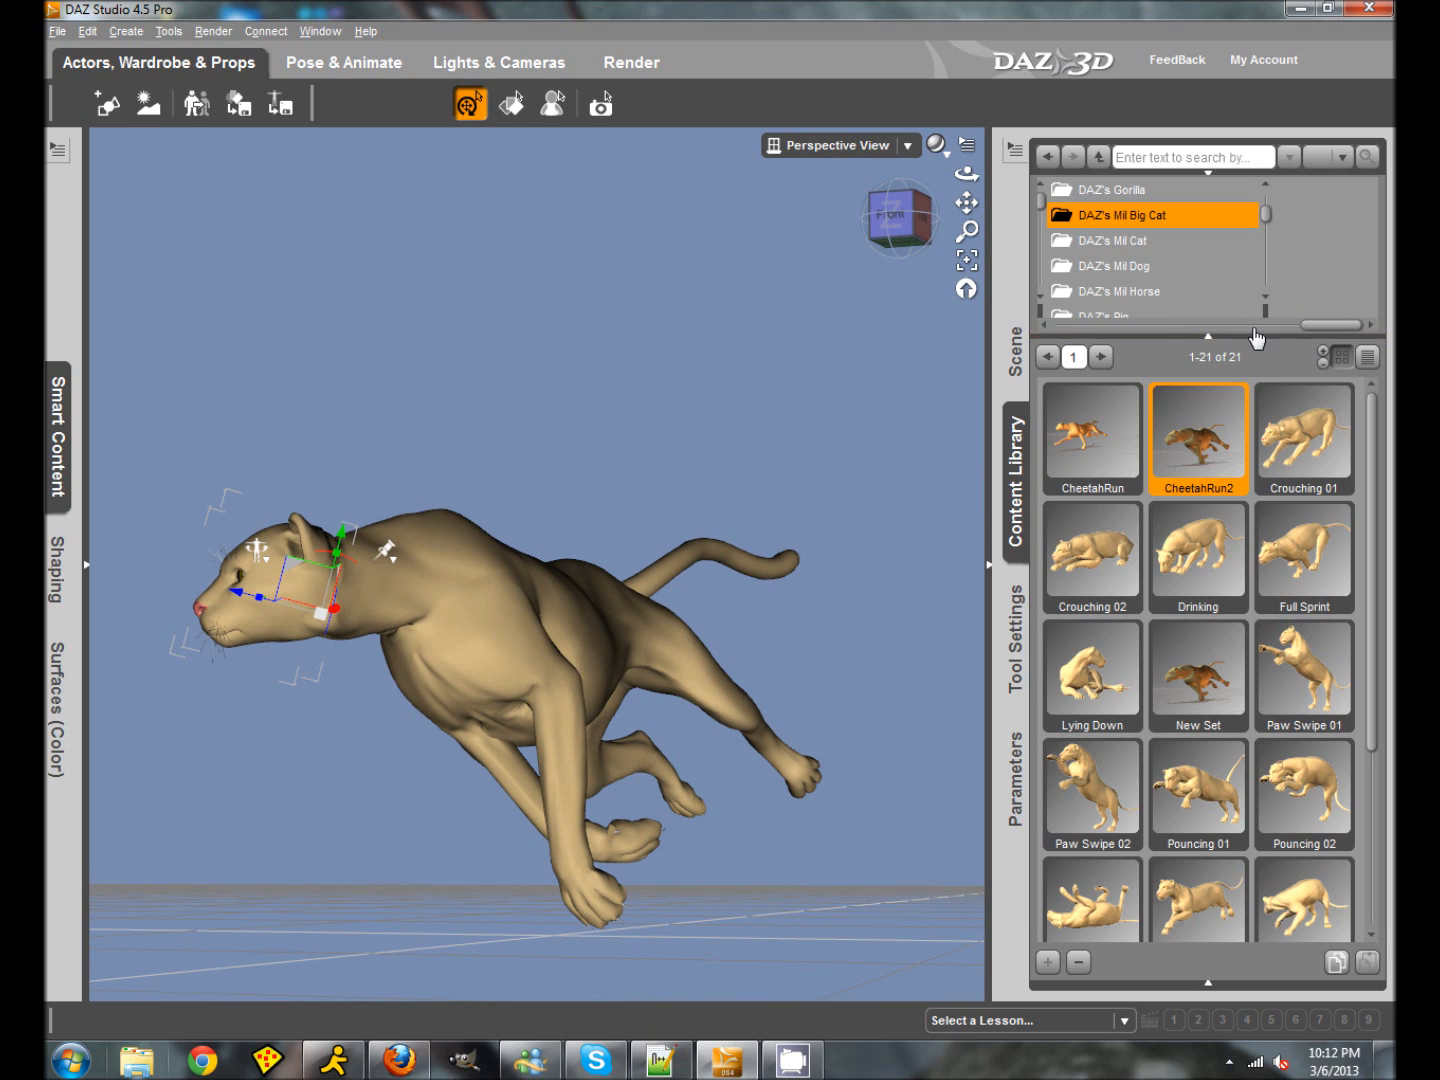
{"action": "left_click_drag", "start_coordinate": [1329, 333], "coordinate": [1274, 334]}
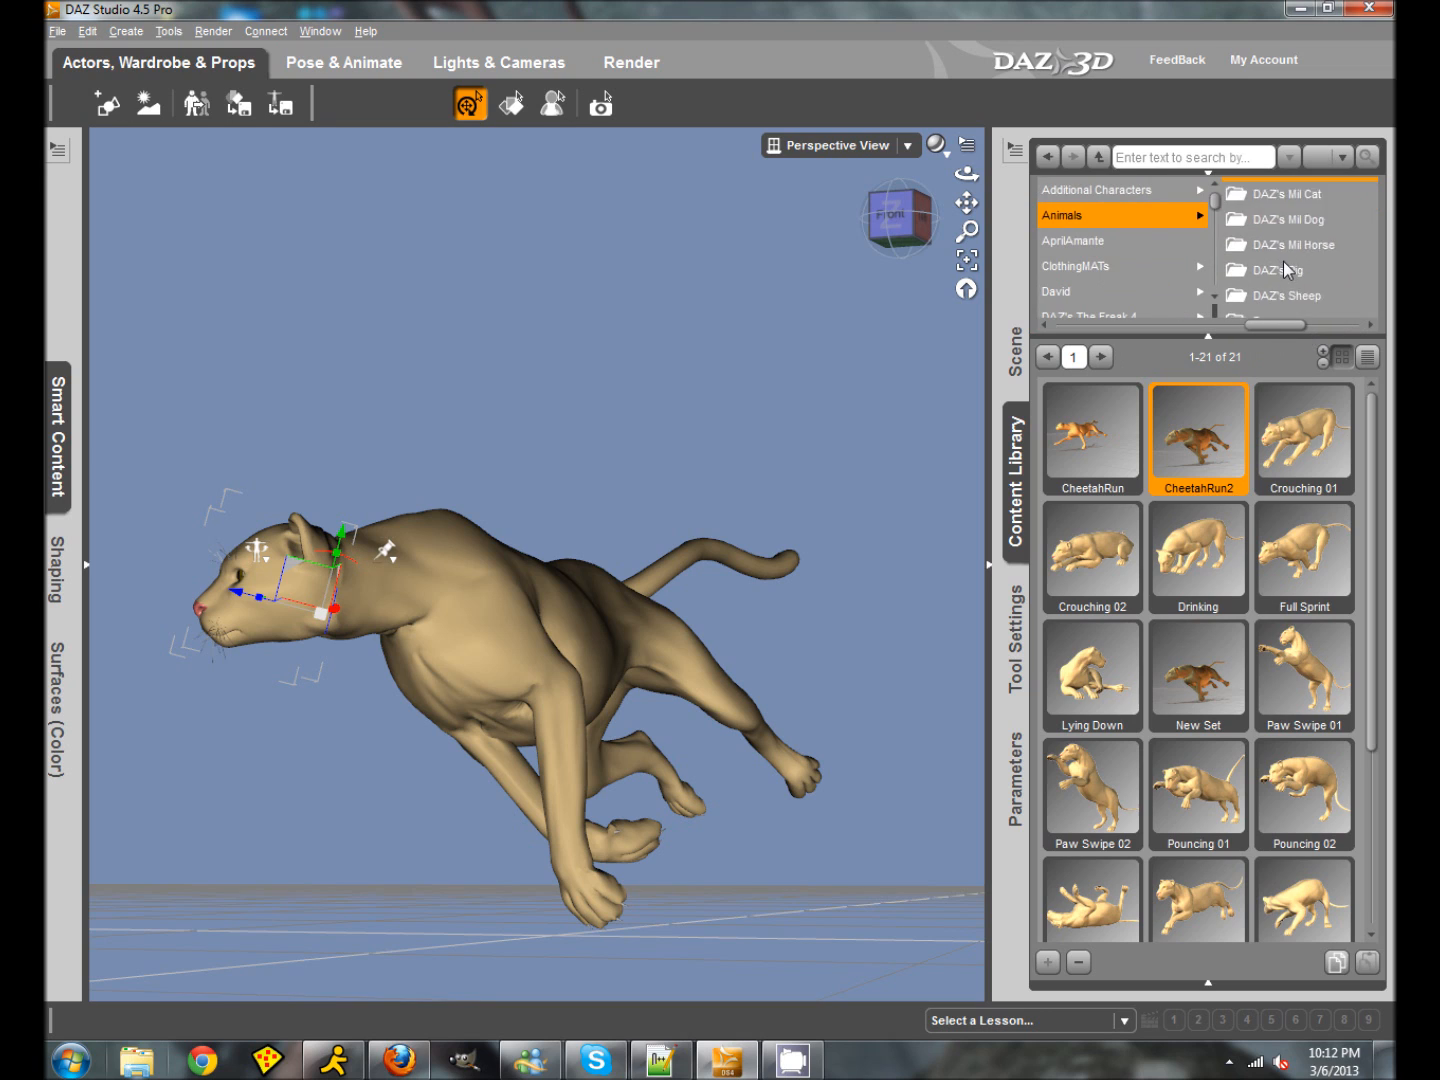
{"action": "scroll", "coordinate": [1282, 261], "scroll_direction": "down", "scroll_amount": 3}
{"action": "scroll", "coordinate": [1282, 260], "scroll_direction": "down", "scroll_amount": 10}
{"action": "scroll", "coordinate": [1282, 260], "scroll_direction": "down", "scroll_amount": 10}
{"action": "left_click", "coordinate": [1283, 260]}
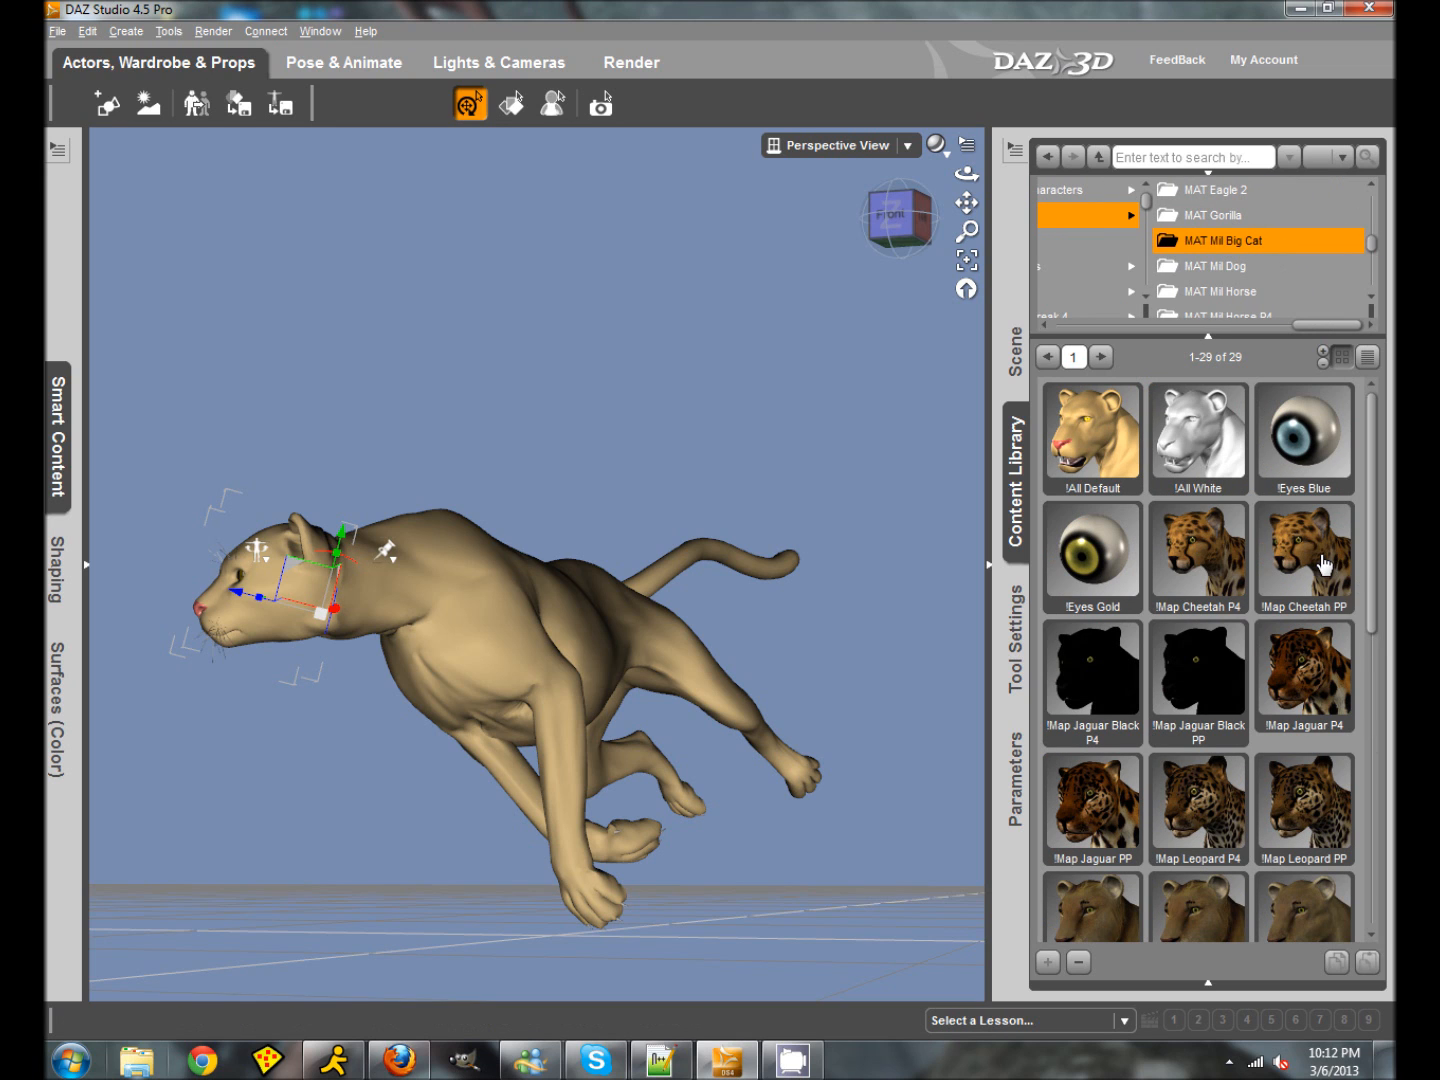
{"action": "double_click", "coordinate": [1325, 564]}
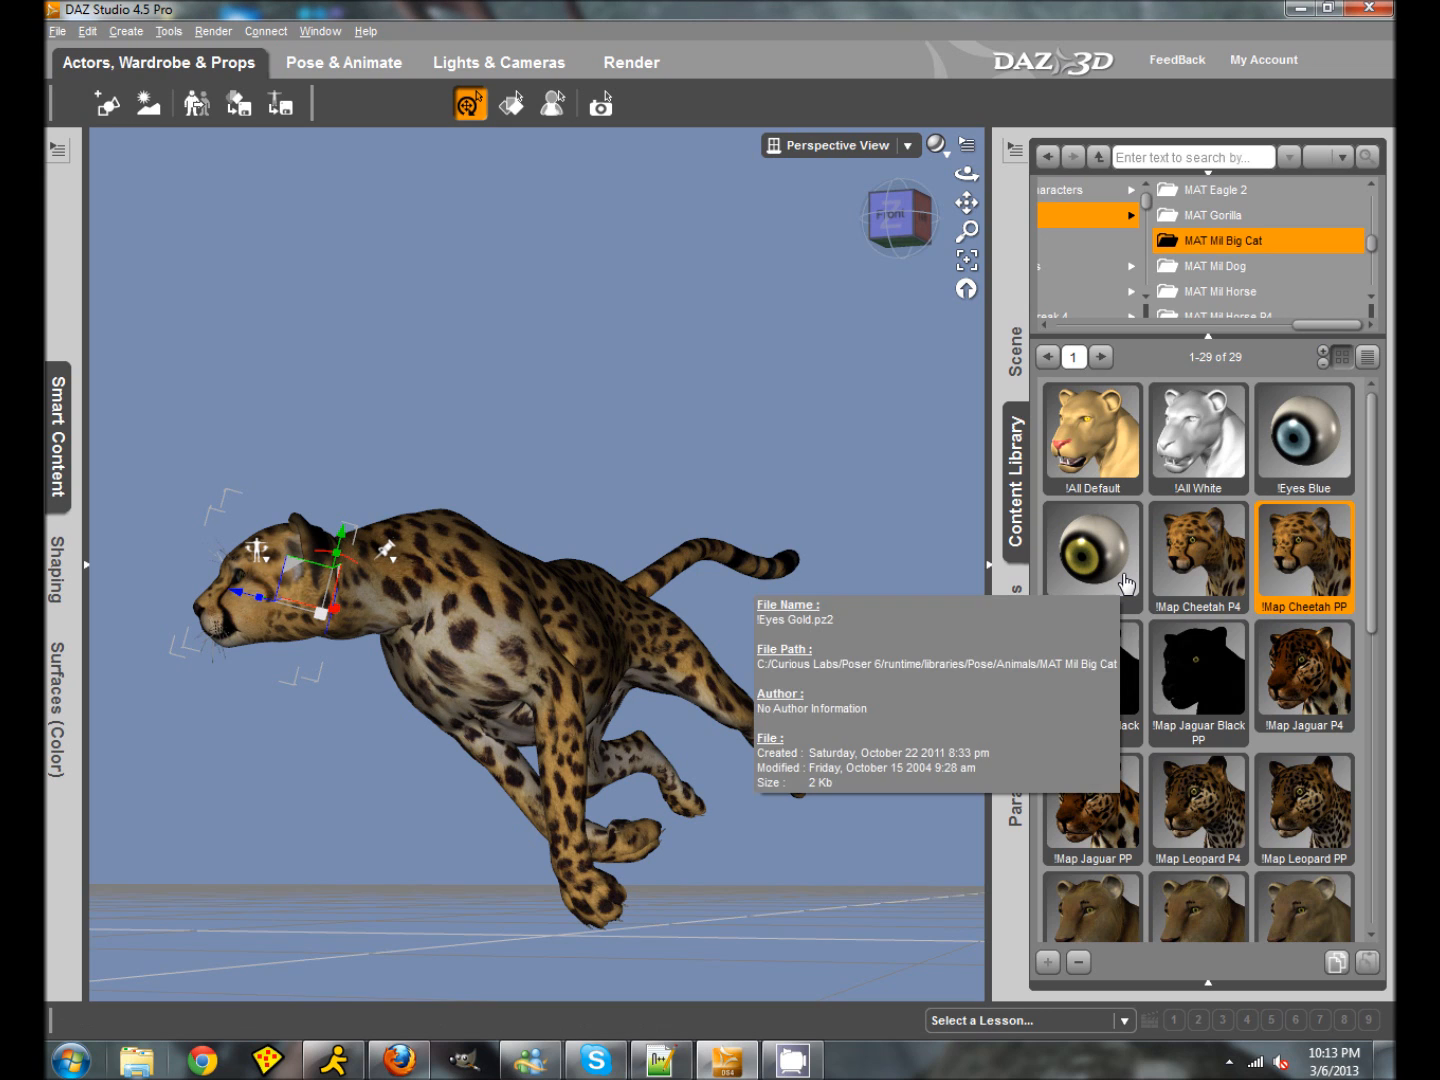
{"action": "left_click", "coordinate": [1318, 446]}
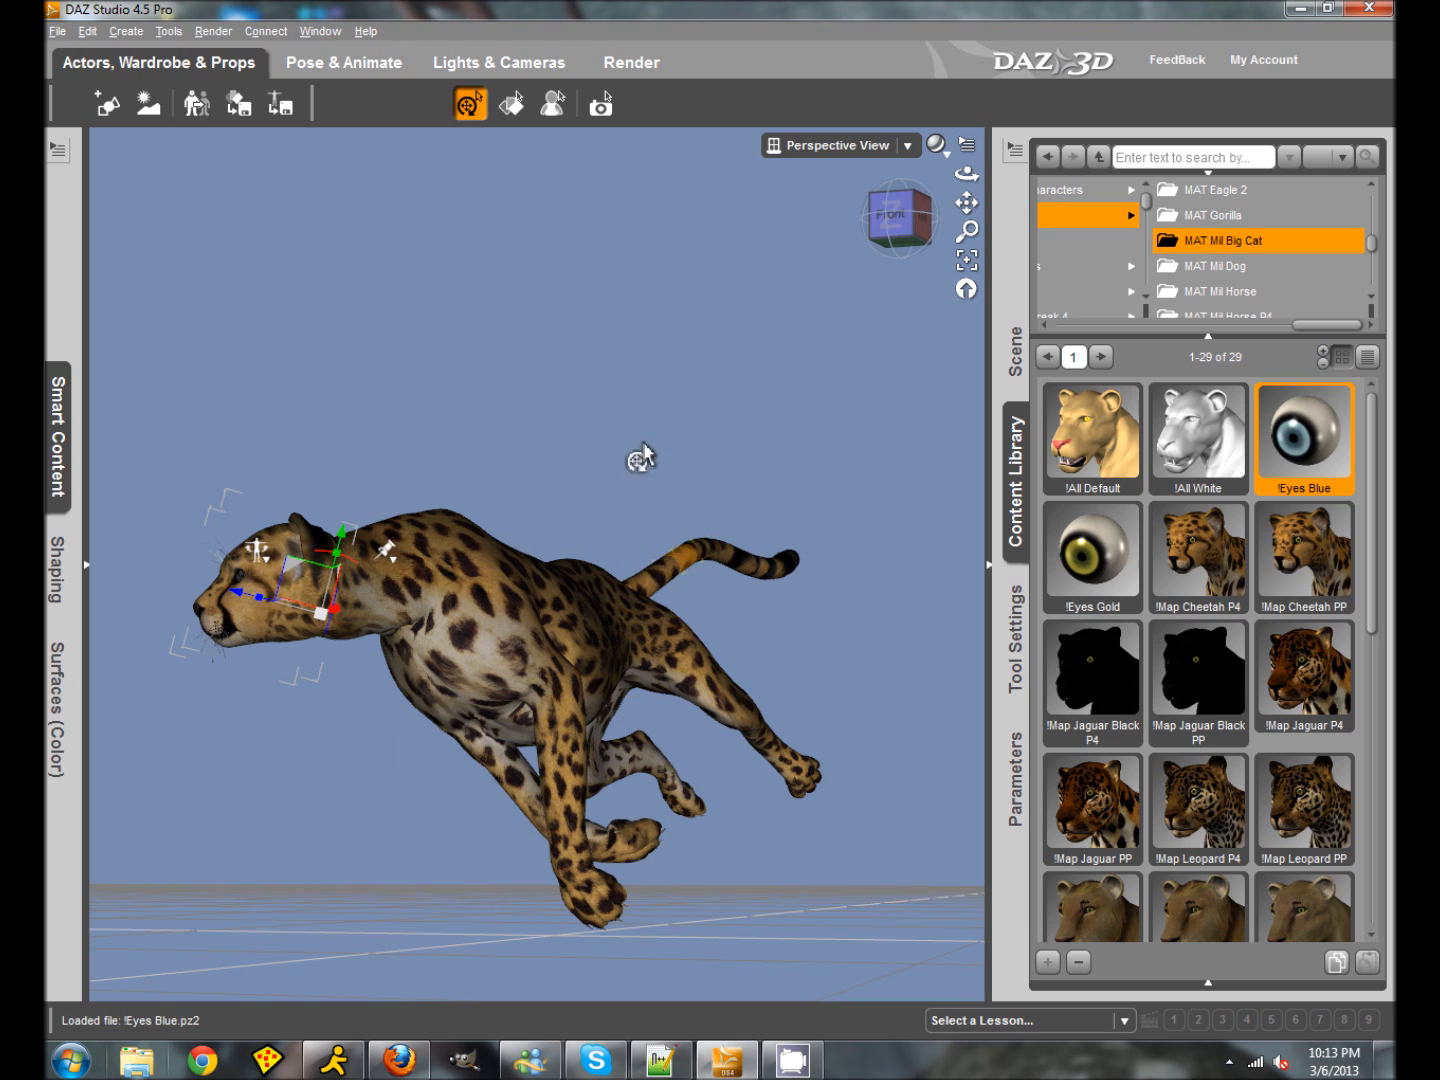
Step: Save the scene as a DSON User File named cheetah in the Scenes folder
{"action": "mouse_move", "coordinate": [871, 216]}
{"action": "left_mouse_down"}
{"action": "mouse_move", "coordinate": [851, 252]}
{"action": "mouse_move", "coordinate": [866, 237]}
{"action": "left_mouse_up"}
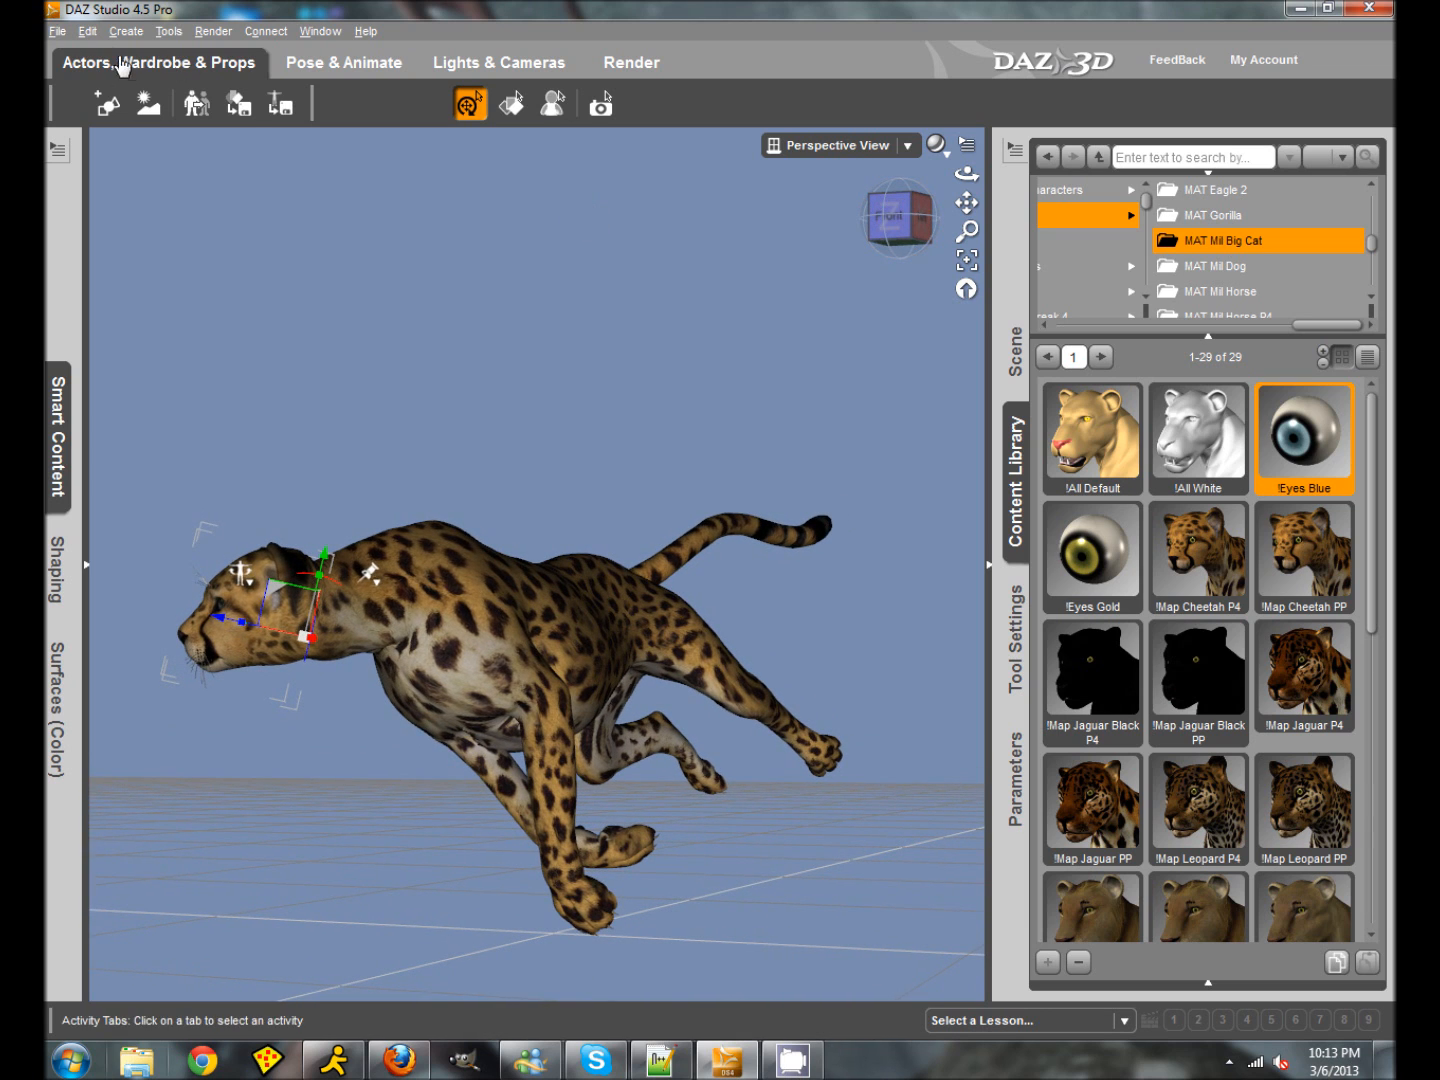
{"action": "left_click", "coordinate": [57, 32]}
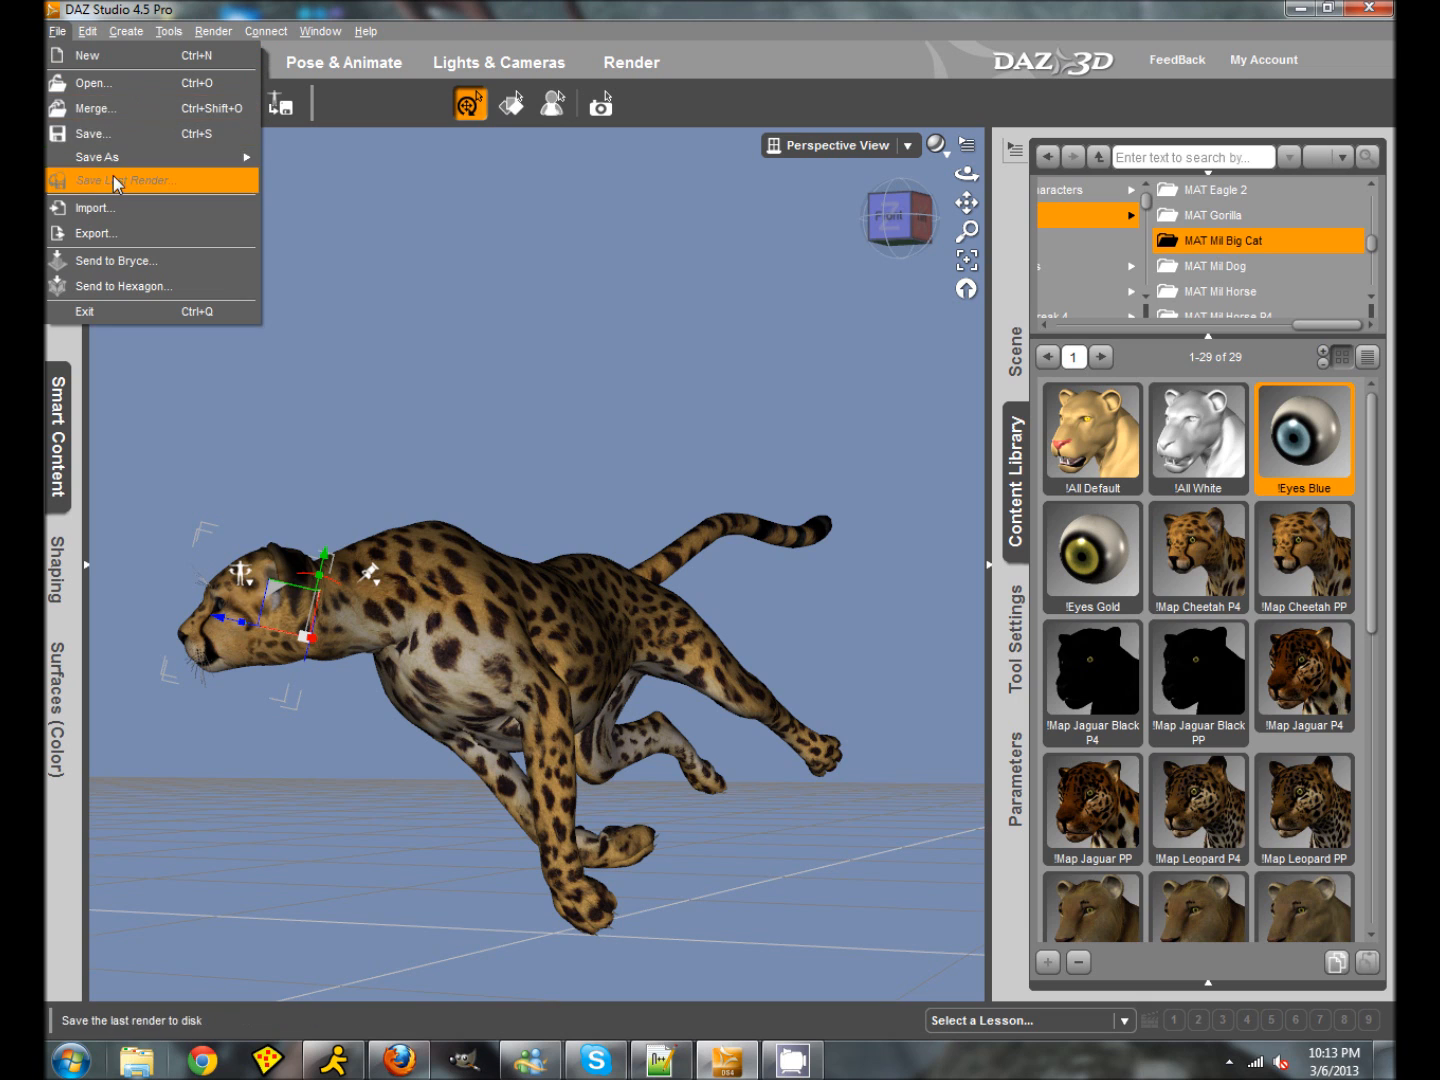
{"action": "left_click", "coordinate": [95, 134]}
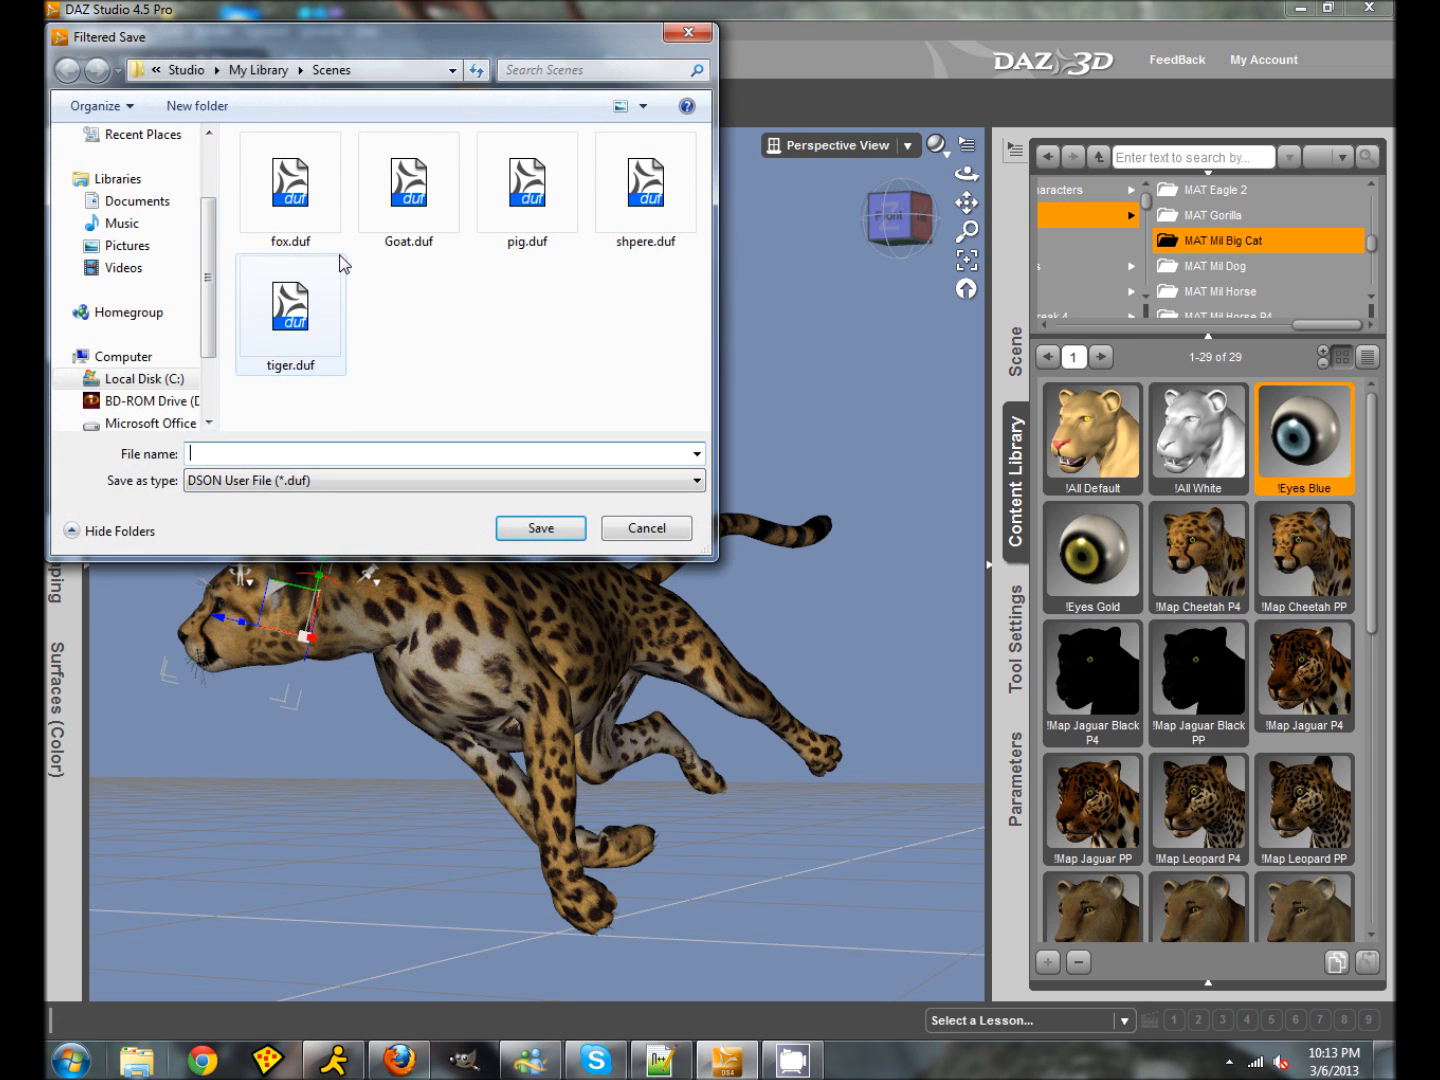
{"action": "type", "text": "cheetah"}
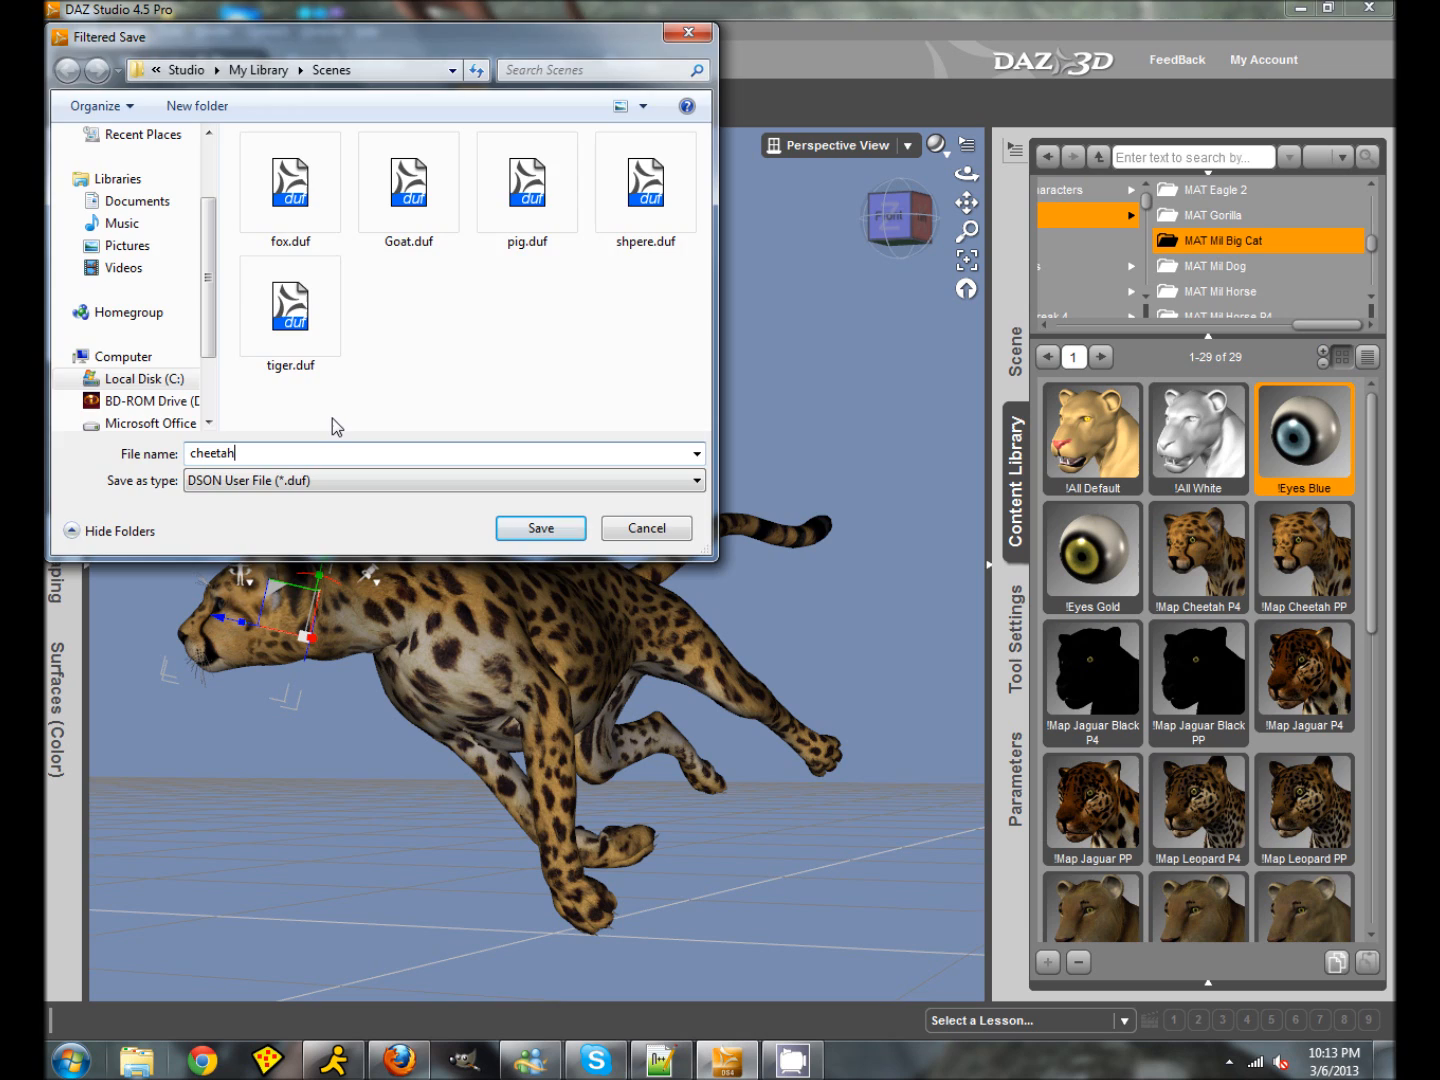
{"action": "key", "text": "Return"}
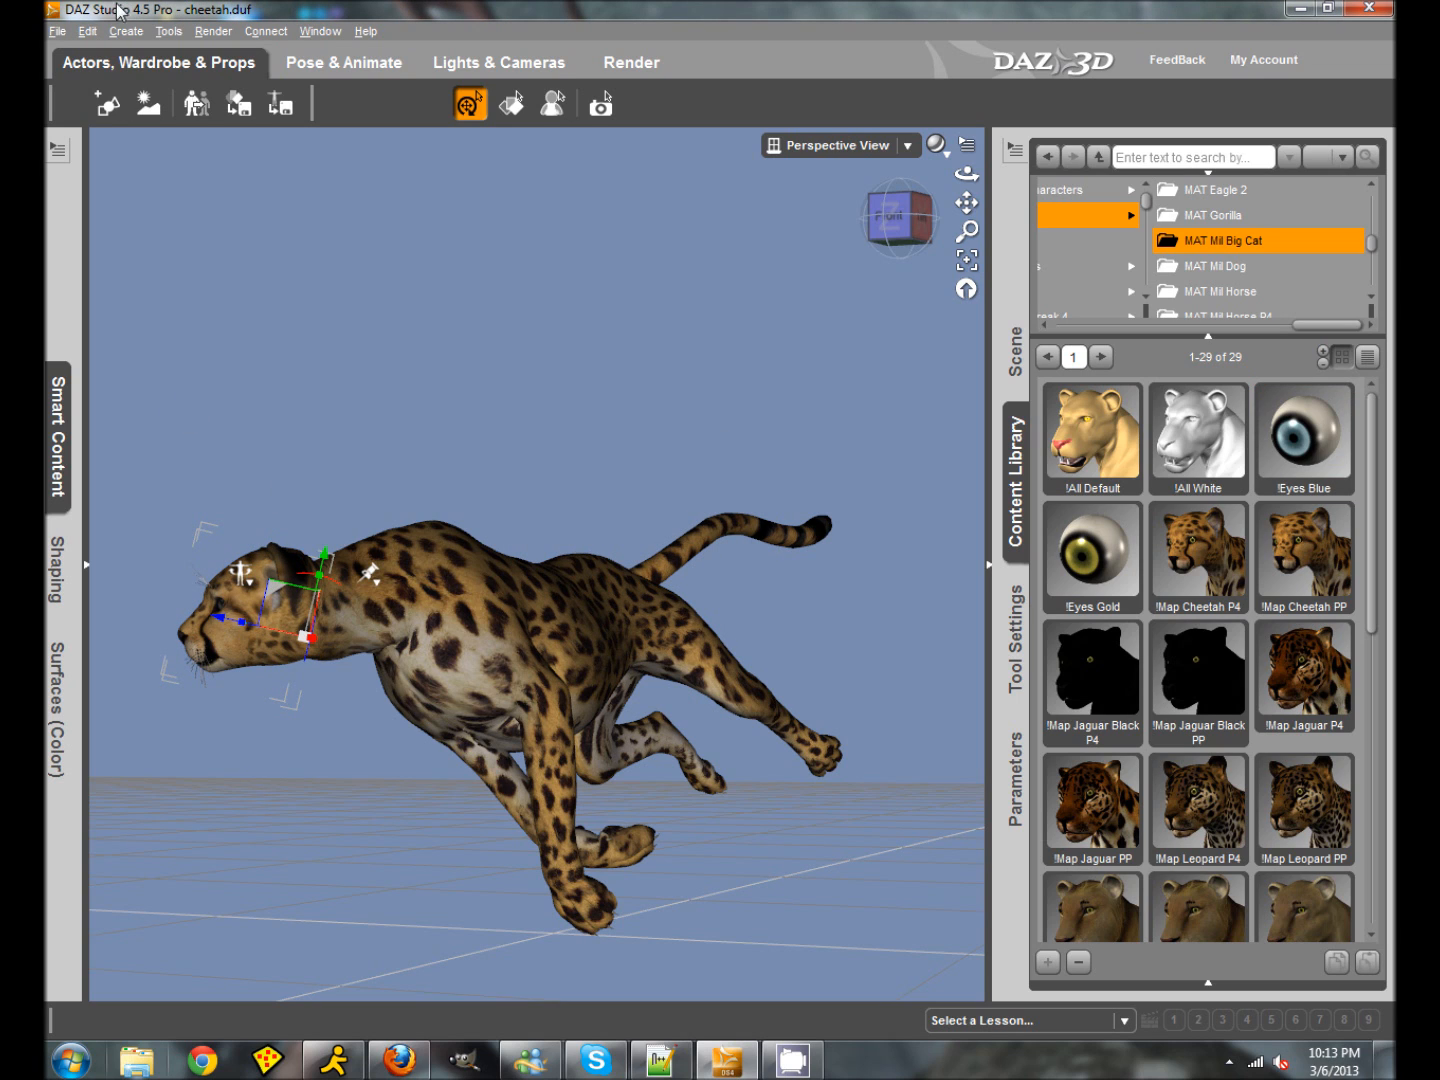
Step: Start exporting the scene and set the destination to the !!Projects folder on the C: drive
{"action": "left_click", "coordinate": [56, 31]}
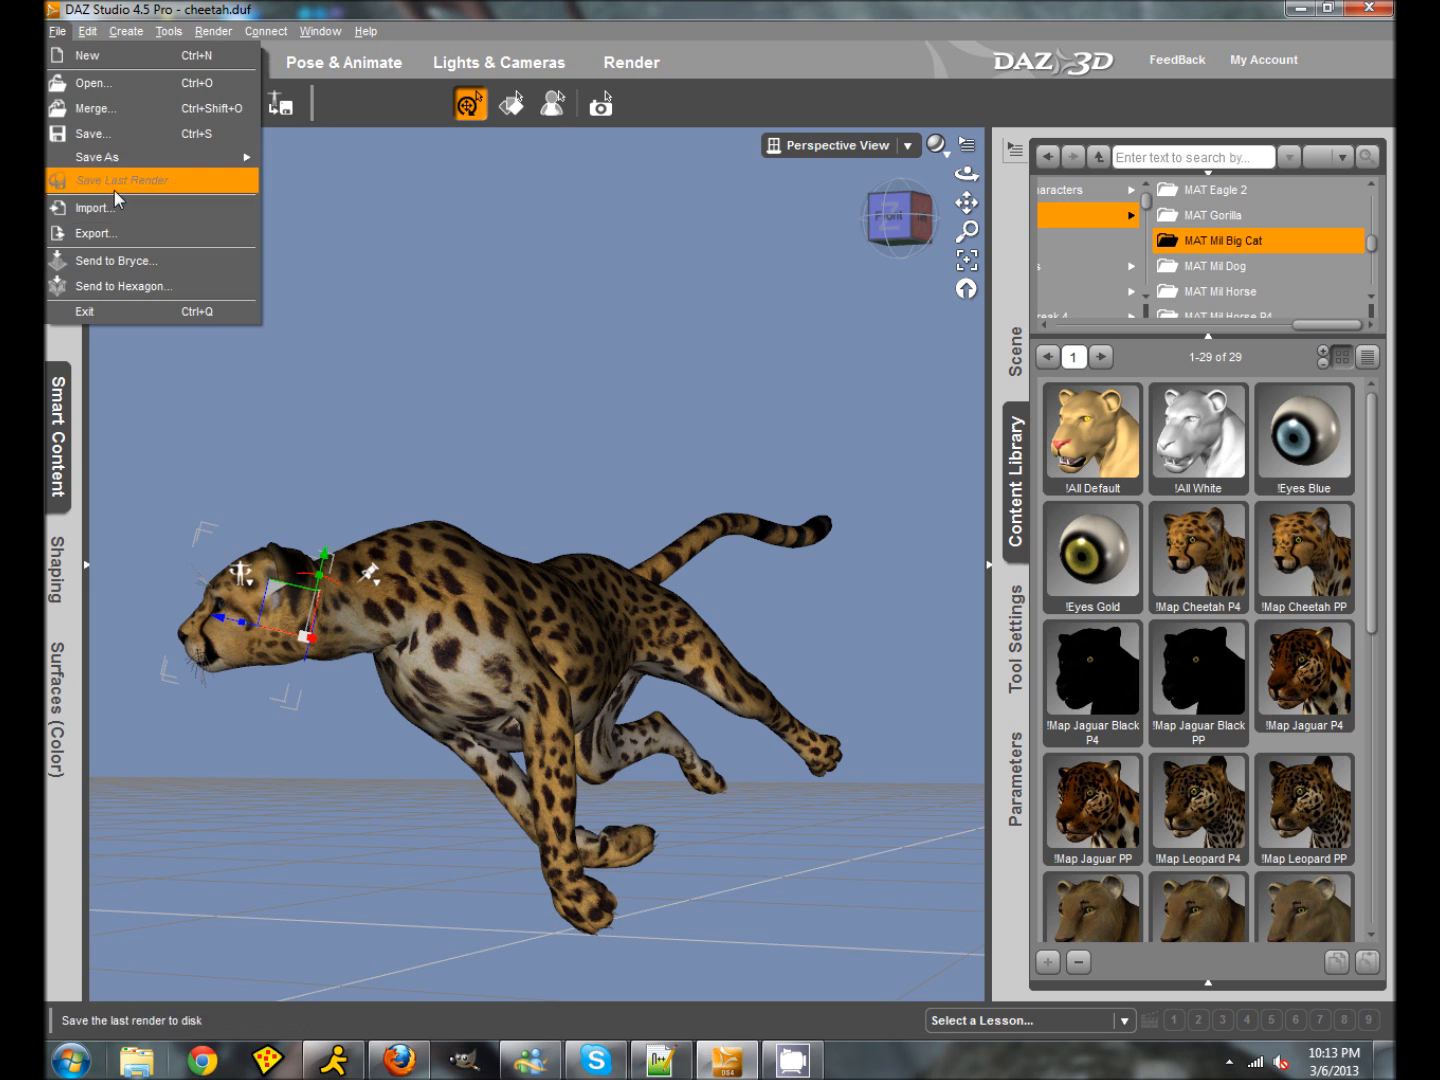
{"action": "left_click", "coordinate": [112, 236]}
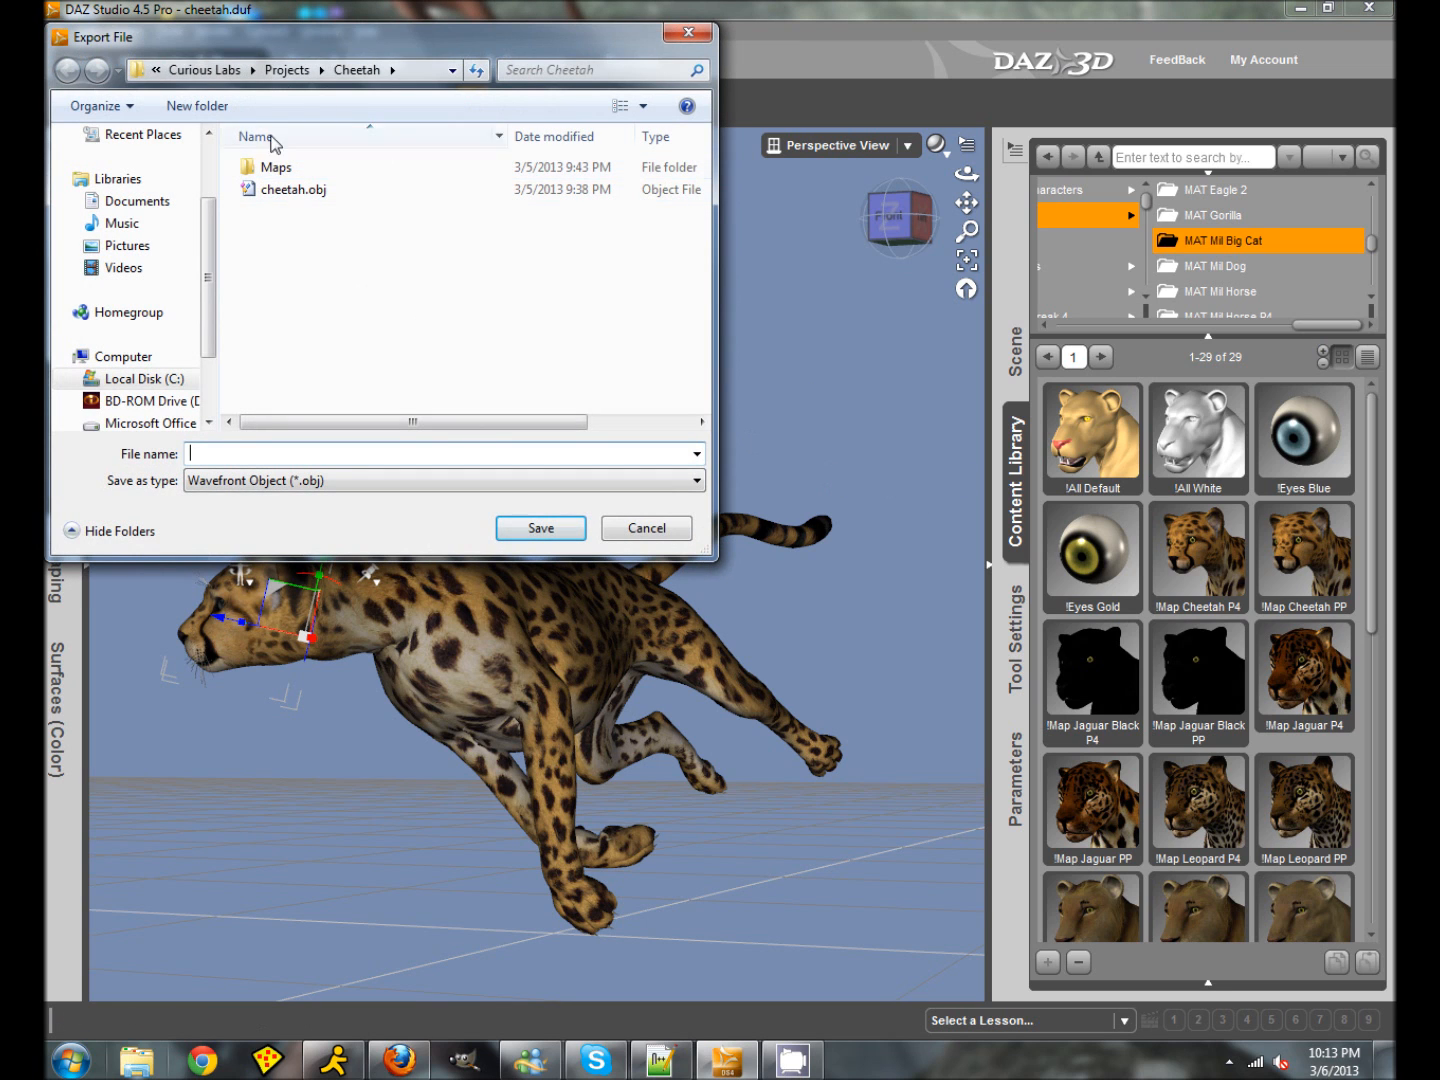
{"action": "left_click", "coordinate": [235, 71]}
{"action": "left_click", "coordinate": [185, 70]}
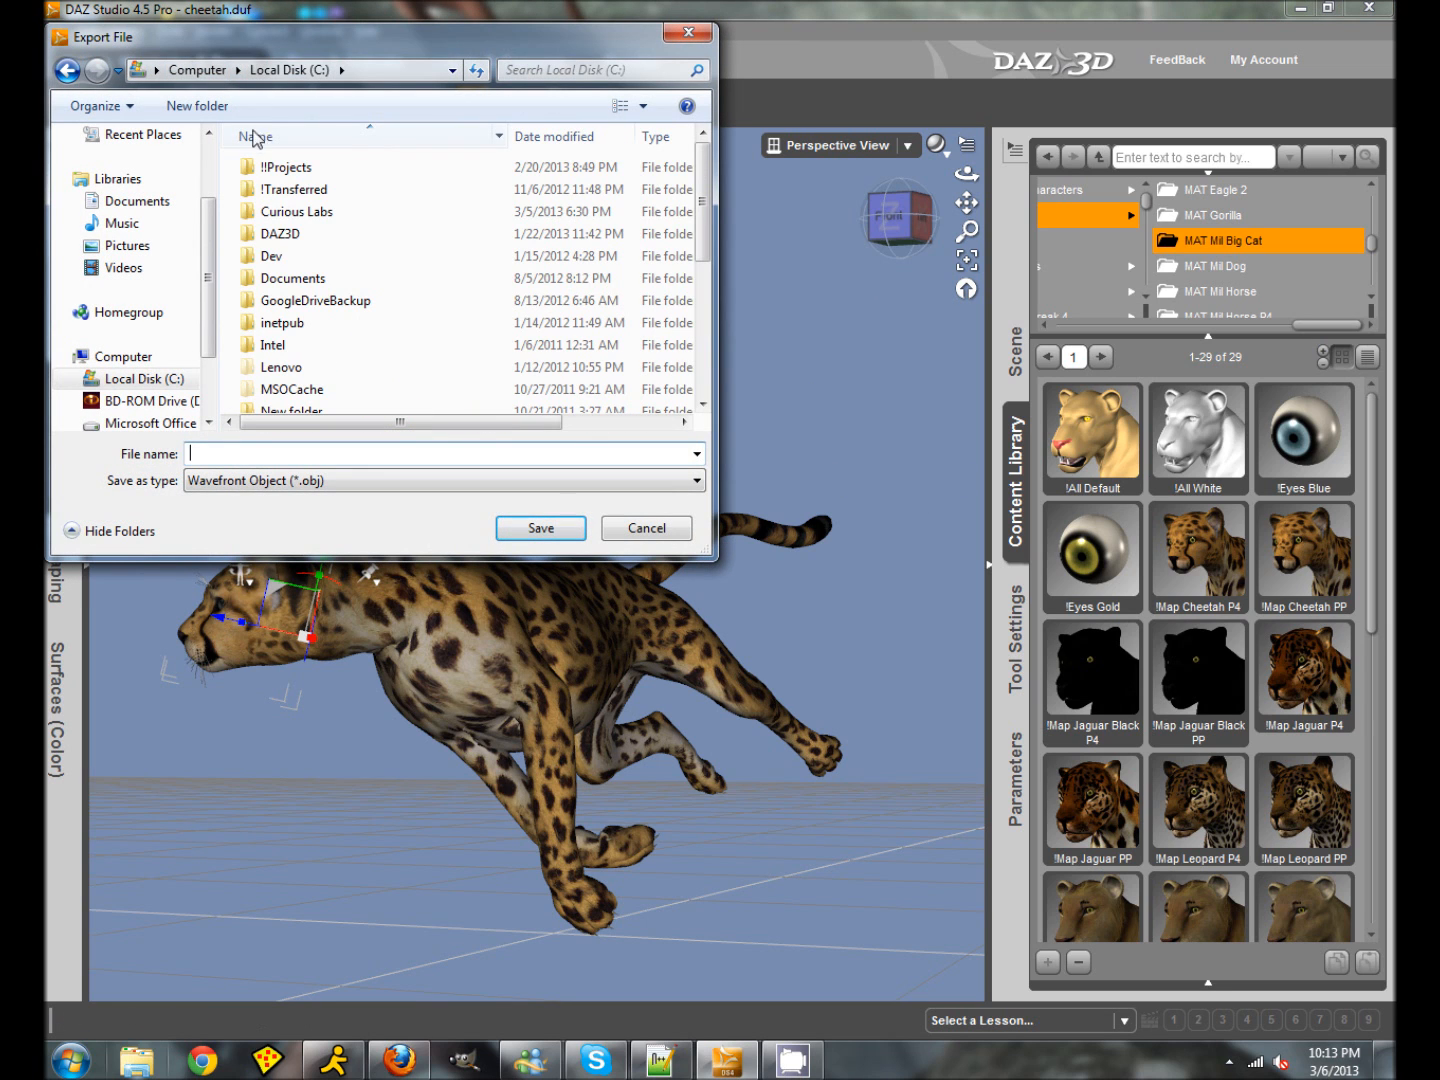
{"action": "double_click", "coordinate": [285, 168]}
Step: Create a folder named Cheetah inside !!Projects and open it as the export destination
{"action": "right_click", "coordinate": [349, 267]}
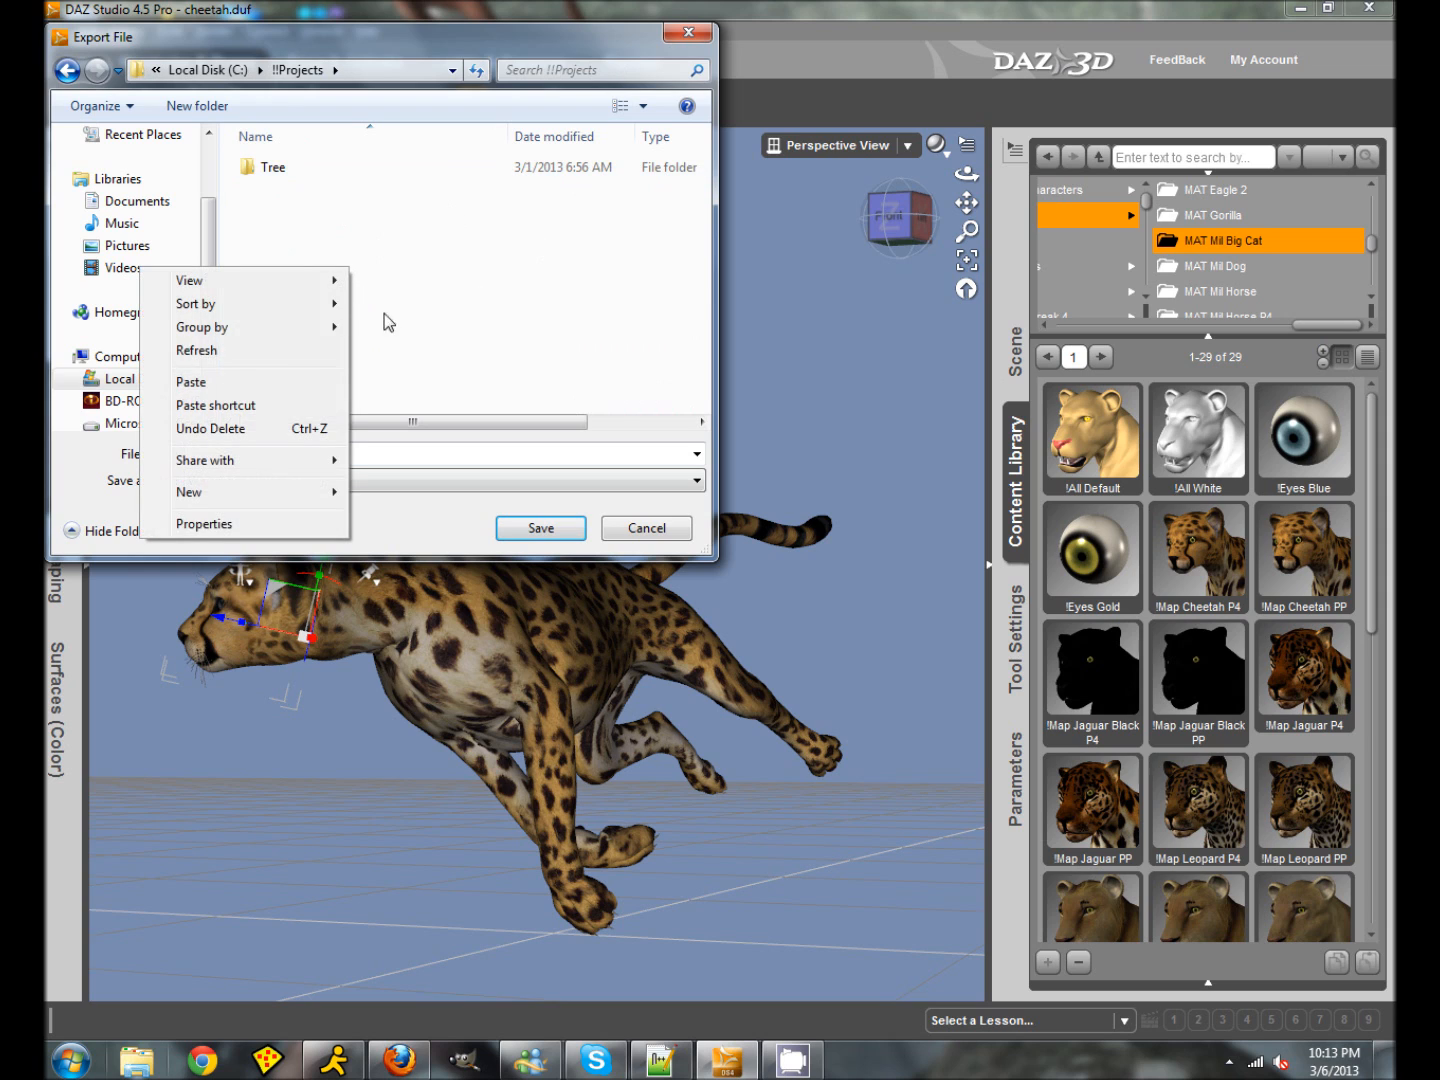
{"action": "mouse_move", "coordinate": [243, 506]}
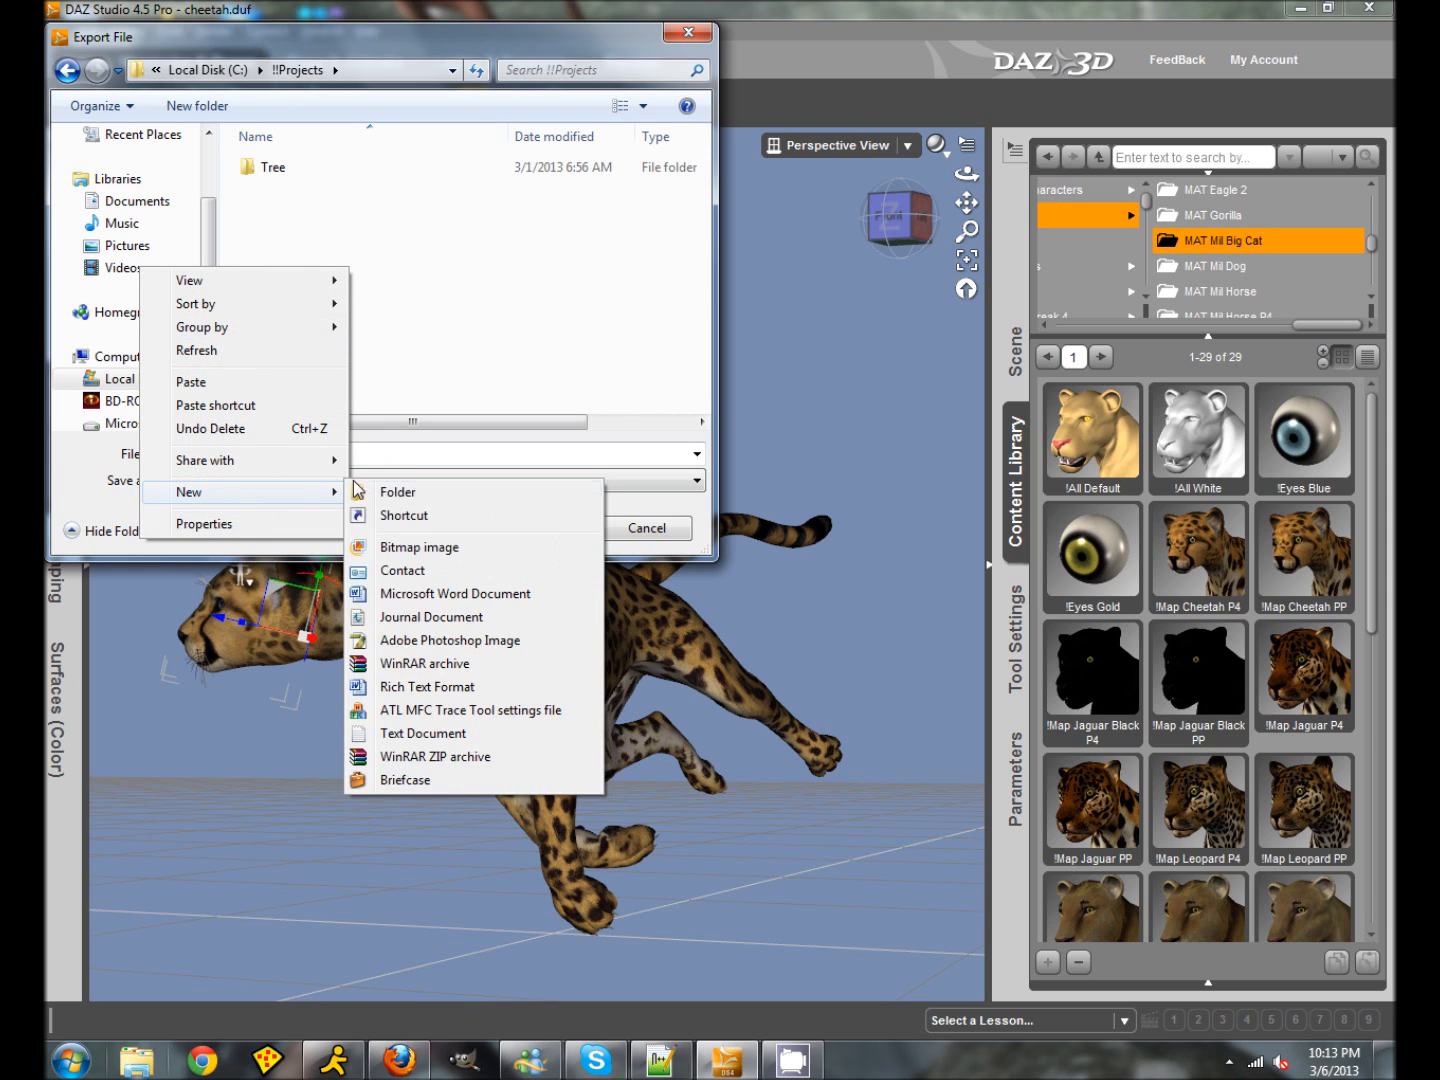
{"action": "left_click", "coordinate": [380, 497]}
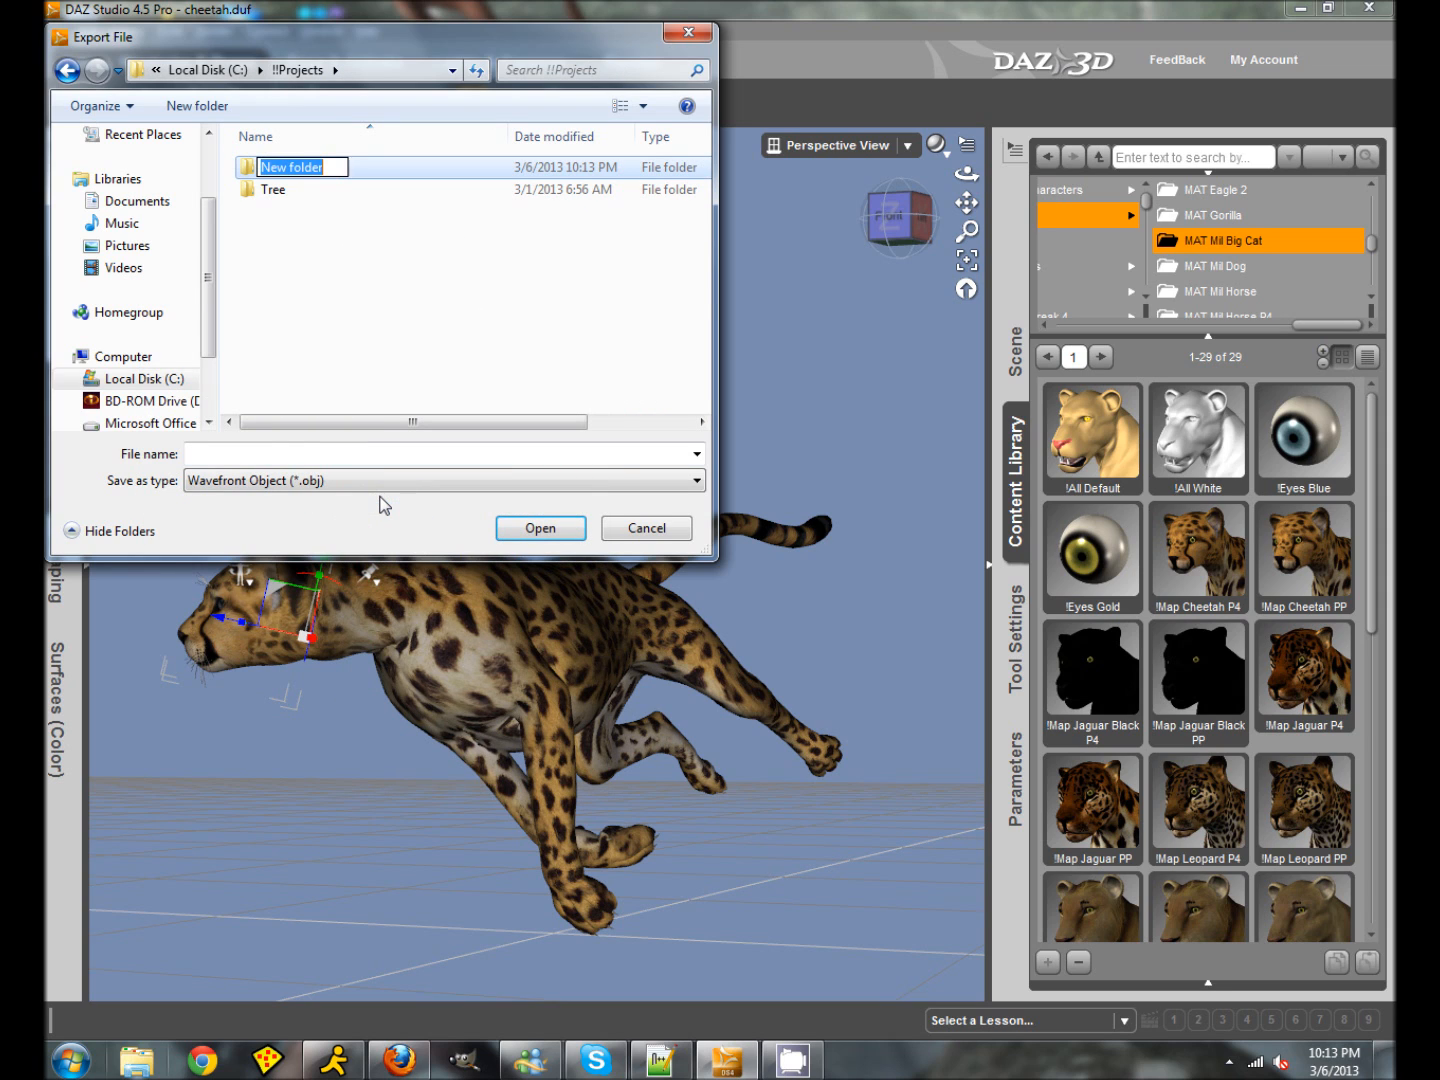
{"action": "type", "text": "Cheetah"}
{"action": "key", "text": "Return"}
{"action": "double_click", "coordinate": [292, 173]}
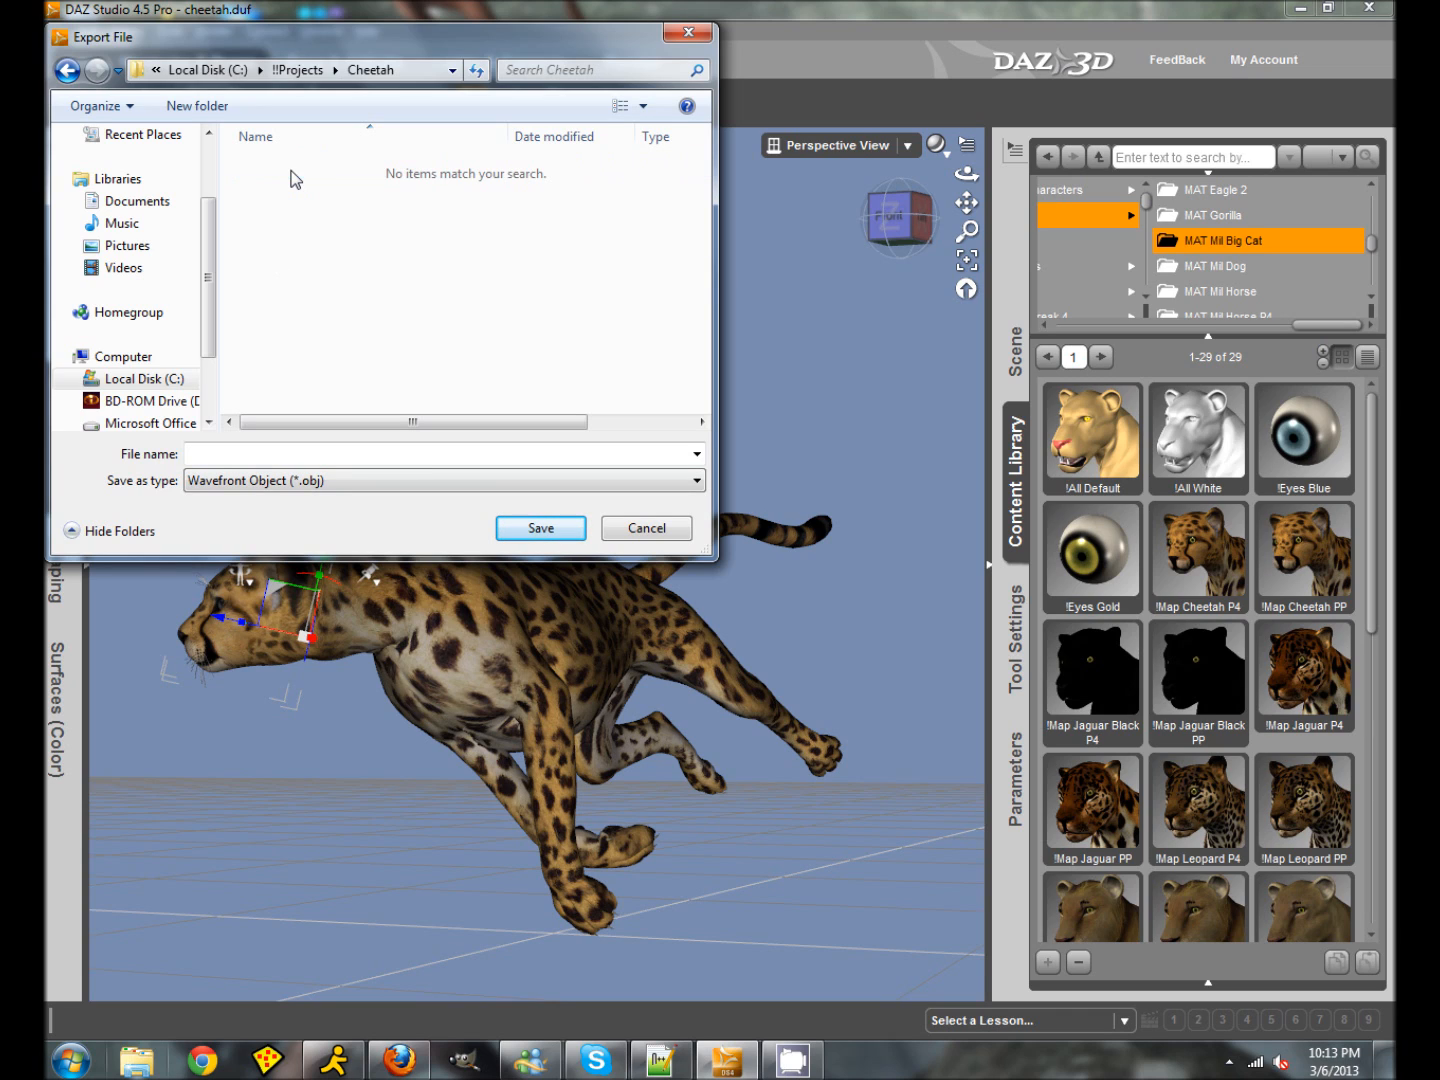
Step: Export the cheetah as a Wavefront OBJ file into the Cheetah folder, accepting the current OBJ export options
{"action": "left_click", "coordinate": [259, 455]}
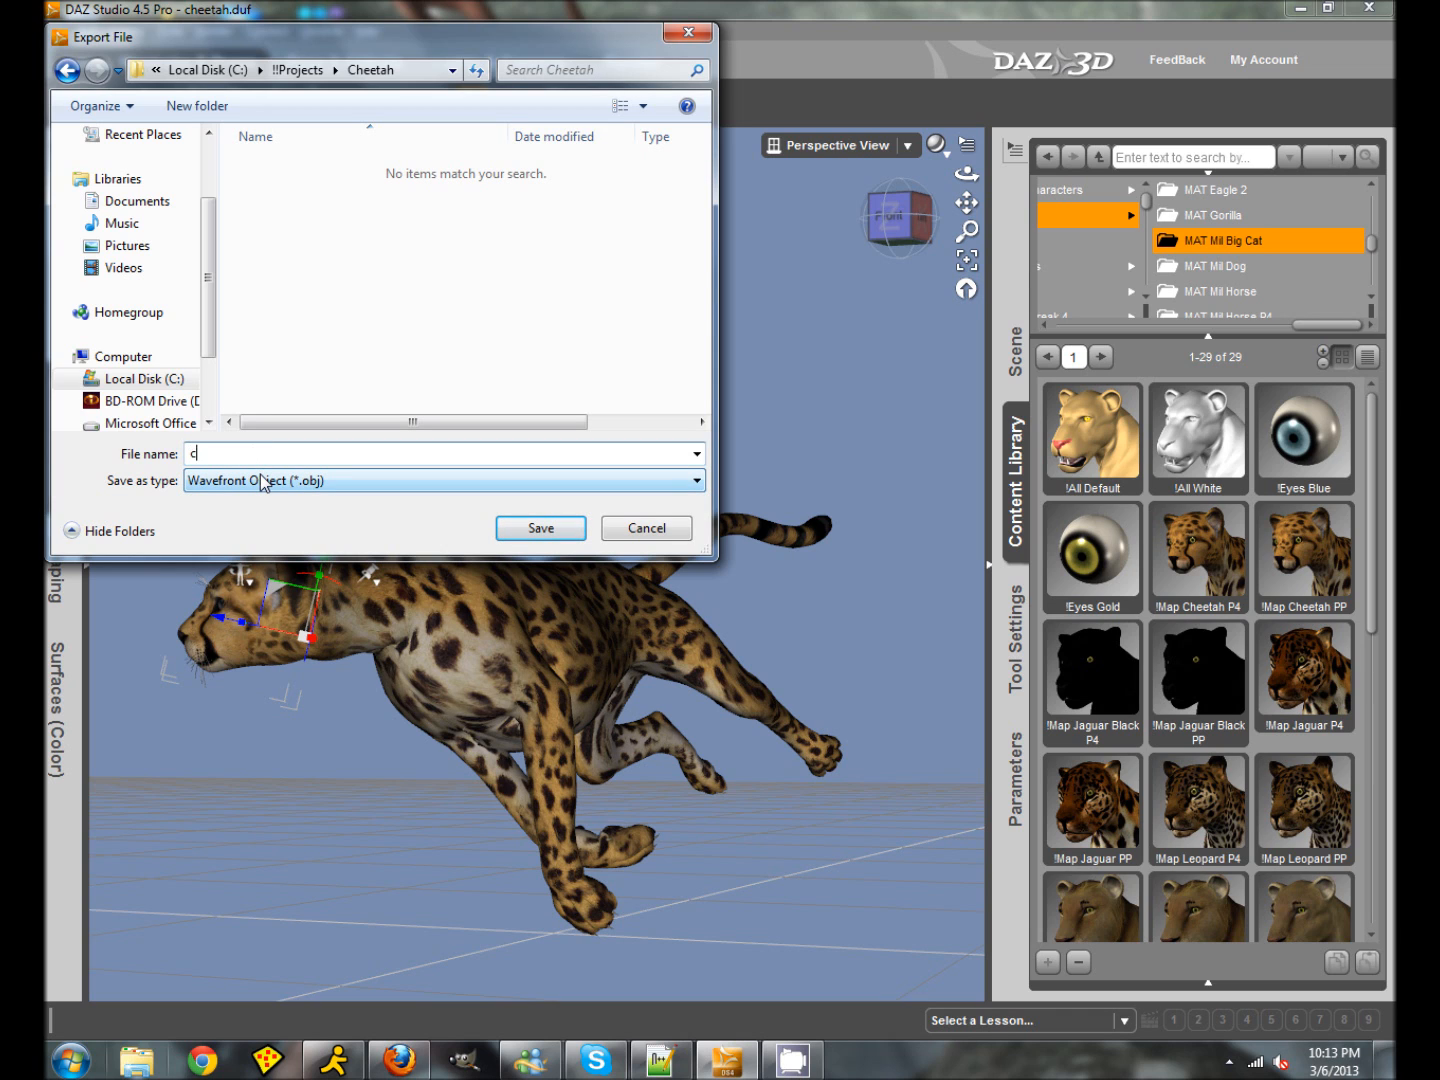
{"action": "key", "text": "Return"}
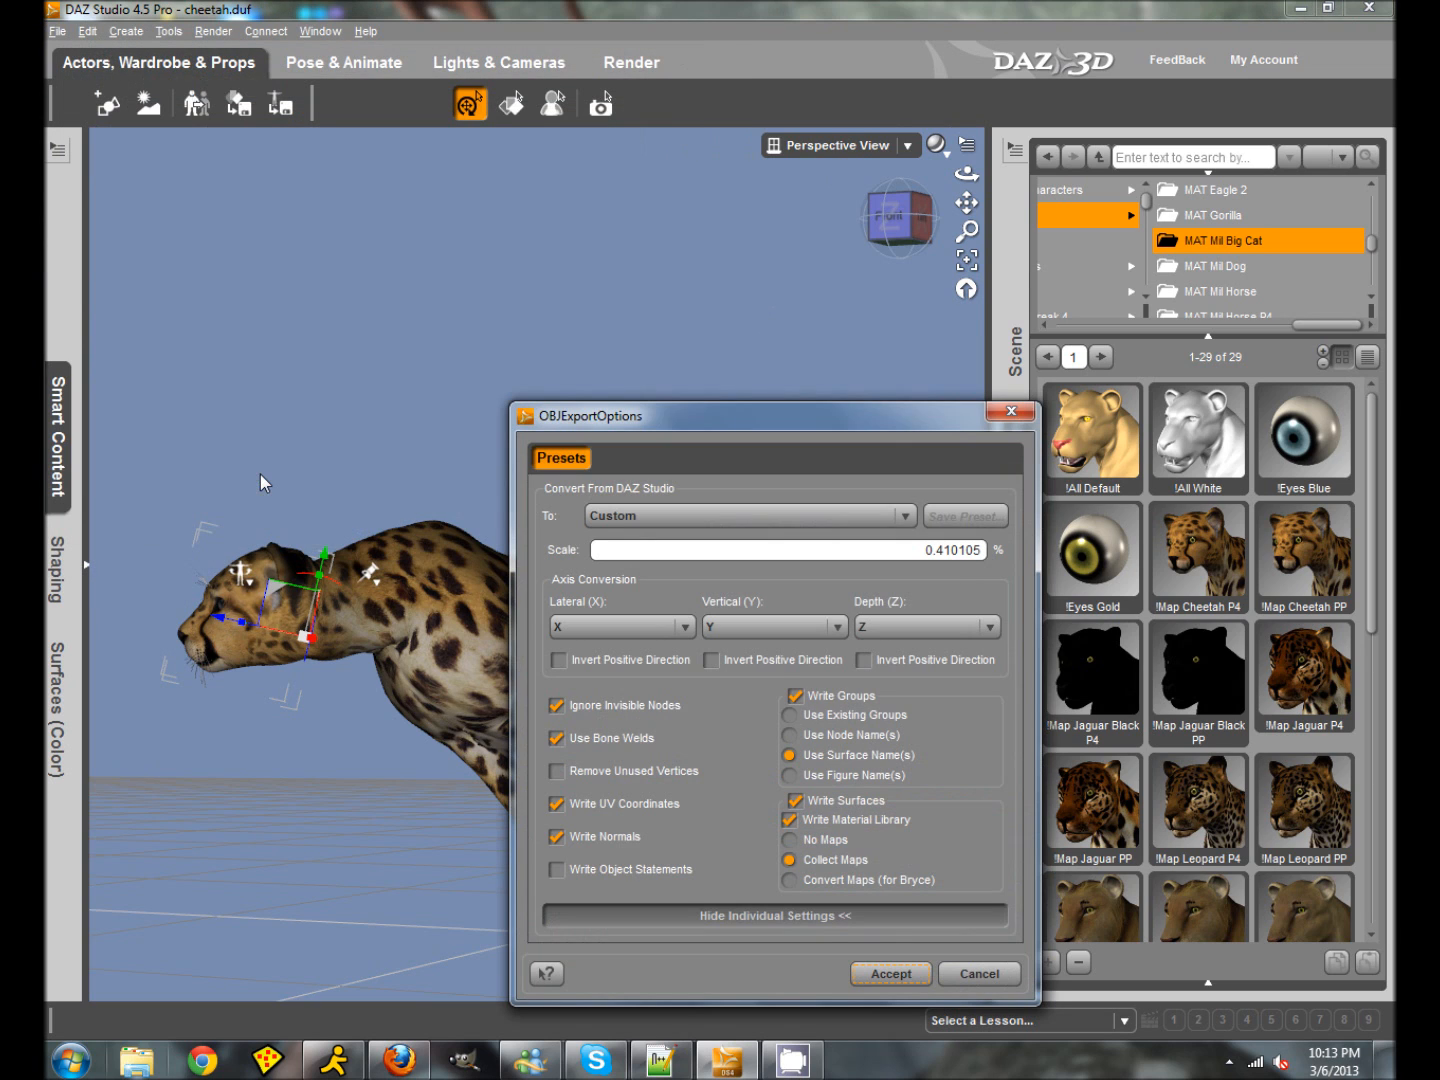
{"action": "left_click", "coordinate": [880, 972]}
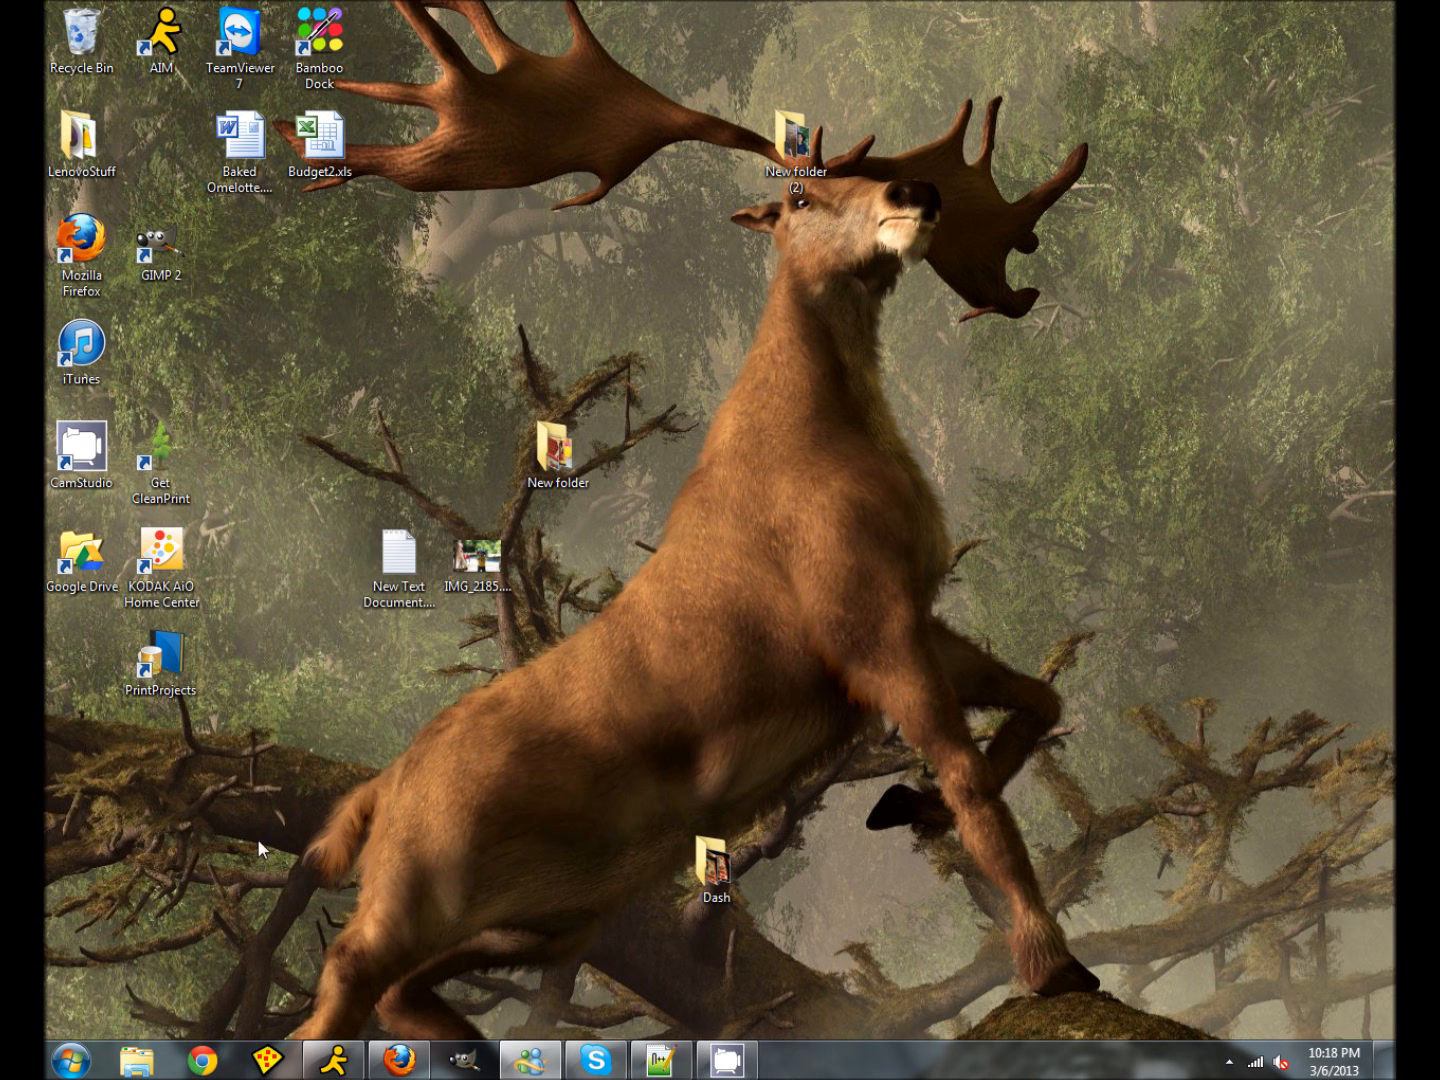
Step: Switch to Vue 9.5 xStream 64bit by launching it
{"action": "left_click", "coordinate": [70, 1058]}
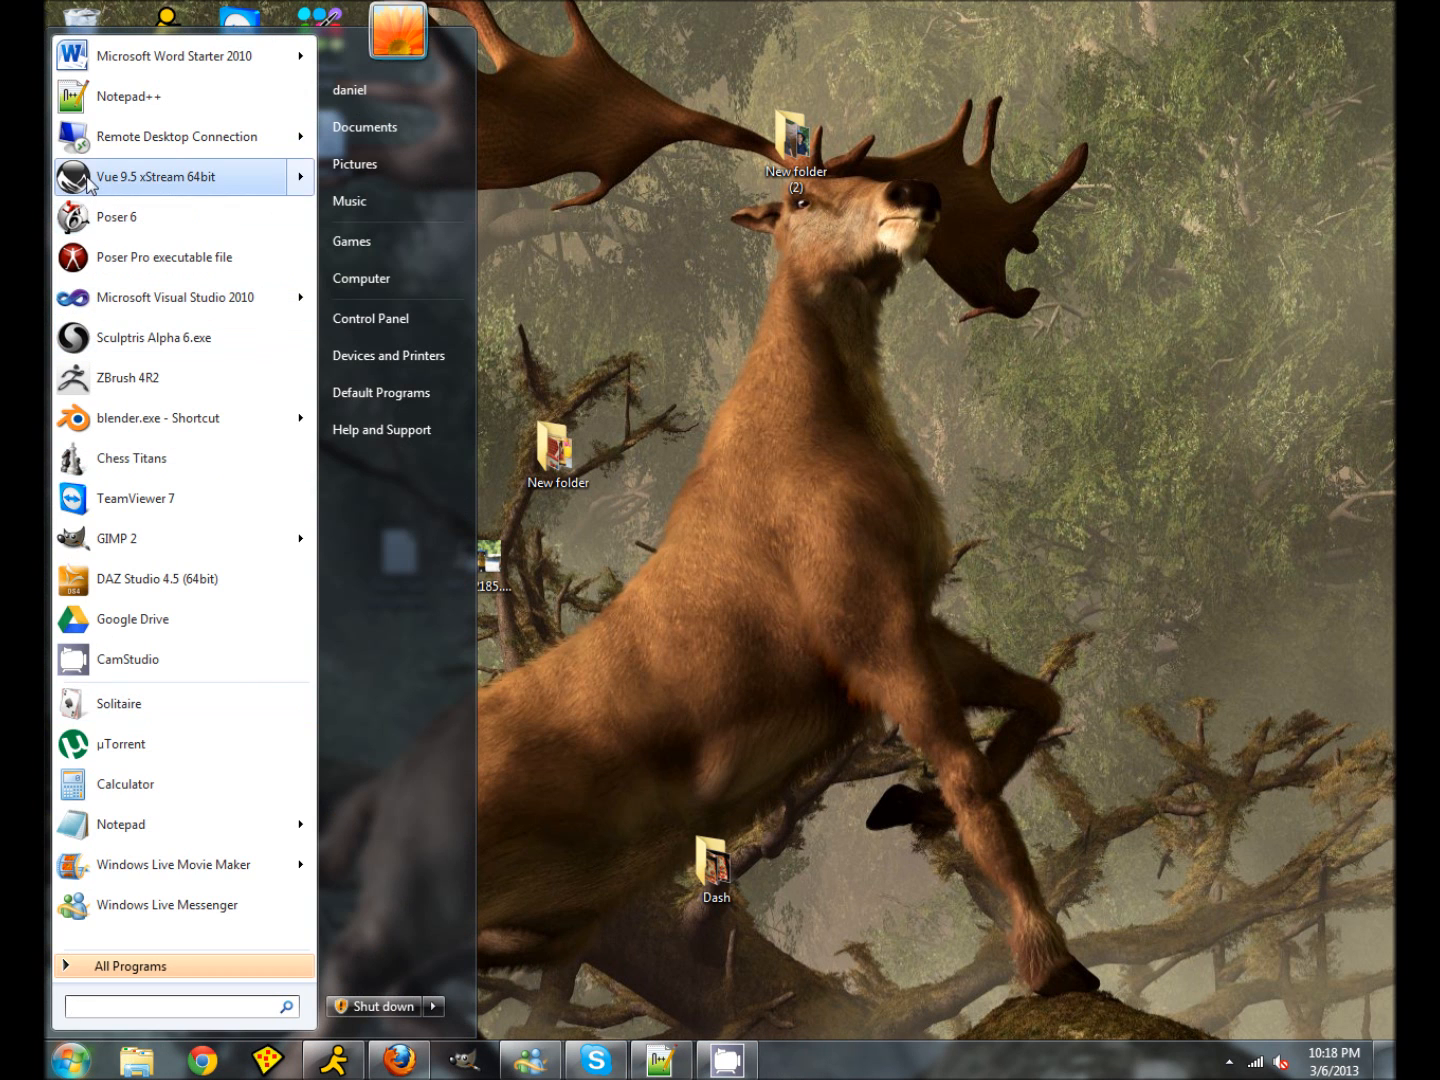
{"action": "left_click", "coordinate": [155, 175]}
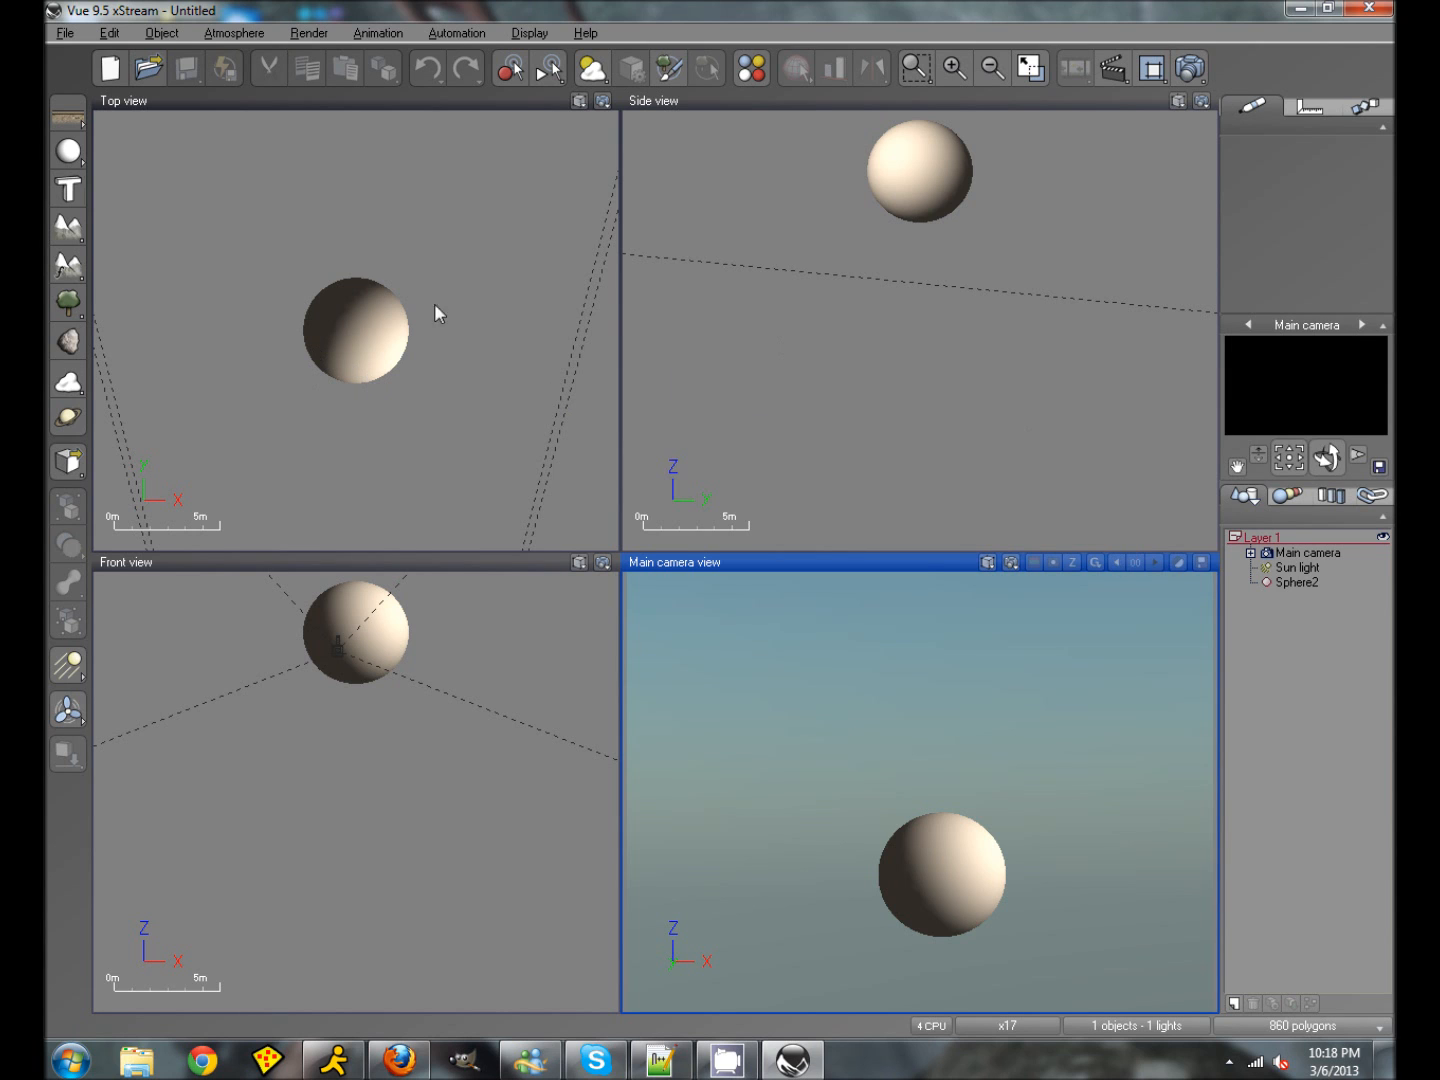
Step: Add a terrain to the scene, move it down and back beneath the sphere, and shift it slightly left in the camera view
{"action": "left_click", "coordinate": [68, 229]}
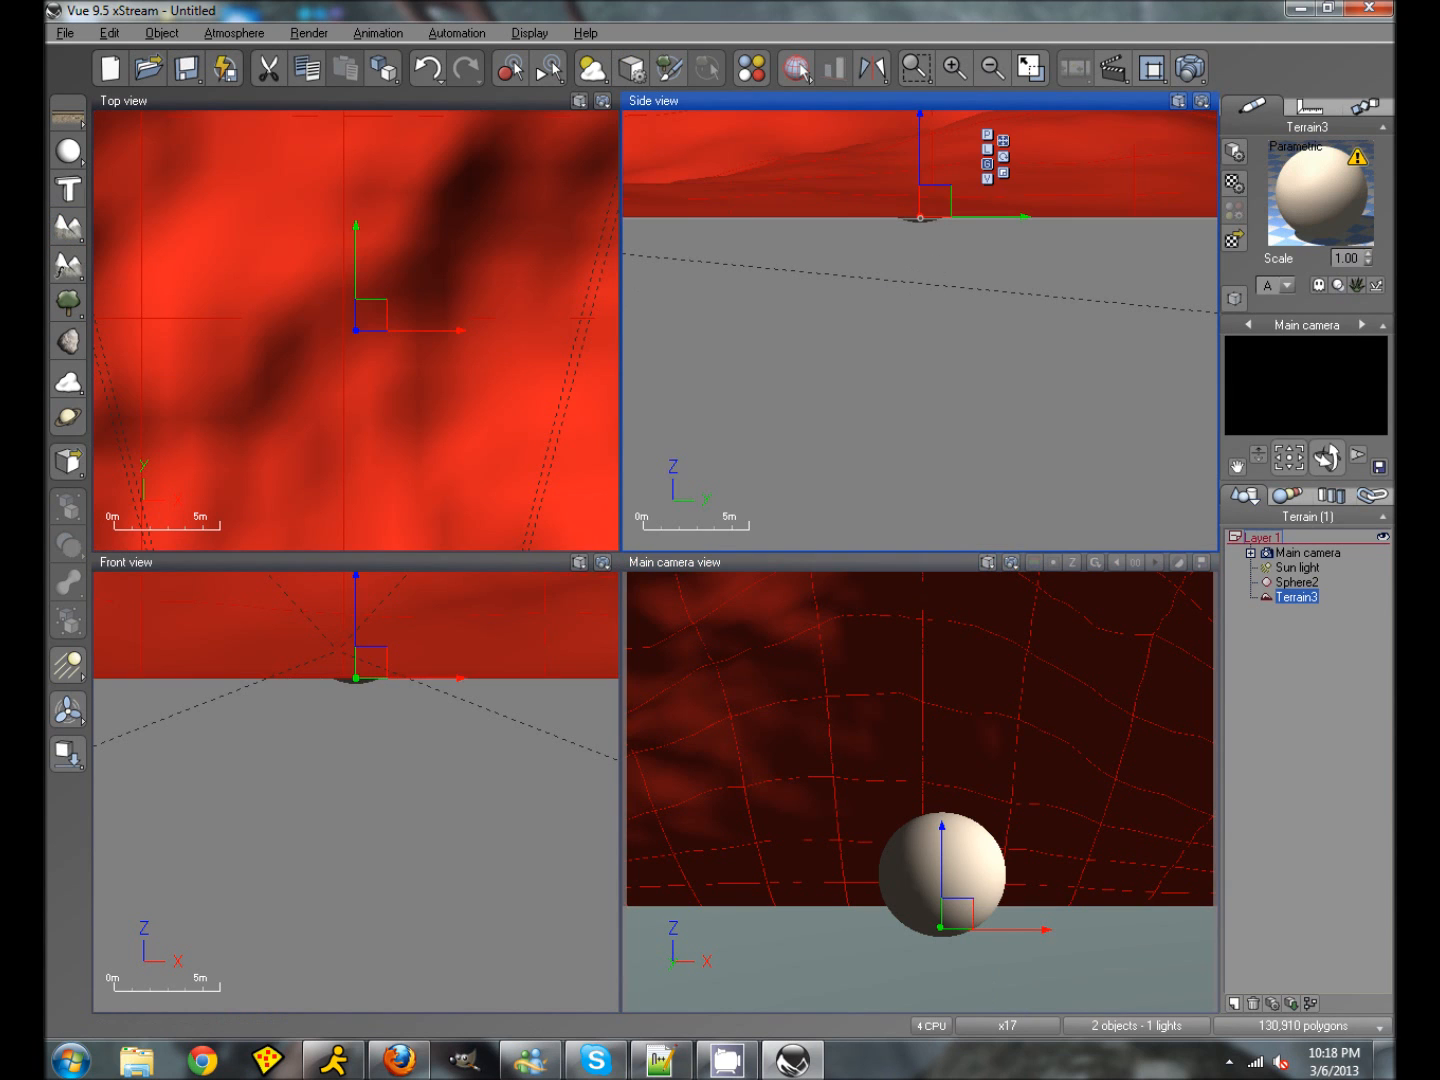
{"action": "scroll", "coordinate": [931, 260], "scroll_direction": "down", "scroll_amount": 3}
{"action": "left_click_drag", "start_coordinate": [929, 124], "coordinate": [1099, 256]}
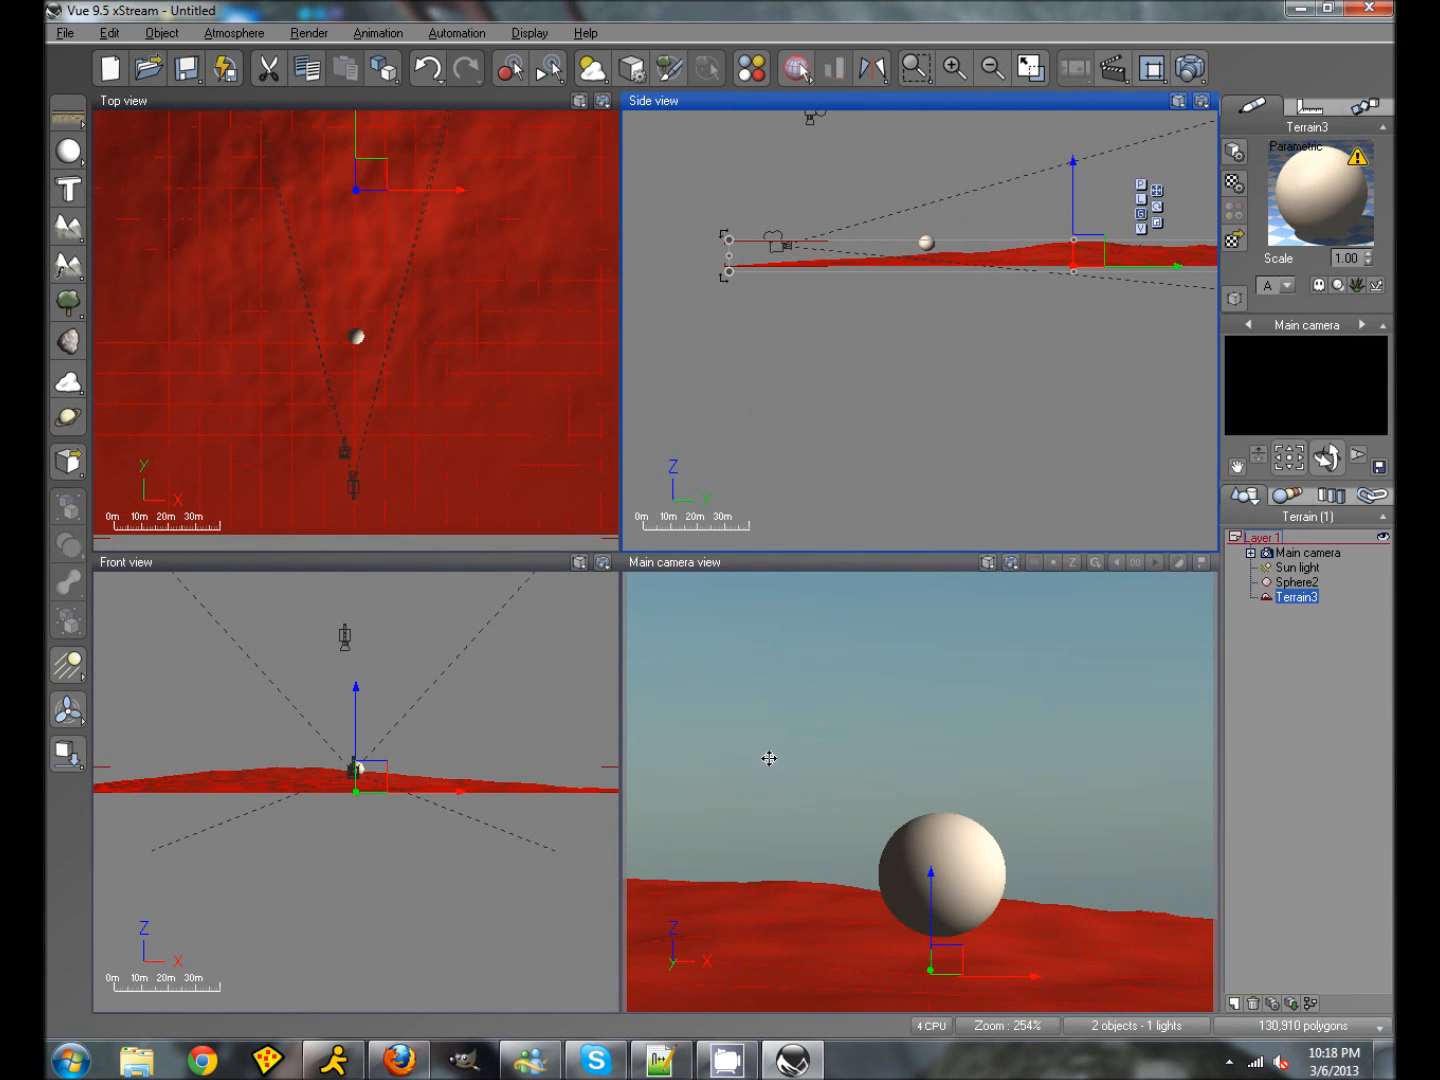
{"action": "left_click_drag", "start_coordinate": [874, 966], "coordinate": [764, 958]}
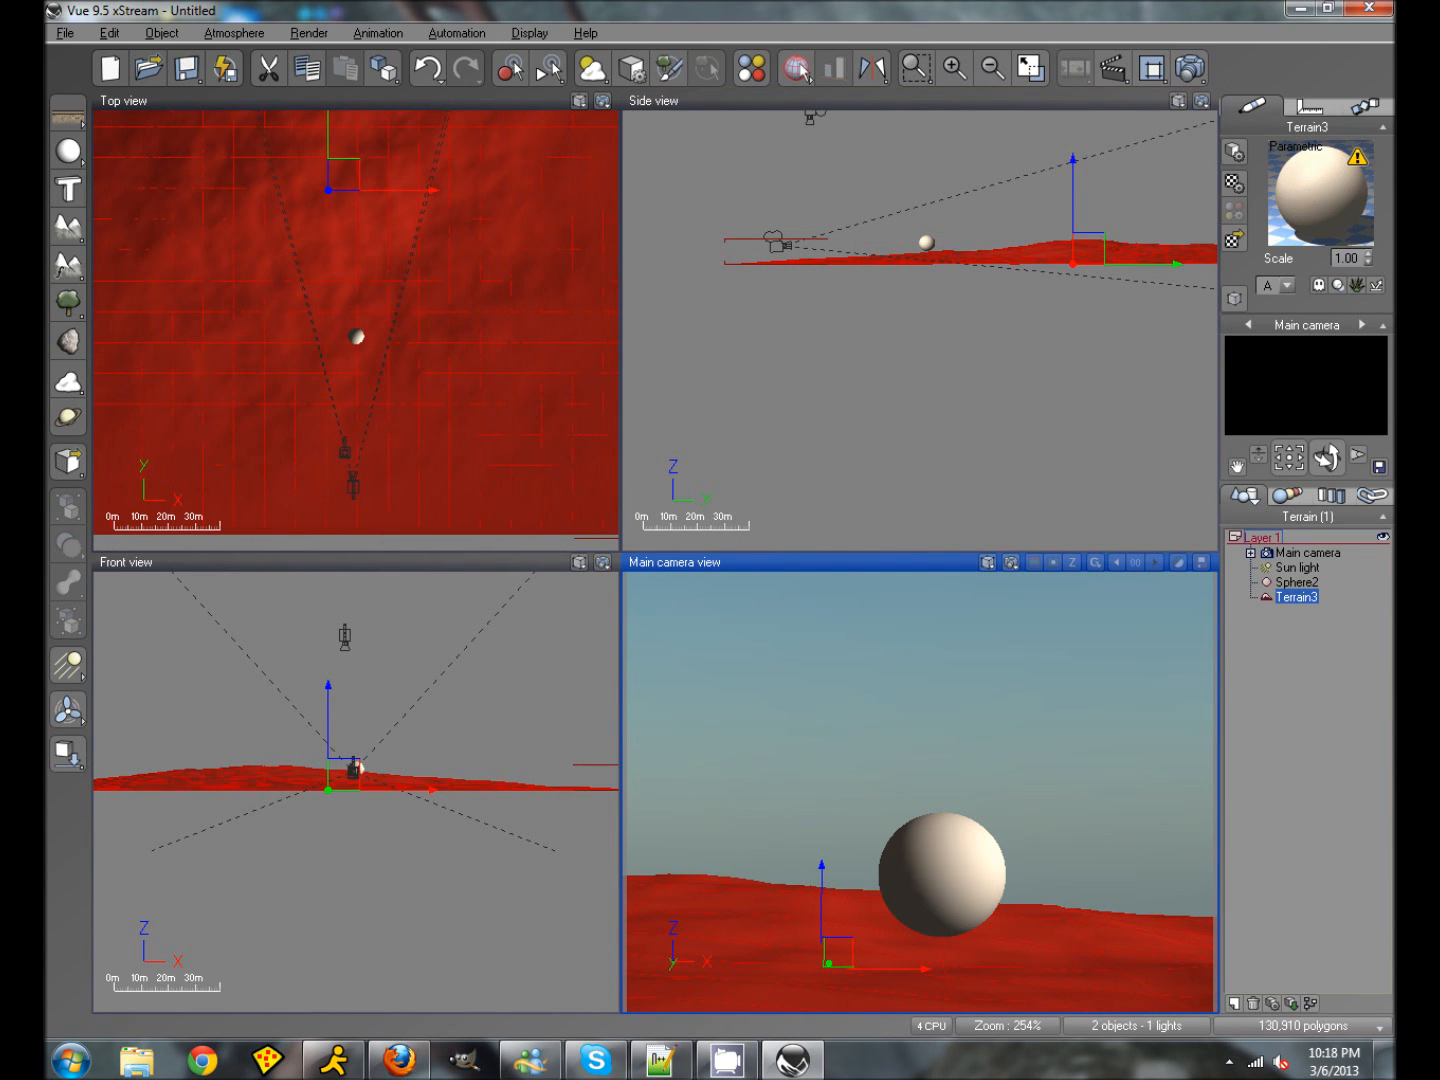
Step: Move the sphere farther from the camera, drop it onto the terrain and shift it slightly right in the camera view
{"action": "left_click", "coordinate": [1301, 582]}
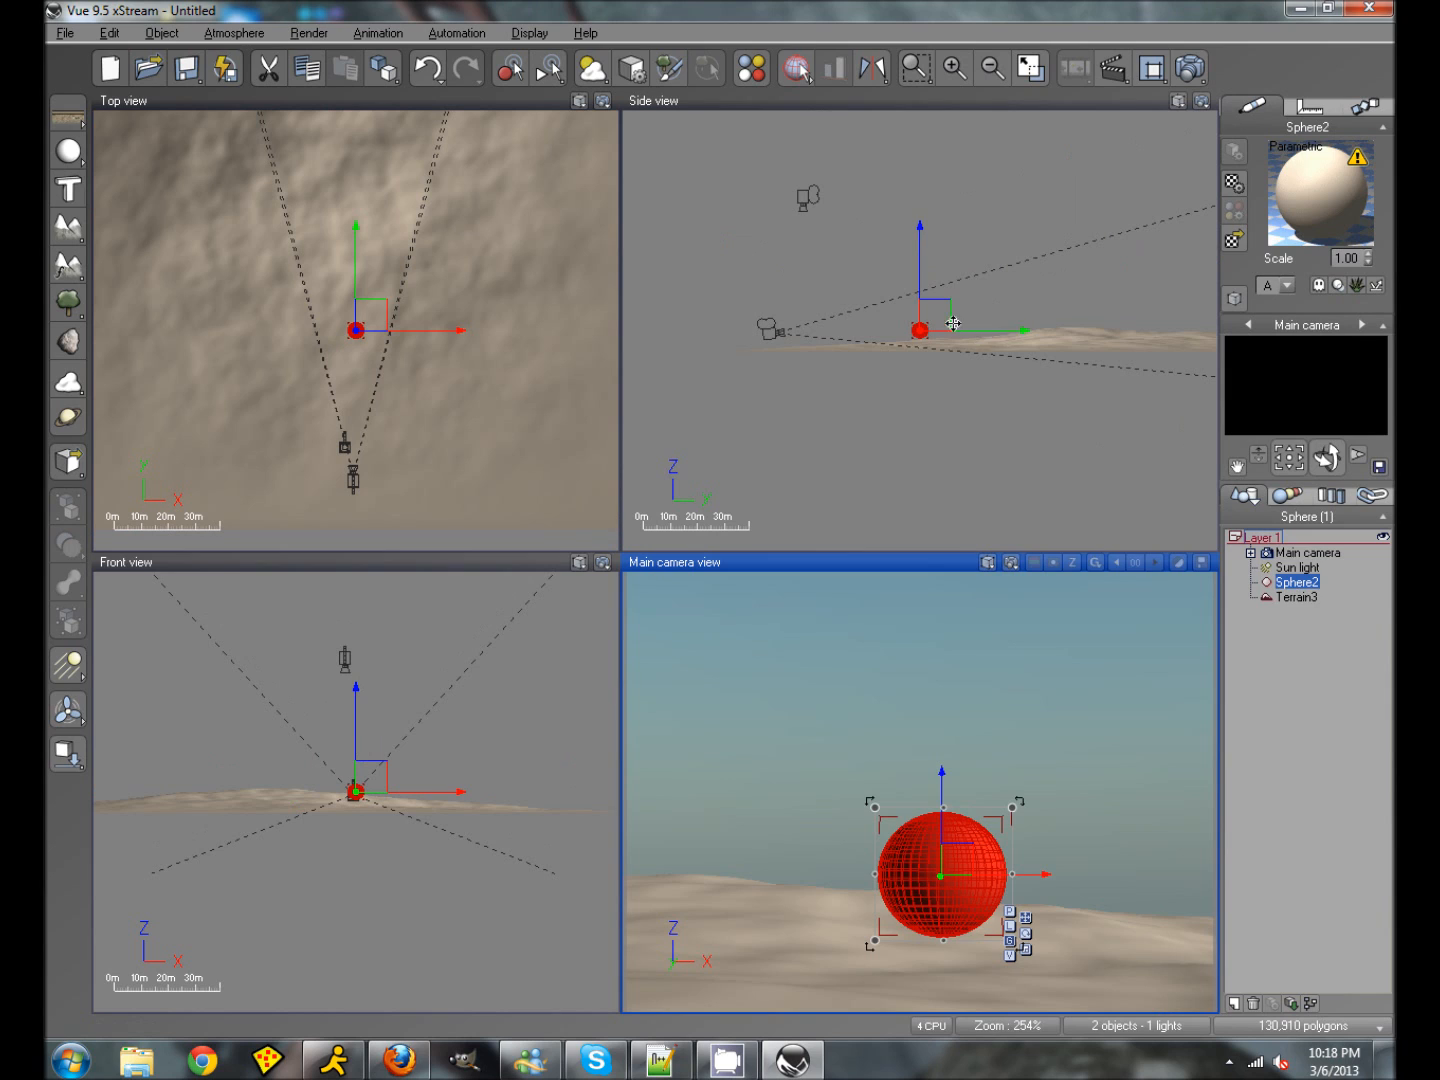
{"action": "left_click_drag", "start_coordinate": [948, 320], "coordinate": [1013, 306]}
{"action": "left_click", "coordinate": [62, 756]}
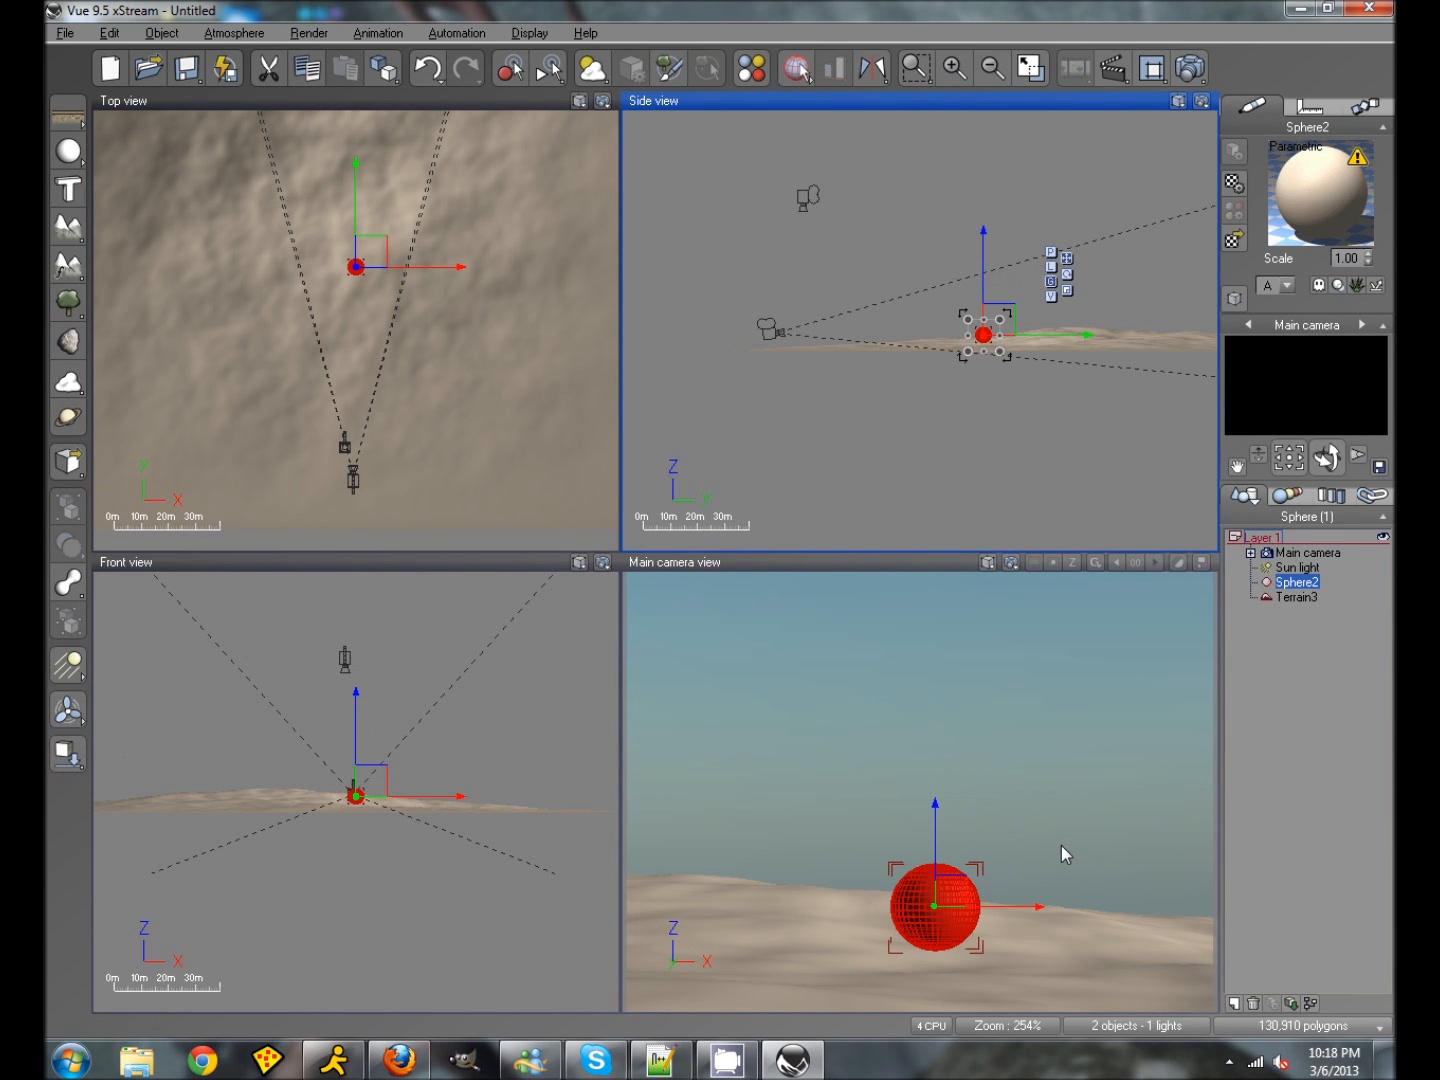
{"action": "left_click_drag", "start_coordinate": [1002, 909], "coordinate": [1051, 906]}
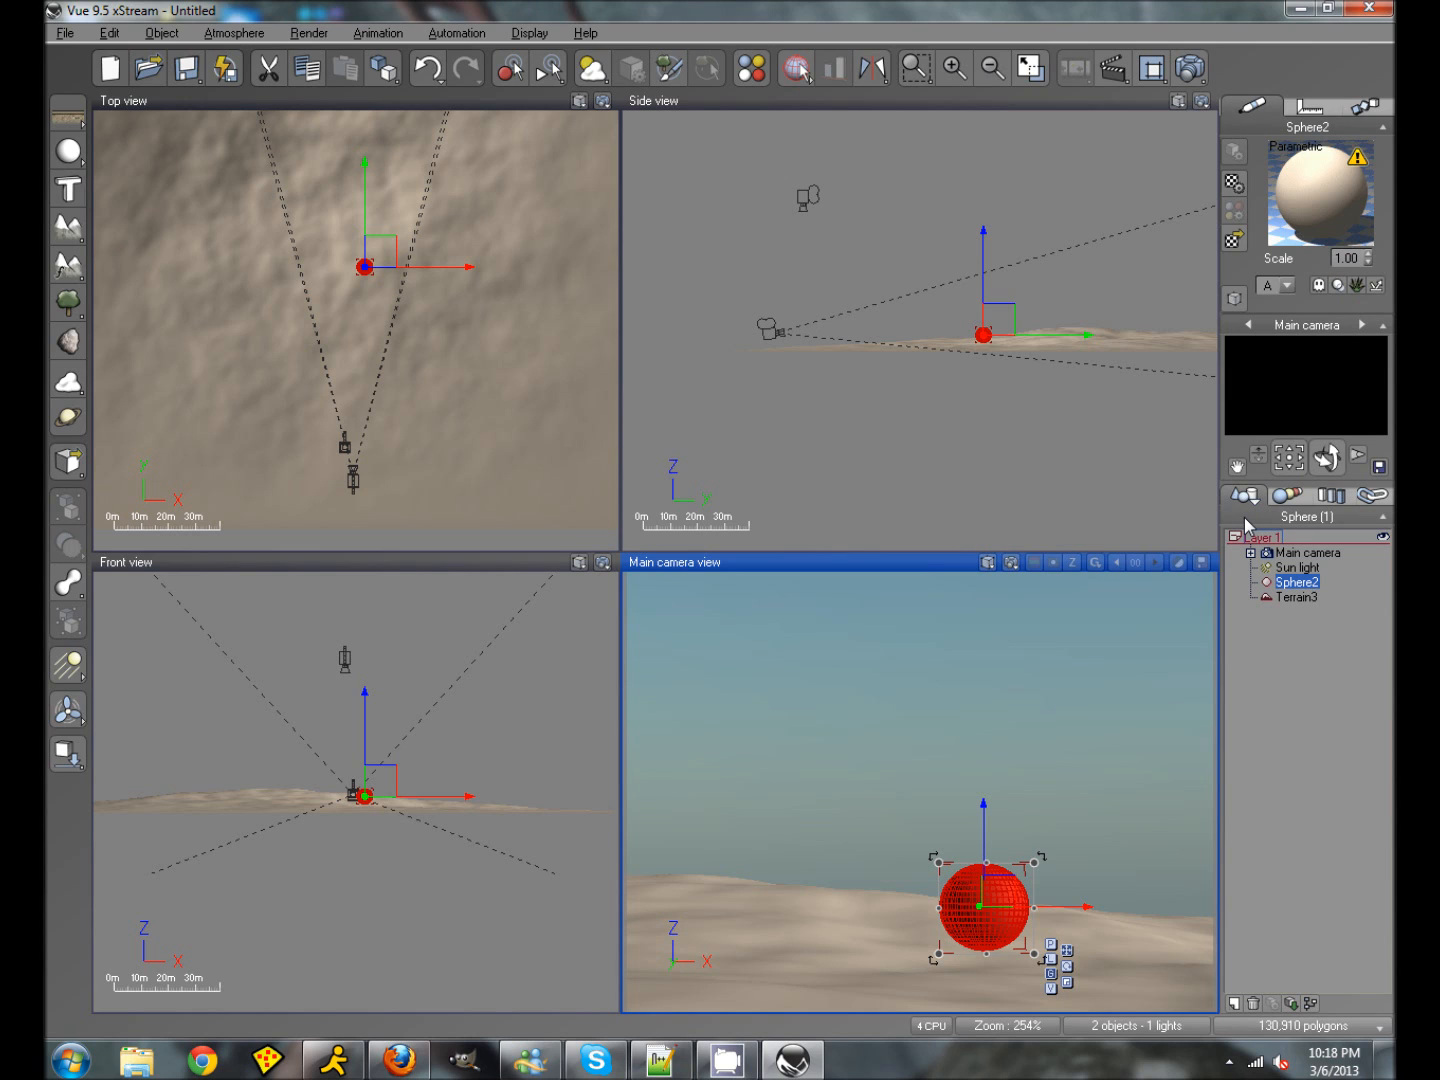
Step: Render the main camera preview and set the sun light's softness to 5°
{"action": "left_click", "coordinate": [1291, 598]}
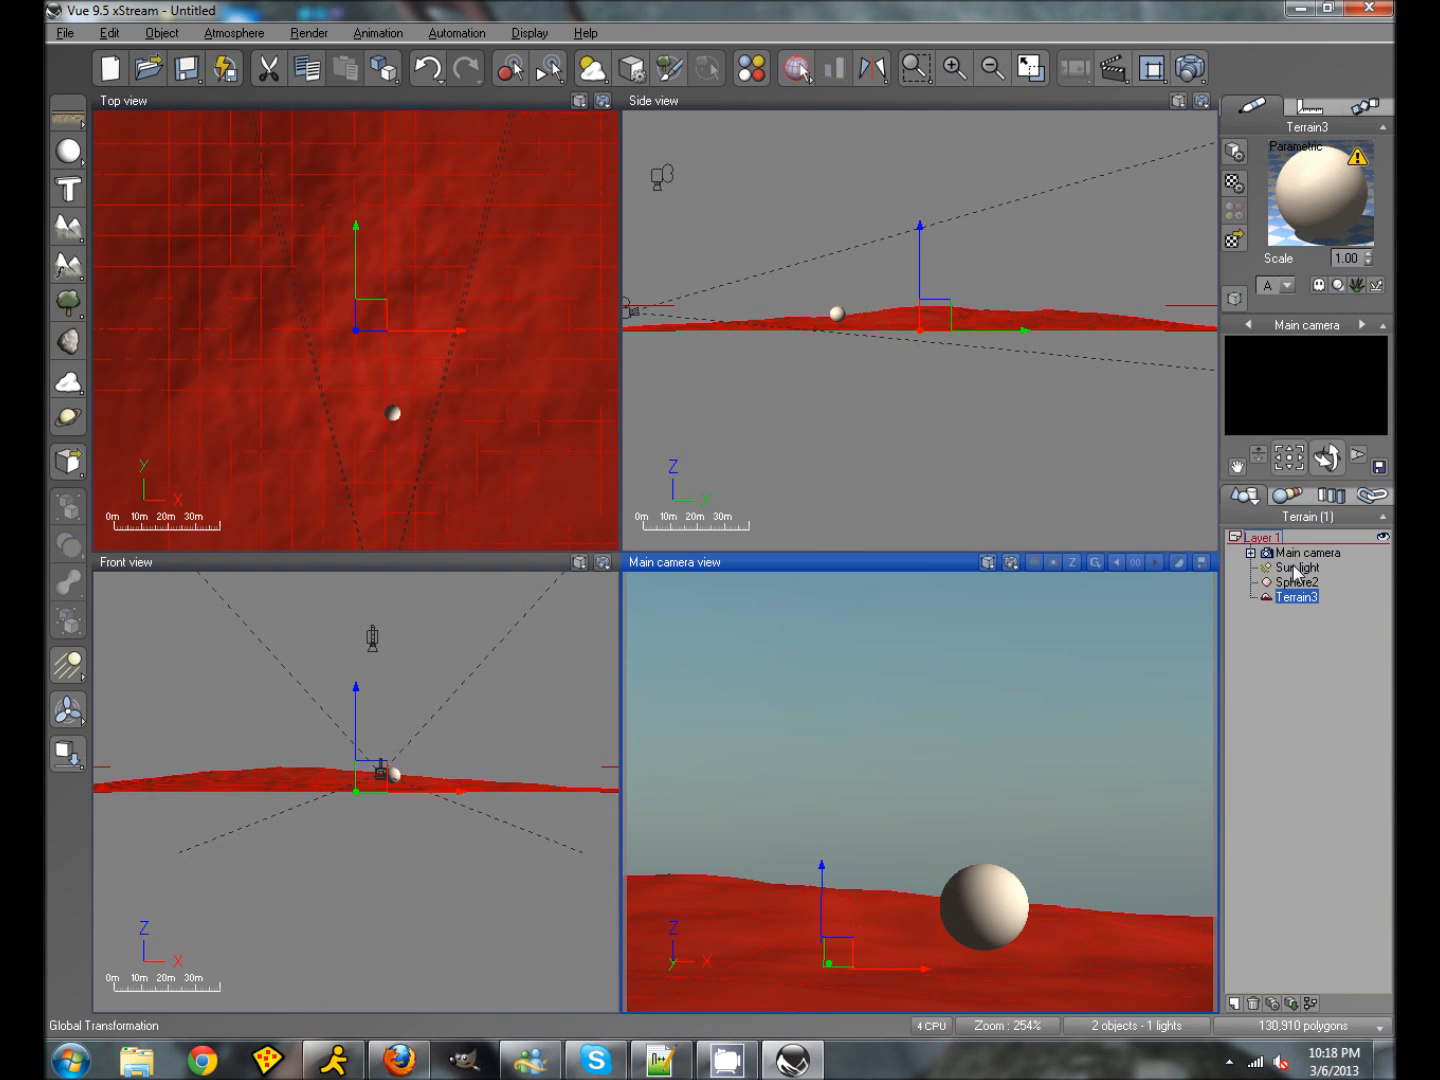
{"action": "left_click", "coordinate": [1293, 409]}
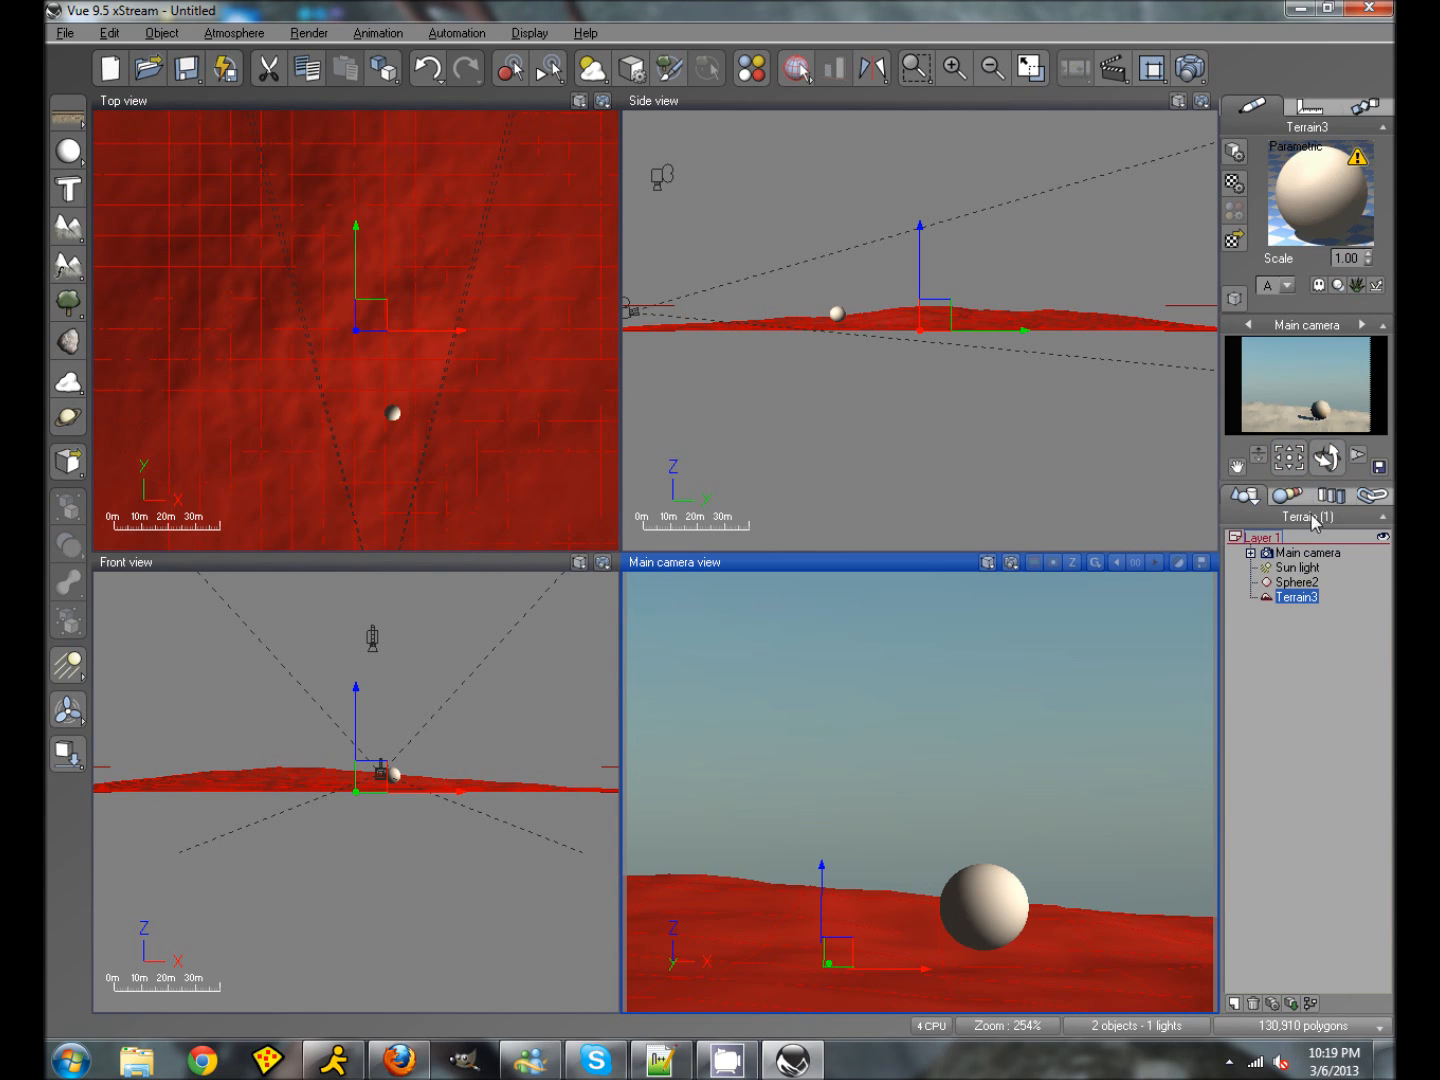
{"action": "left_click", "coordinate": [1297, 567]}
{"action": "left_click", "coordinate": [1352, 202]}
{"action": "type", "text": "5"}
{"action": "key", "text": "Return"}
Step: Set the sun light's color to a very pale cream
{"action": "left_click", "coordinate": [1360, 157]}
{"action": "left_click_drag", "start_coordinate": [1167, 41], "coordinate": [1157, 44]}
{"action": "left_click", "coordinate": [1156, 44]}
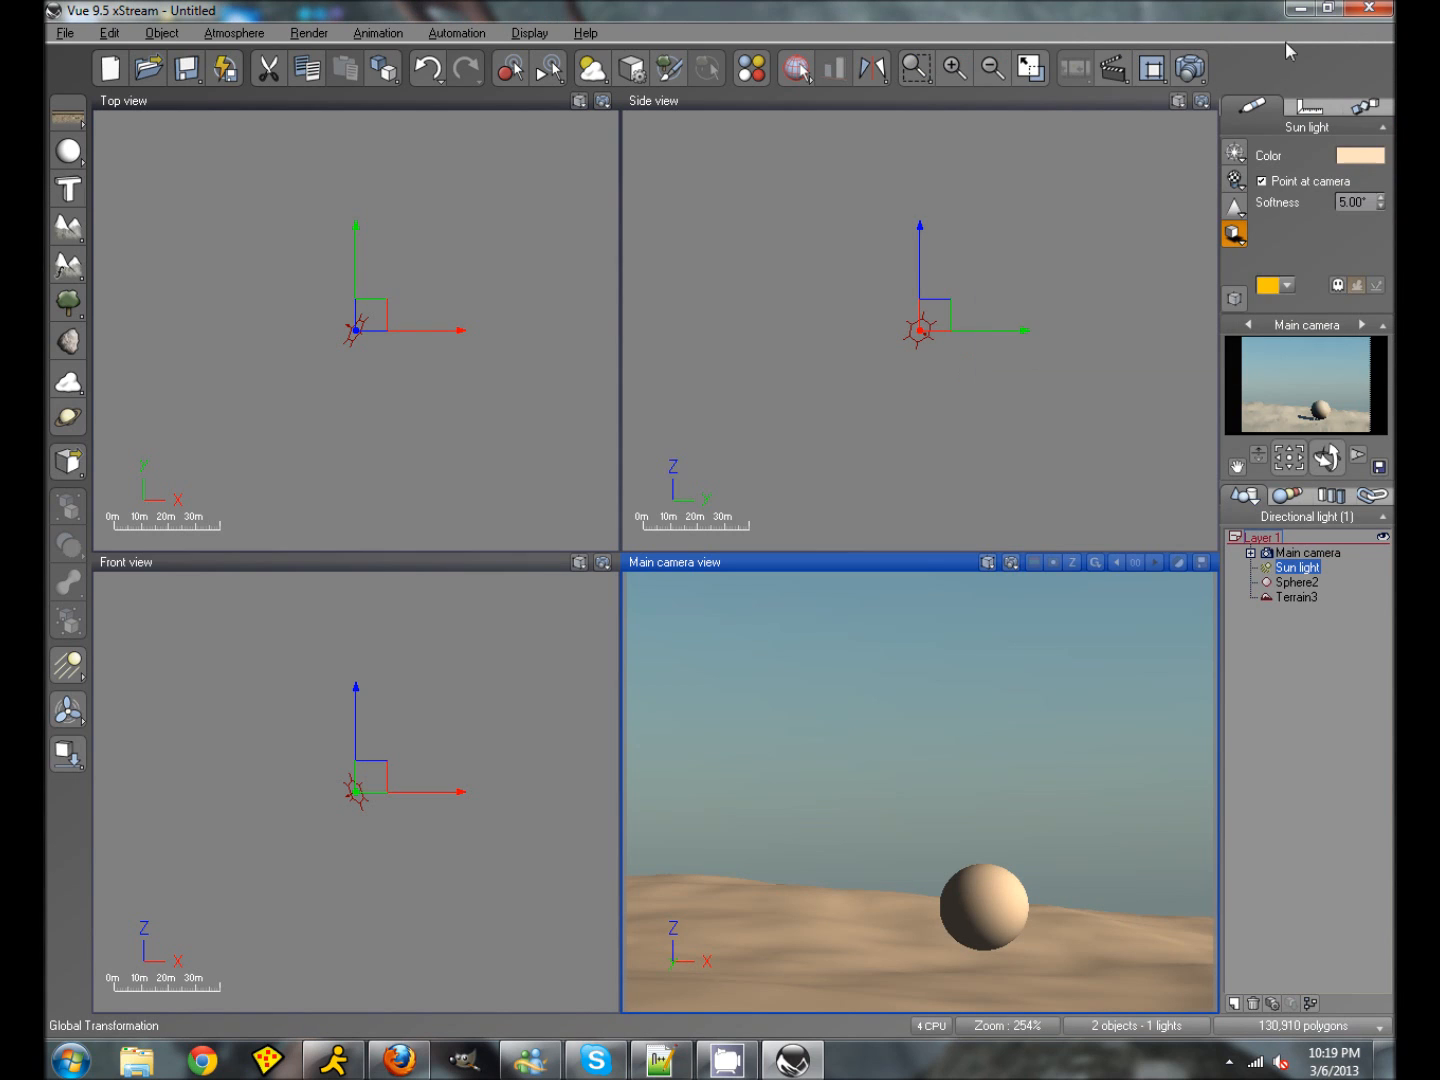
{"action": "double_click", "coordinate": [1341, 163]}
{"action": "left_click_drag", "start_coordinate": [1342, 106], "coordinate": [1341, 97]}
{"action": "left_click", "coordinate": [1382, 306]}
Step: Reduce the sun light's shadow density to 84% in the Light Editor
{"action": "left_click", "coordinate": [1291, 569]}
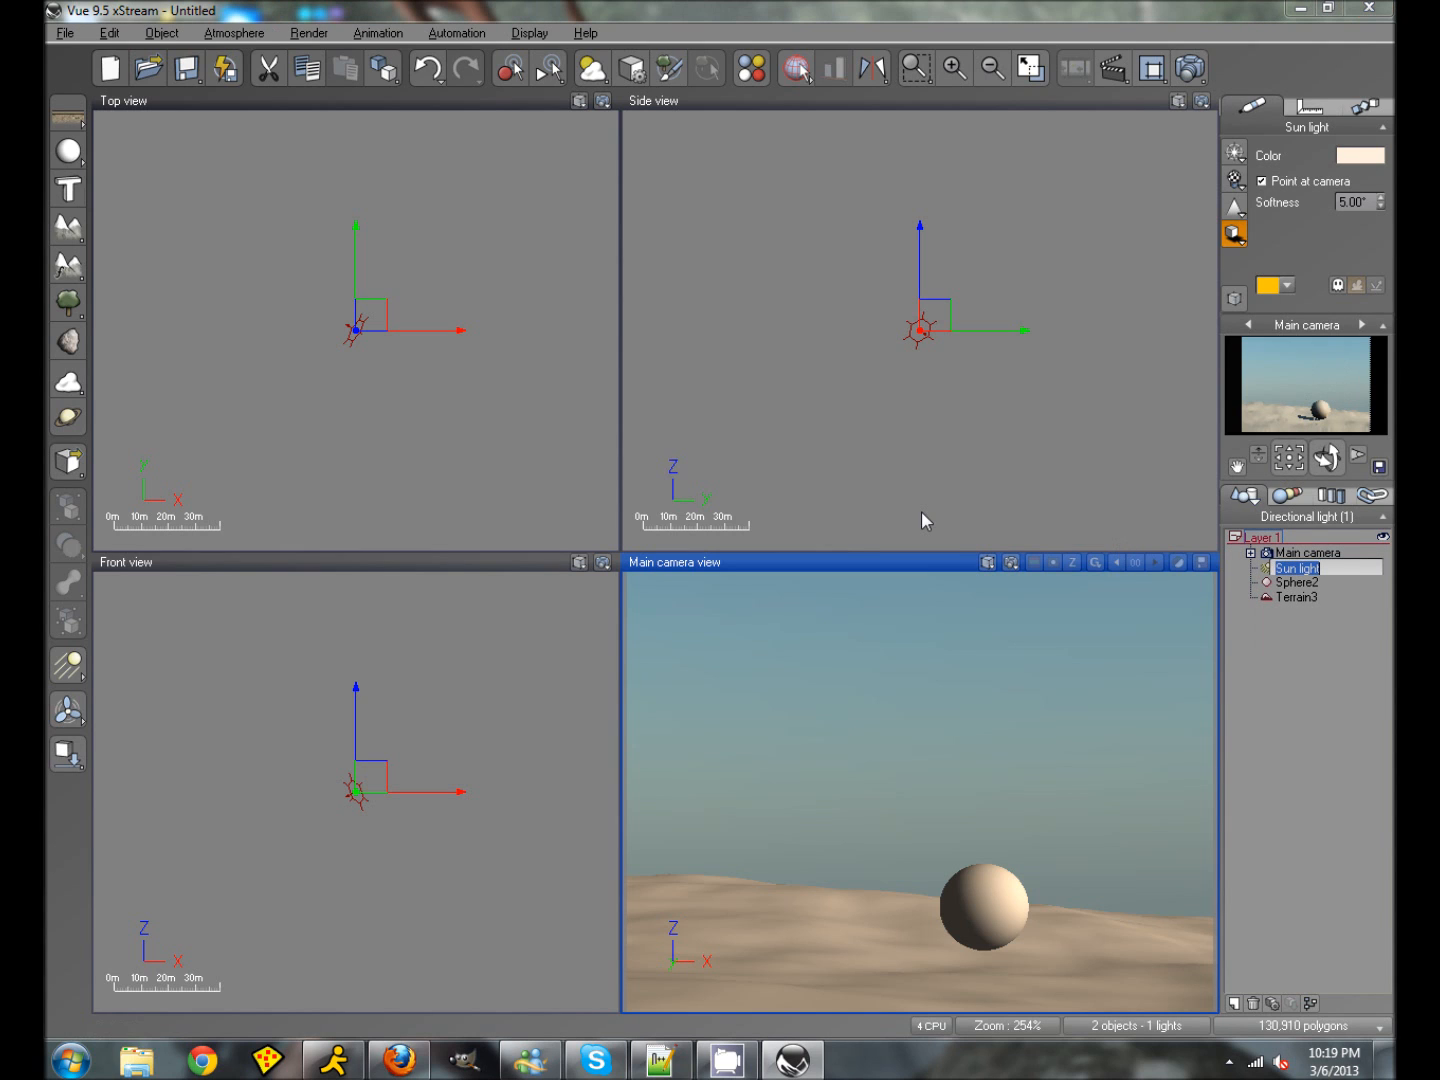
{"action": "left_click", "coordinate": [1307, 607]}
{"action": "double_click", "coordinate": [1289, 569]}
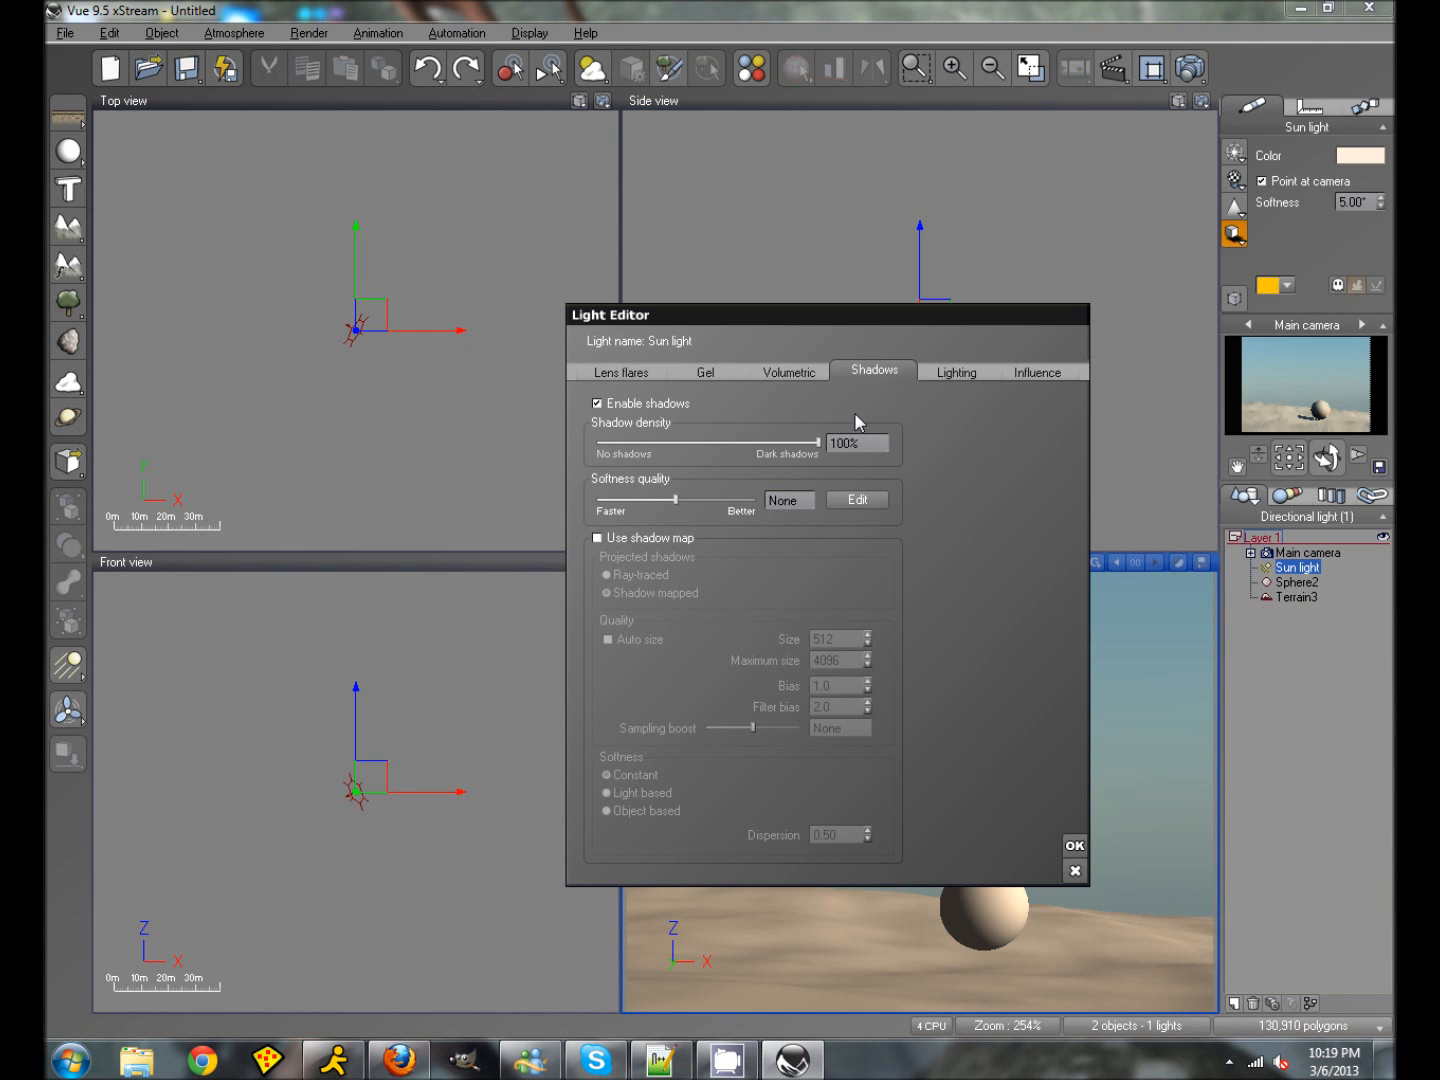
{"action": "left_click_drag", "start_coordinate": [812, 437], "coordinate": [778, 442]}
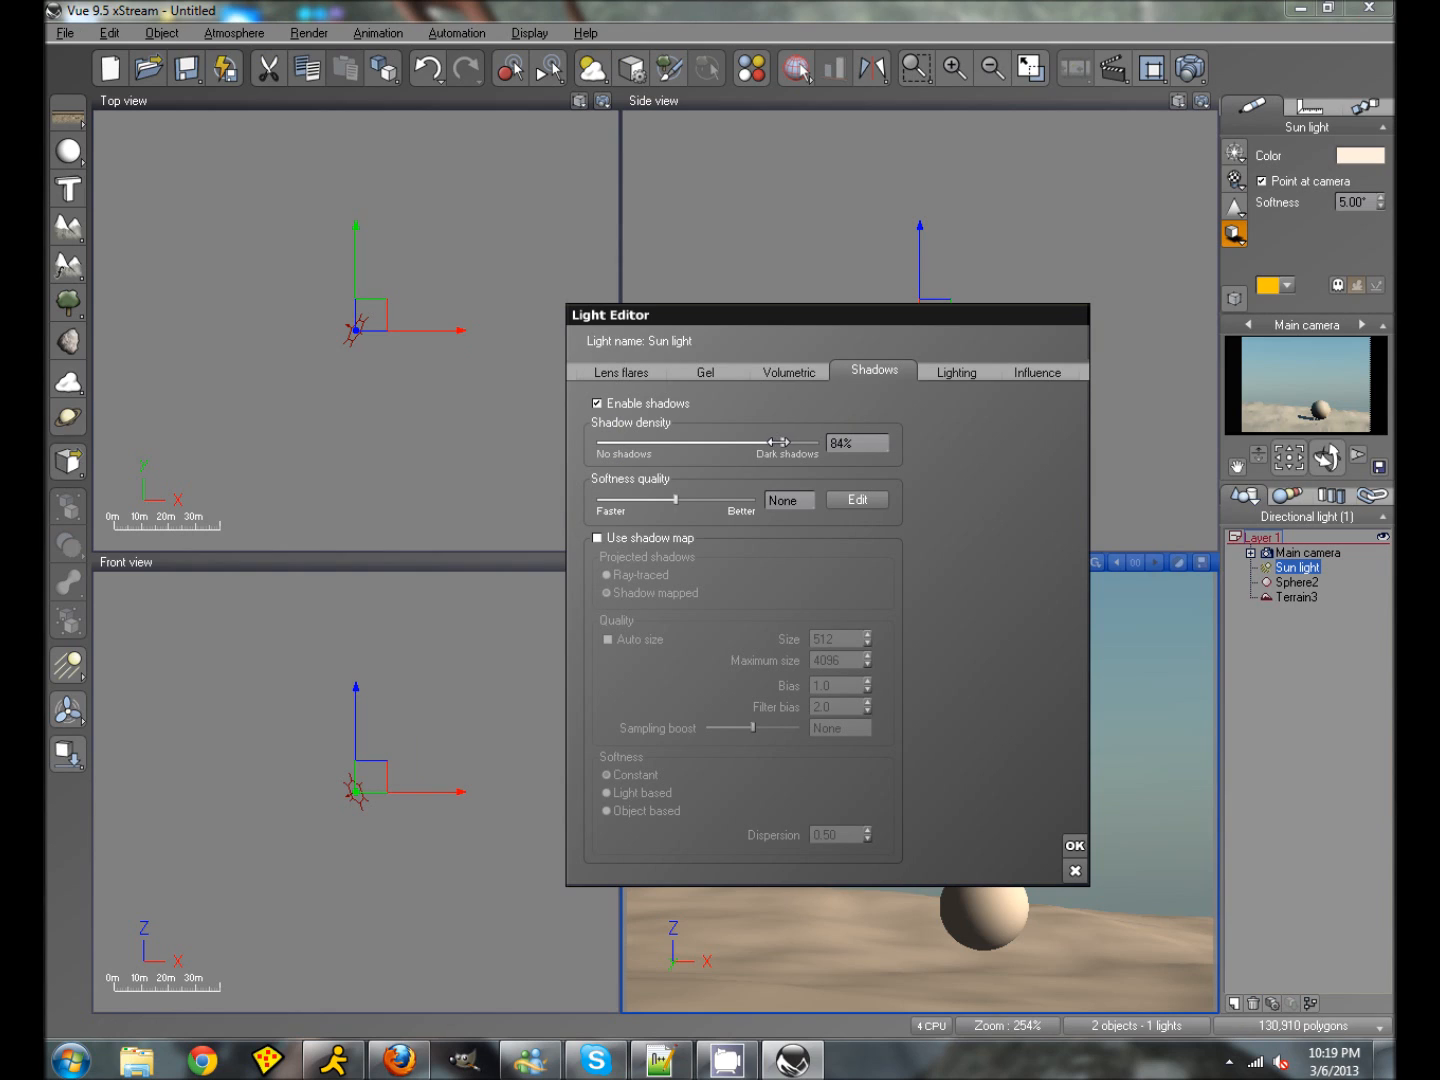
{"action": "left_click", "coordinate": [1076, 846]}
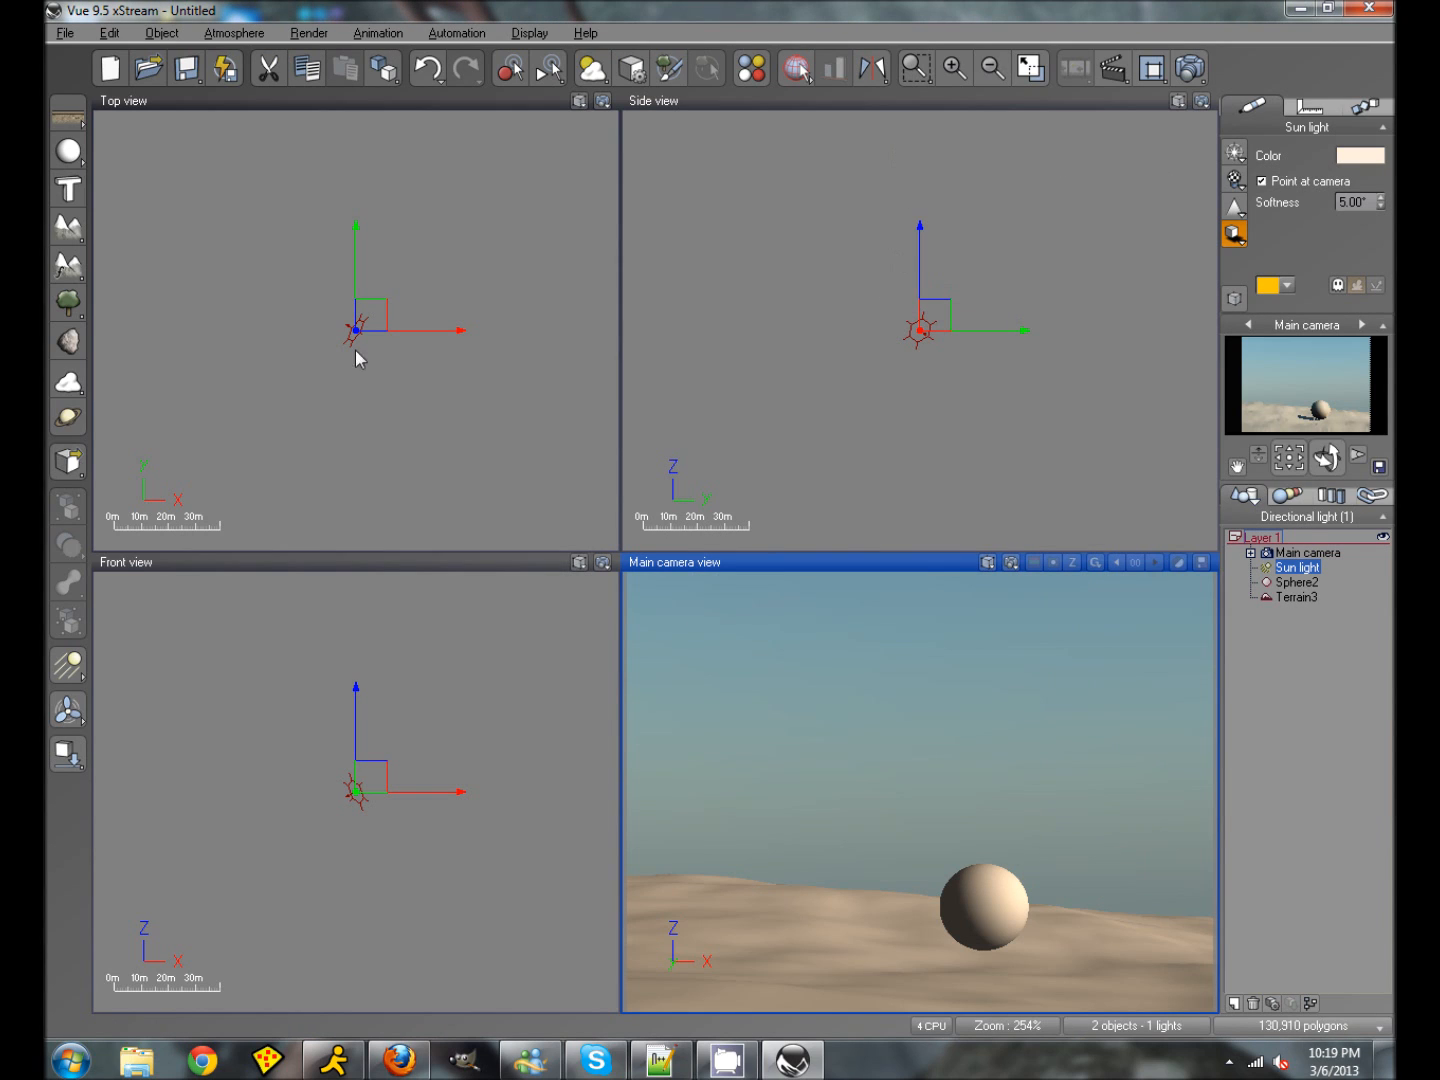
Step: Move the sun light well to the left of the terrain and camera in the top view
{"action": "left_click", "coordinate": [372, 314]}
{"action": "scroll", "coordinate": [380, 313], "scroll_direction": "down", "scroll_amount": 5}
{"action": "left_click_drag", "start_coordinate": [381, 312], "coordinate": [145, 313]}
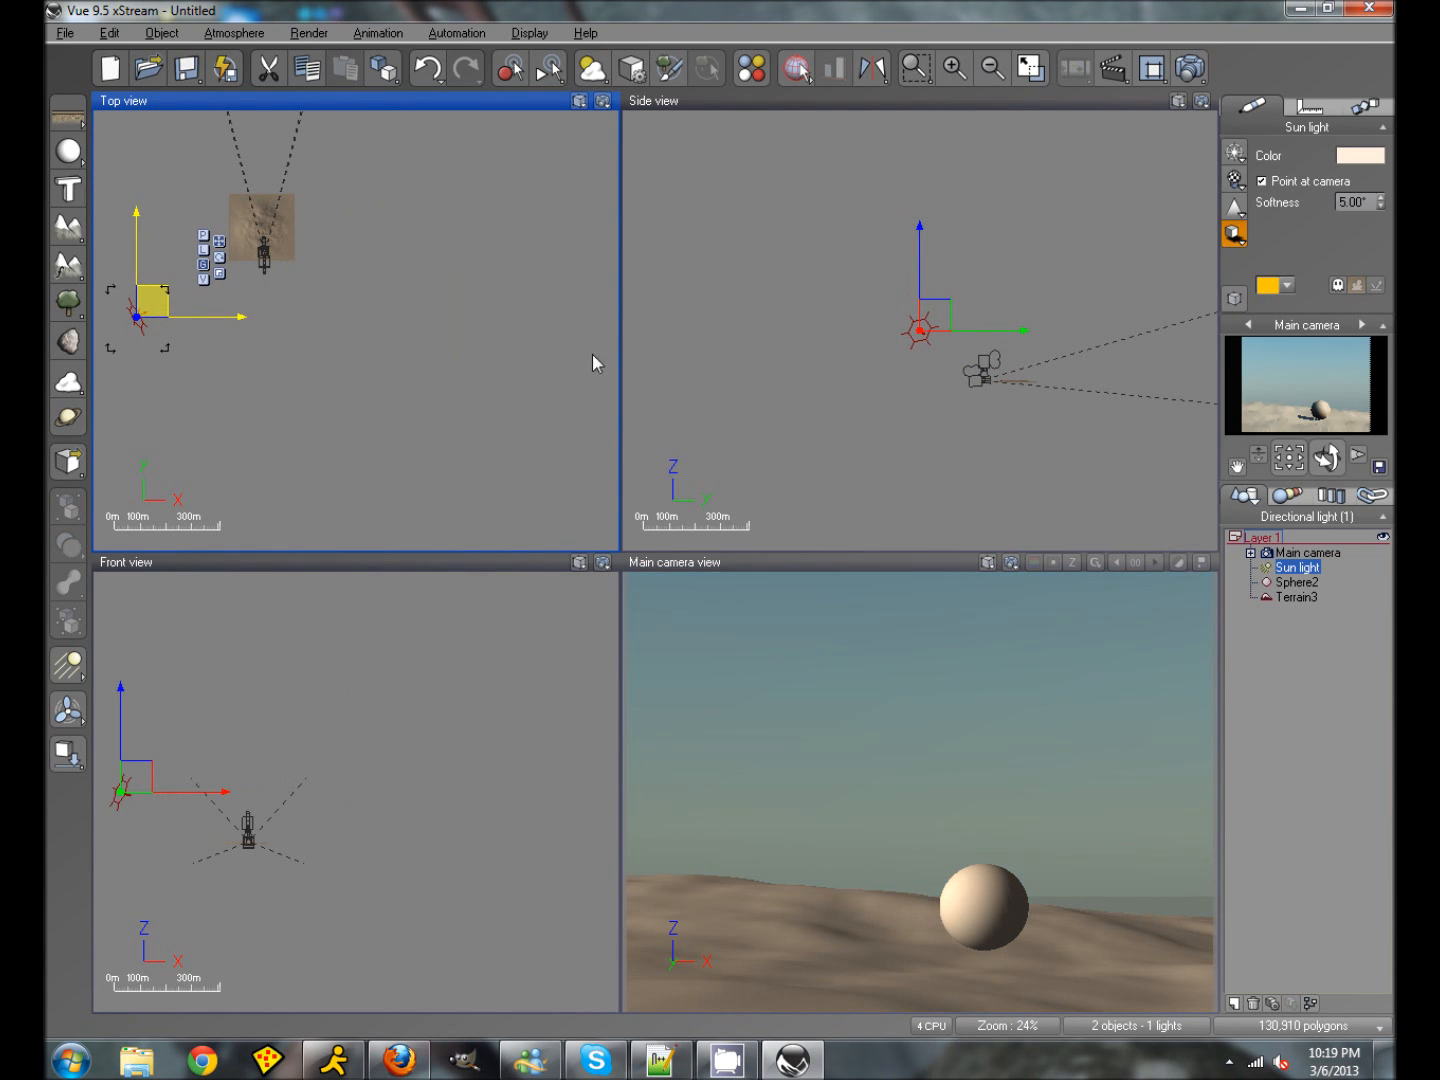
Step: Use Global radiosity for the atmosphere lighting with a quality boost of -1, and shift the light balance towards sunlight
{"action": "left_click", "coordinate": [592, 70]}
{"action": "left_click", "coordinate": [281, 431]}
{"action": "left_click", "coordinate": [282, 488]}
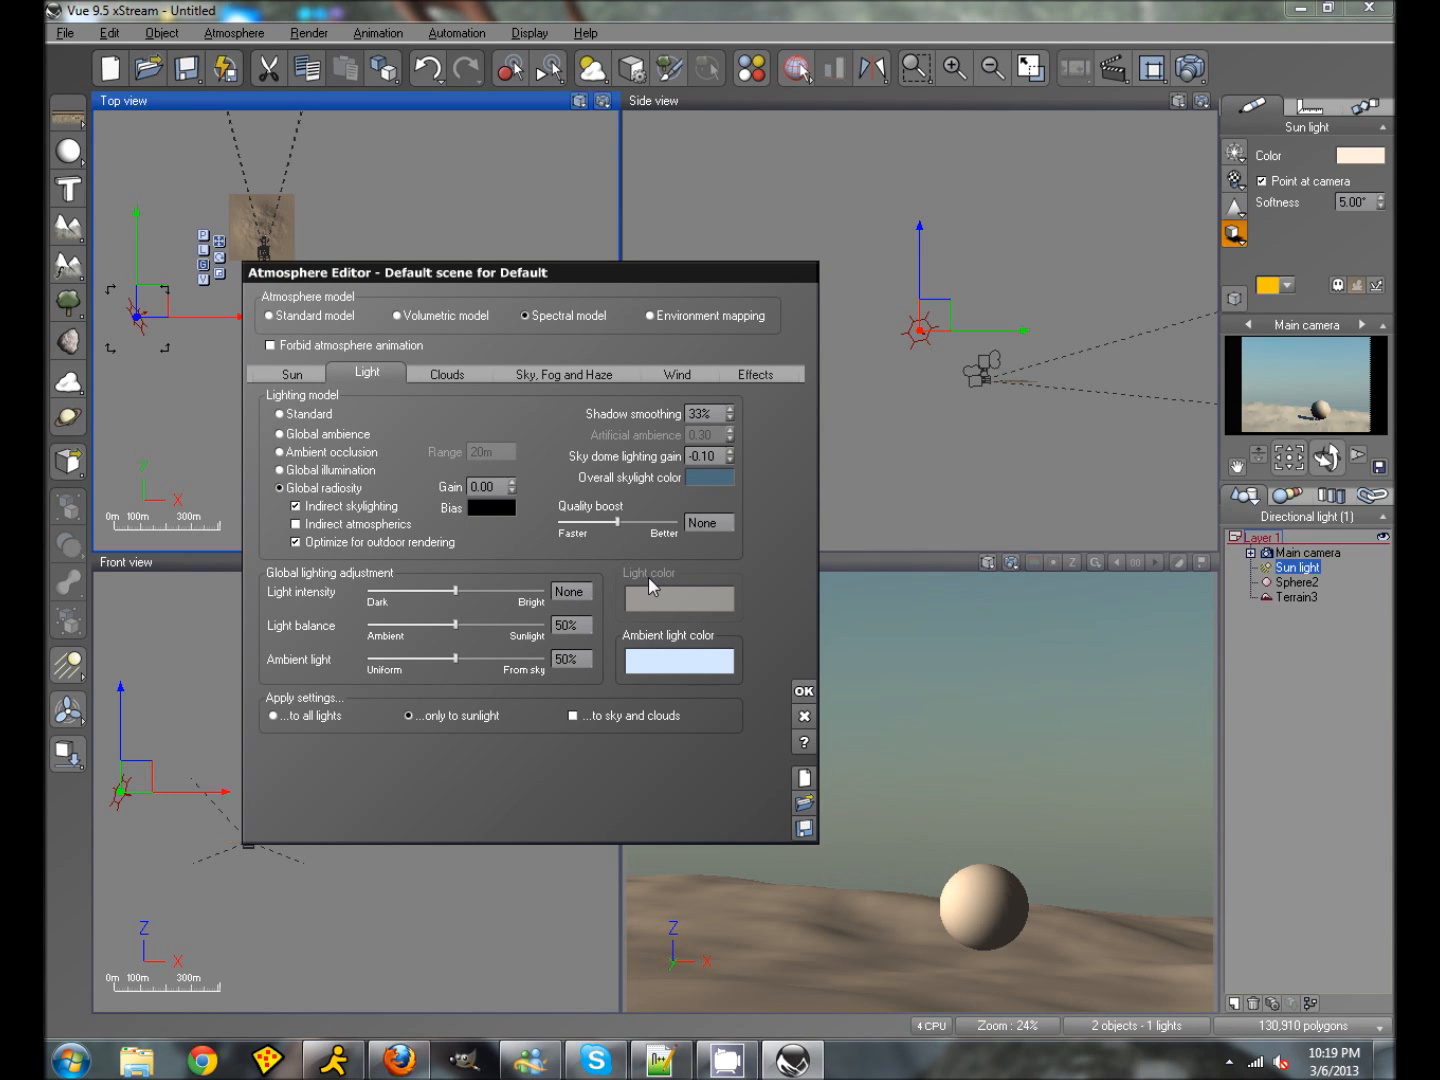
{"action": "left_click", "coordinate": [706, 522]}
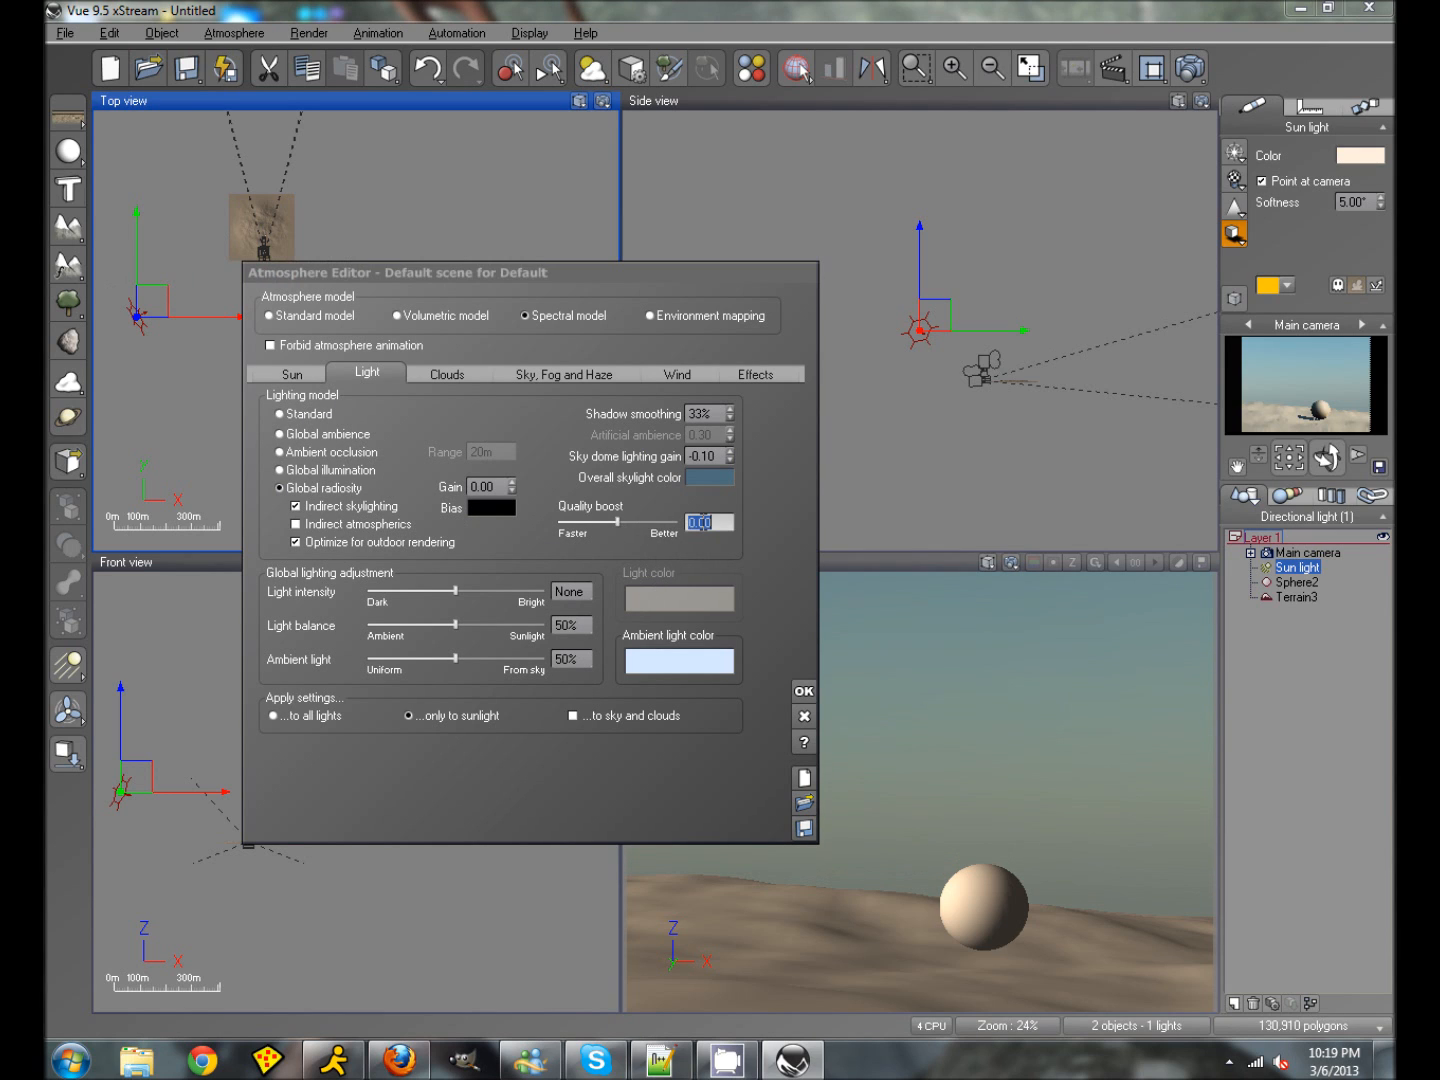
{"action": "key", "text": "BackSpace"}
{"action": "type", "text": "-1"}
{"action": "key", "text": "Return"}
{"action": "left_click", "coordinate": [765, 575]}
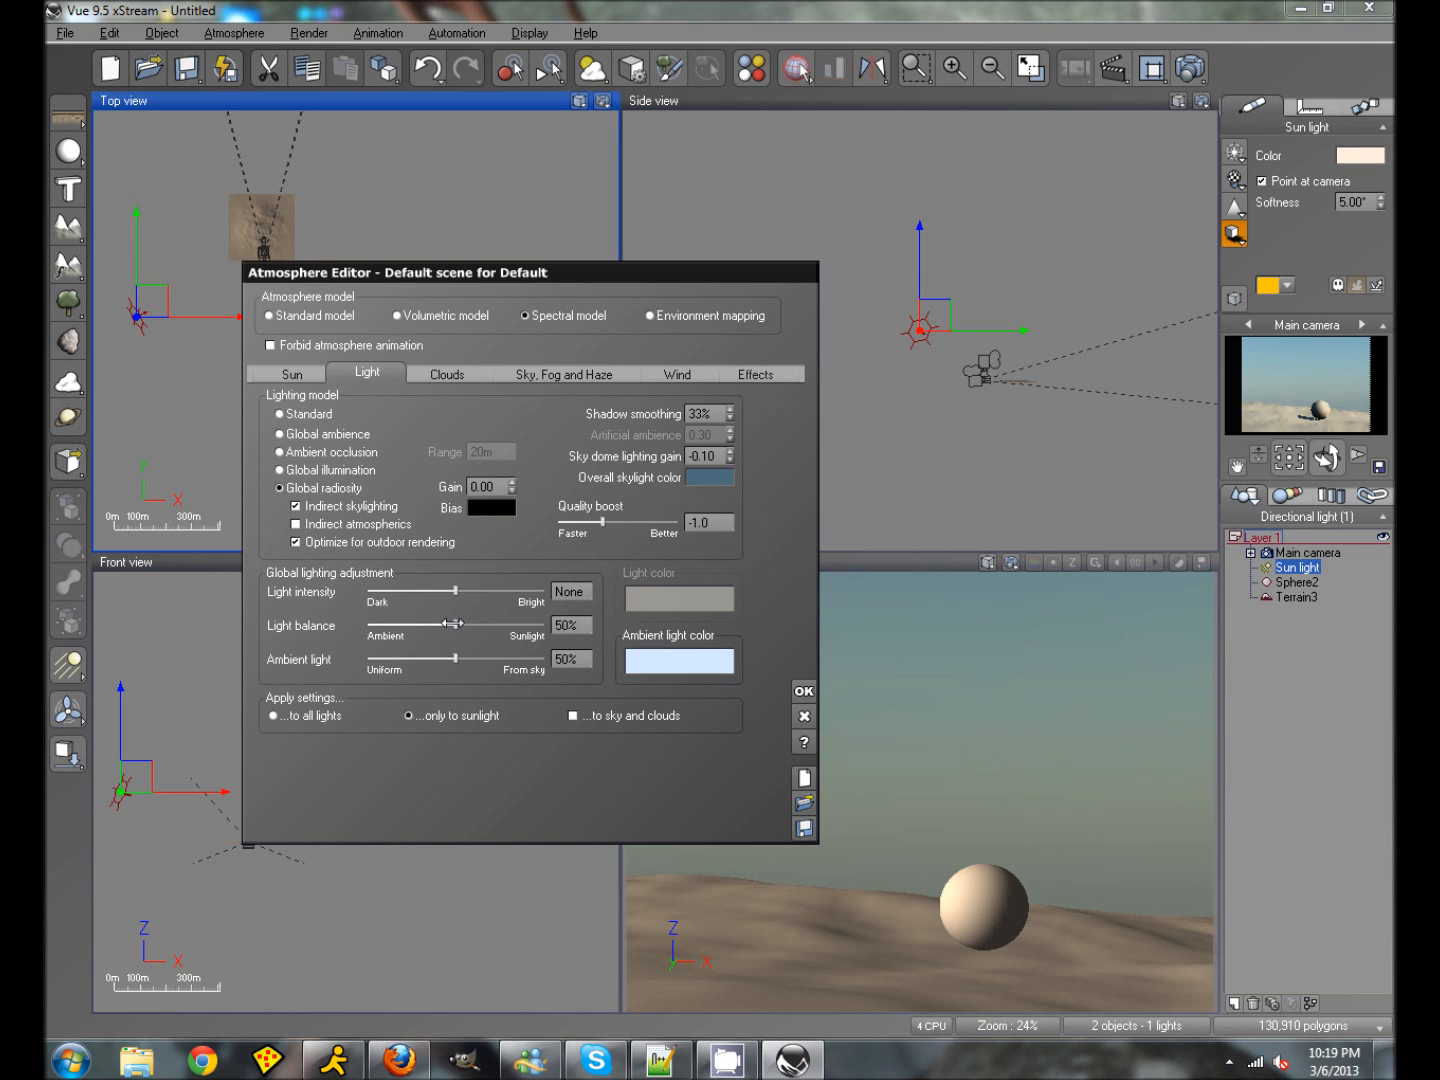
{"action": "left_click_drag", "start_coordinate": [453, 623], "coordinate": [484, 624]}
Step: Set the atmosphere's sky color to a softer blue (RGB 100, 151, 221) and apply the atmosphere settings
{"action": "left_click", "coordinate": [589, 373]}
{"action": "left_click", "coordinate": [700, 411]}
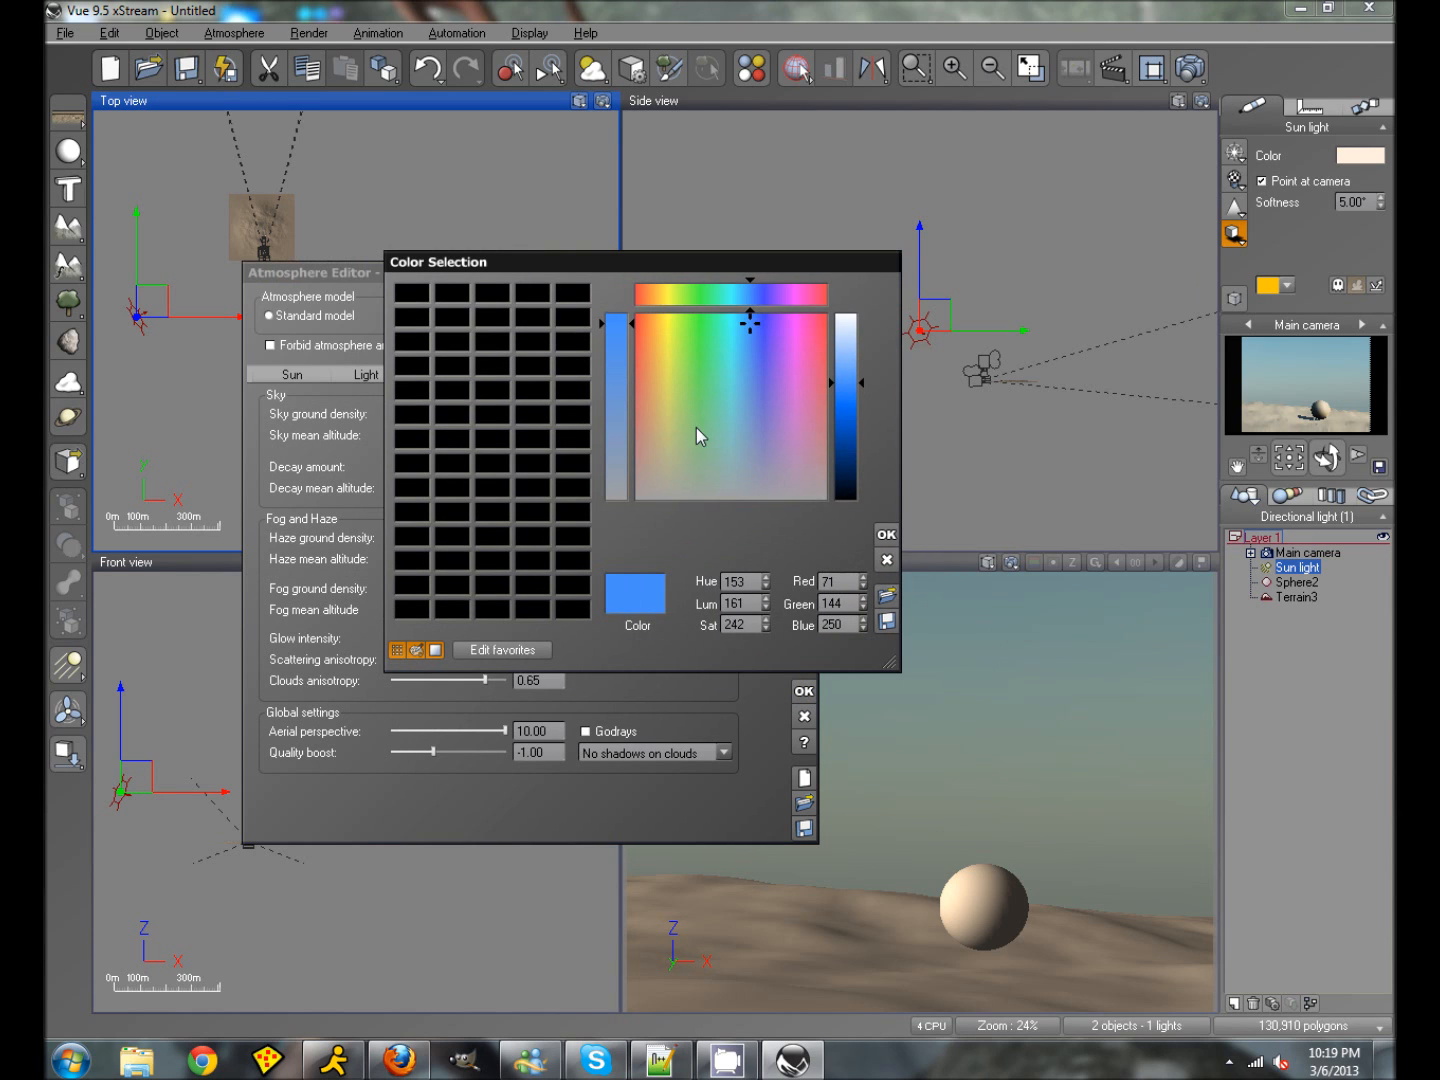
{"action": "left_click_drag", "start_coordinate": [618, 326], "coordinate": [607, 380]}
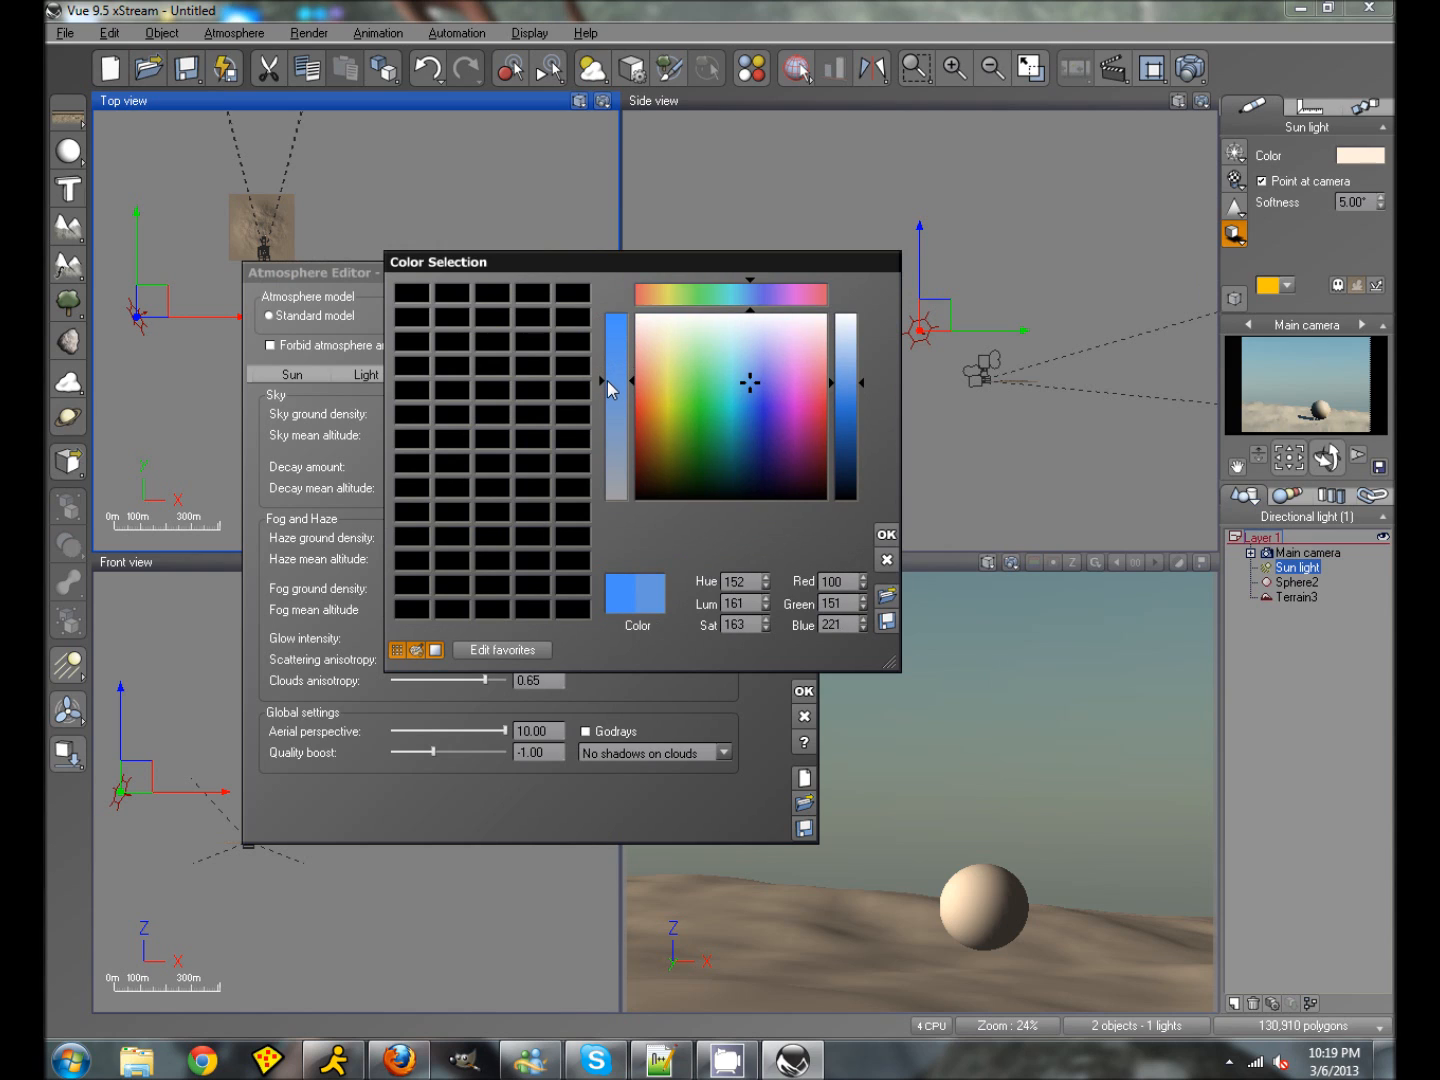
{"action": "left_click", "coordinate": [886, 535]}
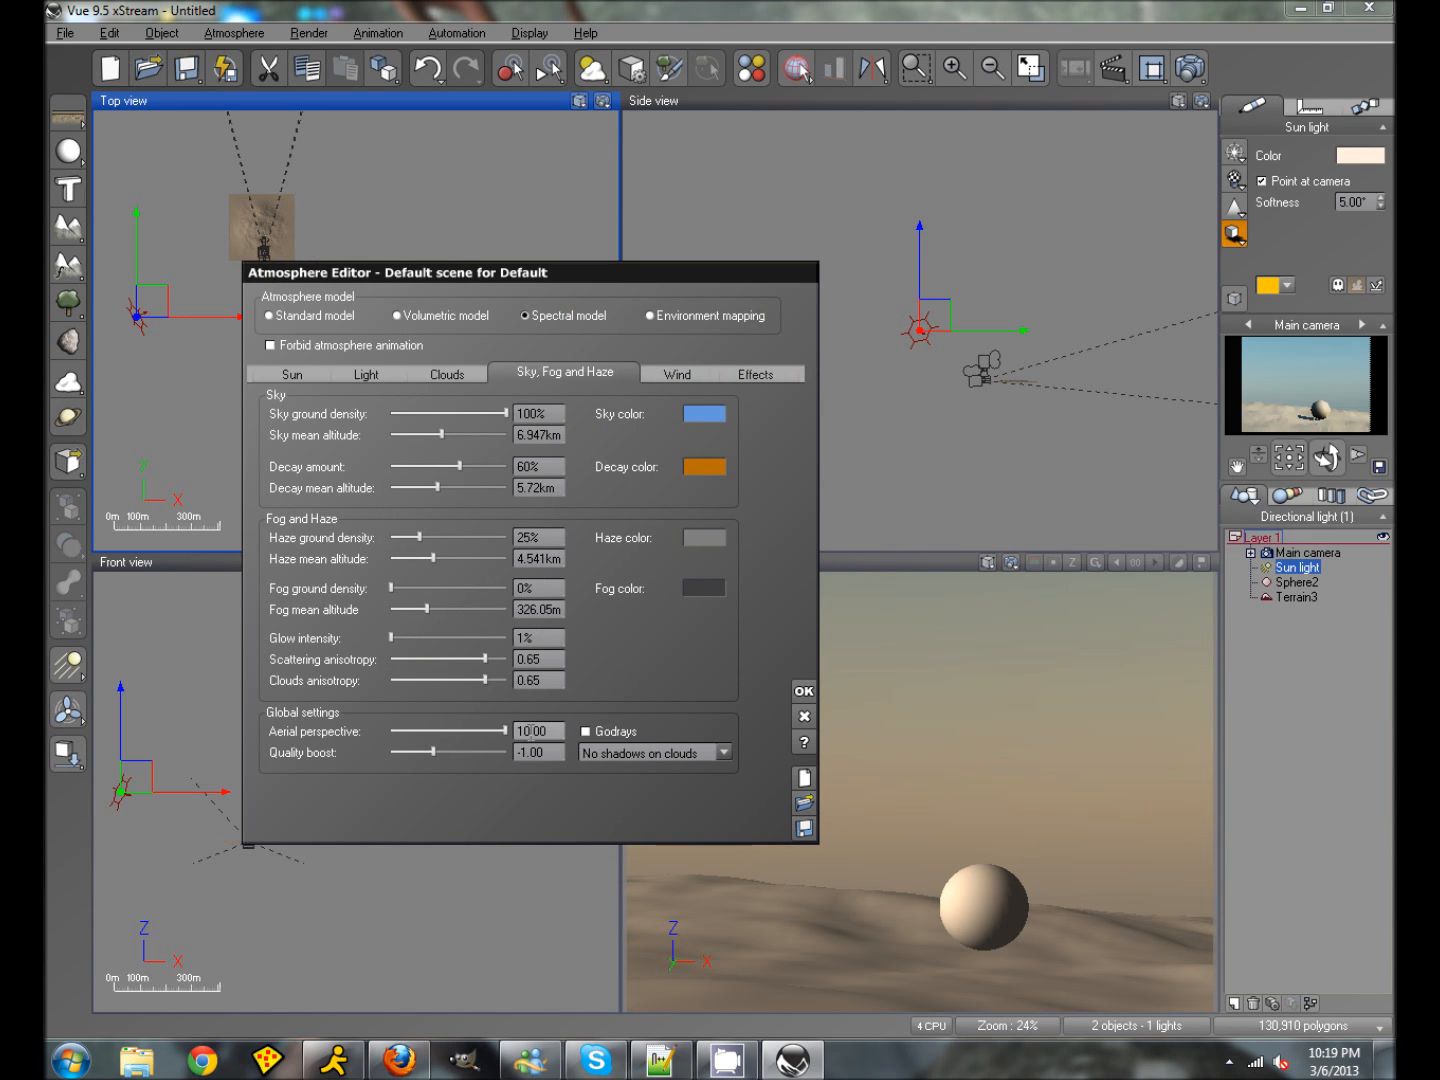
{"action": "double_click", "coordinate": [535, 730]}
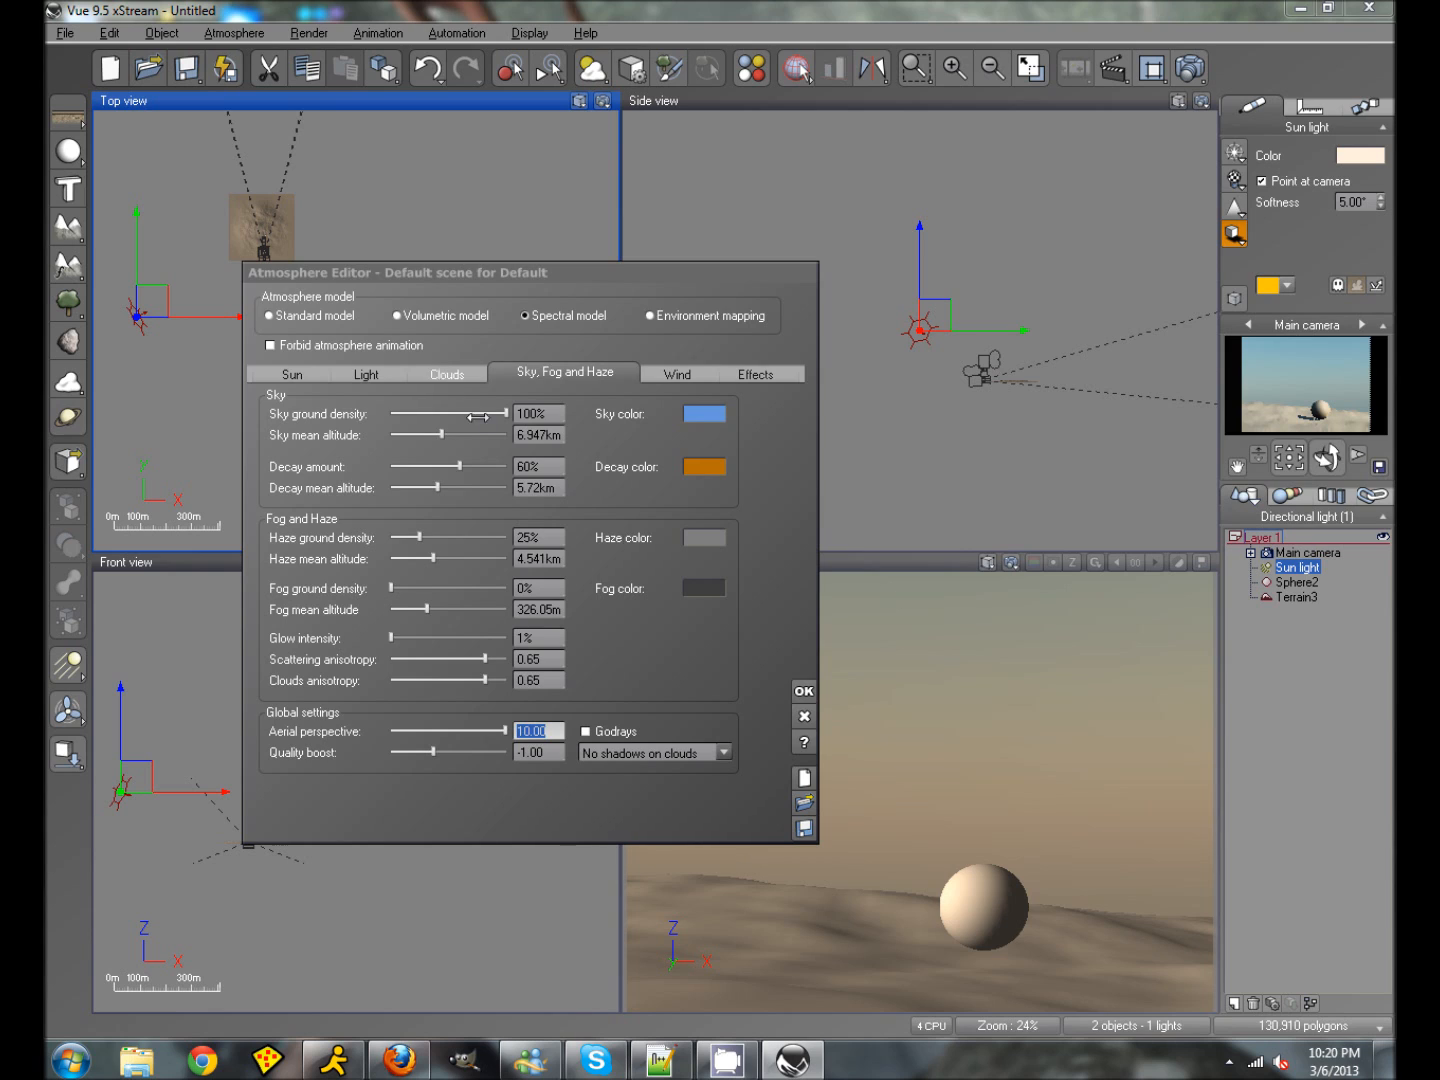
{"action": "left_click", "coordinate": [804, 689]}
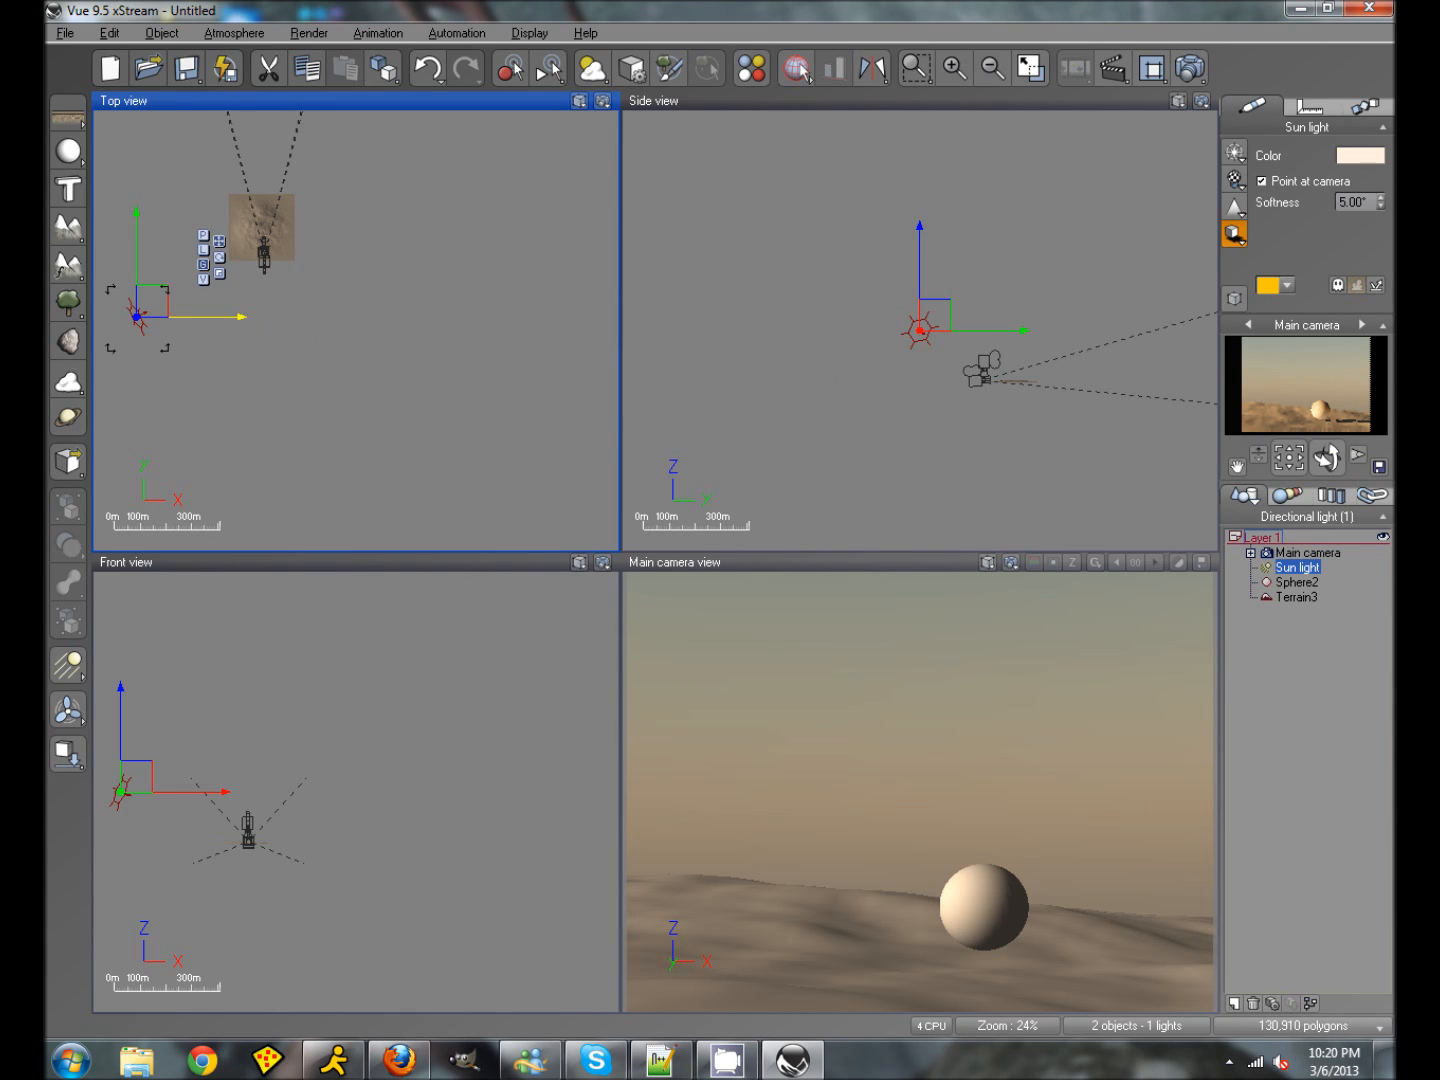
Step: Nudge the sun light in the top view and add a directional light on the opposite side of the terrain, near camera height
{"action": "left_click_drag", "start_coordinate": [152, 302], "coordinate": [163, 326]}
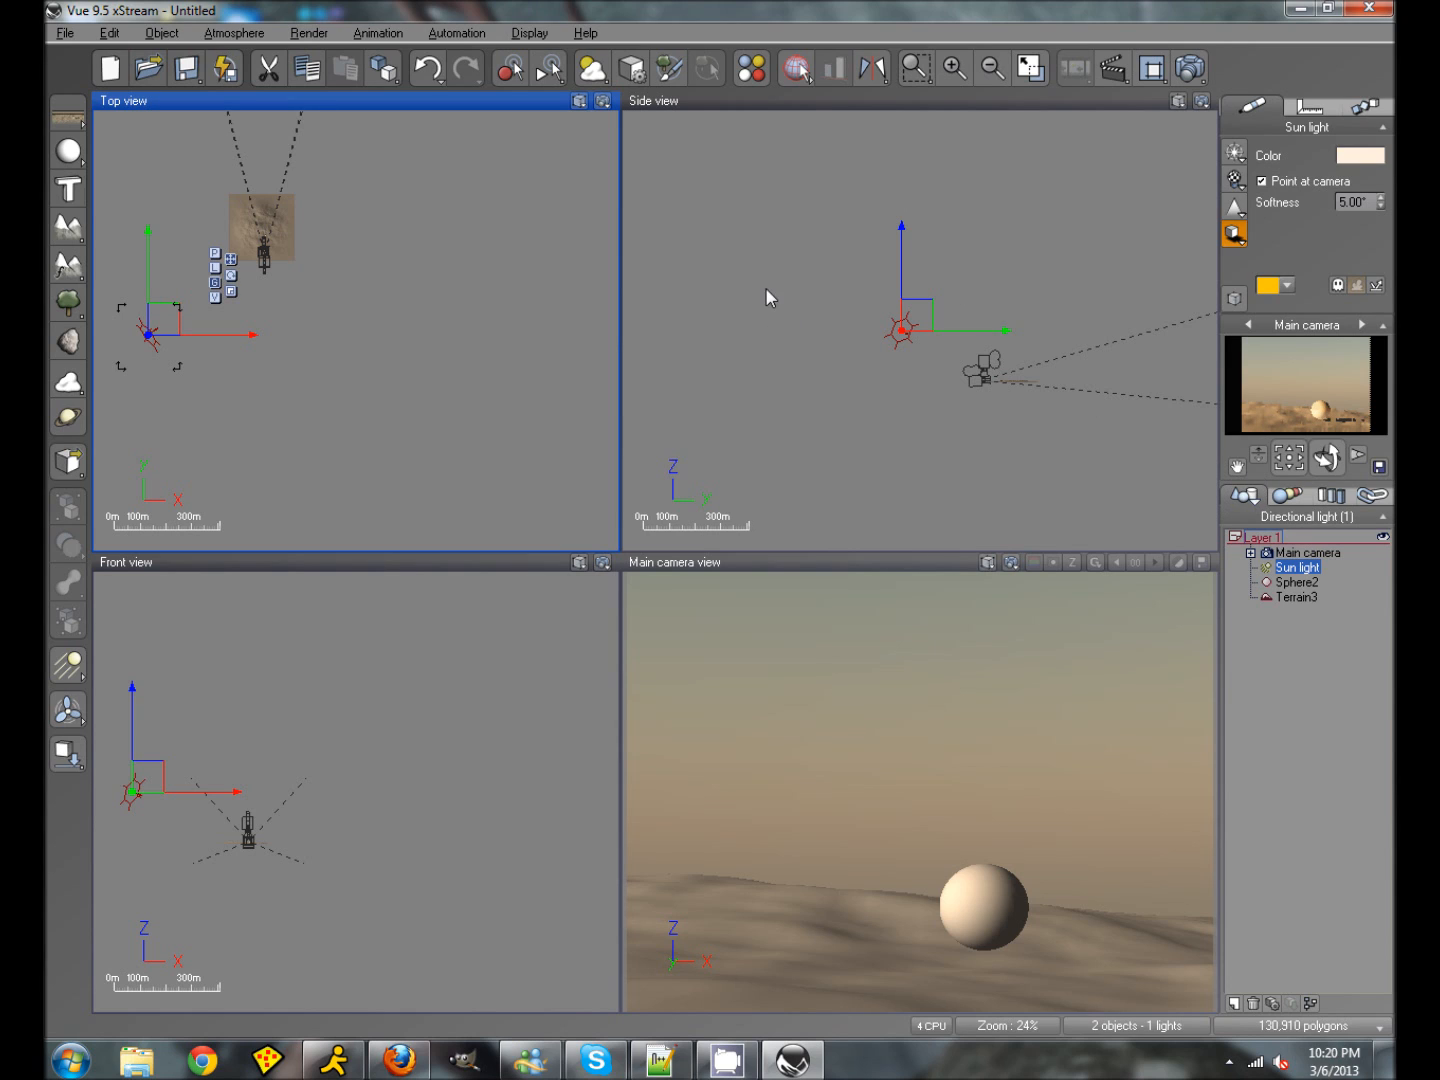
{"action": "left_click", "coordinate": [68, 677]}
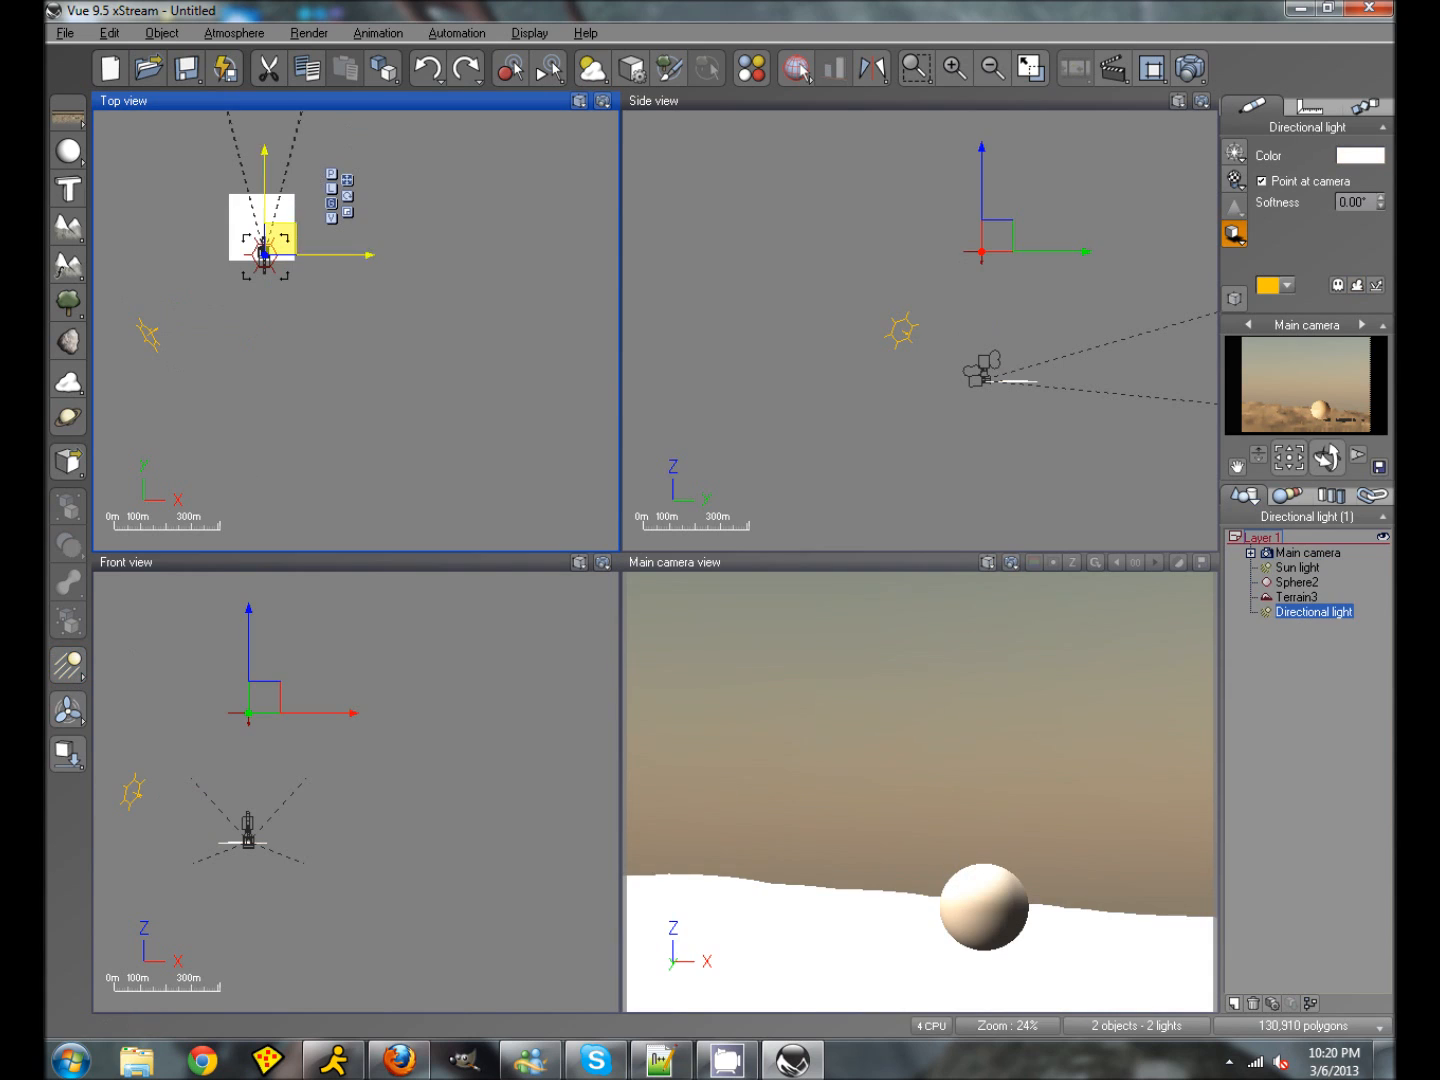
{"action": "left_click_drag", "start_coordinate": [266, 713], "coordinate": [400, 846]}
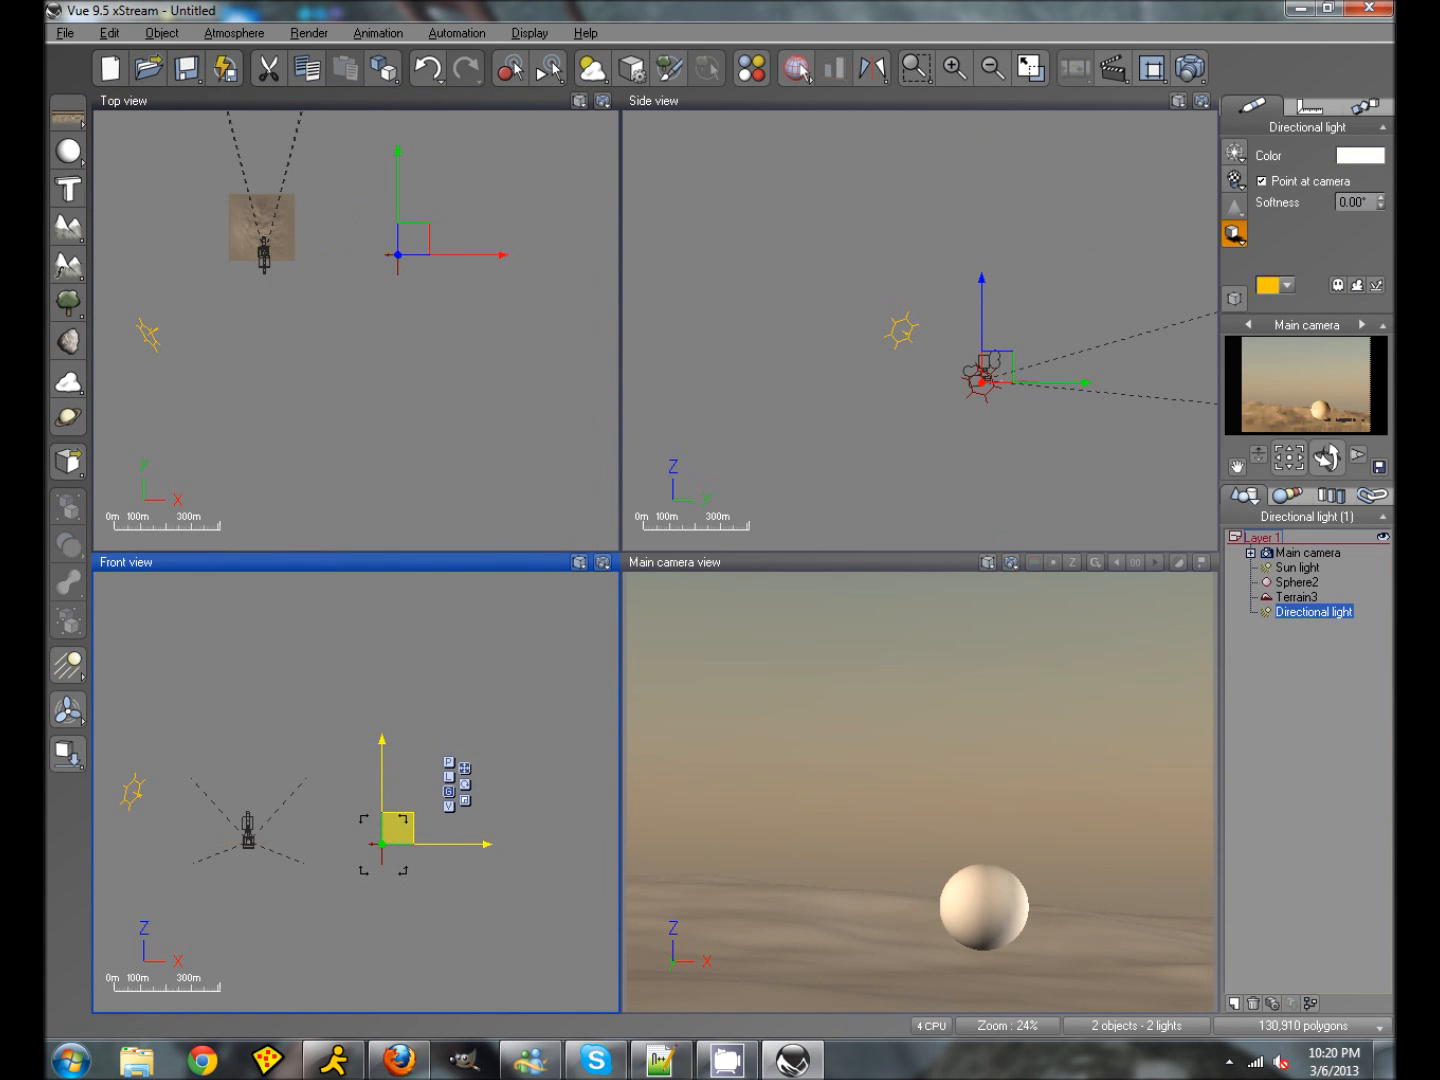
{"action": "left_click_drag", "start_coordinate": [413, 239], "coordinate": [409, 266]}
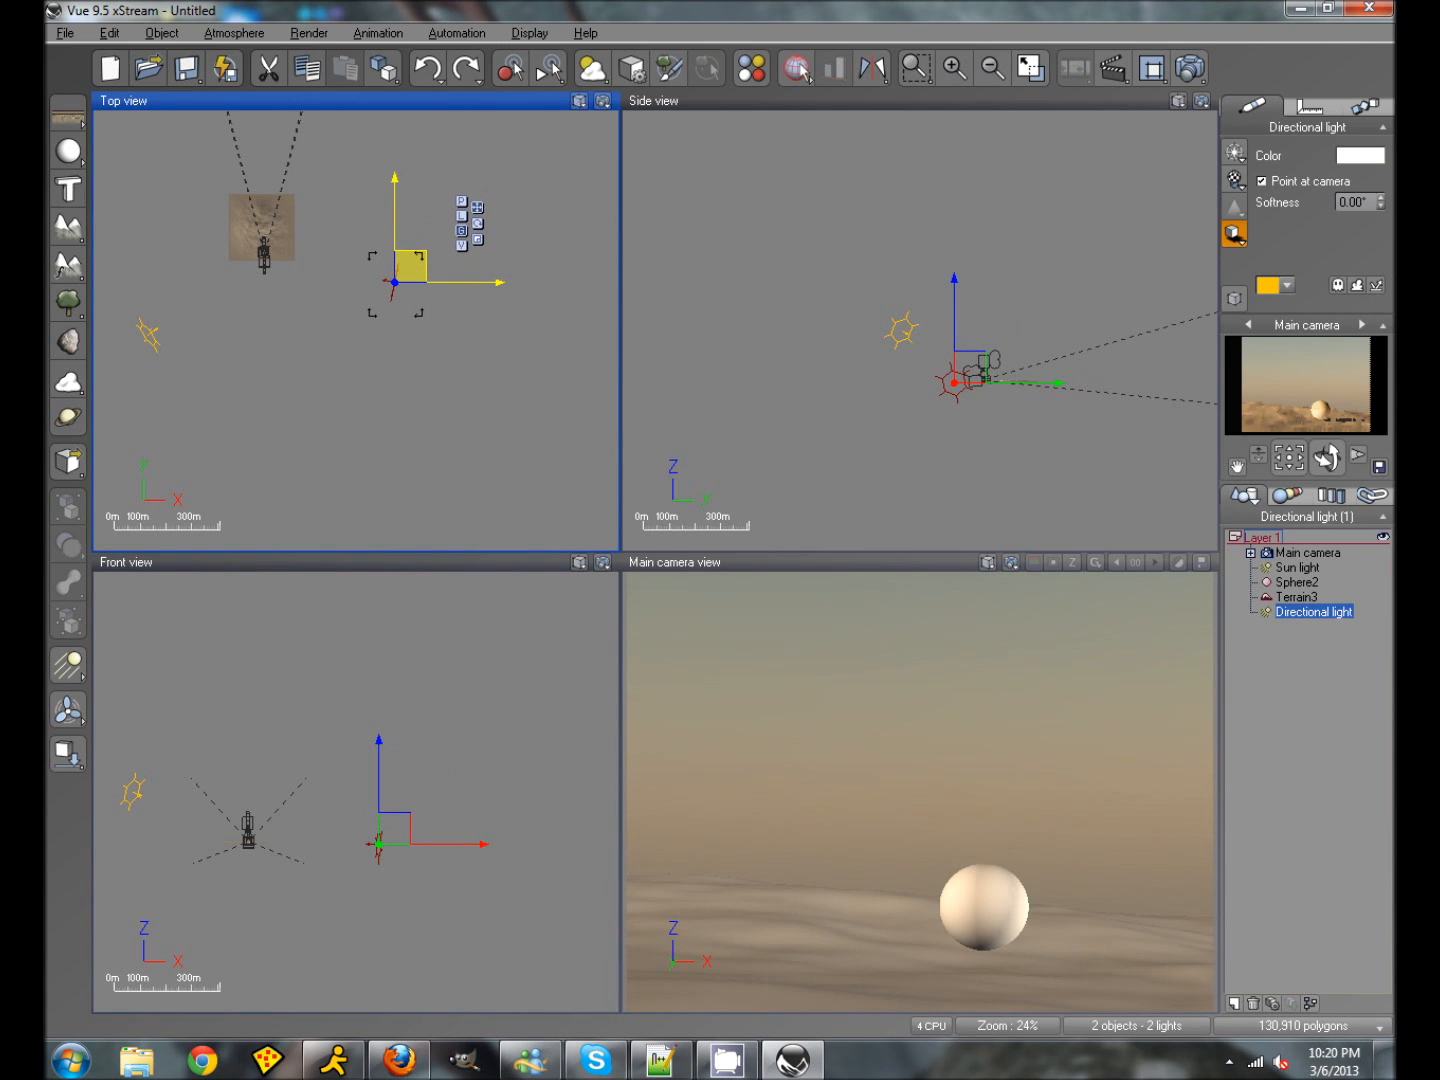
Step: Set the new directional light's color to a dark grayish teal (RGB 69, 85, 86)
{"action": "left_click", "coordinate": [1360, 155]}
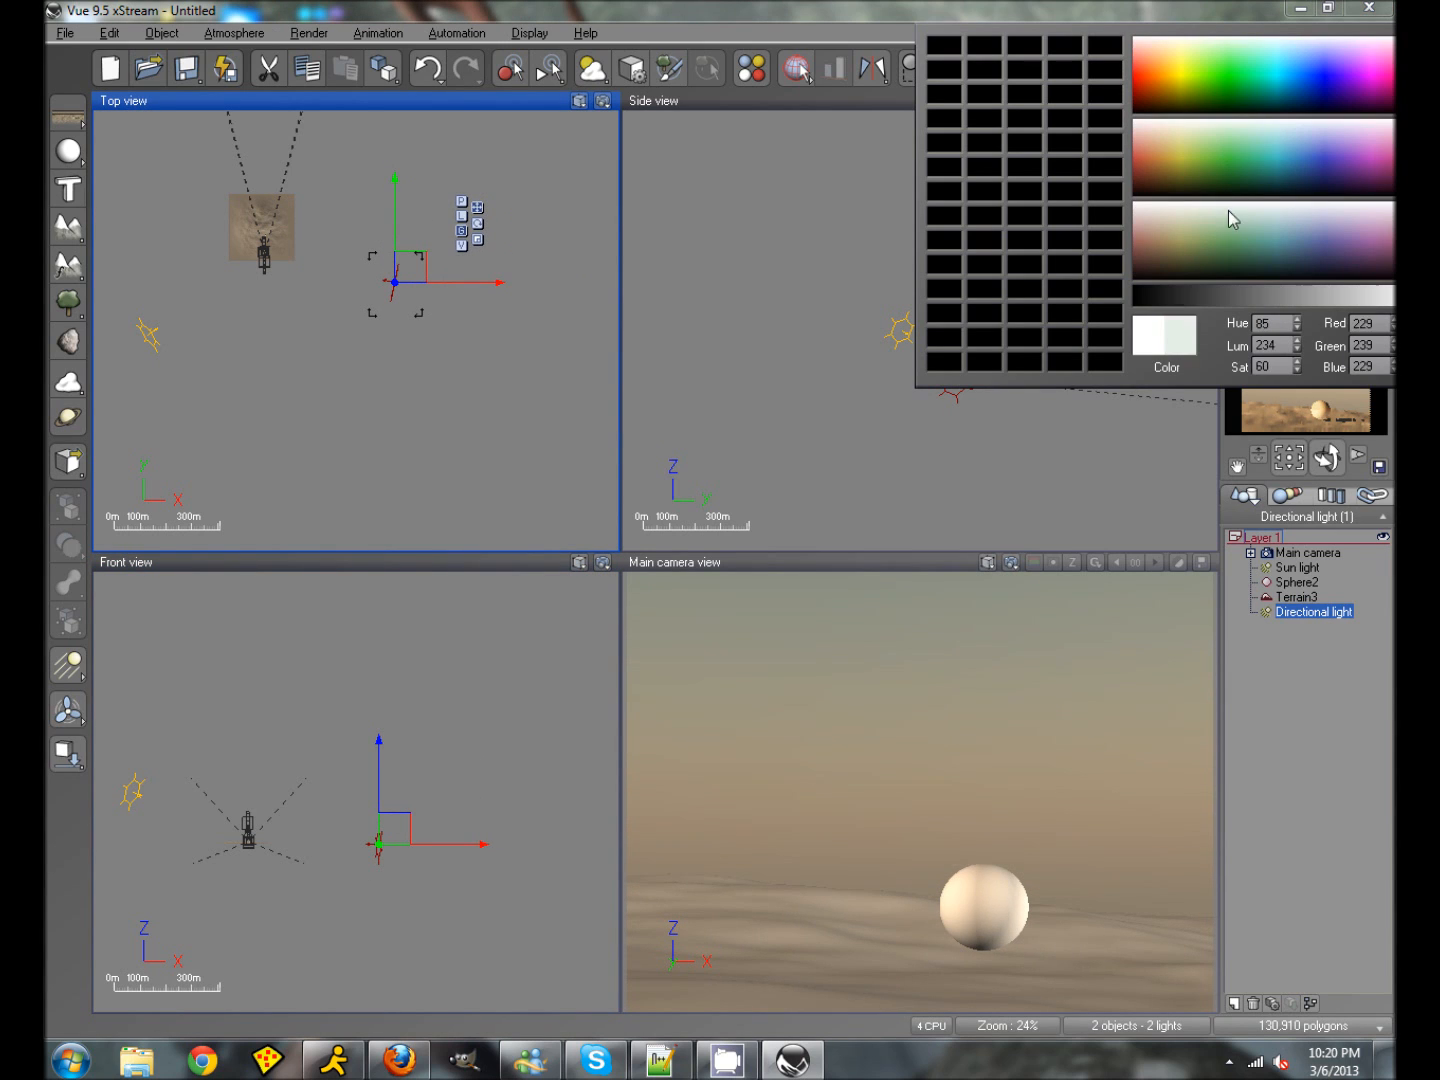
{"action": "mouse_move", "coordinate": [1269, 251]}
{"action": "left_mouse_down"}
{"action": "mouse_move", "coordinate": [1302, 257]}
{"action": "mouse_move", "coordinate": [1277, 261]}
{"action": "left_mouse_up"}
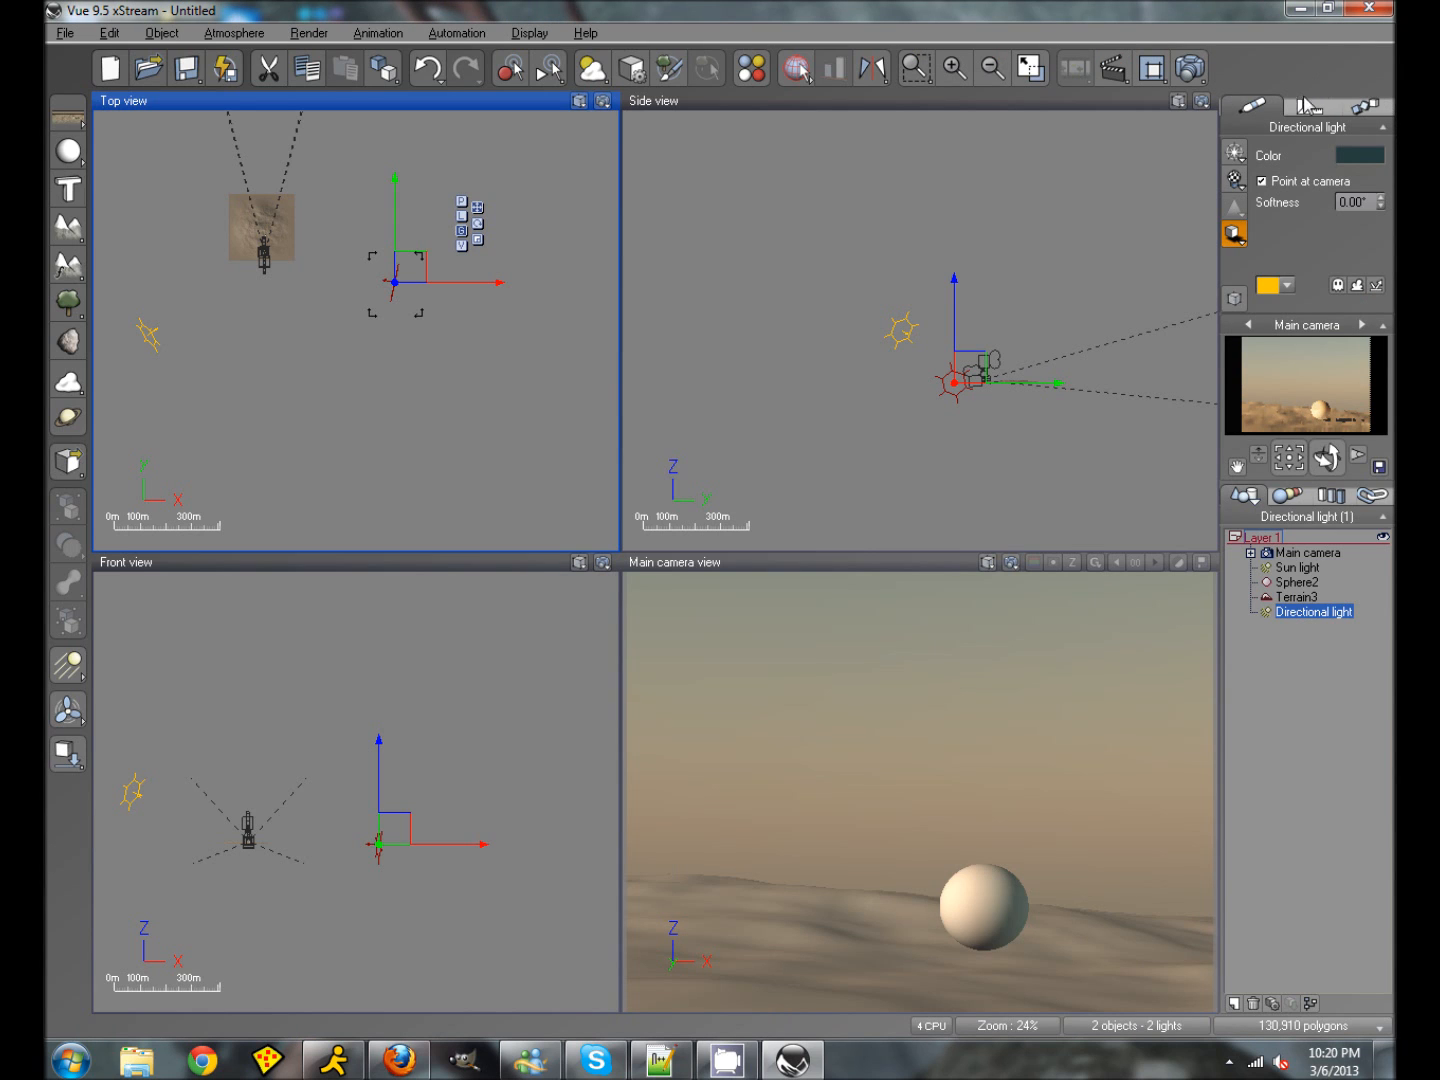
{"action": "double_click", "coordinate": [1345, 152]}
{"action": "left_click_drag", "start_coordinate": [1334, 235], "coordinate": [1343, 215]}
{"action": "mouse_move", "coordinate": [1111, 225]}
{"action": "left_mouse_down"}
{"action": "mouse_move", "coordinate": [1104, 263]}
{"action": "mouse_move", "coordinate": [1111, 254]}
{"action": "left_mouse_up"}
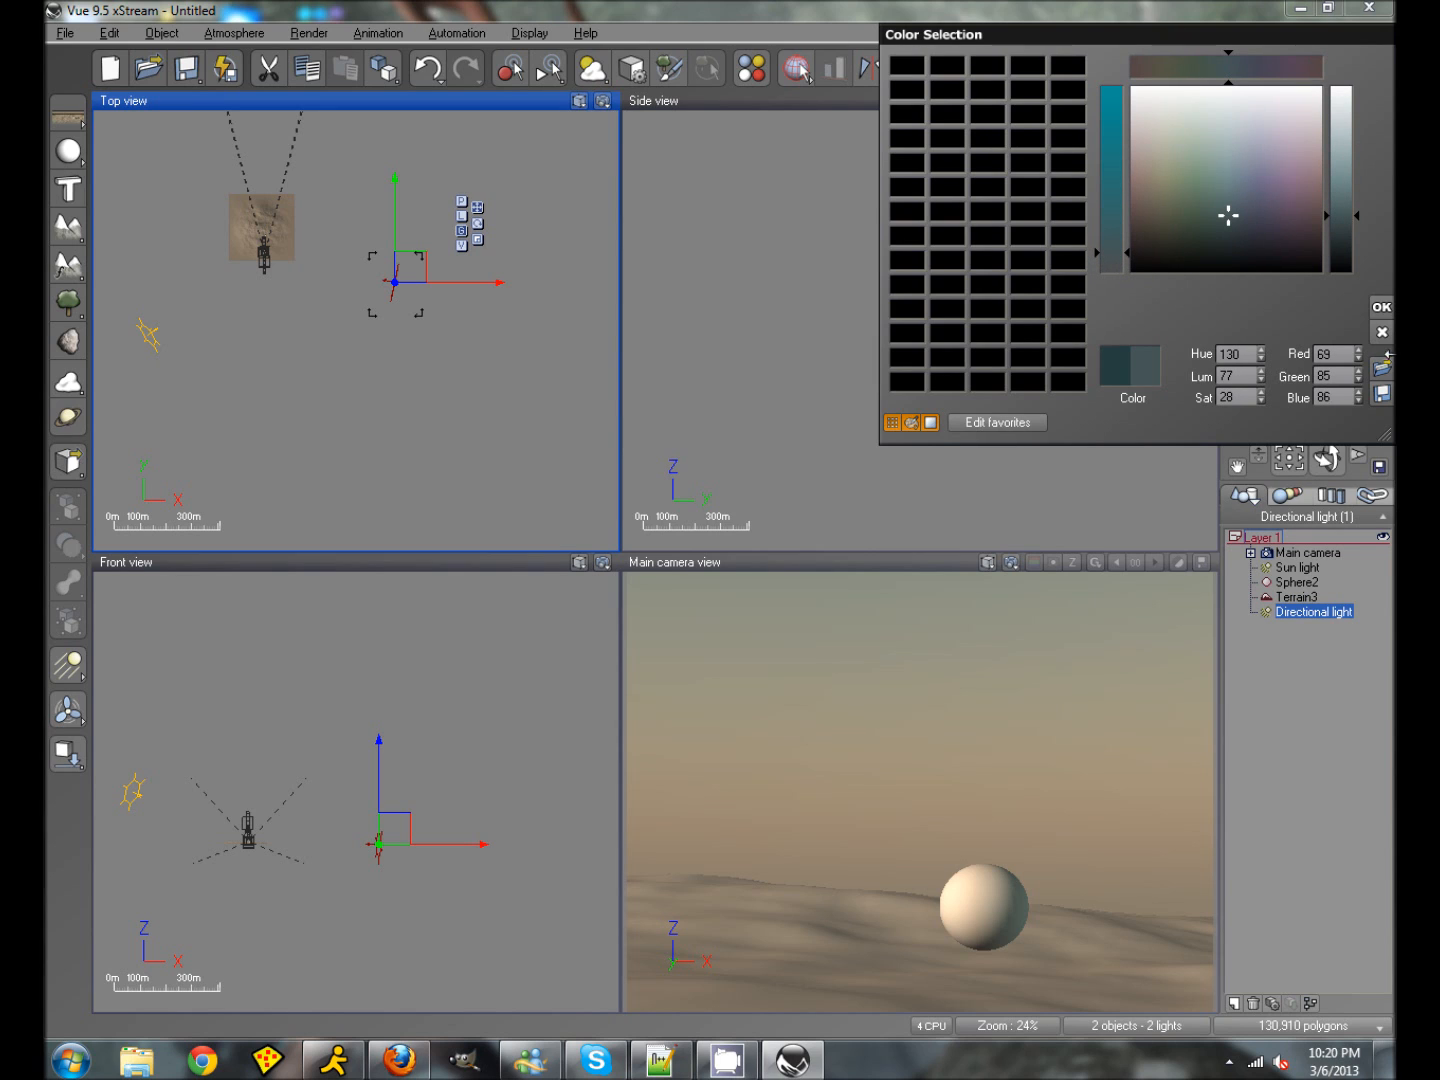
{"action": "left_click", "coordinate": [1381, 307]}
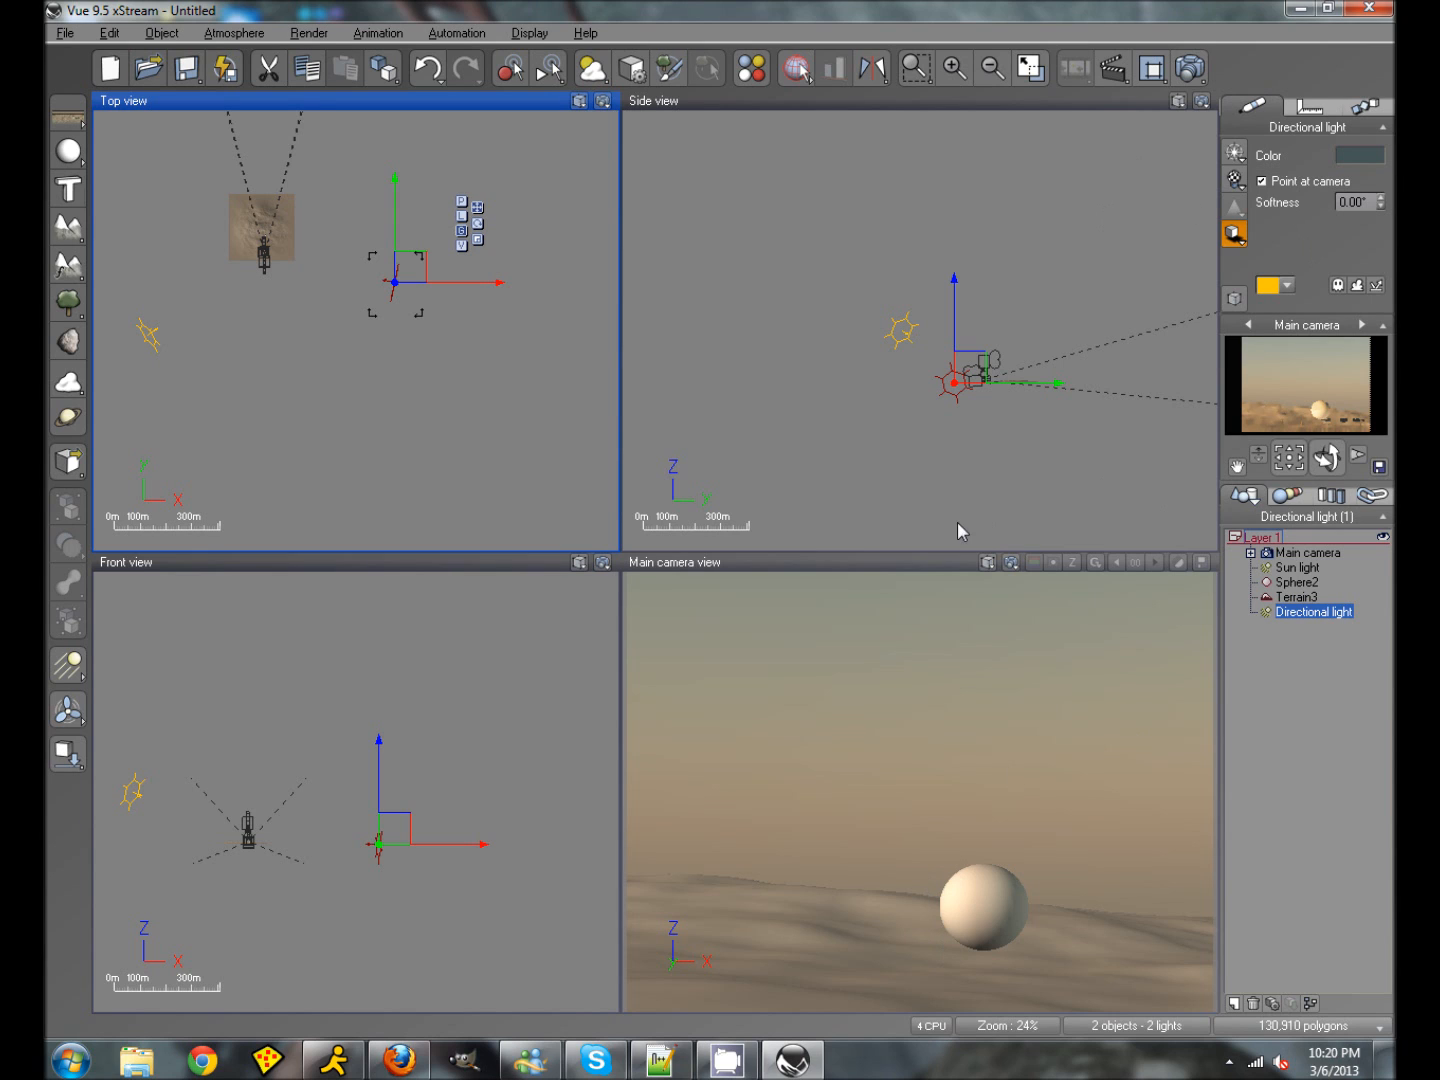
Step: Test-render the main camera view and set the directional light's softness to 5°
{"action": "left_click", "coordinate": [964, 563]}
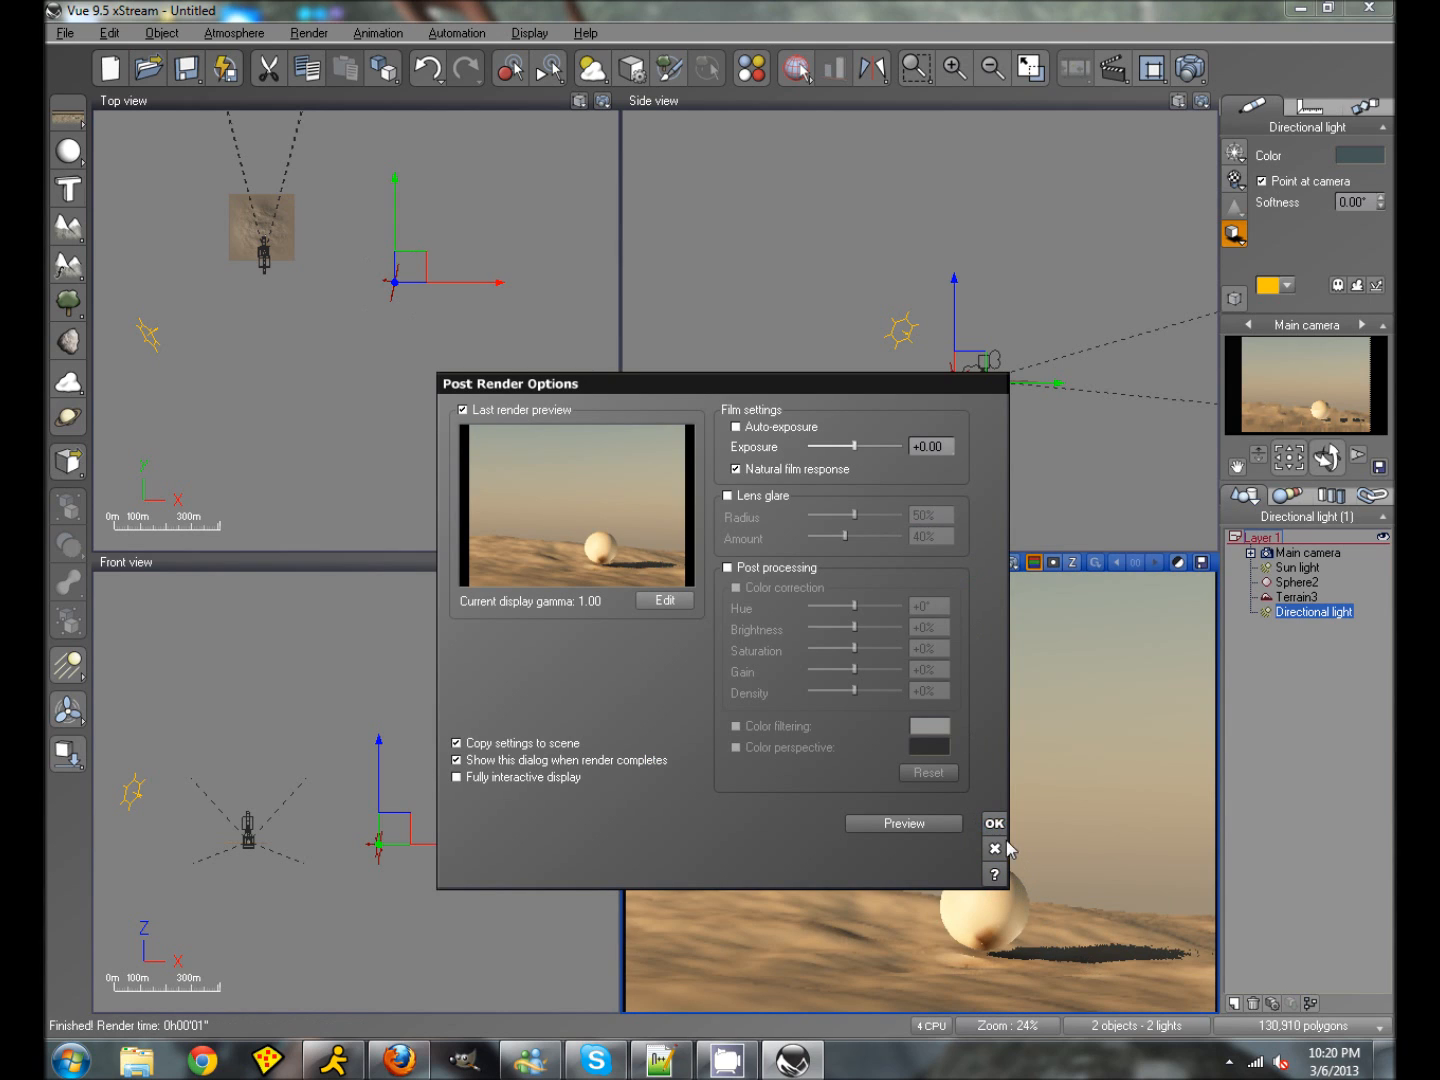
{"action": "left_click", "coordinate": [994, 848]}
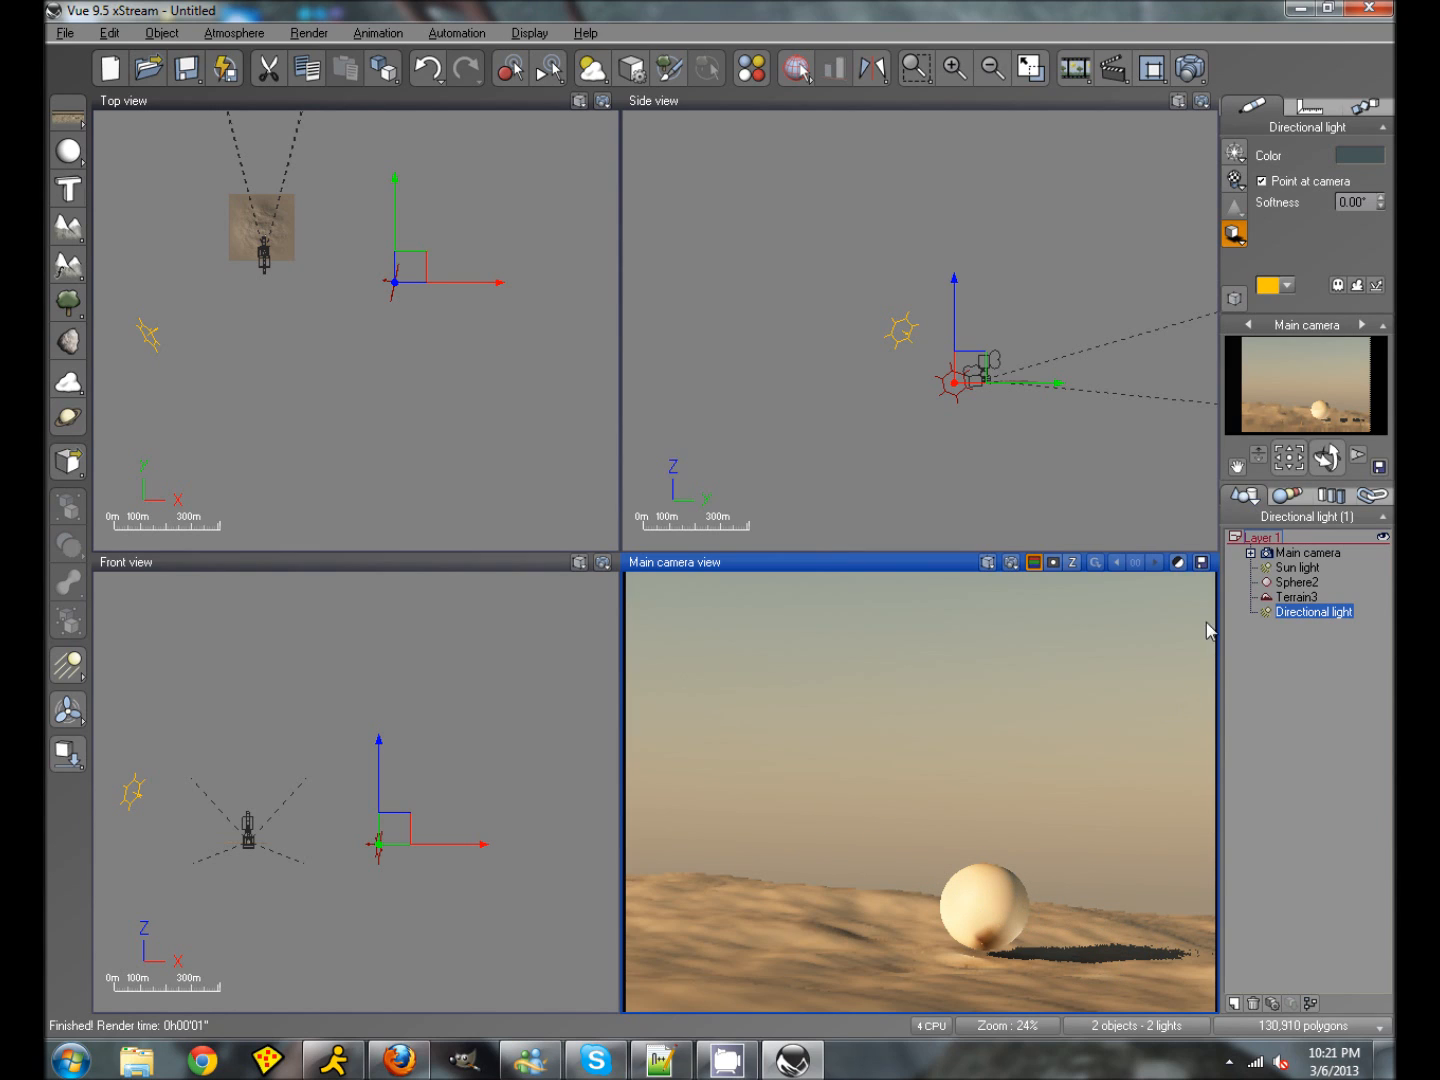
{"action": "left_click", "coordinate": [1353, 202]}
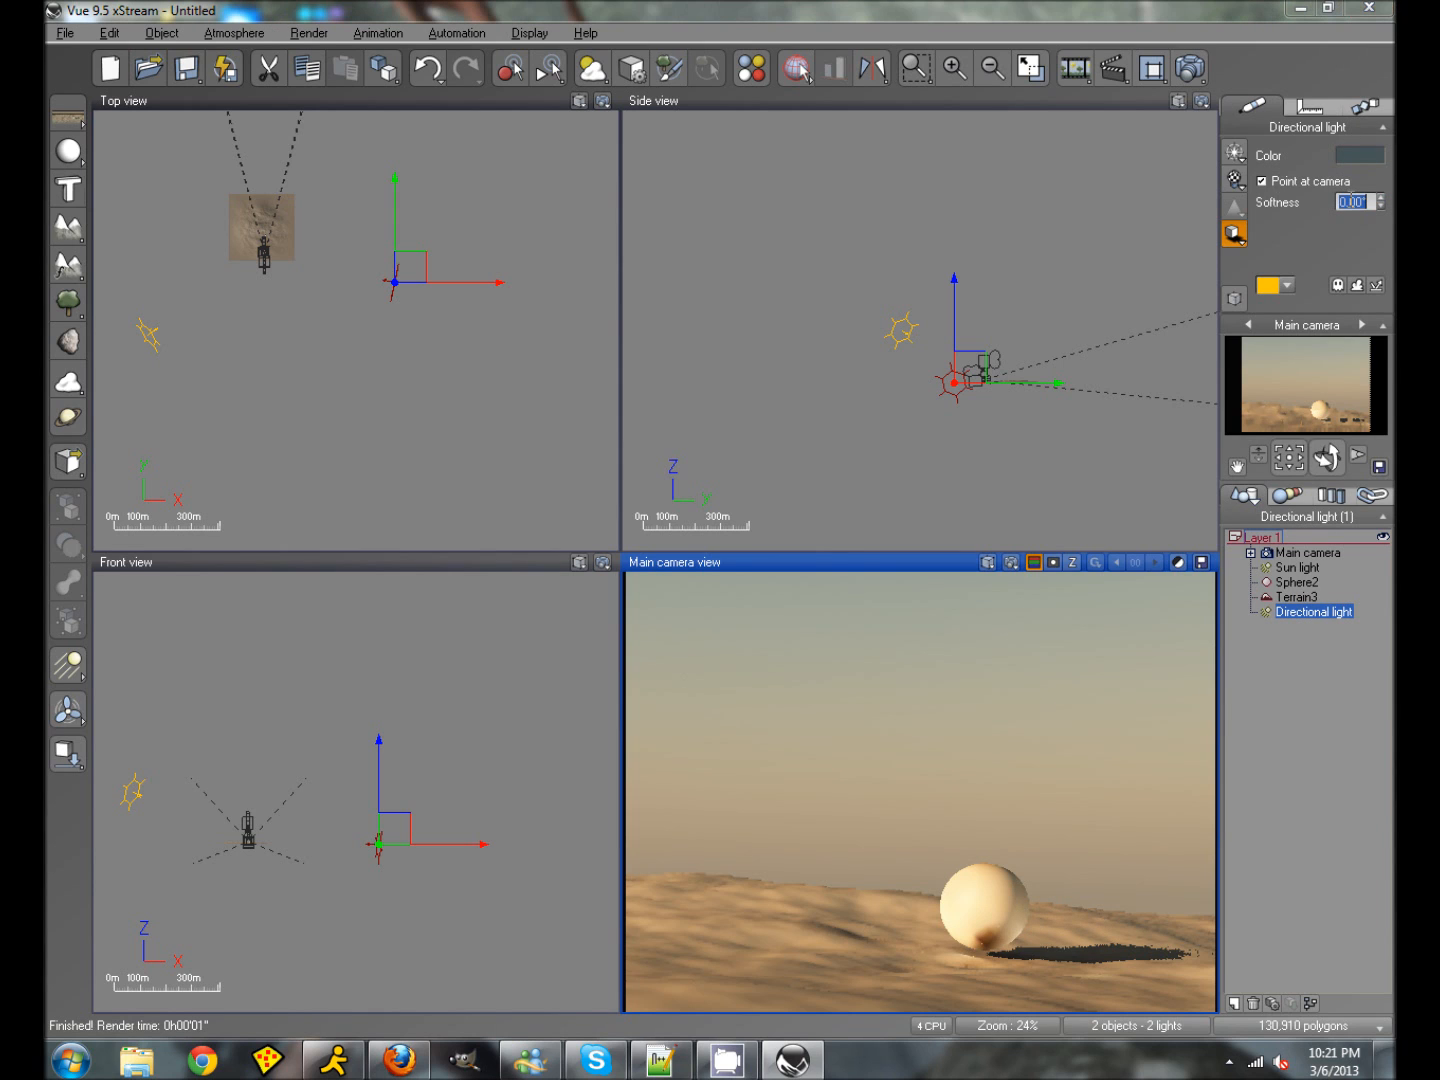
{"action": "type", "text": "5"}
{"action": "key", "text": "Return"}
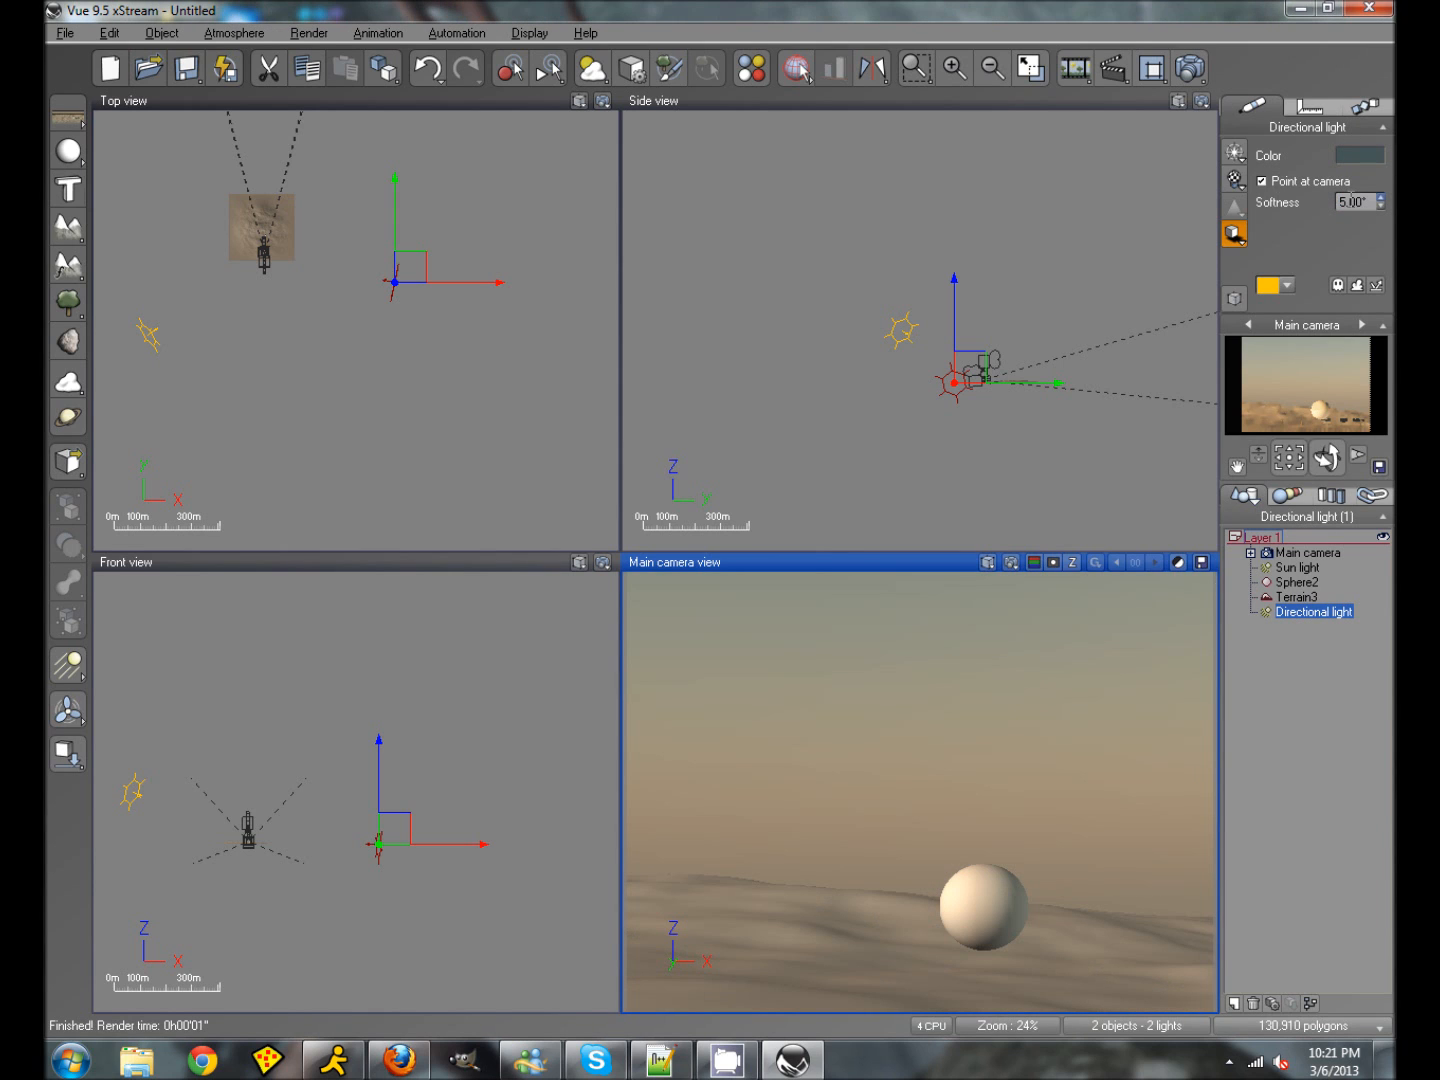
Step: Disable shadows for the directional light in the Light Editor
{"action": "left_click", "coordinate": [1296, 617]}
{"action": "double_click", "coordinate": [1297, 615]}
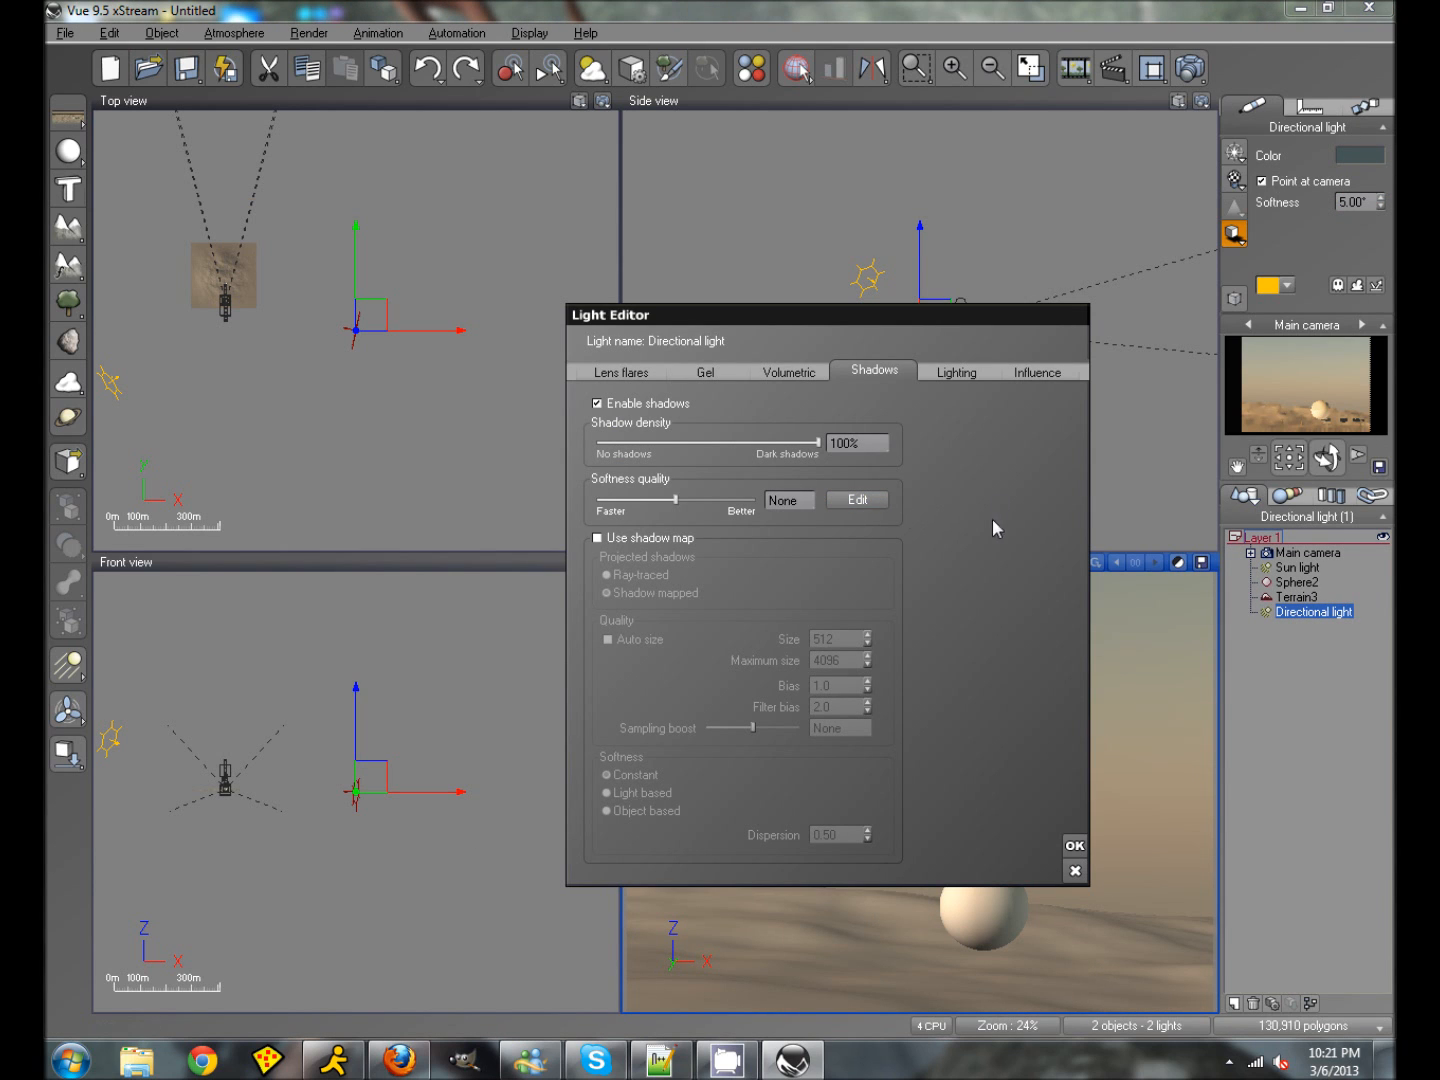
{"action": "left_click", "coordinate": [597, 403]}
{"action": "left_click", "coordinate": [1075, 845]}
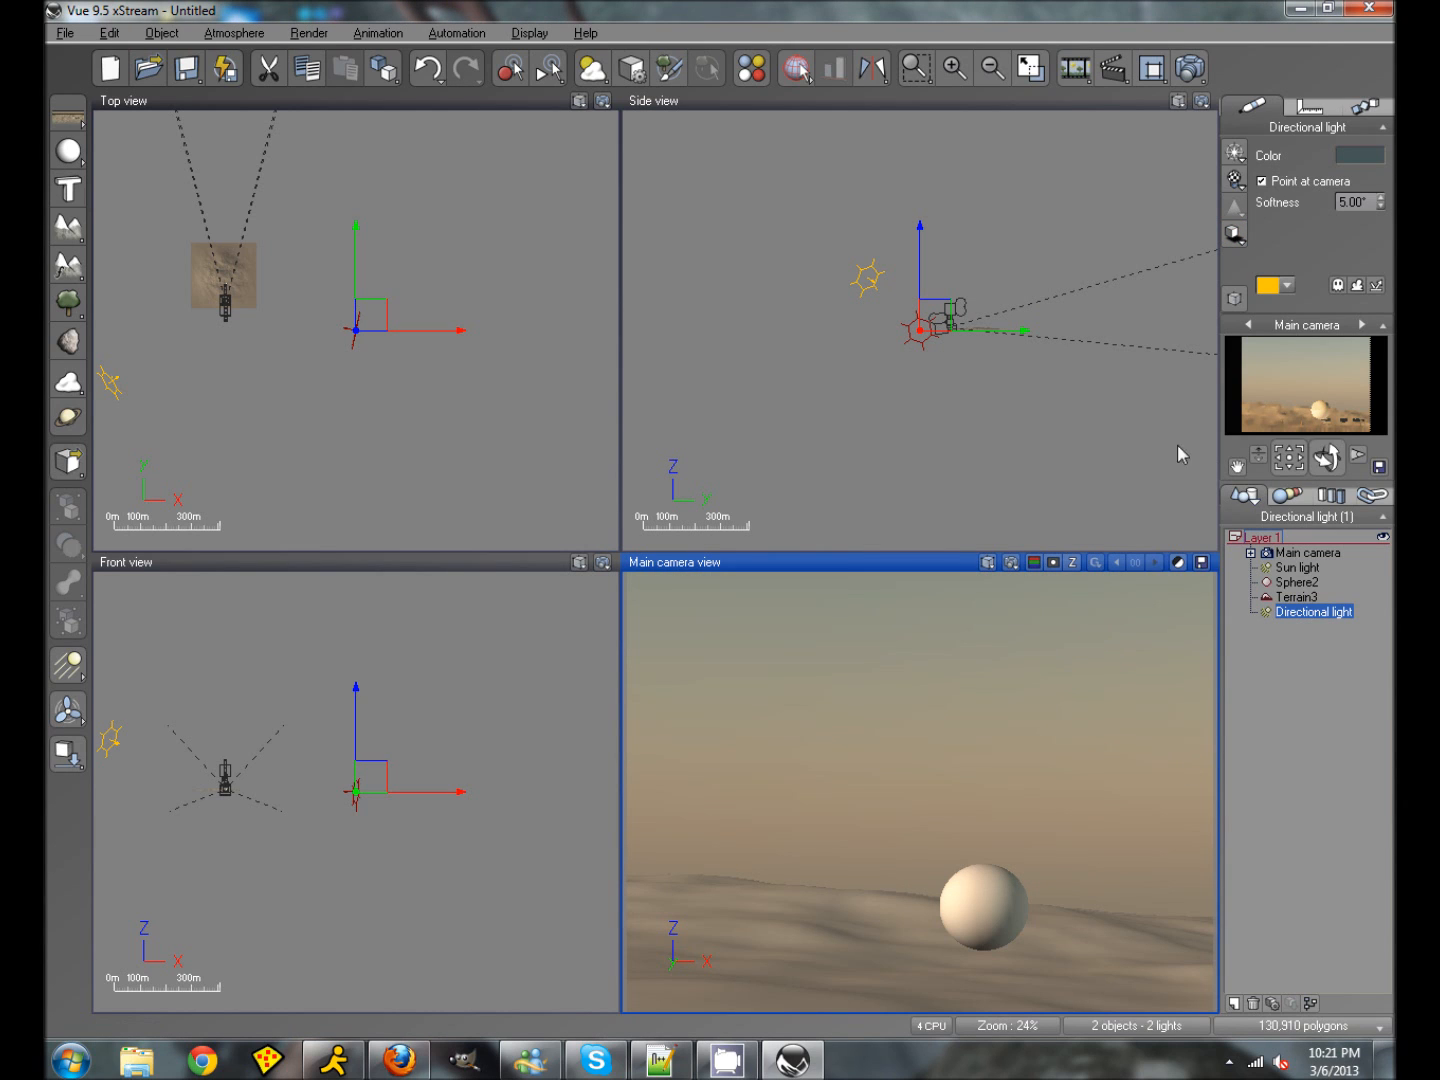
Step: Move the sun light slightly toward -X and +Y in the top view and test-render the main camera view
{"action": "left_click", "coordinate": [1297, 567]}
{"action": "left_click_drag", "start_coordinate": [373, 314], "coordinate": [350, 292]}
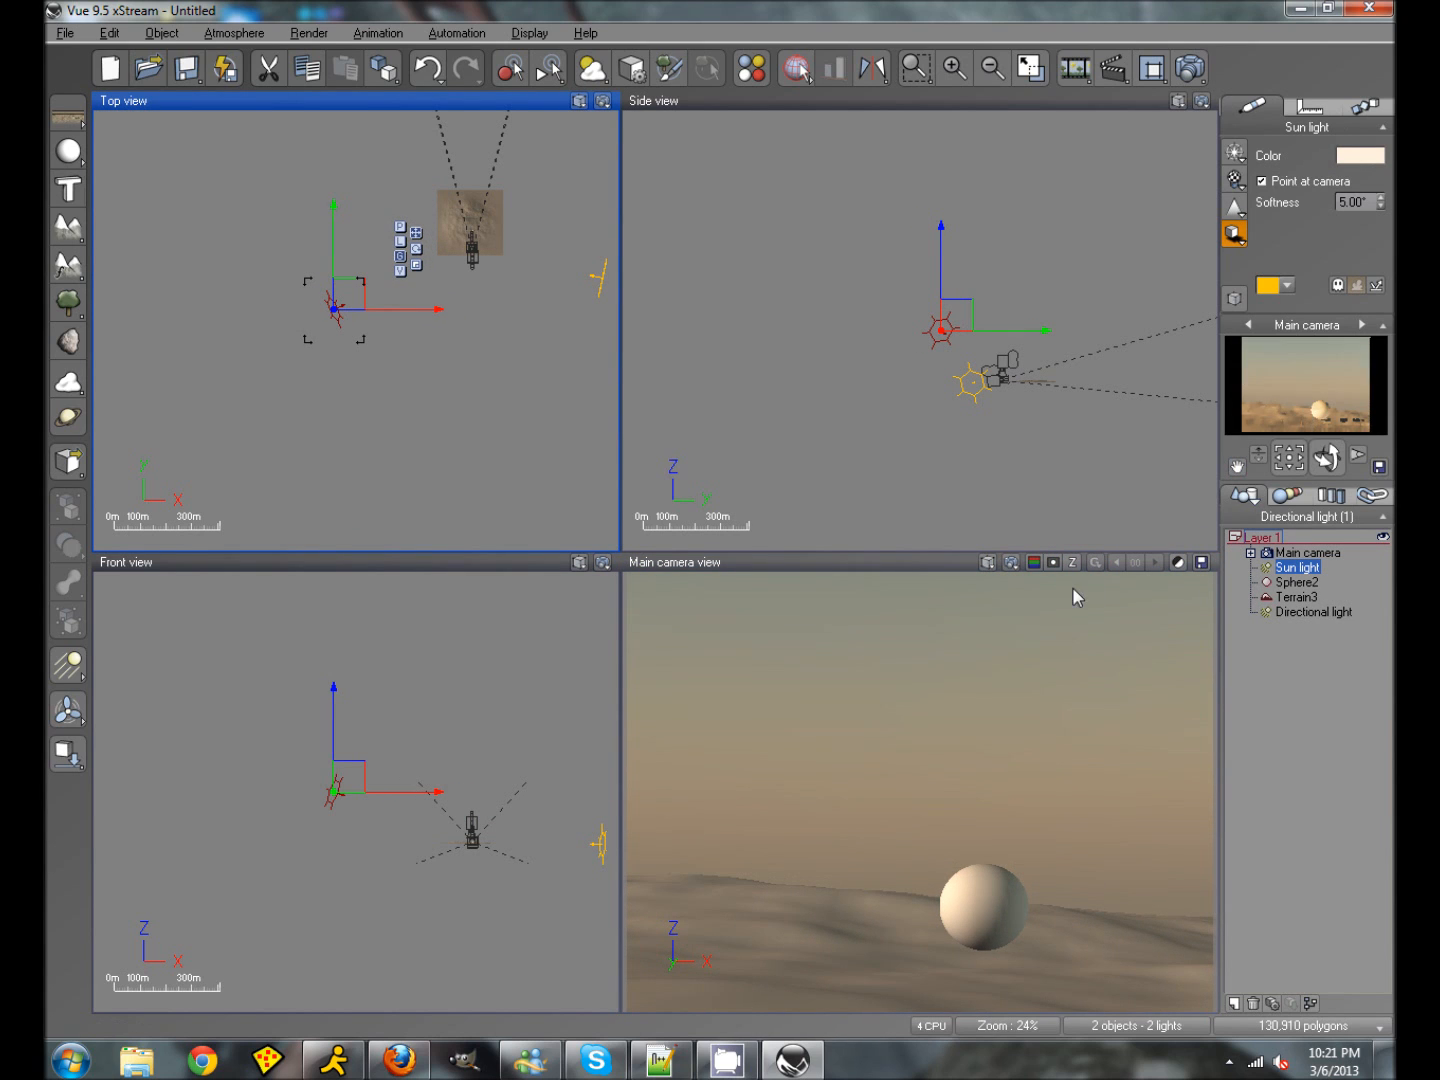
{"action": "left_click", "coordinate": [1190, 67]}
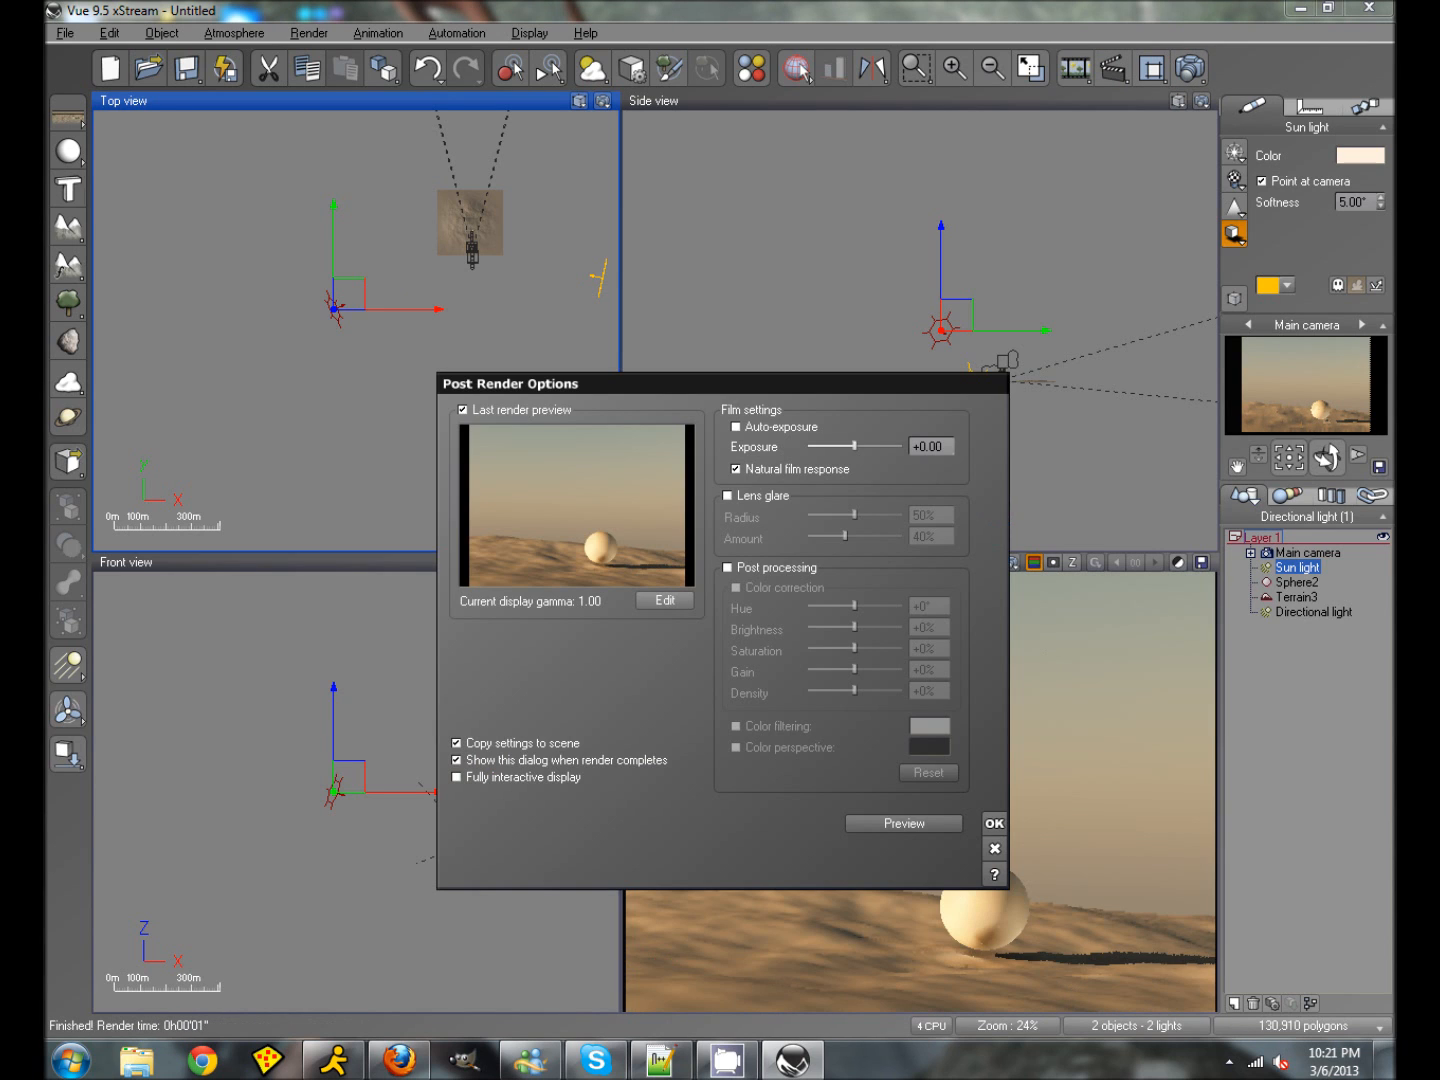
{"action": "left_click", "coordinate": [997, 826]}
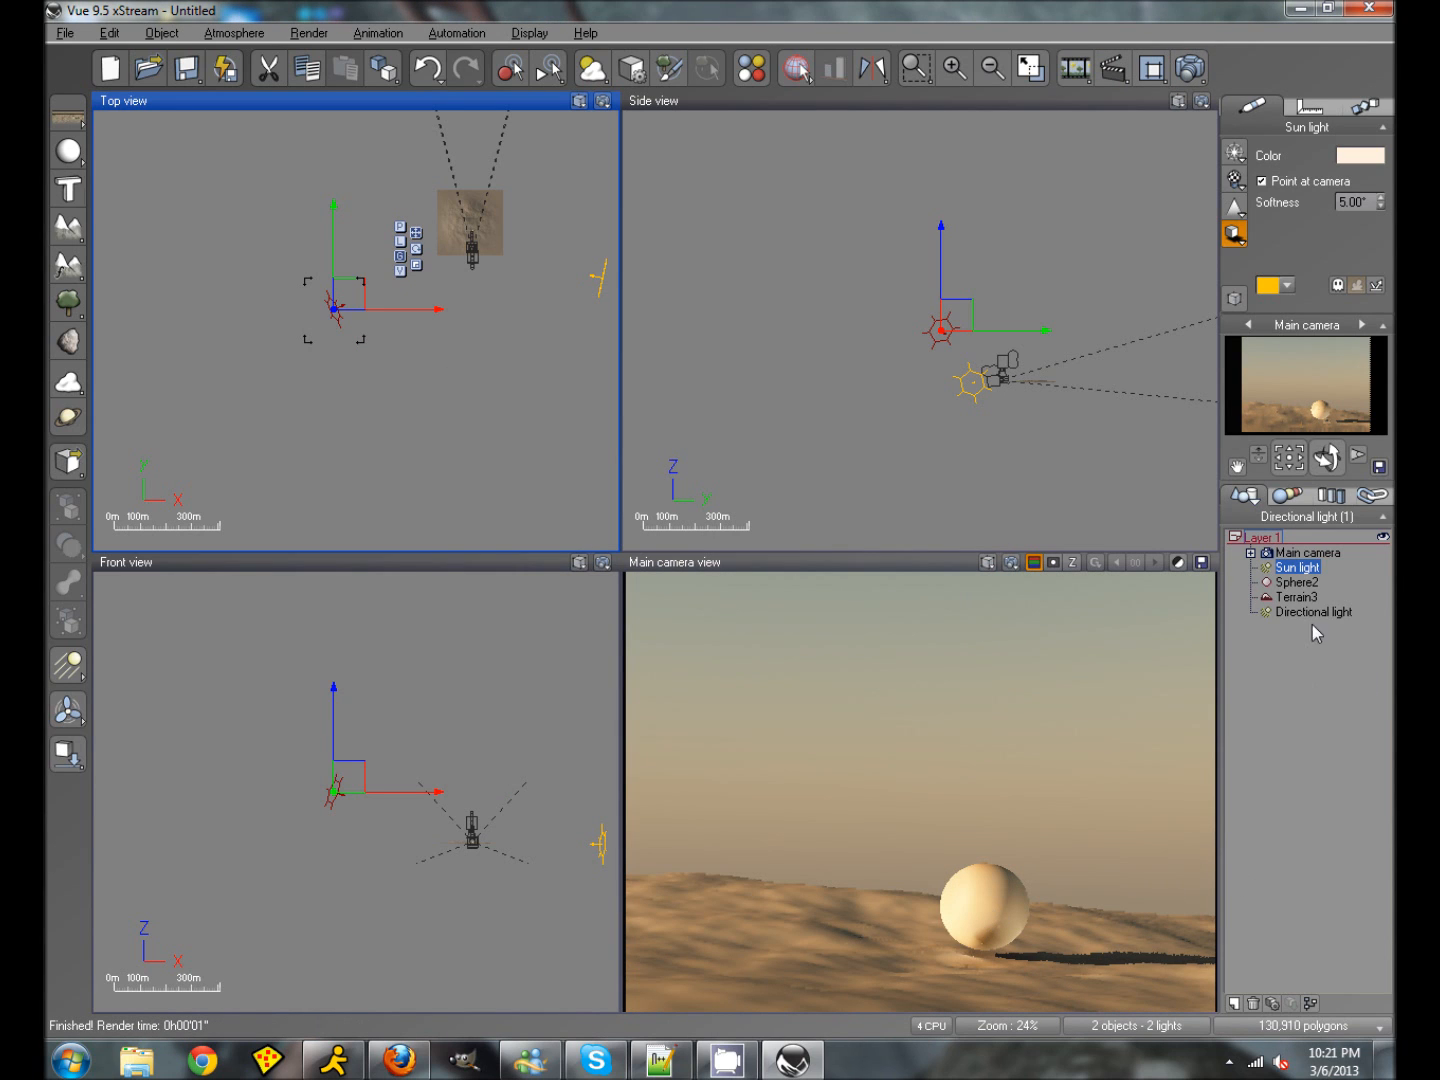
Step: Assign the Sand material from the TerrainScapes collection to Terrain3
{"action": "left_click", "coordinate": [1305, 597]}
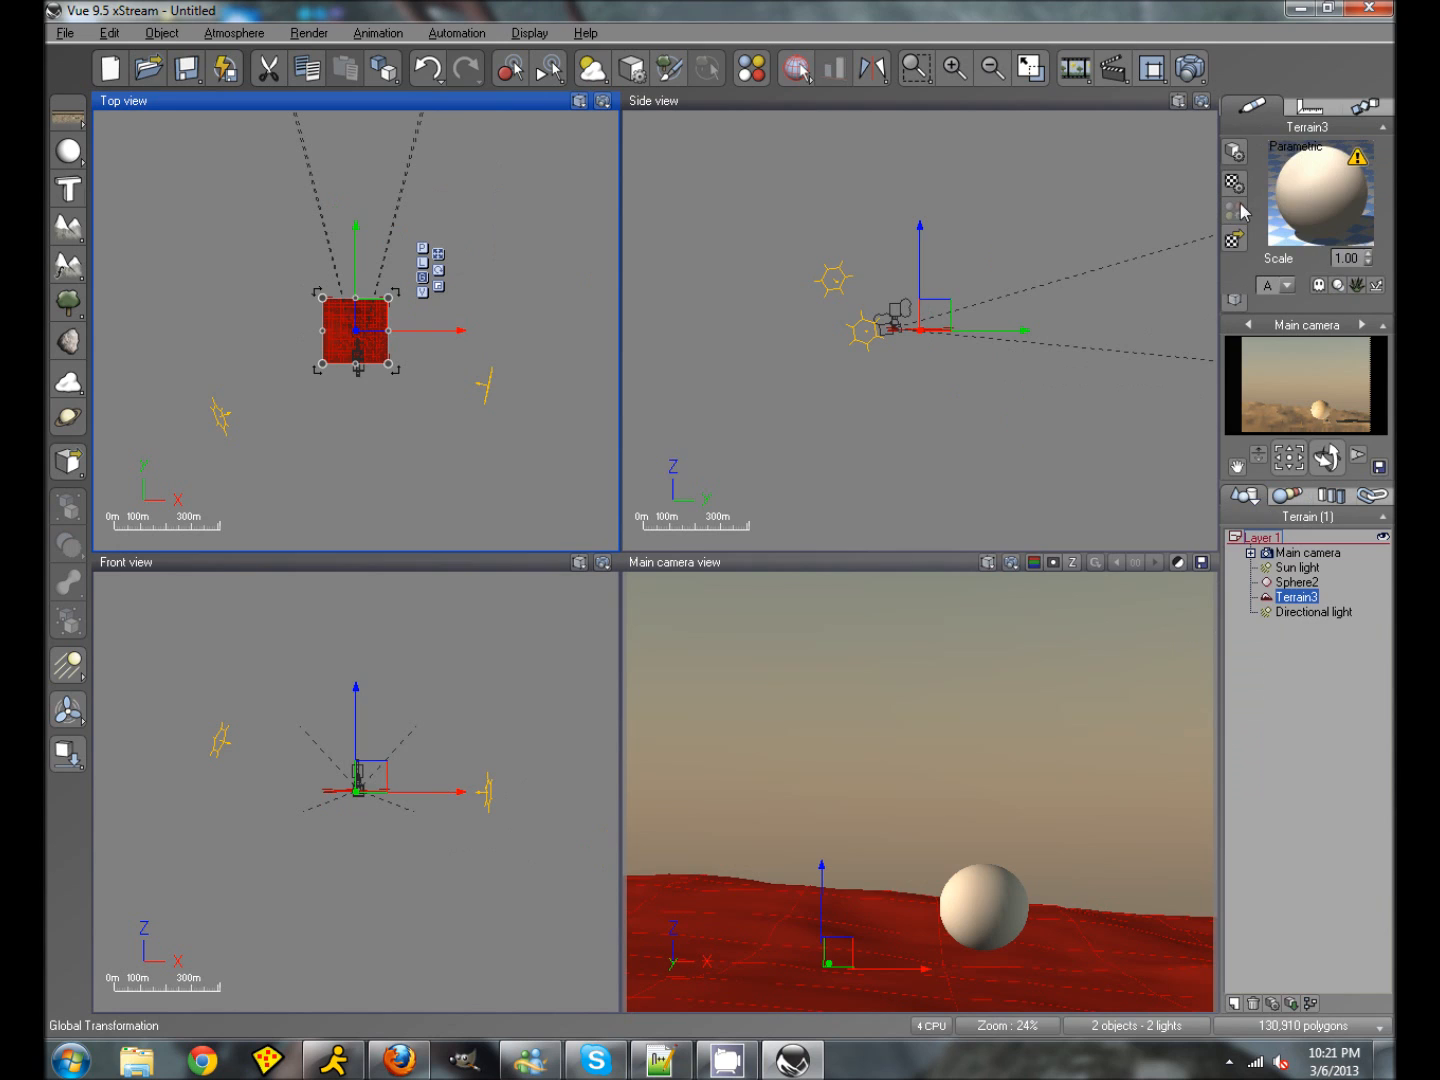
{"action": "left_click", "coordinate": [1233, 240]}
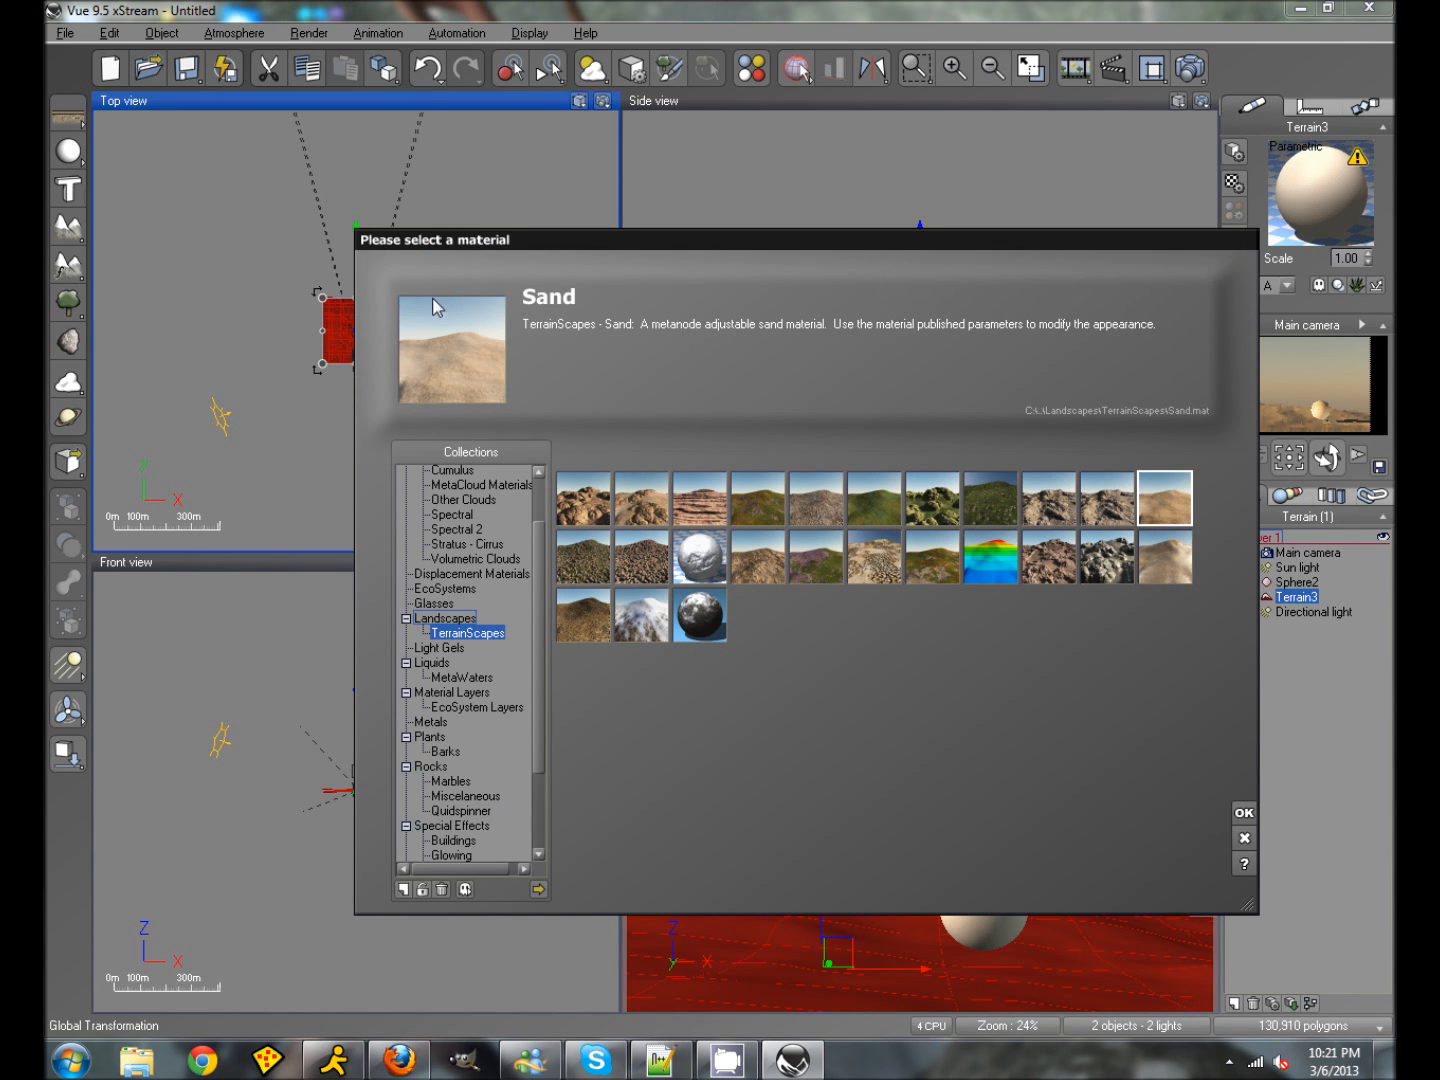
{"action": "left_click", "coordinate": [1244, 812]}
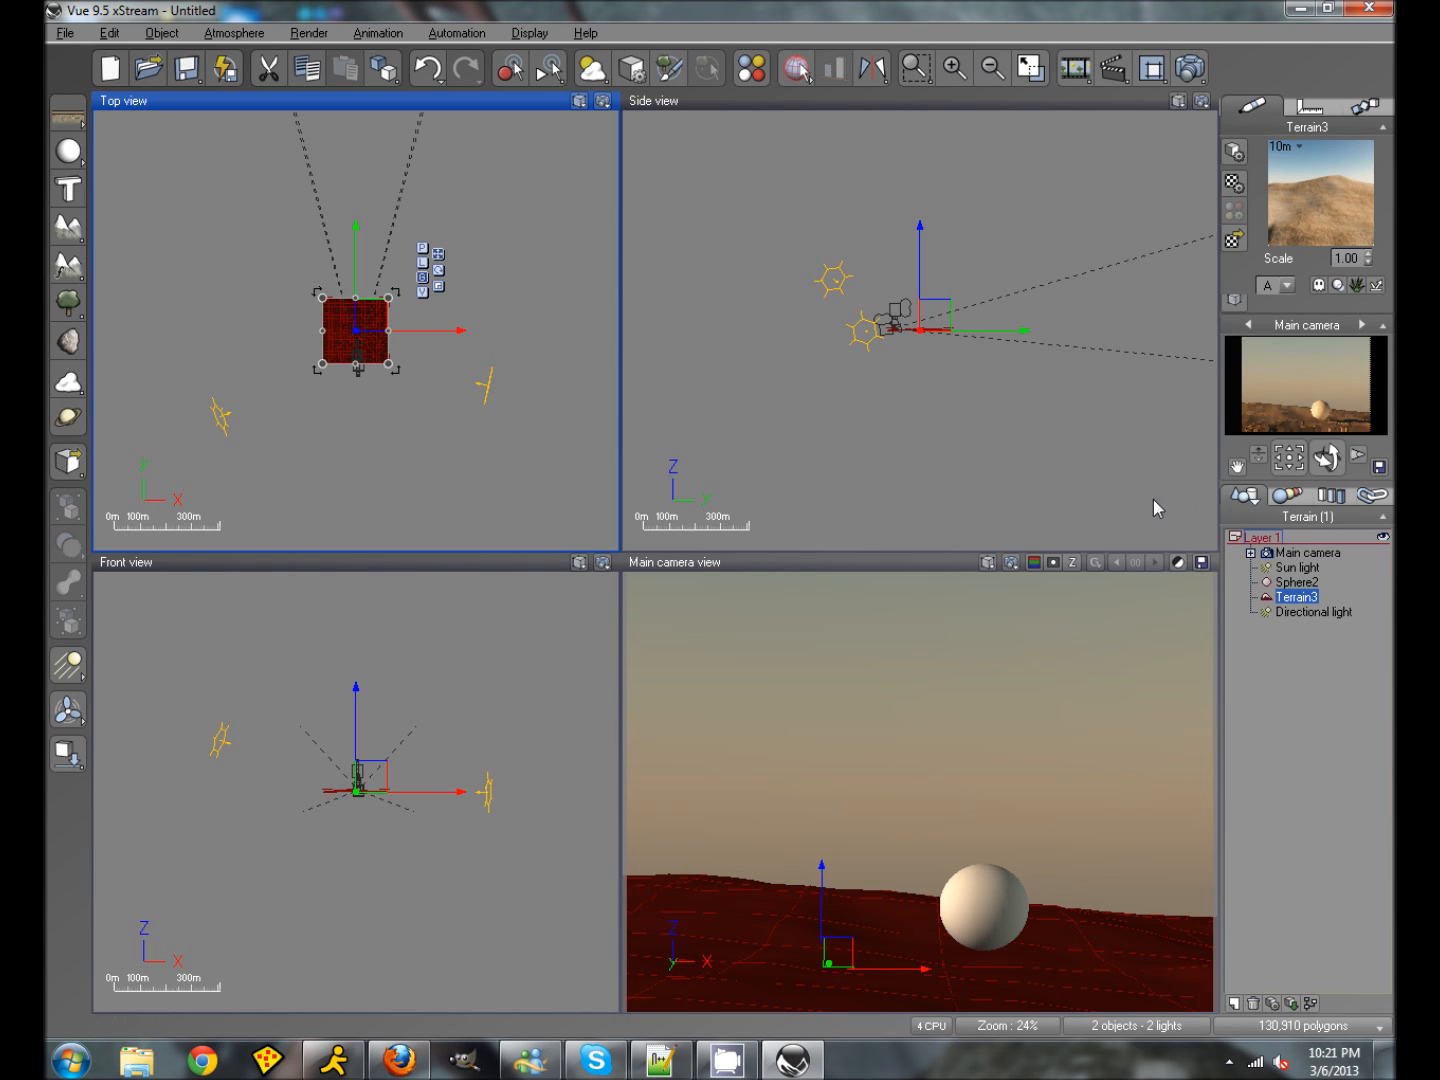
Step: Lighten the terrain's Sand material to a pale tan overall color and test-render the main camera view
{"action": "double_click", "coordinate": [1318, 210]}
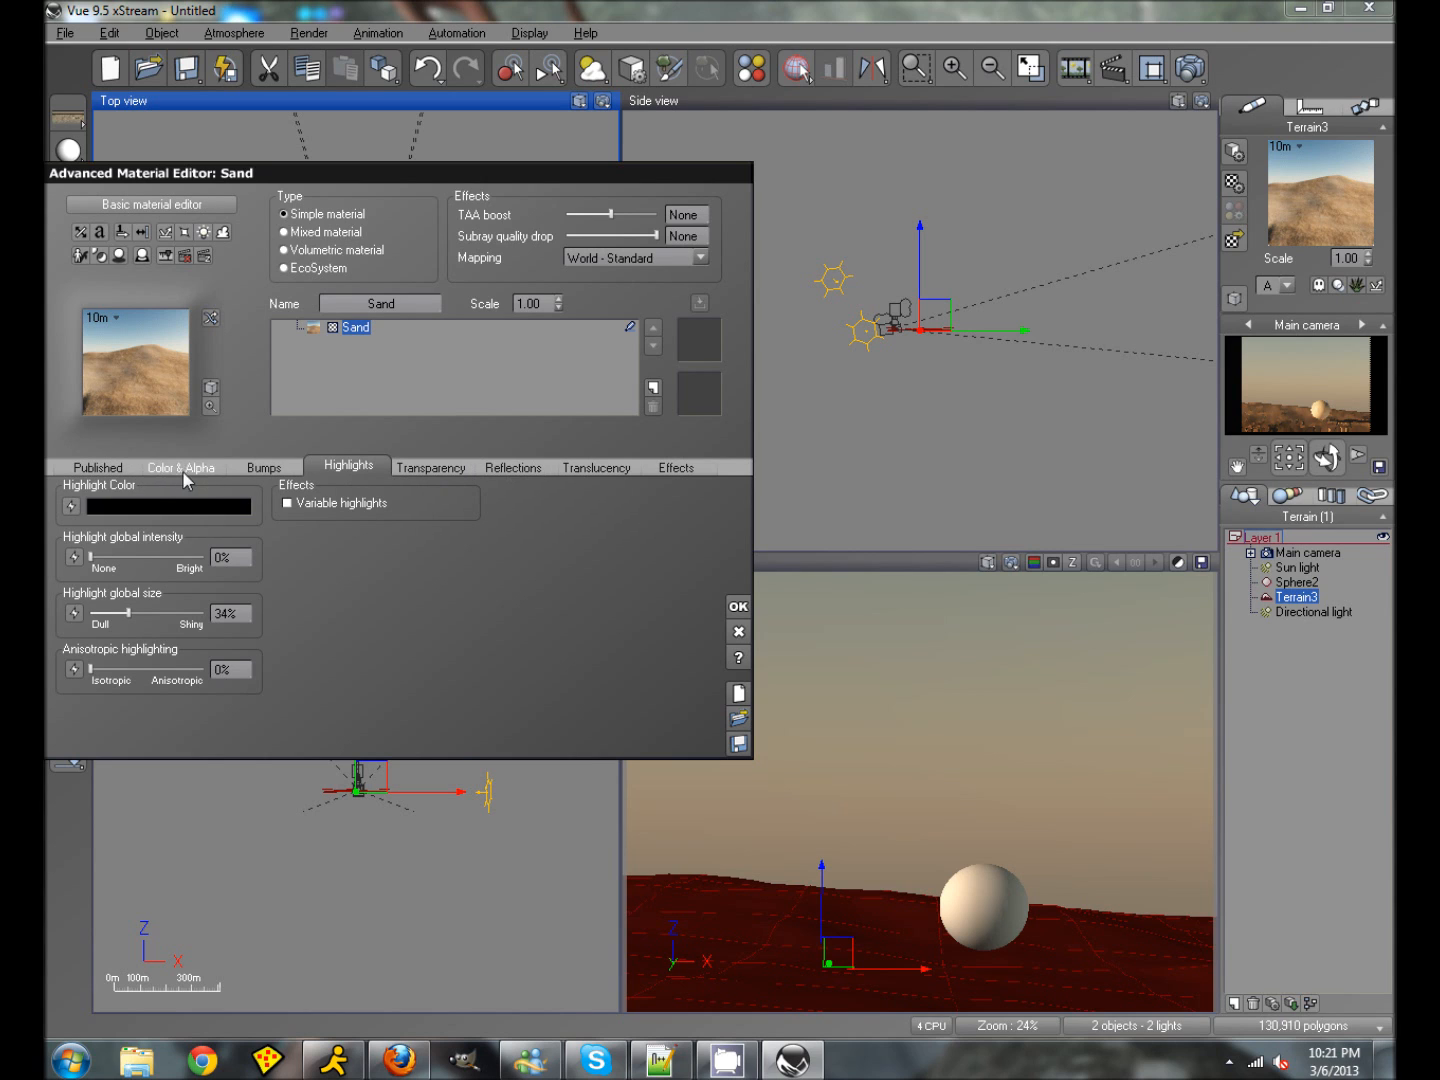
{"action": "left_click", "coordinate": [93, 468]}
{"action": "left_click", "coordinate": [155, 469]}
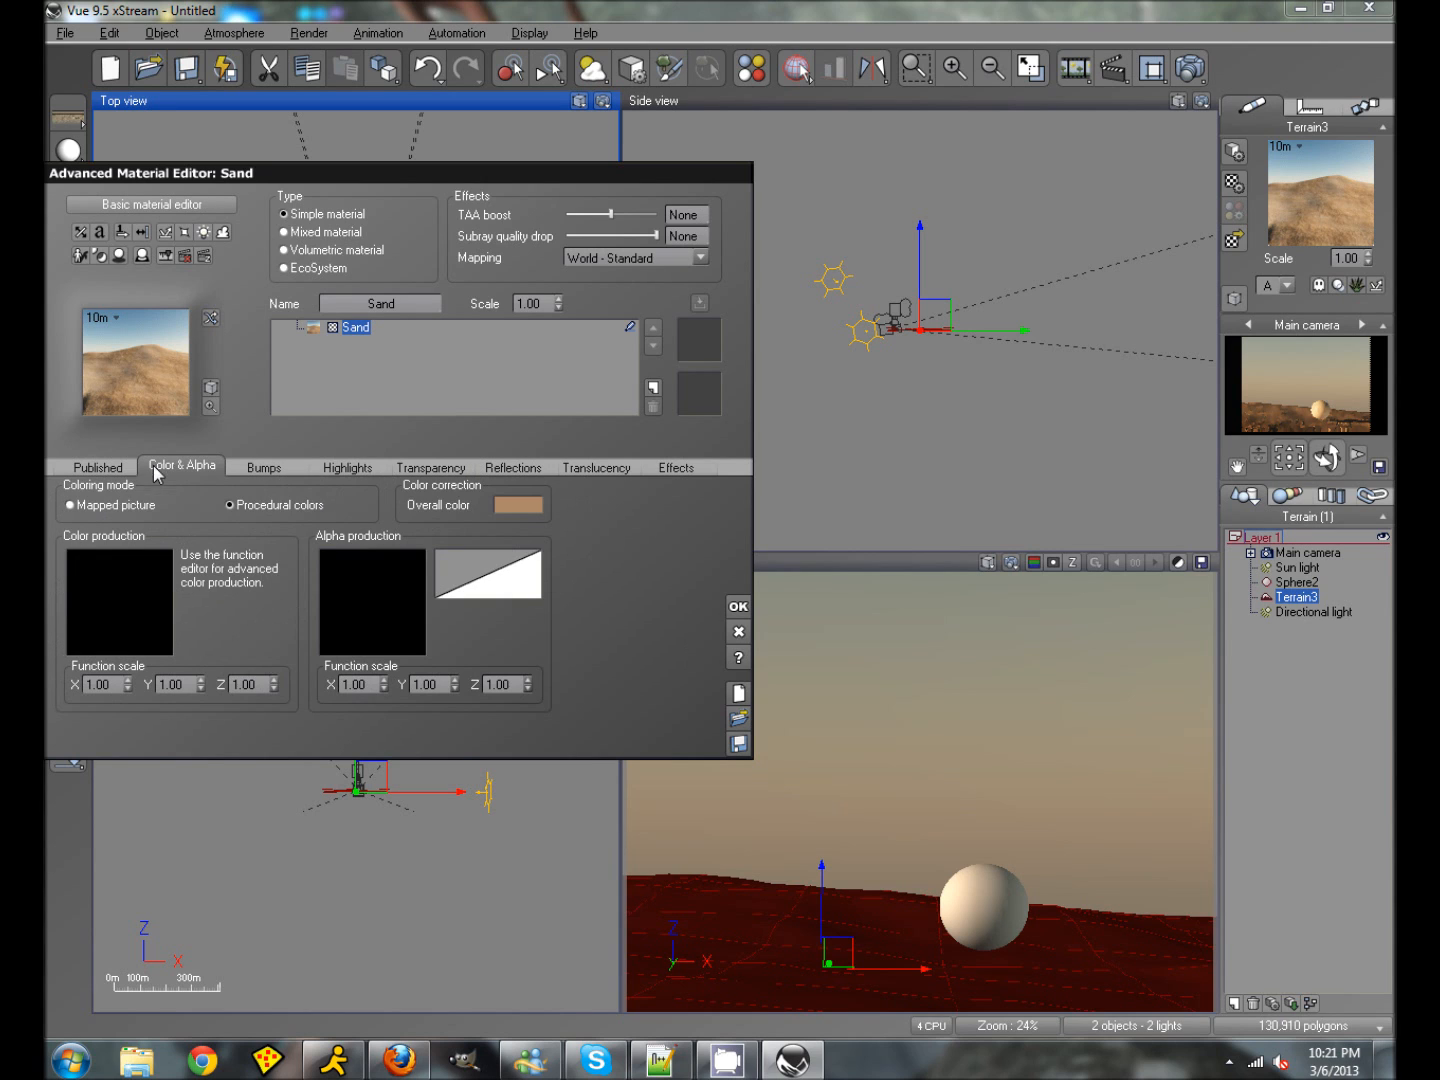
{"action": "double_click", "coordinate": [518, 504]}
{"action": "left_click_drag", "start_coordinate": [676, 499], "coordinate": [676, 468]}
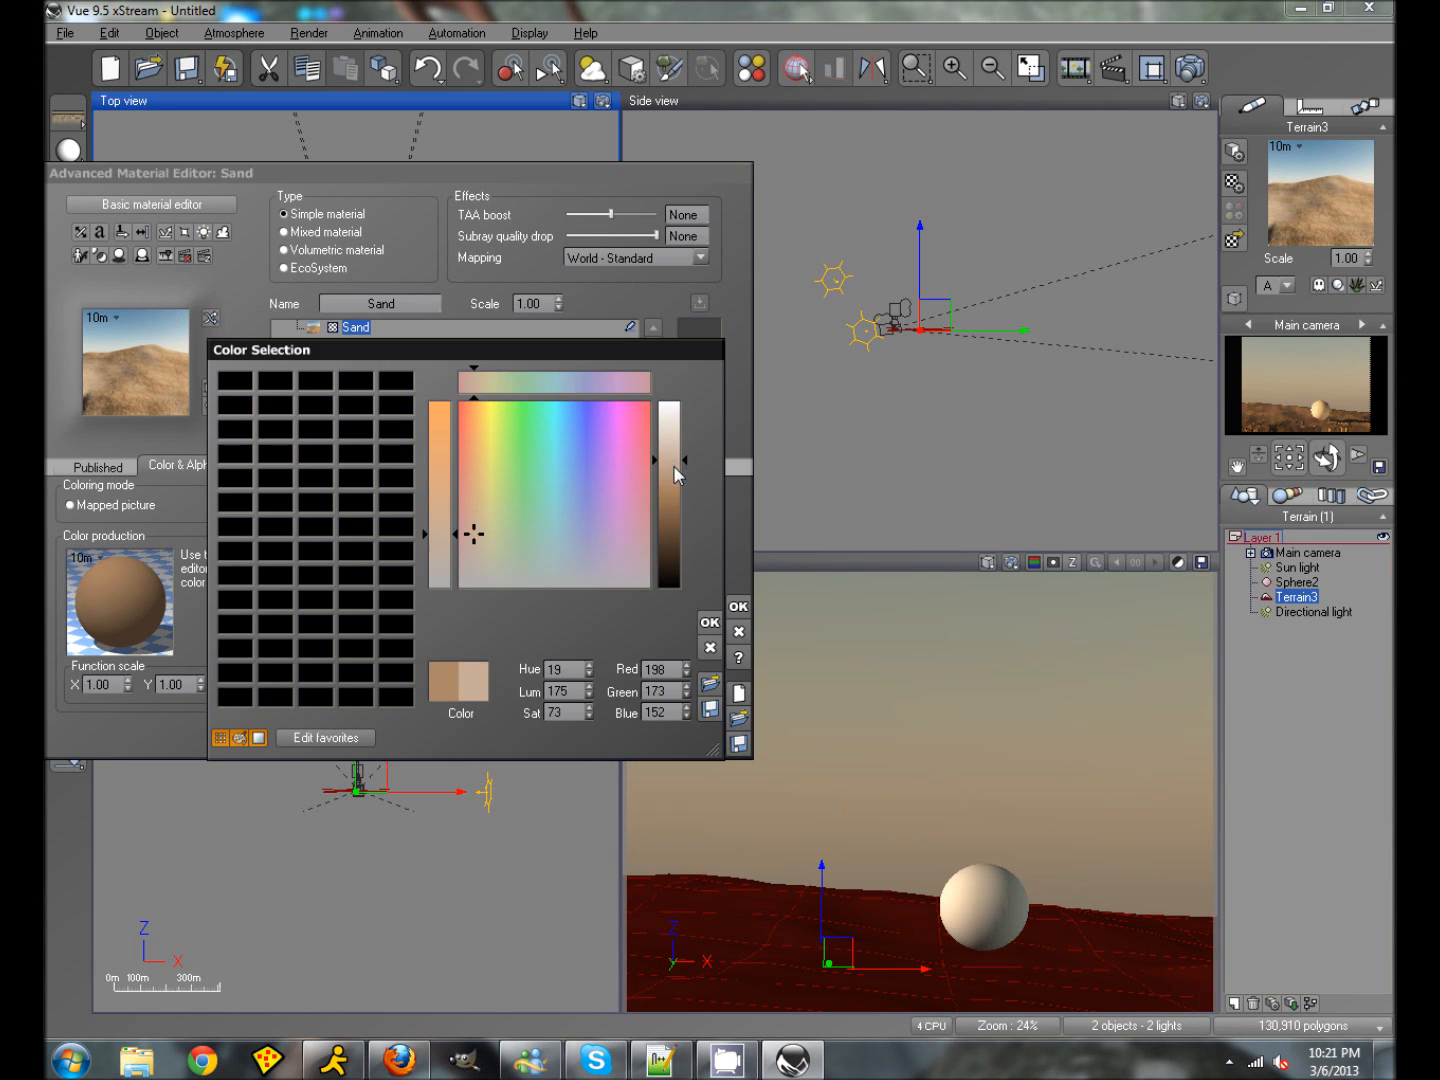
{"action": "left_click", "coordinate": [709, 622]}
{"action": "left_click", "coordinate": [1340, 412]}
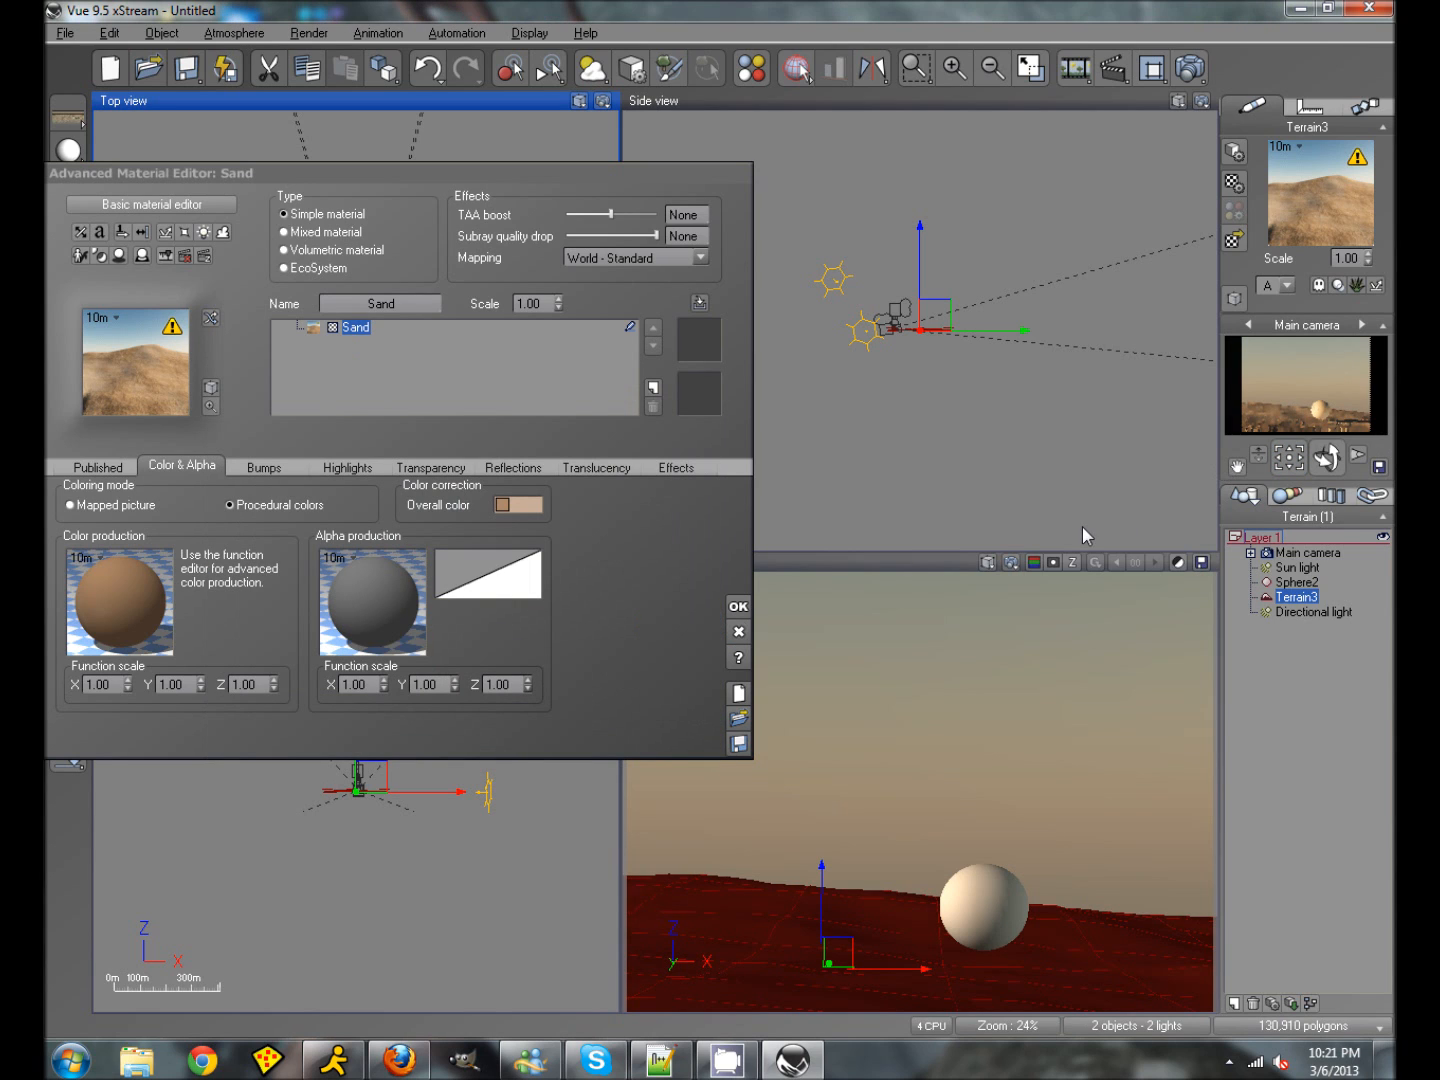
{"action": "double_click", "coordinate": [517, 504]}
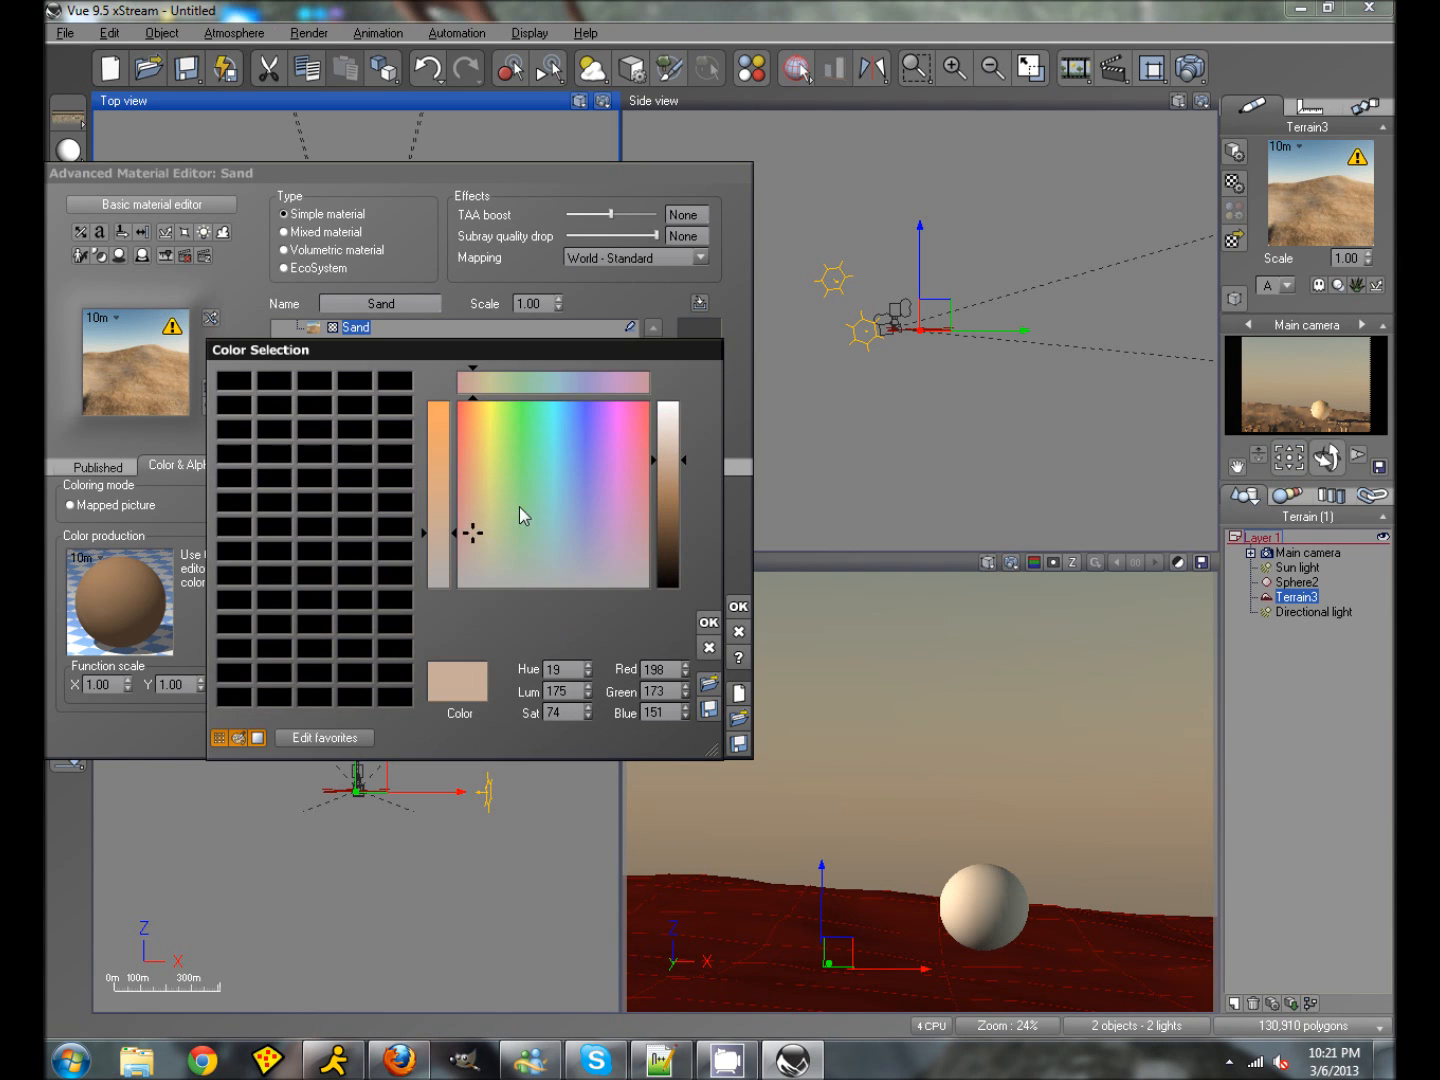
{"action": "left_click", "coordinate": [709, 622]}
{"action": "left_click", "coordinate": [738, 607]}
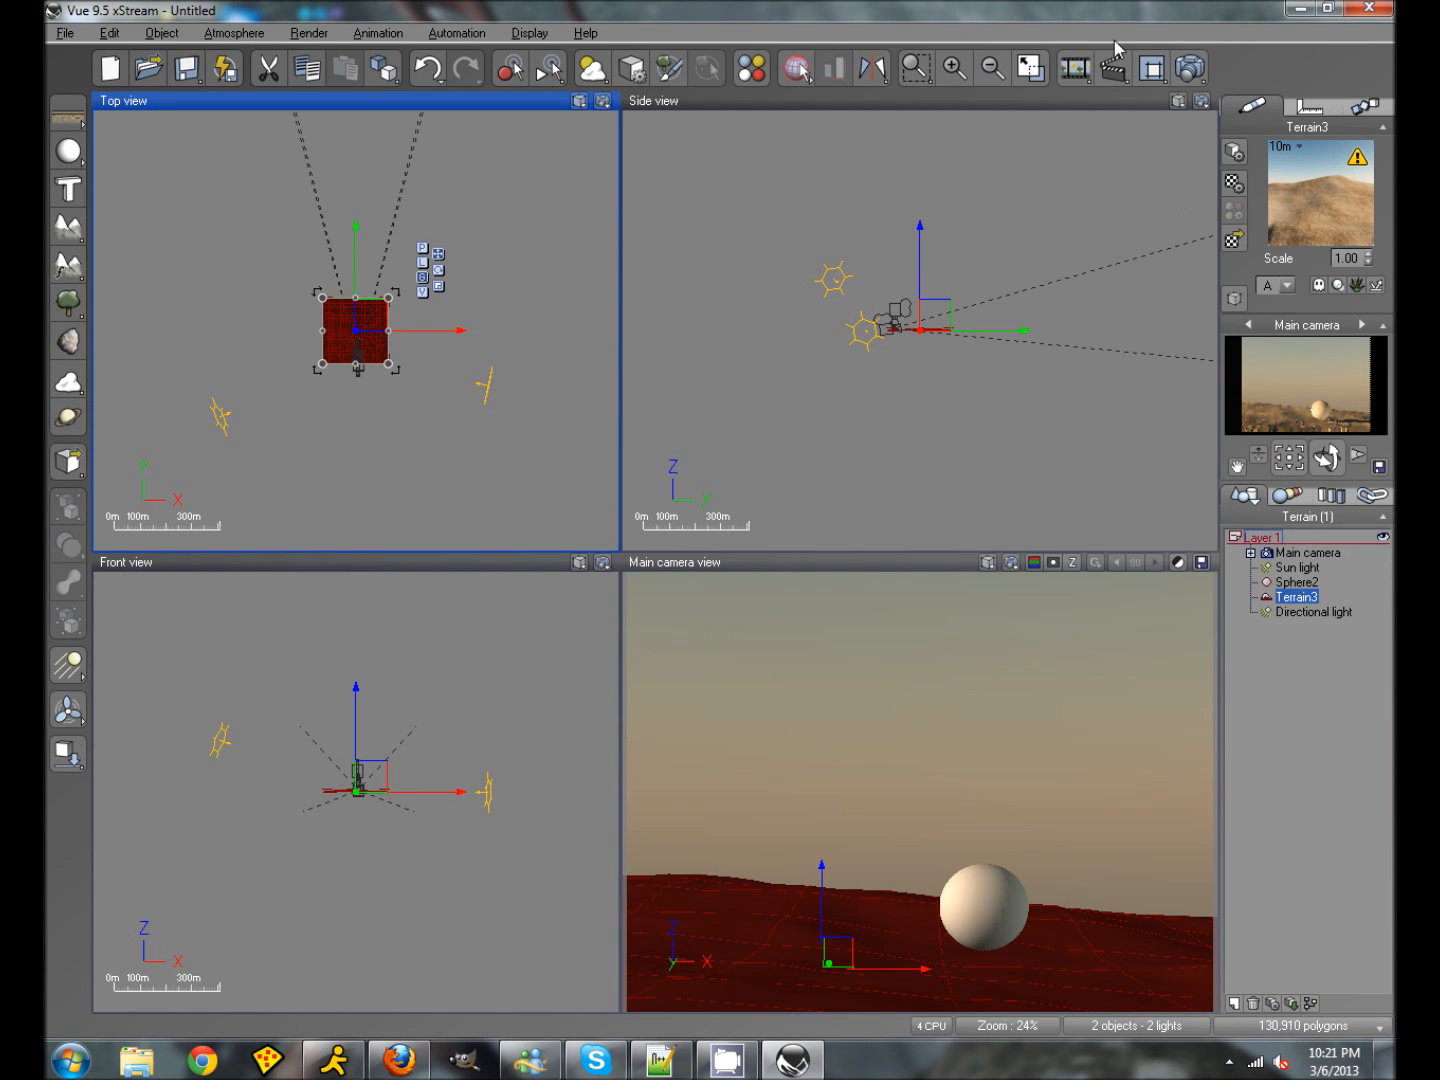
{"action": "left_click", "coordinate": [1190, 68]}
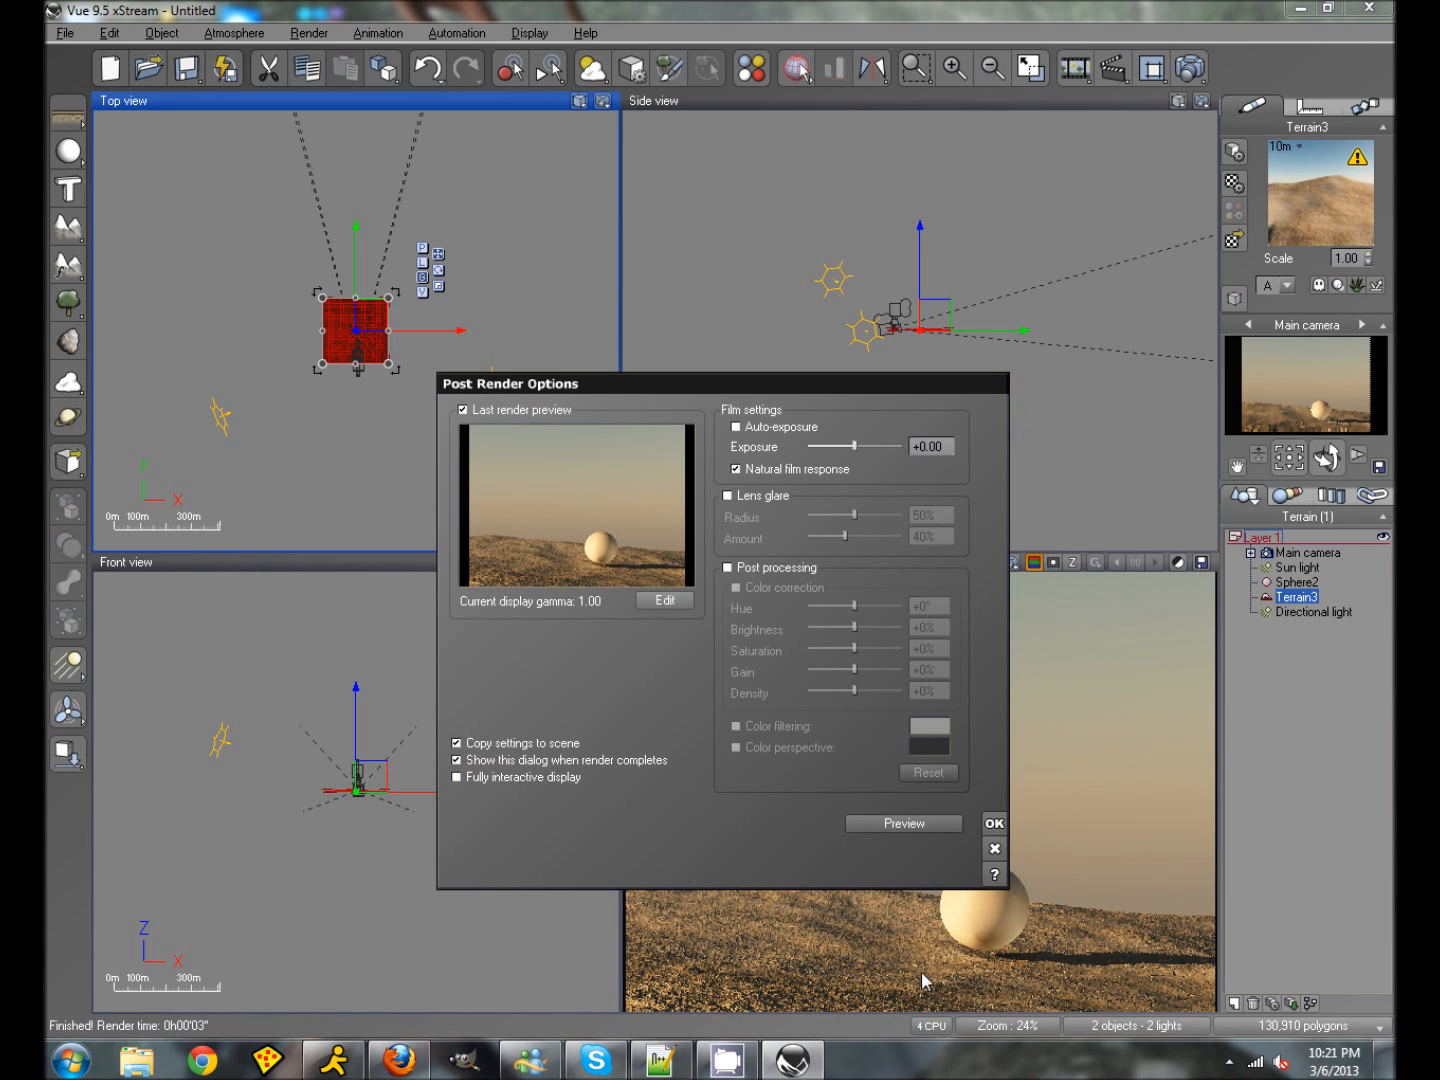
{"action": "left_click", "coordinate": [994, 822]}
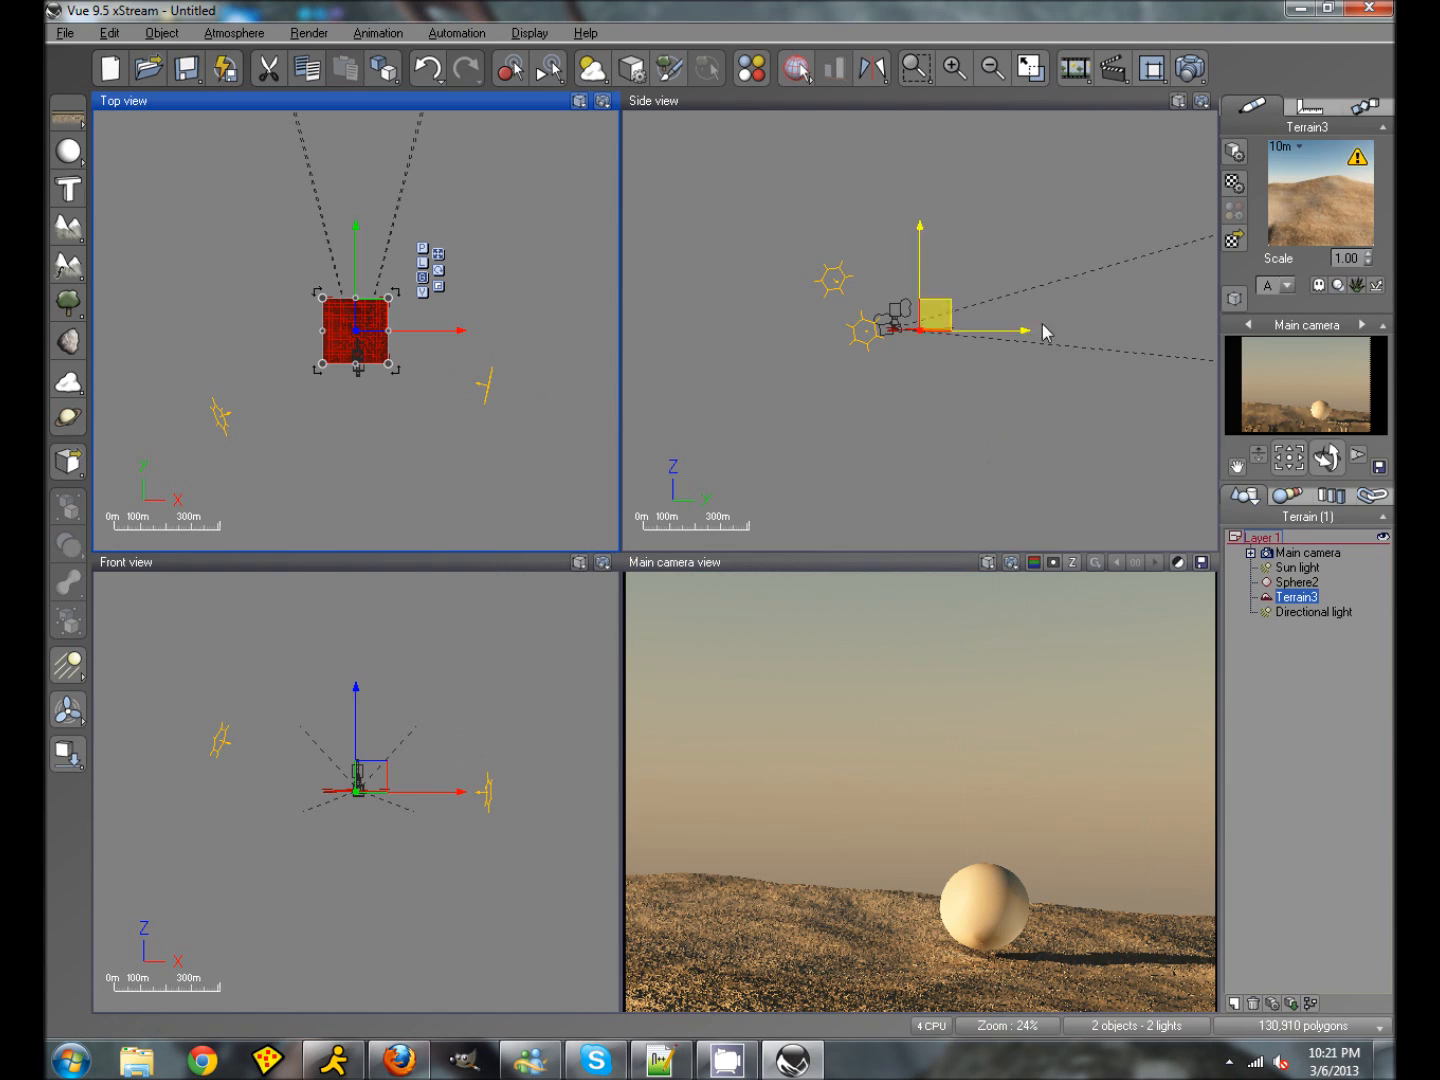
Step: Change Terrain3's Sand material to an EcoSystem and add a rock to its population
{"action": "left_click", "coordinate": [1292, 598]}
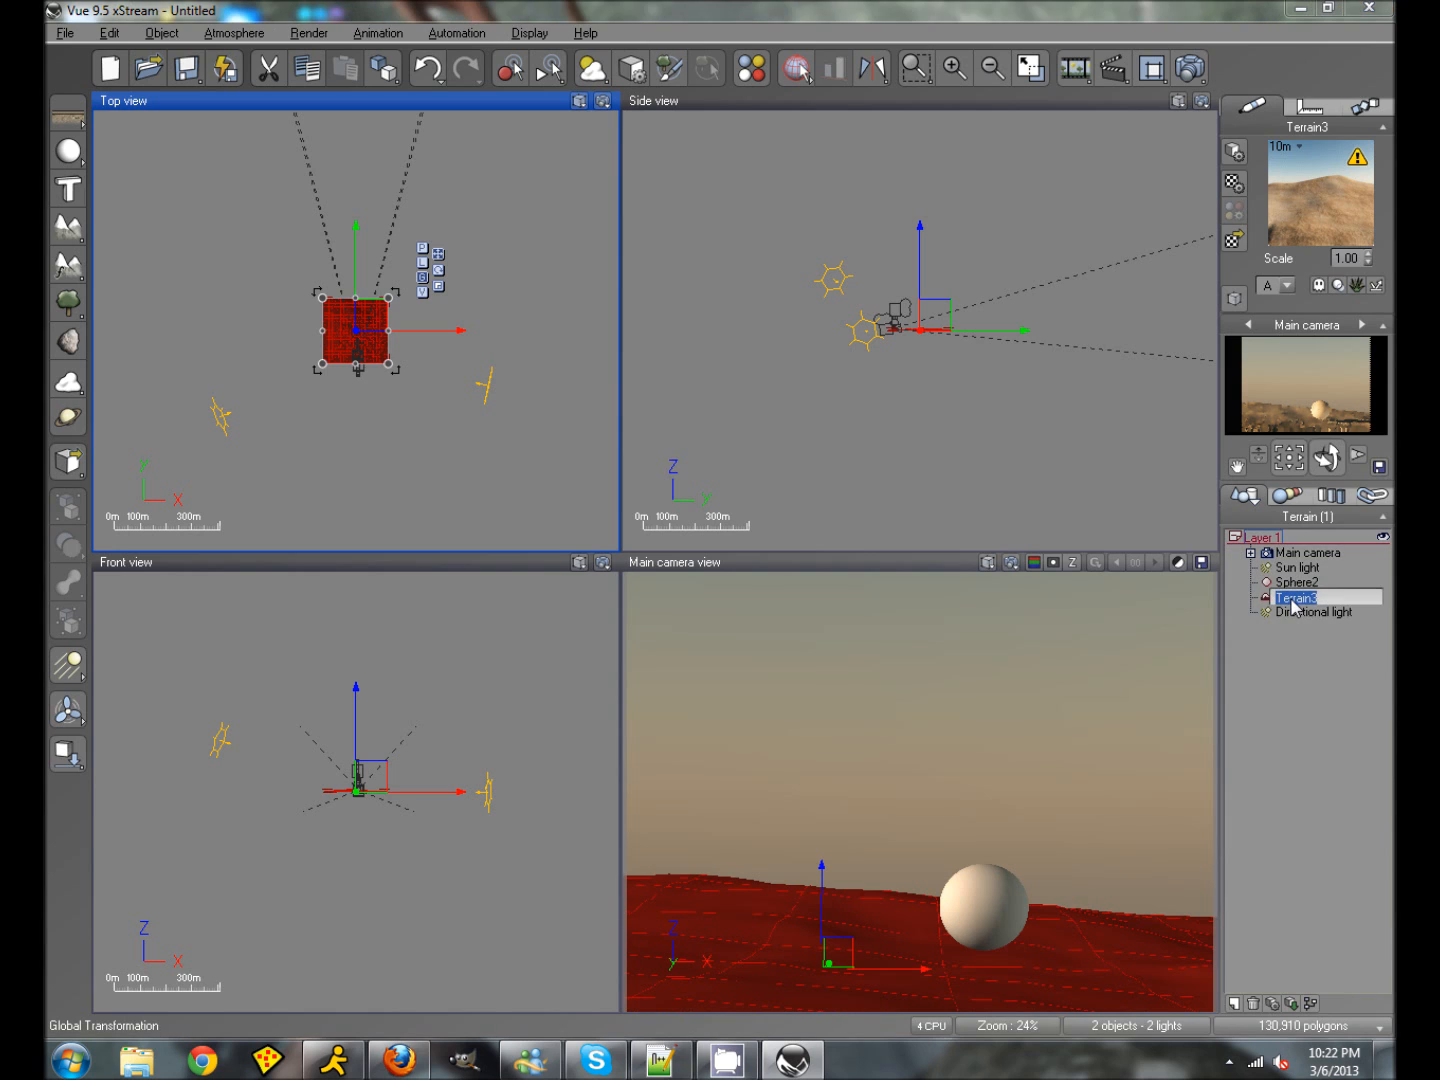
{"action": "left_click", "coordinate": [1308, 659]}
{"action": "left_click", "coordinate": [1288, 599]}
{"action": "double_click", "coordinate": [1317, 237]}
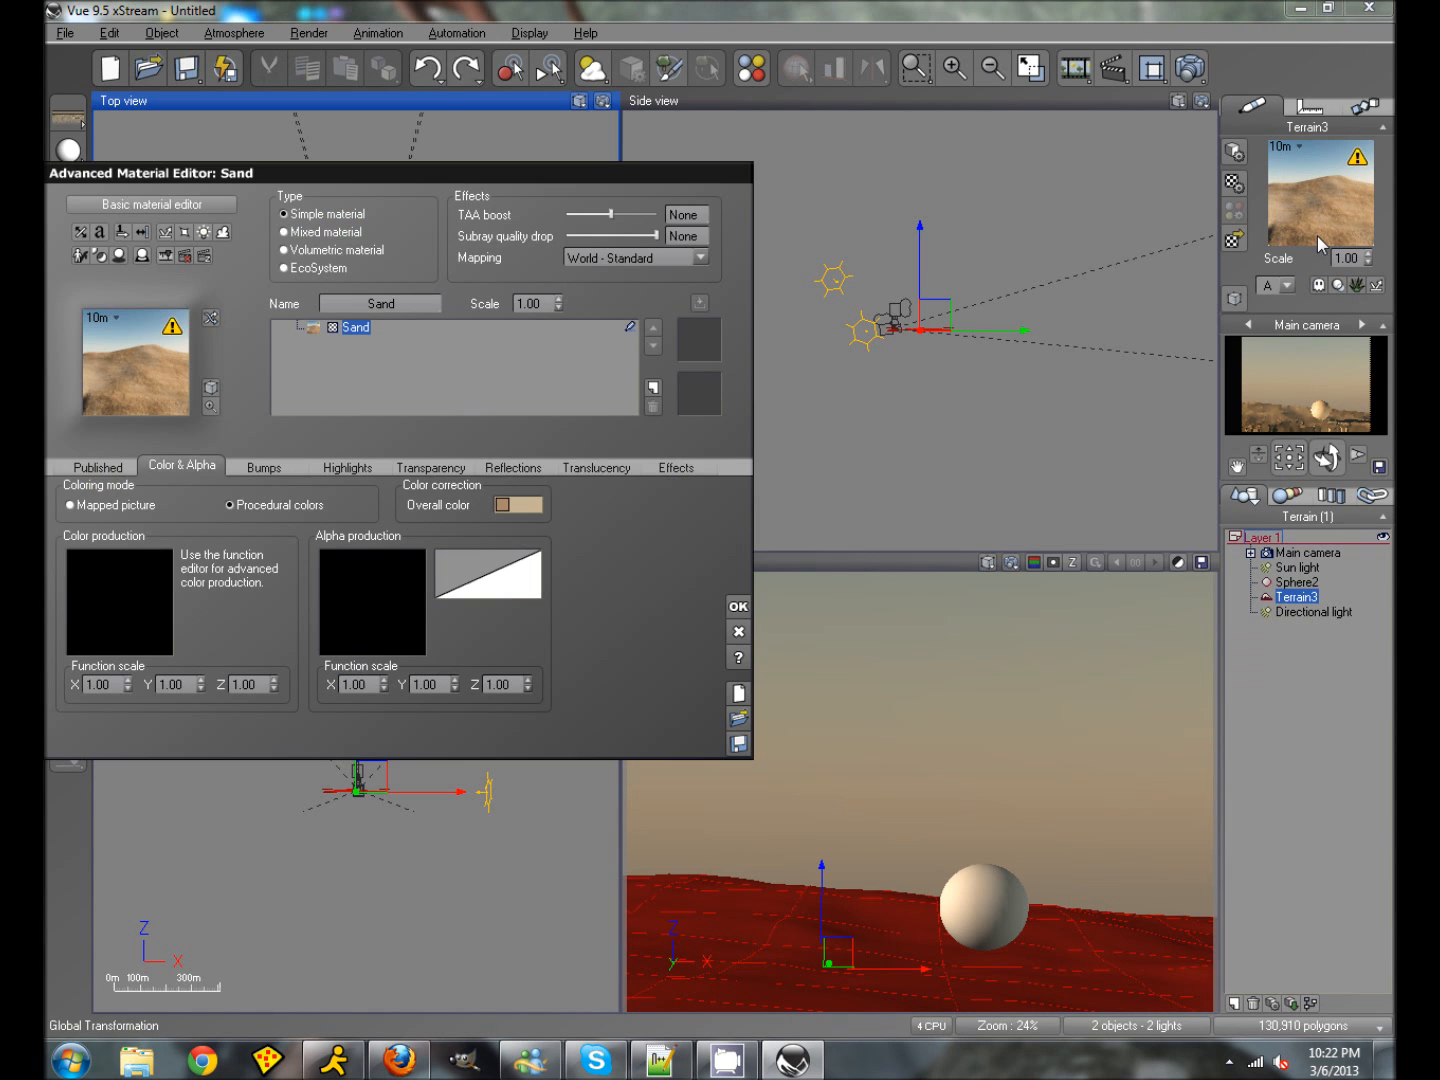
{"action": "left_click", "coordinate": [284, 268]}
{"action": "left_click", "coordinate": [293, 741]}
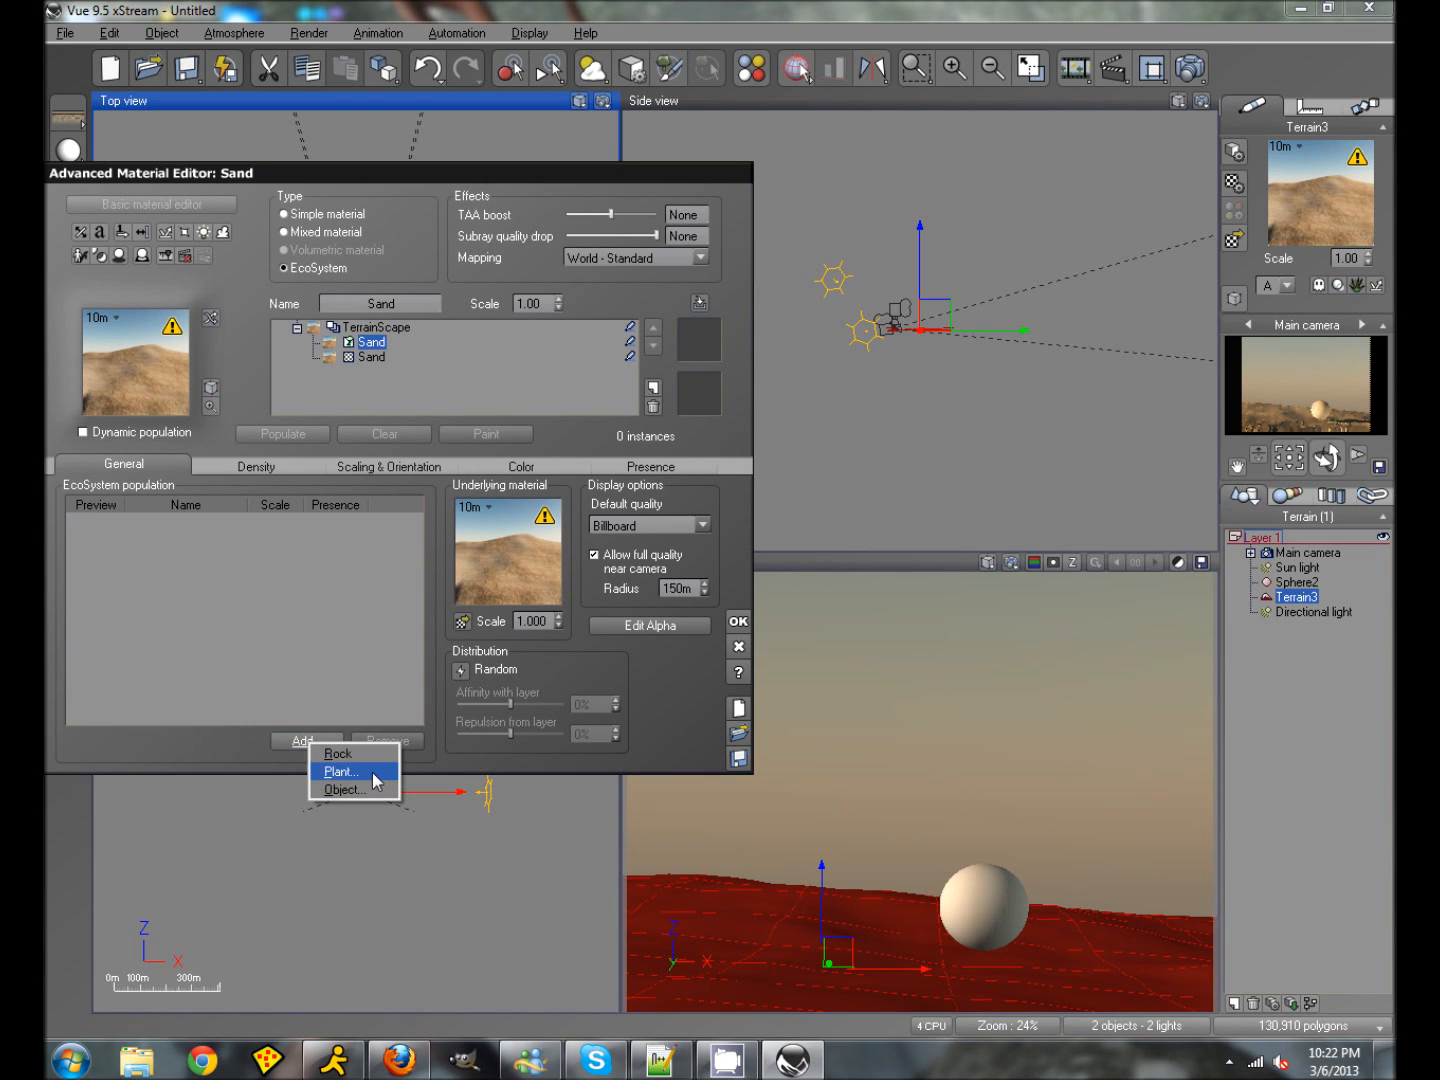
{"action": "left_click", "coordinate": [355, 769]}
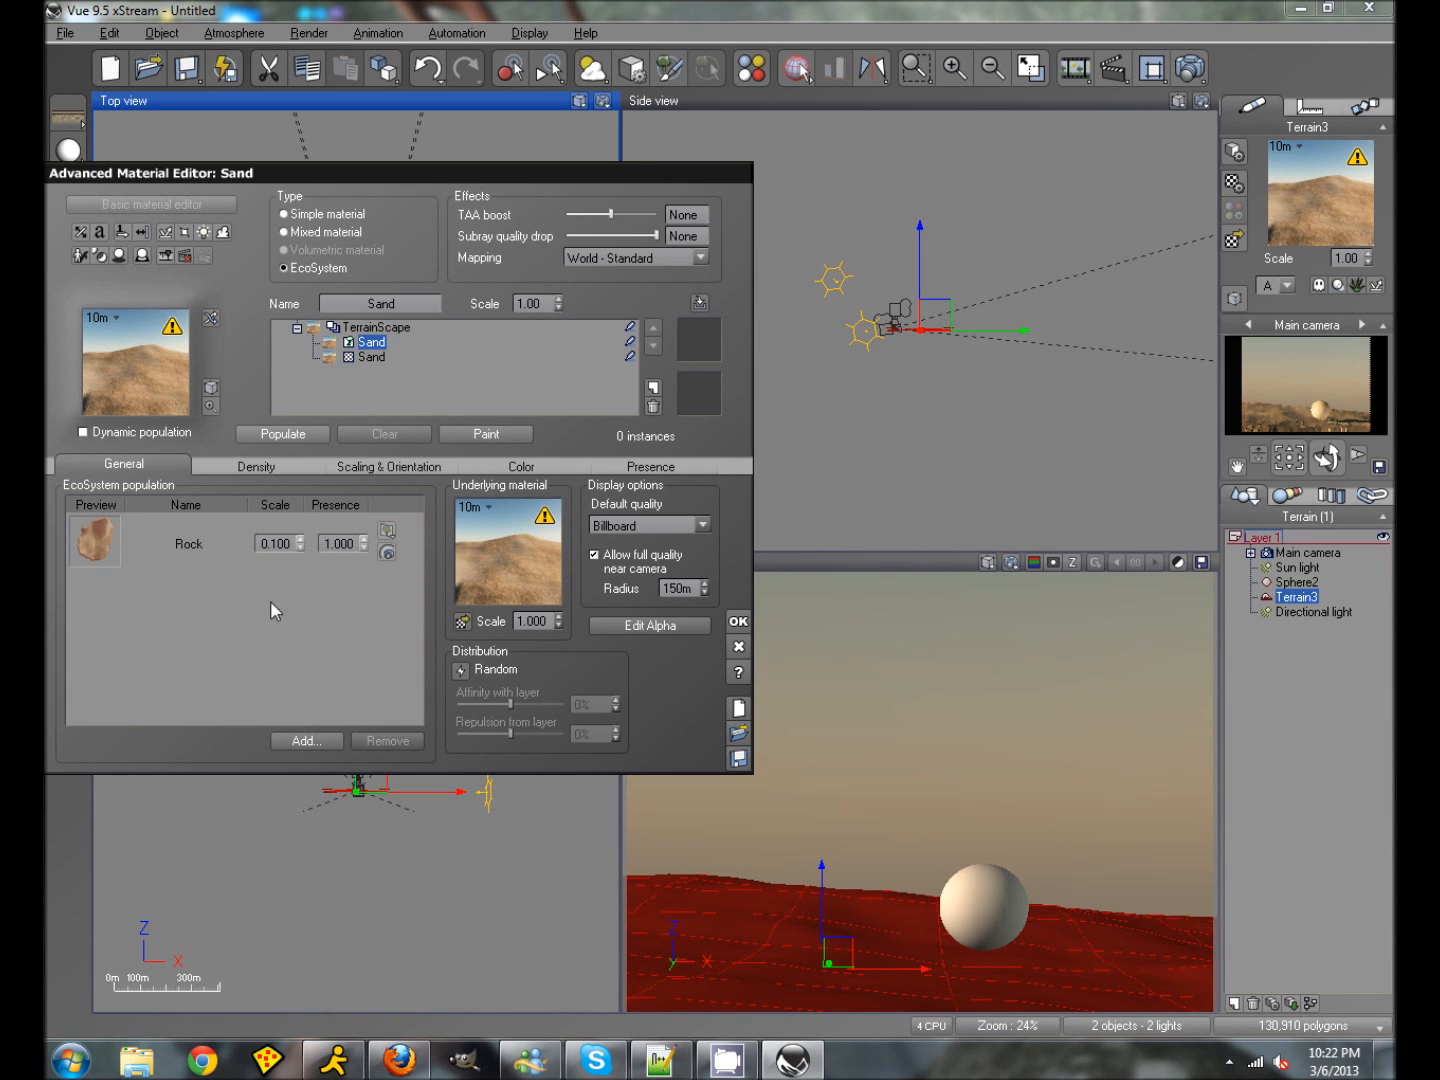
Step: Set the scale of the rock in the EcoSystem population to 0.025
{"action": "left_click", "coordinate": [284, 541]}
{"action": "type", "text": ".025"}
{"action": "left_click", "coordinate": [291, 617]}
Step: Set the EcoSystem's overall density to 1% and its offset from the surface to -10cm
{"action": "left_click", "coordinate": [263, 464]}
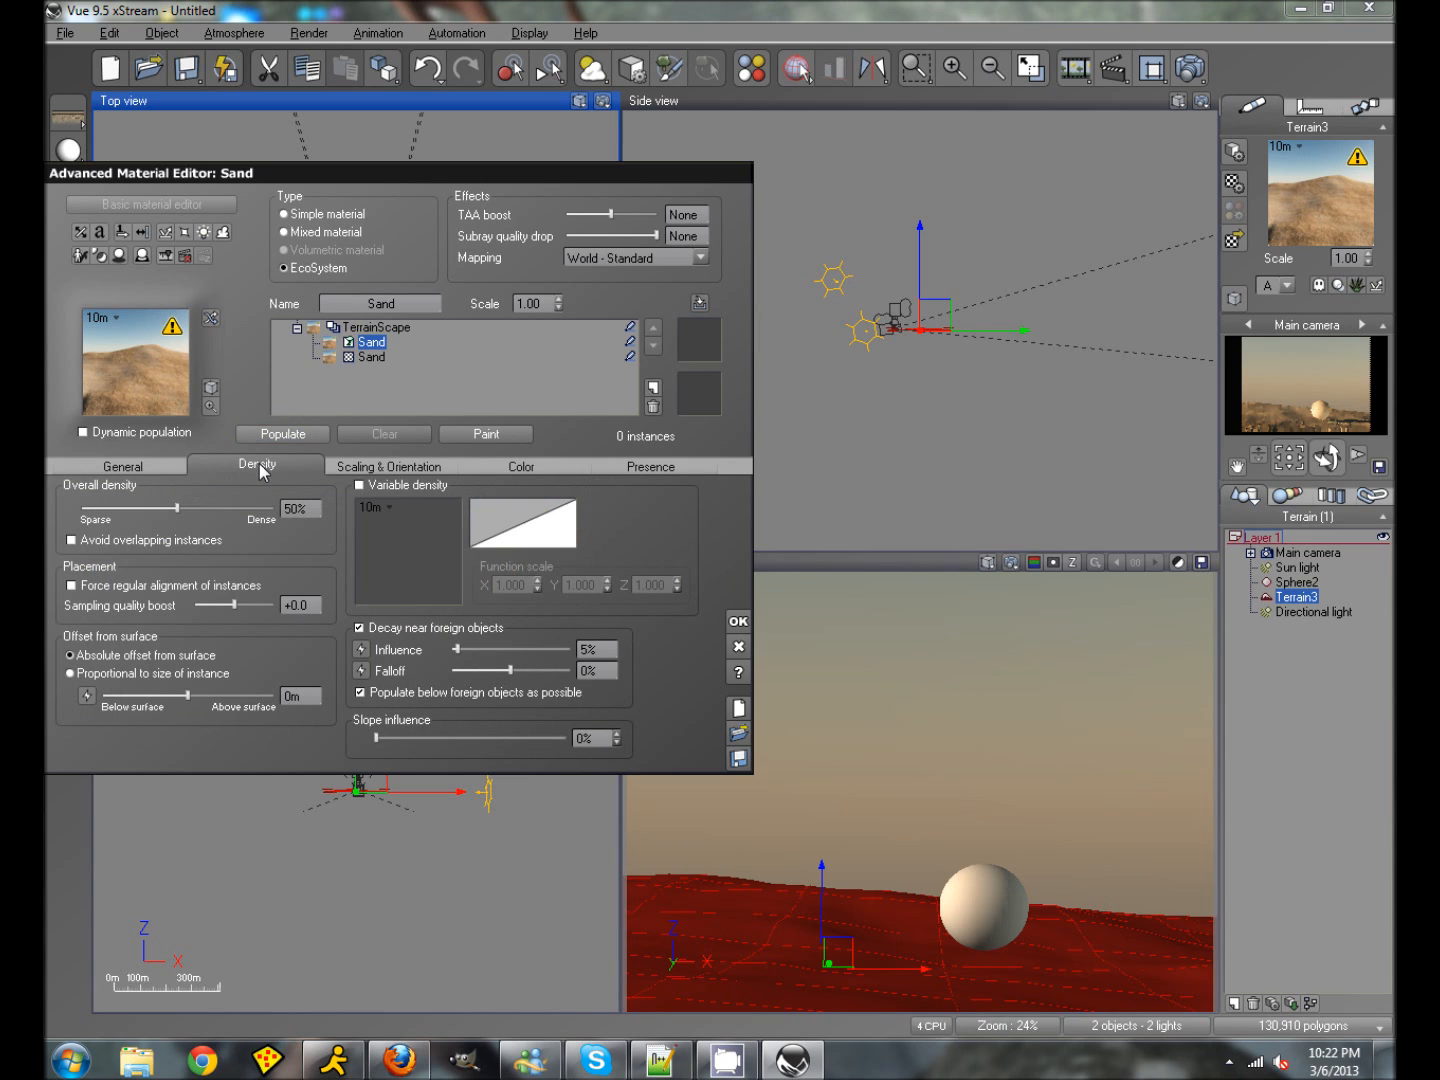
{"action": "left_click_drag", "start_coordinate": [176, 509], "coordinate": [76, 511]}
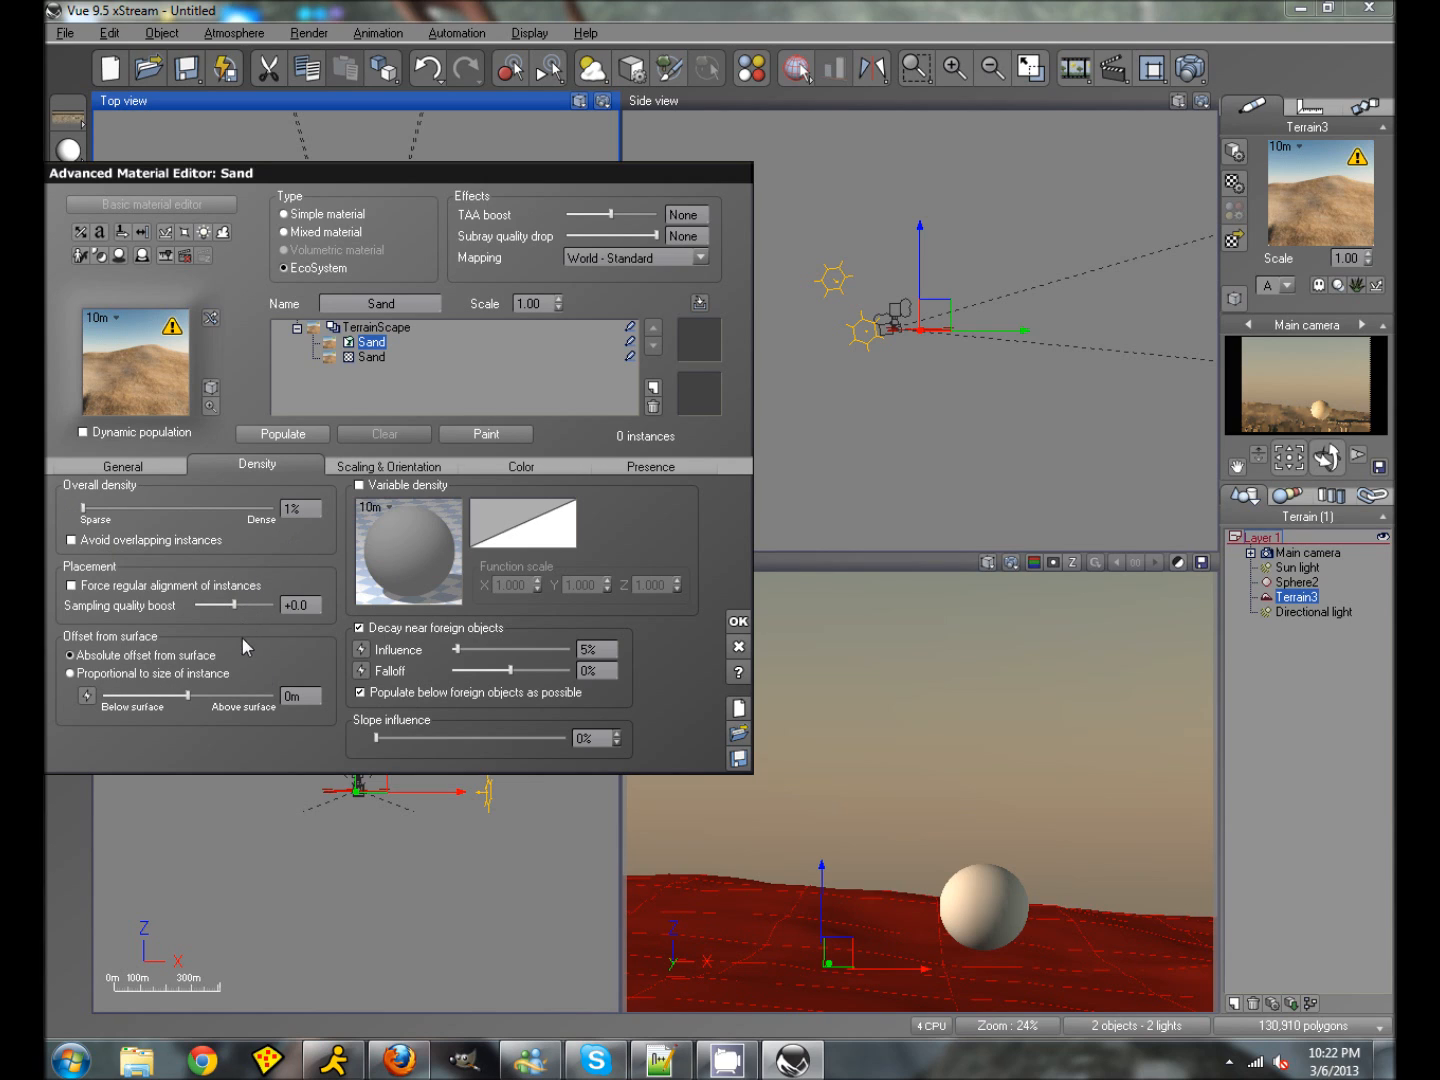
{"action": "left_click", "coordinate": [298, 695]}
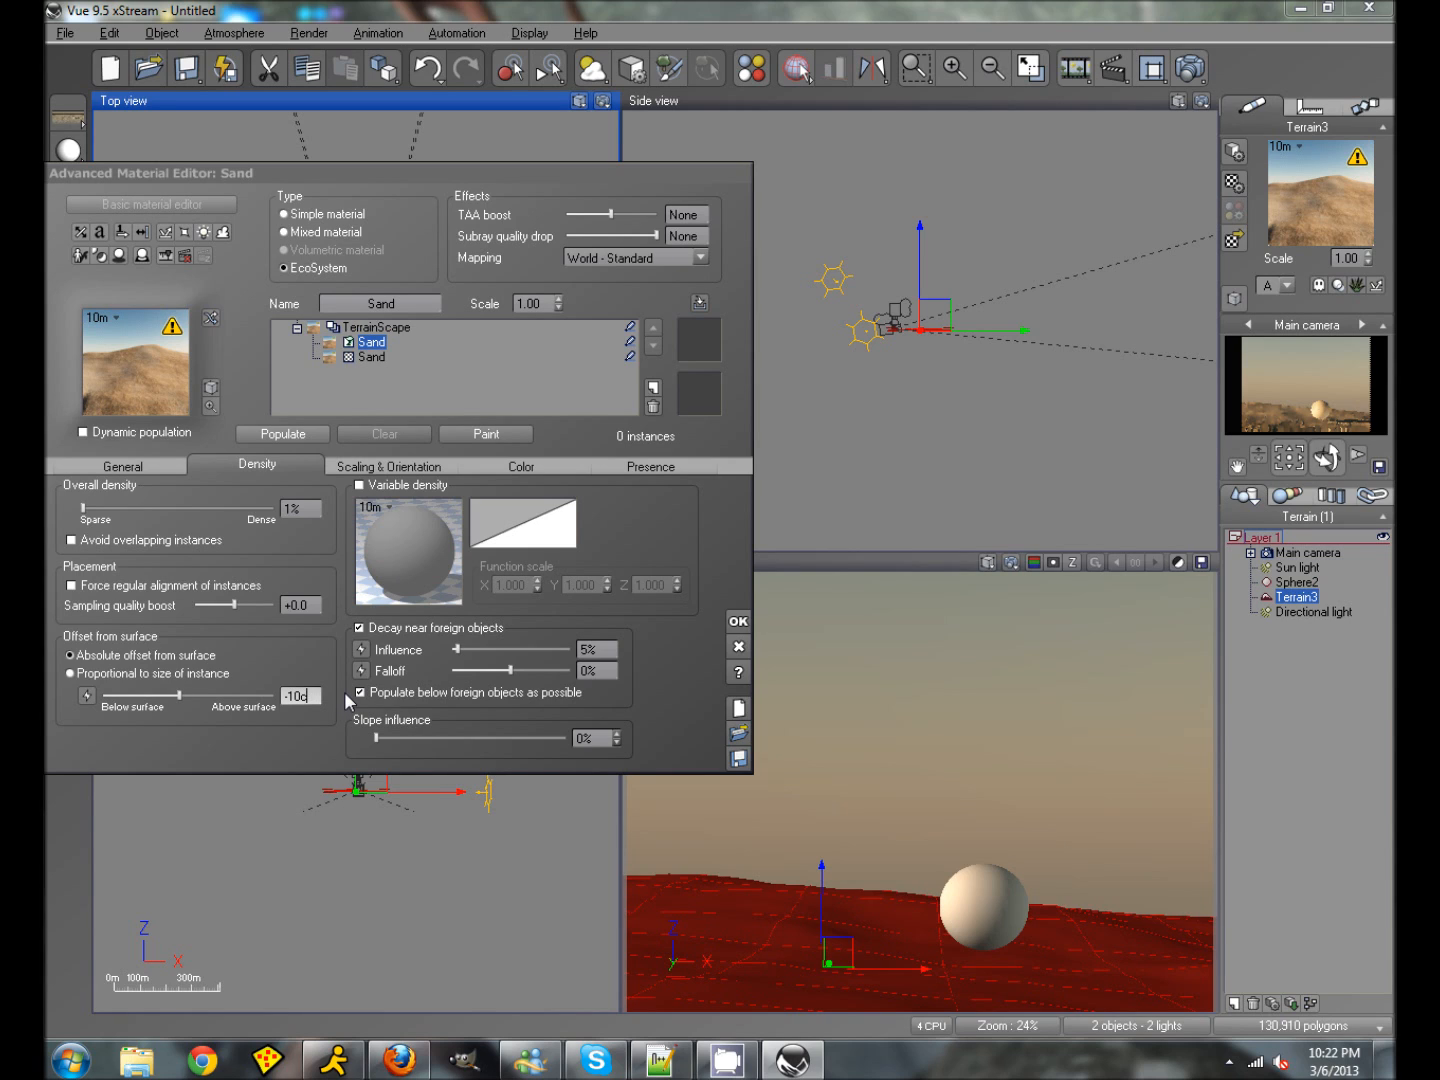
{"action": "type", "text": "m"}
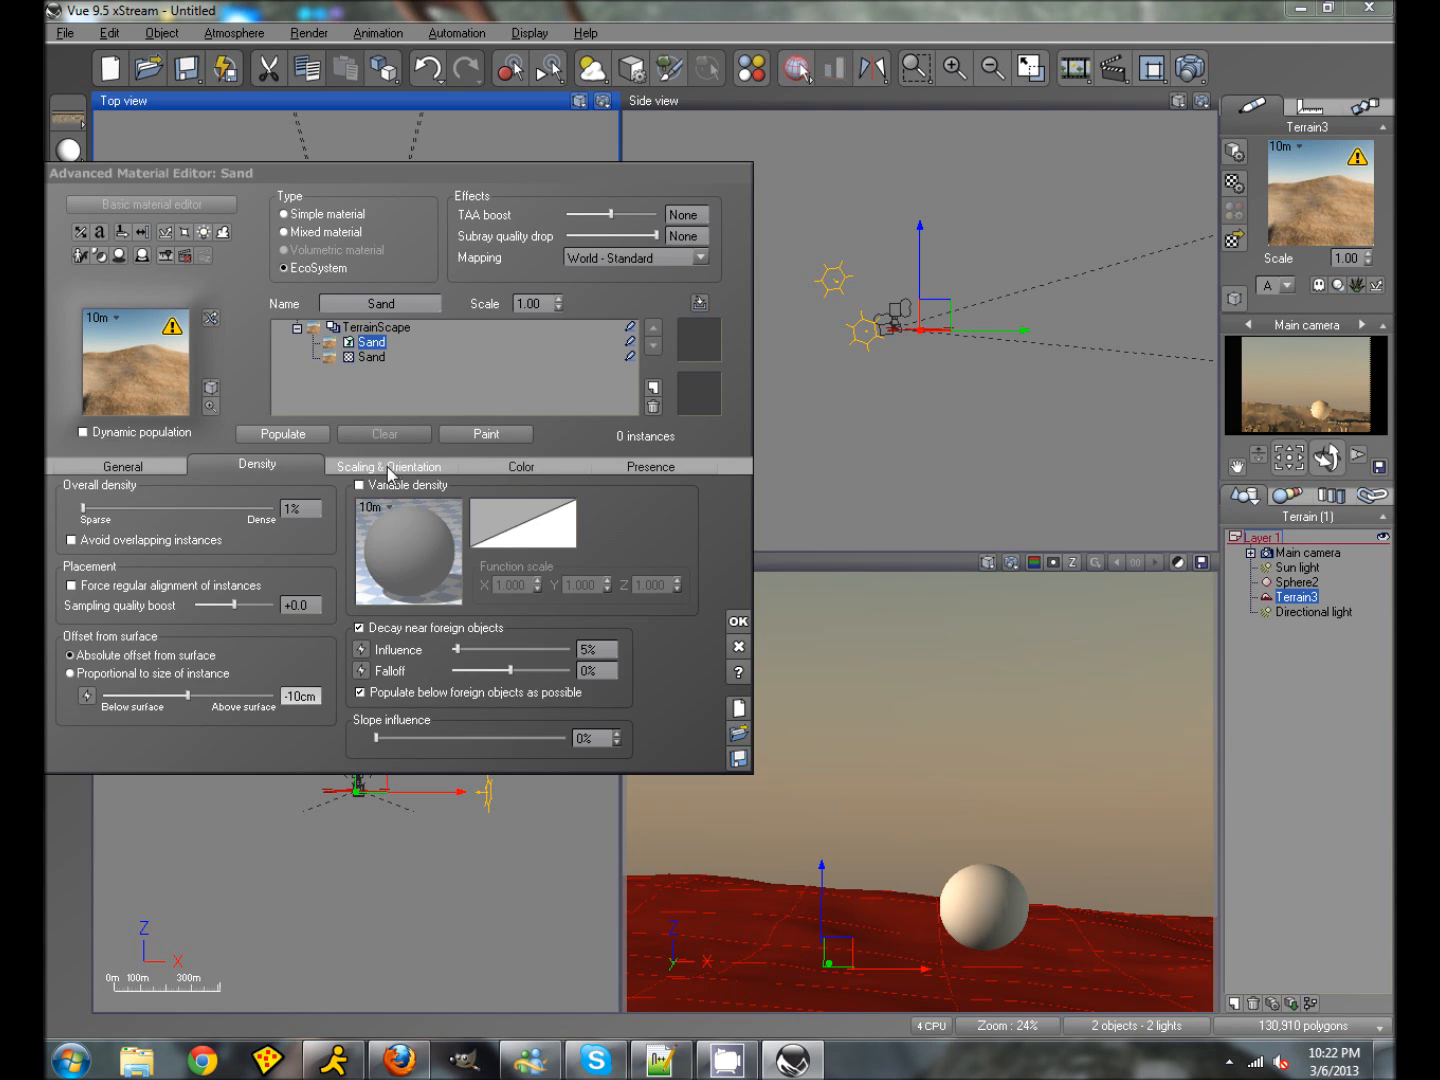
{"action": "left_click", "coordinate": [537, 467]}
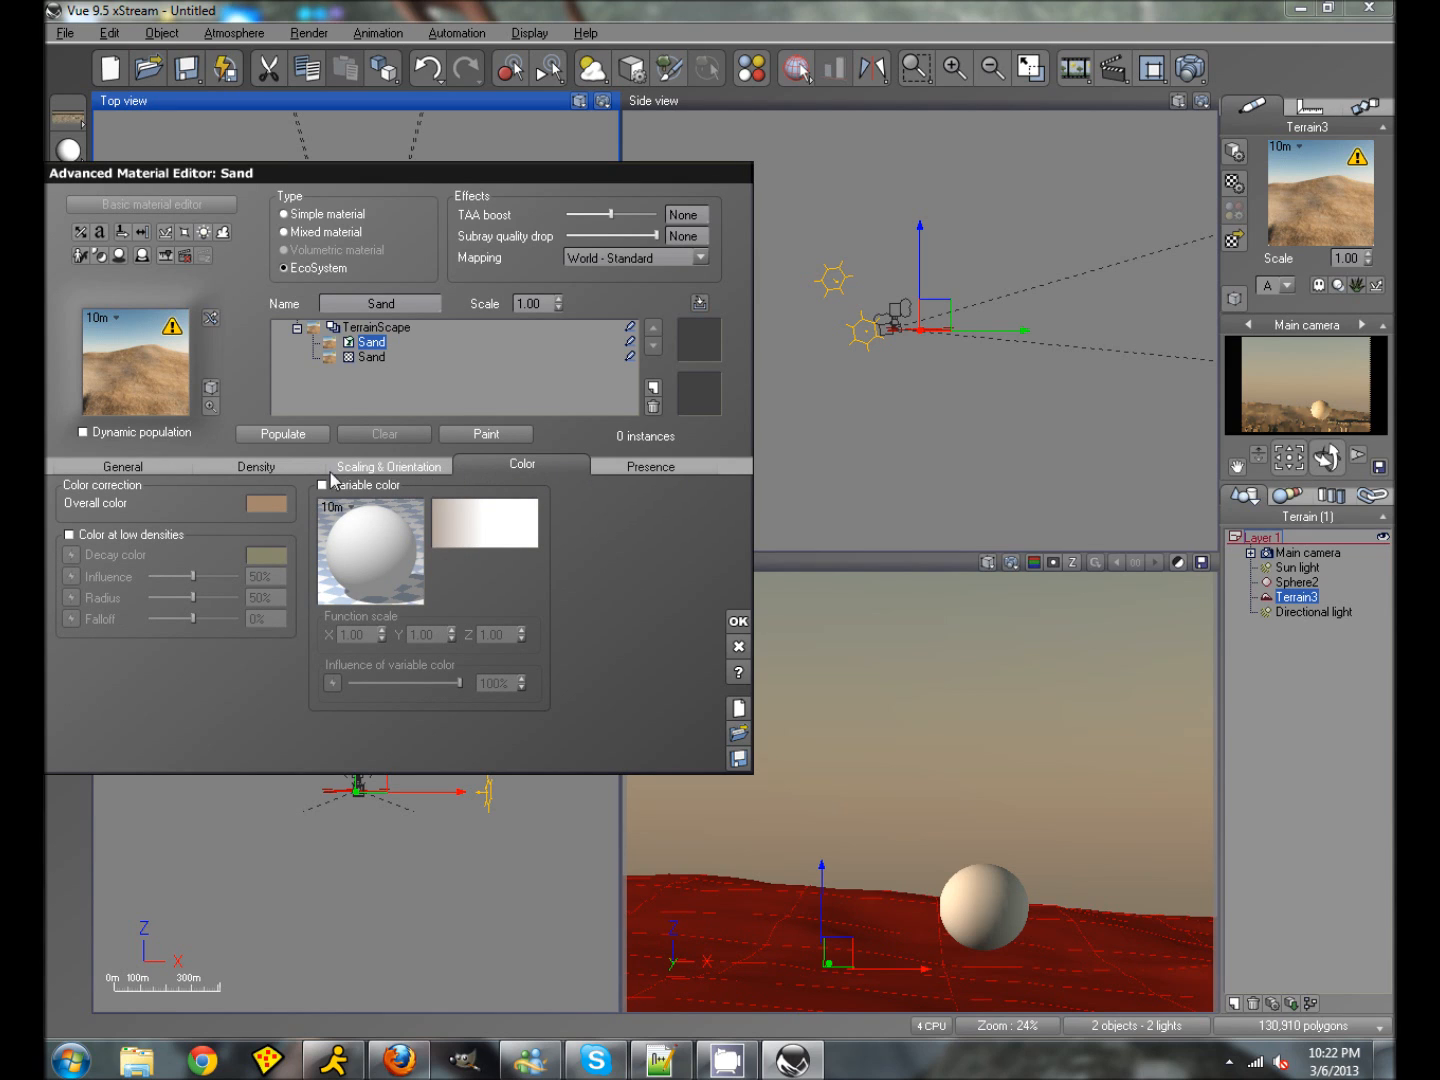
{"action": "left_click", "coordinate": [650, 466]}
{"action": "left_click", "coordinate": [437, 467]}
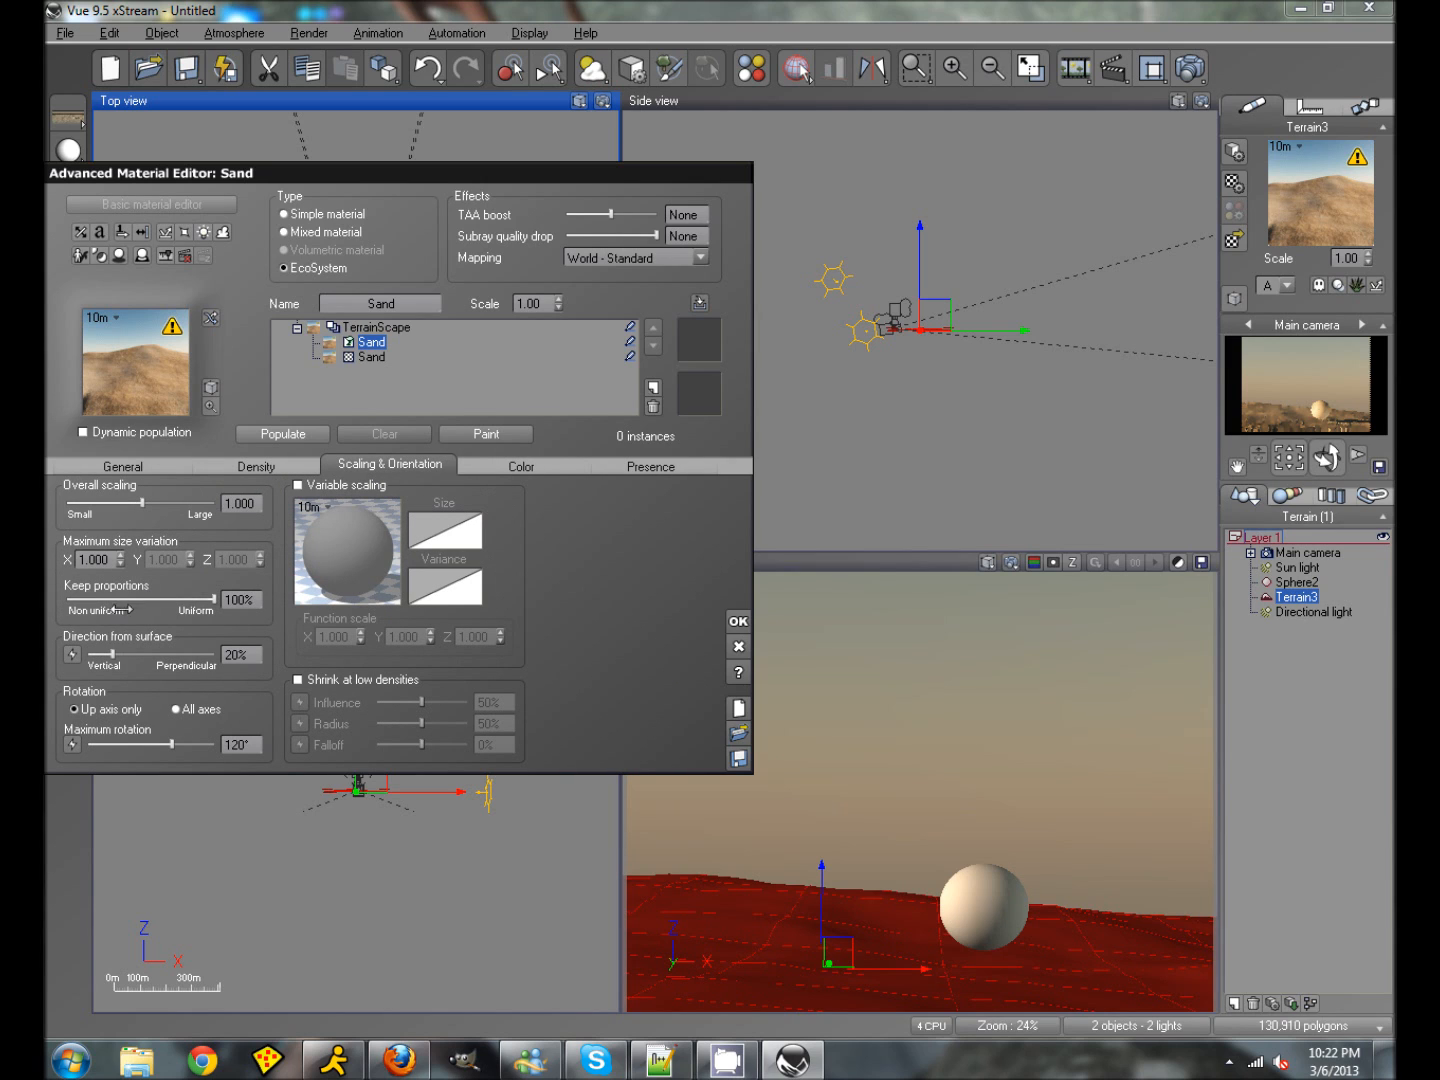
{"action": "left_click", "coordinate": [250, 465]}
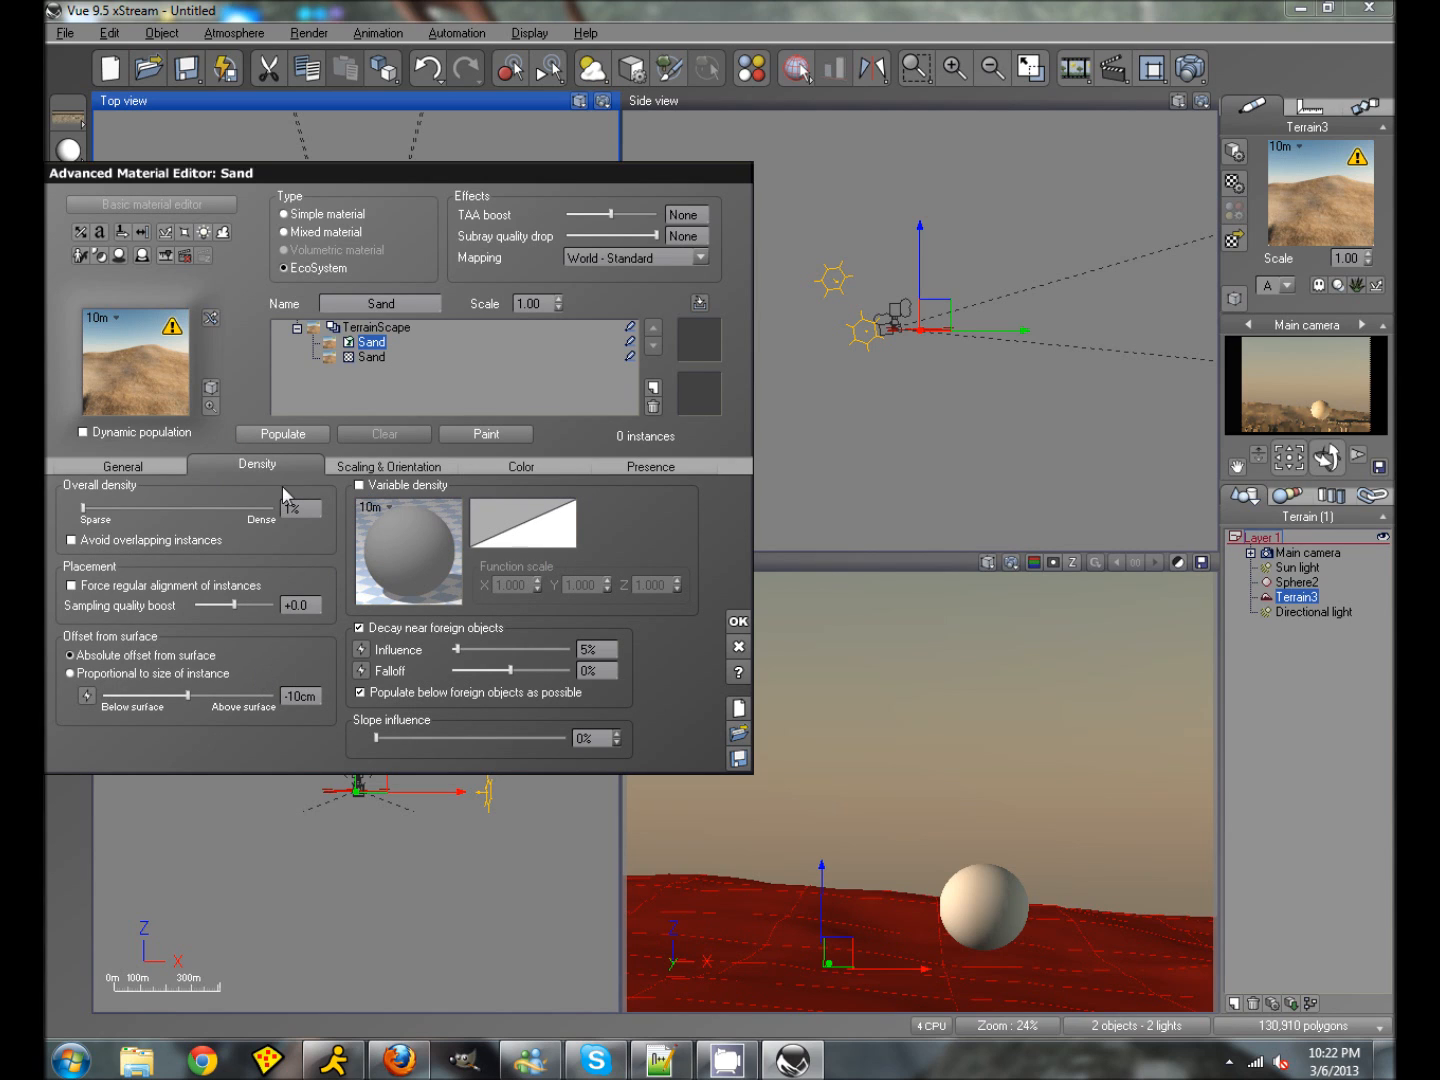
Step: Populate the terrain with the rock EcoSystem, accept the material, and render the maximized main camera view
{"action": "left_click", "coordinate": [268, 437]}
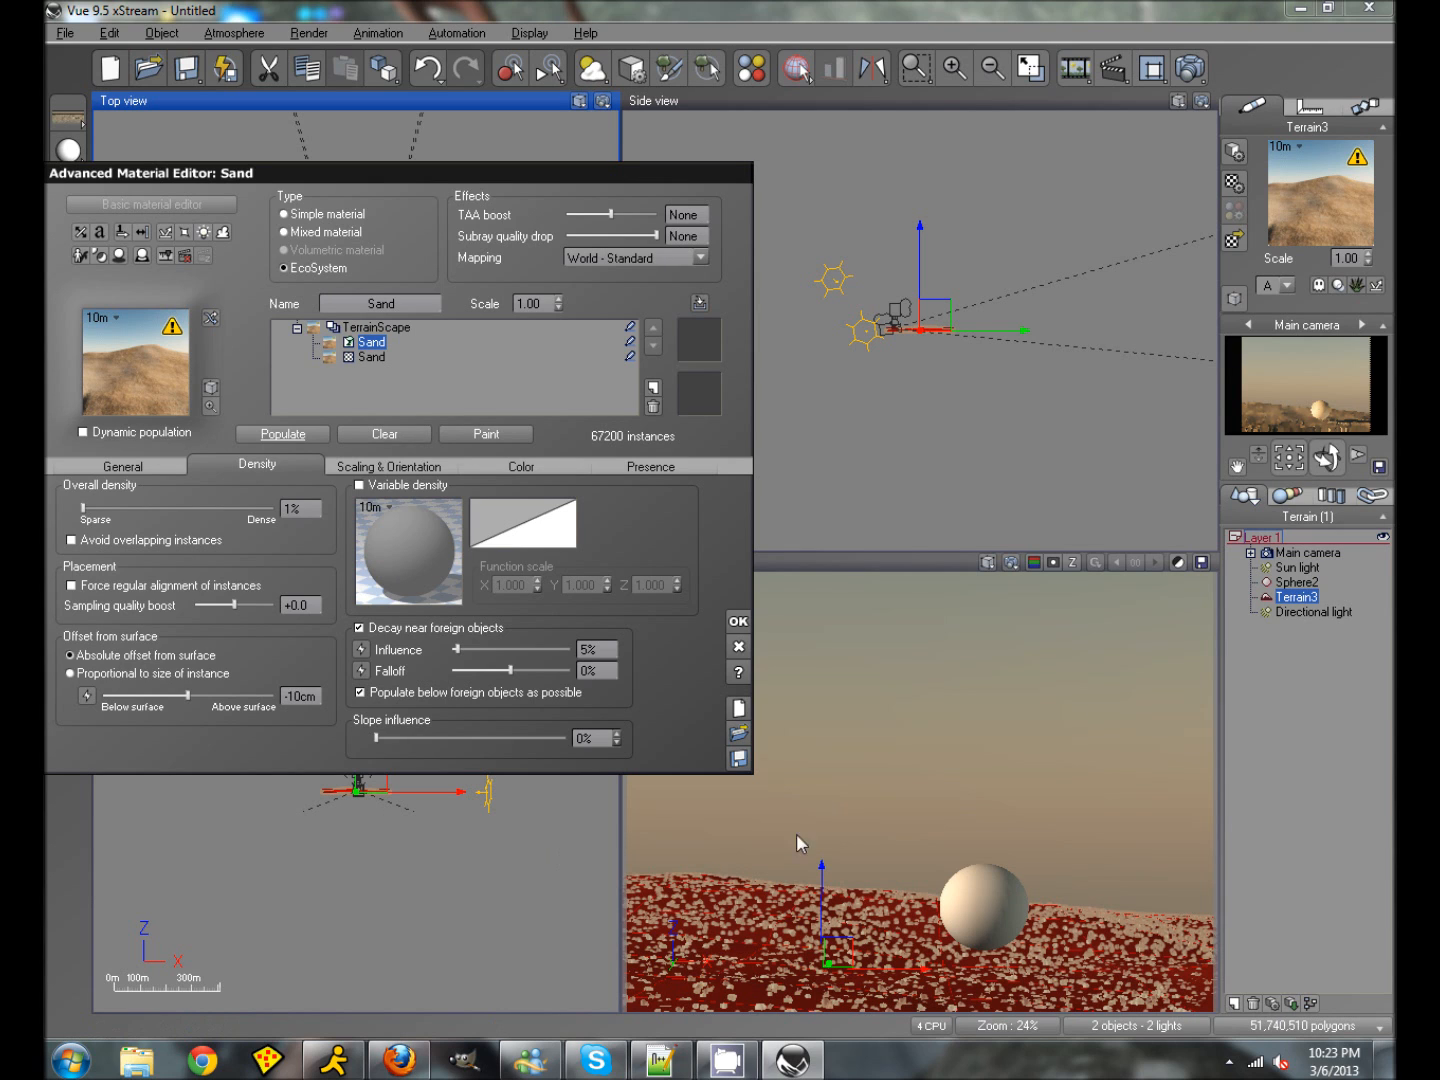
{"action": "left_click", "coordinate": [738, 621]}
{"action": "left_click", "coordinate": [793, 566]}
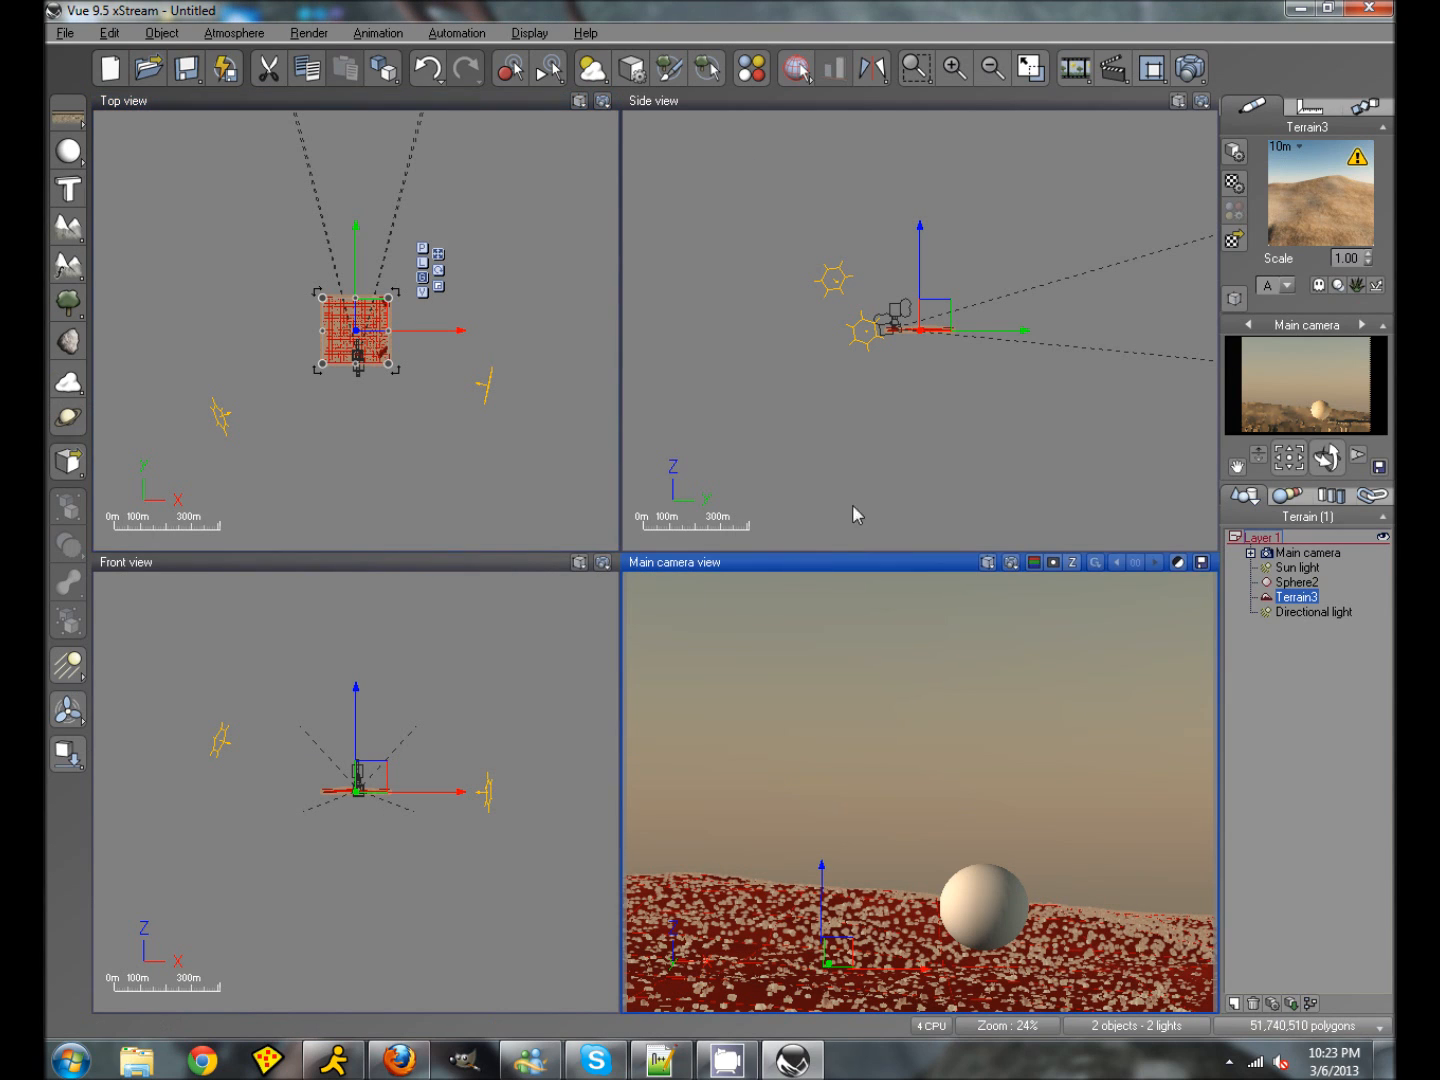
{"action": "left_click", "coordinate": [1031, 68]}
{"action": "left_click", "coordinate": [1192, 70]}
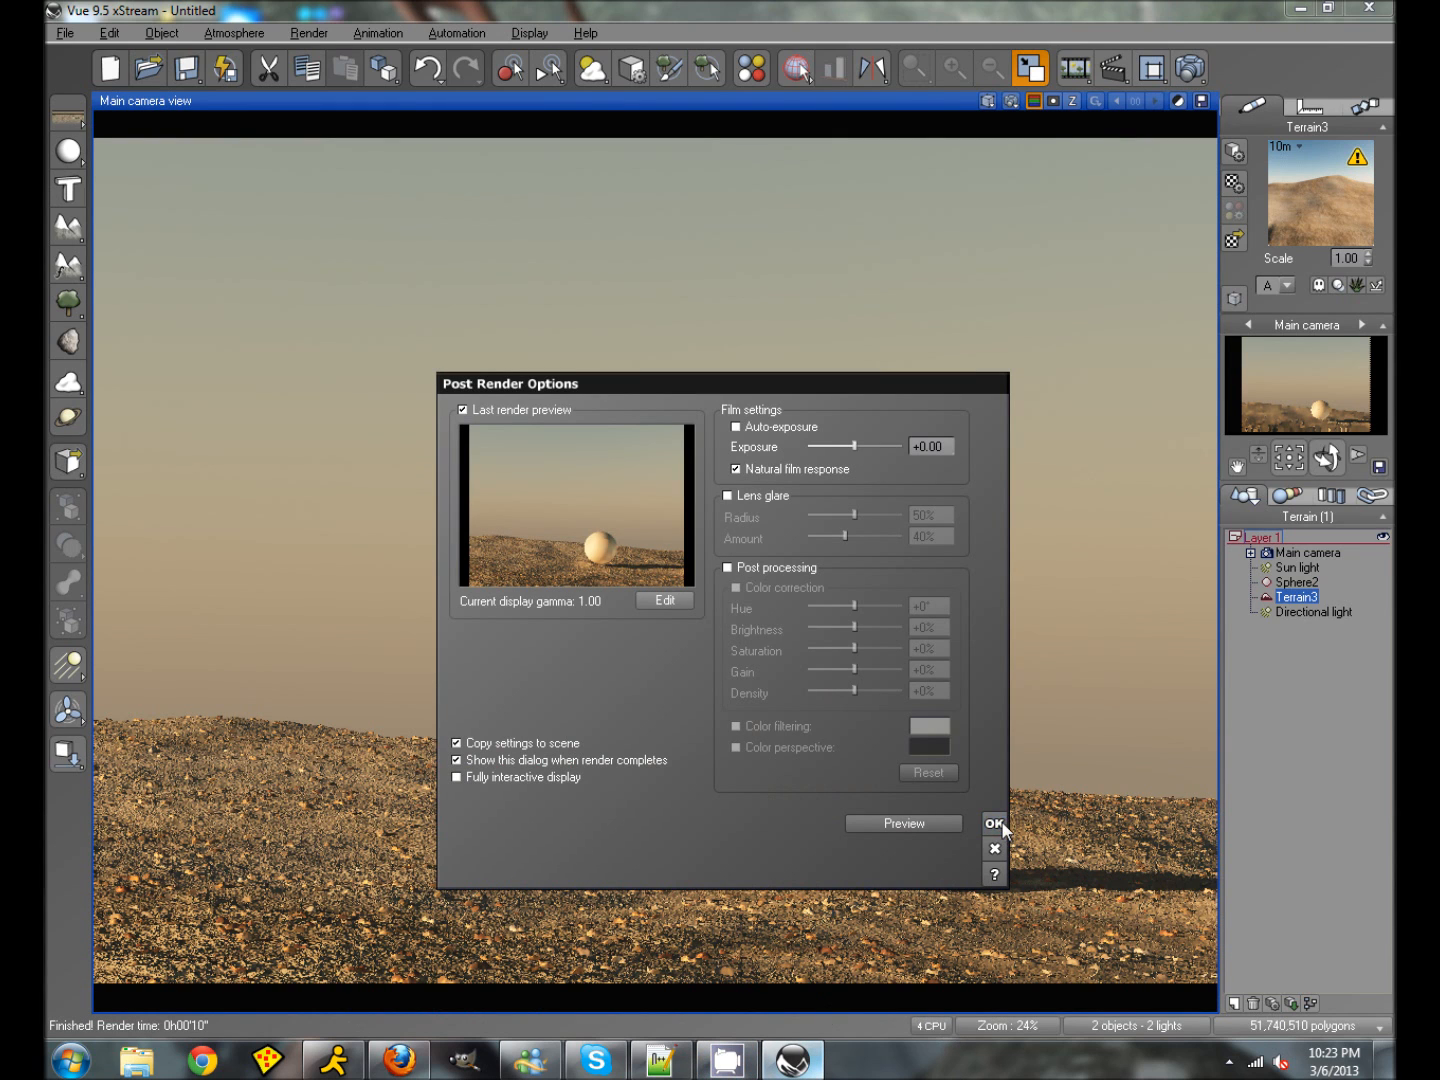
{"action": "left_click", "coordinate": [995, 823]}
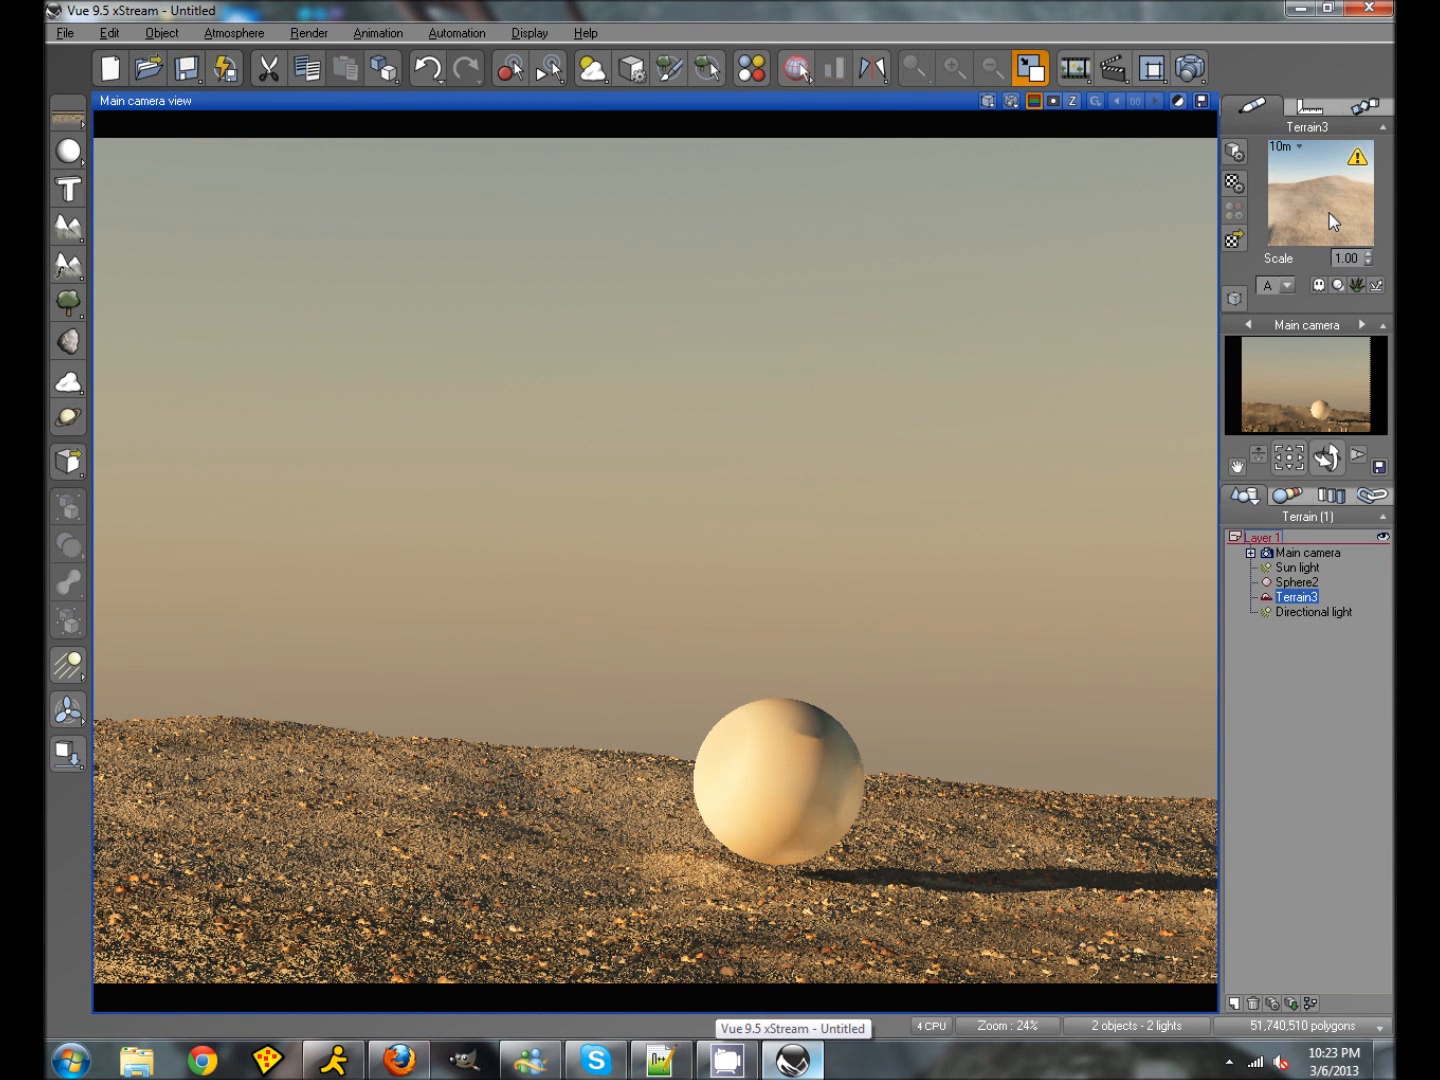
Step: Change the plain Sand layer of Terrain3's material to an EcoSystem populated with Grass 6 - Ecosystem Quality at scale 1
{"action": "double_click", "coordinate": [1333, 221]}
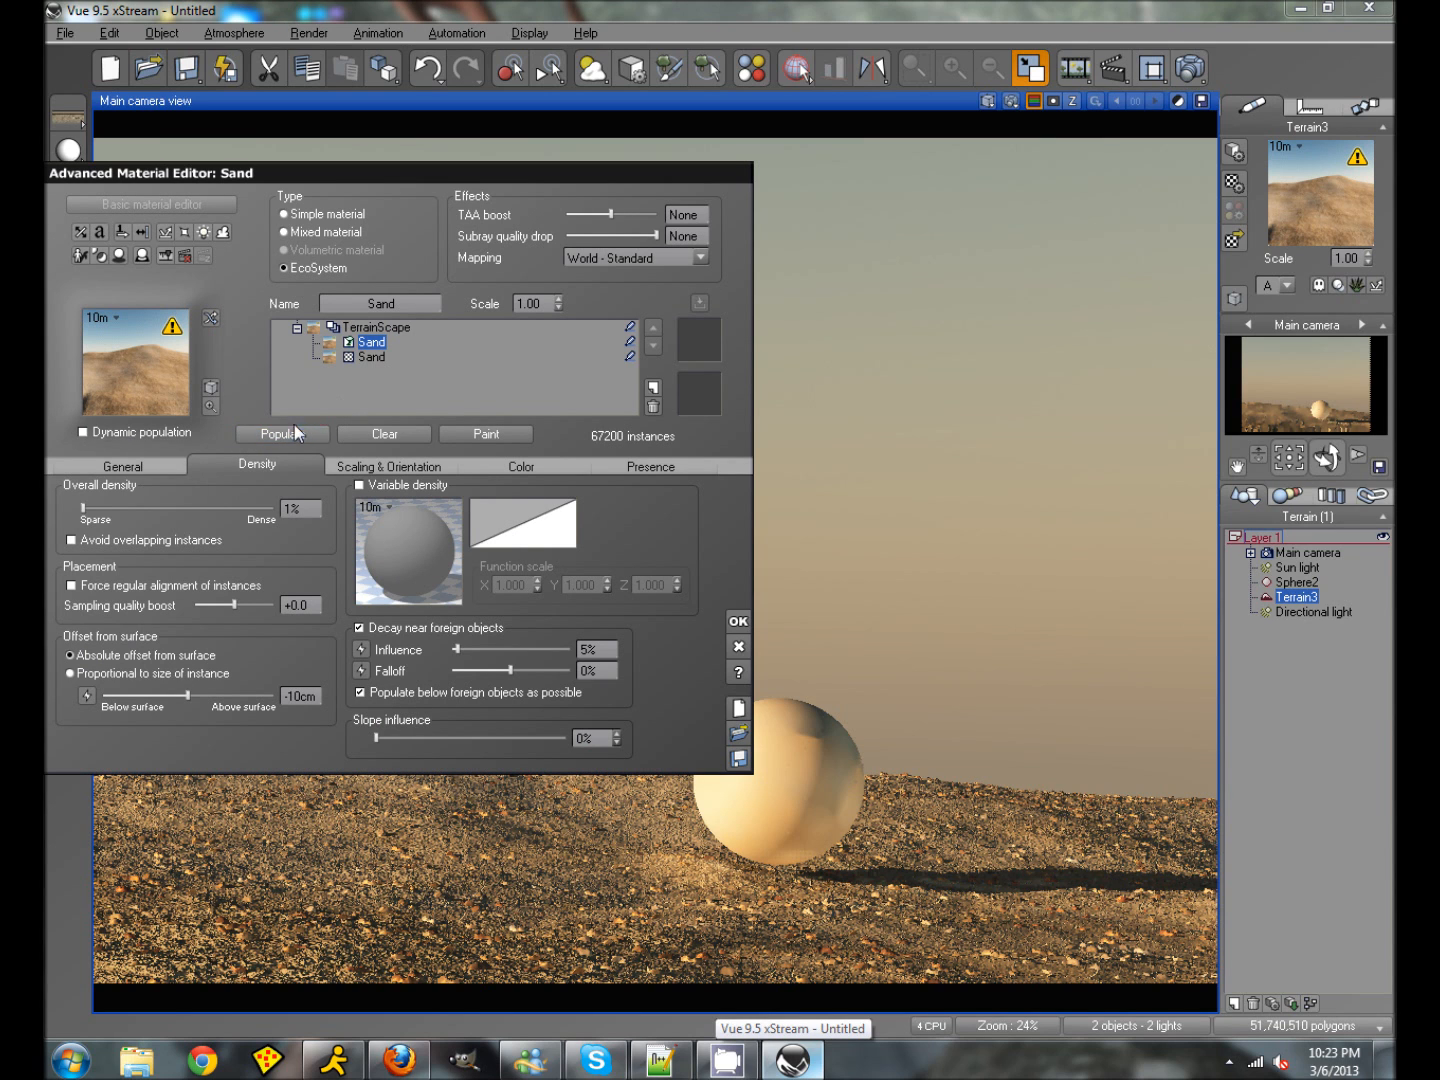
{"action": "left_click", "coordinate": [343, 357]}
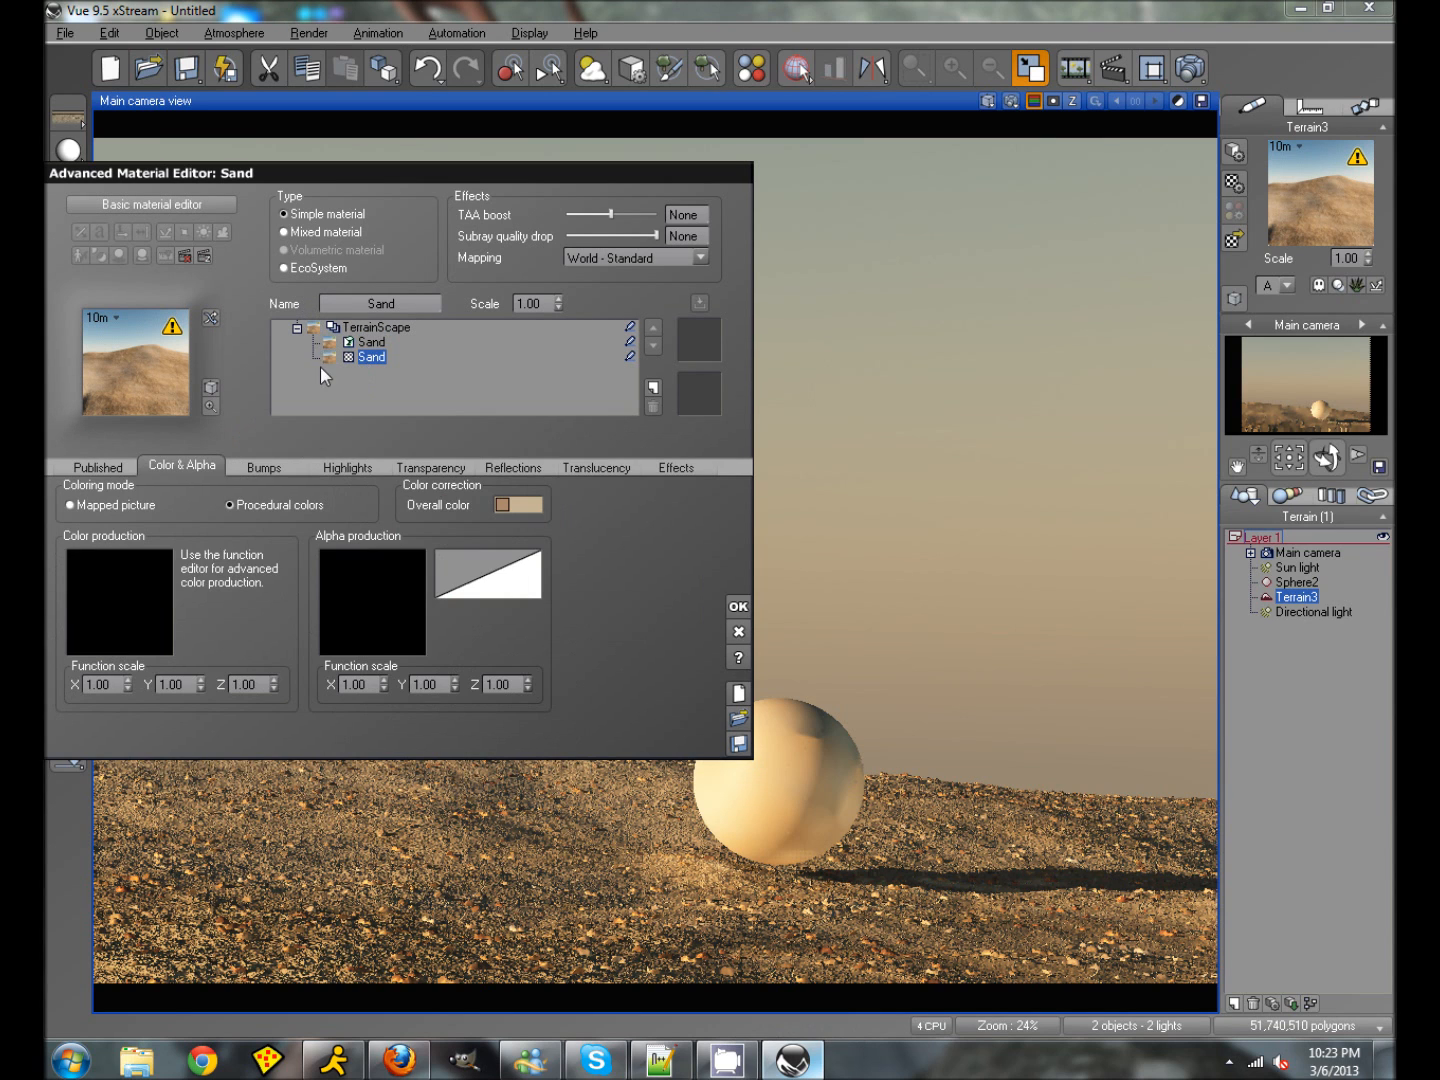
{"action": "left_click", "coordinate": [296, 267]}
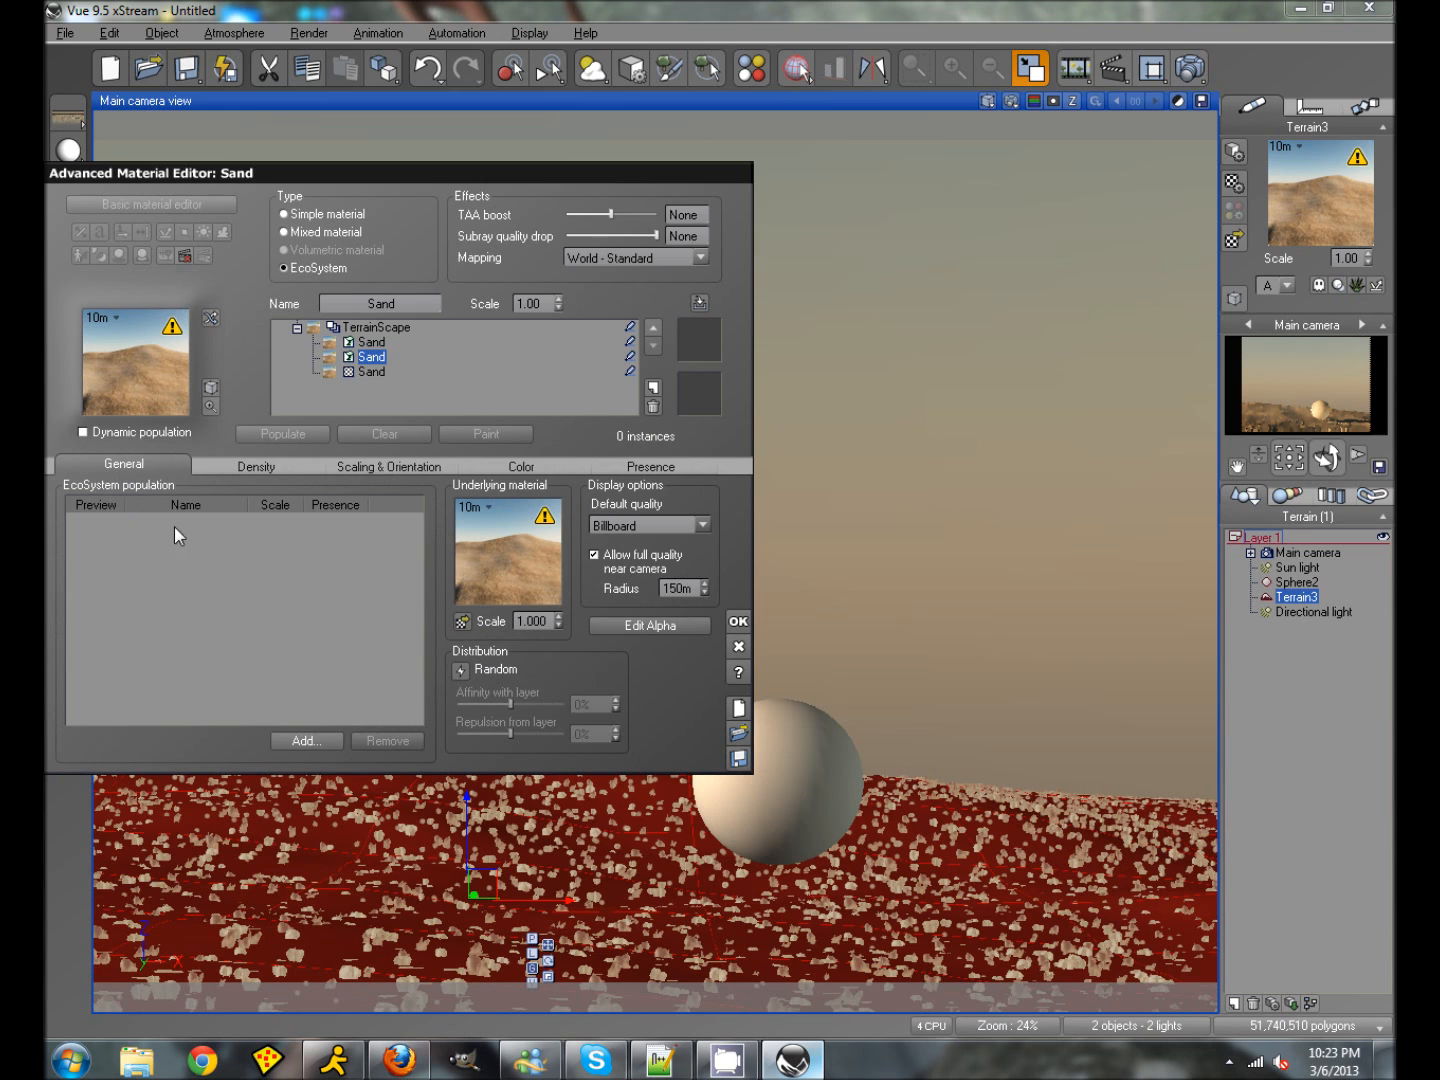
{"action": "left_click", "coordinate": [290, 741]}
{"action": "left_click", "coordinate": [335, 770]}
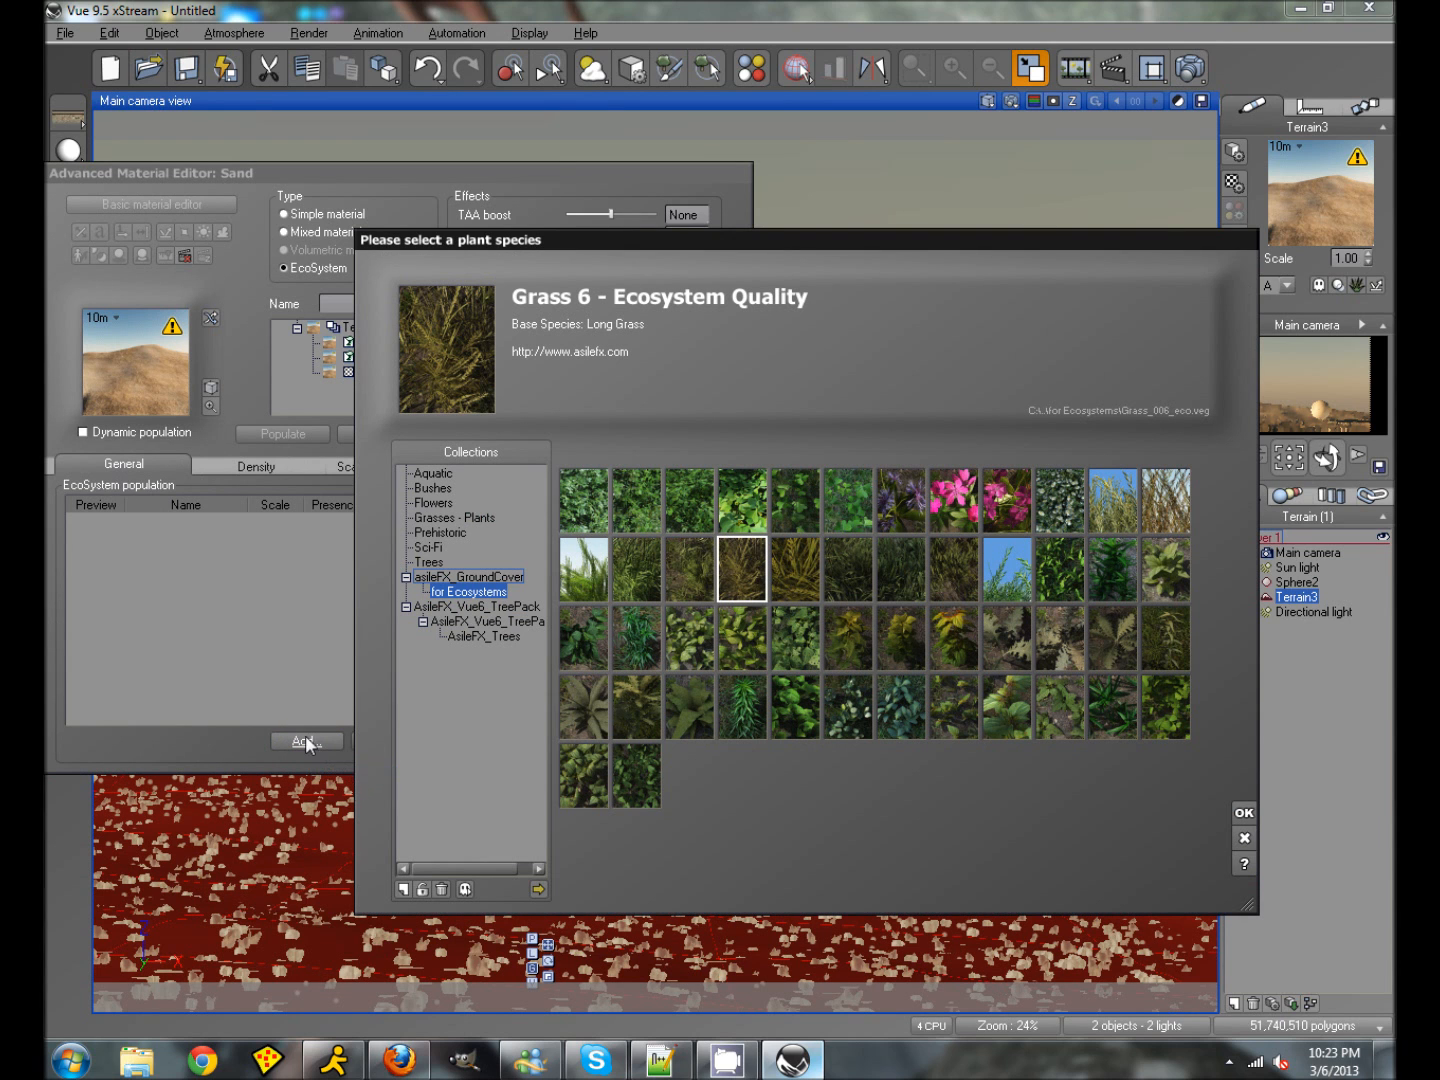
{"action": "left_click", "coordinate": [1245, 812]}
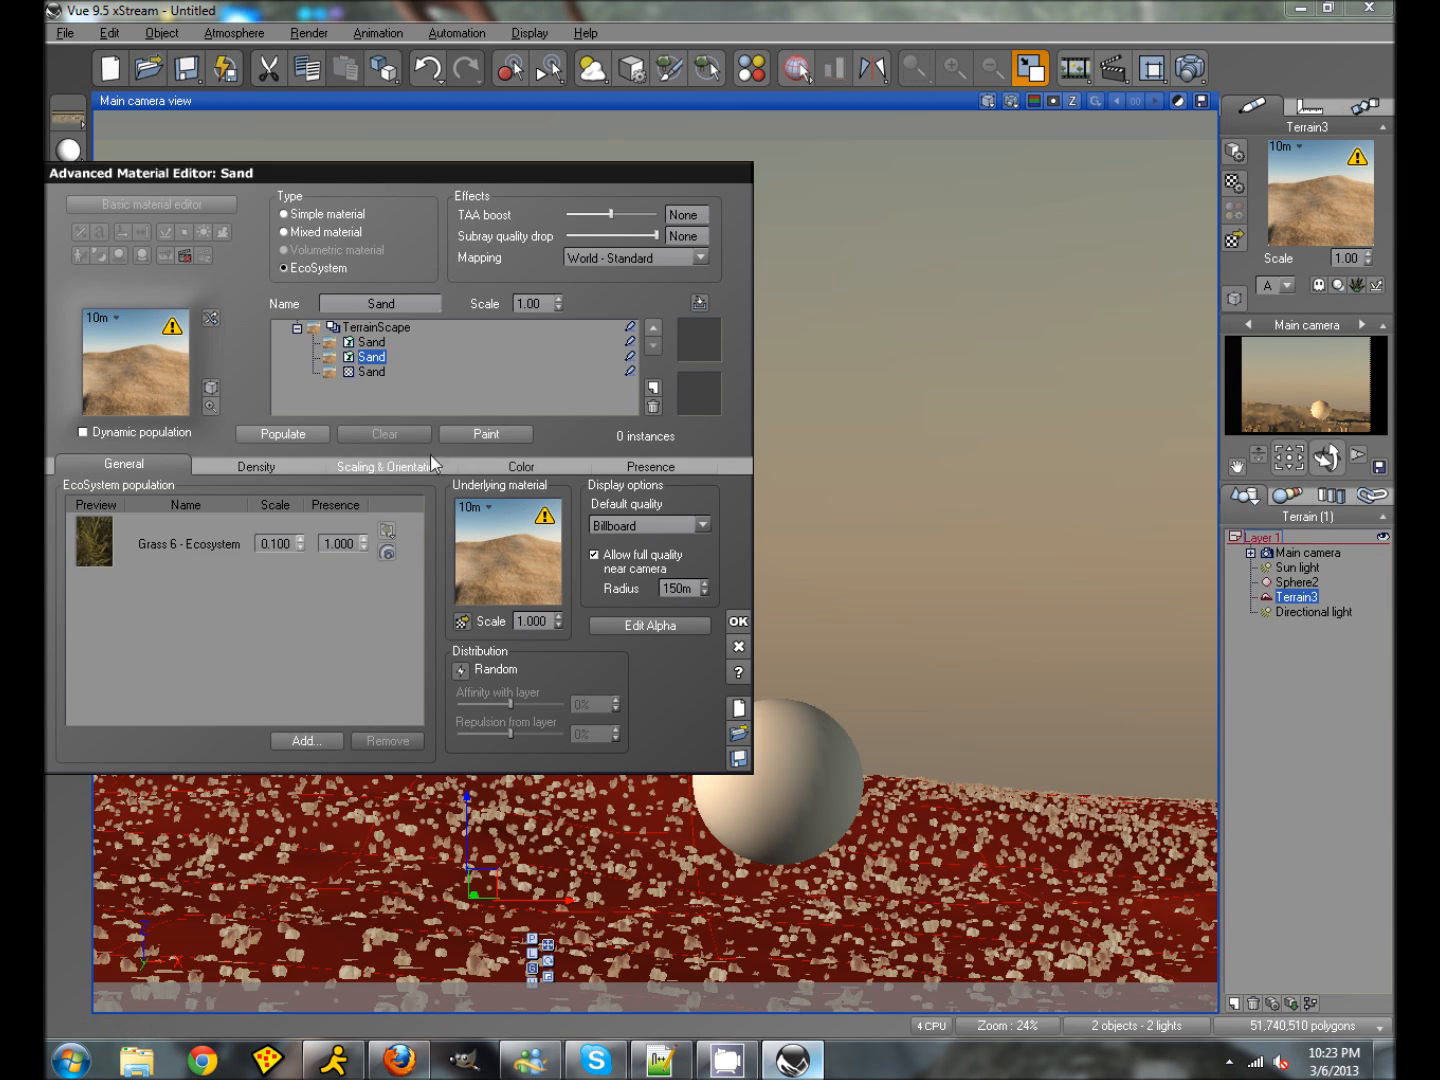
{"action": "left_click", "coordinate": [275, 543]}
{"action": "type", "text": "1"}
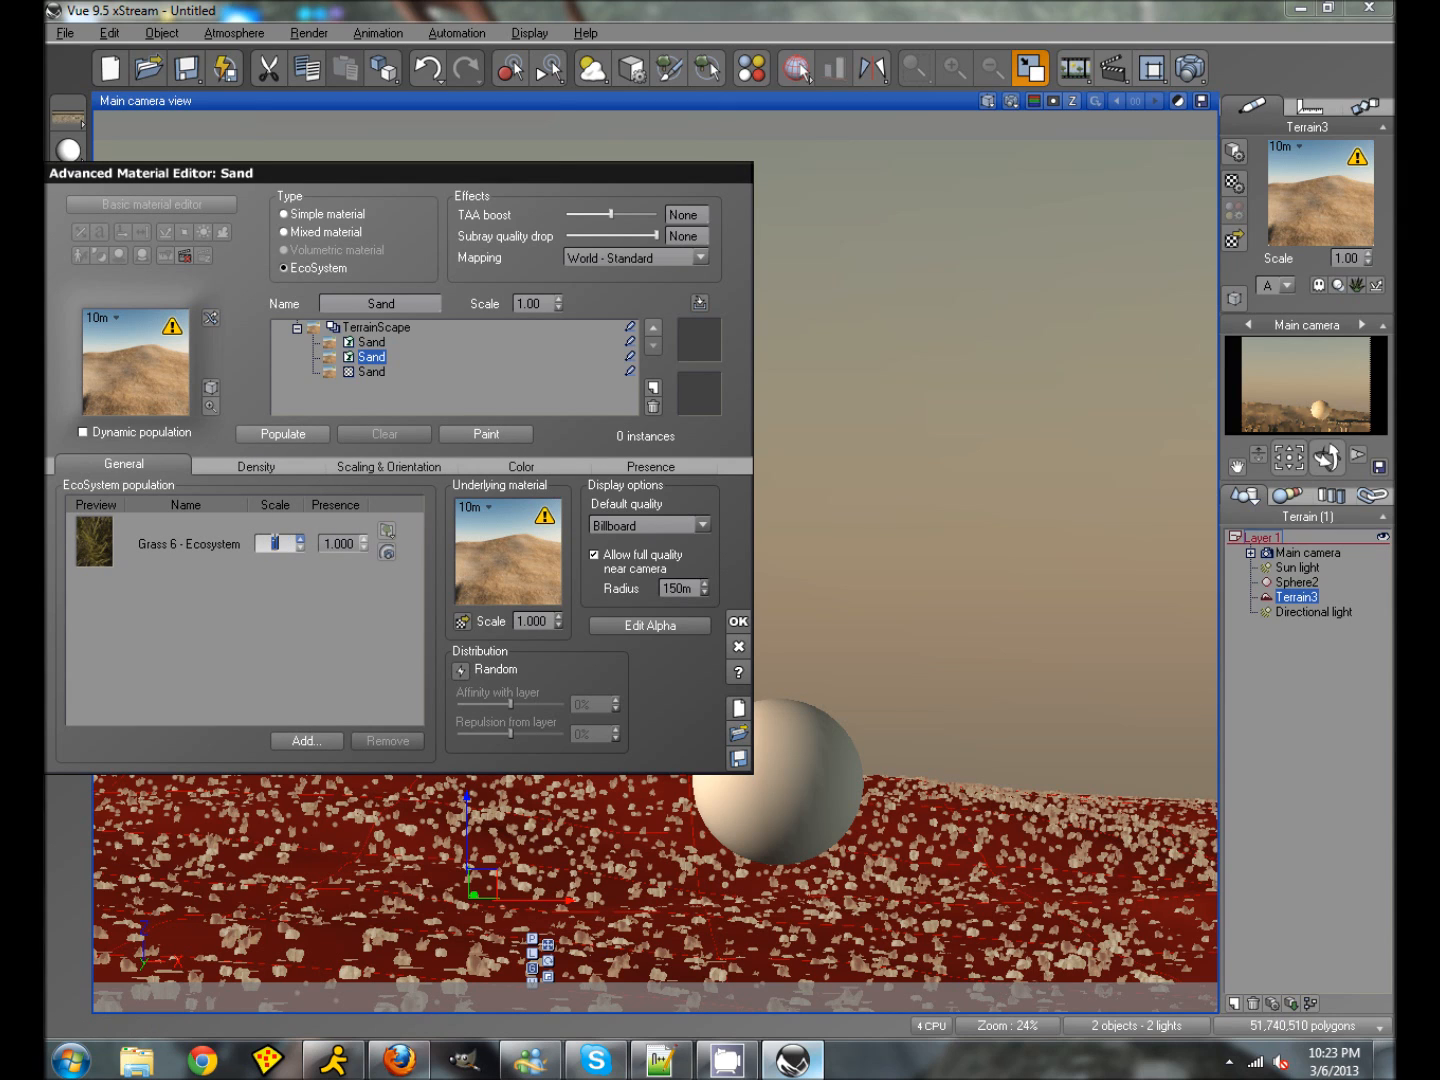
Step: Enable variable density for the grass EcoSystem with the Grainy Fractal function and set its overall density to 75%
{"action": "left_click", "coordinate": [238, 463]}
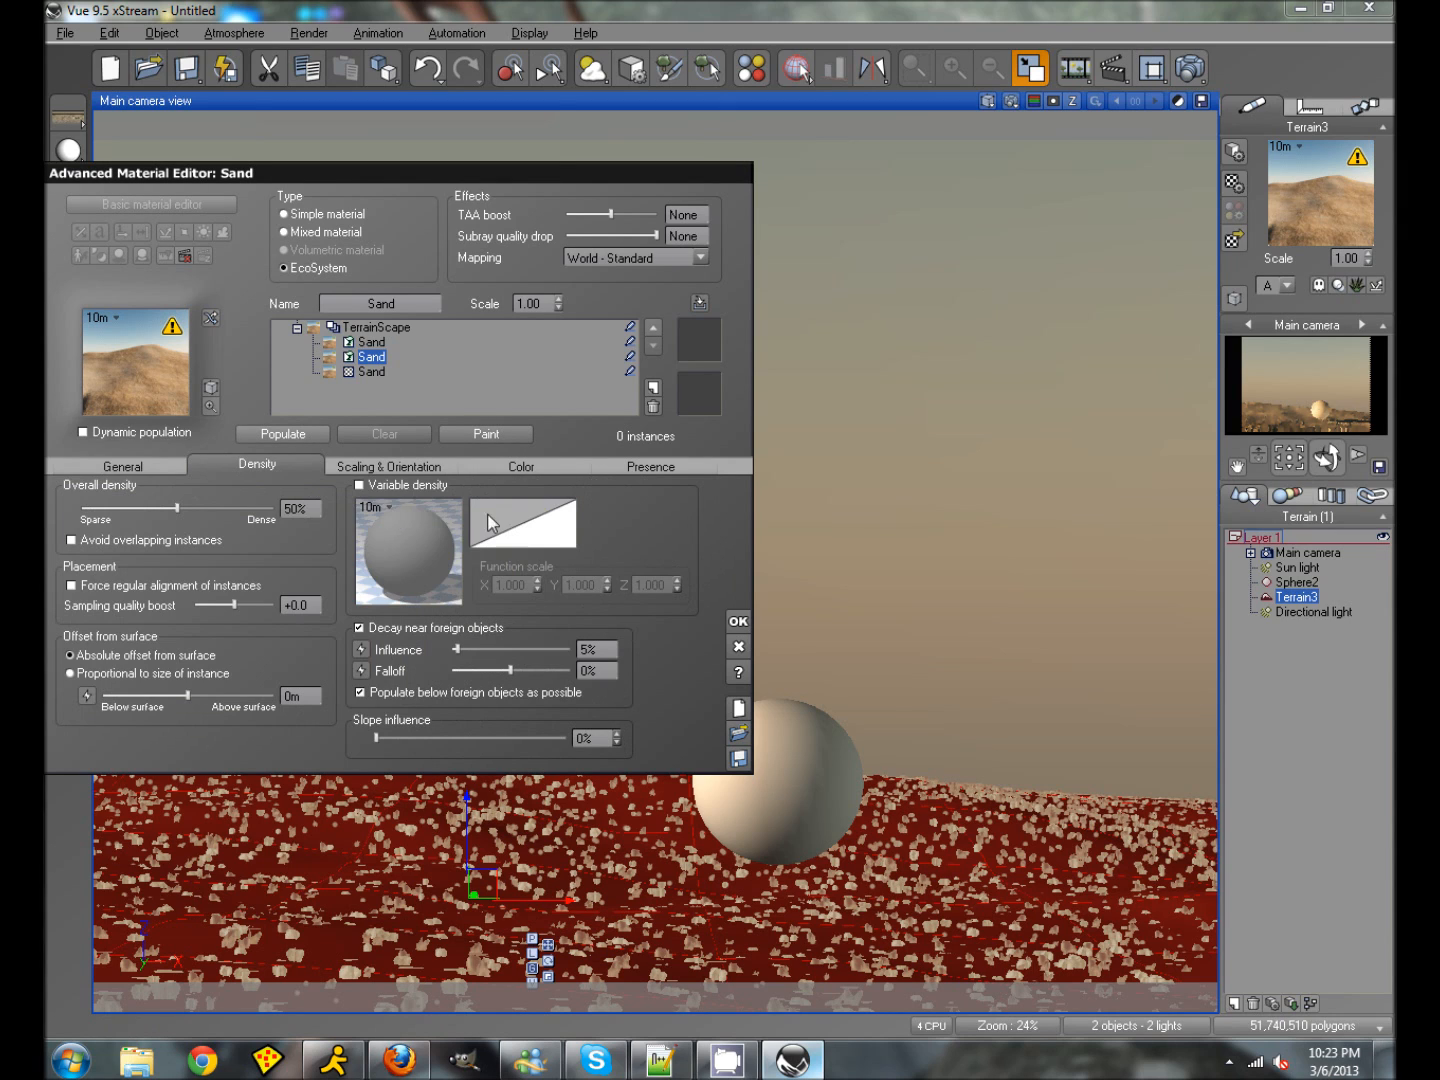
{"action": "left_click", "coordinate": [369, 486]}
{"action": "left_click", "coordinate": [383, 535]}
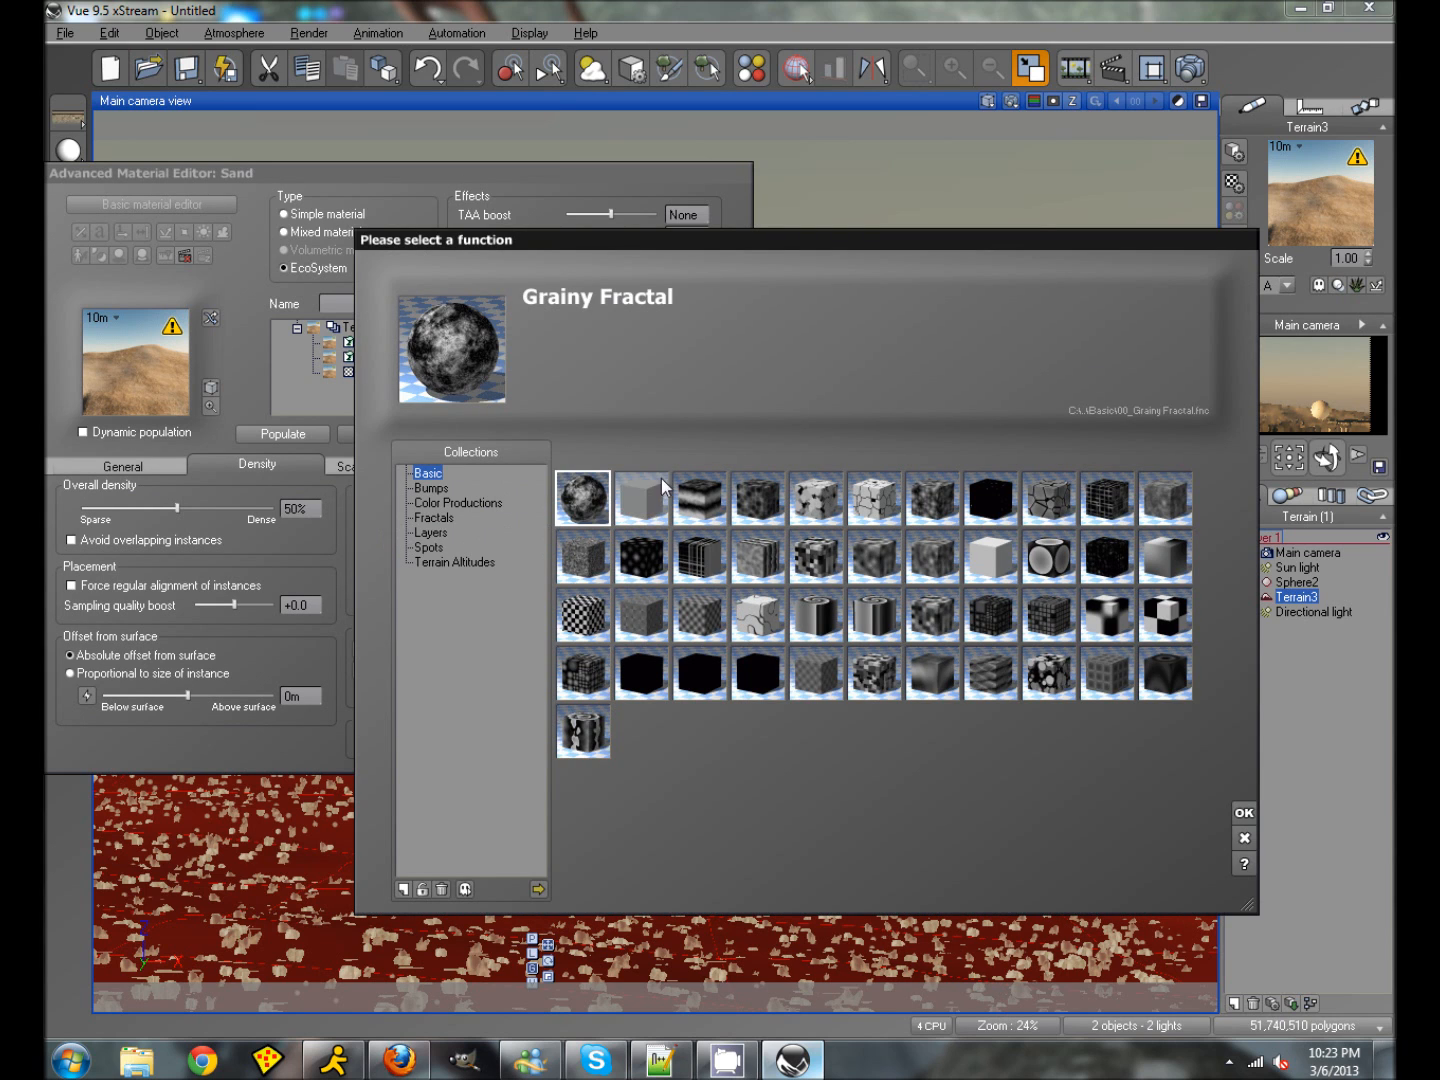
{"action": "double_click", "coordinate": [583, 498]}
{"action": "left_click_drag", "start_coordinate": [167, 502], "coordinate": [220, 511]}
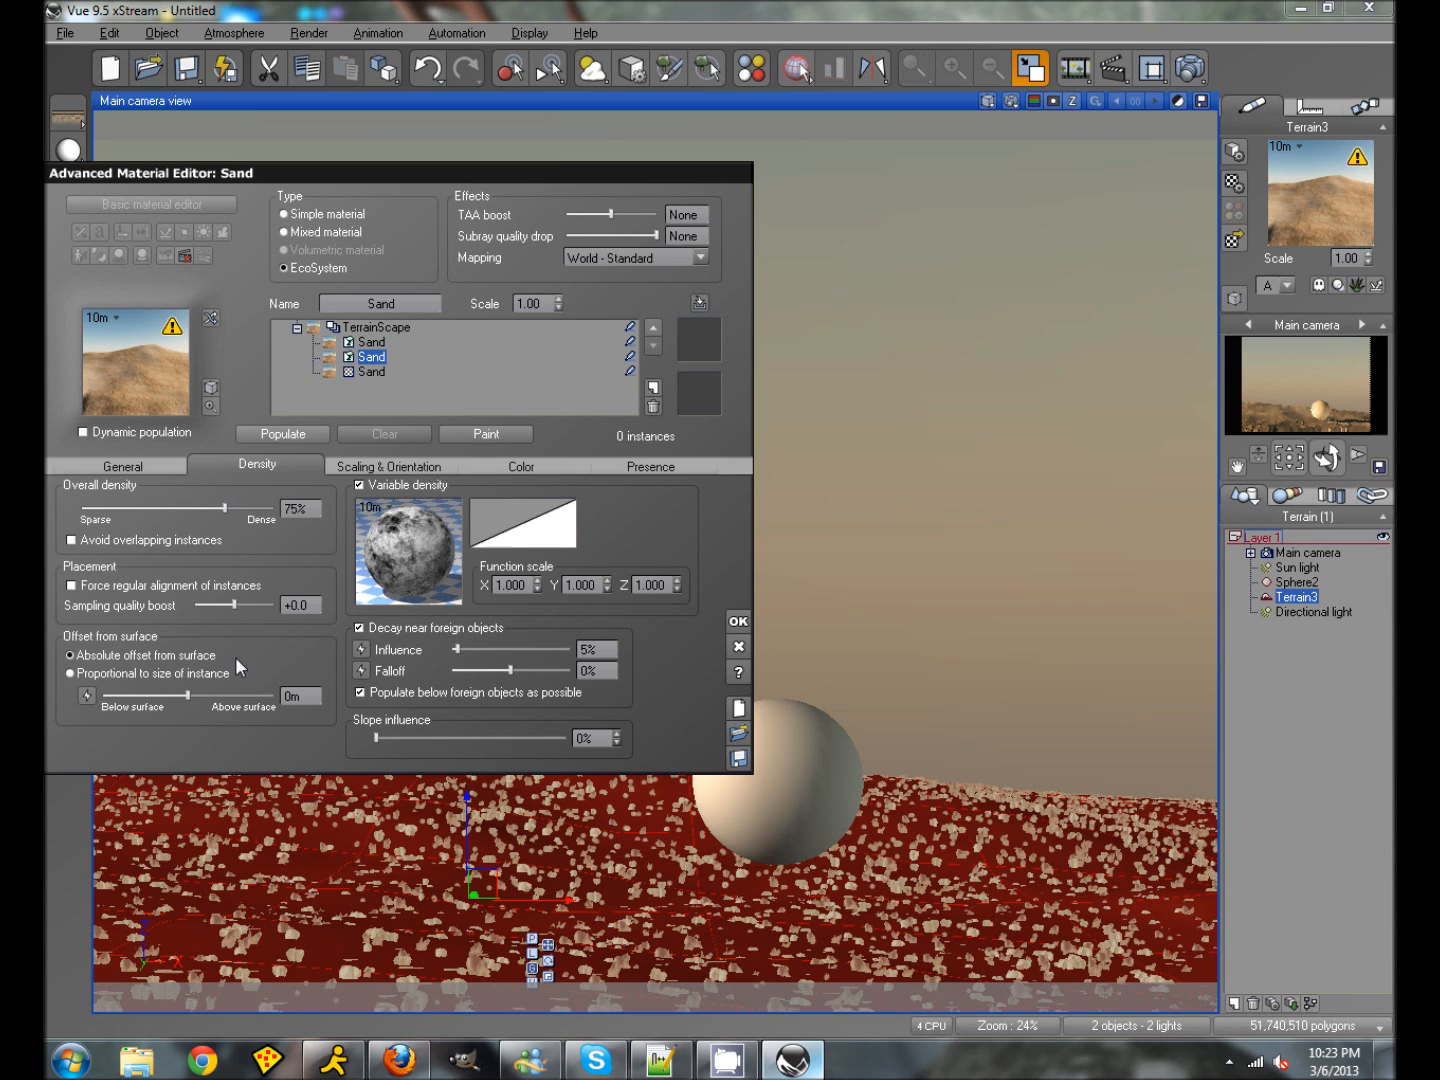
Step: Set the grass EcoSystem's direction from surface to 100% perpendicular and its maximum size variation X to 1.400
{"action": "left_click", "coordinate": [389, 467]}
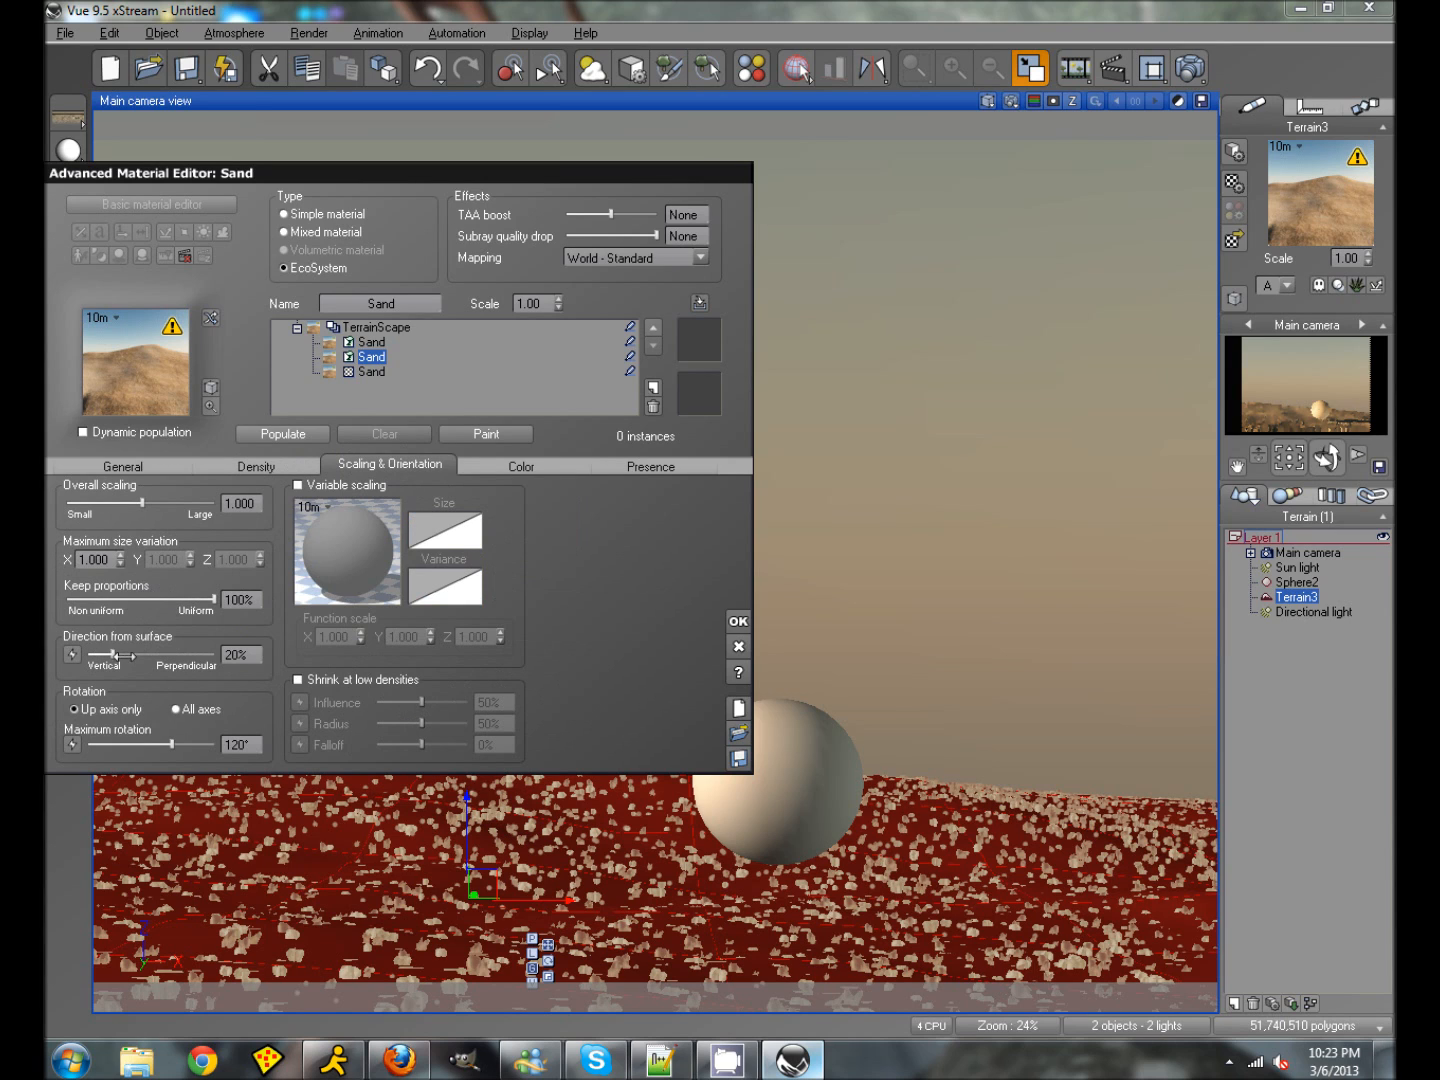
{"action": "left_click_drag", "start_coordinate": [112, 654], "coordinate": [212, 655]}
{"action": "left_click", "coordinate": [120, 557]}
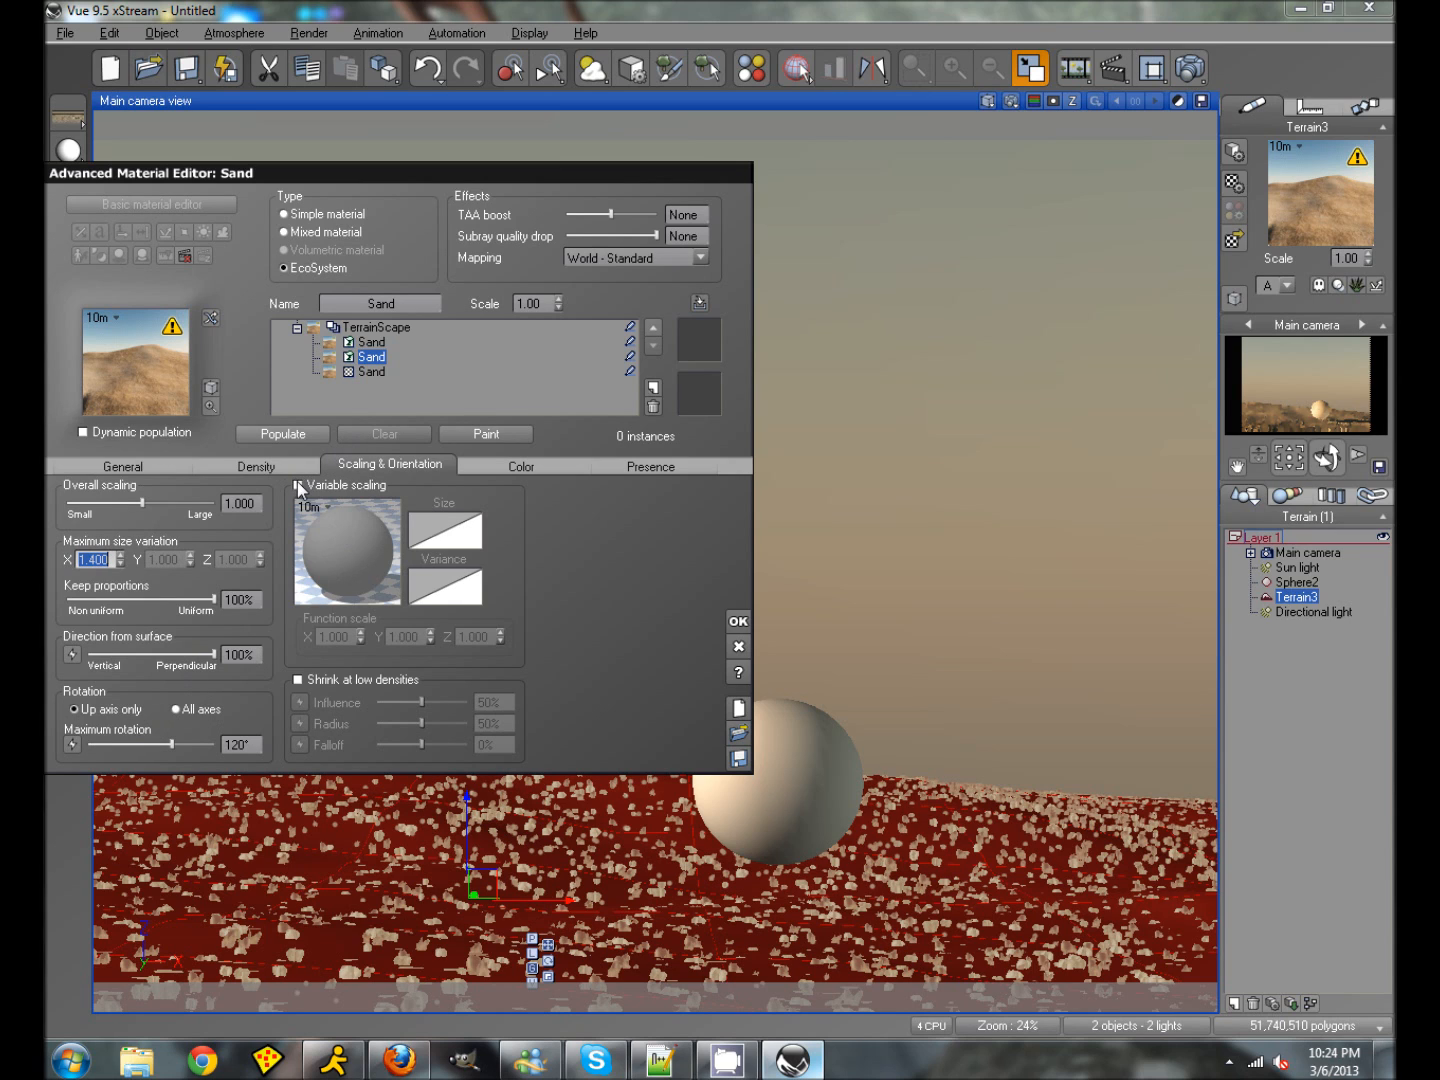
Step: Set the grass EcoSystem's overall color to an olive tone with red 109, green 112 and blue 74
{"action": "left_click", "coordinate": [517, 463]}
{"action": "left_click", "coordinate": [334, 495]}
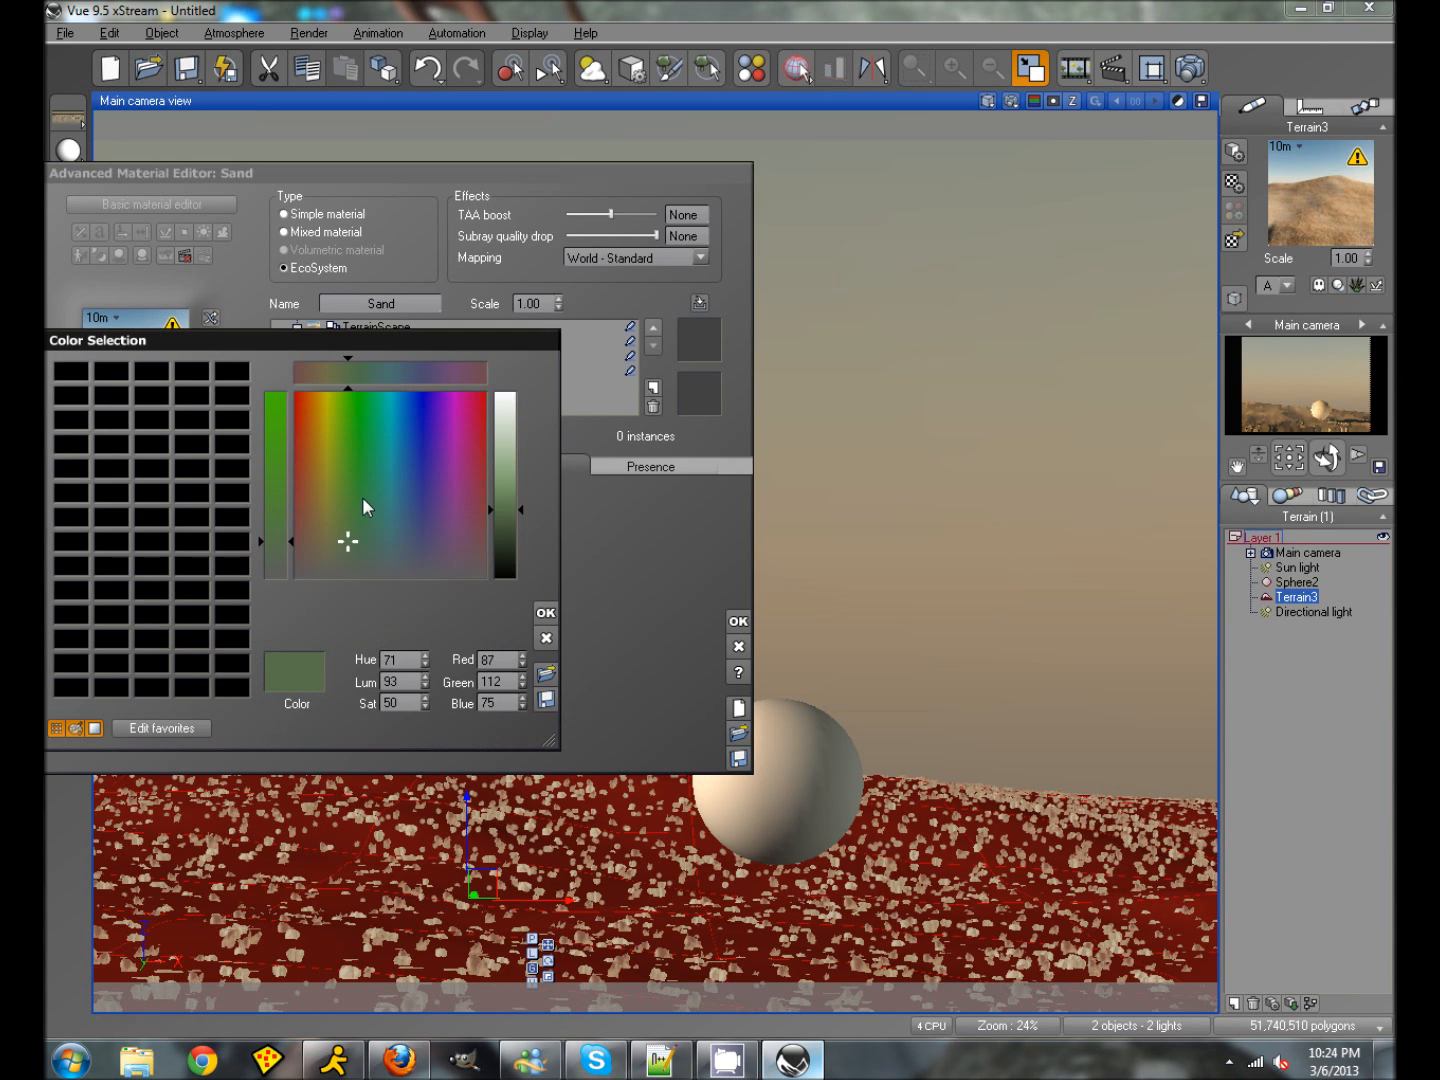
{"action": "left_click_drag", "start_coordinate": [343, 538], "coordinate": [328, 539]}
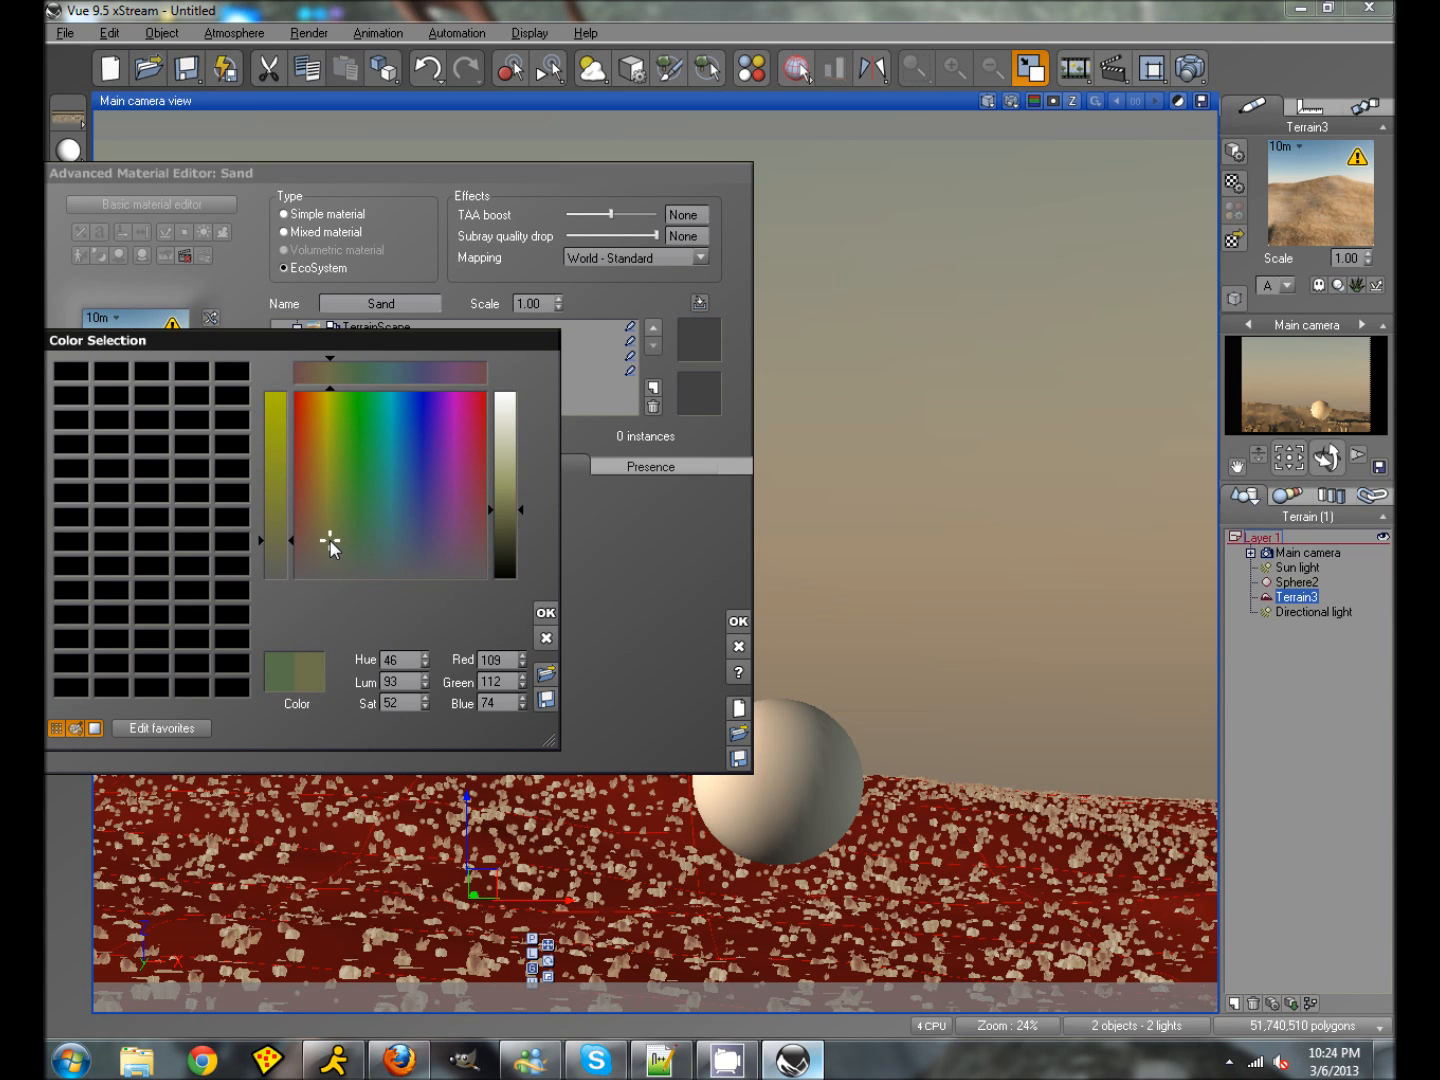
{"action": "left_click", "coordinate": [543, 616]}
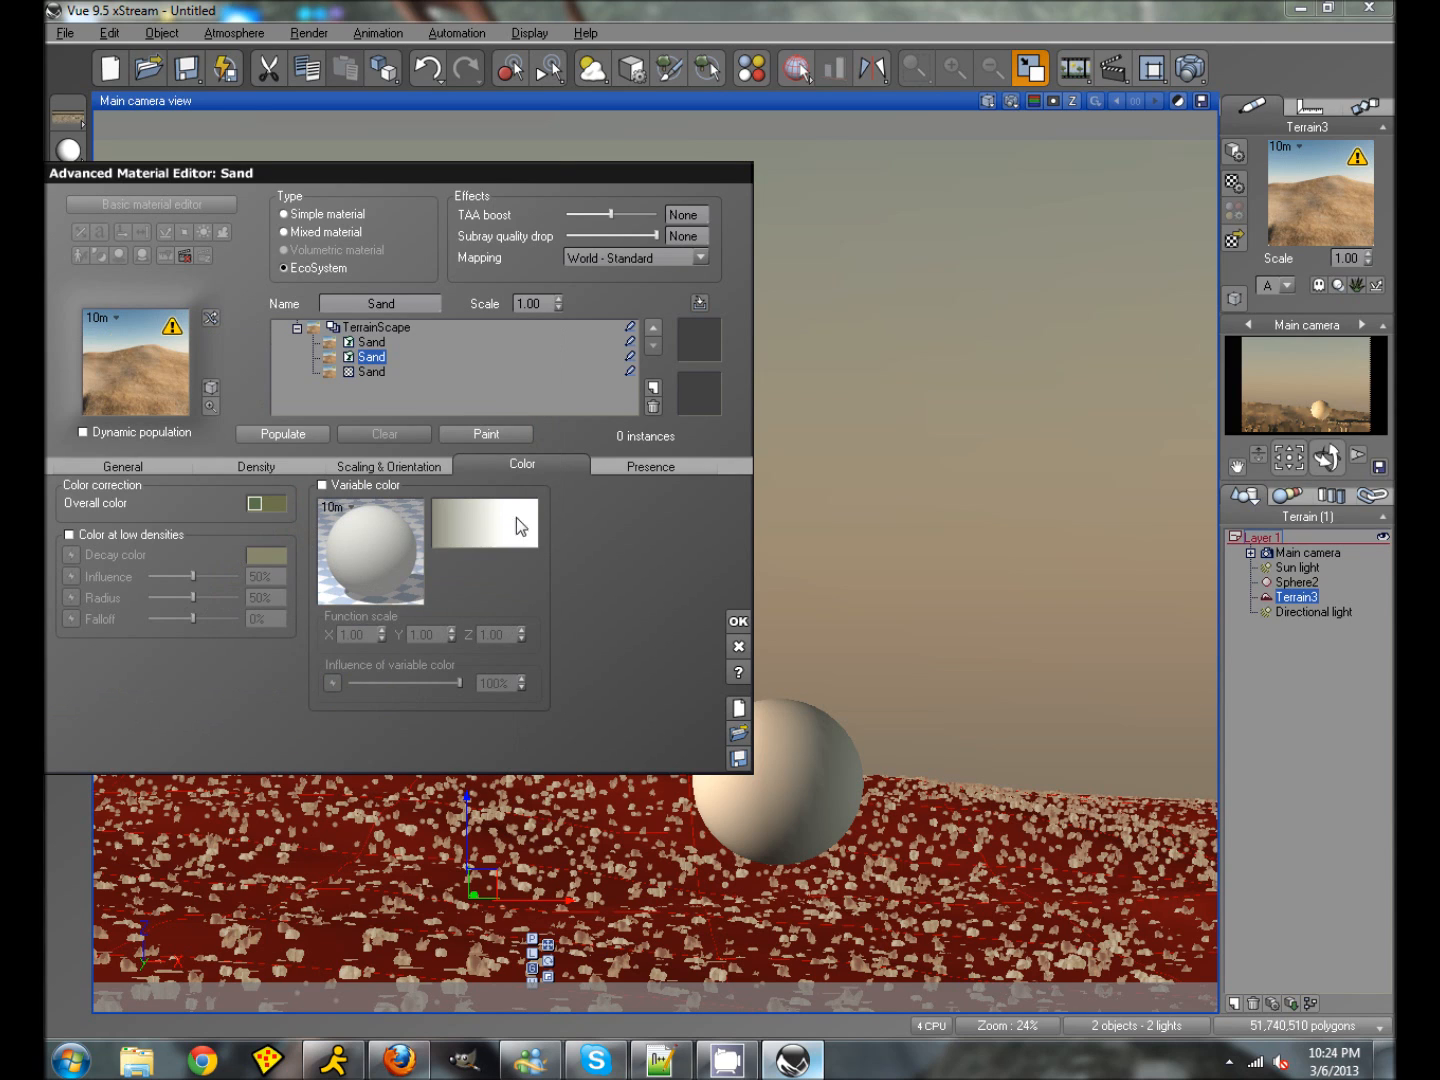
Step: Populate the terrain with the grass EcoSystem, accept the material, and render the main camera view
{"action": "left_click", "coordinate": [282, 435]}
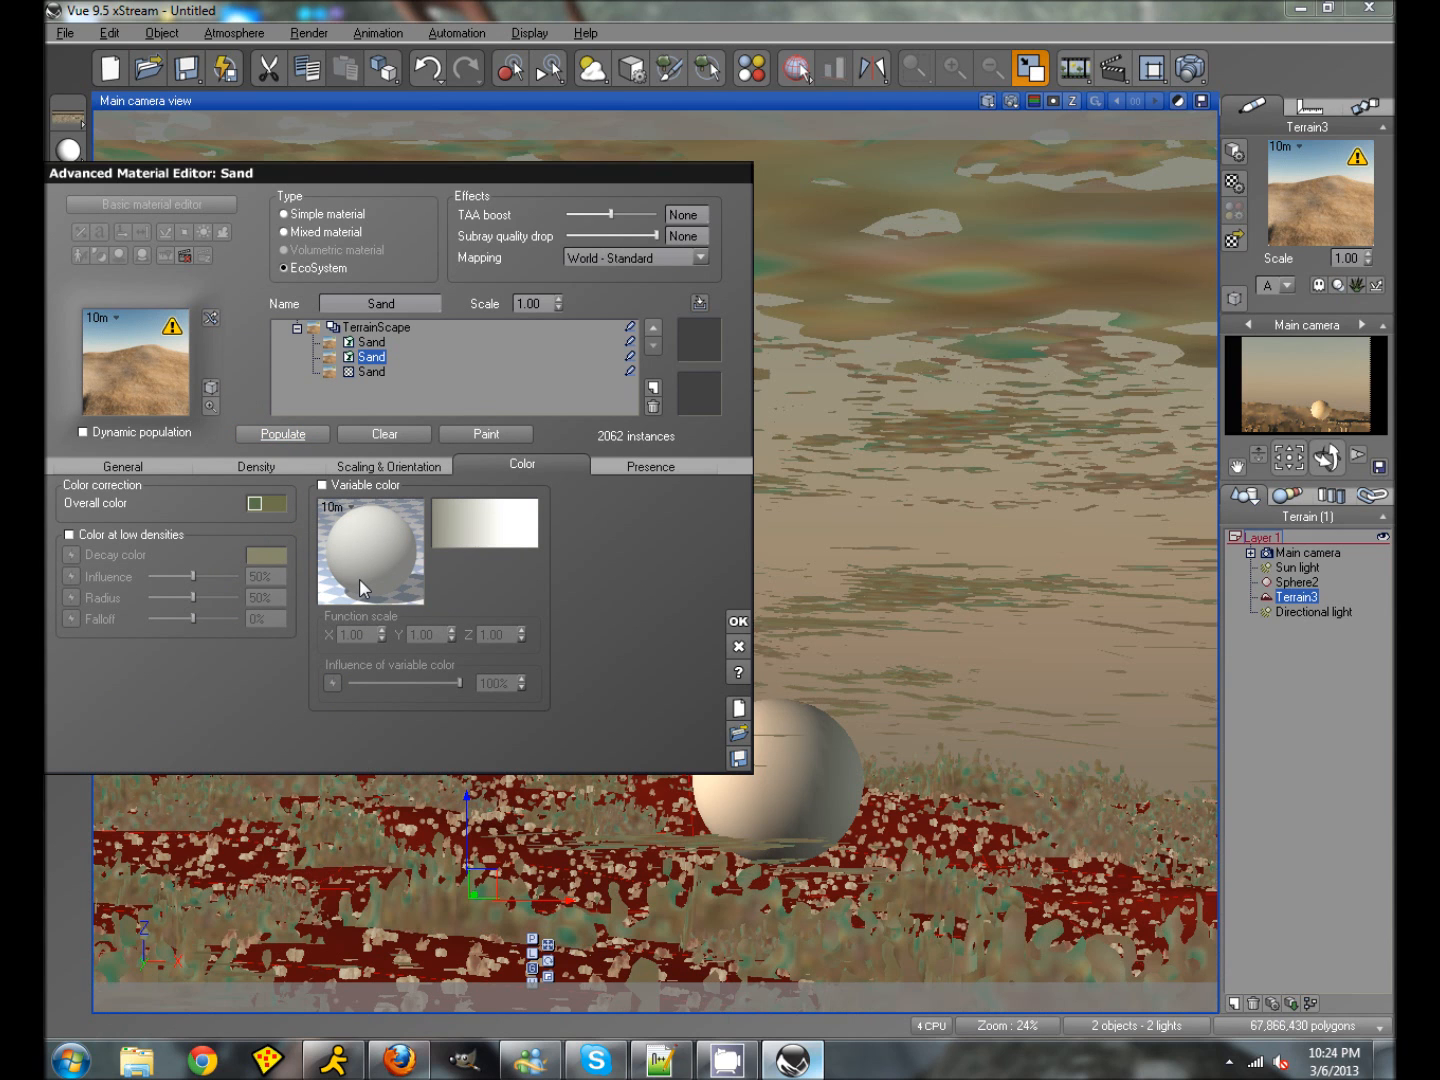
{"action": "left_click", "coordinate": [738, 622]}
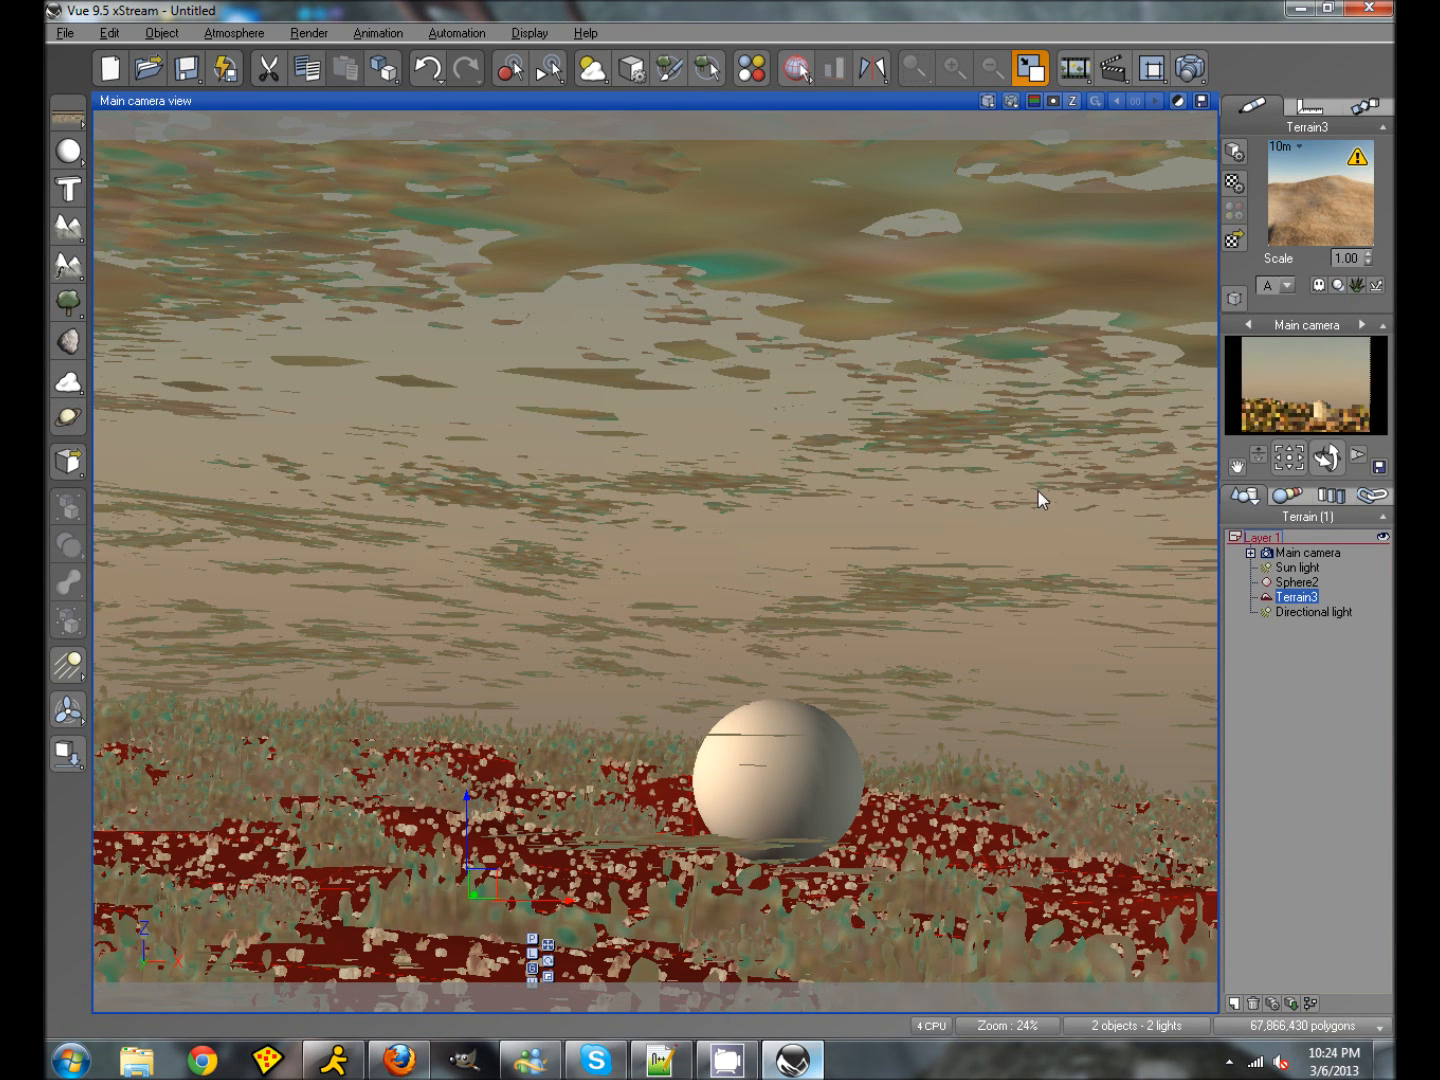
{"action": "left_click", "coordinate": [1194, 70]}
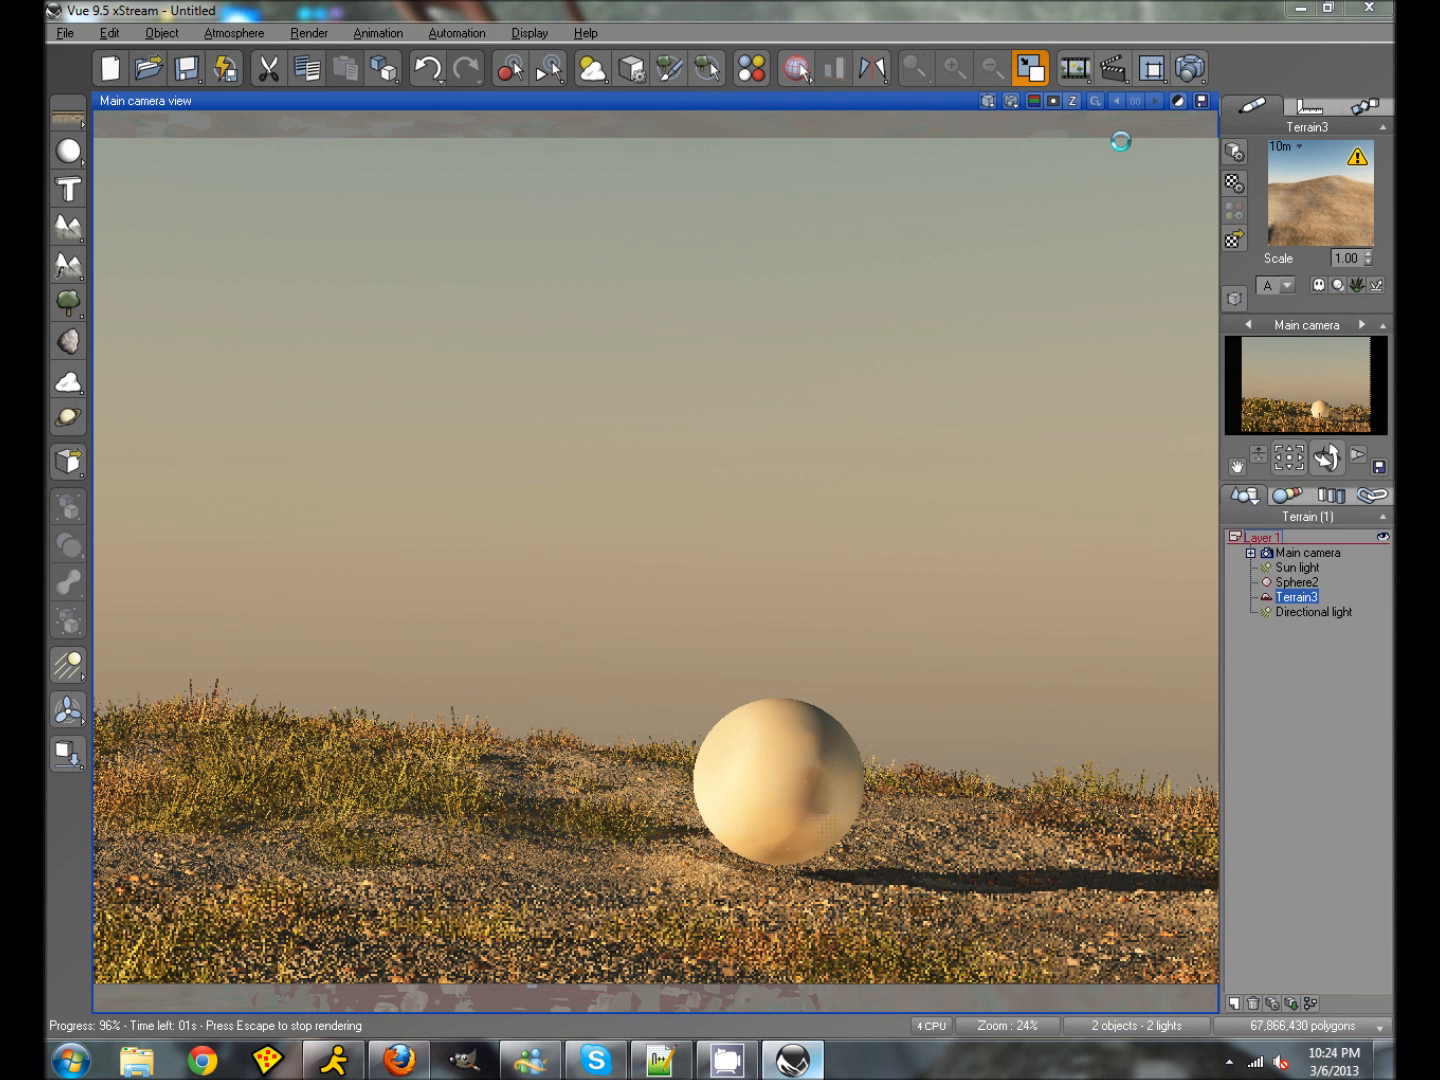
{"action": "key", "text": "Escape"}
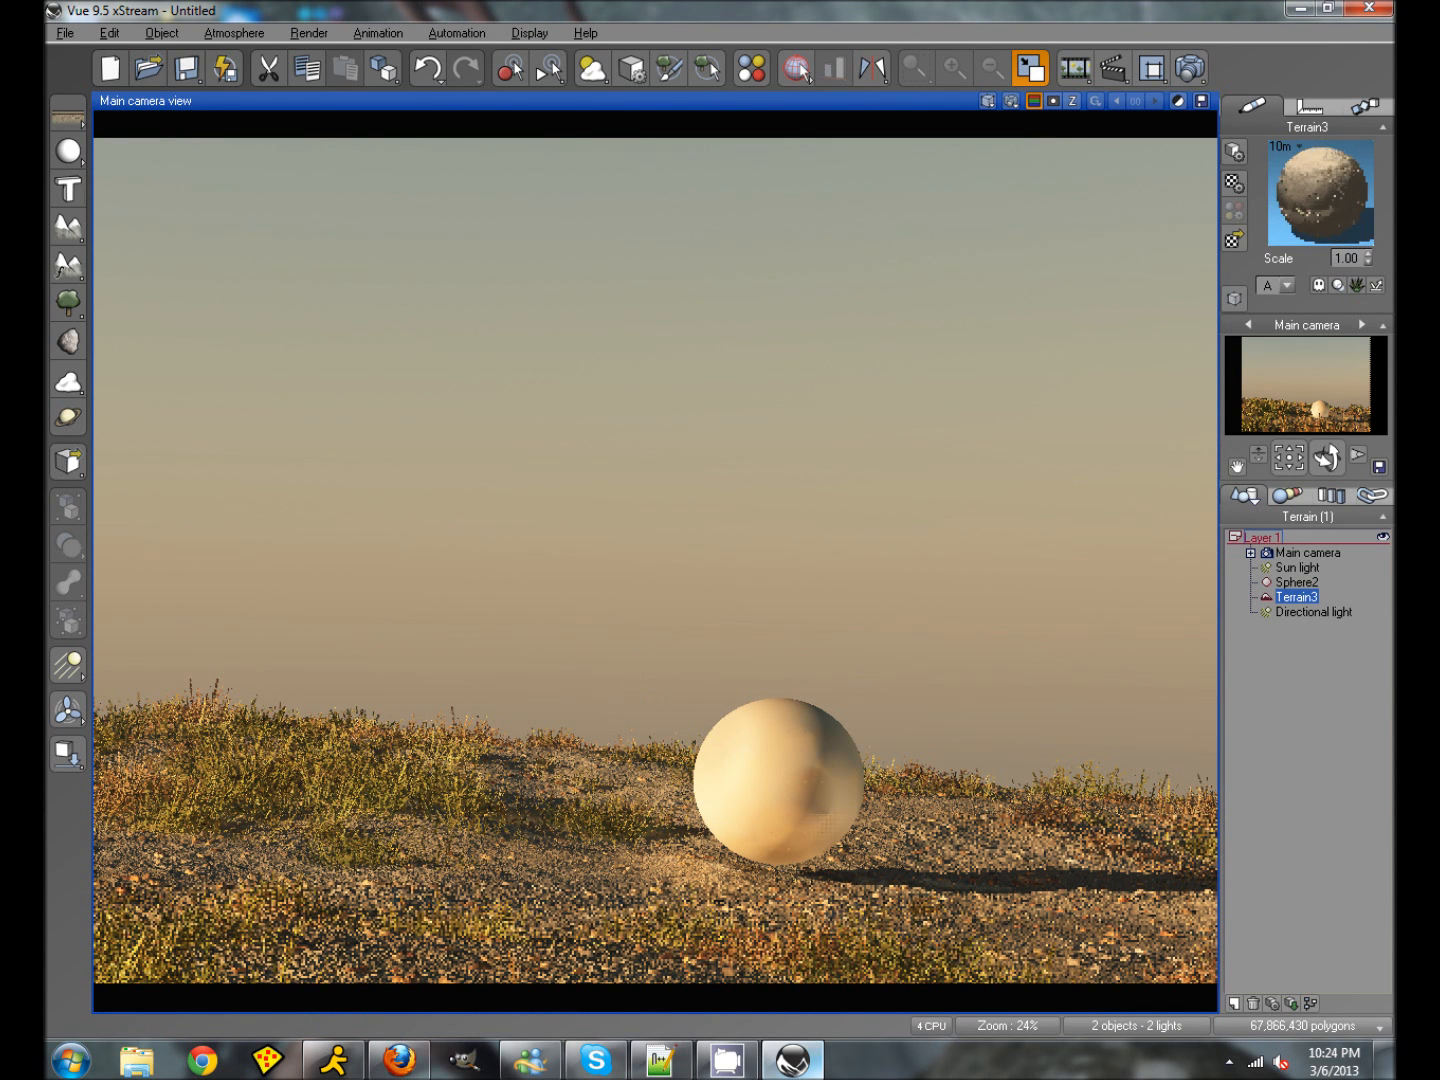
Step: Reopen Terrain3's material and set the grass layer's overall color to a brownish red 96, green 92, blue 65
{"action": "double_click", "coordinate": [1336, 221]}
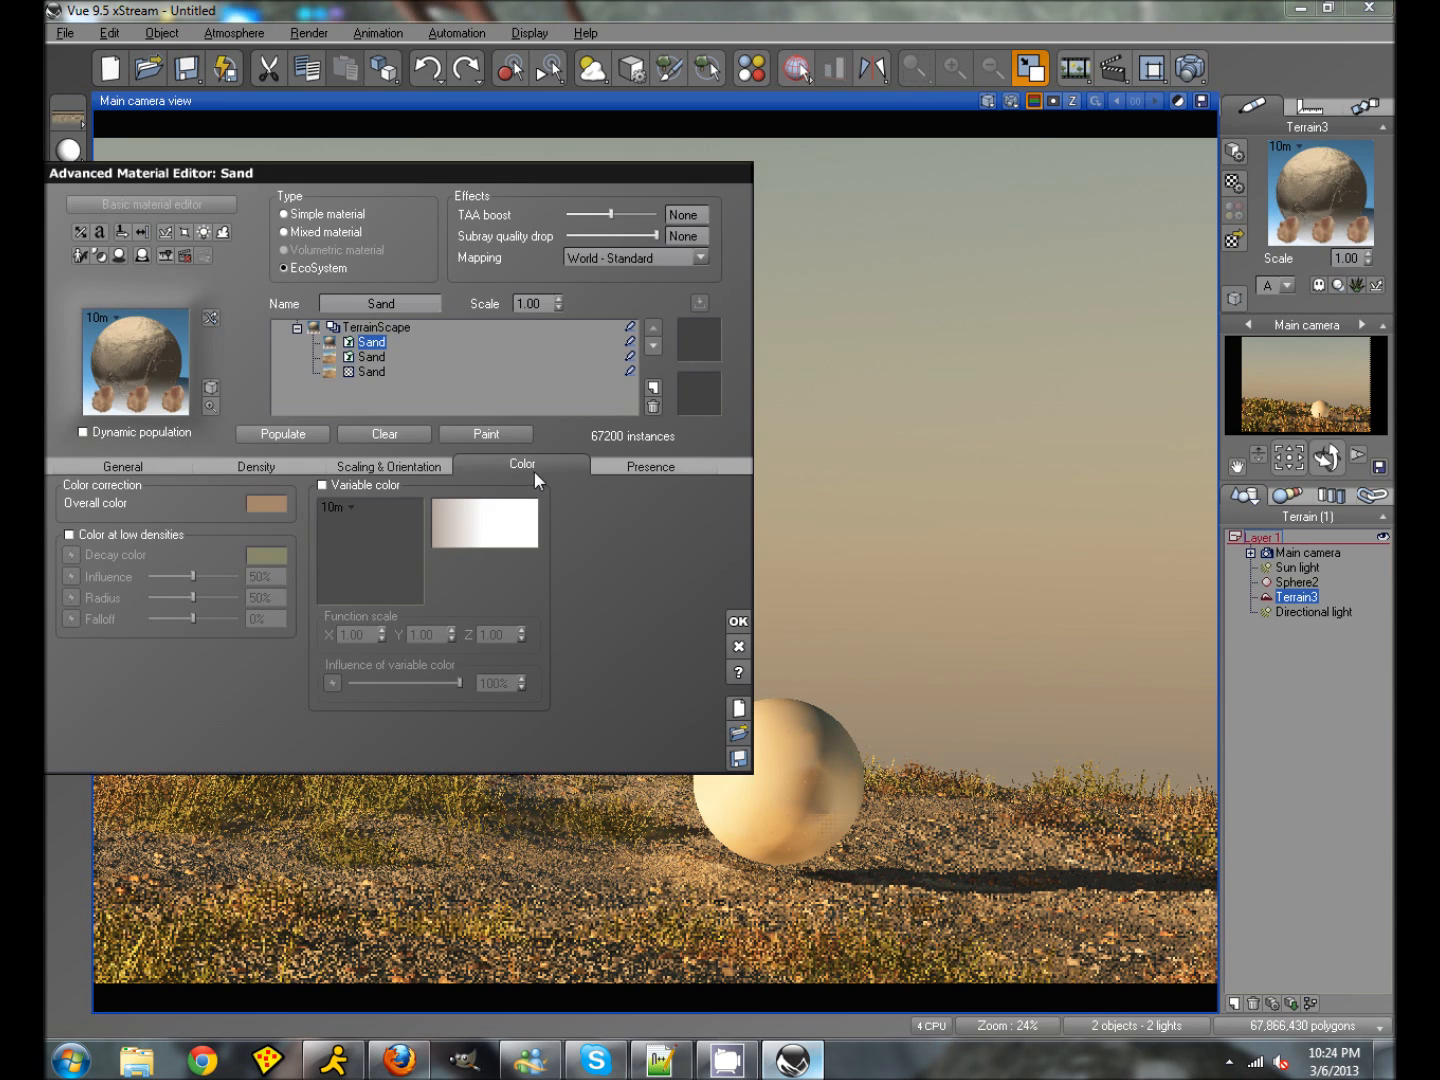
{"action": "left_click", "coordinate": [260, 509]}
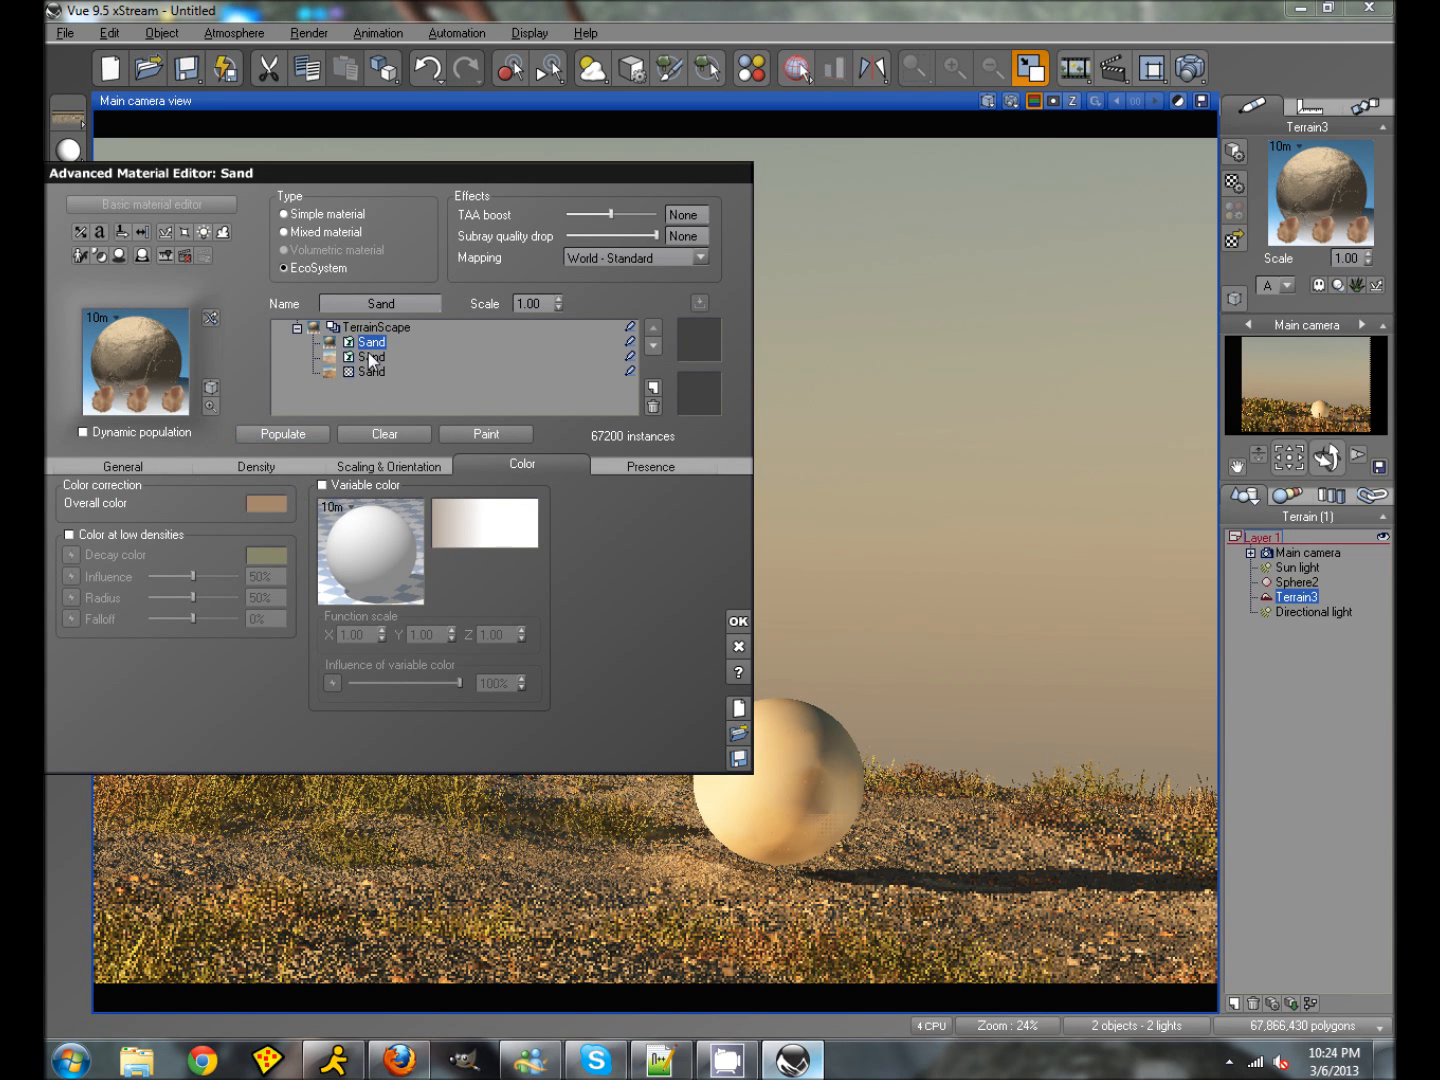
{"action": "left_click_drag", "start_coordinate": [519, 532], "coordinate": [506, 527]}
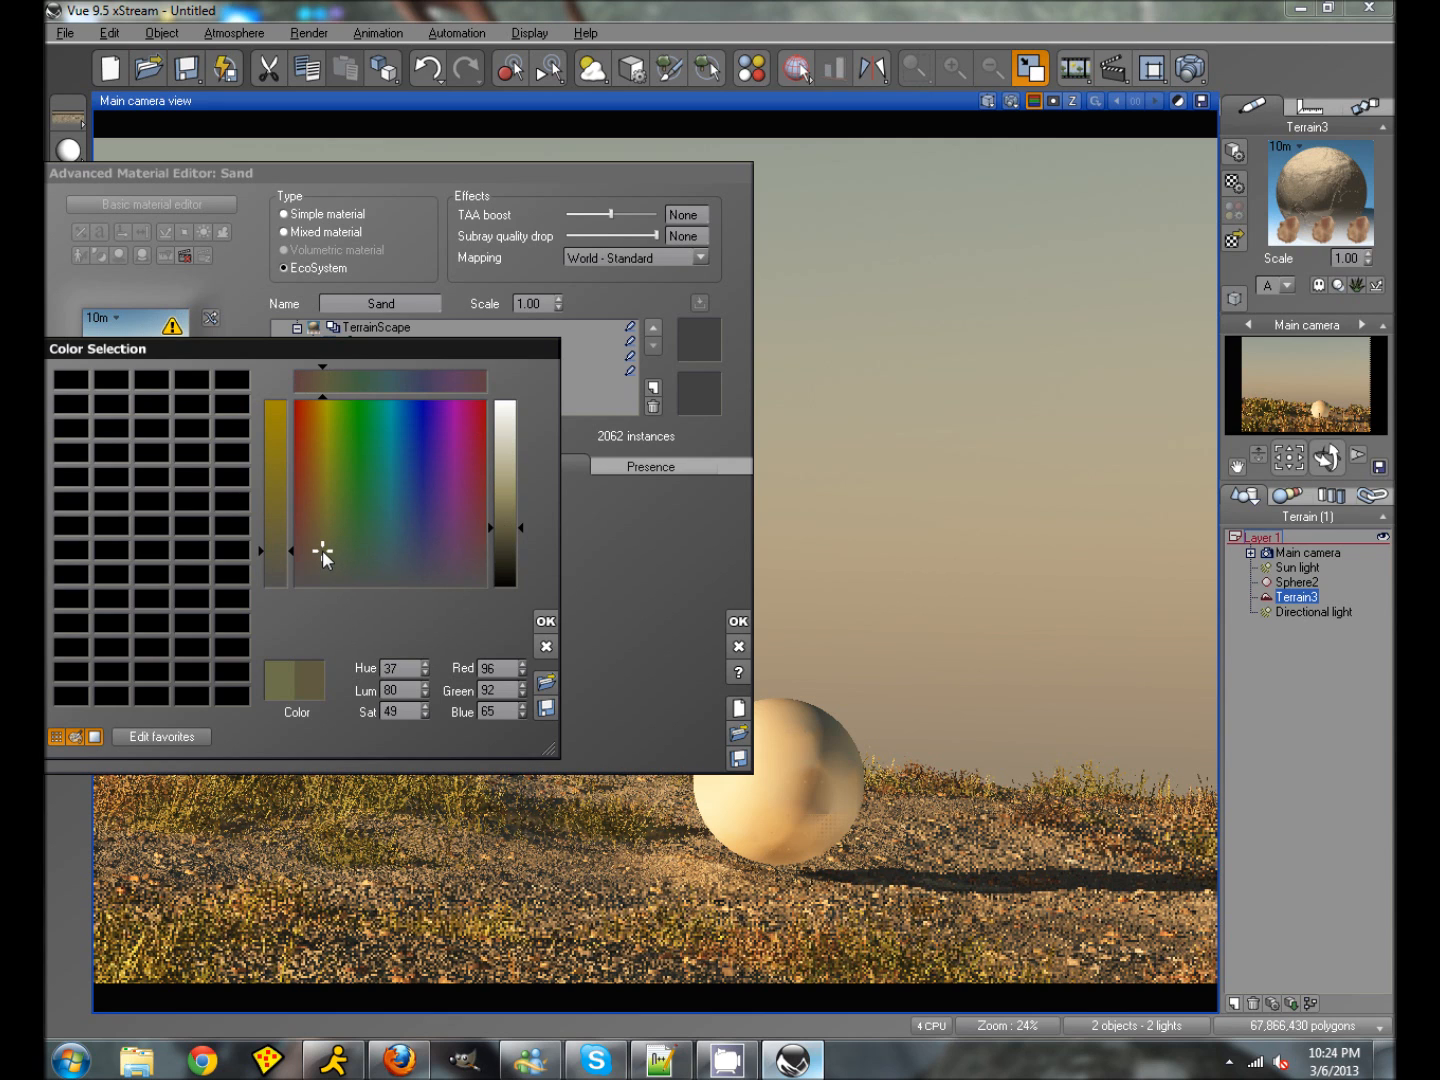
{"action": "left_click", "coordinate": [544, 622]}
Step: Repopulate the recolored grass EcoSystem, accept the material, and render the main camera view again
{"action": "left_click", "coordinate": [274, 441]}
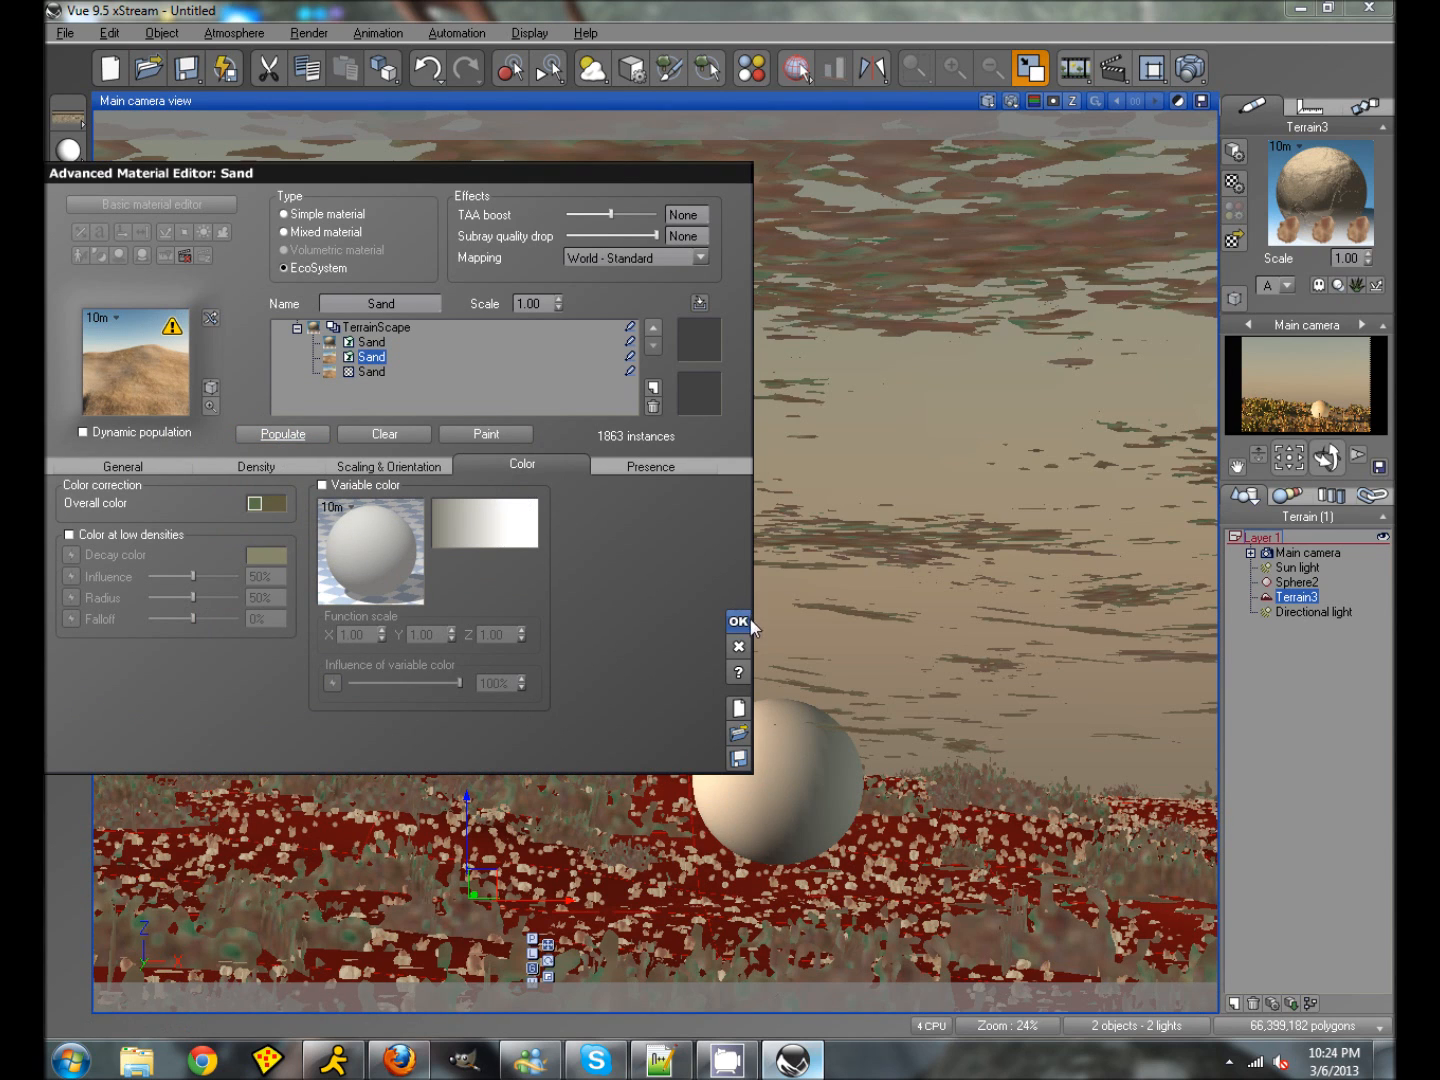
{"action": "left_click", "coordinate": [738, 621]}
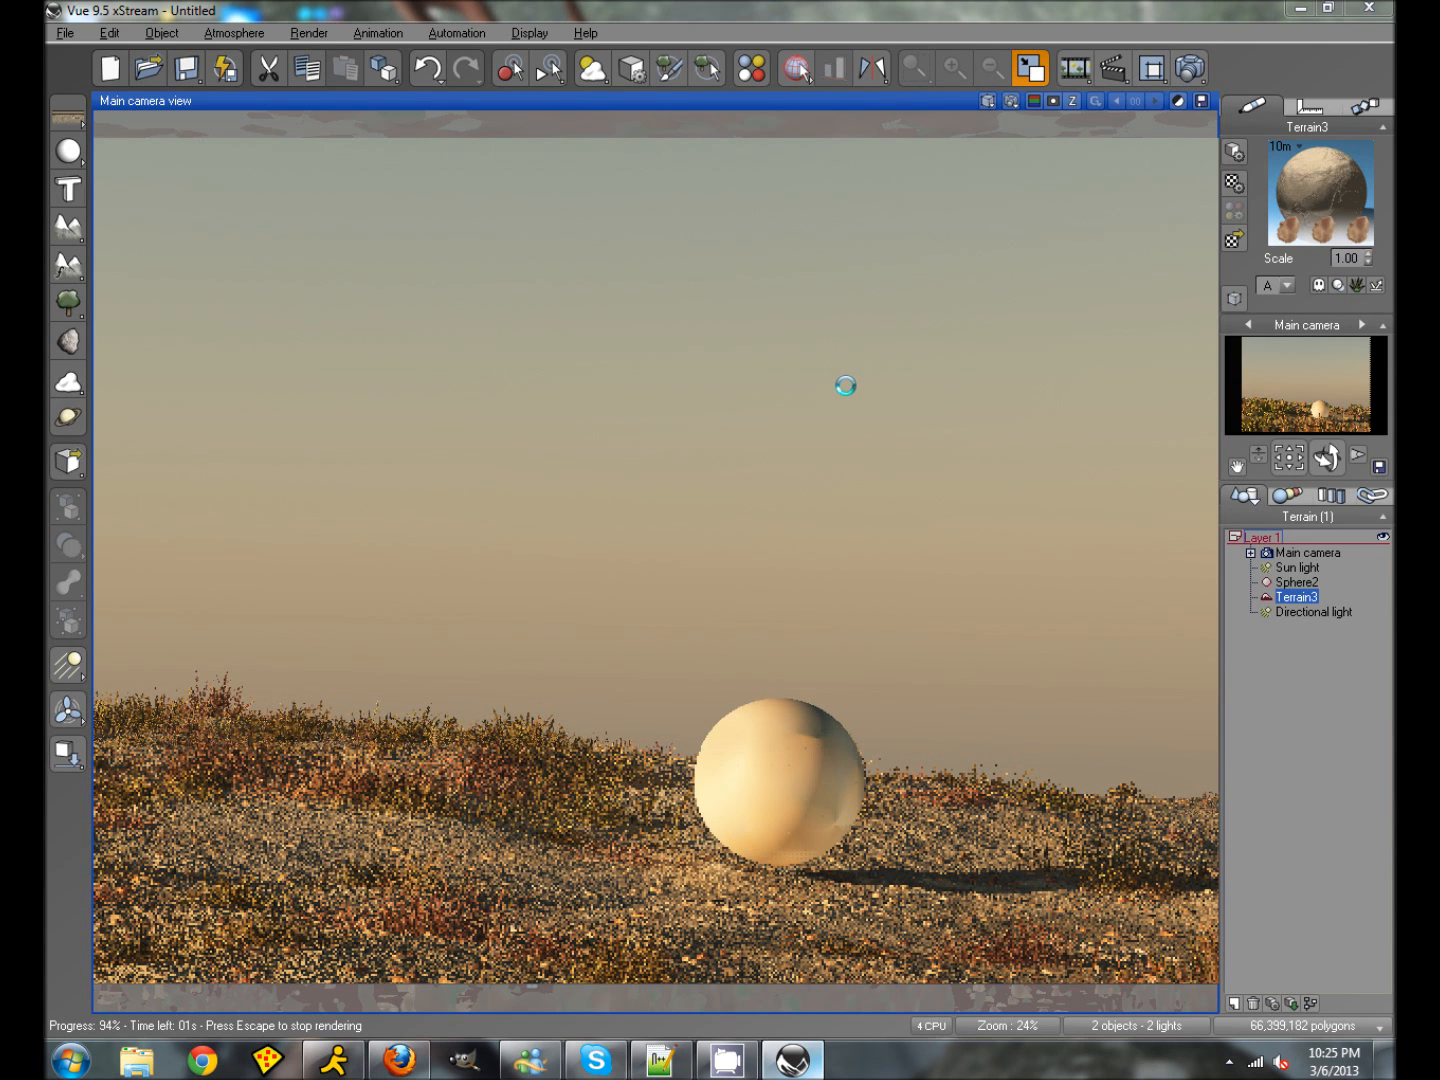
{"action": "key", "text": "Escape"}
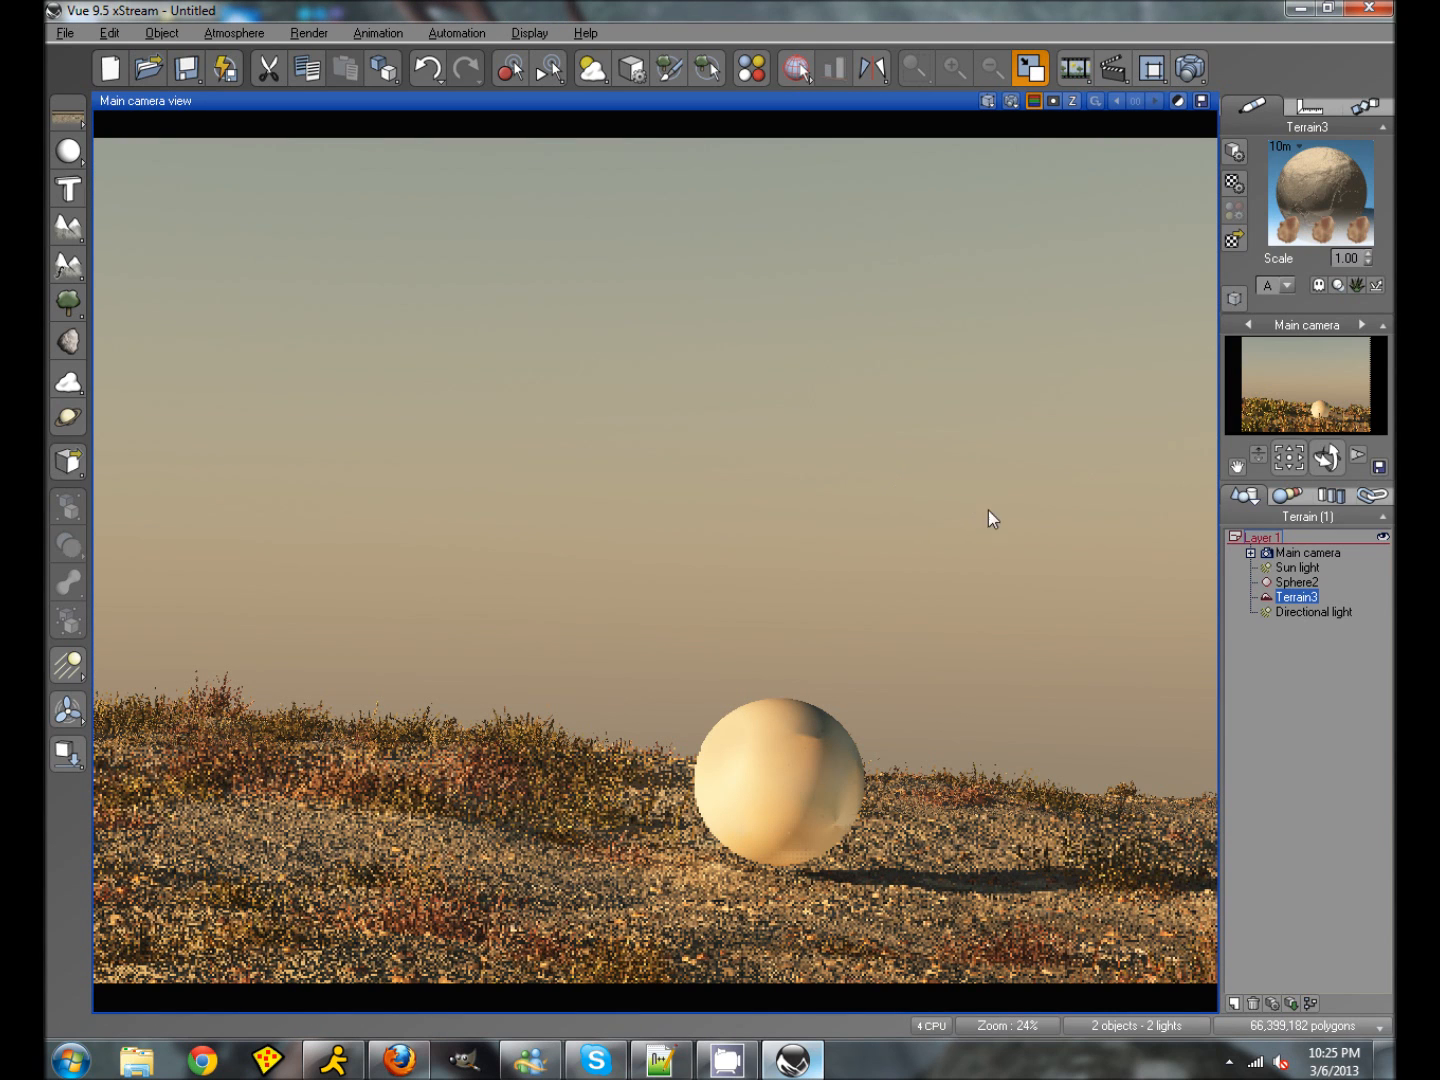
Step: Restore the four-view layout, add a second terrain, move it back beyond Terrain3, and flatten its height
{"action": "left_click", "coordinate": [1030, 70]}
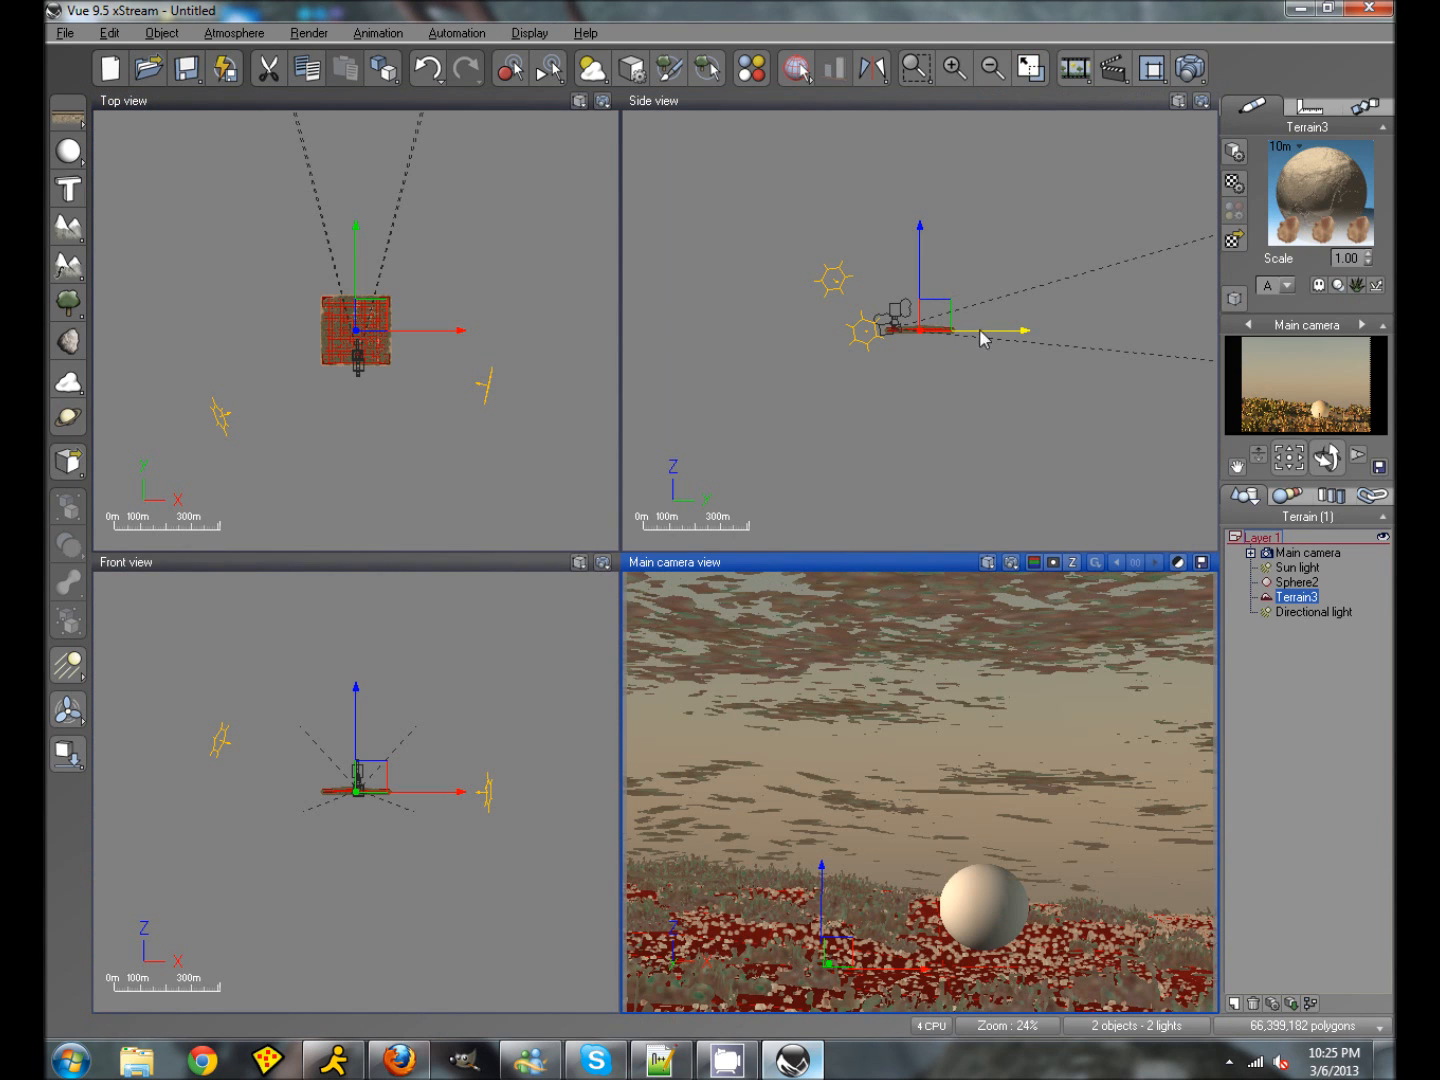
{"action": "left_click", "coordinate": [68, 229]}
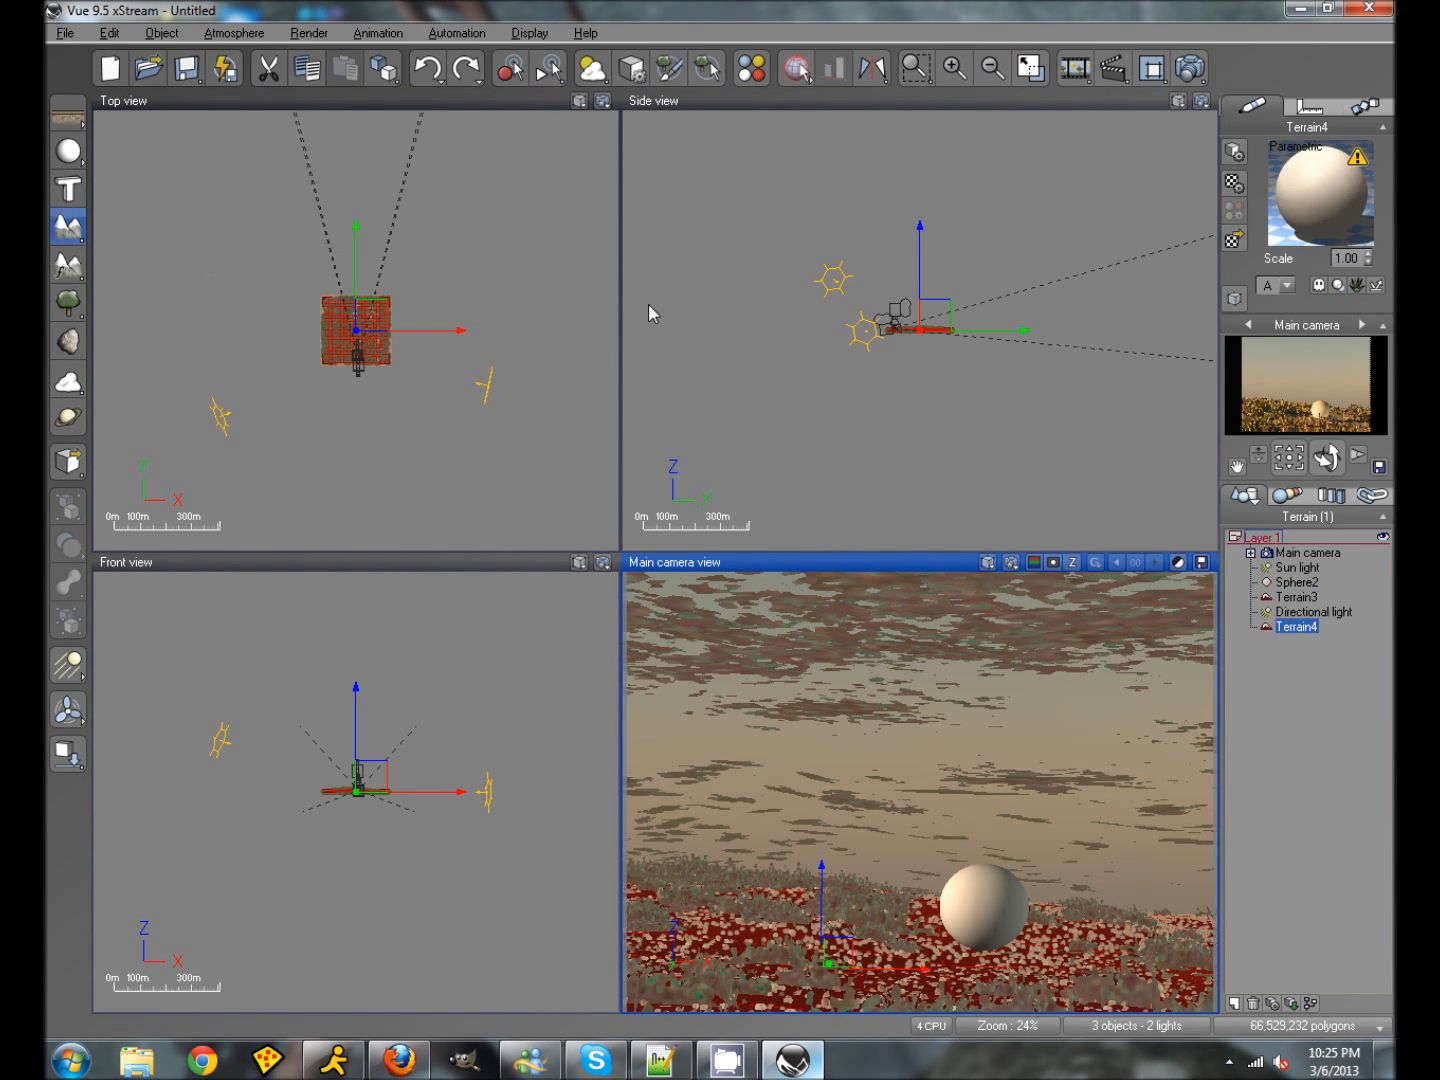
{"action": "left_click_drag", "start_coordinate": [946, 329], "coordinate": [1039, 333]}
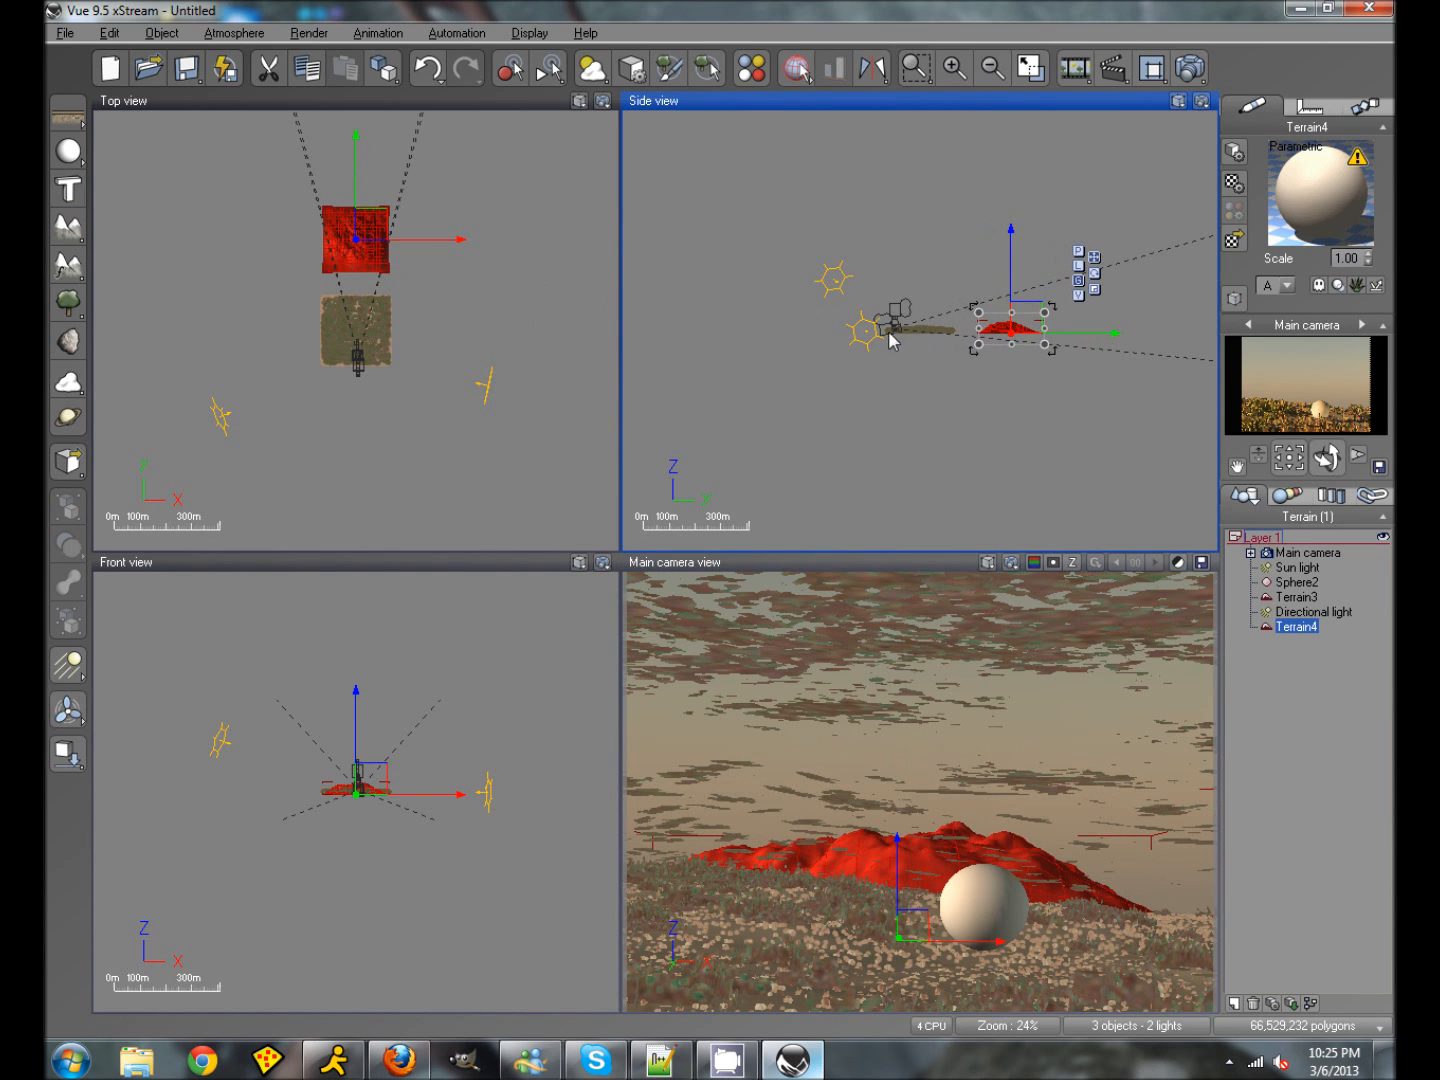
{"action": "left_click_drag", "start_coordinate": [1013, 322], "coordinate": [1015, 330]}
Step: Enlarge Terrain4 to about twice its width and depth and adjust it as low background hills in the camera view
{"action": "left_click", "coordinate": [386, 224]}
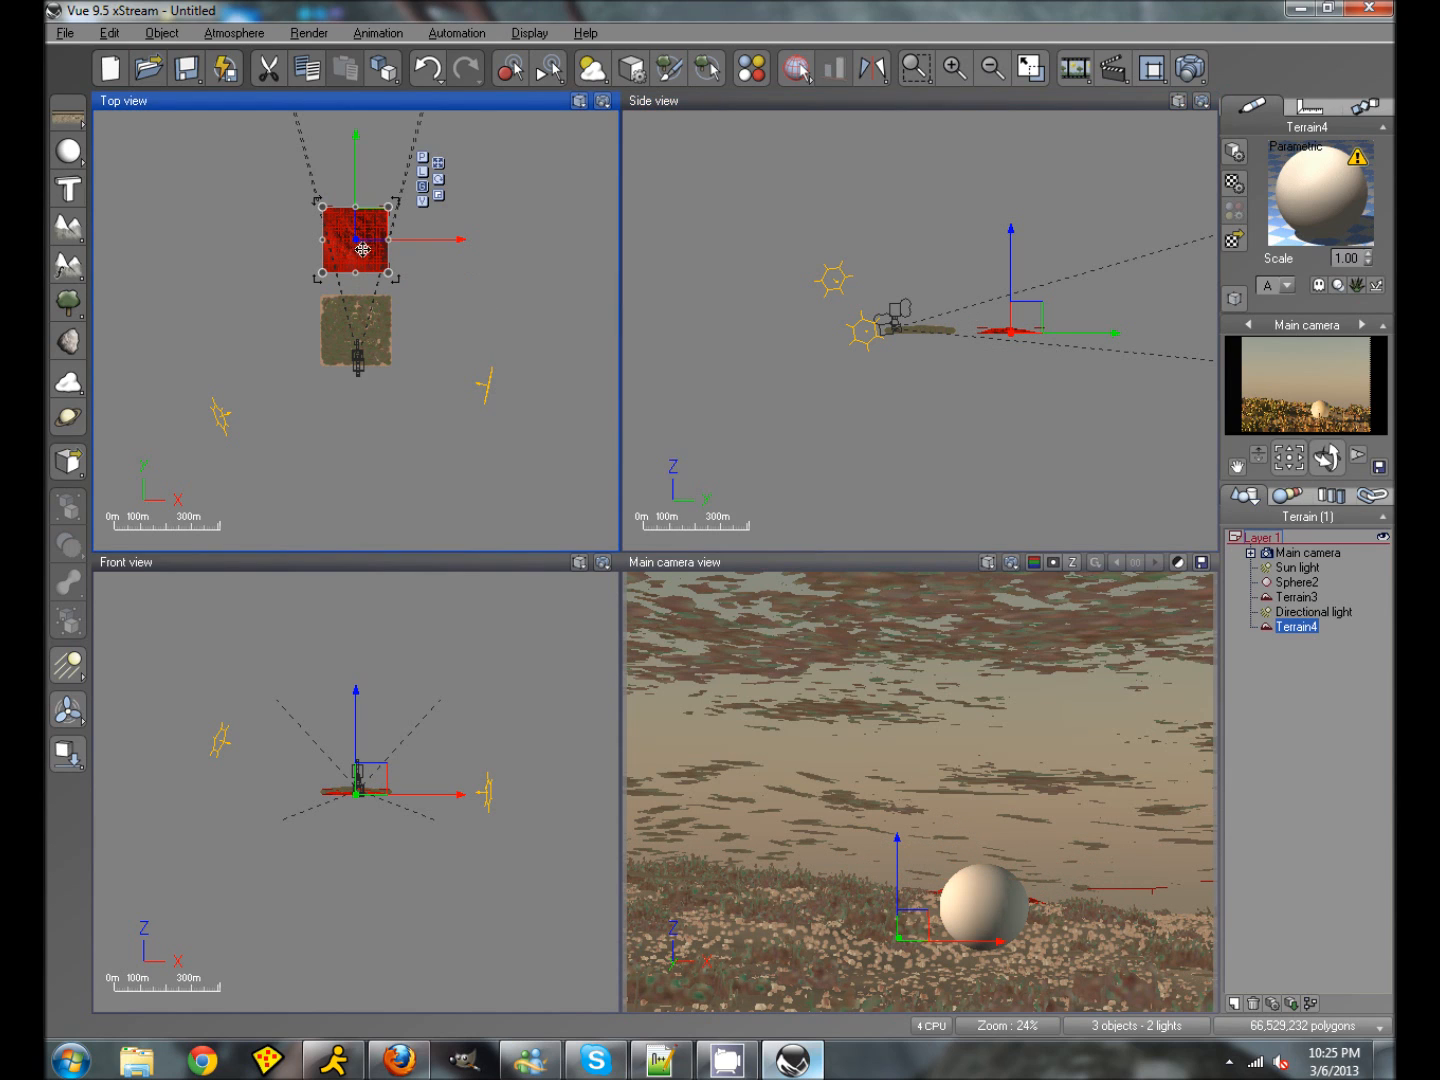
{"action": "left_click_drag", "start_coordinate": [390, 222], "coordinate": [462, 147]}
{"action": "left_click_drag", "start_coordinate": [1127, 857], "coordinate": [1093, 882]}
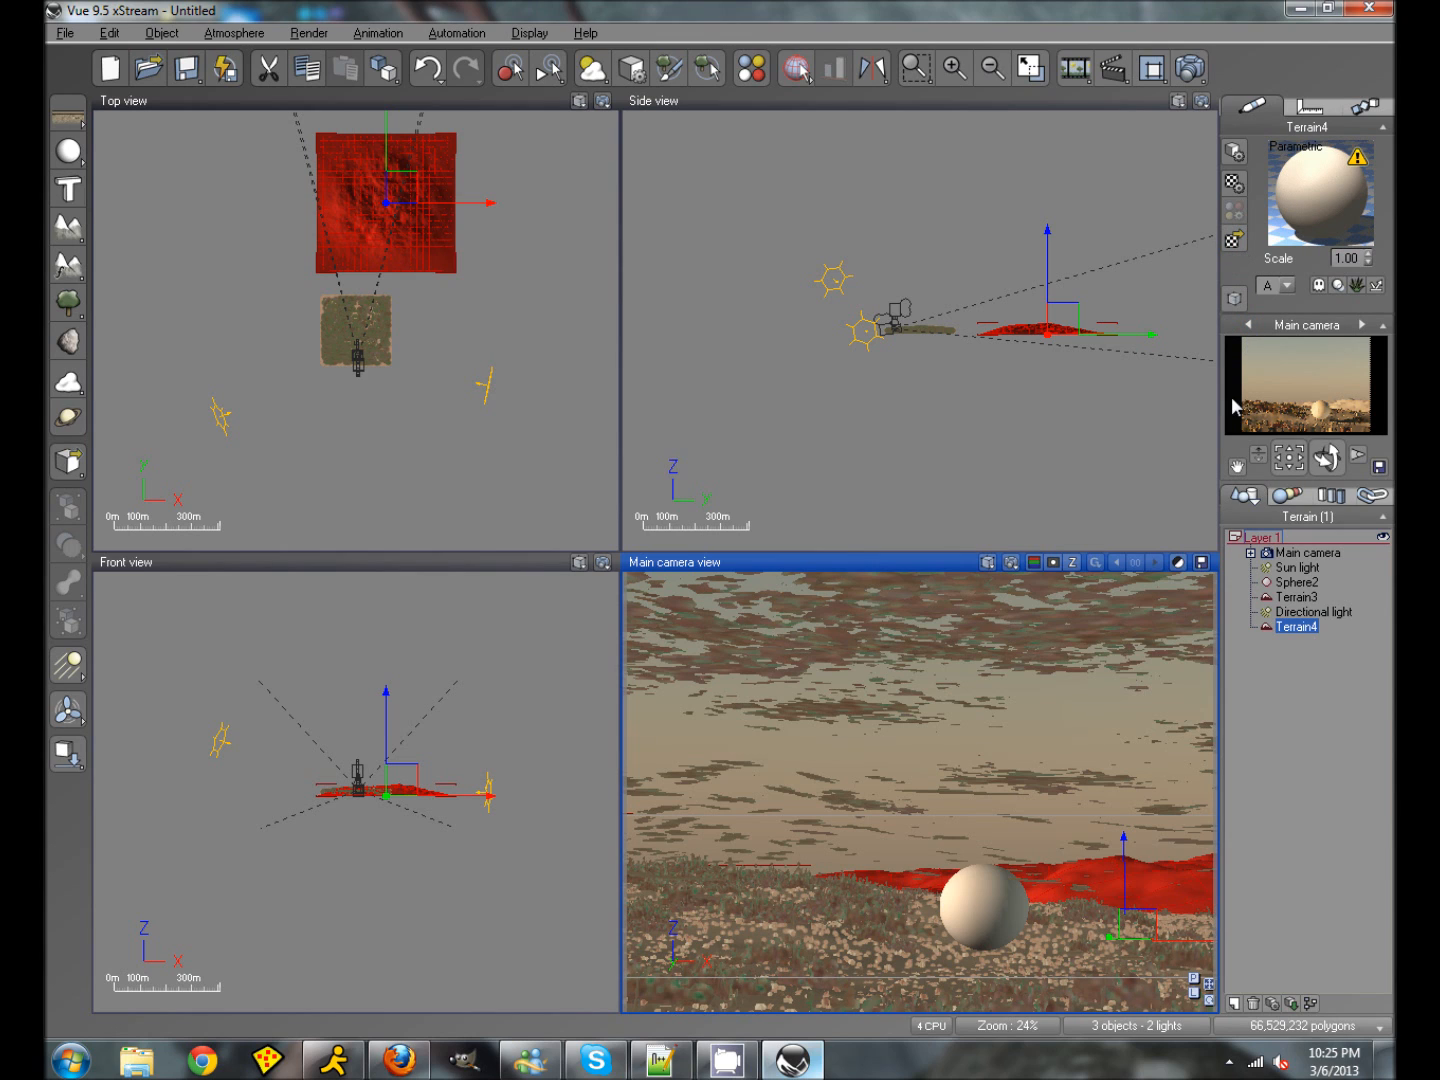
Step: Copy Terrain3's material onto Terrain4 without populating its EcoSystem, and shift Terrain4 sideways to center it behind the sphere
{"action": "left_click", "coordinate": [1297, 597]}
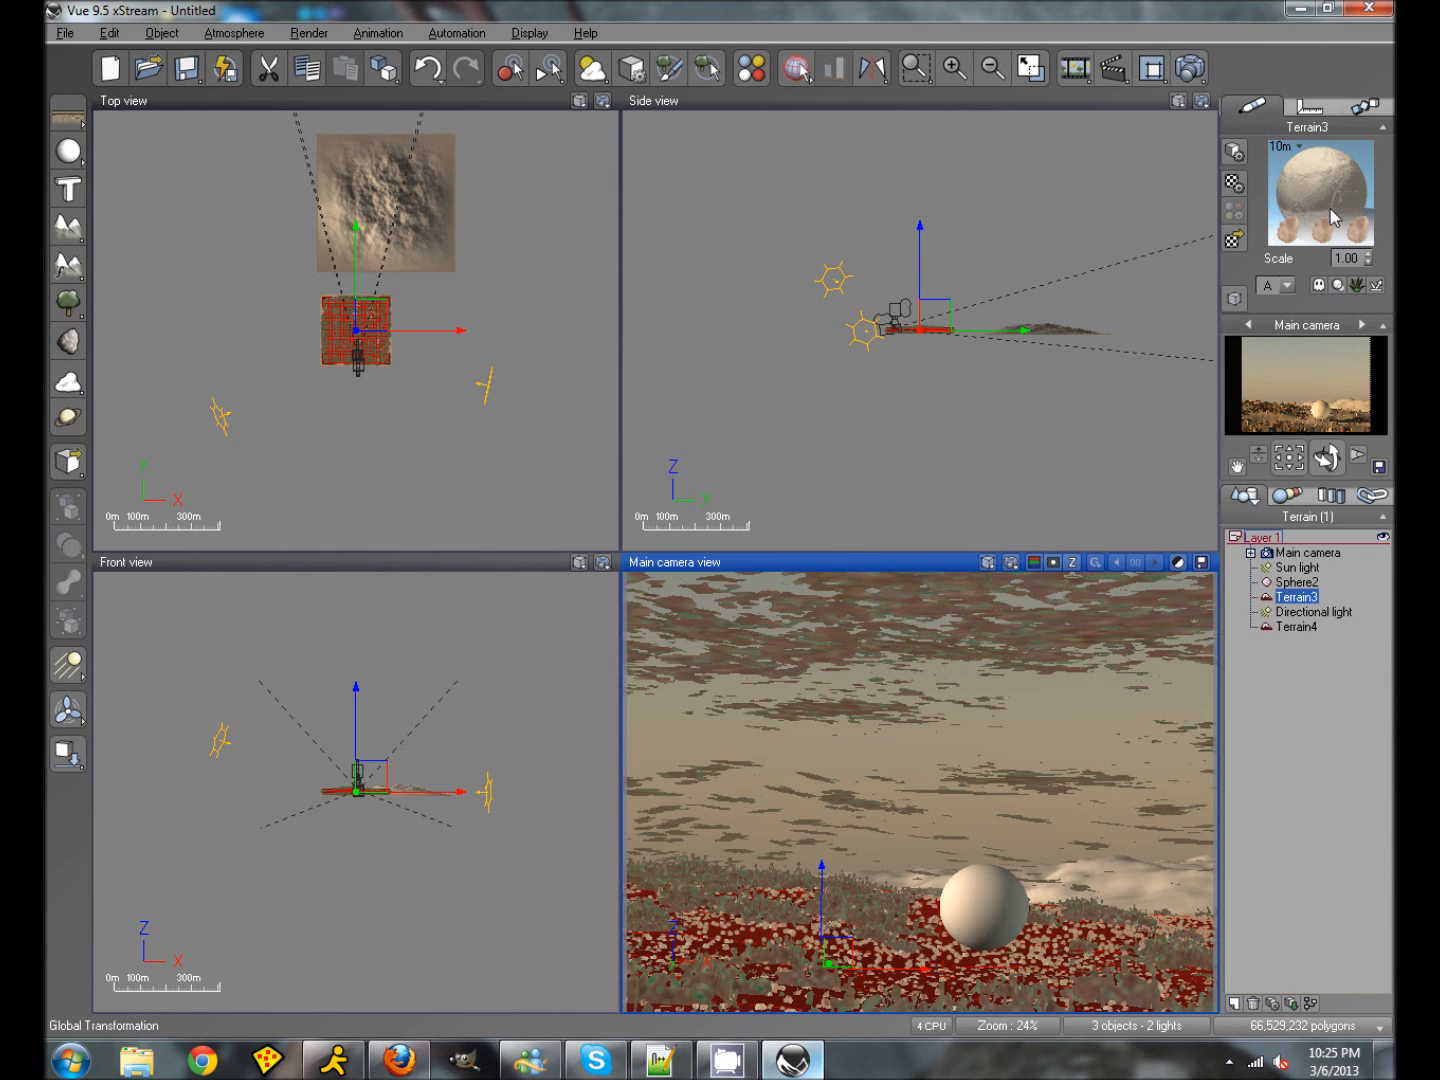
{"action": "right_click", "coordinate": [1312, 208]}
{"action": "left_click", "coordinate": [1297, 240]}
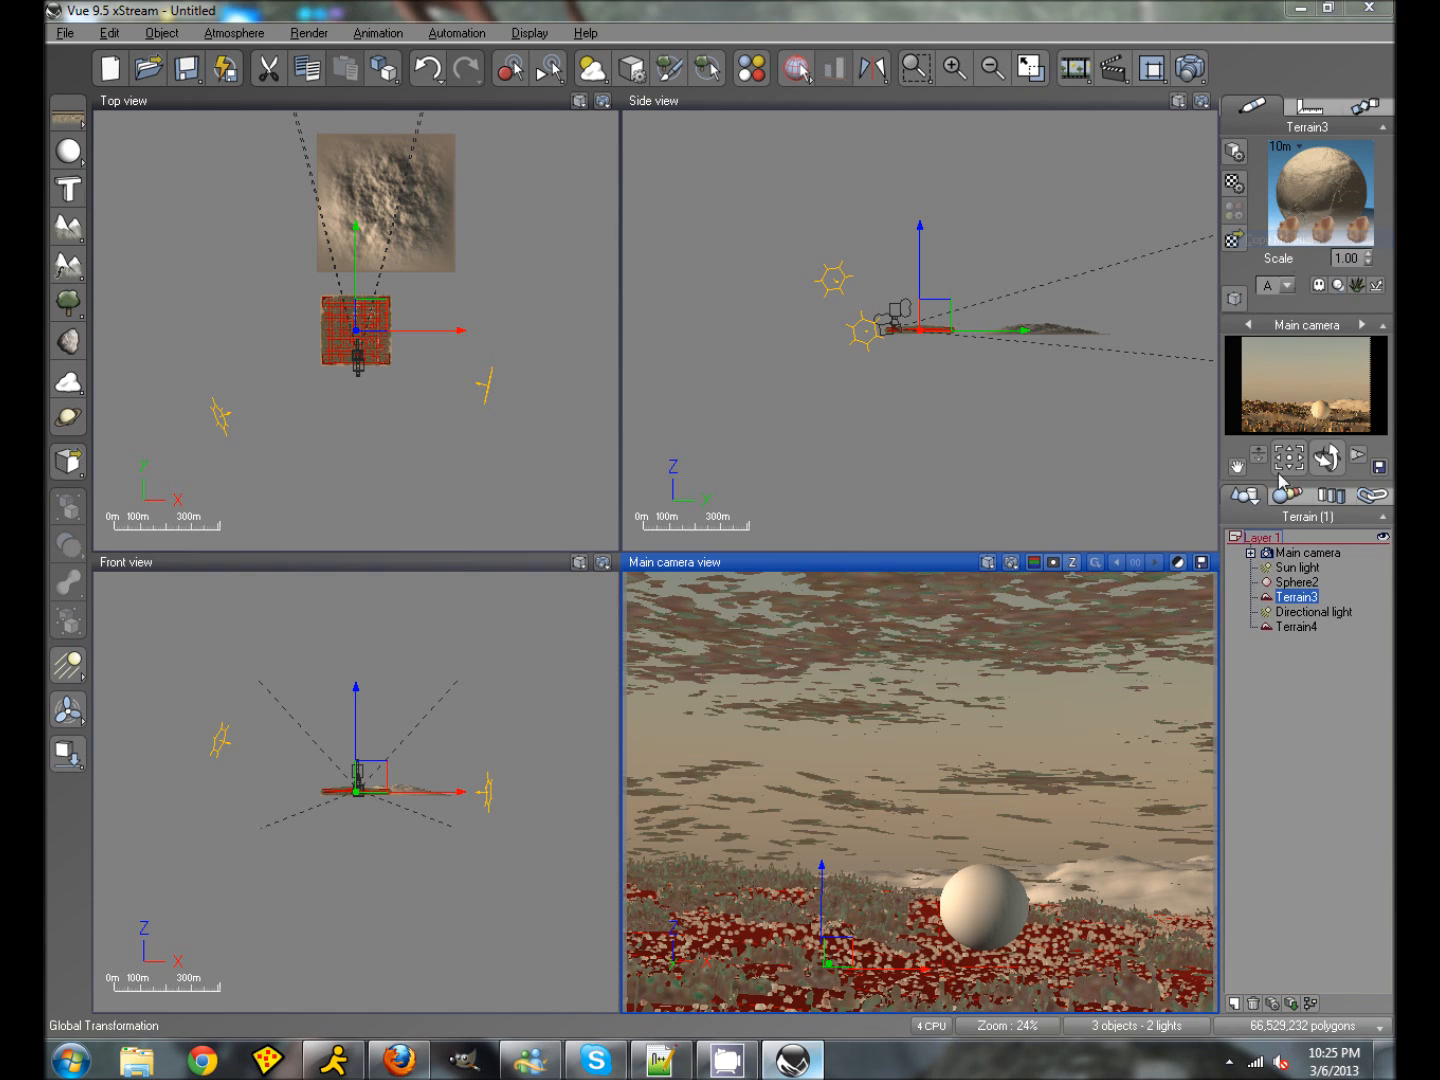
{"action": "right_click", "coordinate": [1309, 215]}
{"action": "left_click", "coordinate": [1310, 270]}
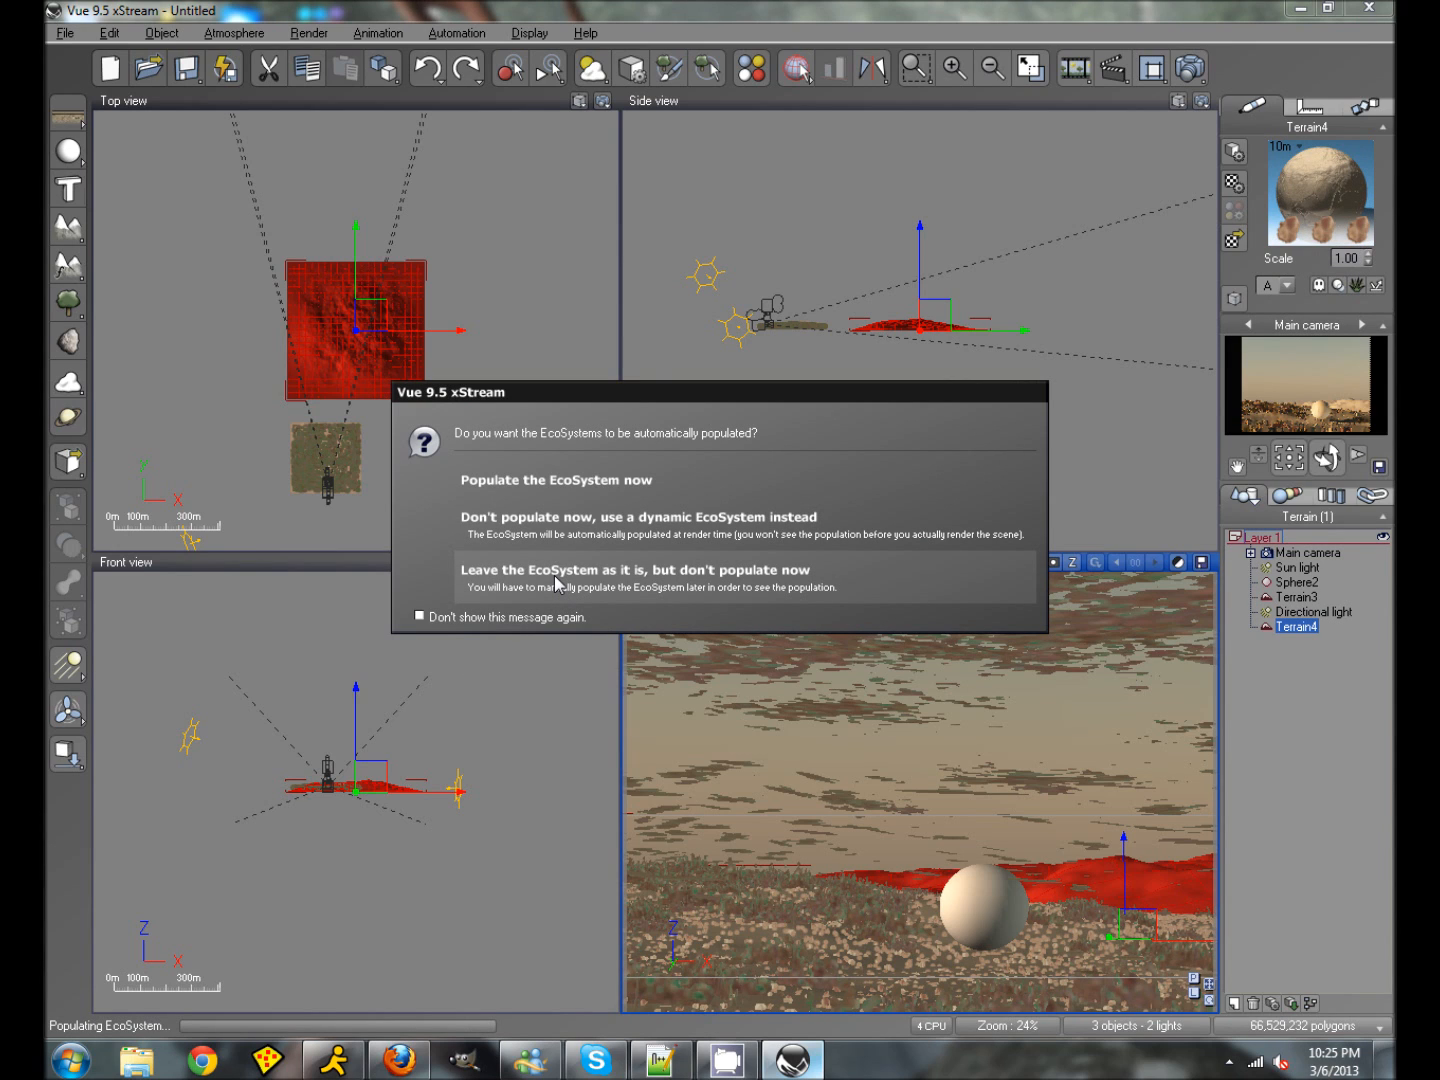
{"action": "left_click", "coordinate": [554, 575]}
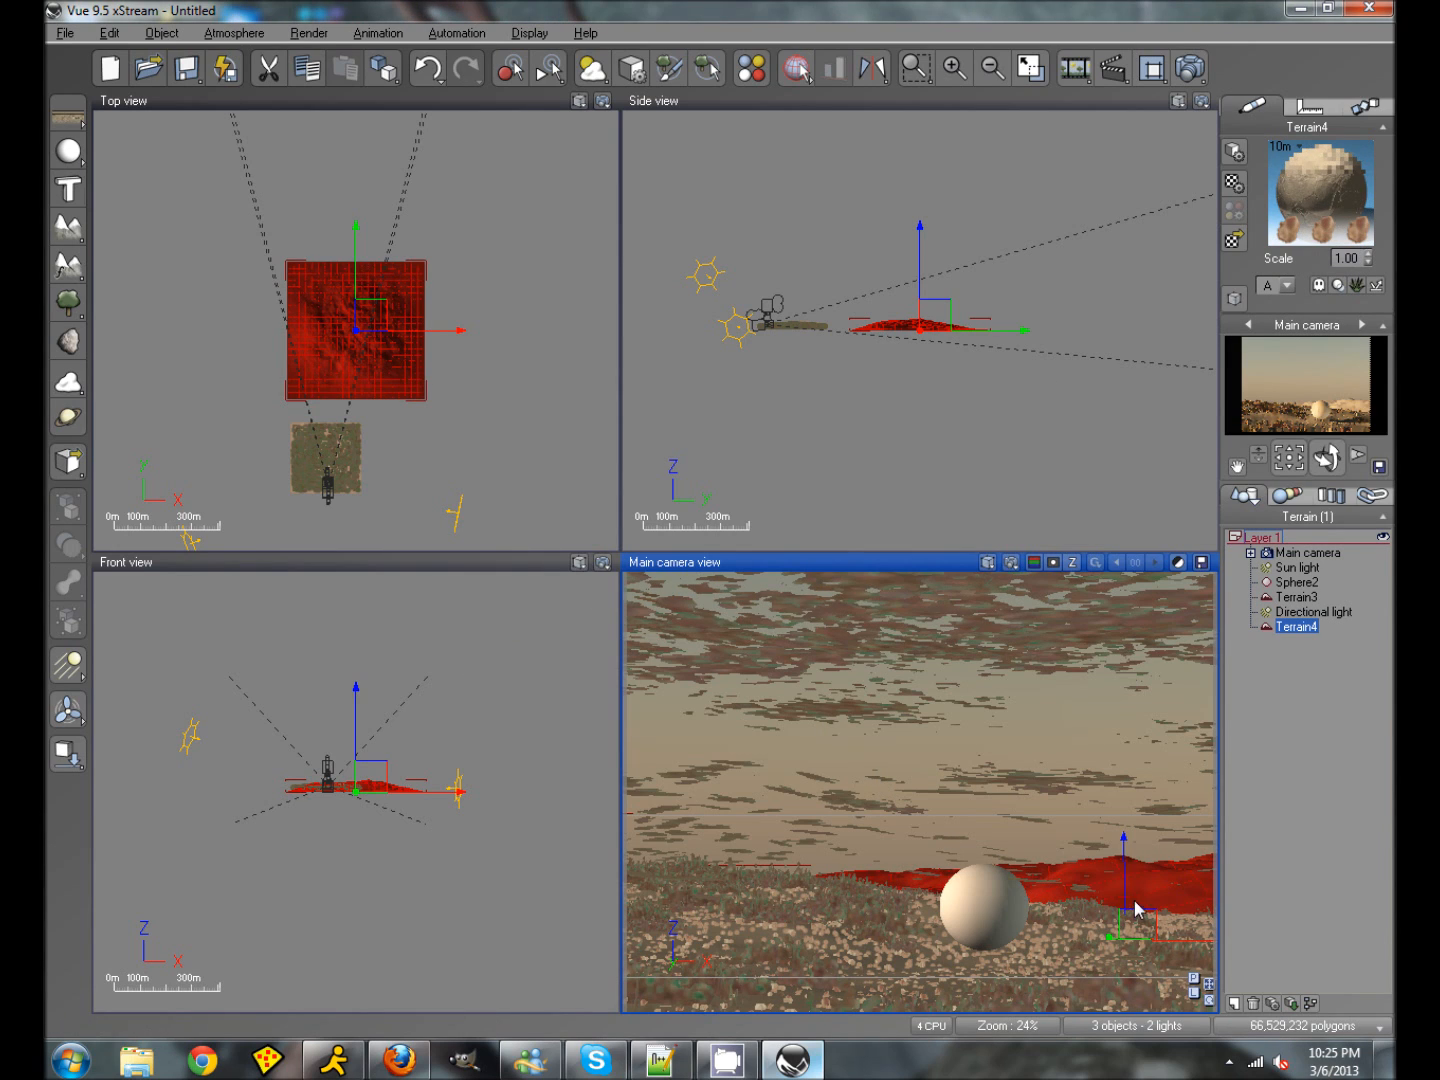
{"action": "left_click_drag", "start_coordinate": [1066, 908], "coordinate": [996, 913]}
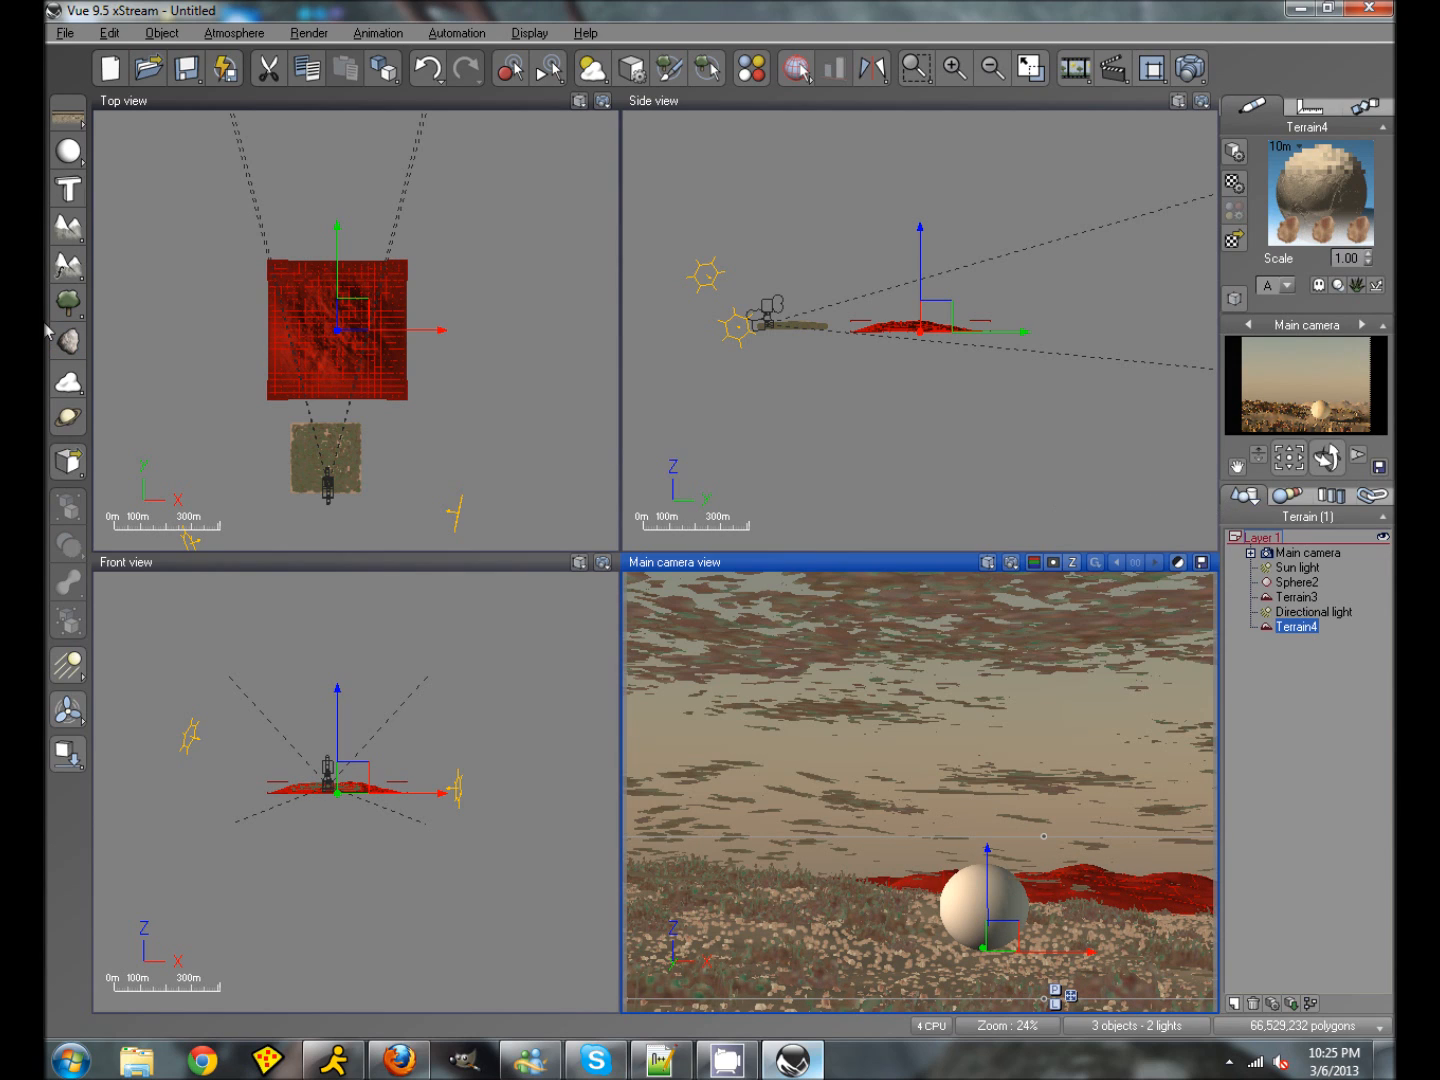
Step: Add a third terrain, enlarge it to about four times its size, and move it back behind Terrain4
{"action": "left_click", "coordinate": [67, 229]}
{"action": "left_click", "coordinate": [934, 300]}
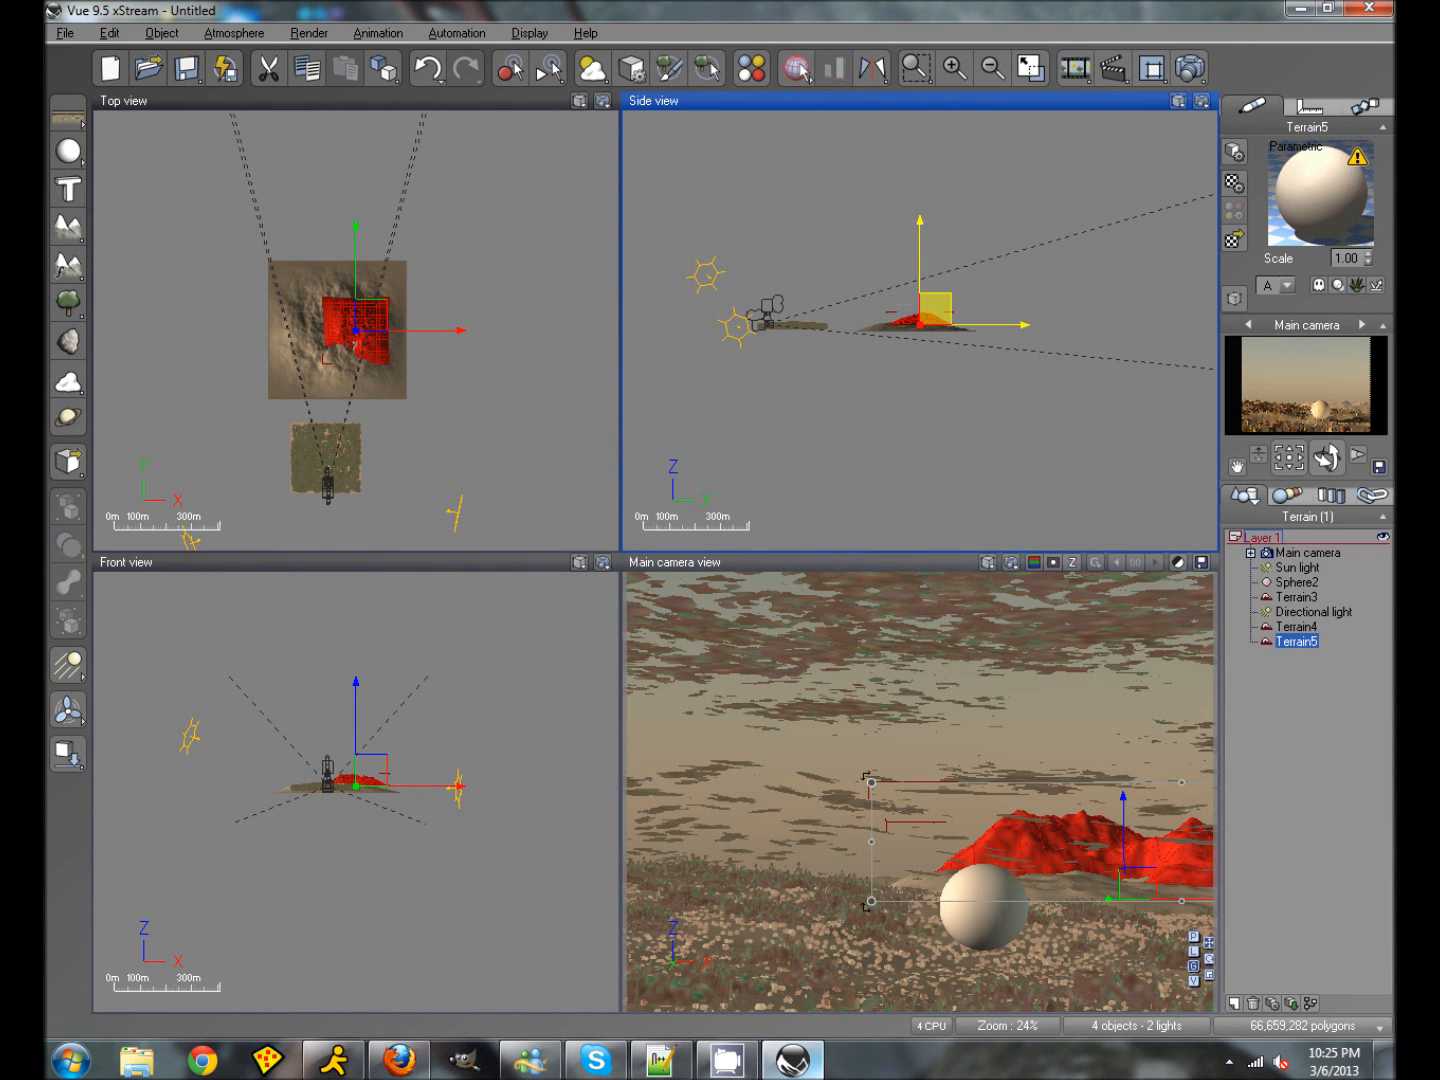
{"action": "left_click_drag", "start_coordinate": [953, 311], "coordinate": [1164, 232]}
{"action": "left_click_drag", "start_coordinate": [1045, 318], "coordinate": [1146, 319]}
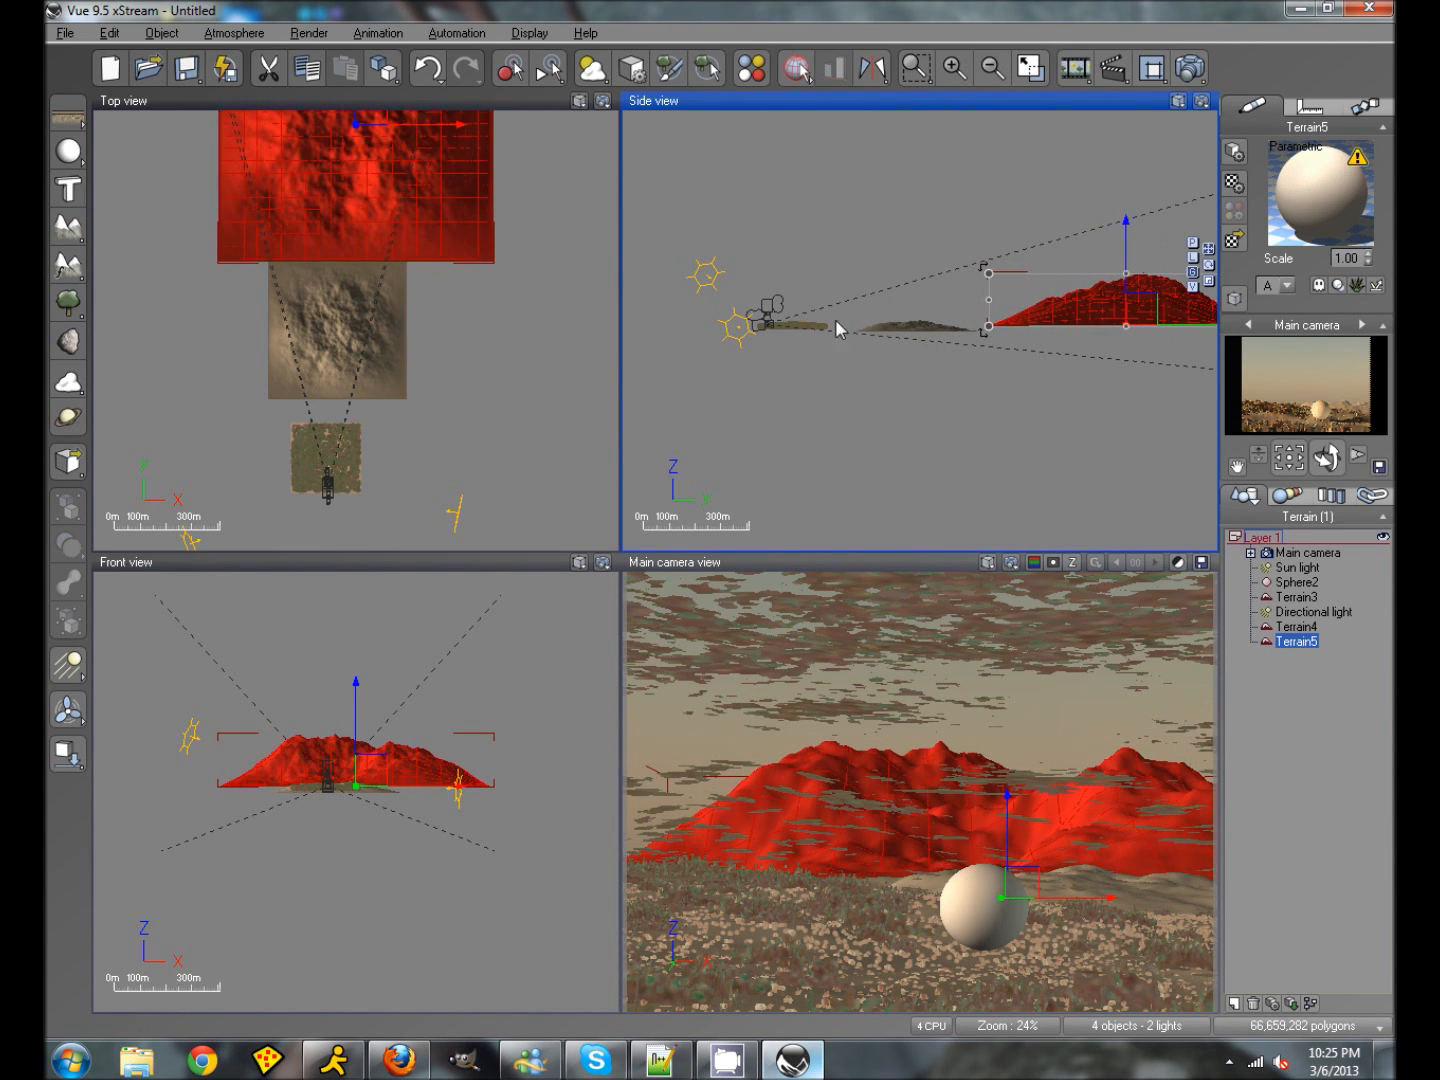
Step: Widen Terrain5 on both sides to about one and a half times its width and lower it into distant hills
{"action": "left_click", "coordinate": [396, 186]}
{"action": "right_click_drag", "start_coordinate": [508, 391], "coordinate": [529, 481]}
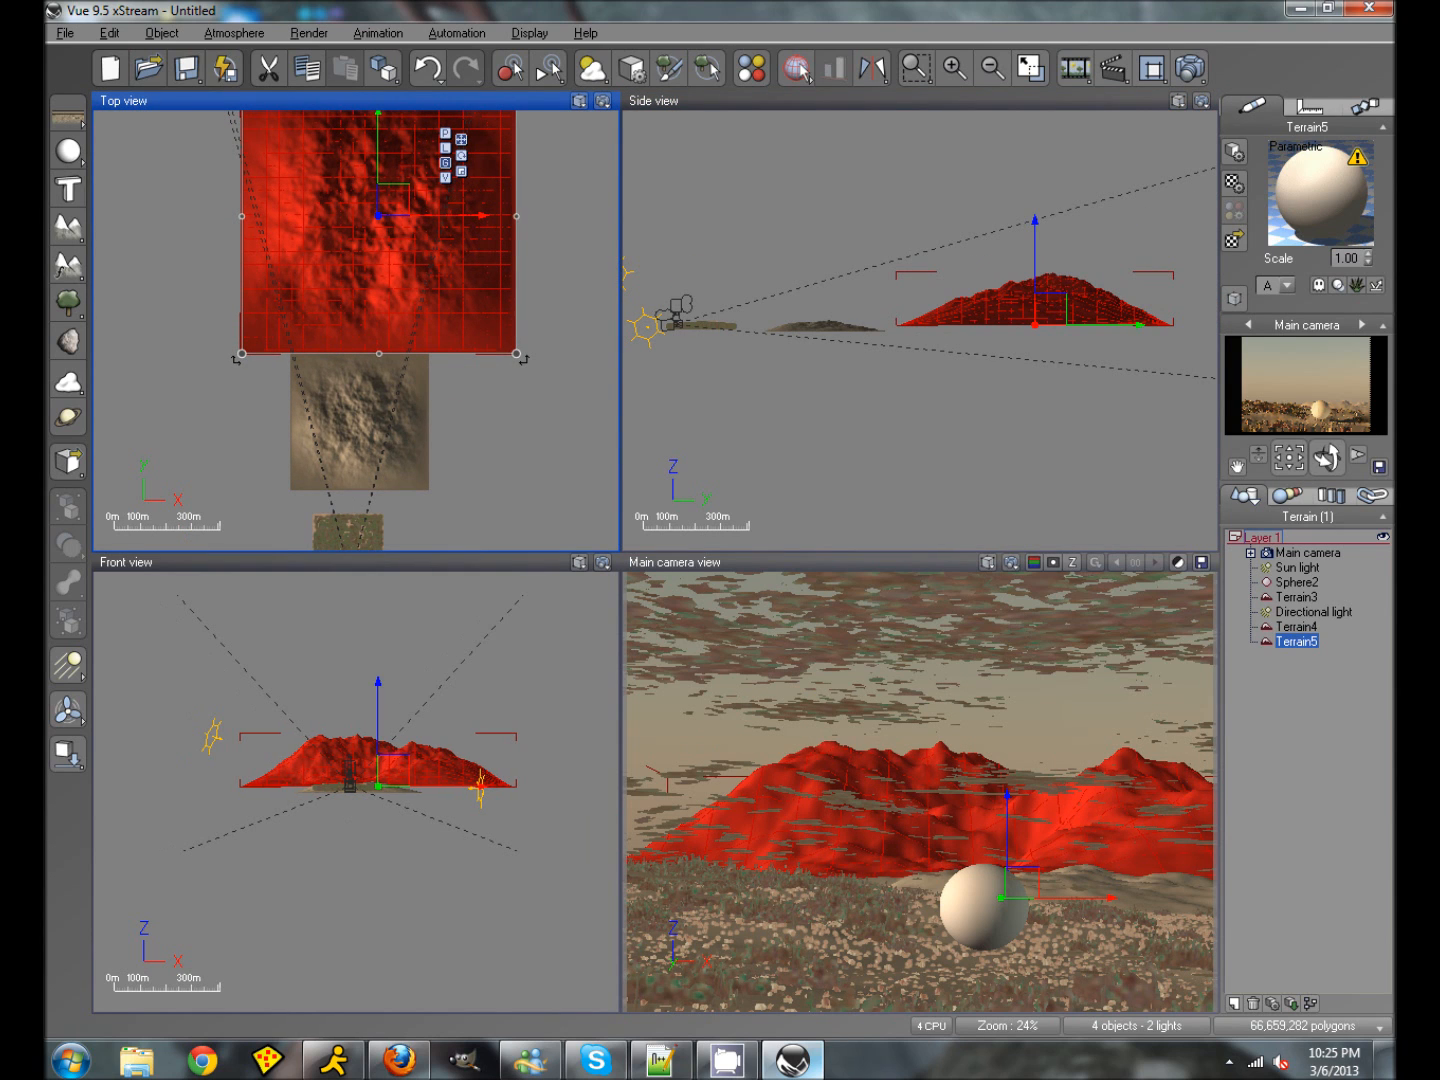
{"action": "left_click_drag", "start_coordinate": [516, 216], "coordinate": [549, 216]}
{"action": "left_click_drag", "start_coordinate": [242, 216], "coordinate": [140, 216]}
{"action": "left_click", "coordinate": [1008, 793]}
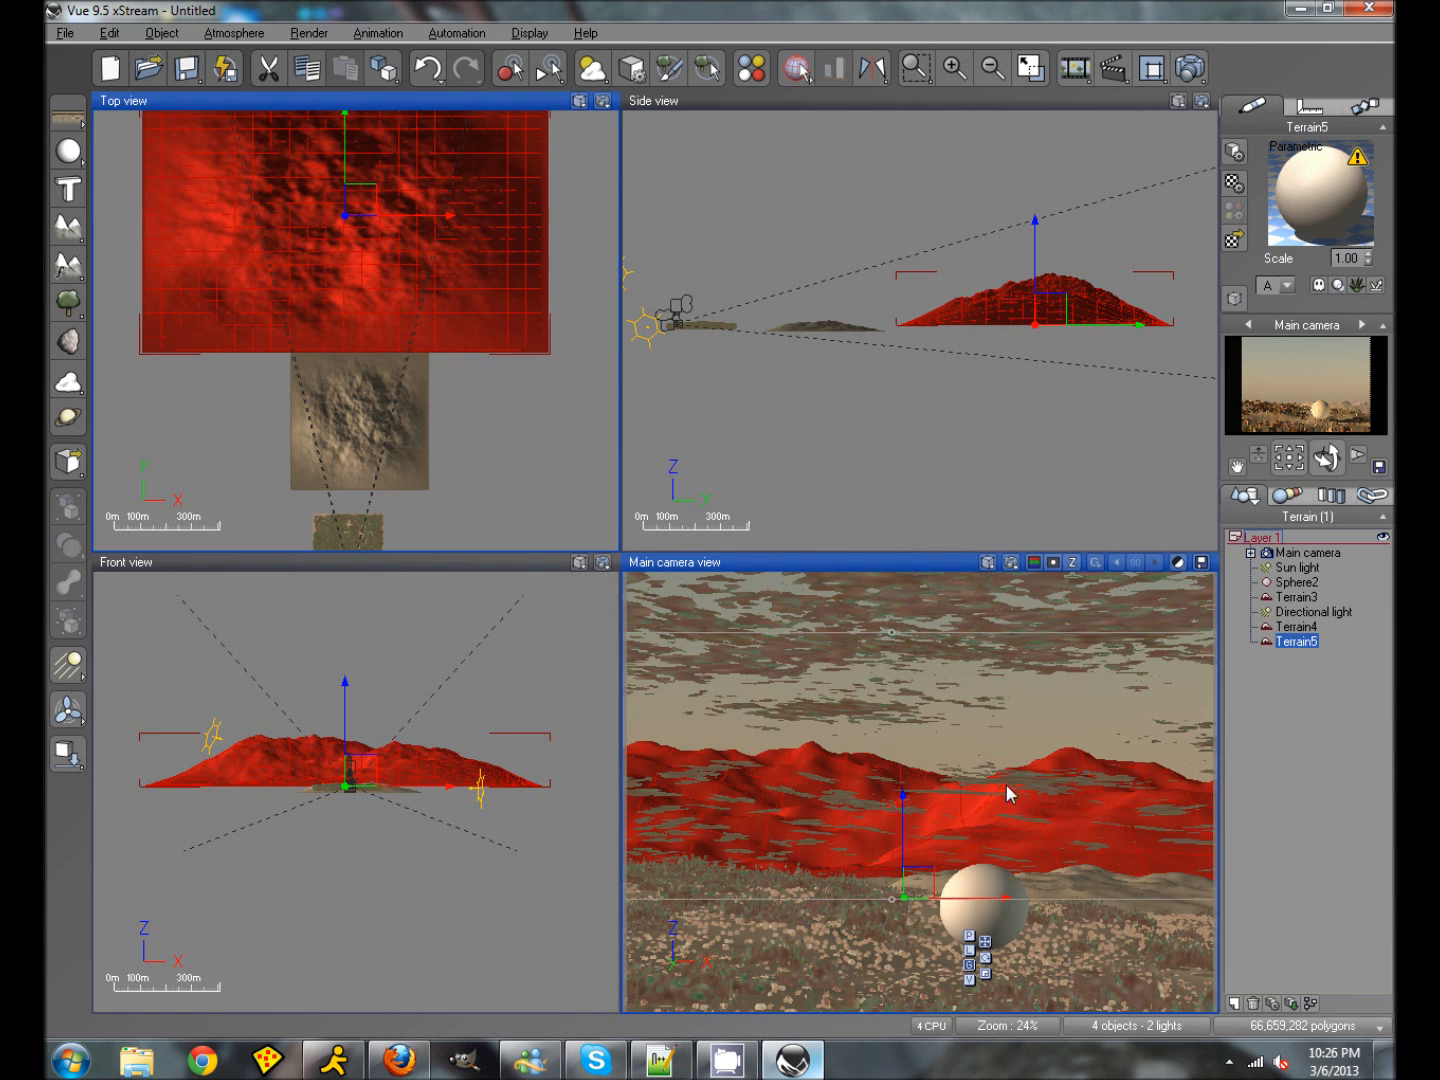
{"action": "left_click_drag", "start_coordinate": [1059, 316], "coordinate": [1080, 344]}
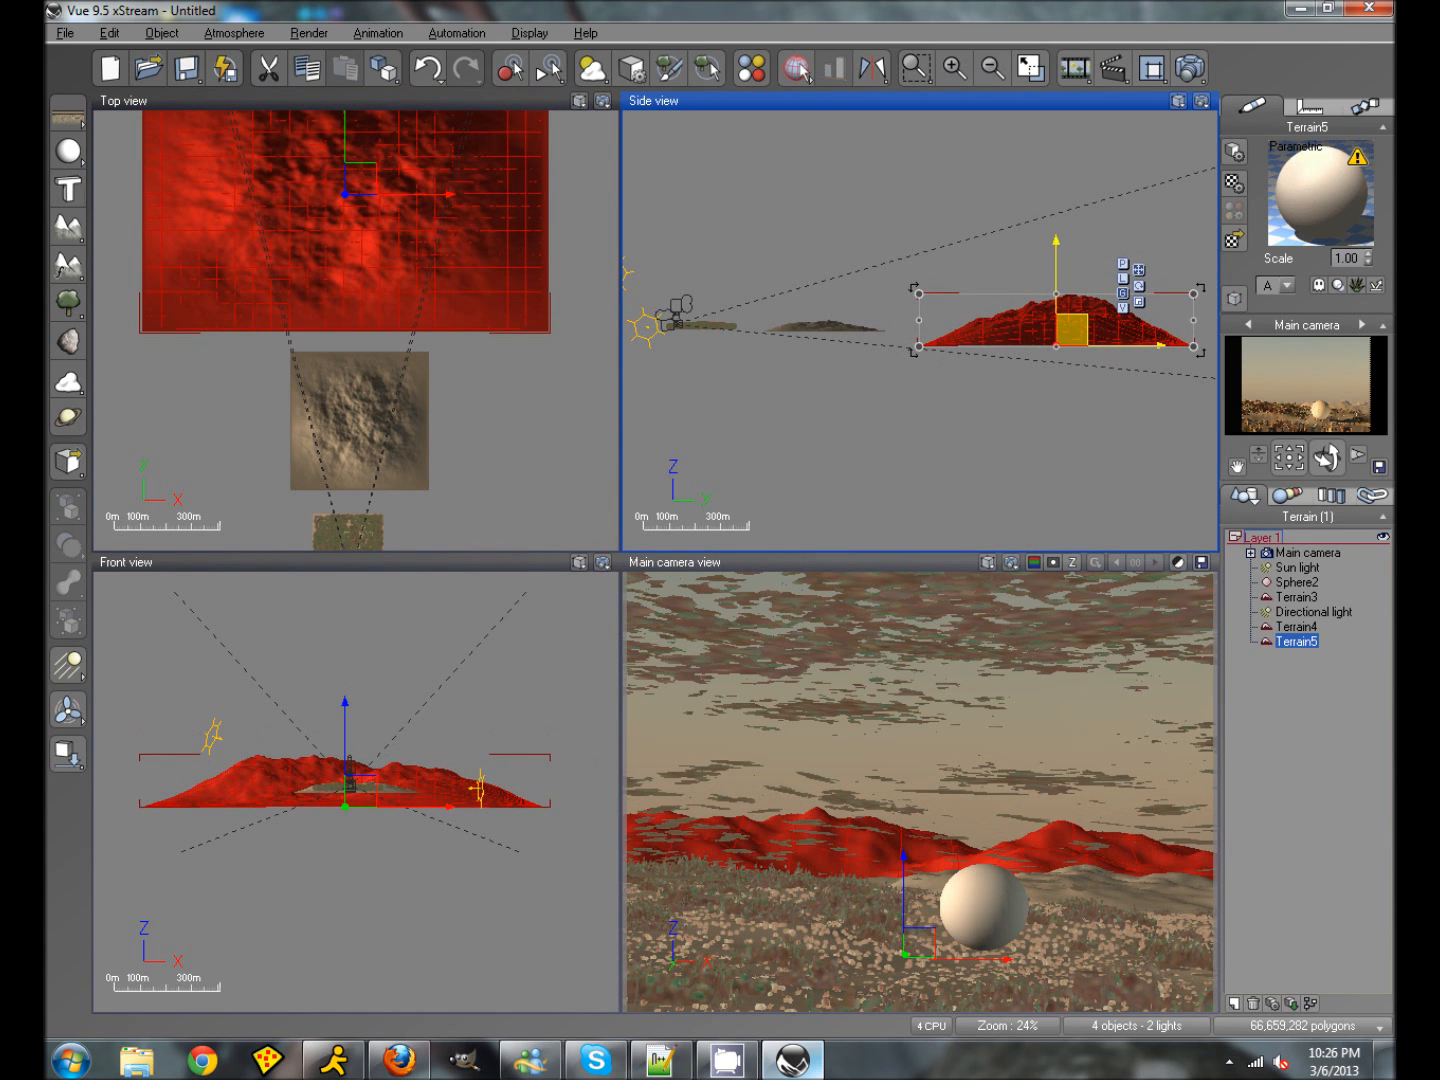
Step: Apply the Dry grass landscape material to Terrain5, then reduce its height and raise its base slightly
{"action": "left_click", "coordinate": [1236, 241]}
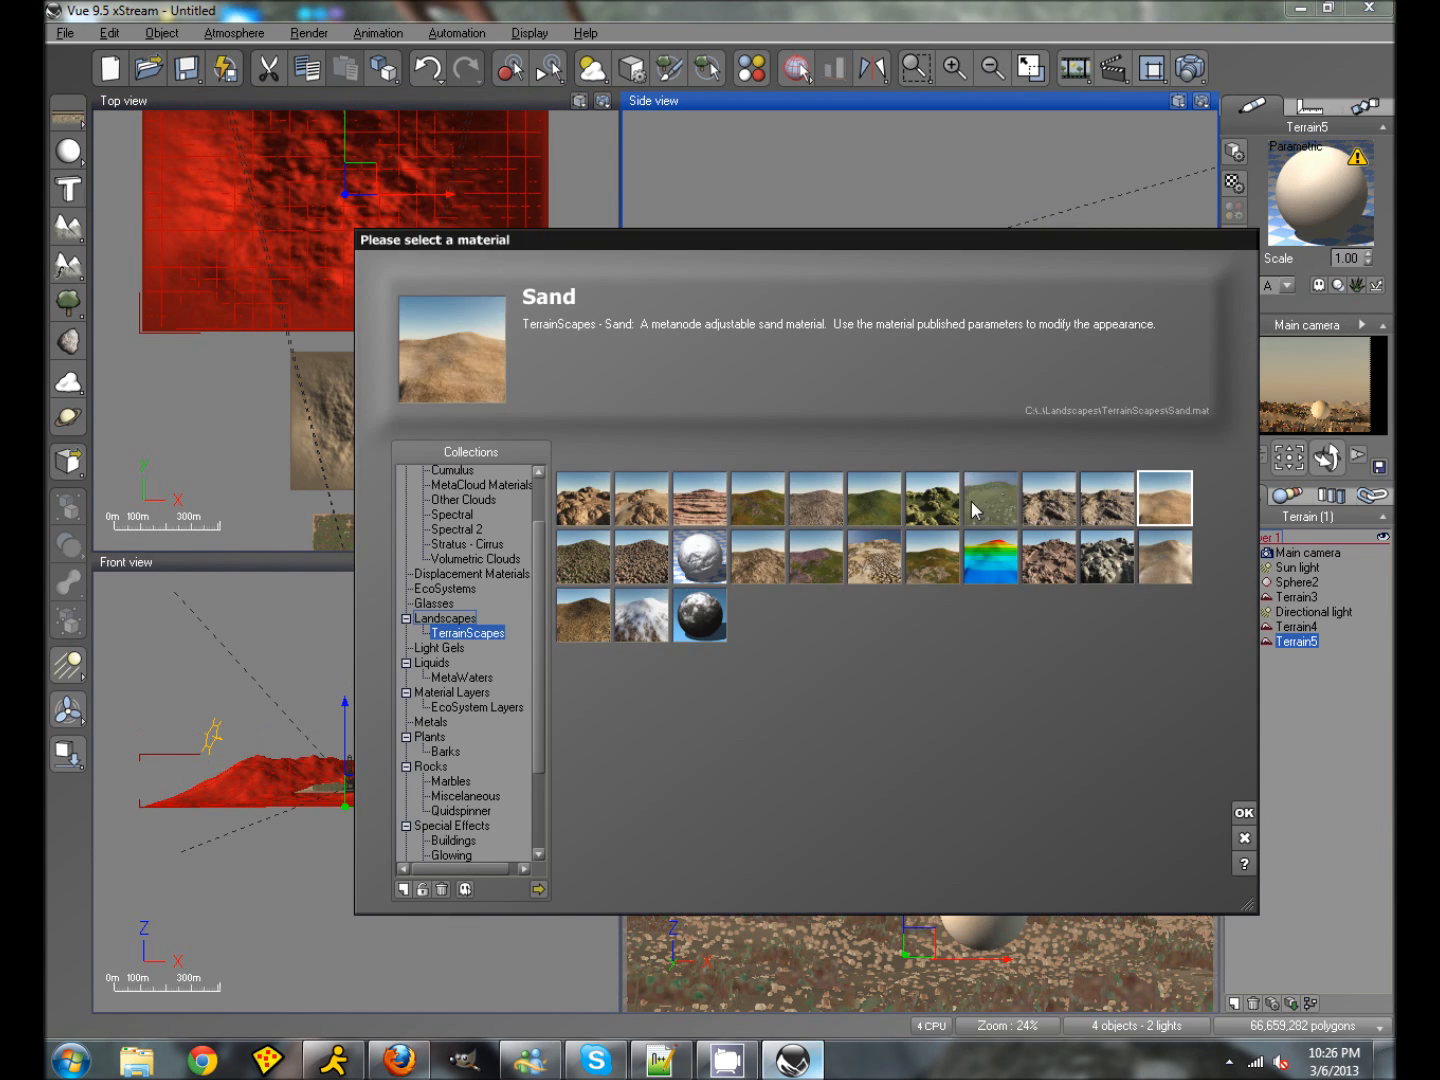
{"action": "left_click", "coordinate": [582, 630]}
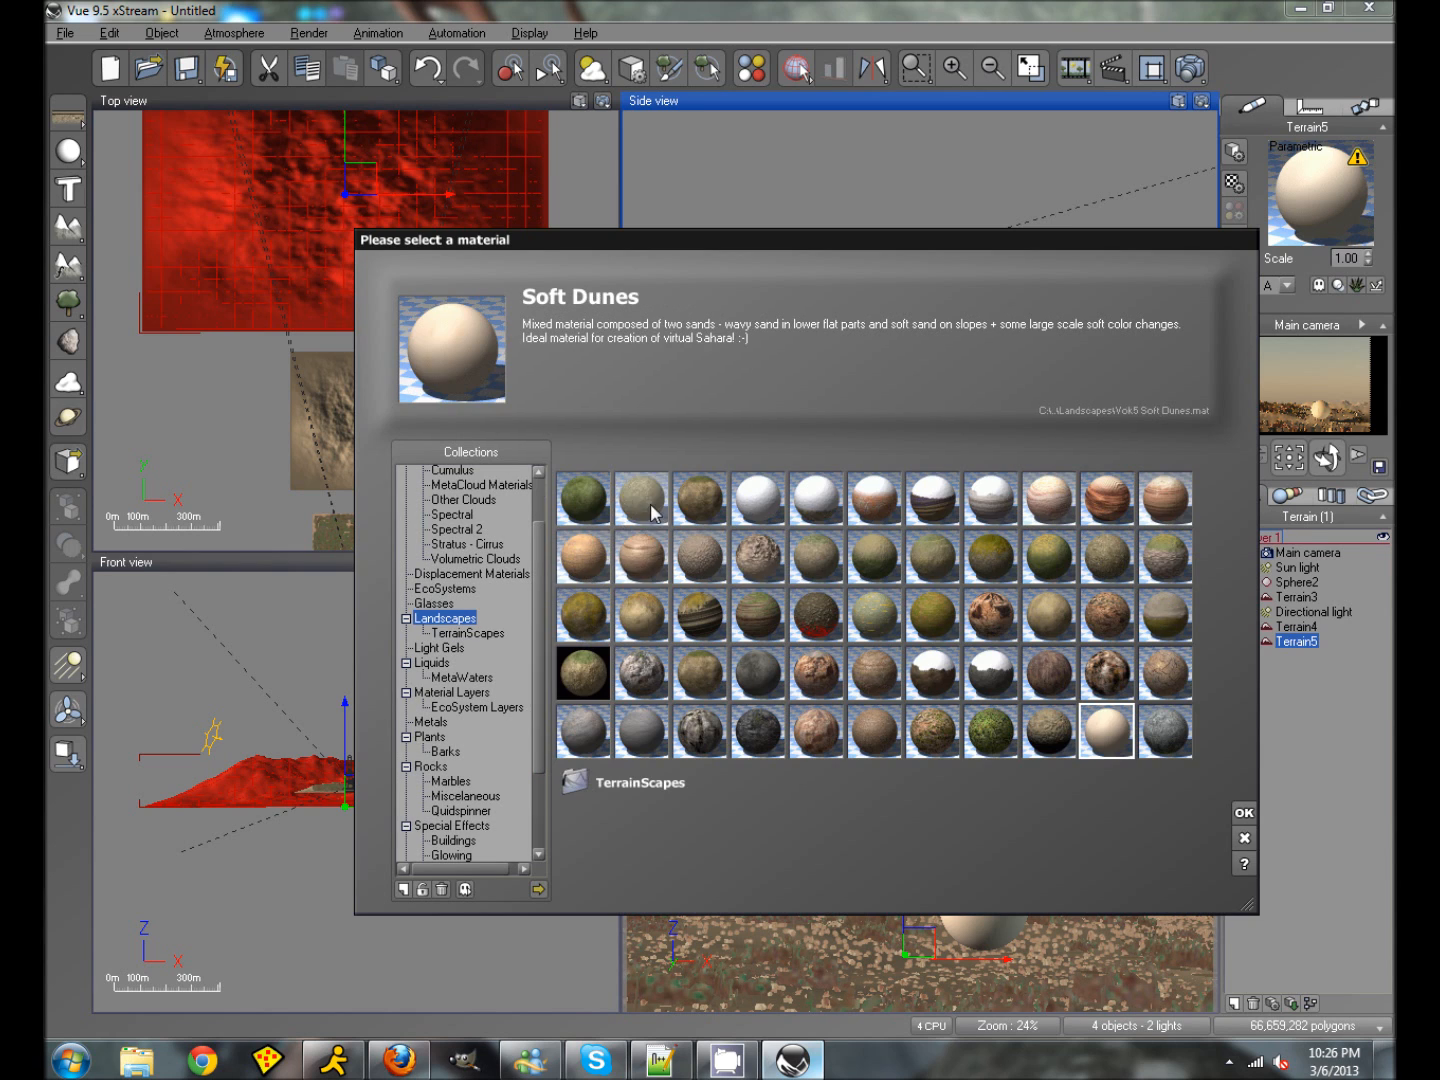
{"action": "left_click", "coordinate": [601, 611]}
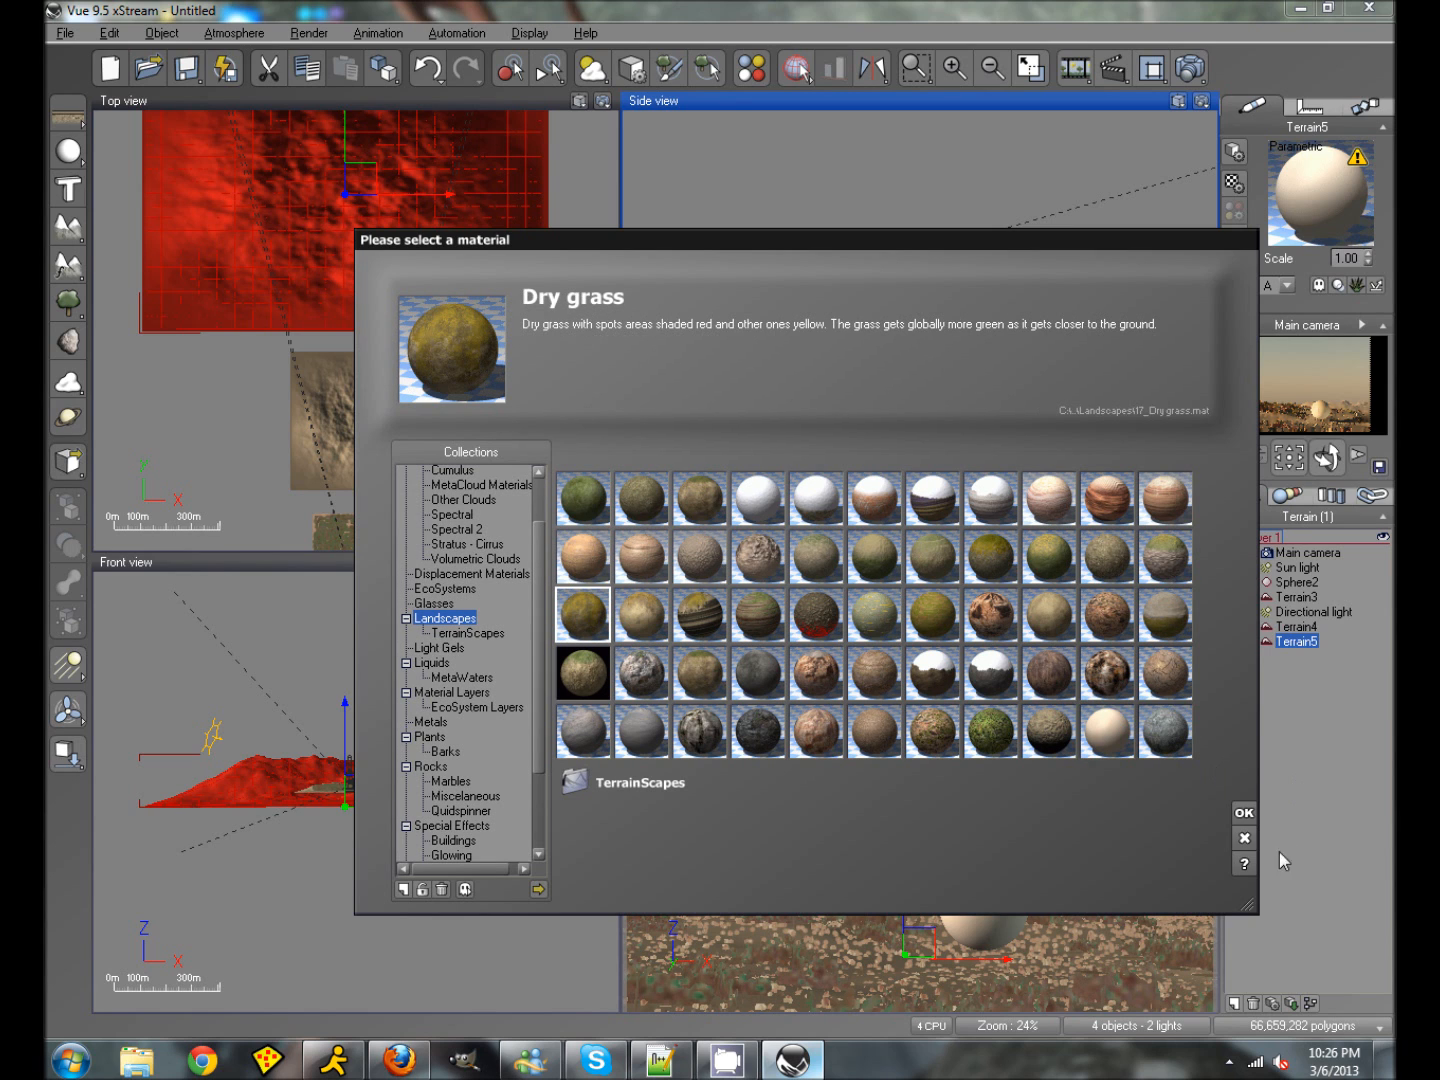
{"action": "left_click", "coordinate": [1245, 814]}
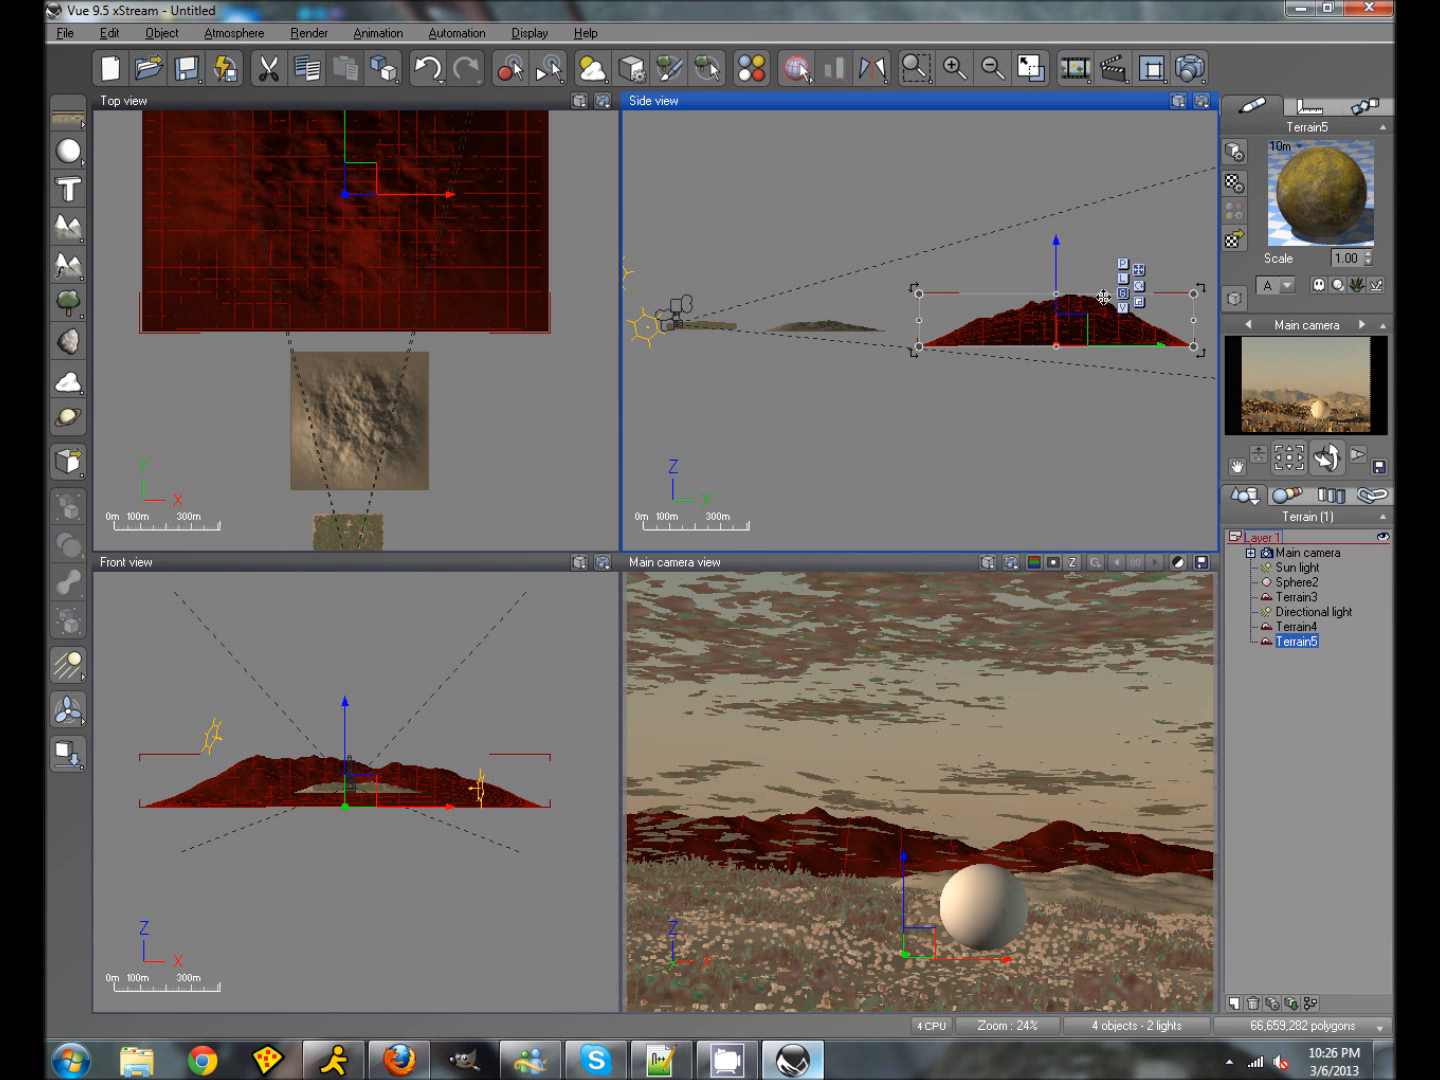
{"action": "mouse_move", "coordinate": [1065, 311]}
{"action": "left_mouse_down"}
{"action": "mouse_move", "coordinate": [1068, 329]}
{"action": "mouse_move", "coordinate": [1080, 322]}
{"action": "left_mouse_up"}
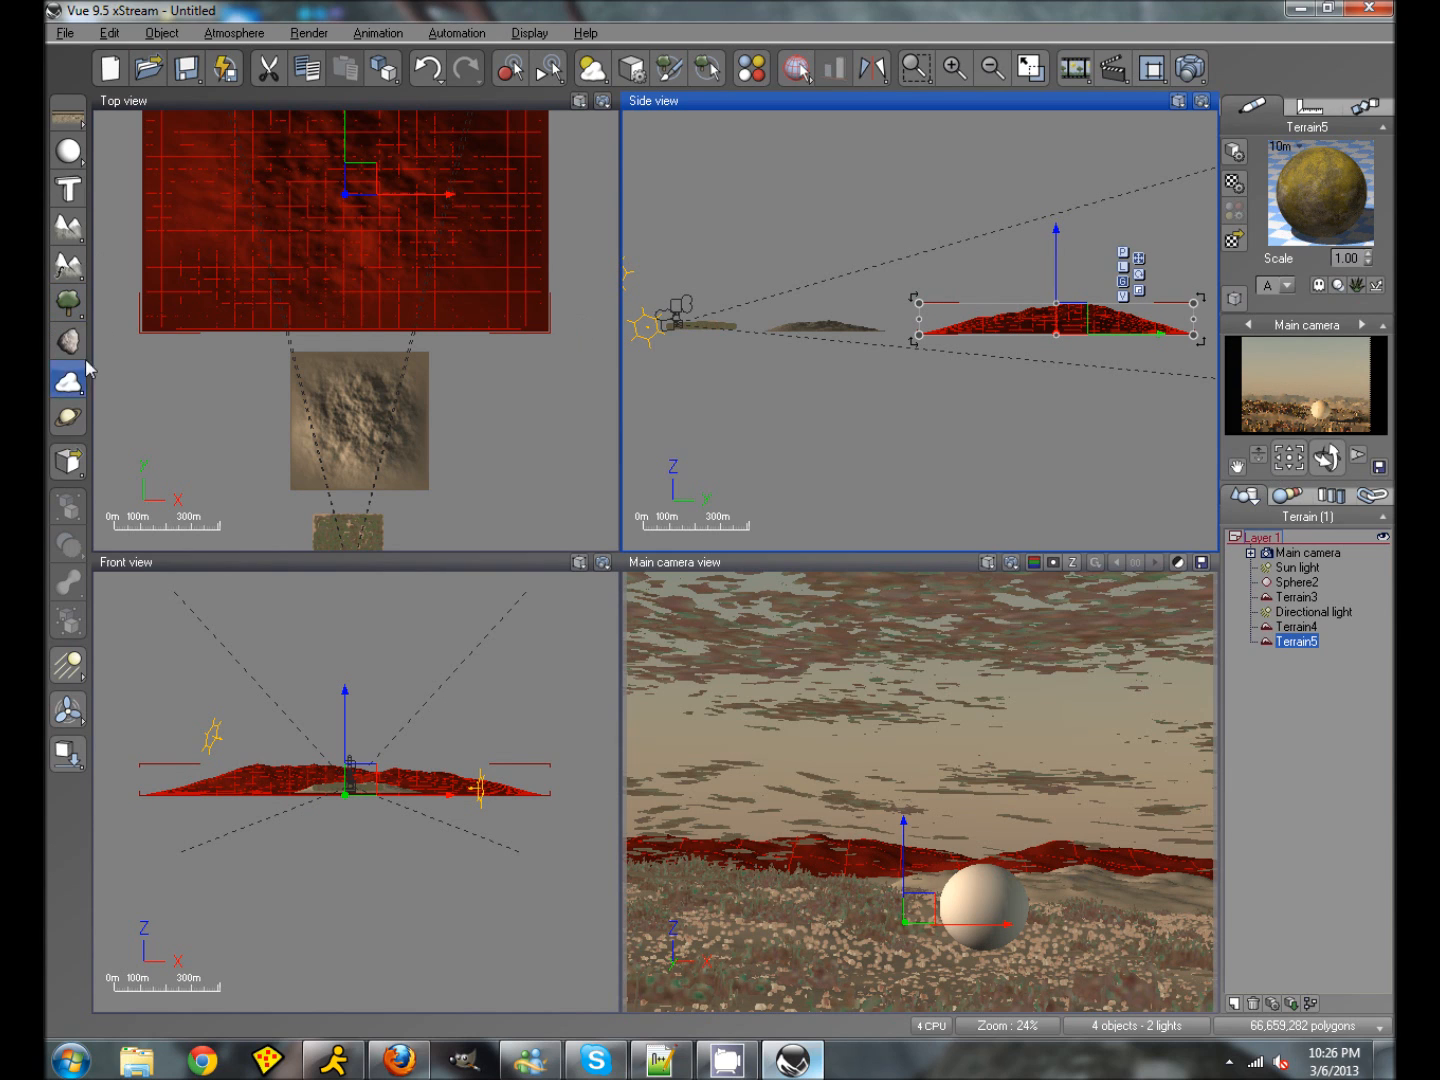
Step: Add an Umbrella Acacia tree and move it to the left of the sphere in the camera view
{"action": "left_click", "coordinate": [67, 312]}
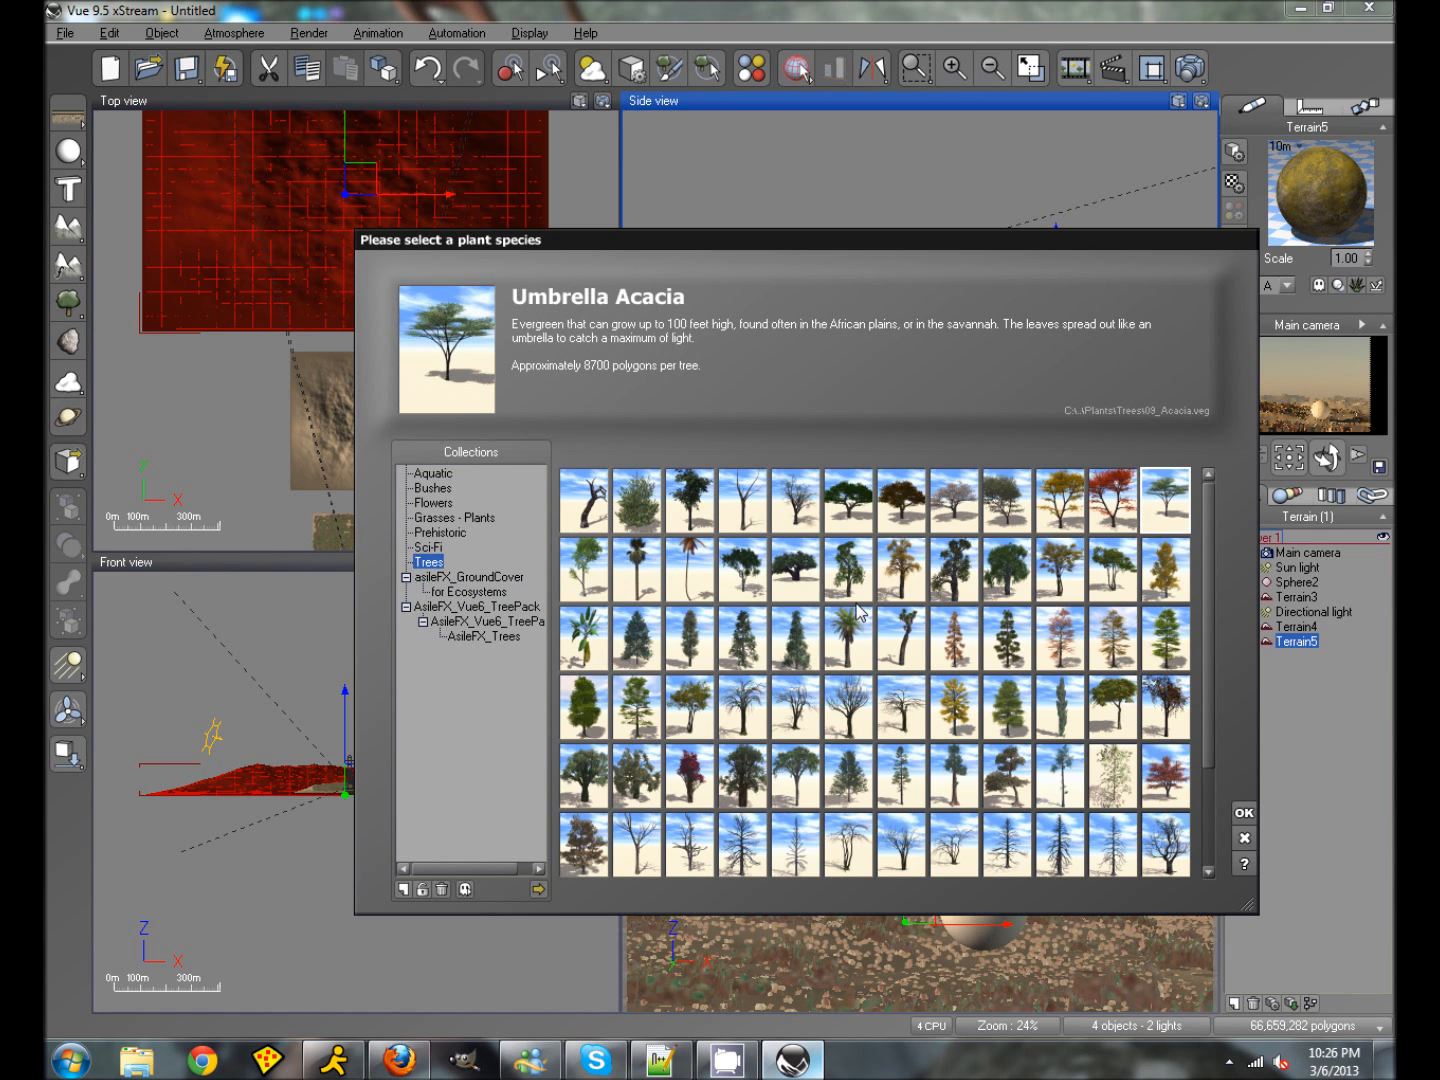
{"action": "left_click", "coordinate": [1166, 505]}
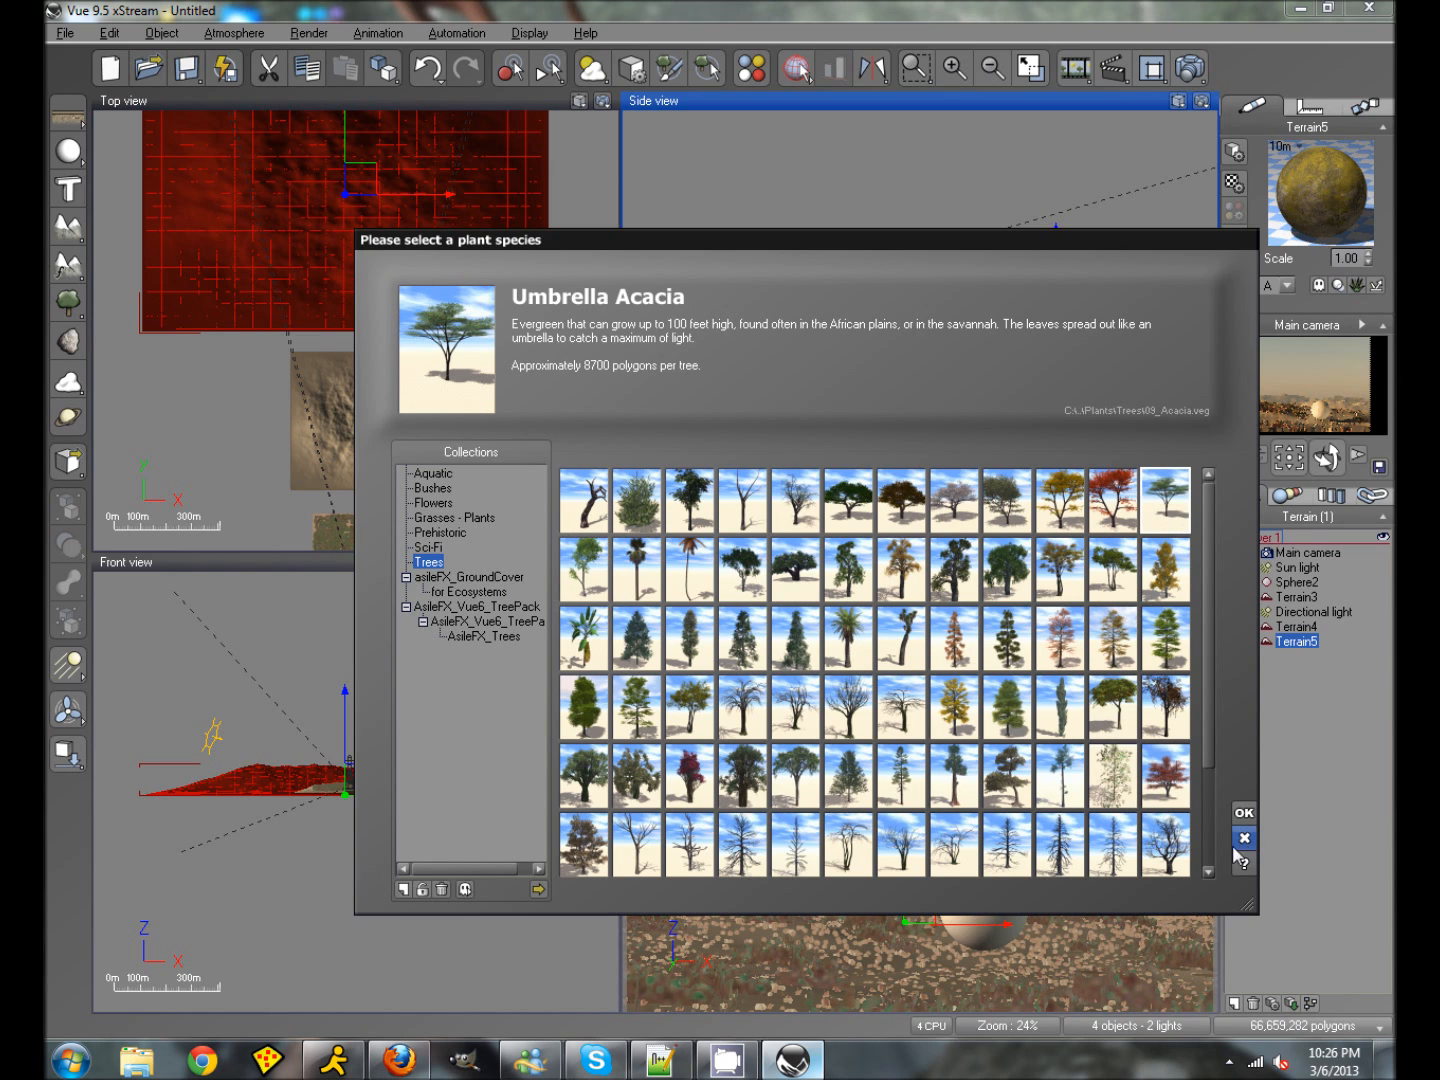
{"action": "left_click", "coordinate": [1244, 816]}
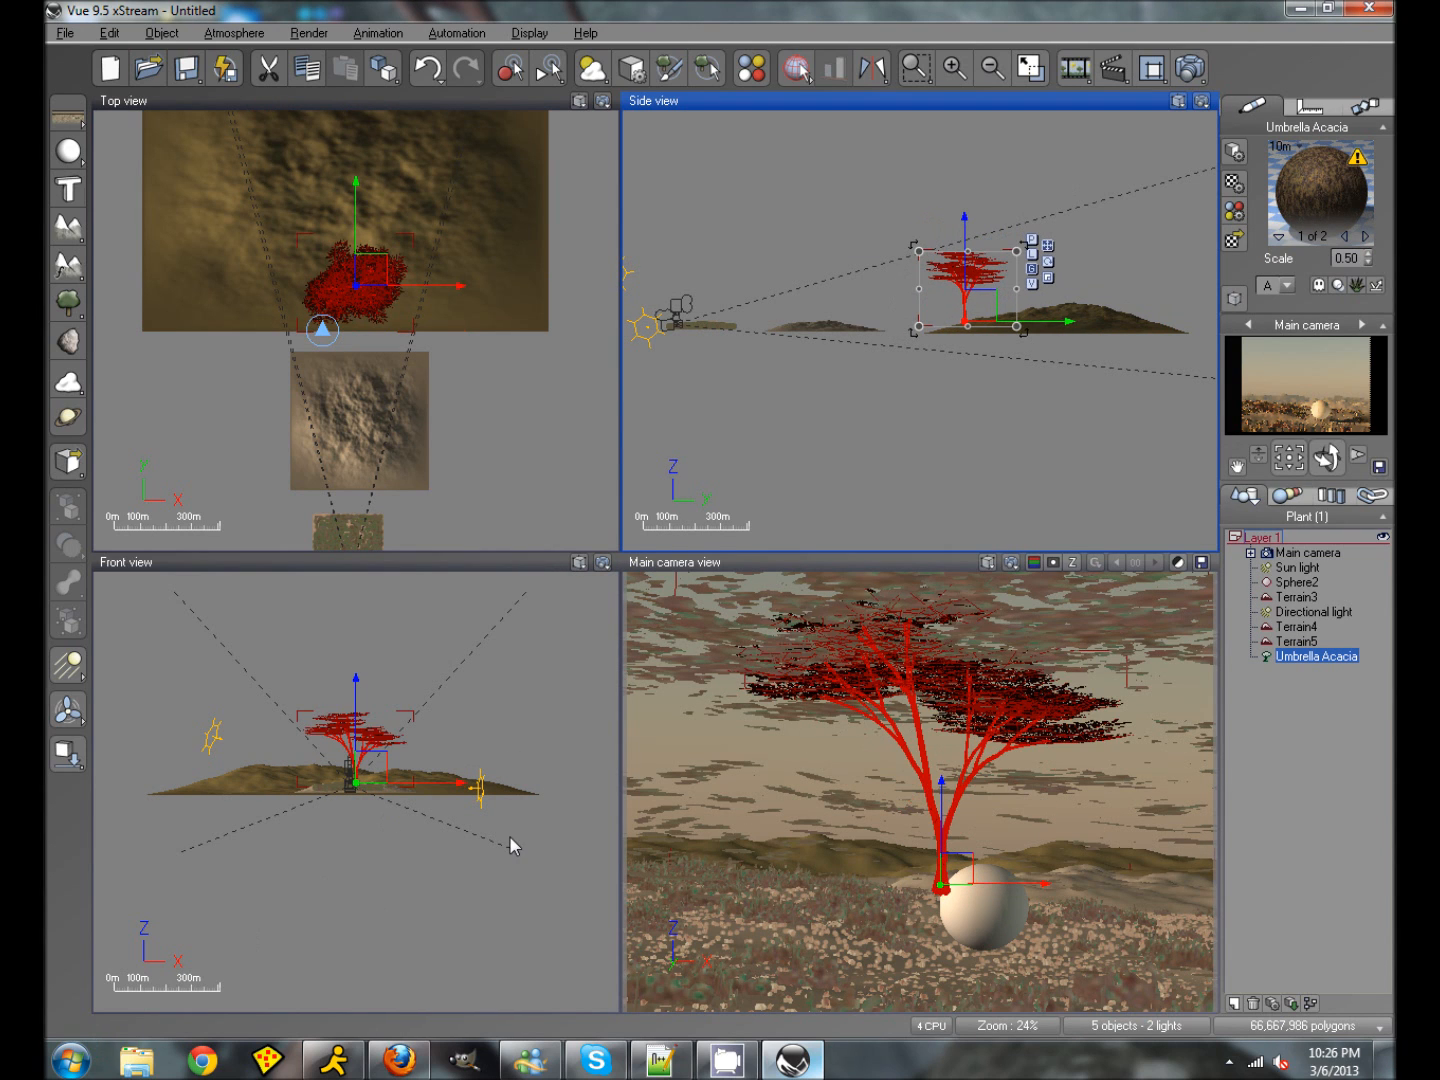
{"action": "left_click_drag", "start_coordinate": [940, 787], "coordinate": [941, 787]}
{"action": "left_click_drag", "start_coordinate": [955, 866], "coordinate": [728, 861]}
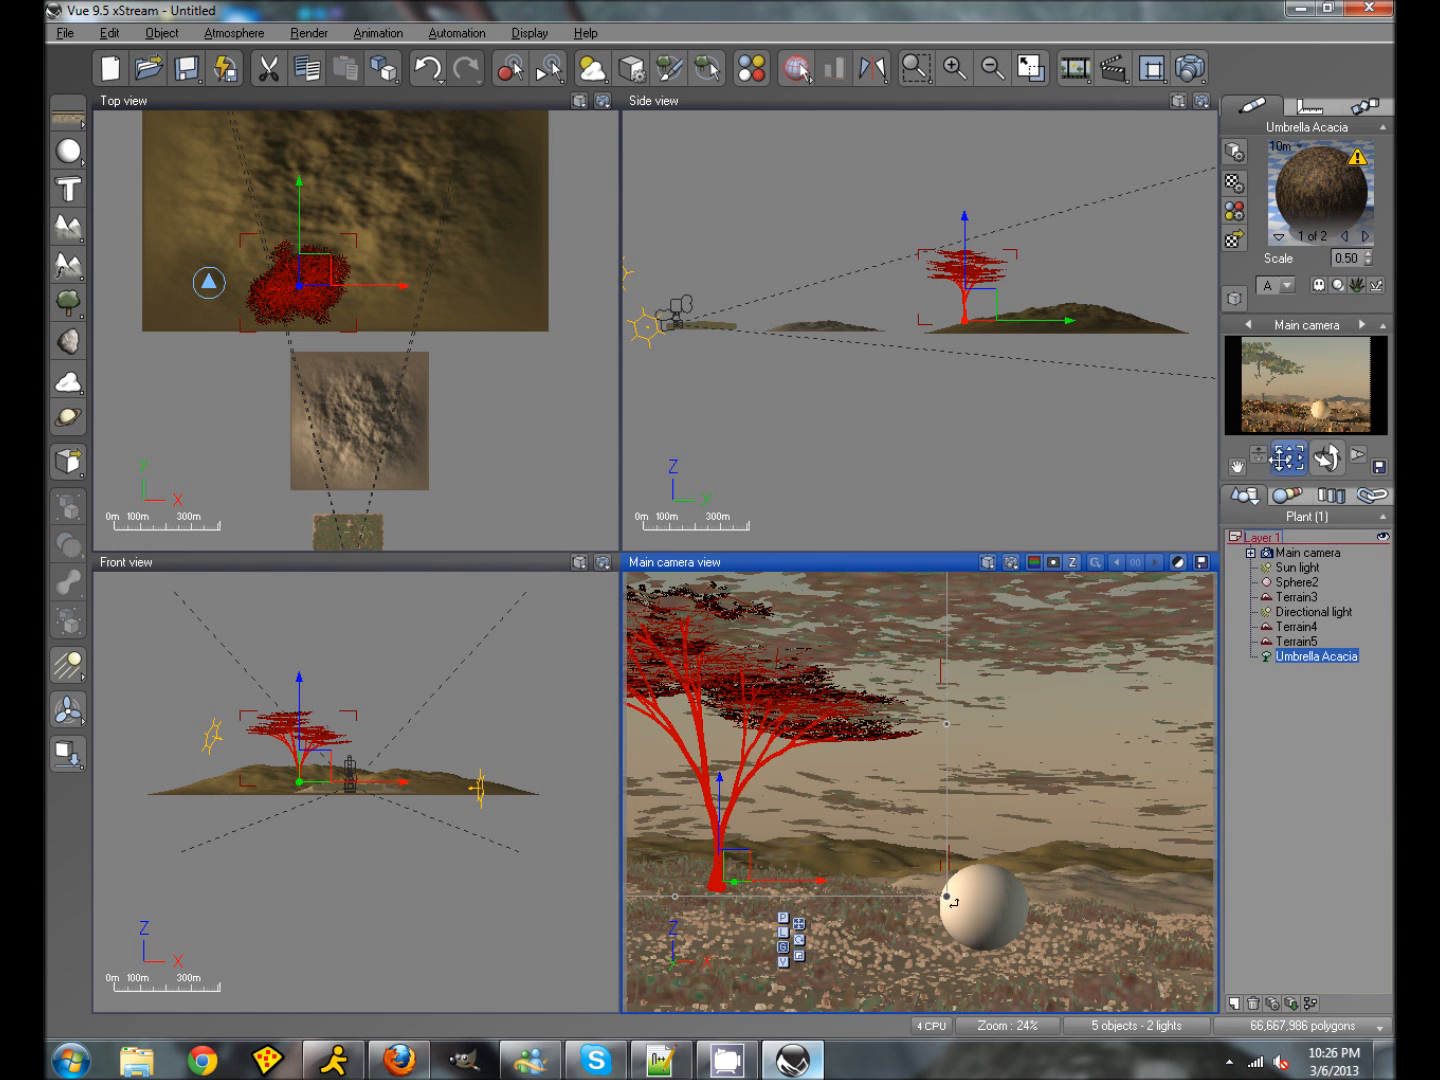
Step: Set the render aspect ratio to Widescreen (16:10) and shift the acacia slightly right and down in the camera framing
{"action": "left_click", "coordinate": [1191, 67]}
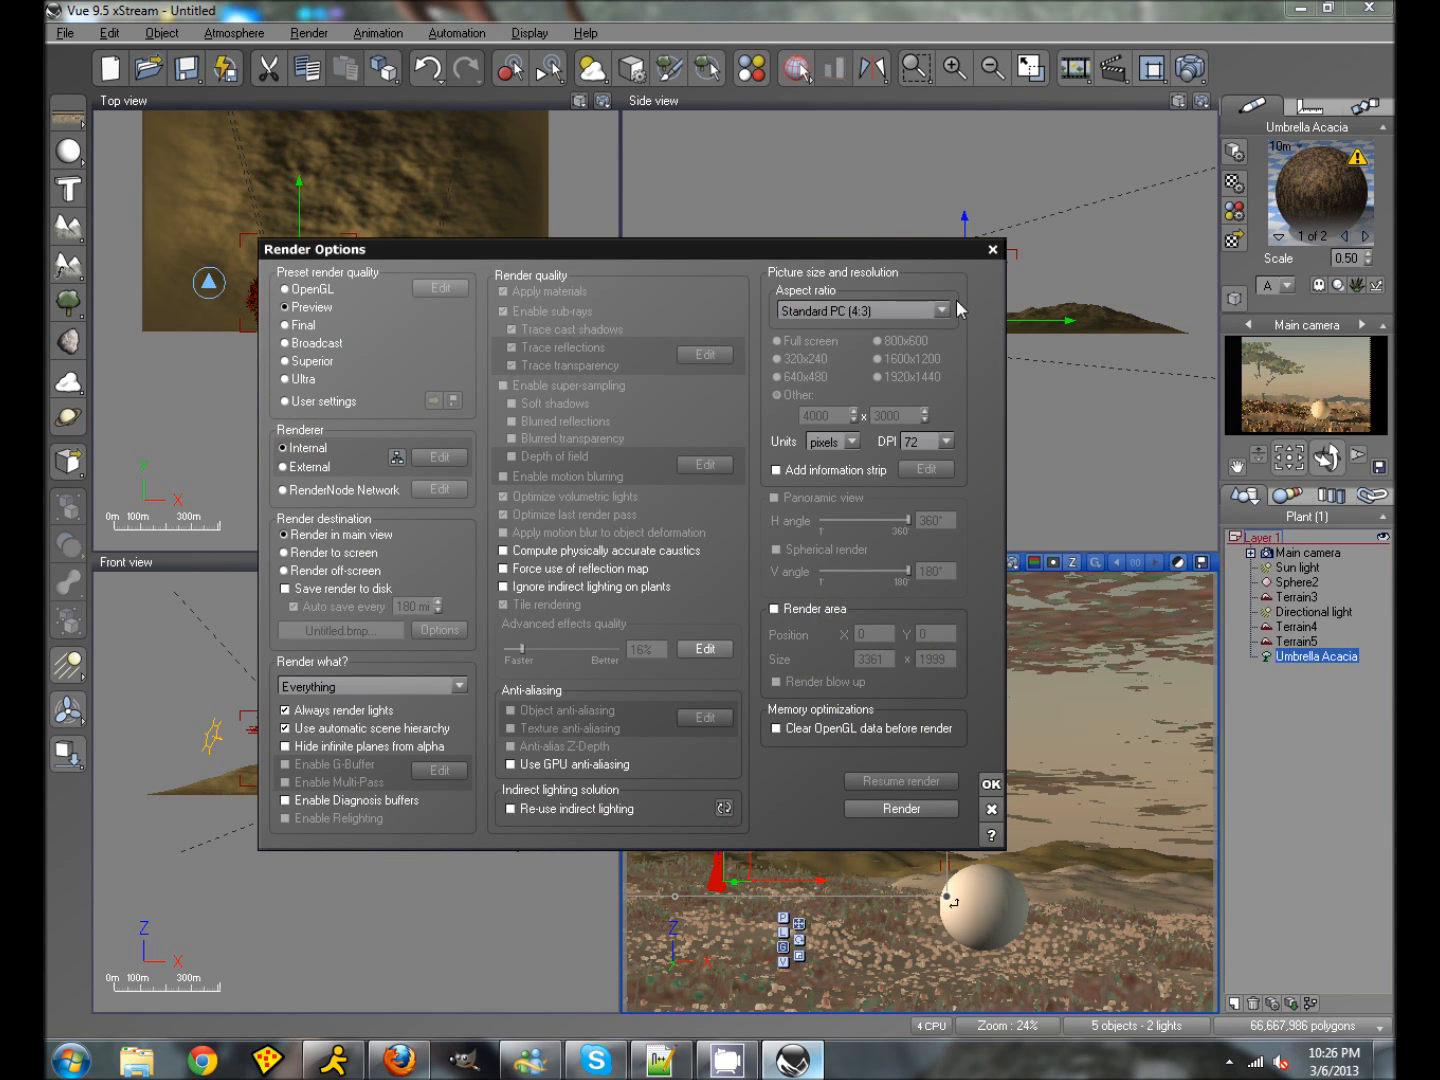
{"action": "left_click", "coordinate": [941, 311]}
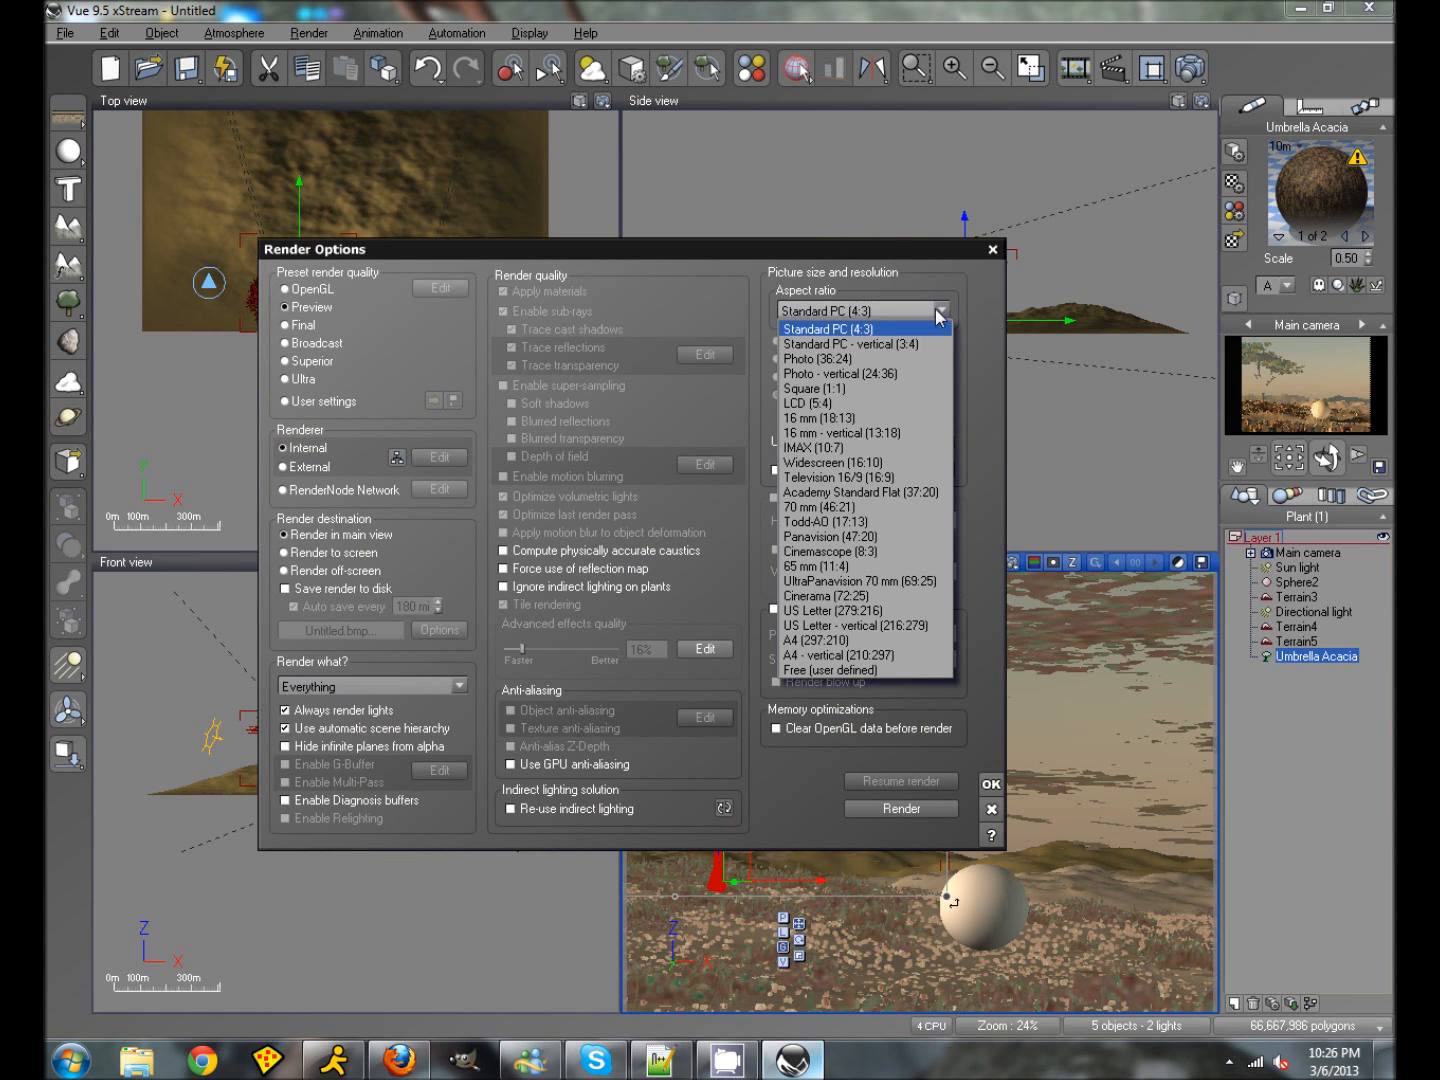
{"action": "left_click", "coordinate": [833, 464]}
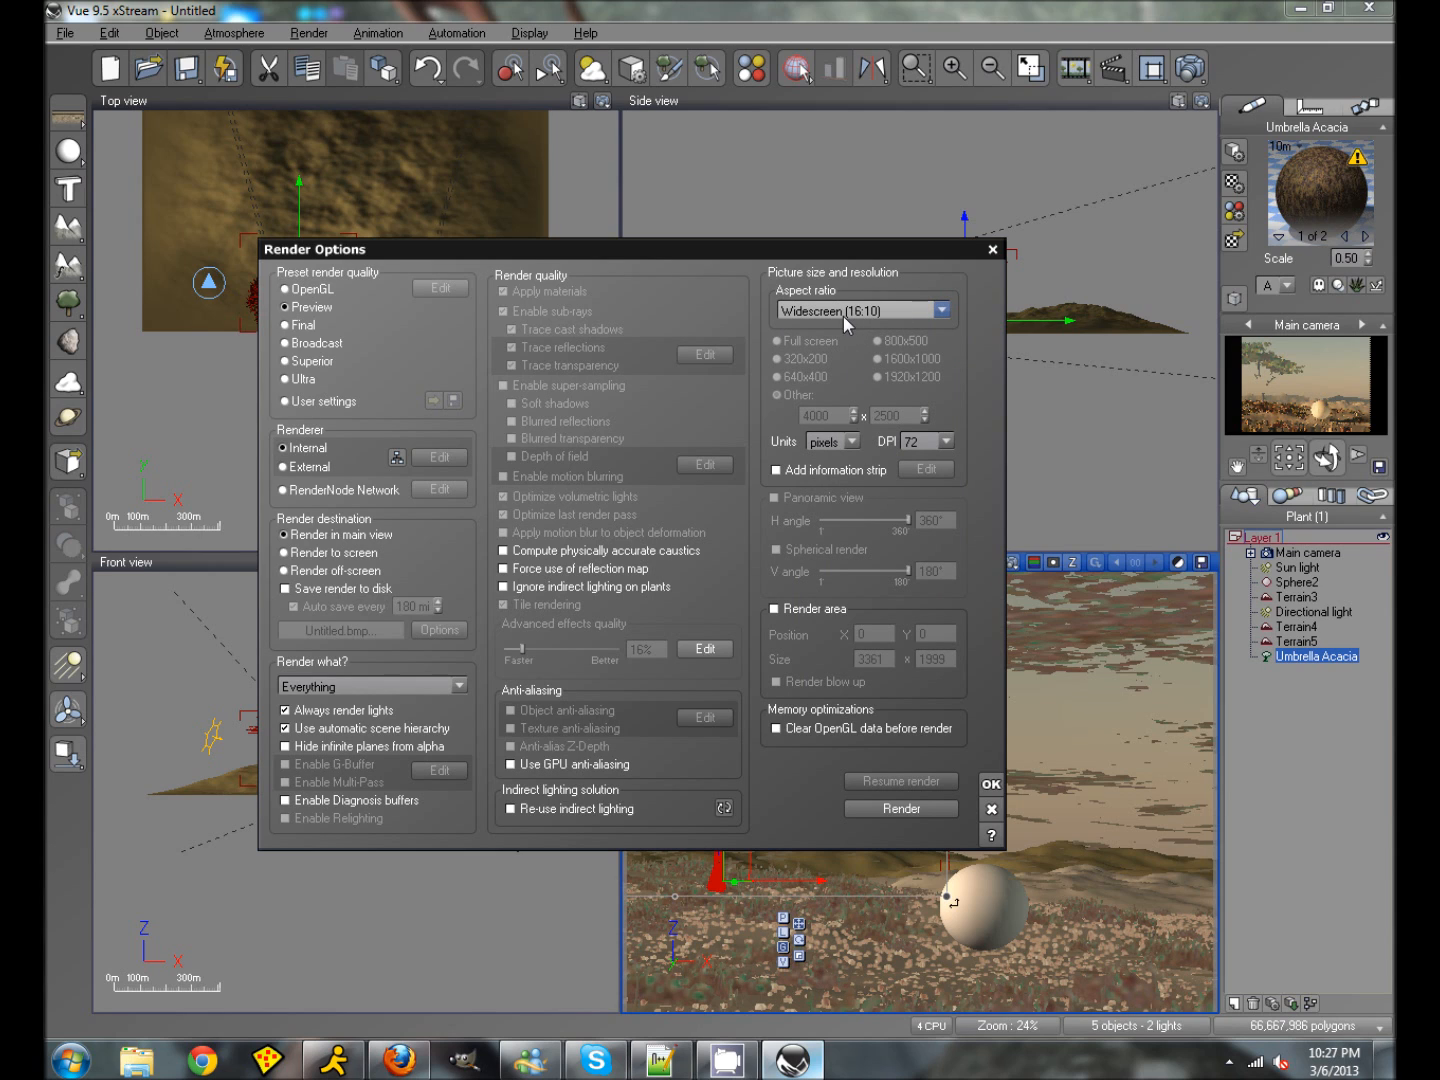
{"action": "left_click", "coordinate": [991, 788]}
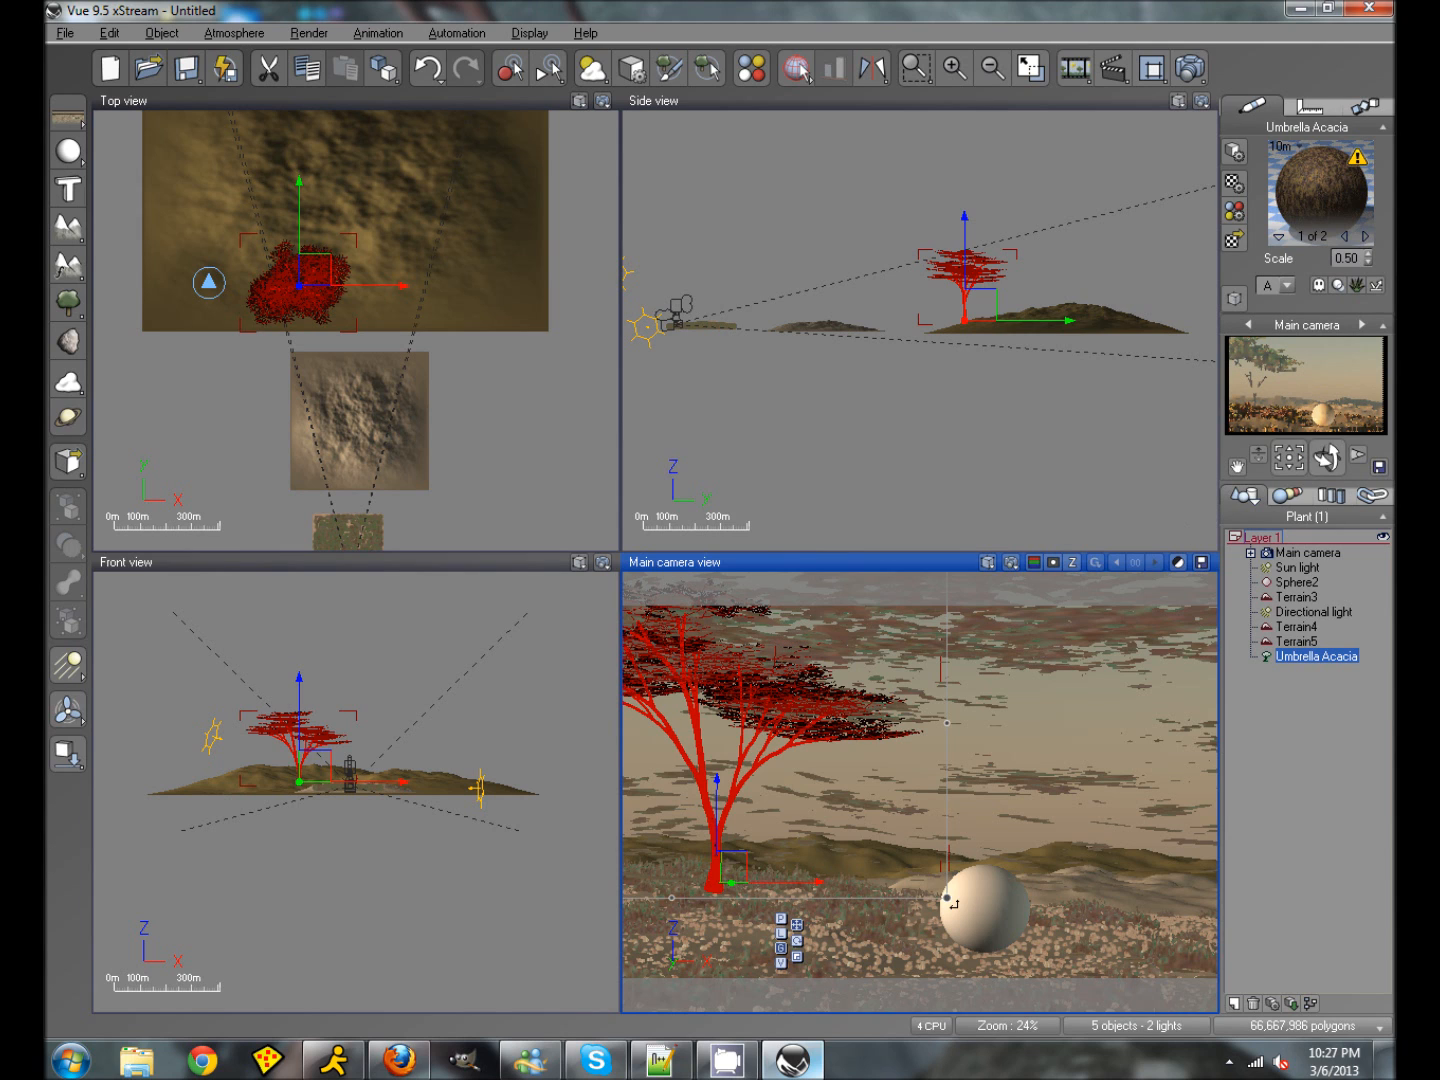
{"action": "left_click_drag", "start_coordinate": [752, 790], "coordinate": [813, 784]}
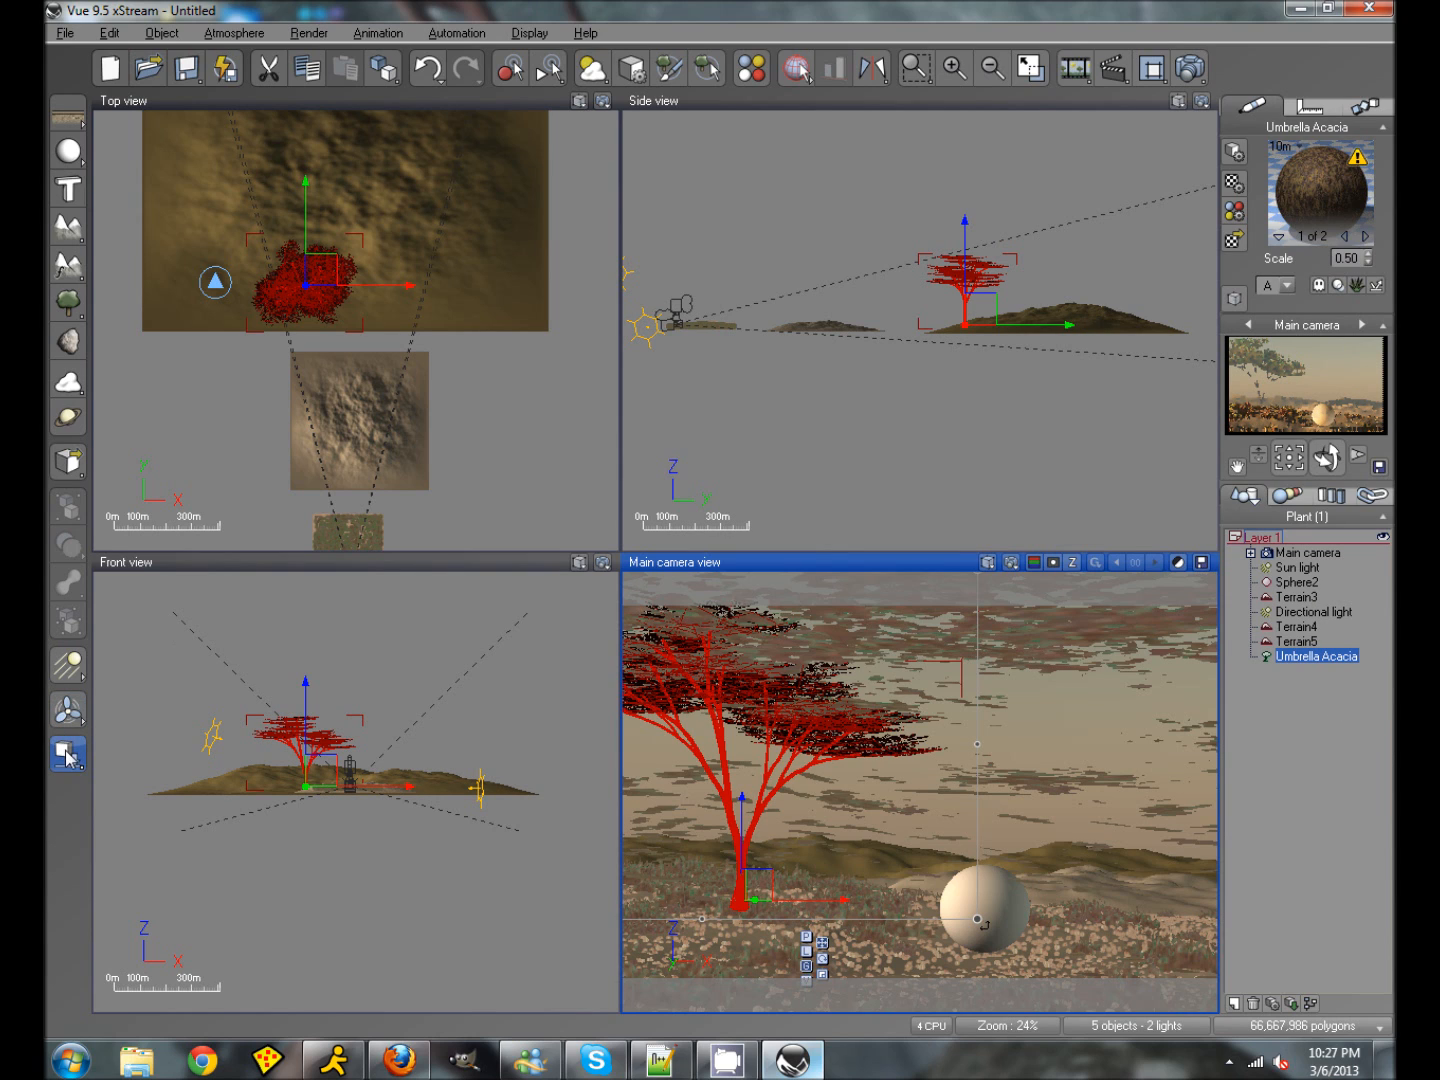
Step: Save the scene as CheetahScene in the Cheetah project folder
{"action": "left_click", "coordinate": [194, 80]}
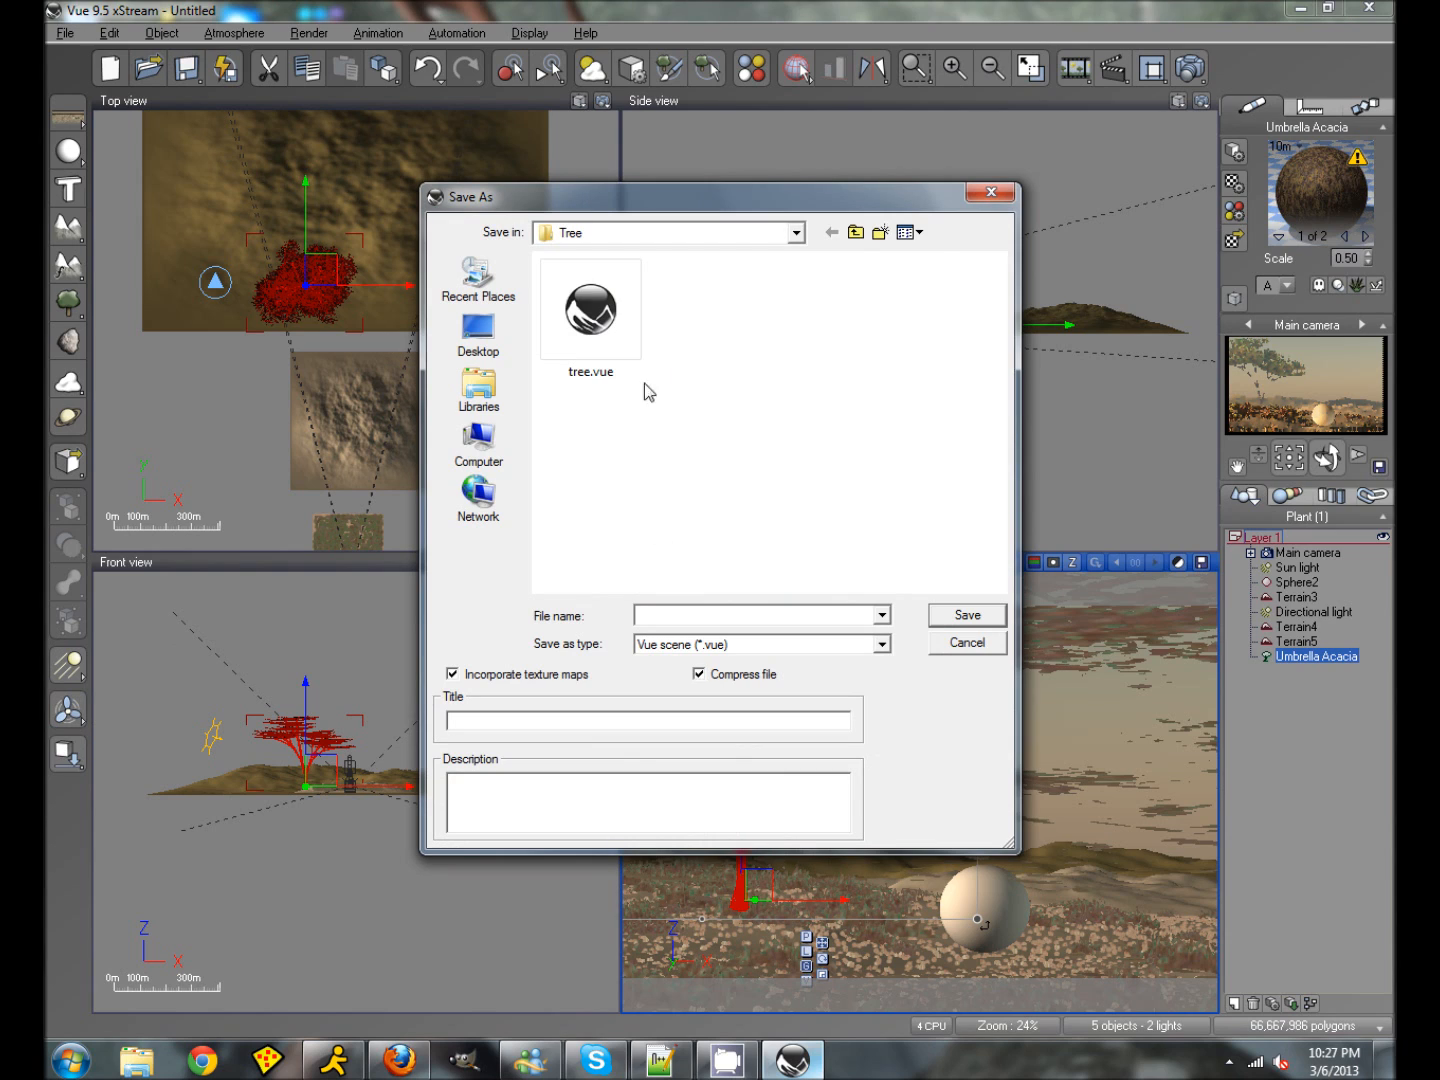
{"action": "left_click", "coordinate": [797, 233]}
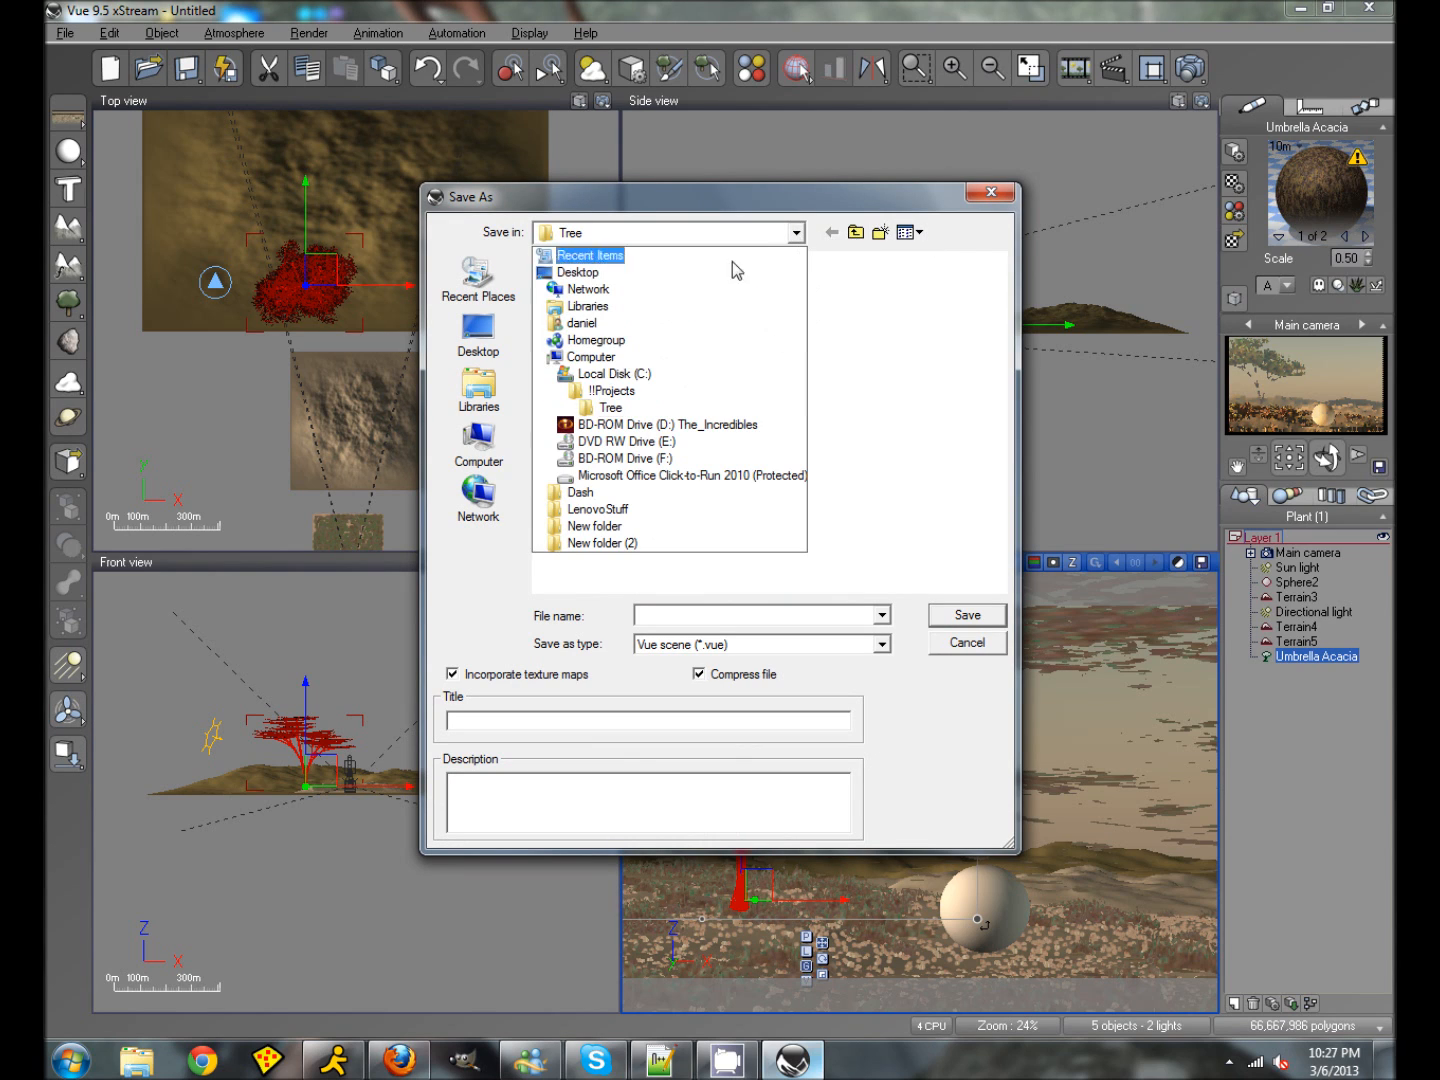
{"action": "left_click", "coordinate": [634, 393]}
{"action": "double_click", "coordinate": [585, 287]}
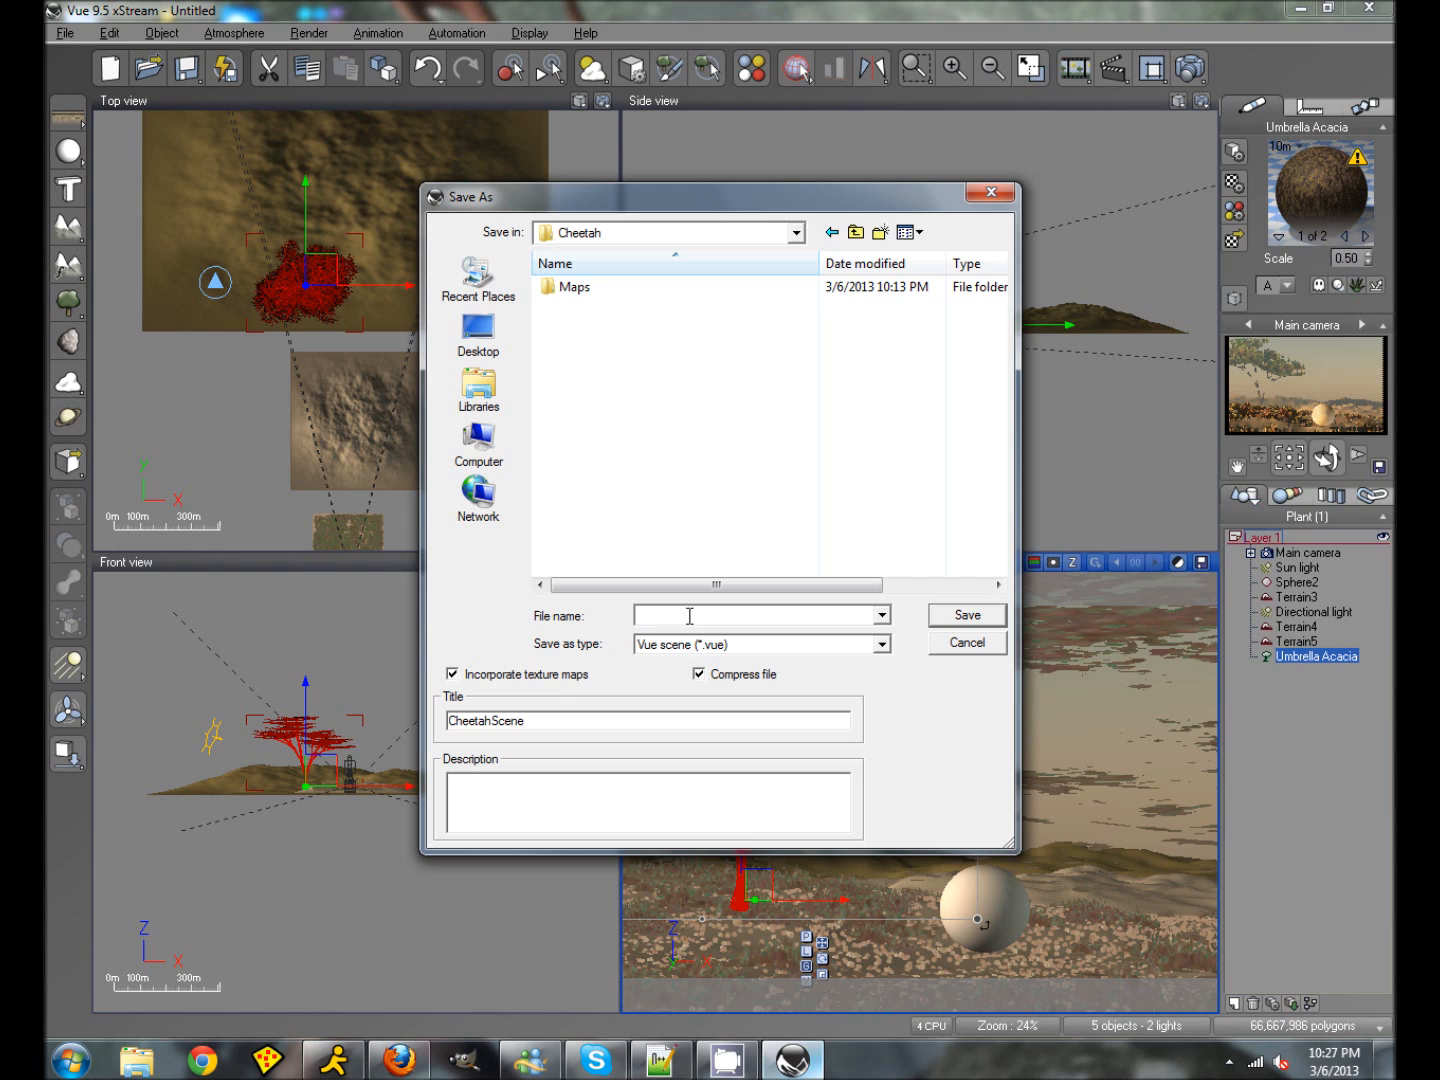
{"action": "type", "text": "Ch"}
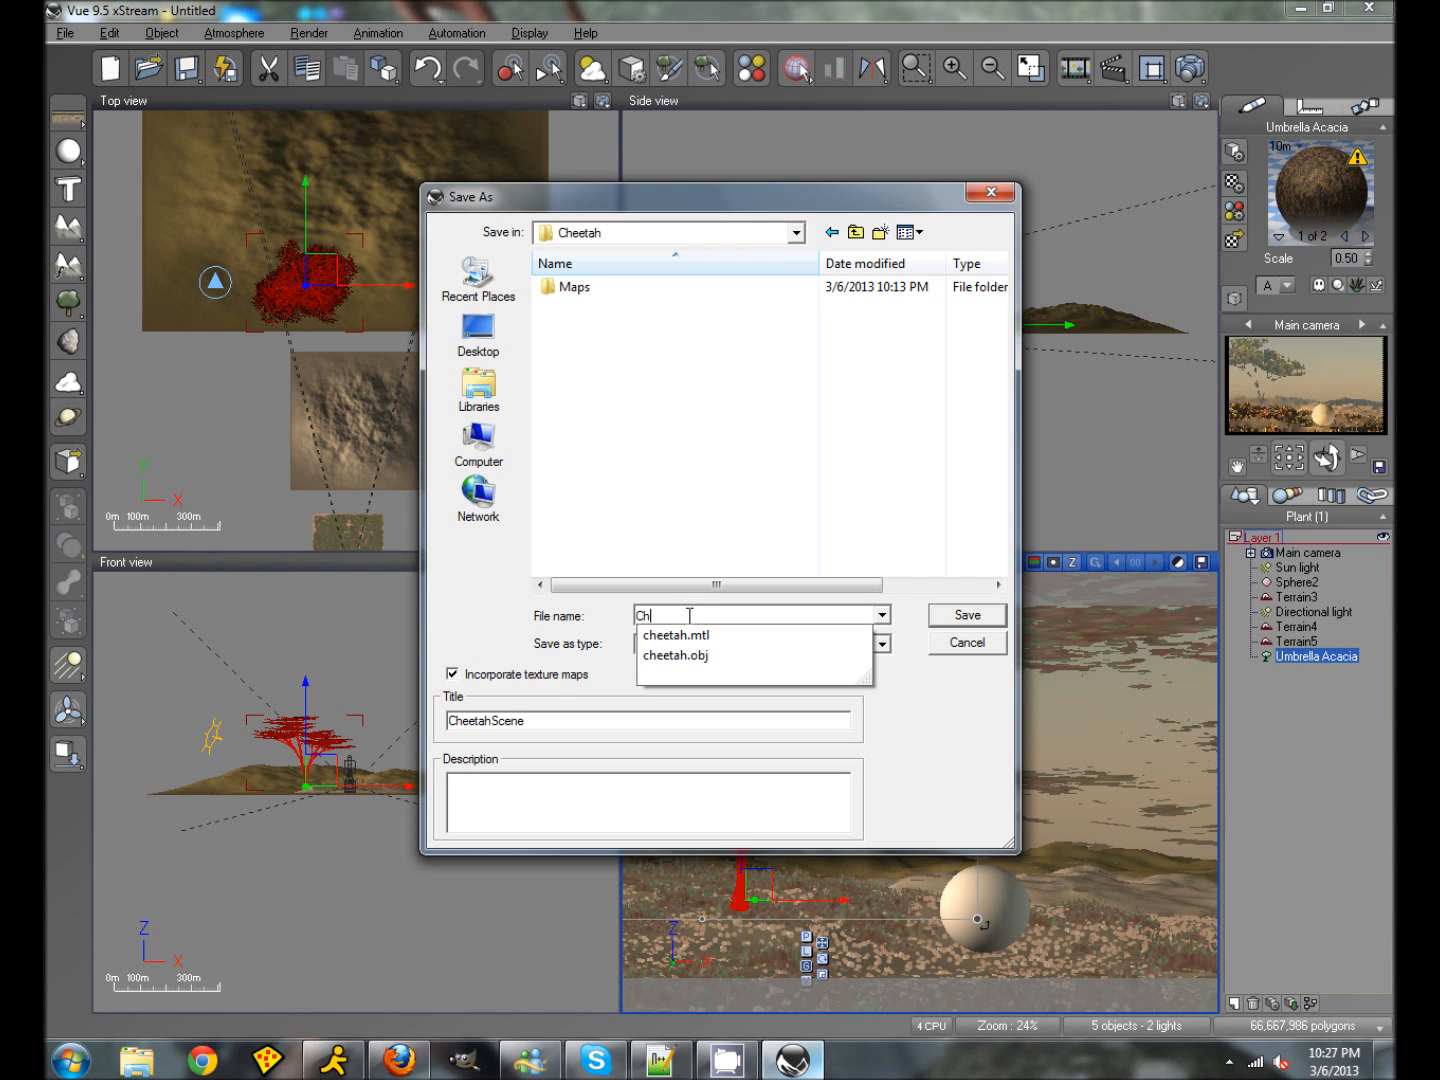
{"action": "type", "text": "eetaS"}
{"action": "key", "text": "BackSpace"}
{"action": "type", "text": "hScene"}
{"action": "key", "text": "Return"}
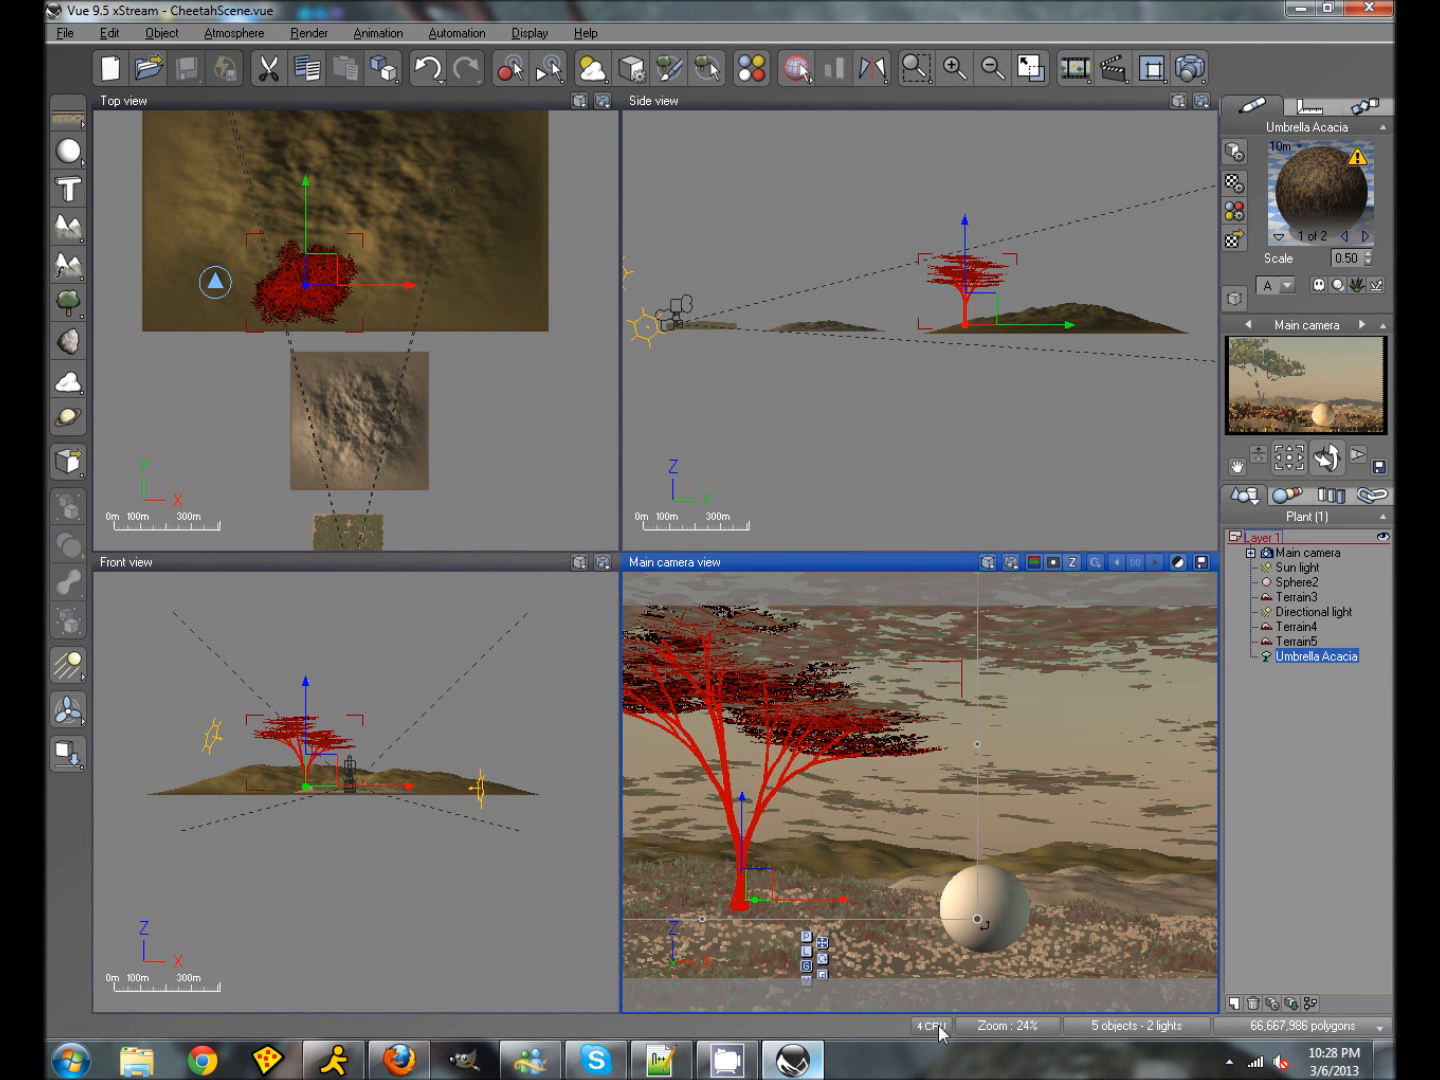
Step: Move the Umbrella Acacia and all three terrains into a new second layer and hide that layer
{"action": "left_click", "coordinate": [1234, 1004]}
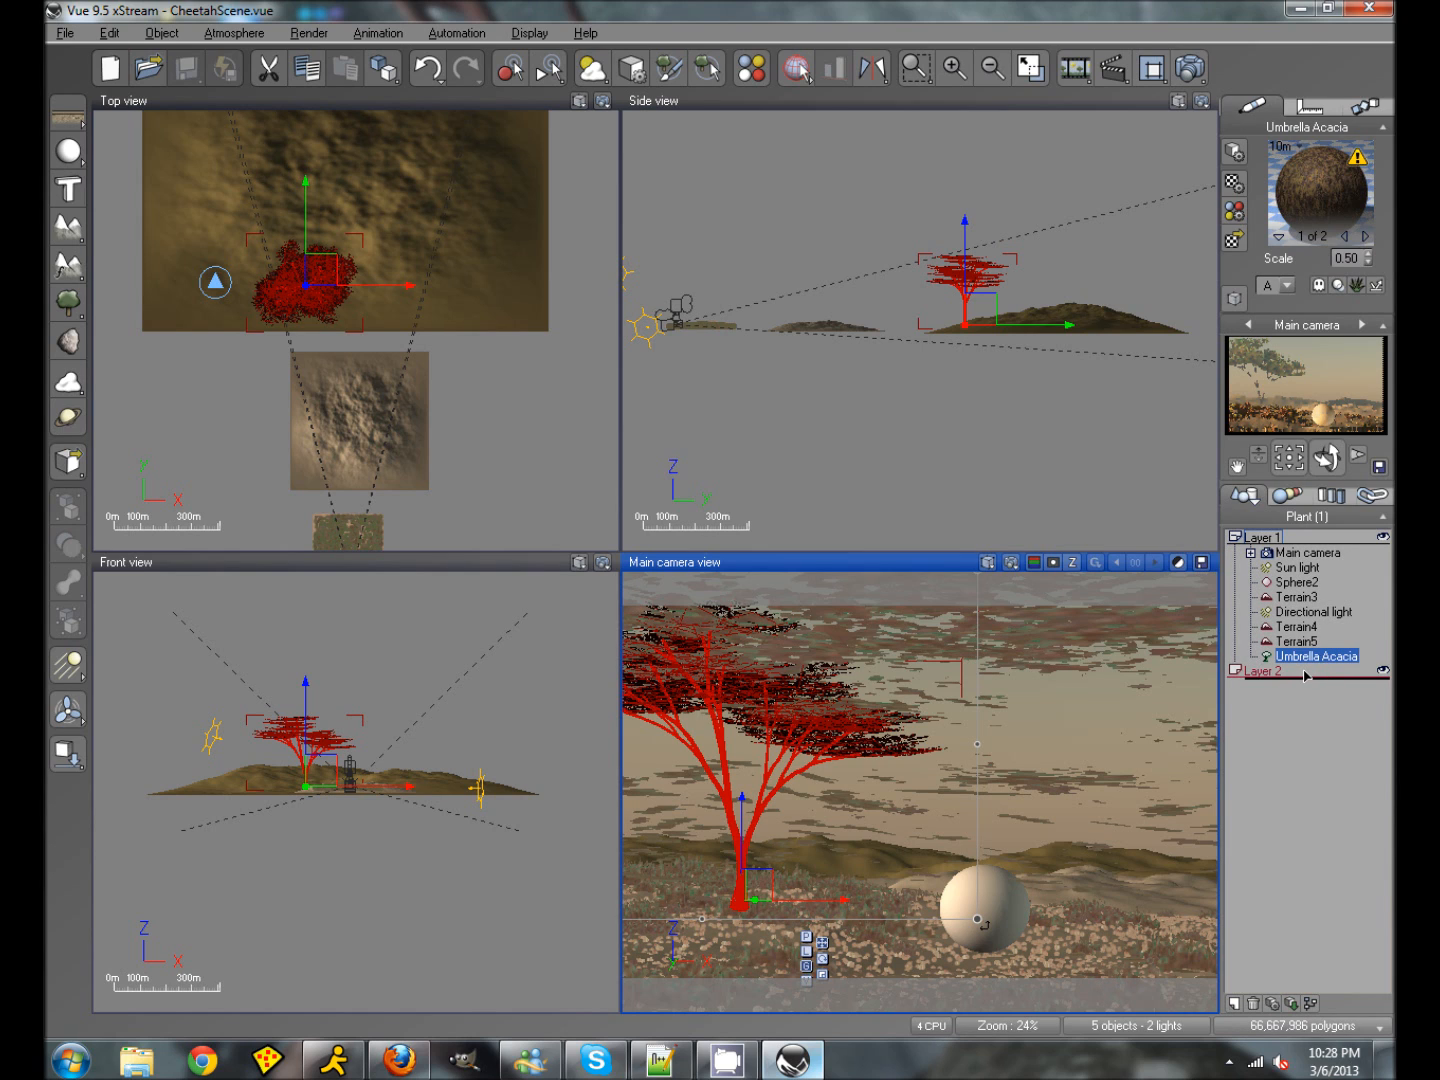
{"action": "left_click_drag", "start_coordinate": [1306, 676], "coordinate": [1308, 678]}
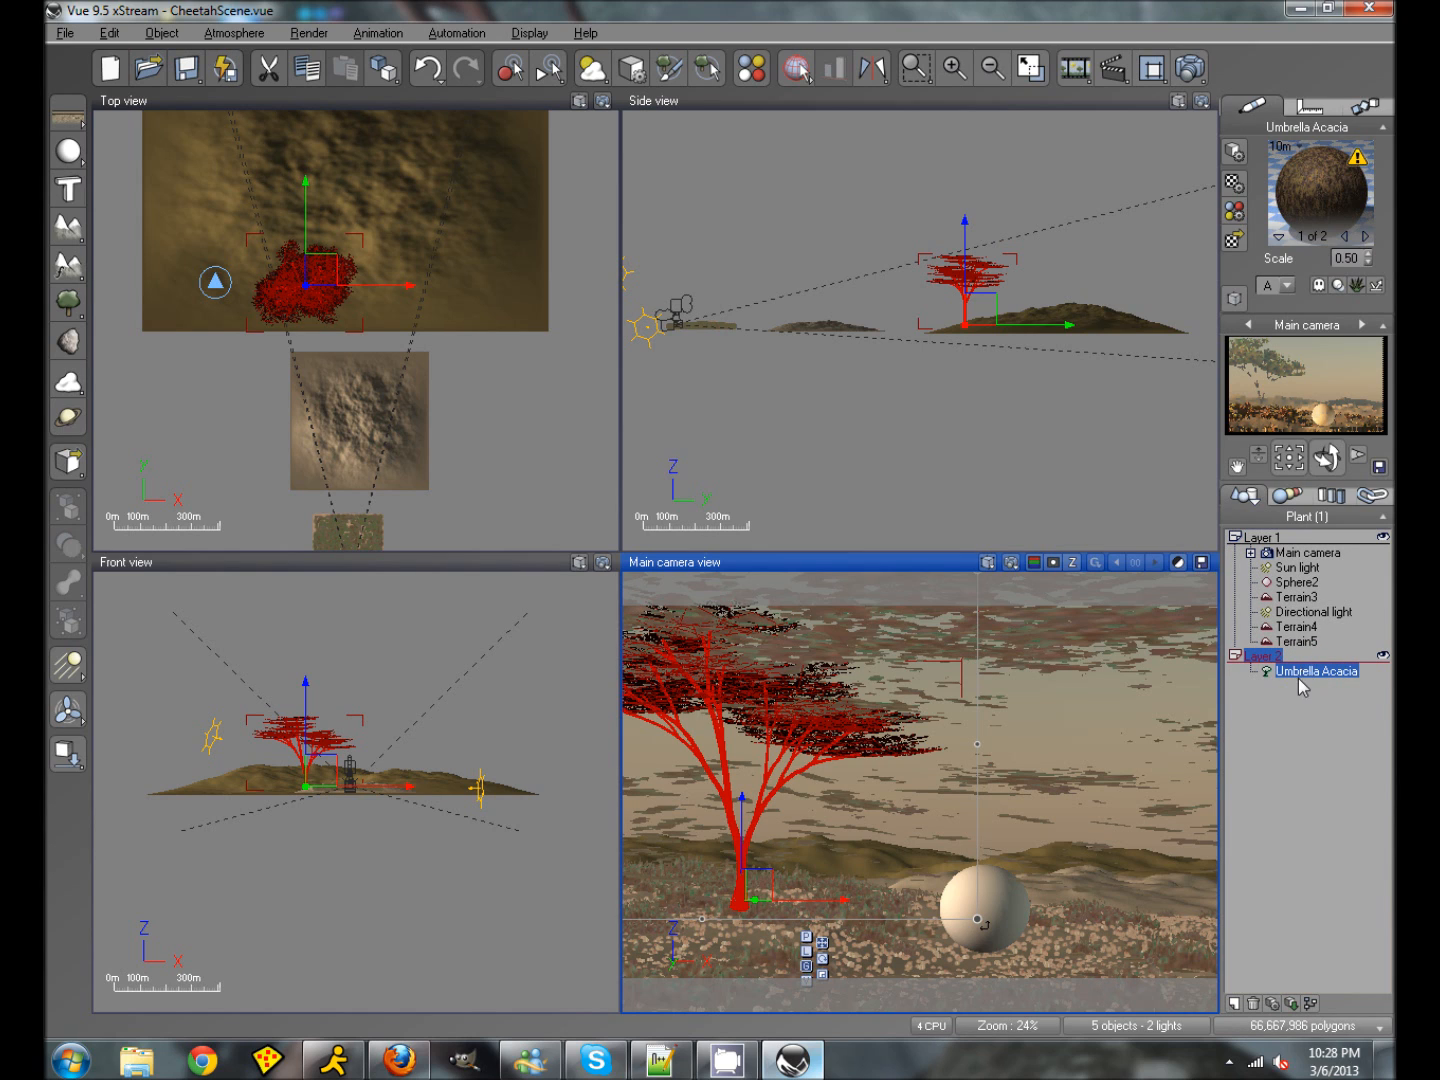
{"action": "left_click", "coordinate": [1298, 641]}
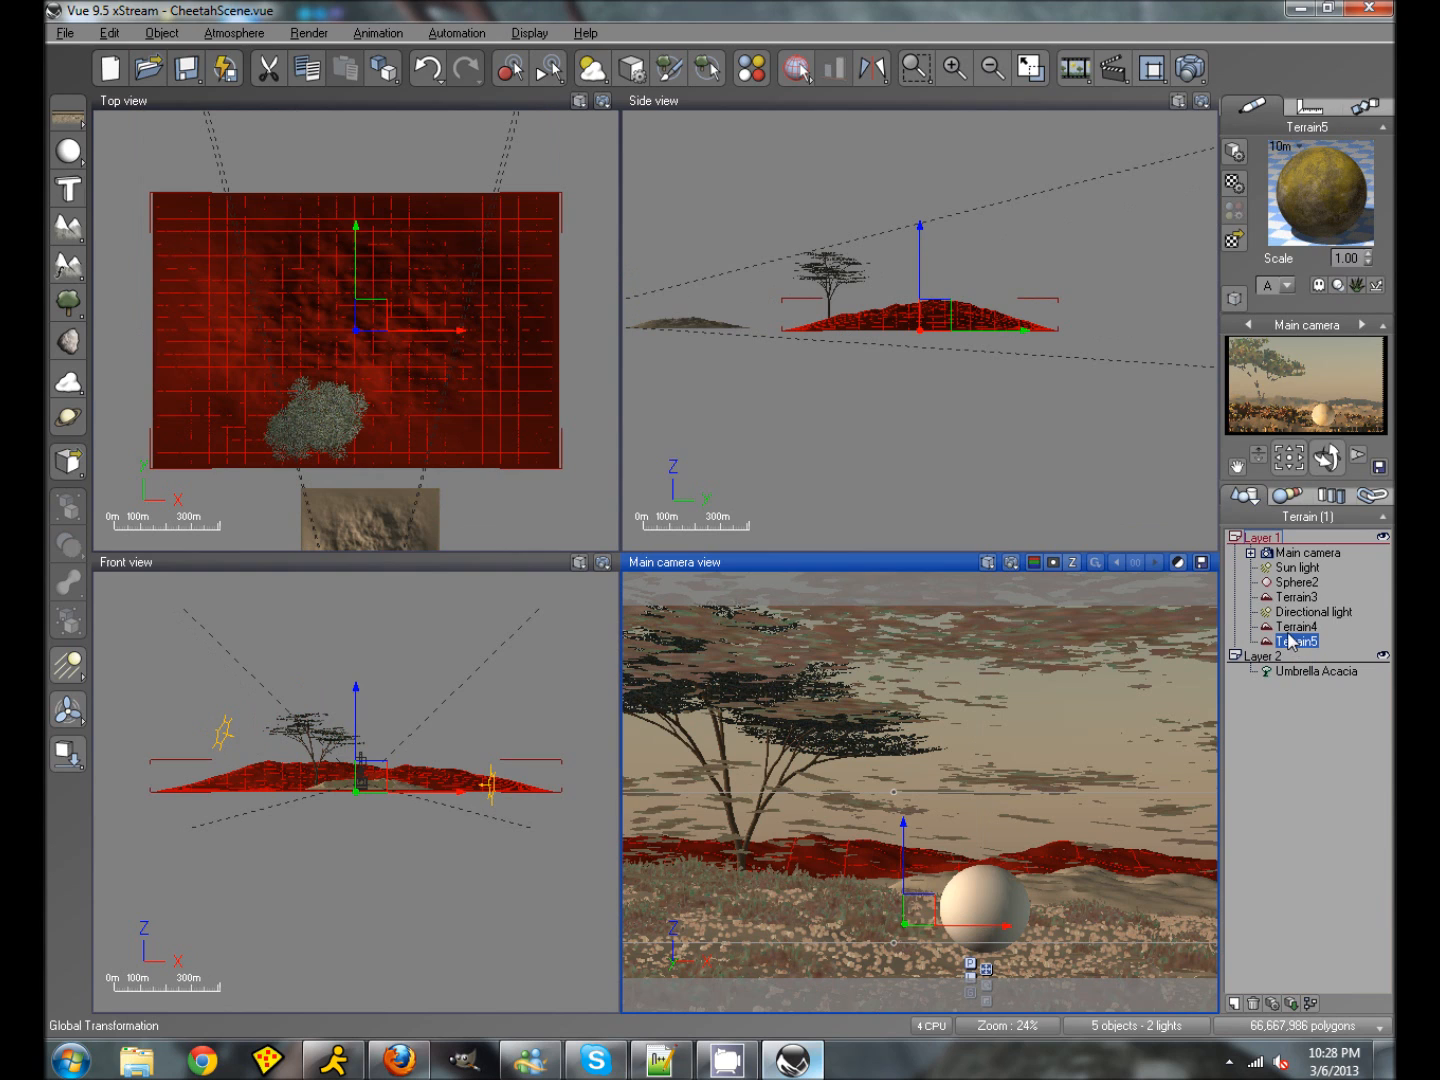
{"action": "left_click", "coordinate": [1300, 626], "text": "ctrl"}
{"action": "left_click", "coordinate": [1293, 598], "text": "ctrl"}
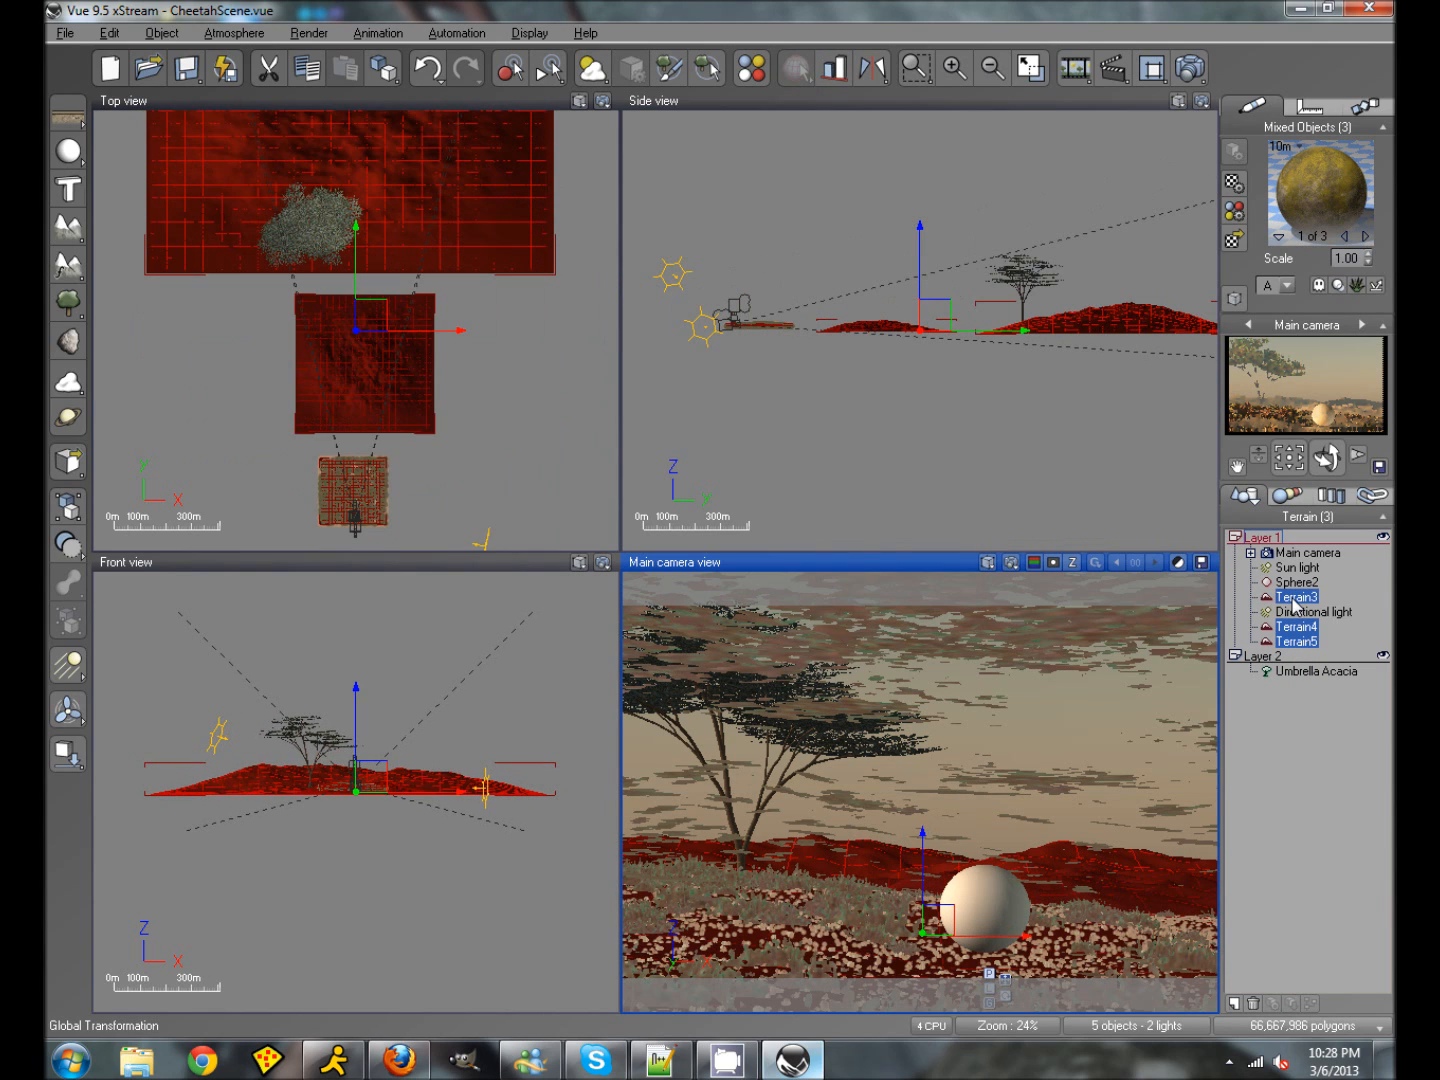
{"action": "left_click_drag", "start_coordinate": [1293, 608], "coordinate": [1285, 663]}
{"action": "left_click", "coordinate": [1382, 611]}
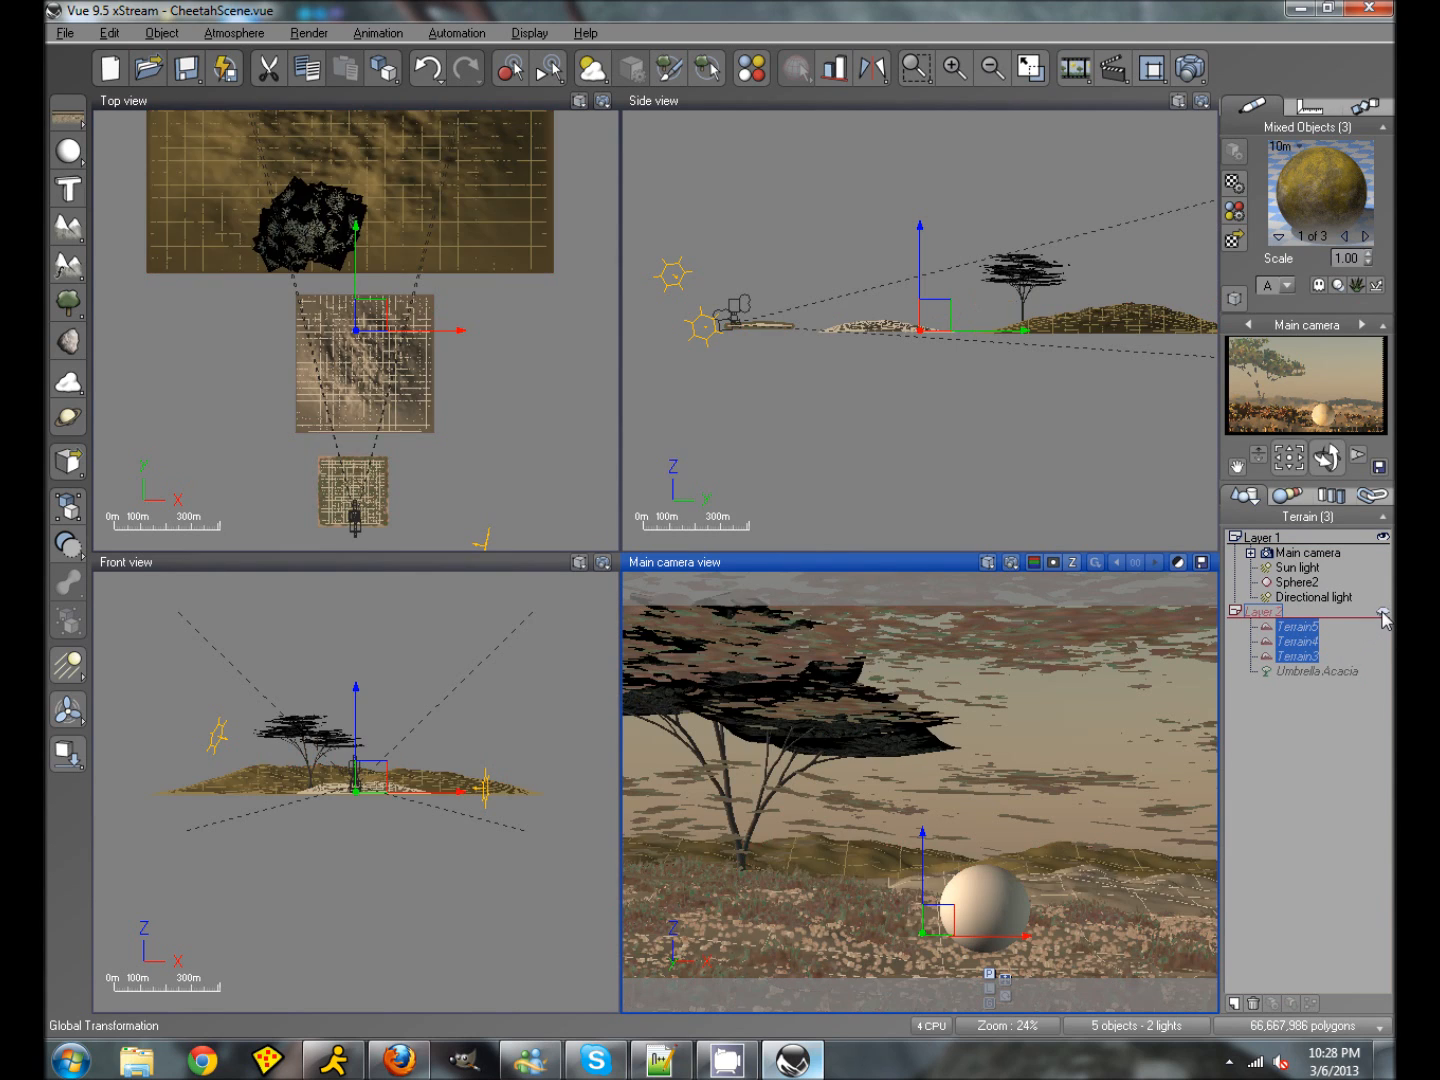
Step: Import cheetah.obj from the Cheetah folder as an object, leaving decimation, centering, resizing and texture downsampling off
{"action": "left_click", "coordinate": [1296, 582]}
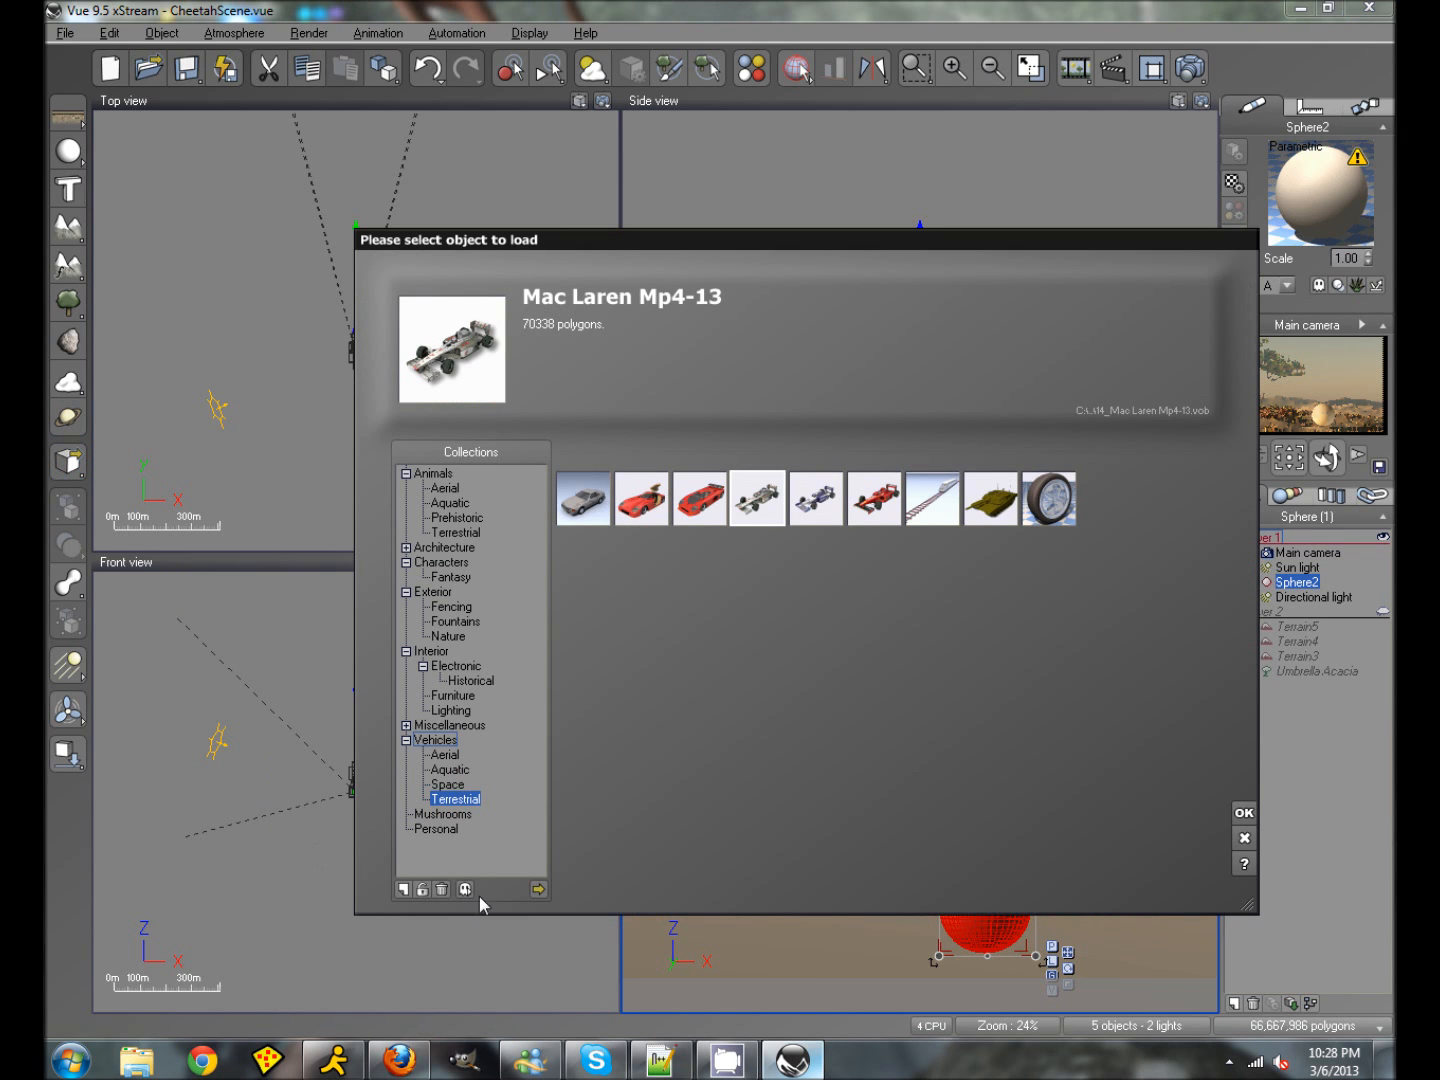
{"action": "left_click", "coordinate": [538, 890]}
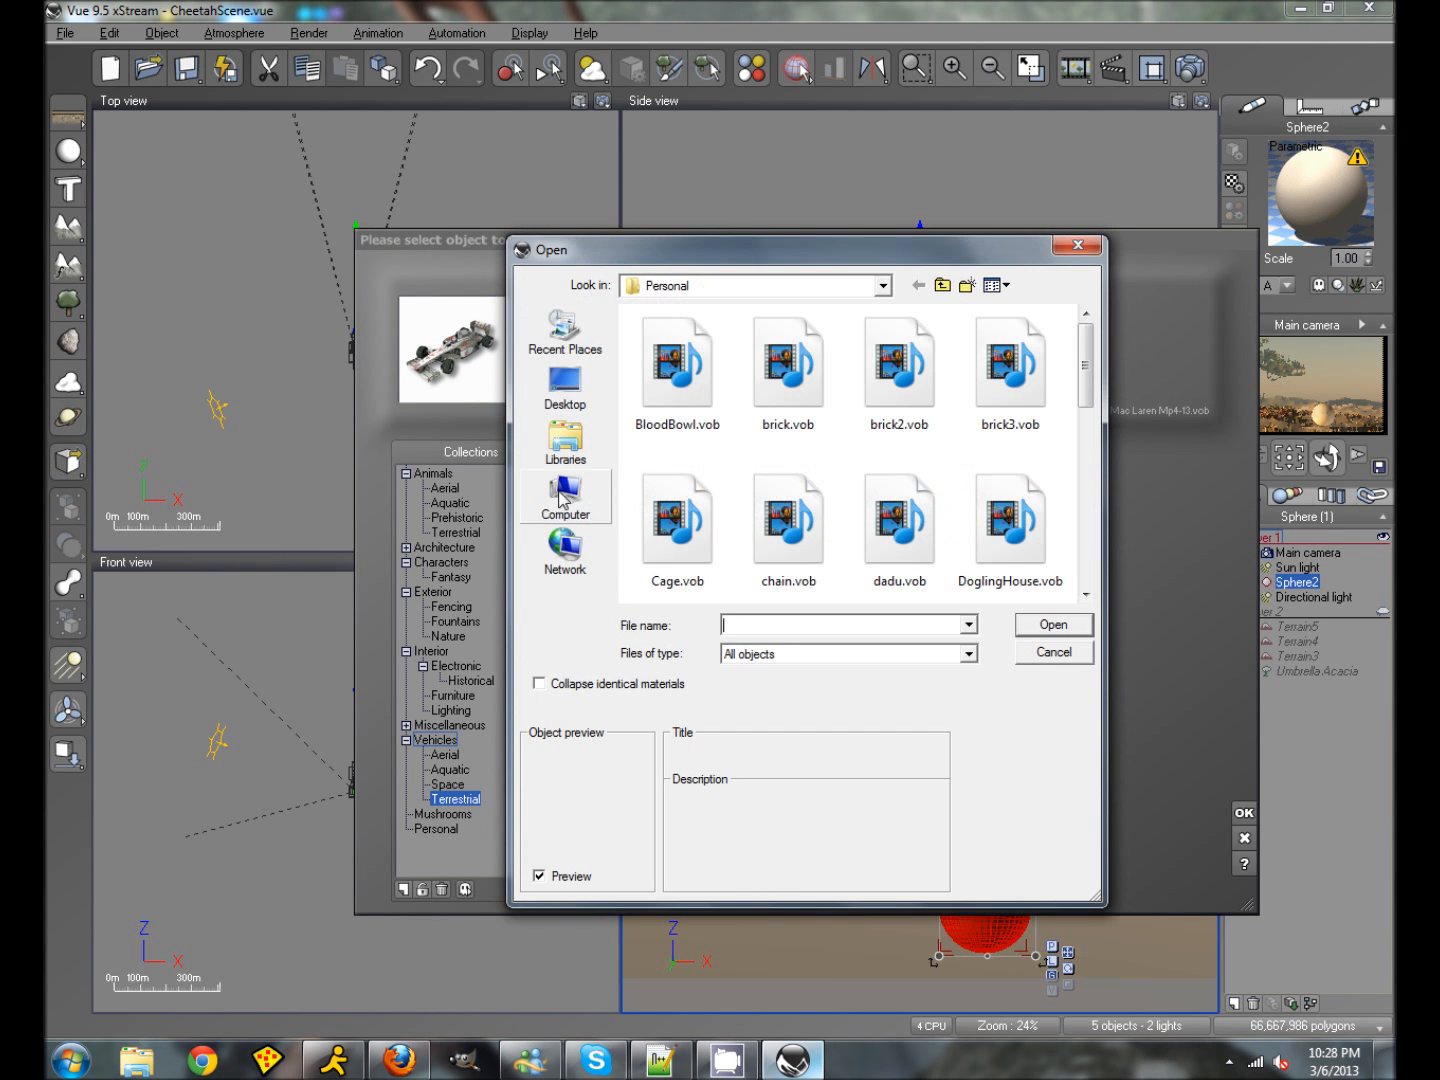
{"action": "left_click", "coordinate": [885, 286]}
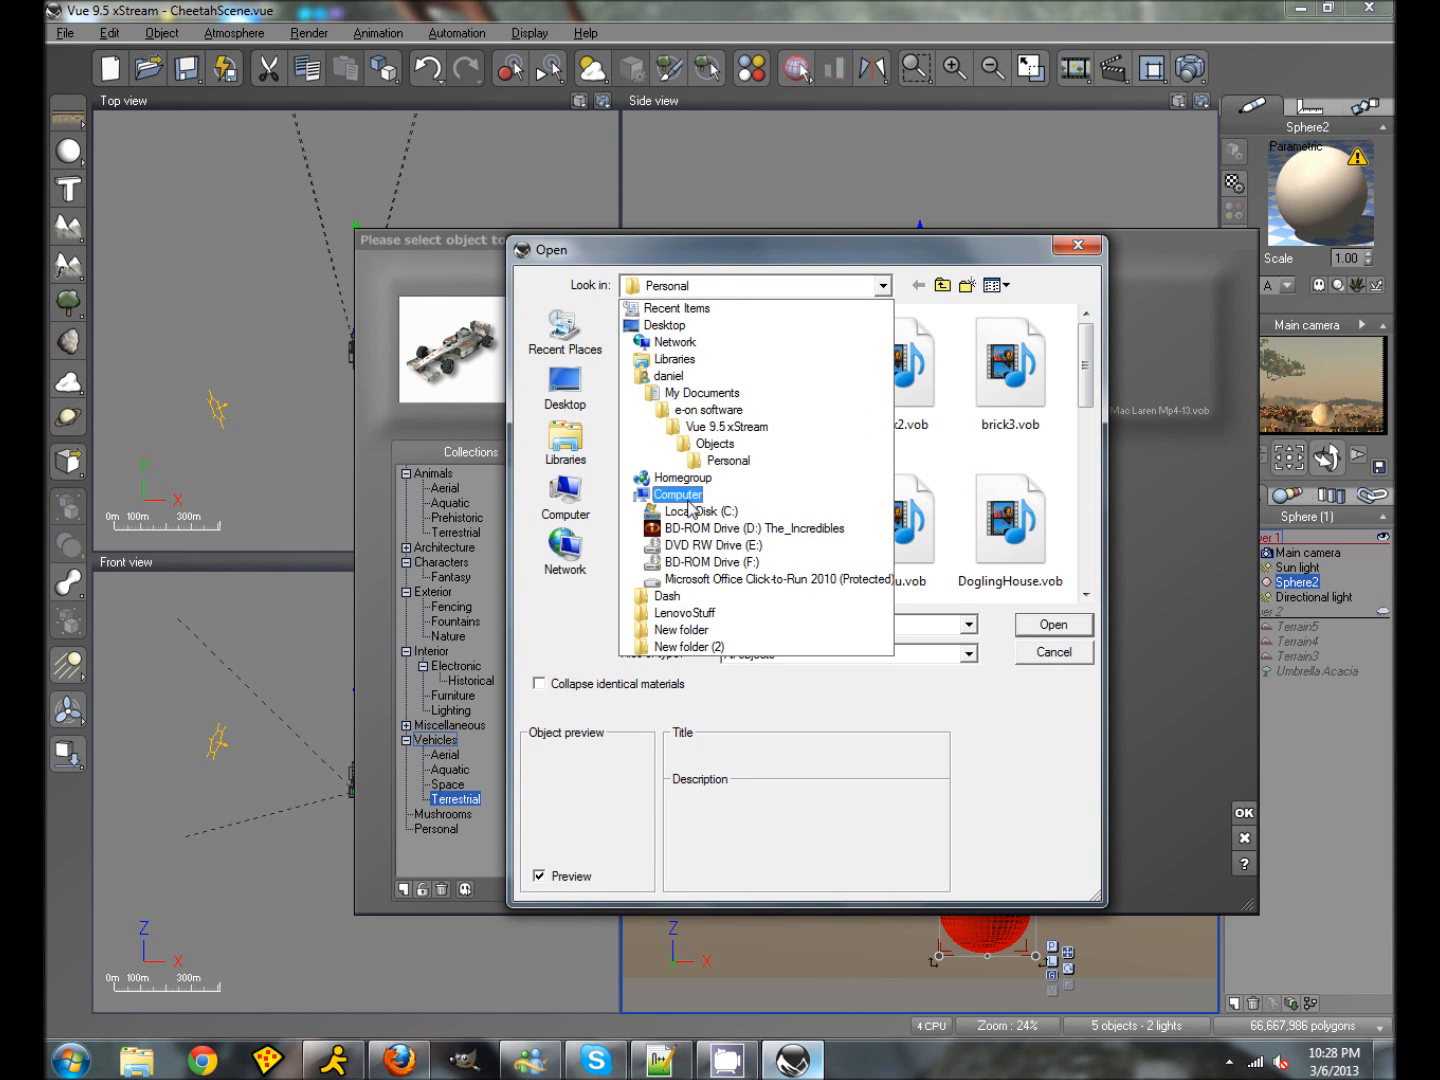
{"action": "left_click", "coordinate": [727, 496]}
{"action": "double_click", "coordinate": [671, 339]}
{"action": "double_click", "coordinate": [665, 340]}
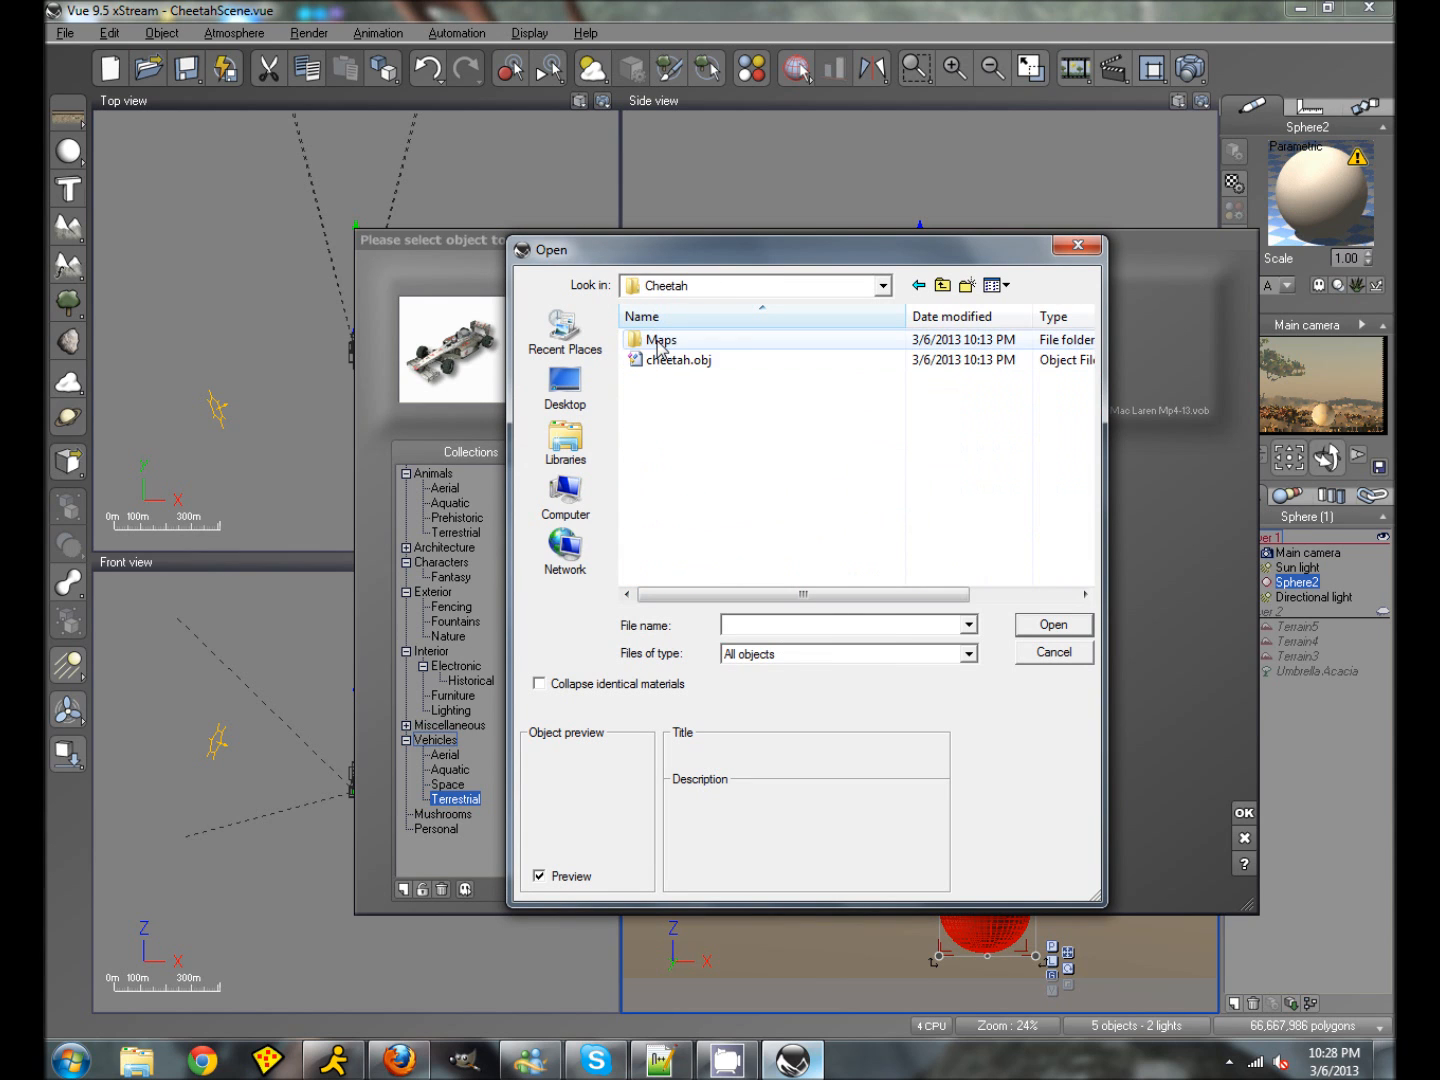
{"action": "left_click", "coordinate": [673, 362]}
{"action": "left_click", "coordinate": [1031, 619]}
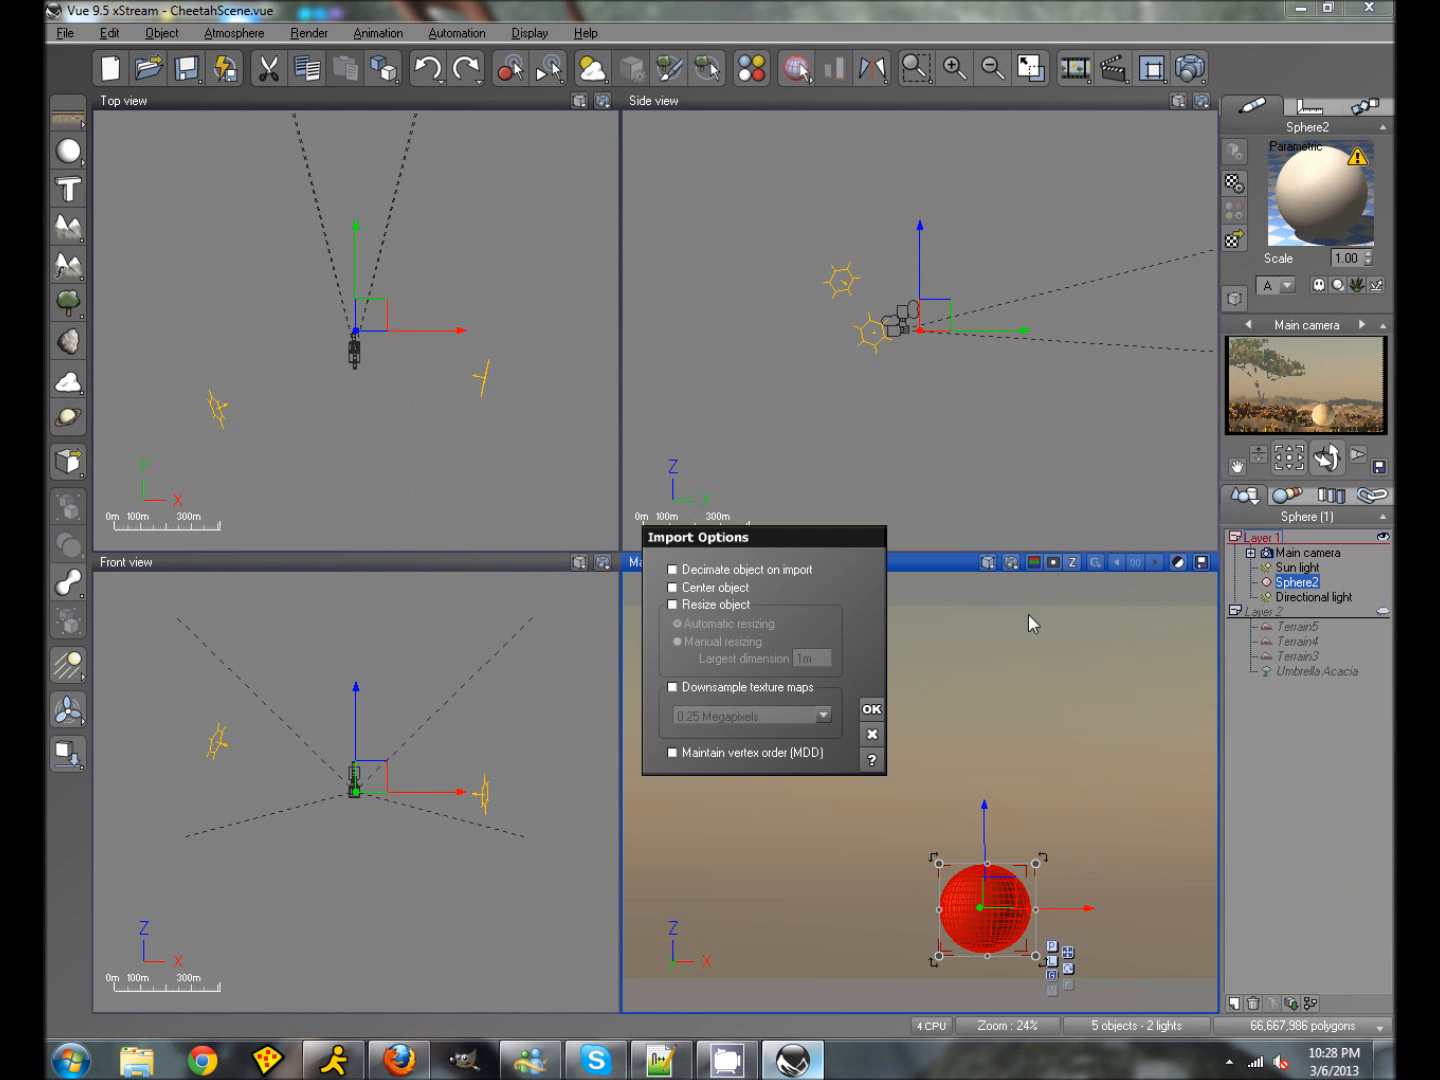
{"action": "left_click", "coordinate": [870, 716]}
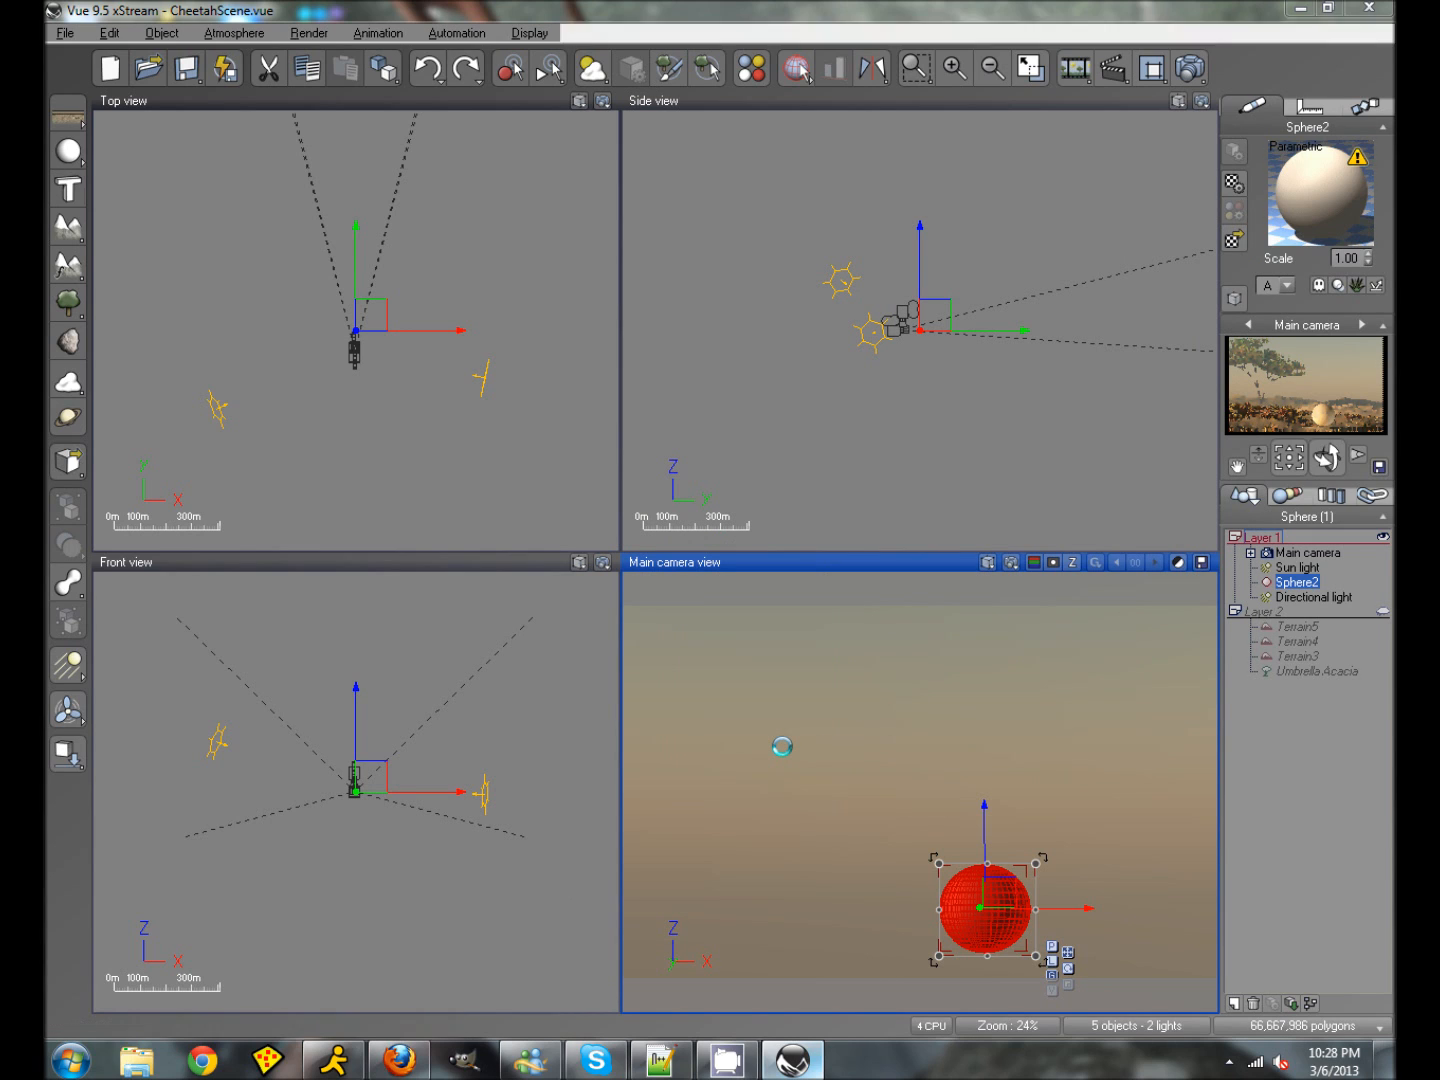
Step: Move the imported cheetah away from the world origin to the position of Sphere2, using the side and top views
{"action": "left_click", "coordinate": [932, 356]}
{"action": "scroll", "coordinate": [938, 381], "scroll_direction": "up", "scroll_amount": 4}
{"action": "right_click_drag", "start_coordinate": [841, 232], "coordinate": [872, 429]}
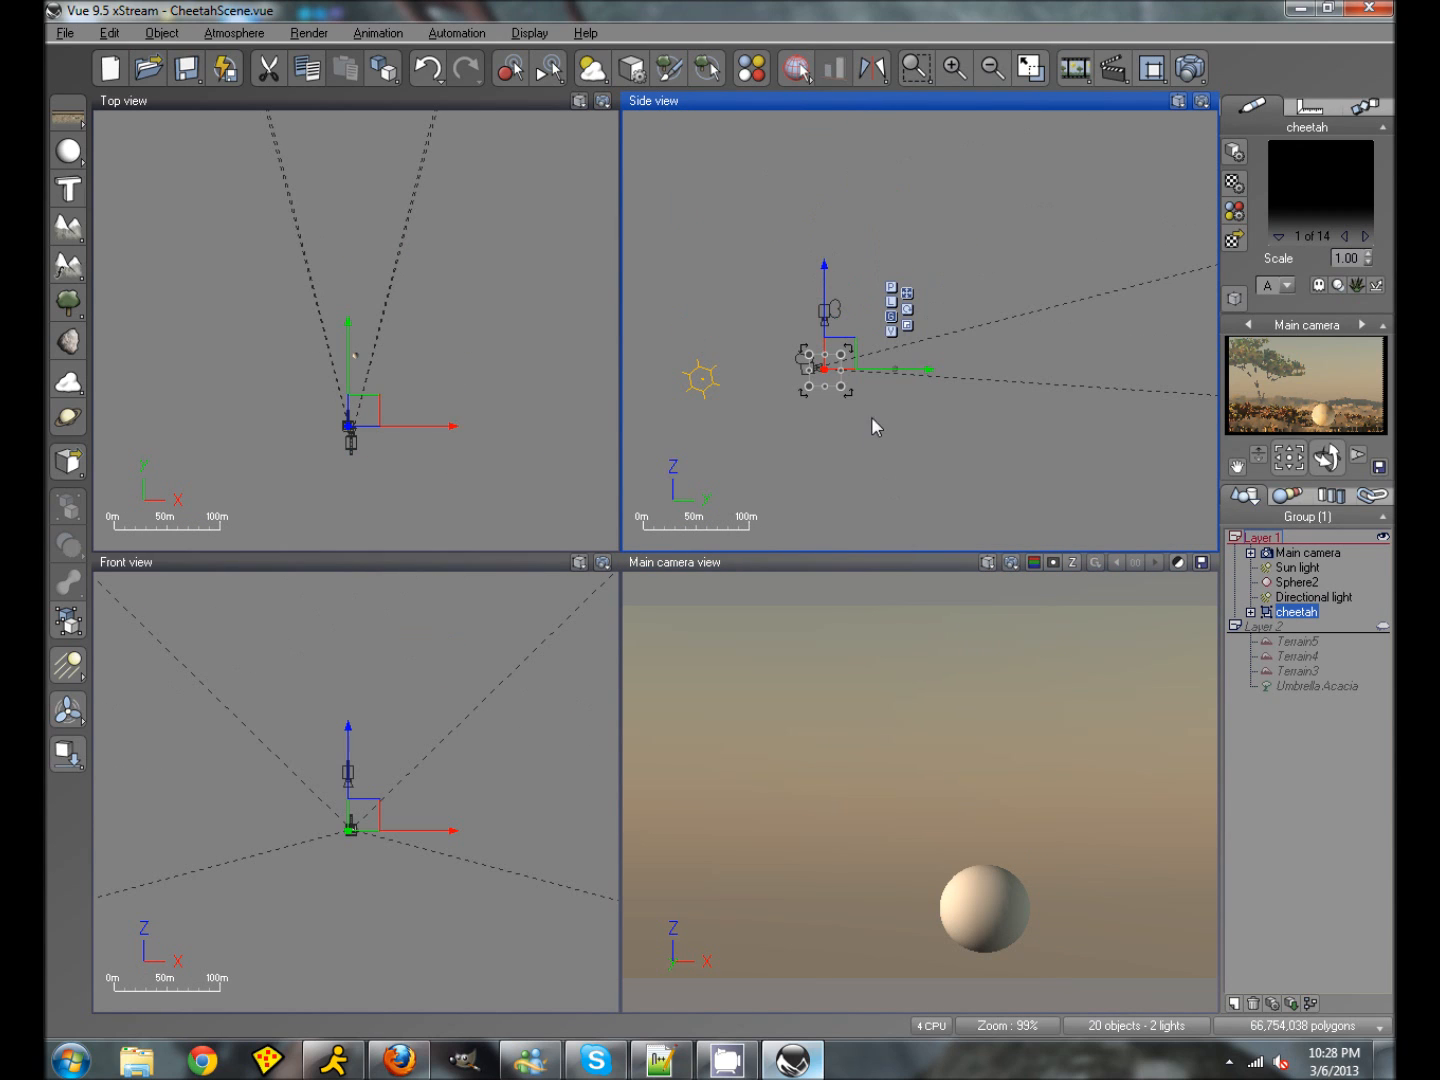
{"action": "left_click_drag", "start_coordinate": [911, 370], "coordinate": [980, 380]}
{"action": "left_click", "coordinate": [445, 397]}
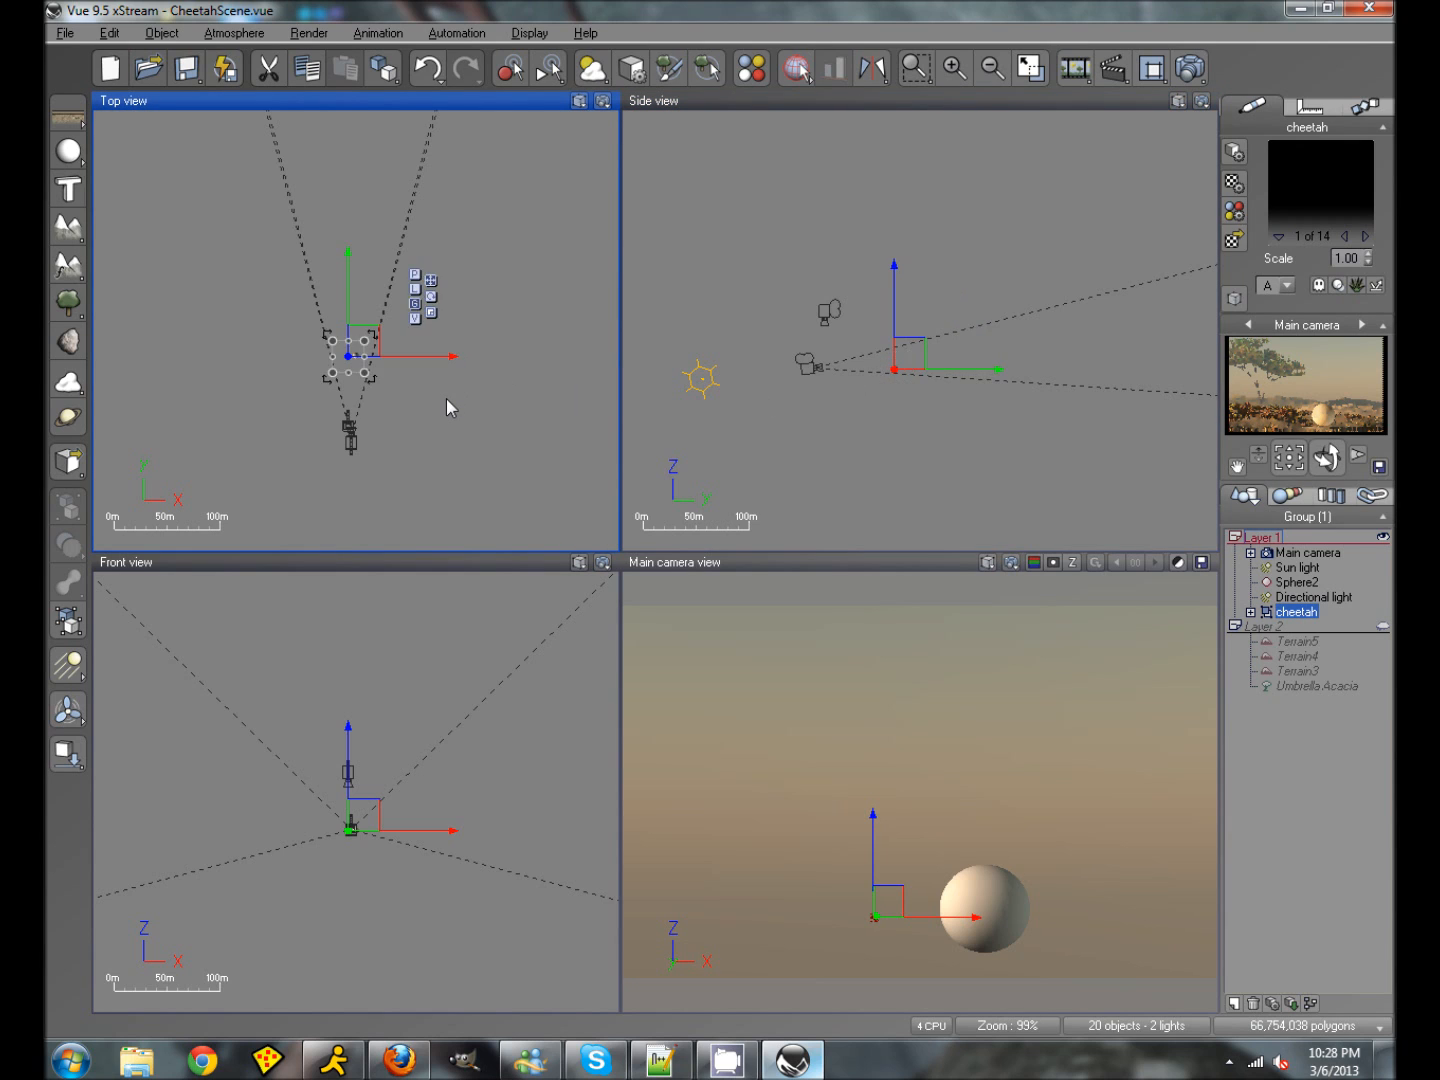
{"action": "scroll", "coordinate": [445, 398], "scroll_direction": "up", "scroll_amount": 3}
{"action": "right_click_drag", "start_coordinate": [445, 398], "coordinate": [574, 536]}
{"action": "left_click_drag", "start_coordinate": [462, 440], "coordinate": [480, 448]}
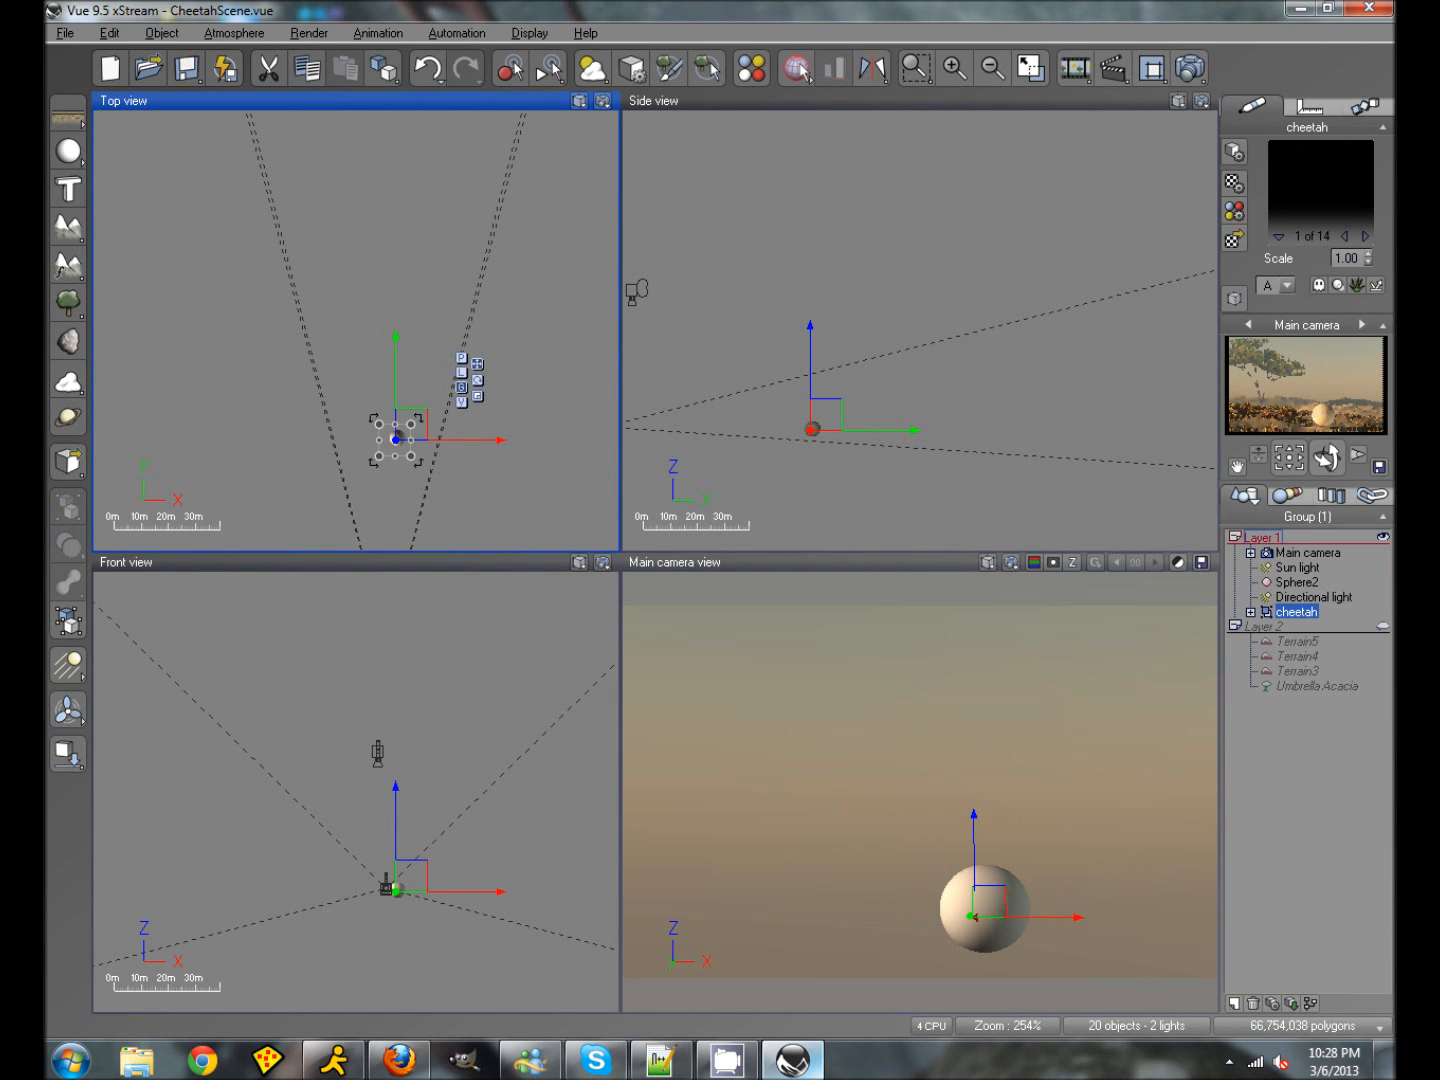
Step: Enlarge the cheetah in the side view until it is many times bigger than the sphere and fills much of the camera view
{"action": "left_click", "coordinate": [826, 427]}
{"action": "left_click_drag", "start_coordinate": [826, 416], "coordinate": [829, 416]}
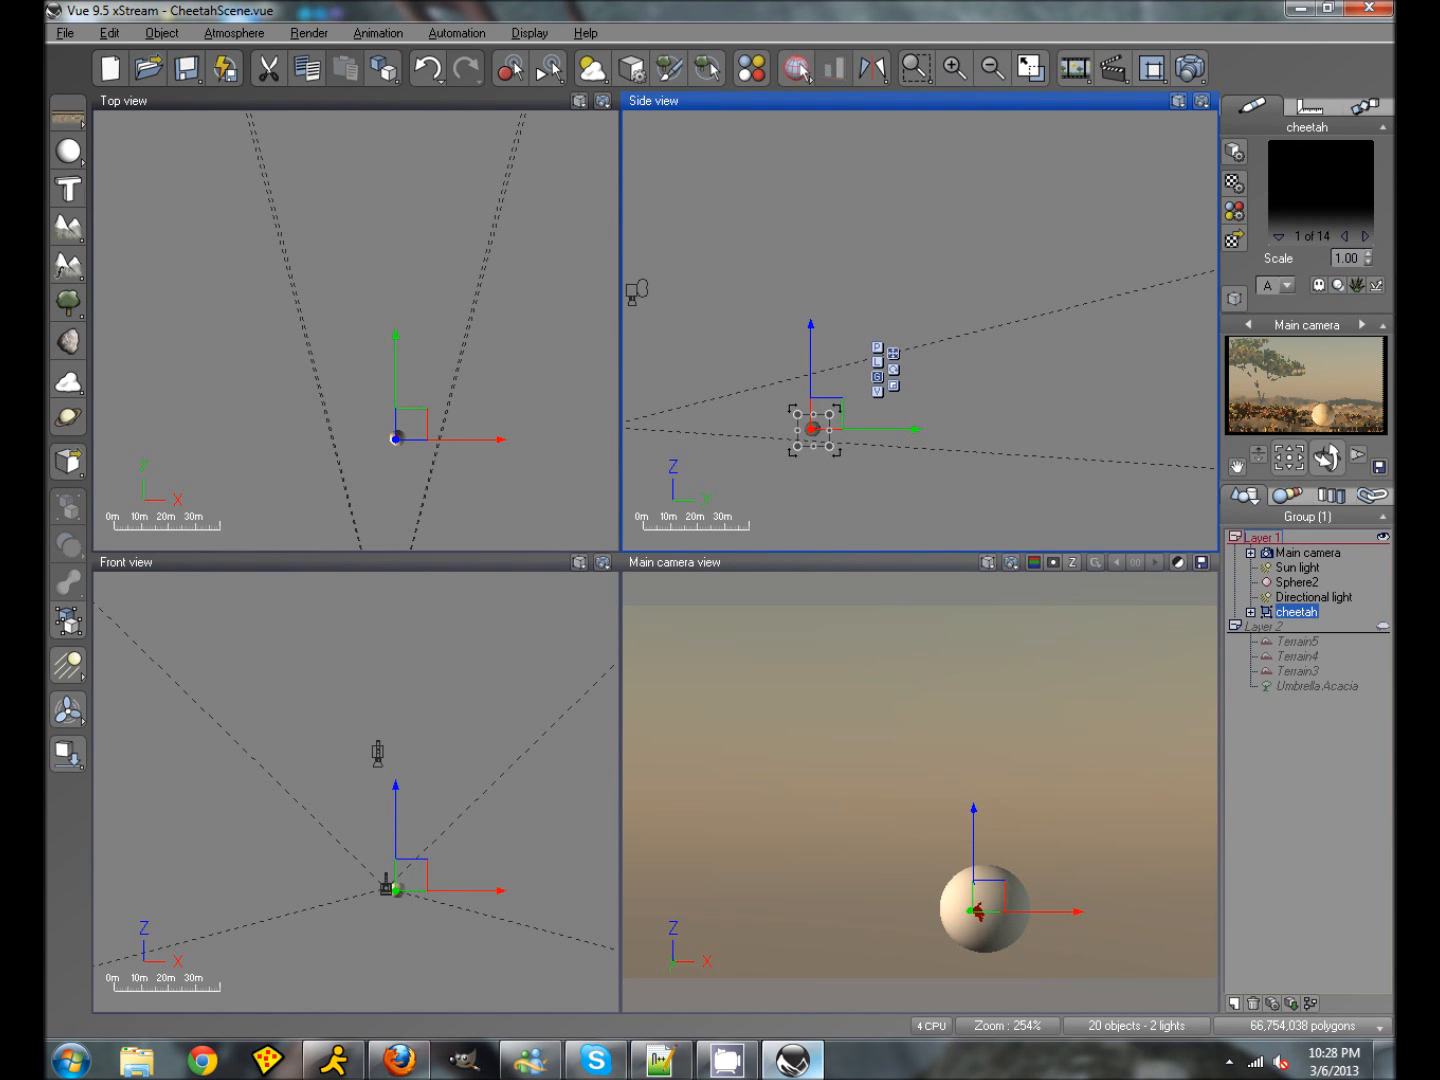
{"action": "left_click", "coordinate": [107, 33]}
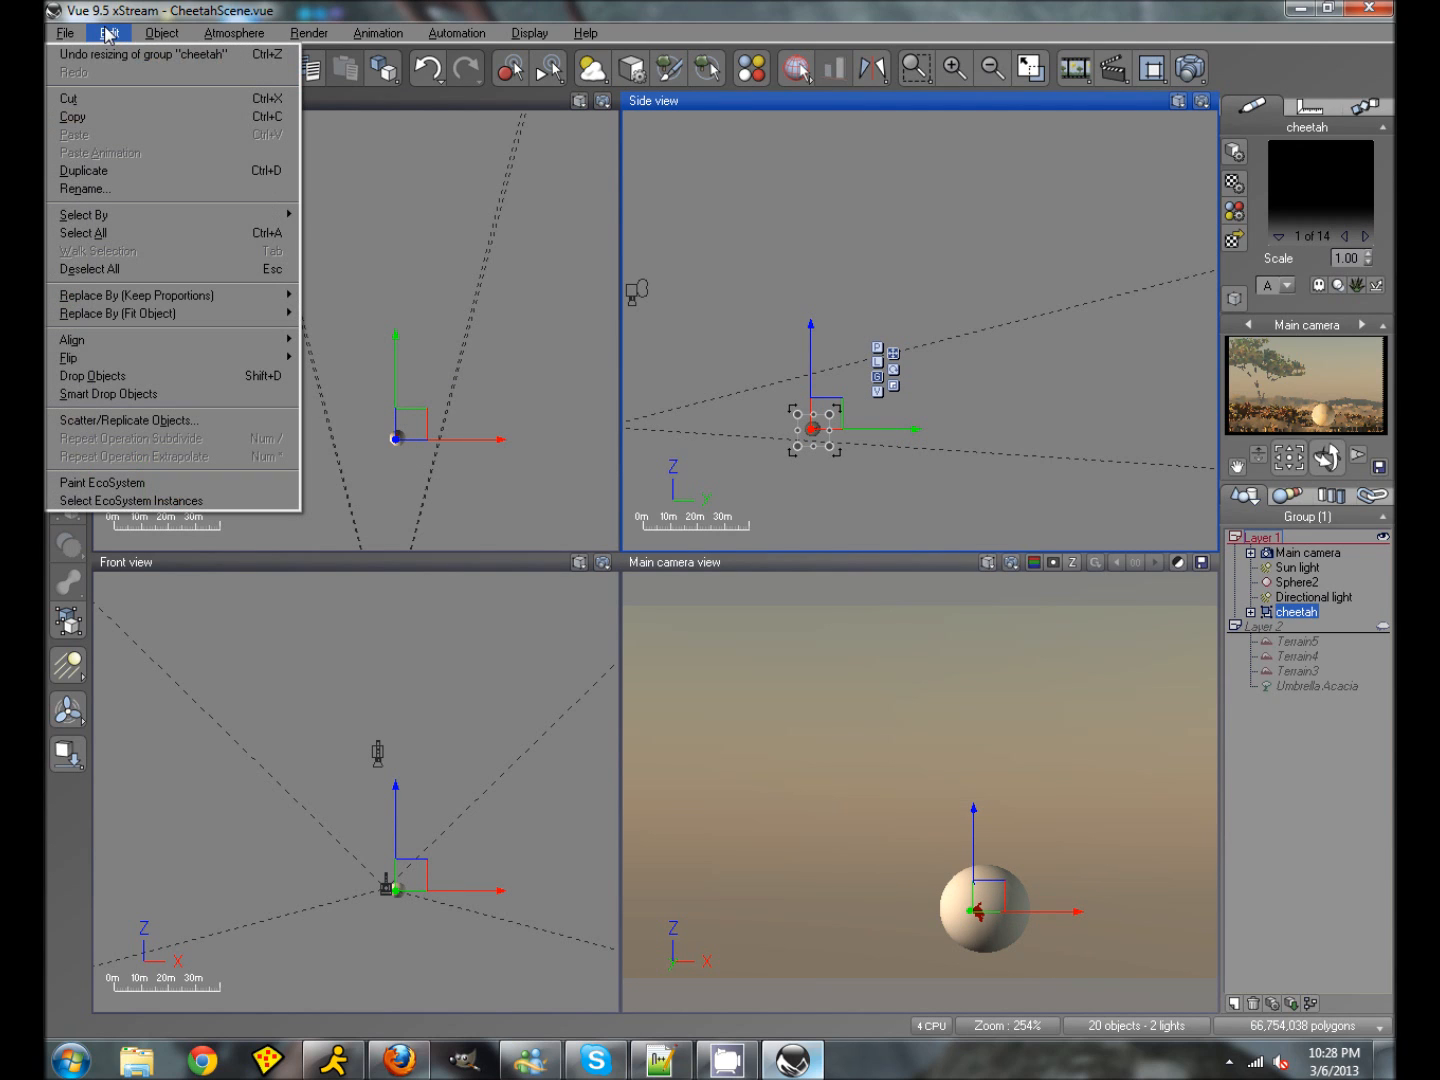
{"action": "left_click", "coordinate": [113, 53]}
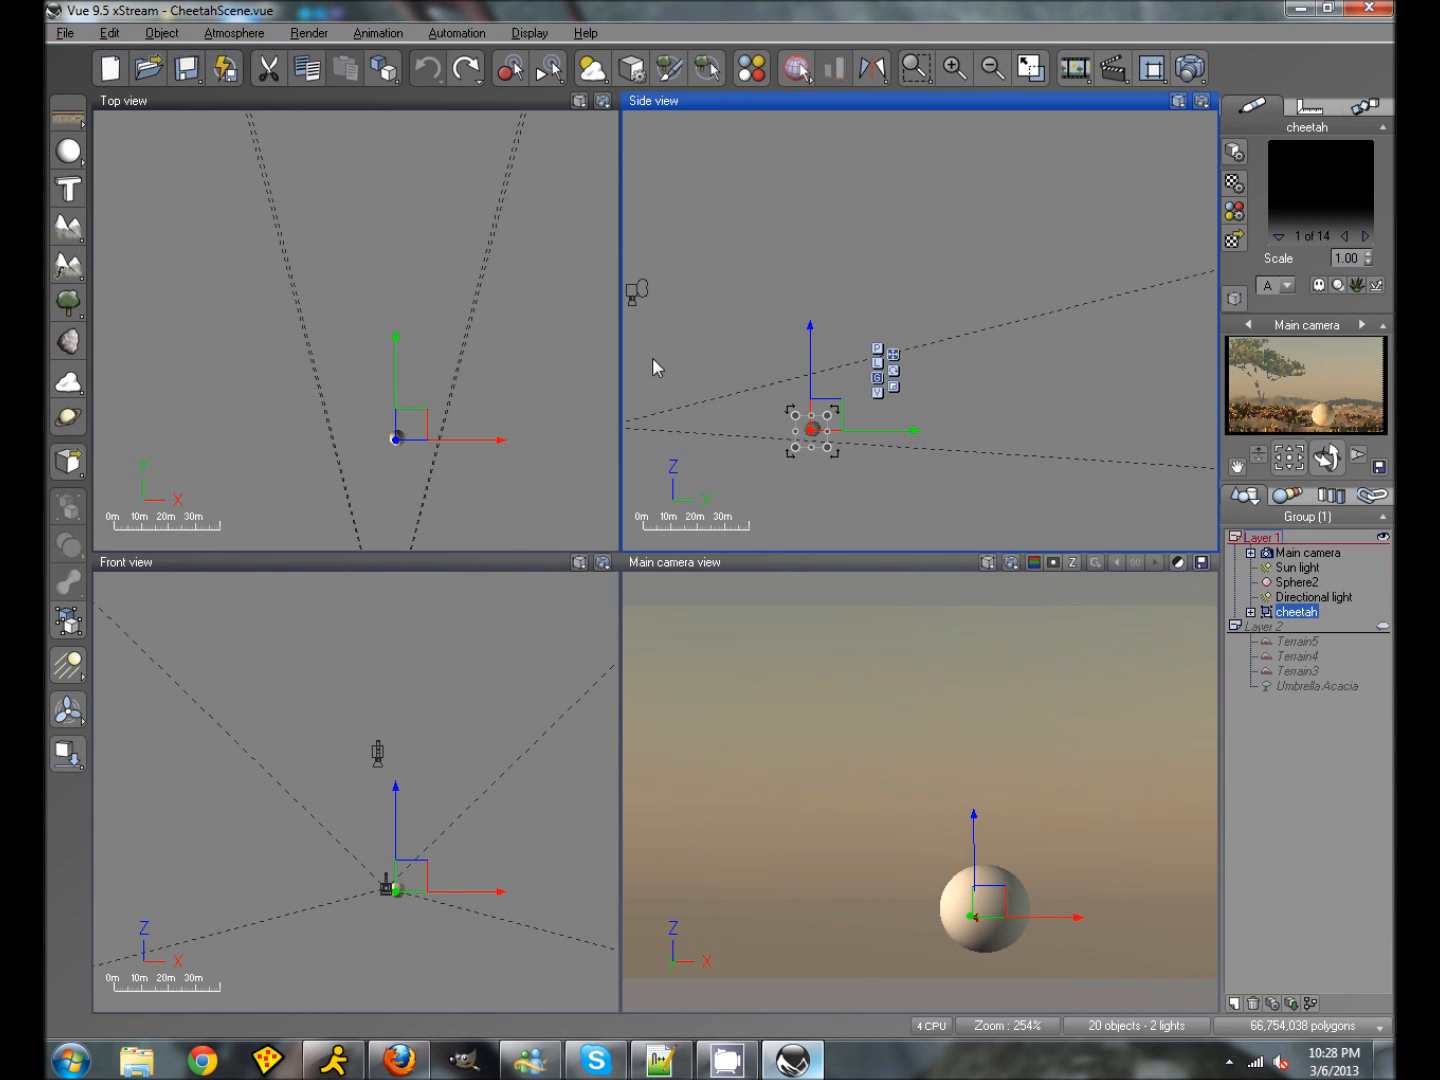
{"action": "key", "text": "ctrl+y"}
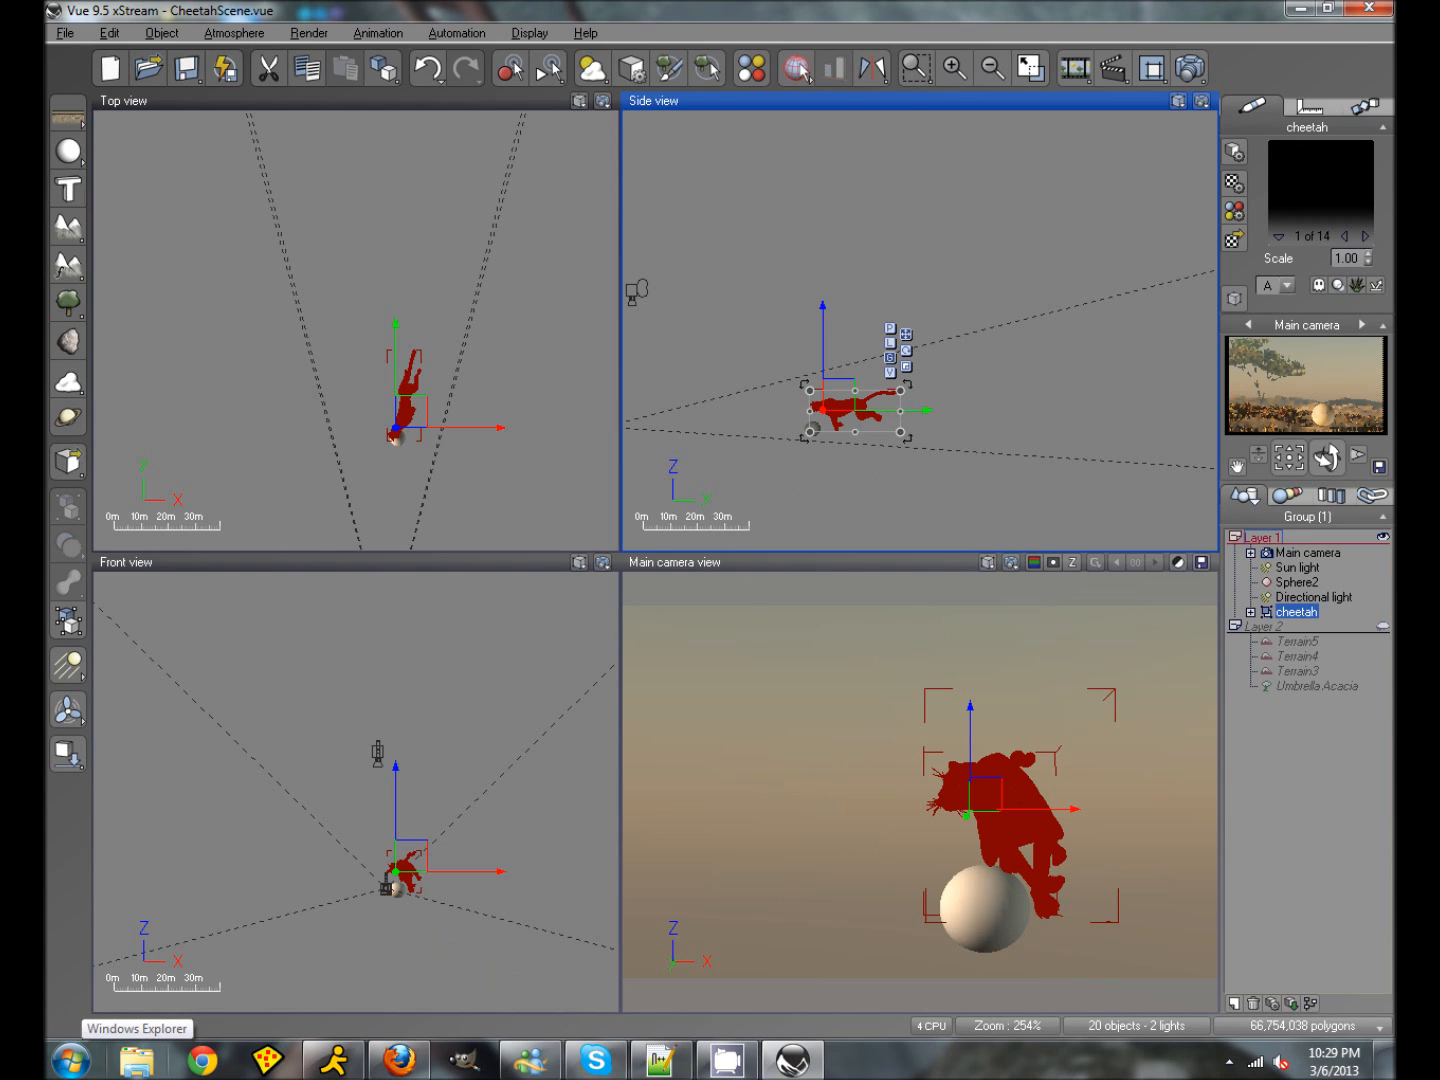
{"action": "left_click_drag", "start_coordinate": [900, 390], "coordinate": [968, 369]}
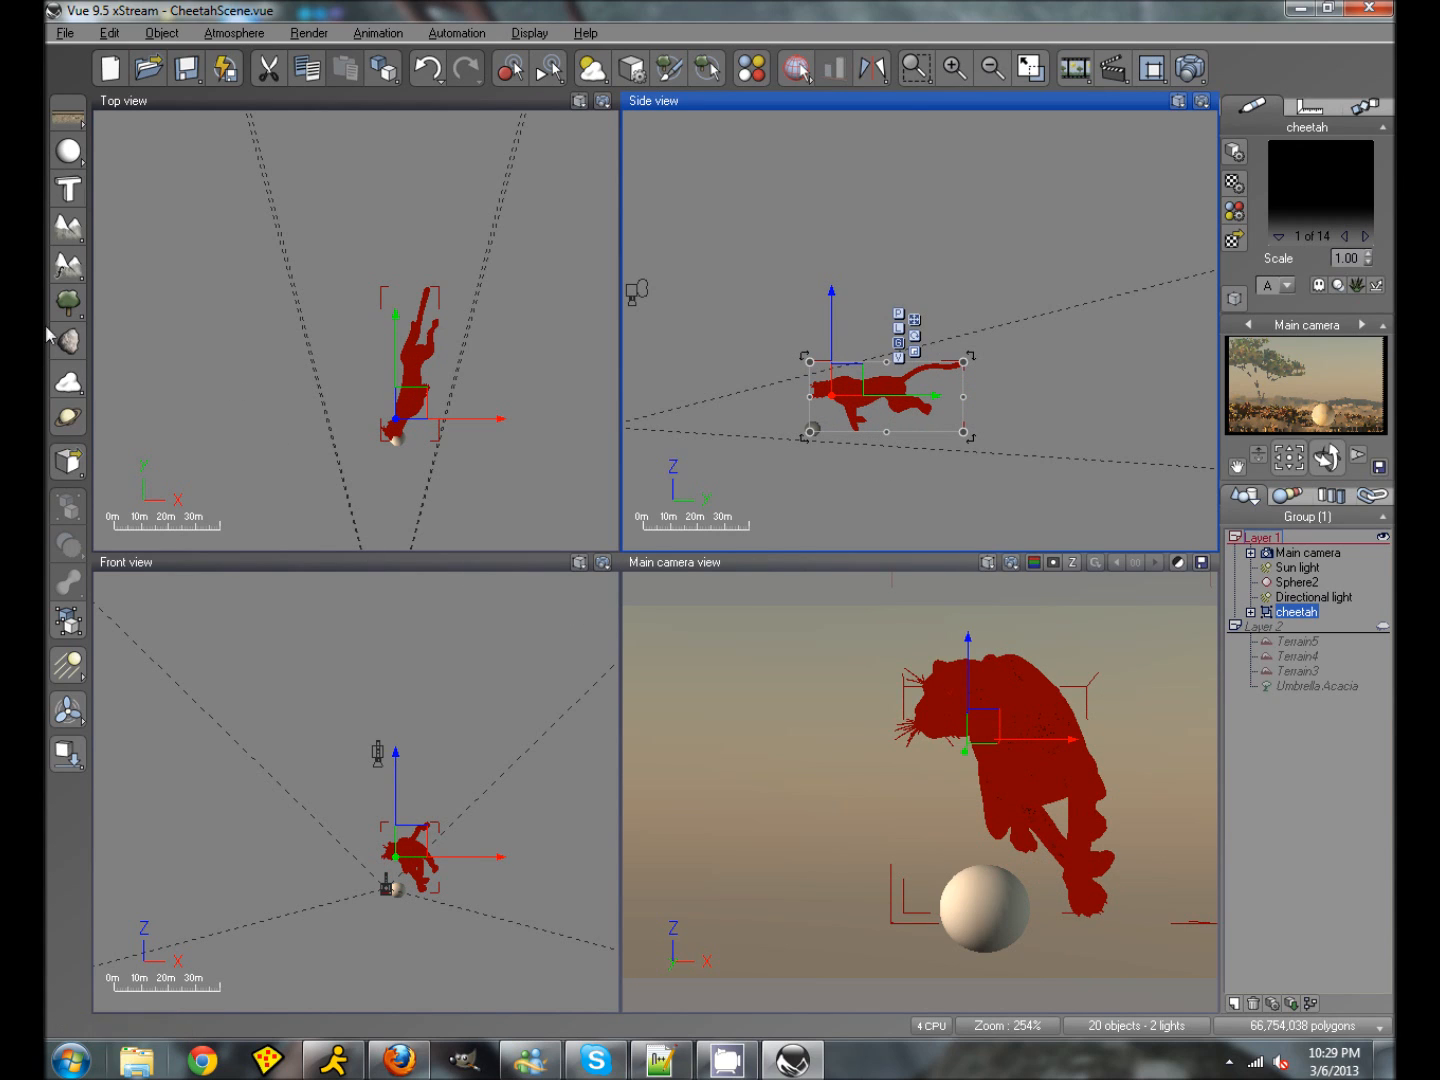
Step: Rotate the cheetah in the top view so it runs diagonally across the frame, and shift it left in the camera view
{"action": "left_click", "coordinate": [428, 420]}
{"action": "left_click_drag", "start_coordinate": [442, 455], "coordinate": [431, 474]}
{"action": "left_click_drag", "start_coordinate": [965, 730], "coordinate": [834, 772]}
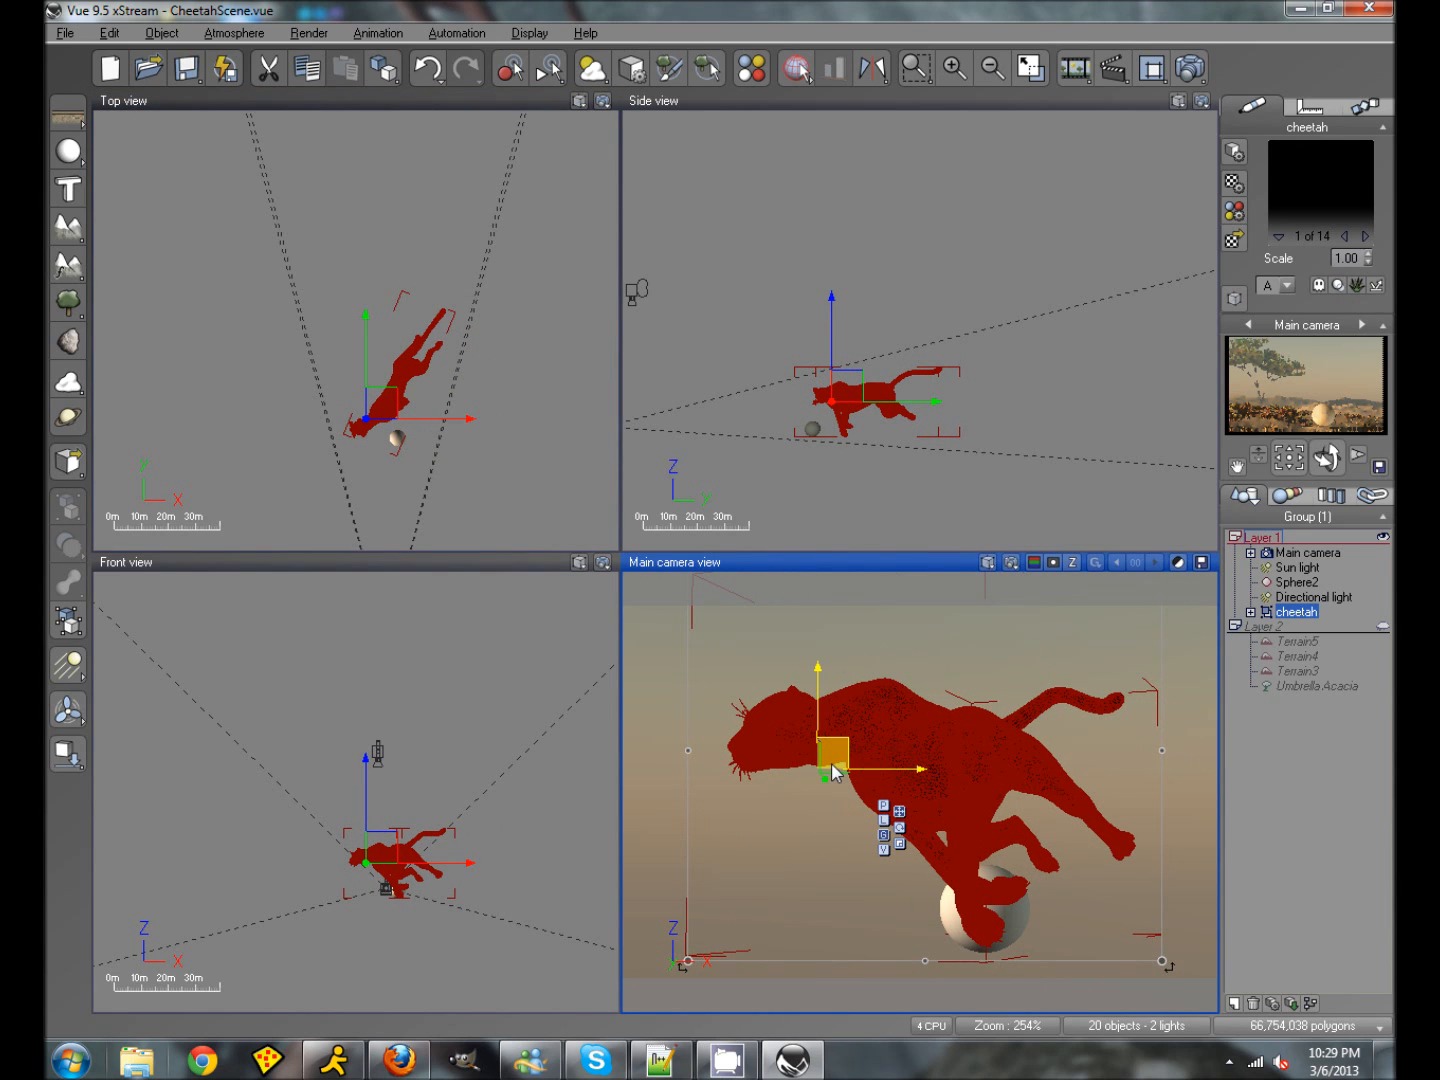
Step: Bring the cheetah closer to the camera at a slightly smaller size, with its front paws over the sphere
{"action": "left_click_drag", "start_coordinate": [896, 411], "coordinate": [866, 419]}
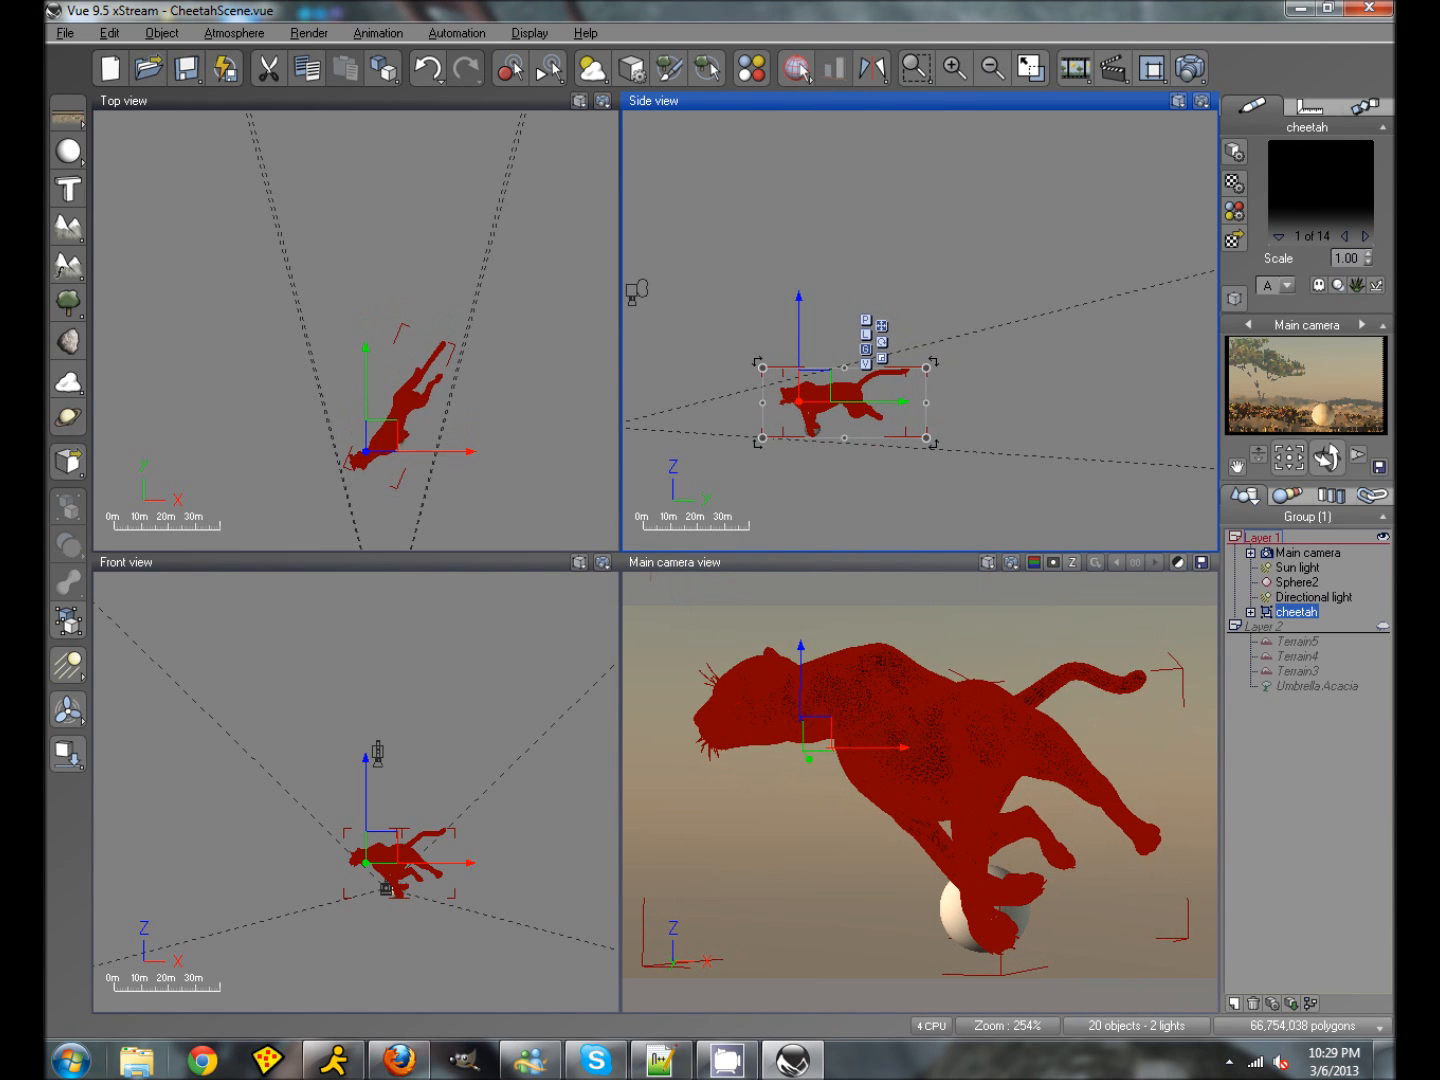
{"action": "left_click_drag", "start_coordinate": [761, 368], "coordinate": [830, 410]}
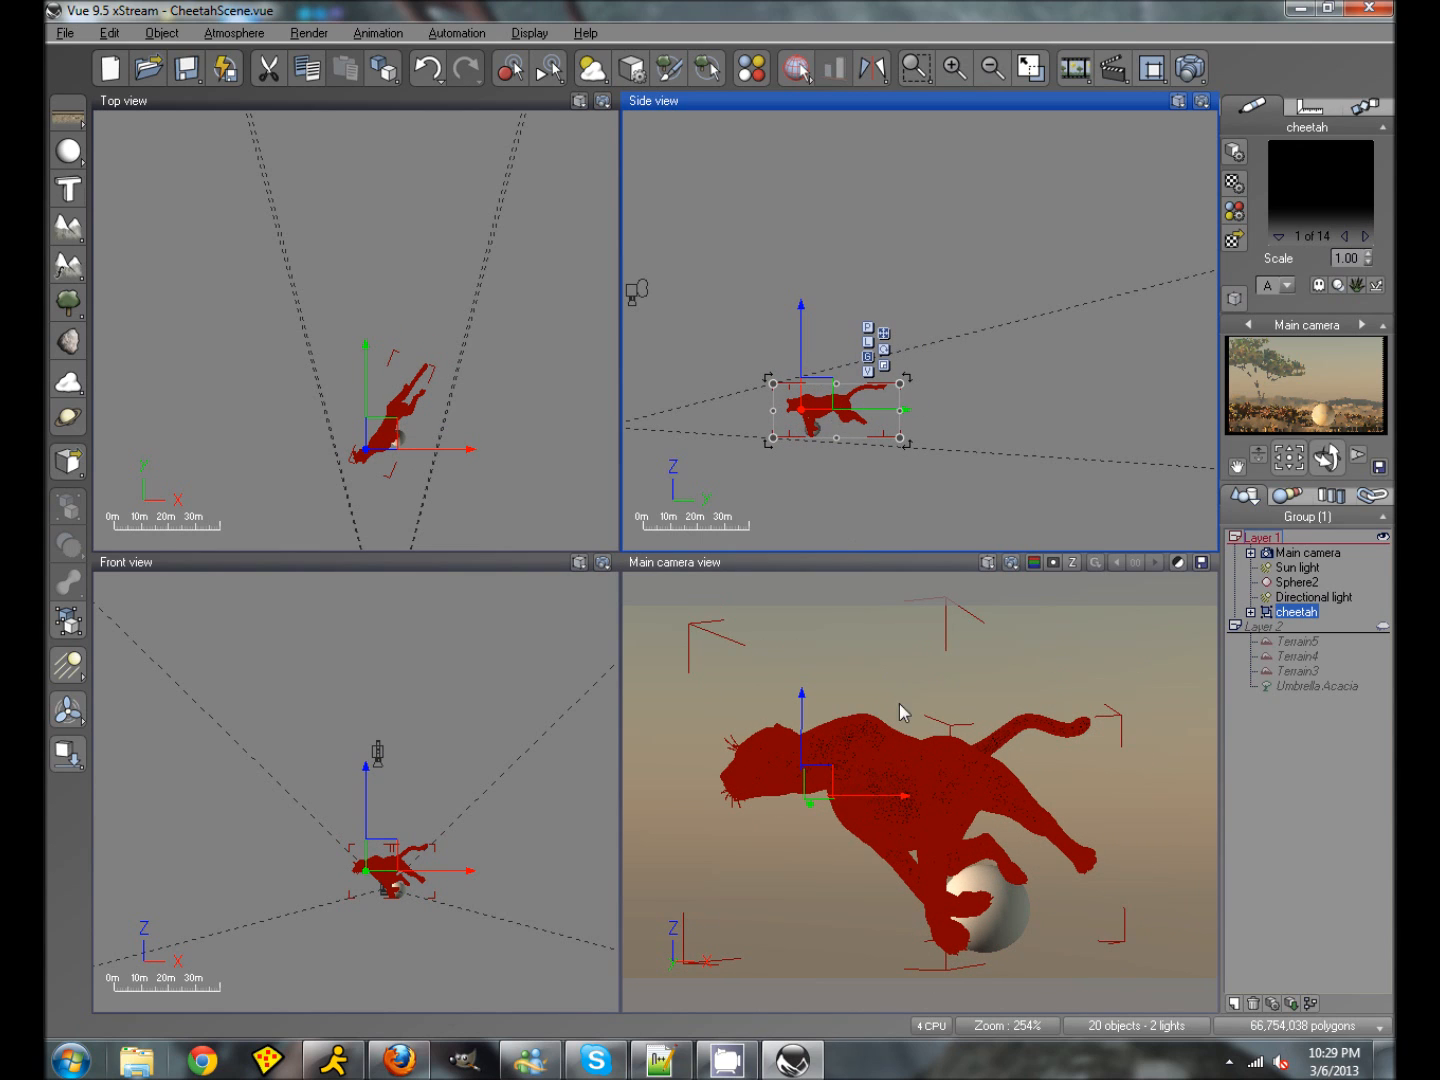
{"action": "left_click_drag", "start_coordinate": [874, 790], "coordinate": [913, 784]}
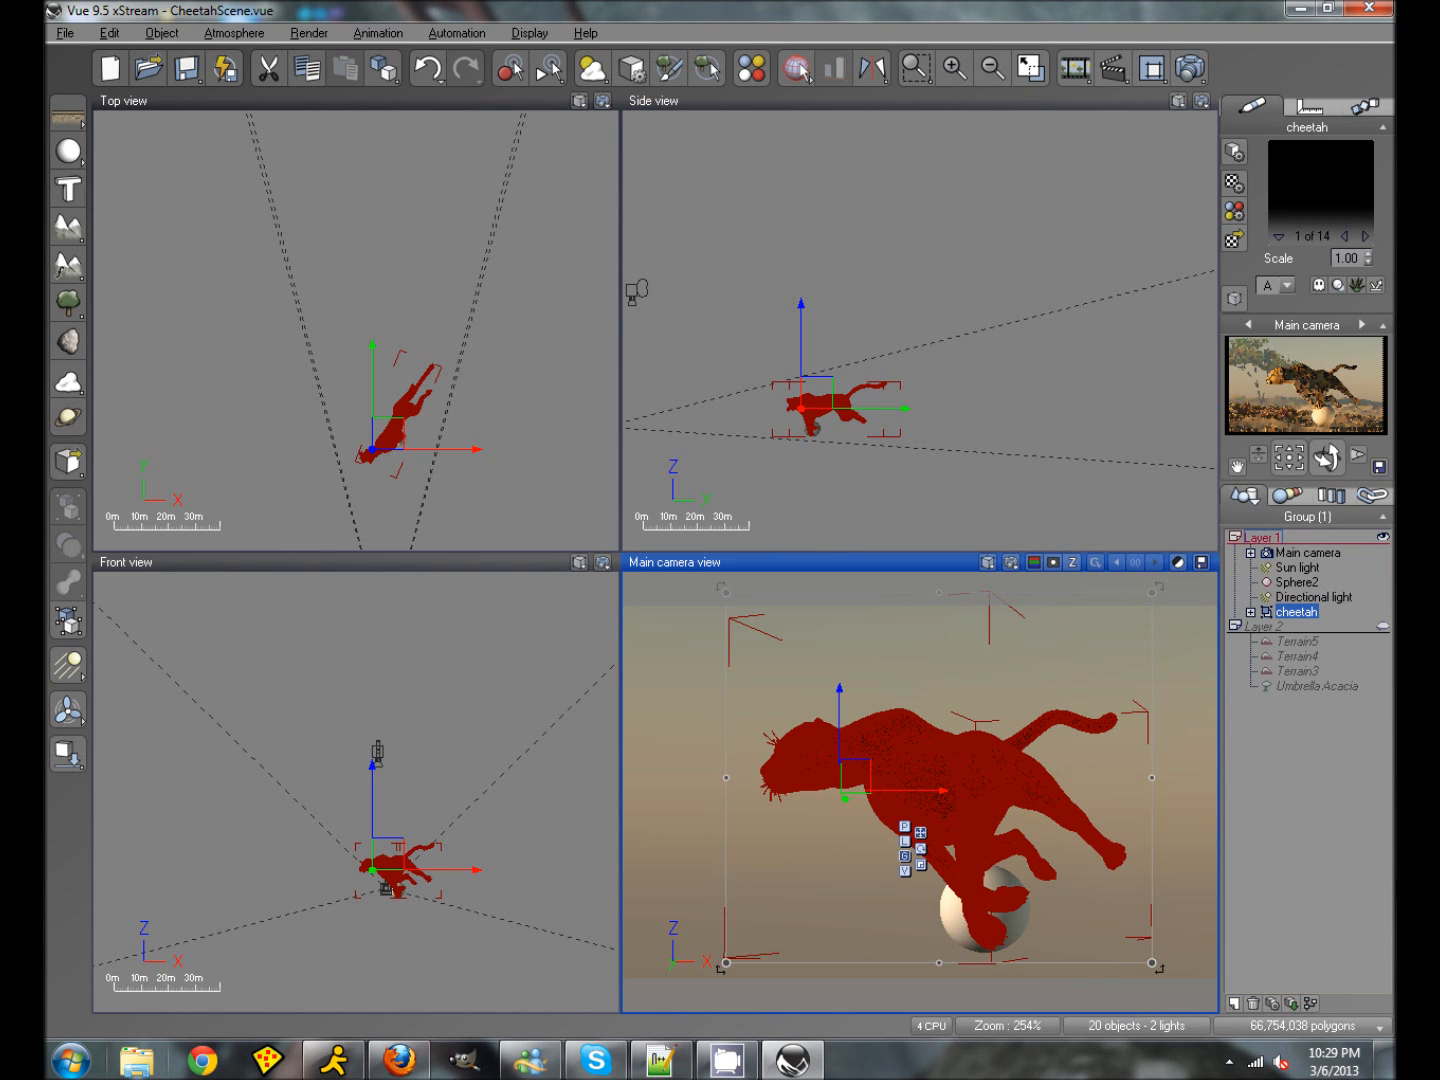
Step: Delete Sphere2 and scale the cheetah down slightly in the side view
{"action": "left_click", "coordinate": [1290, 583]}
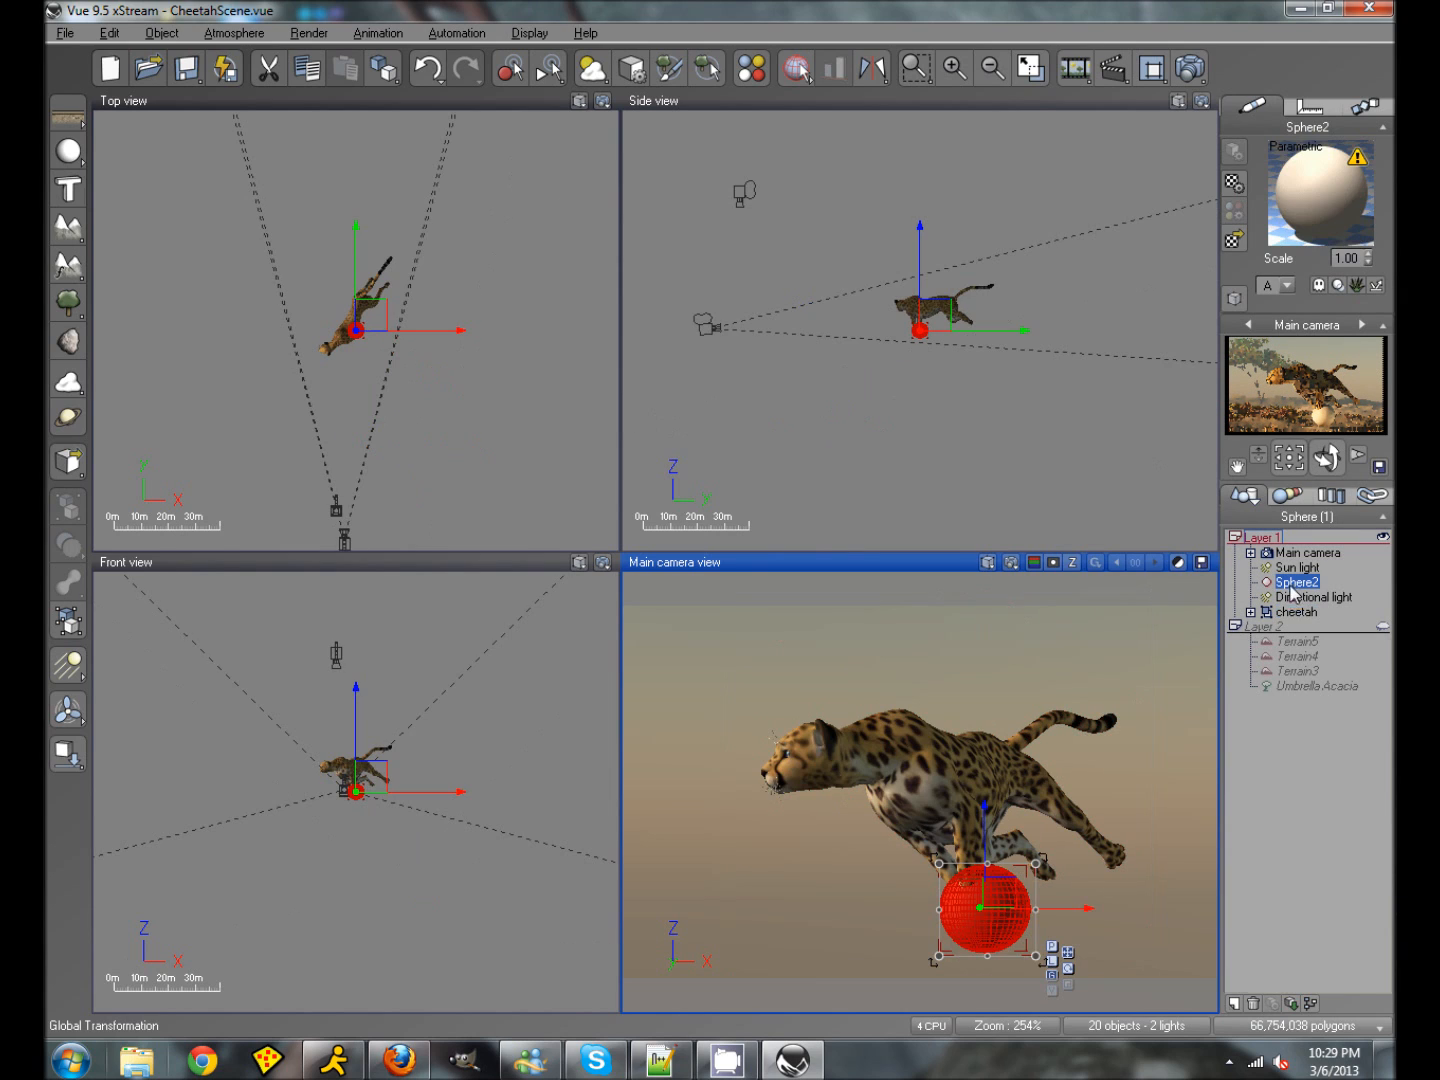
{"action": "left_click", "coordinate": [1253, 1003]}
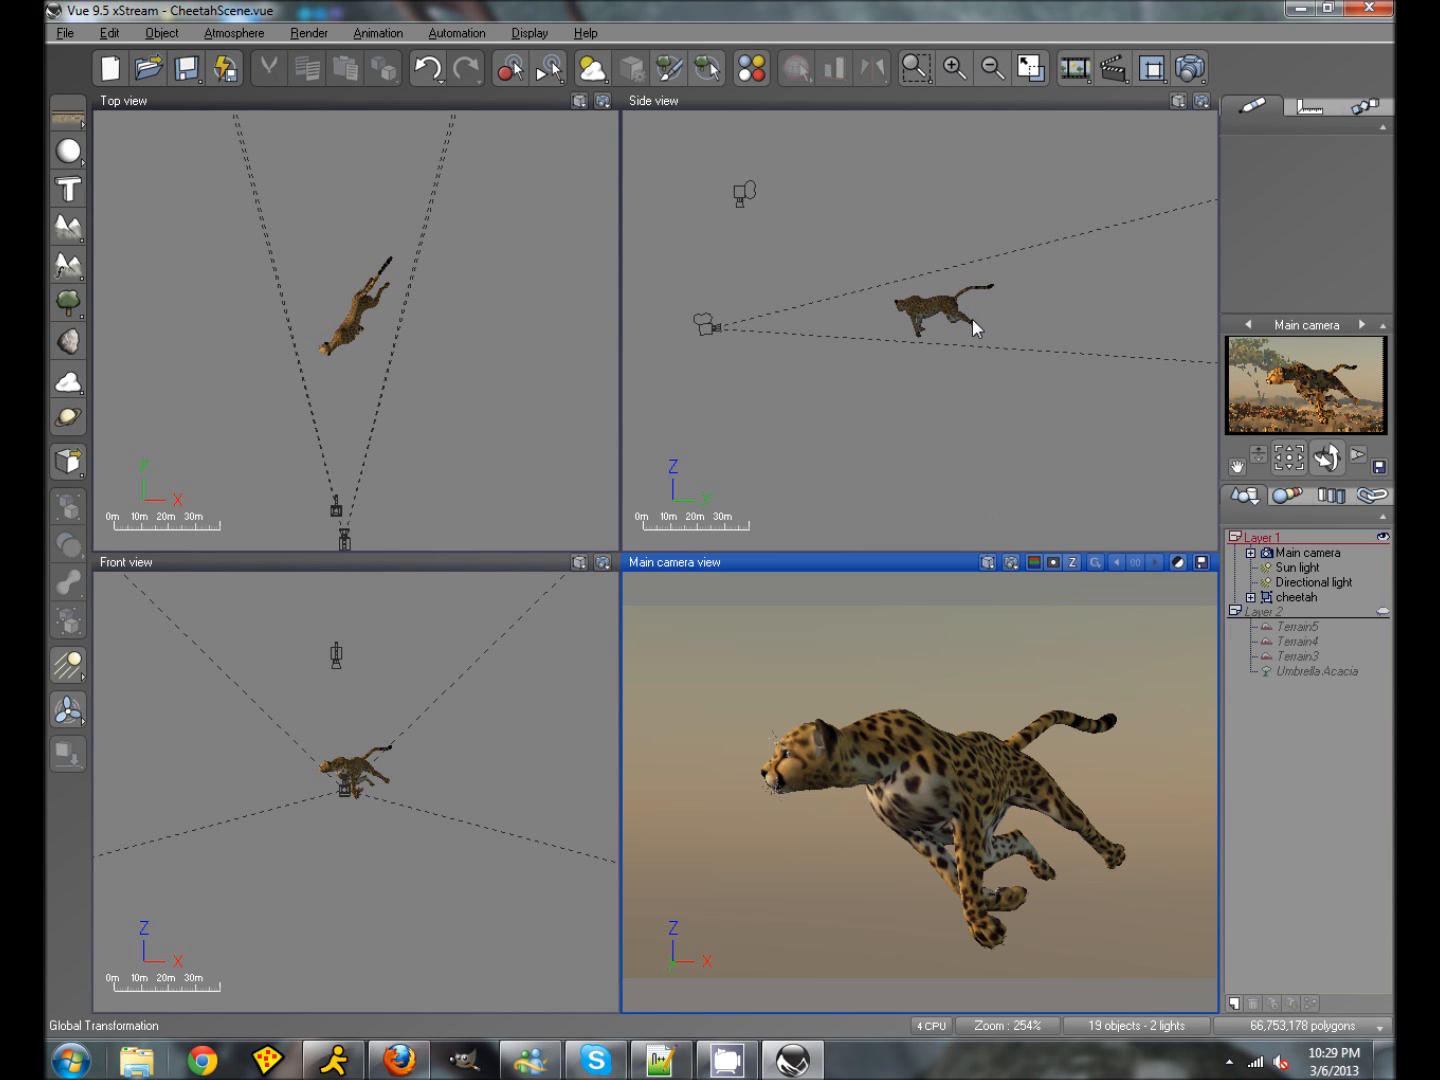
{"action": "left_click", "coordinate": [946, 319]}
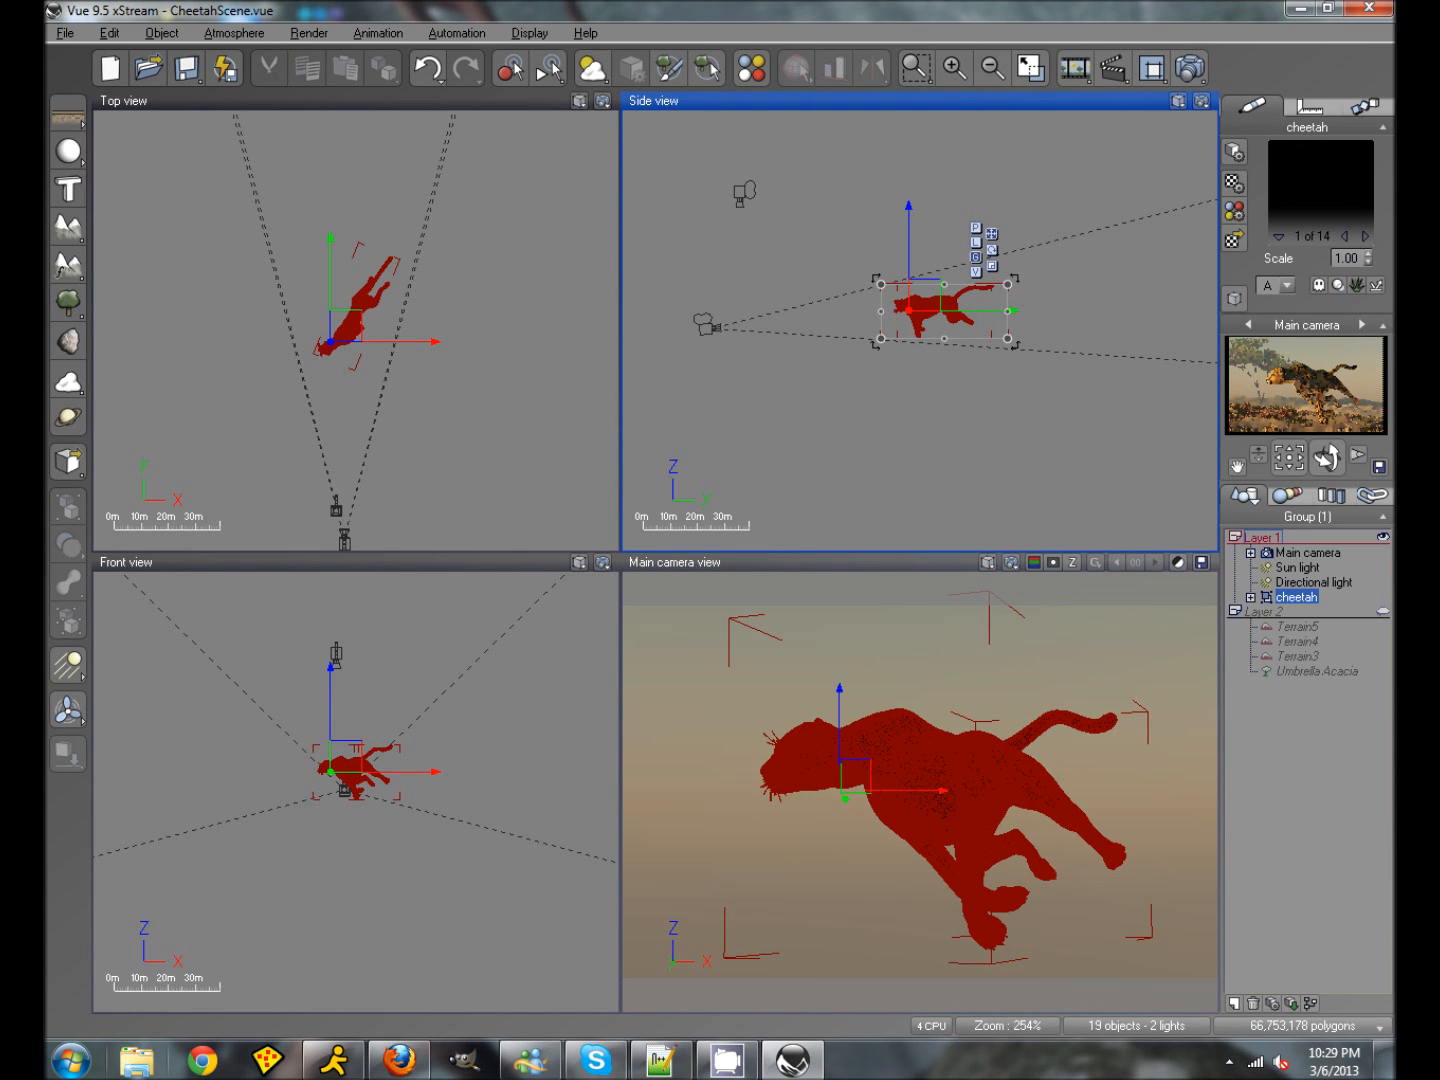
{"action": "left_click_drag", "start_coordinate": [1013, 291], "coordinate": [995, 295]}
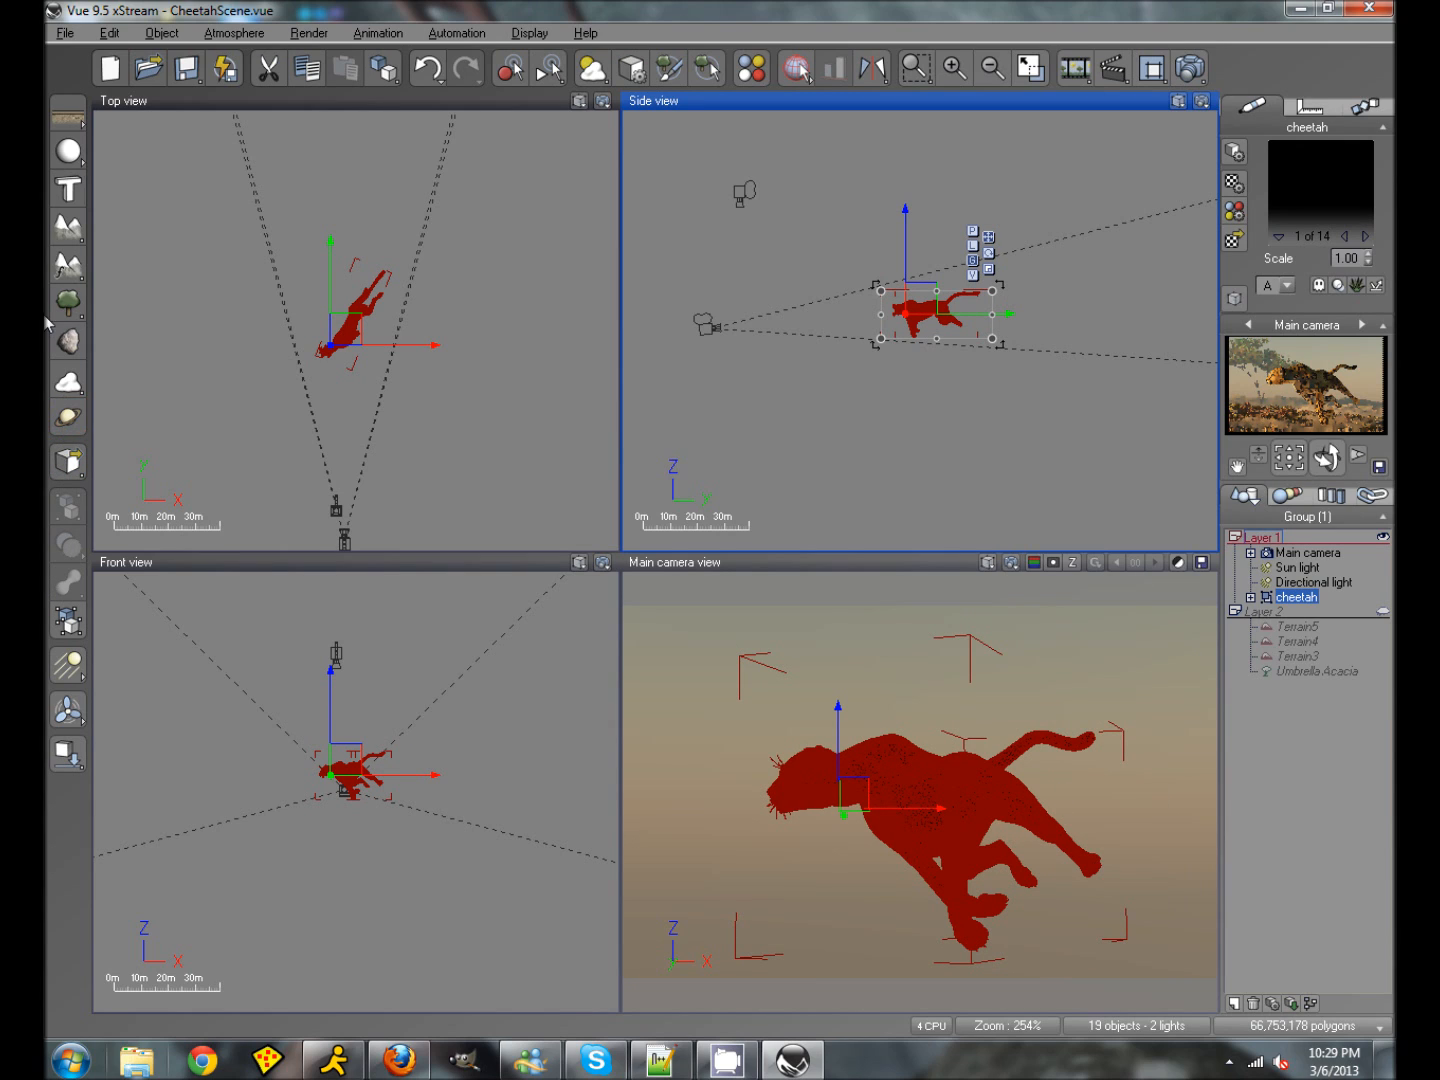
Step: Add a new standard terrain and reset it to a completely flat surface in the Terrain Editor
{"action": "left_click", "coordinate": [75, 236]}
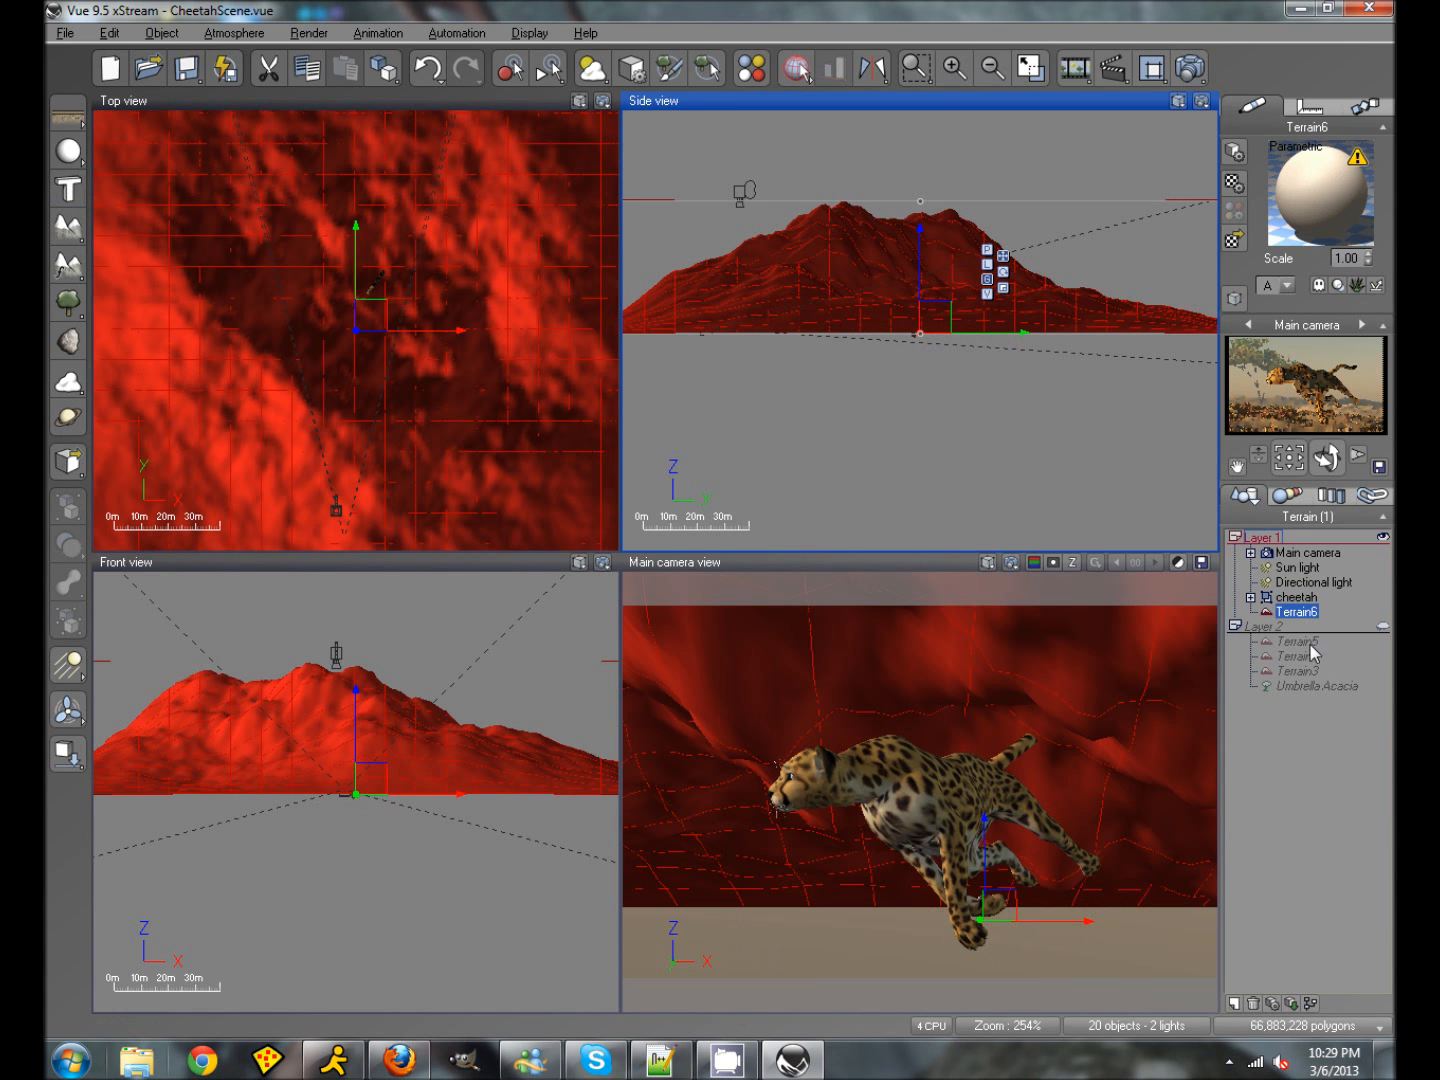
{"action": "double_click", "coordinate": [1297, 611]}
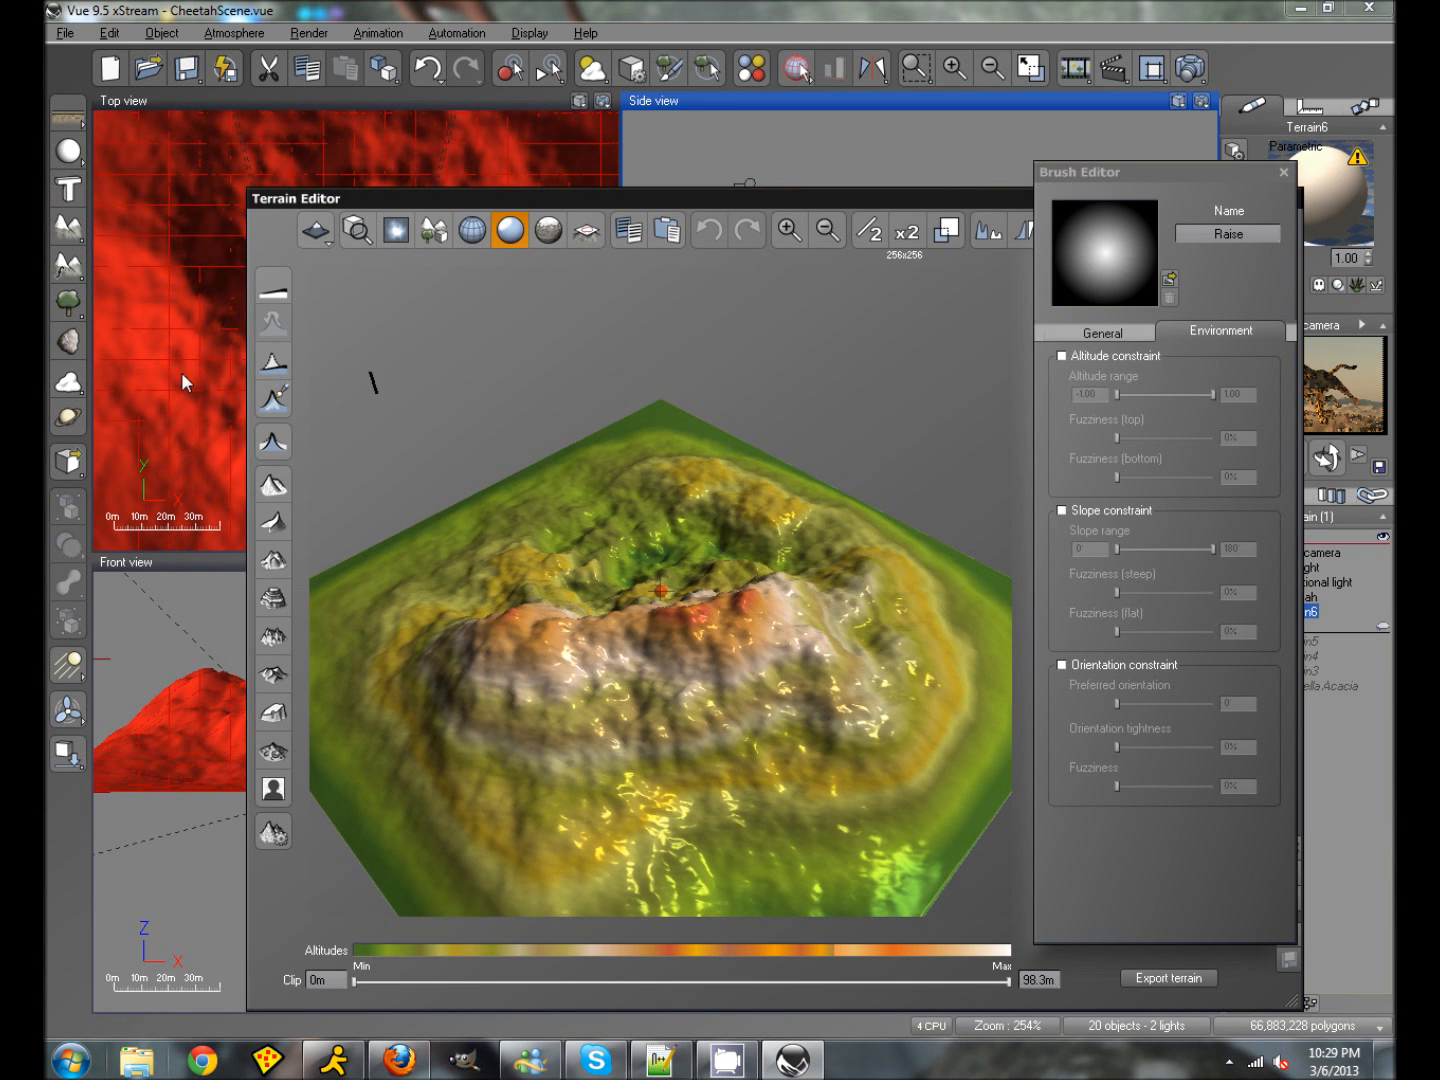
{"action": "left_click", "coordinate": [266, 296]}
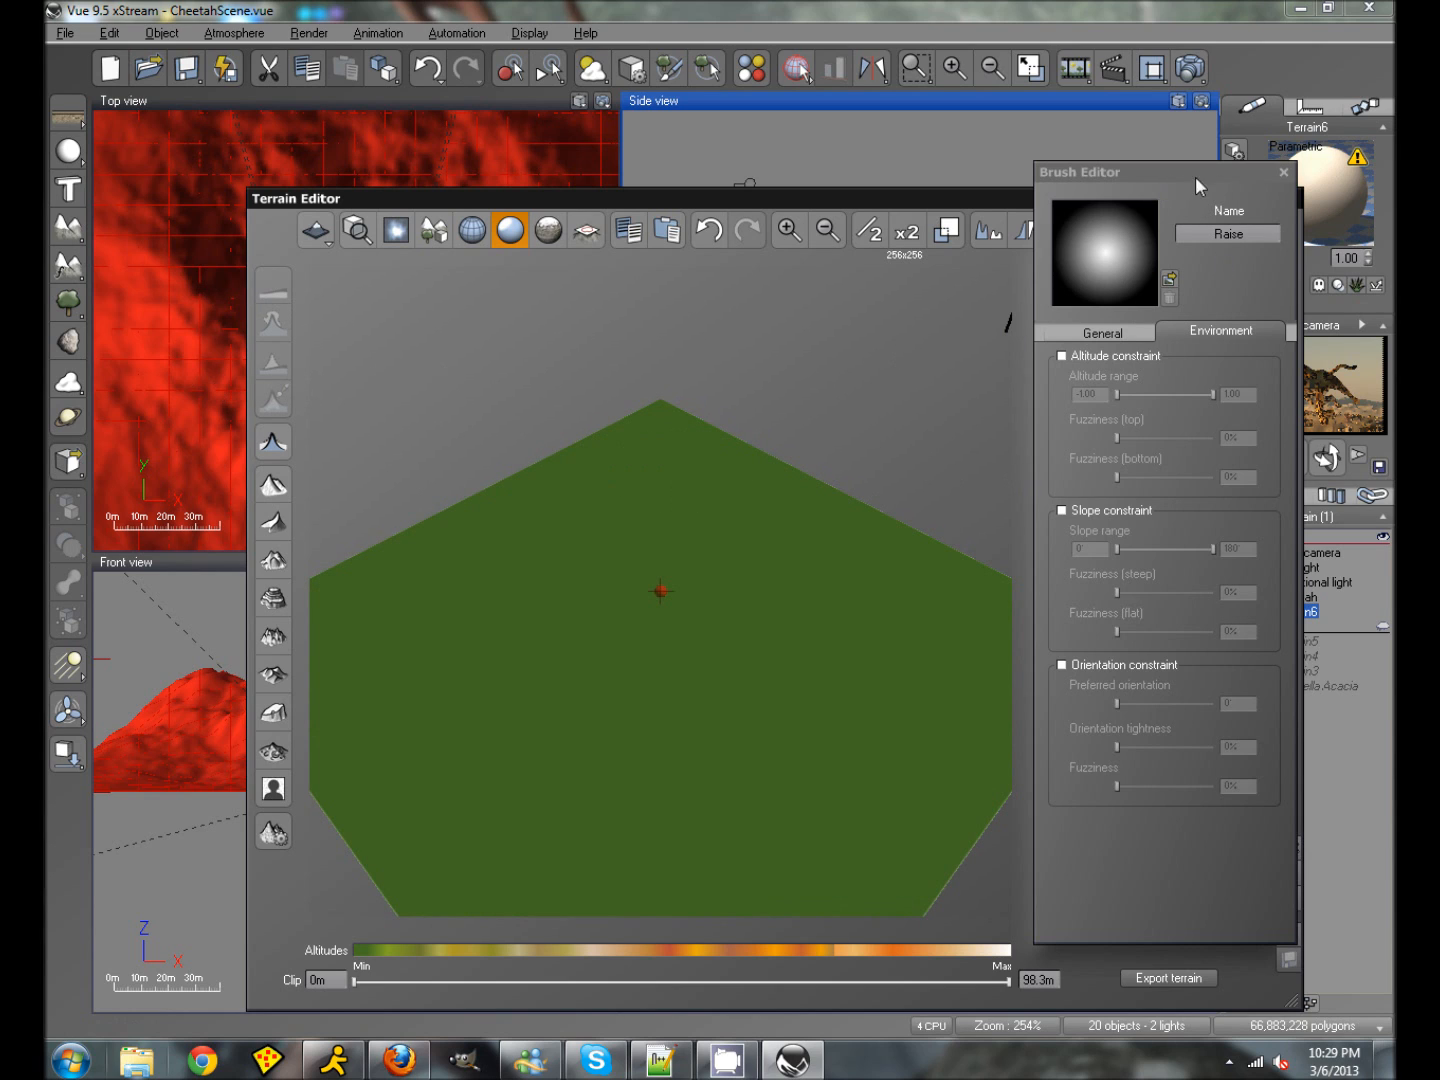
{"action": "left_click", "coordinate": [1283, 174]}
Step: Apply the Pebbles global effect repeatedly until small stones cover the whole flat terrain
{"action": "left_click", "coordinate": [1205, 284]}
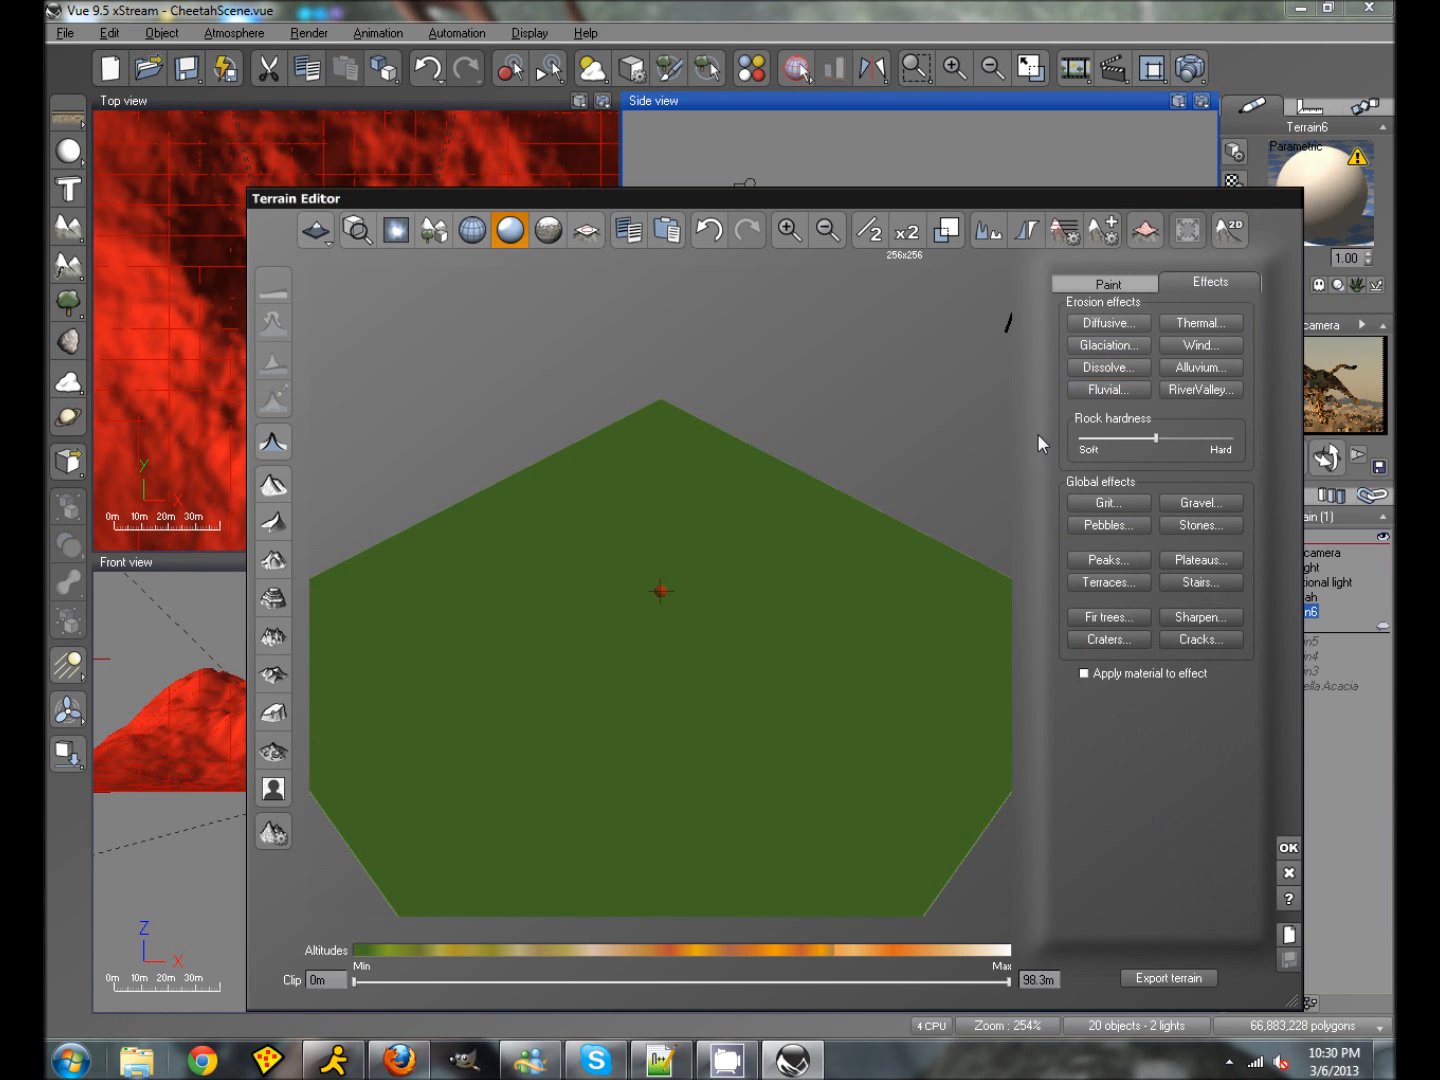
{"action": "left_click", "coordinate": [1117, 525]}
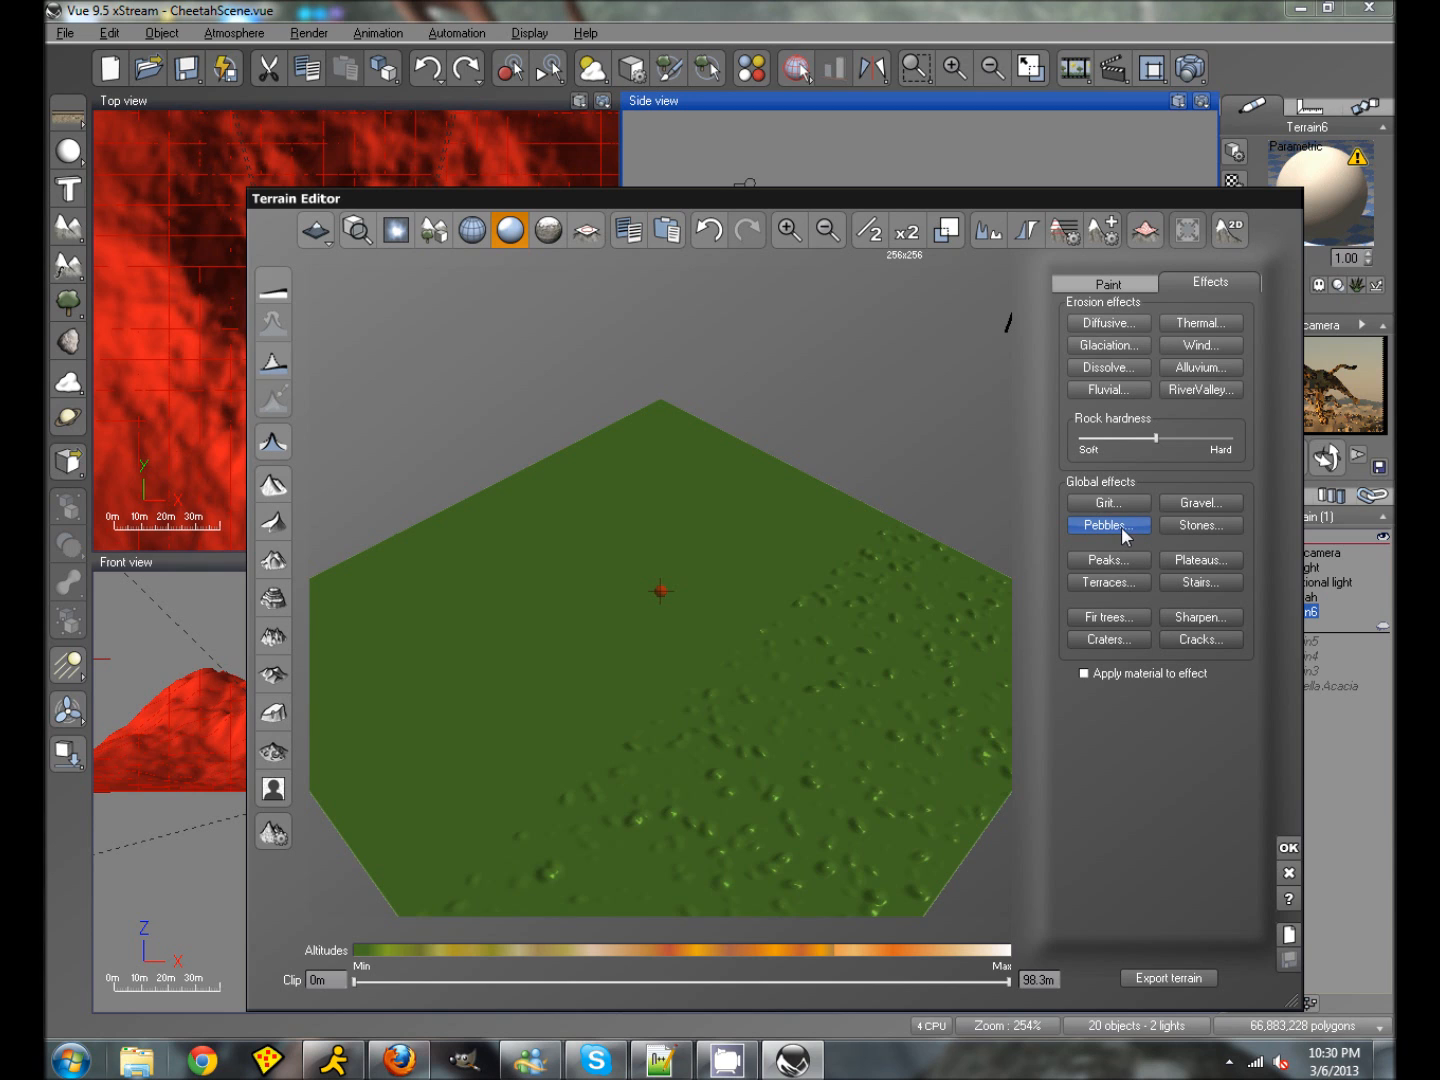
{"action": "left_click", "coordinate": [1121, 526]}
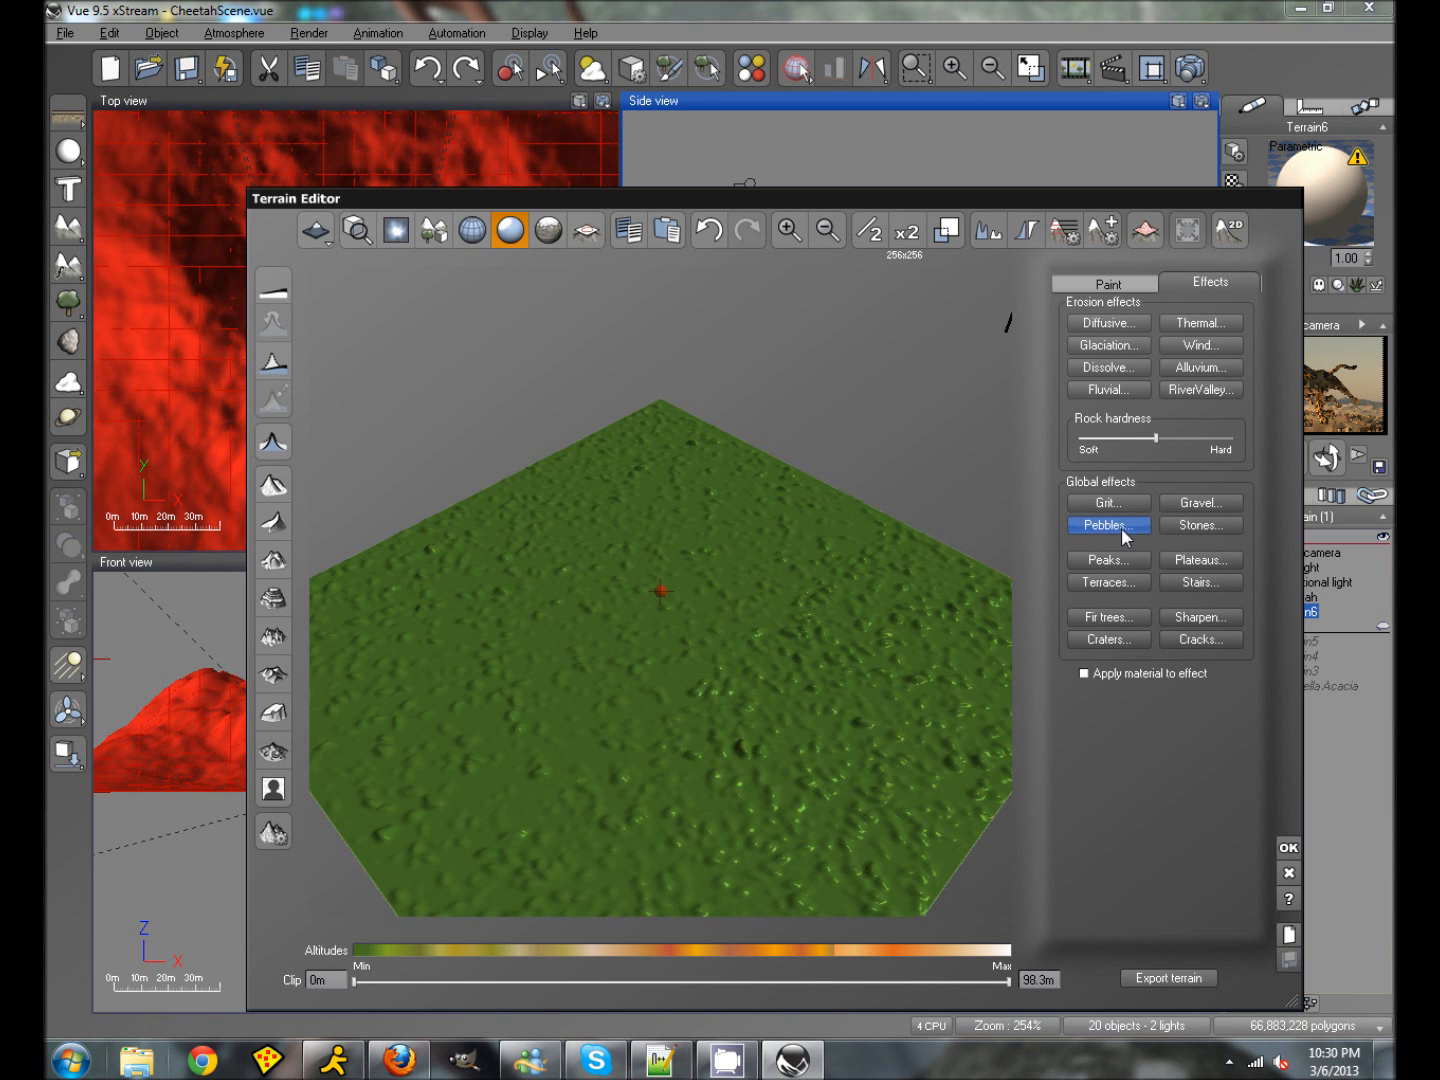
{"action": "left_click", "coordinate": [1120, 527]}
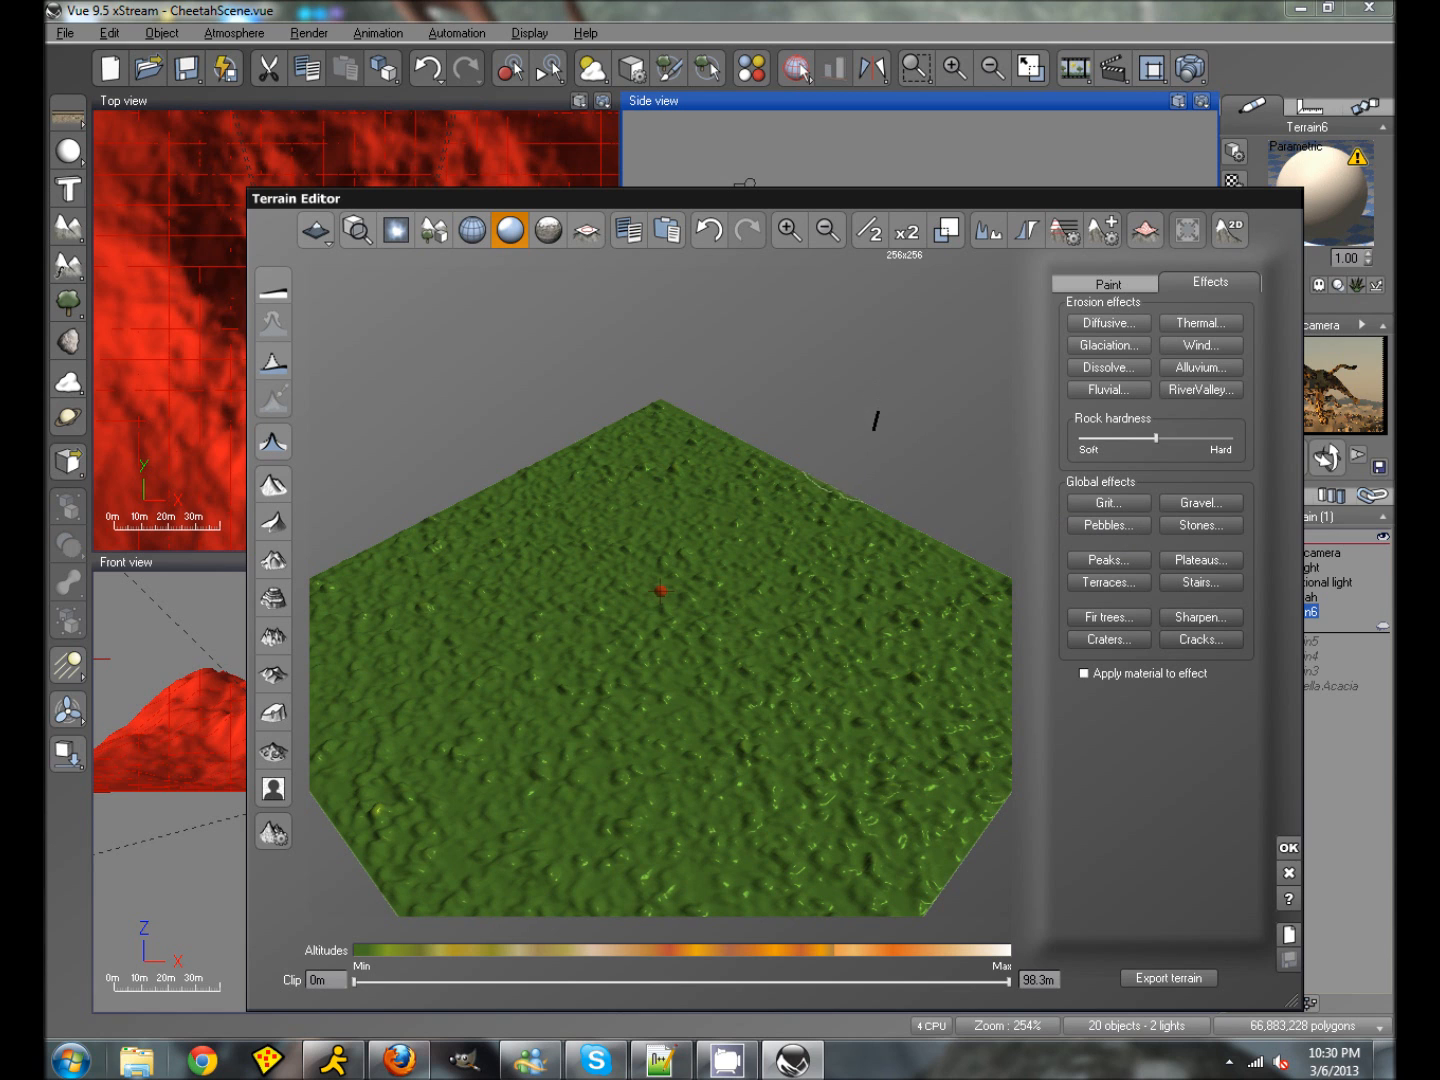
Step: Erase pebbles along both sides and thin out the middle of the terrain with the inverted Raise airbrush, leaving an irregular strip
{"action": "mouse_move", "coordinate": [868, 415]}
{"action": "right_mouse_down"}
{"action": "mouse_move", "coordinate": [850, 409]}
{"action": "mouse_move", "coordinate": [857, 492]}
{"action": "mouse_move", "coordinate": [890, 563]}
{"action": "right_mouse_up"}
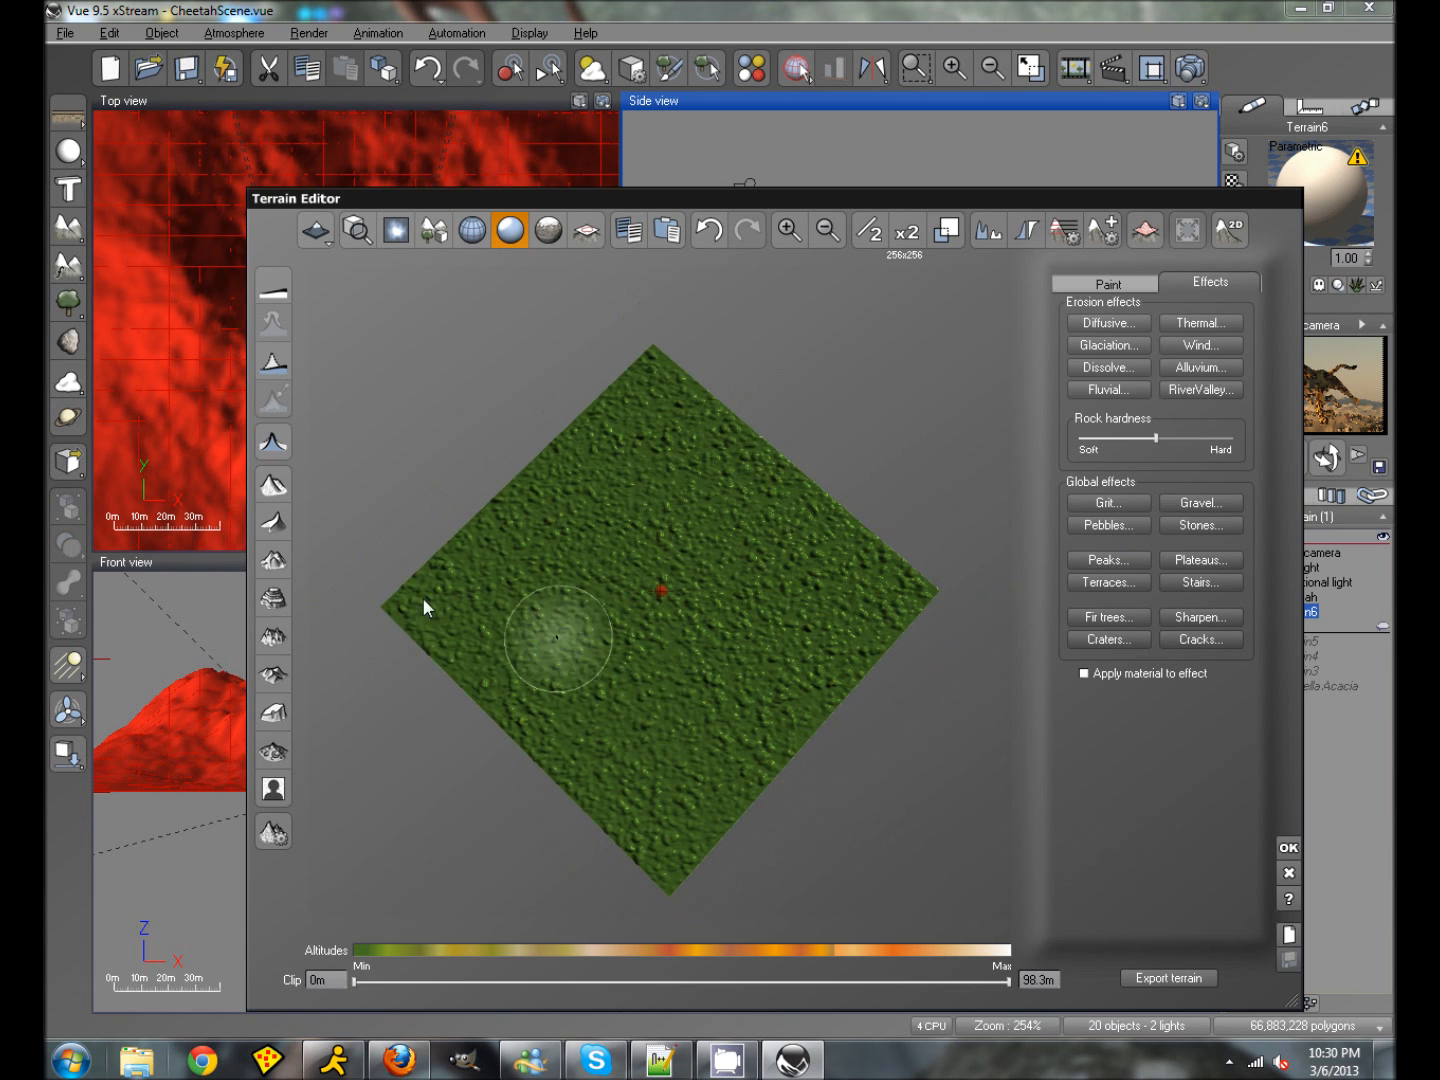
{"action": "left_click", "coordinate": [1111, 284]}
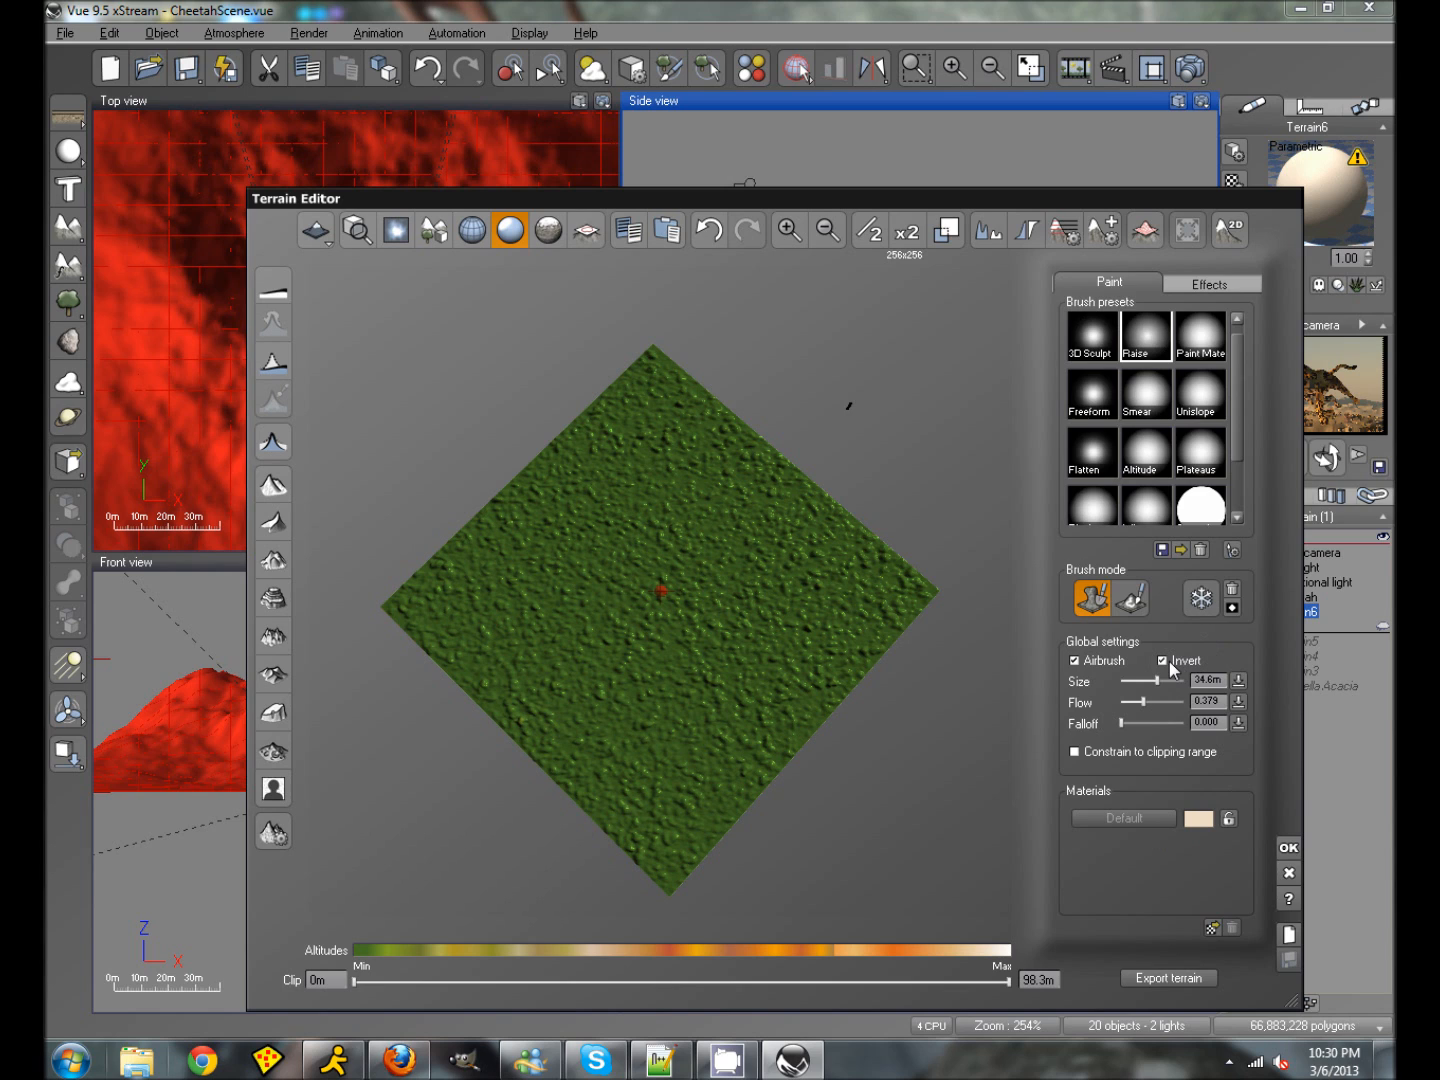
{"action": "mouse_move", "coordinate": [879, 607]}
{"action": "left_mouse_down"}
{"action": "mouse_move", "coordinate": [821, 704]}
{"action": "mouse_move", "coordinate": [860, 536]}
{"action": "mouse_move", "coordinate": [904, 574]}
{"action": "mouse_move", "coordinate": [849, 641]}
{"action": "mouse_move", "coordinate": [841, 537]}
{"action": "mouse_move", "coordinate": [820, 495]}
{"action": "mouse_move", "coordinate": [829, 630]}
{"action": "mouse_move", "coordinate": [778, 411]}
{"action": "mouse_move", "coordinate": [827, 558]}
{"action": "mouse_move", "coordinate": [830, 633]}
{"action": "mouse_move", "coordinate": [824, 498]}
{"action": "mouse_move", "coordinate": [903, 569]}
{"action": "mouse_move", "coordinate": [796, 743]}
{"action": "left_mouse_up"}
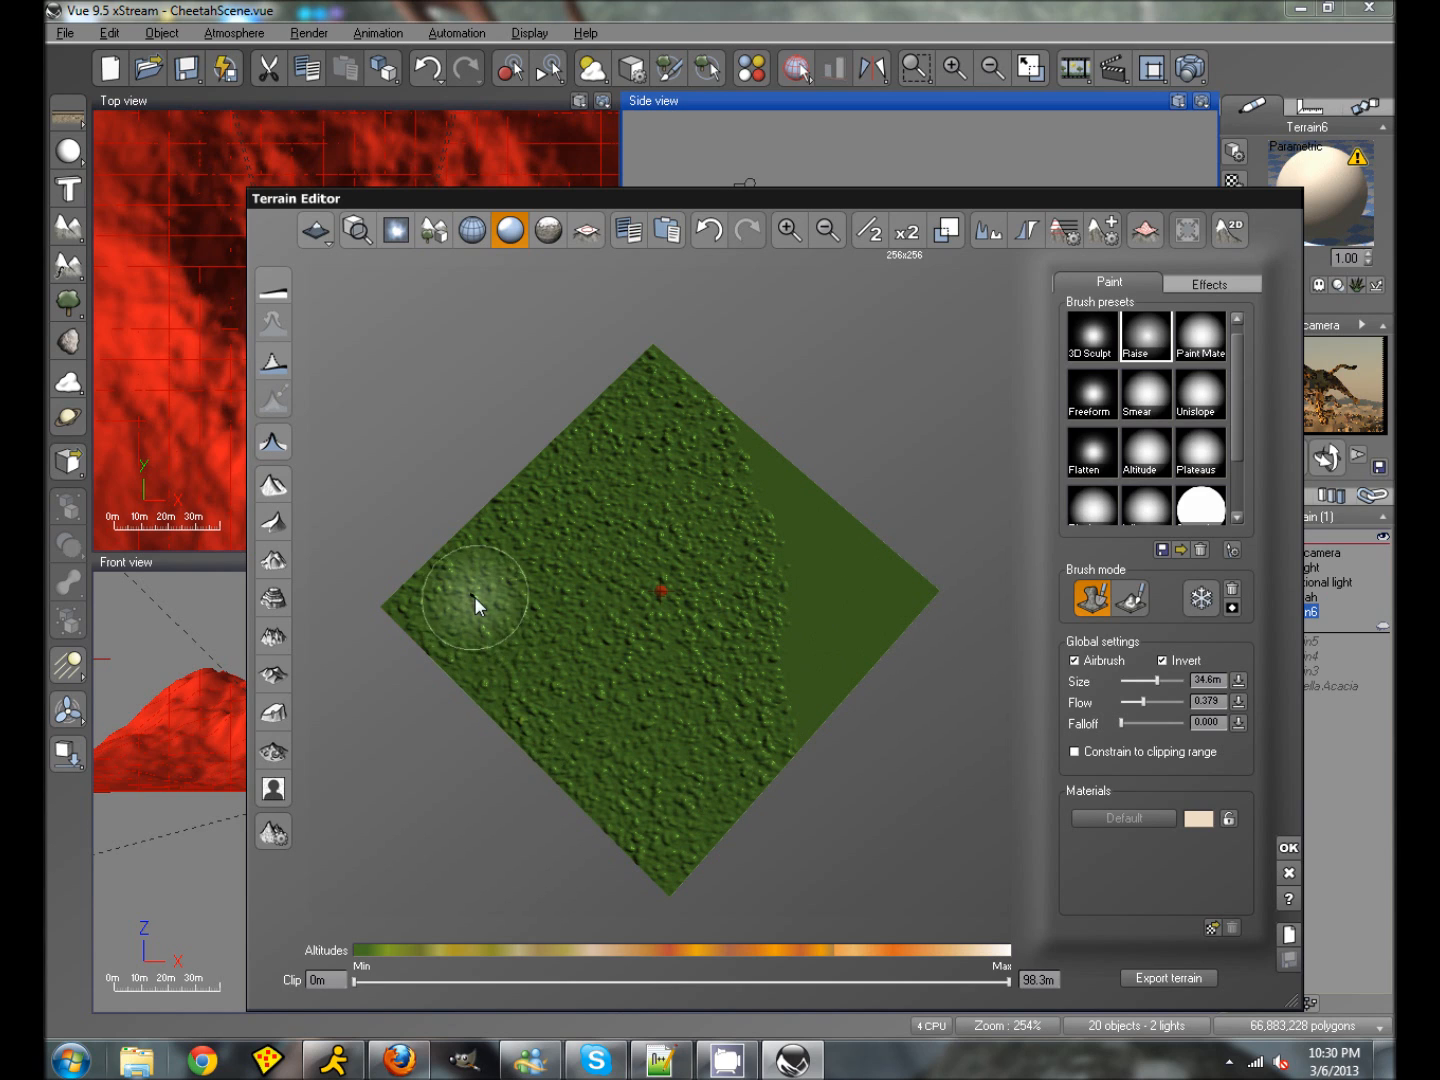
{"action": "mouse_move", "coordinate": [400, 578]}
{"action": "left_mouse_down"}
{"action": "mouse_move", "coordinate": [582, 815]}
{"action": "mouse_move", "coordinate": [514, 690]}
{"action": "mouse_move", "coordinate": [579, 787]}
{"action": "left_mouse_up"}
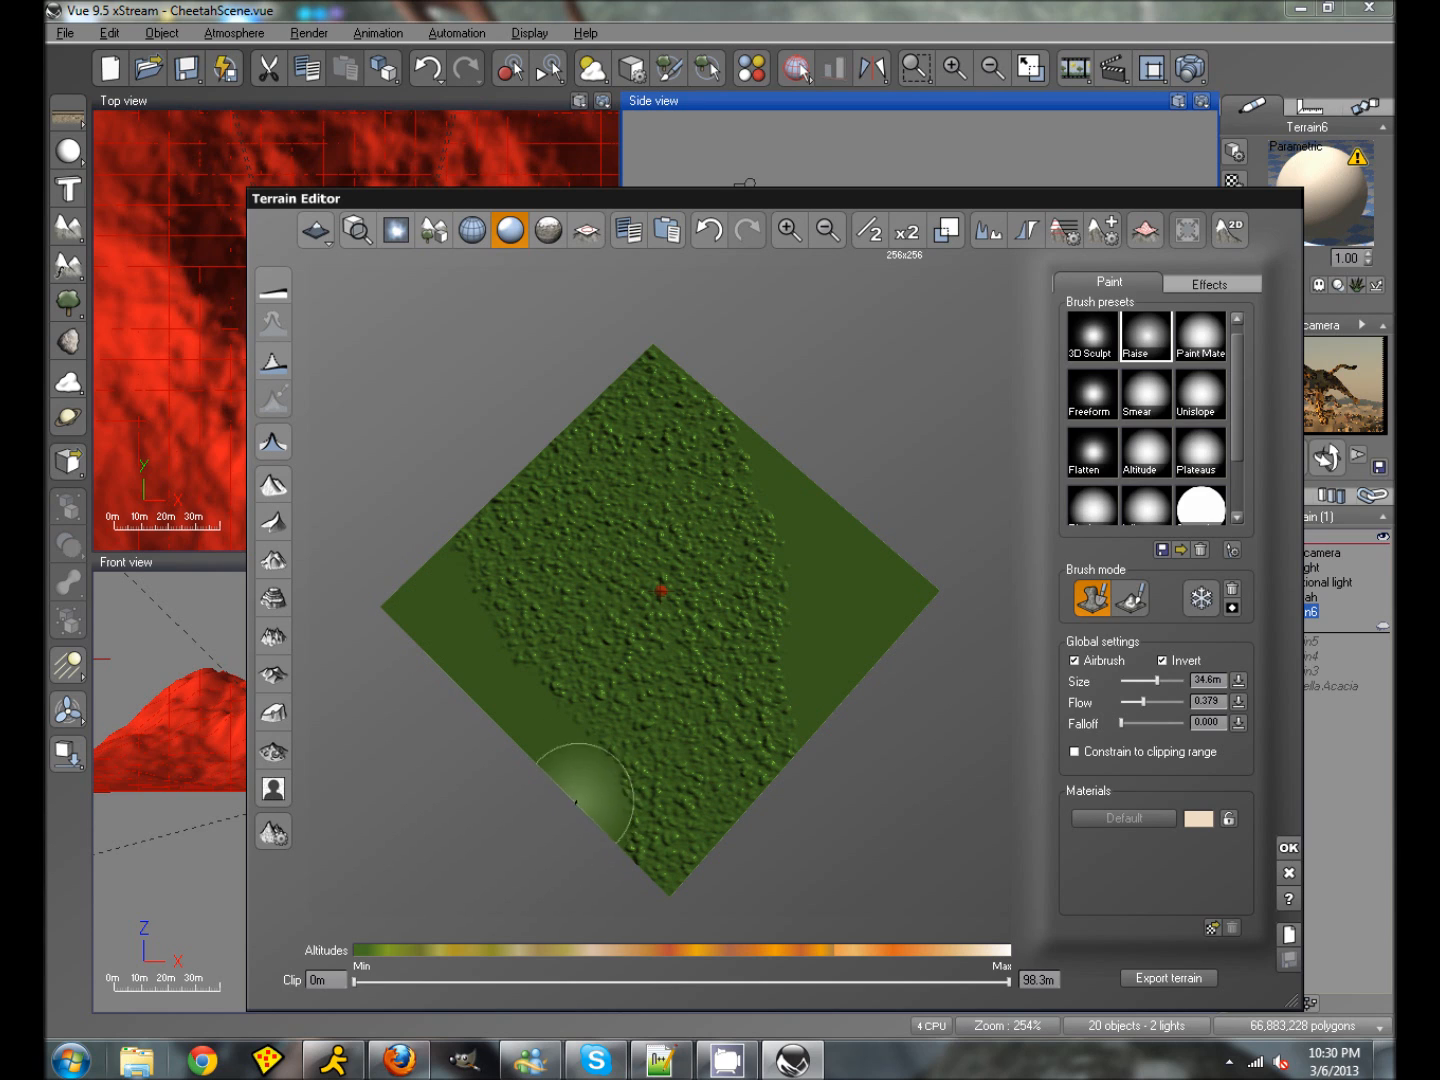
{"action": "mouse_move", "coordinate": [786, 736]}
{"action": "left_mouse_down"}
{"action": "mouse_move", "coordinate": [775, 775]}
{"action": "mouse_move", "coordinate": [804, 680]}
{"action": "mouse_move", "coordinate": [775, 472]}
{"action": "mouse_move", "coordinate": [795, 691]}
{"action": "mouse_move", "coordinate": [804, 593]}
{"action": "left_mouse_up"}
{"action": "mouse_move", "coordinate": [529, 704]}
{"action": "left_mouse_down"}
{"action": "mouse_move", "coordinate": [446, 584]}
{"action": "mouse_move", "coordinate": [517, 661]}
{"action": "mouse_move", "coordinate": [560, 769]}
{"action": "mouse_move", "coordinate": [521, 681]}
{"action": "mouse_move", "coordinate": [642, 895]}
{"action": "left_mouse_up"}
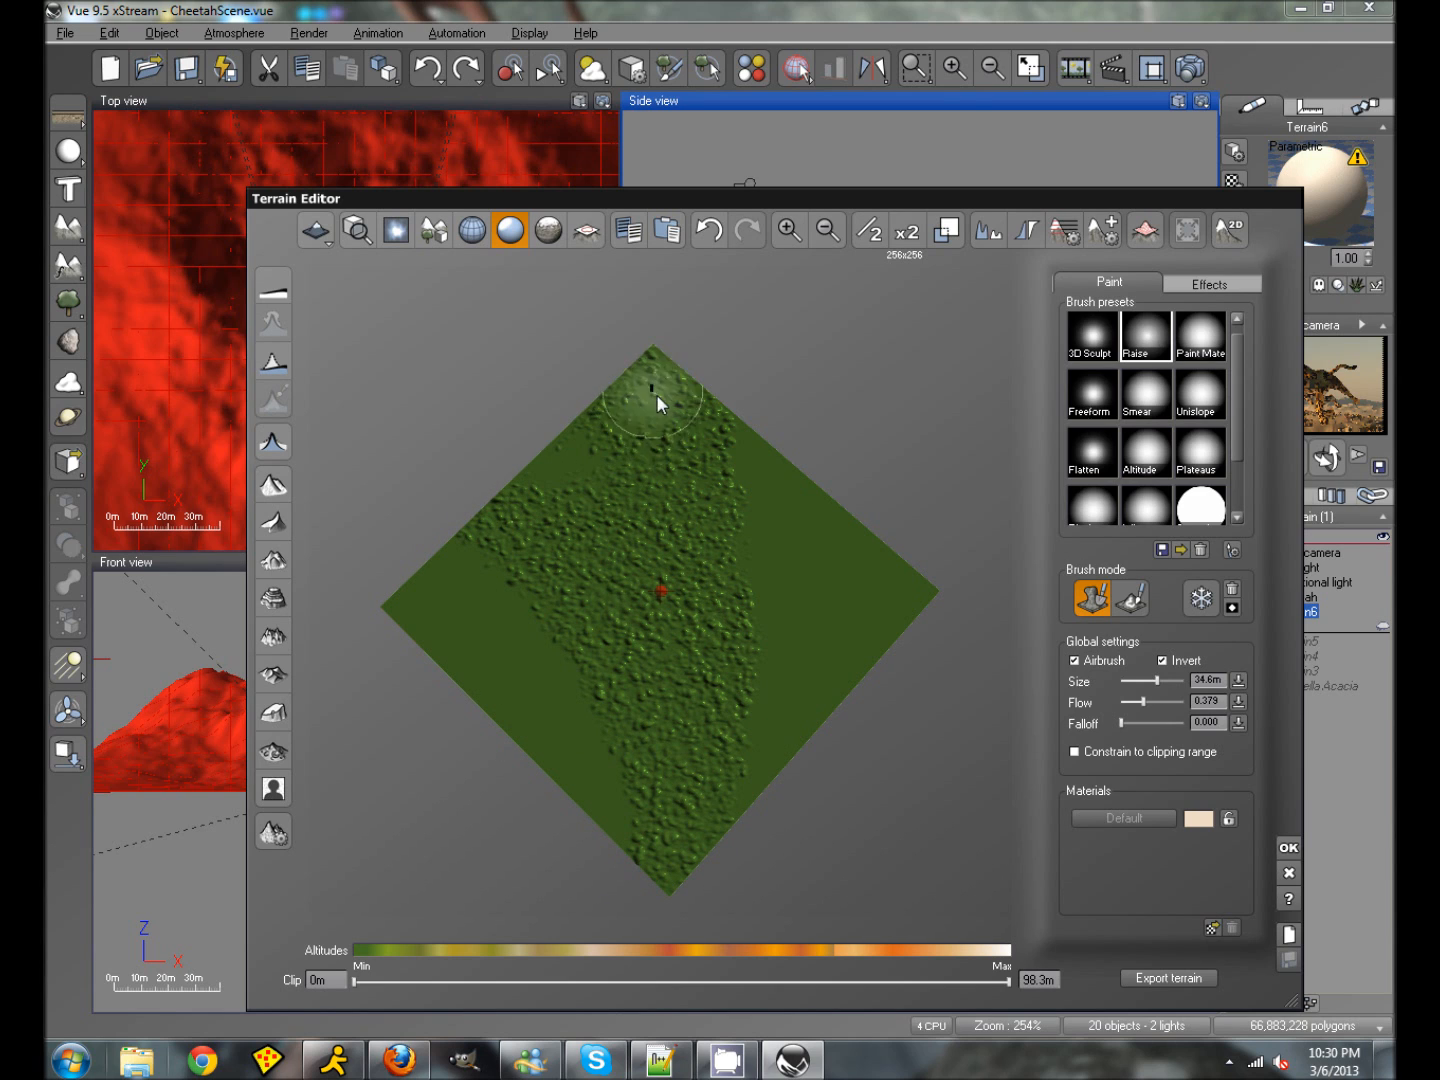
{"action": "mouse_move", "coordinate": [634, 489]}
{"action": "left_mouse_down"}
{"action": "mouse_move", "coordinate": [604, 585]}
{"action": "mouse_move", "coordinate": [580, 575]}
{"action": "mouse_move", "coordinate": [591, 633]}
{"action": "mouse_move", "coordinate": [664, 643]}
{"action": "mouse_move", "coordinate": [694, 607]}
{"action": "left_mouse_up"}
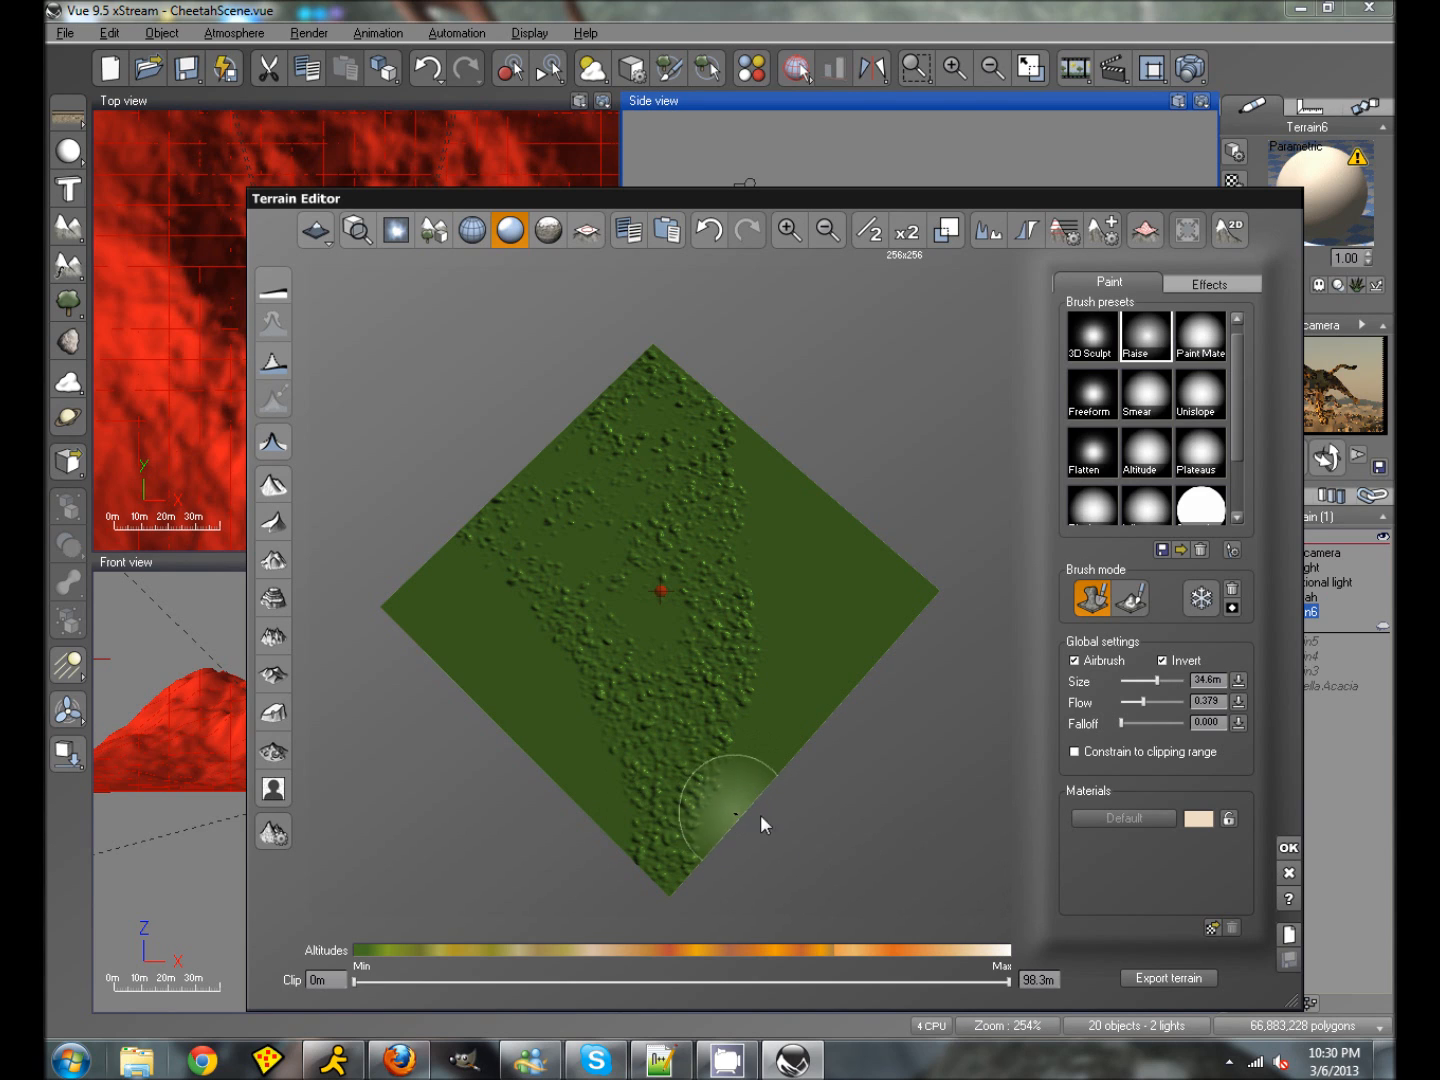
{"action": "key", "text": "ctrl+z"}
{"action": "mouse_move", "coordinate": [771, 765]}
{"action": "left_mouse_down"}
{"action": "mouse_move", "coordinate": [765, 806]}
{"action": "mouse_move", "coordinate": [681, 658]}
{"action": "mouse_move", "coordinate": [687, 740]}
{"action": "left_mouse_up"}
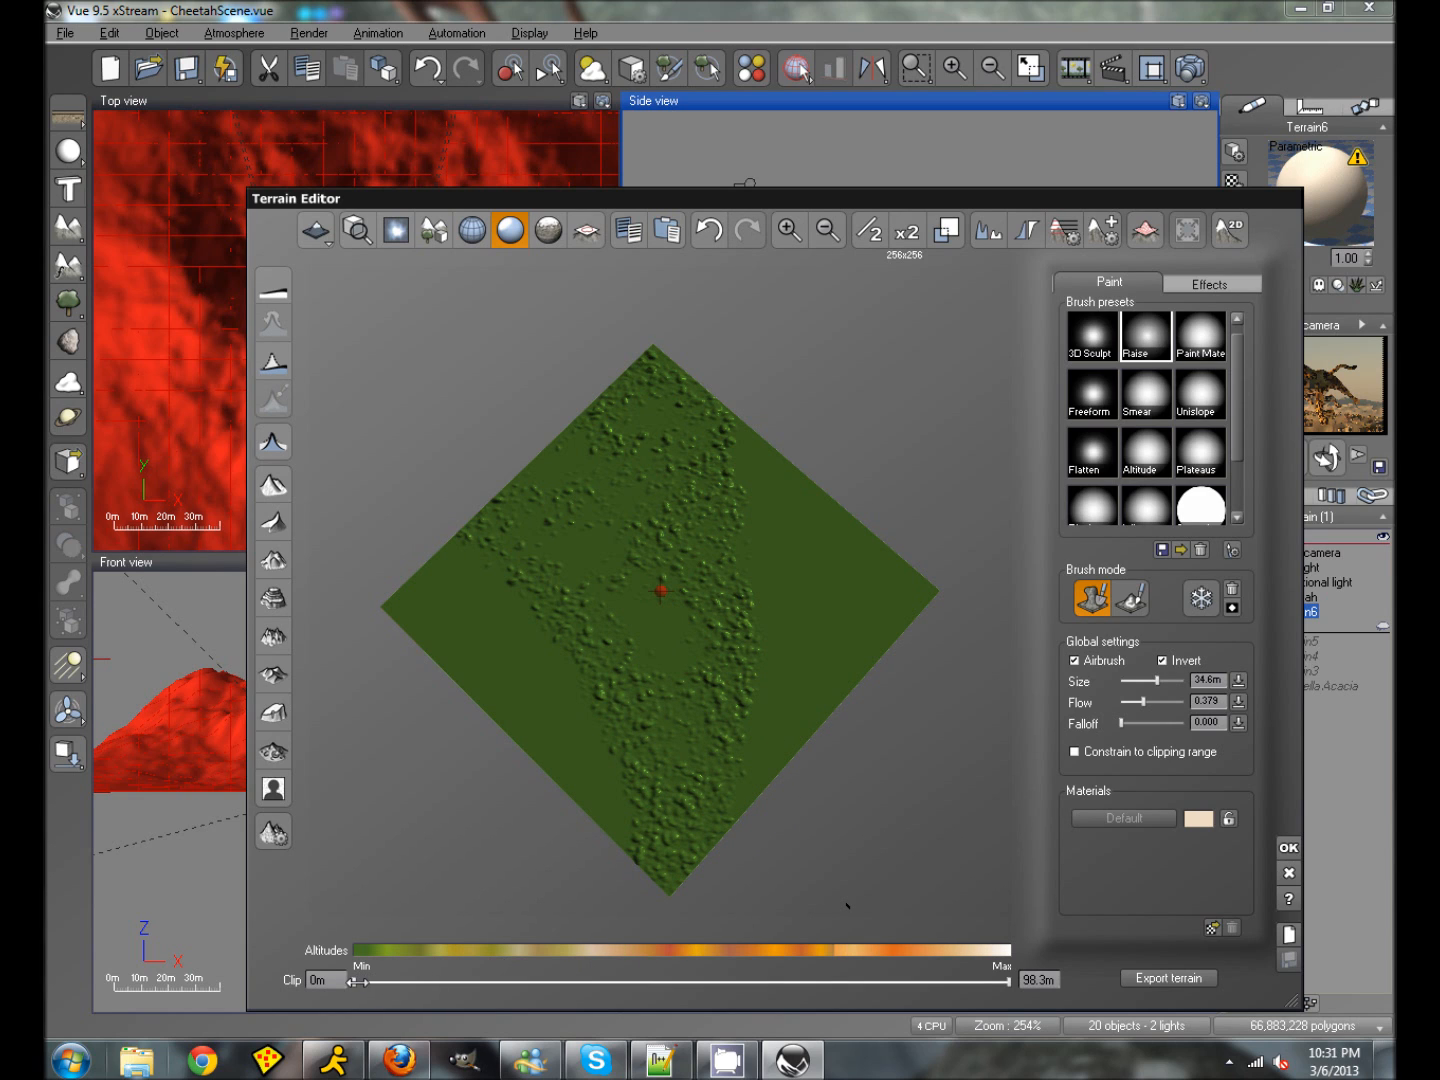
Step: Clip the terrain's lowest altitudes at 79.35 cm so only the separate stones remain, and apply the terrain edits
{"action": "left_click_drag", "start_coordinate": [357, 982], "coordinate": [361, 982]}
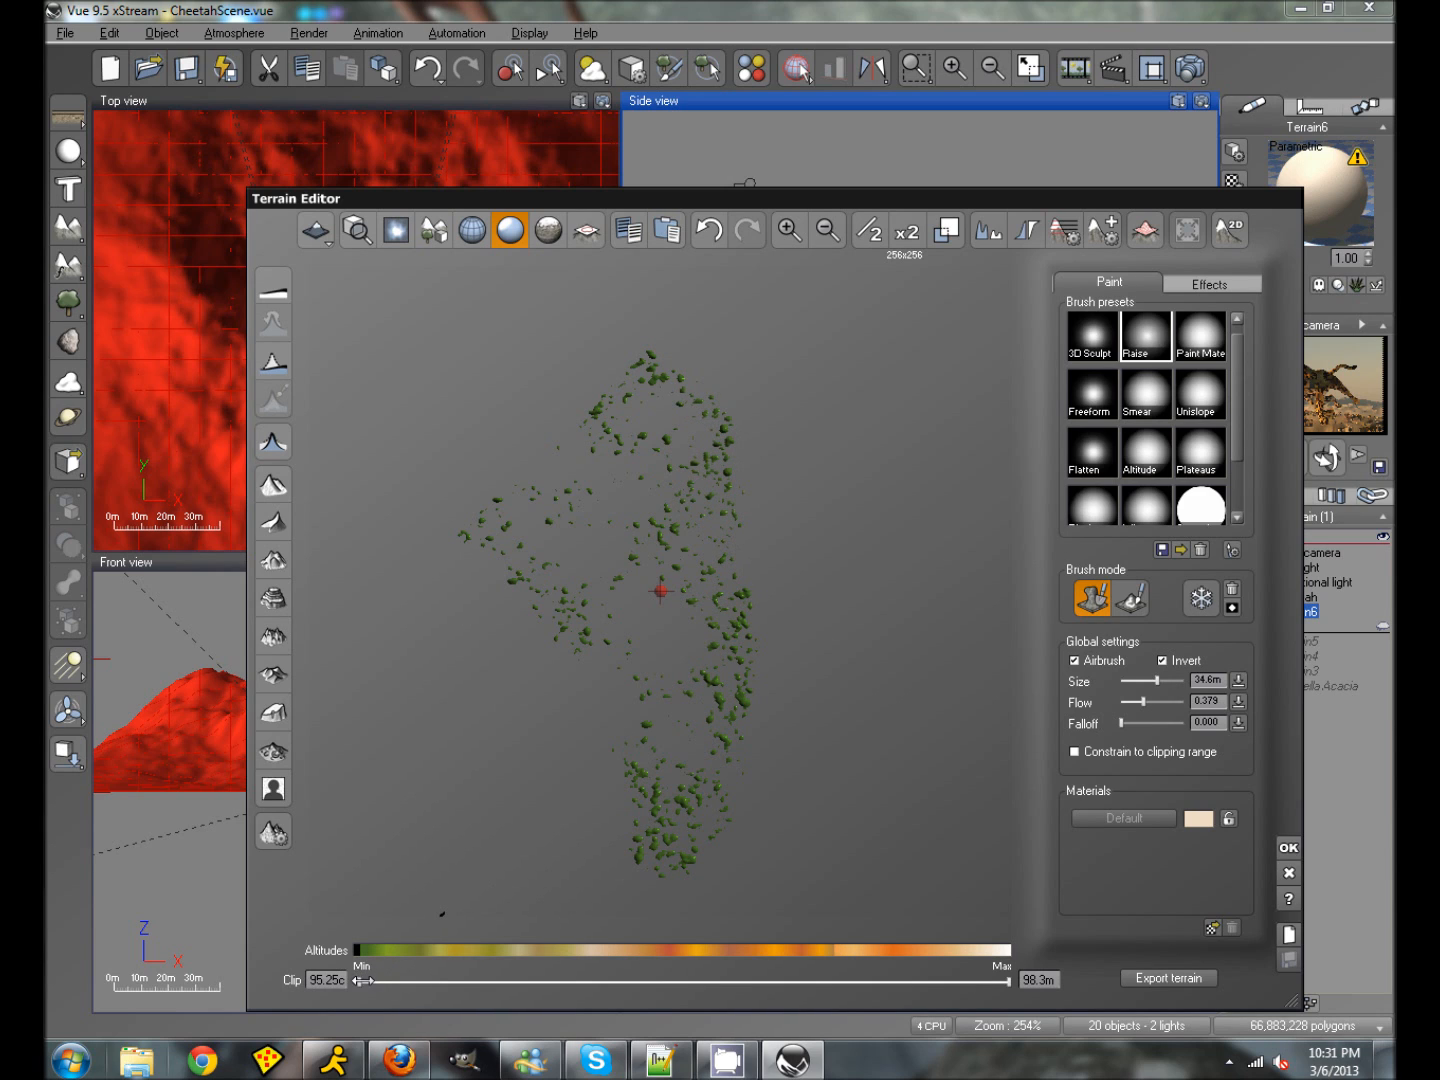
{"action": "left_click_drag", "start_coordinate": [362, 981], "coordinate": [353, 981]}
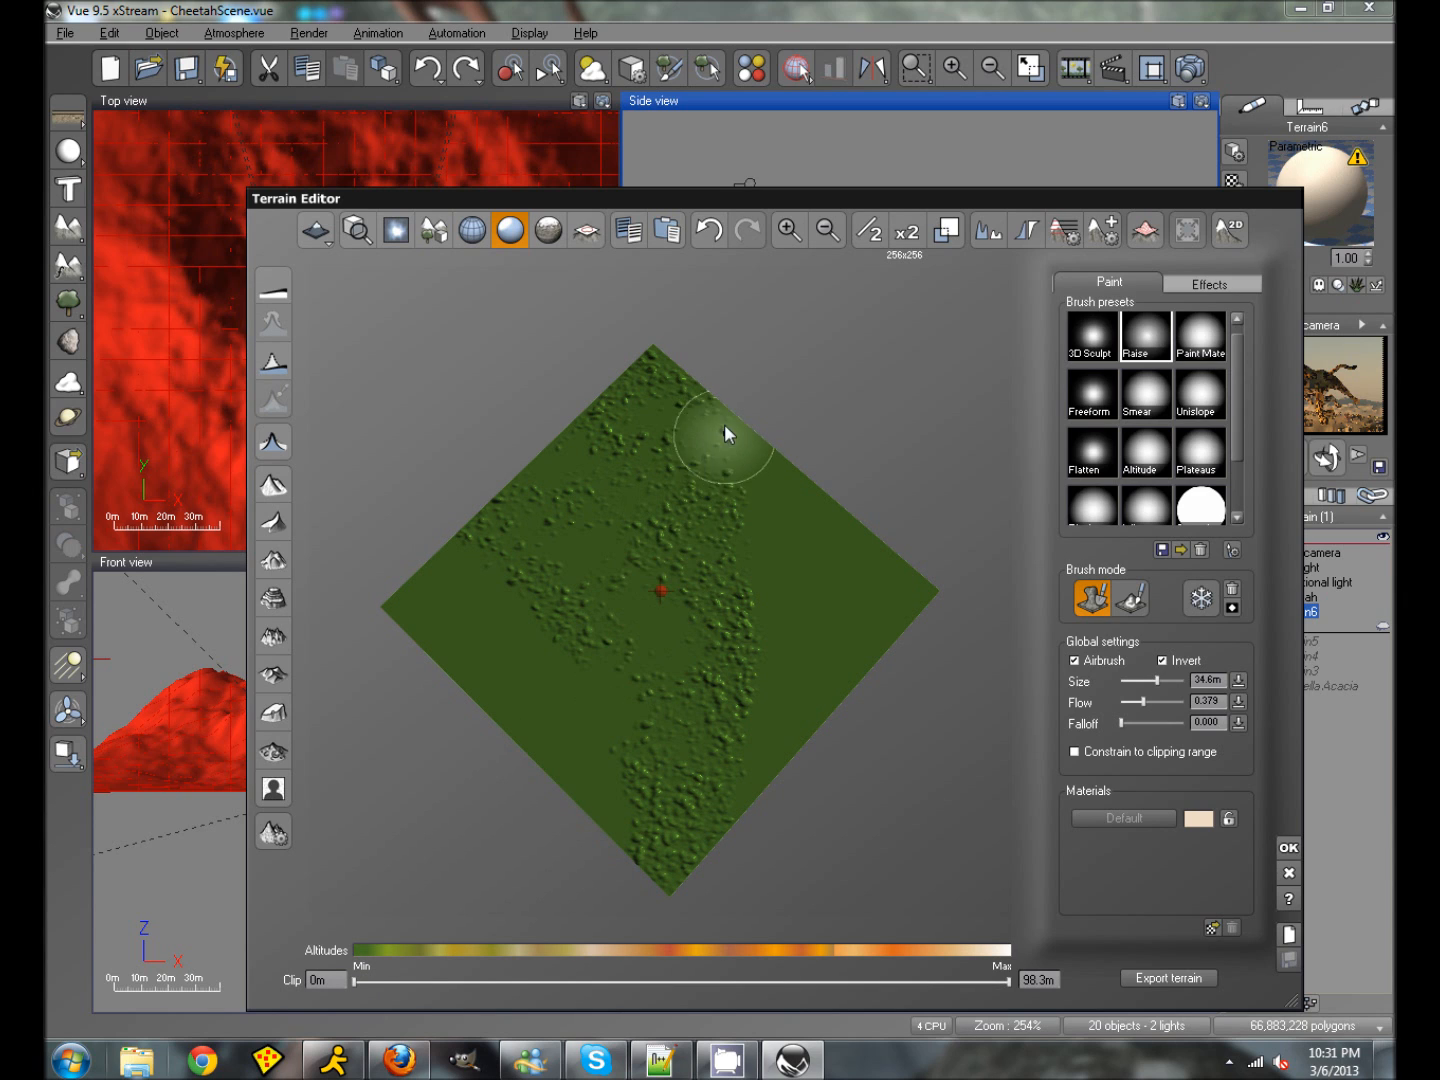
{"action": "left_click_drag", "start_coordinate": [350, 981], "coordinate": [357, 983]}
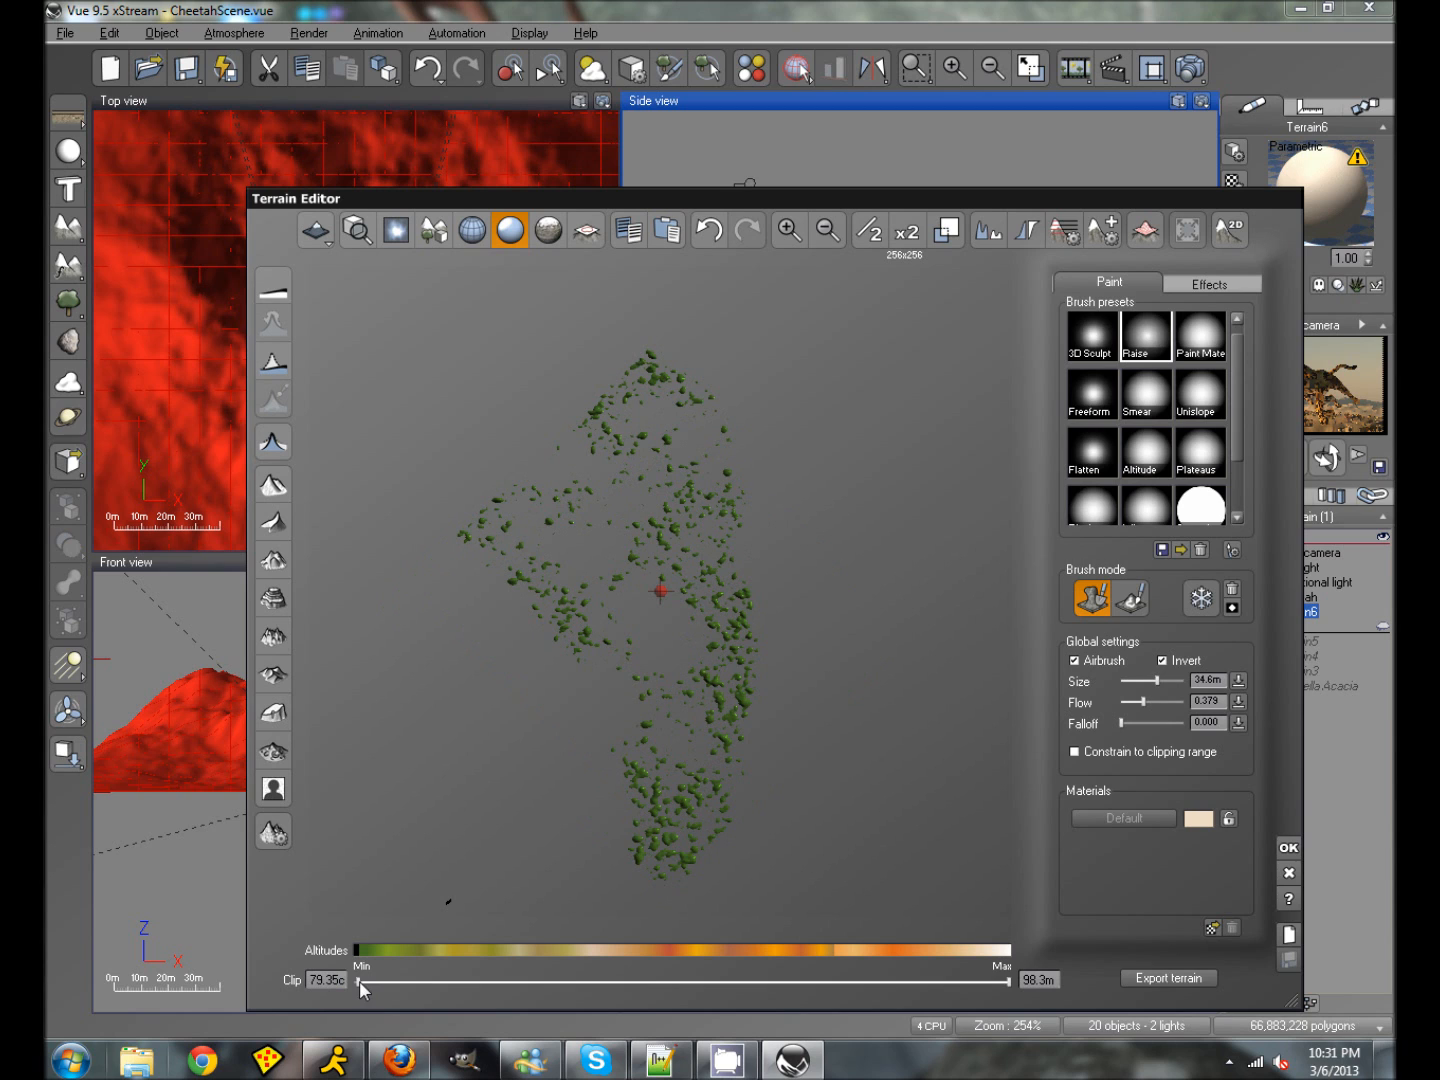
{"action": "left_click", "coordinate": [1292, 850]}
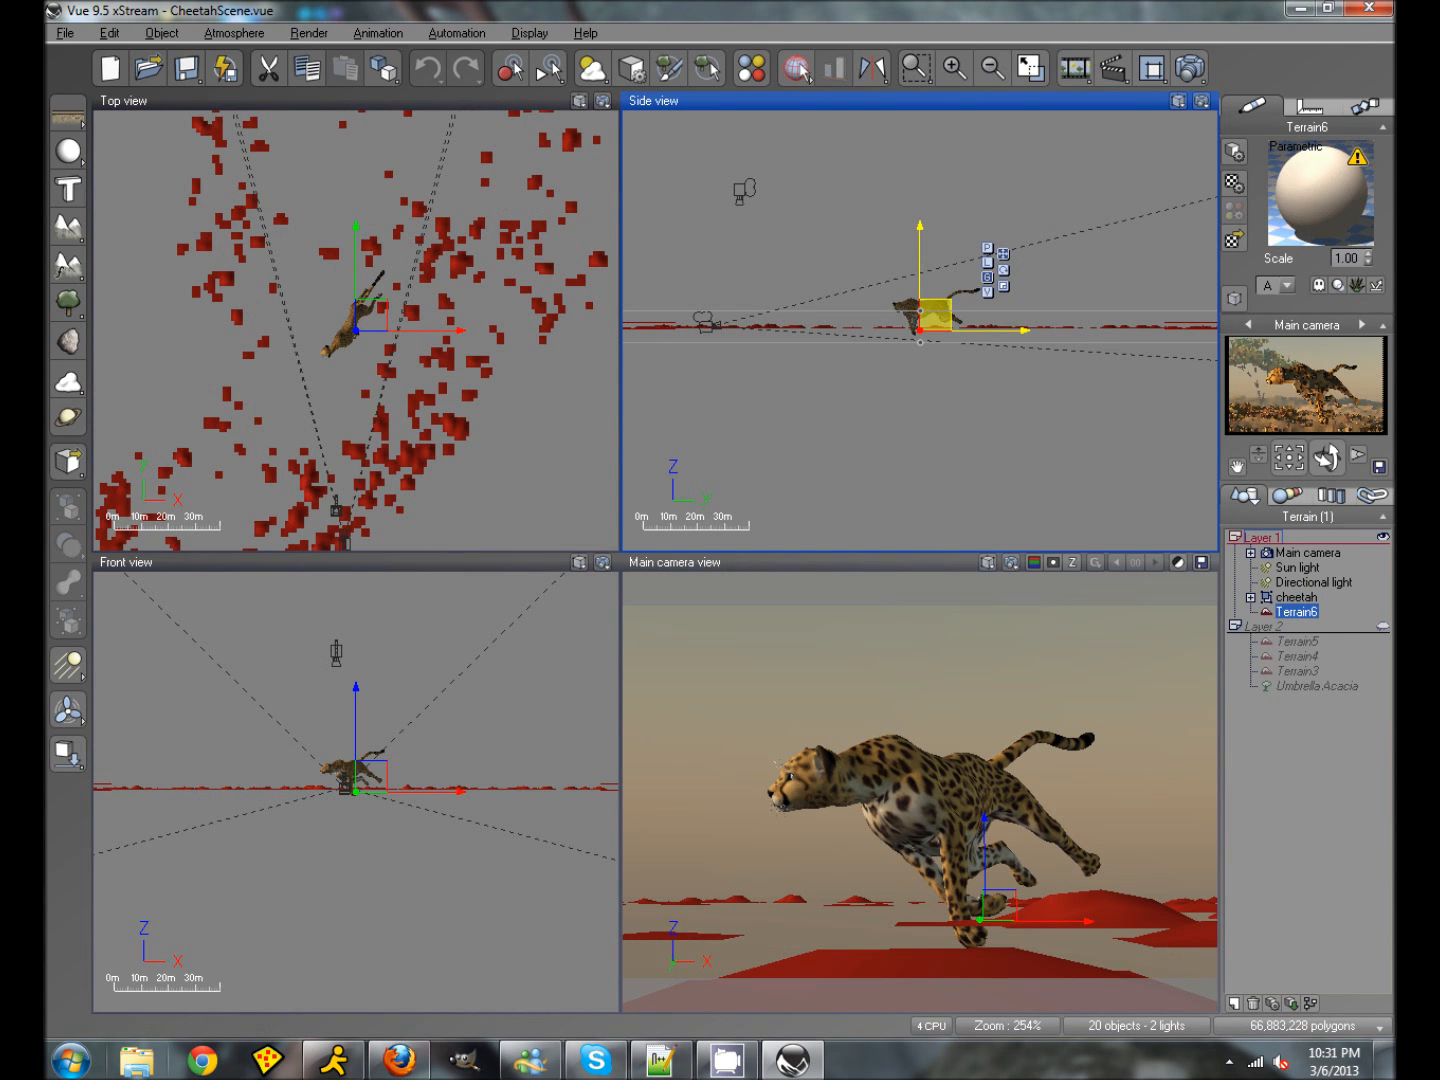
{"action": "scroll", "coordinate": [936, 341], "scroll_direction": "down", "scroll_amount": 5}
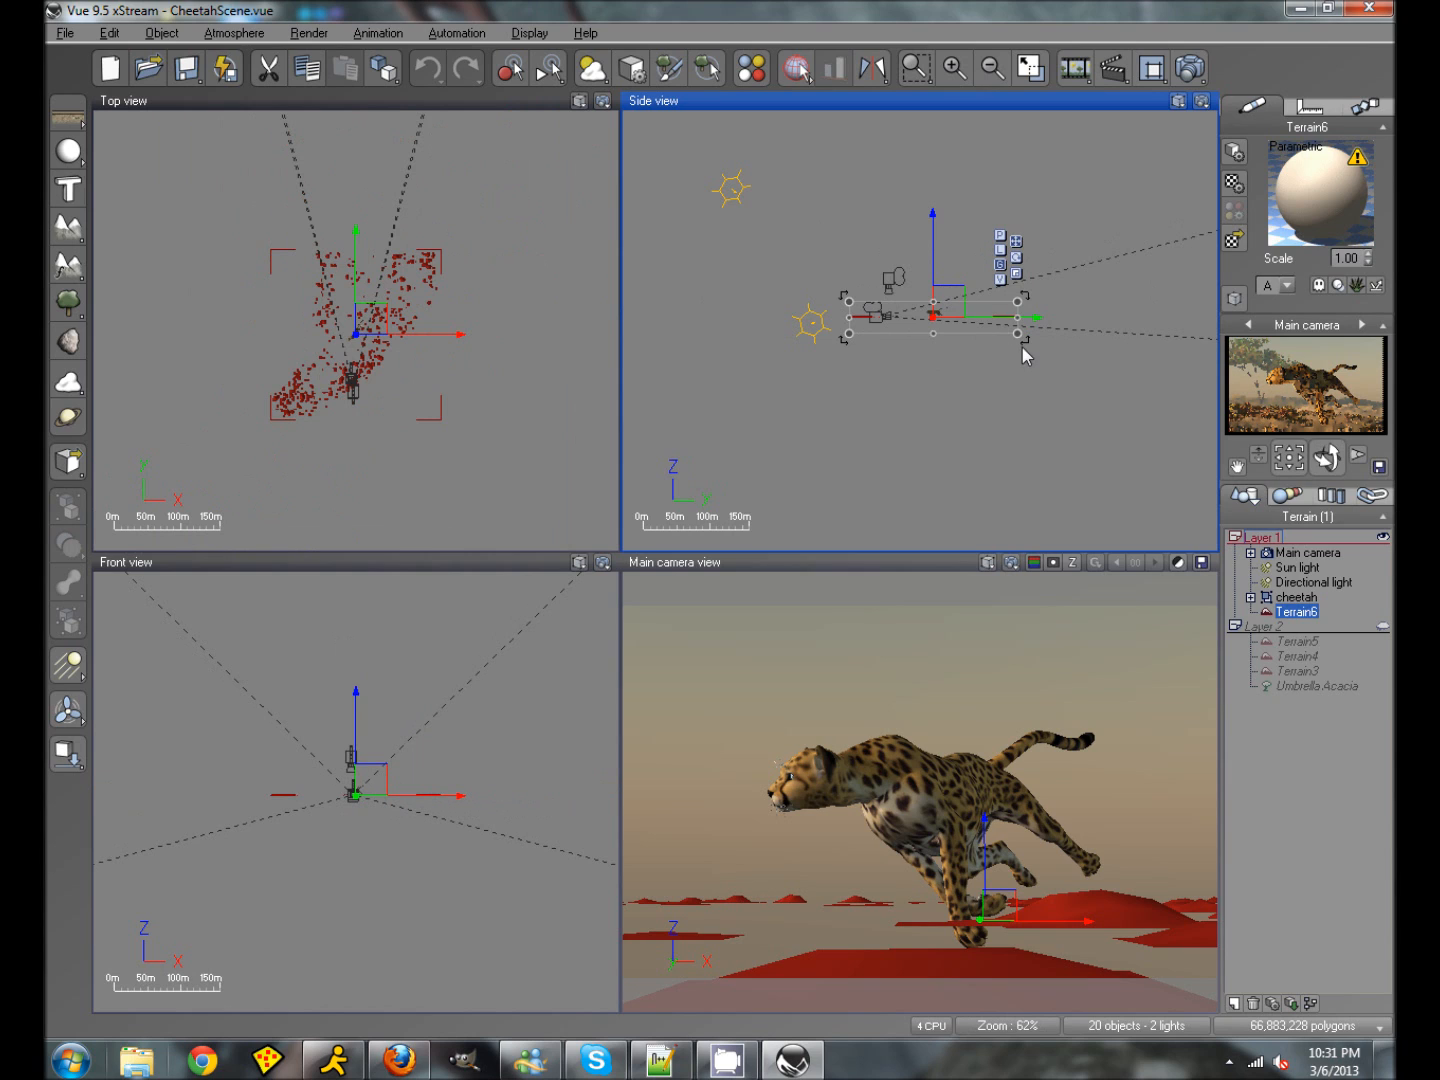
Step: Shrink the stone terrain to roughly the cheetah's size, stand it upright and rotate it so the stones rise away from the paws
{"action": "left_click_drag", "start_coordinate": [1024, 339], "coordinate": [941, 265]}
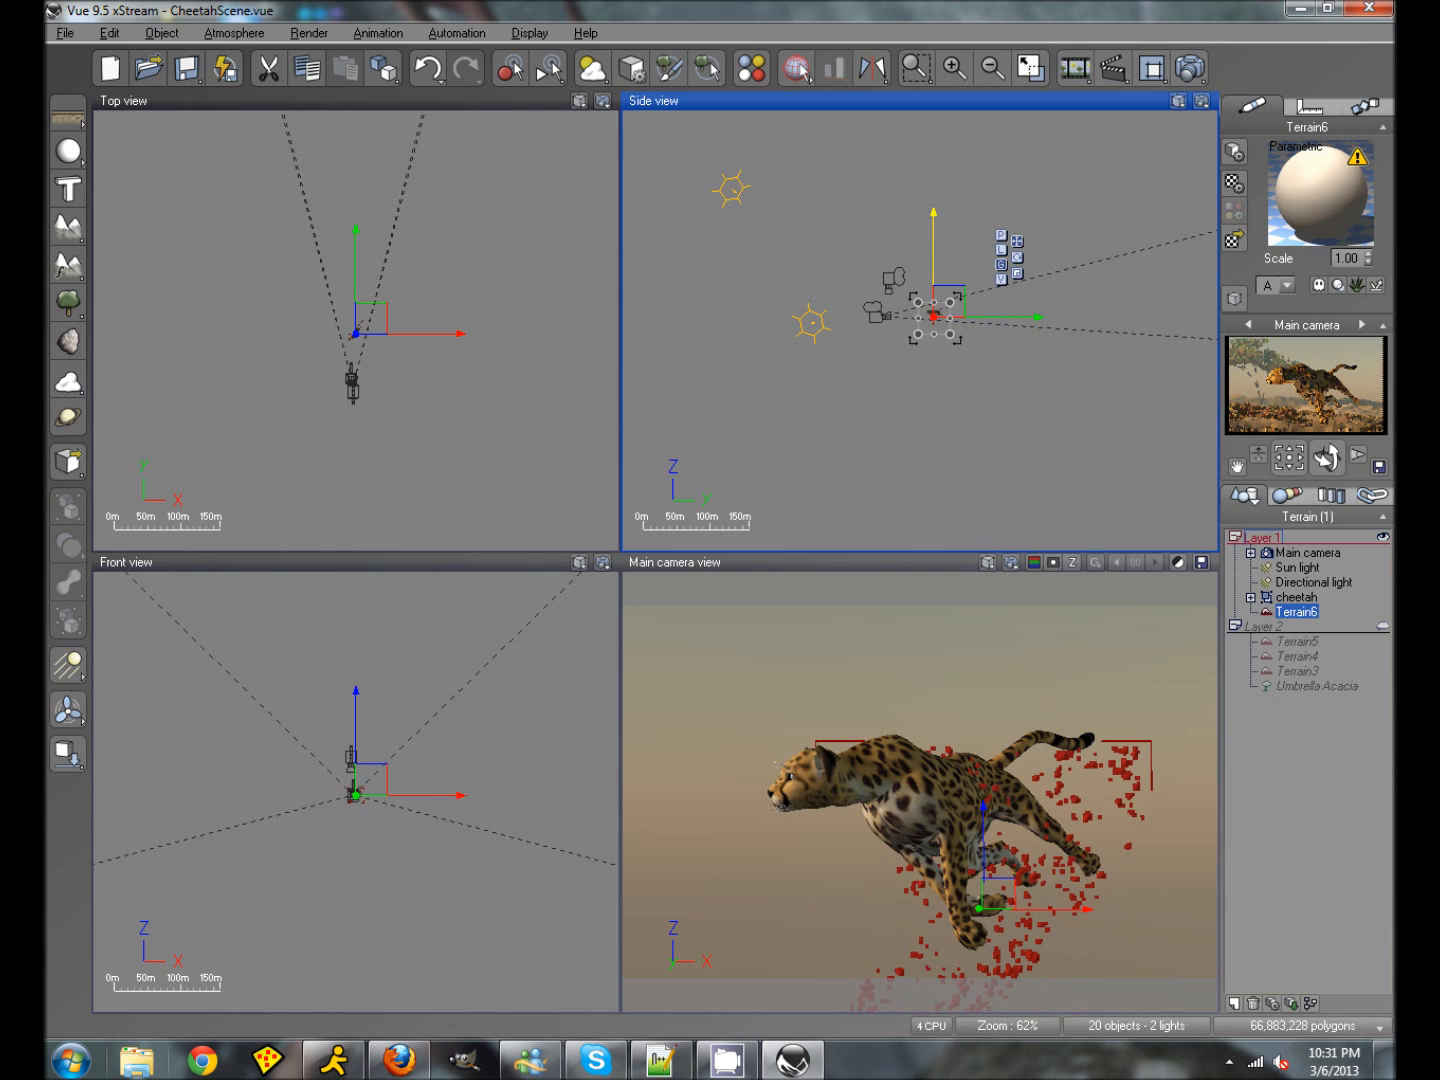
{"action": "scroll", "coordinate": [423, 352], "scroll_direction": "up", "scroll_amount": 8}
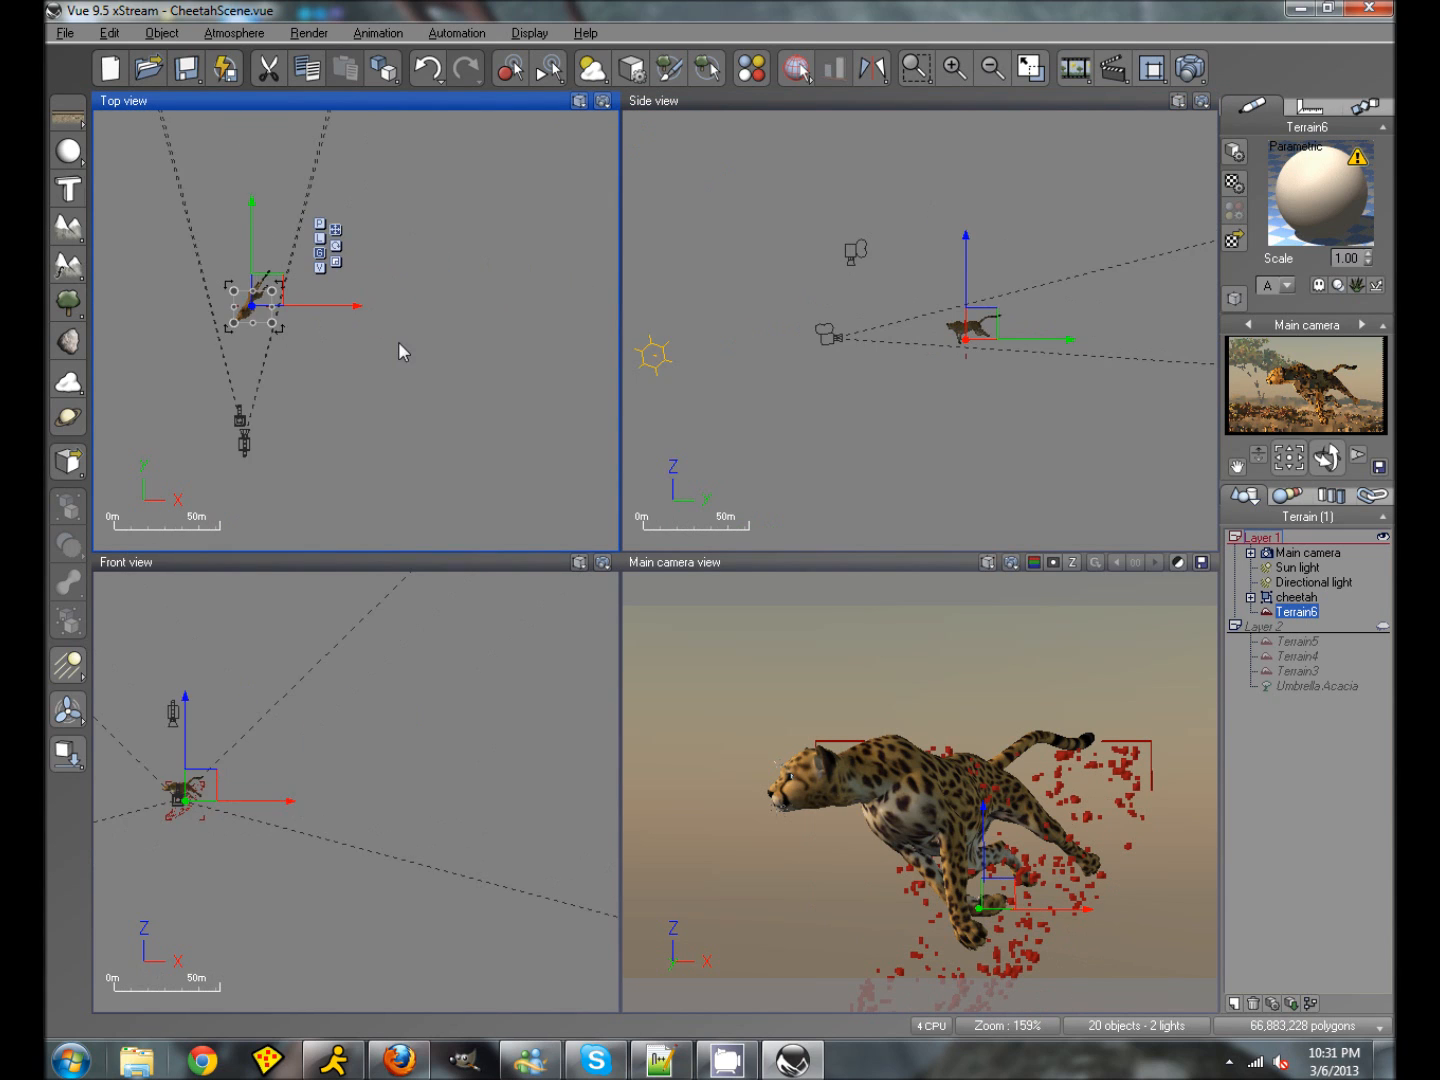
{"action": "right_click_drag", "start_coordinate": [316, 320], "coordinate": [596, 398]}
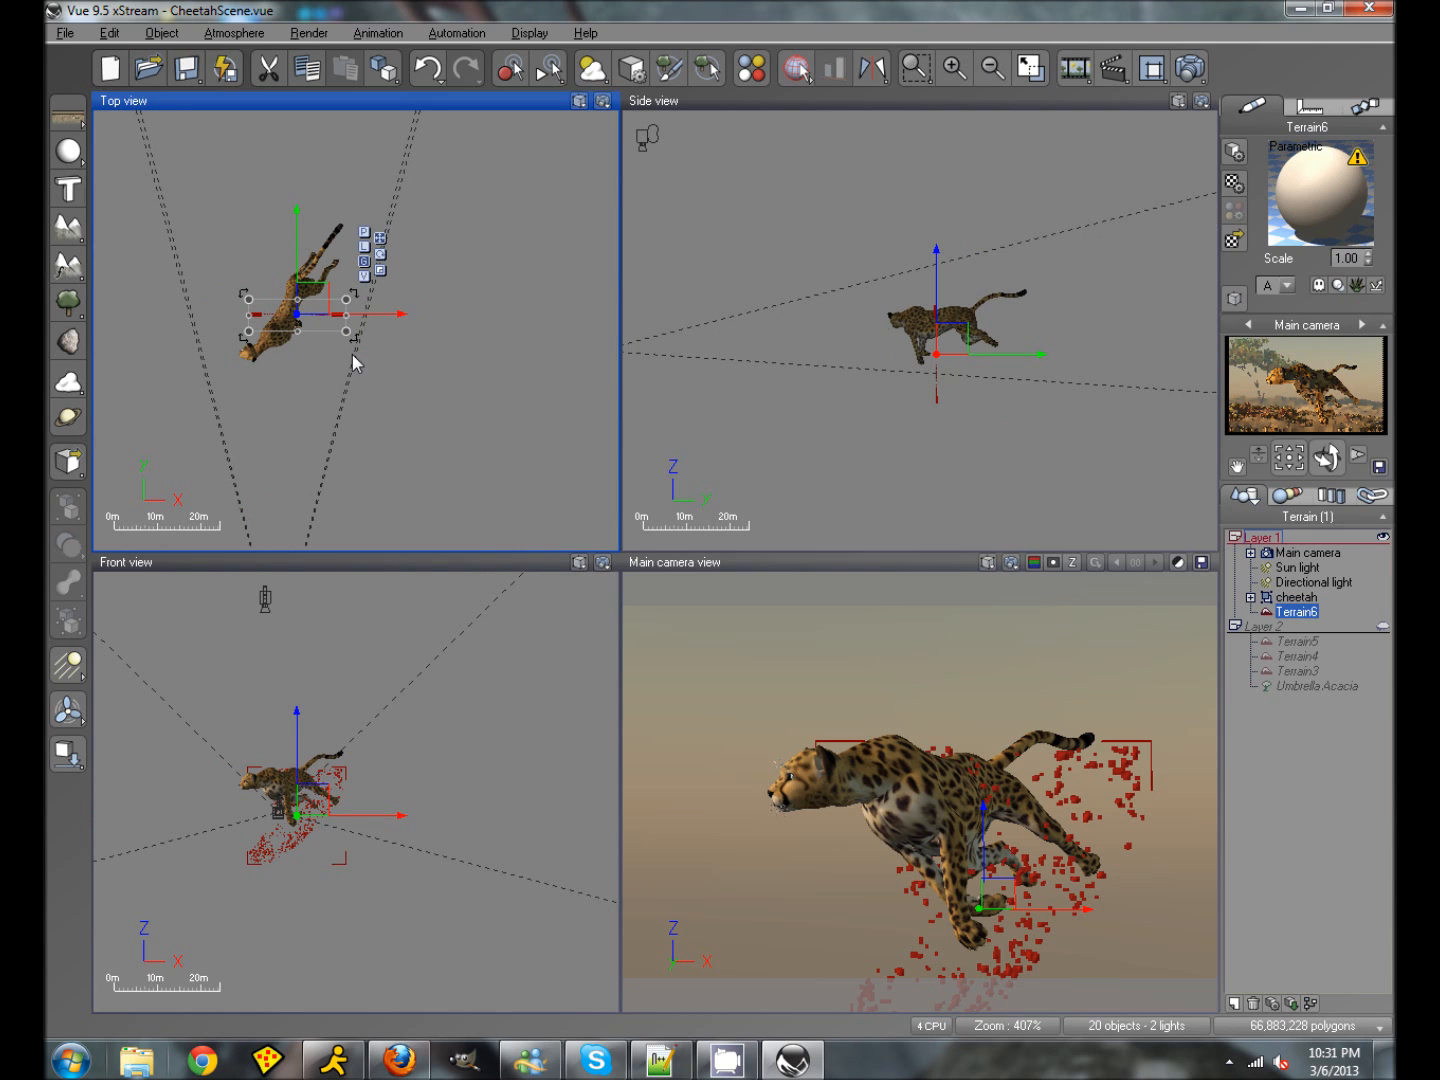
{"action": "left_click_drag", "start_coordinate": [352, 354], "coordinate": [145, 159]}
{"action": "left_click", "coordinate": [382, 833]}
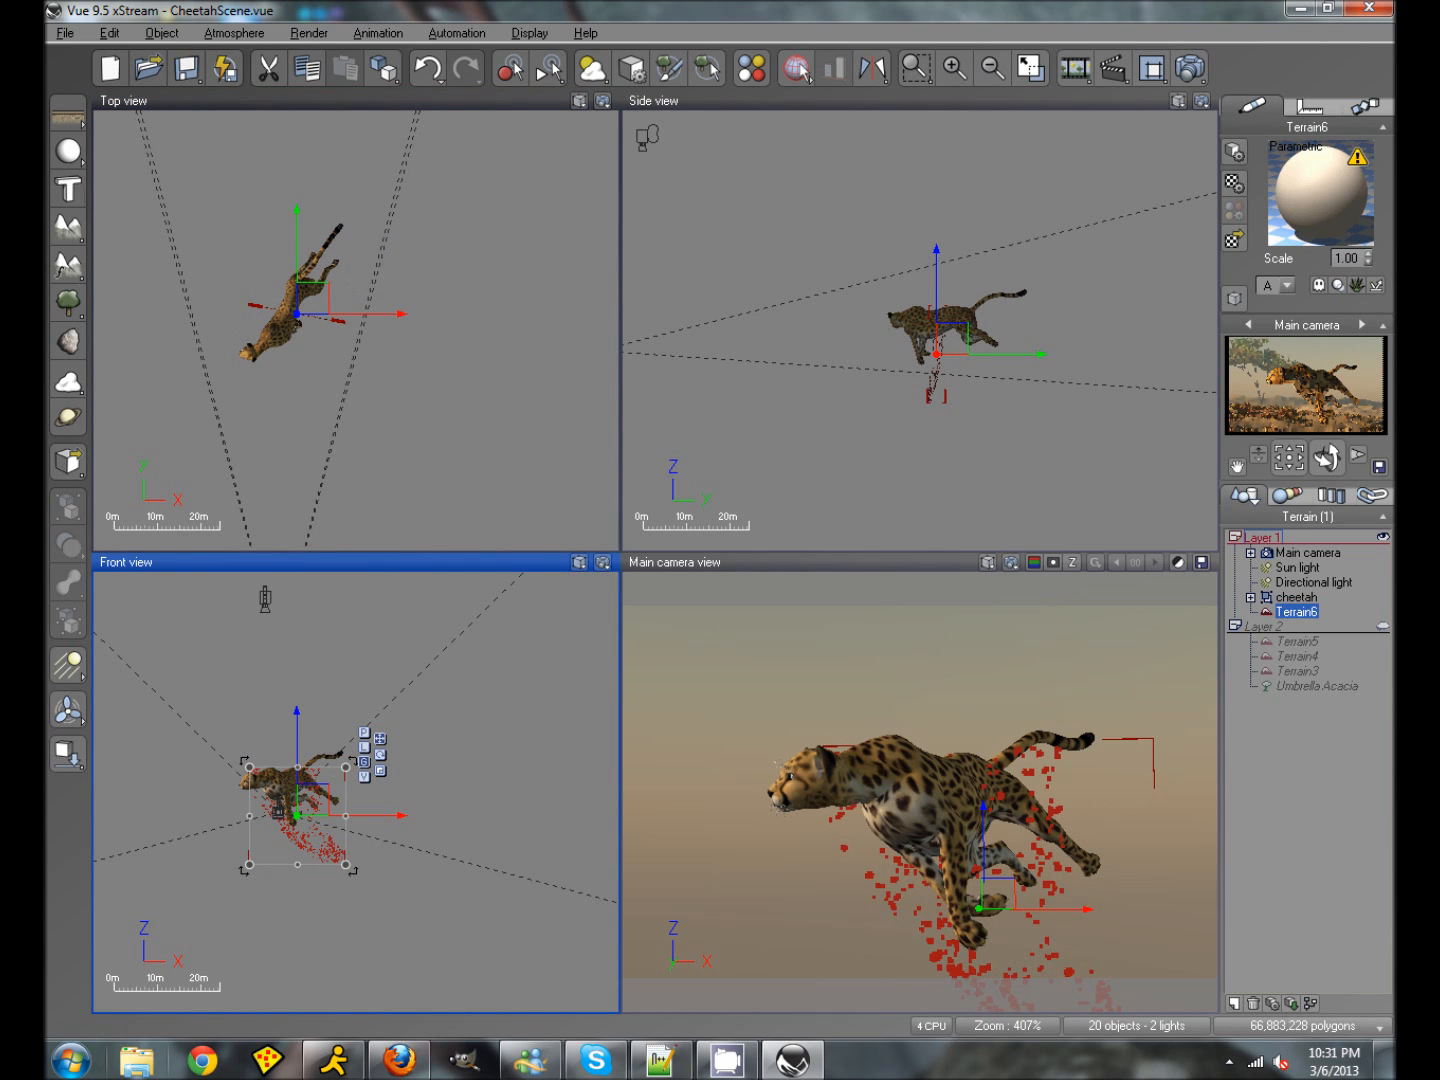
{"action": "left_click_drag", "start_coordinate": [356, 883], "coordinate": [365, 894]}
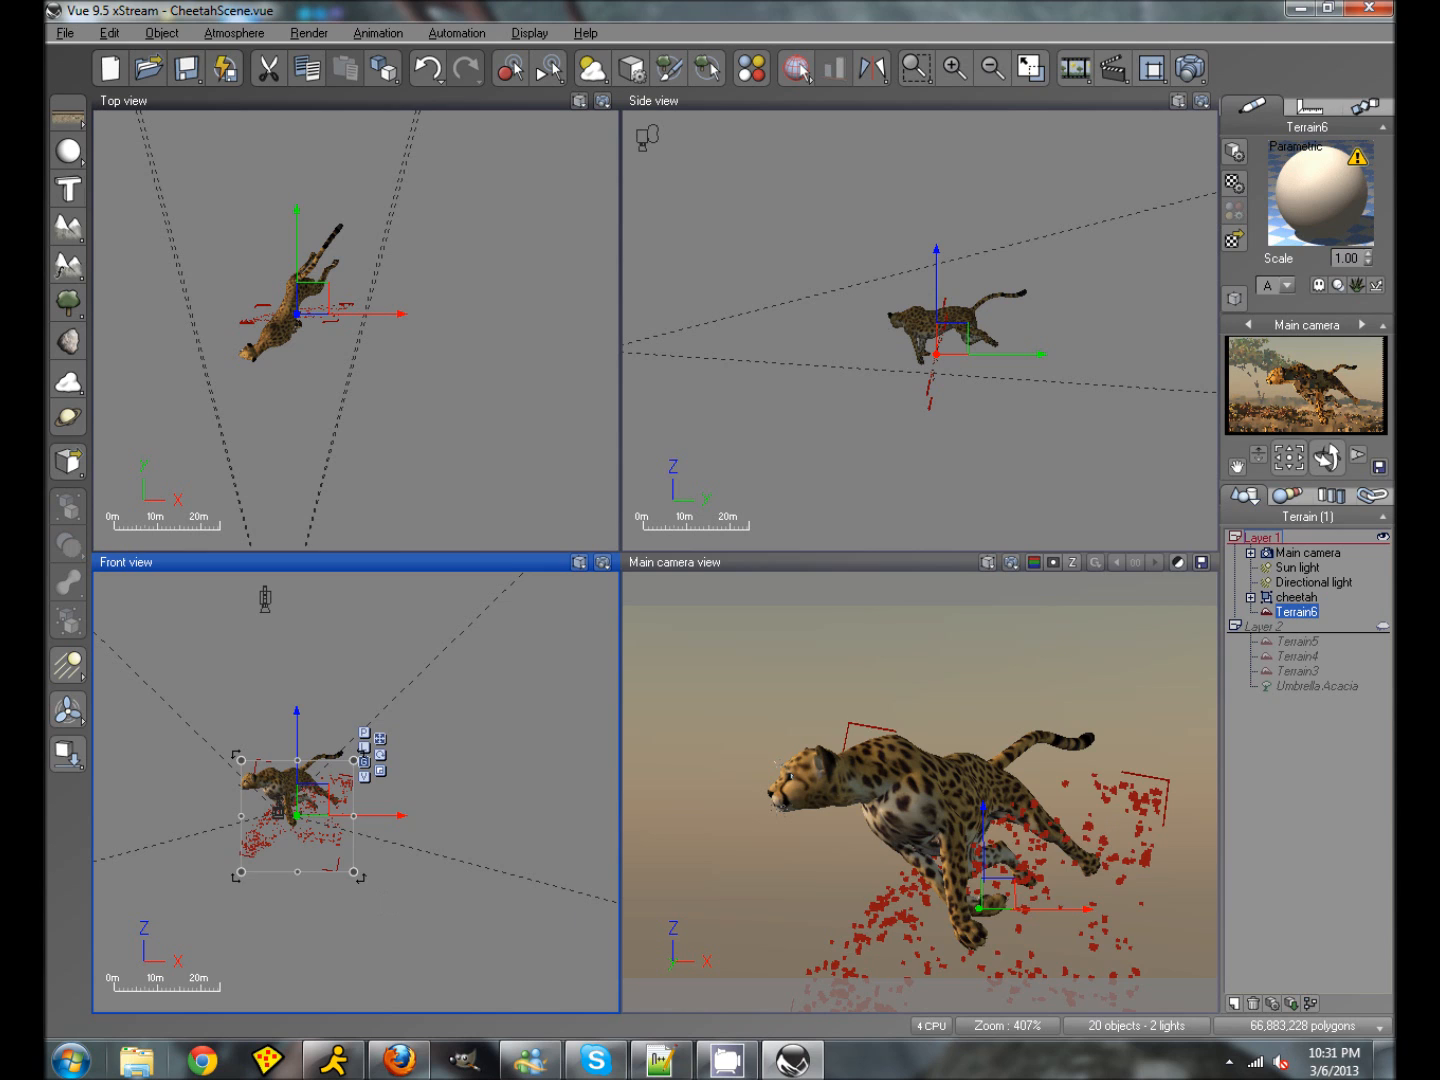
Step: Scale the upright stone terrain down further and position it just behind the cheetah's hind paws
{"action": "left_click_drag", "start_coordinate": [240, 873], "coordinate": [324, 829]}
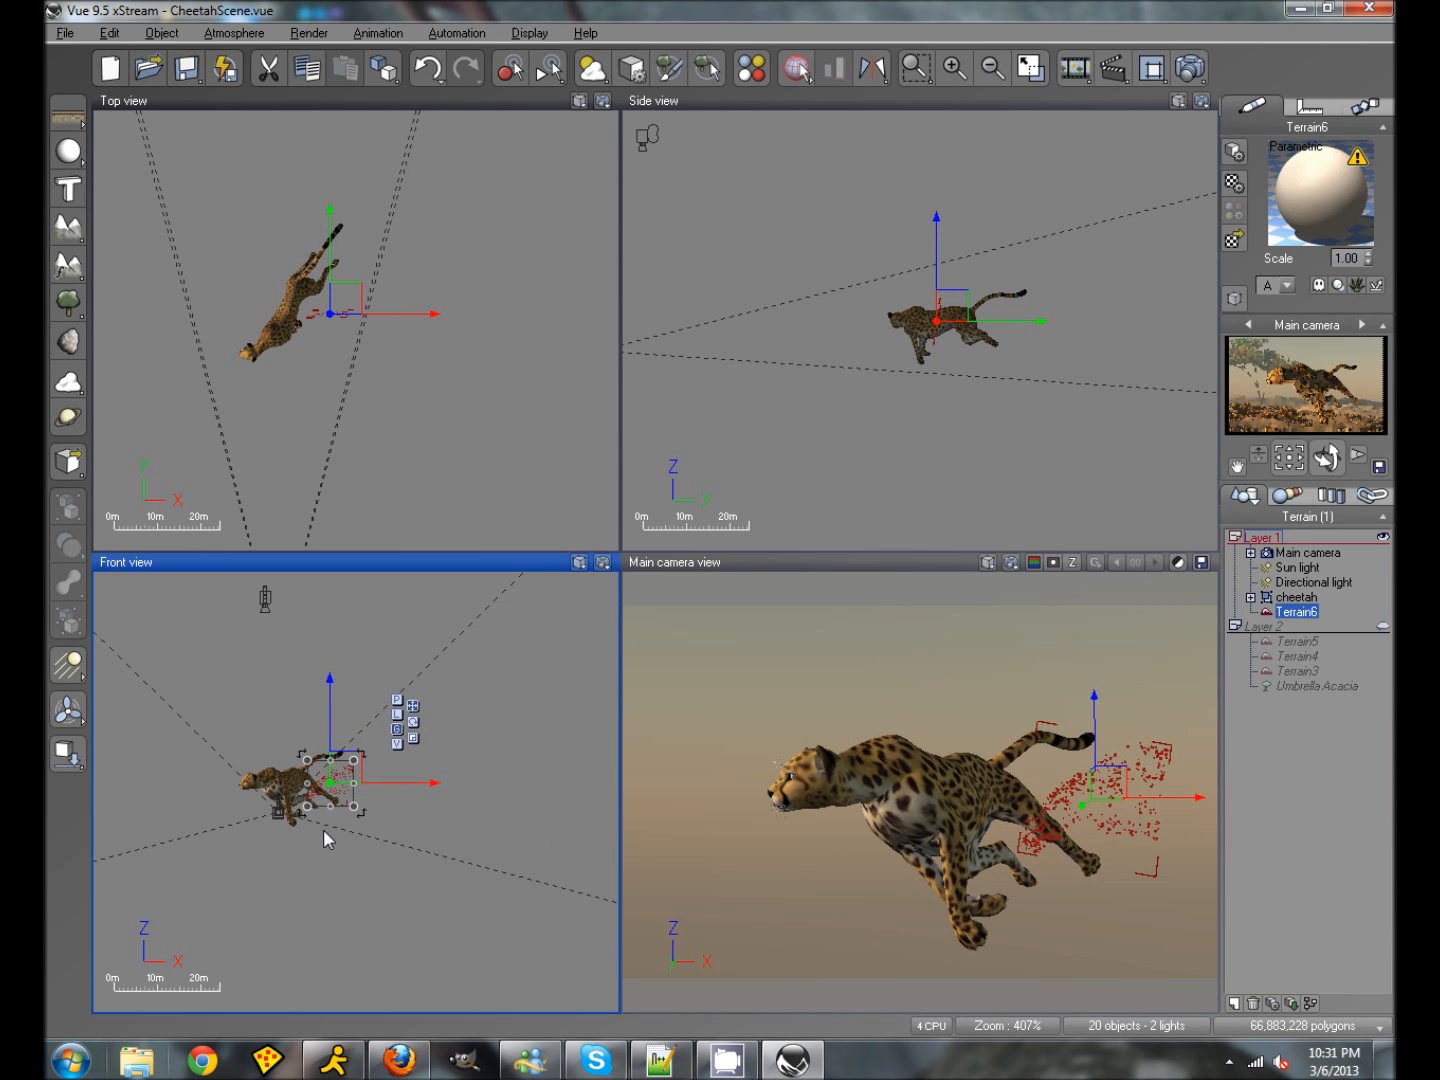
{"action": "left_click_drag", "start_coordinate": [338, 775], "coordinate": [371, 777]}
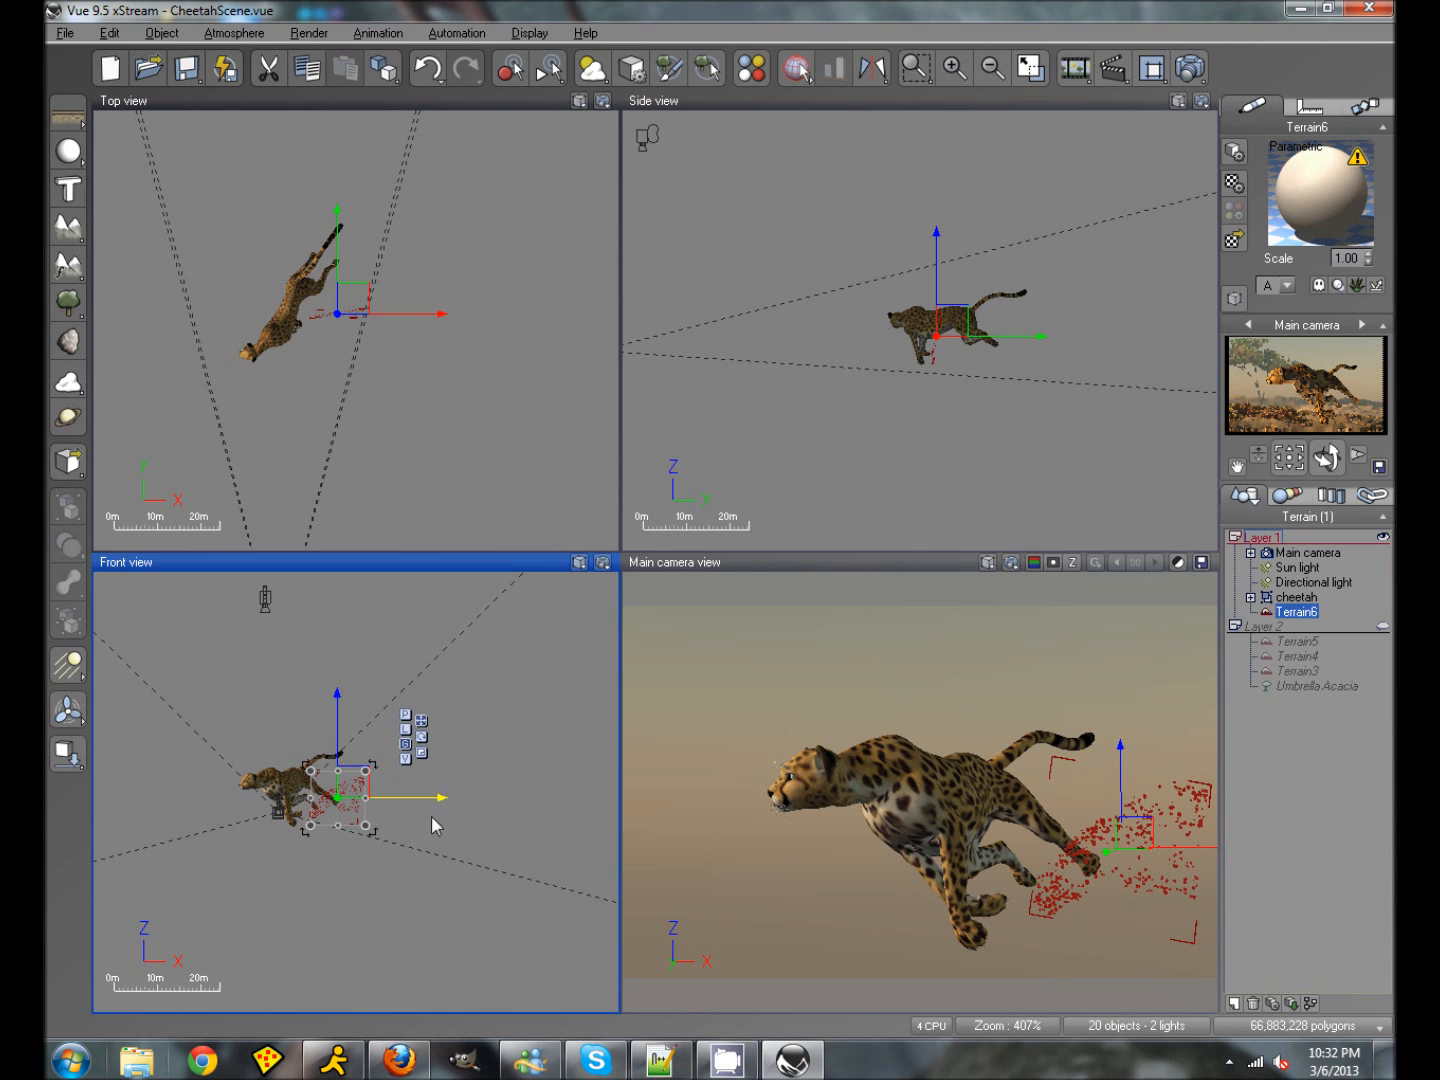
{"action": "left_click_drag", "start_coordinate": [351, 797], "coordinate": [360, 795]}
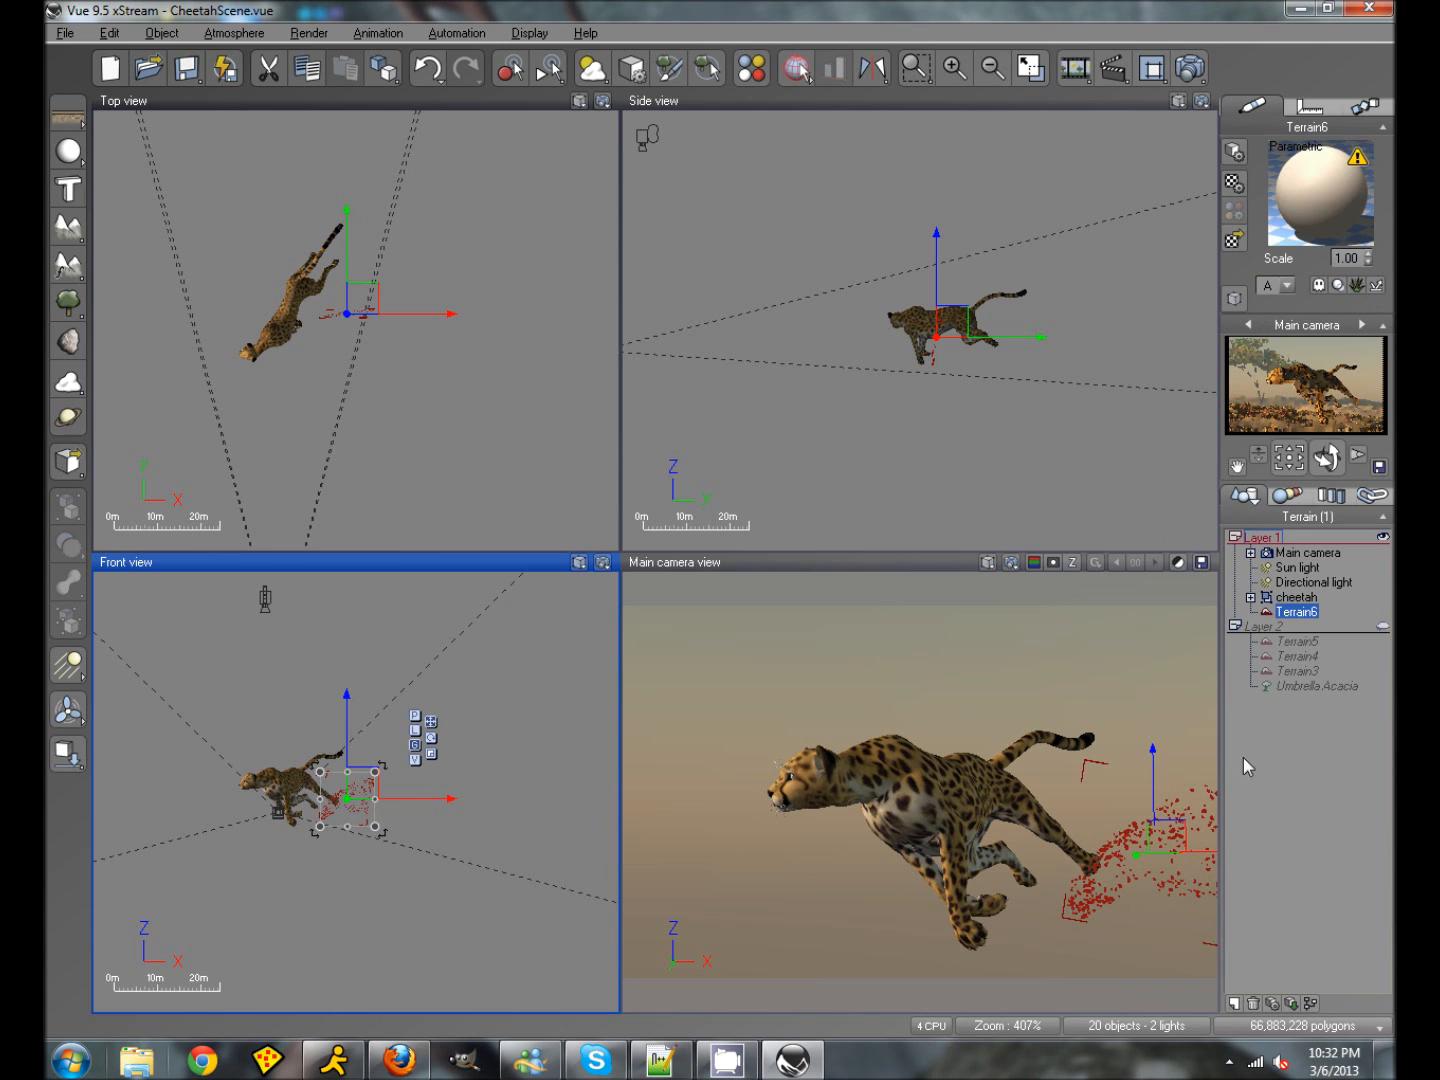
Step: Assign the Sand material from the TerrainScapes collection to the stone terrain
{"action": "left_click", "coordinate": [1234, 241]}
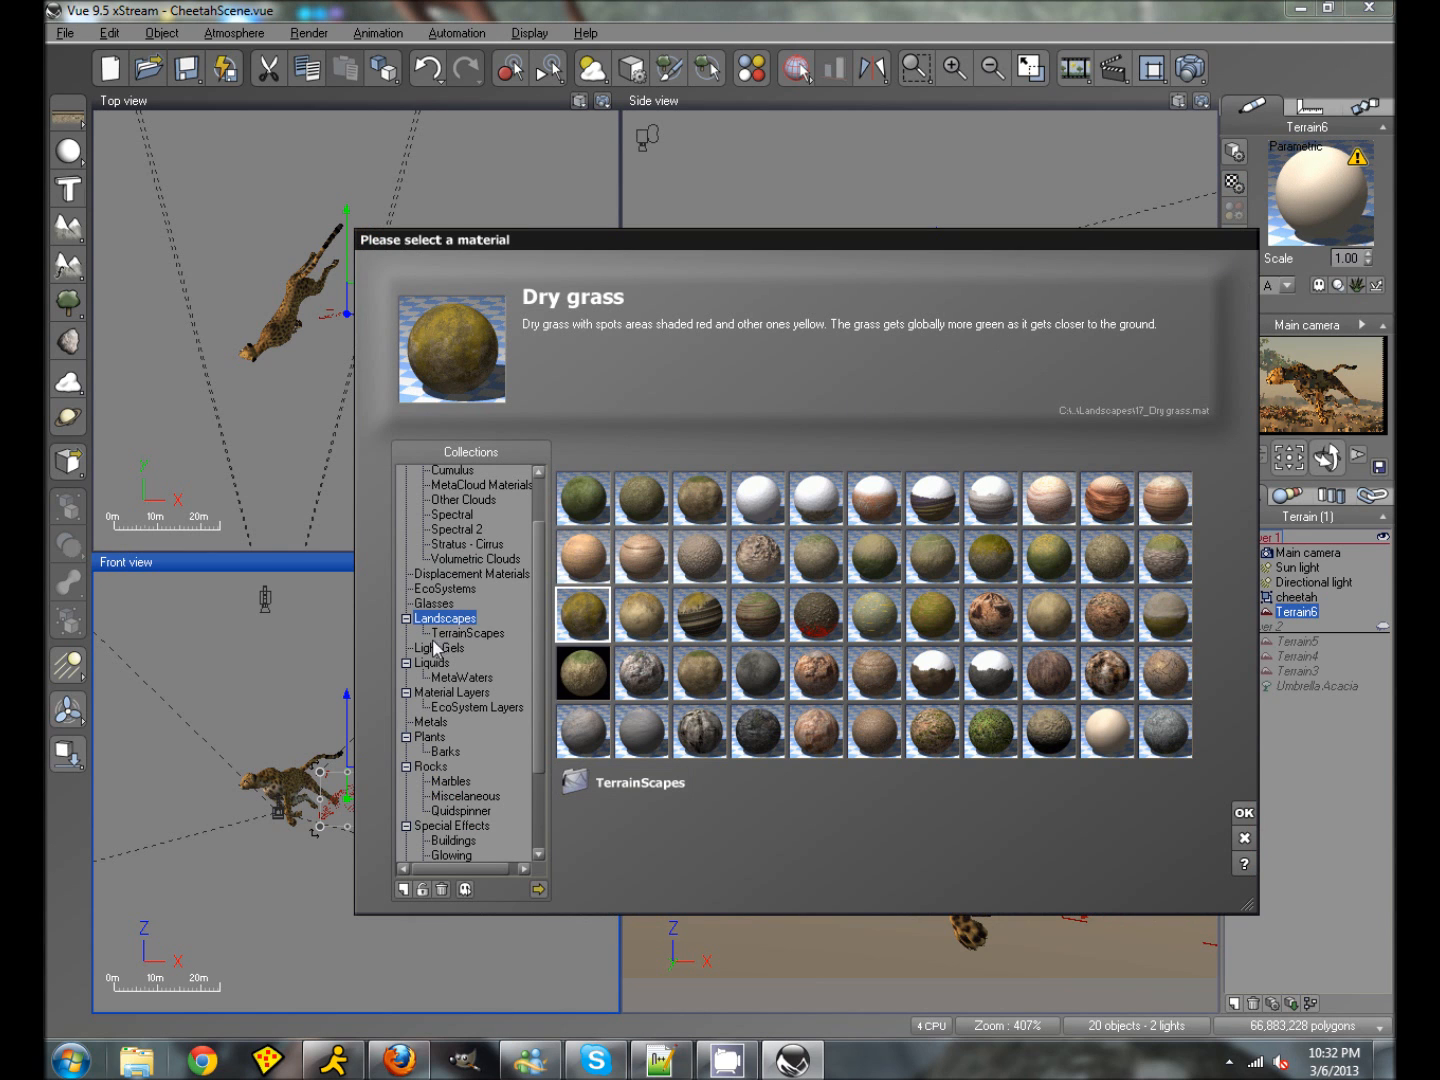
{"action": "left_click", "coordinate": [466, 634]}
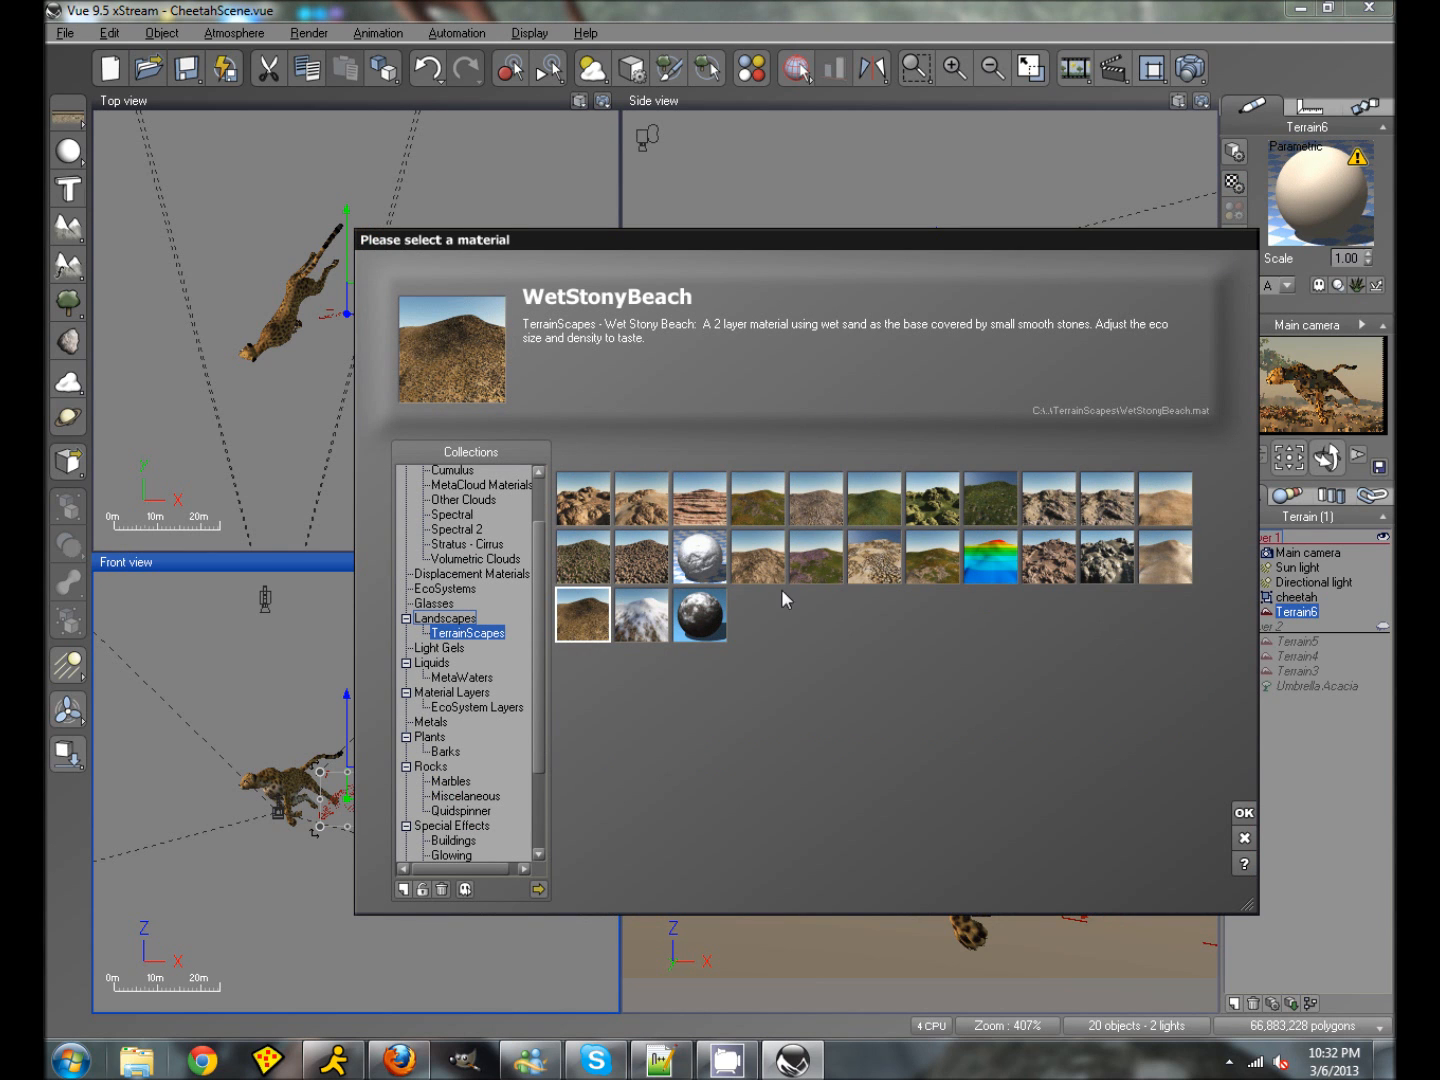
{"action": "left_click", "coordinate": [1180, 512]}
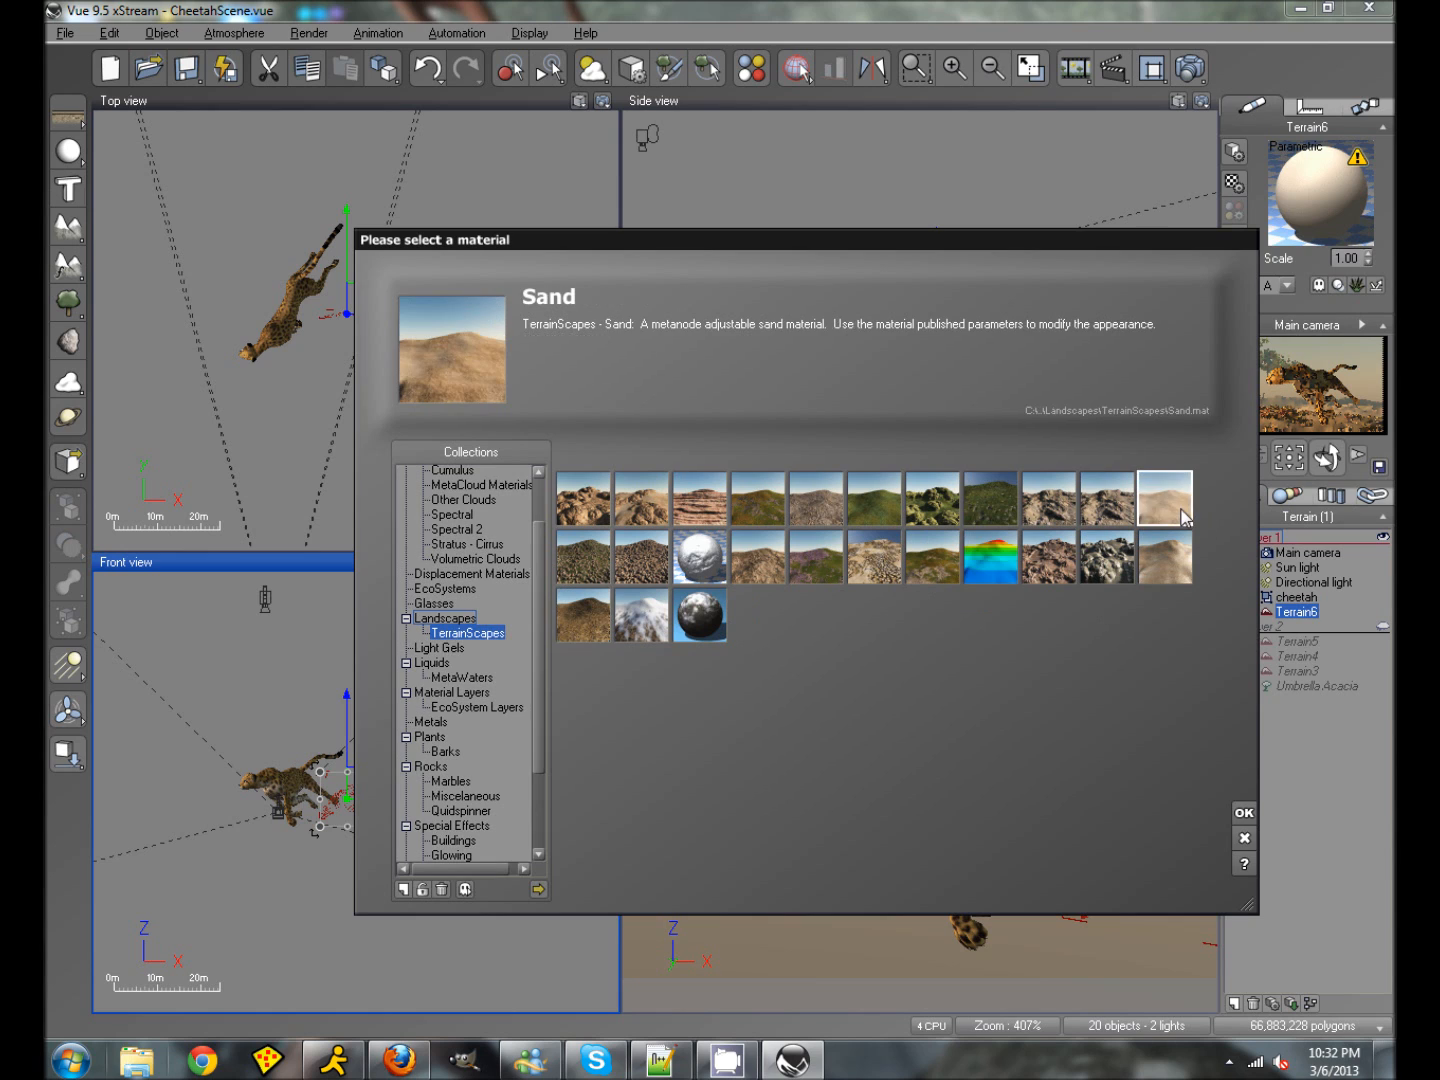
{"action": "left_click", "coordinate": [1244, 813]}
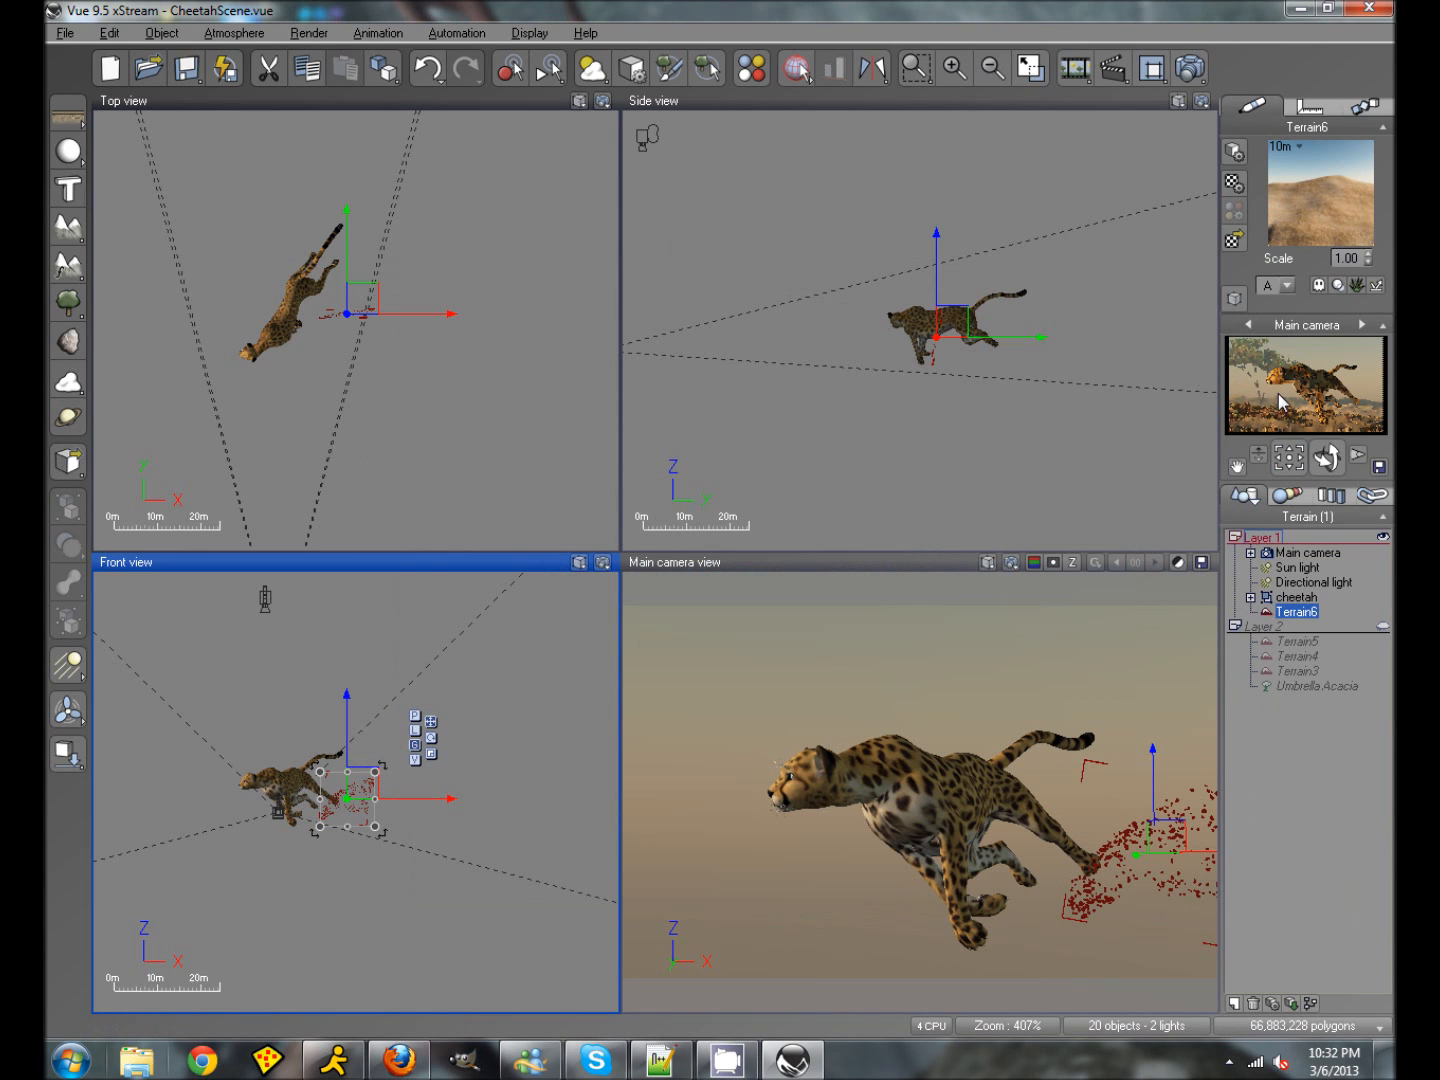
Step: Render the main camera view to check the flying stones and accept the post-render options
{"action": "left_click", "coordinate": [846, 565]}
{"action": "left_click", "coordinate": [1192, 68]}
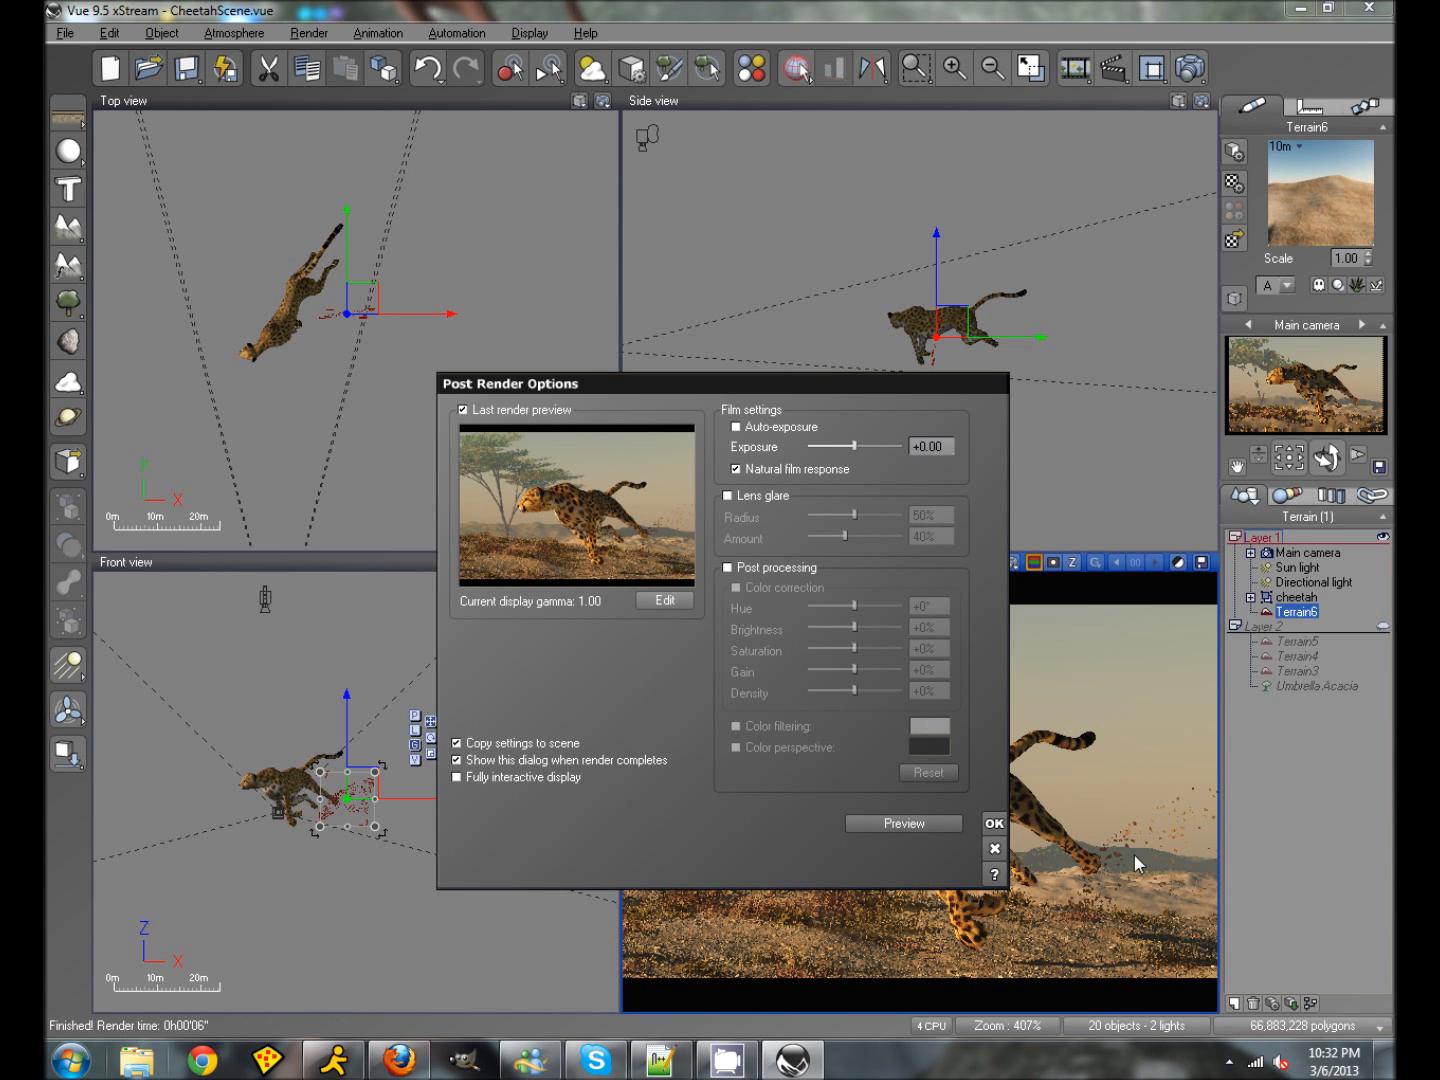
{"action": "left_click", "coordinate": [993, 823]}
Step: Move the stone terrain closer to the hind paw, duplicate it, and shrink and lower the copy near the ground beneath the paw
{"action": "left_click_drag", "start_coordinate": [1166, 839], "coordinate": [1137, 861]}
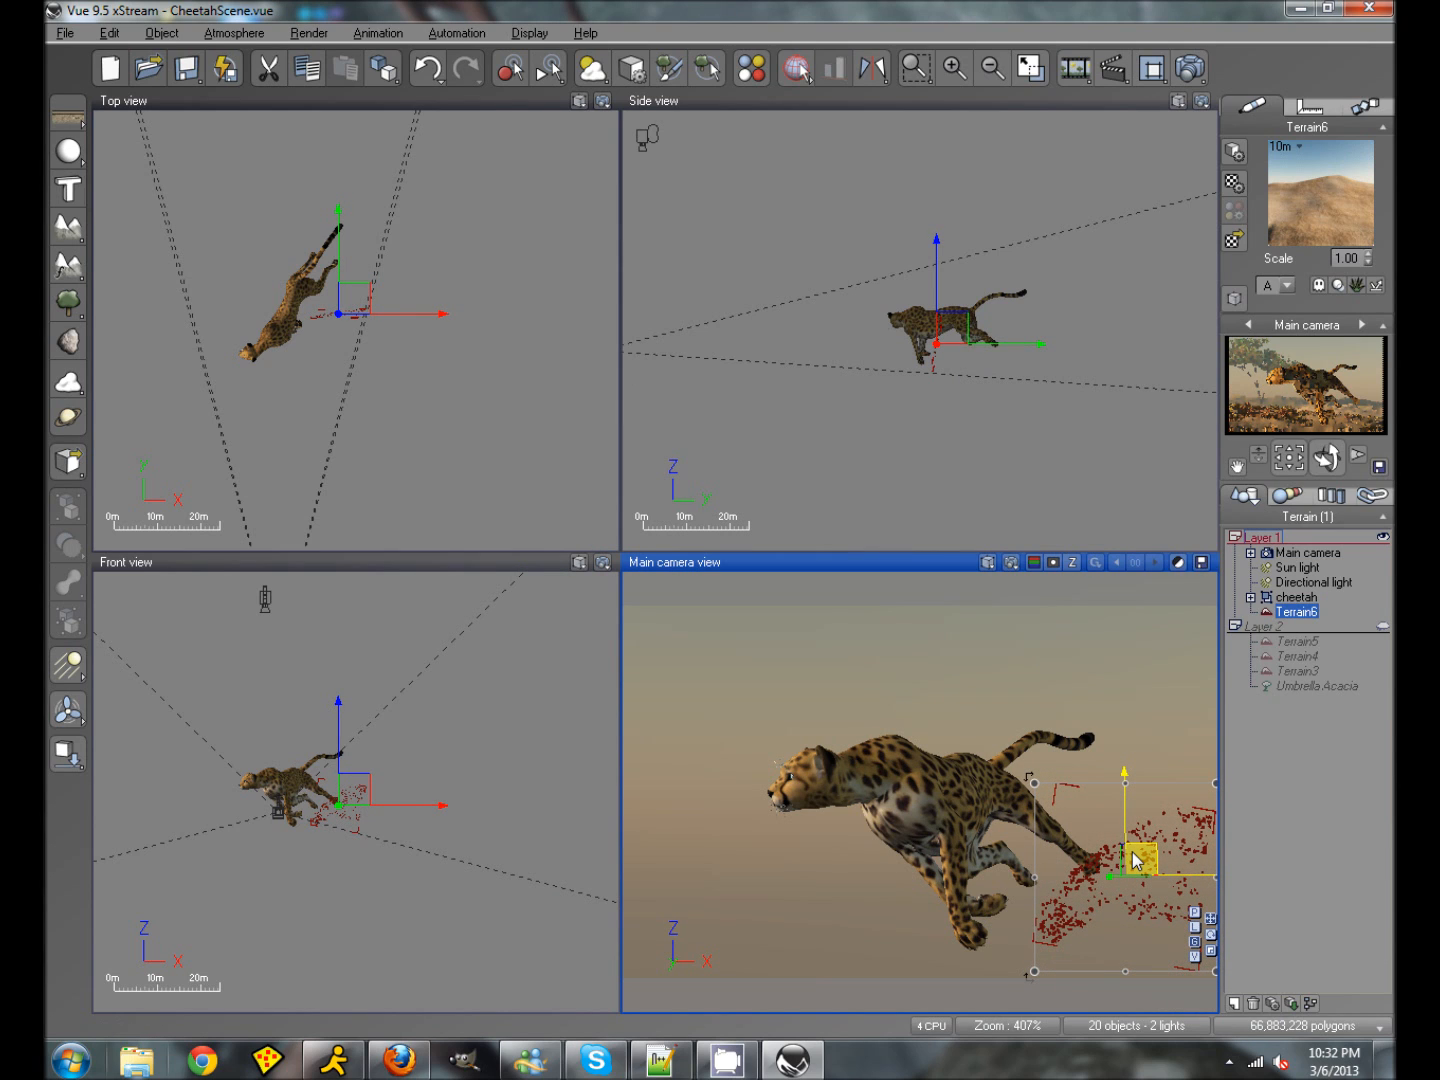
{"action": "key", "text": "ctrl+d"}
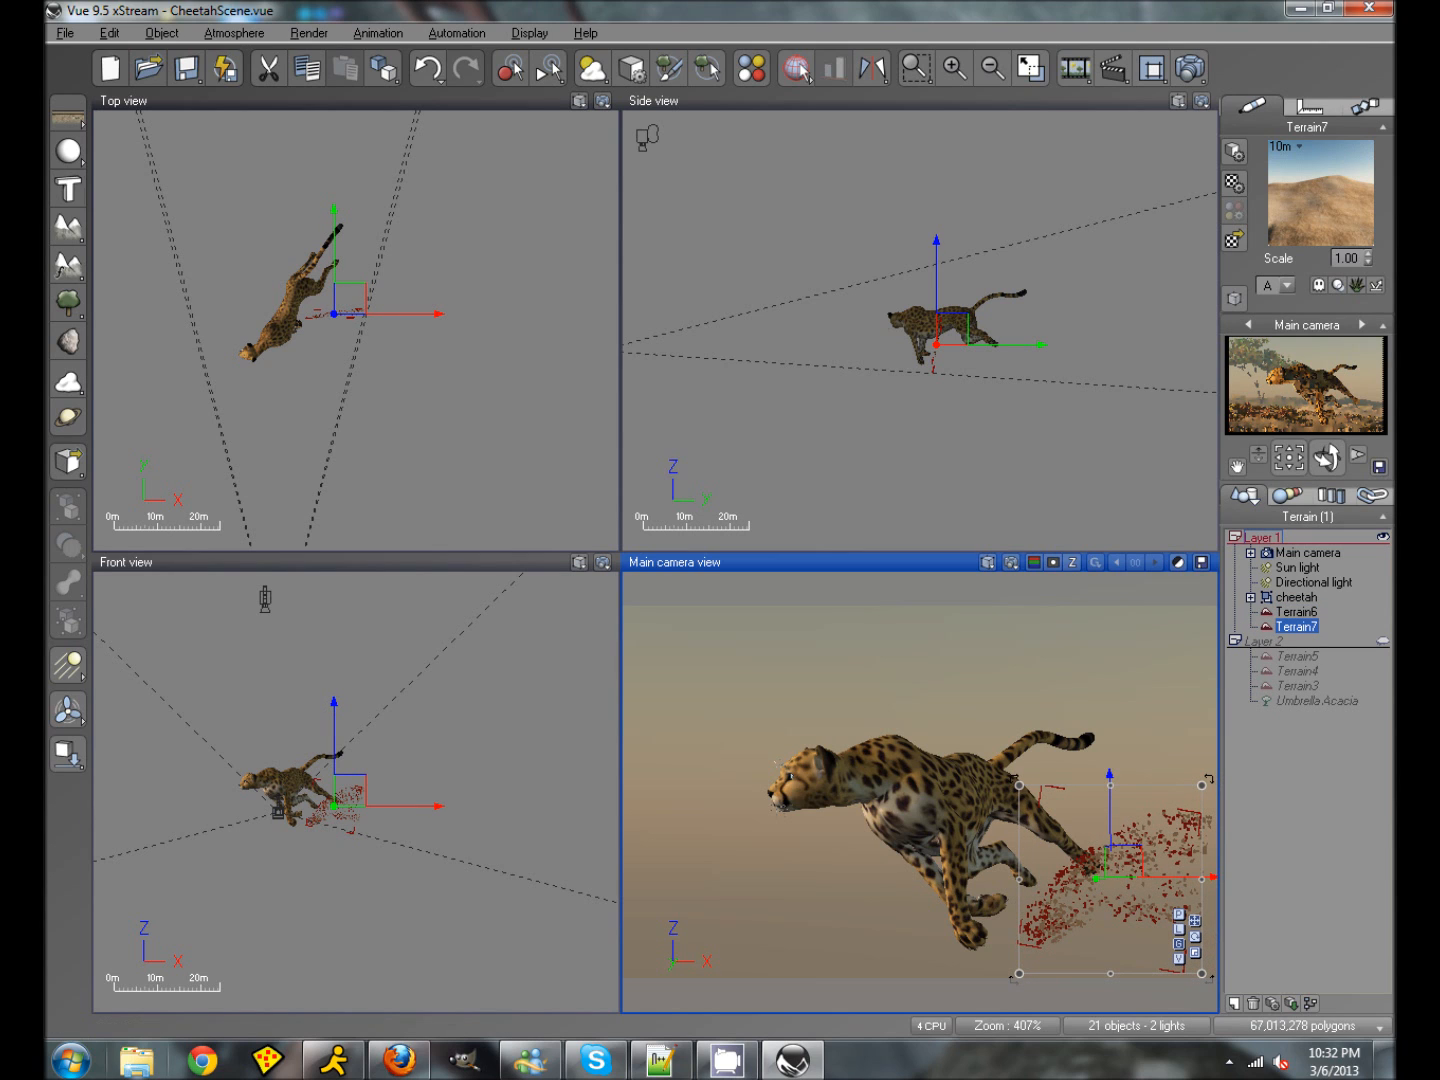
{"action": "left_click_drag", "start_coordinate": [1205, 786], "coordinate": [1132, 857]}
{"action": "left_click_drag", "start_coordinate": [1085, 935], "coordinate": [1102, 928]}
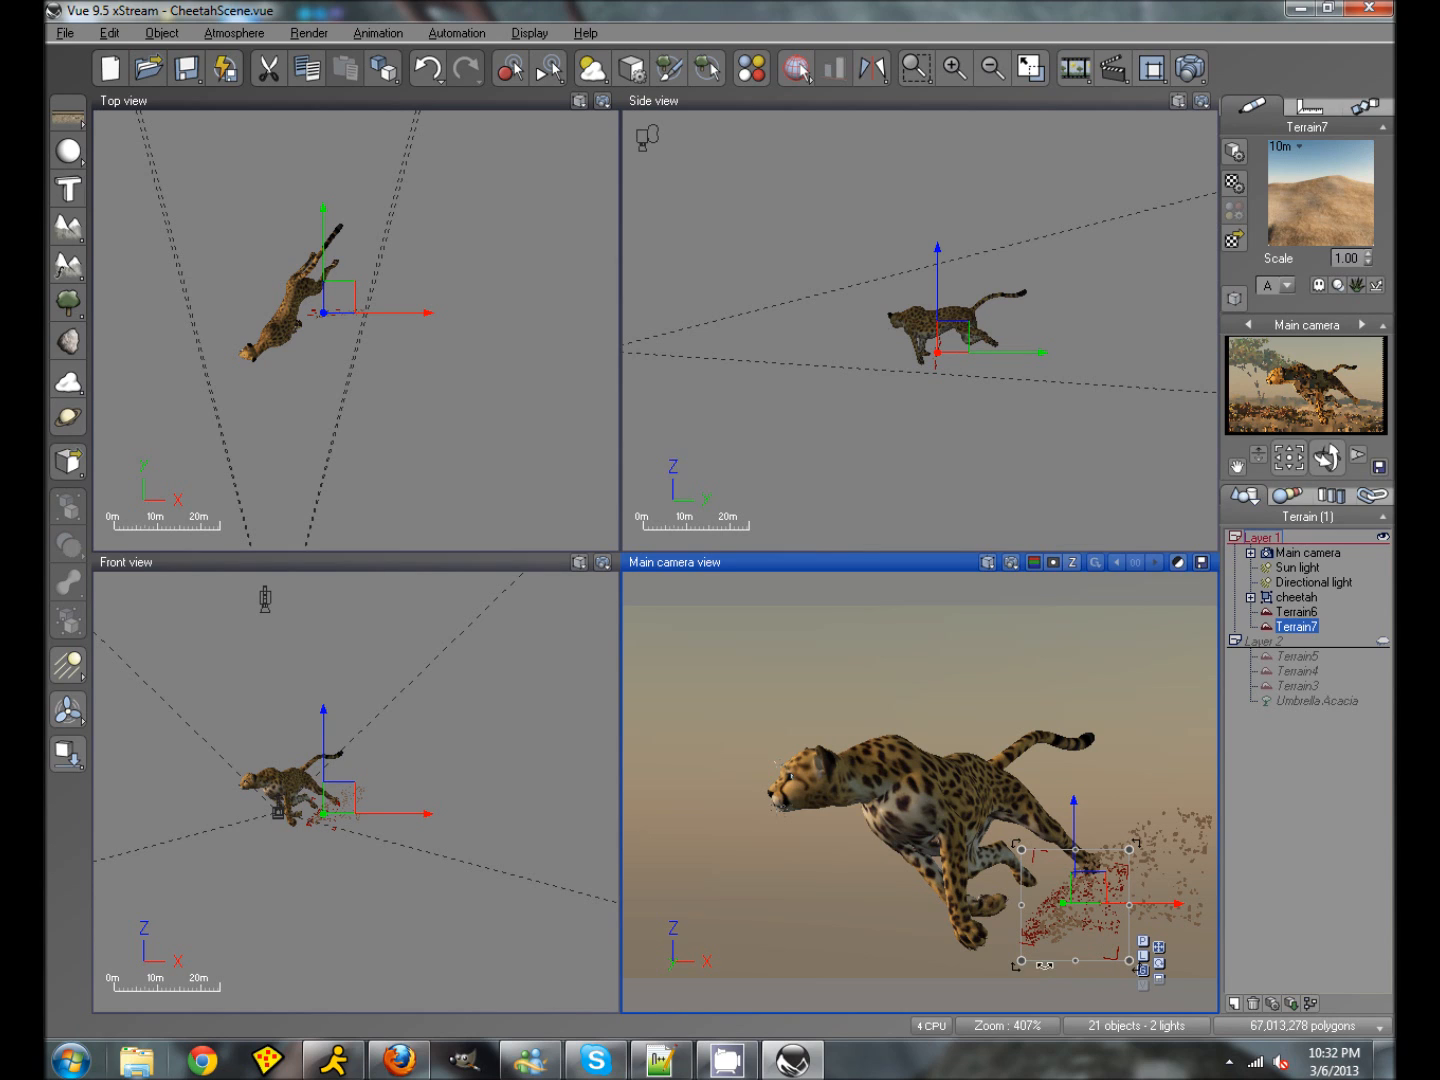
{"action": "key", "text": "ctrl+z"}
{"action": "left_click_drag", "start_coordinate": [1017, 966], "coordinate": [1021, 977]}
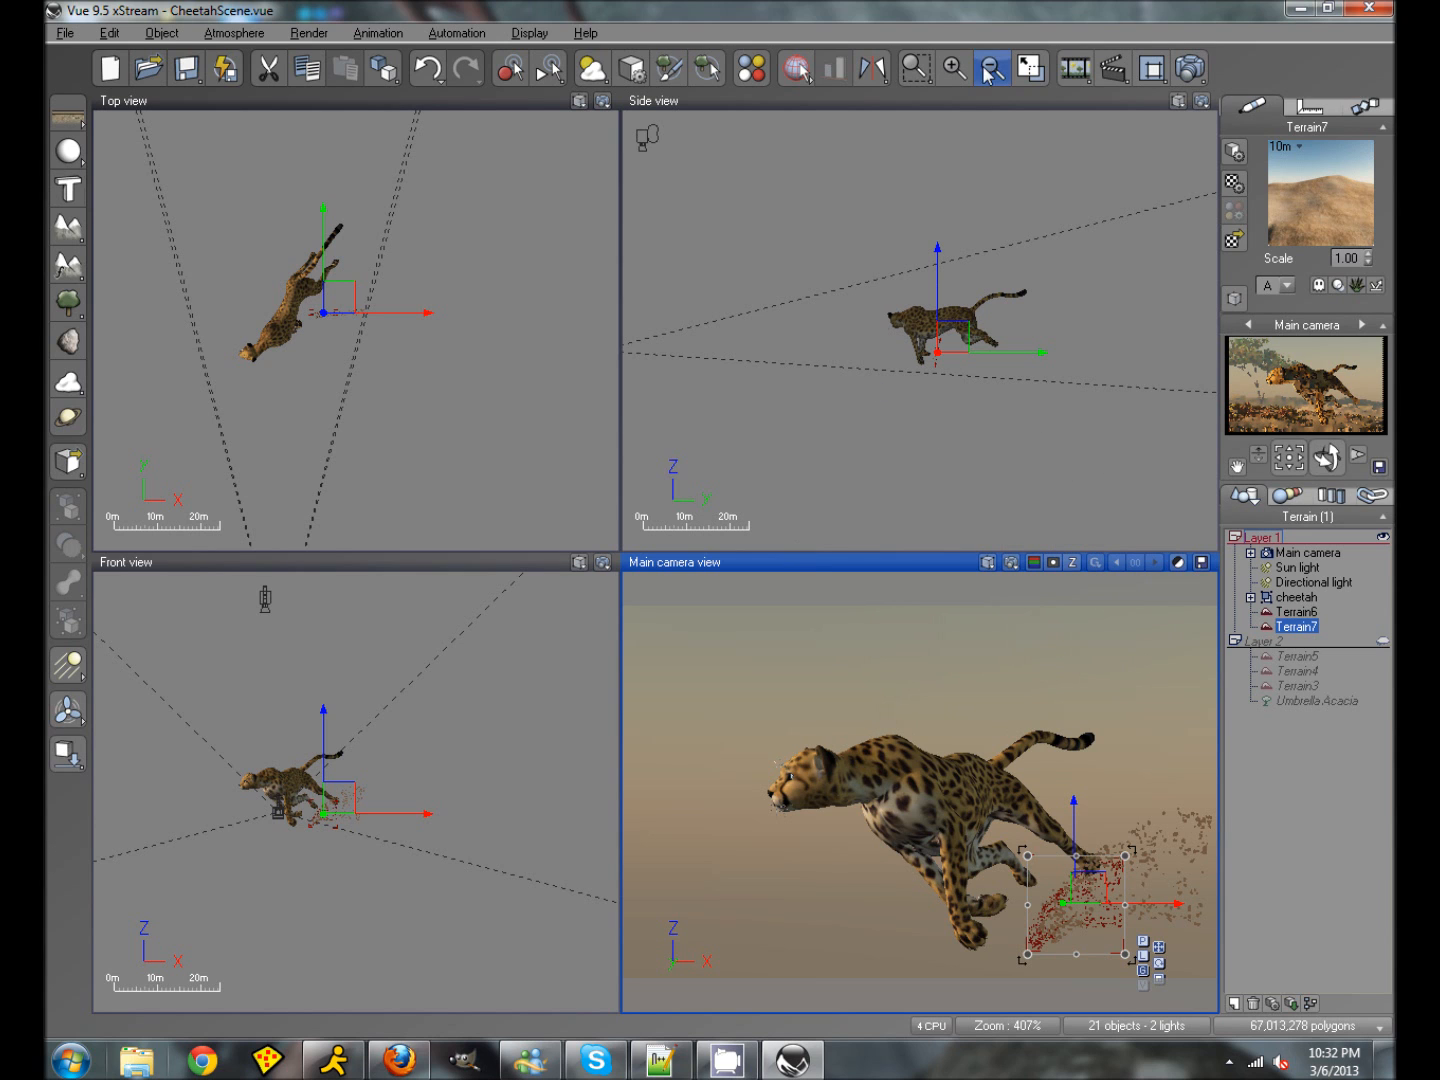
Step: Render the main camera view enlarged to check both stone clusters, and return to the four-view layout
{"action": "left_click", "coordinate": [1034, 69]}
{"action": "left_click", "coordinate": [1203, 69]}
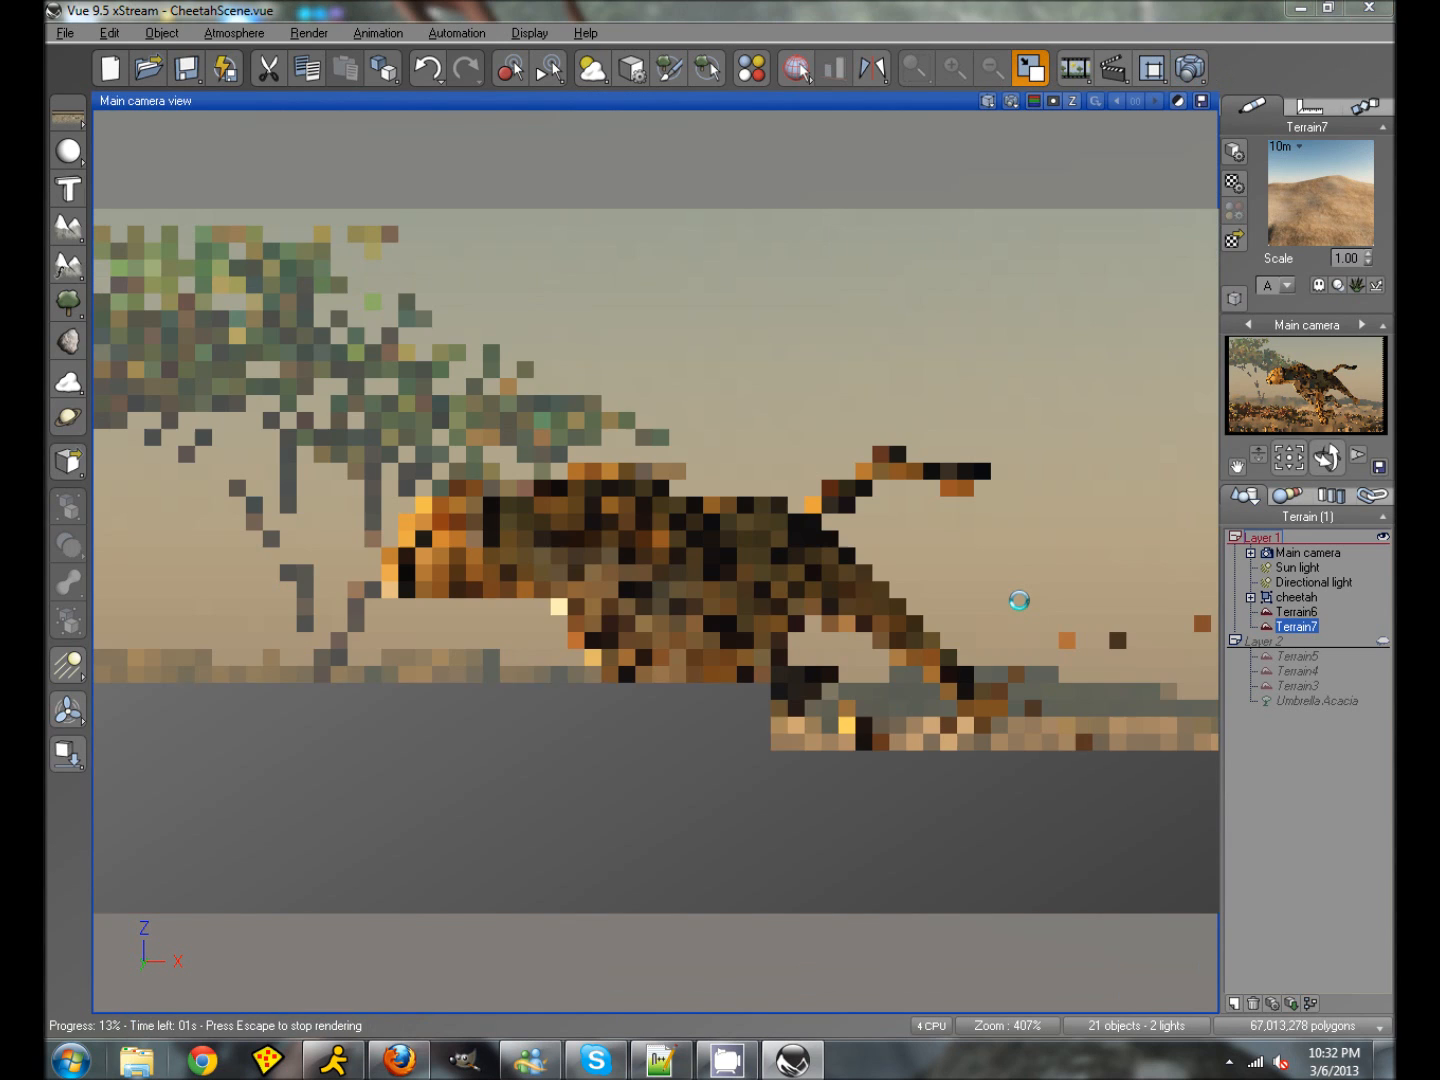
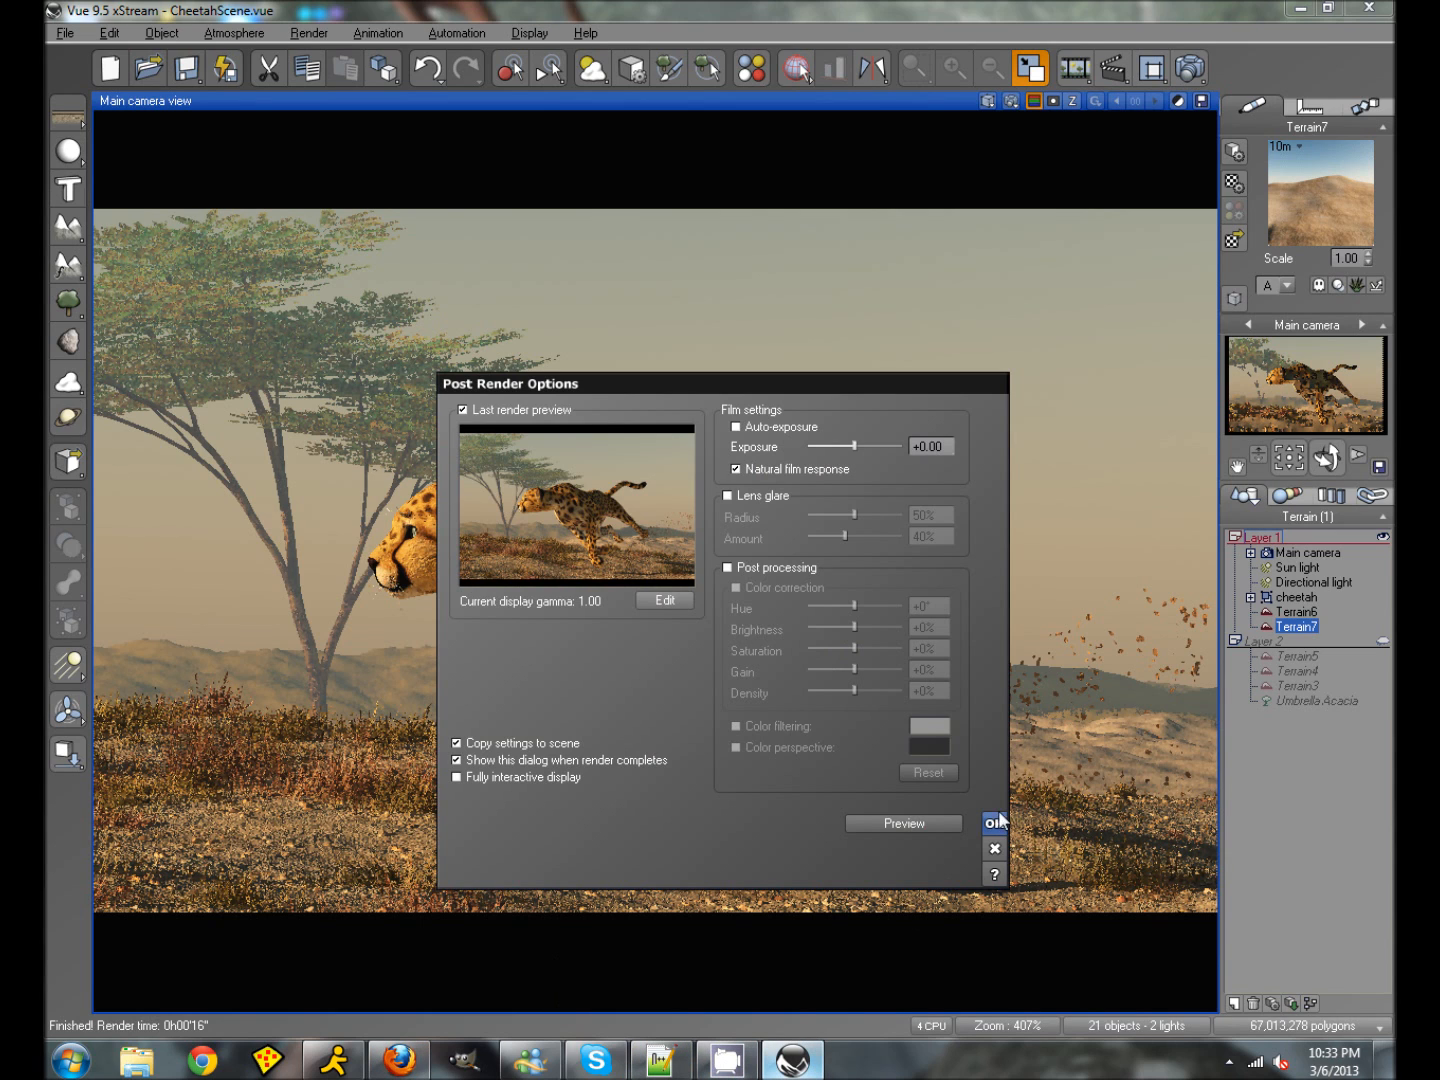
{"action": "left_click", "coordinate": [994, 824]}
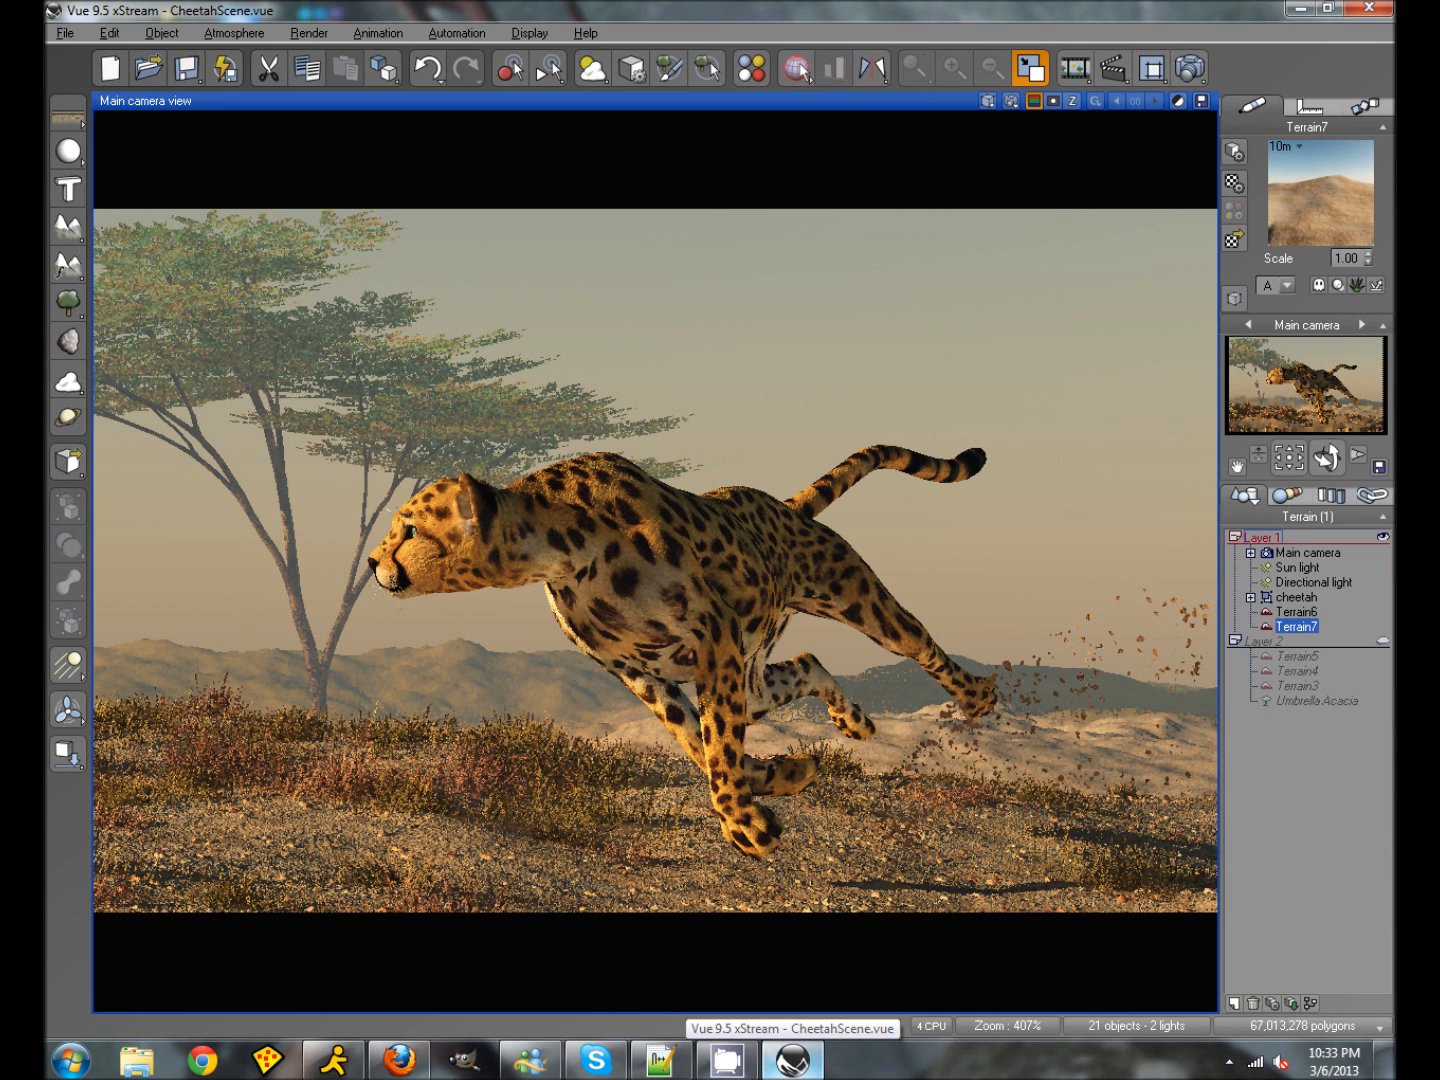
{"action": "left_click", "coordinate": [1030, 68]}
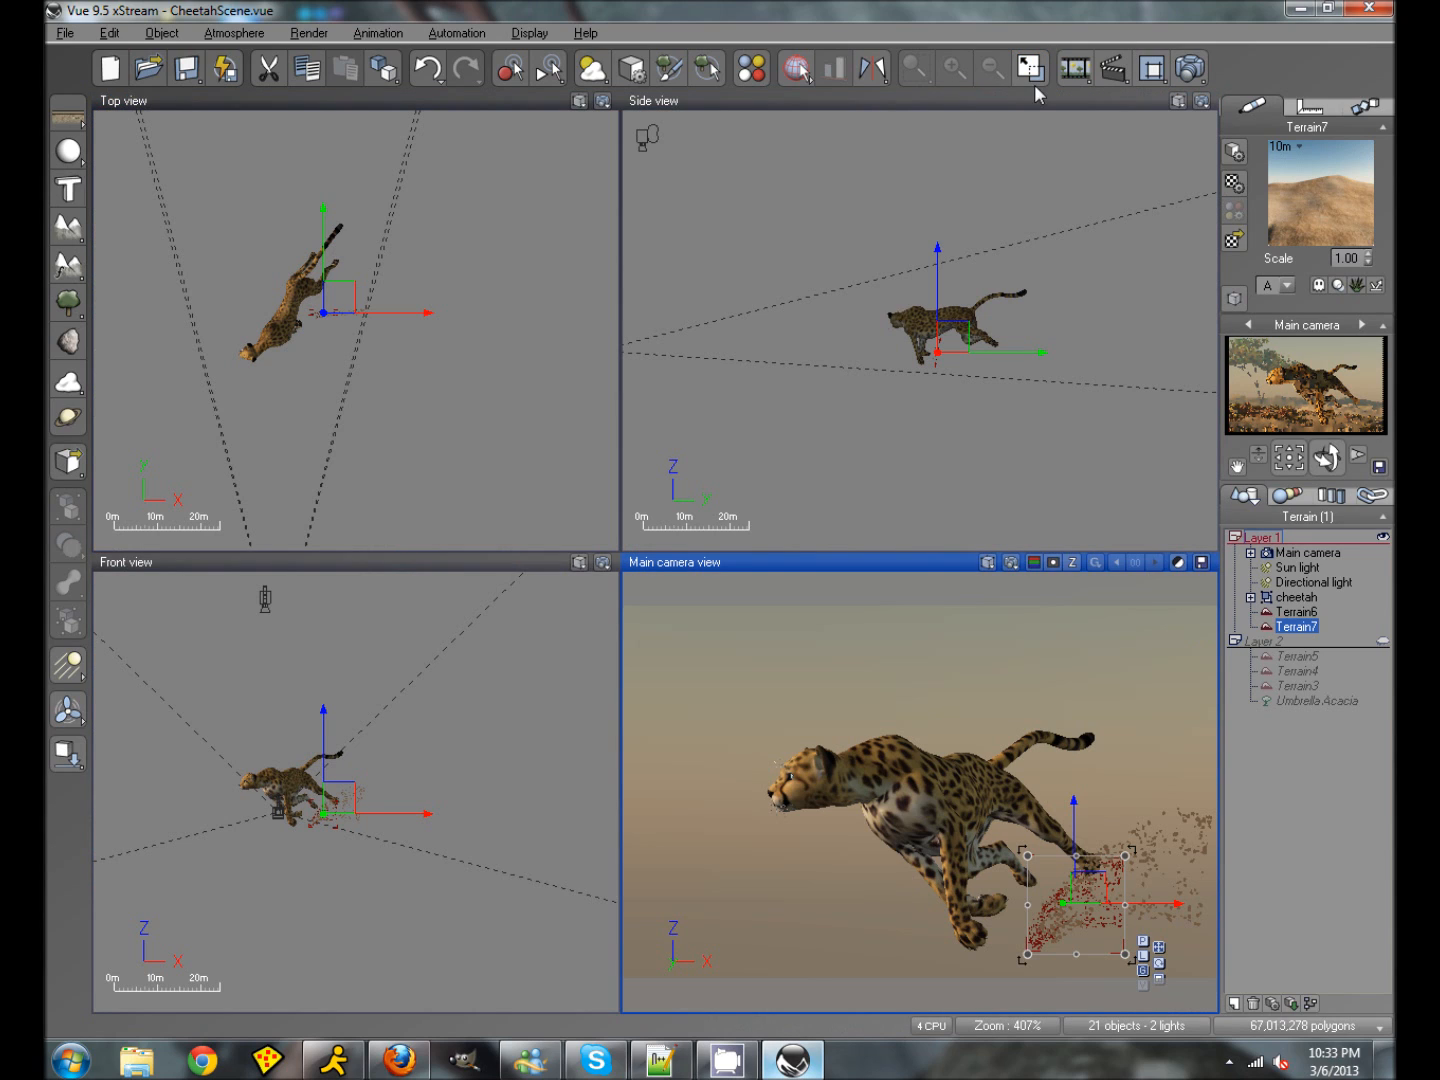
Step: Select both stone terrains together and move them farther back and slightly up, behind the cheetah's trailing hind paw
{"action": "left_click", "coordinate": [1296, 611], "text": "ctrl"}
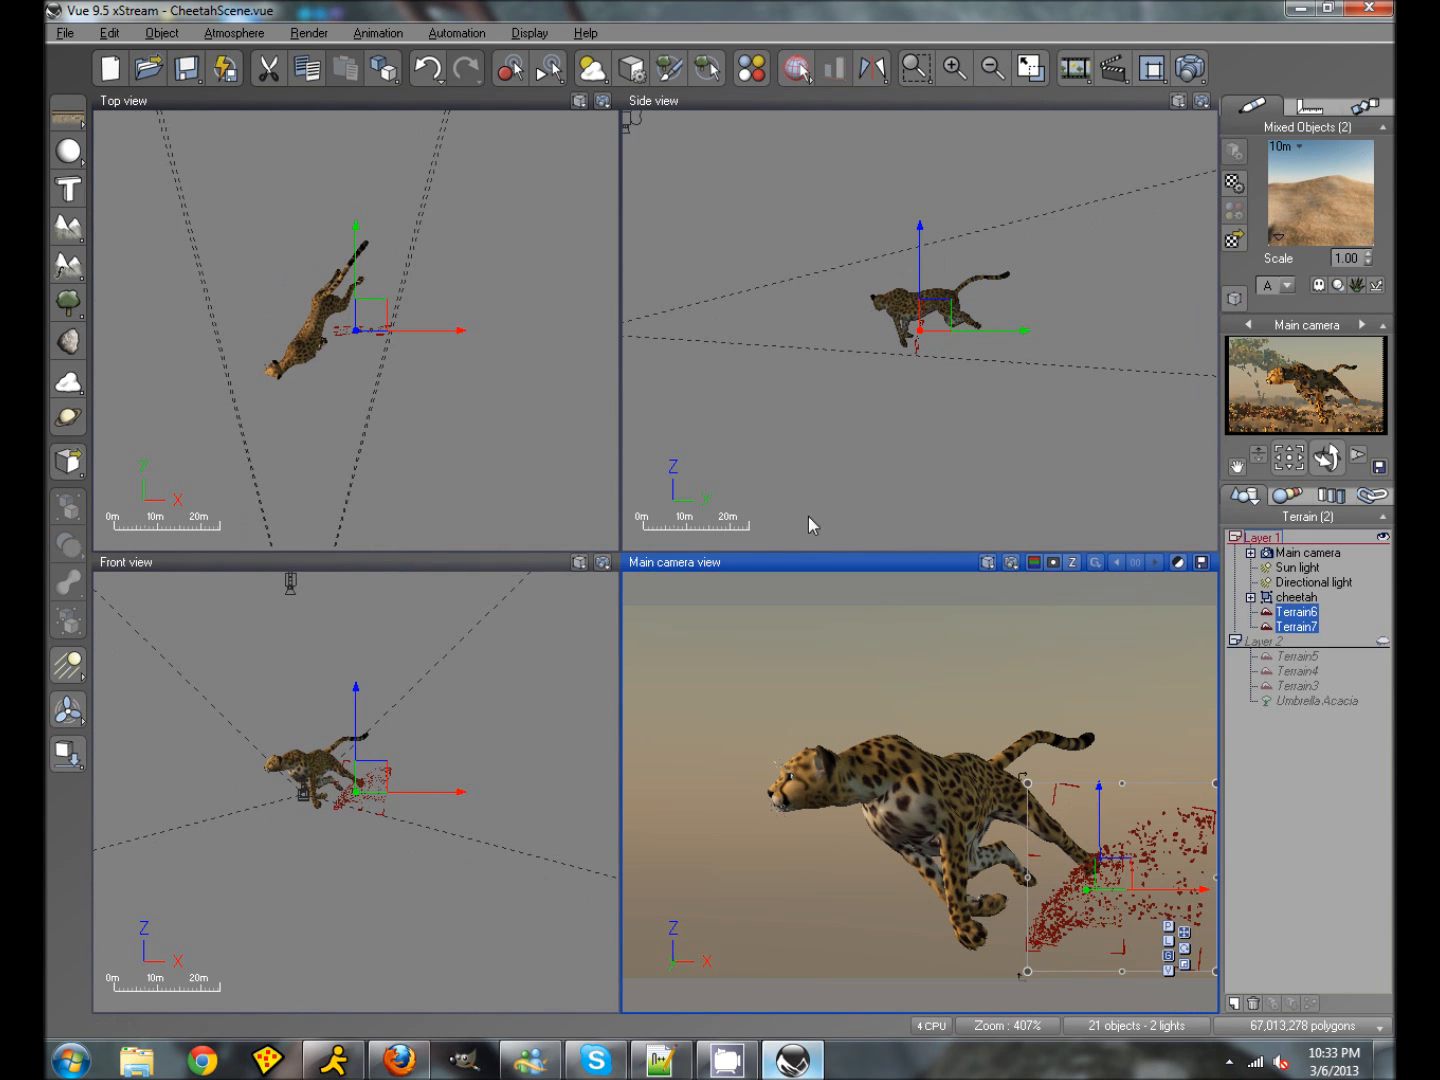
{"action": "left_click", "coordinate": [373, 292]}
{"action": "left_click_drag", "start_coordinate": [374, 291], "coordinate": [363, 242]}
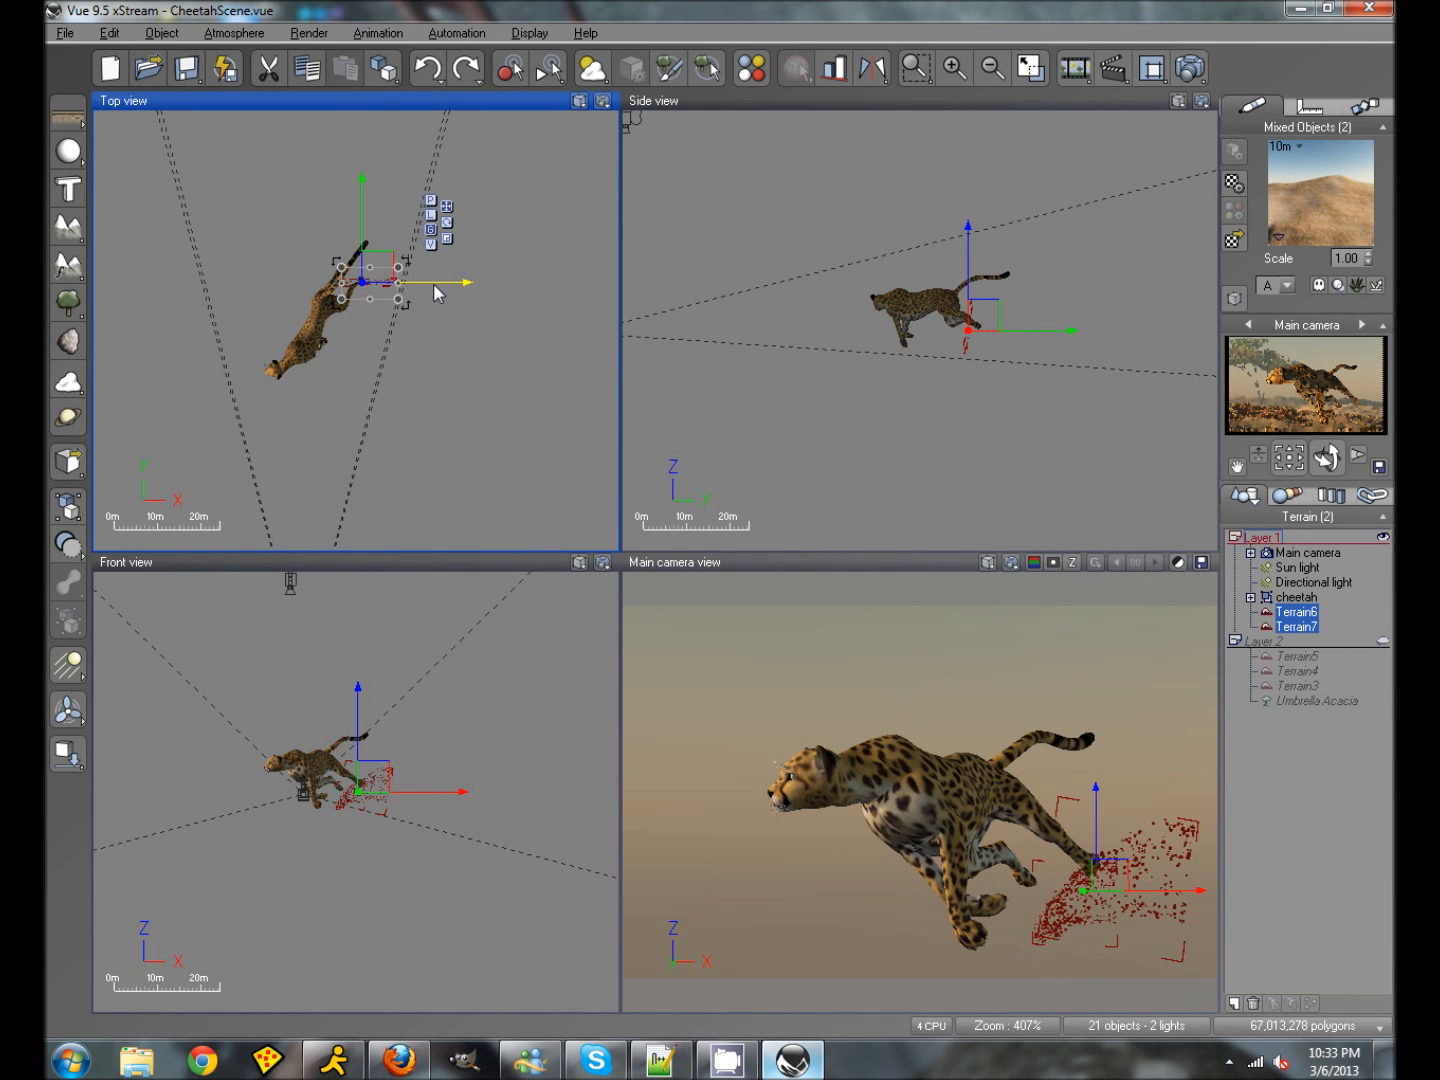
{"action": "left_click_drag", "start_coordinate": [435, 286], "coordinate": [444, 283]}
{"action": "left_click_drag", "start_coordinate": [377, 227], "coordinate": [377, 218]}
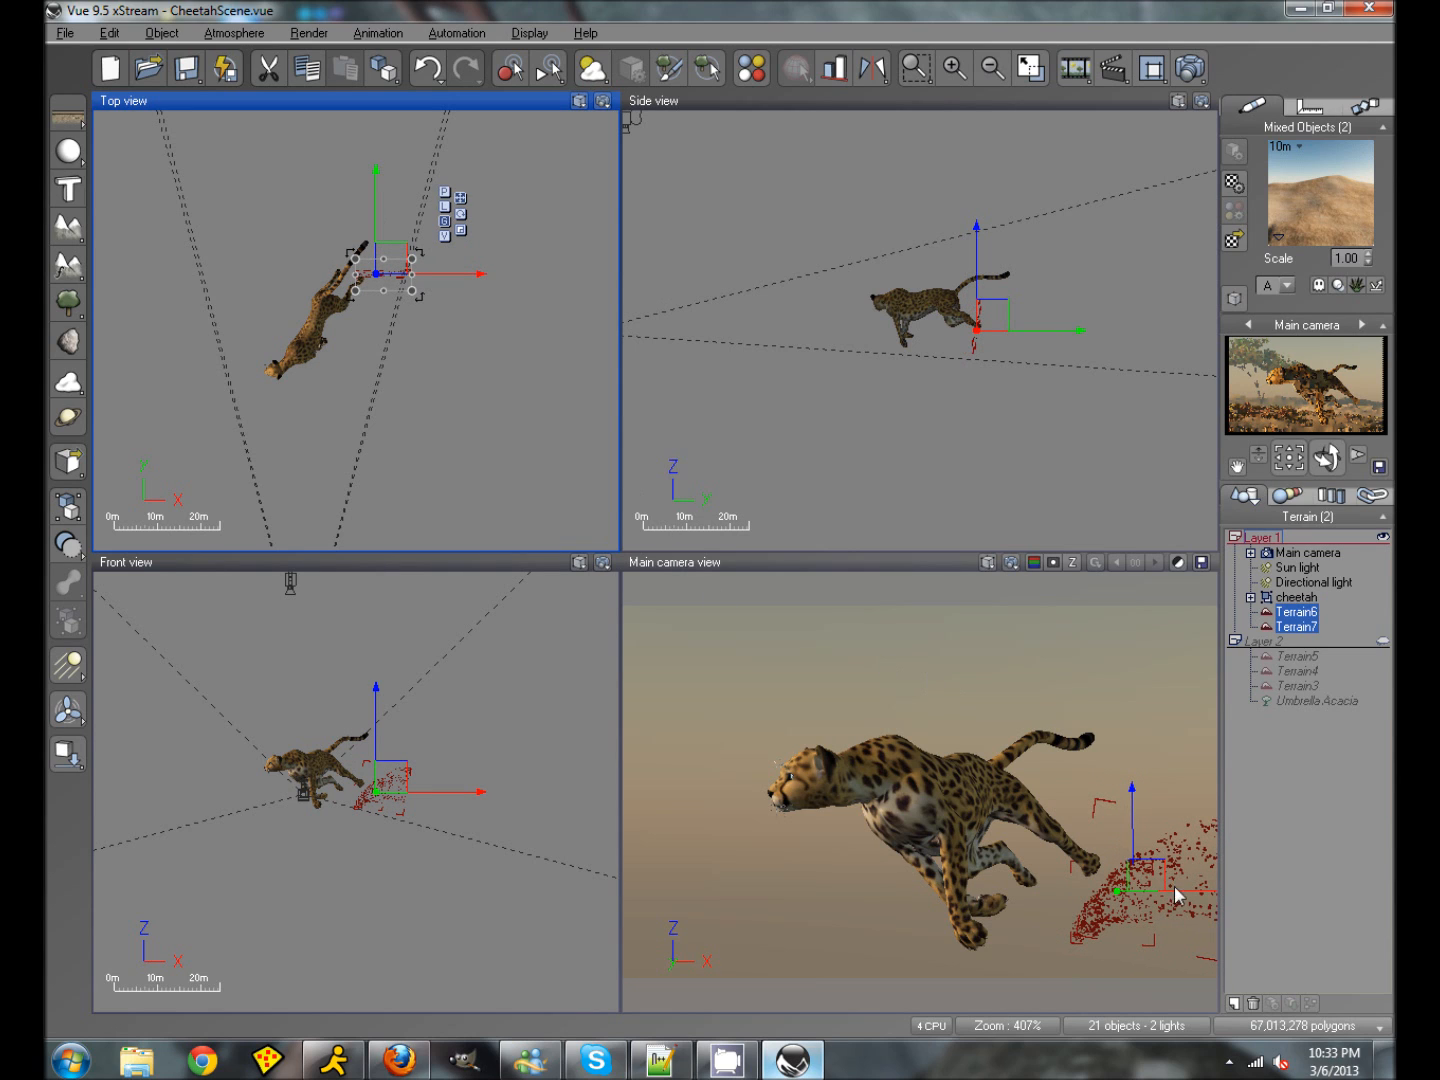
{"action": "left_click_drag", "start_coordinate": [1147, 874], "coordinate": [1183, 856]}
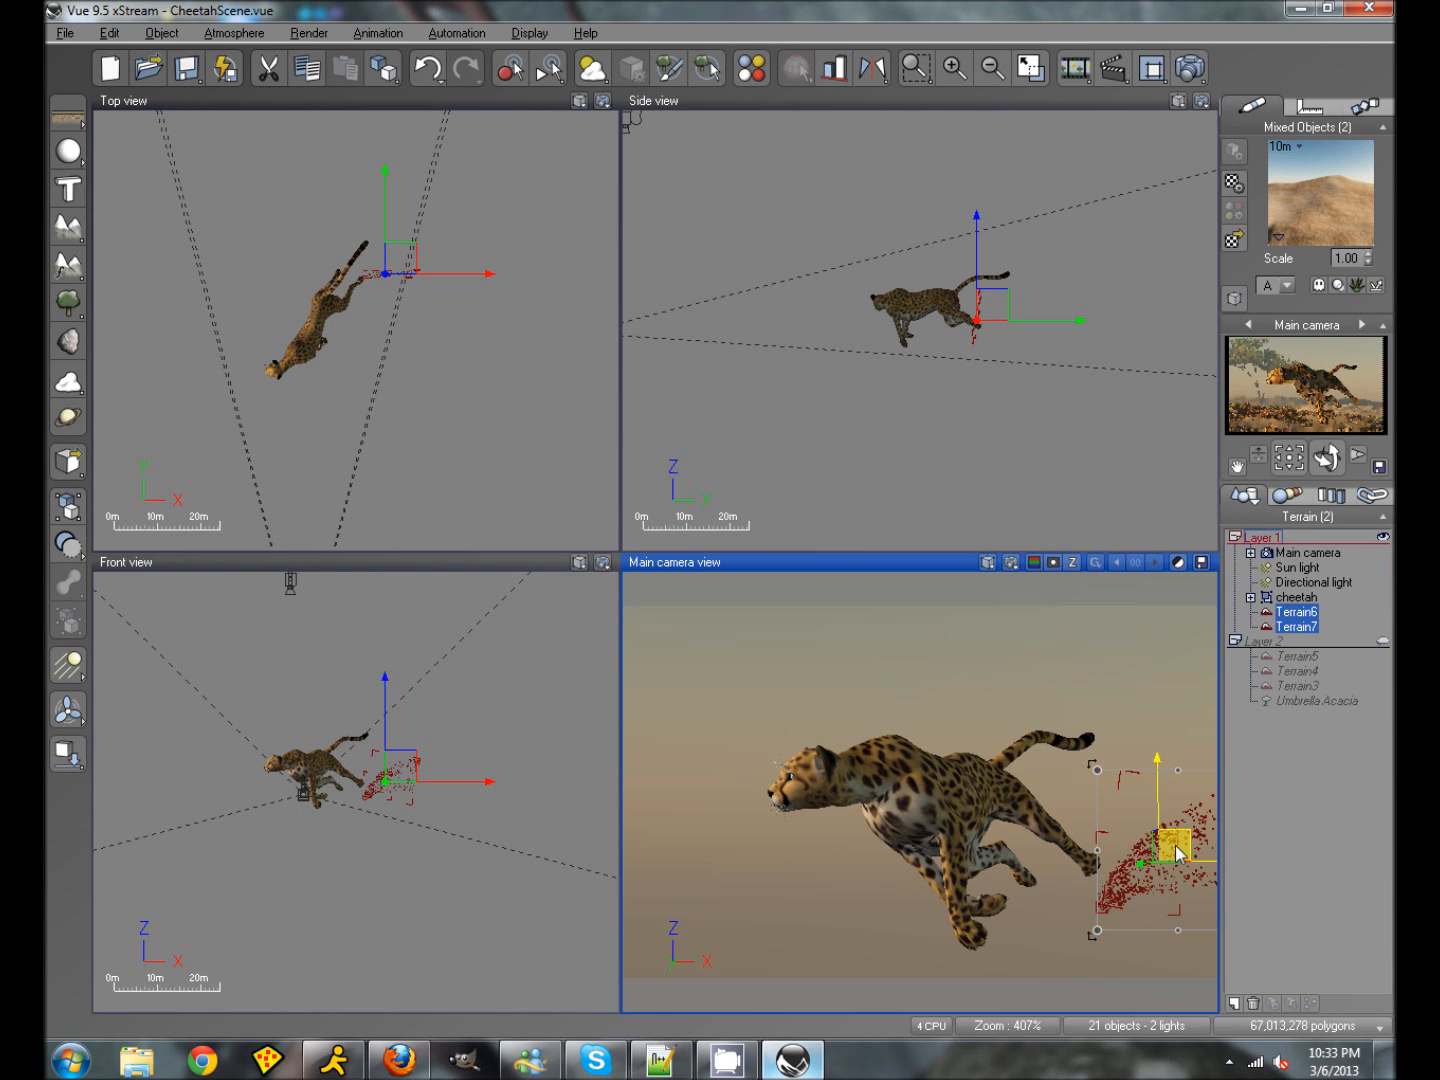
{"action": "mouse_move", "coordinate": [1177, 852]}
{"action": "left_mouse_down"}
{"action": "mouse_move", "coordinate": [1124, 853]}
{"action": "mouse_move", "coordinate": [1178, 850]}
{"action": "left_mouse_up"}
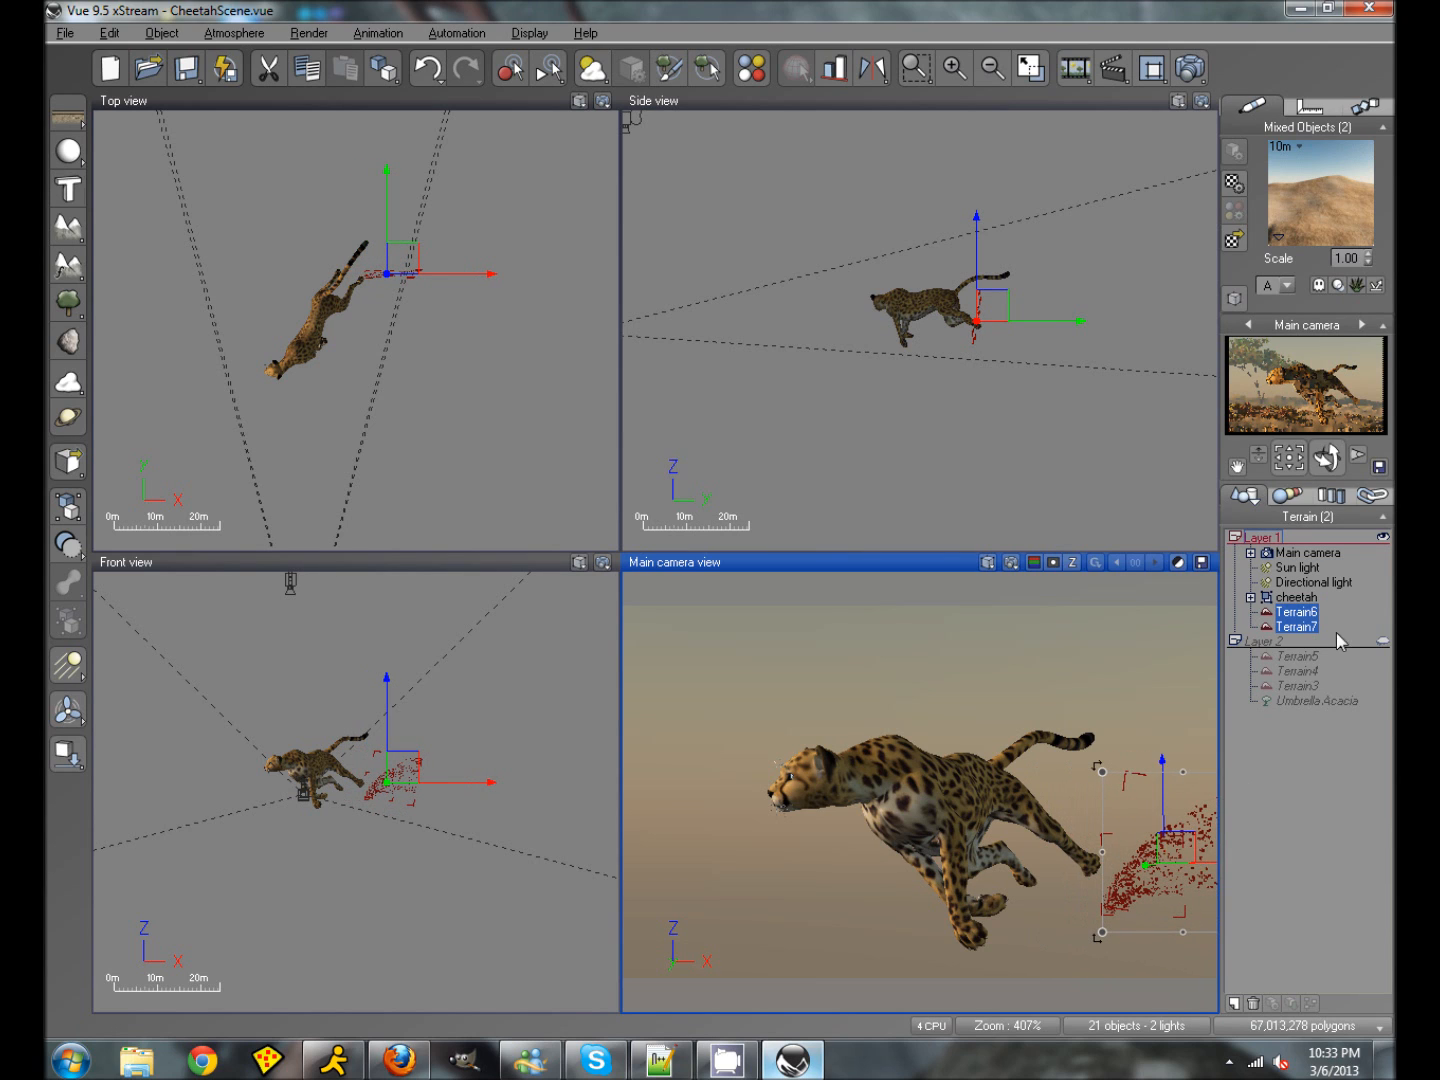
Step: Duplicate the larger stone terrain, Terrain6, and shift the copy toward the cheetah's hind leg
{"action": "left_click", "coordinate": [1305, 613]}
{"action": "left_click", "coordinate": [1305, 614]}
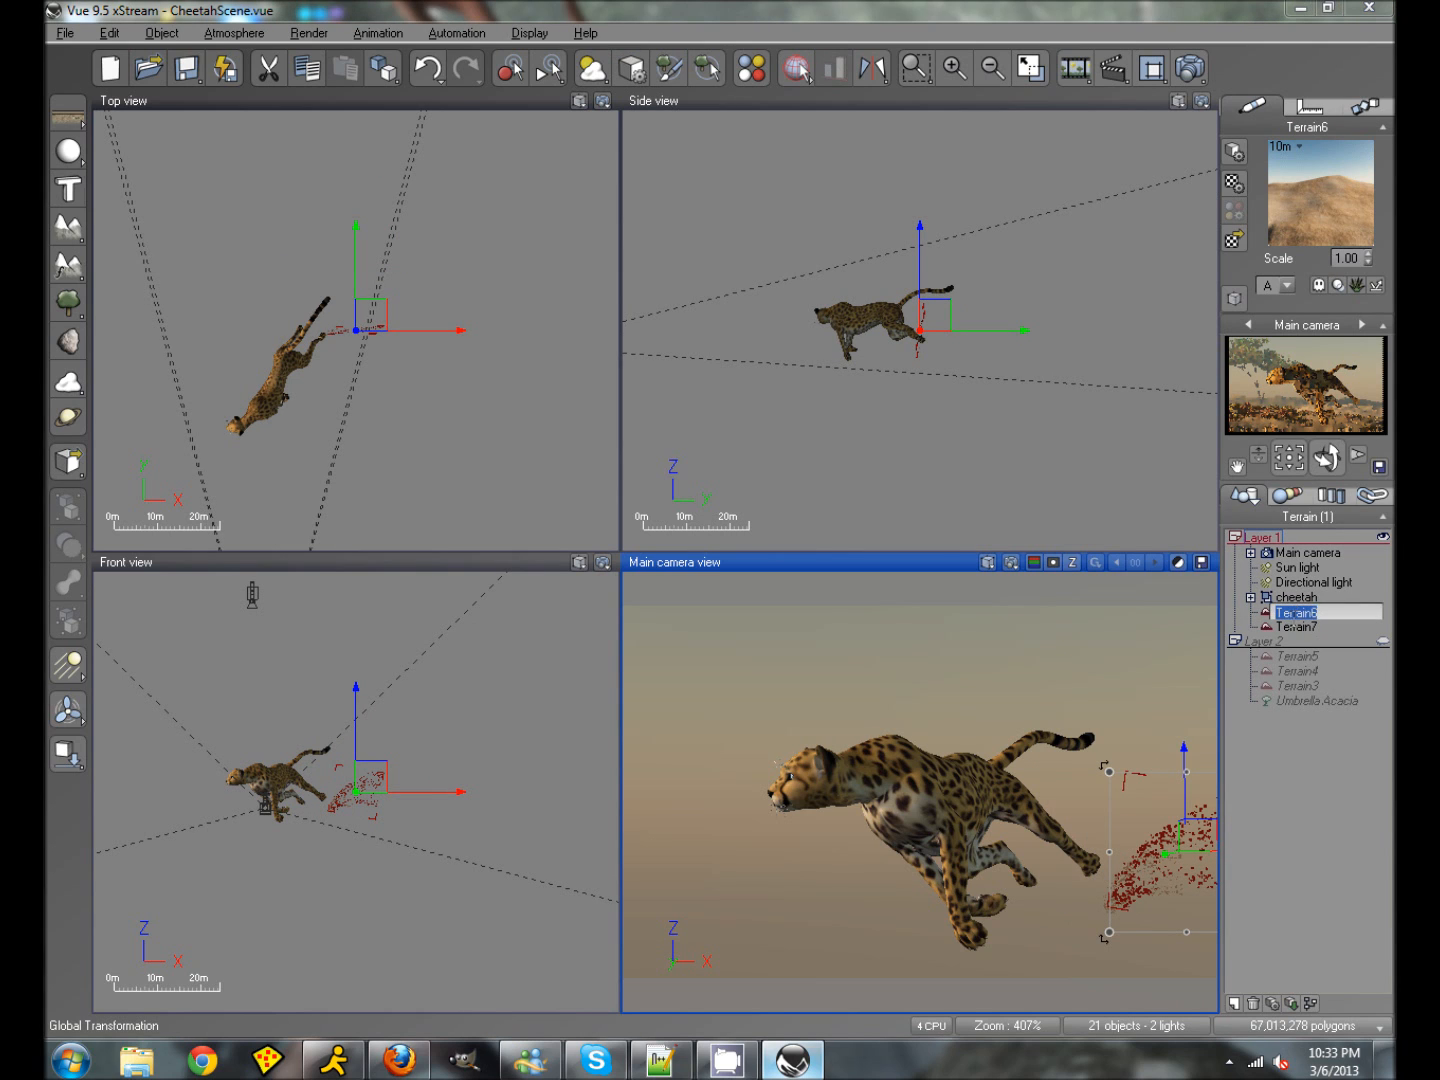
{"action": "left_click", "coordinate": [1301, 652]}
{"action": "left_click", "coordinate": [1289, 612]}
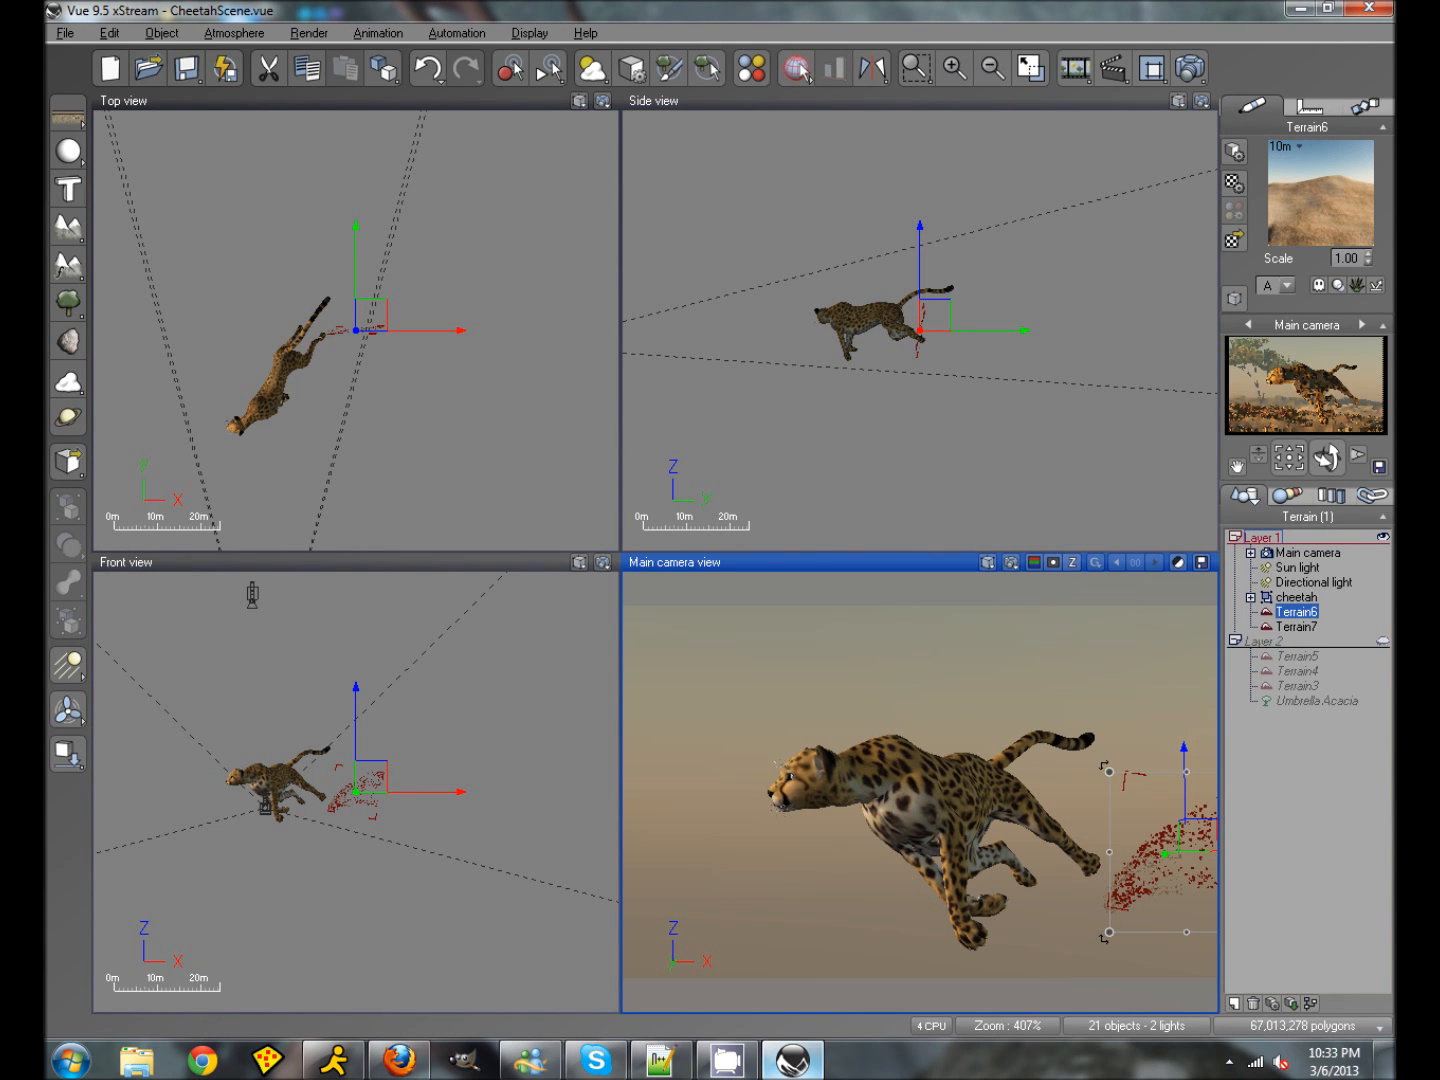
{"action": "left_click_drag", "start_coordinate": [1212, 849], "coordinate": [1030, 938], "text": "alt"}
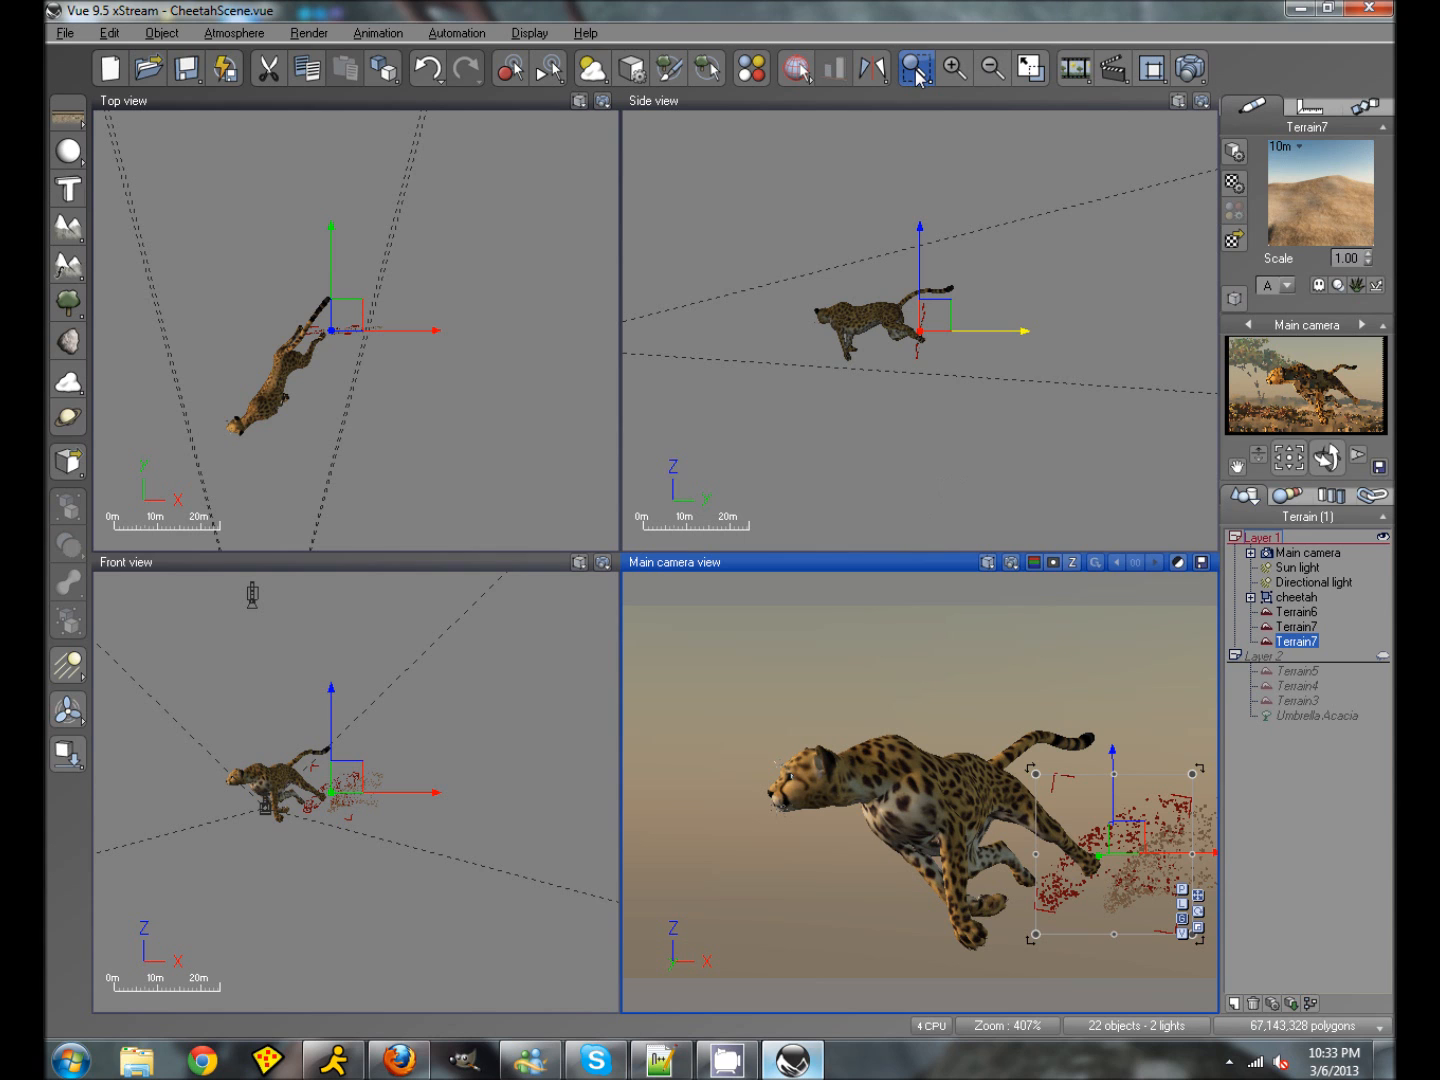
Step: Render the enlarged main camera view with the added stones and save the scene
{"action": "left_click", "coordinate": [1030, 67]}
{"action": "left_click", "coordinate": [1191, 68]}
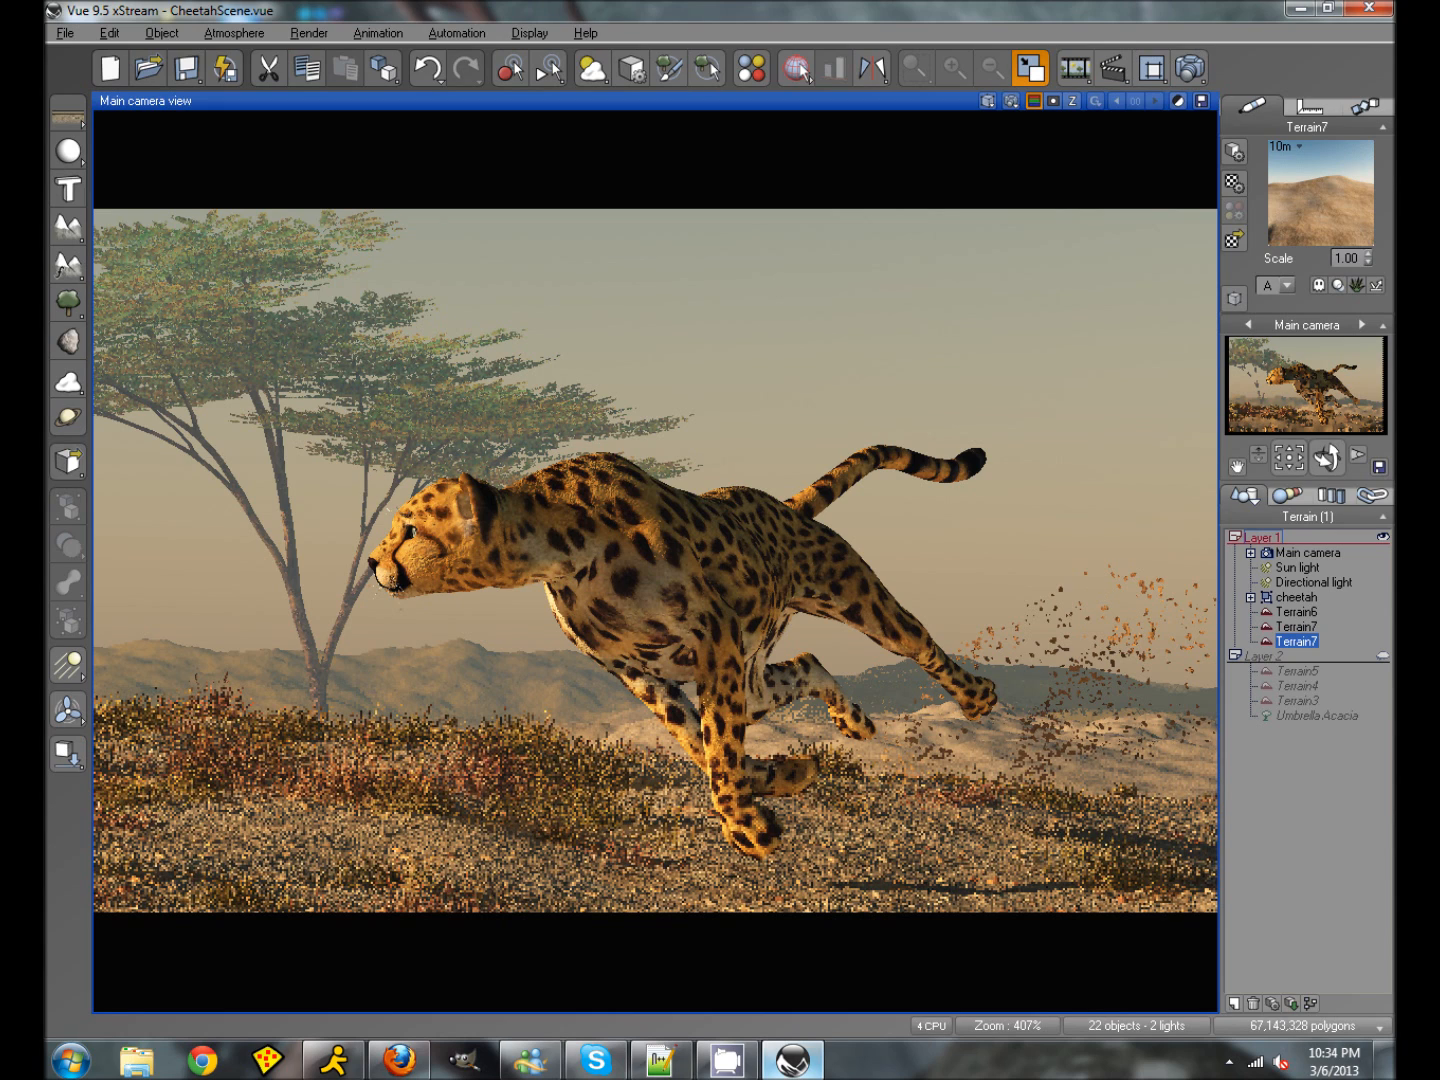
{"action": "left_click", "coordinate": [185, 68]}
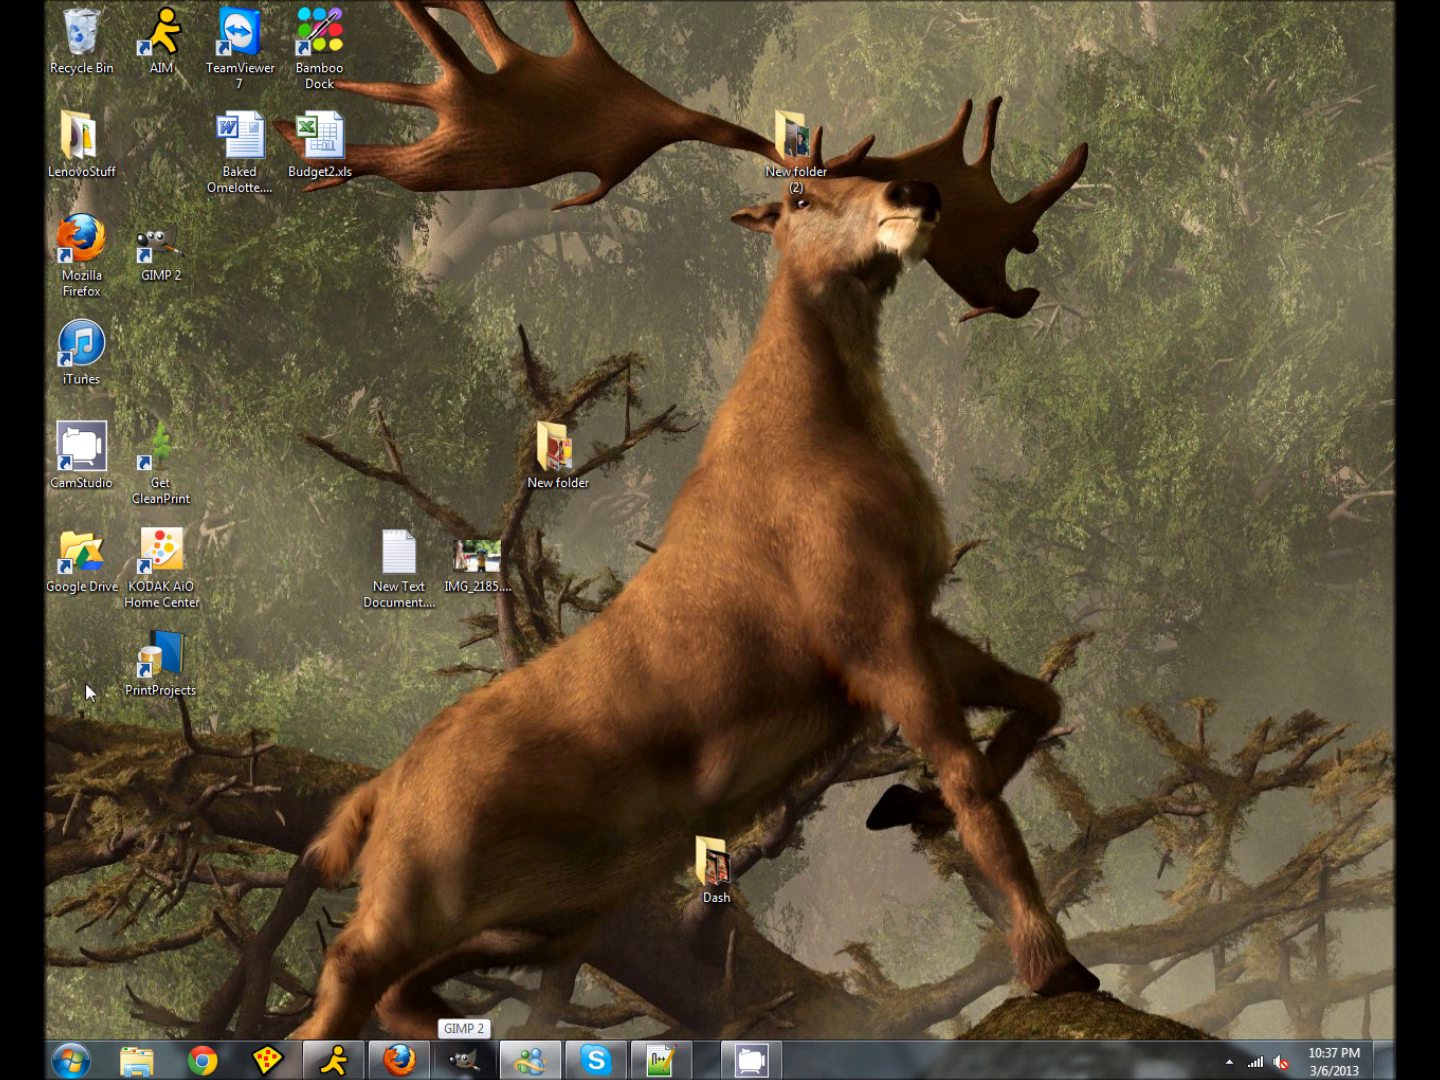
Step: Launch DAZ Studio 4.5 and open the saved scene cheetah.duf
{"action": "left_click", "coordinate": [72, 1057]}
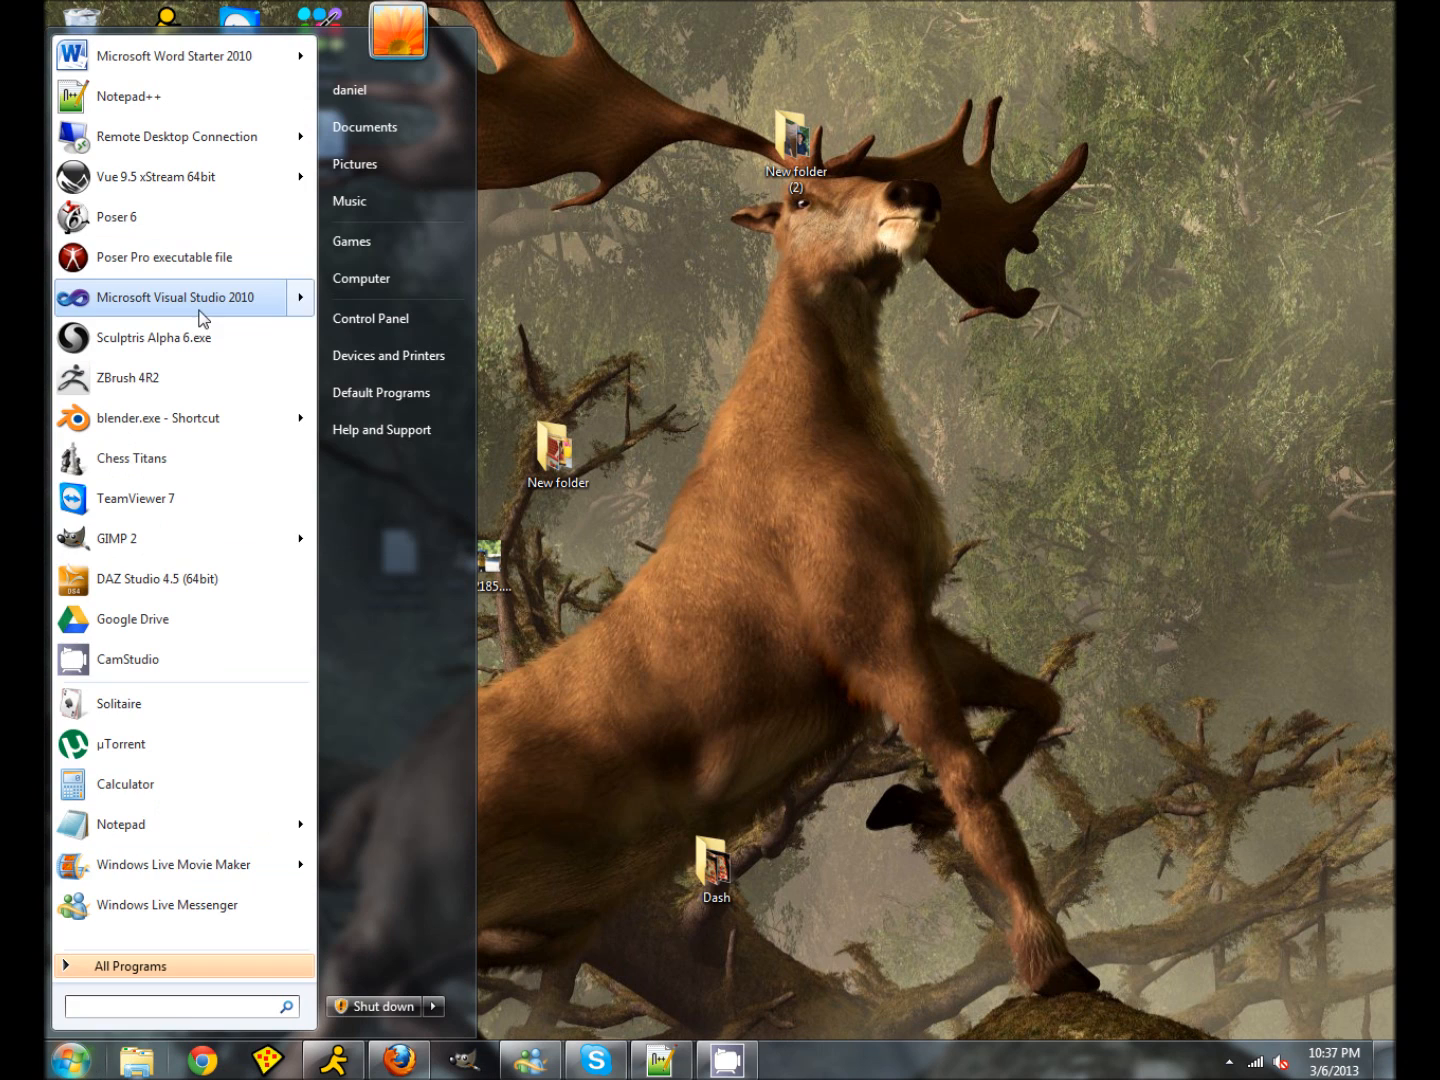
{"action": "left_click", "coordinate": [141, 579]}
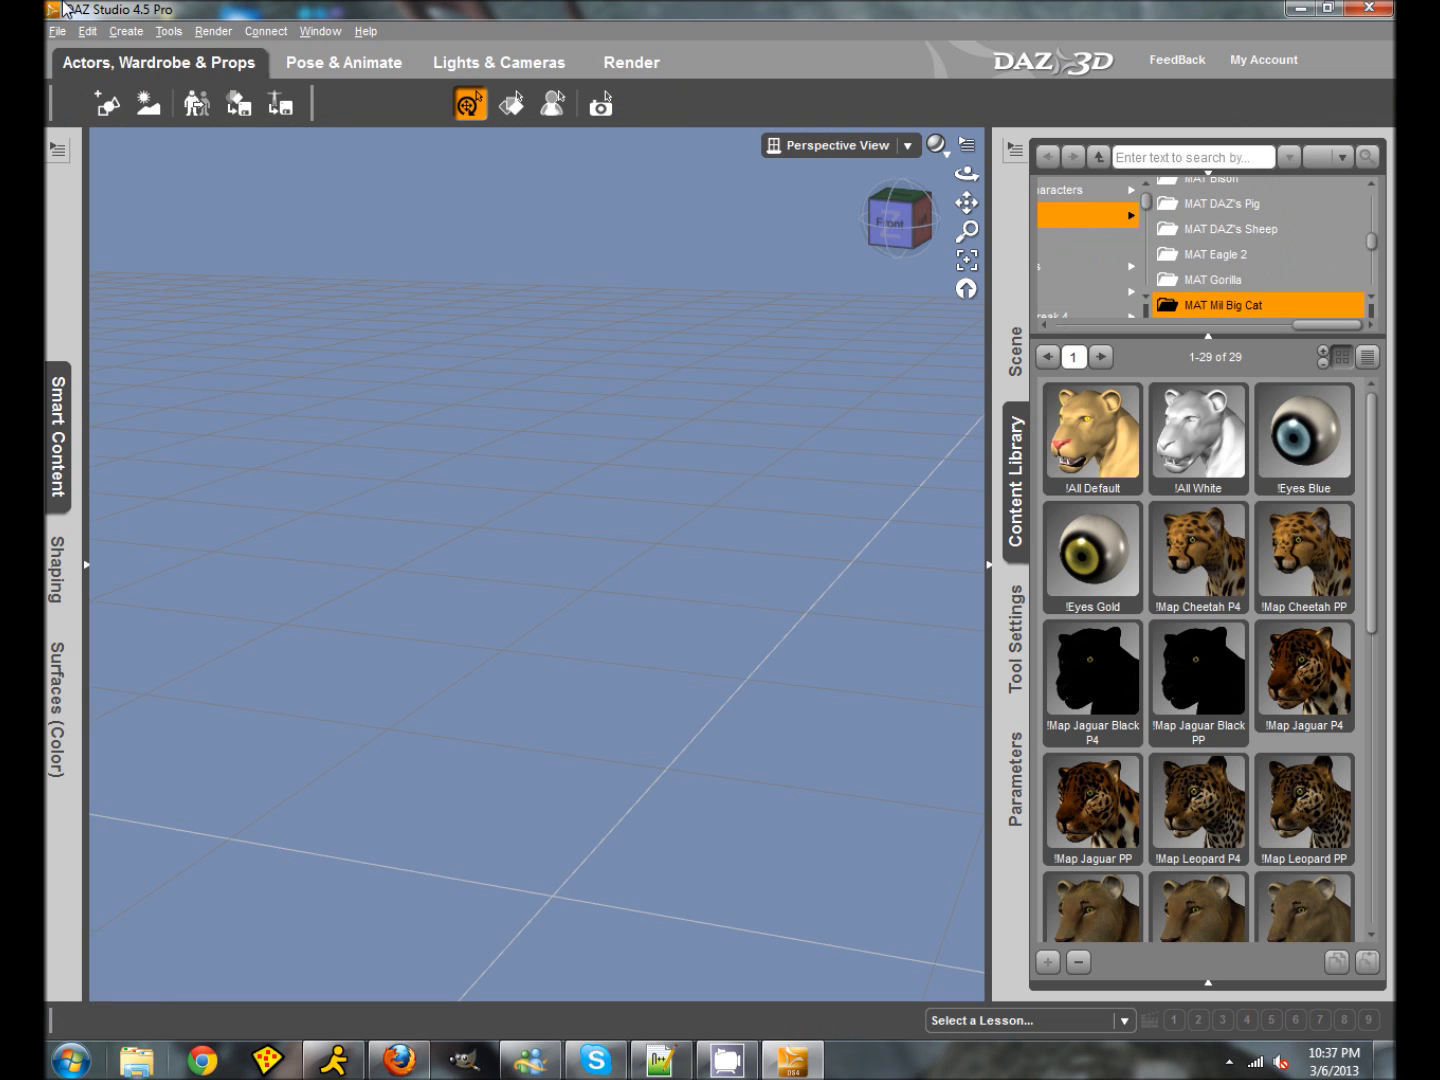
{"action": "left_click", "coordinate": [60, 31]}
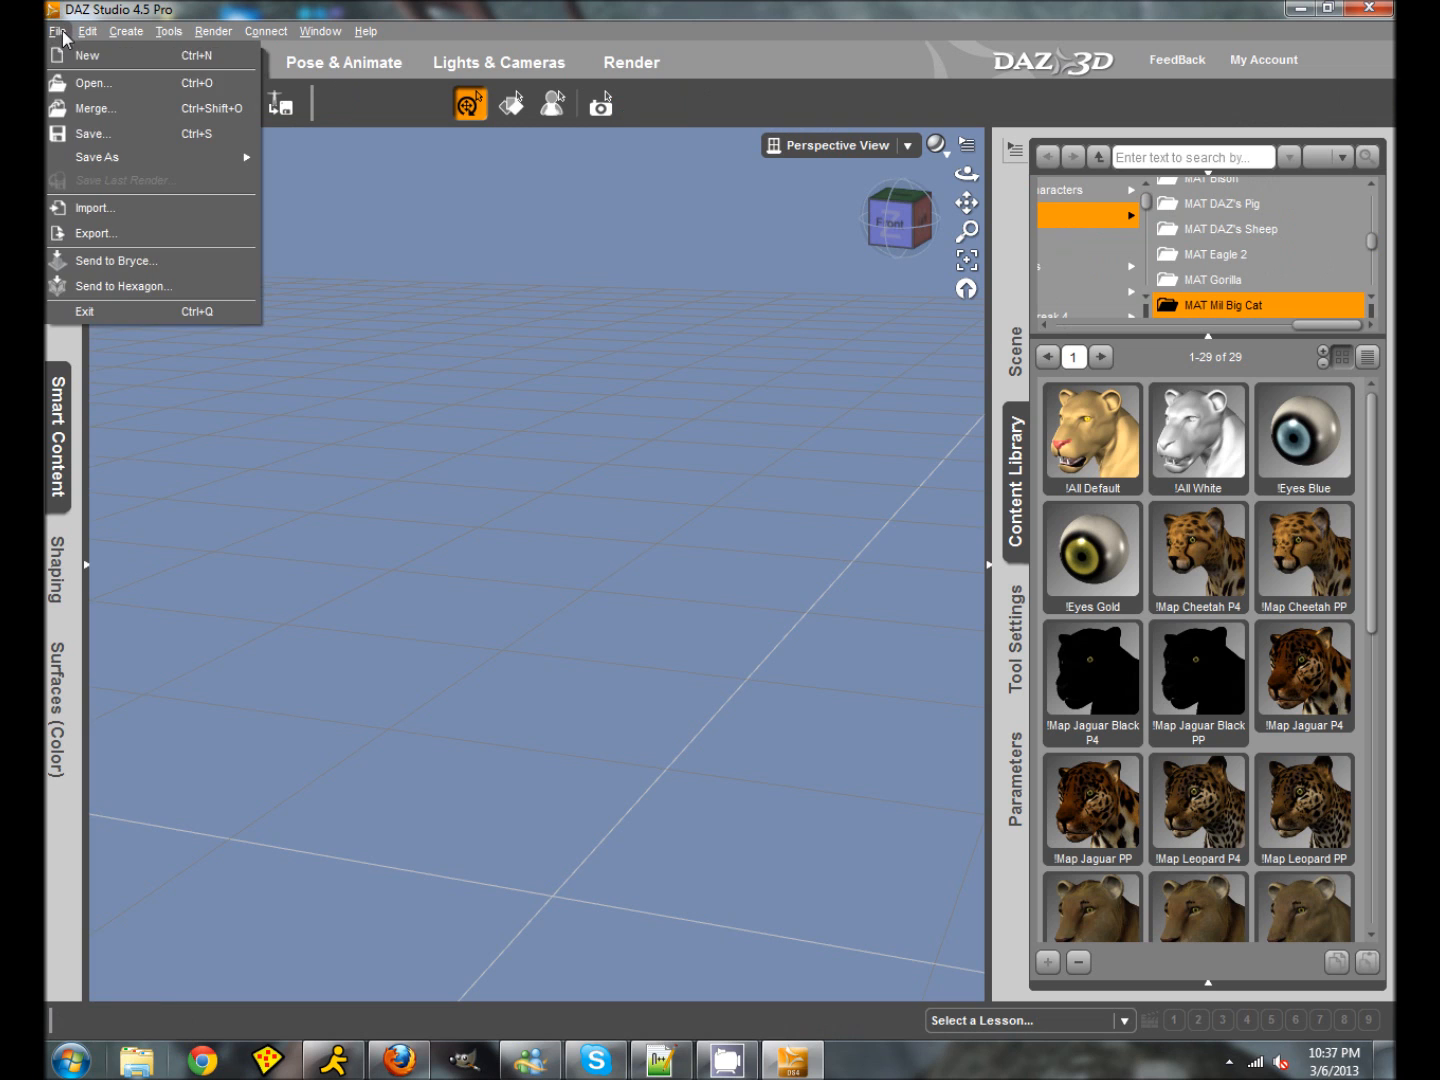
{"action": "left_click", "coordinate": [94, 78]}
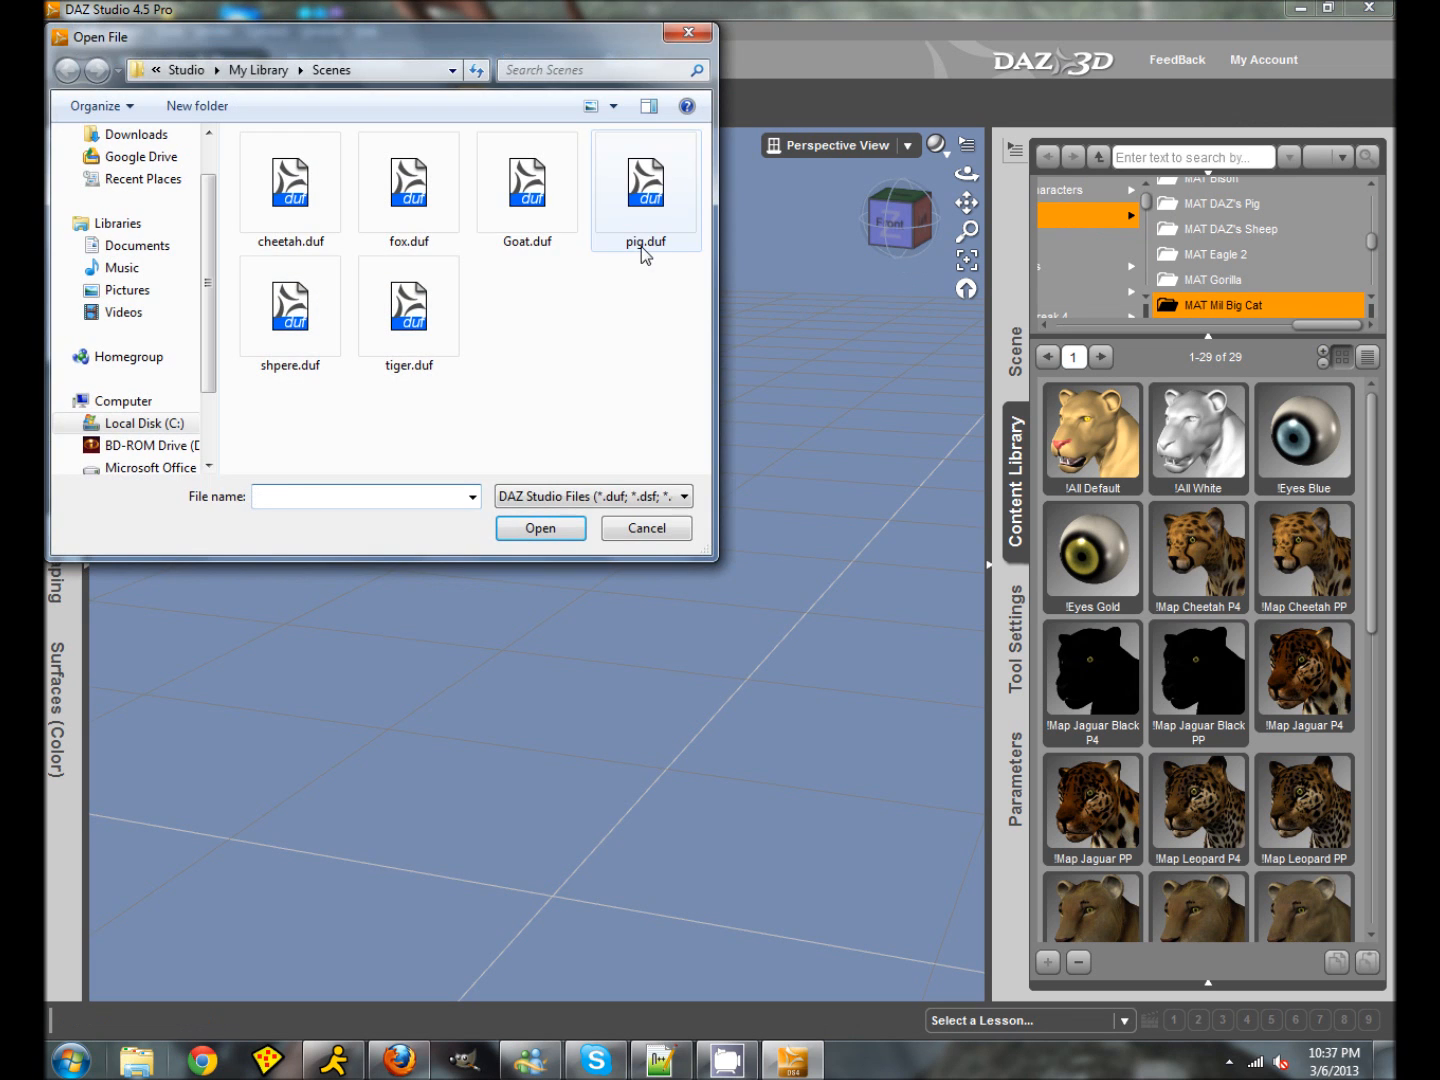
{"action": "double_click", "coordinate": [294, 208]}
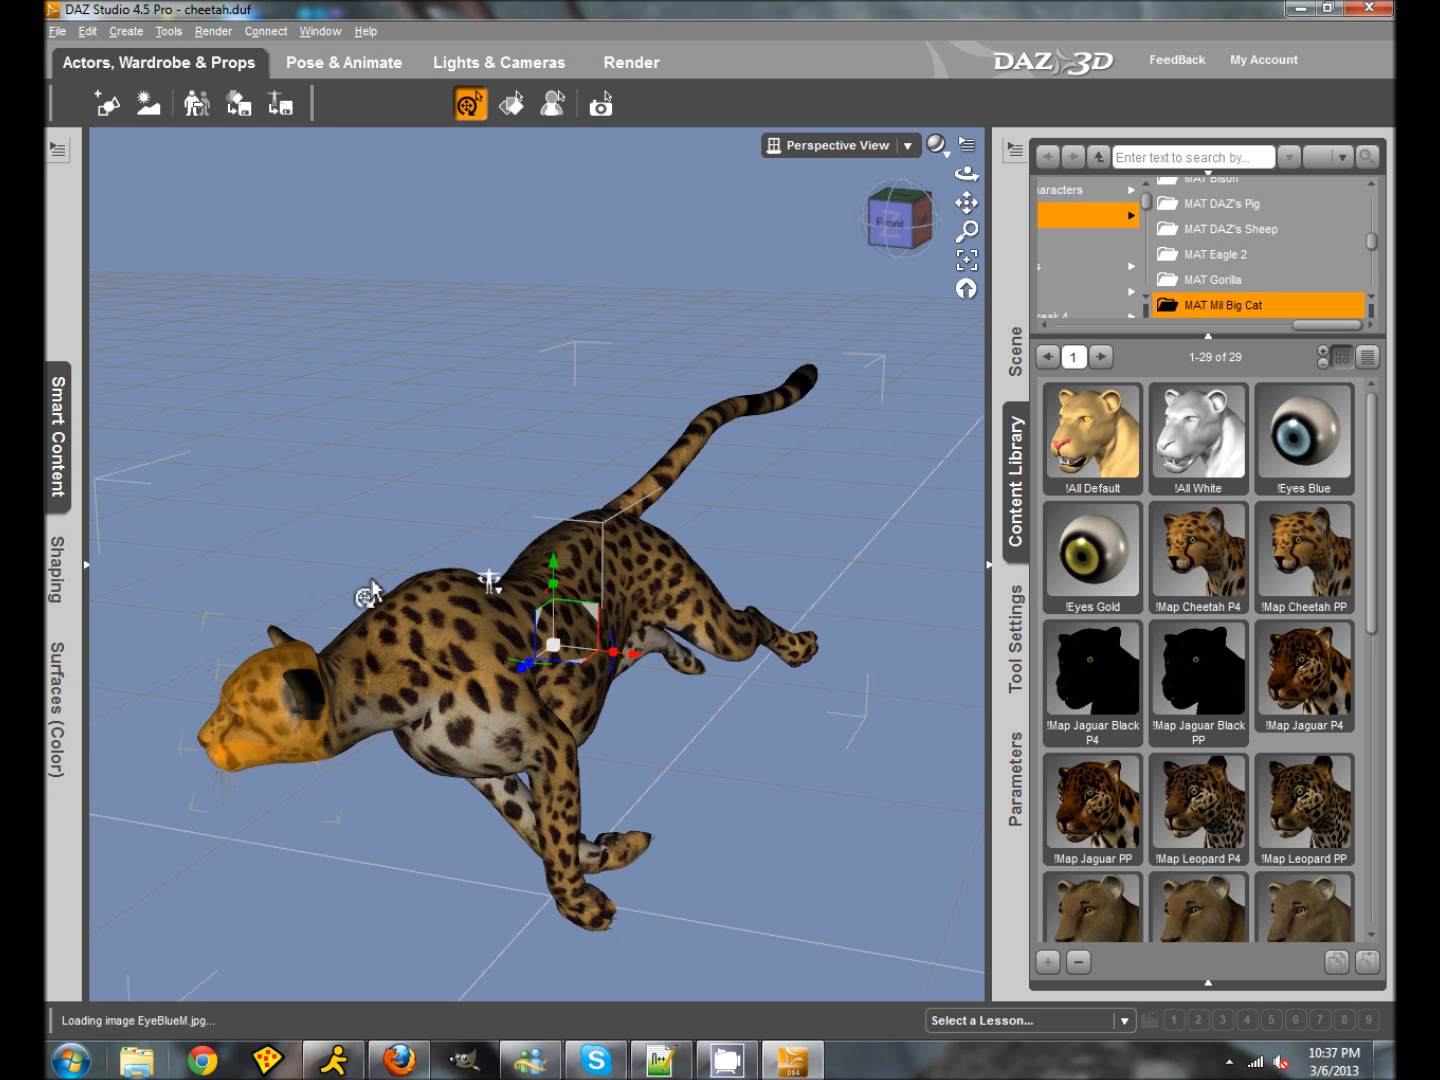
{"action": "left_click", "coordinate": [890, 218]}
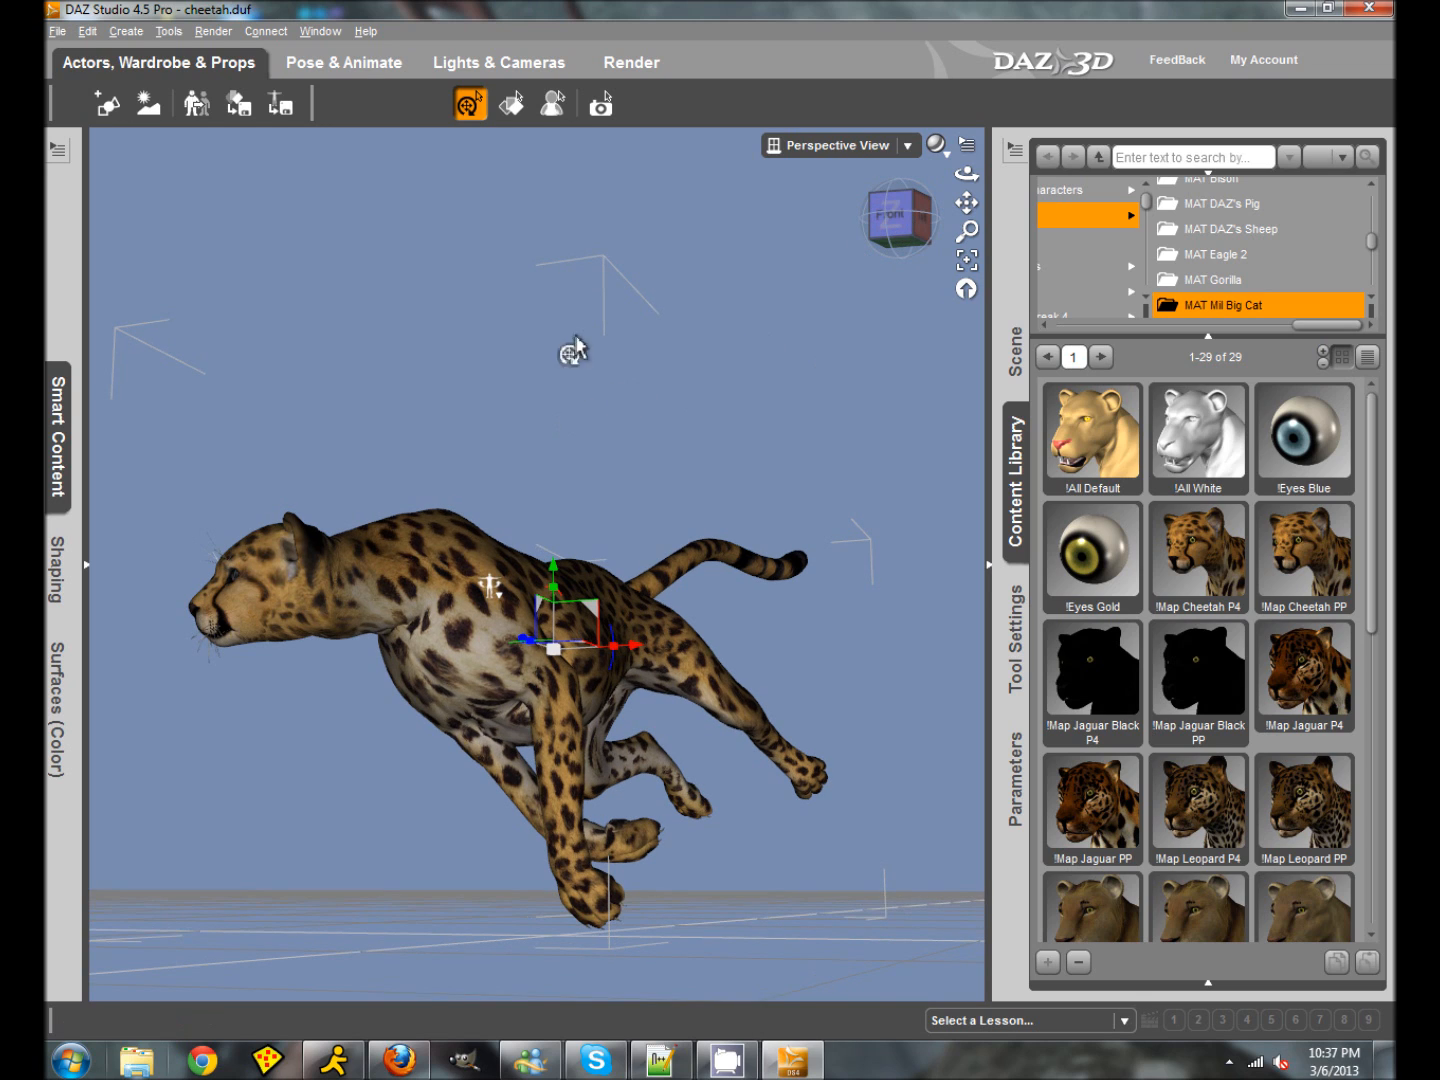
Step: Create a new Look at my Hair object and import the cheetah mesh into it
{"action": "left_click", "coordinate": [129, 33]}
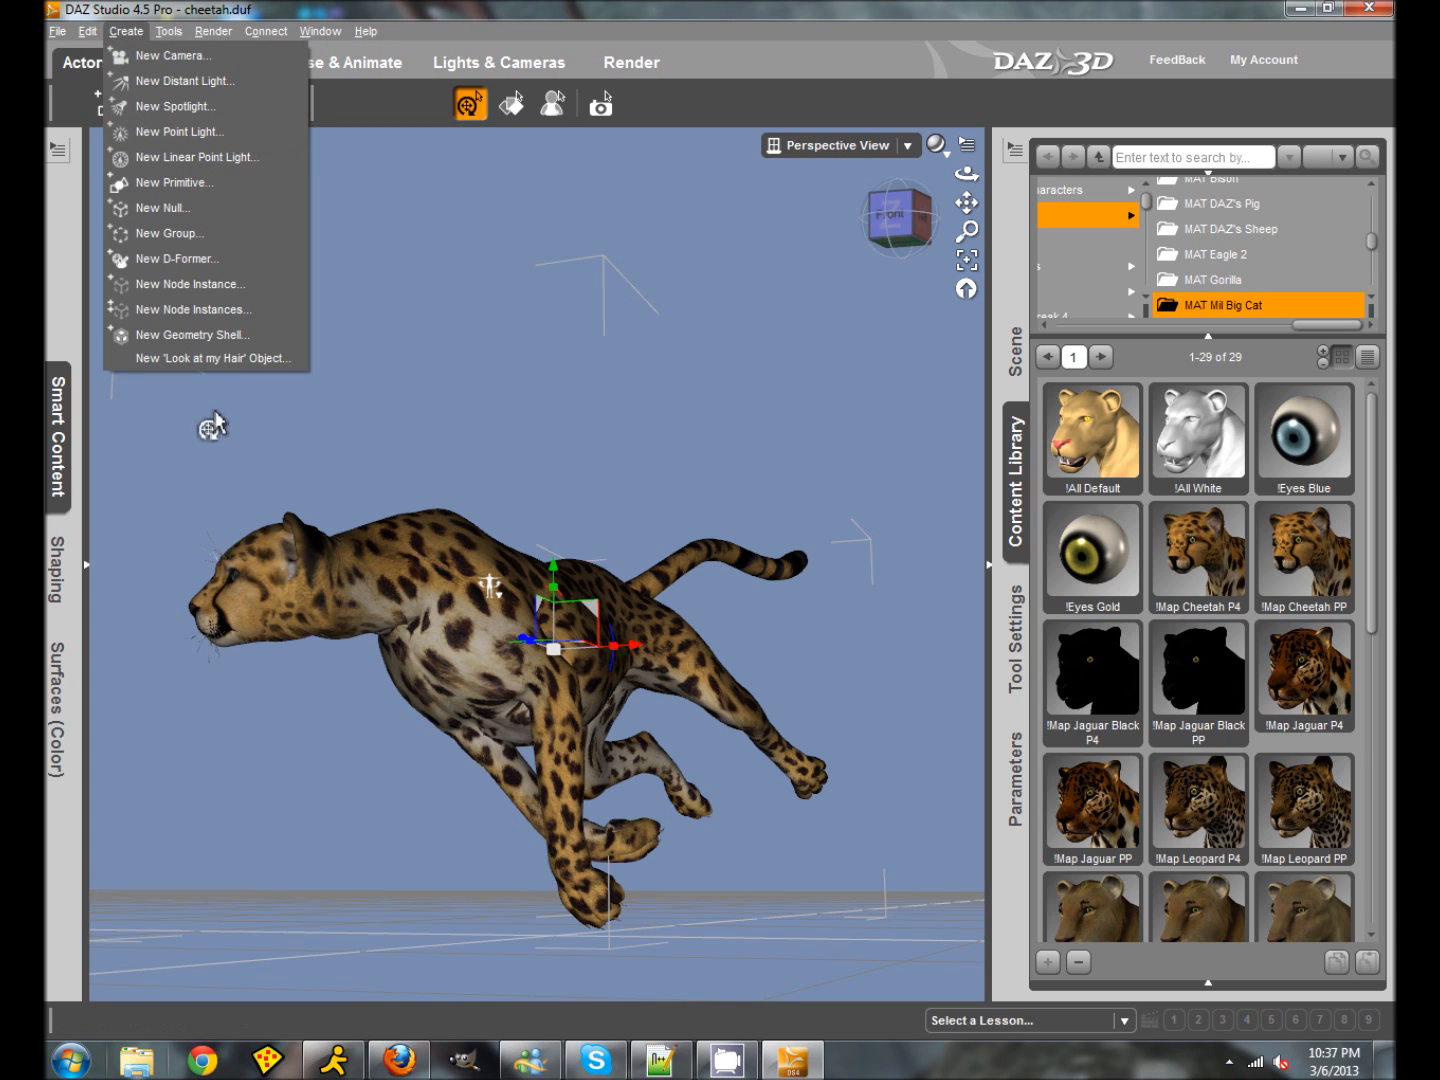
{"action": "left_click", "coordinate": [199, 357]}
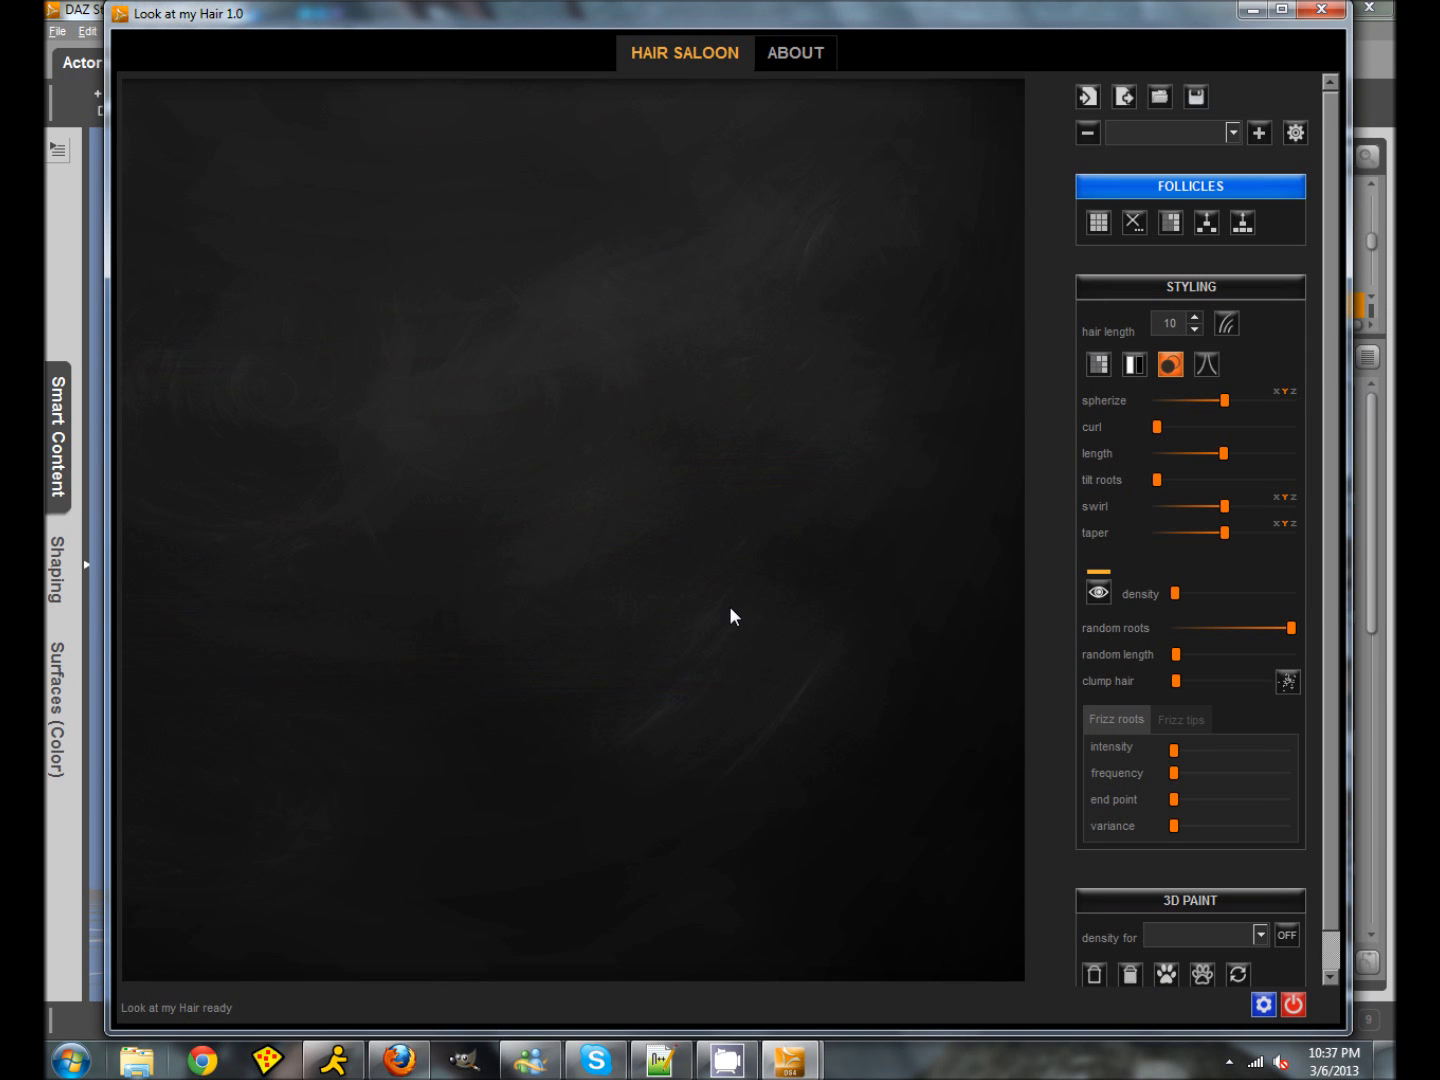
{"action": "left_click", "coordinate": [1088, 97]}
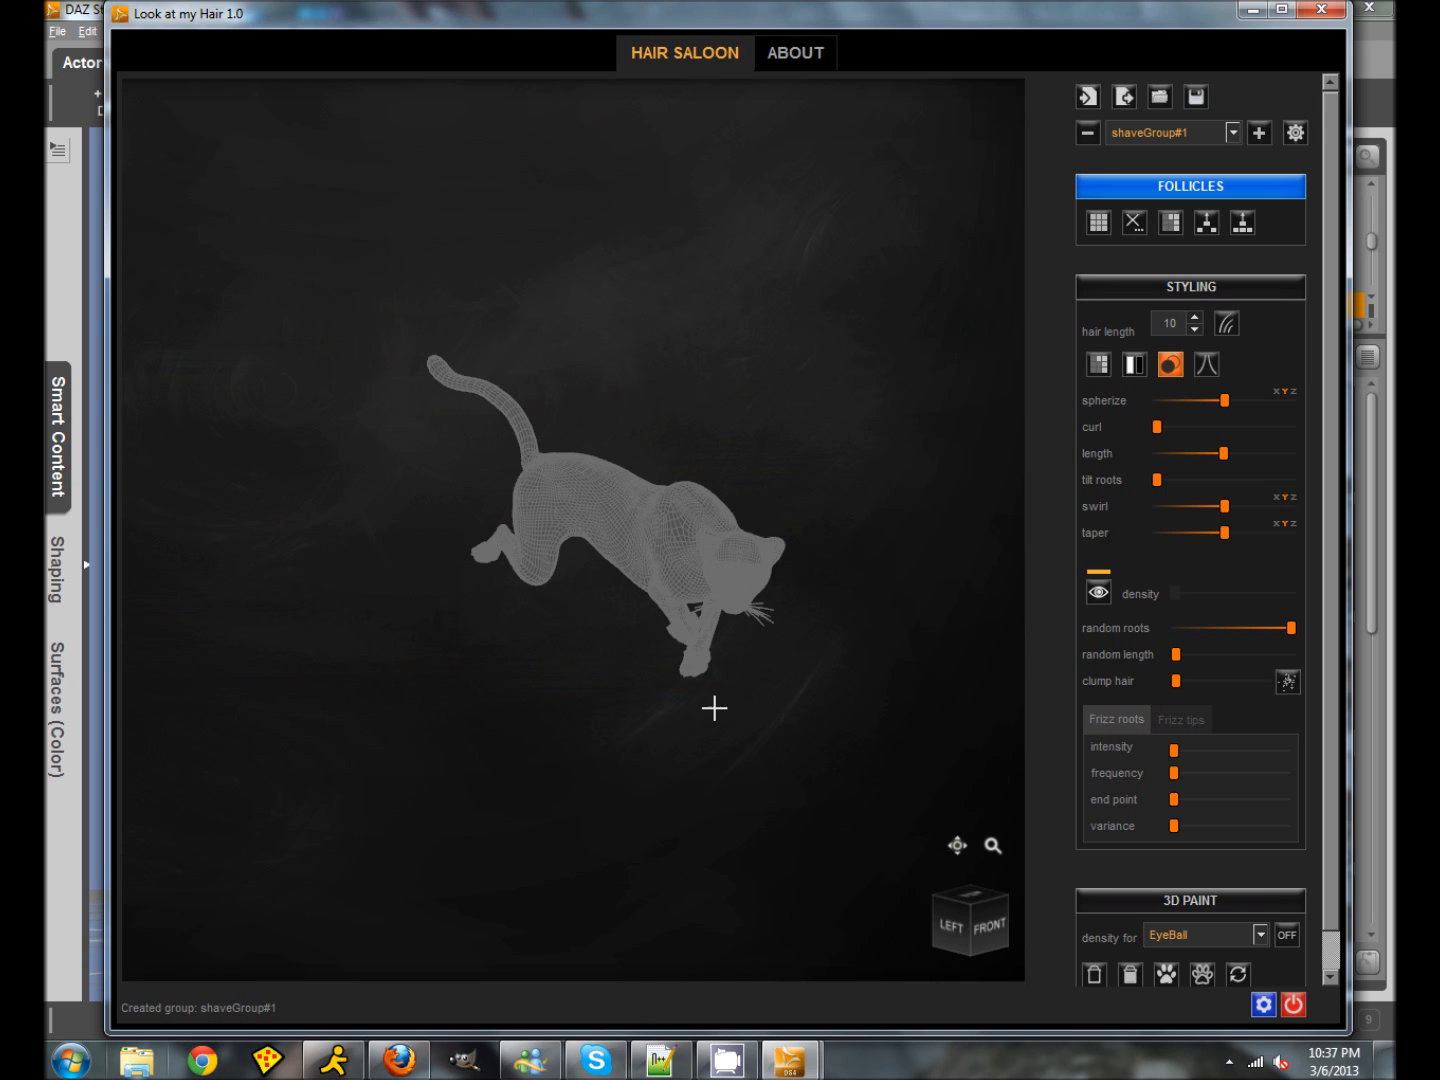
Step: Examine the imported cheetah mesh from the side and close up around the head and neck
{"action": "left_click_drag", "start_coordinate": [950, 916], "coordinate": [700, 832]}
{"action": "scroll", "coordinate": [701, 833], "scroll_direction": "up", "scroll_amount": 5}
{"action": "scroll", "coordinate": [701, 833], "scroll_direction": "up", "scroll_amount": 3}
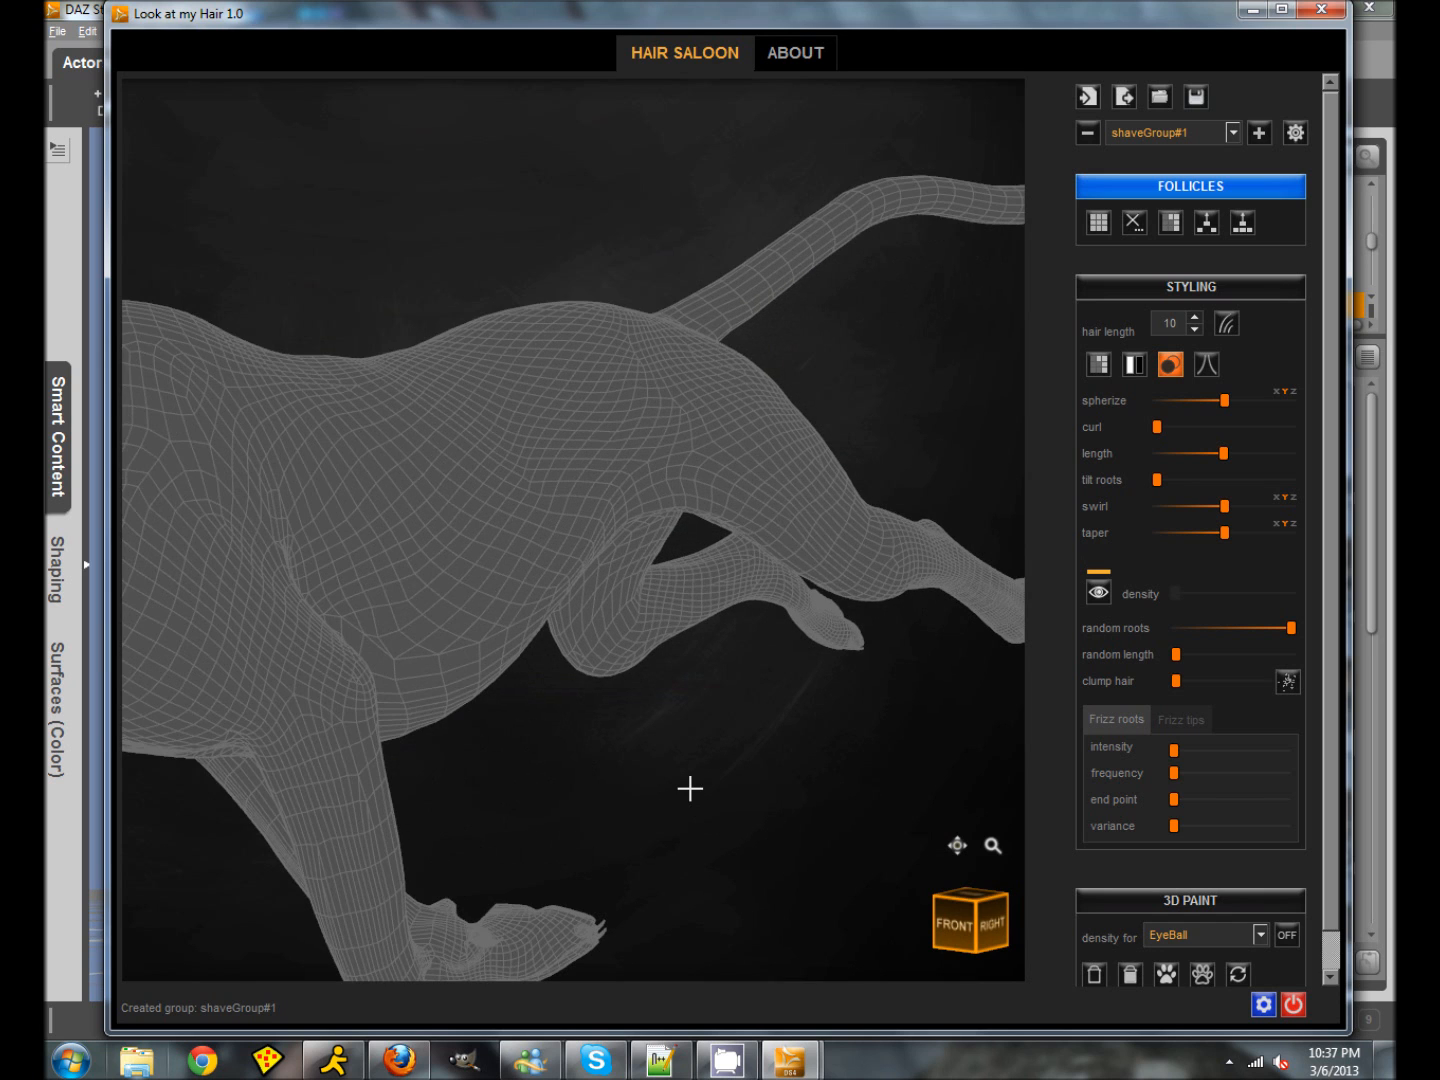
{"action": "scroll", "coordinate": [688, 788], "scroll_direction": "down", "scroll_amount": 3}
{"action": "scroll", "coordinate": [690, 789], "scroll_direction": "down", "scroll_amount": 1}
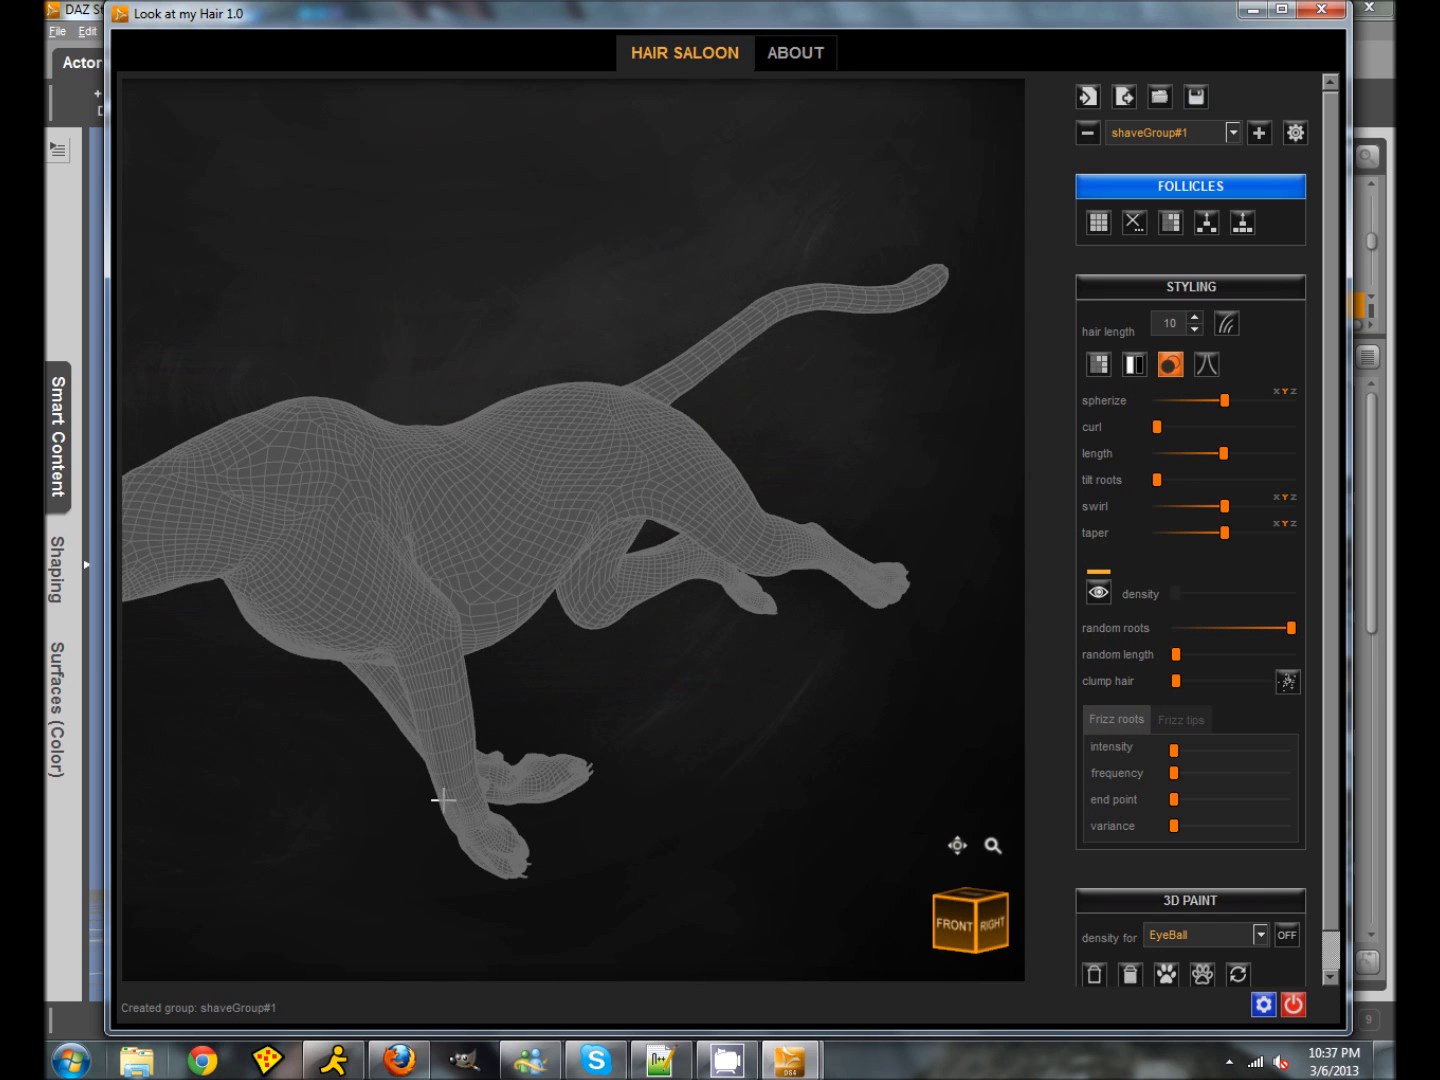
{"action": "left_click_drag", "start_coordinate": [194, 792], "coordinate": [611, 736], "text": "shift"}
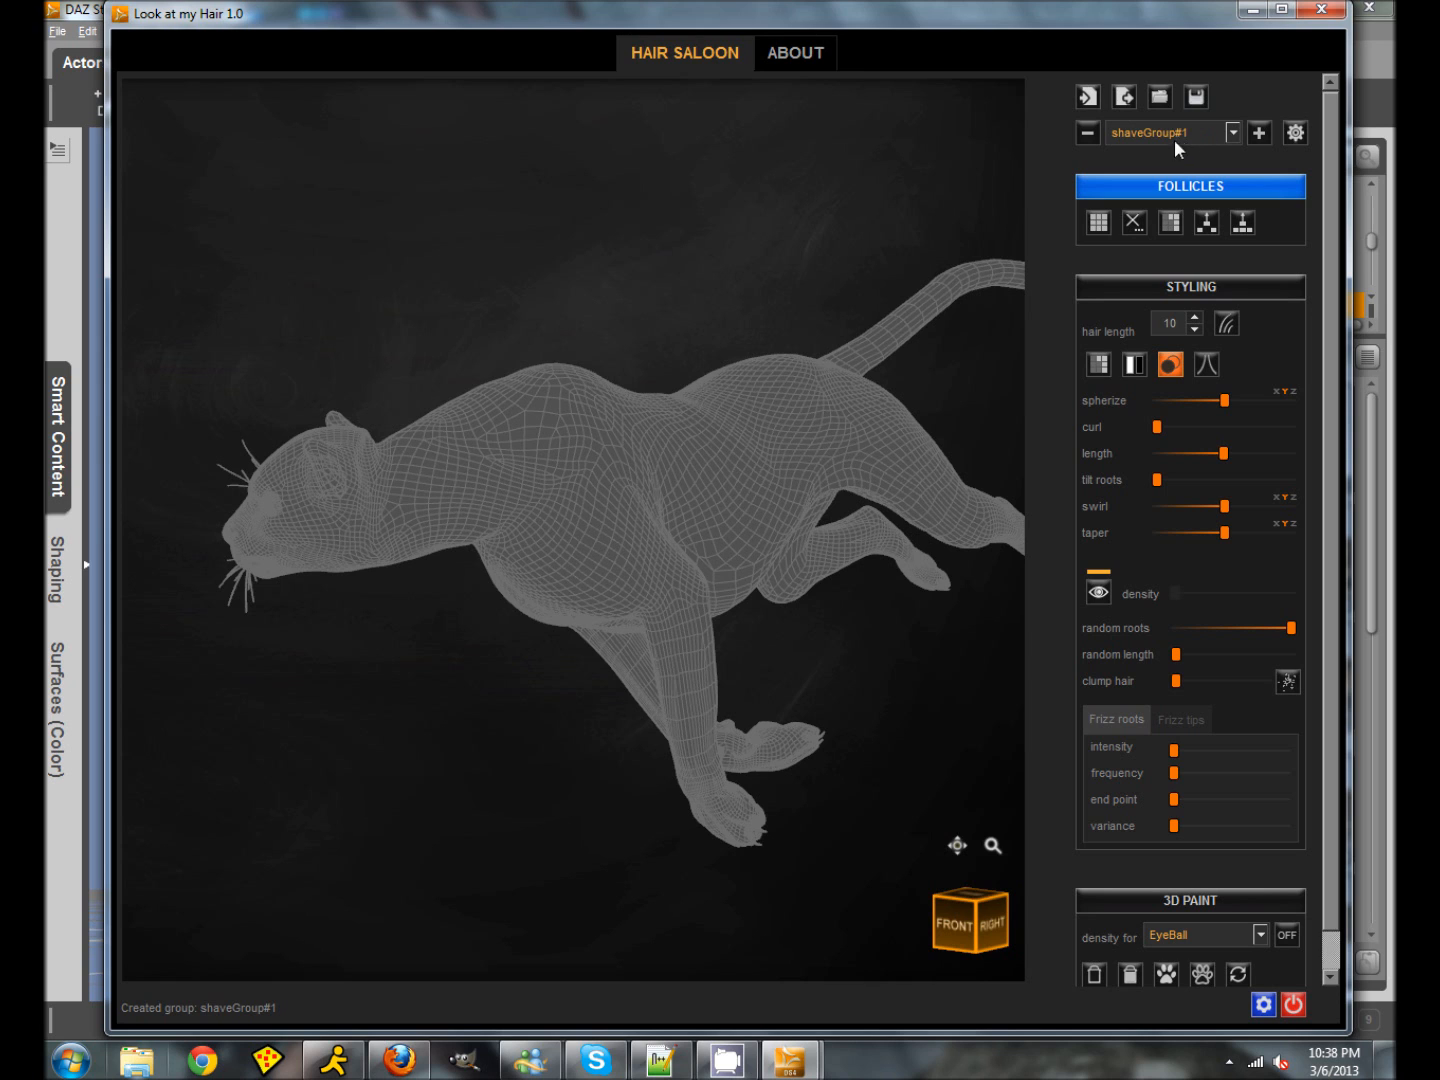
{"action": "left_click_drag", "start_coordinate": [374, 733], "coordinate": [443, 661]}
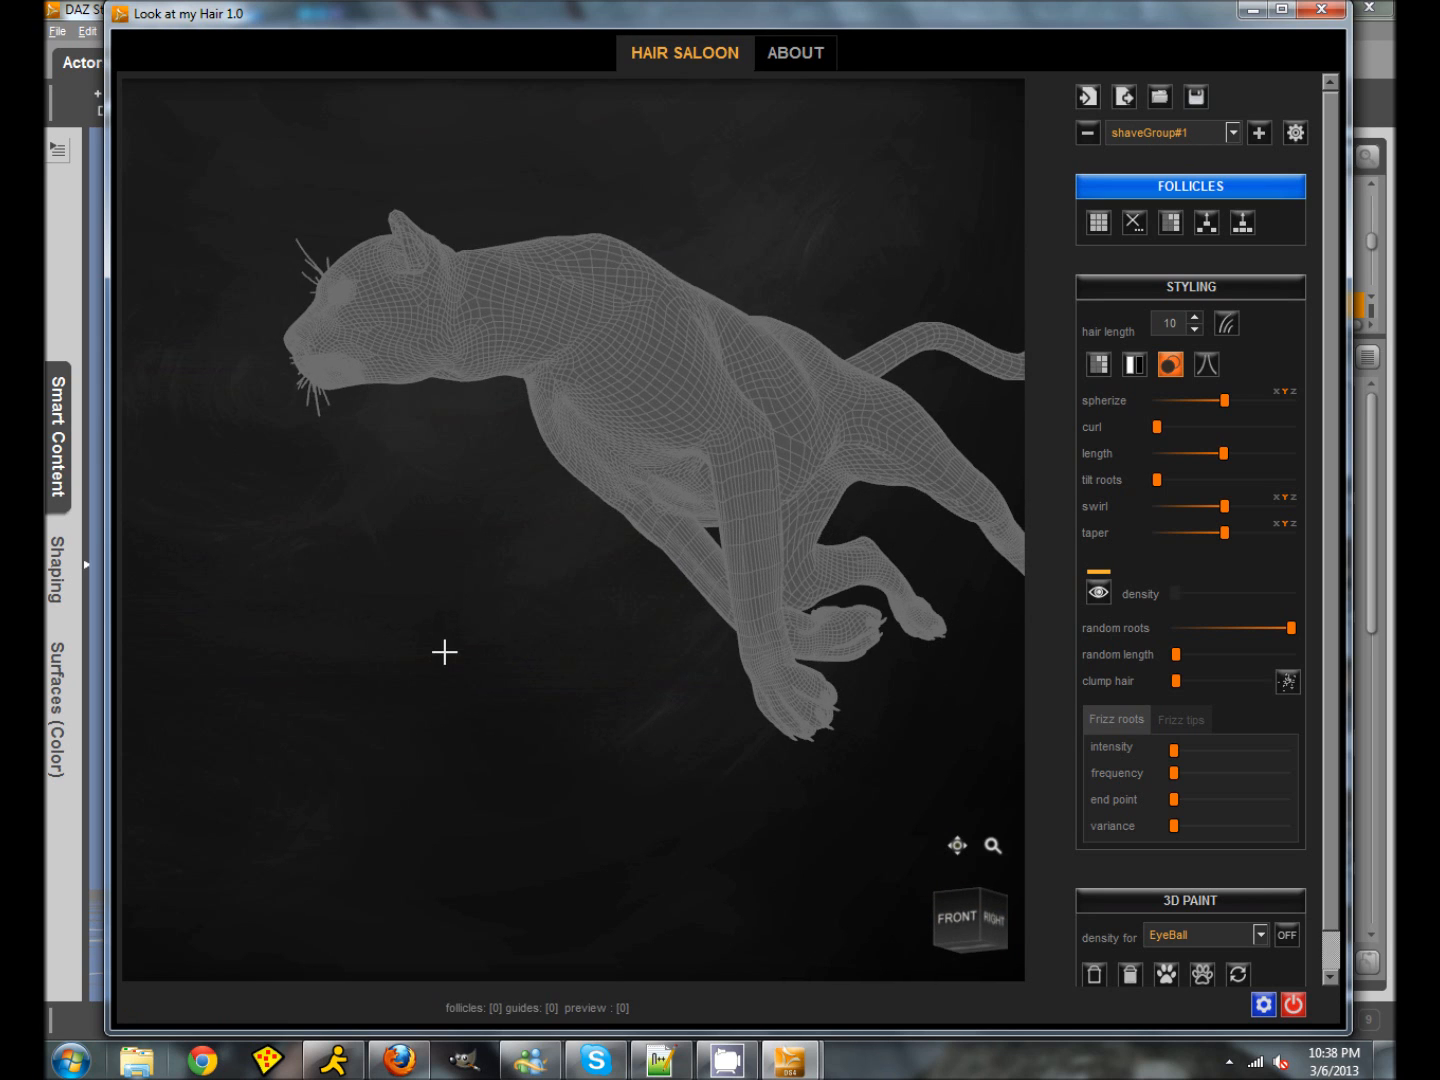
{"action": "scroll", "coordinate": [444, 651], "scroll_direction": "down", "scroll_amount": 2}
{"action": "scroll", "coordinate": [444, 649], "scroll_direction": "up", "scroll_amount": 6}
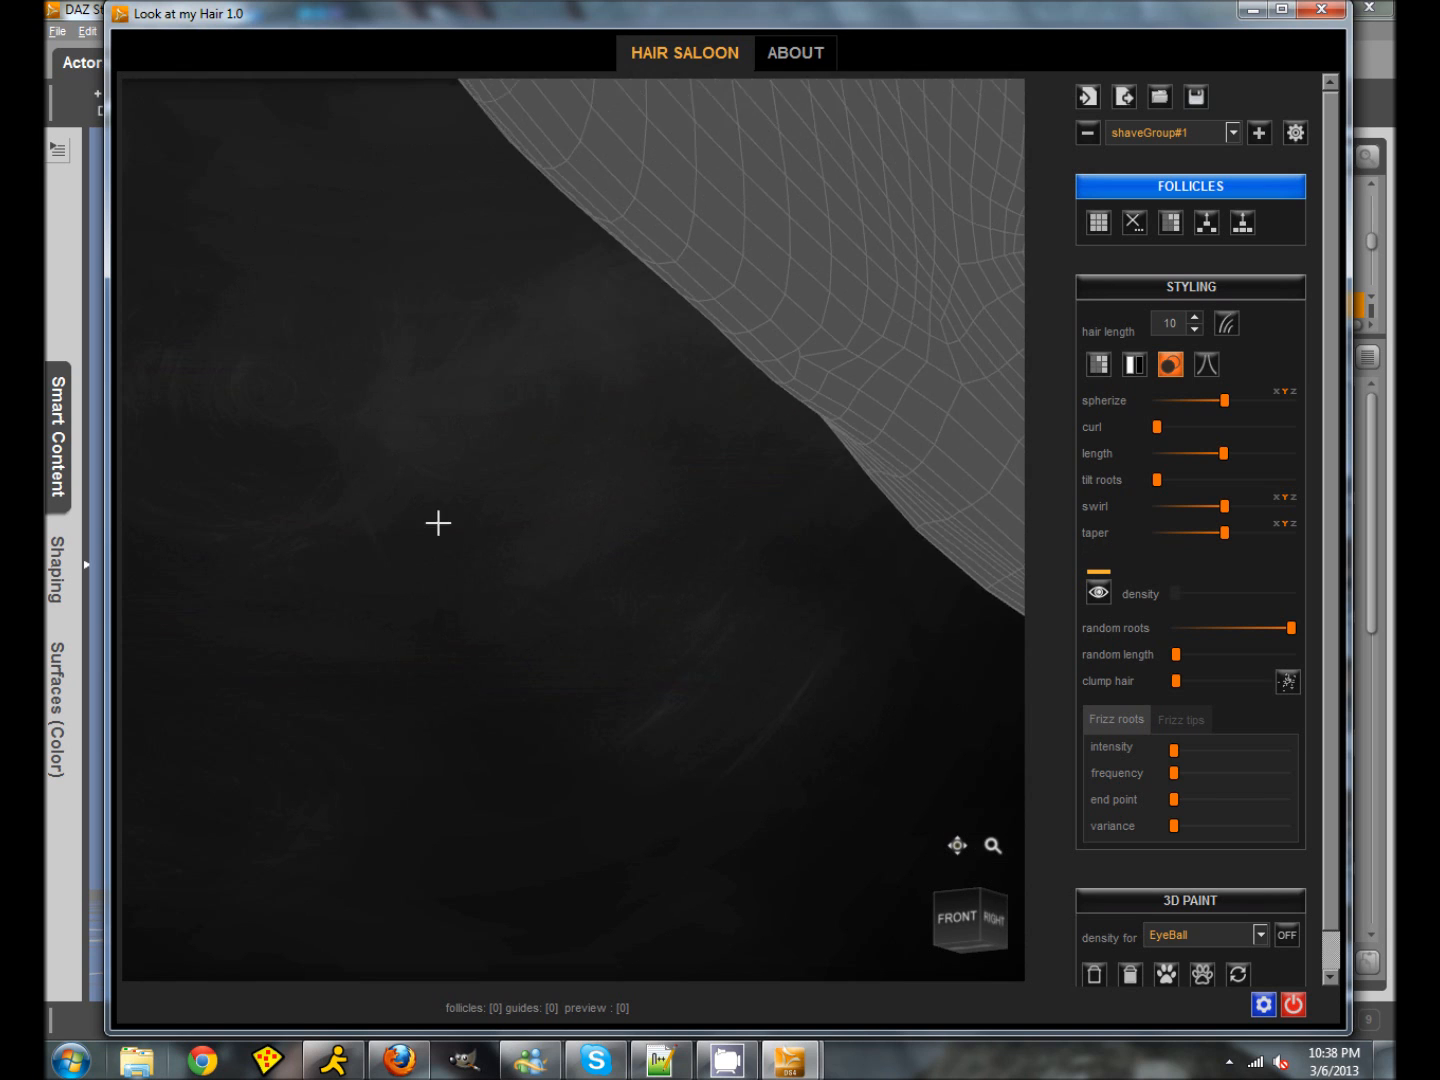
{"action": "scroll", "coordinate": [514, 640], "scroll_direction": "up", "scroll_amount": 3}
{"action": "scroll", "coordinate": [581, 704], "scroll_direction": "down", "scroll_amount": 6}
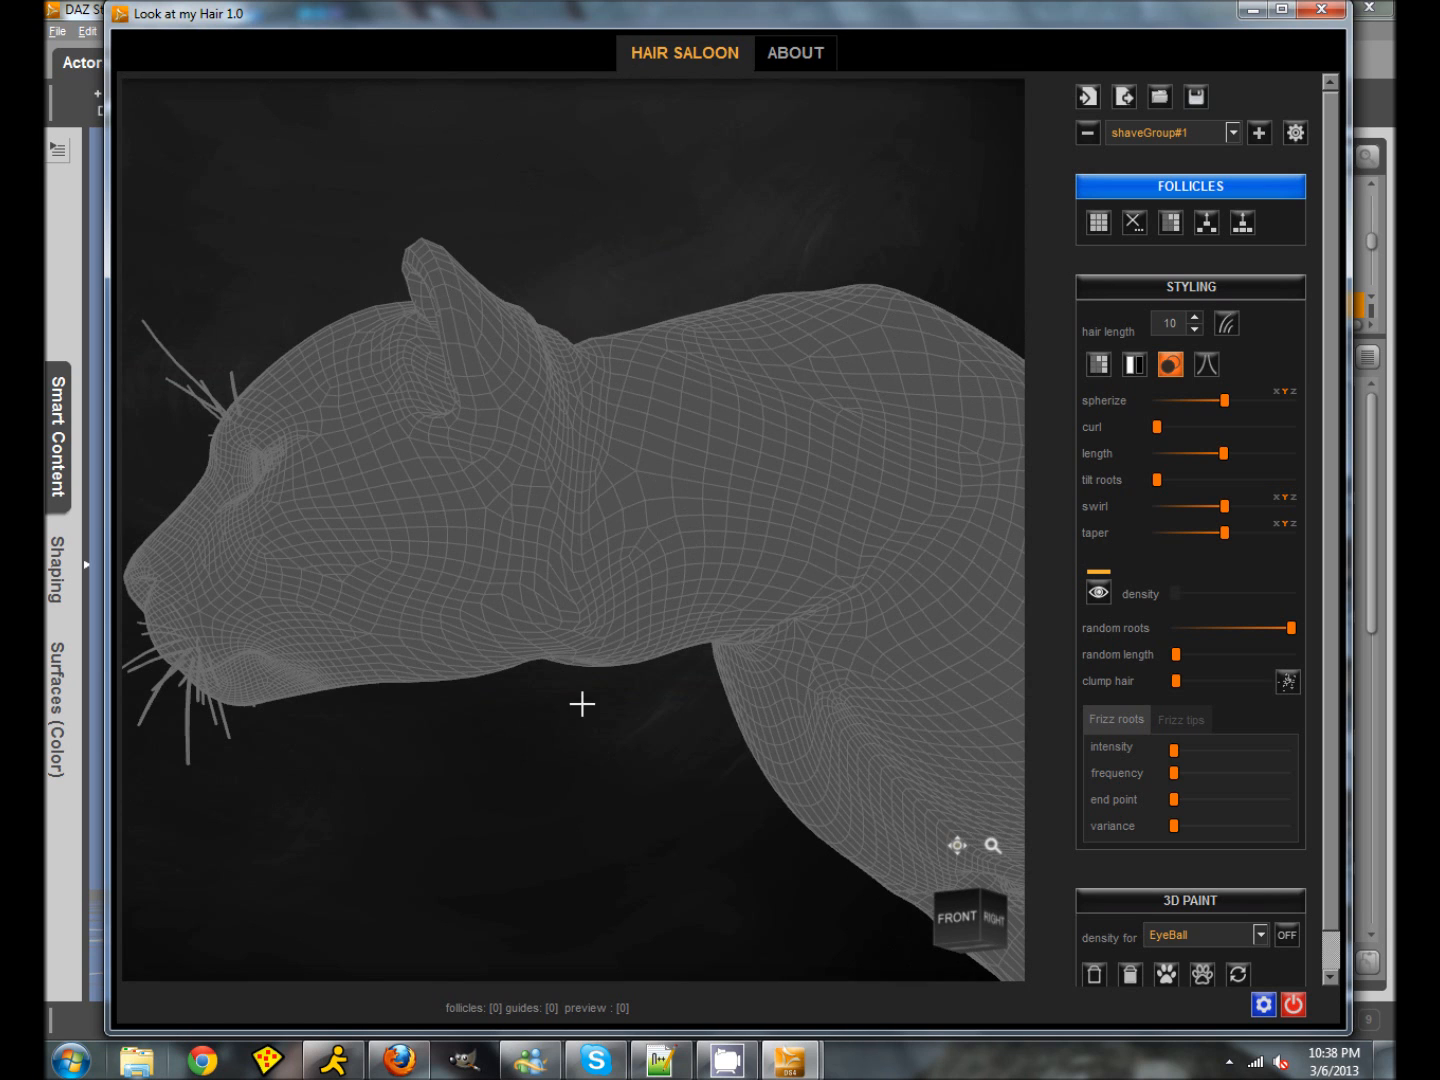
{"action": "mouse_move", "coordinate": [338, 478]}
{"action": "left_mouse_down"}
{"action": "mouse_move", "coordinate": [405, 530]}
{"action": "mouse_move", "coordinate": [424, 501]}
{"action": "mouse_move", "coordinate": [321, 447]}
{"action": "mouse_move", "coordinate": [320, 485]}
{"action": "mouse_move", "coordinate": [374, 500]}
{"action": "left_mouse_up"}
Step: Try follicles on every polygon of the cheetah mesh, inspect the head, and delete all follicles again
{"action": "left_click", "coordinate": [1100, 224]}
{"action": "left_click_drag", "start_coordinate": [528, 744], "coordinate": [480, 770]}
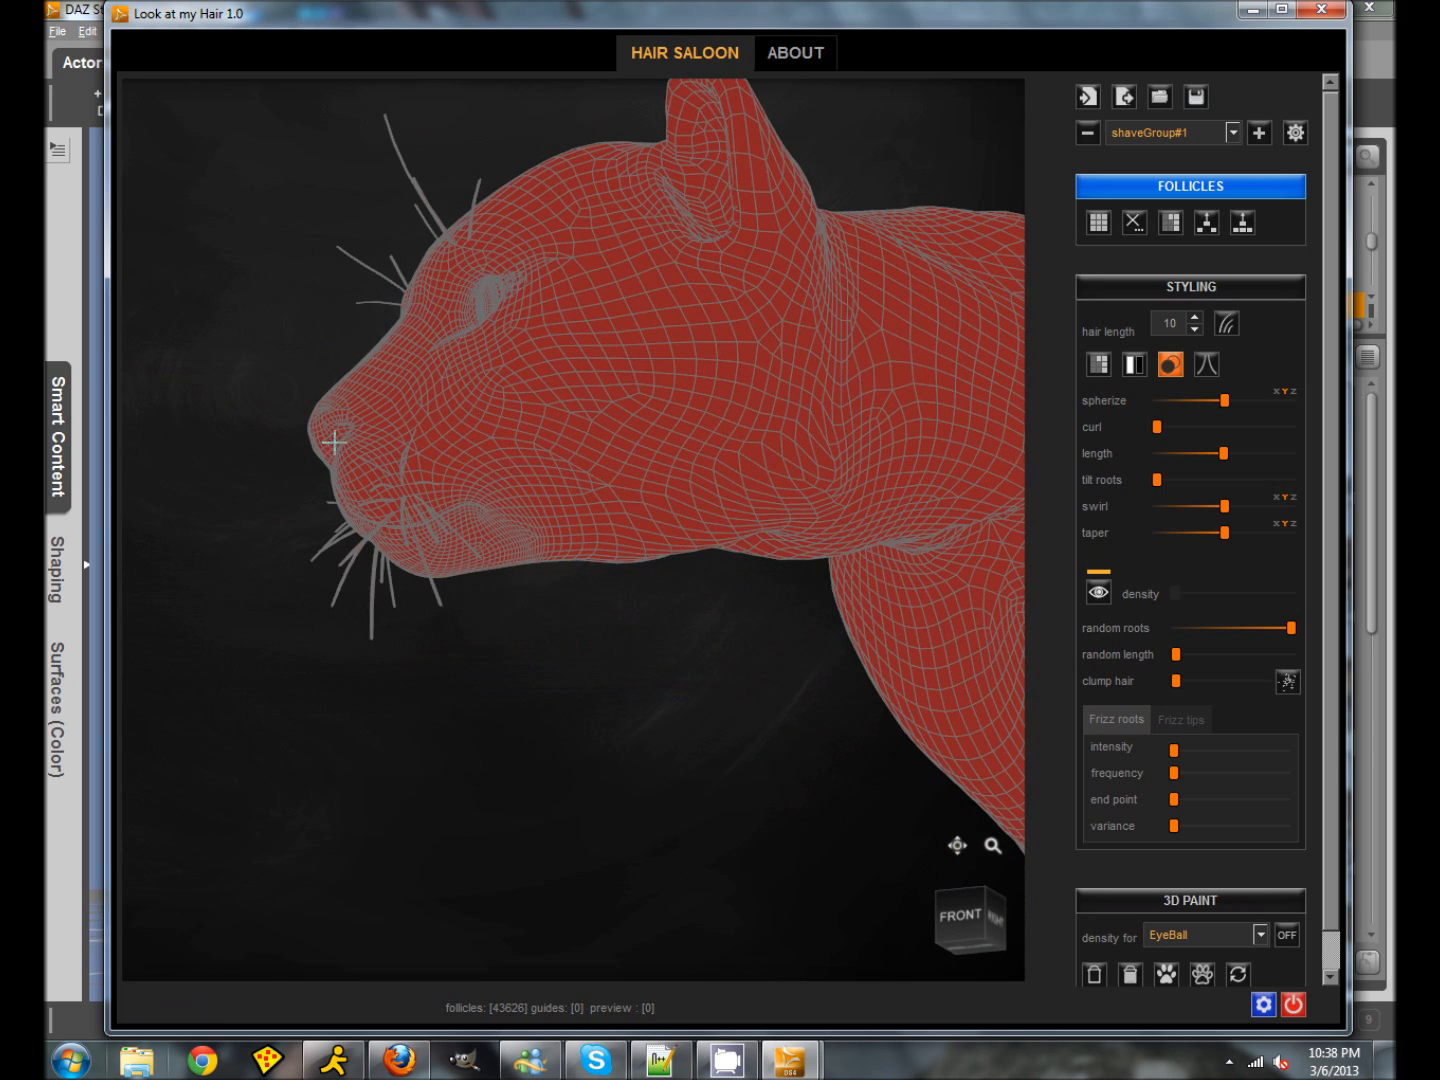
{"action": "left_click_drag", "start_coordinate": [605, 687], "coordinate": [431, 485]}
{"action": "left_click_drag", "start_coordinate": [604, 157], "coordinate": [764, 187]}
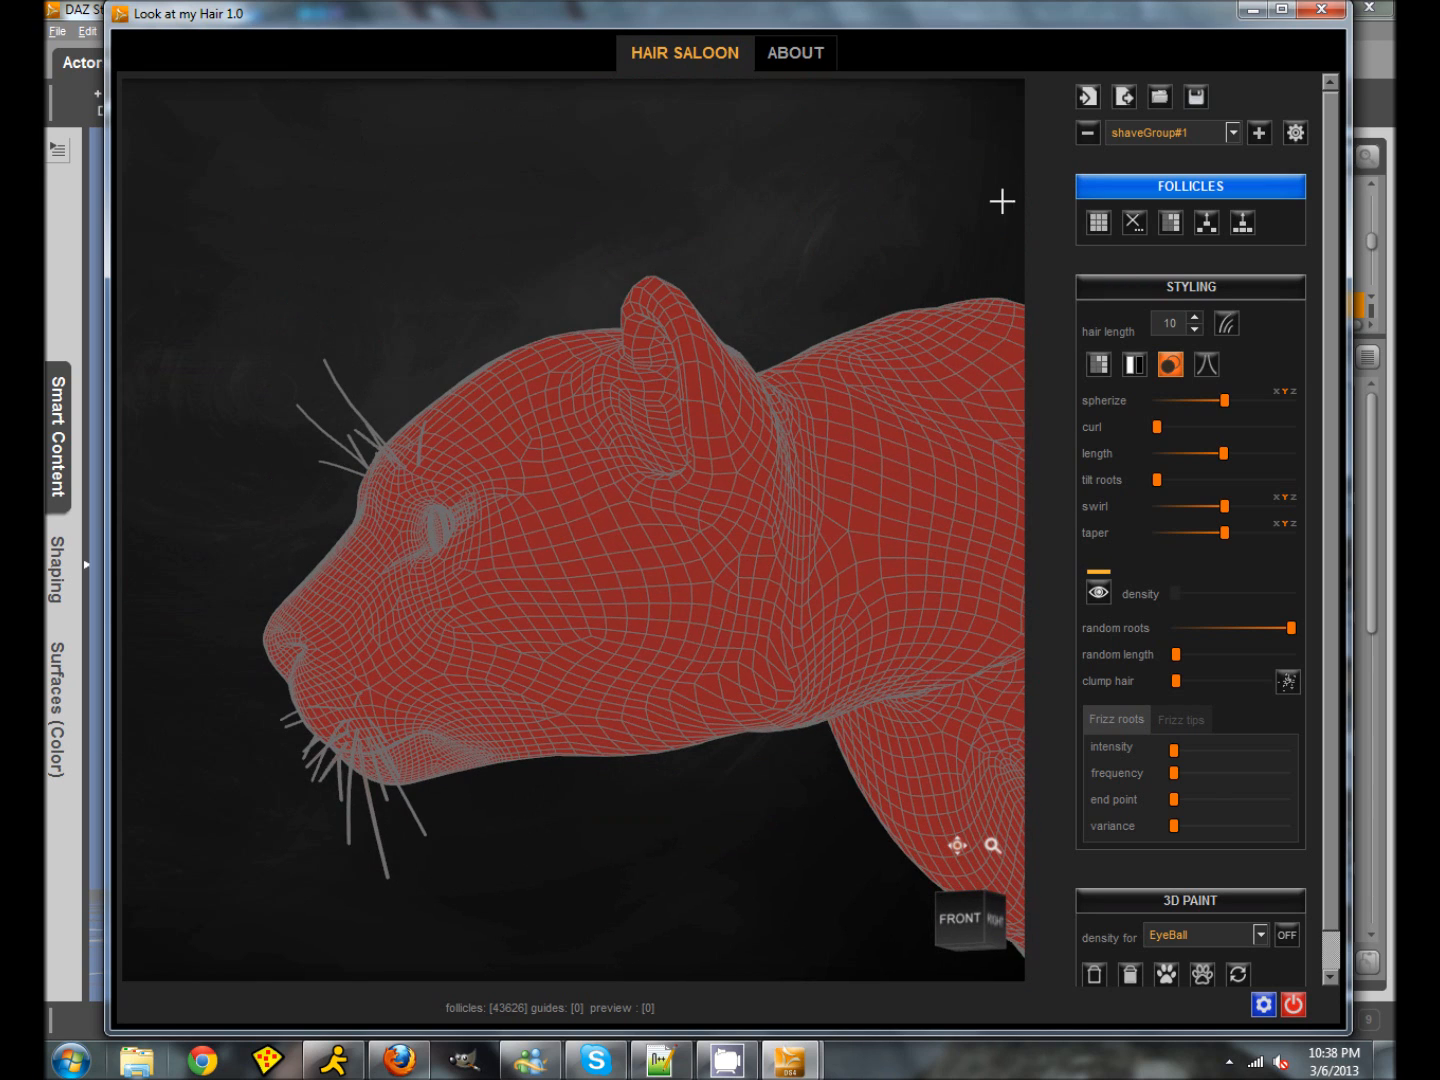
{"action": "left_click", "coordinate": [1133, 224]}
{"action": "left_click", "coordinate": [690, 549]}
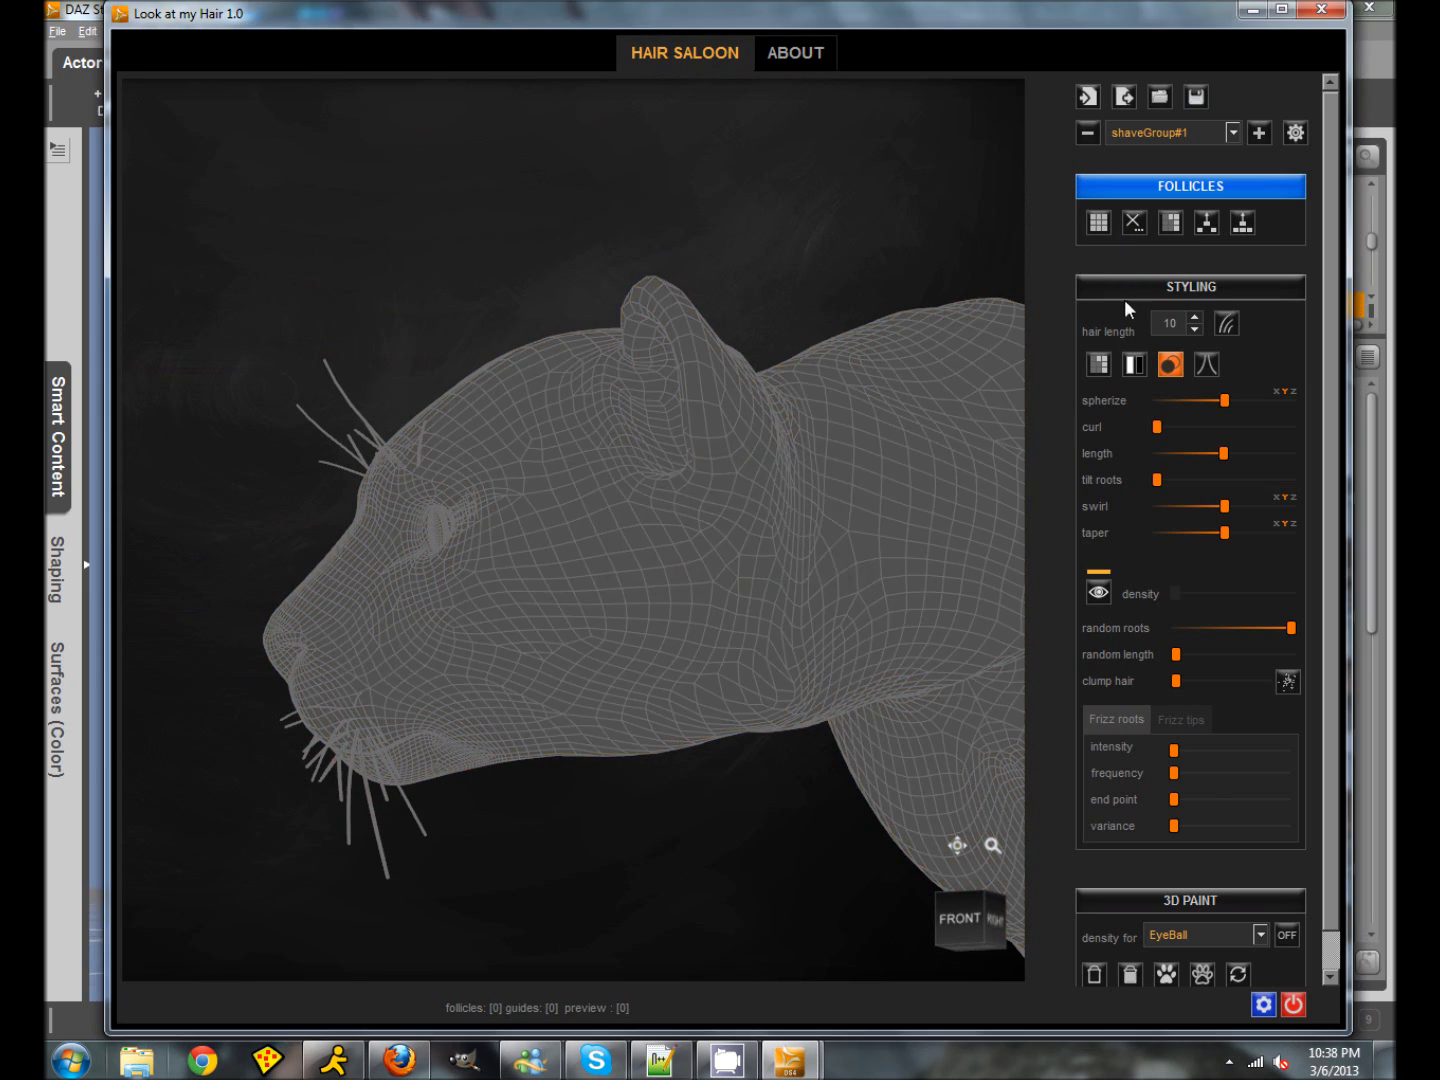
Step: Add follicles by surface to the Skin only, and inspect the coverage around the nose and eye
{"action": "left_click", "coordinate": [1169, 224]}
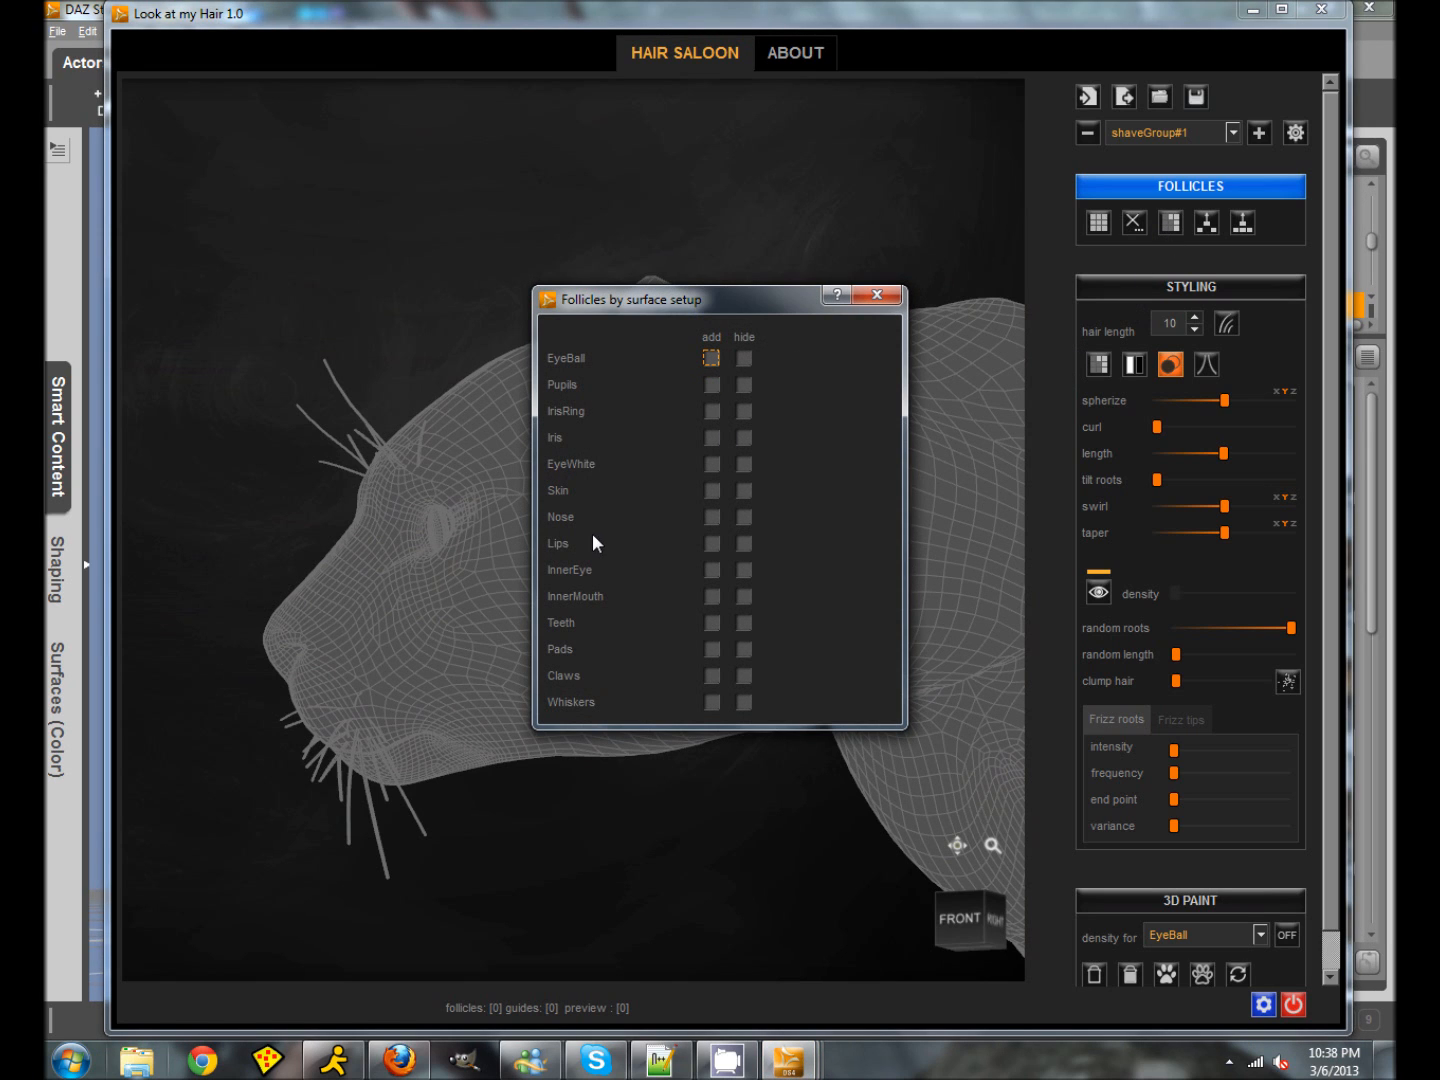
{"action": "left_click", "coordinate": [709, 492]}
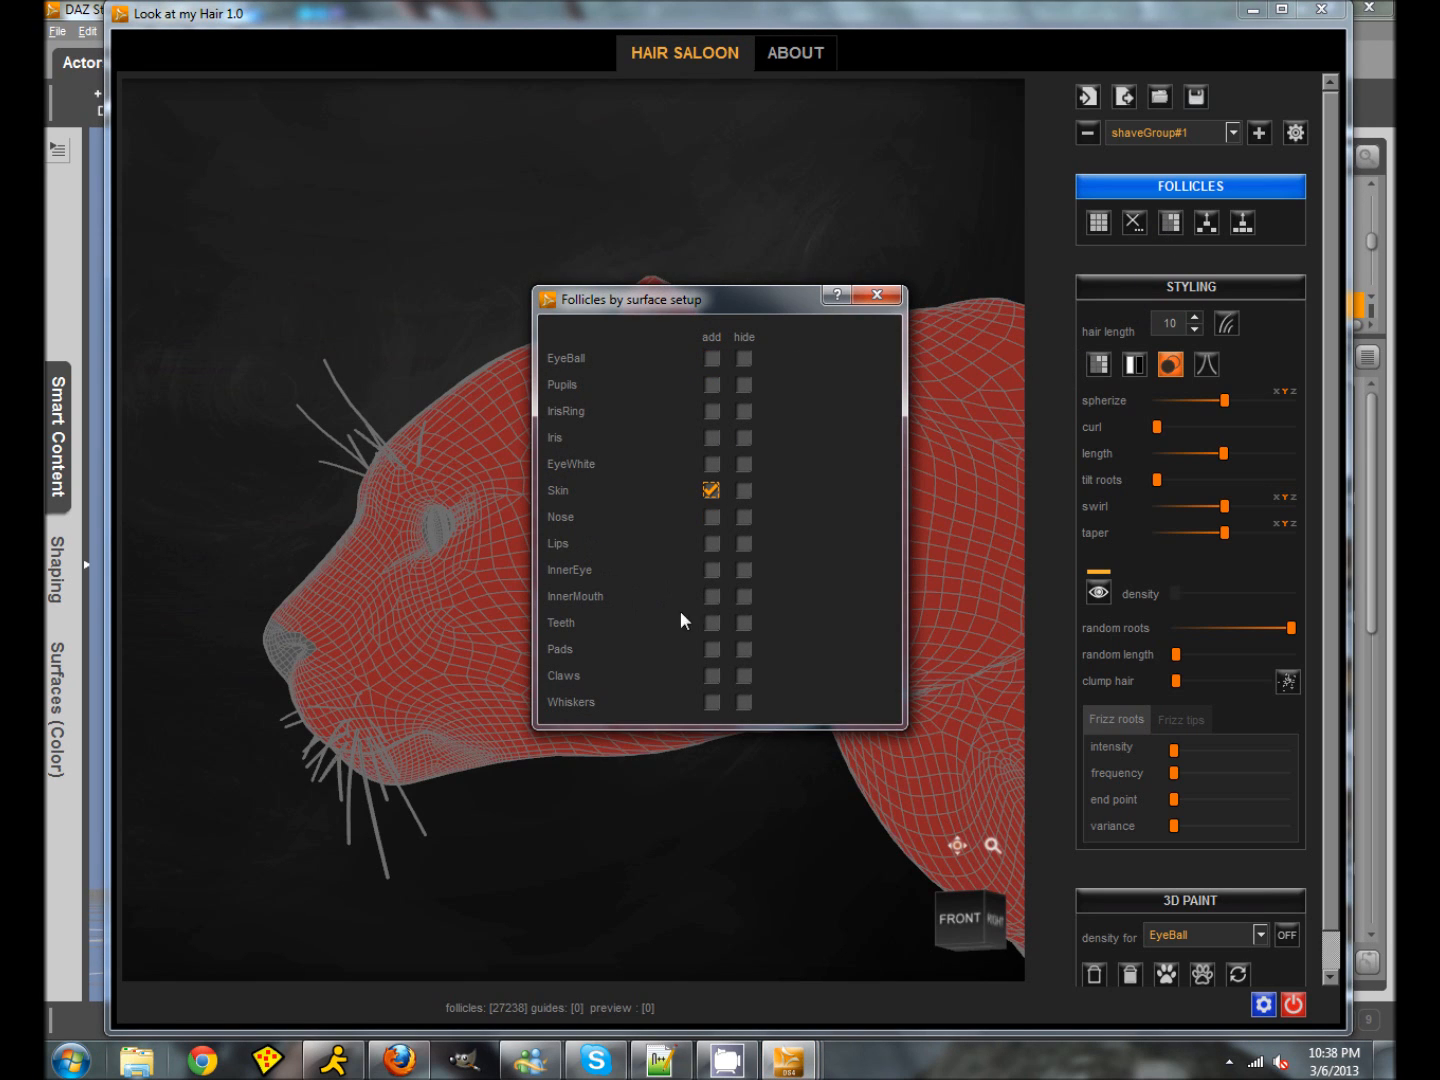
{"action": "left_click", "coordinate": [882, 303]}
{"action": "middle_click_drag", "start_coordinate": [570, 876], "coordinate": [709, 744]}
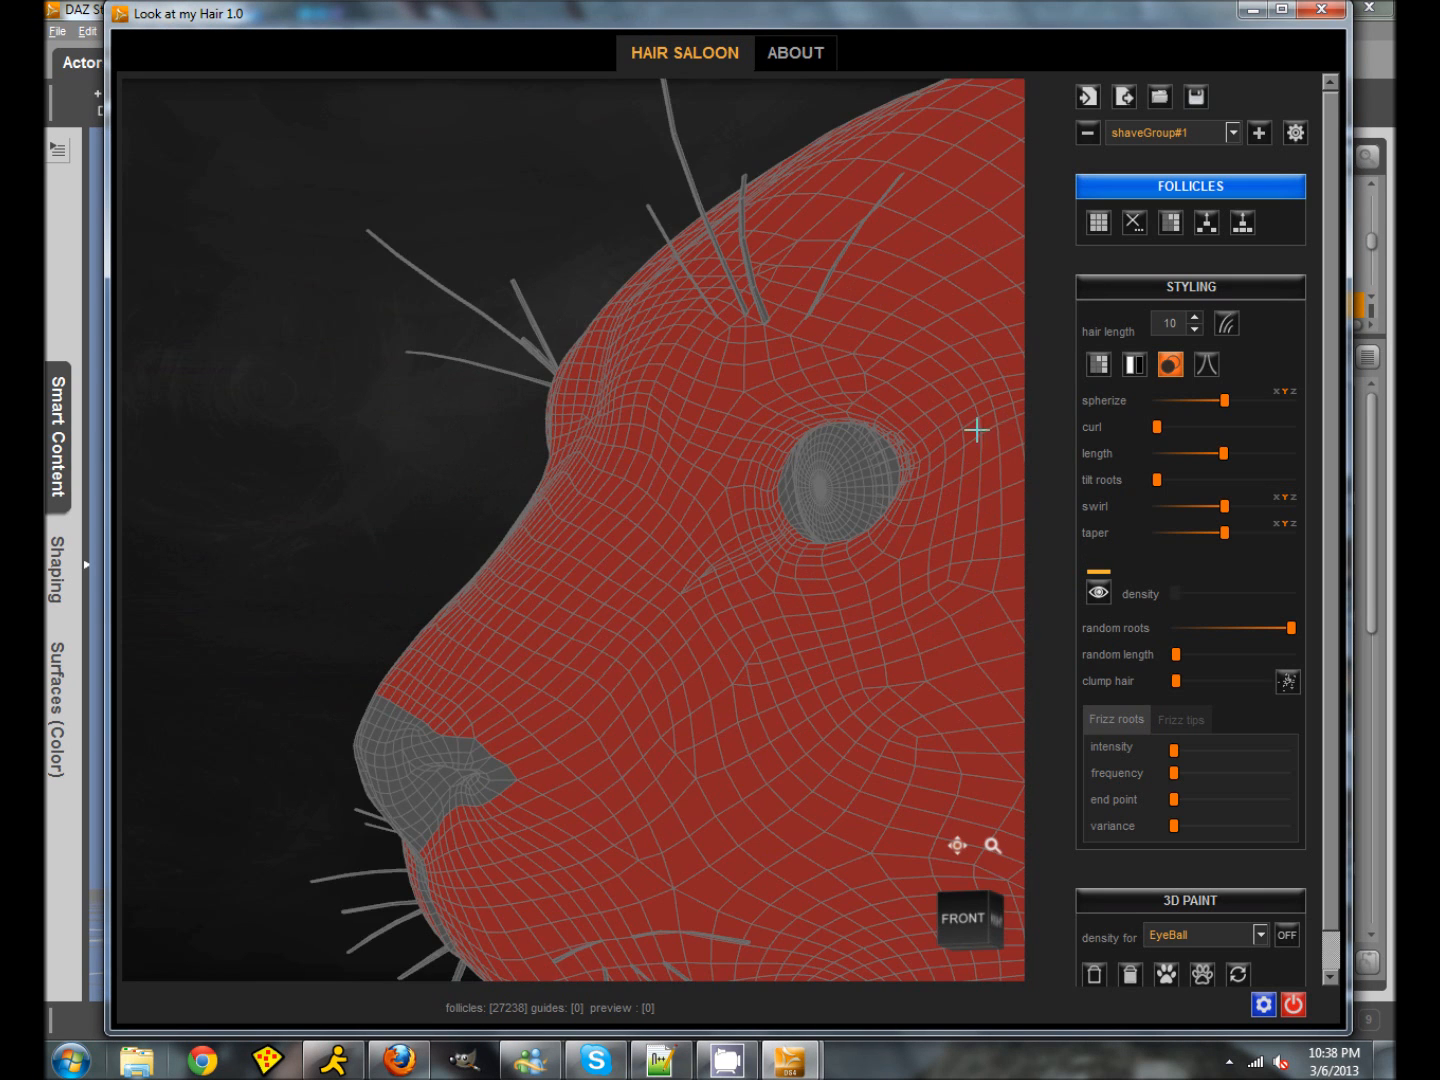
Step: Generate the guide hairs, set the hair length to 1, and regenerate them
{"action": "left_click", "coordinate": [1227, 325]}
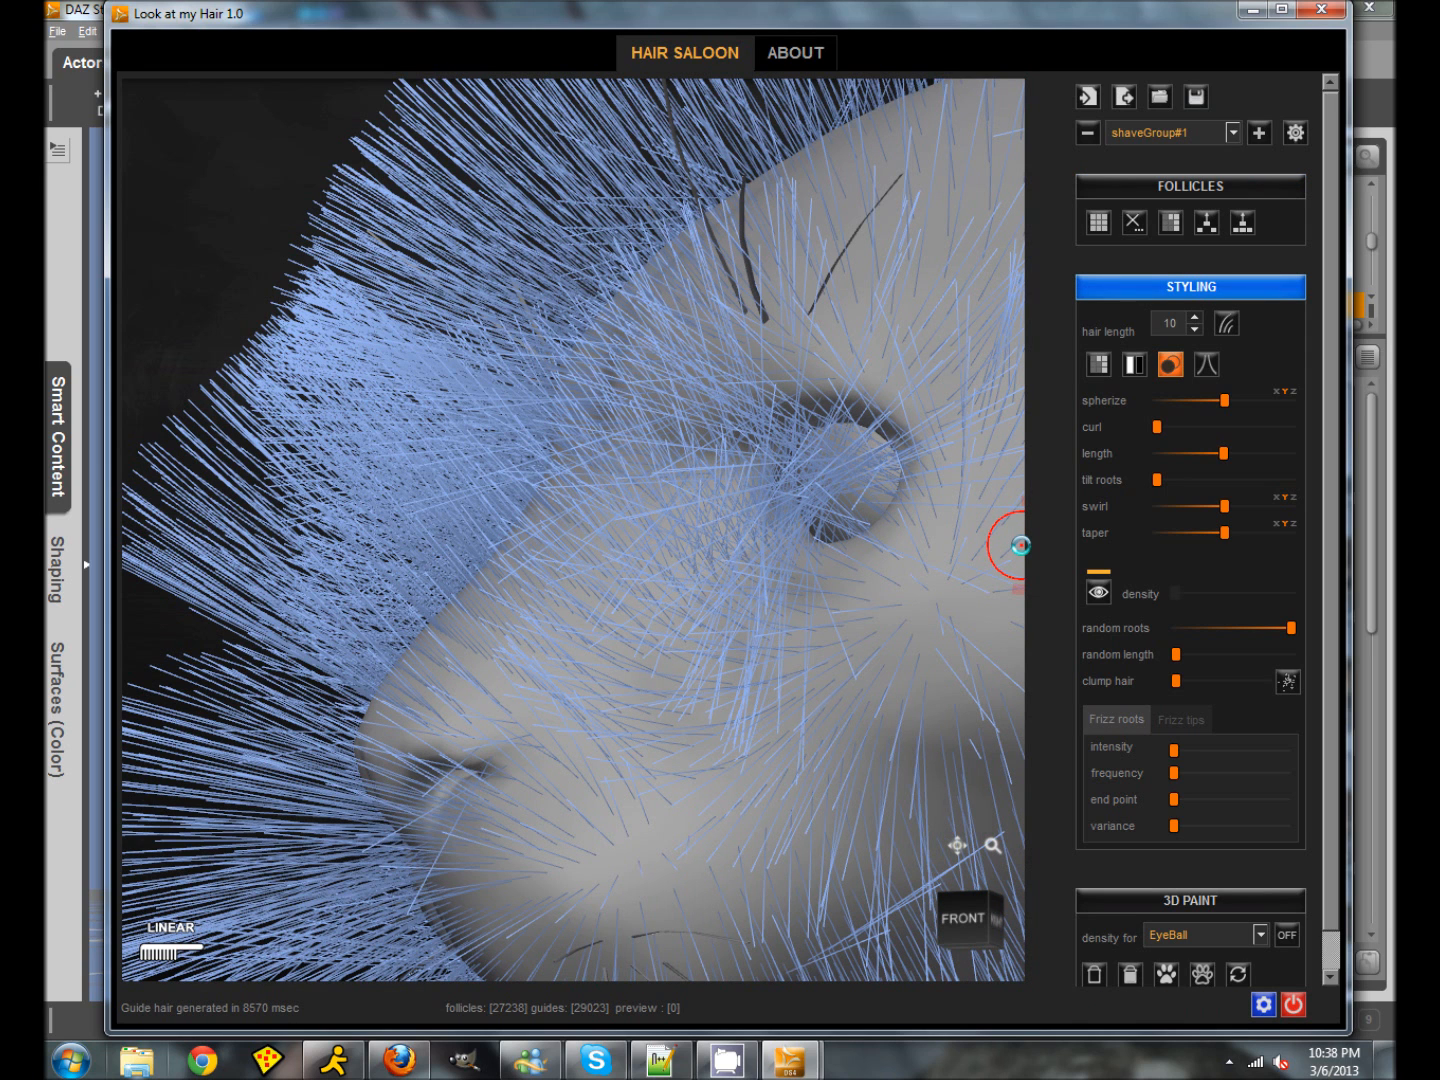
{"action": "left_click", "coordinate": [1194, 327]}
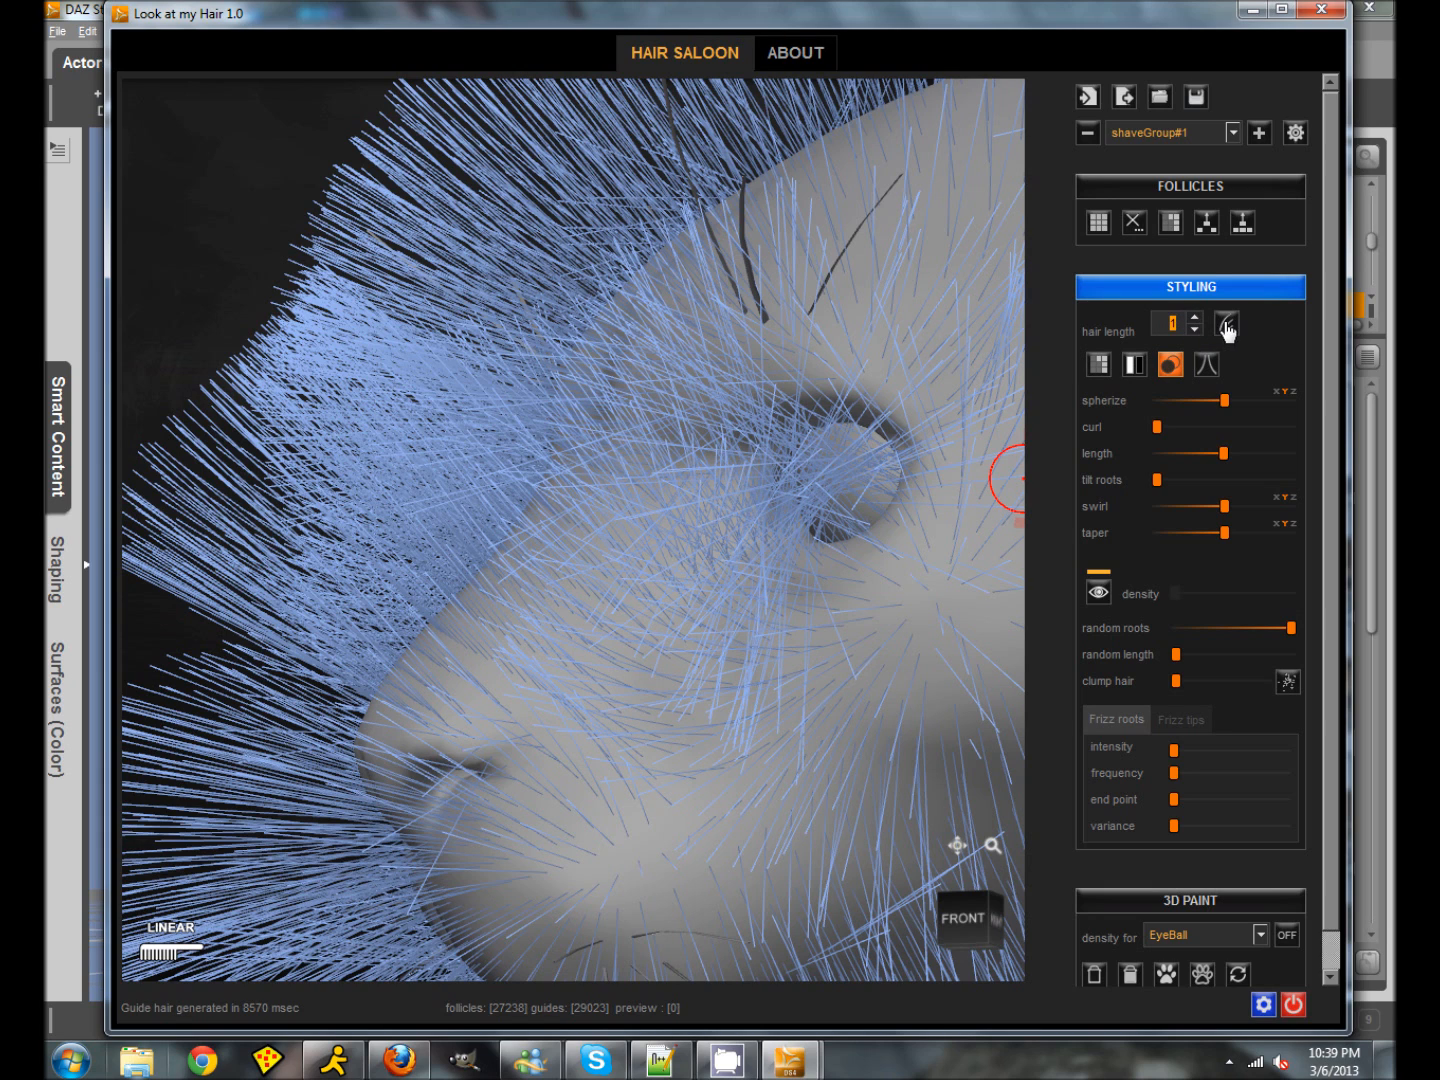
{"action": "left_click", "coordinate": [1227, 322]}
{"action": "left_click", "coordinate": [680, 544]}
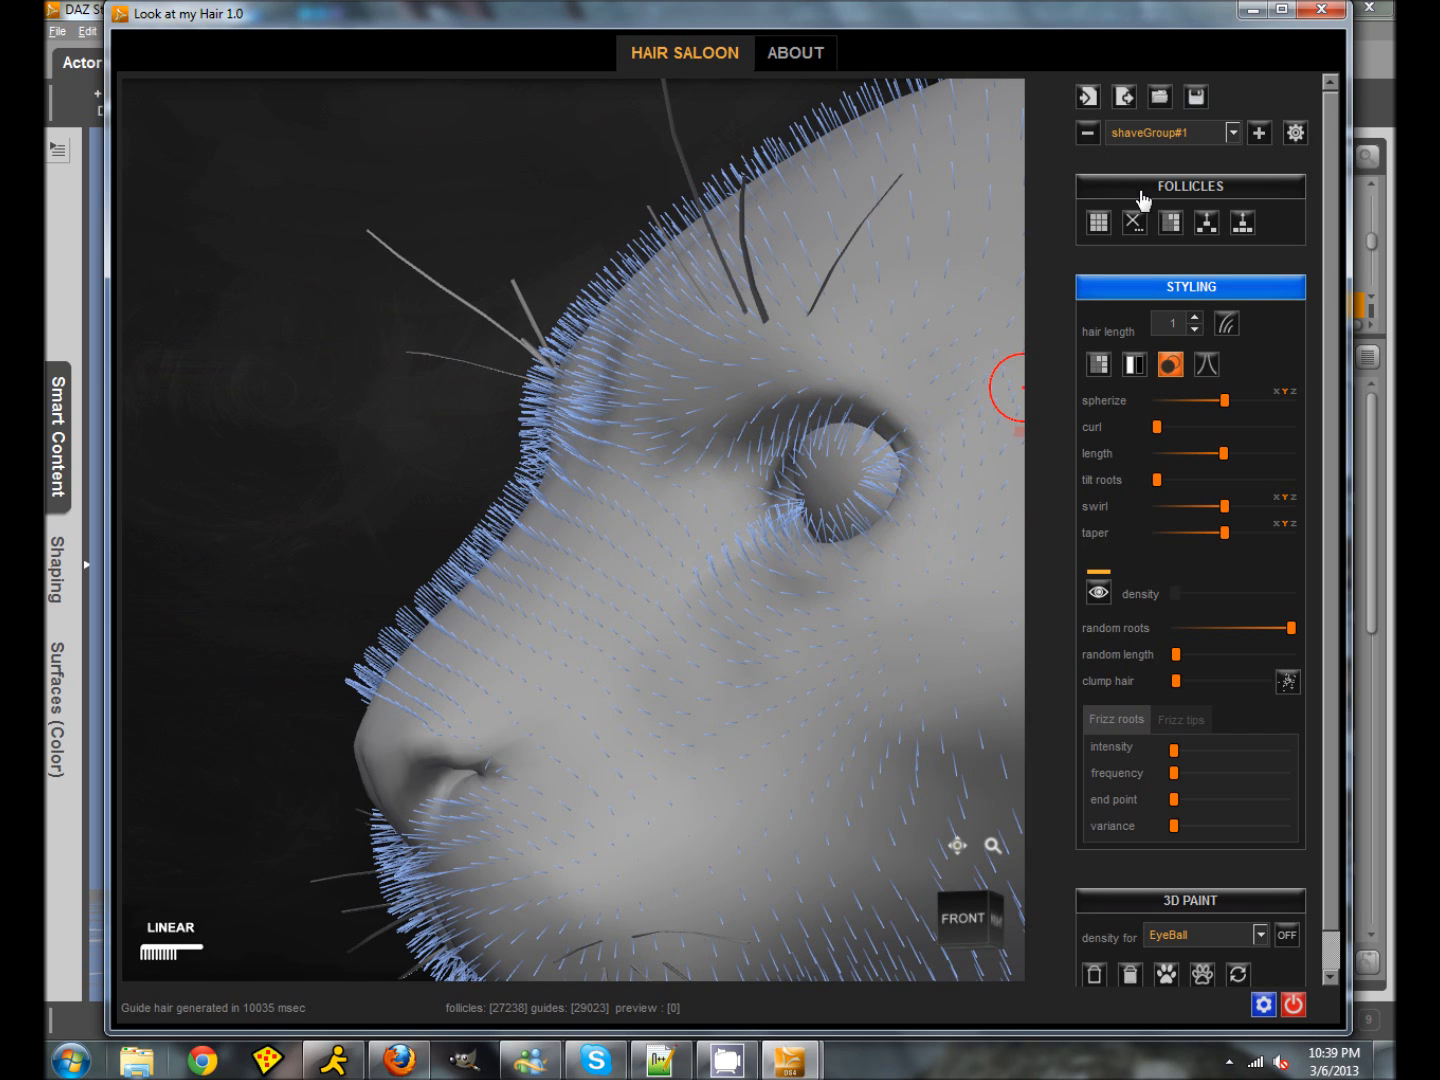
Step: Remove the follicles from the polygons surrounding the cheetah's eye
{"action": "left_click", "coordinate": [1122, 218]}
{"action": "key", "text": "shift"}
{"action": "left_click_drag", "start_coordinate": [738, 432], "coordinate": [939, 570], "text": "shift"}
{"action": "left_click_drag", "start_coordinate": [782, 435], "coordinate": [941, 583], "text": "ctrl"}
{"action": "left_click_drag", "start_coordinate": [801, 419], "coordinate": [849, 434], "text": "ctrl"}
{"action": "left_click_drag", "start_coordinate": [744, 477], "coordinate": [806, 540], "text": "ctrl"}
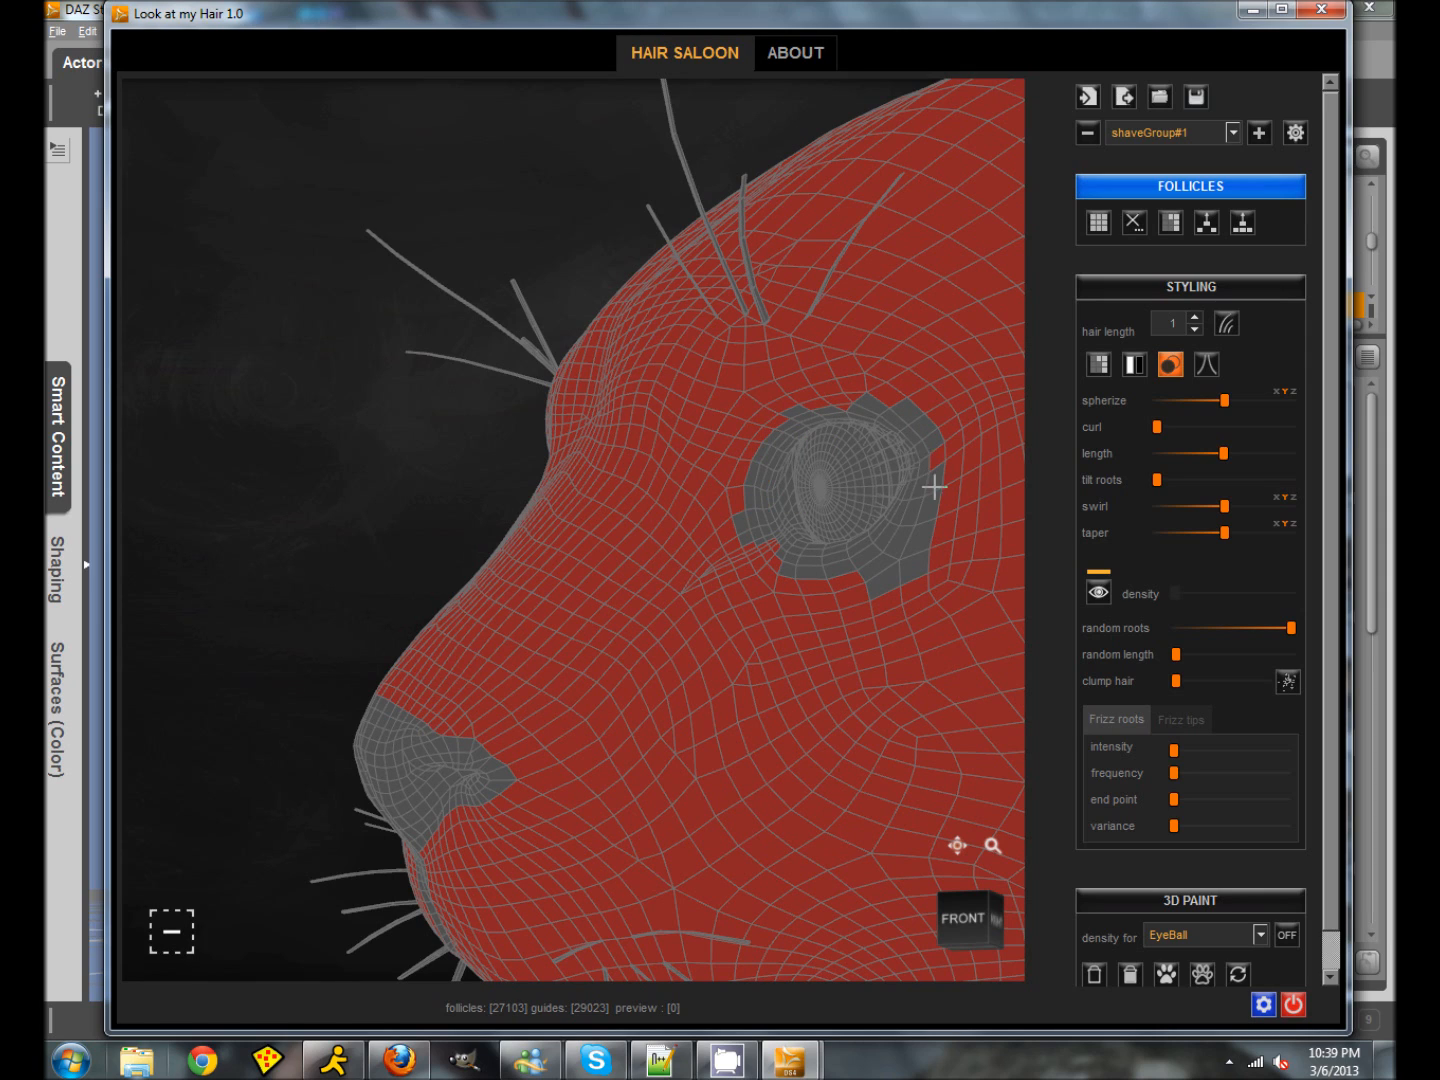
{"action": "left_click_drag", "start_coordinate": [779, 383], "coordinate": [900, 454], "text": "ctrl"}
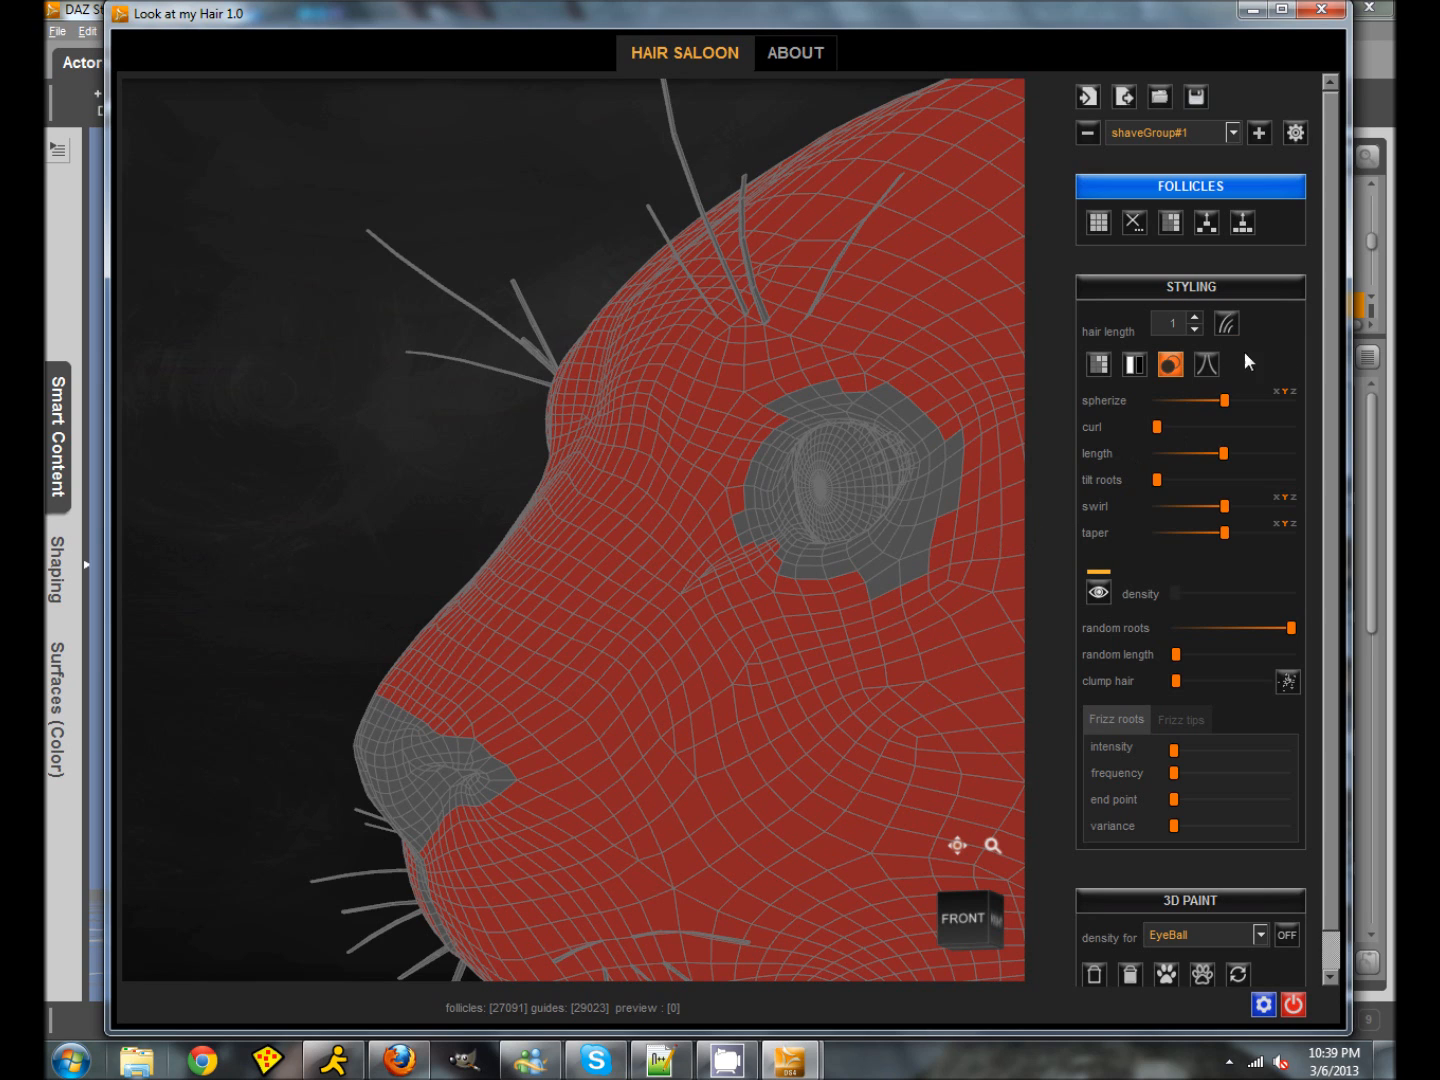
Step: Regenerate the guide hairs from the trimmed follicles, and delete all follicles and hair
{"action": "left_click", "coordinate": [1227, 327]}
{"action": "left_click", "coordinate": [689, 545]}
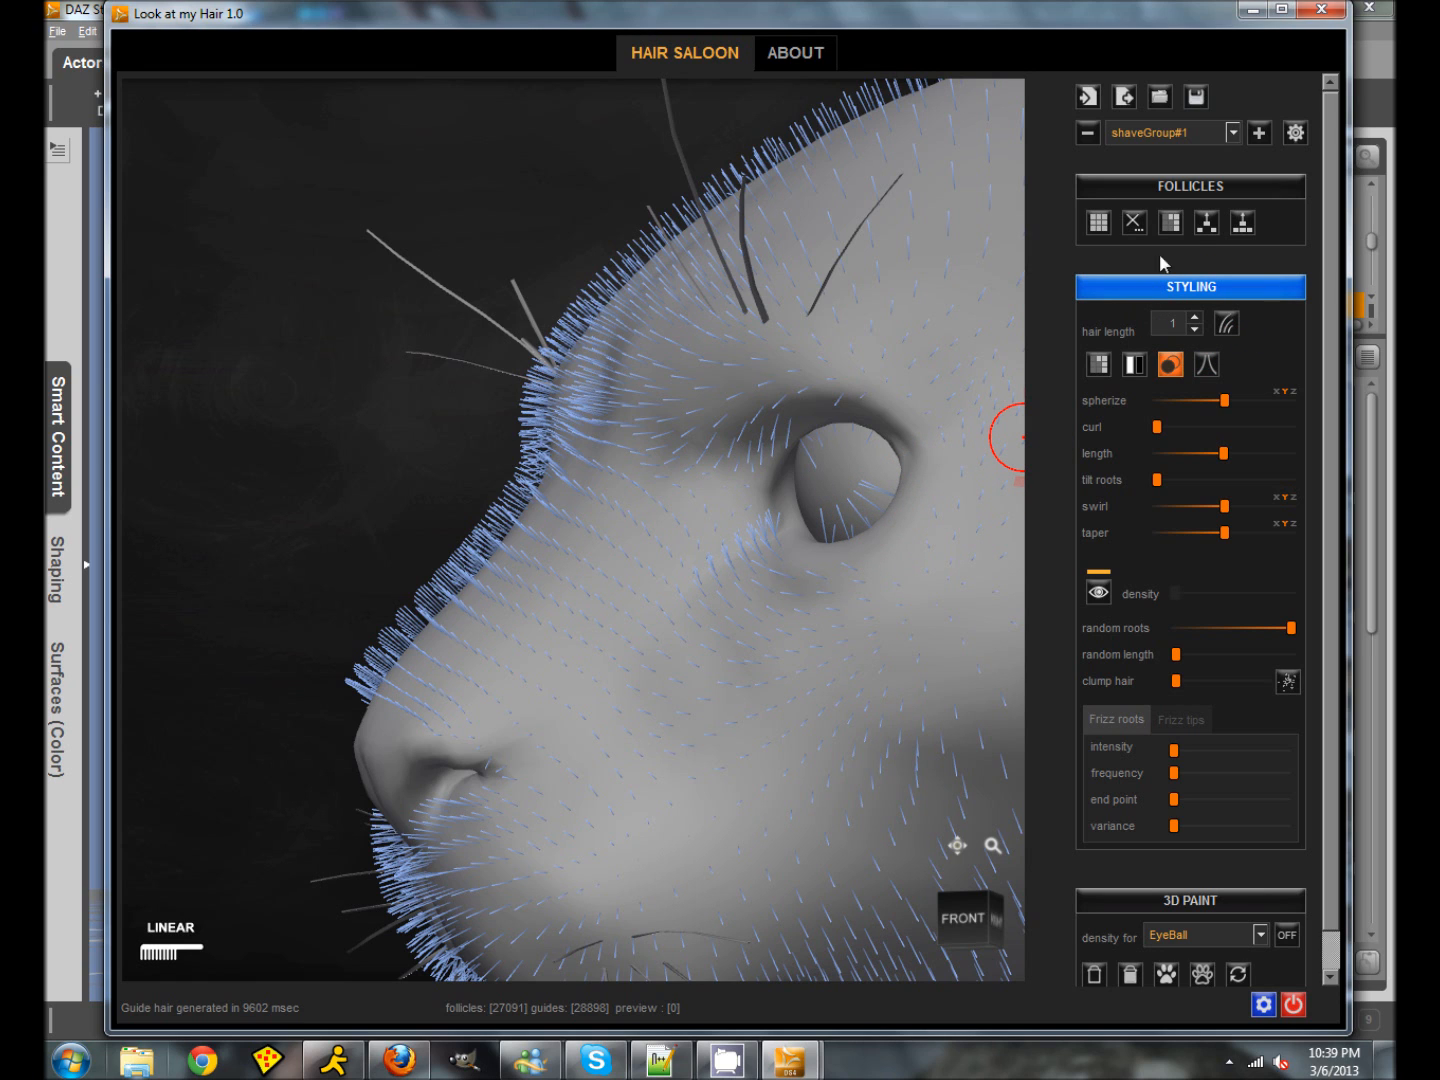
{"action": "left_click", "coordinate": [1133, 223]}
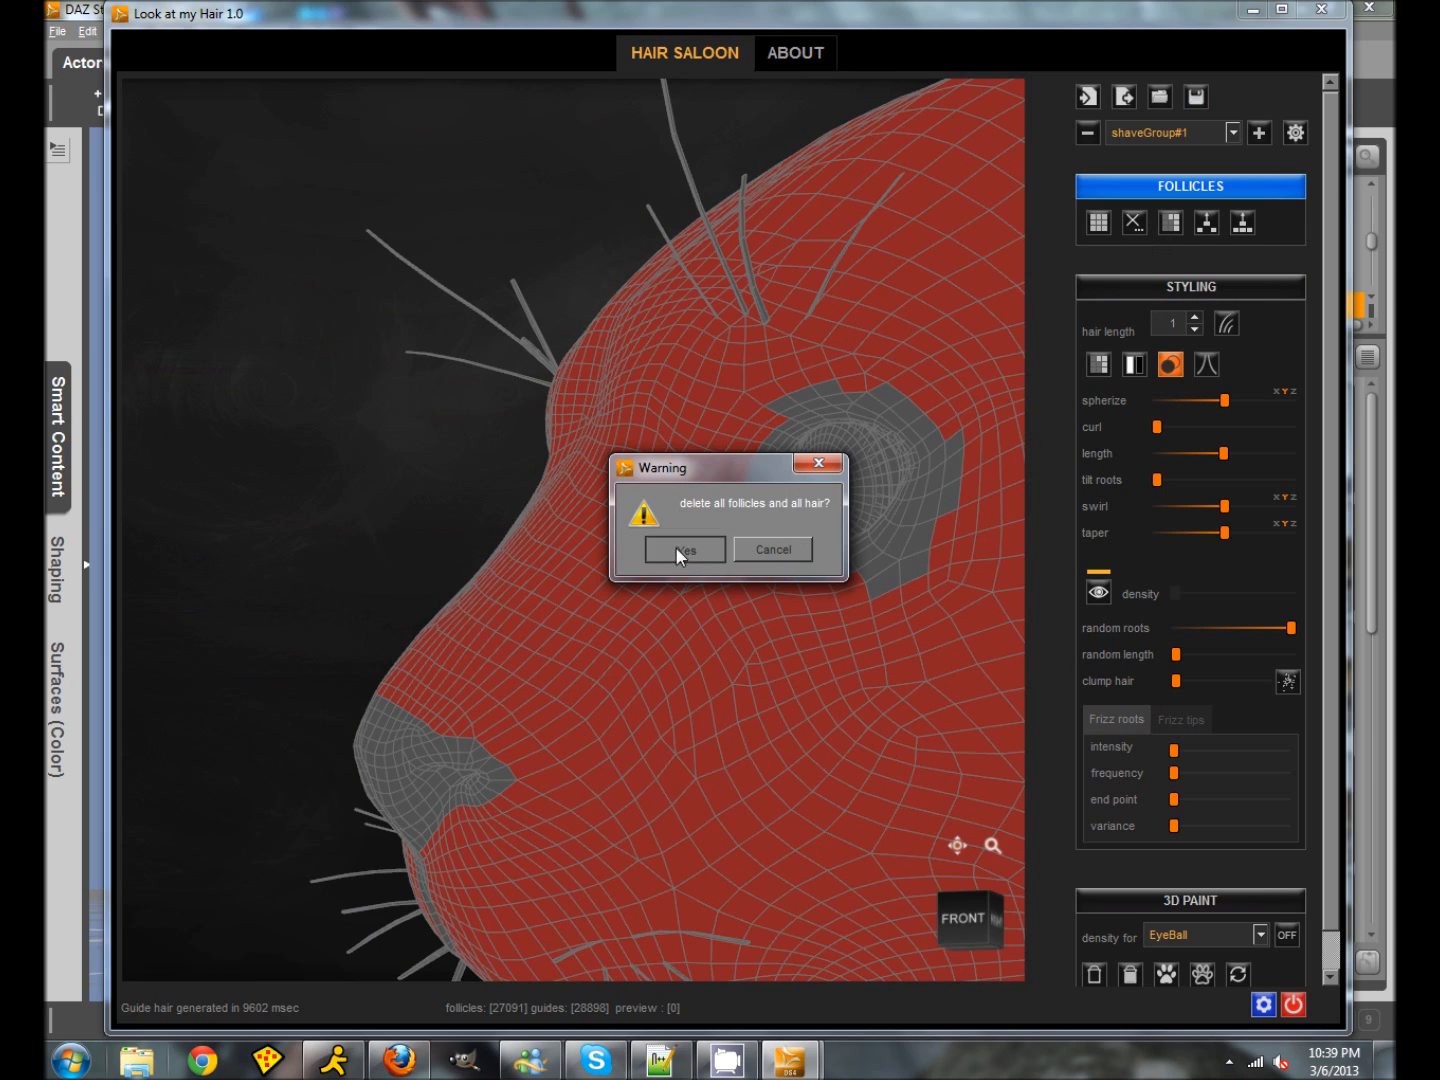
{"action": "left_click", "coordinate": [683, 549]}
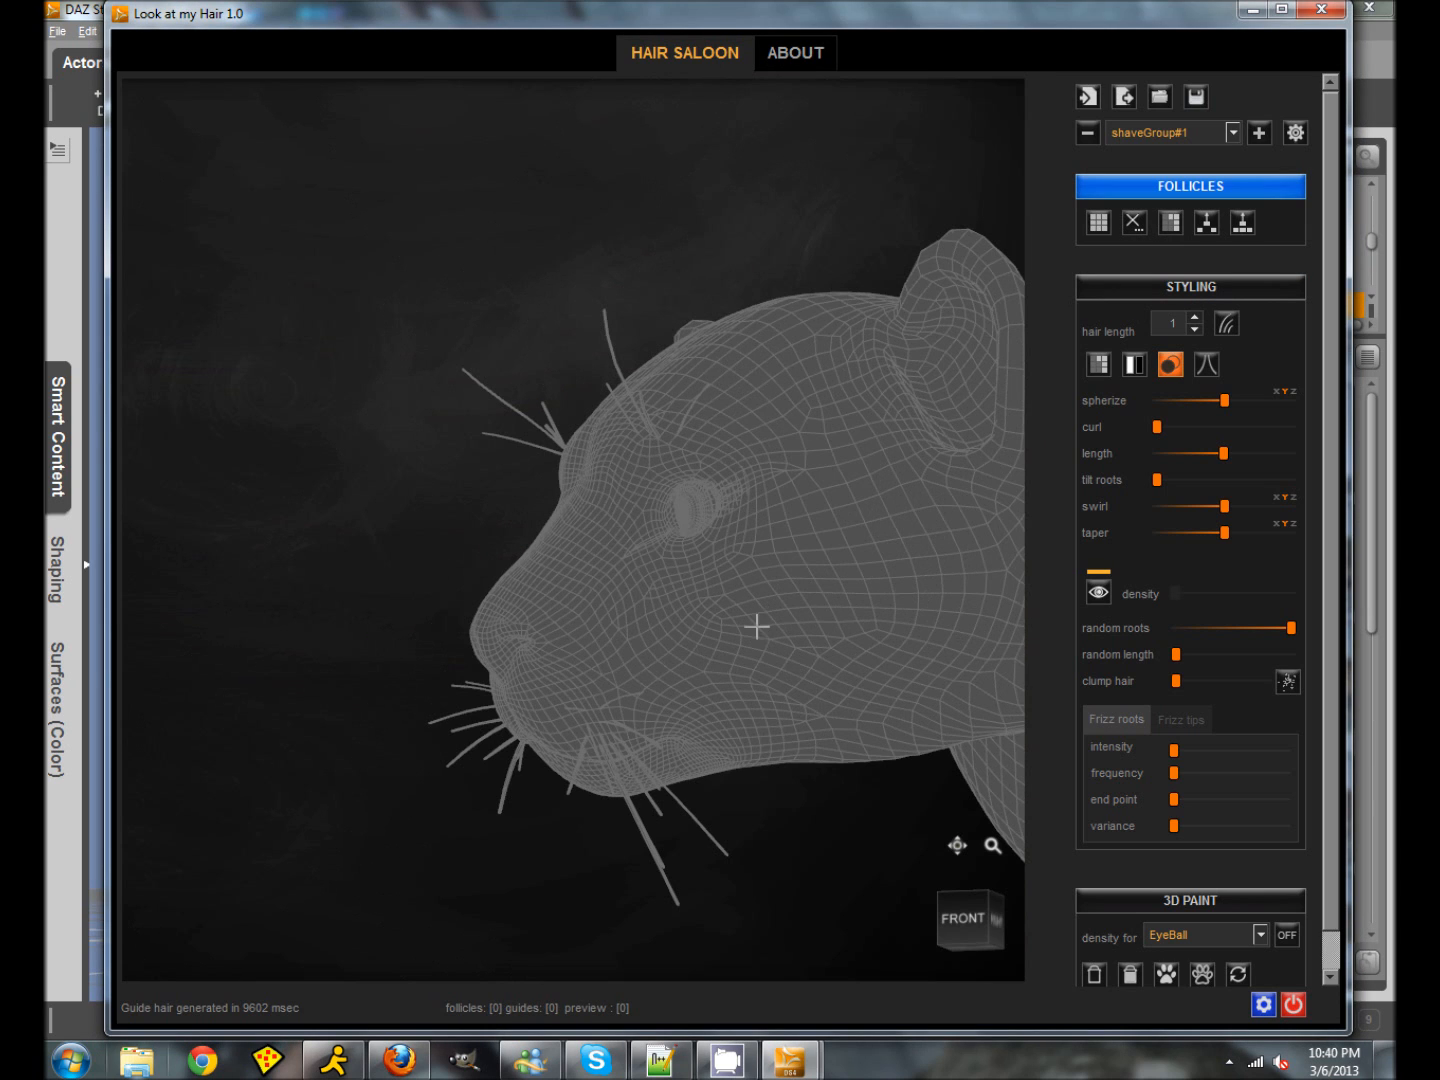
Step: Add follicles by area below the eye, across the cheek, and up the side of the head toward the ear
{"action": "left_click_drag", "start_coordinate": [664, 576], "coordinate": [766, 615]}
{"action": "mouse_move", "coordinate": [664, 540]}
{"action": "left_mouse_down", "text": "shift"}
{"action": "mouse_move", "coordinate": [725, 600]}
{"action": "mouse_move", "coordinate": [670, 579]}
{"action": "mouse_move", "coordinate": [600, 594]}
{"action": "mouse_move", "coordinate": [760, 640]}
{"action": "left_mouse_up", "text": "shift"}
{"action": "left_click_drag", "start_coordinate": [741, 571], "coordinate": [806, 650], "text": "shift"}
{"action": "left_click_drag", "start_coordinate": [805, 540], "coordinate": [980, 707], "text": "shift"}
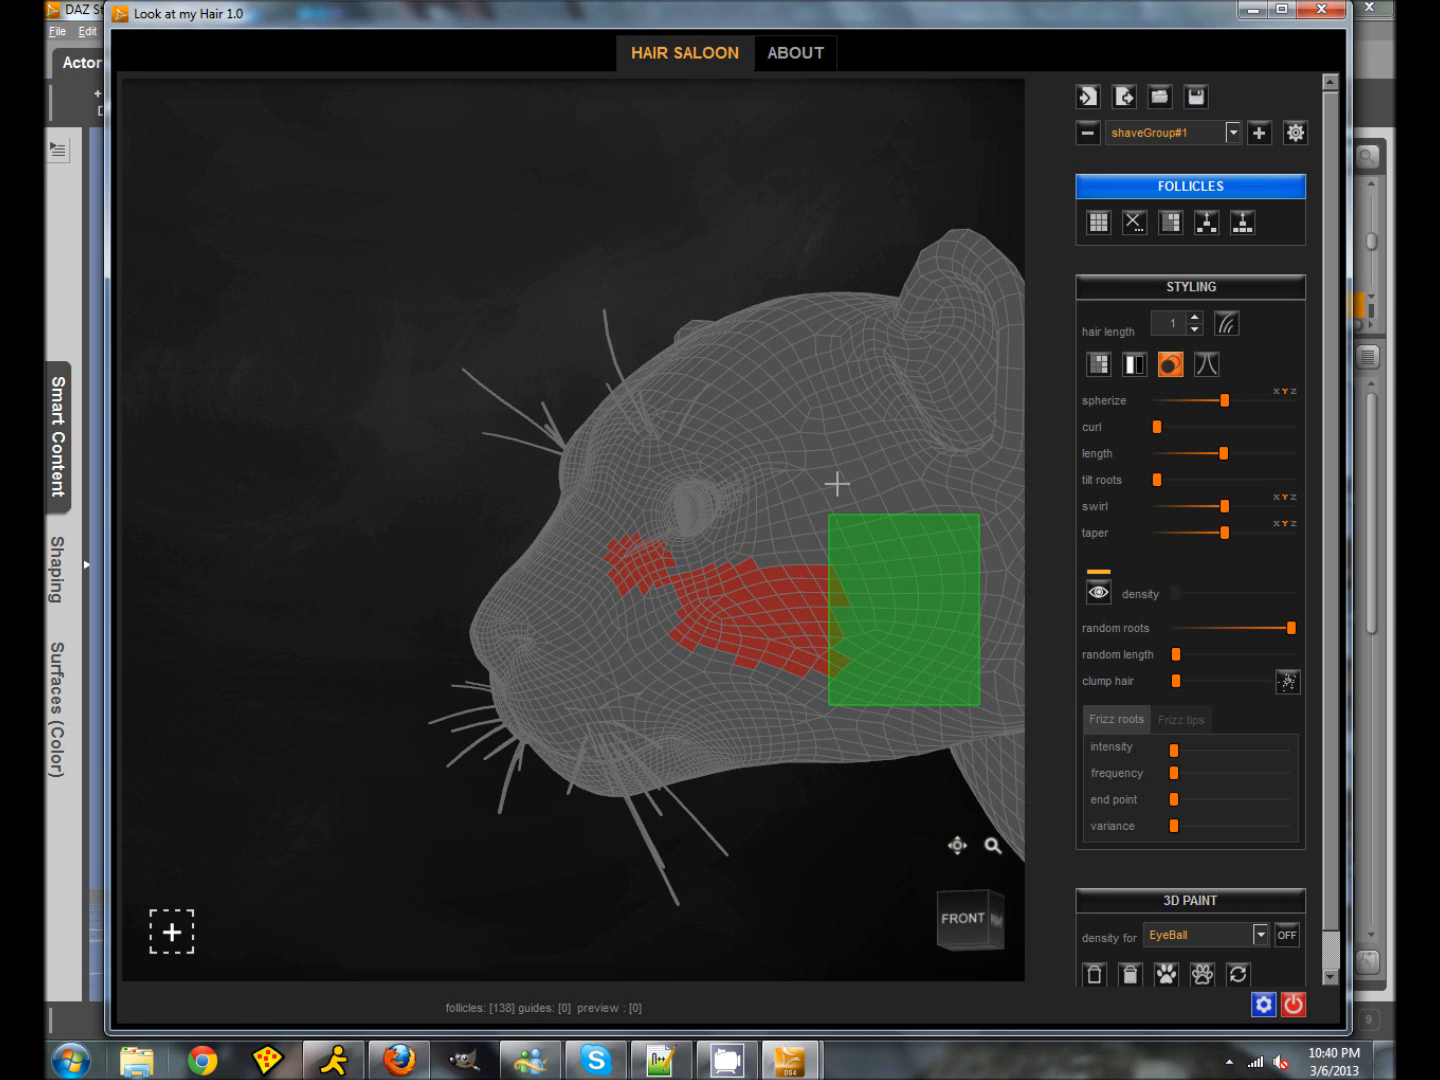
{"action": "left_click_drag", "start_coordinate": [838, 491], "coordinate": [968, 668], "text": "shift"}
{"action": "left_click_drag", "start_coordinate": [795, 387], "coordinate": [900, 524], "text": "shift"}
{"action": "left_click_drag", "start_coordinate": [733, 352], "coordinate": [860, 495], "text": "shift"}
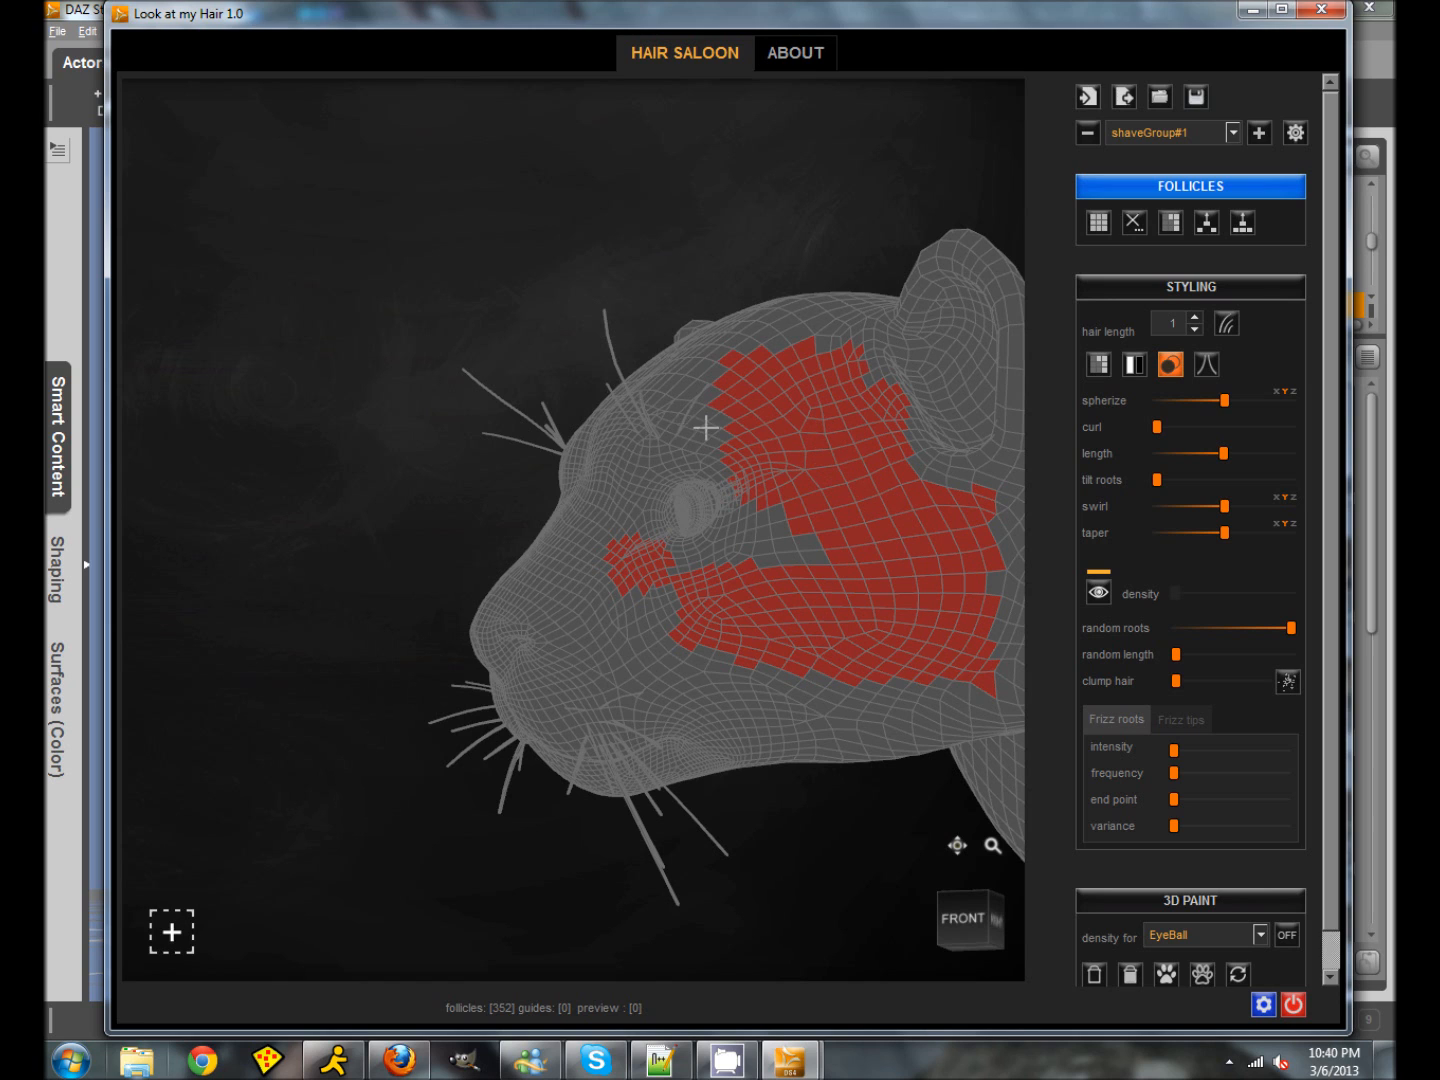
Step: Add follicle patches on the muzzle's whisker area and the lower jaw behind the chin
{"action": "left_click_drag", "start_coordinate": [598, 692], "coordinate": [745, 812], "text": "shift"}
{"action": "left_click_drag", "start_coordinate": [841, 856], "coordinate": [811, 855]}
{"action": "middle_click_drag", "start_coordinate": [695, 815], "coordinate": [737, 827]}
{"action": "middle_click_drag", "start_coordinate": [690, 727], "coordinate": [638, 706]}
{"action": "scroll", "coordinate": [638, 706], "scroll_direction": "up", "scroll_amount": 2}
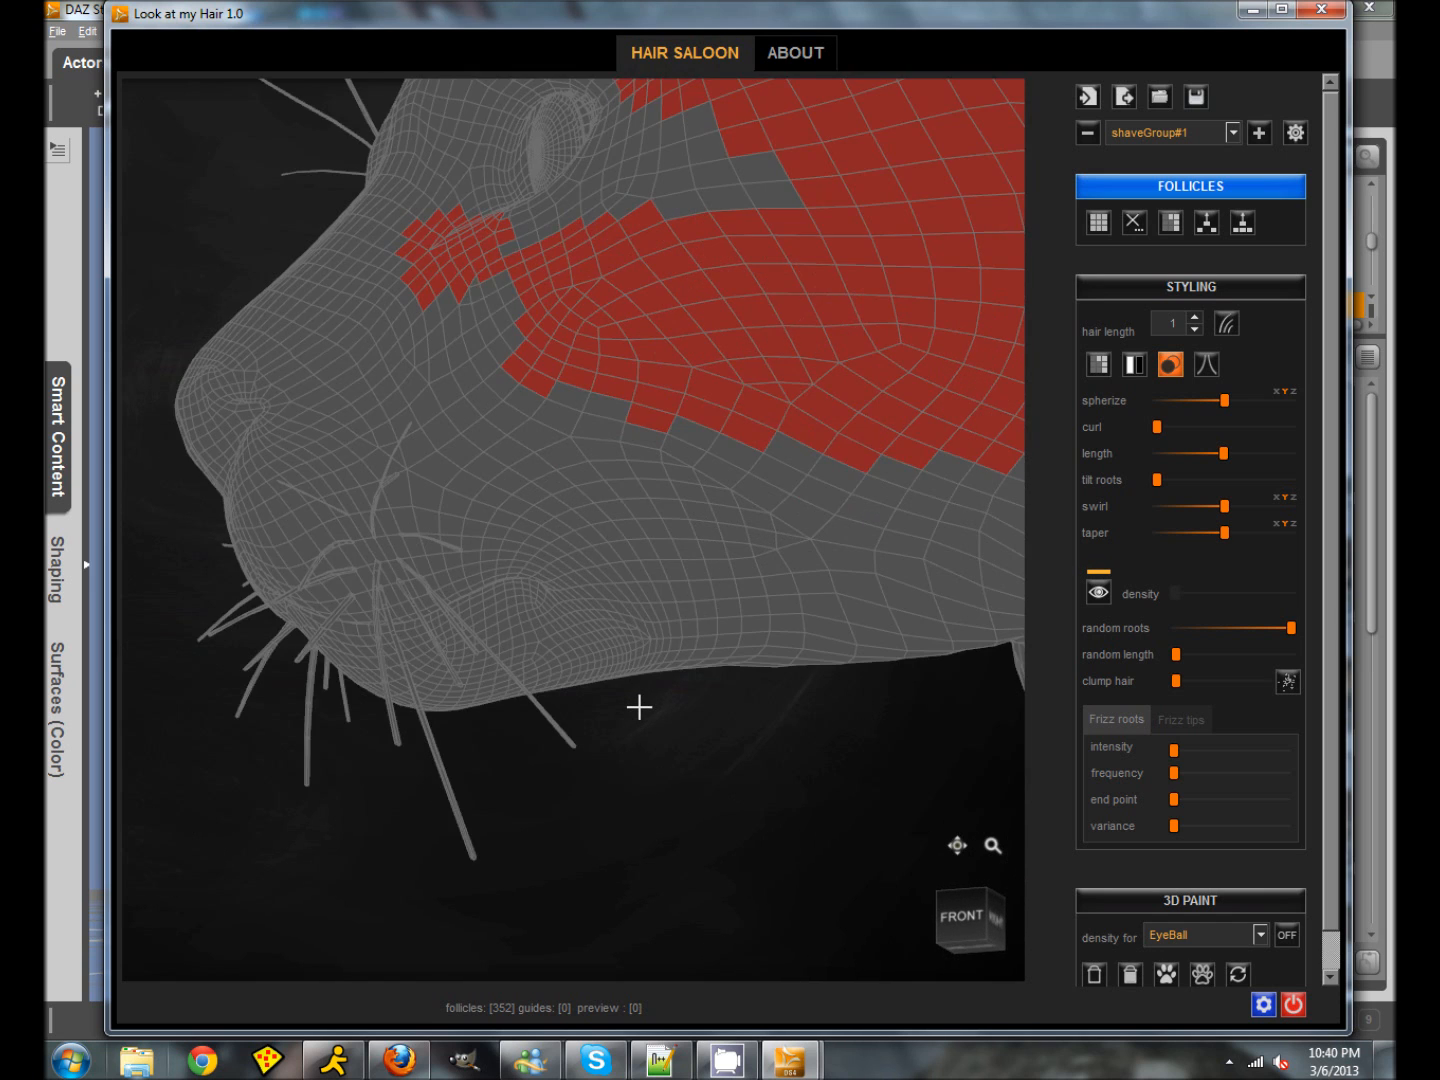
{"action": "scroll", "coordinate": [448, 589], "scroll_direction": "down", "scroll_amount": 1}
{"action": "mouse_move", "coordinate": [345, 507]}
{"action": "left_mouse_down"}
{"action": "mouse_move", "coordinate": [521, 588]}
{"action": "mouse_move", "coordinate": [602, 697]}
{"action": "left_mouse_up"}
{"action": "mouse_move", "coordinate": [349, 474]}
{"action": "left_mouse_down", "text": "shift"}
{"action": "mouse_move", "coordinate": [427, 569]}
{"action": "mouse_move", "coordinate": [491, 604]}
{"action": "left_mouse_up", "text": "shift"}
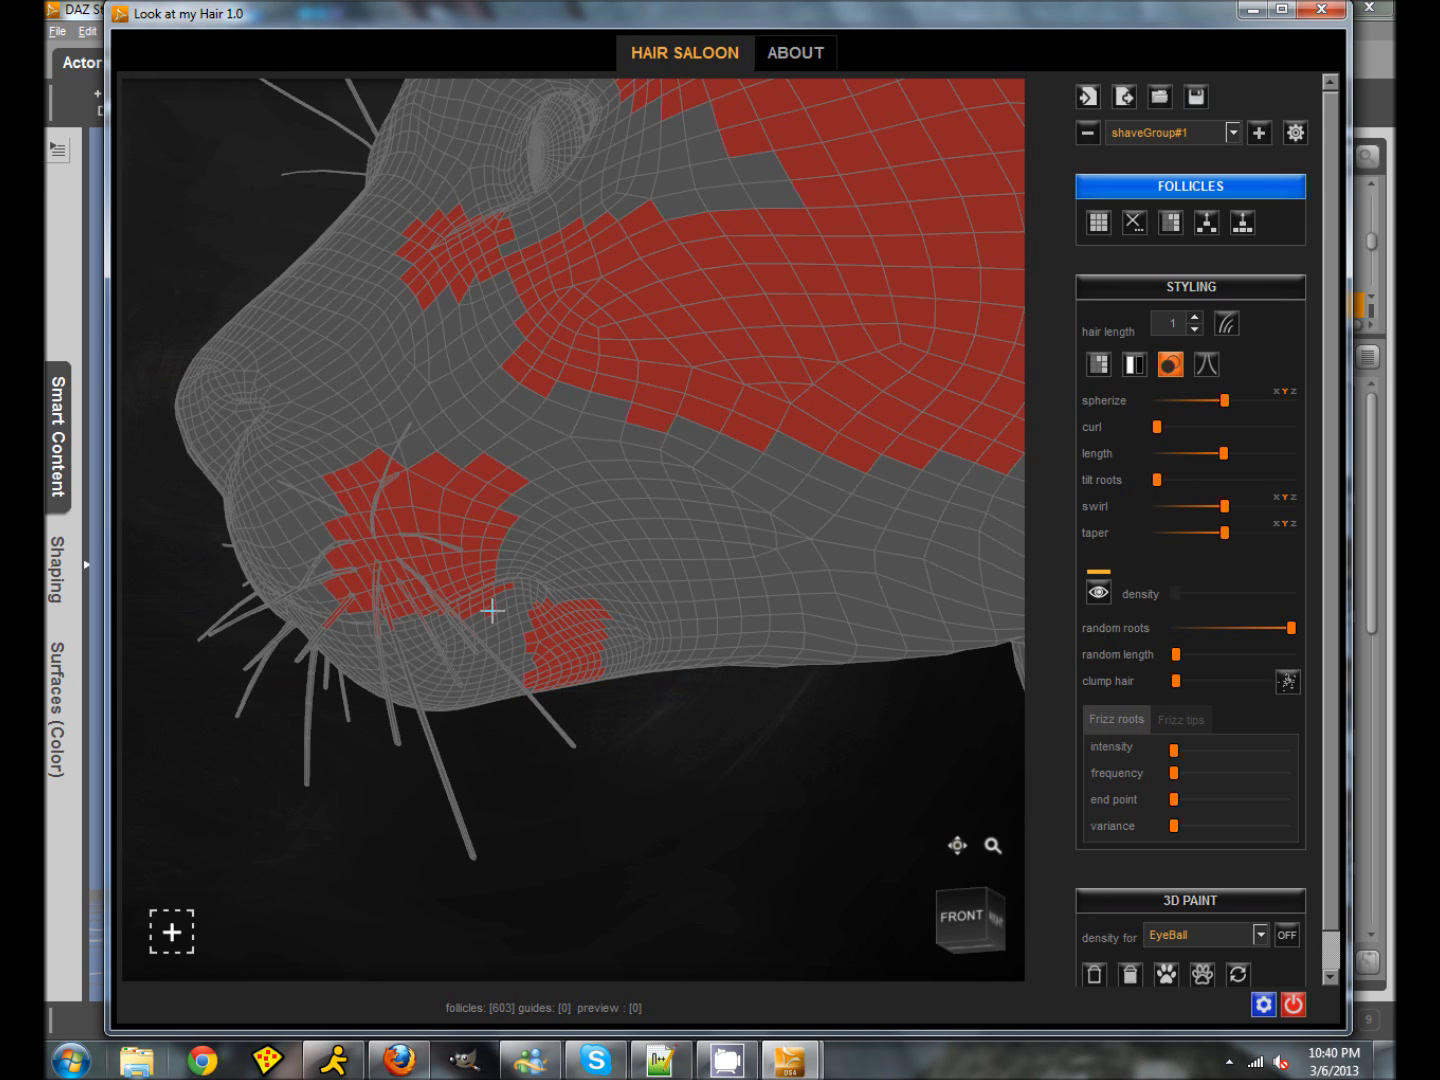
{"action": "scroll", "coordinate": [710, 747], "scroll_direction": "up", "scroll_amount": 3}
{"action": "middle_click_drag", "start_coordinate": [705, 743], "coordinate": [679, 742]}
{"action": "middle_click_drag", "start_coordinate": [400, 726], "coordinate": [689, 677], "text": "shift"}
{"action": "scroll", "coordinate": [689, 675], "scroll_direction": "down", "scroll_amount": 2}
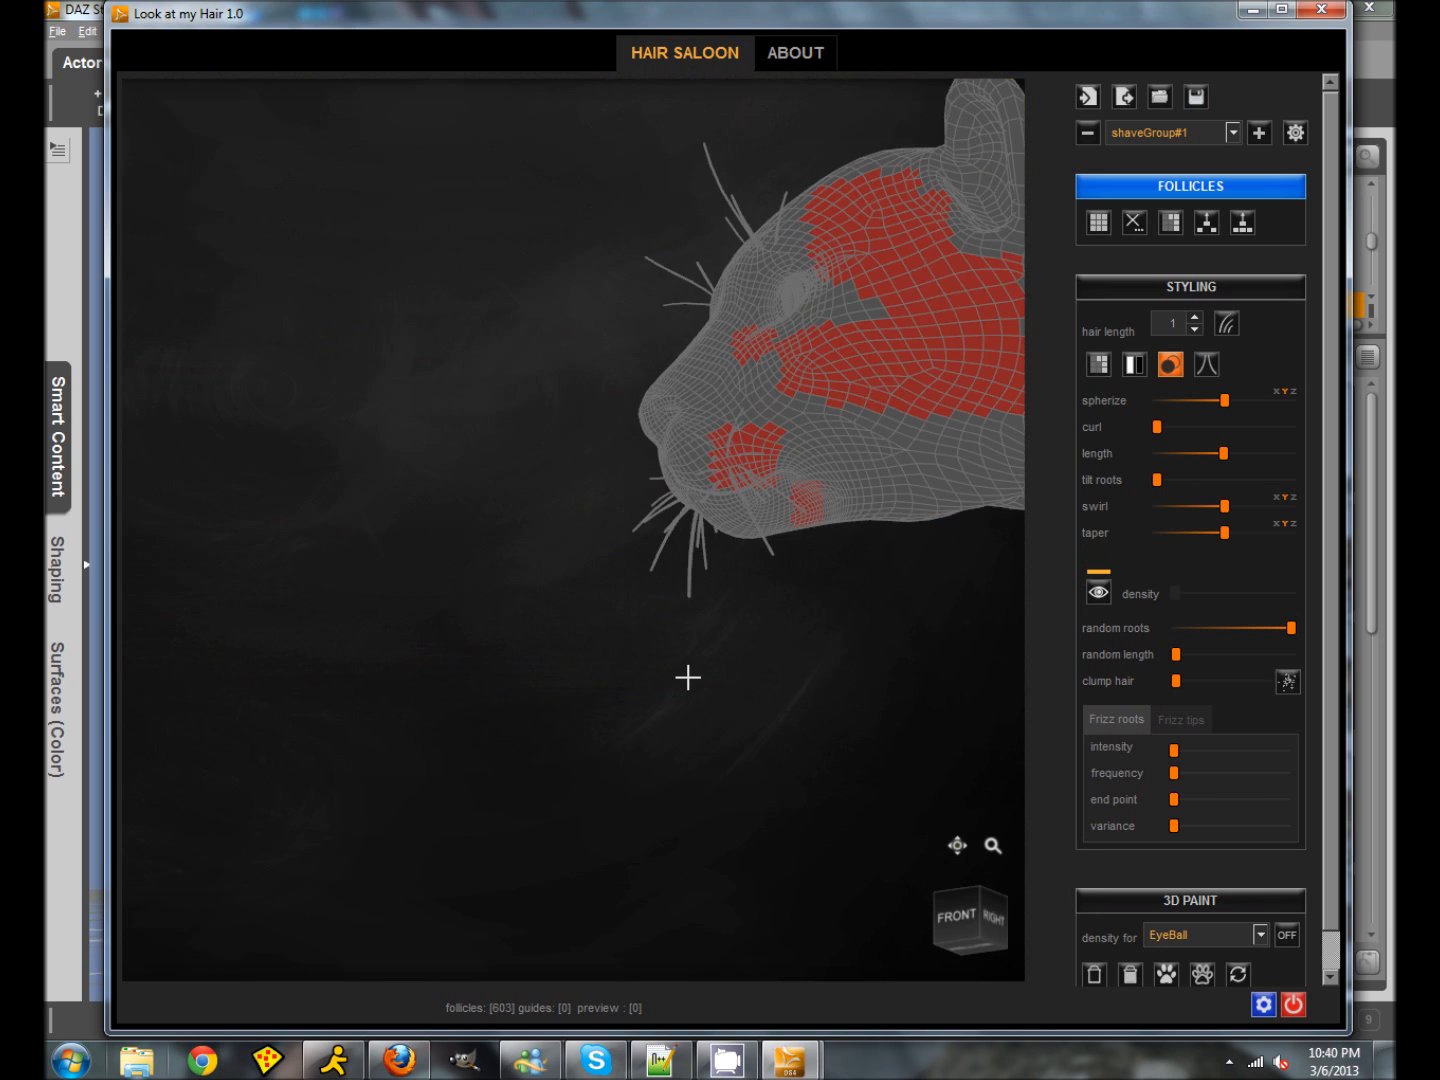
{"action": "scroll", "coordinate": [723, 671], "scroll_direction": "up", "scroll_amount": 5}
{"action": "scroll", "coordinate": [731, 655], "scroll_direction": "down", "scroll_amount": 5}
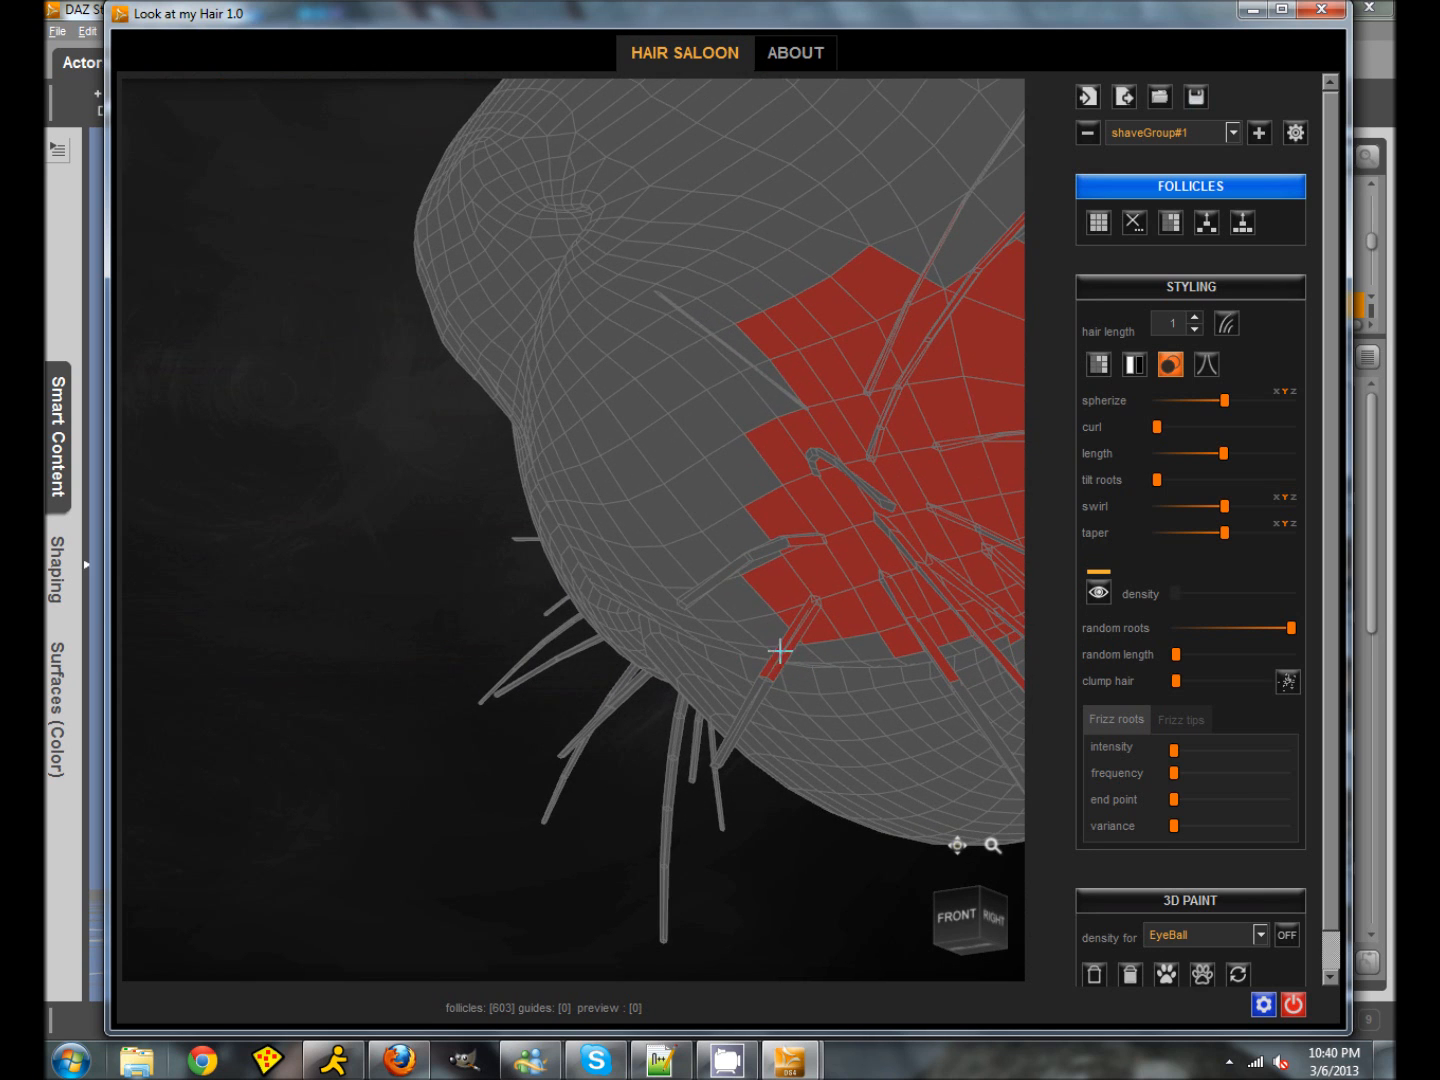
Step: Remove the follicles from the Whiskers surface in the follicles by surface setup, keeping only Skin
{"action": "left_click", "coordinate": [1171, 223]}
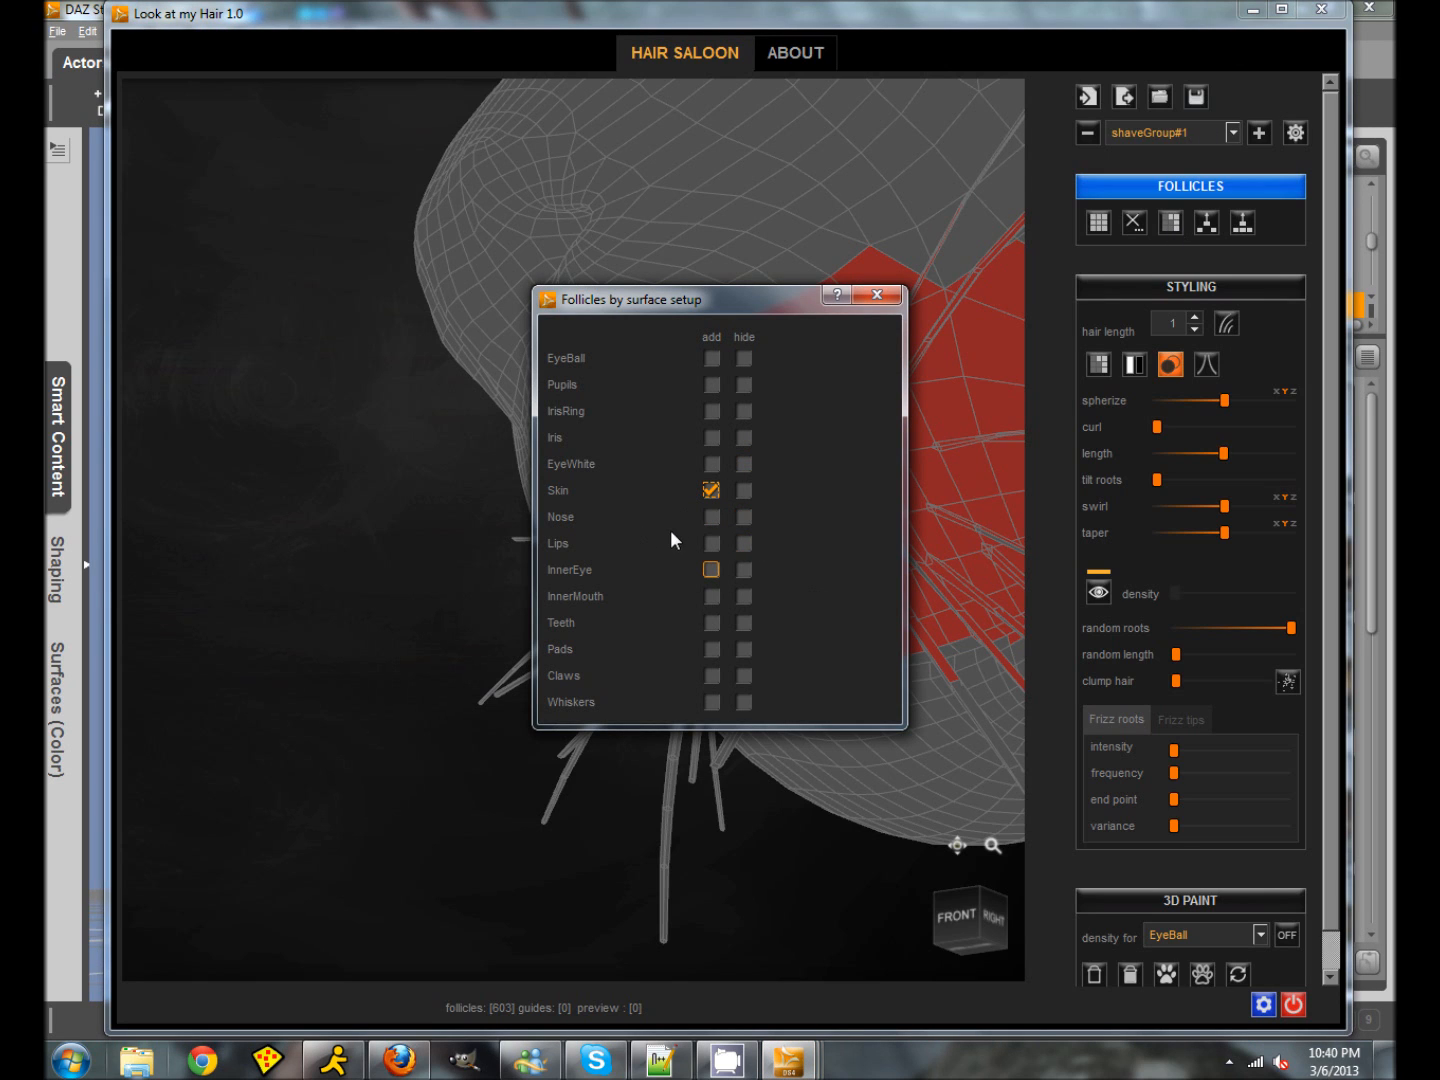
{"action": "left_click", "coordinate": [712, 702]}
{"action": "left_click_drag", "start_coordinate": [749, 313], "coordinate": [409, 145]}
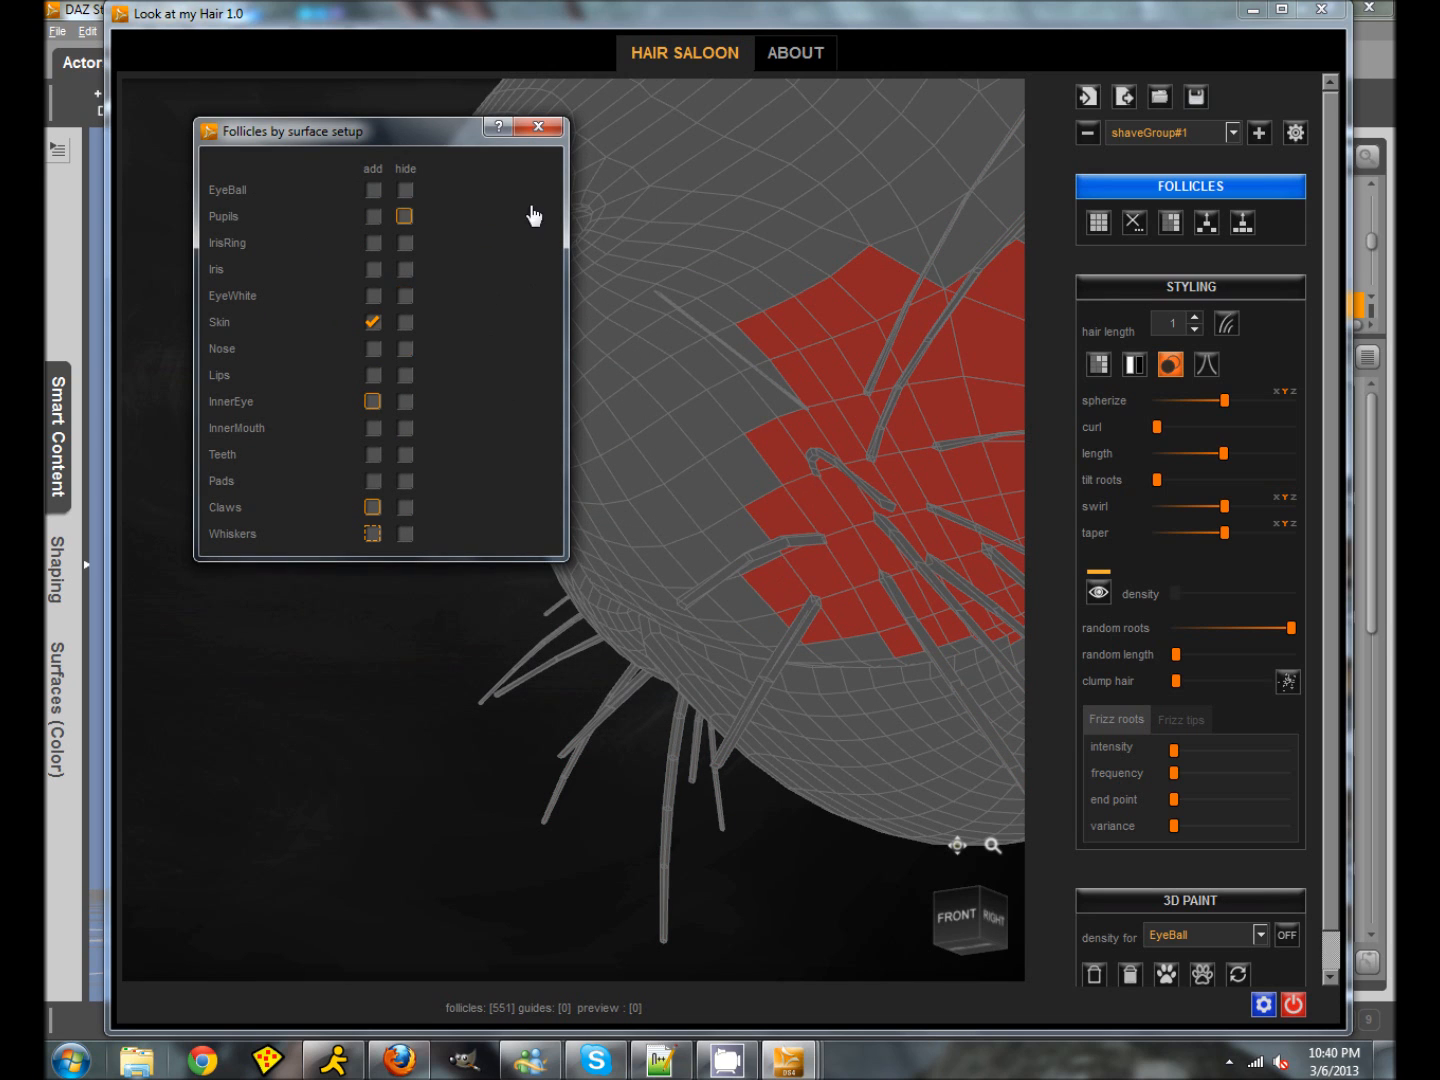
{"action": "left_click", "coordinate": [538, 126]}
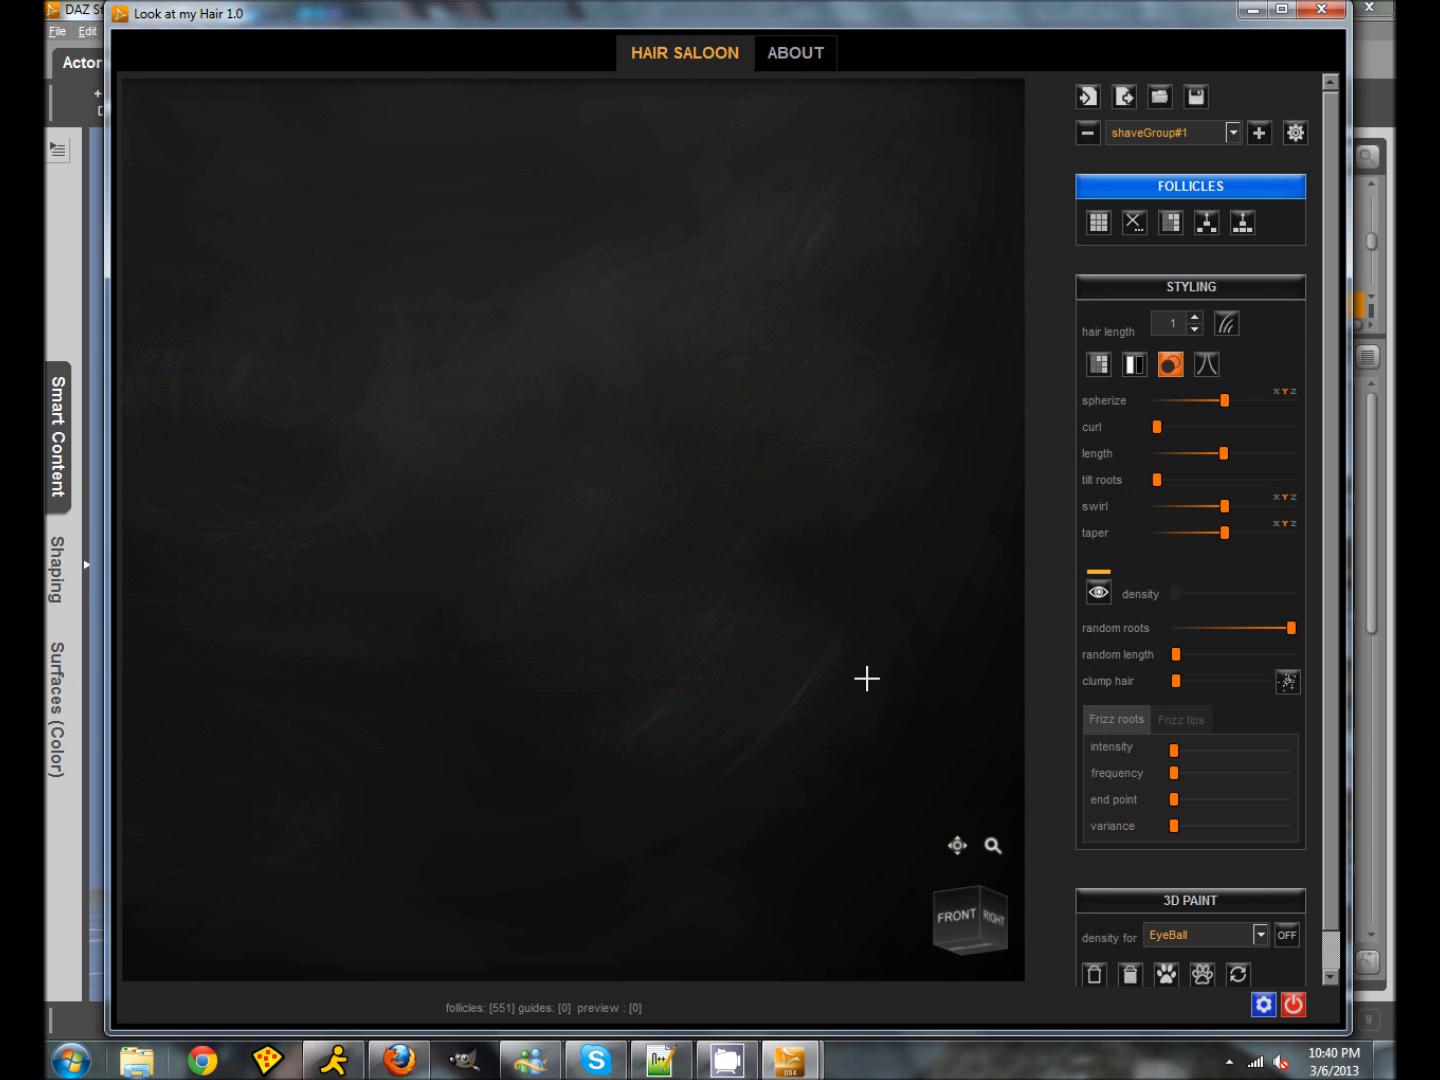
{"action": "scroll", "coordinate": [845, 666], "scroll_direction": "down", "scroll_amount": 3}
{"action": "middle_click_drag", "start_coordinate": [808, 708], "coordinate": [915, 700]}
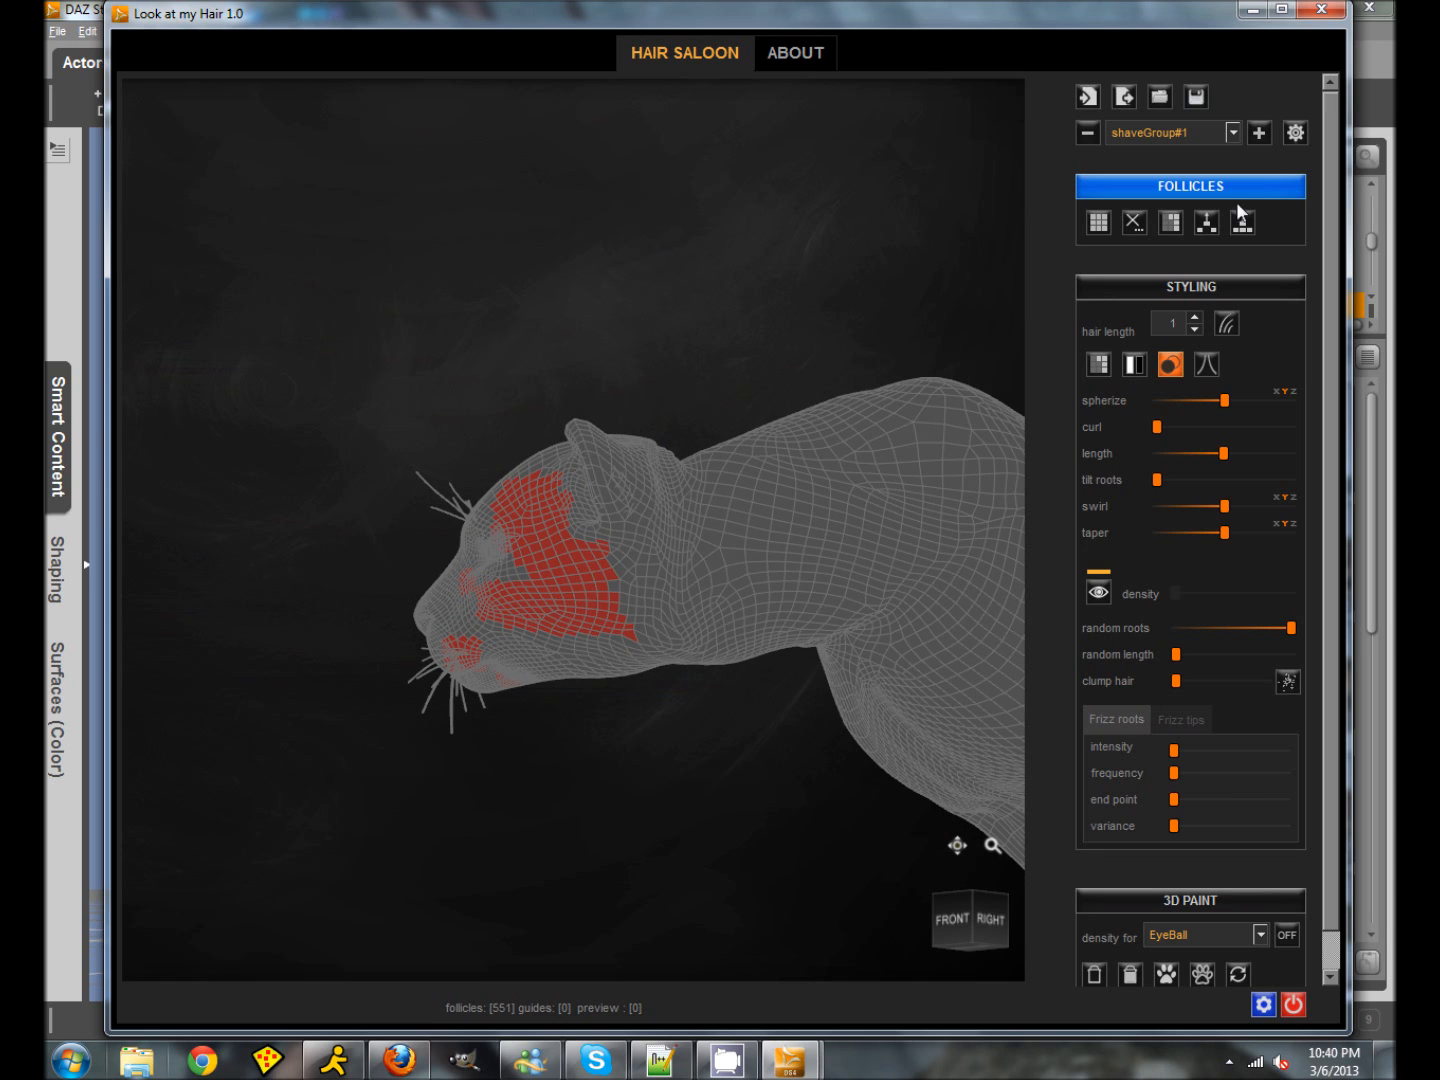
Step: Rename the current hair group to Head in the materials setup, and add a second hair group
{"action": "left_click", "coordinate": [1297, 132]}
{"action": "left_click_drag", "start_coordinate": [949, 195], "coordinate": [768, 207]}
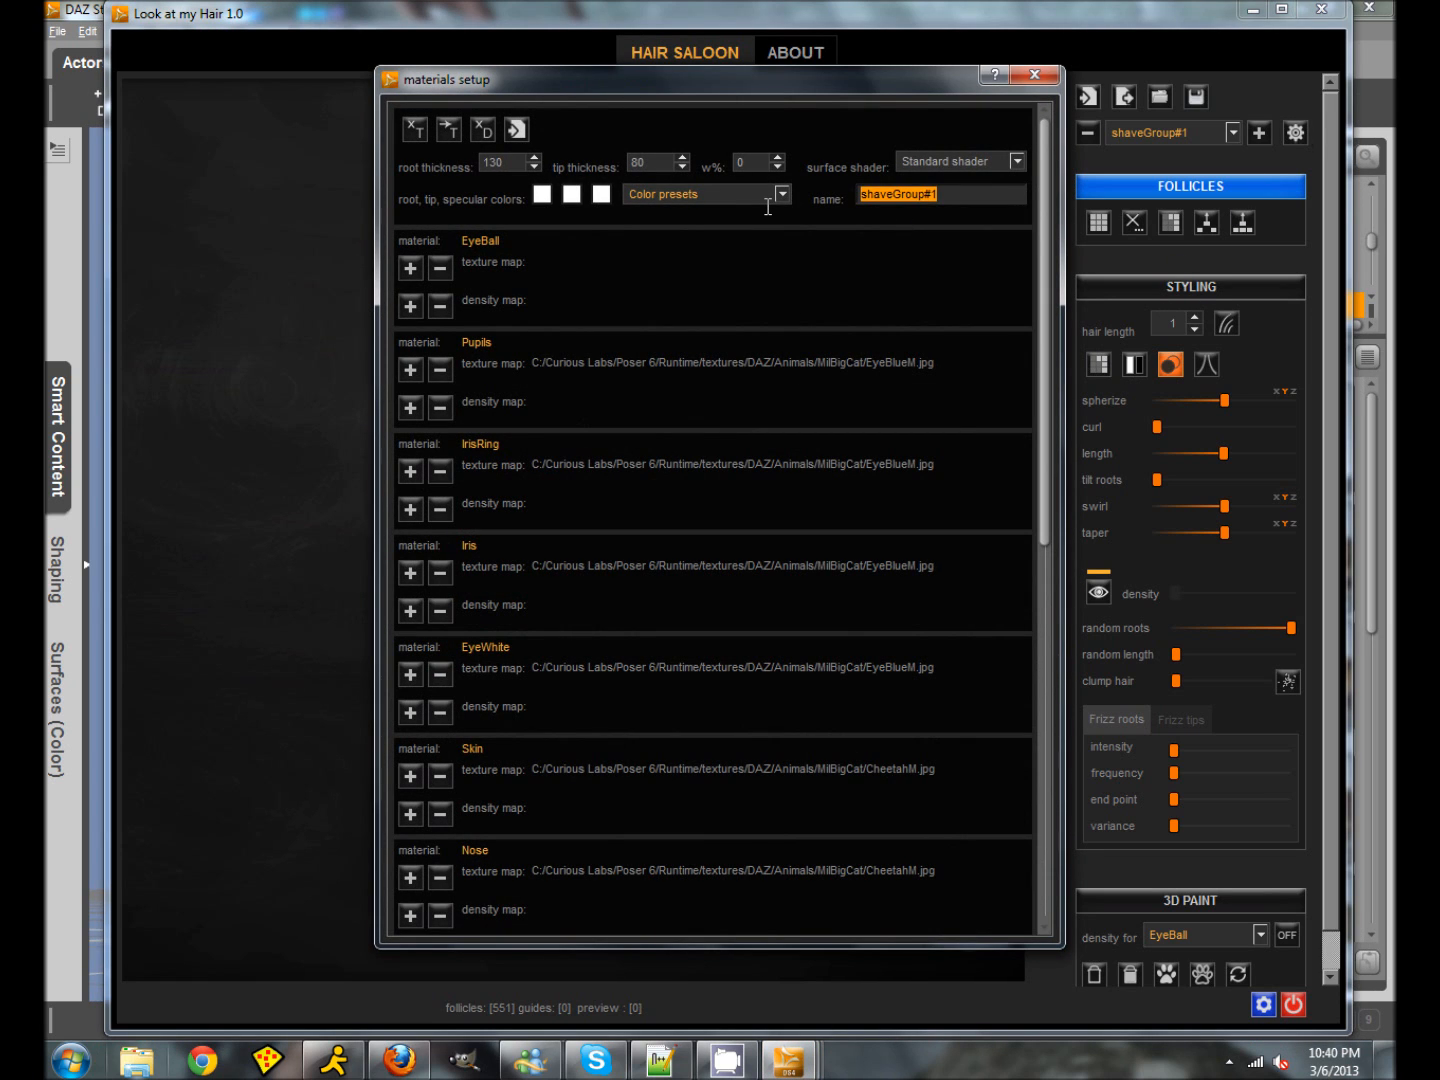
{"action": "type", "text": "Head"}
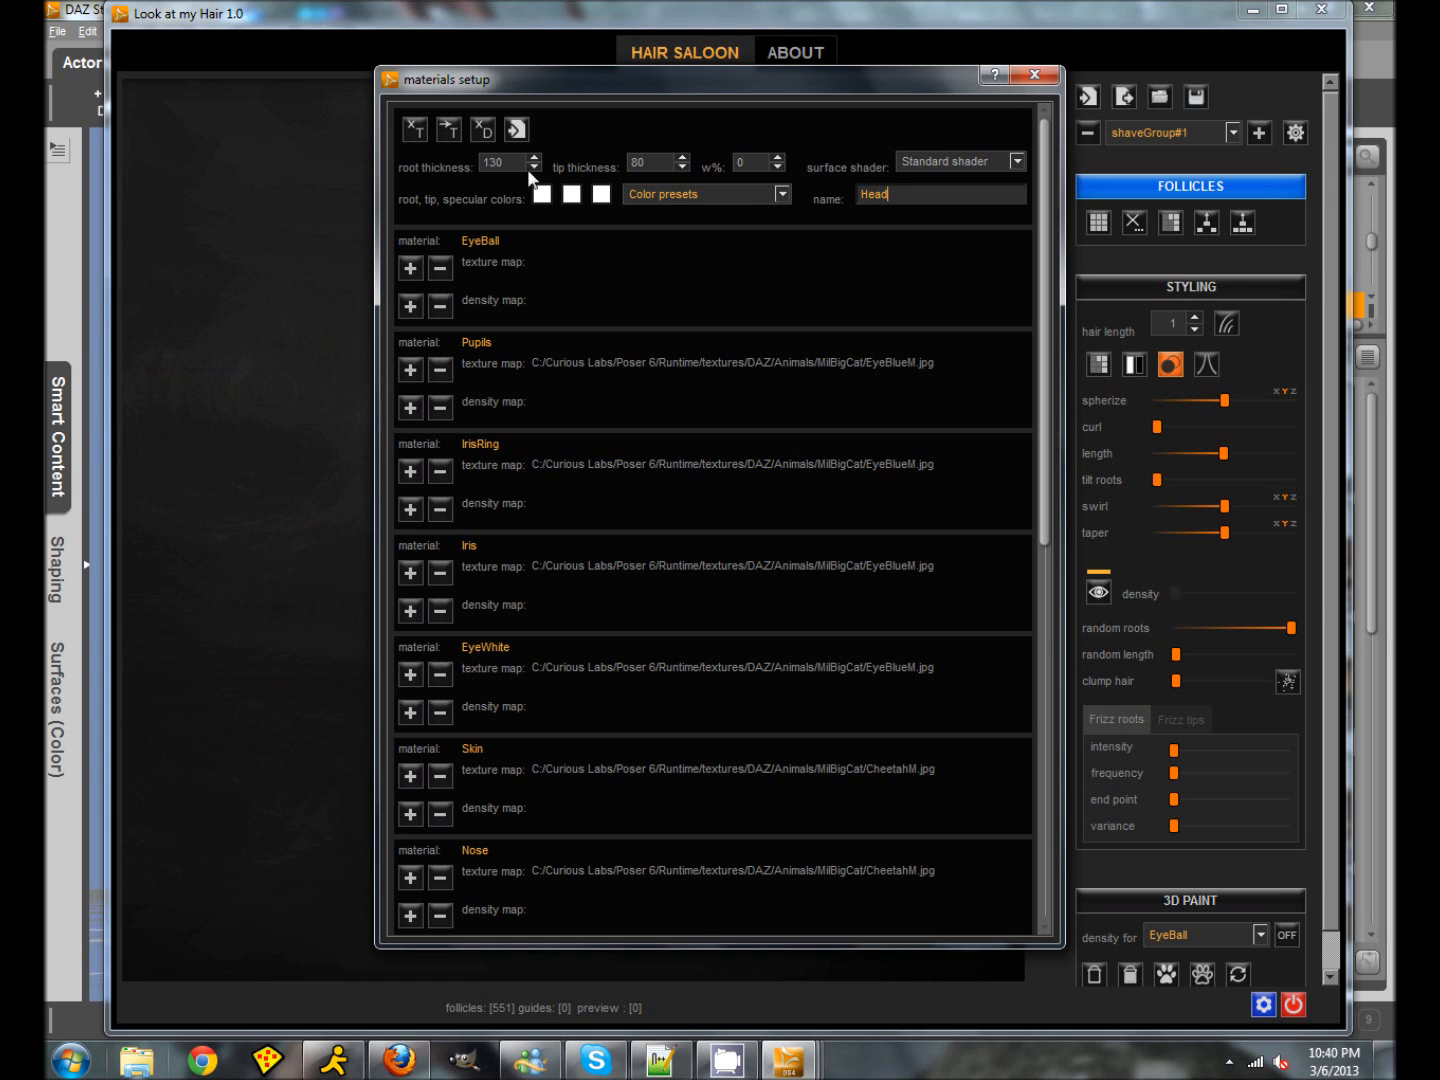
{"action": "left_click_drag", "start_coordinate": [509, 166], "coordinate": [483, 162]}
{"action": "left_click_drag", "start_coordinate": [658, 162], "coordinate": [593, 162]}
{"action": "left_click", "coordinate": [517, 130]}
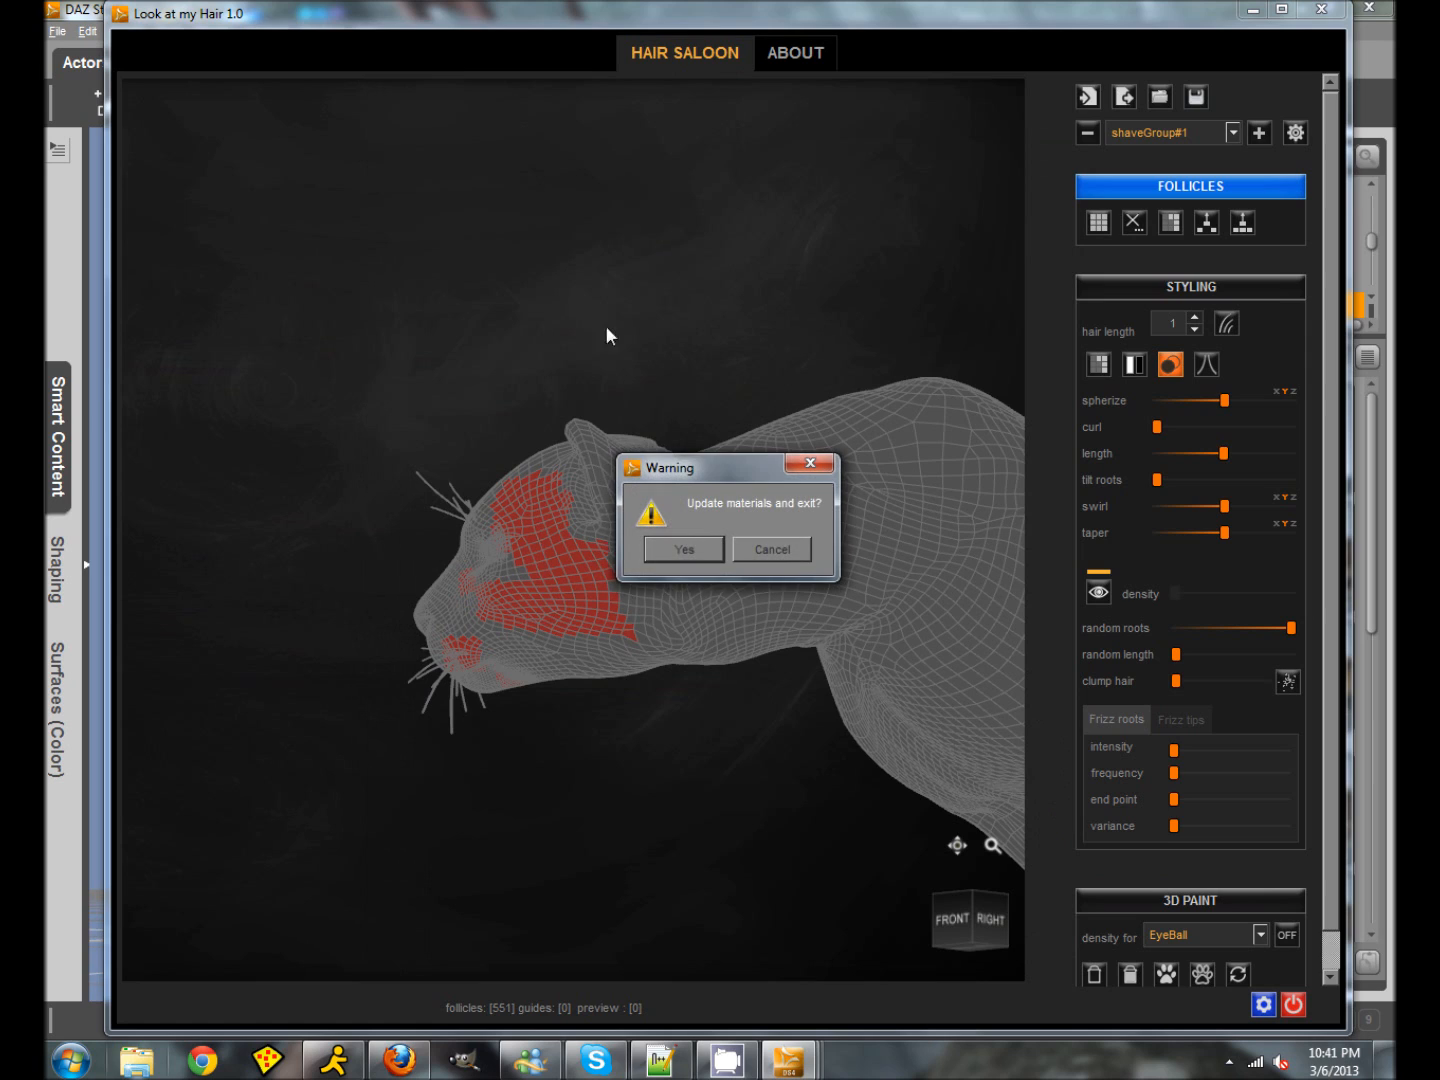
{"action": "left_click", "coordinate": [676, 555]}
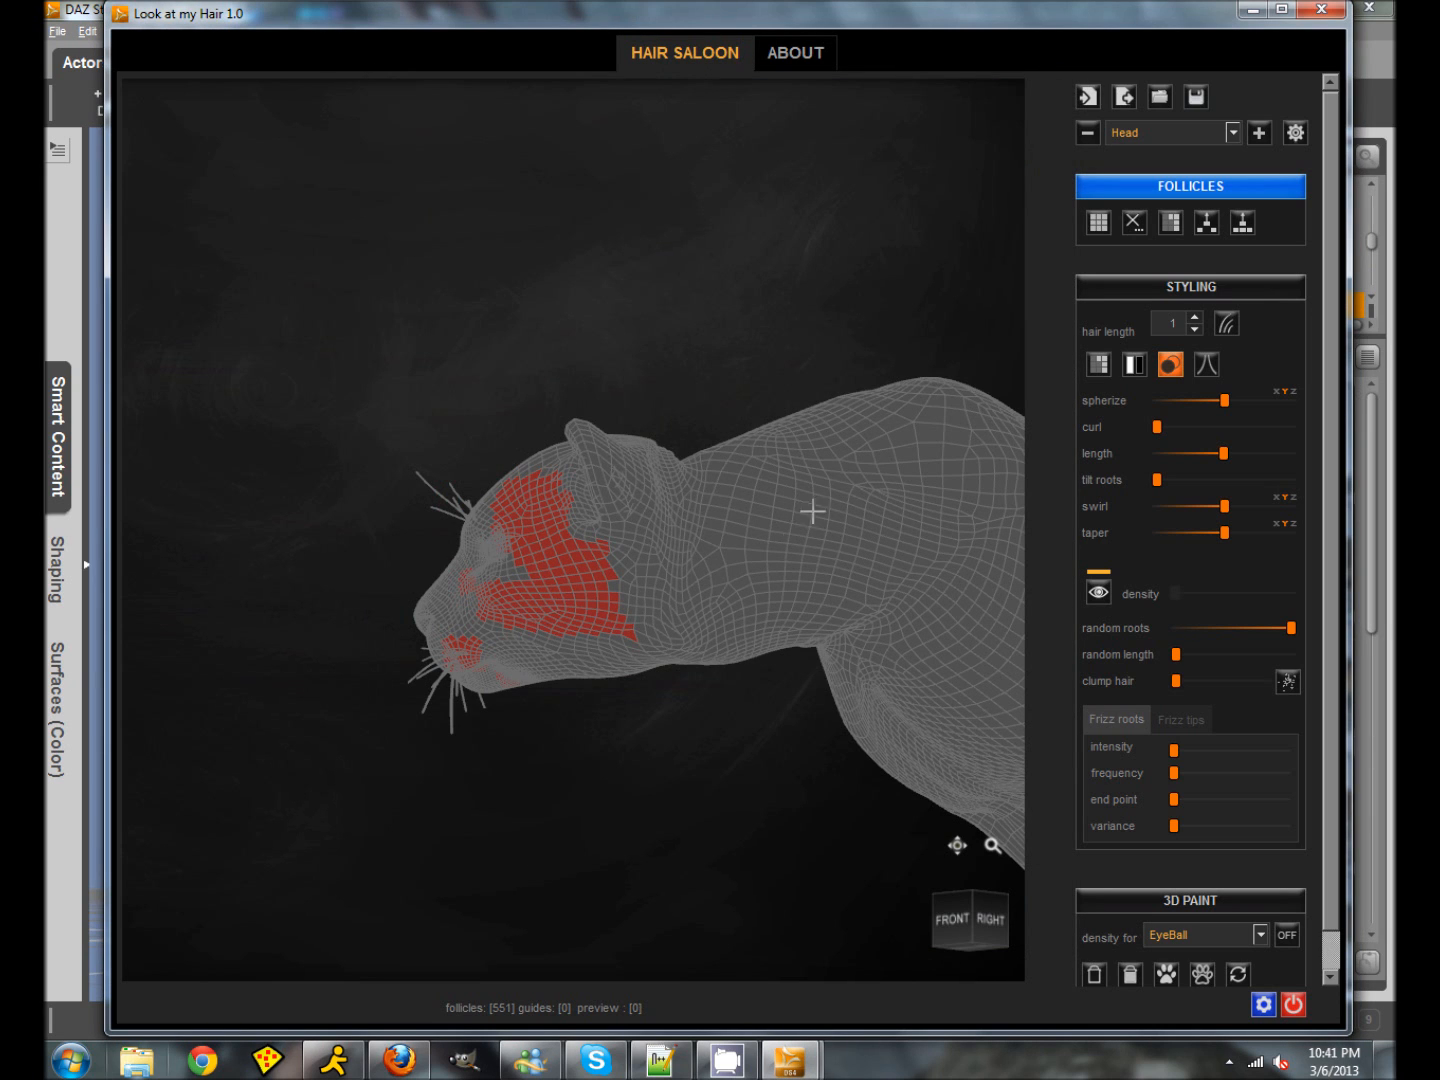
{"action": "left_click", "coordinate": [1259, 133]}
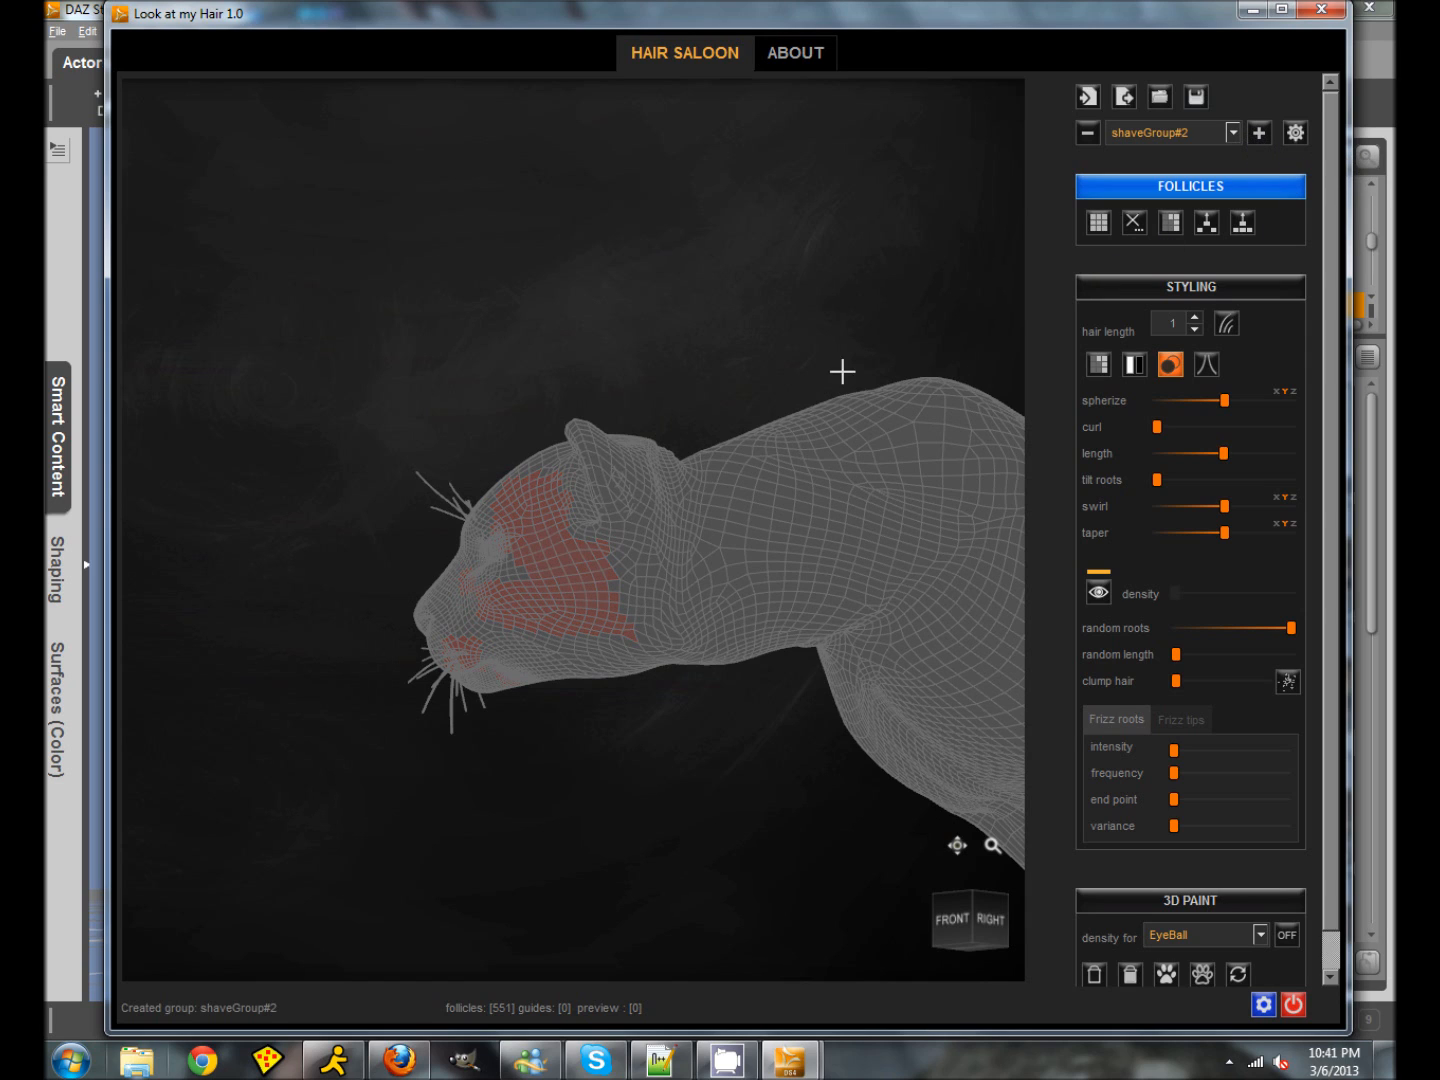
{"action": "mouse_move", "coordinate": [706, 514]}
{"action": "left_mouse_down"}
{"action": "mouse_move", "coordinate": [824, 617]}
{"action": "mouse_move", "coordinate": [736, 500]}
{"action": "mouse_move", "coordinate": [723, 511]}
{"action": "mouse_move", "coordinate": [733, 498]}
{"action": "mouse_move", "coordinate": [916, 664]}
{"action": "mouse_move", "coordinate": [779, 533]}
{"action": "left_mouse_up"}
{"action": "mouse_move", "coordinate": [757, 463]}
{"action": "left_mouse_down"}
{"action": "mouse_move", "coordinate": [848, 571]}
{"action": "mouse_move", "coordinate": [785, 556]}
{"action": "mouse_move", "coordinate": [810, 537]}
{"action": "mouse_move", "coordinate": [868, 548]}
{"action": "left_mouse_up"}
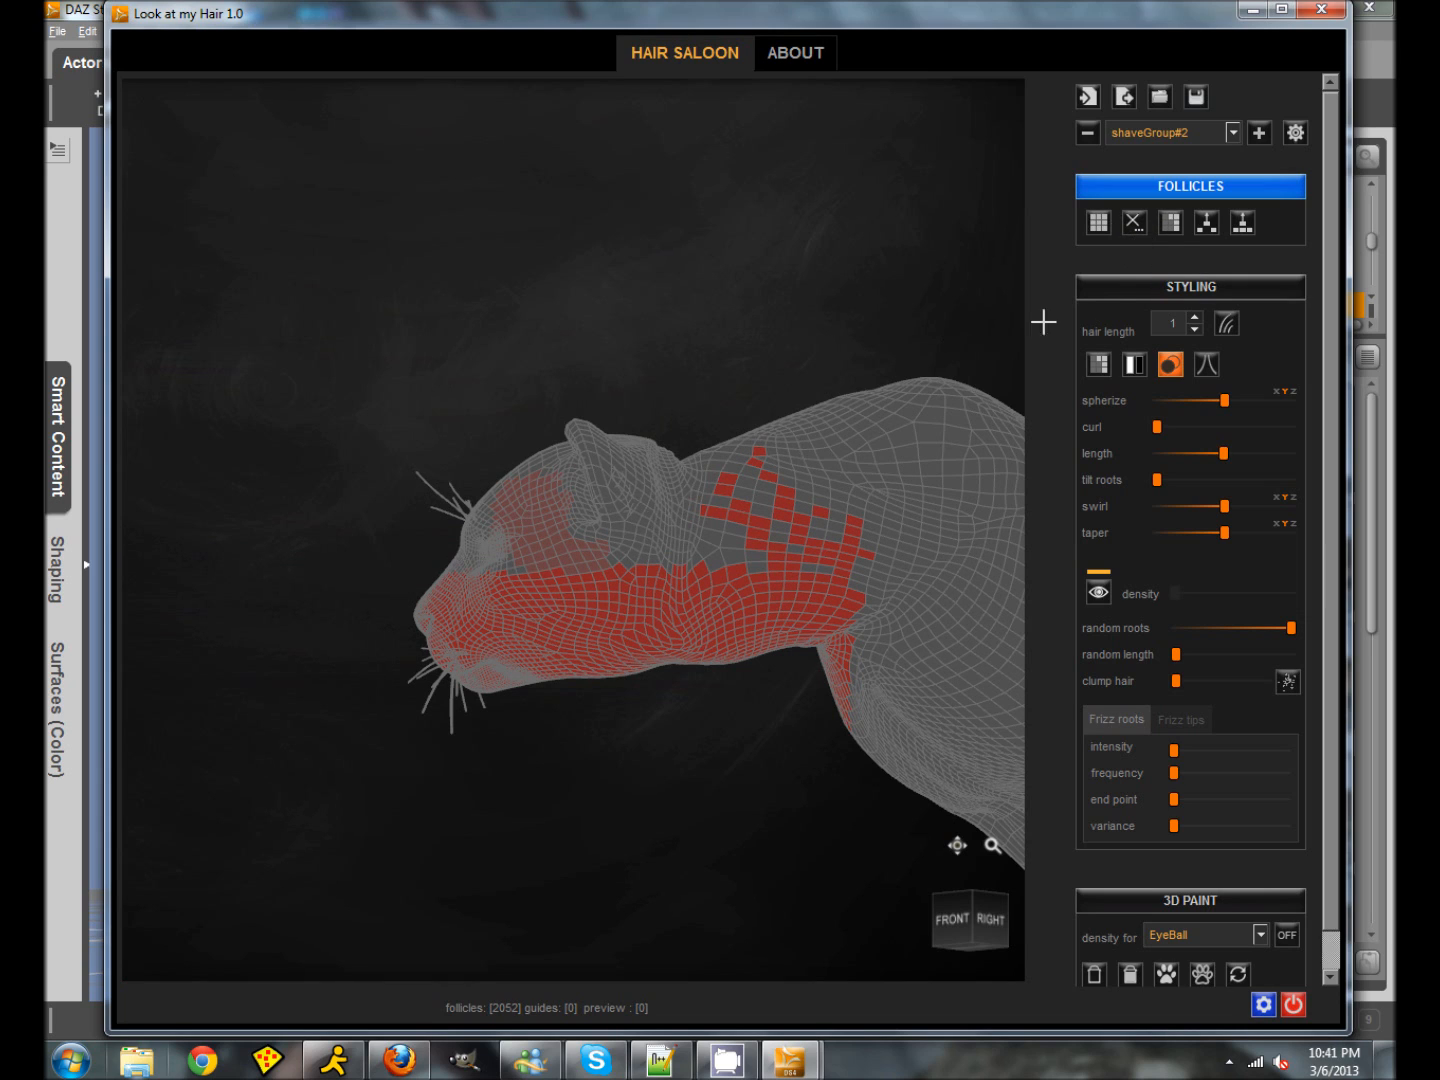
{"action": "left_click", "coordinate": [1146, 228]}
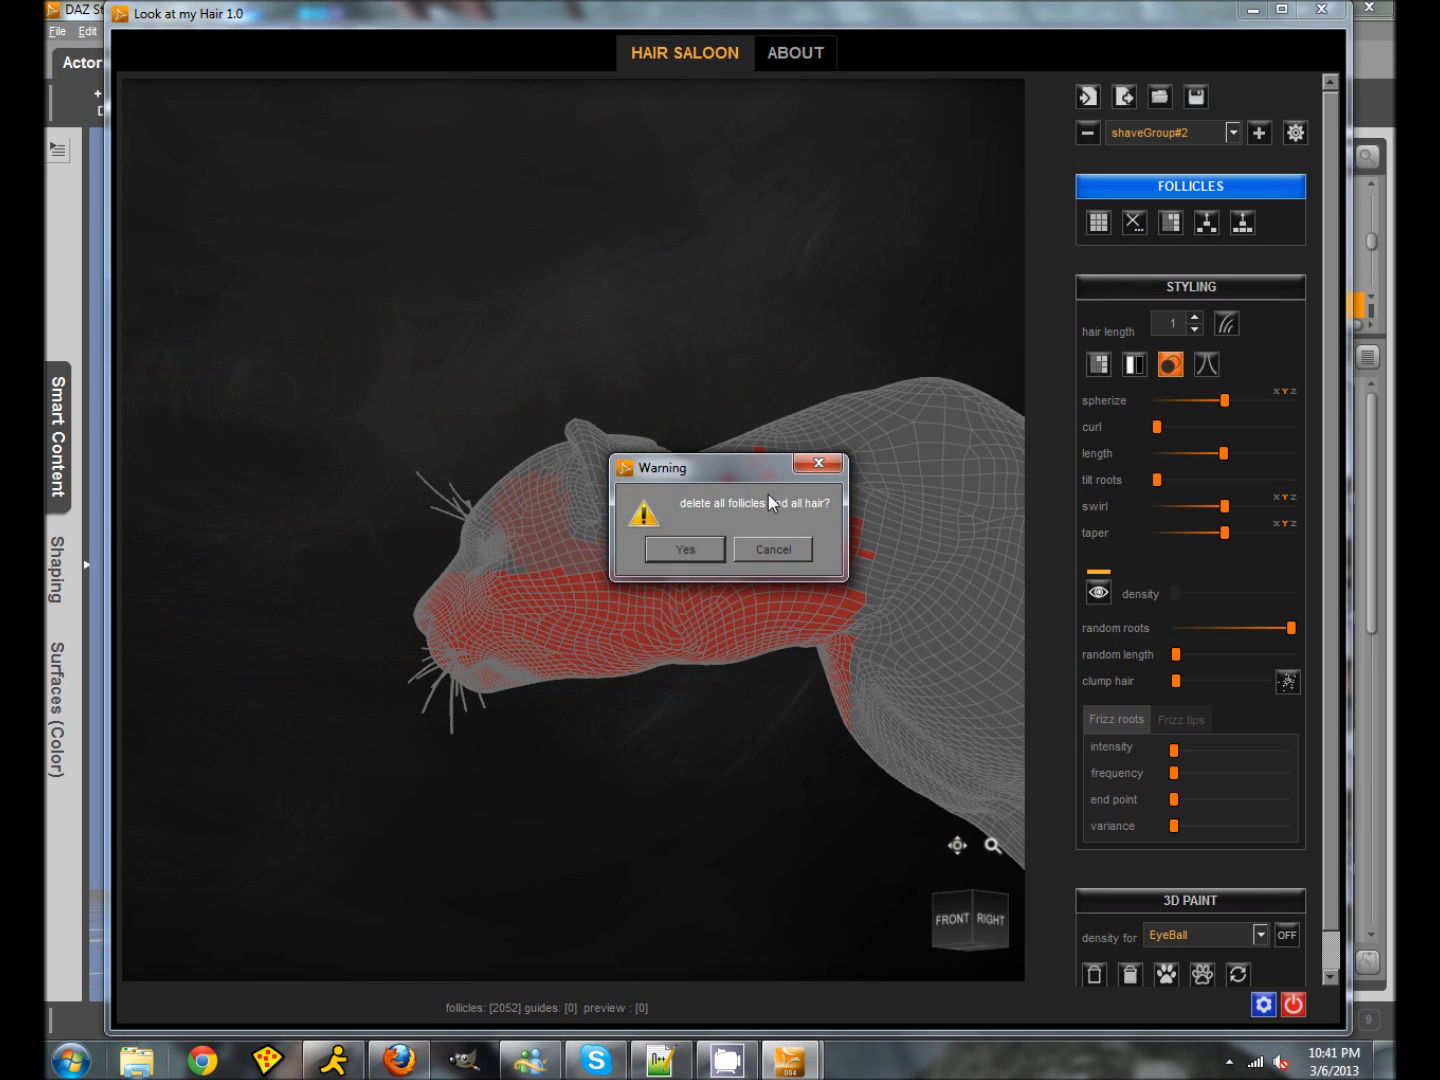
{"action": "left_click", "coordinate": [701, 544]}
Step: Add follicles by area across the side of the cheetah's neck and shoulder for the new hair group
{"action": "left_click_drag", "start_coordinate": [744, 485], "coordinate": [893, 590]}
{"action": "left_click_drag", "start_coordinate": [826, 428], "coordinate": [959, 578]}
{"action": "left_click_drag", "start_coordinate": [887, 410], "coordinate": [995, 546]}
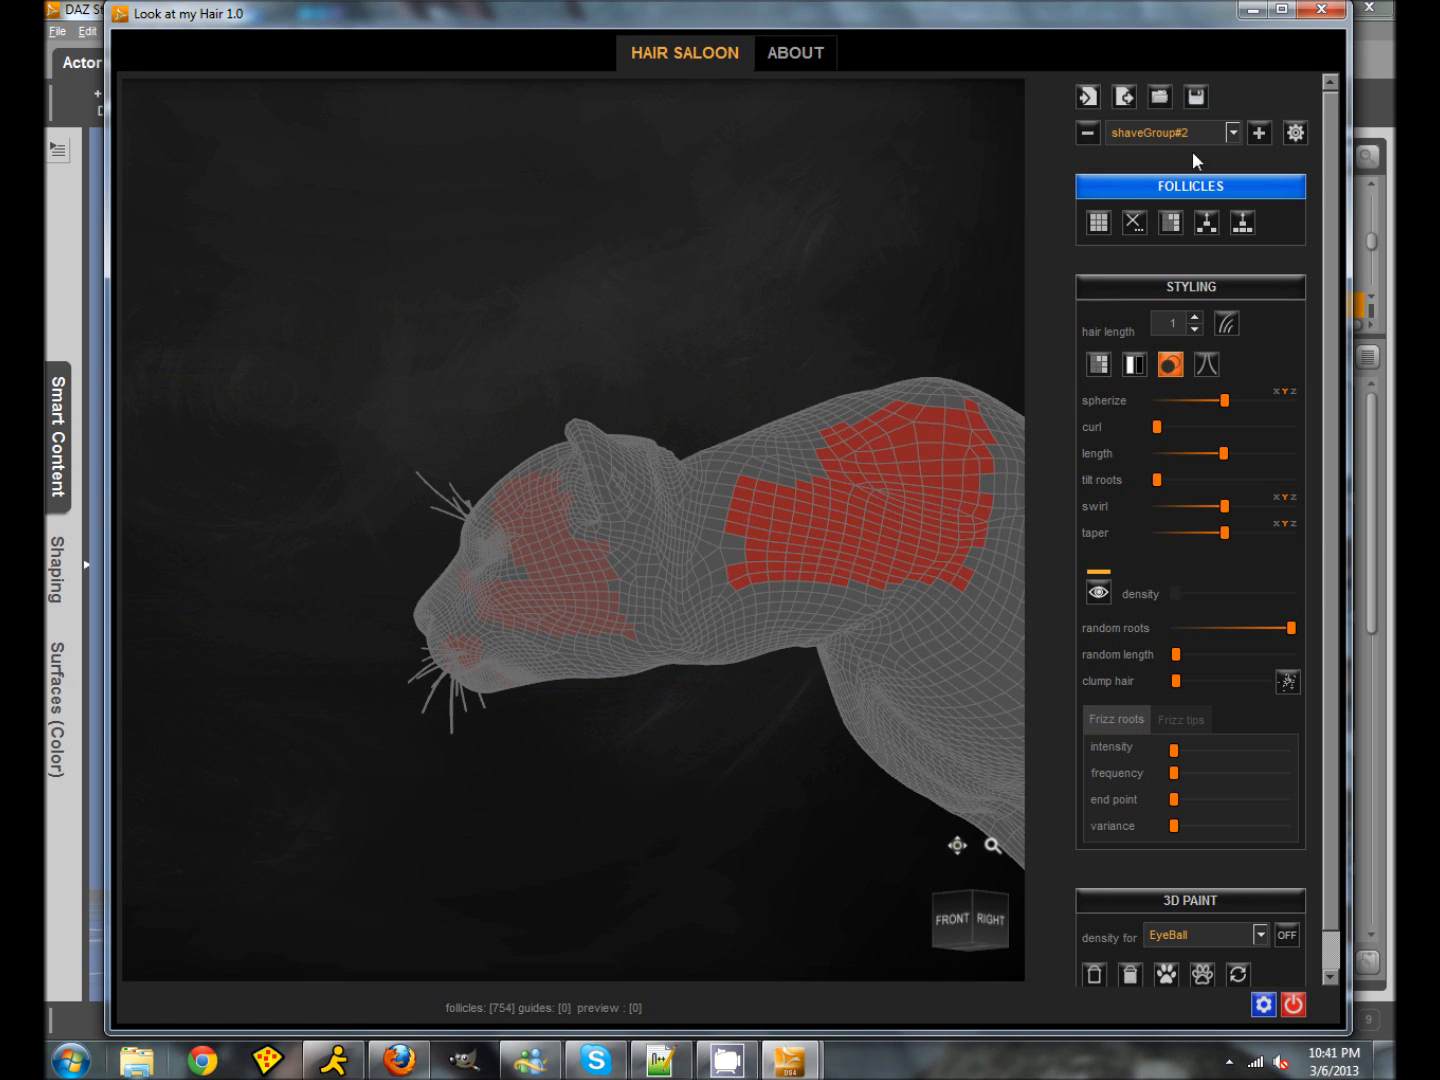
Step: Rename the second hair group to Body in the materials setup
{"action": "left_click", "coordinate": [1295, 133]}
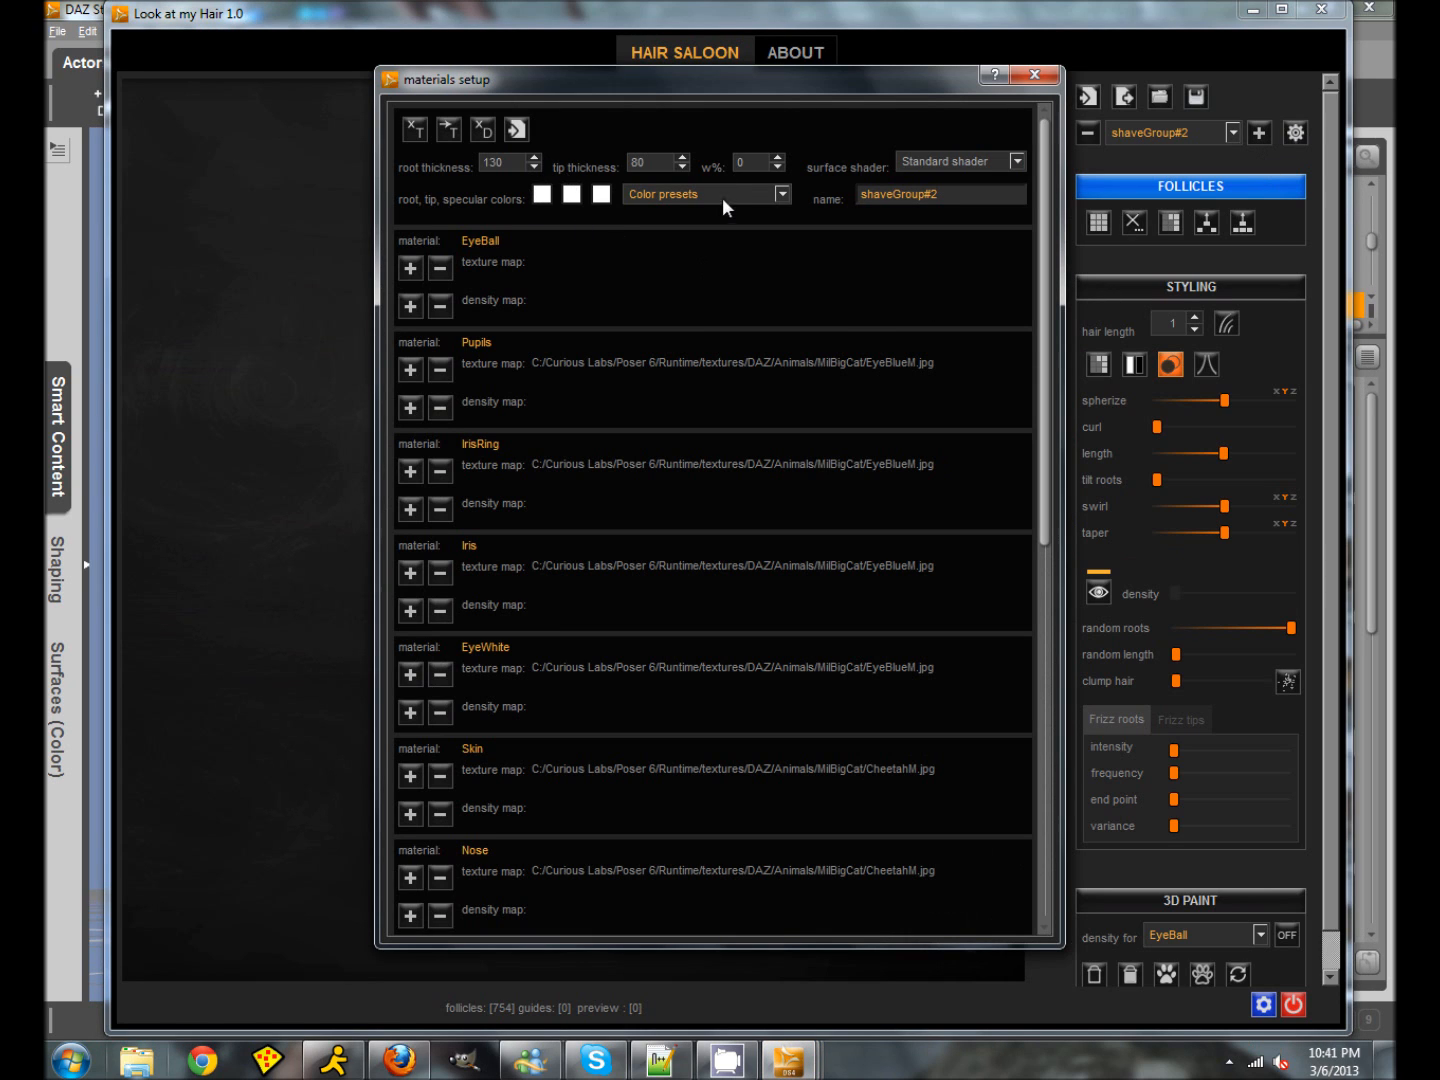
{"action": "left_click_drag", "start_coordinate": [960, 195], "coordinate": [824, 196]}
{"action": "type", "text": "Body"}
{"action": "left_click", "coordinate": [1031, 75]}
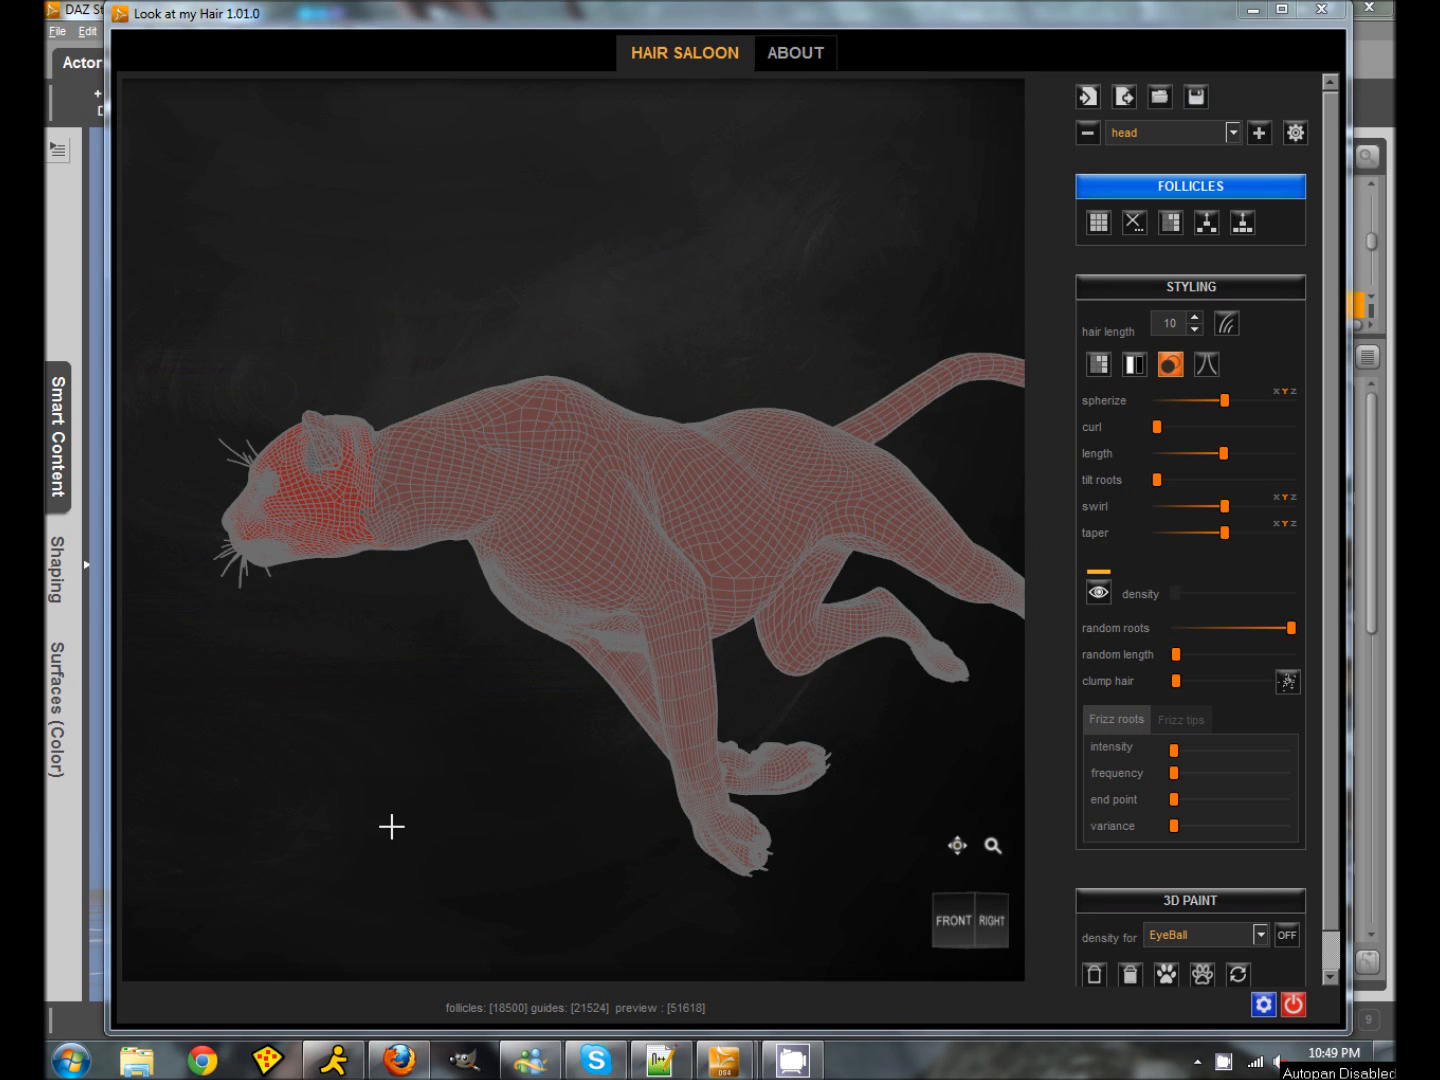
Step: Examine which polygons of the cheetah carry follicles in the ears and Chin hair groups
{"action": "mouse_move", "coordinate": [392, 827]}
{"action": "middle_mouse_down"}
{"action": "mouse_move", "coordinate": [427, 832]}
{"action": "mouse_move", "coordinate": [403, 825]}
{"action": "middle_mouse_up"}
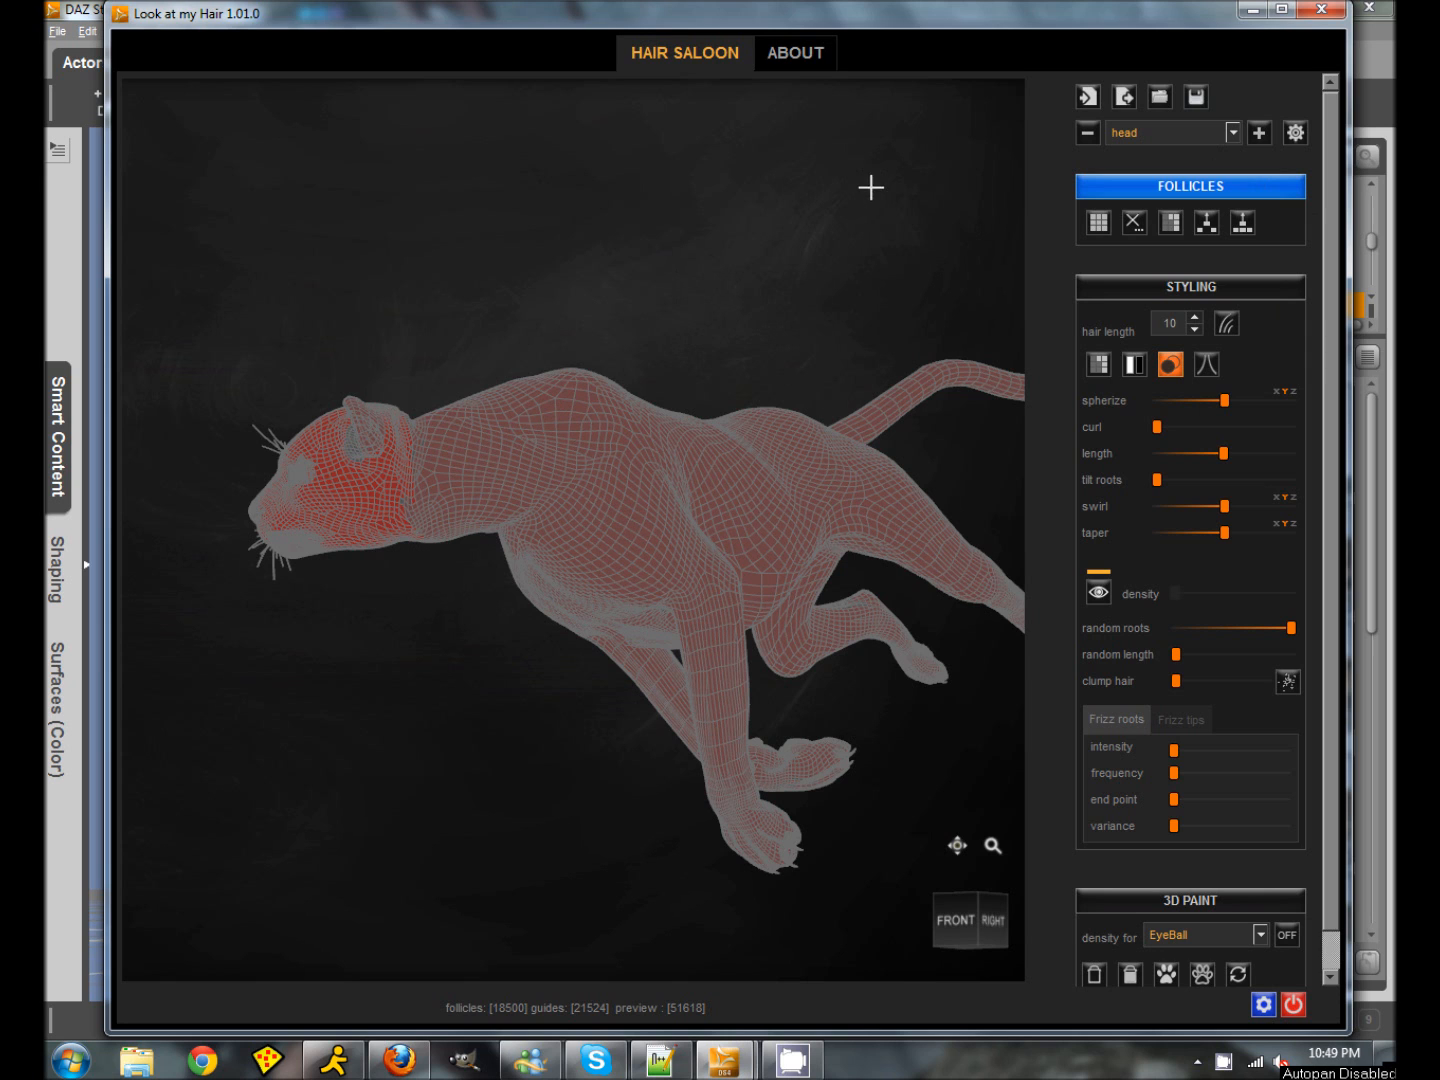
{"action": "left_click", "coordinate": [1234, 133]}
{"action": "left_click", "coordinate": [1185, 166]}
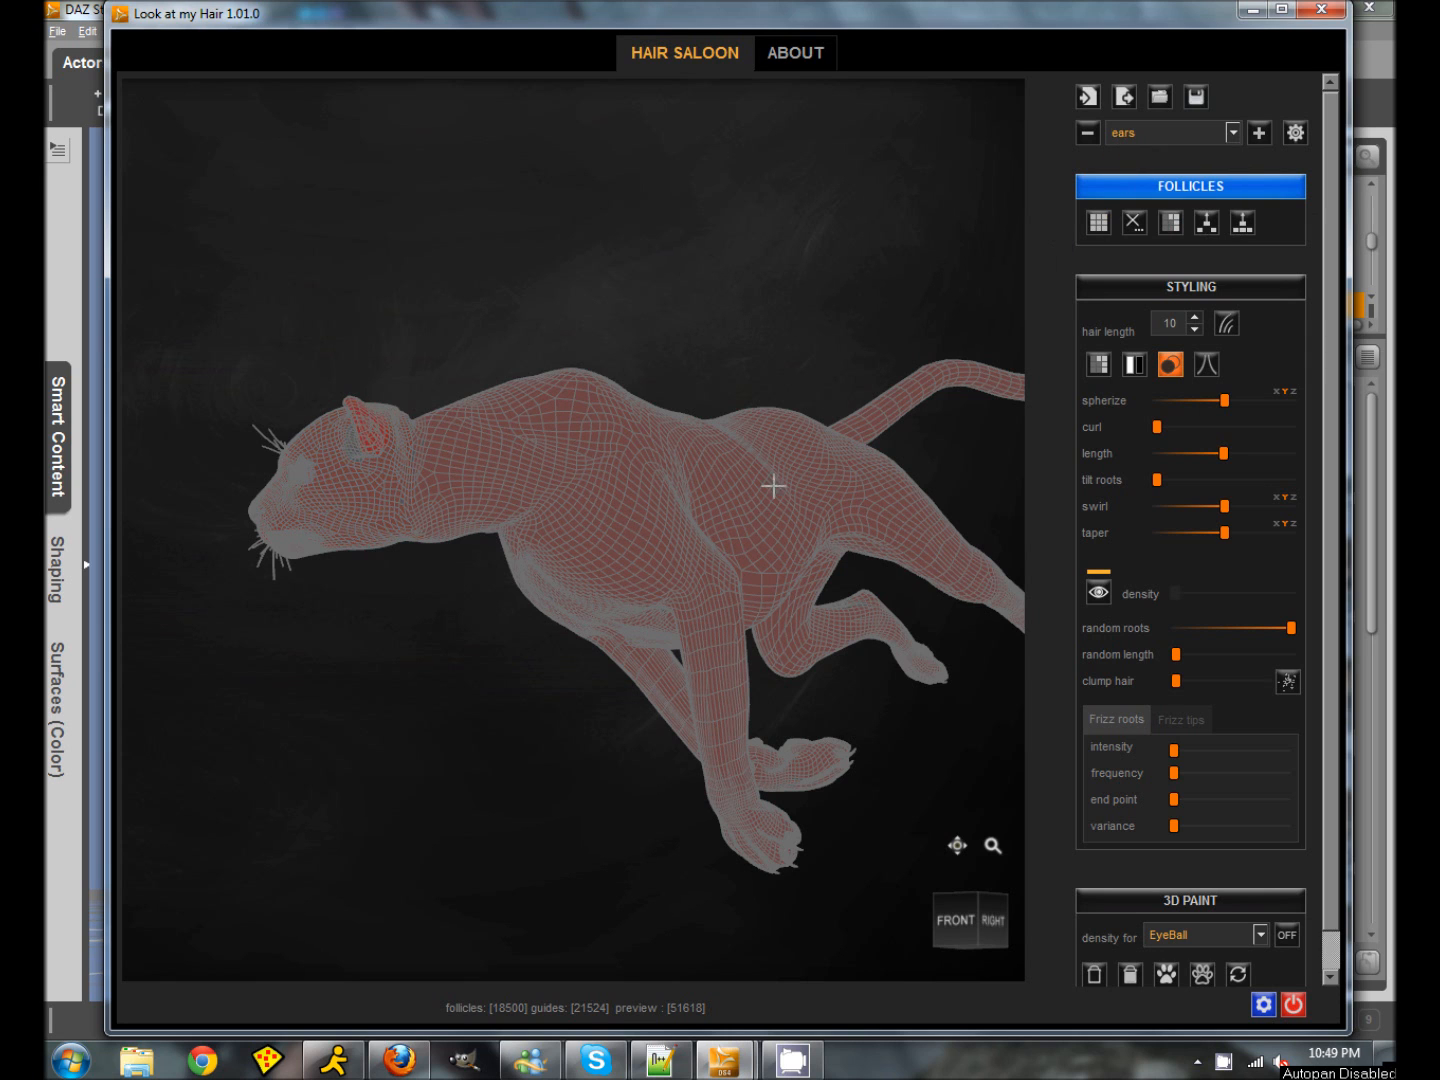
{"action": "middle_click_drag", "start_coordinate": [406, 785], "coordinate": [932, 524]}
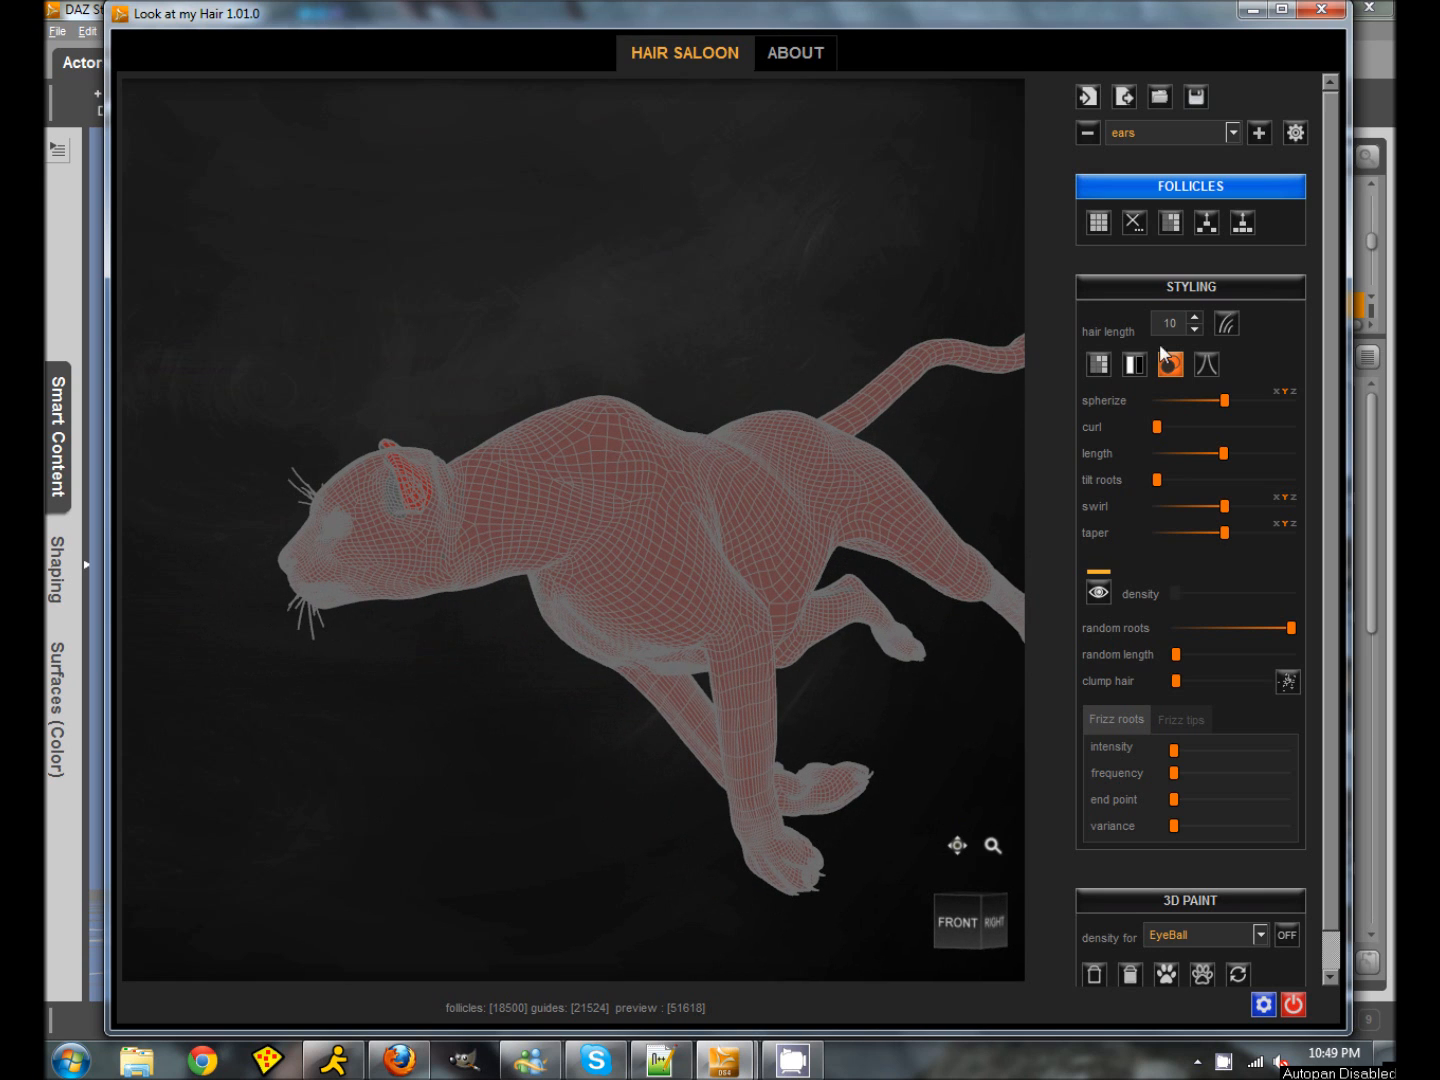
{"action": "left_click", "coordinate": [1226, 133]}
{"action": "left_click", "coordinate": [1130, 184]}
{"action": "middle_click_drag", "start_coordinate": [485, 683], "coordinate": [469, 659]}
{"action": "scroll", "coordinate": [469, 660], "scroll_direction": "down", "scroll_amount": 2}
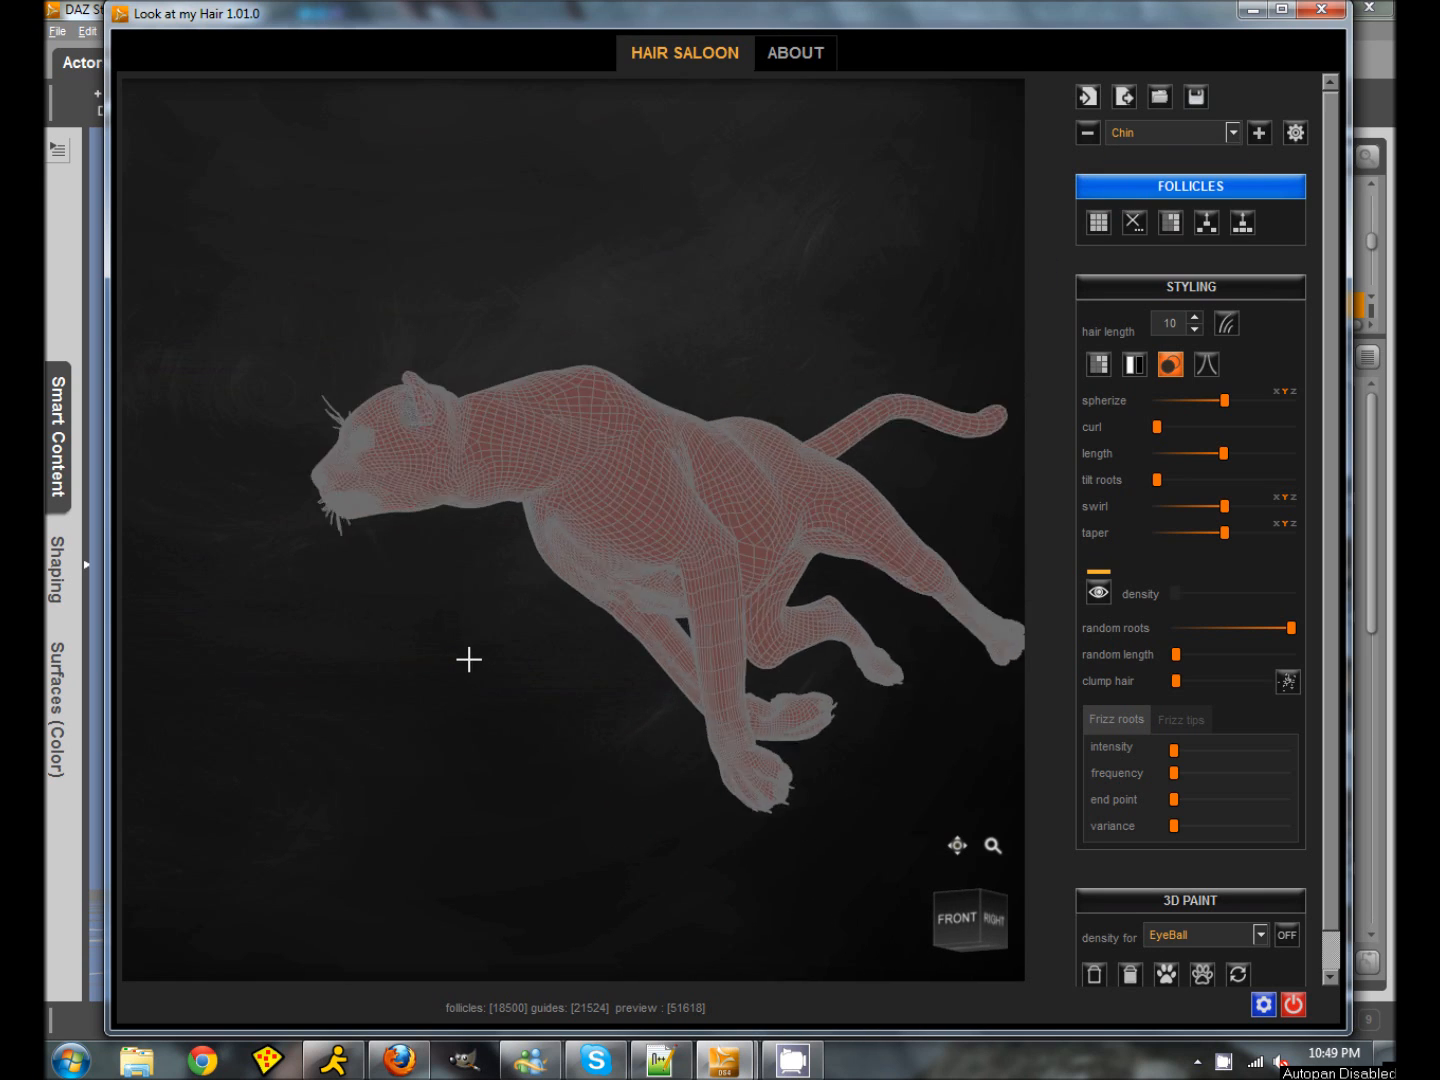
{"action": "scroll", "coordinate": [469, 659], "scroll_direction": "up", "scroll_amount": 5}
{"action": "scroll", "coordinate": [409, 670], "scroll_direction": "down", "scroll_amount": 3}
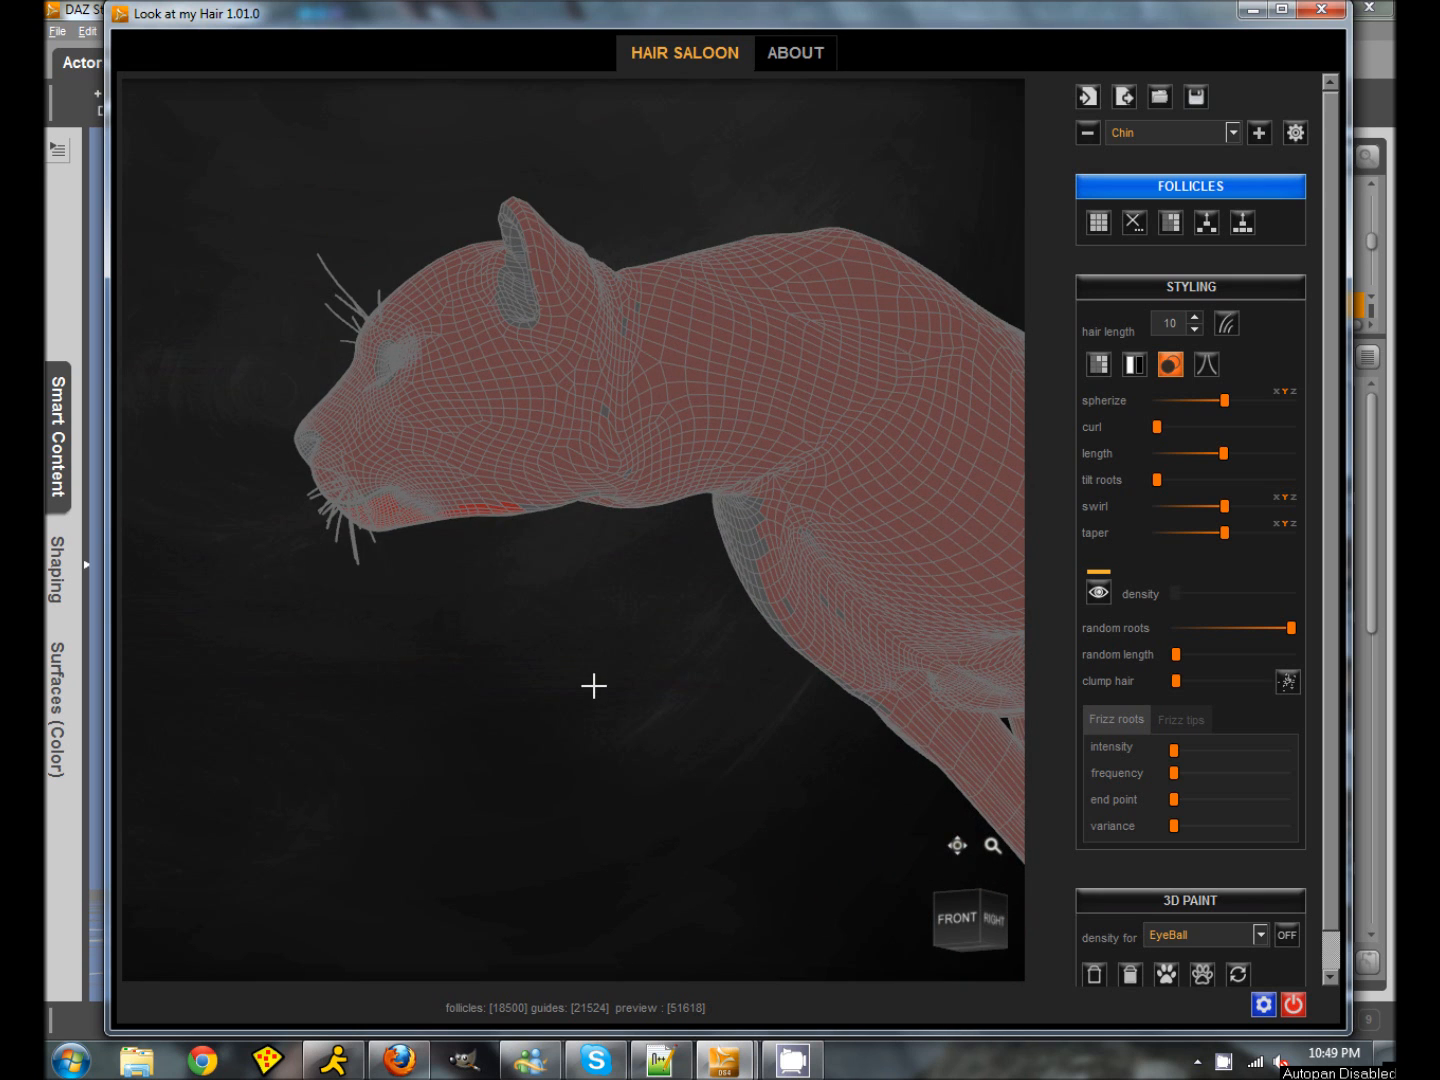
{"action": "scroll", "coordinate": [594, 685], "scroll_direction": "up", "scroll_amount": 5}
{"action": "scroll", "coordinate": [593, 685], "scroll_direction": "down", "scroll_amount": 5}
{"action": "scroll", "coordinate": [608, 692], "scroll_direction": "up", "scroll_amount": 2}
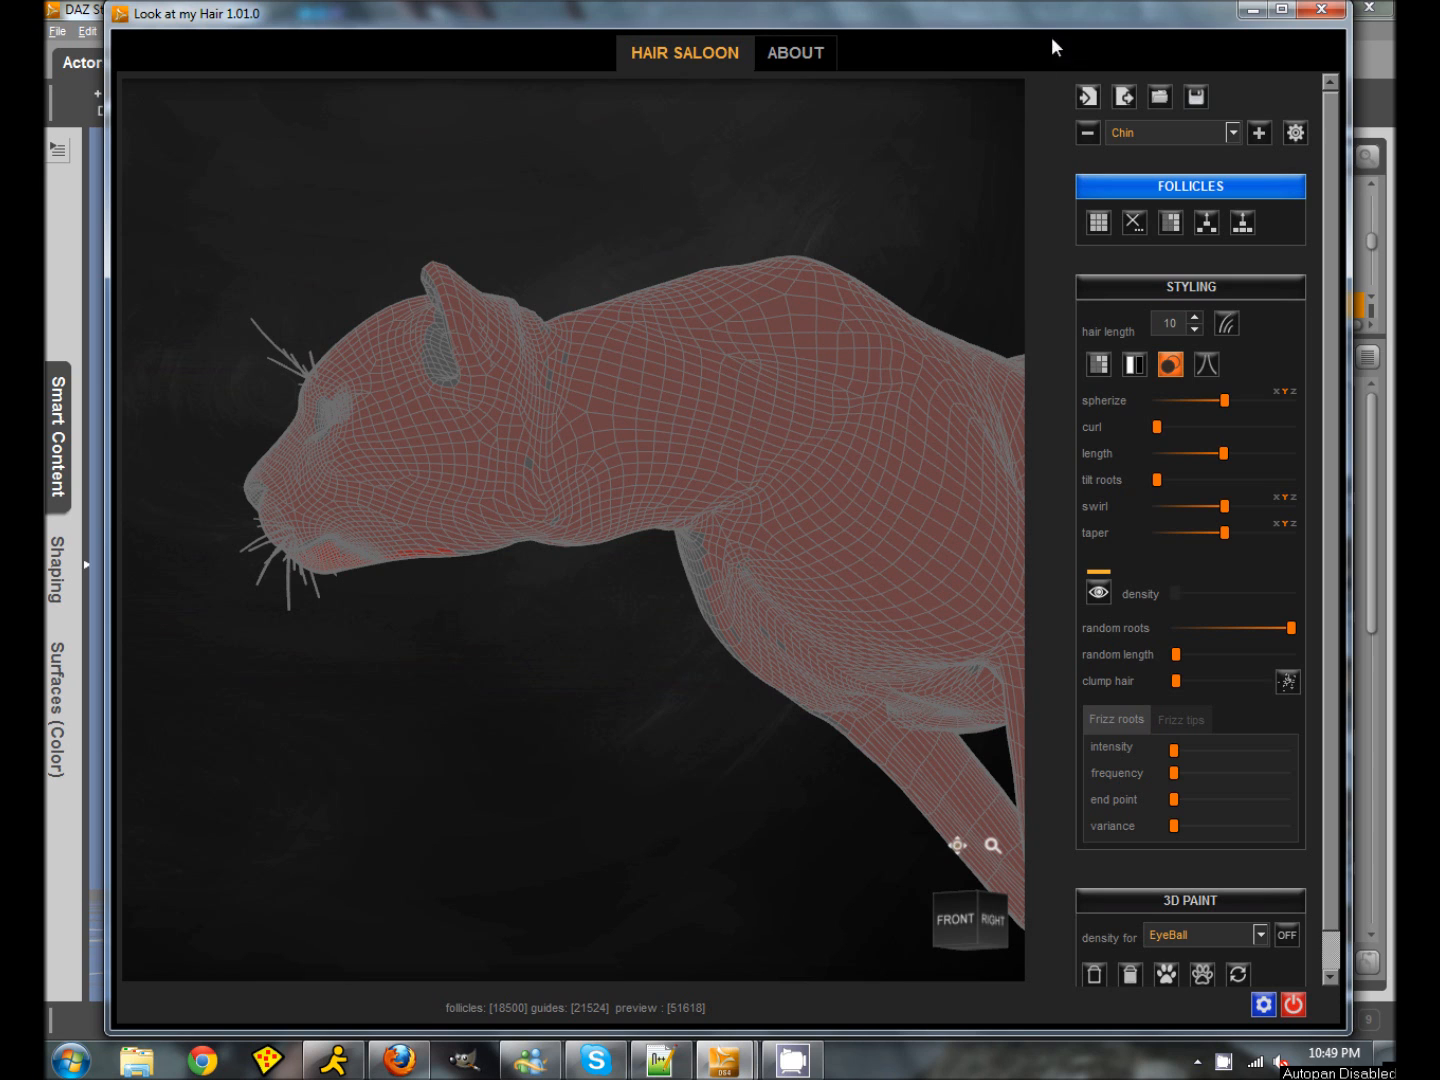
Step: Examine the follicle areas of the FrontBody, BackBody and longhair groups, including the cheetah's underside
{"action": "left_click", "coordinate": [1231, 134]}
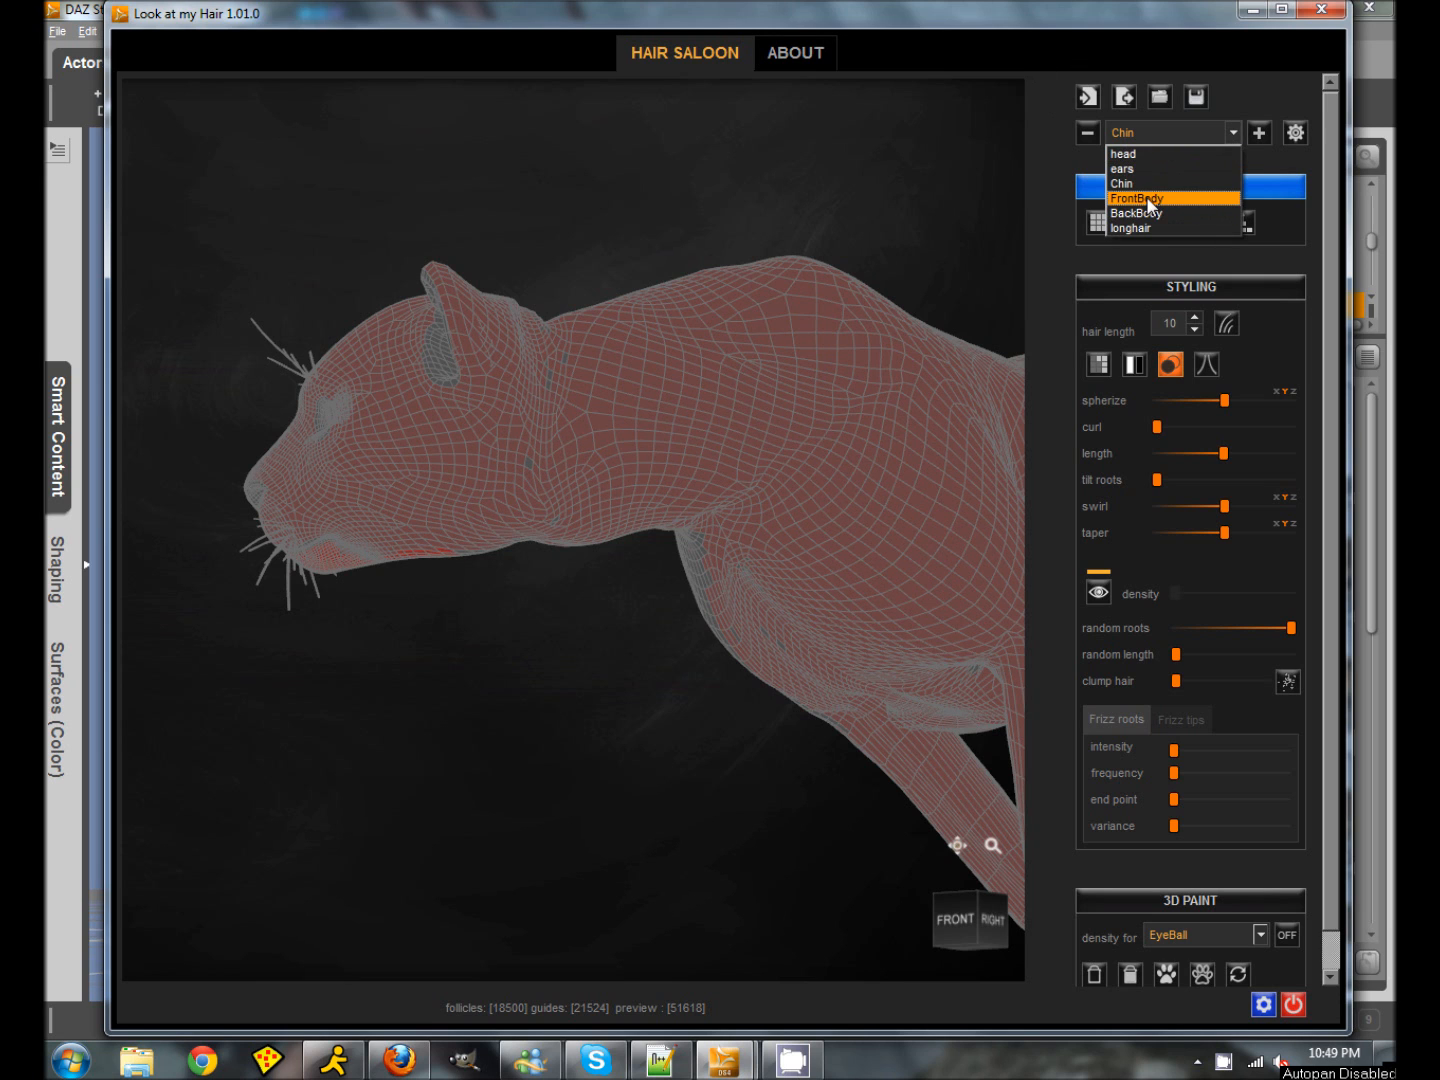
{"action": "left_click", "coordinate": [1146, 195]}
{"action": "scroll", "coordinate": [649, 778], "scroll_direction": "up", "scroll_amount": 3}
{"action": "scroll", "coordinate": [649, 778], "scroll_direction": "down", "scroll_amount": 5}
{"action": "middle_click_drag", "start_coordinate": [634, 794], "coordinate": [880, 594]}
{"action": "left_click", "coordinate": [1233, 132]}
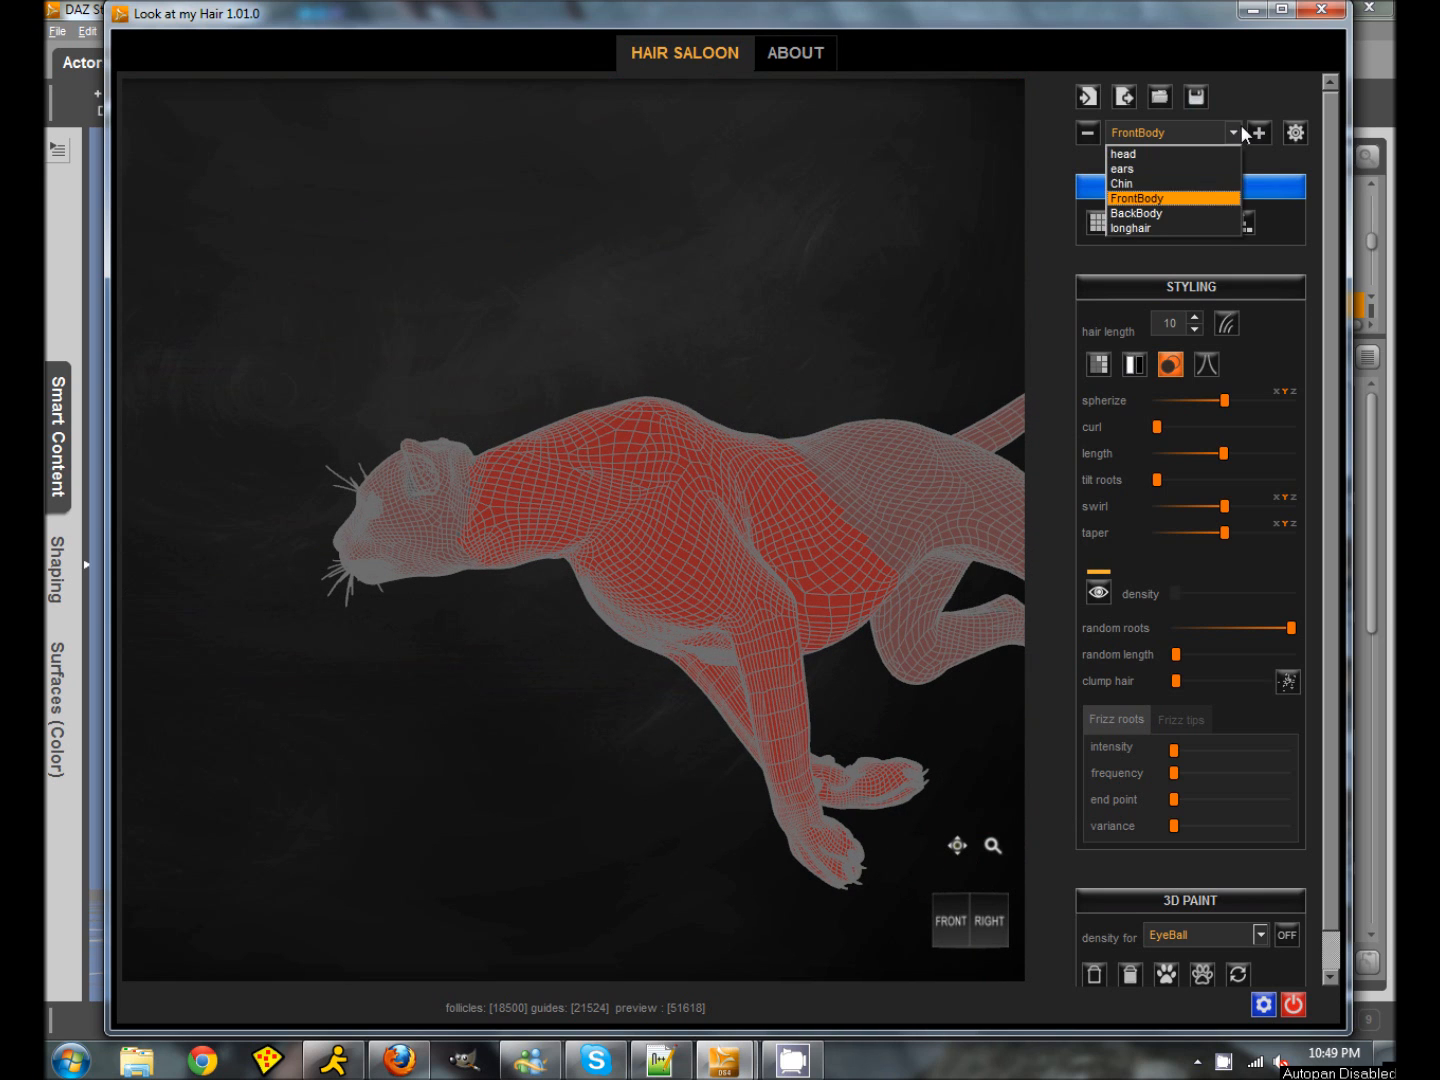
{"action": "left_click", "coordinate": [1166, 206]}
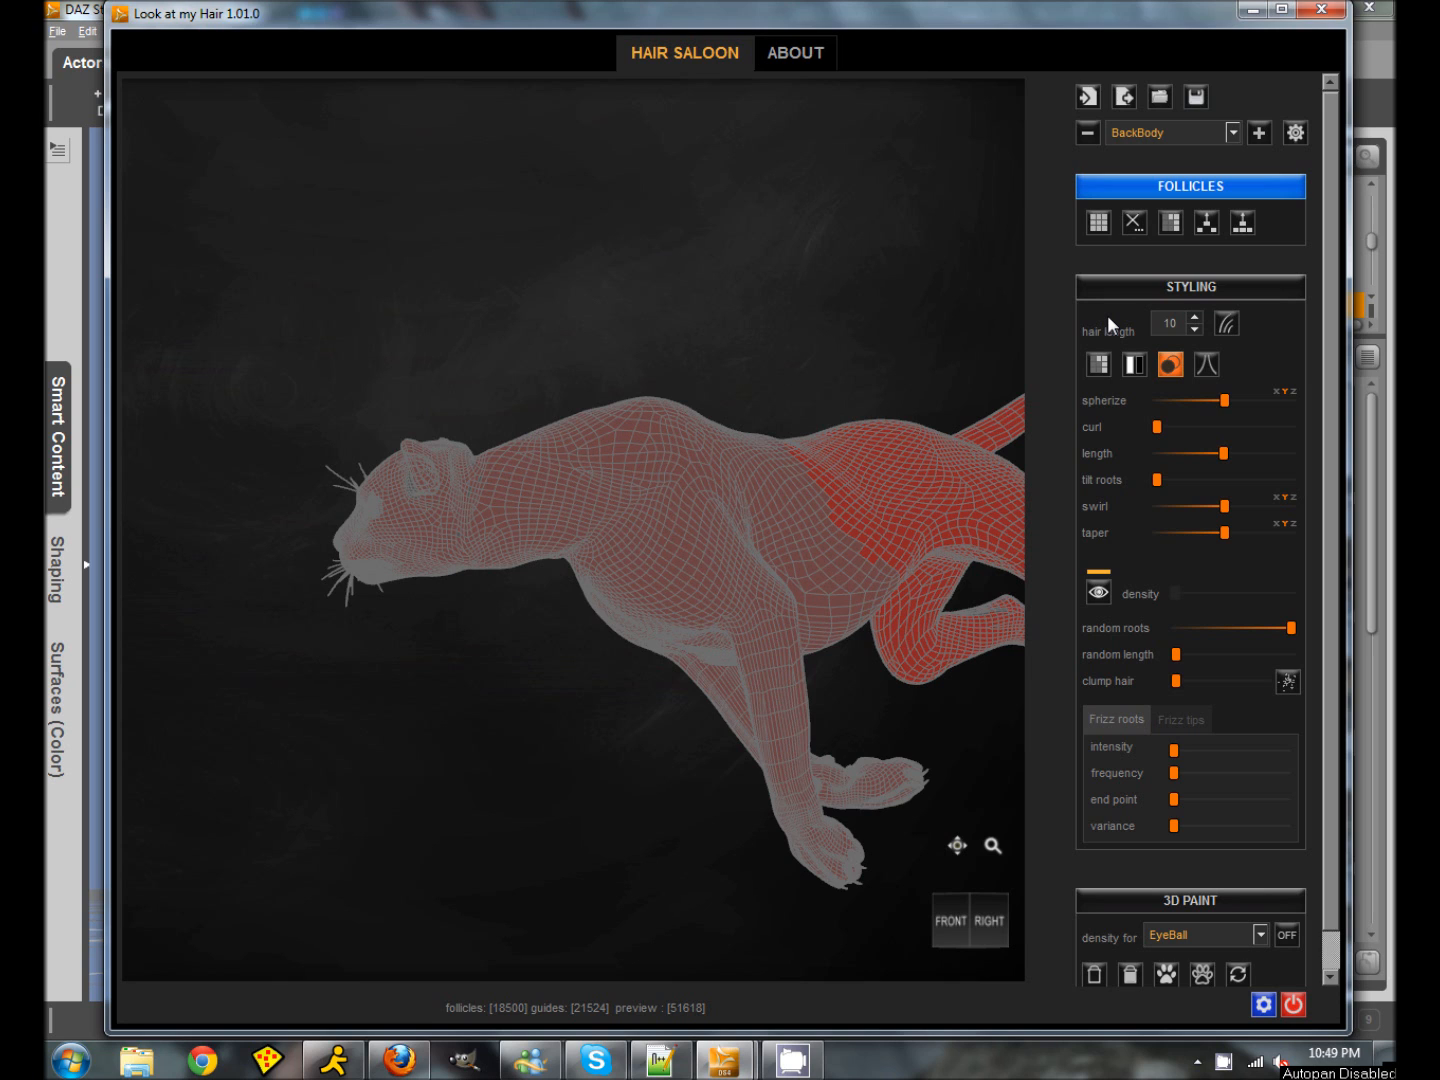
{"action": "left_click", "coordinate": [1231, 132]}
{"action": "left_click", "coordinate": [1128, 224]}
{"action": "left_click_drag", "start_coordinate": [579, 850], "coordinate": [575, 662]}
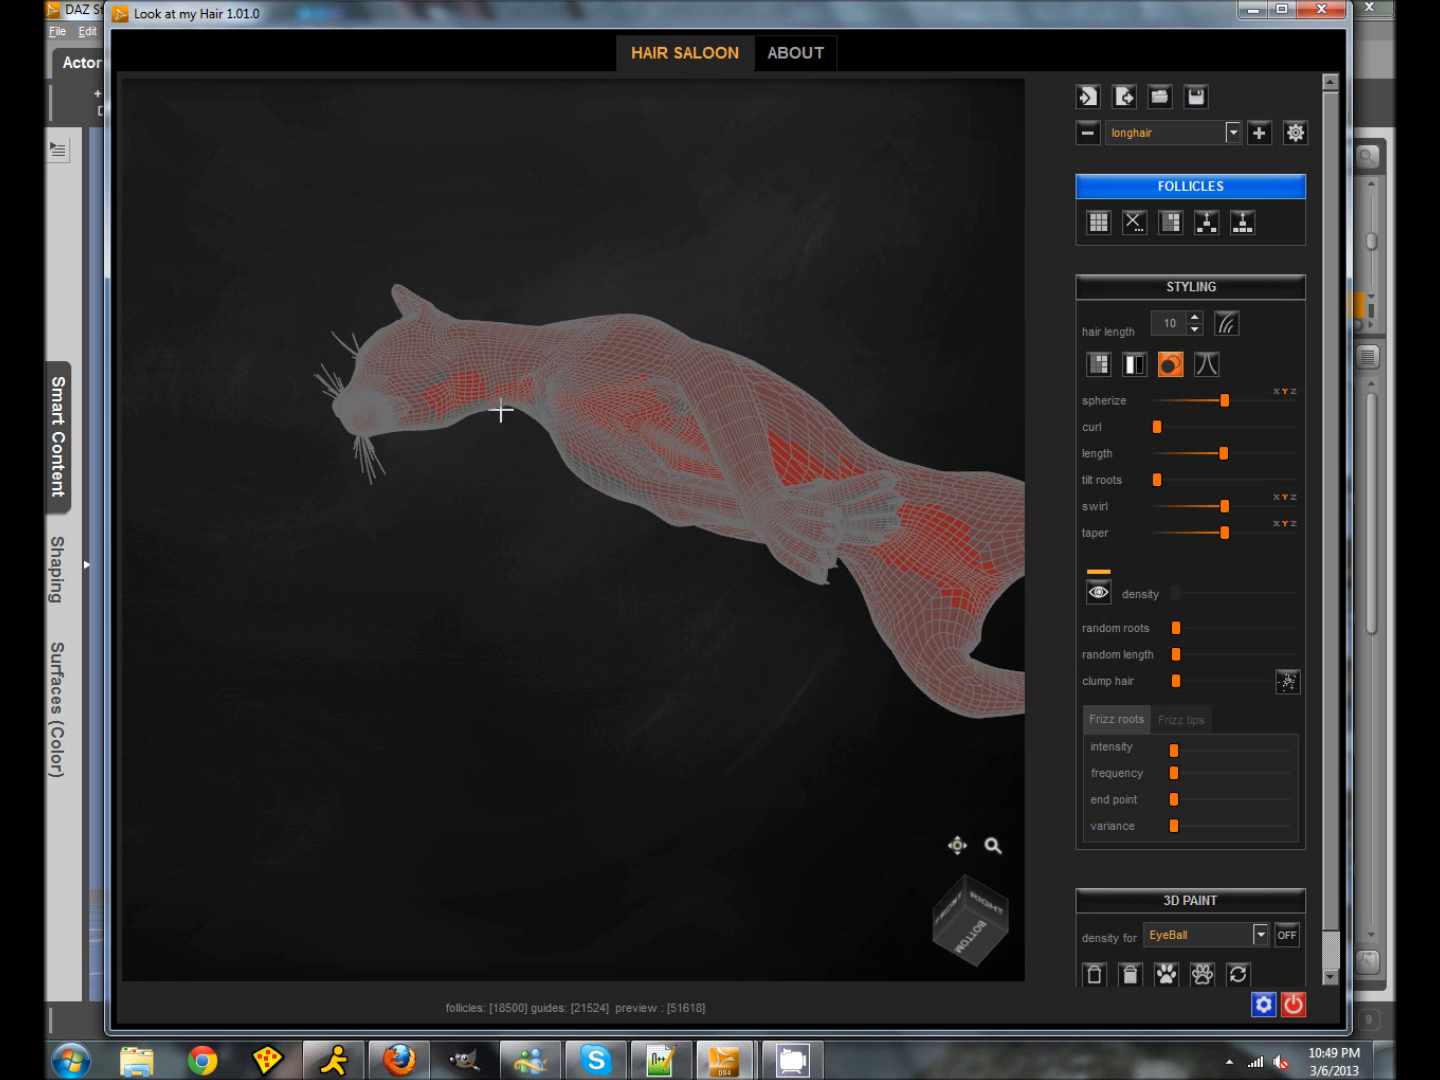
{"action": "left_click_drag", "start_coordinate": [391, 679], "coordinate": [424, 419]}
{"action": "left_click_drag", "start_coordinate": [575, 687], "coordinate": [709, 765]}
Step: Generate guide hairs for the head group with a hair length of 1 cm
{"action": "left_click", "coordinate": [1233, 135]}
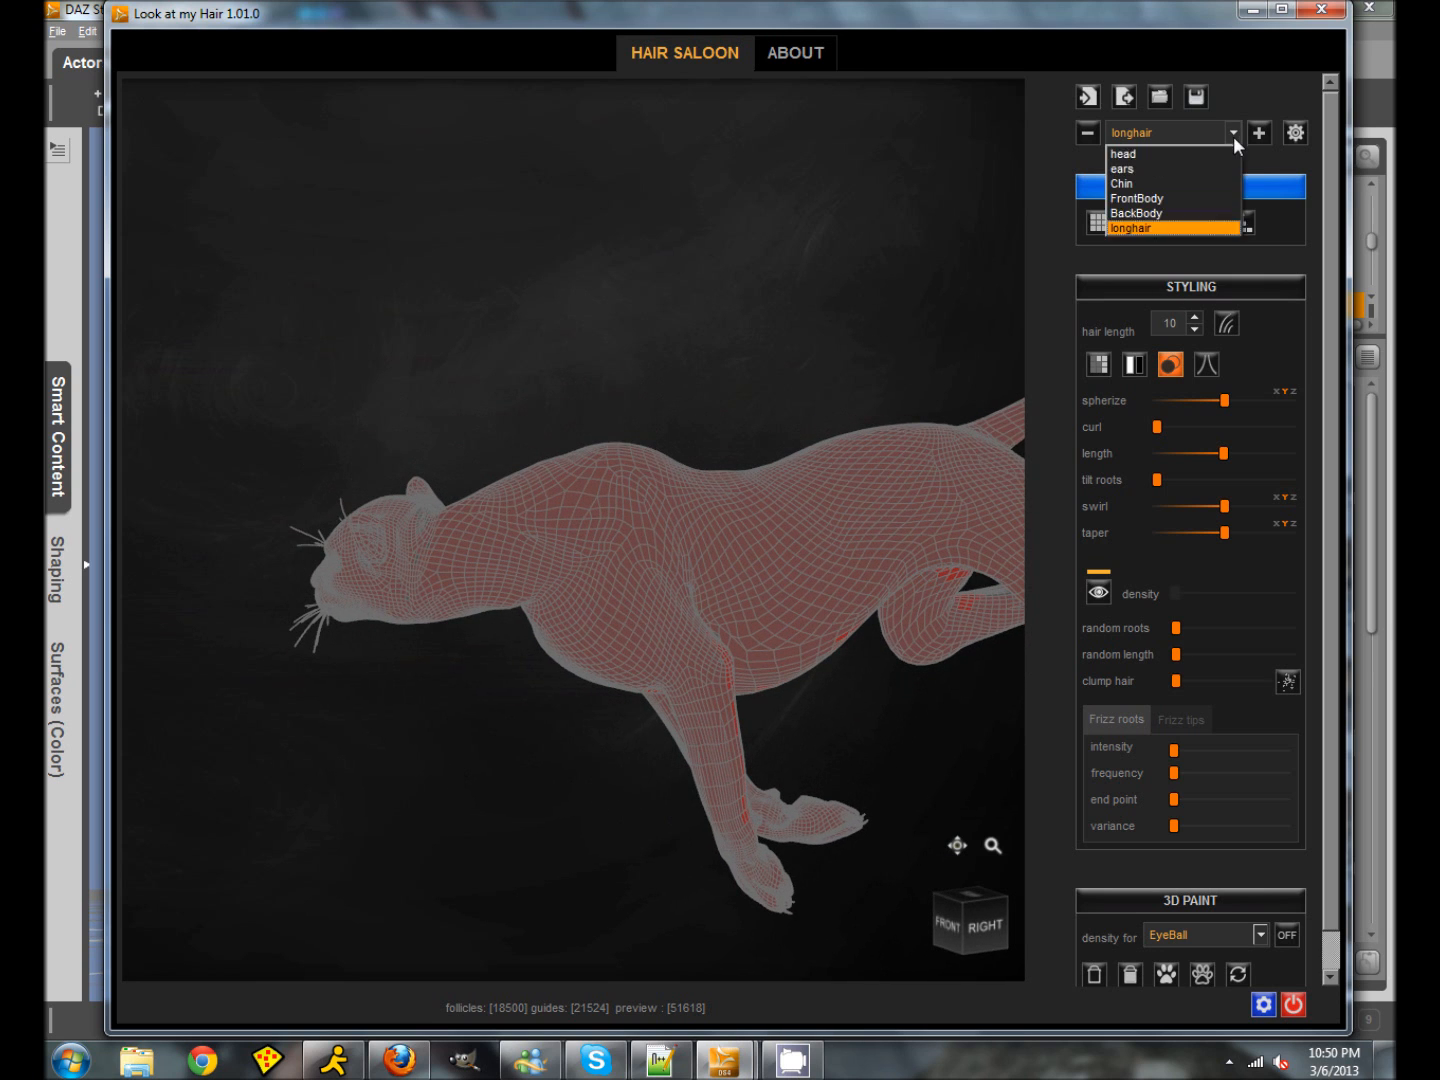
{"action": "left_click", "coordinate": [1141, 153]}
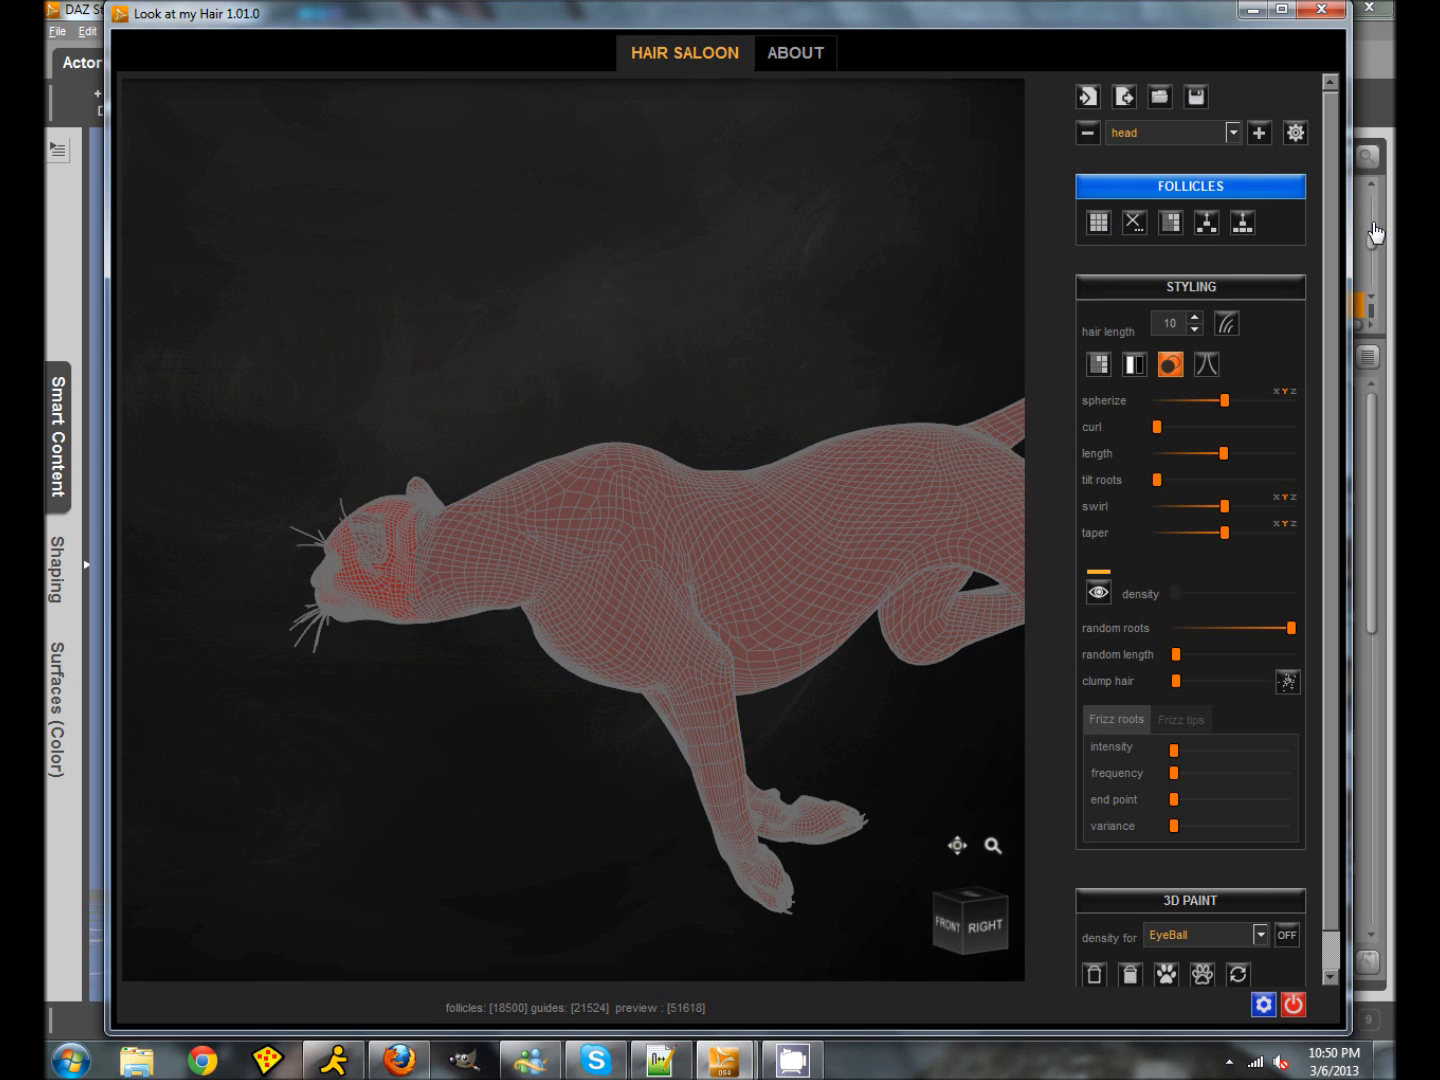
{"action": "left_click", "coordinate": [1190, 327]}
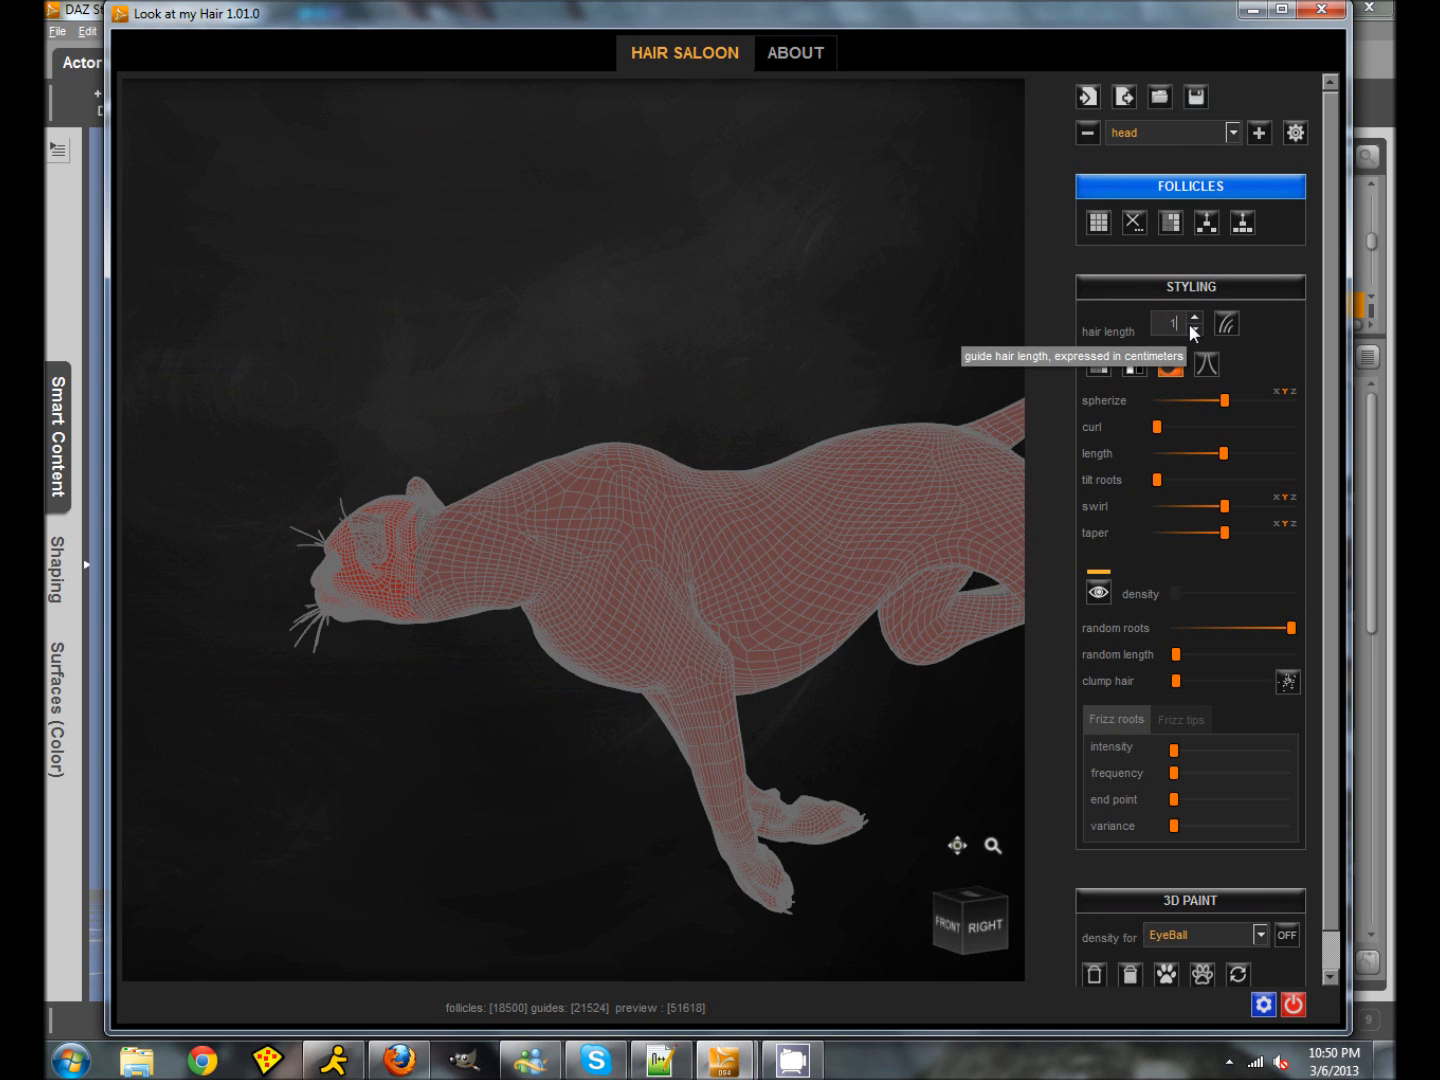
{"action": "left_click", "coordinate": [1190, 328]}
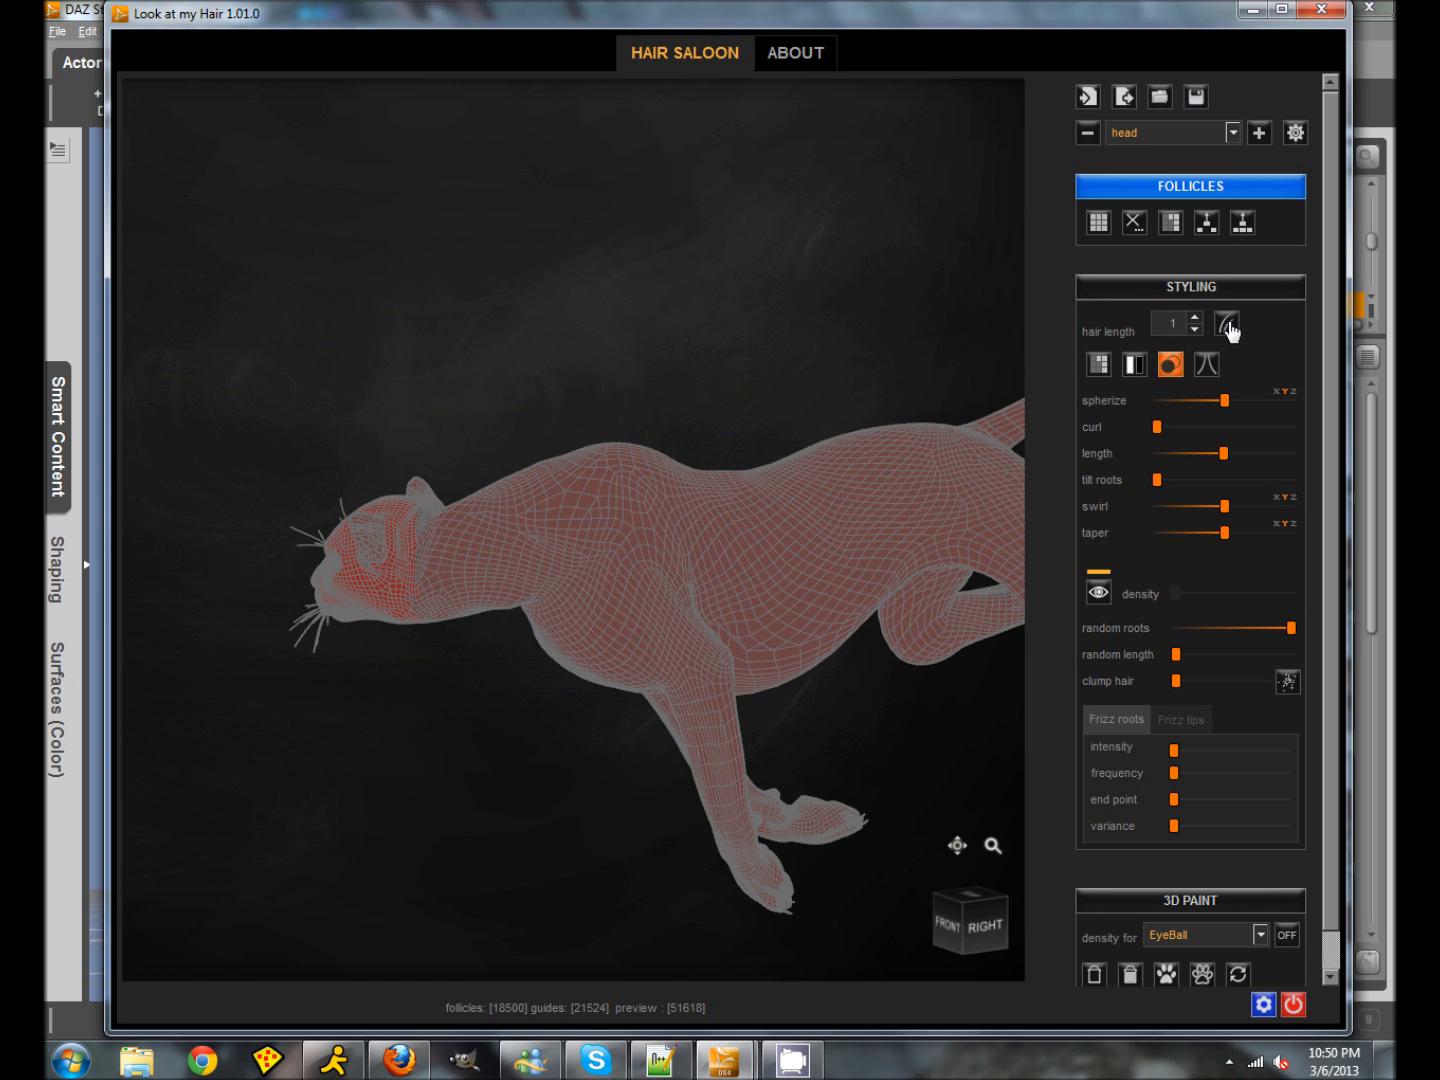
{"action": "left_click", "coordinate": [1227, 325]}
{"action": "left_click", "coordinate": [680, 545]}
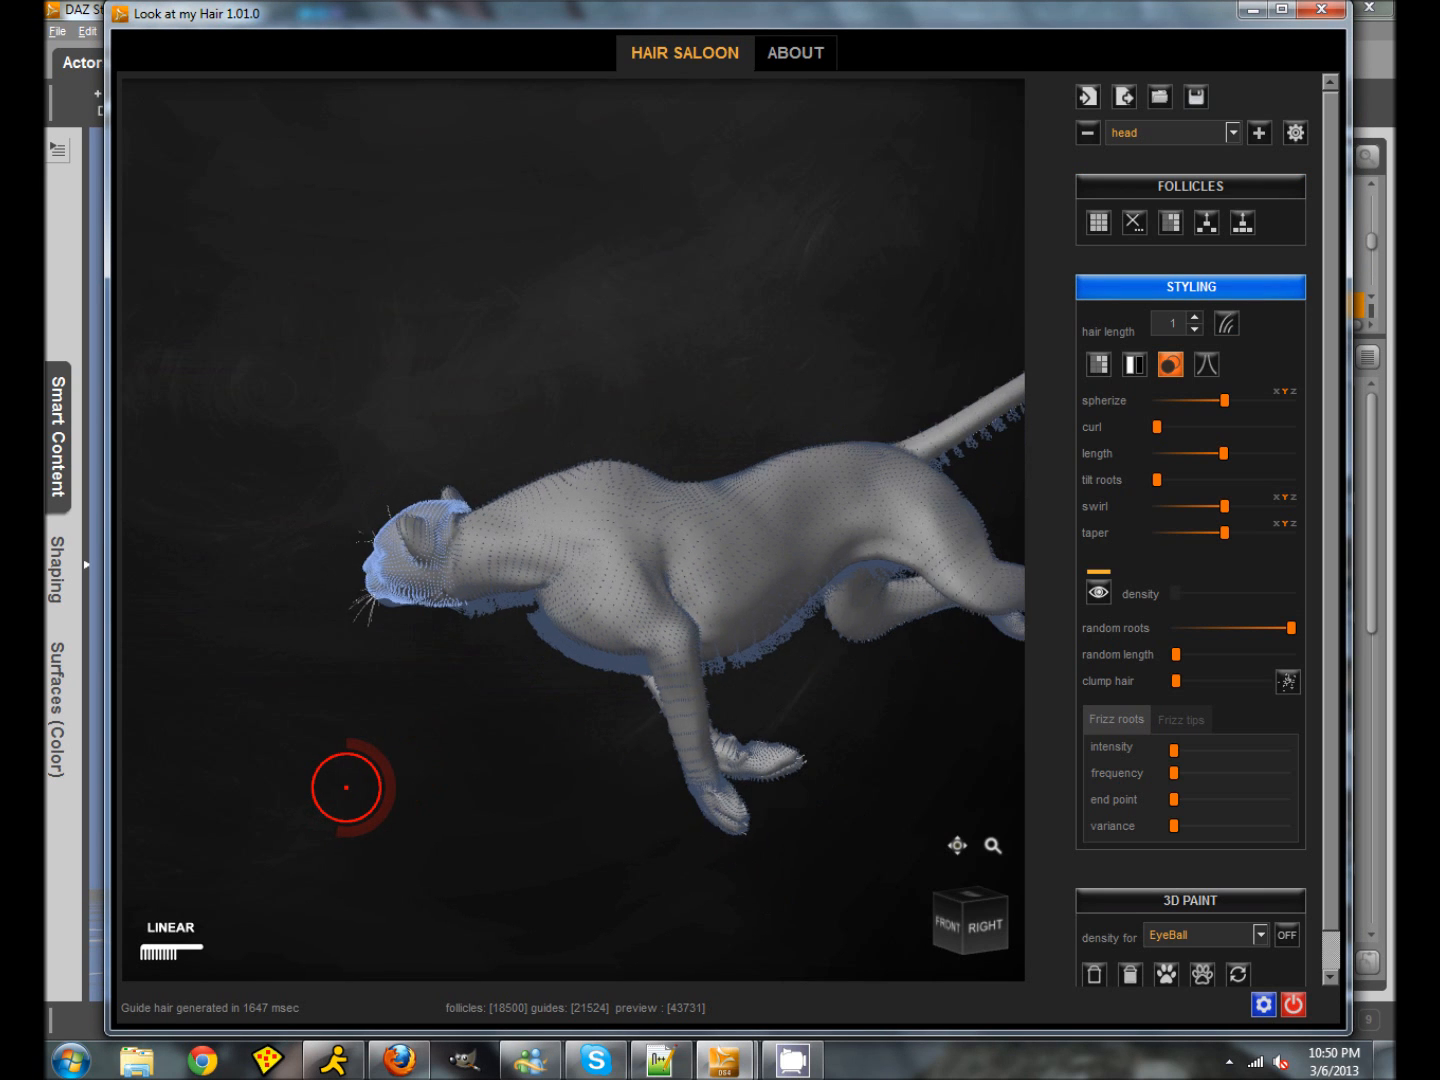
Step: Apply the spherize effect to the guide hairs on the cheetah's head
{"action": "scroll", "coordinate": [347, 787], "scroll_direction": "up", "scroll_amount": 6}
{"action": "scroll", "coordinate": [343, 745], "scroll_direction": "down", "scroll_amount": 3}
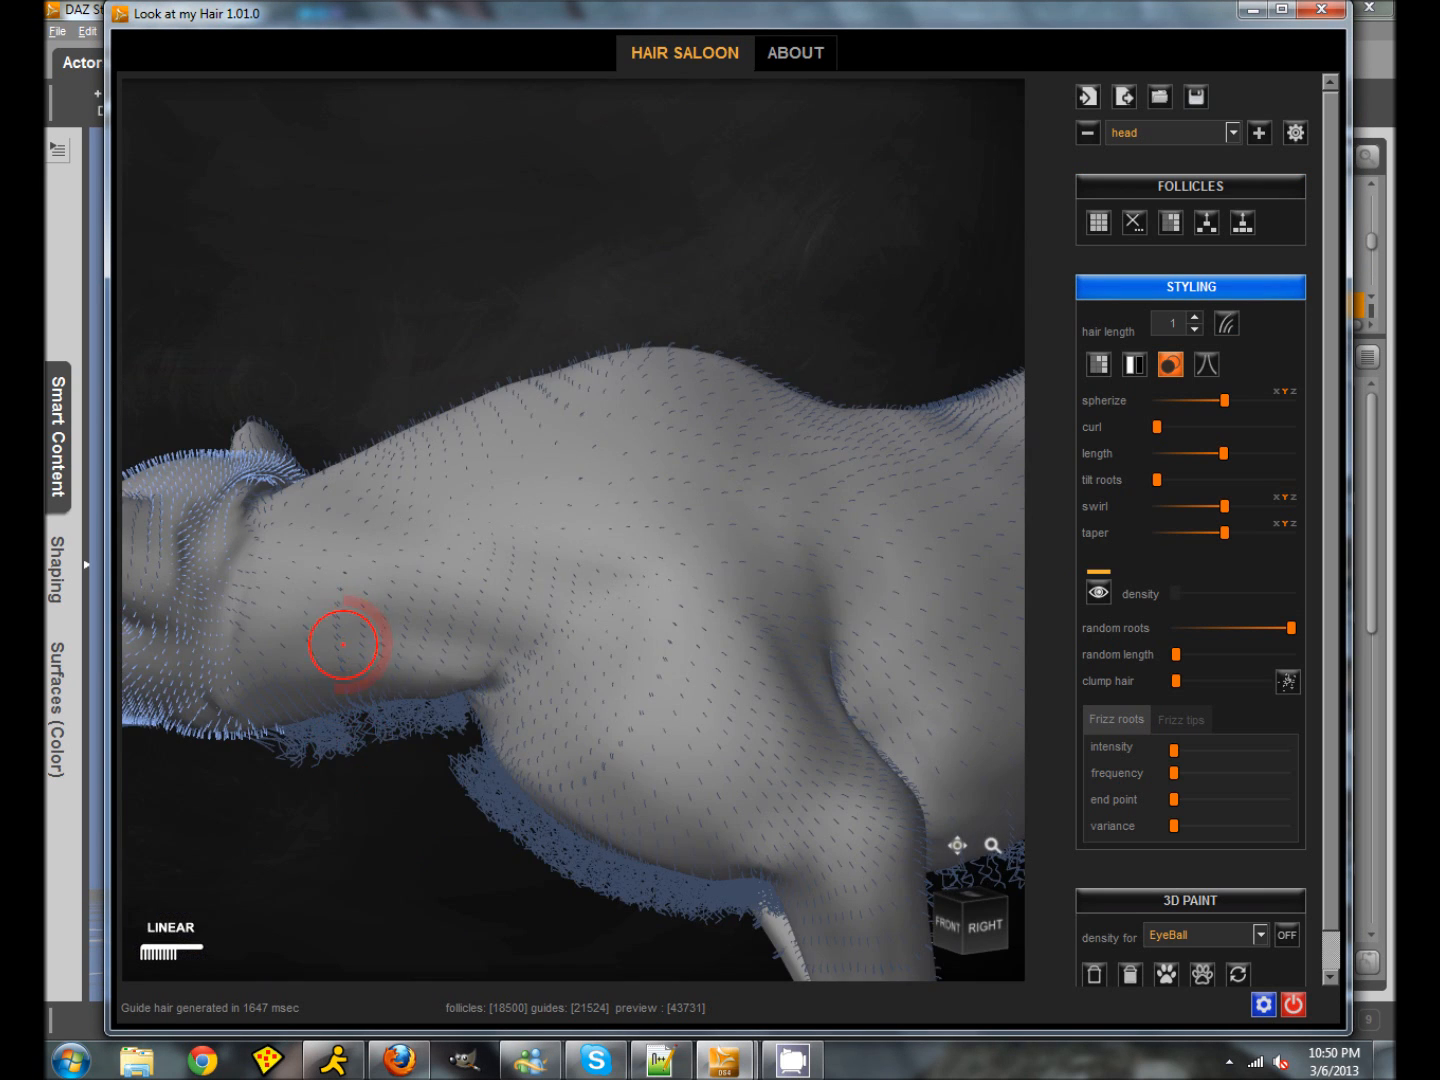
{"action": "left_click_drag", "start_coordinate": [324, 894], "coordinate": [393, 857]}
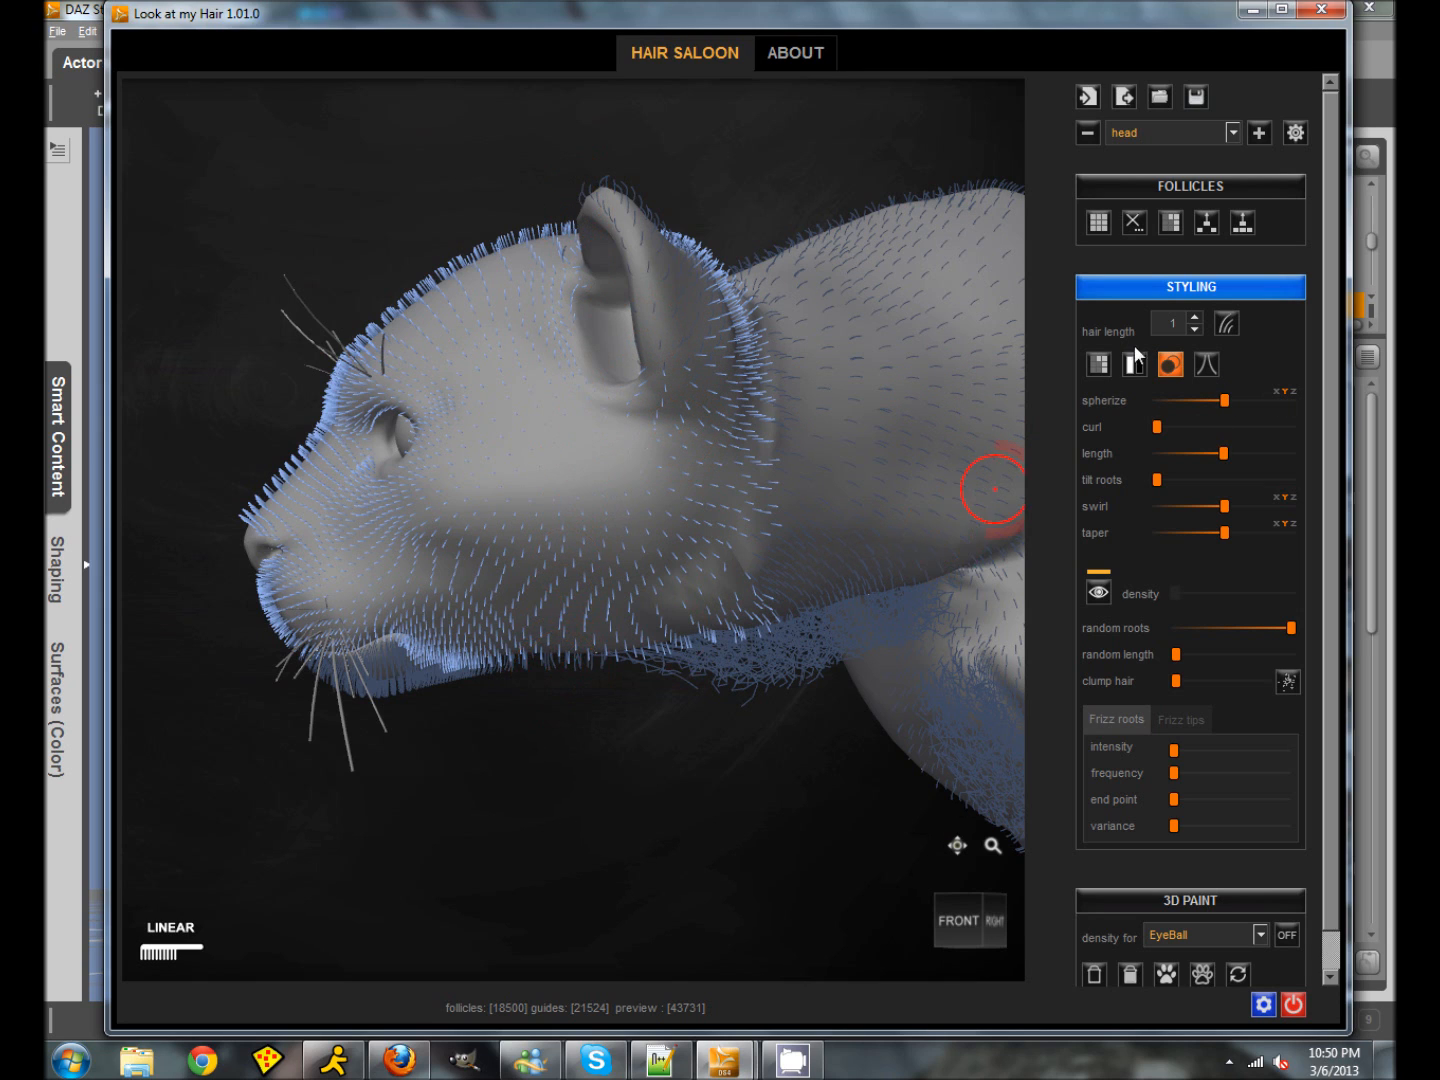
{"action": "left_click_drag", "start_coordinate": [1225, 400], "coordinate": [1302, 401]}
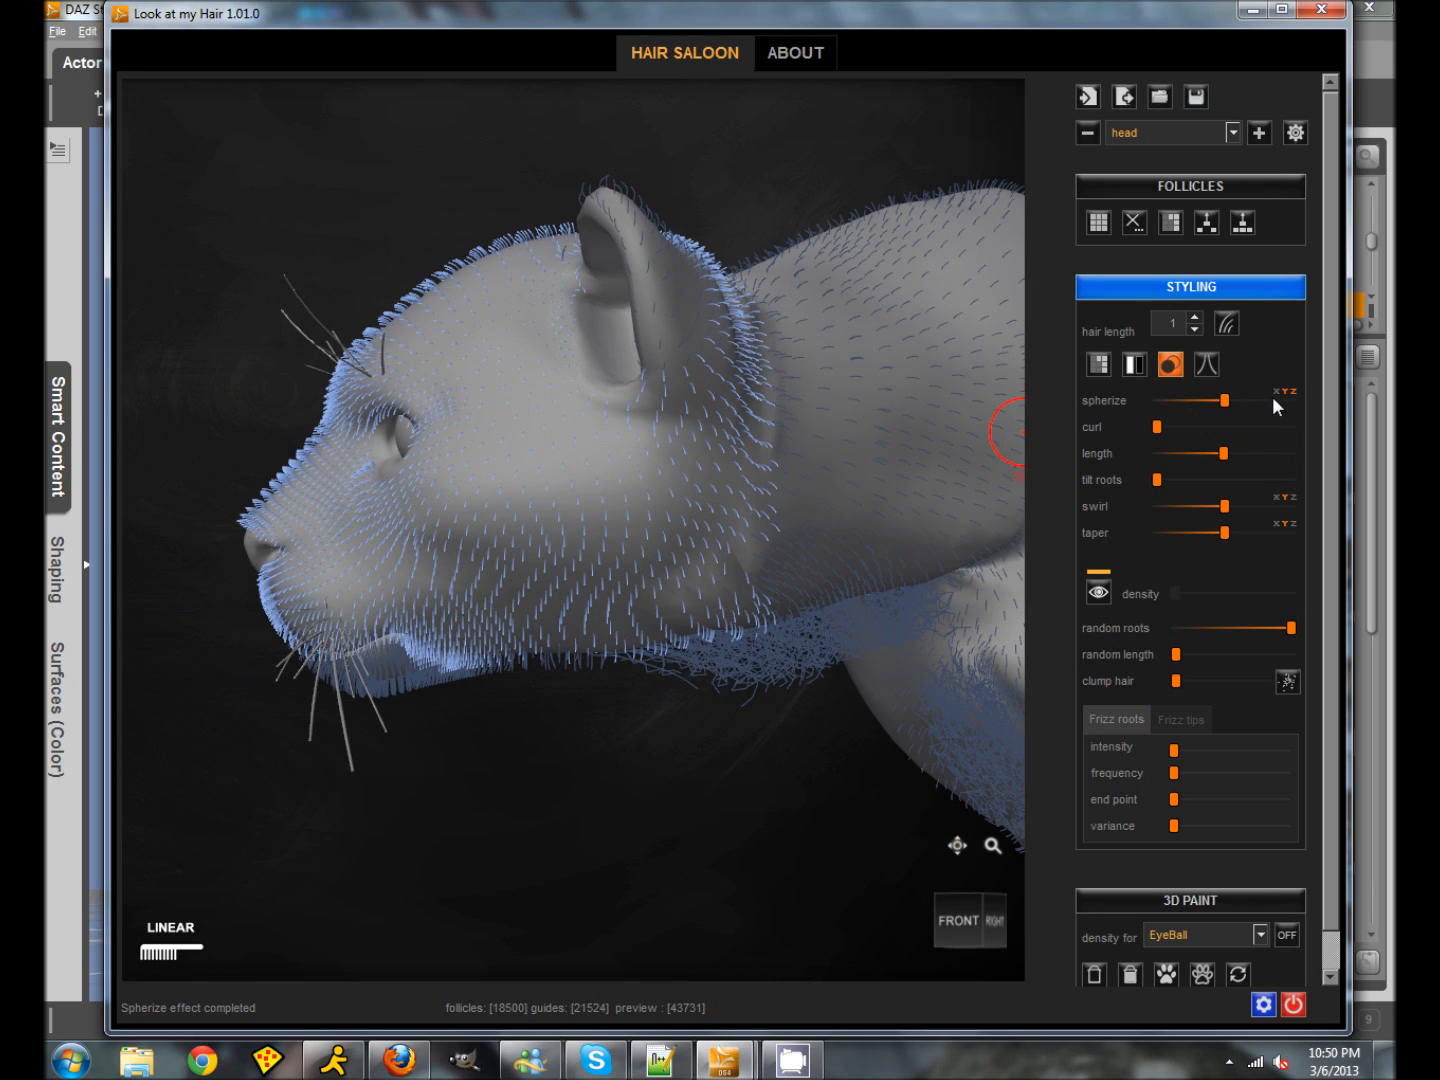
{"action": "left_click_drag", "start_coordinate": [1236, 401], "coordinate": [1224, 401]}
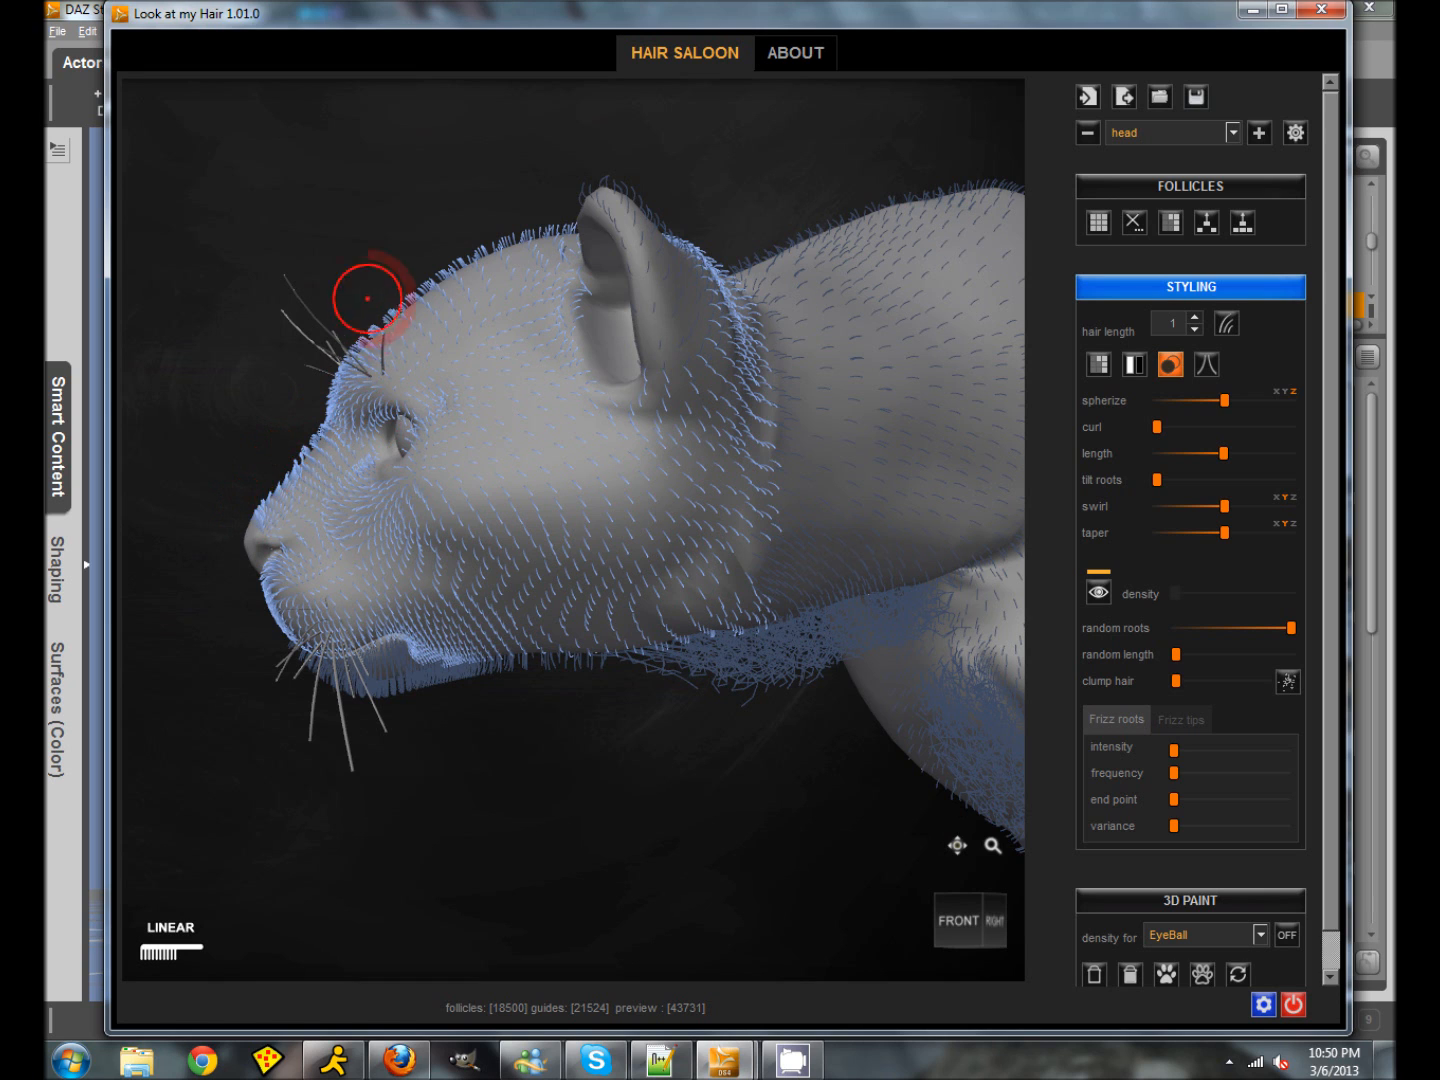
Step: Preview the head group's hair threads with the density set to maximum
{"action": "left_click", "coordinate": [1097, 595]}
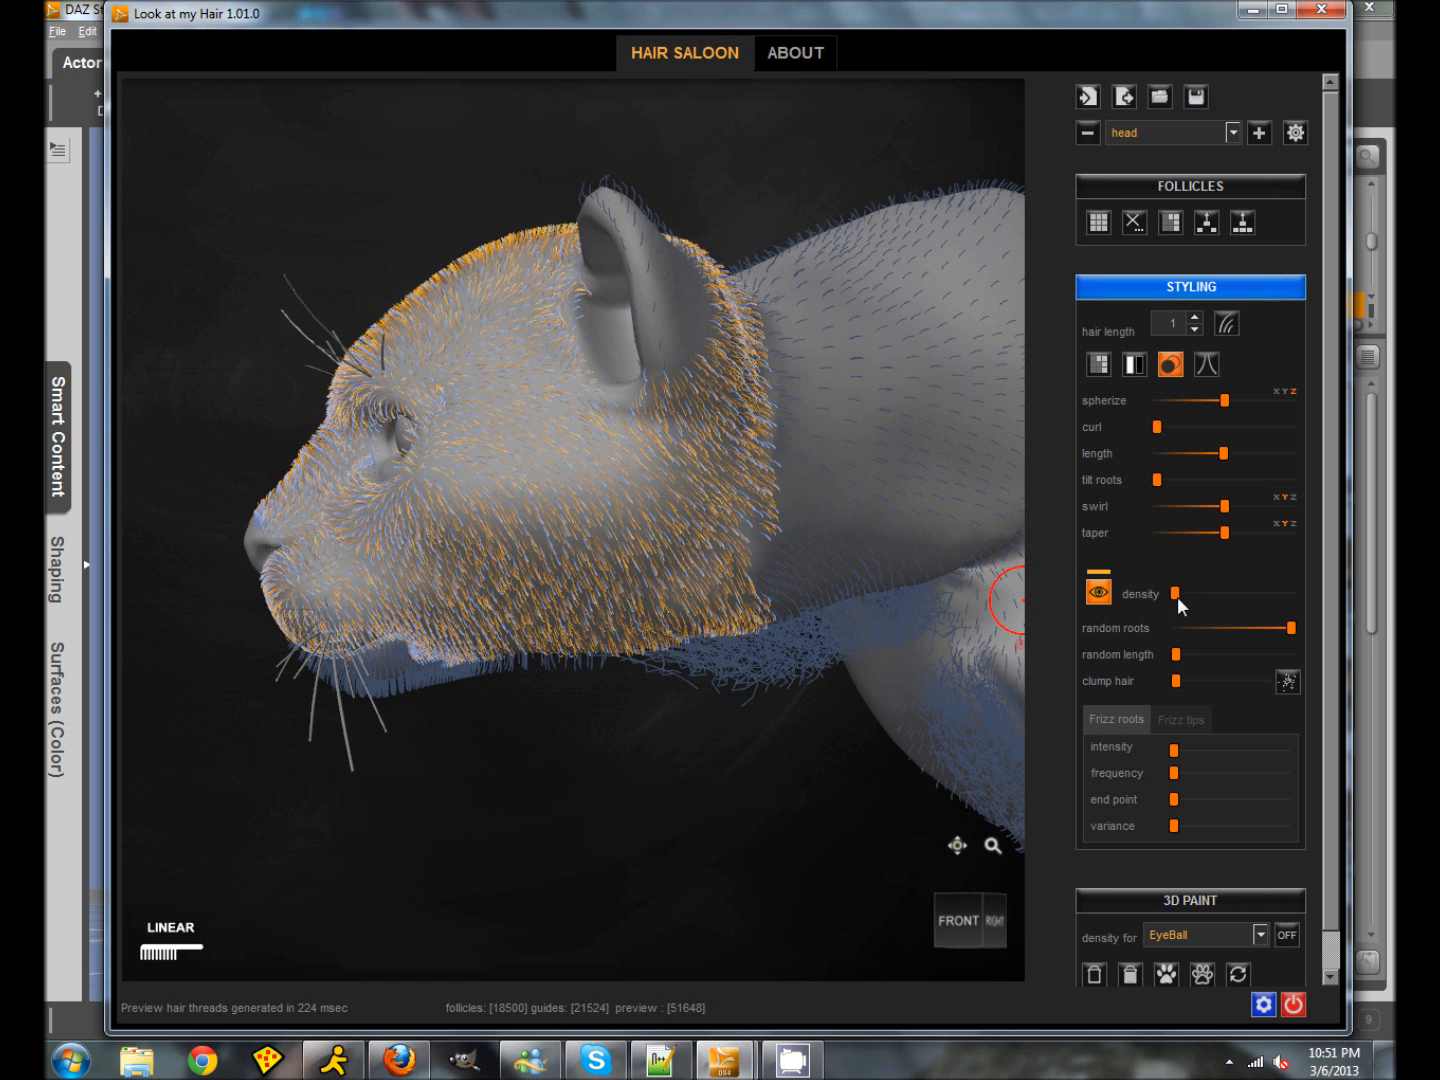
{"action": "left_click", "coordinate": [1284, 595]}
{"action": "mouse_move", "coordinate": [800, 1068]}
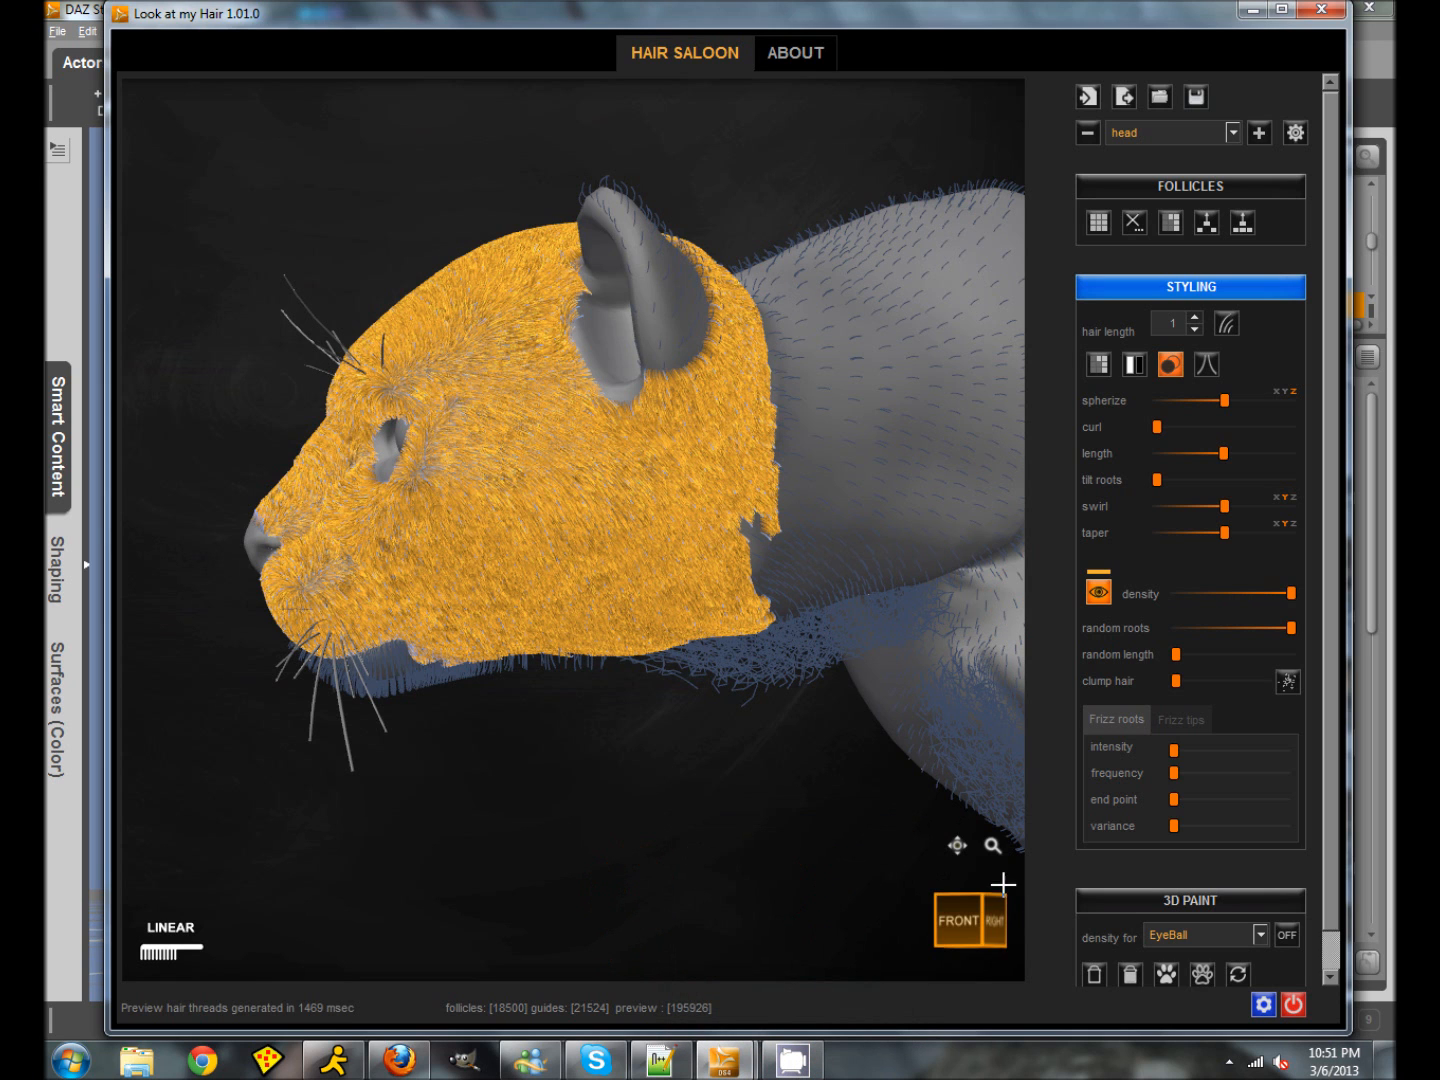
Step: Extend the head group's follicle area to the missed polygons around the cheetah's eye
{"action": "middle_click_drag", "start_coordinate": [553, 890], "coordinate": [690, 776]}
{"action": "mouse_move", "coordinate": [697, 356]}
{"action": "left_mouse_down"}
{"action": "mouse_move", "coordinate": [758, 336]}
{"action": "mouse_move", "coordinate": [690, 335]}
{"action": "mouse_move", "coordinate": [745, 356]}
{"action": "left_mouse_up"}
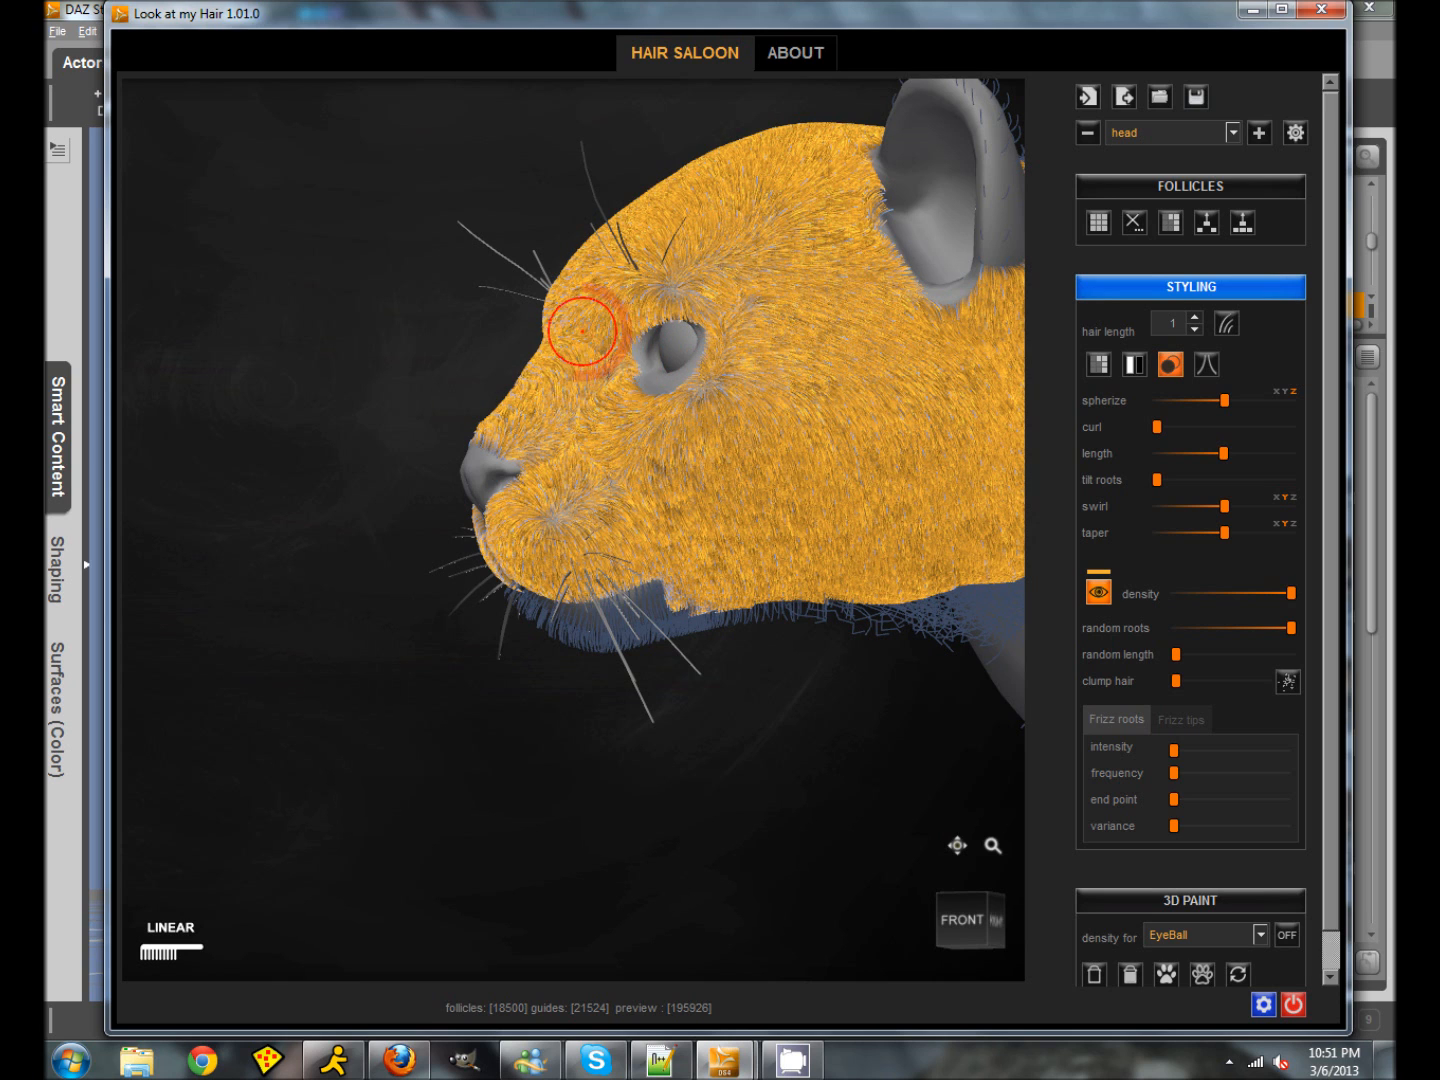
{"action": "mouse_move", "coordinate": [659, 338]}
{"action": "left_mouse_down"}
{"action": "mouse_move", "coordinate": [689, 252]}
{"action": "mouse_move", "coordinate": [700, 293]}
{"action": "left_mouse_up"}
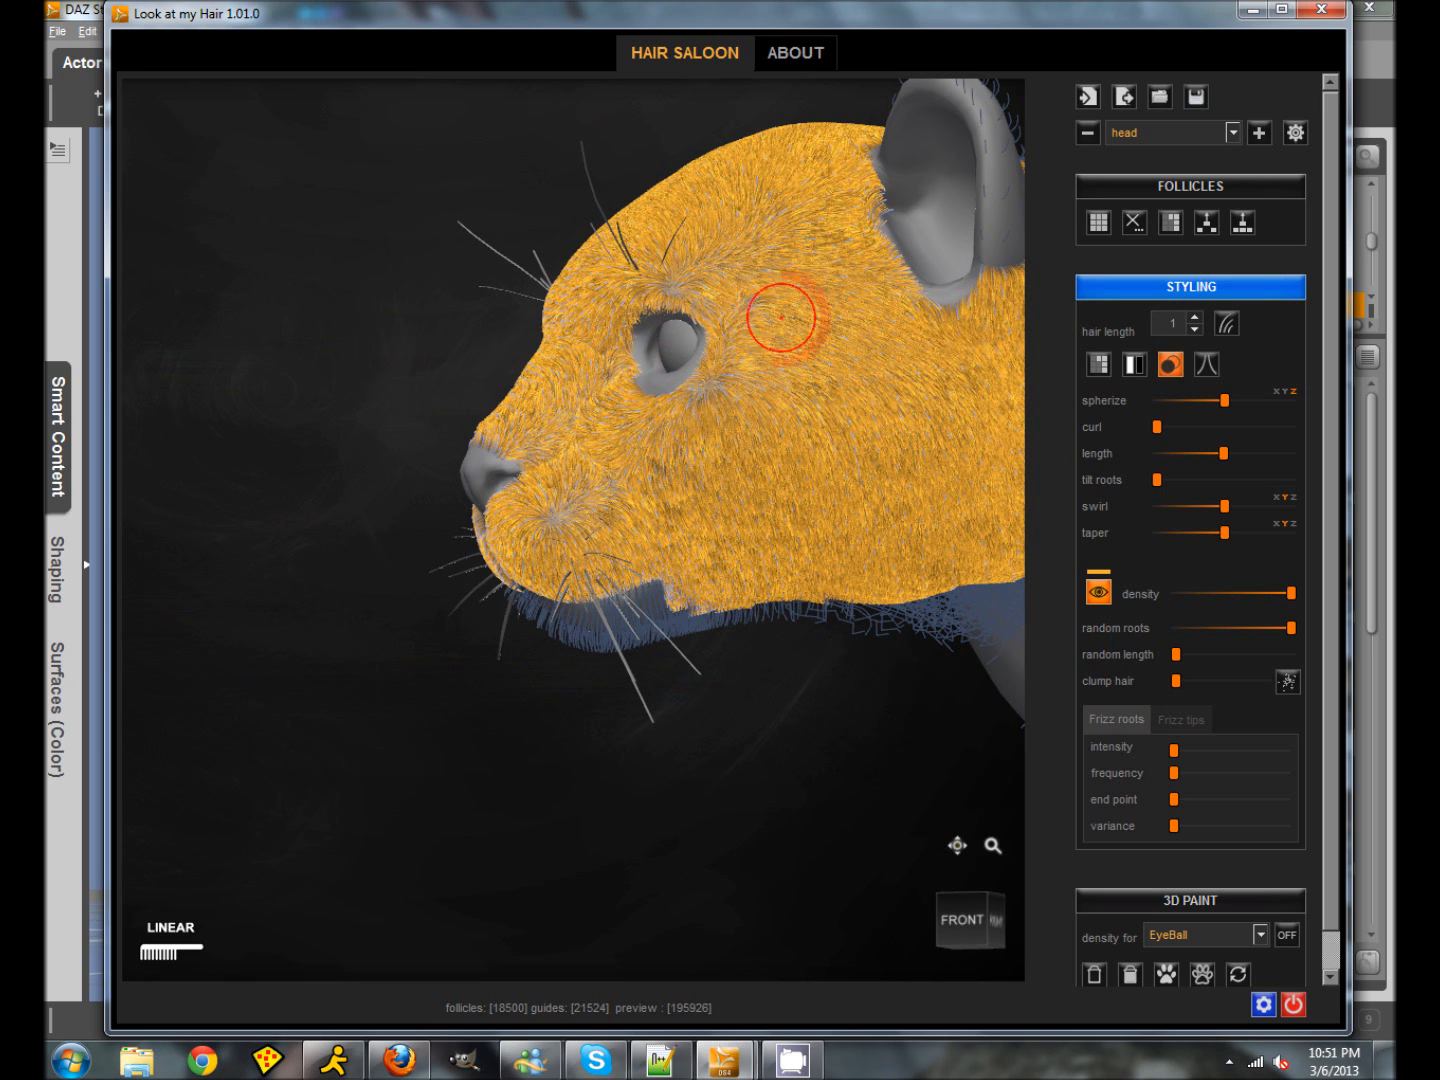
{"action": "left_click", "coordinate": [1191, 186]}
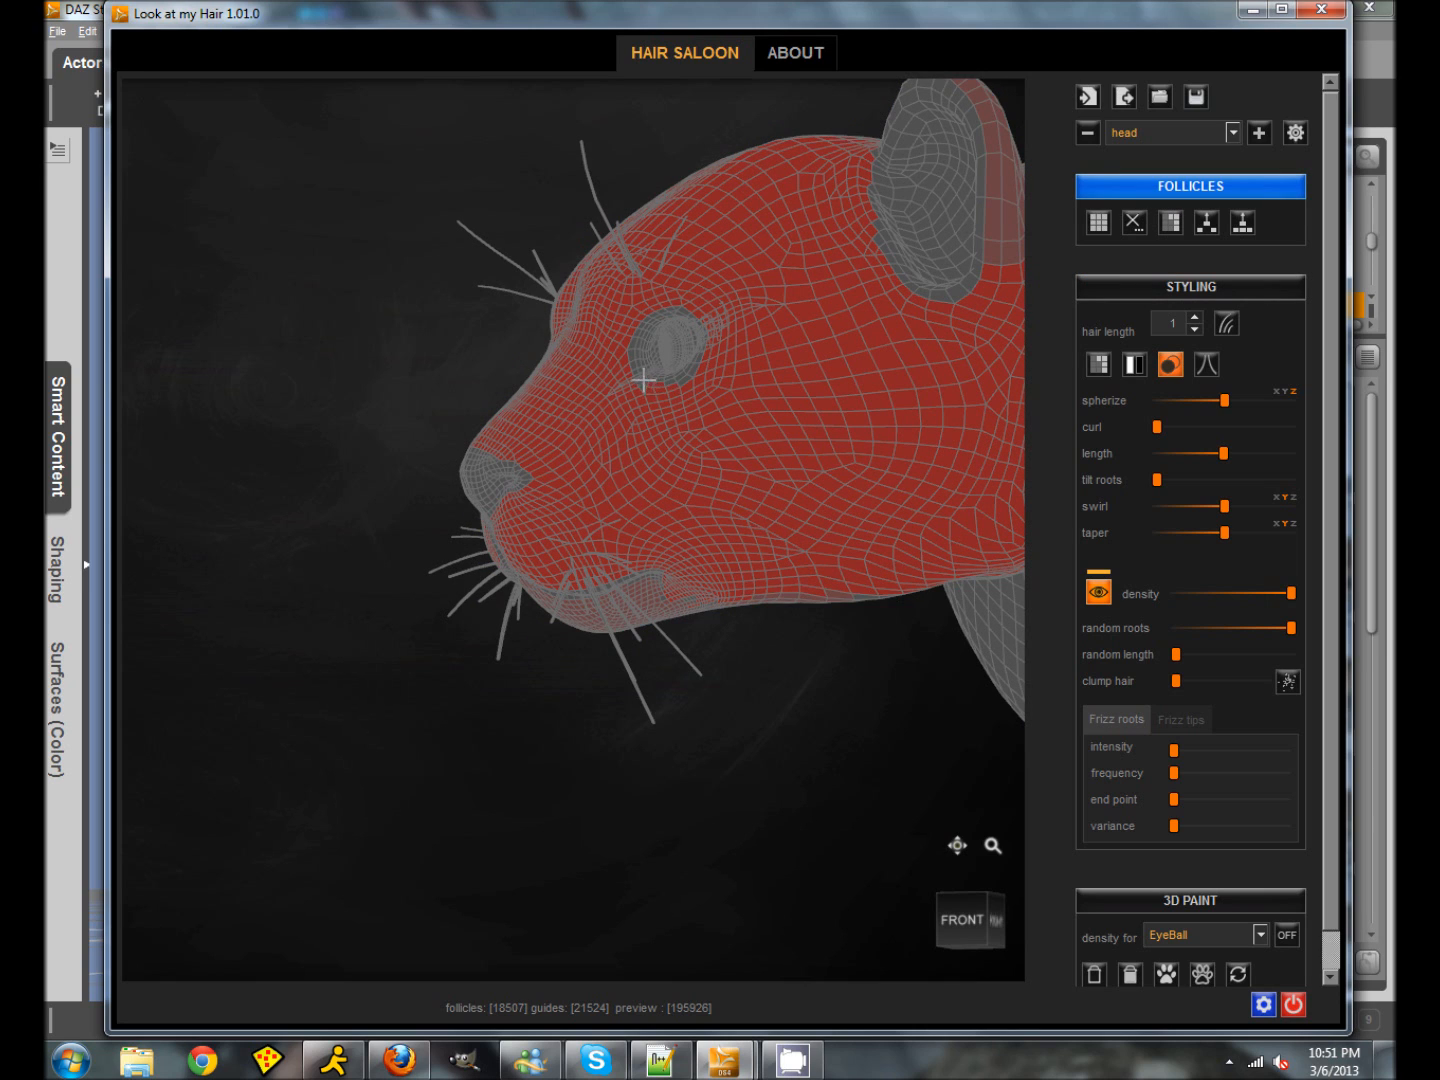
{"action": "left_click_drag", "start_coordinate": [672, 386], "coordinate": [635, 374]}
Step: Regenerate the head group's guide hairs with a hair length of 1 and apply the spherize effect on the Y axis with the preview hidden
{"action": "left_click", "coordinate": [1220, 325]}
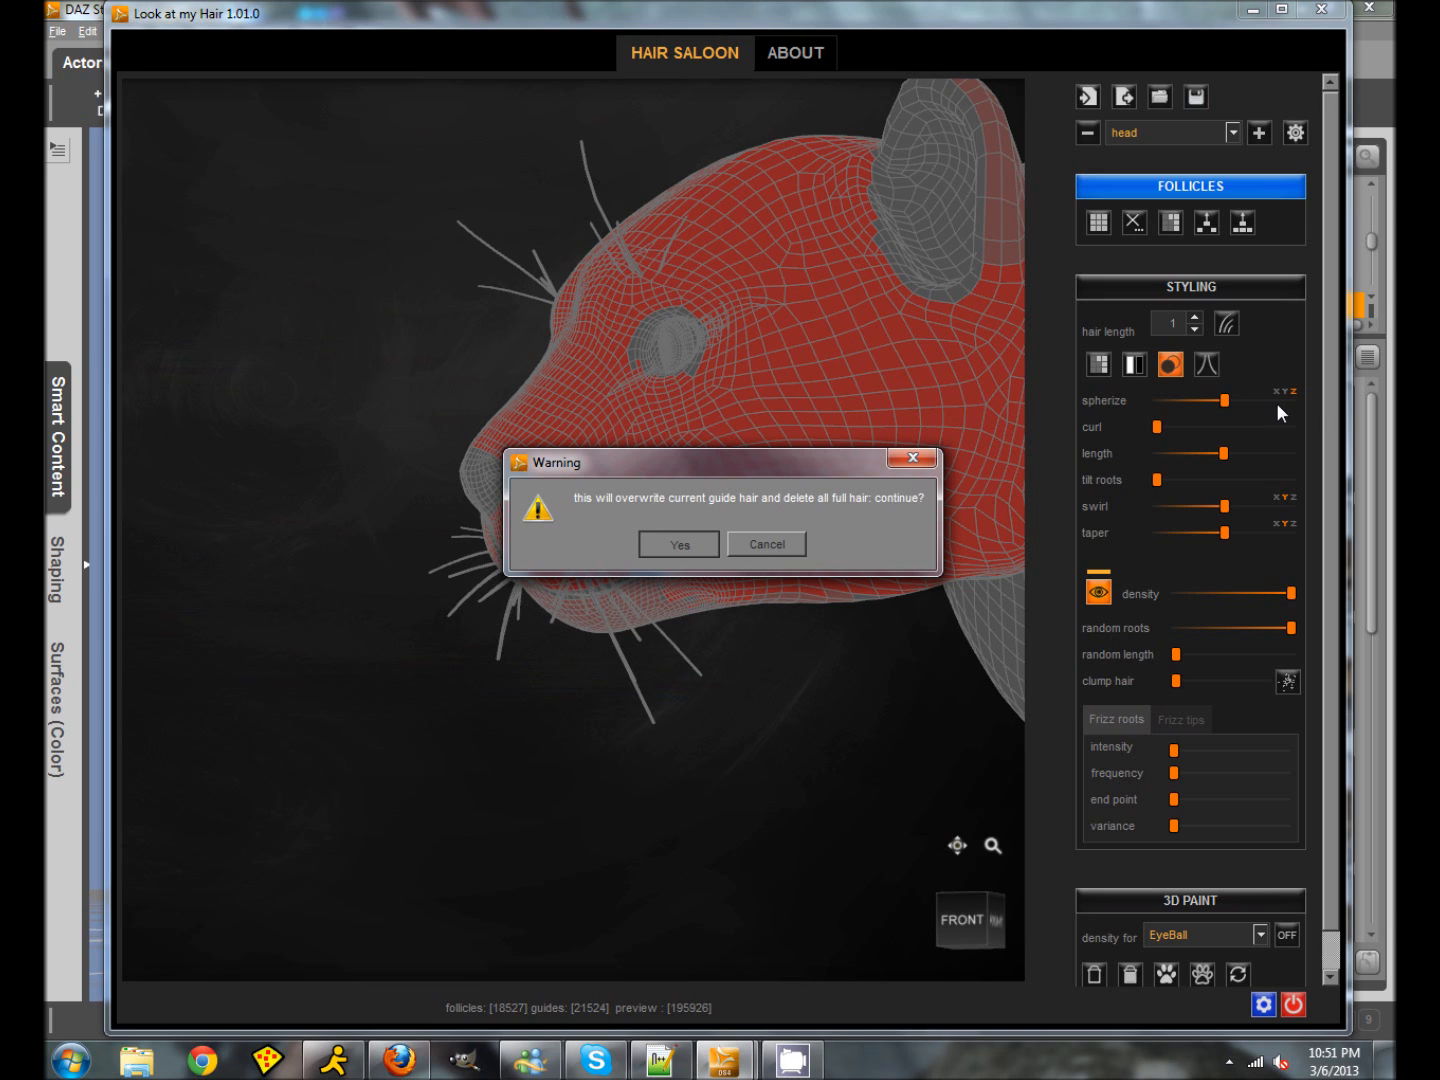
{"action": "left_click", "coordinate": [688, 540]}
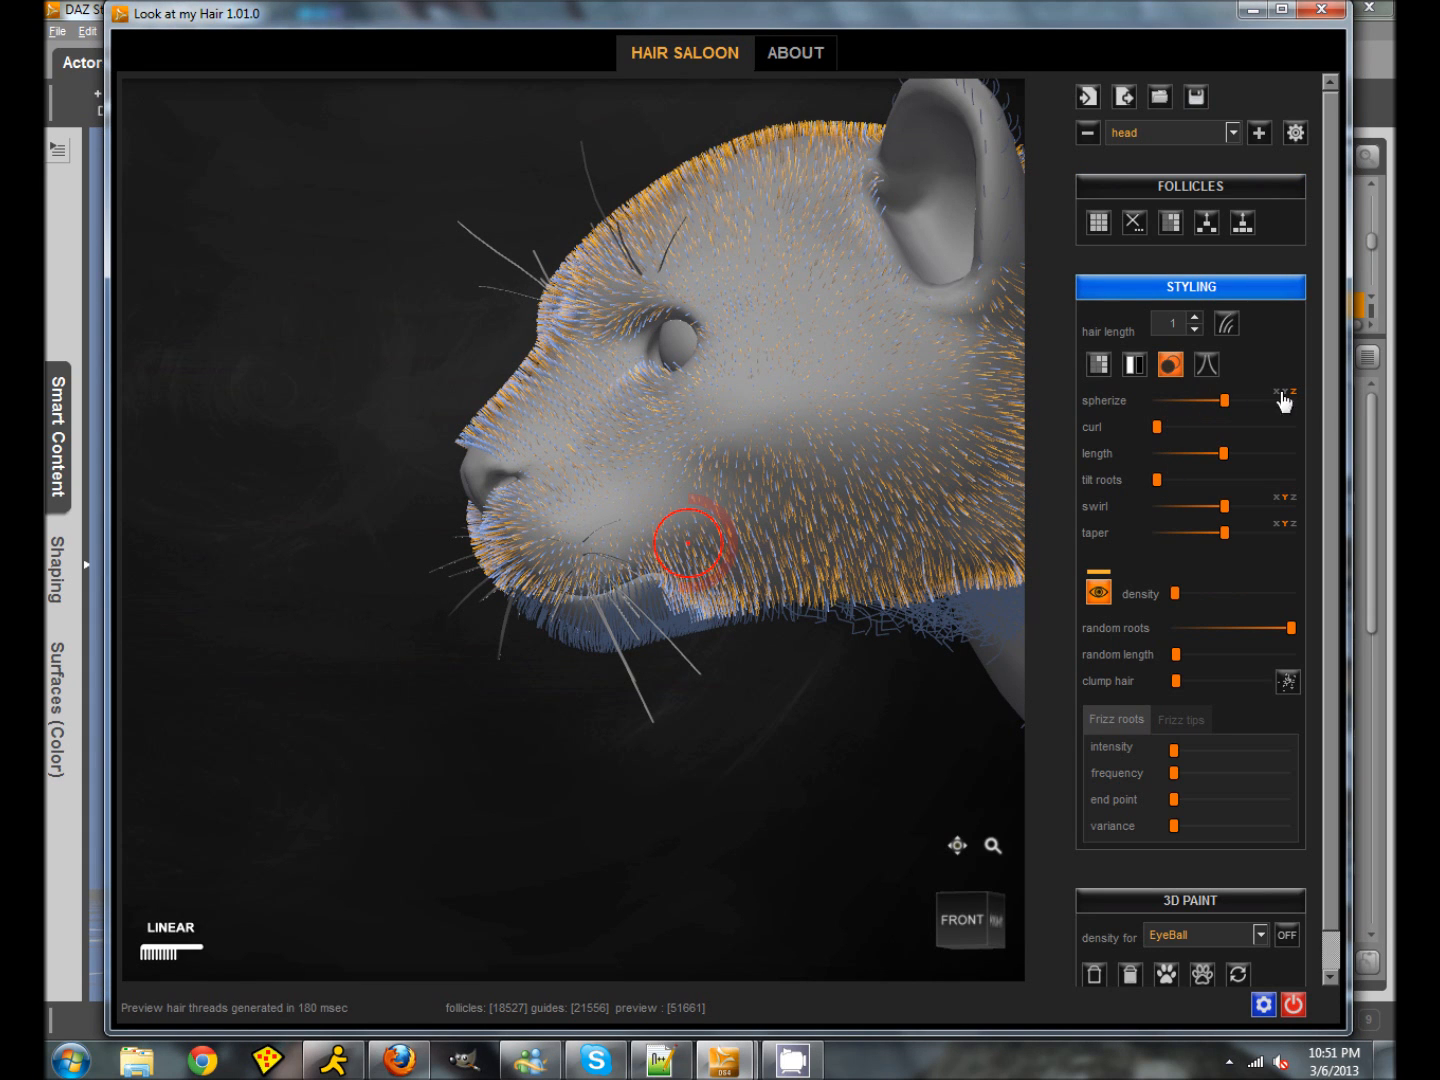
{"action": "left_click", "coordinate": [1102, 597]}
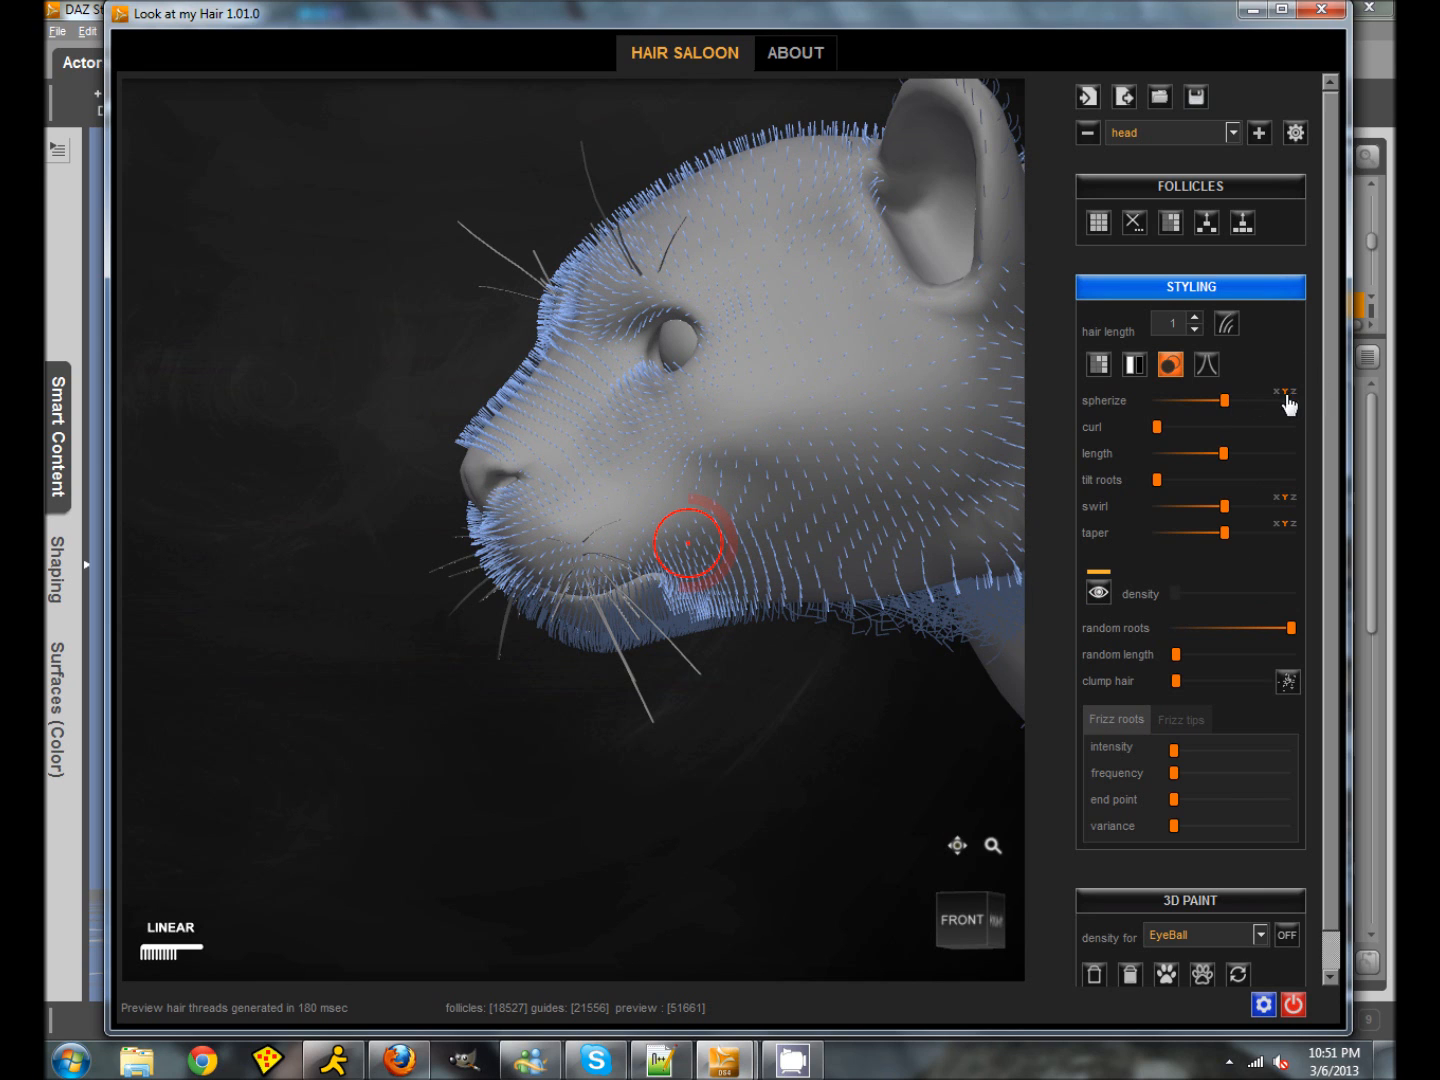
{"action": "left_click_drag", "start_coordinate": [1225, 400], "coordinate": [1290, 399]}
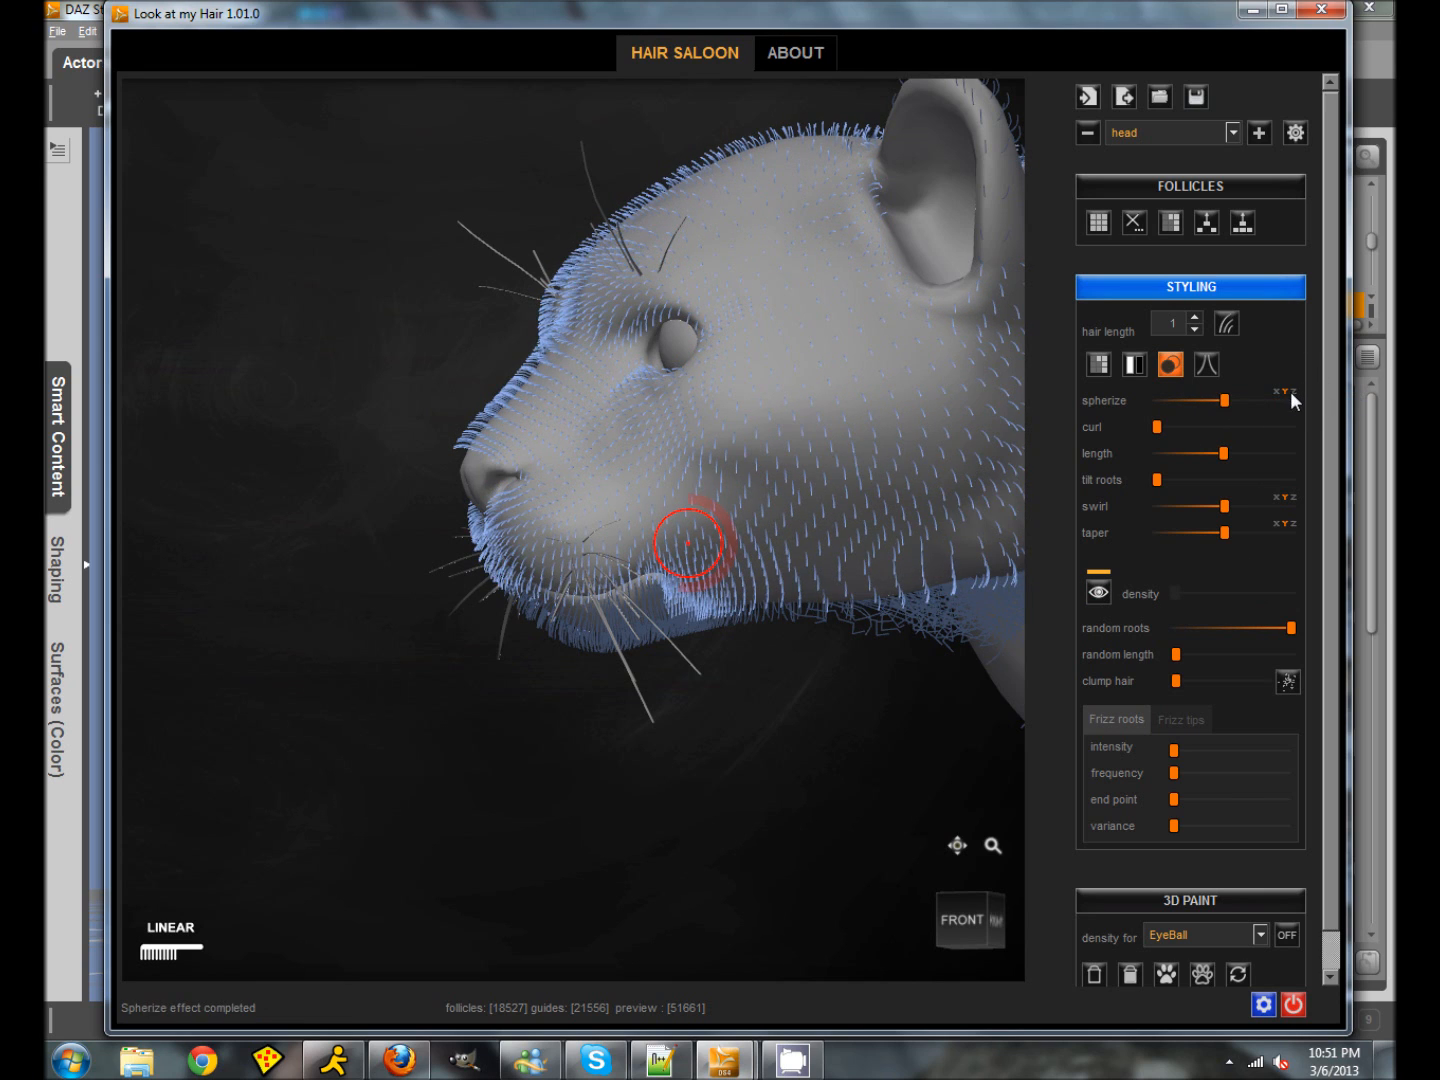
Step: Spherize the head's guide hairs to the maximum, including along the Z axis, and brush the hairs back along the nose bridge
{"action": "left_click_drag", "start_coordinate": [1224, 401], "coordinate": [1341, 409]}
{"action": "mouse_move", "coordinate": [1291, 400]}
{"action": "left_mouse_down"}
{"action": "mouse_move", "coordinate": [1247, 401]}
{"action": "mouse_move", "coordinate": [1318, 401]}
{"action": "left_mouse_up"}
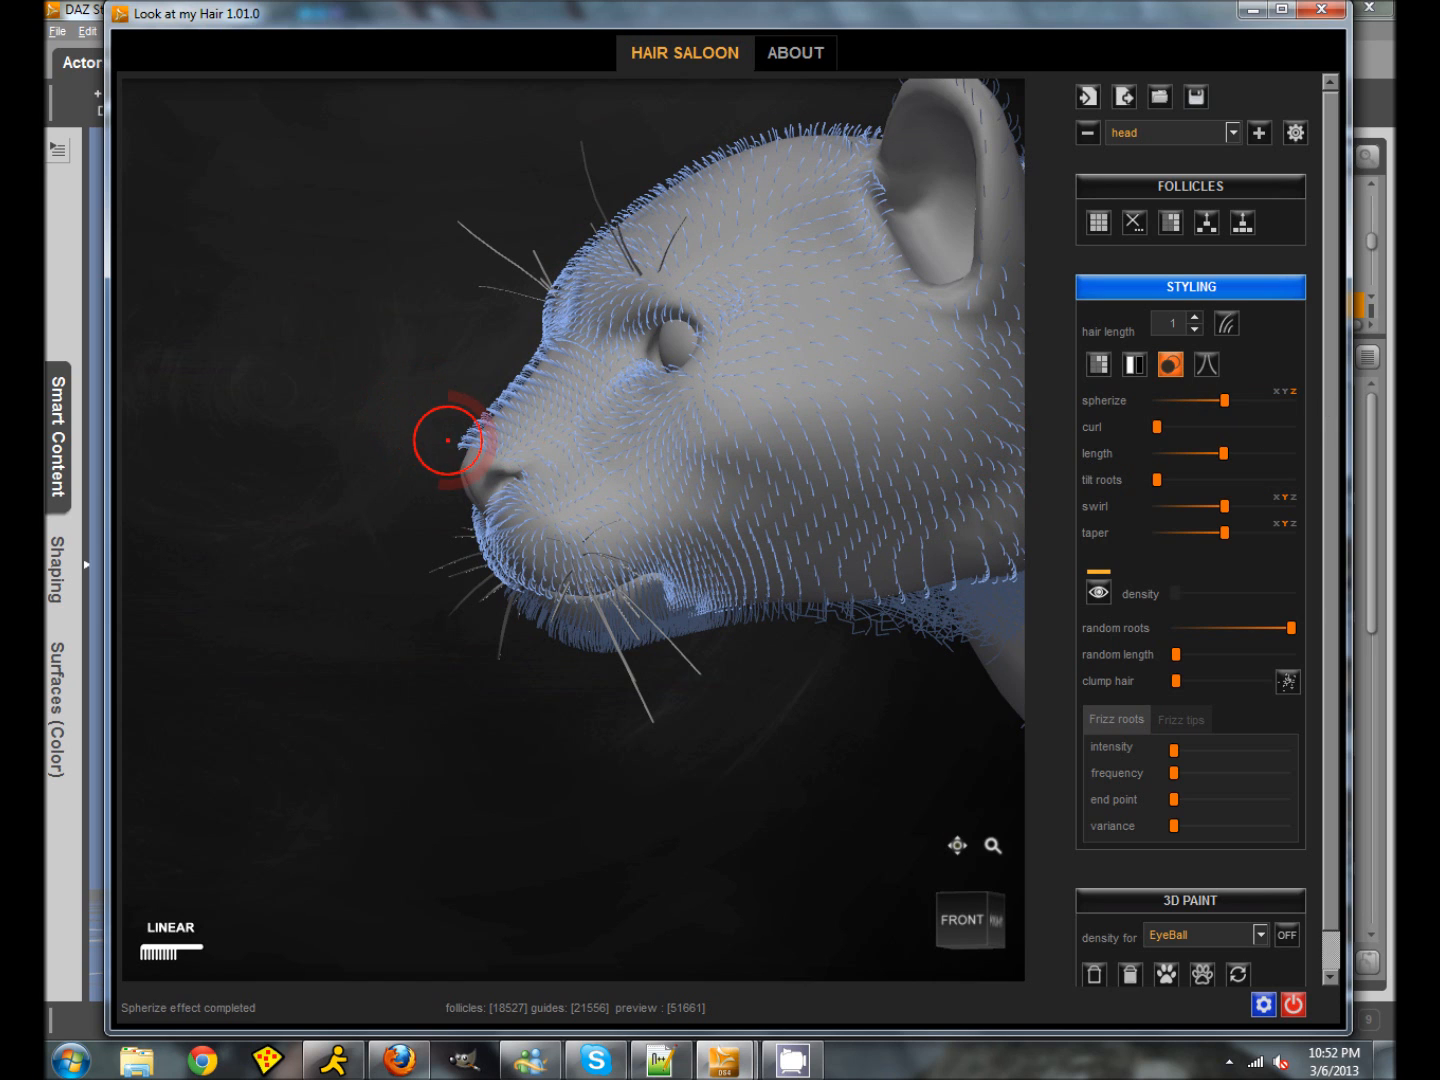
{"action": "mouse_move", "coordinate": [471, 420]}
{"action": "left_mouse_down"}
{"action": "mouse_move", "coordinate": [514, 364]}
{"action": "mouse_move", "coordinate": [469, 431]}
{"action": "mouse_move", "coordinate": [540, 356]}
{"action": "mouse_move", "coordinate": [508, 374]}
{"action": "left_mouse_up"}
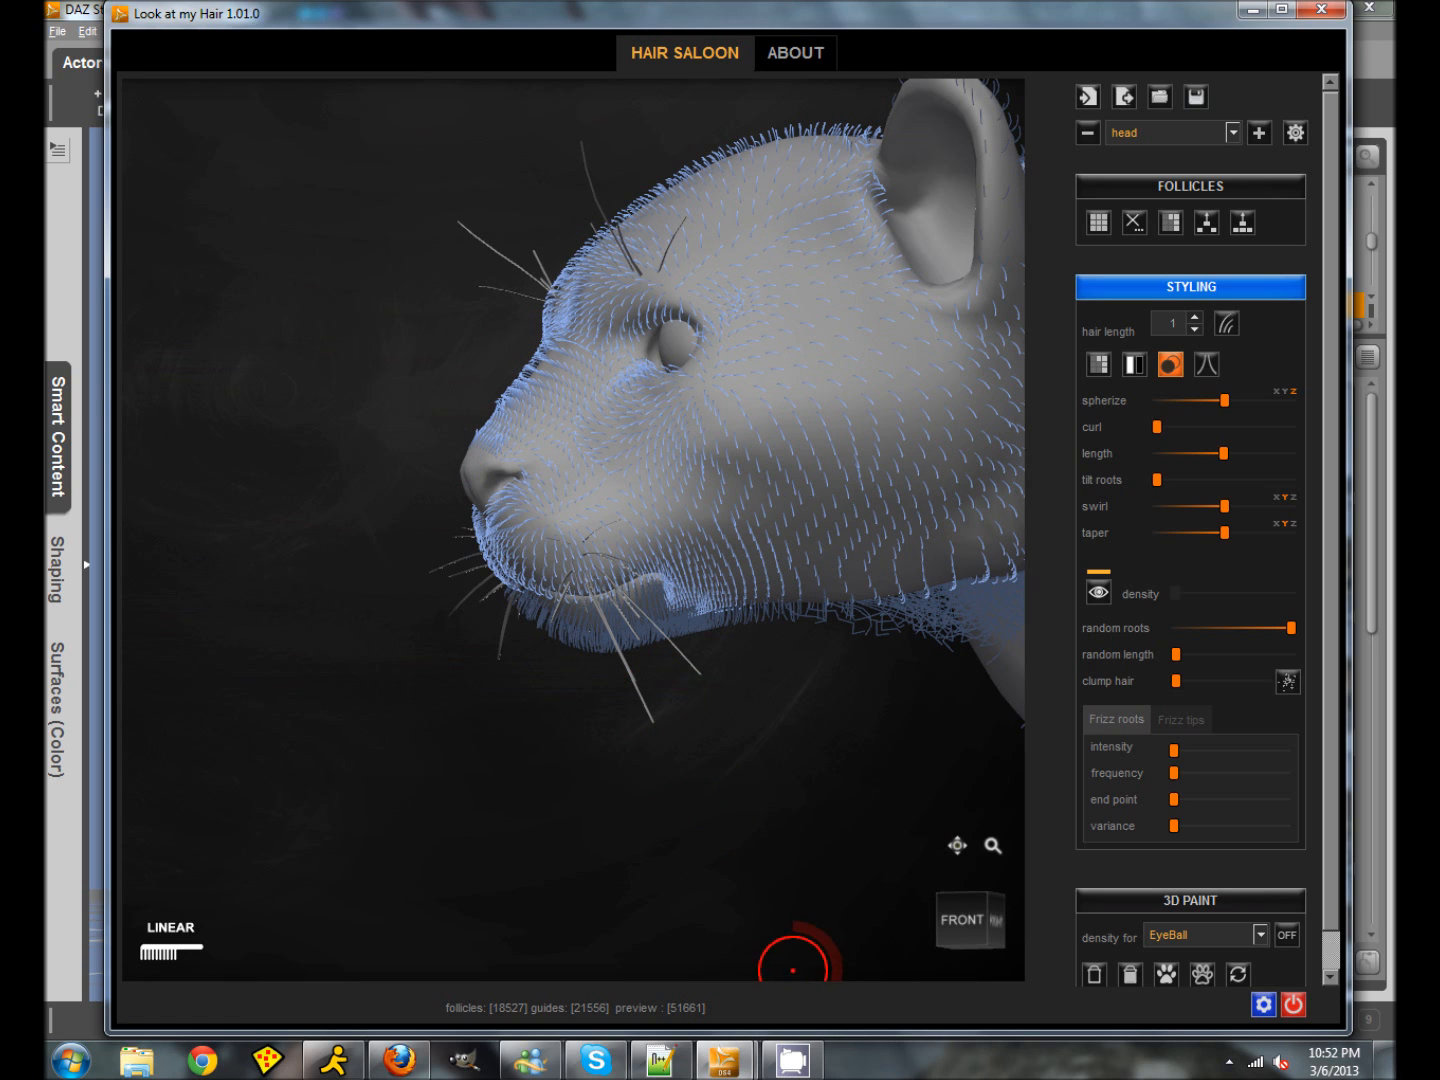
Step: Turn on the head's hair preview, spherize its hairs repeatedly at maximum along Z, and raise the preview density to maximum
{"action": "left_click", "coordinate": [1099, 592]}
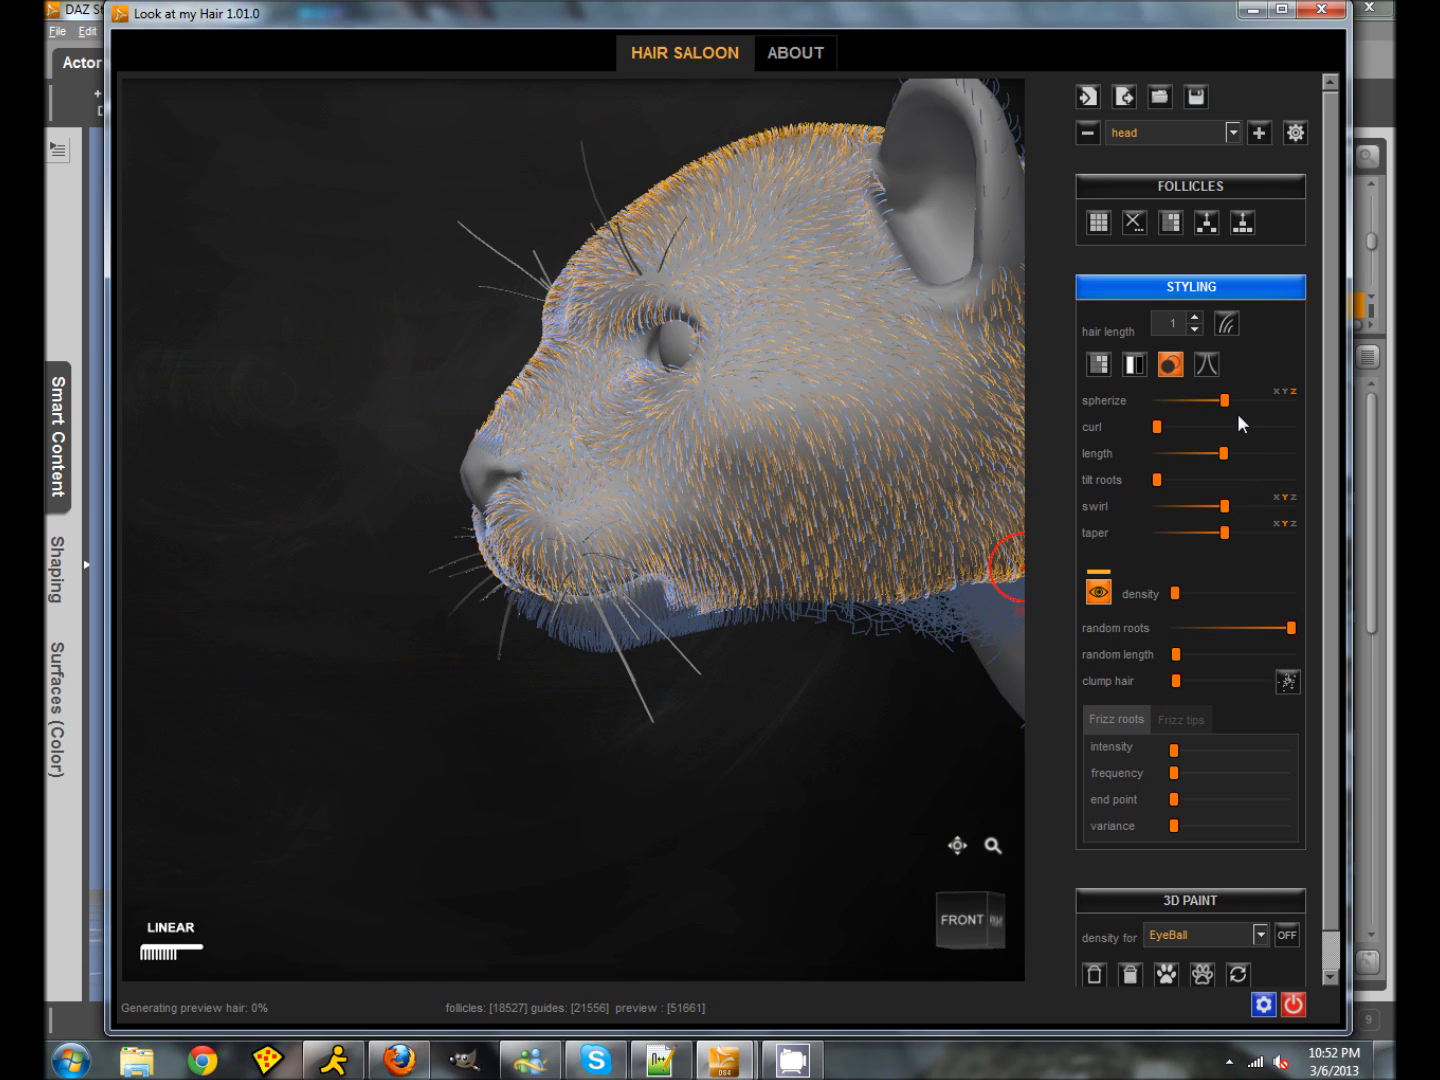
{"action": "left_click_drag", "start_coordinate": [1225, 399], "coordinate": [1337, 444]}
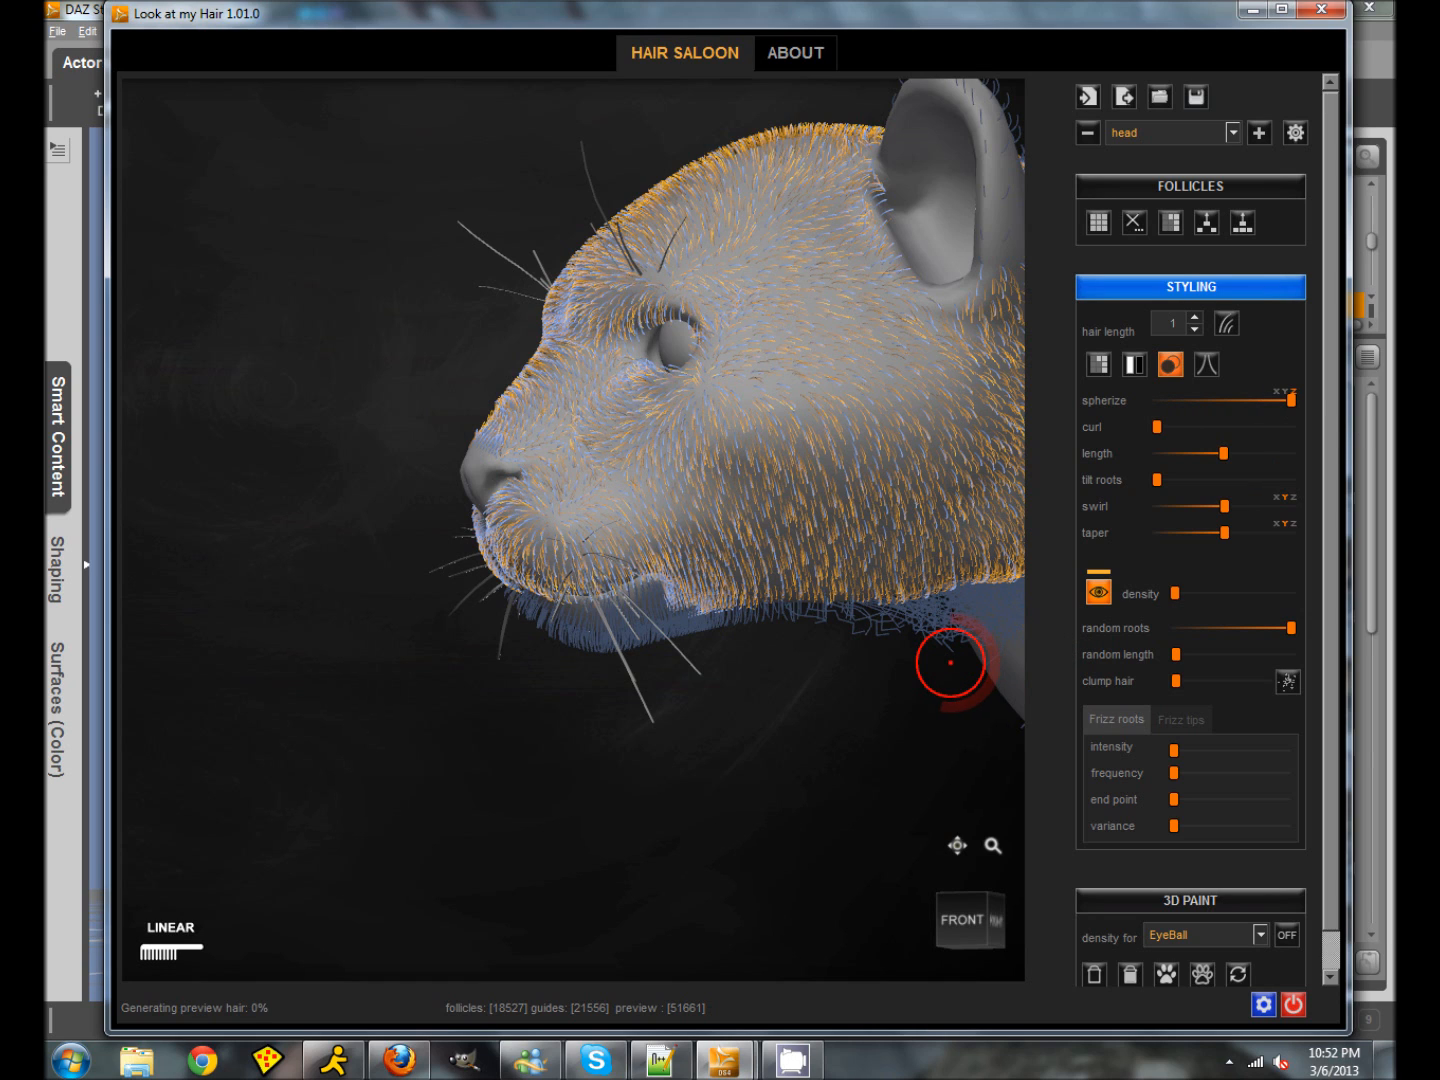
{"action": "double_click", "coordinate": [1288, 400]}
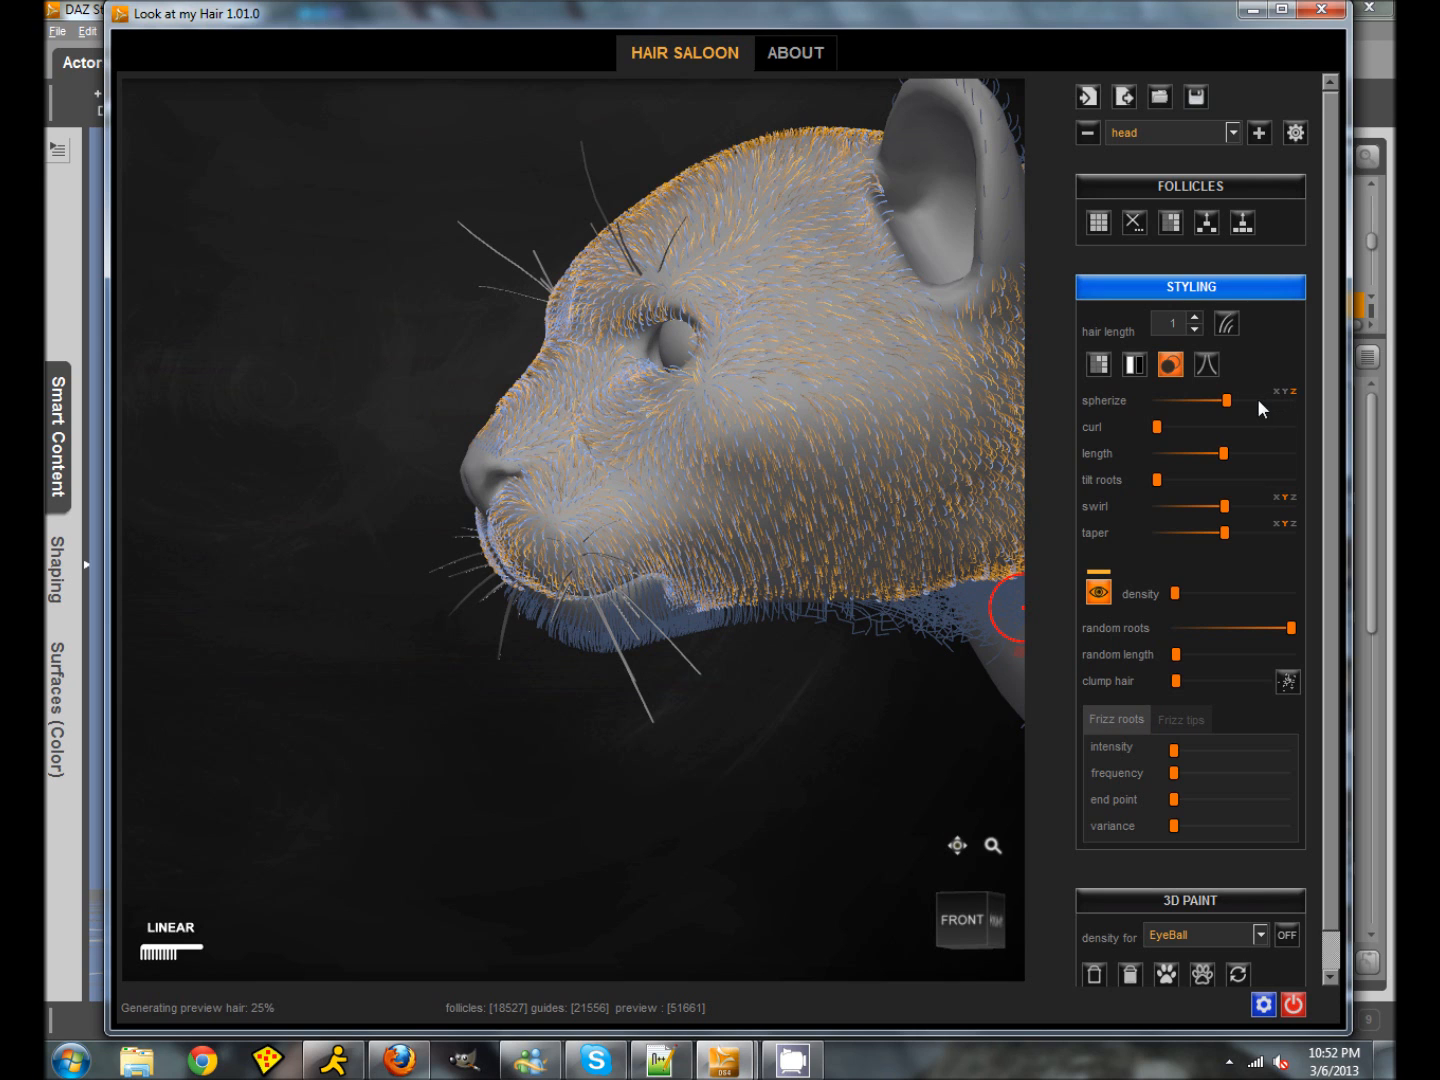
{"action": "left_click_drag", "start_coordinate": [1226, 400], "coordinate": [1304, 409]}
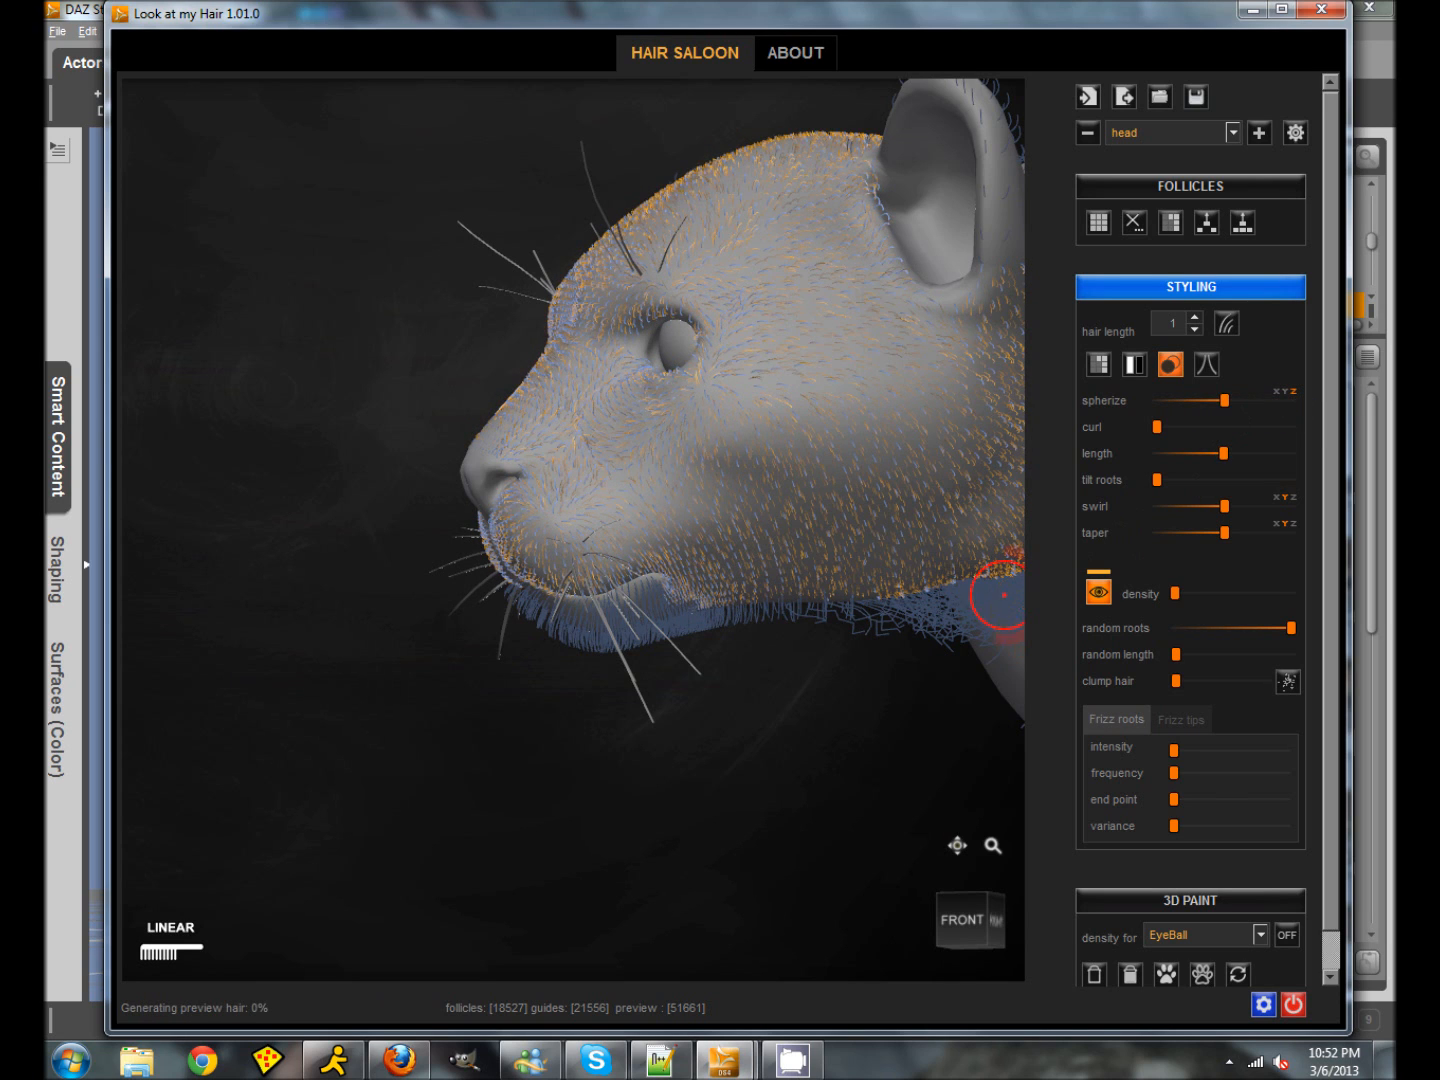
{"action": "left_click_drag", "start_coordinate": [1176, 594], "coordinate": [1298, 596]}
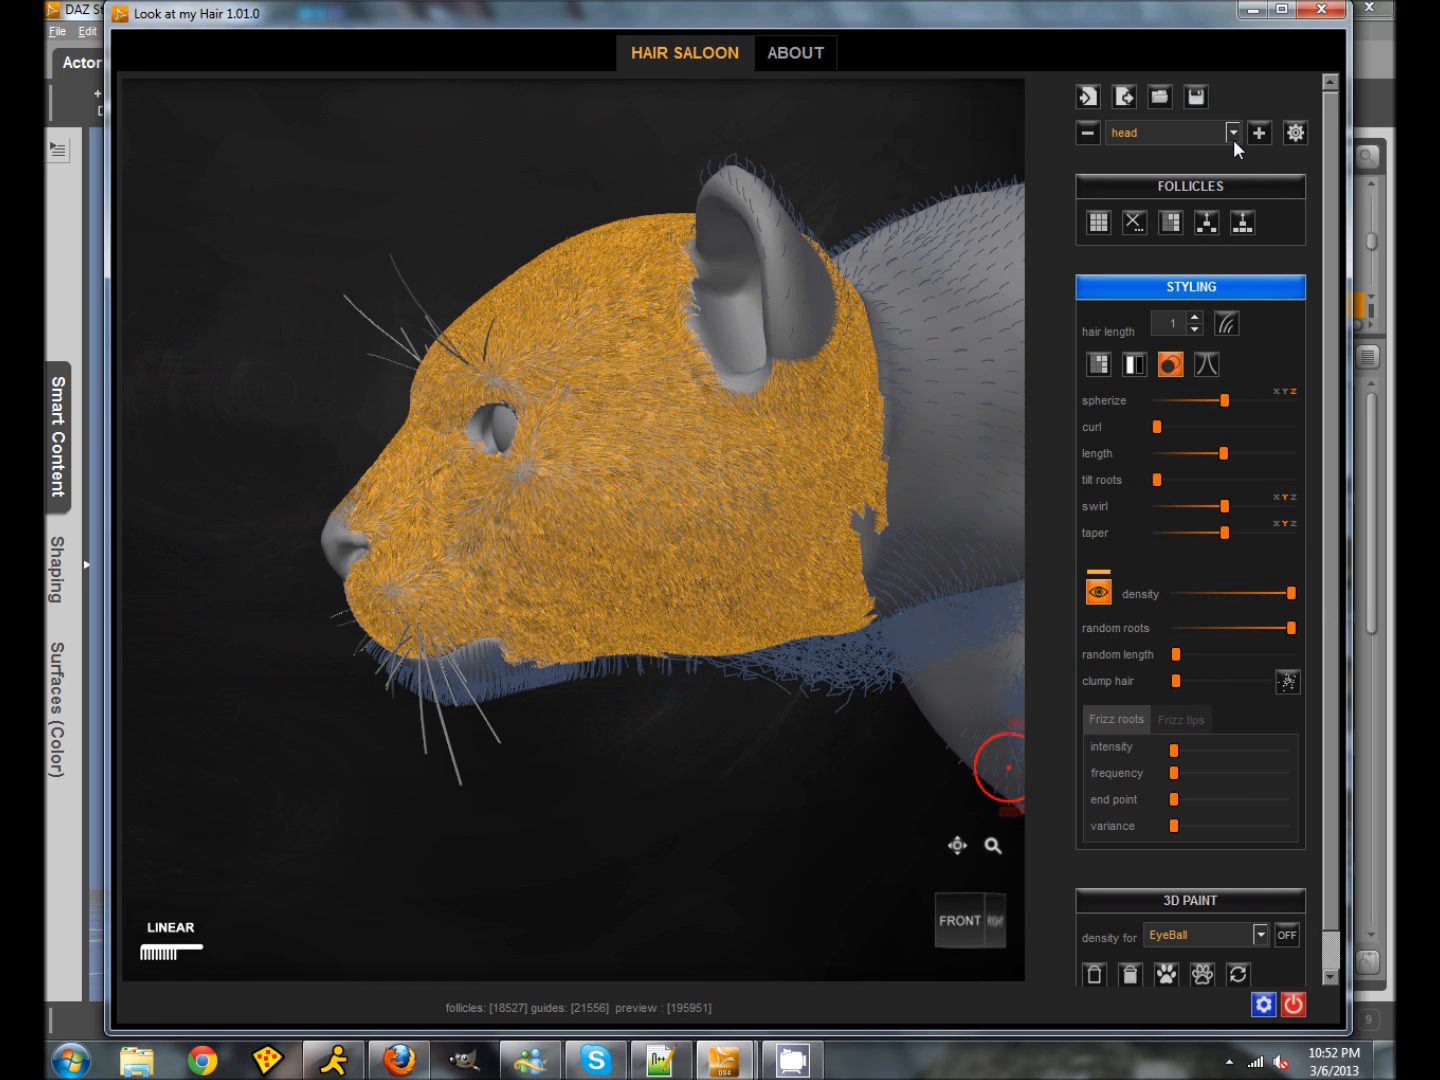
Step: Regenerate the guide hair of the ears group with a hair length of 1
{"action": "left_click", "coordinate": [1233, 132]}
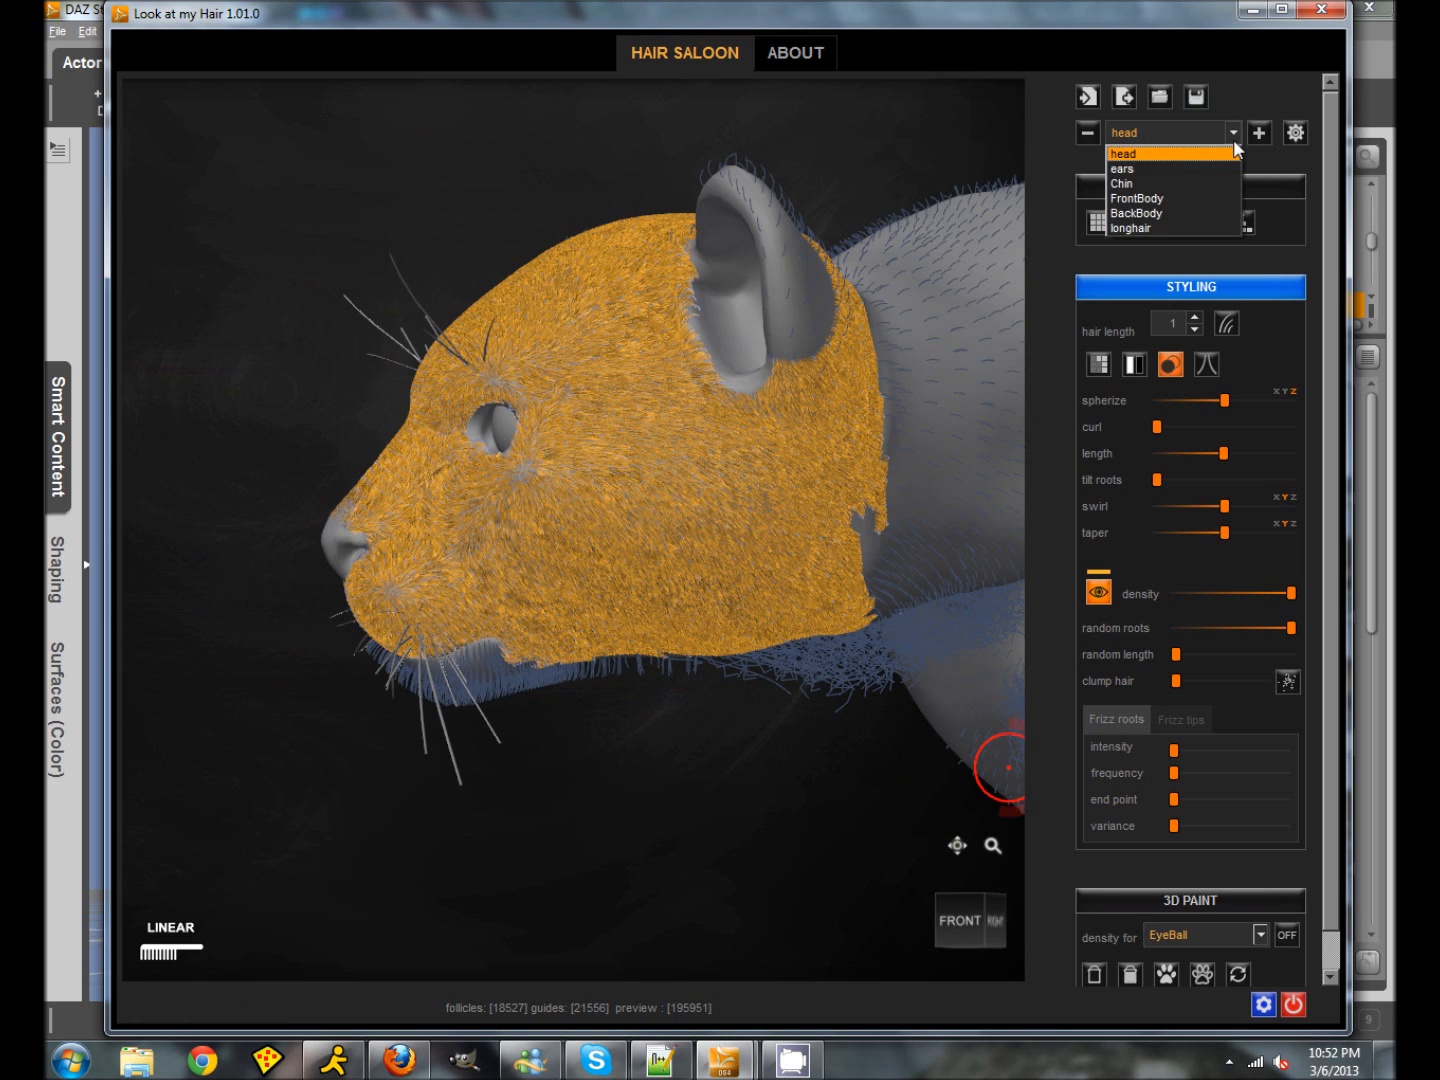
{"action": "left_click", "coordinate": [1161, 168]}
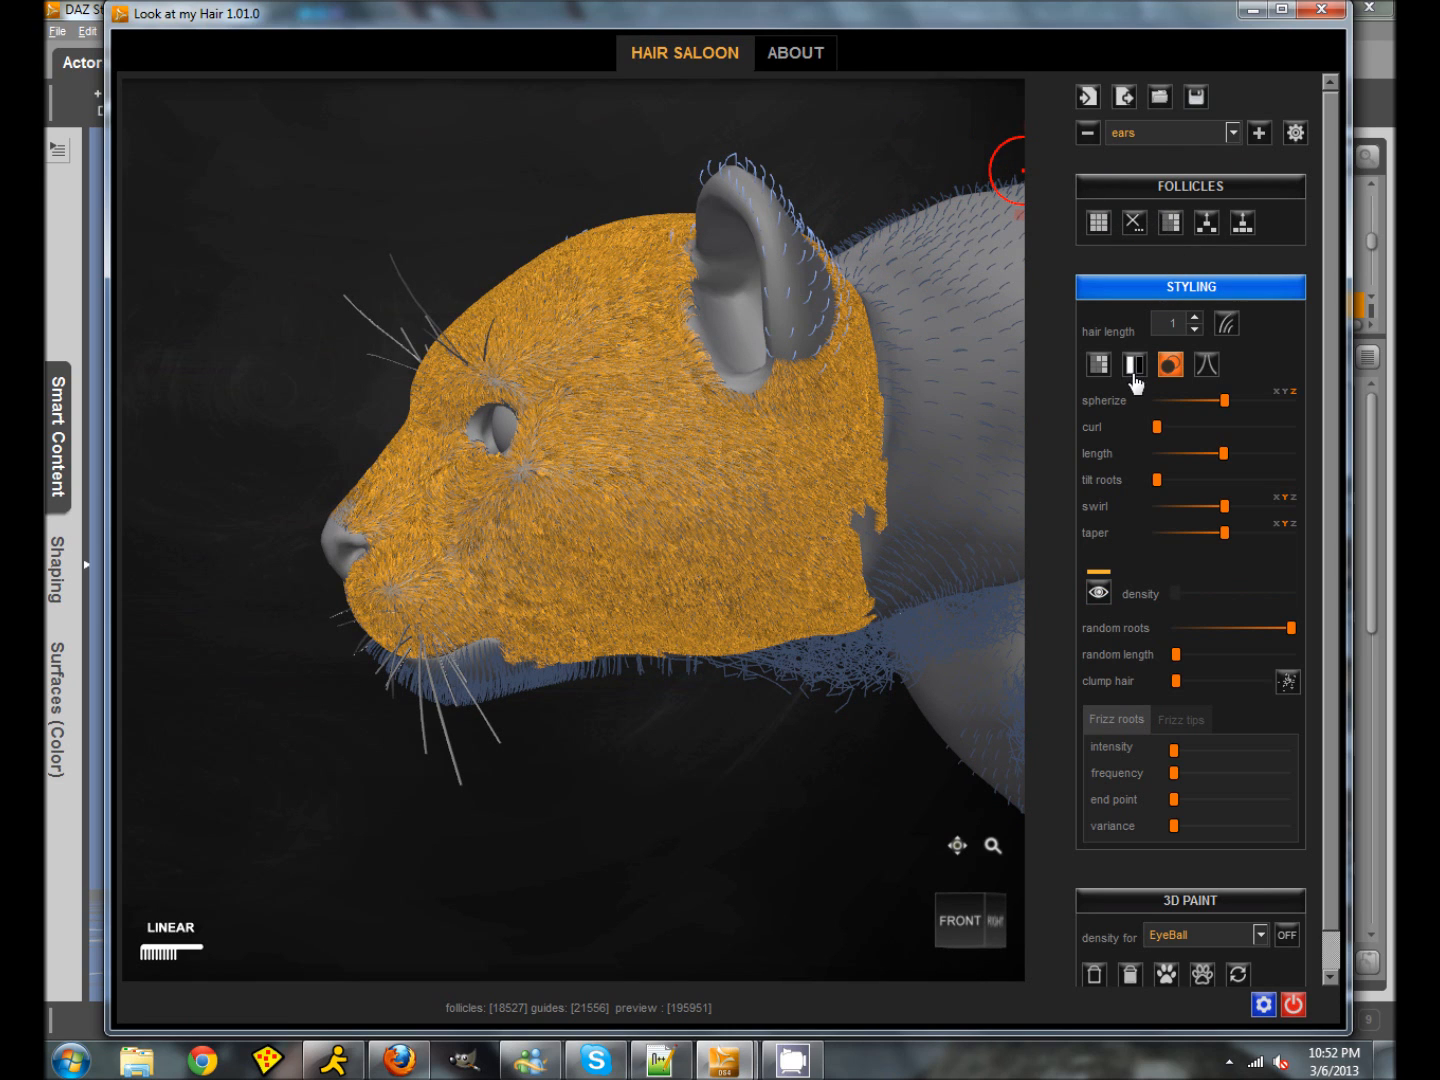
{"action": "left_click", "coordinate": [1224, 325]}
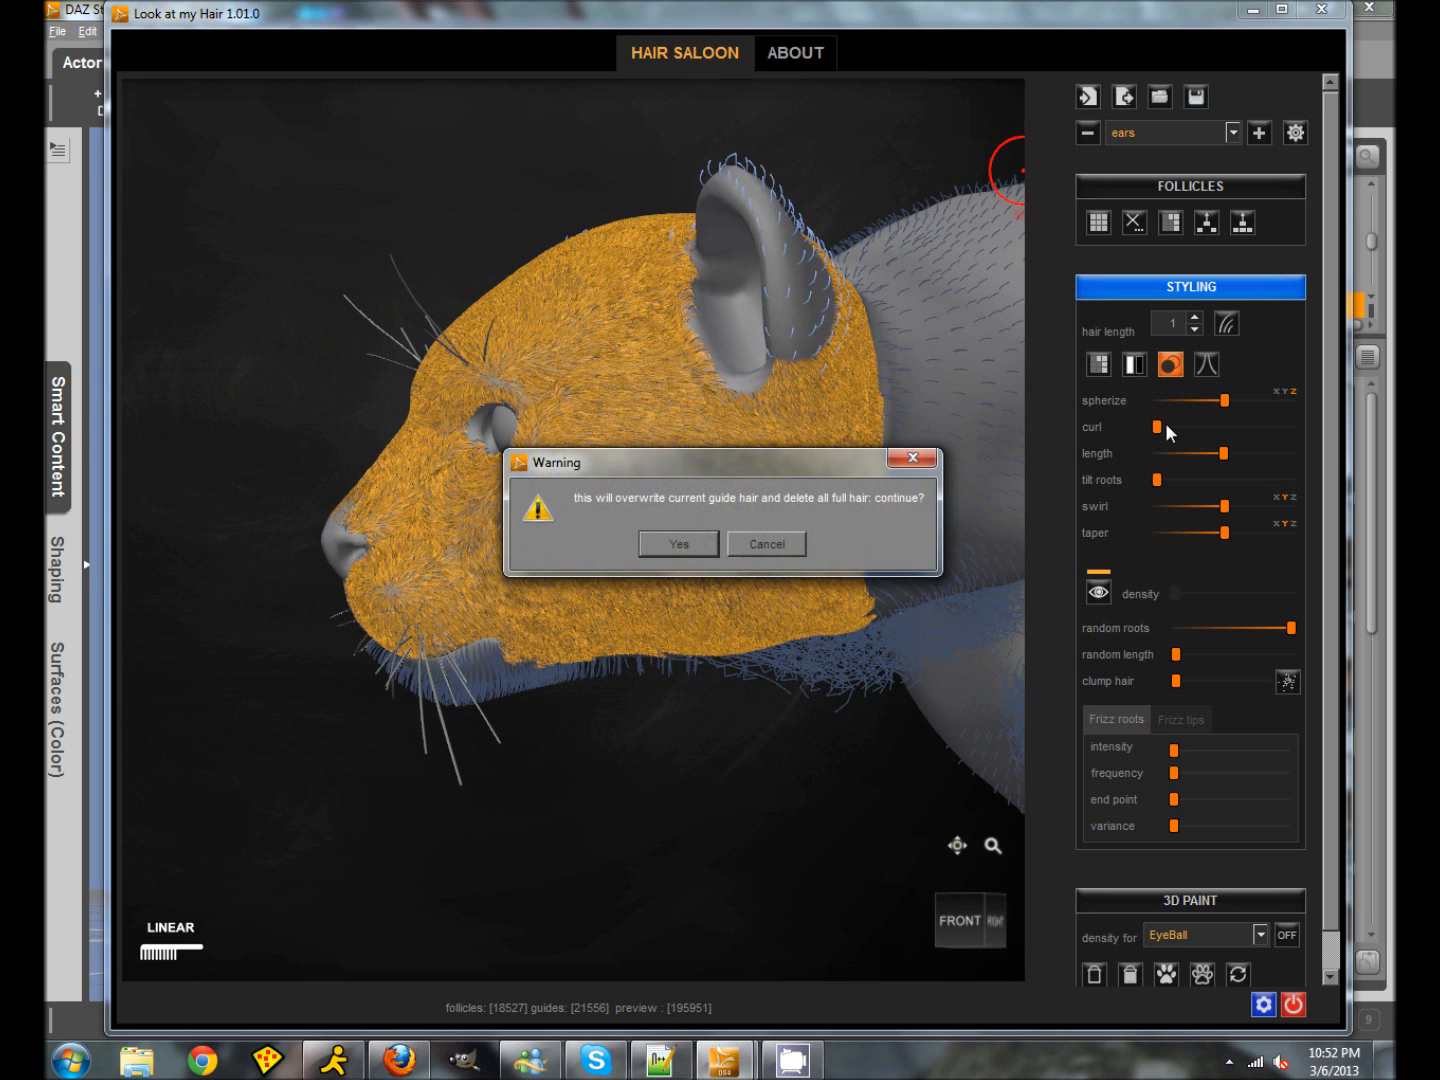
{"action": "left_click", "coordinate": [680, 545]}
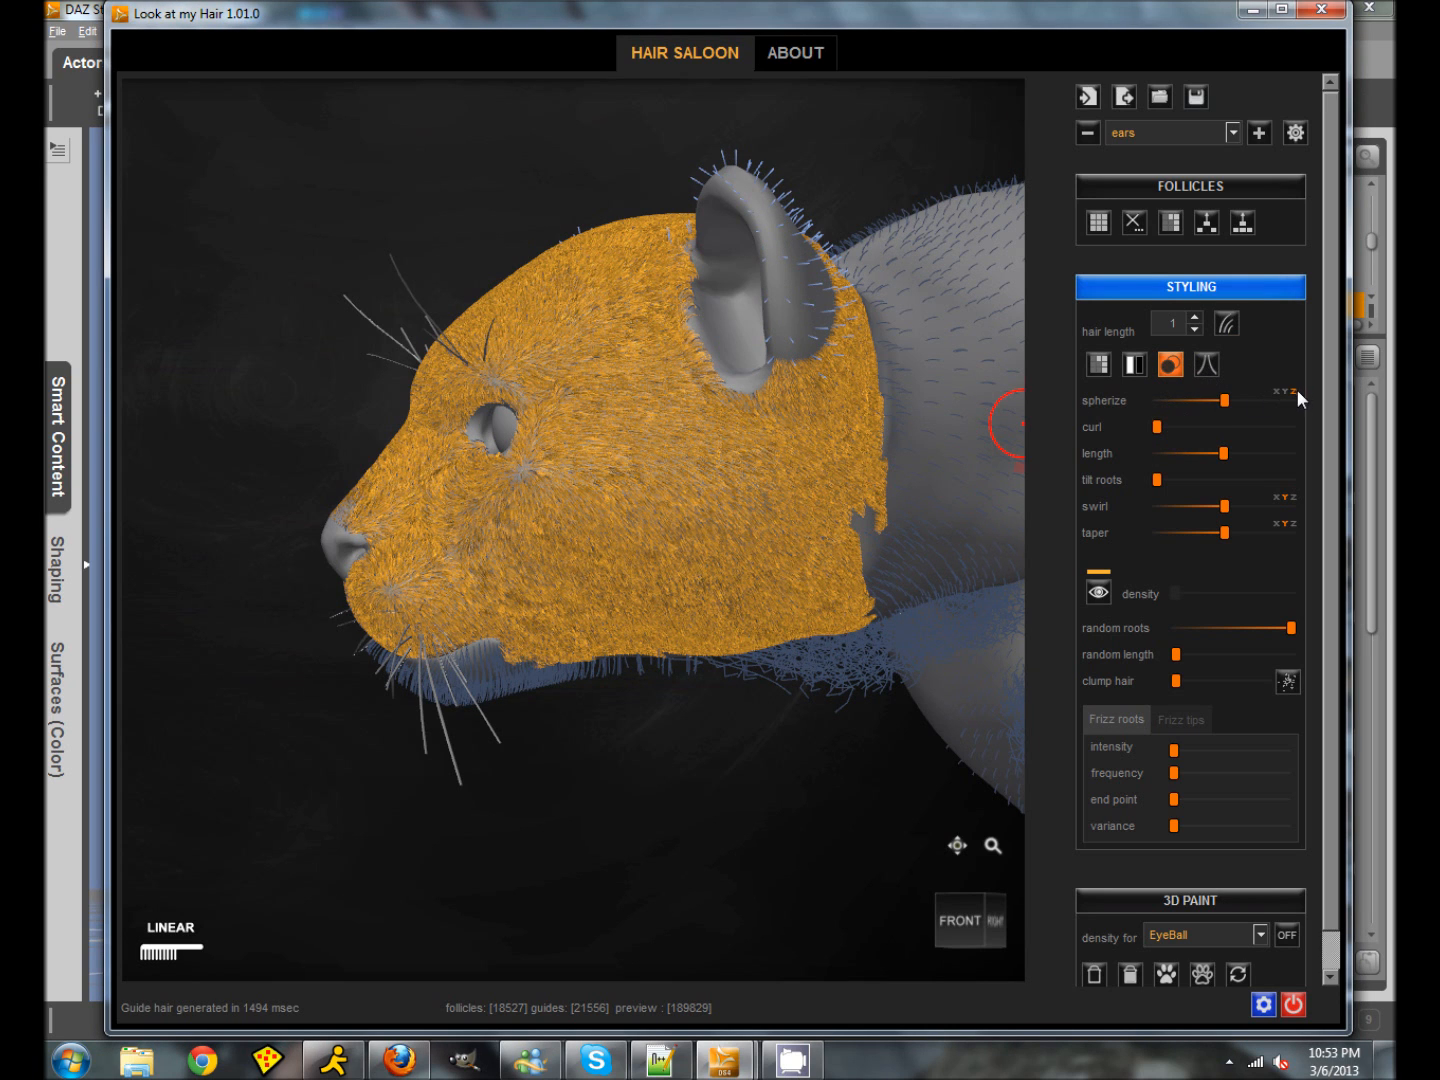
Step: Spherize the ear hairs with repeated minimum-value passes and preview them at about a quarter of the maximum density
{"action": "left_click", "coordinate": [1223, 401]}
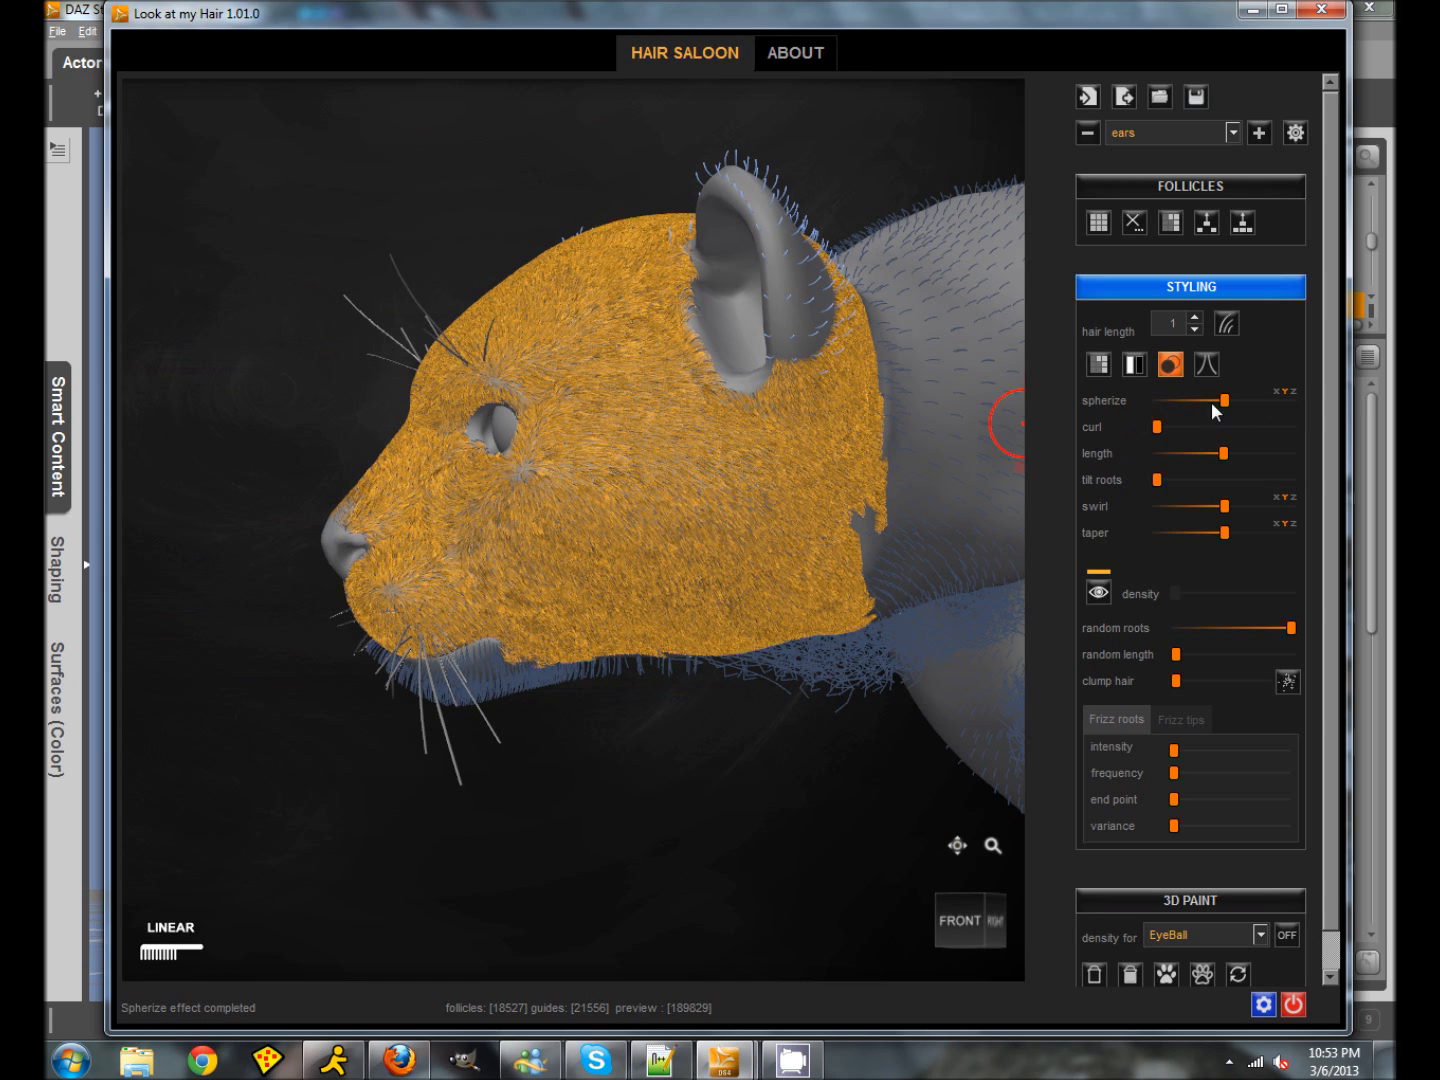
{"action": "left_click_drag", "start_coordinate": [1224, 400], "coordinate": [1131, 417]}
{"action": "double_click", "coordinate": [1157, 401]}
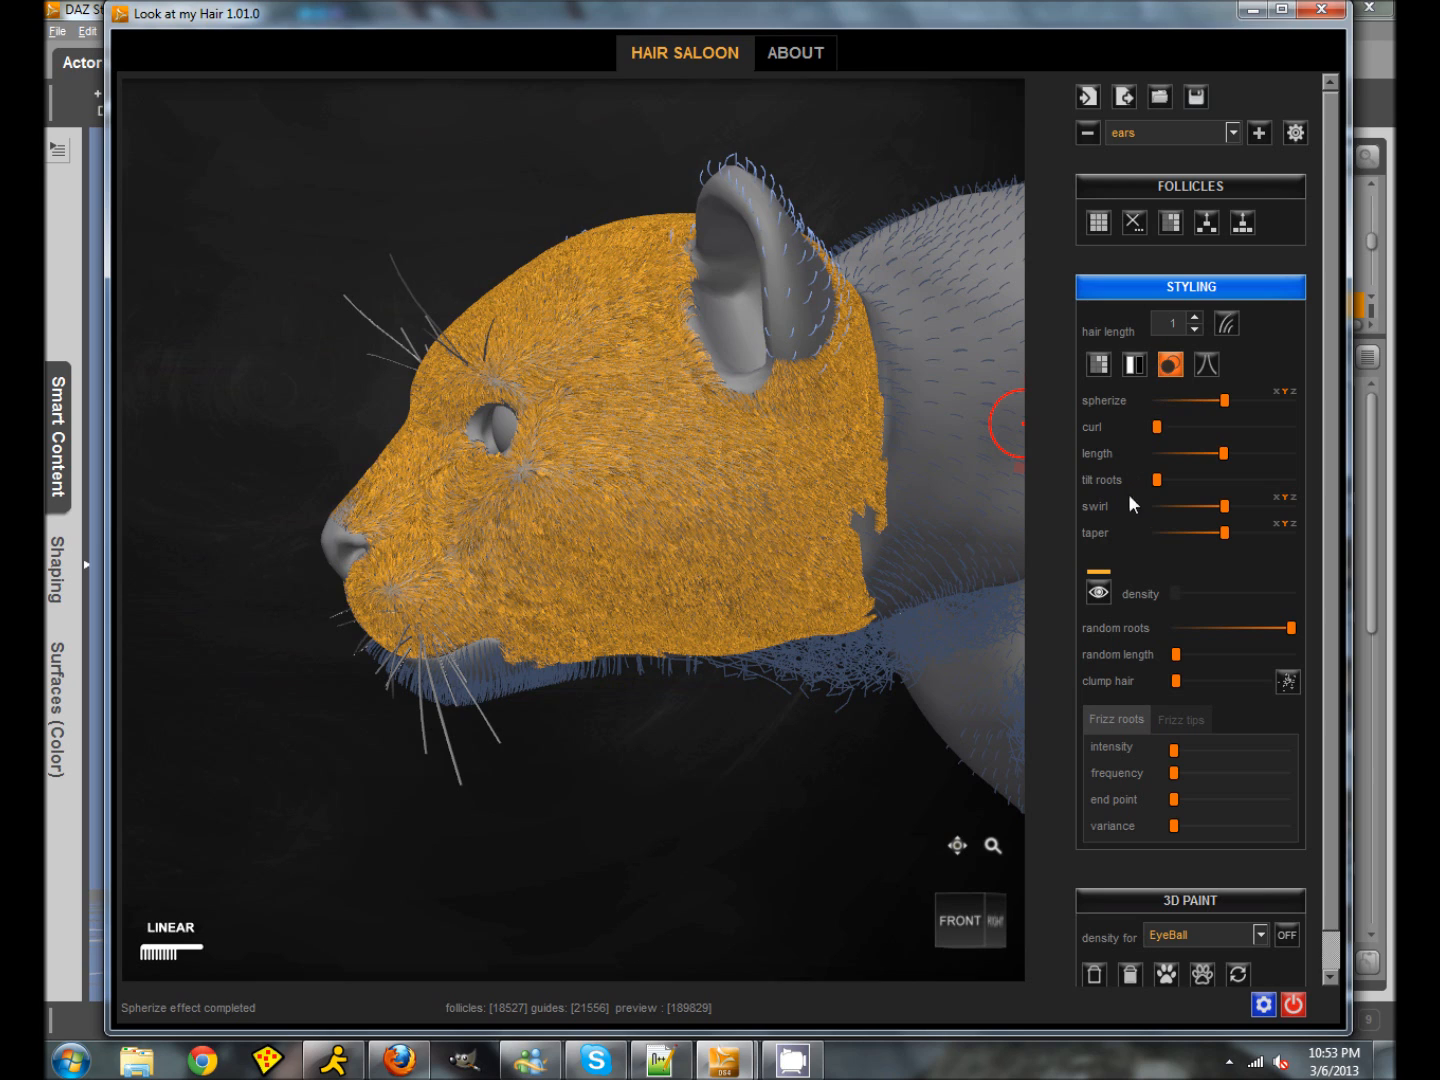
{"action": "left_click", "coordinate": [1100, 591]}
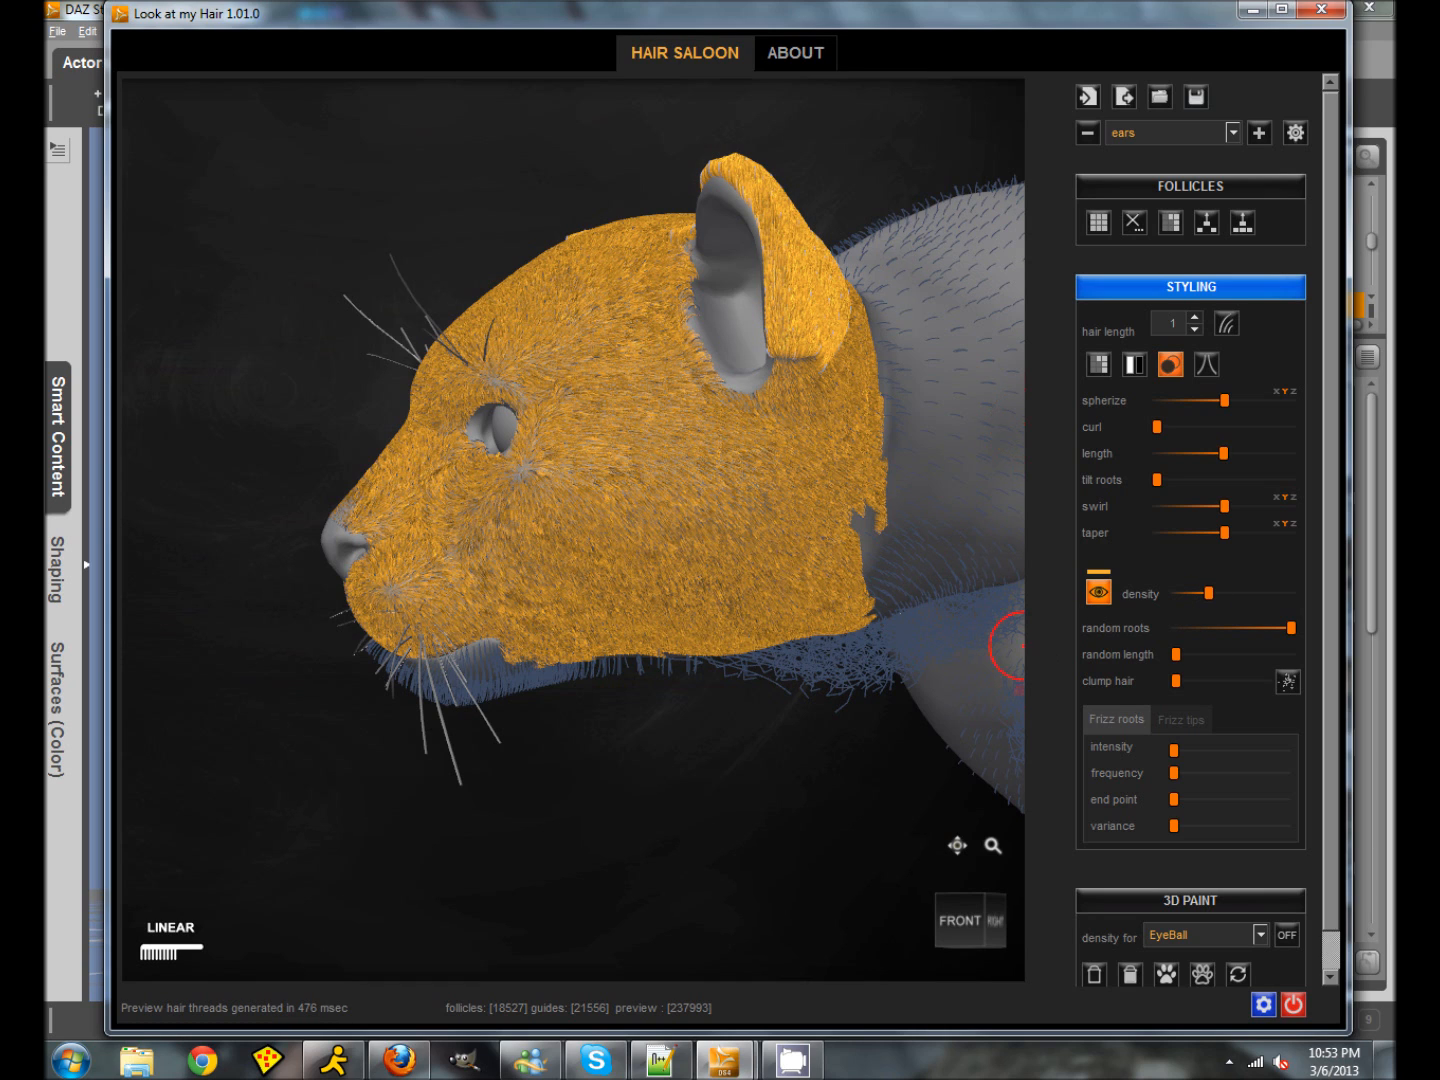
Step: Regenerate the guide hair of the Chin group with a hair length of 2
{"action": "left_click", "coordinate": [1233, 132]}
{"action": "left_click", "coordinate": [1150, 192]}
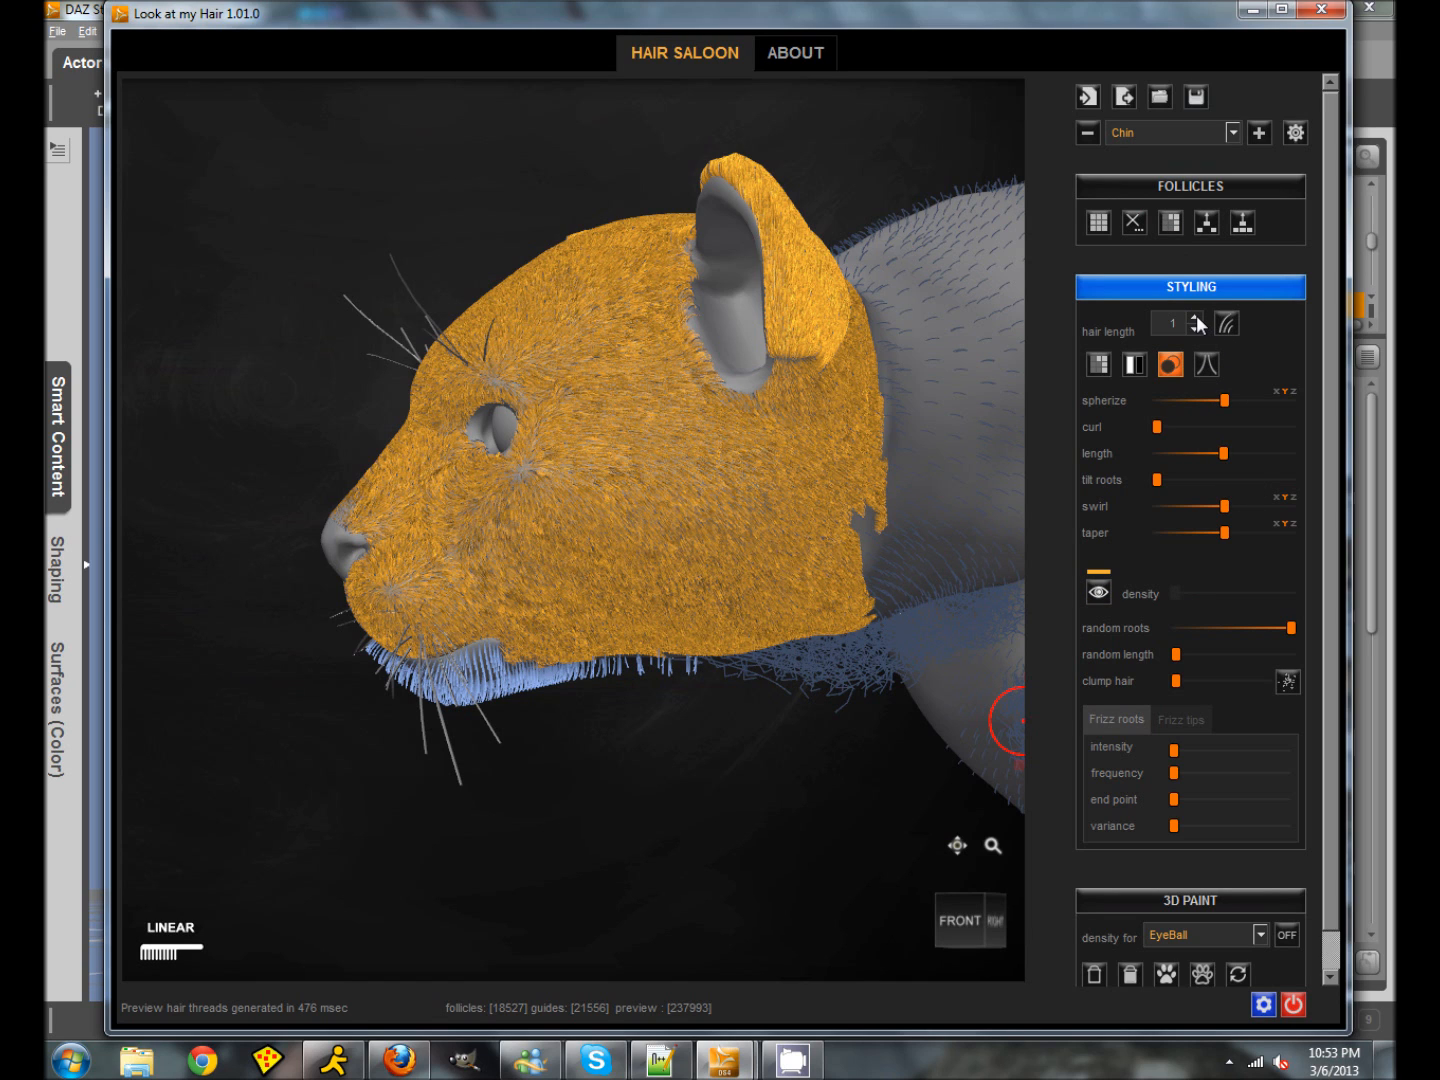
{"action": "left_click", "coordinate": [1226, 323]}
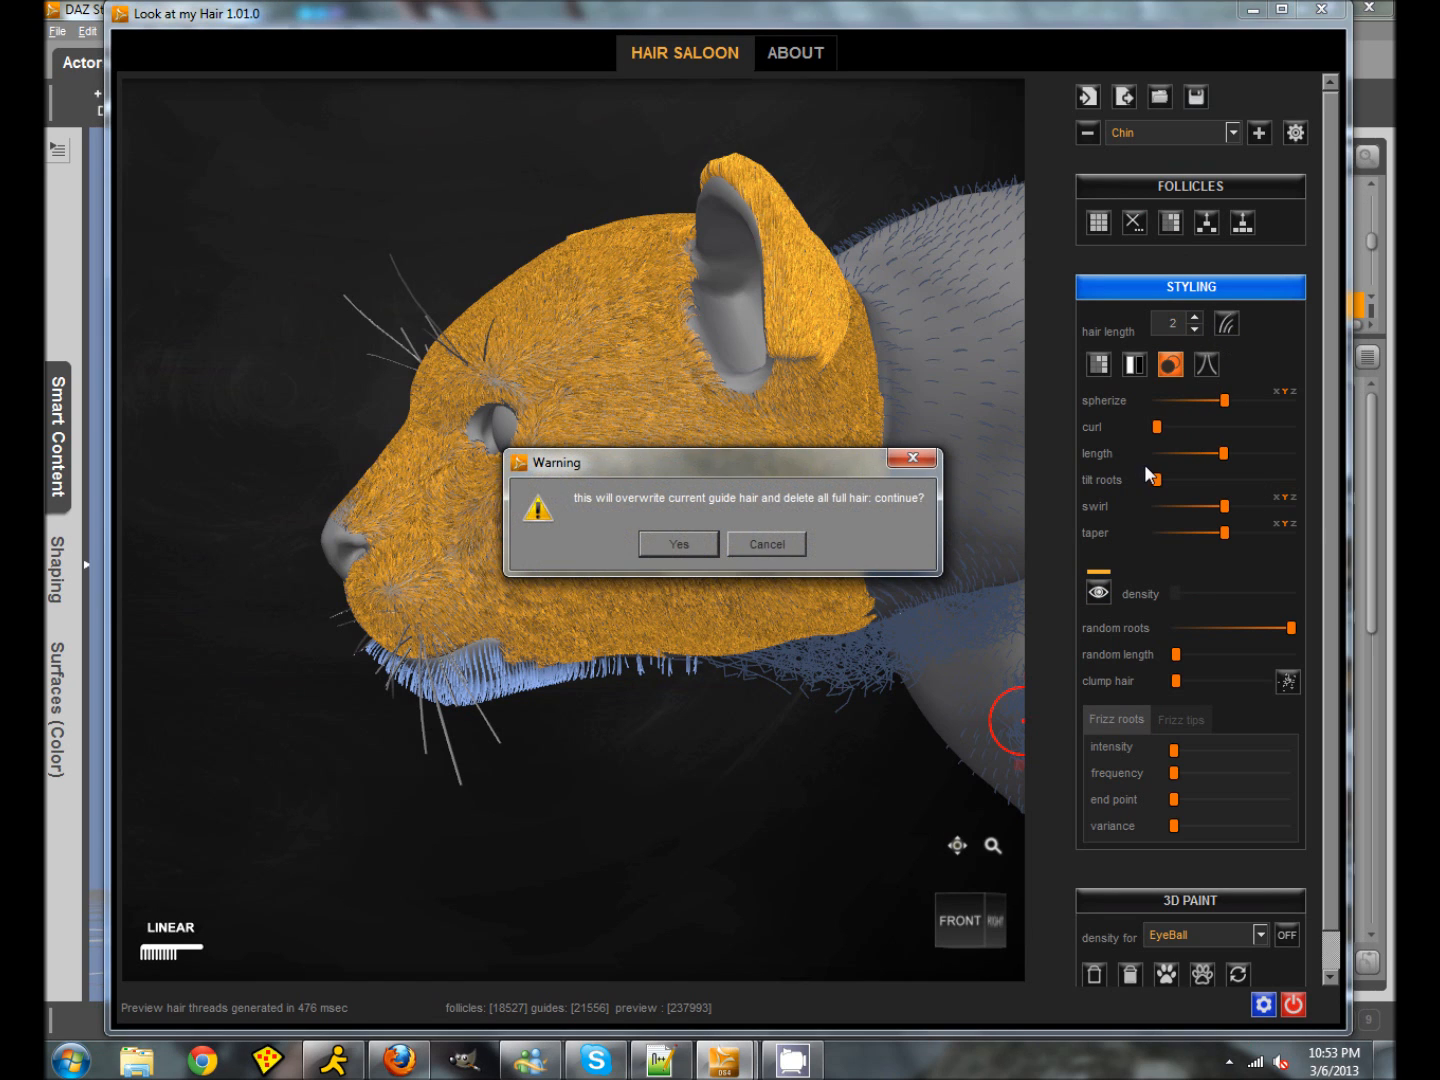
{"action": "left_click", "coordinate": [698, 540]}
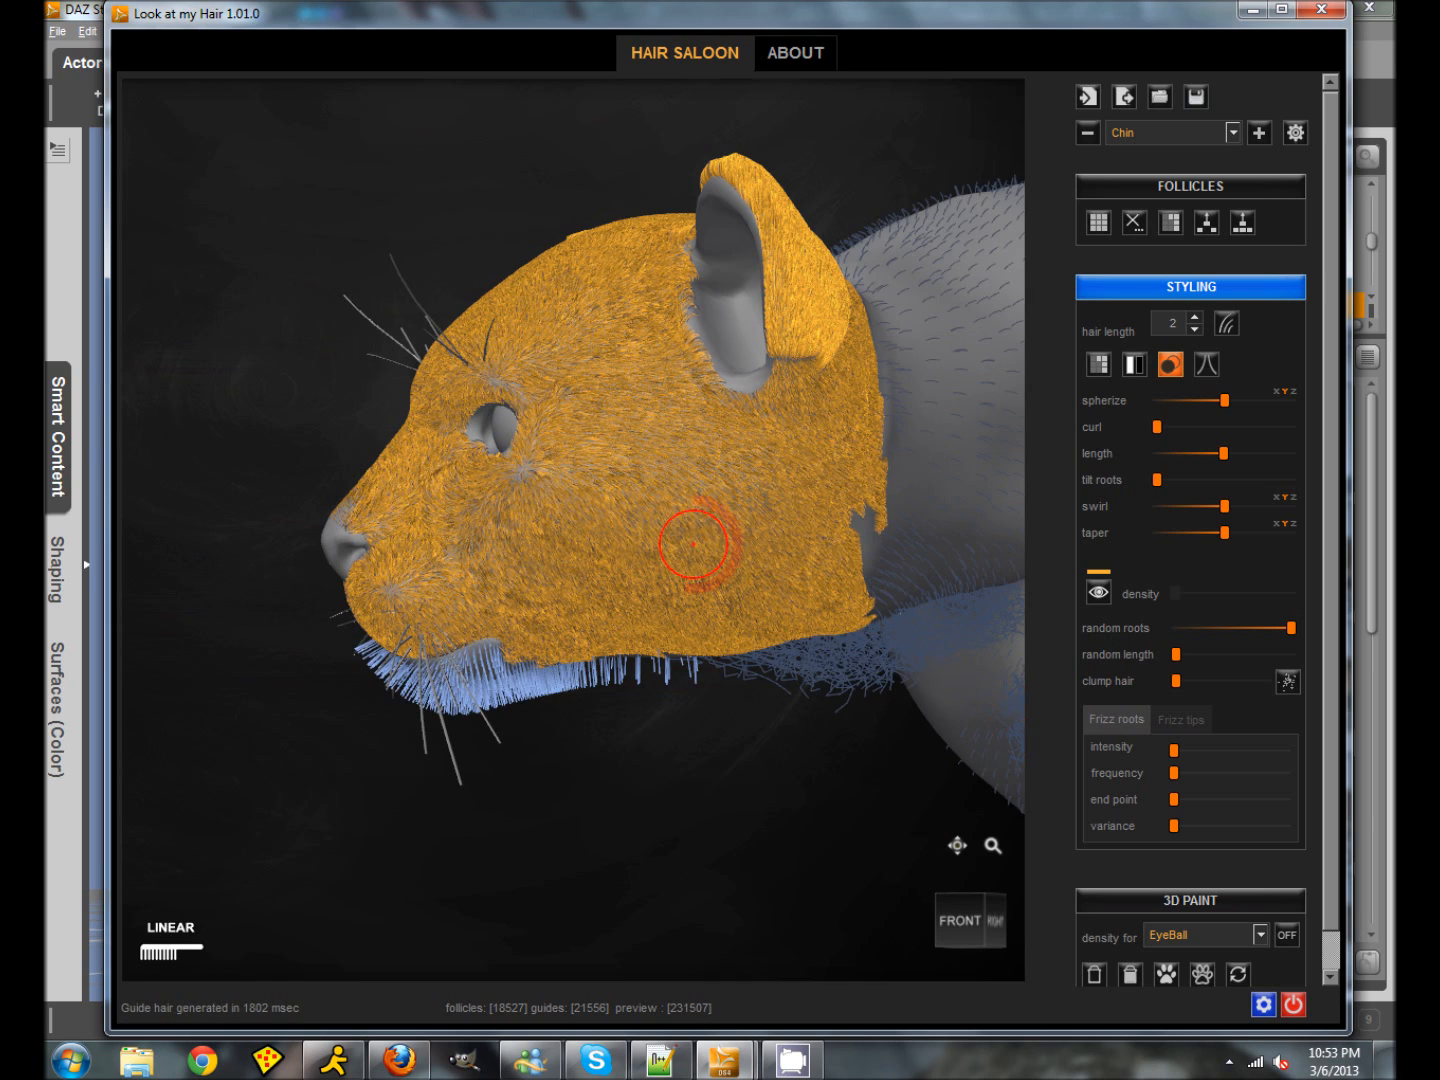
Step: Spherize the chin hairs repeatedly, ending with maximum passes along Z, and preview them at about a quarter of the maximum density
{"action": "left_click", "coordinate": [1224, 402]}
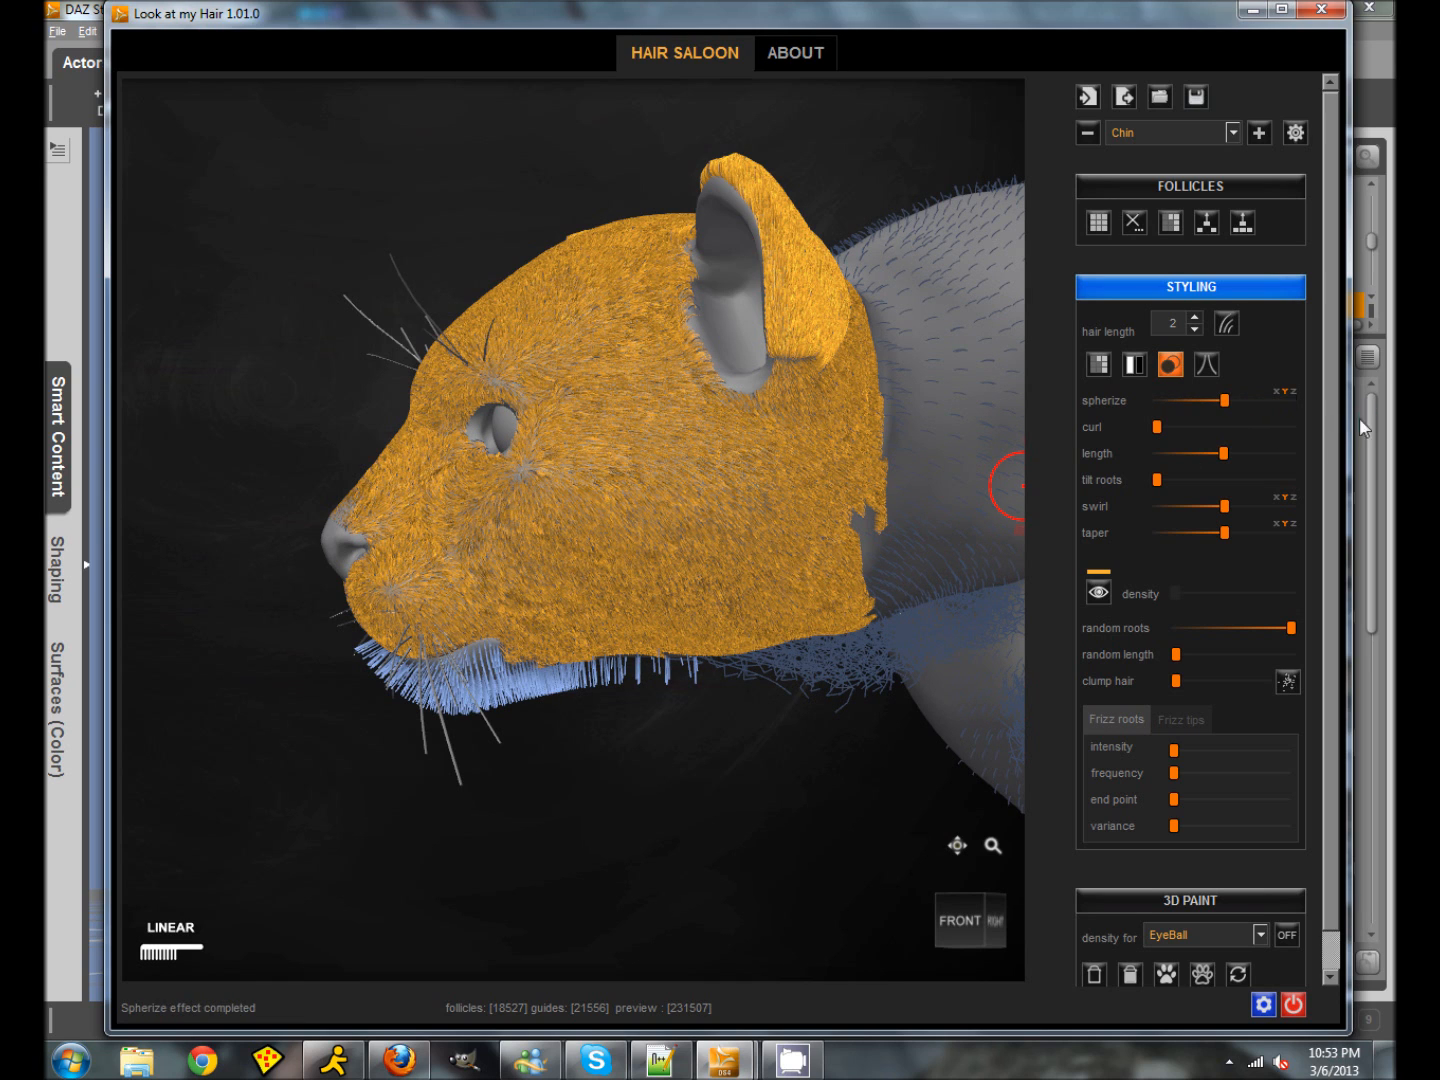
{"action": "left_click", "coordinate": [1293, 393]}
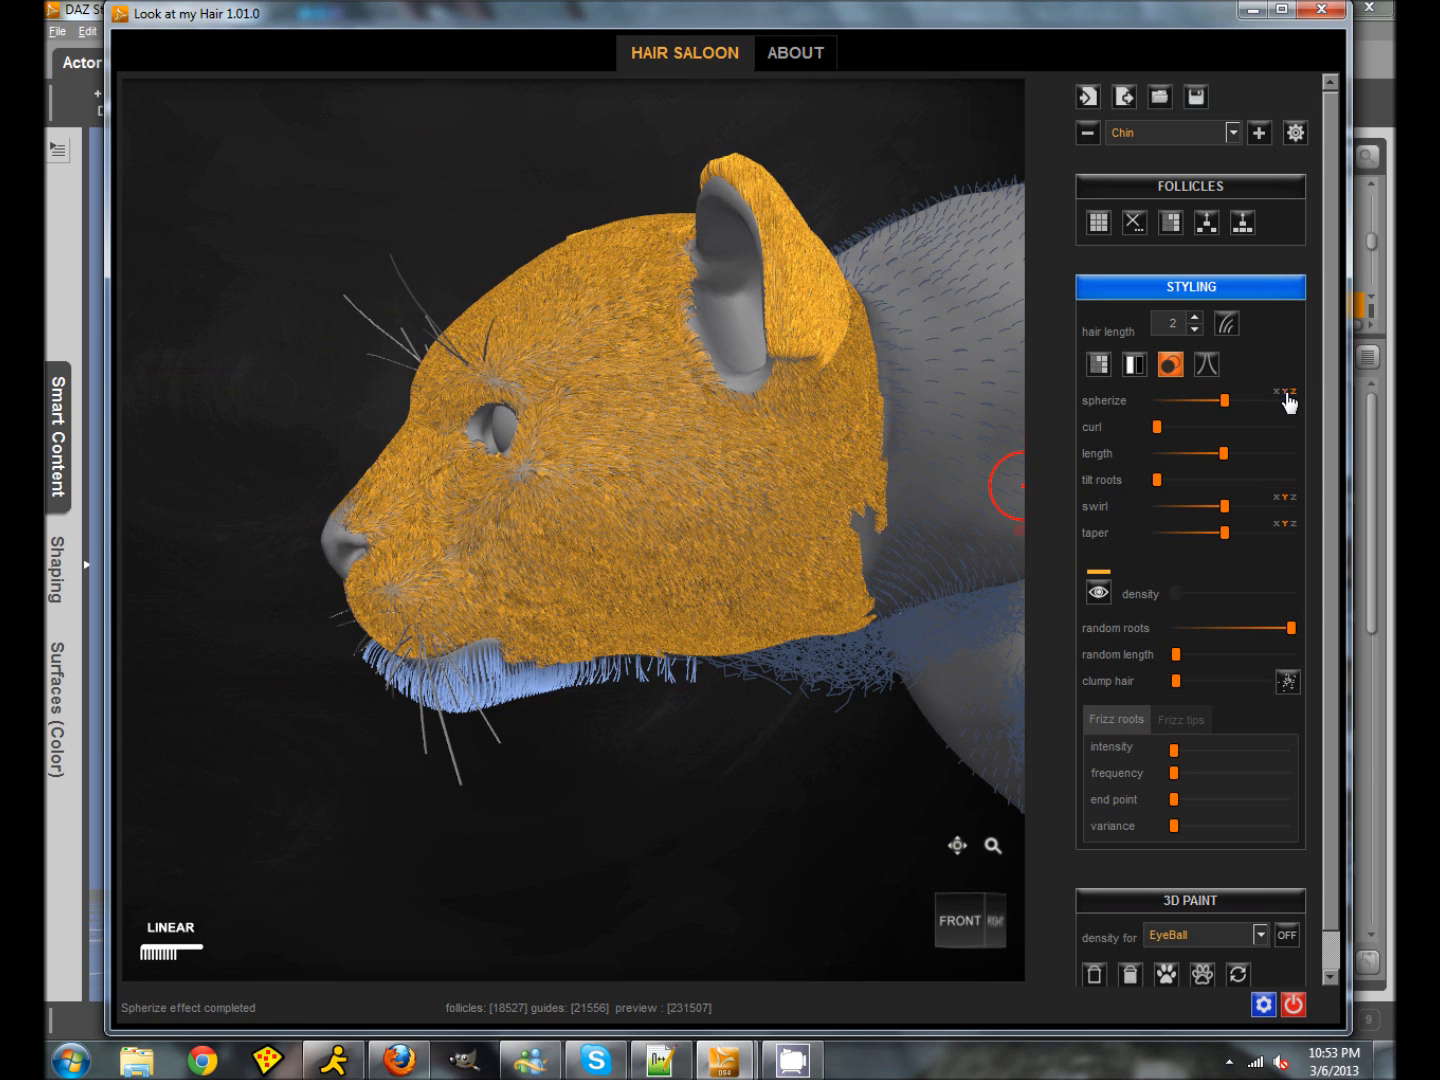
{"action": "left_click_drag", "start_coordinate": [1224, 400], "coordinate": [1338, 419]}
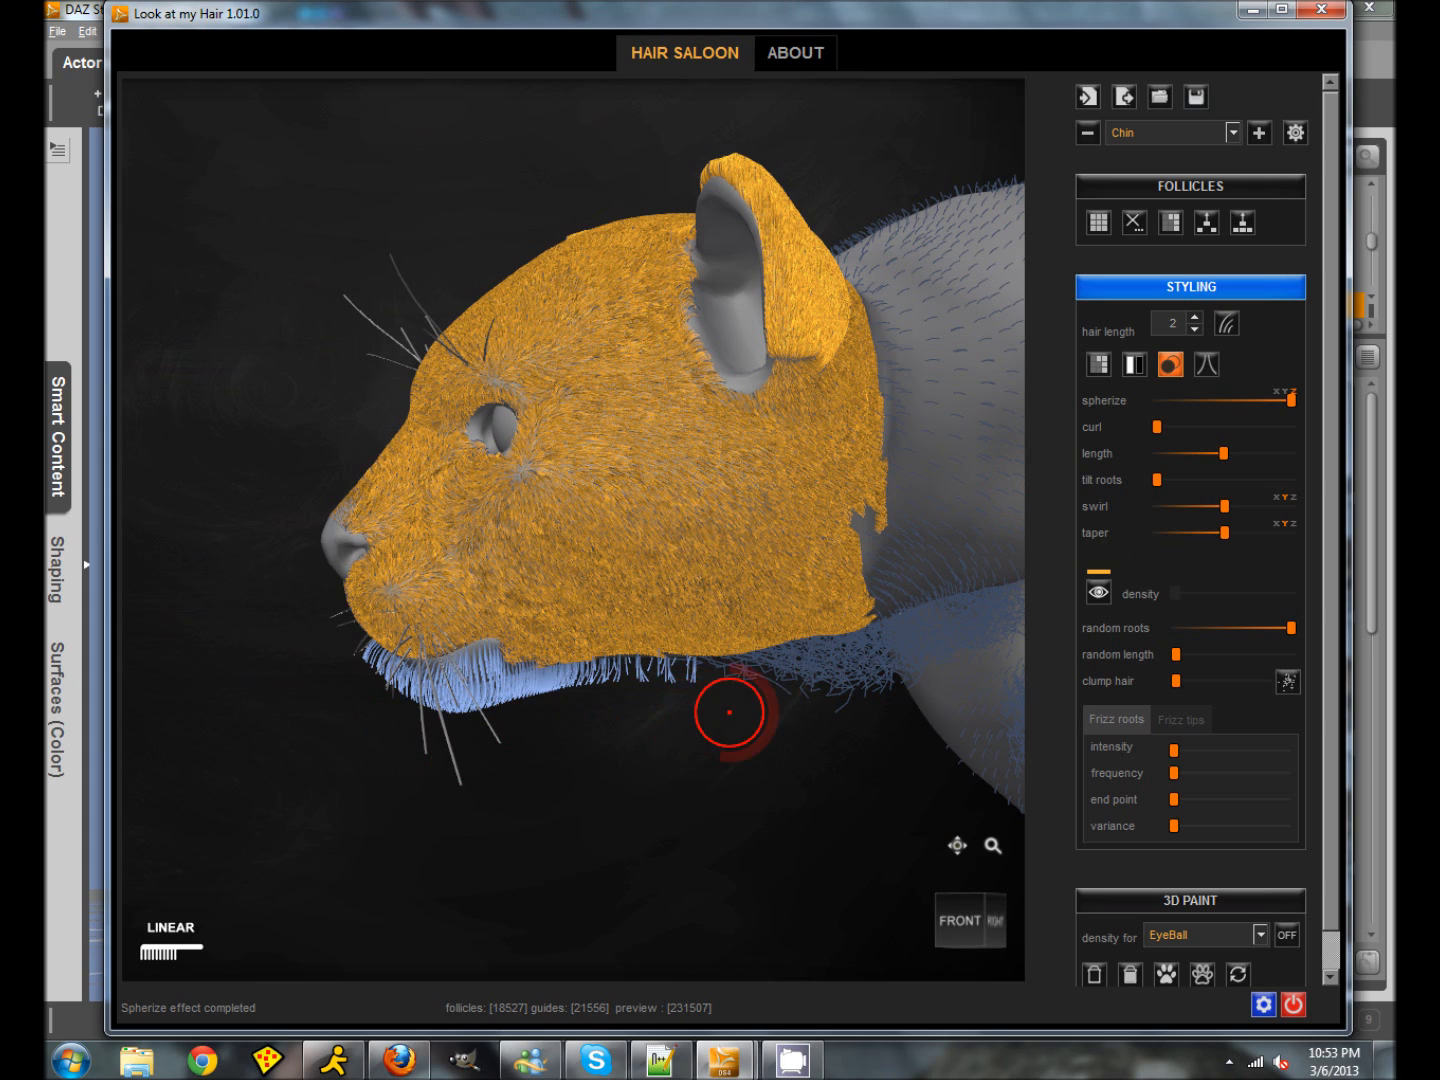
{"action": "double_click", "coordinate": [1287, 399]}
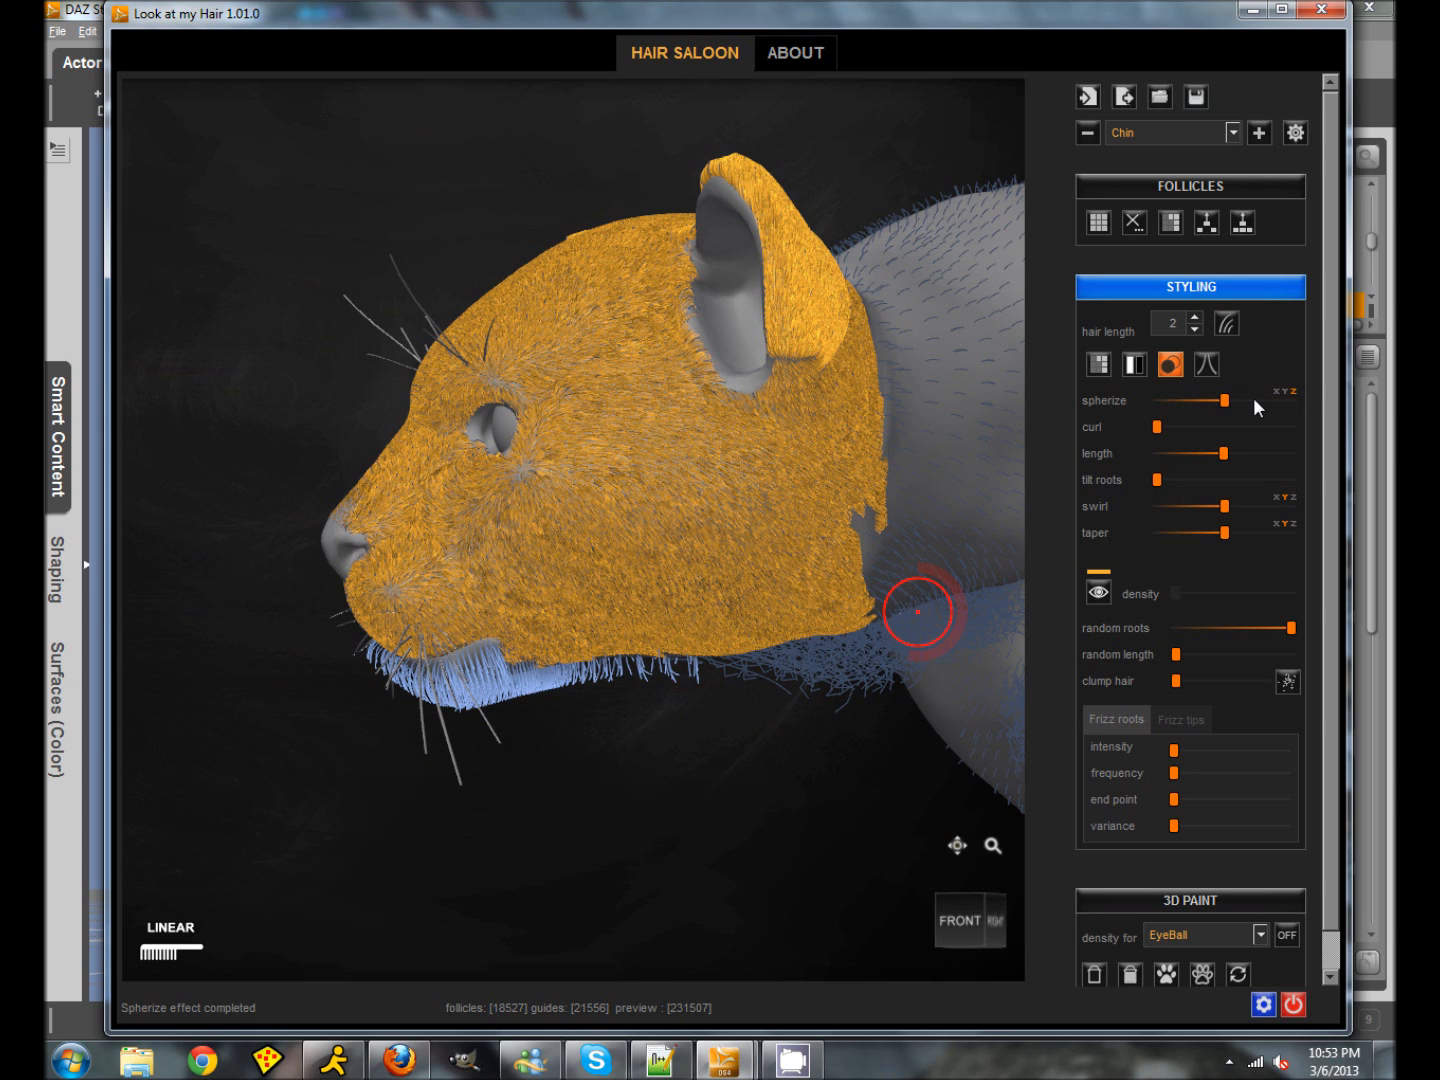
{"action": "double_click", "coordinate": [1278, 400]}
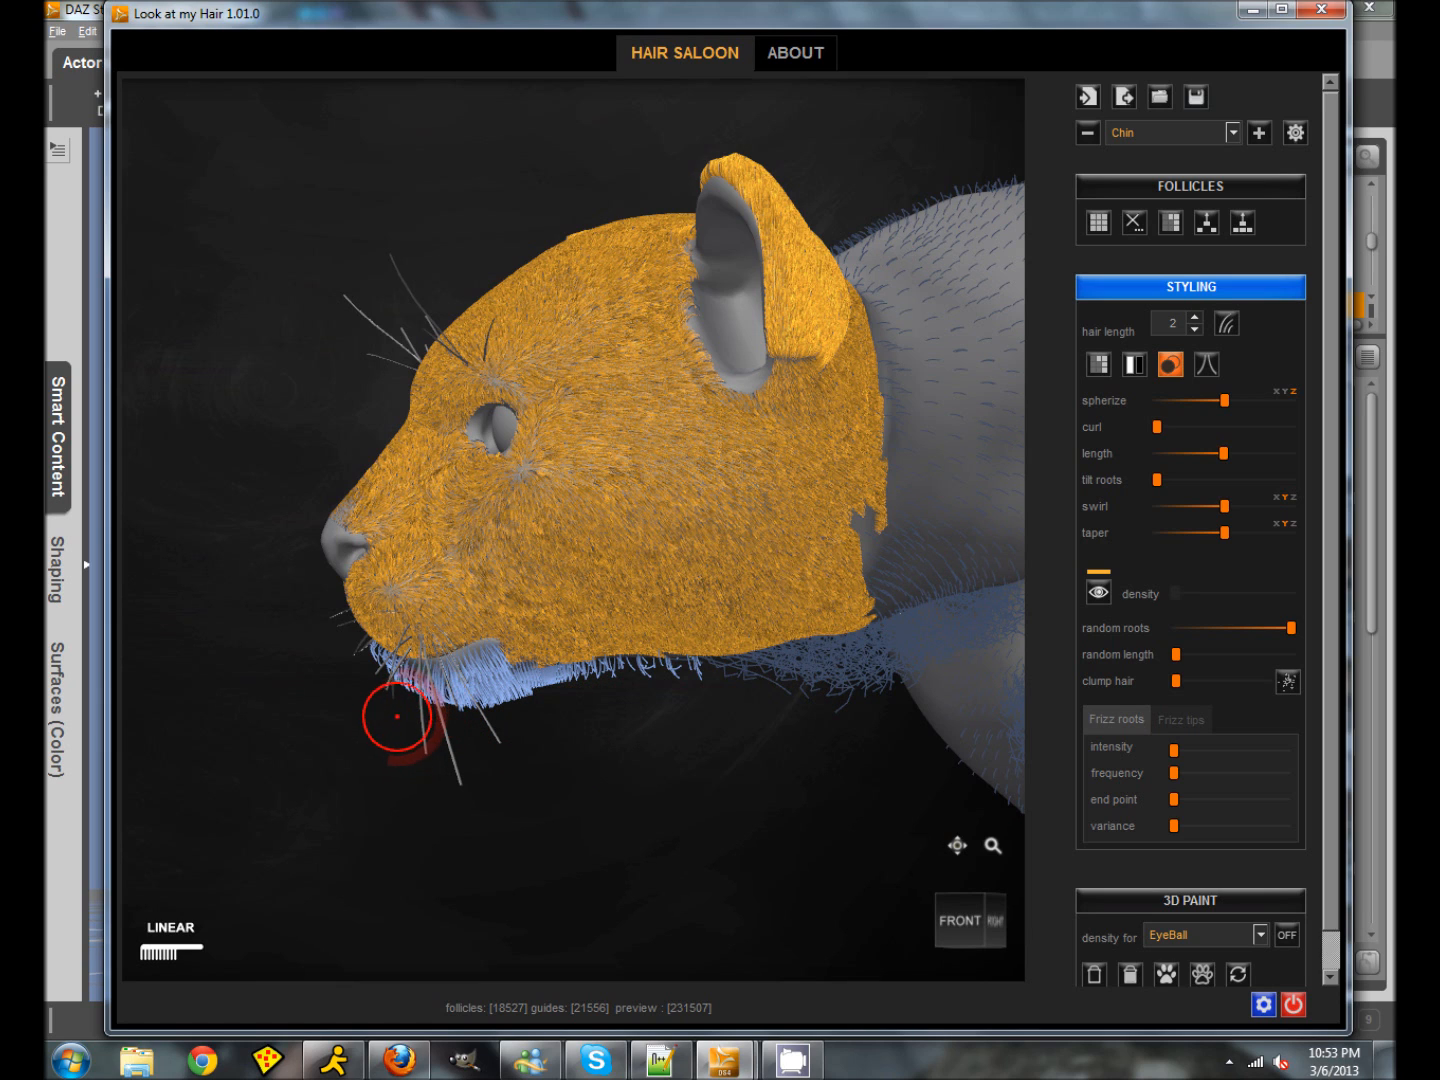
{"action": "left_click", "coordinate": [1098, 593]}
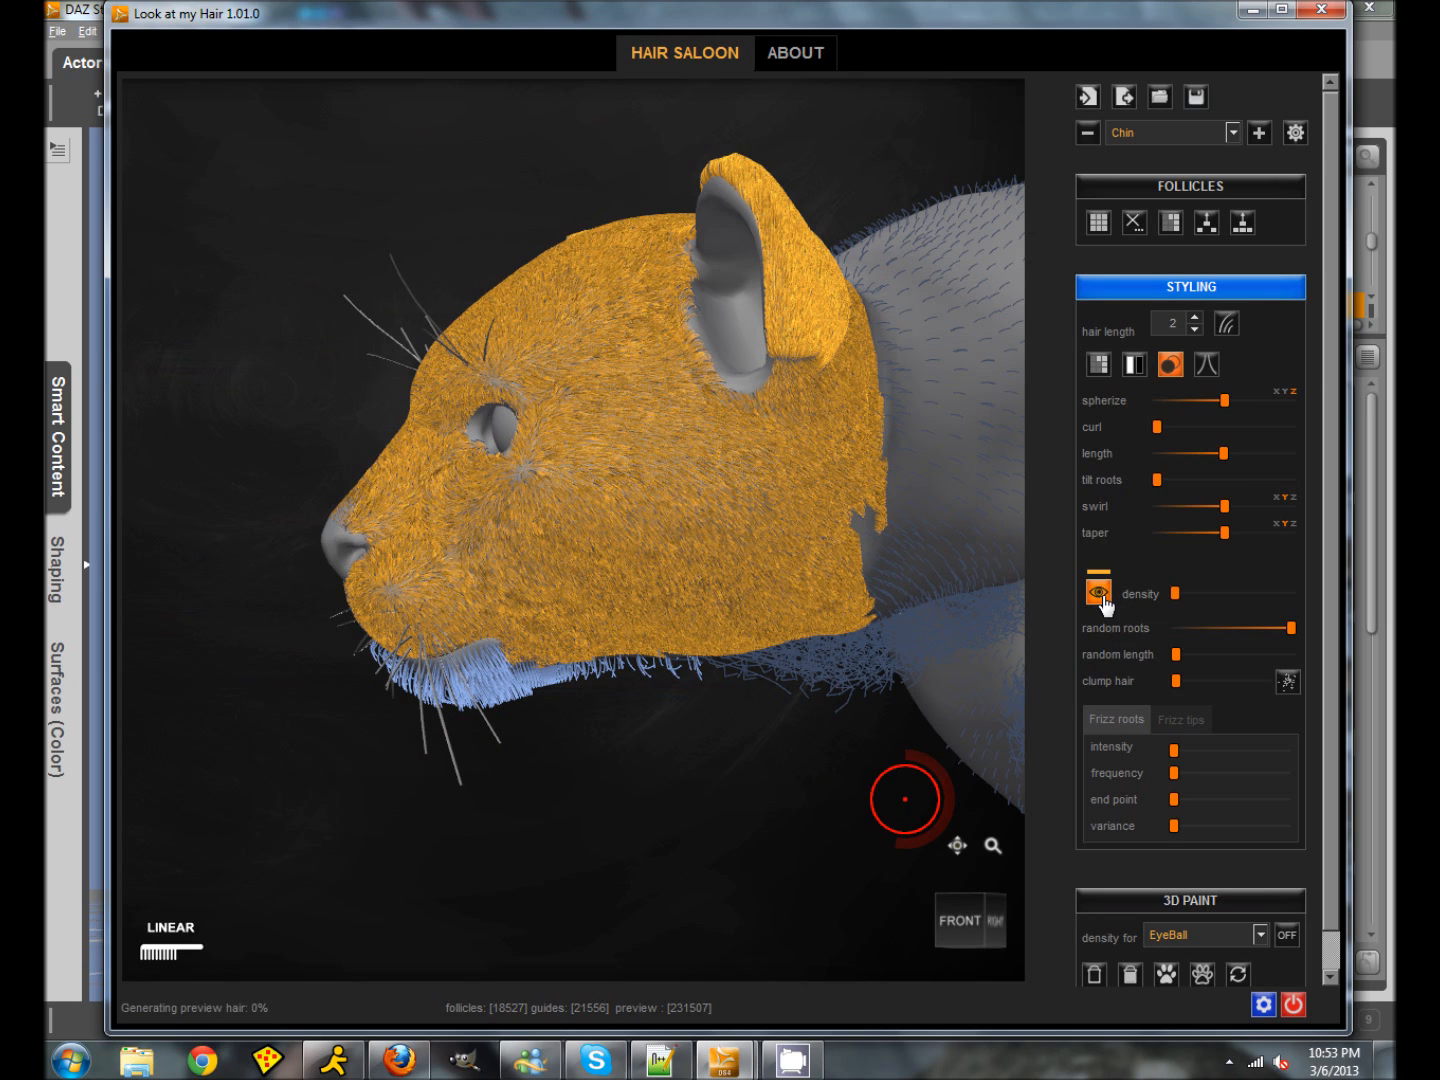
{"action": "left_click_drag", "start_coordinate": [1175, 592], "coordinate": [1212, 599]}
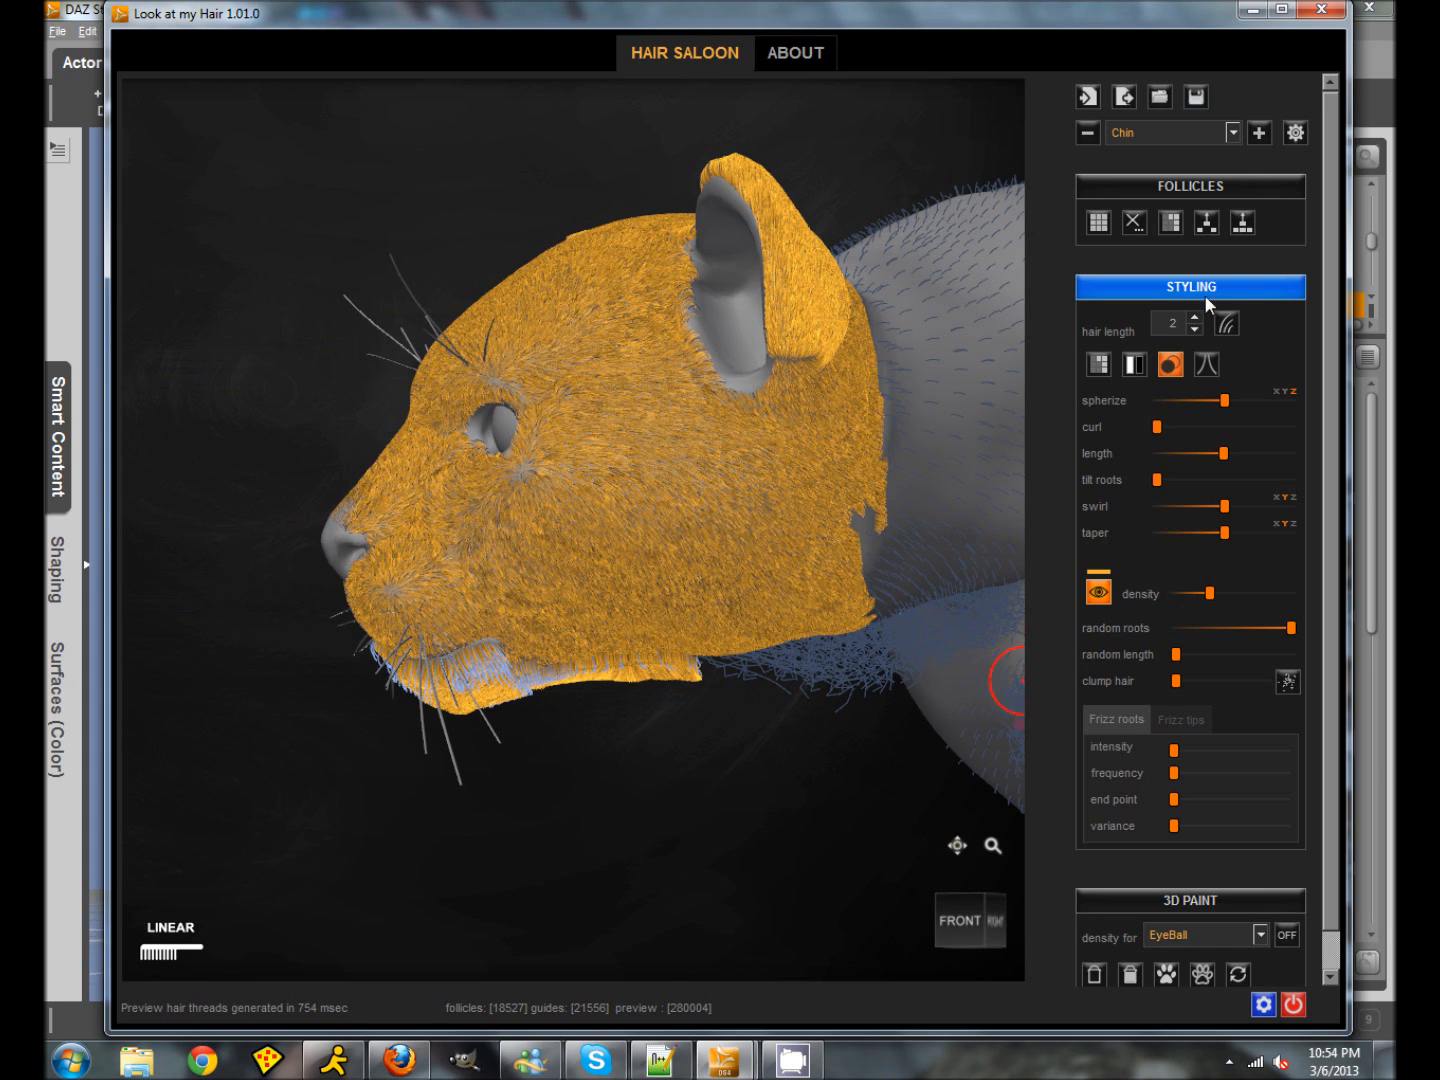
Step: Regenerate the guide hair of the FrontBody group with a hair length of 1
{"action": "left_click", "coordinate": [1237, 134]}
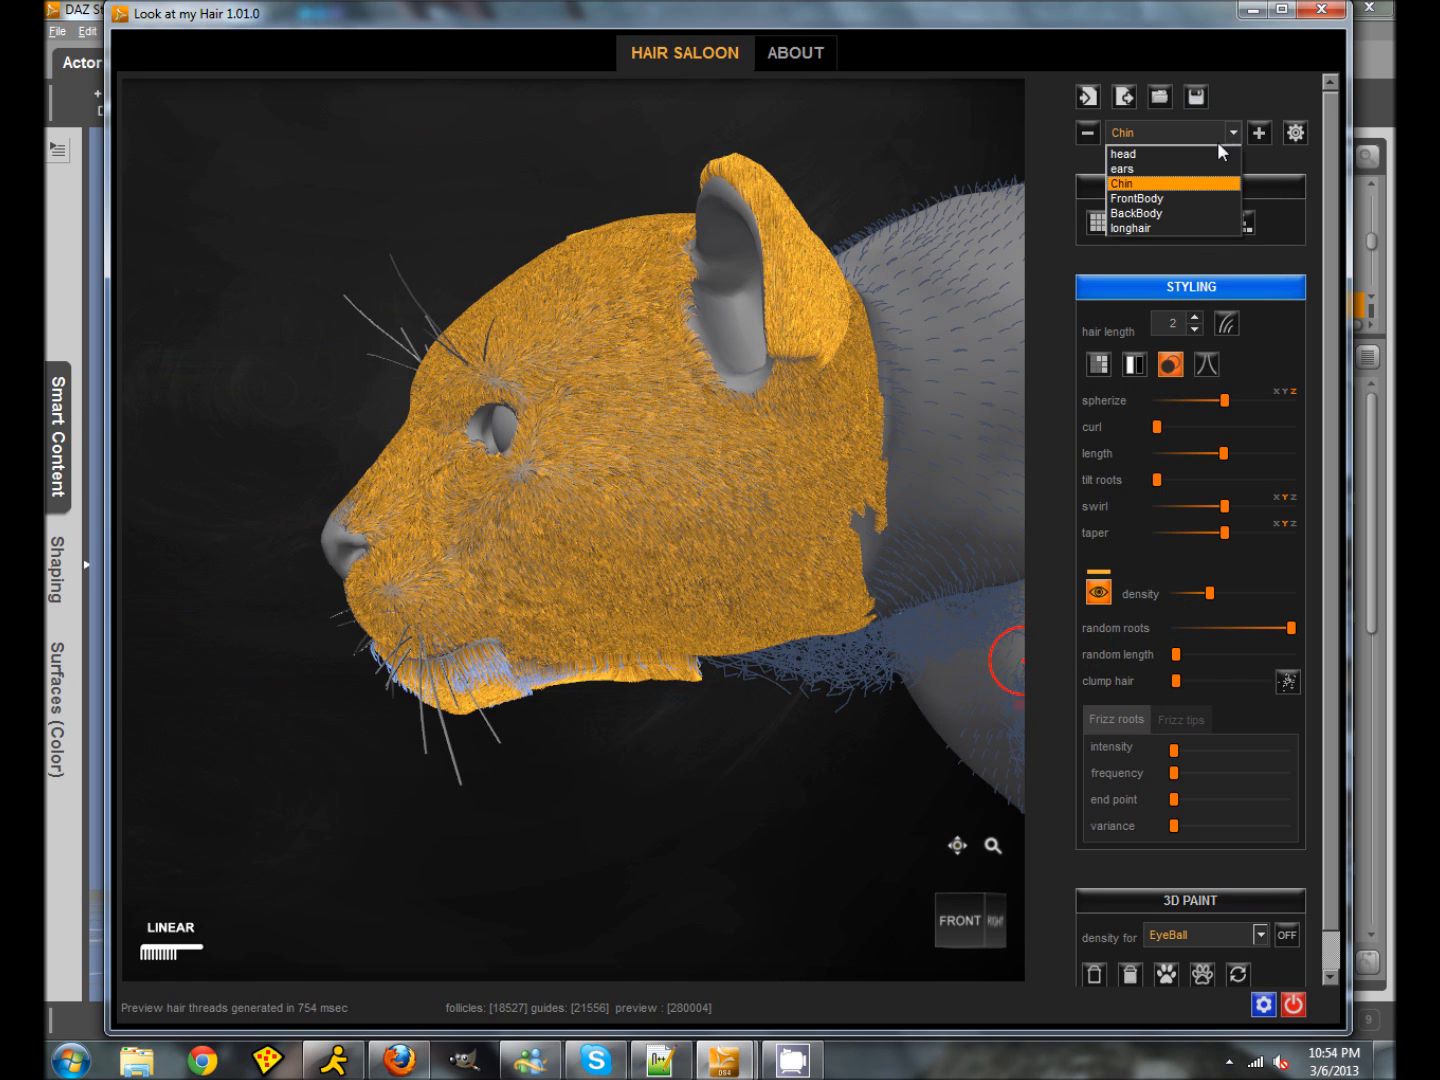
{"action": "left_click", "coordinate": [1145, 190]}
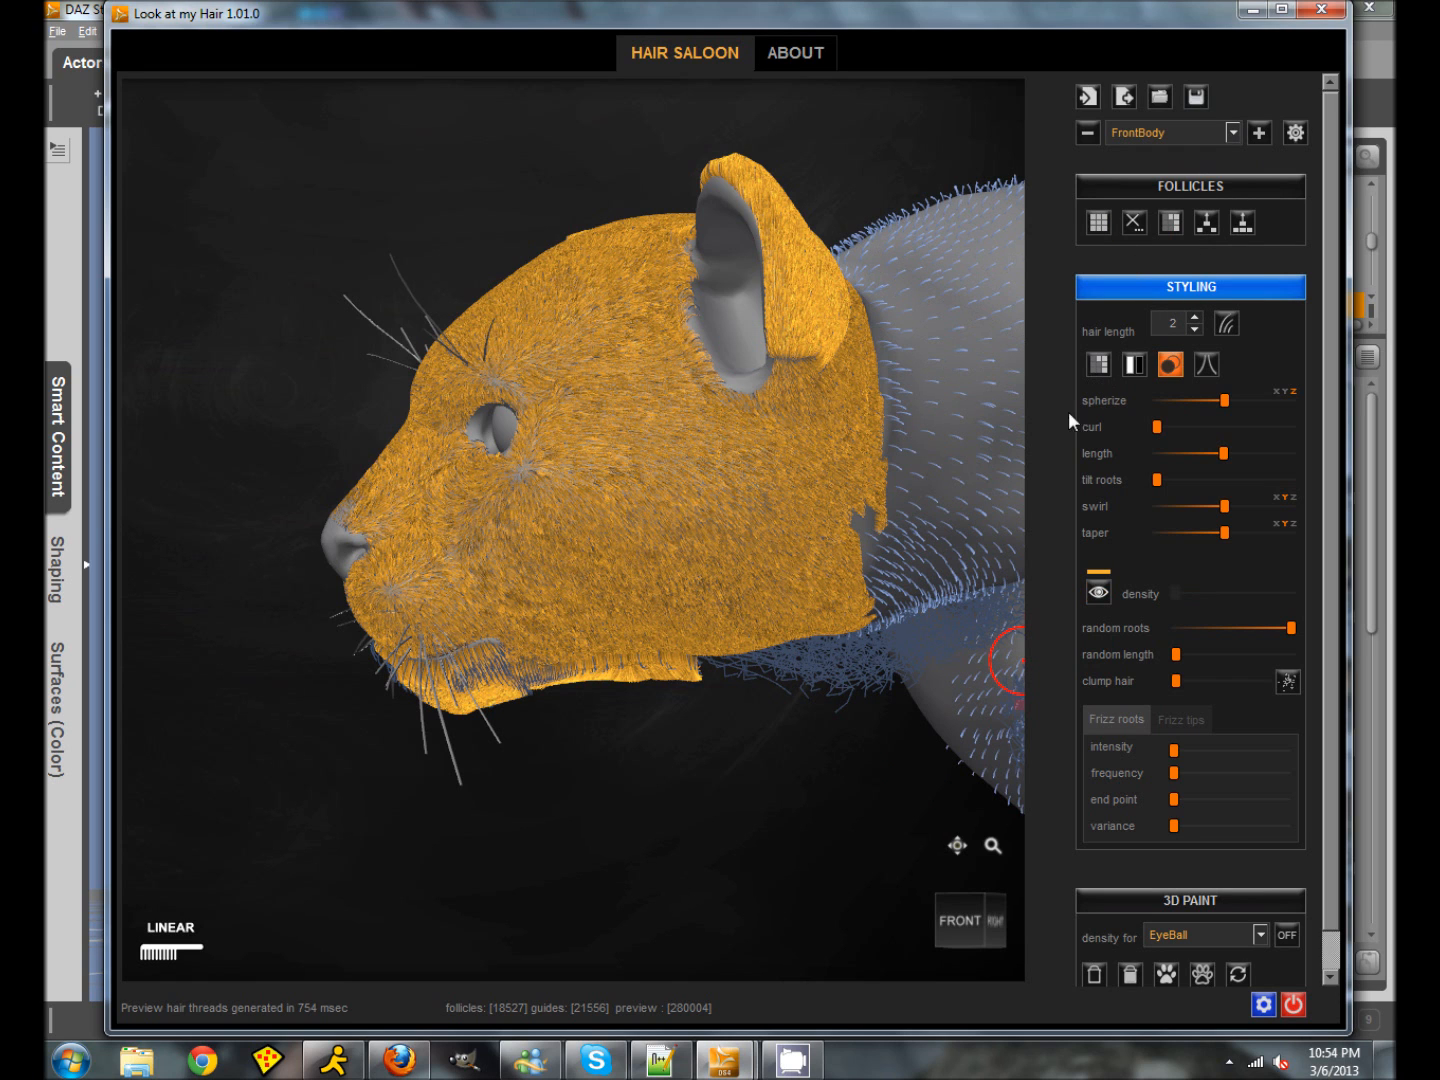
{"action": "scroll", "coordinate": [842, 444], "scroll_direction": "down", "scroll_amount": 3}
{"action": "scroll", "coordinate": [835, 444], "scroll_direction": "up", "scroll_amount": 5}
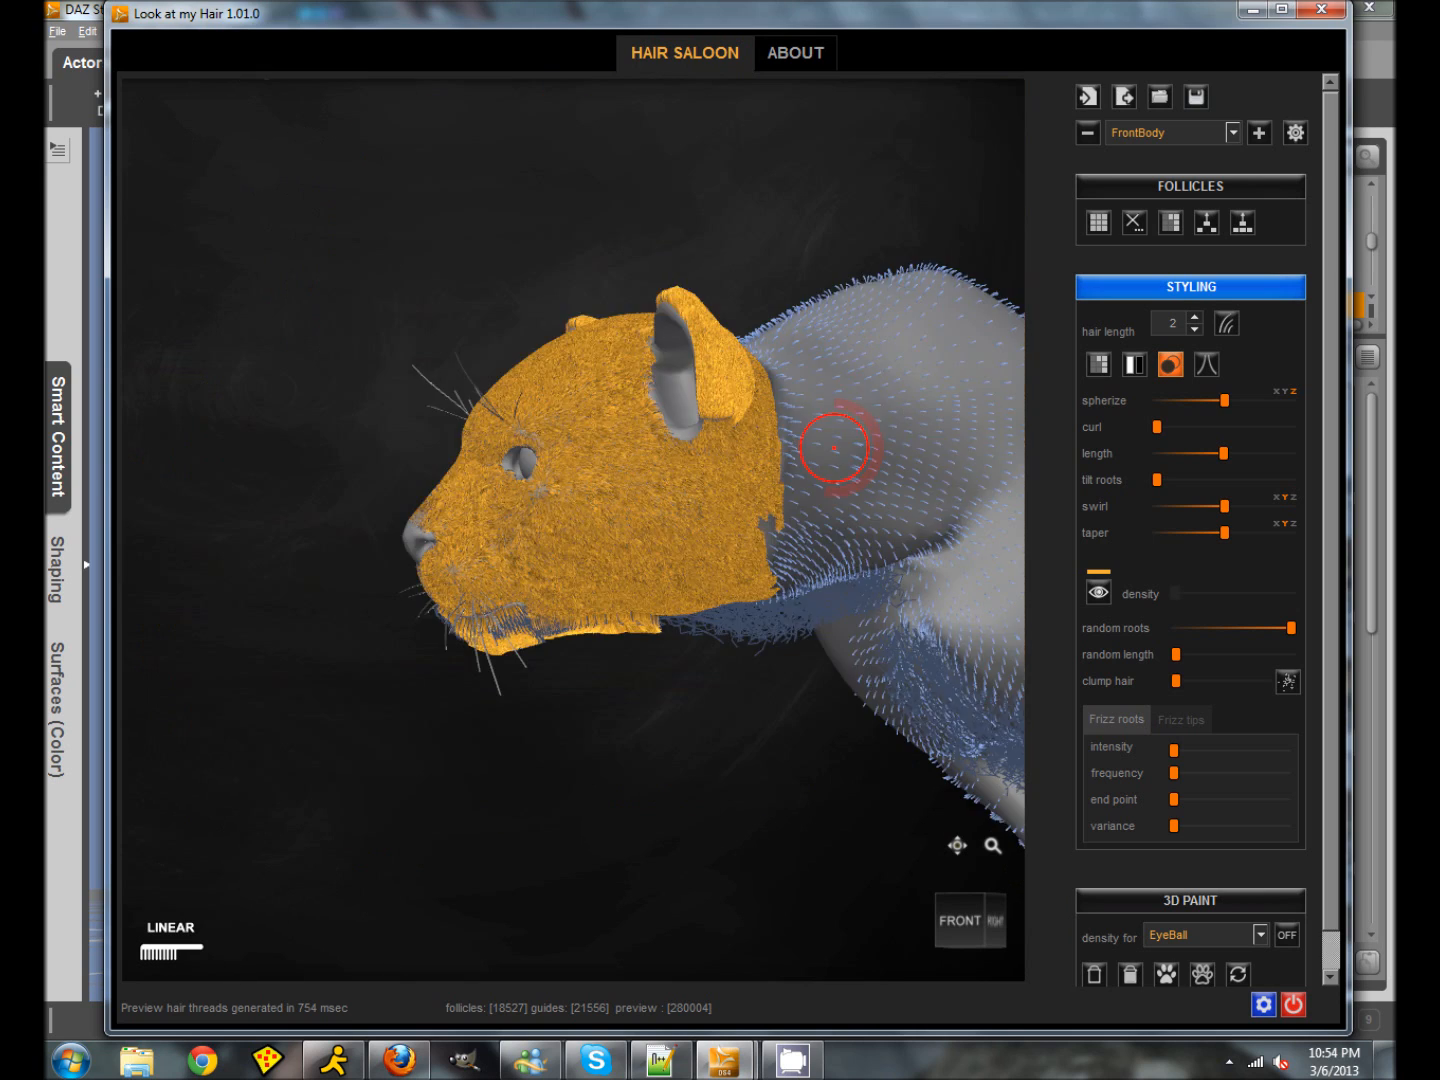
{"action": "scroll", "coordinate": [835, 444], "scroll_direction": "down", "scroll_amount": 5}
{"action": "left_click", "coordinate": [1194, 329]}
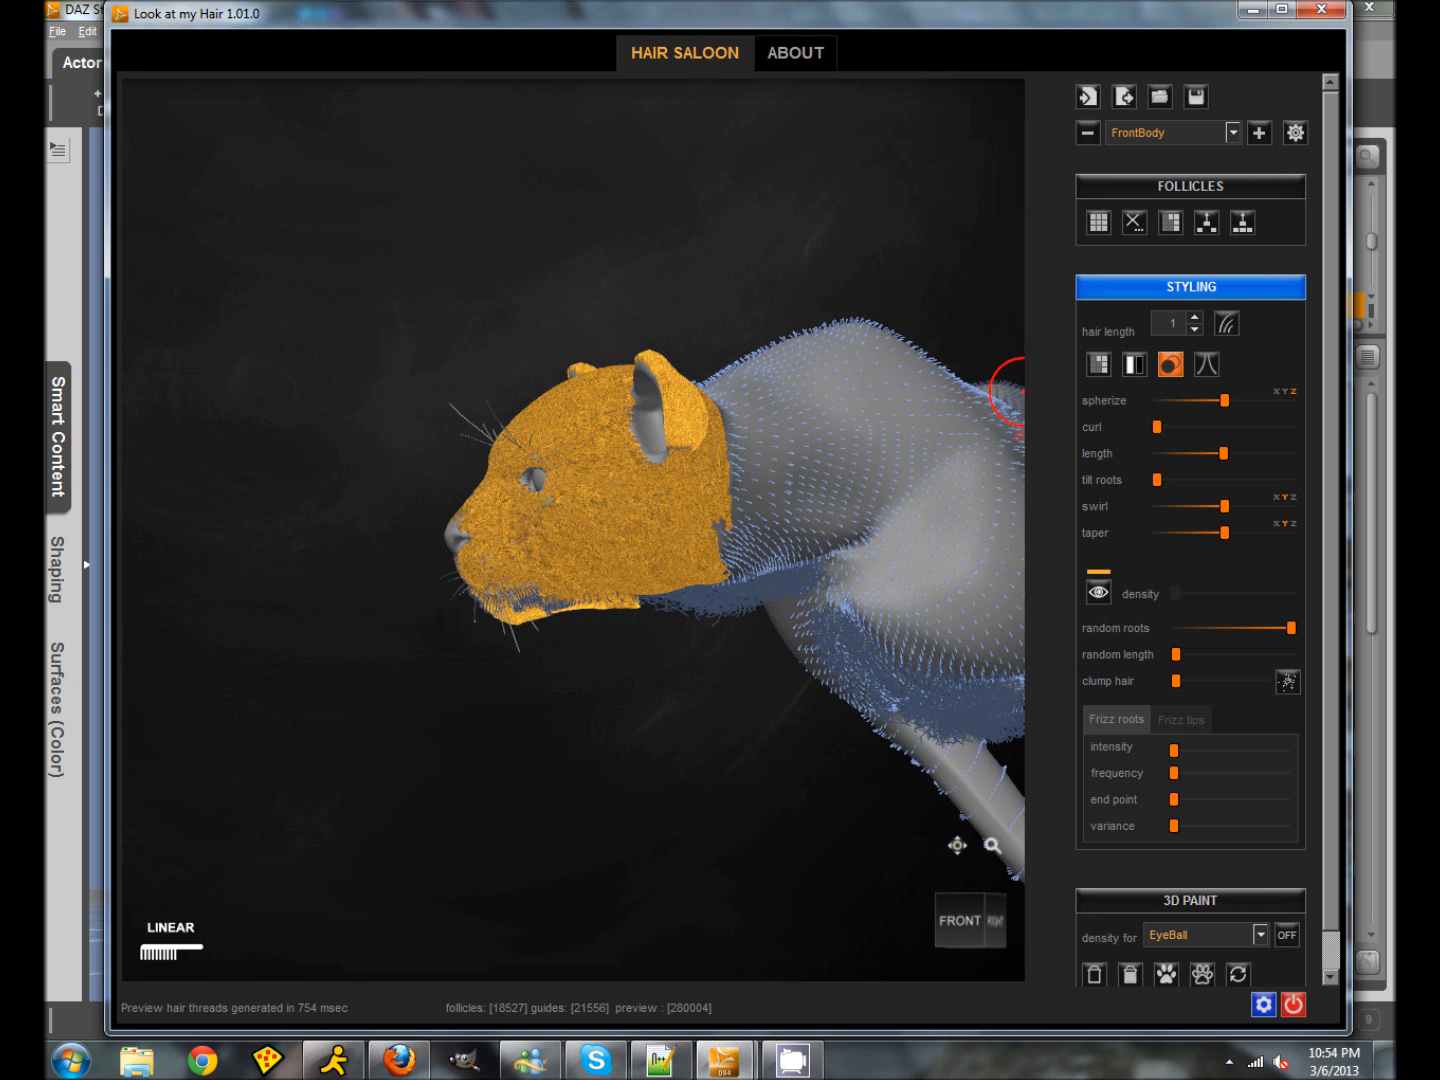
{"action": "left_click", "coordinate": [1227, 323]}
{"action": "left_click", "coordinate": [686, 545]}
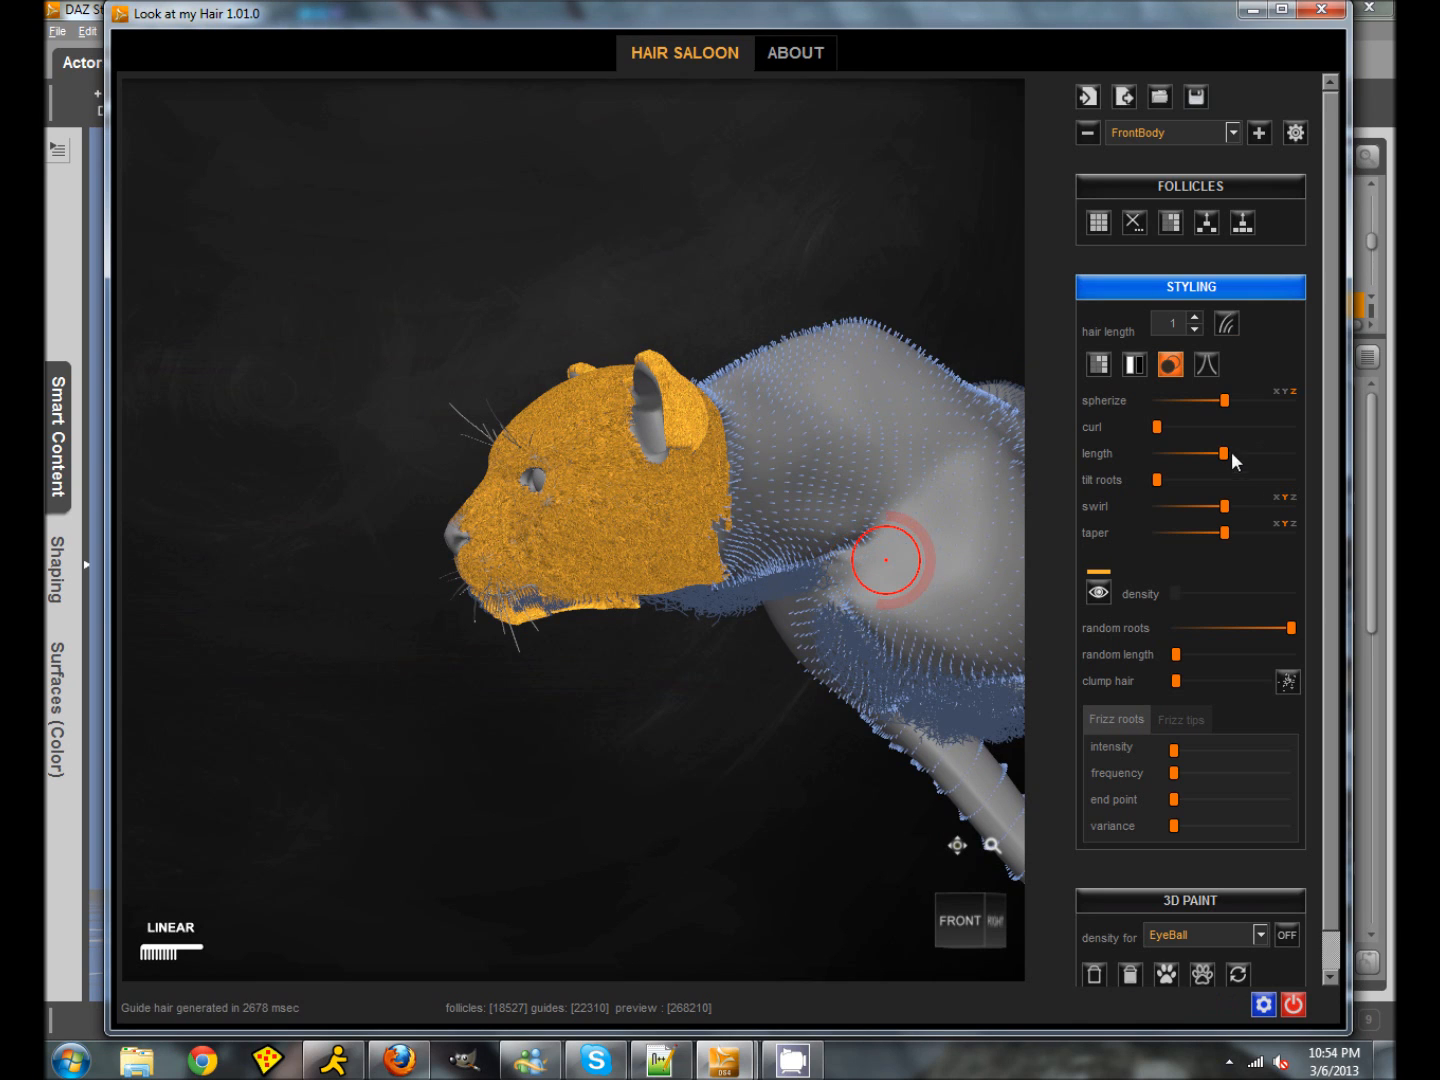
Step: Spherize the FrontBody guide hairs with repeated maximum-value passes and preview them at maximum density
{"action": "left_click", "coordinate": [1284, 393]}
{"action": "left_click_drag", "start_coordinate": [1227, 400], "coordinate": [1304, 401]}
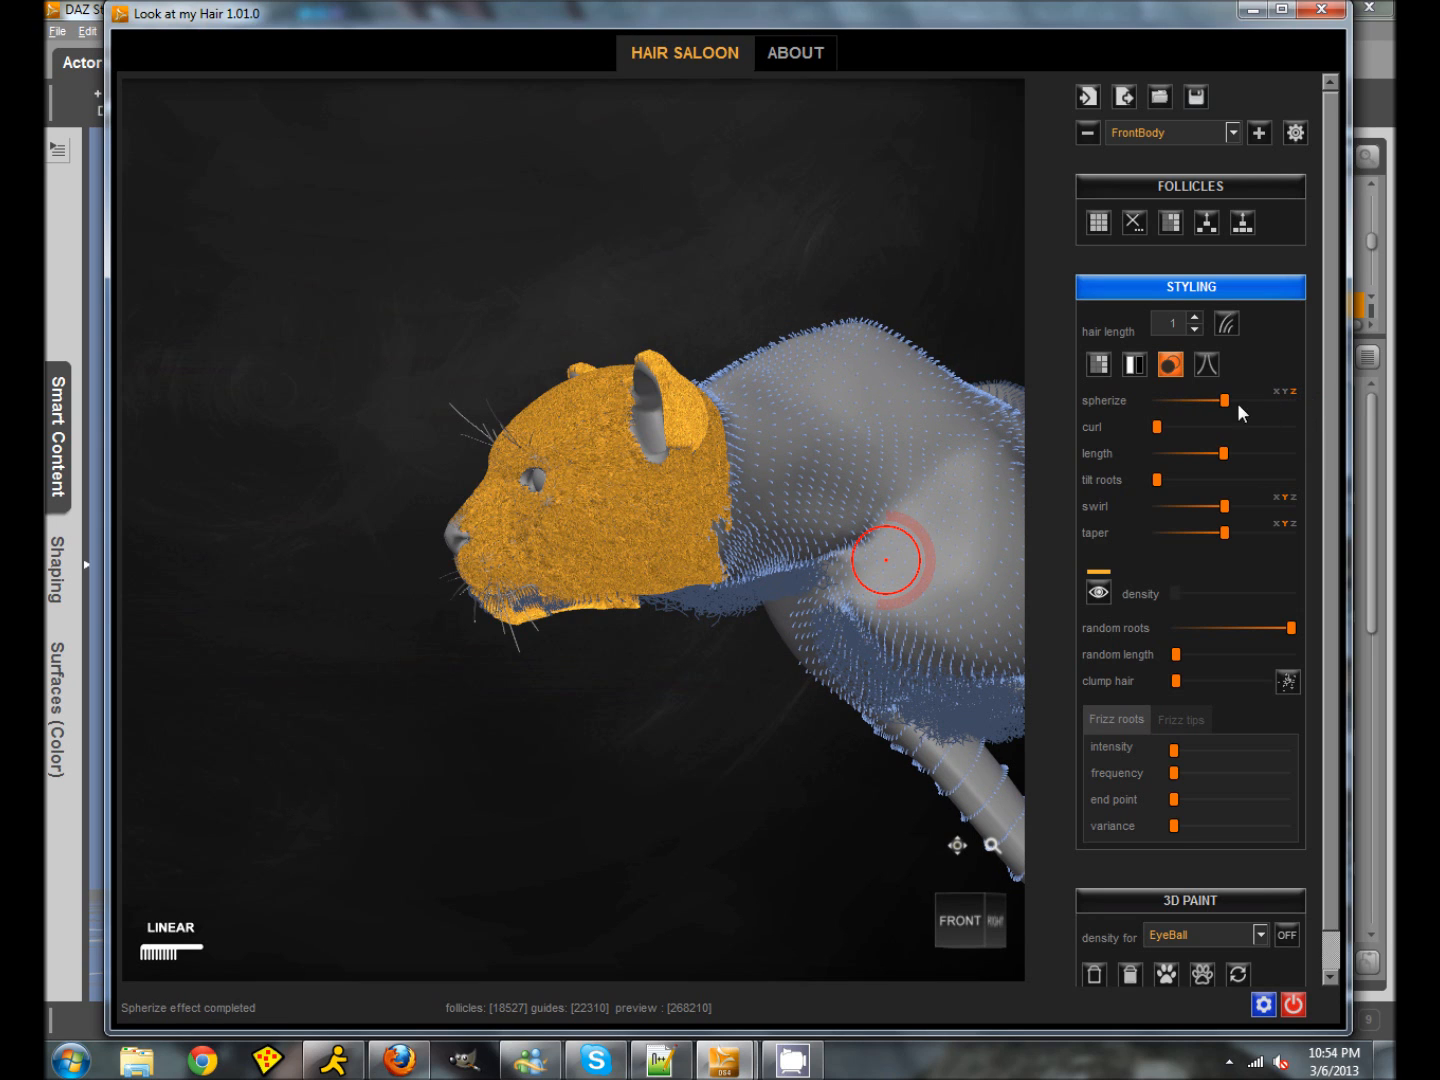
{"action": "left_click_drag", "start_coordinate": [1229, 401], "coordinate": [1293, 412]}
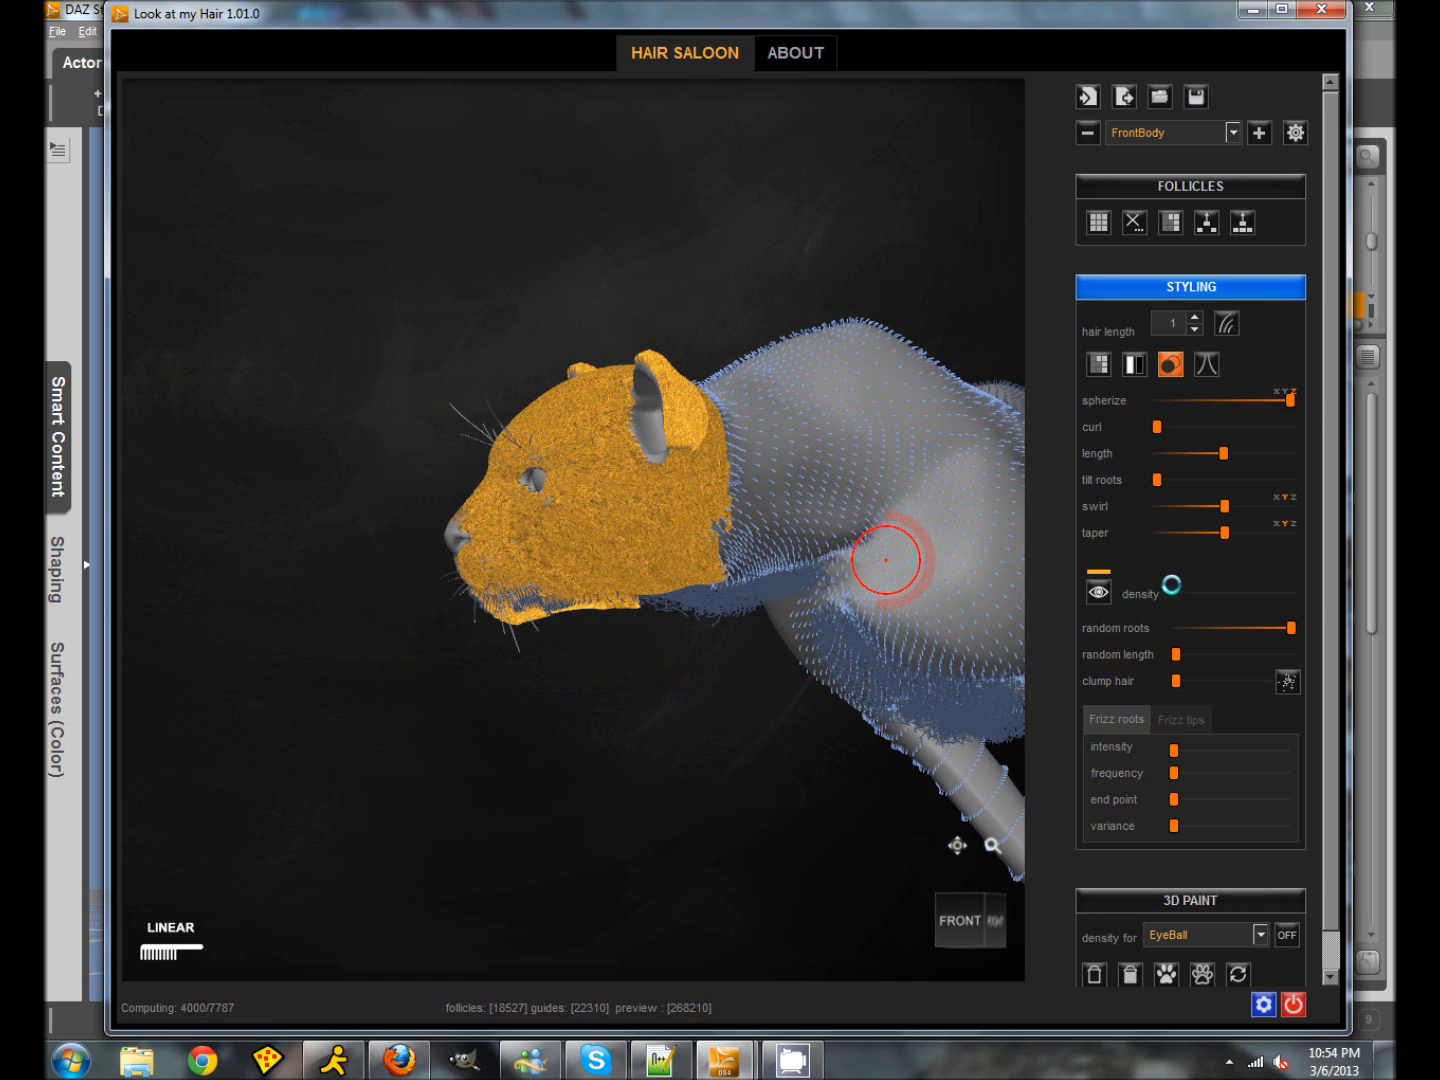
{"action": "left_click", "coordinate": [1101, 595]}
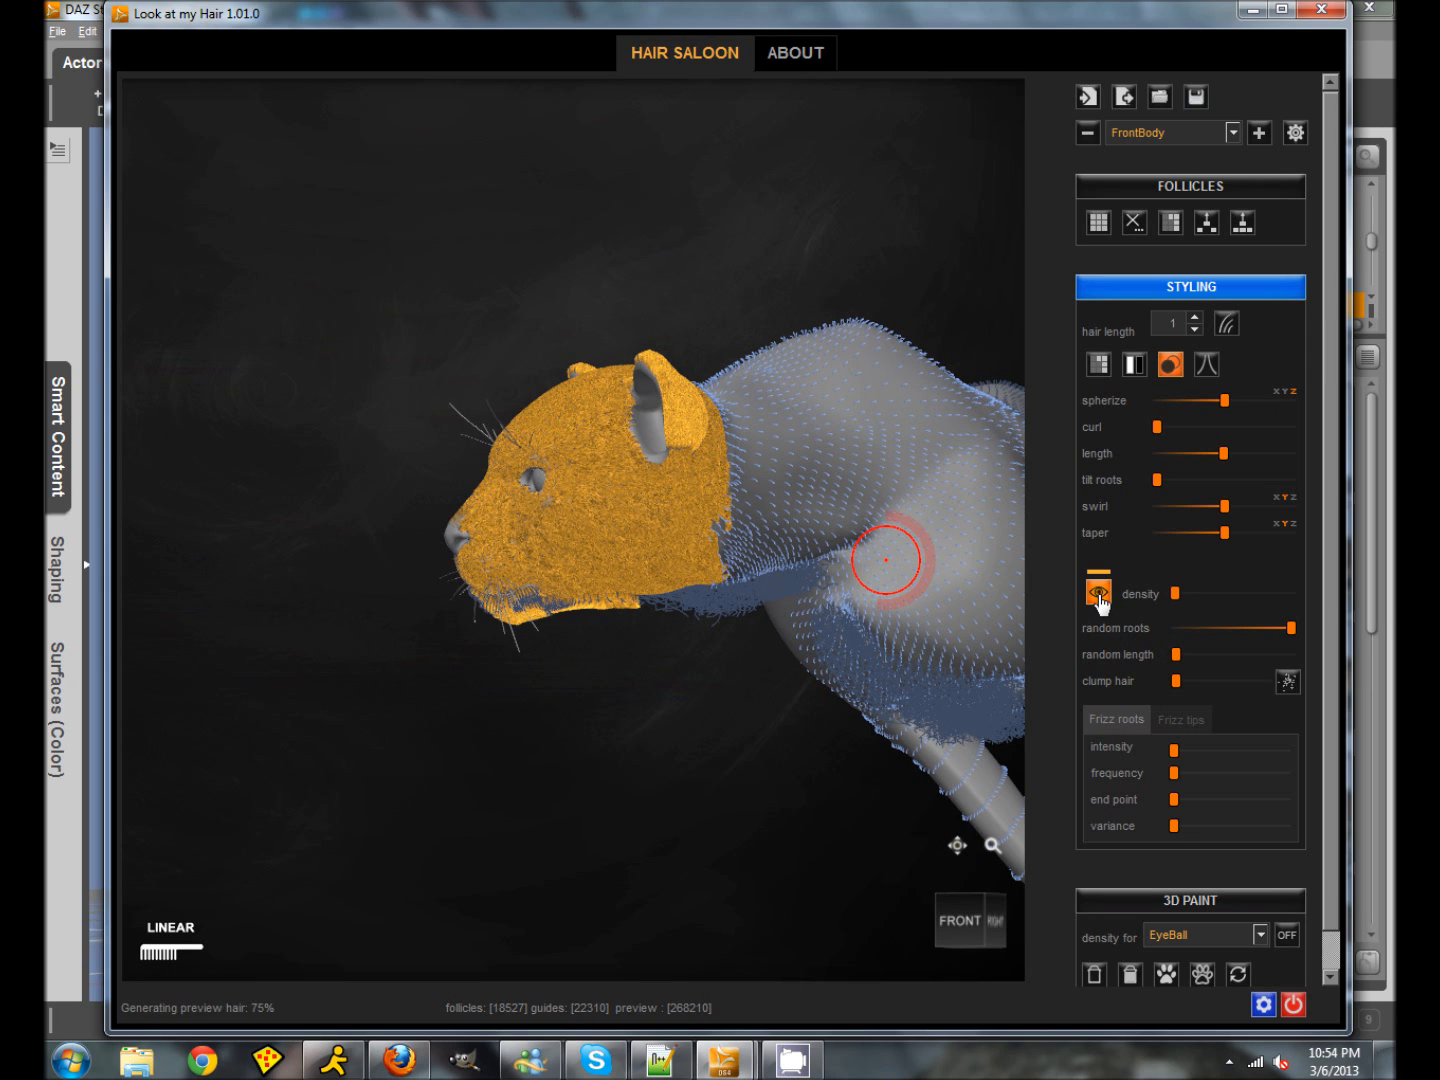
{"action": "left_click_drag", "start_coordinate": [1176, 594], "coordinate": [1292, 594]}
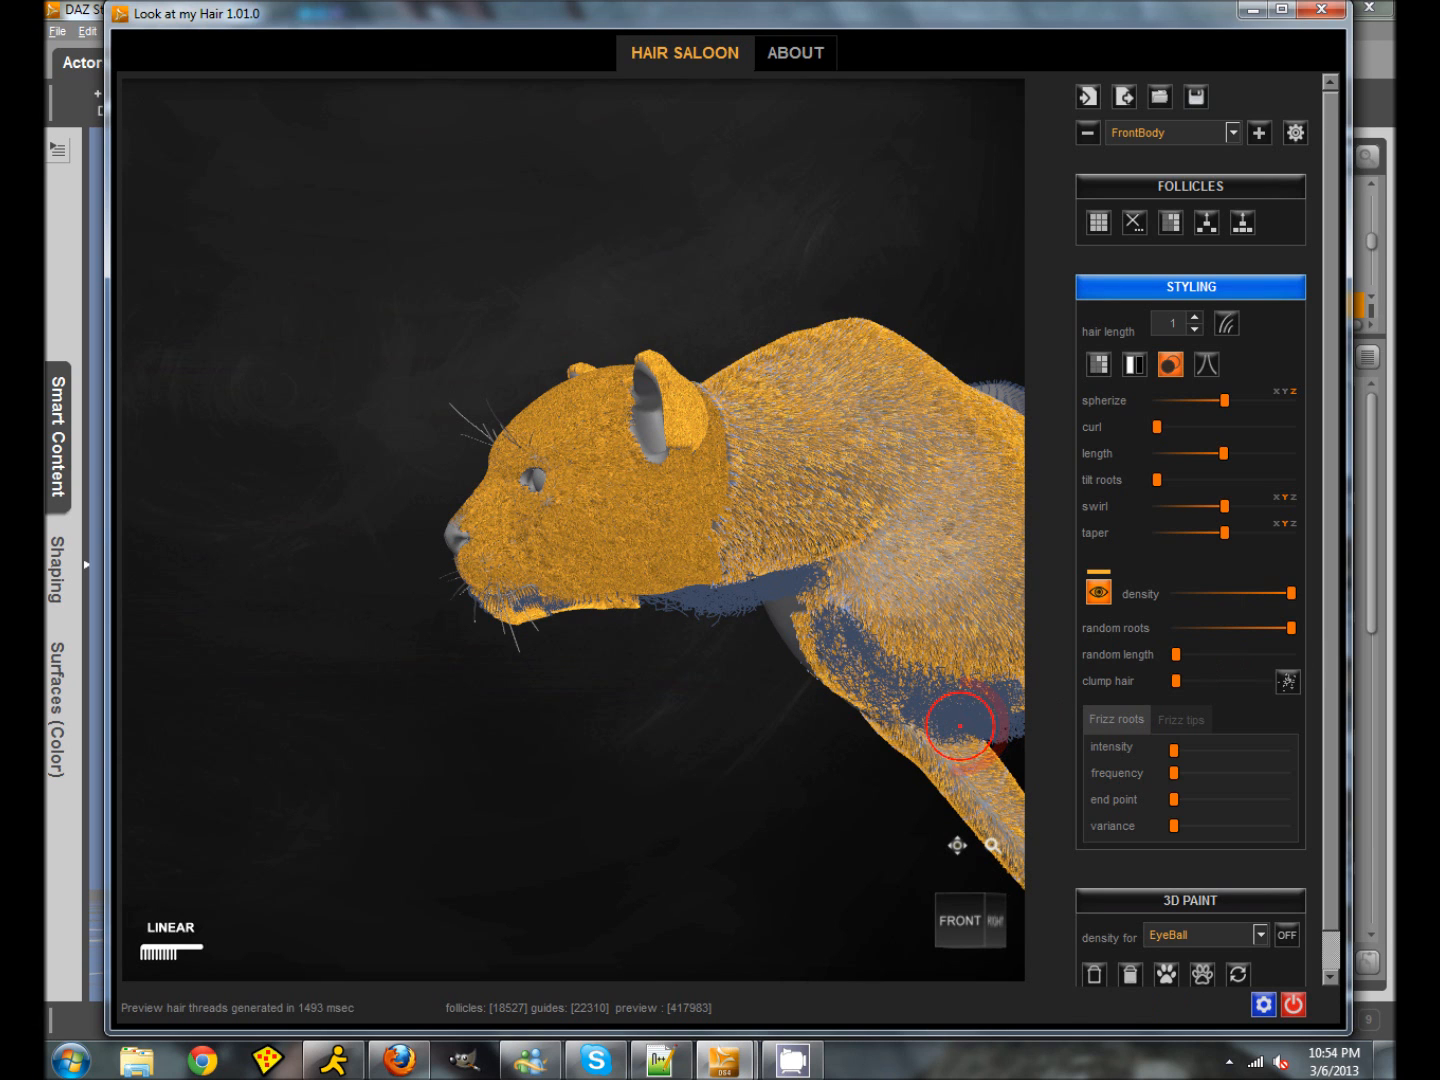
Step: Regenerate the guide hair of the BackBody group with a hair length of 1
{"action": "left_click_drag", "start_coordinate": [750, 832], "coordinate": [695, 842]}
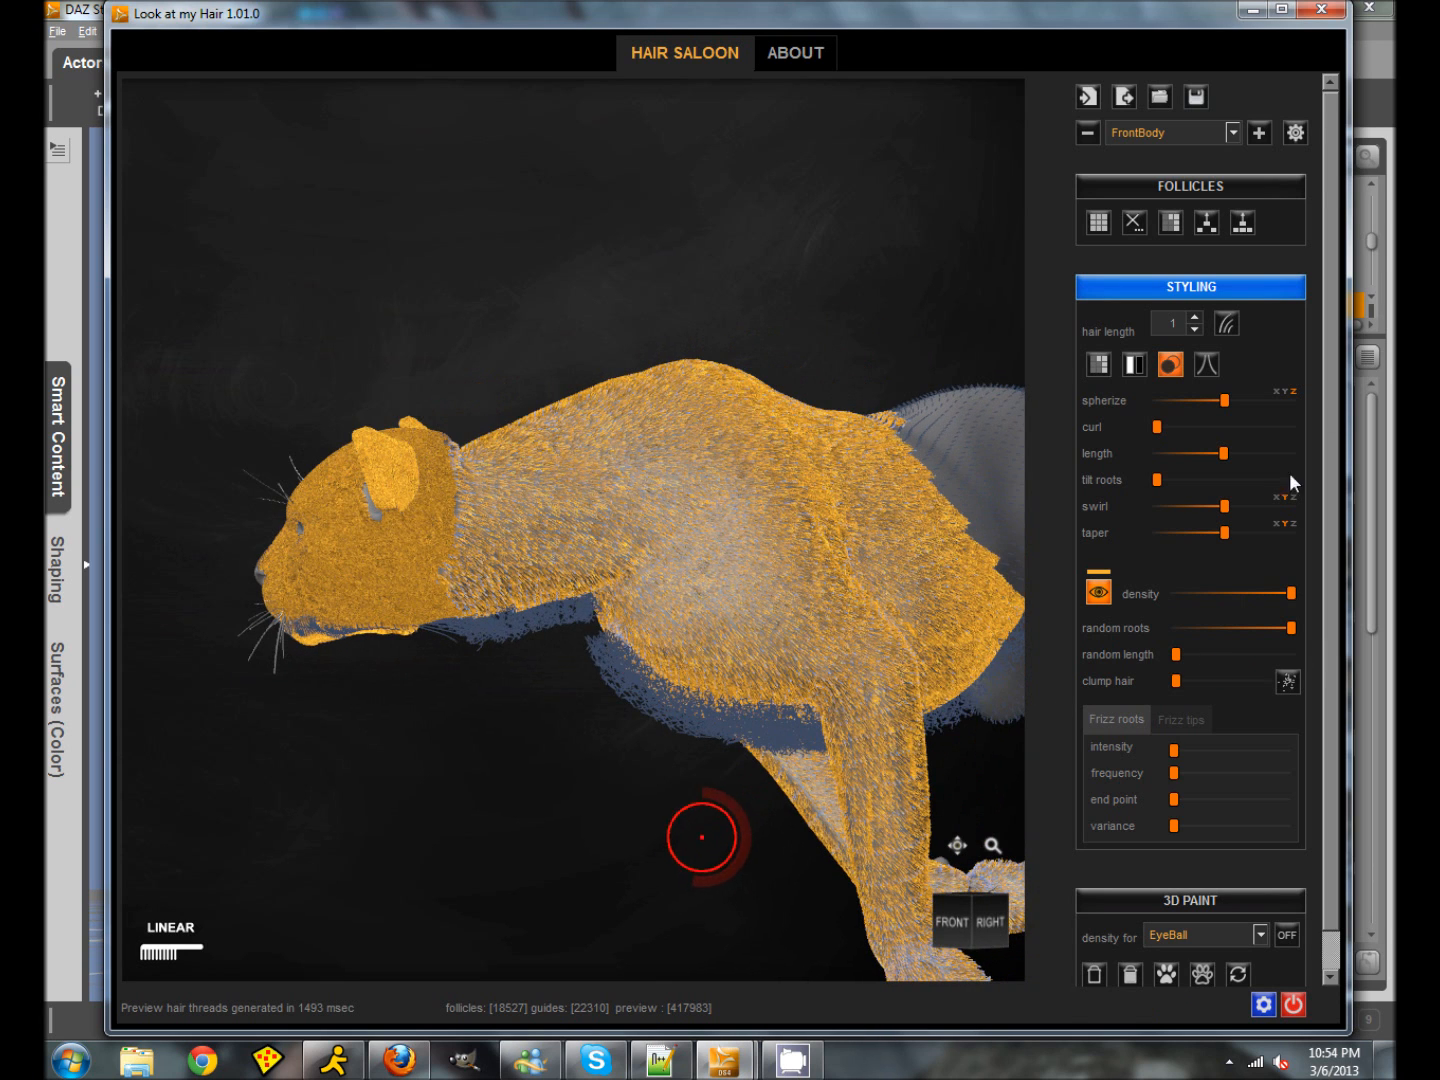
{"action": "left_click", "coordinate": [1236, 135]}
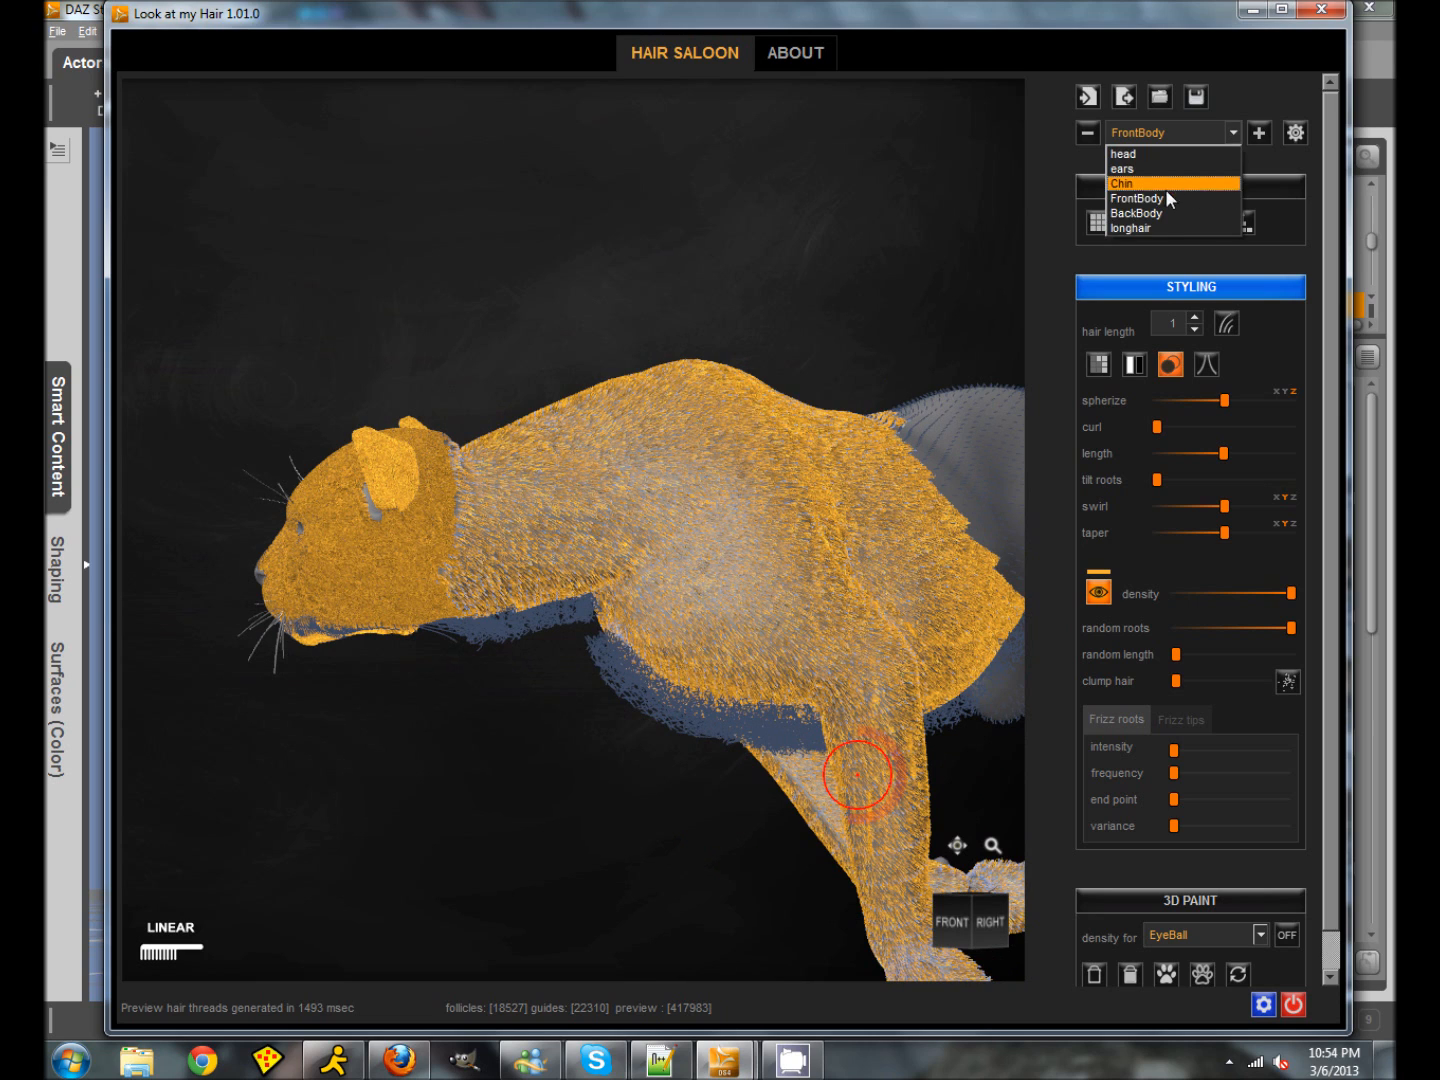
{"action": "left_click", "coordinate": [1158, 207]}
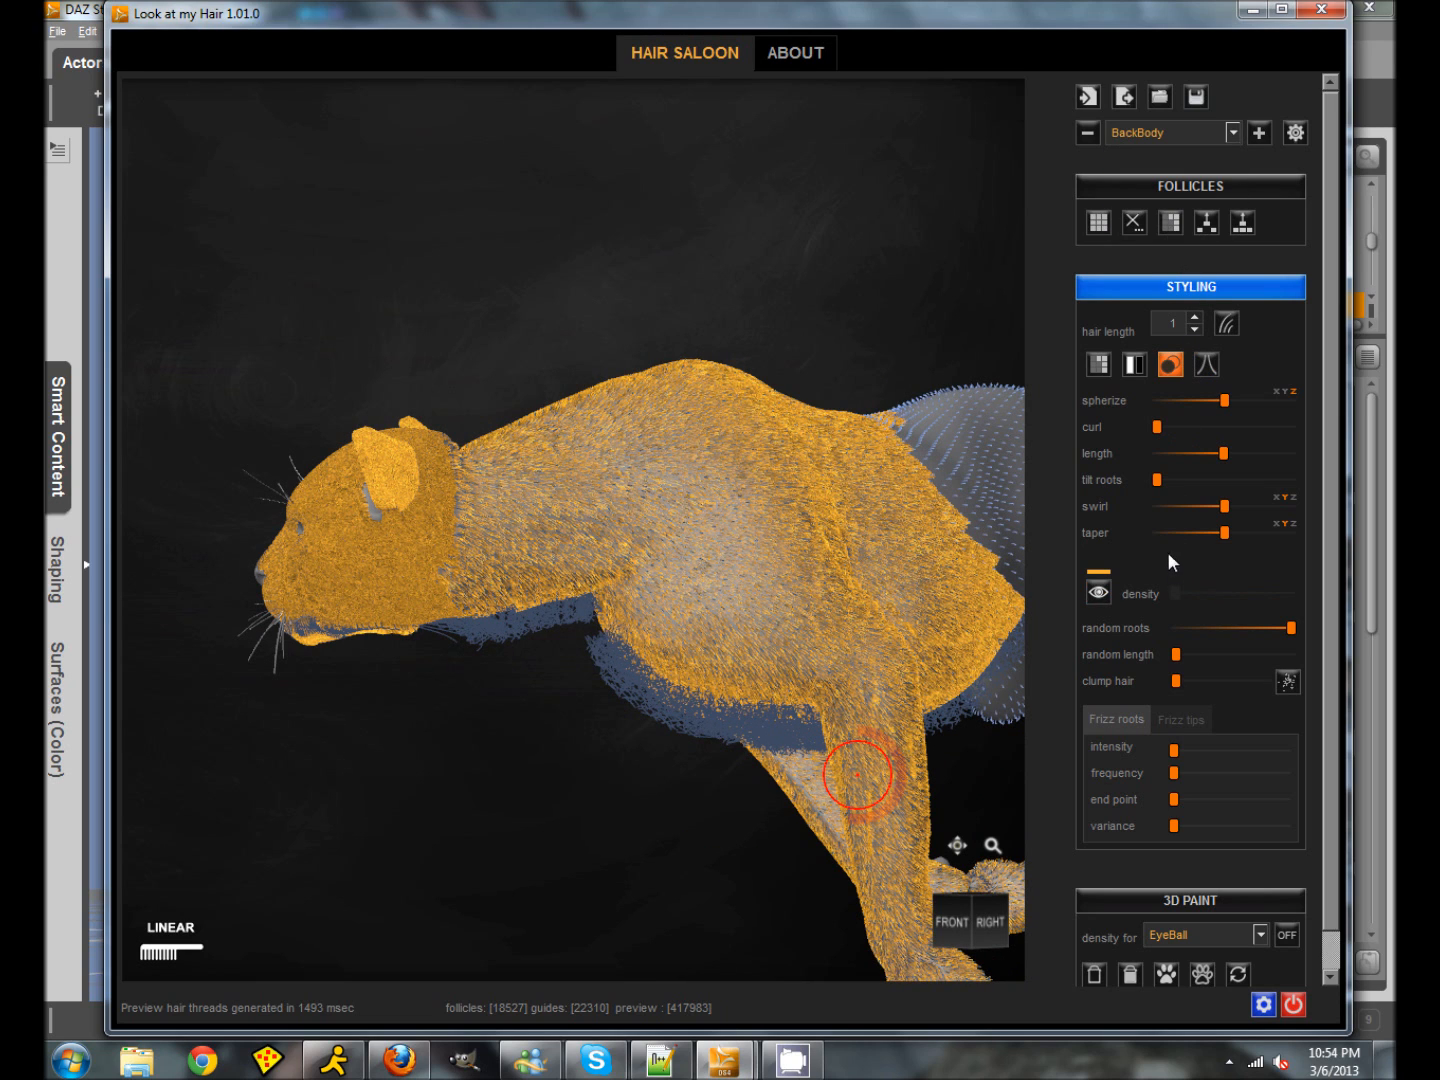
{"action": "left_click", "coordinate": [1226, 327]}
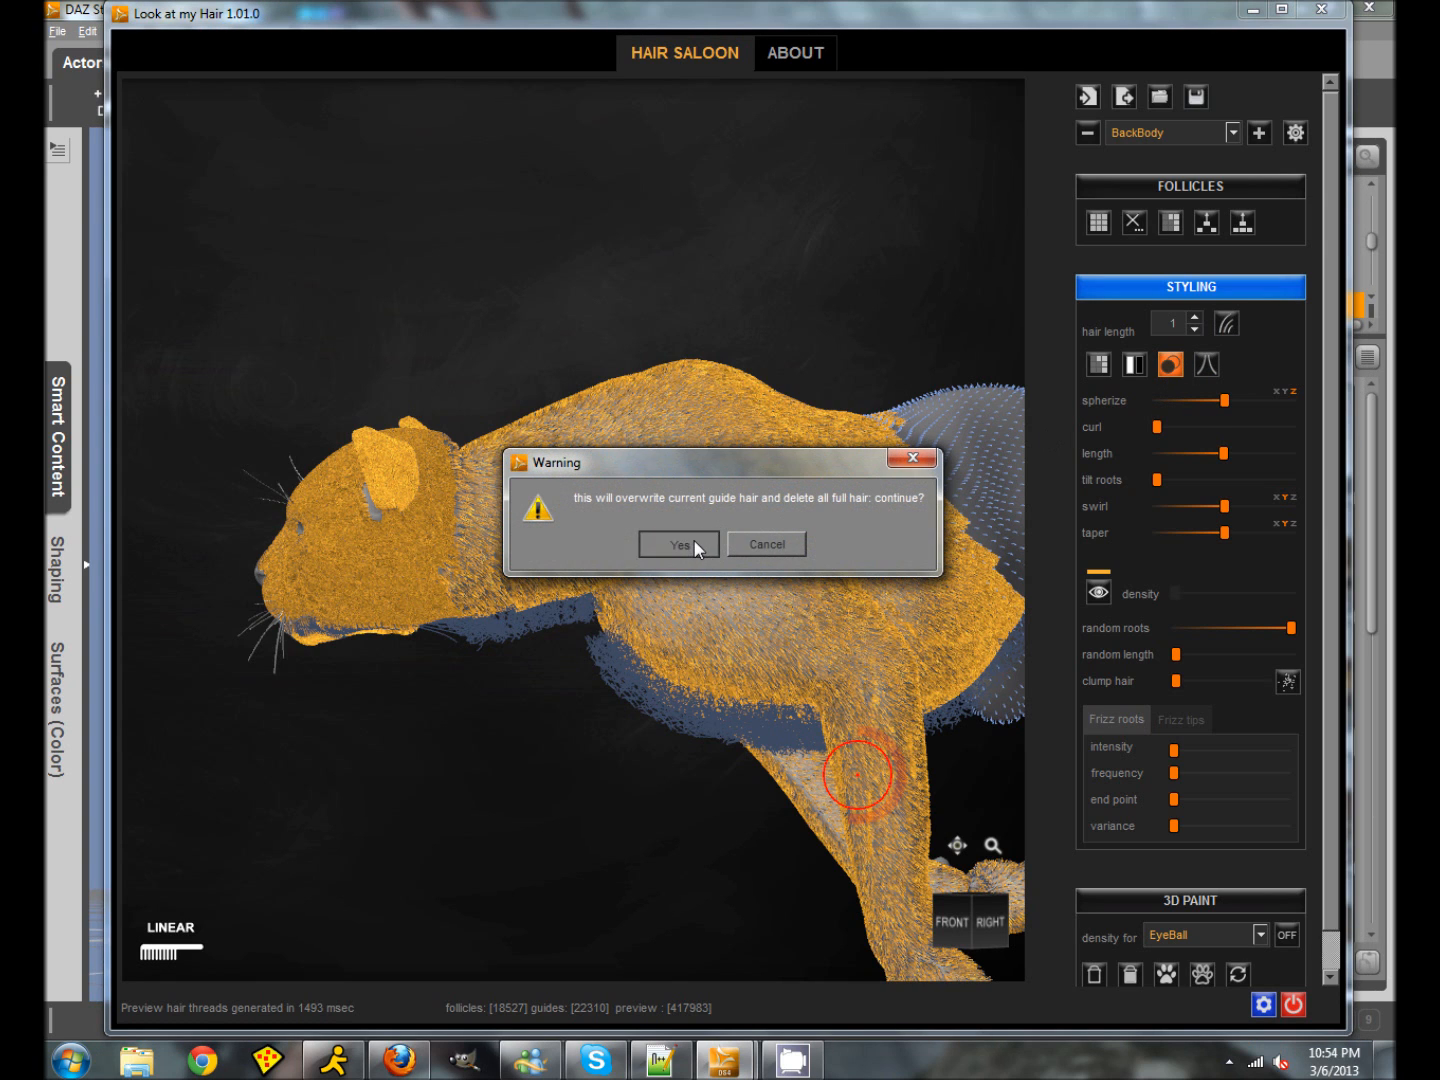
{"action": "left_click", "coordinate": [693, 544]}
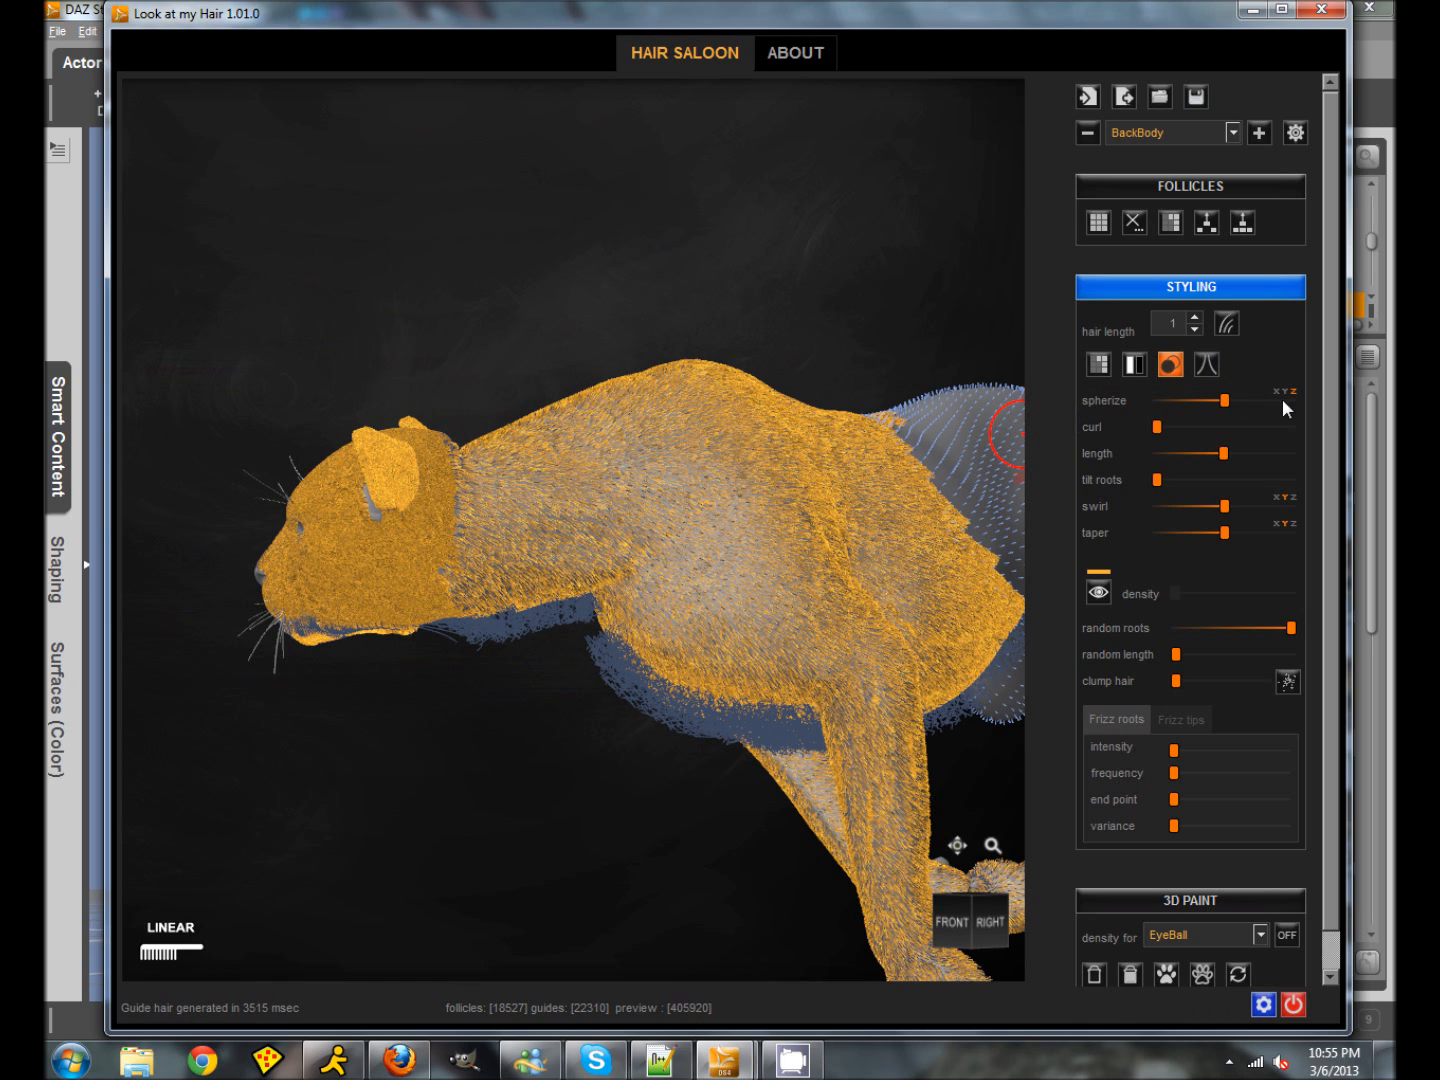
Step: Spherize the BackBody guide hairs with two maximum-value passes along Z and preview them at maximum density
{"action": "left_click_drag", "start_coordinate": [1225, 401], "coordinate": [1305, 402]}
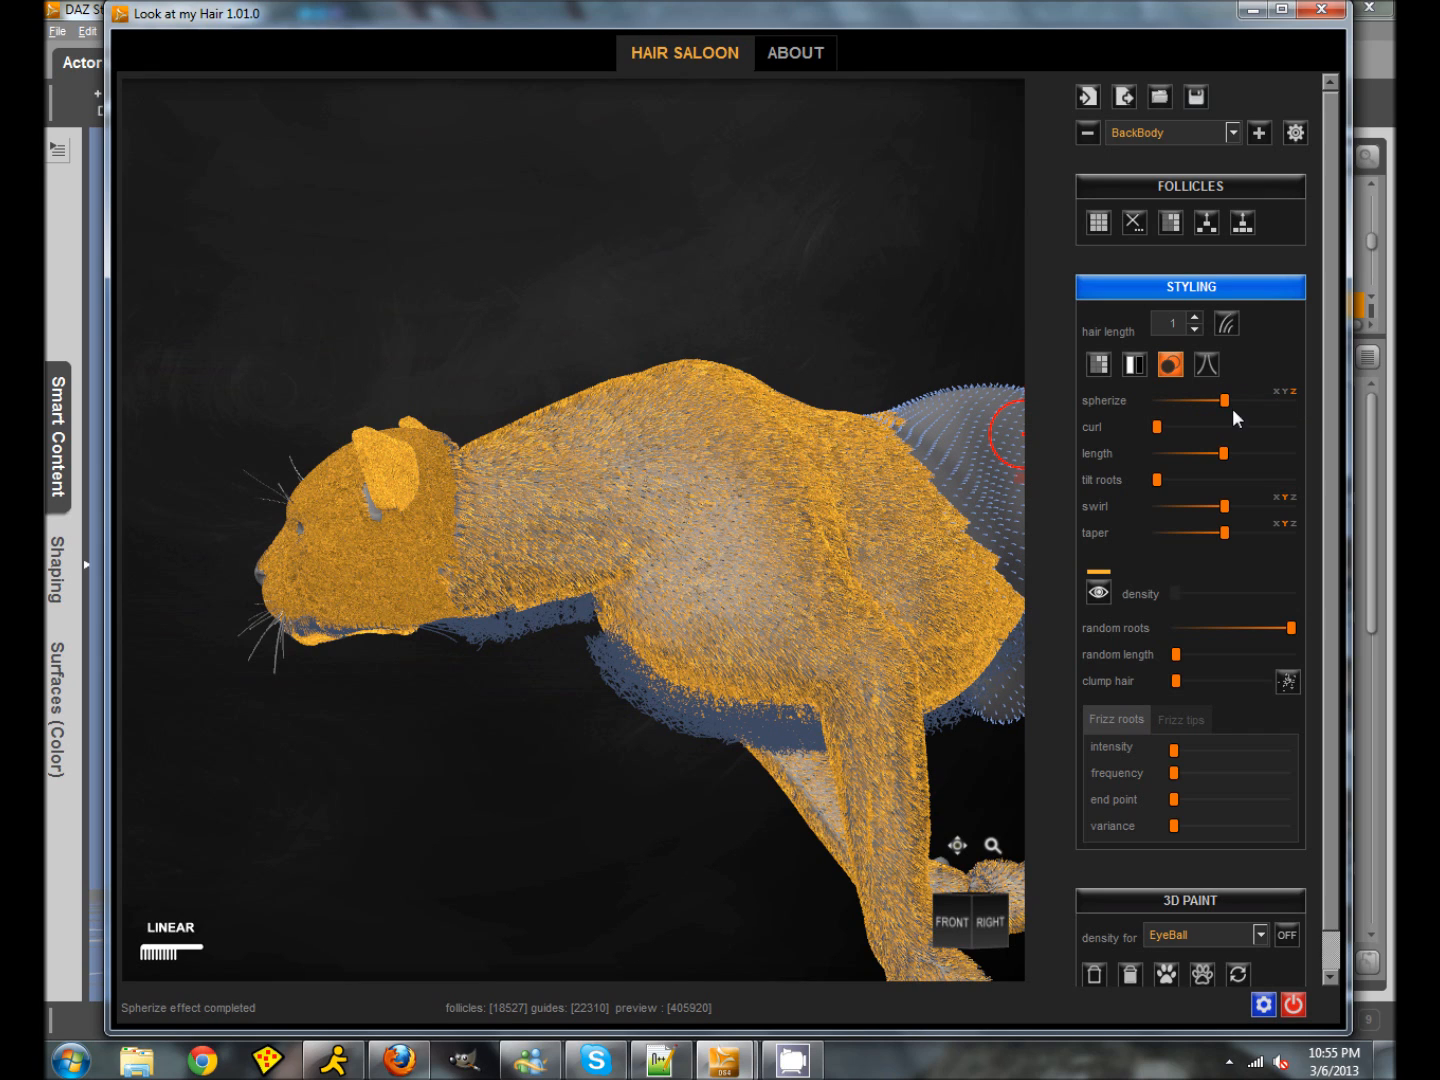
{"action": "left_click_drag", "start_coordinate": [1219, 403], "coordinate": [1305, 404]}
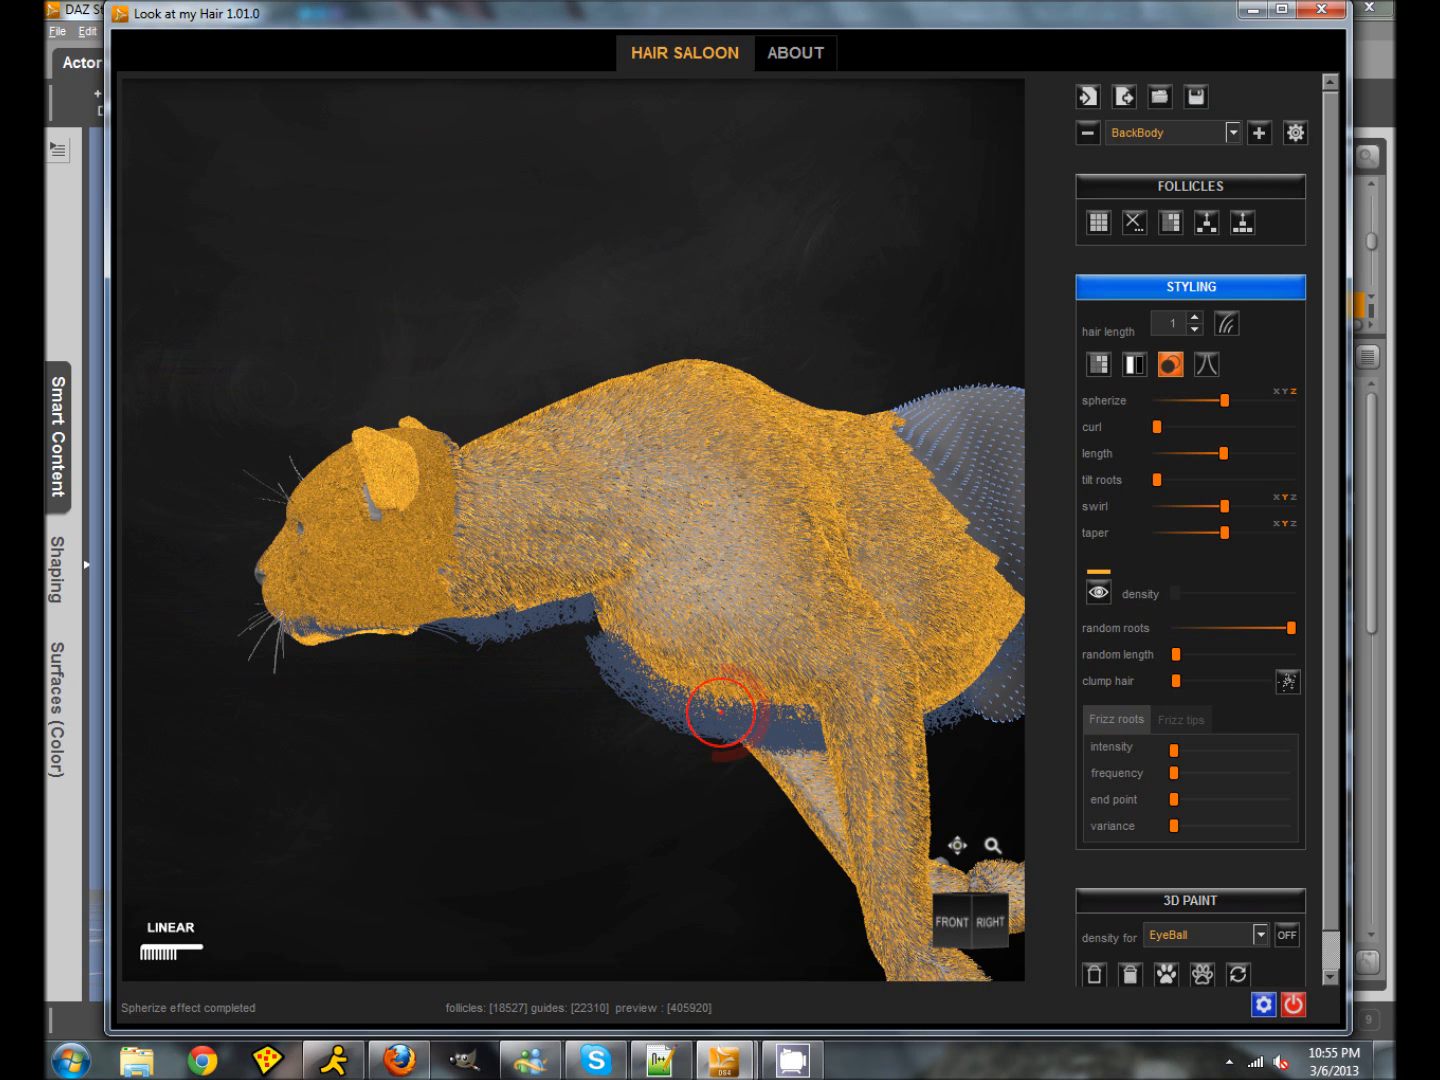
{"action": "mouse_move", "coordinate": [604, 823]}
{"action": "middle_mouse_down"}
{"action": "mouse_move", "coordinate": [558, 839]}
{"action": "mouse_move", "coordinate": [394, 829]}
{"action": "mouse_move", "coordinate": [409, 755]}
{"action": "middle_mouse_up"}
{"action": "left_click", "coordinate": [1100, 594]}
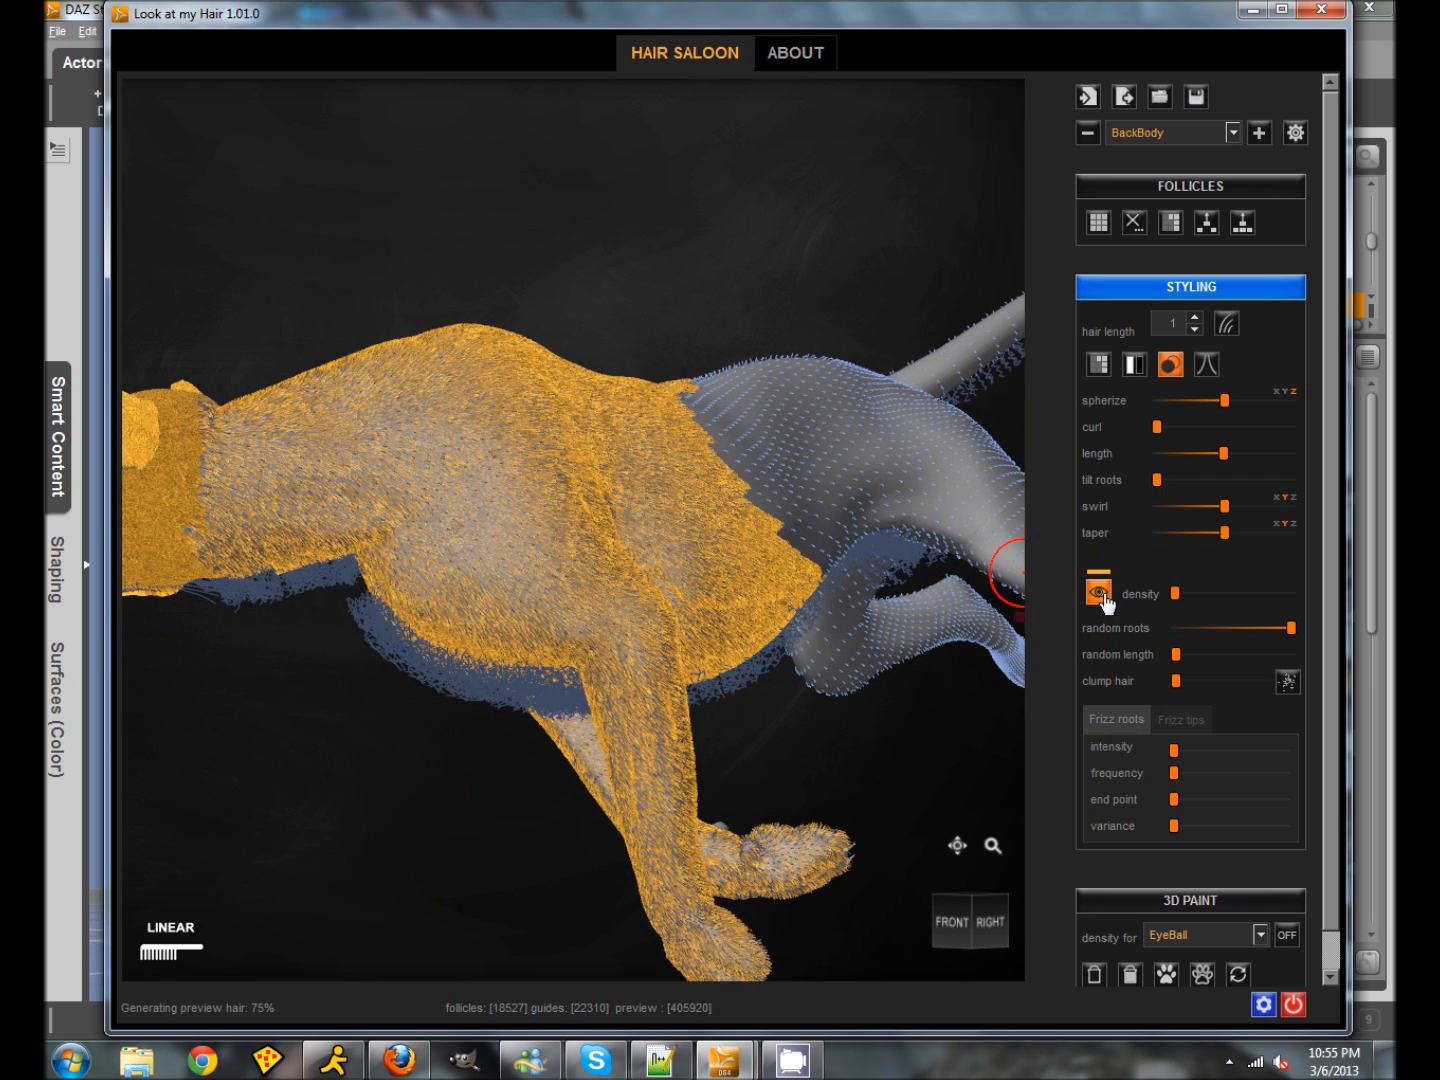
{"action": "left_click", "coordinate": [1295, 594]}
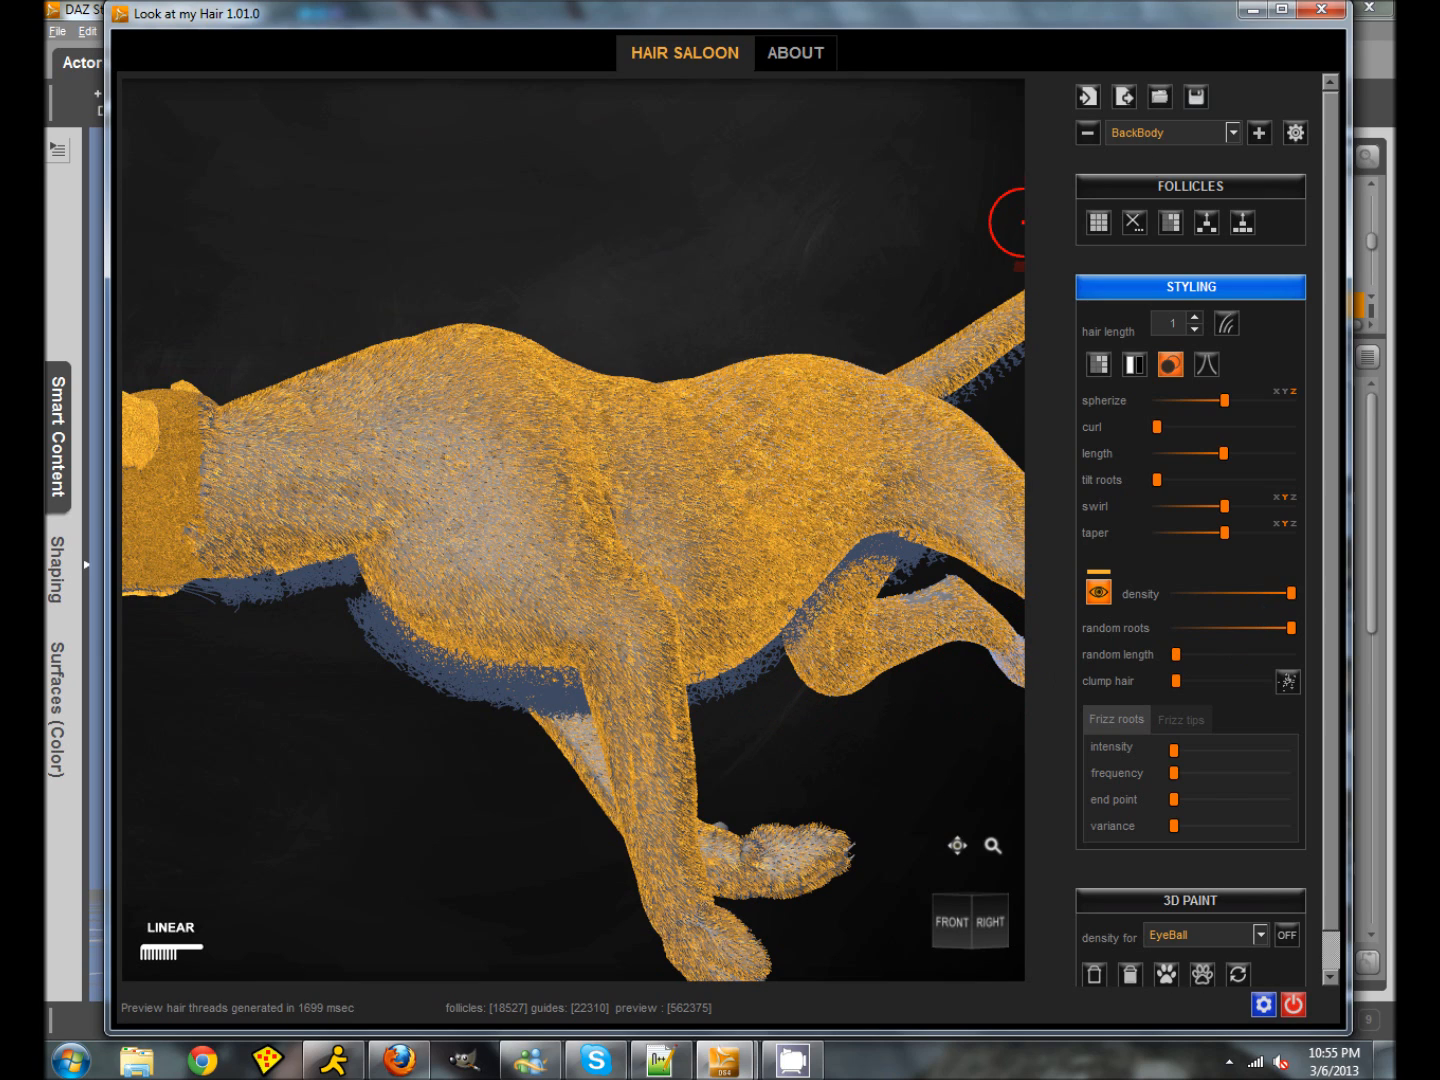
Step: Regenerate the longhair group's guide hair with a hair length of 5 and spherize it at the maximum value along Z
{"action": "left_click", "coordinate": [1234, 133]}
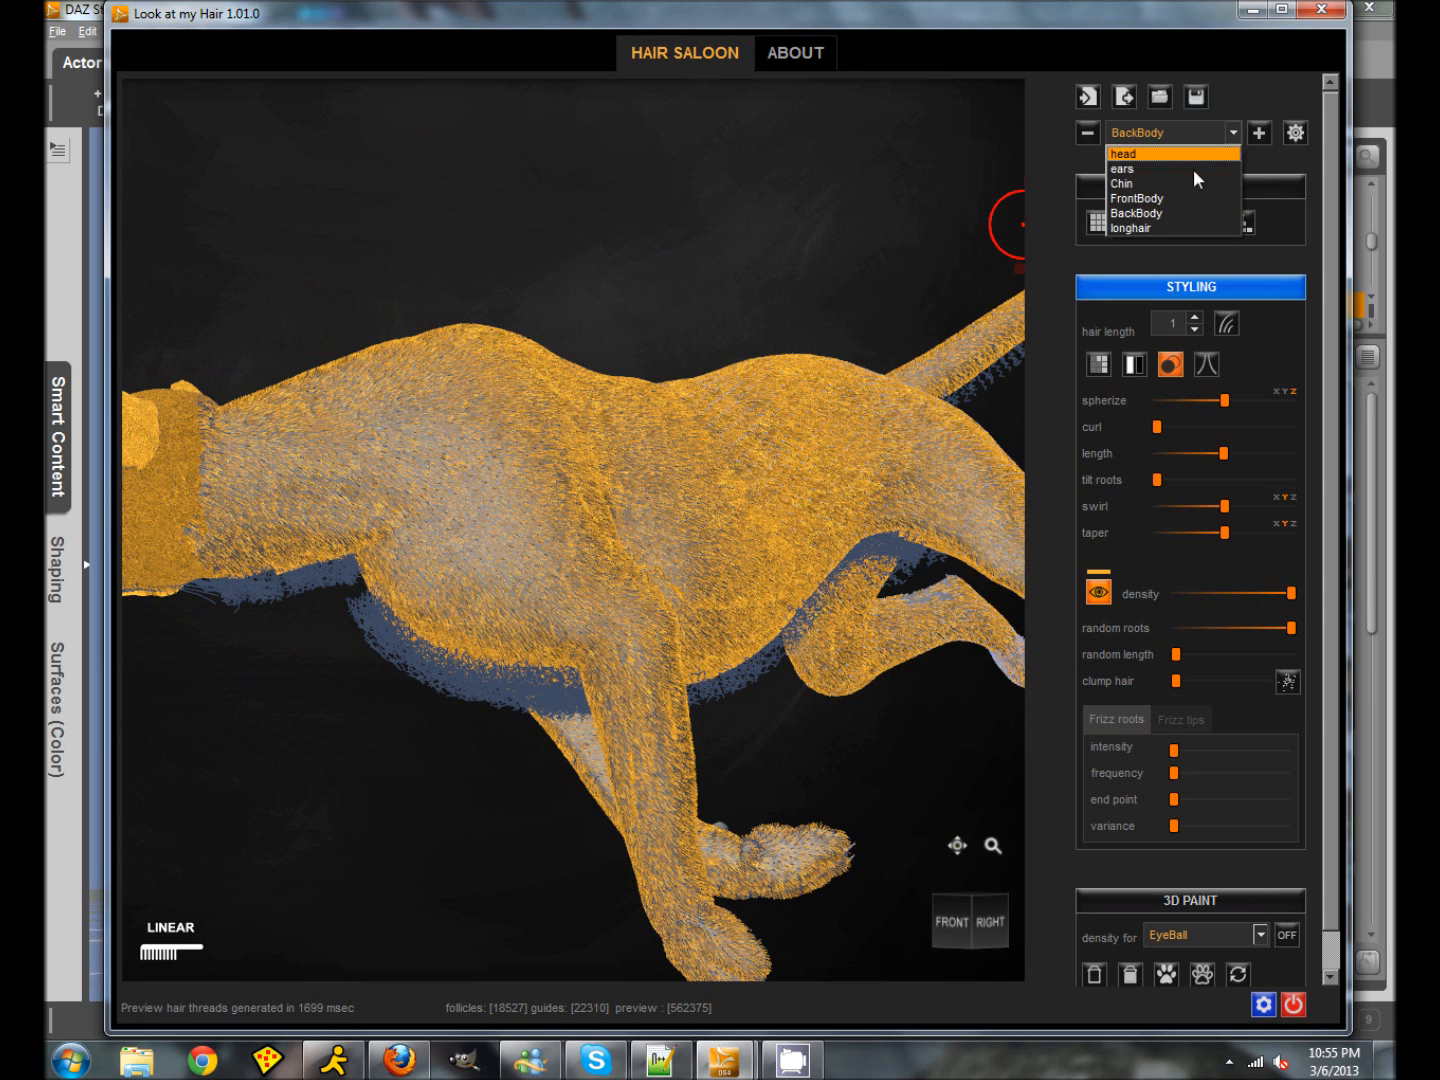
{"action": "left_click", "coordinate": [1142, 225]}
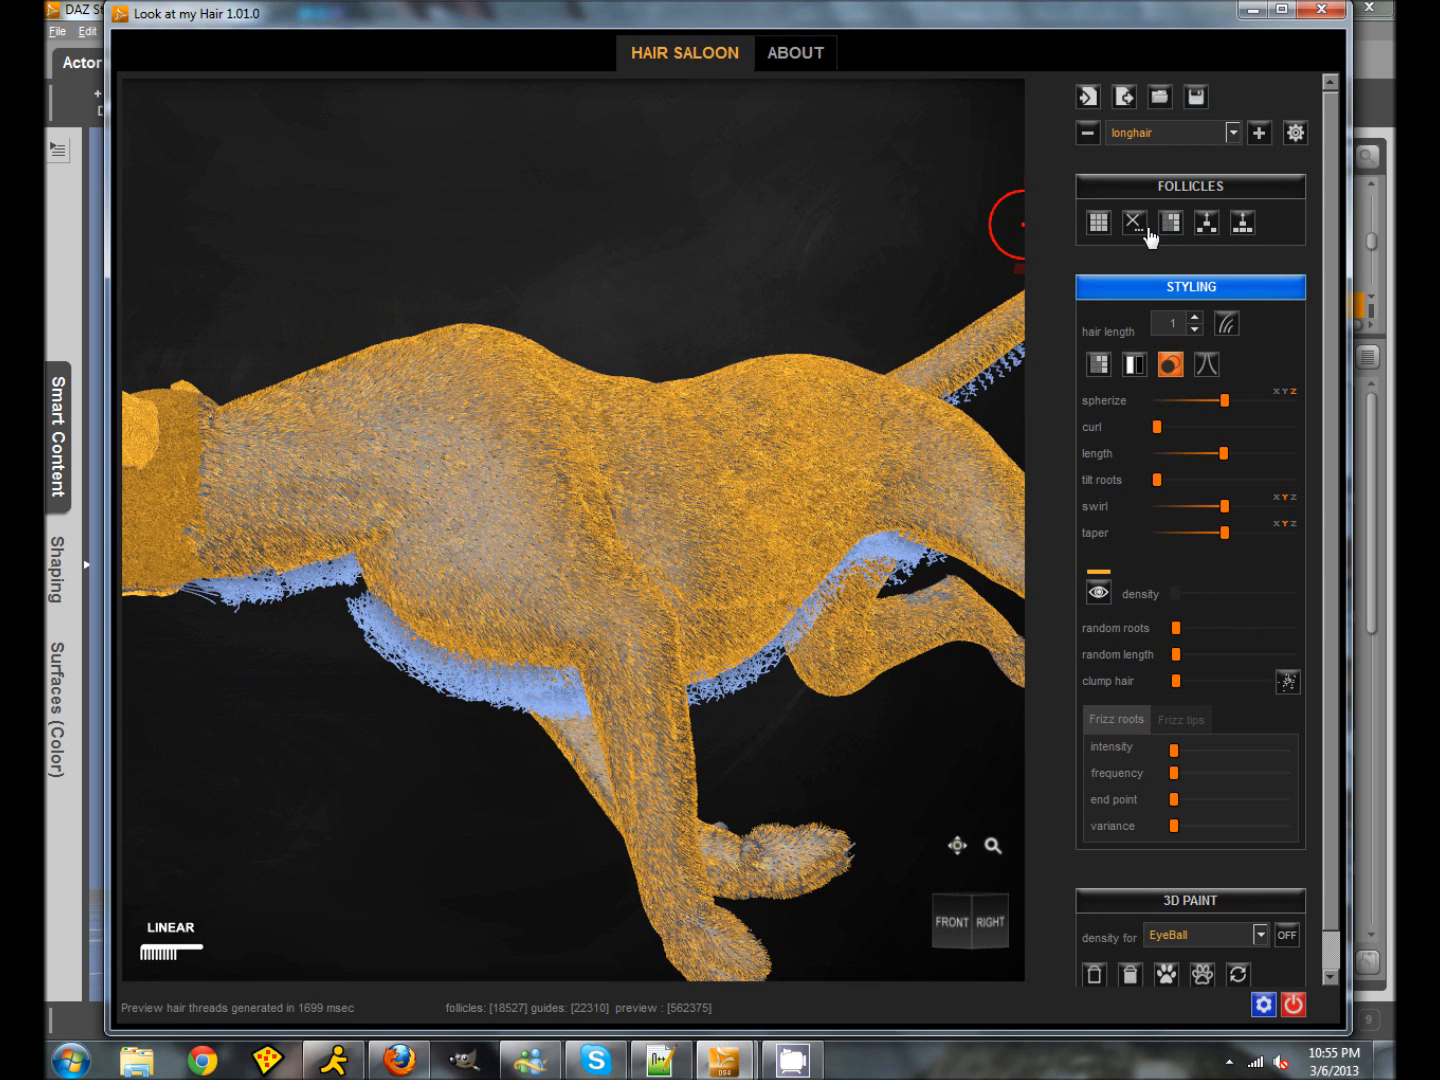
{"action": "left_click", "coordinate": [1195, 319]}
{"action": "left_click", "coordinate": [1227, 327]}
{"action": "left_click", "coordinate": [677, 544]}
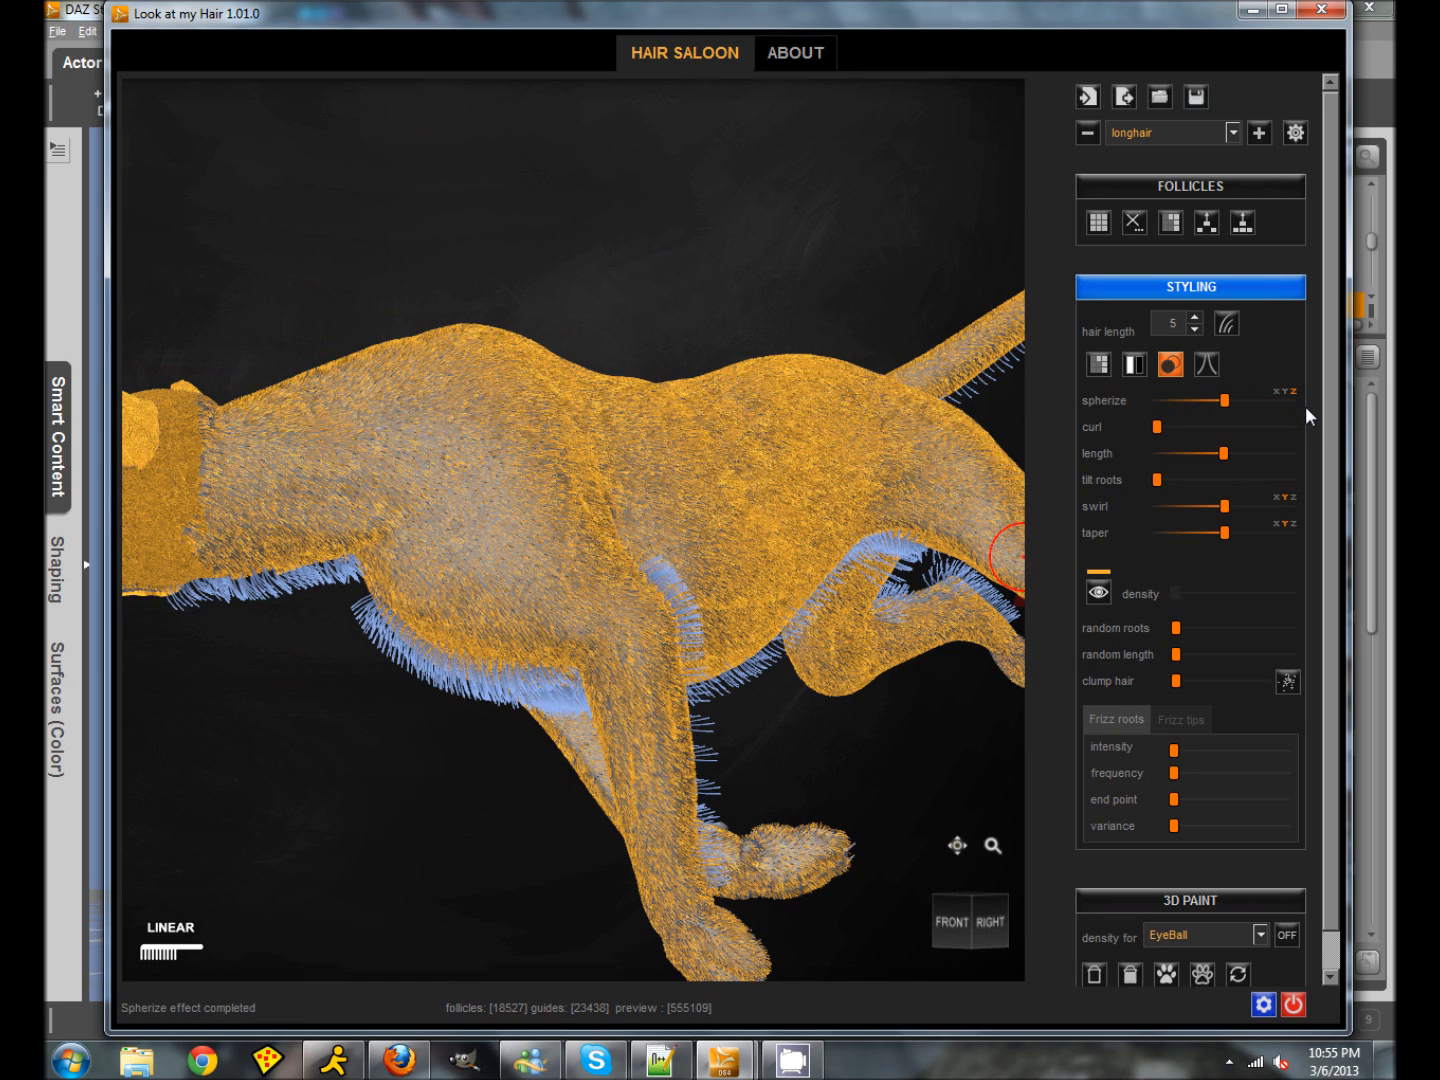
{"action": "left_click_drag", "start_coordinate": [1224, 400], "coordinate": [1323, 409]}
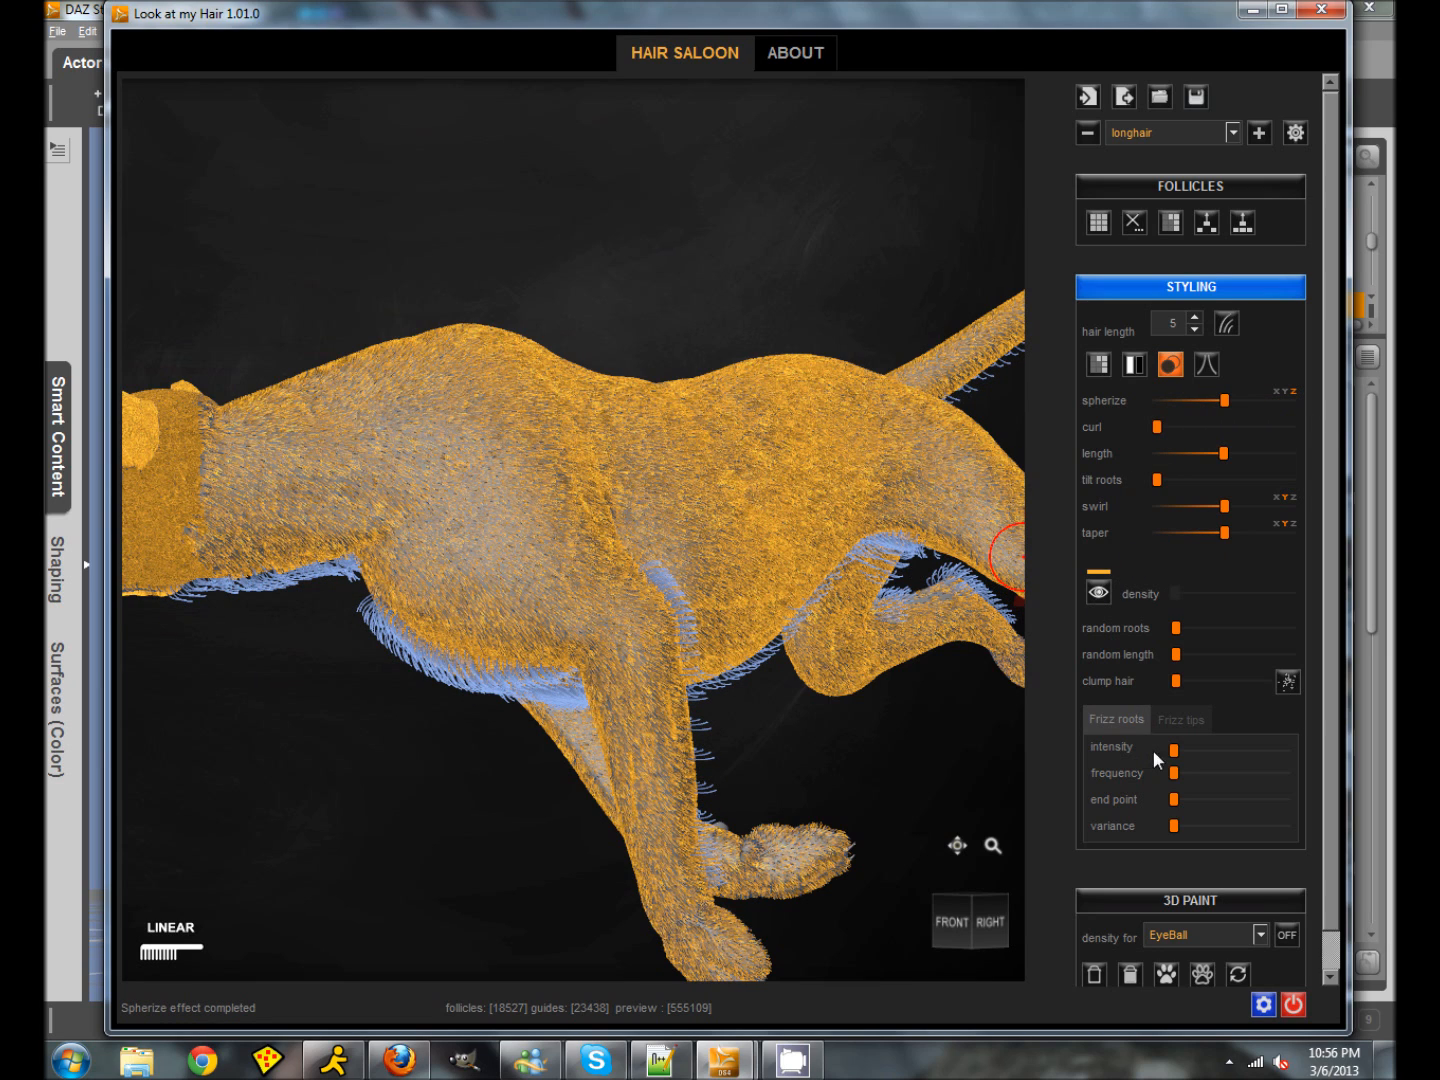
Step: Preview the longhair group at about half density, with the frizz tips intensity at about a fifth and the frequency slightly lower
{"action": "left_click", "coordinate": [1179, 720]}
{"action": "left_click_drag", "start_coordinate": [1221, 751], "coordinate": [1190, 750]}
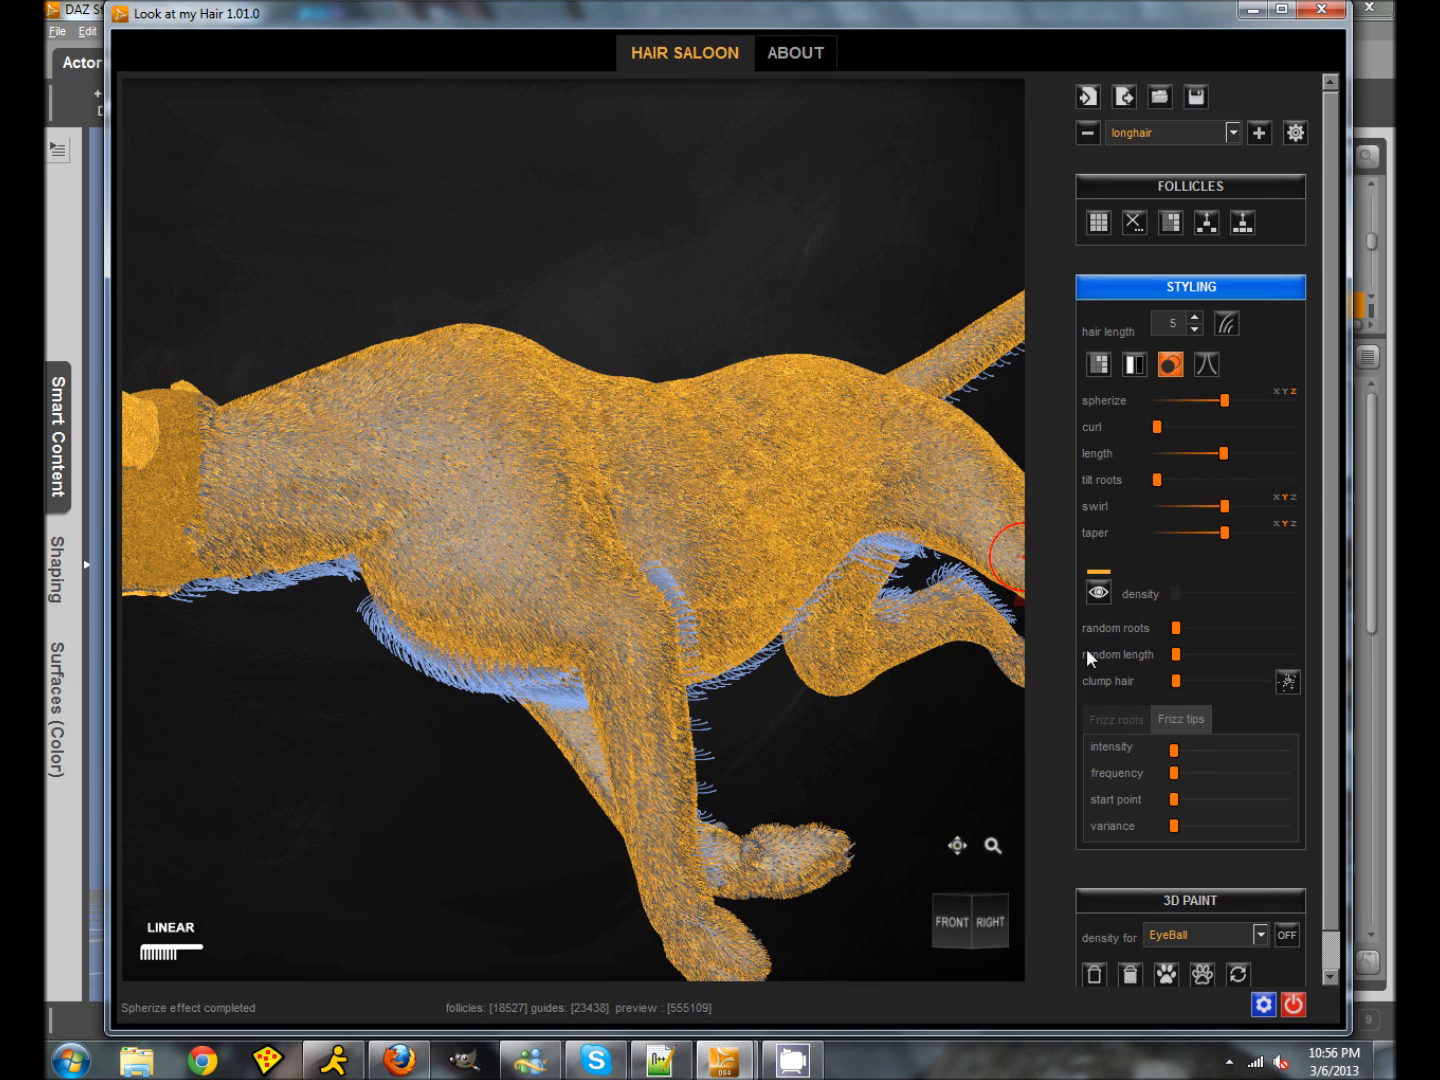
{"action": "left_click", "coordinate": [1098, 593]}
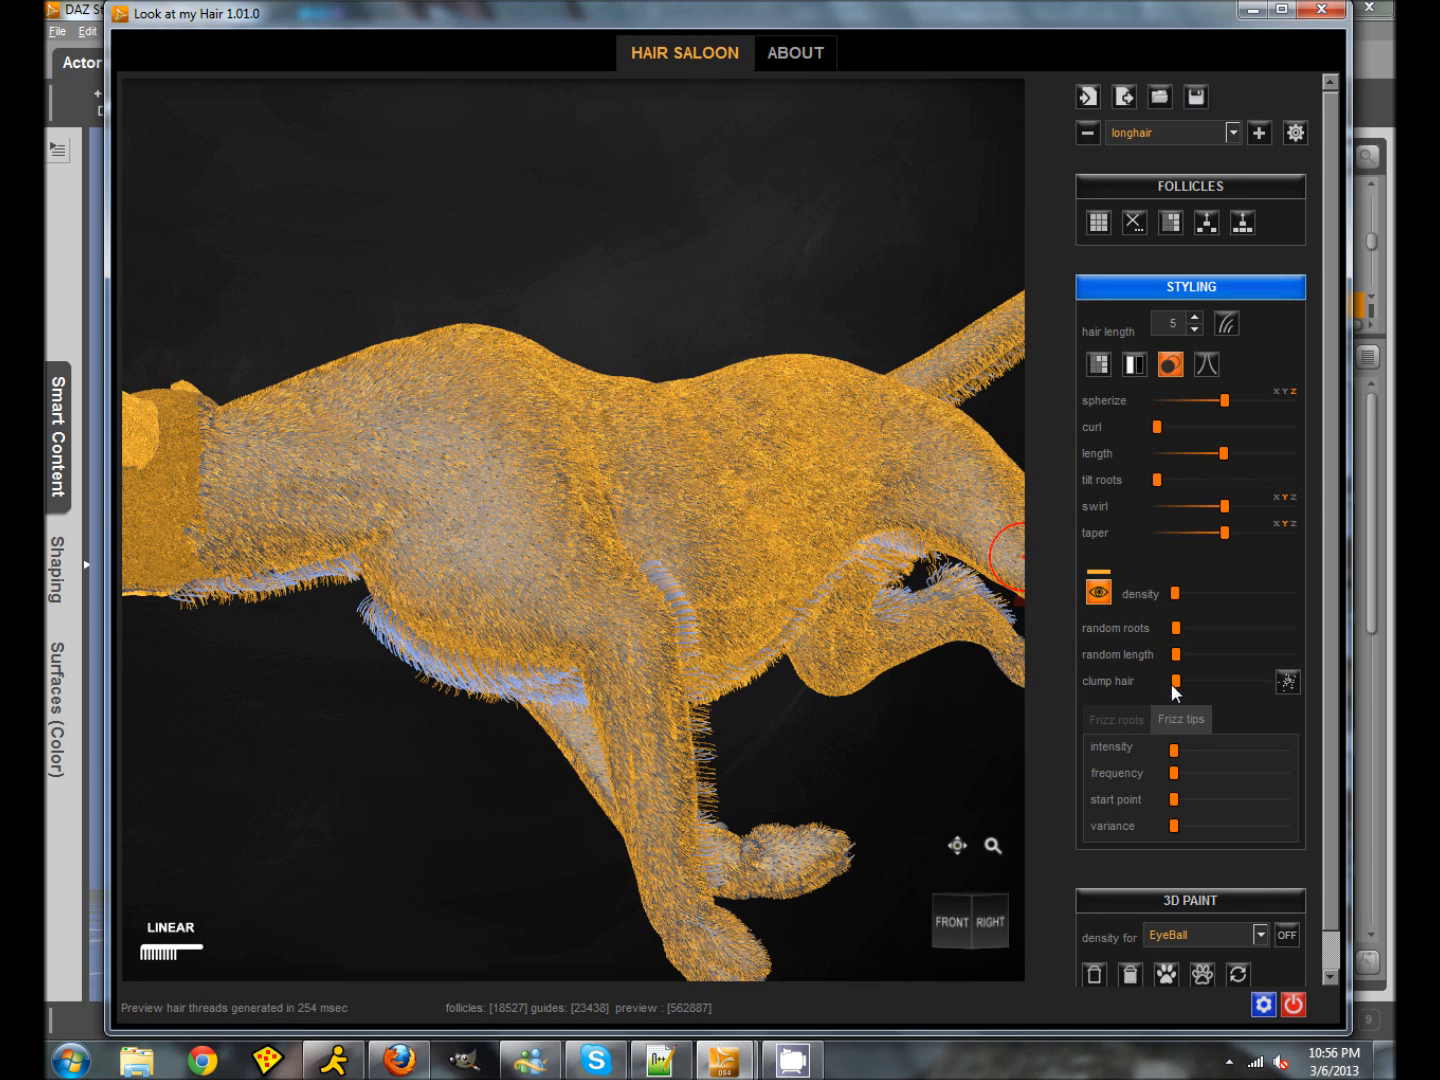
{"action": "left_click_drag", "start_coordinate": [1175, 752], "coordinate": [1195, 751]}
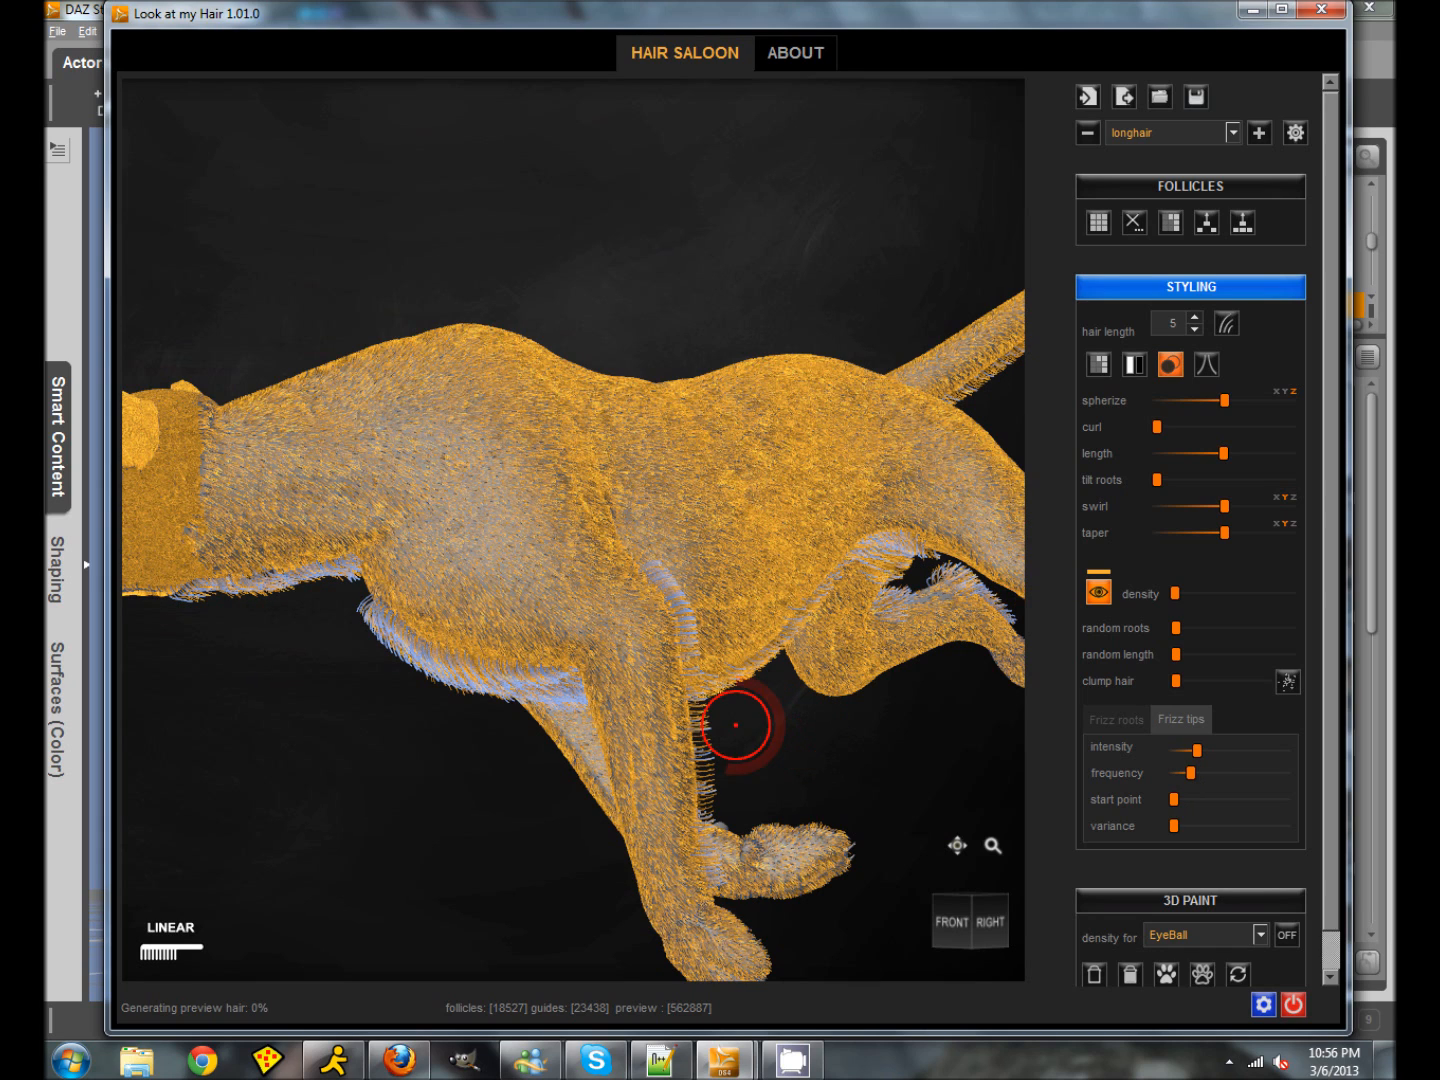
{"action": "left_click_drag", "start_coordinate": [1176, 595], "coordinate": [1230, 594]}
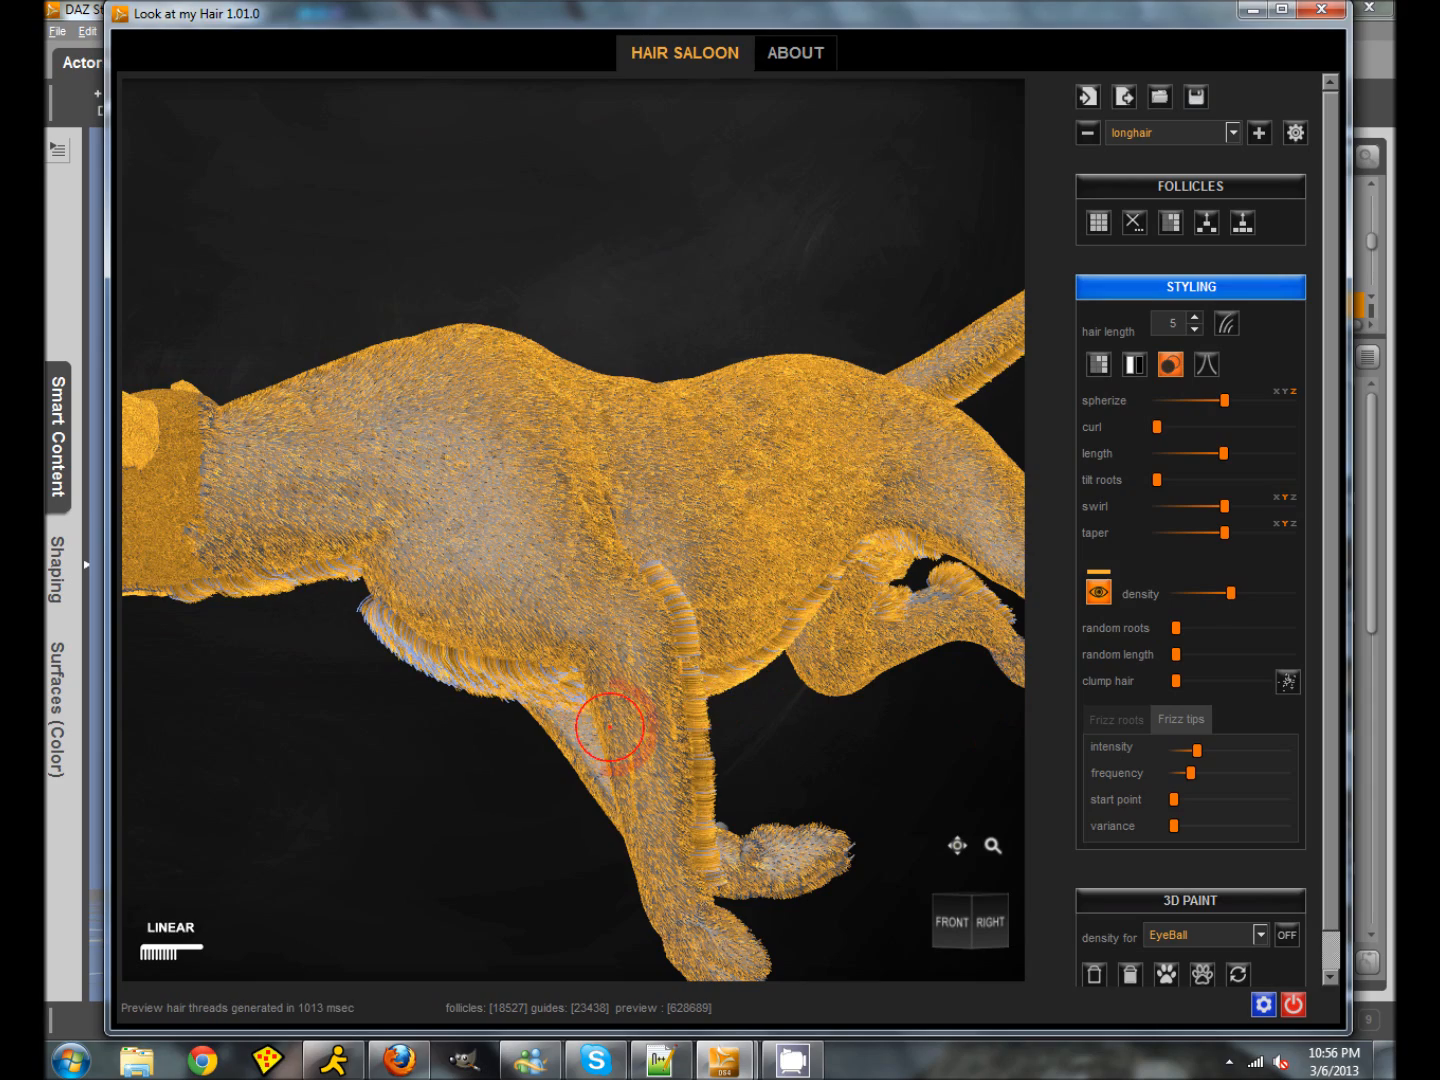
{"action": "scroll", "coordinate": [526, 757], "scroll_direction": "up", "scroll_amount": 8}
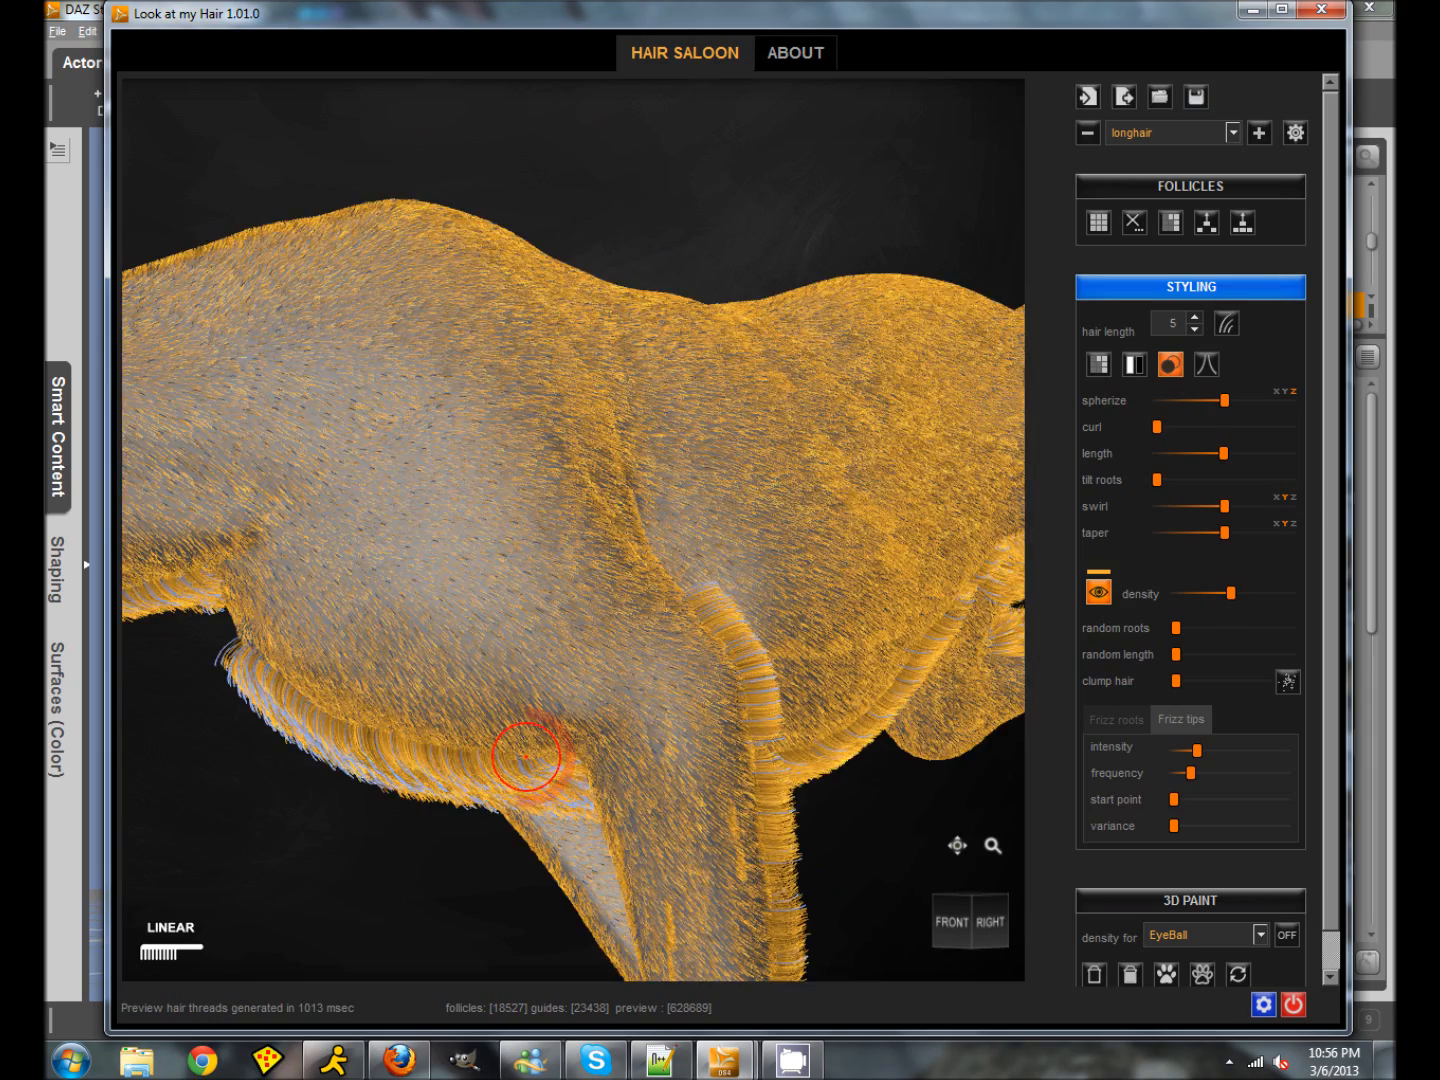
{"action": "scroll", "coordinate": [526, 757], "scroll_direction": "down", "scroll_amount": 3}
{"action": "scroll", "coordinate": [527, 757], "scroll_direction": "down", "scroll_amount": 5}
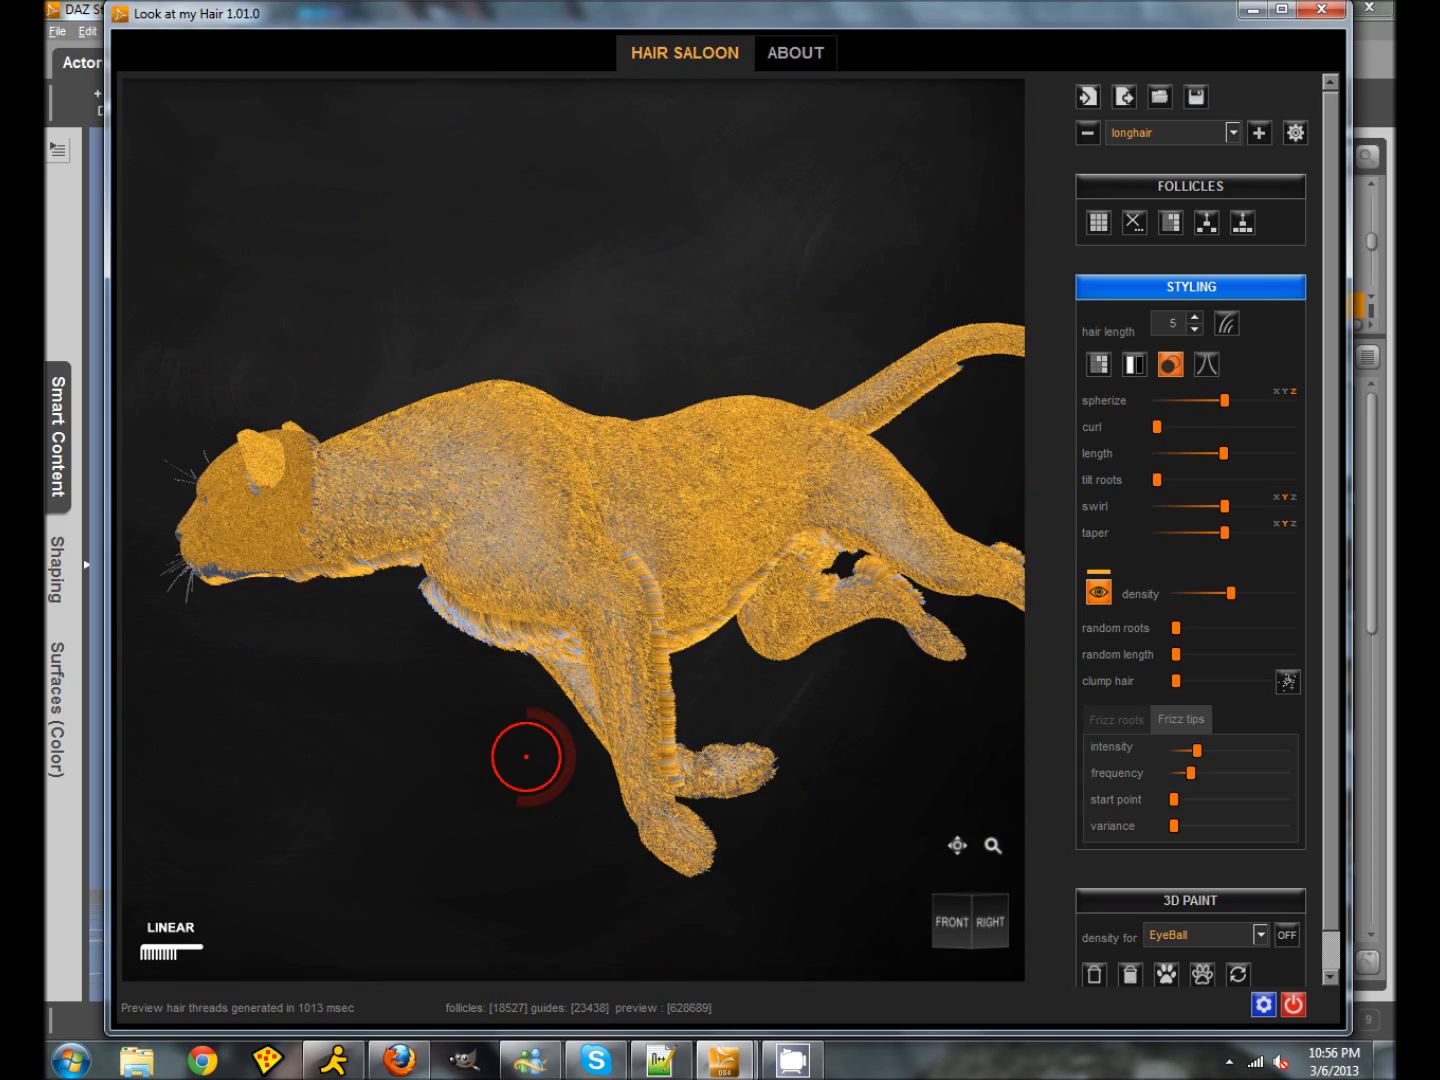
{"action": "scroll", "coordinate": [527, 757], "scroll_direction": "down", "scroll_amount": 1}
{"action": "mouse_move", "coordinate": [390, 779]}
{"action": "middle_mouse_down"}
{"action": "mouse_move", "coordinate": [467, 766]}
{"action": "mouse_move", "coordinate": [469, 781]}
{"action": "mouse_move", "coordinate": [431, 788]}
{"action": "mouse_move", "coordinate": [601, 779]}
{"action": "mouse_move", "coordinate": [805, 747]}
{"action": "mouse_move", "coordinate": [814, 759]}
{"action": "mouse_move", "coordinate": [354, 775]}
{"action": "mouse_move", "coordinate": [335, 797]}
{"action": "mouse_move", "coordinate": [473, 758]}
{"action": "middle_mouse_up"}
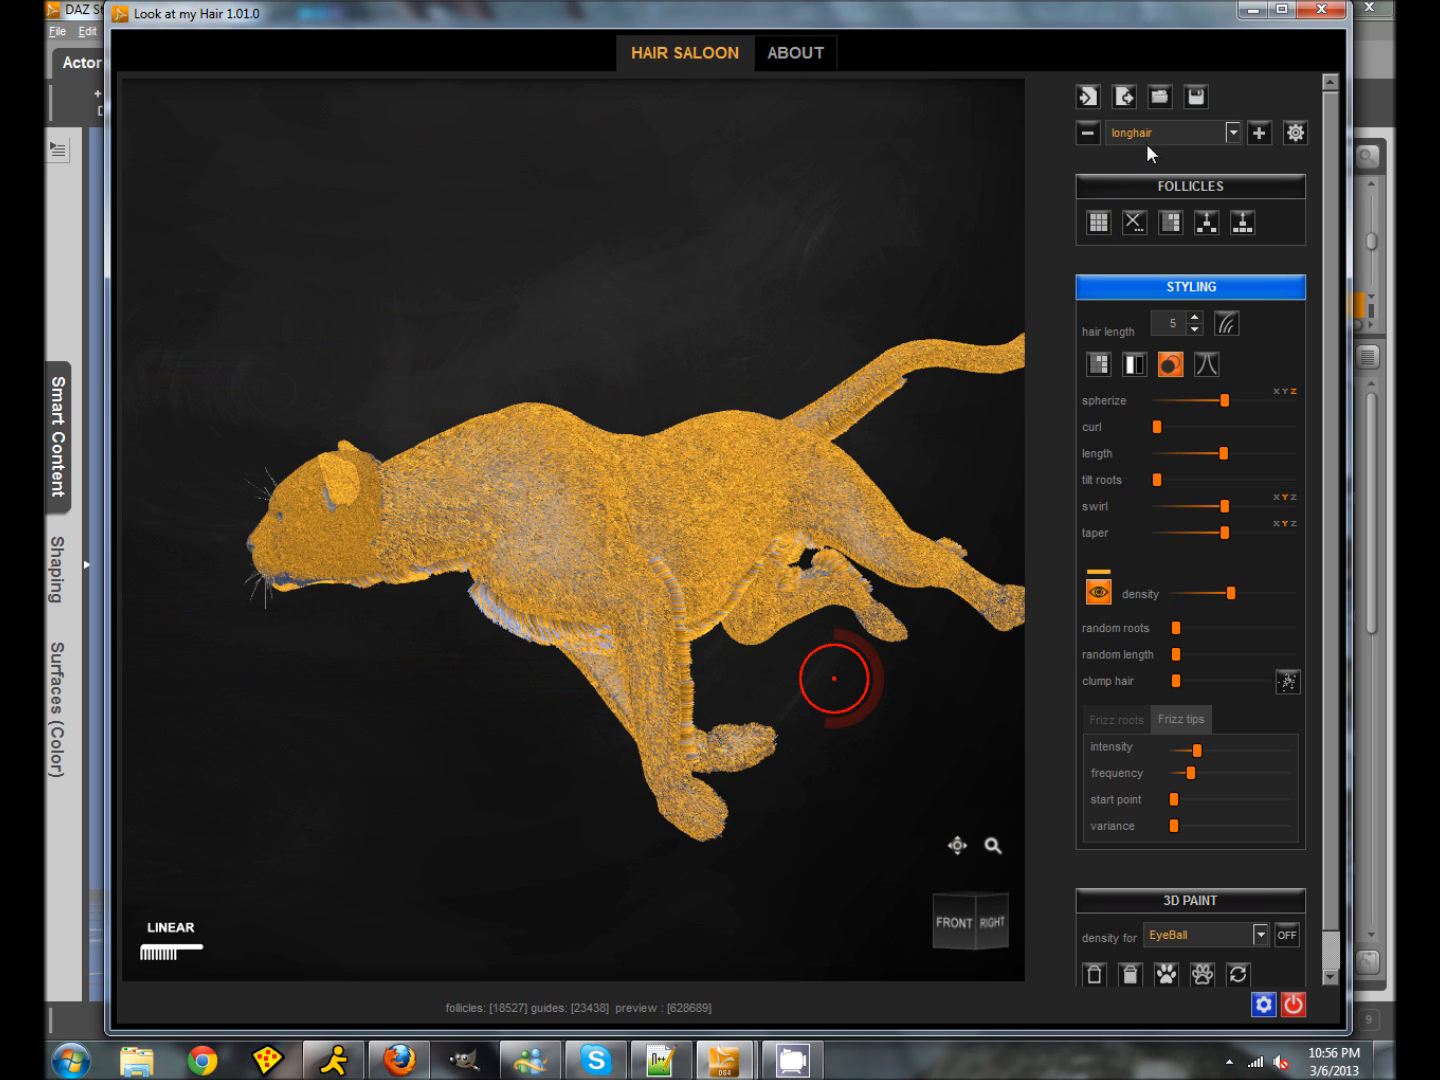
Step: Open the export options and set the head group's geometry type to .obj files, loaded in Studio
{"action": "left_click", "coordinate": [1124, 96]}
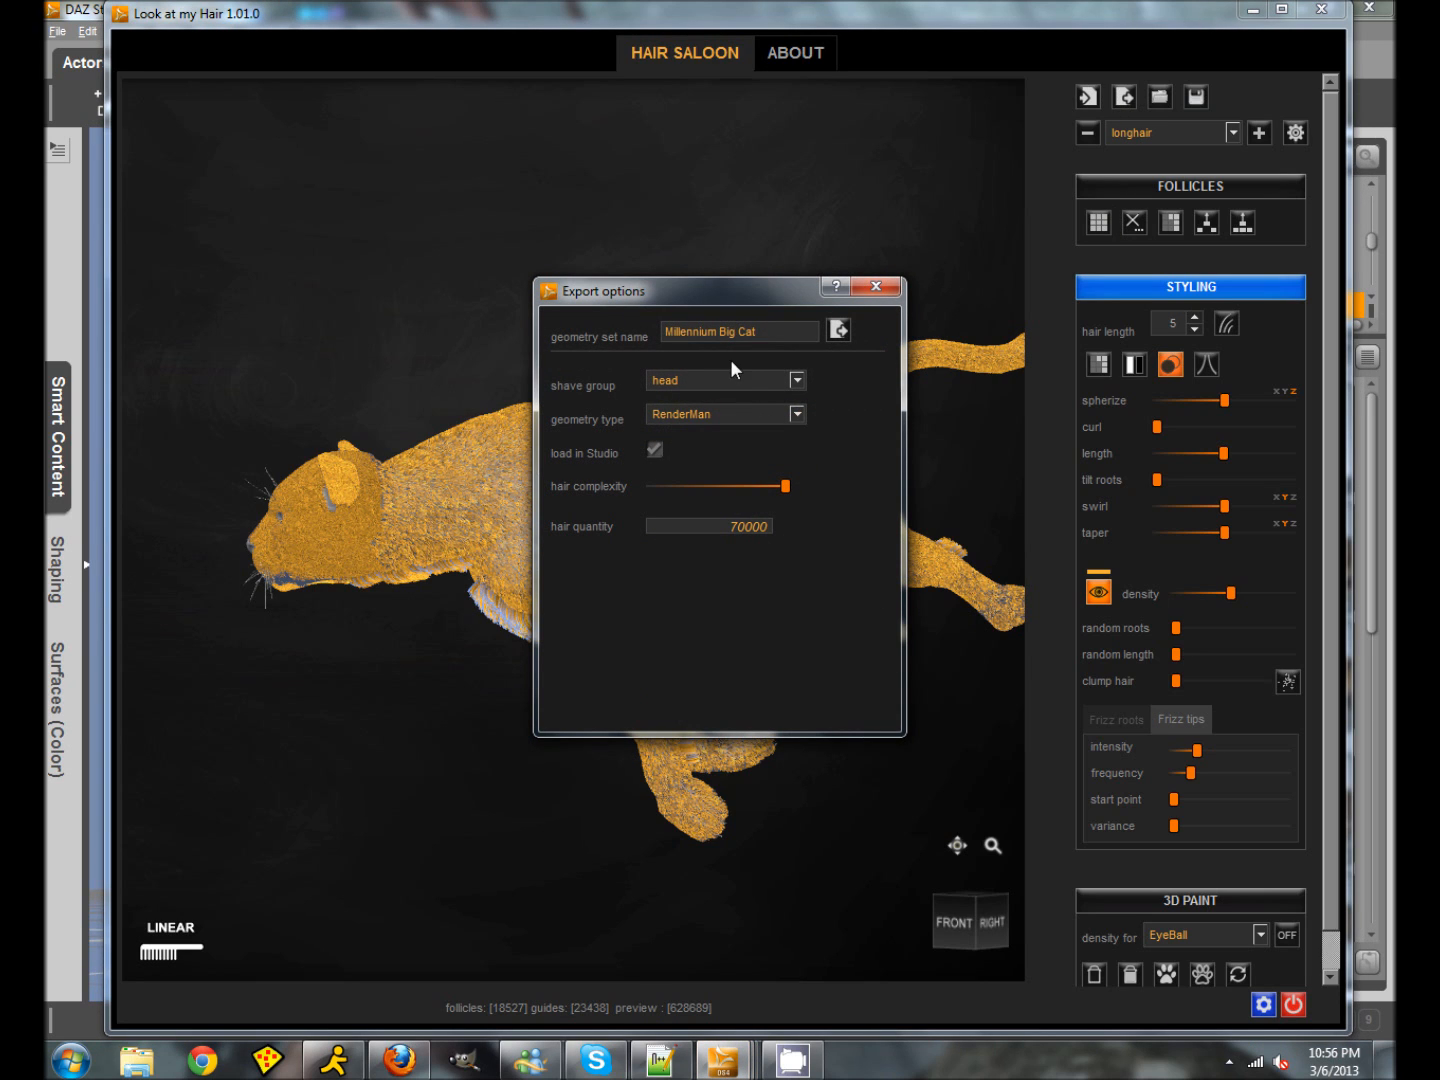
{"action": "left_click", "coordinate": [796, 413]}
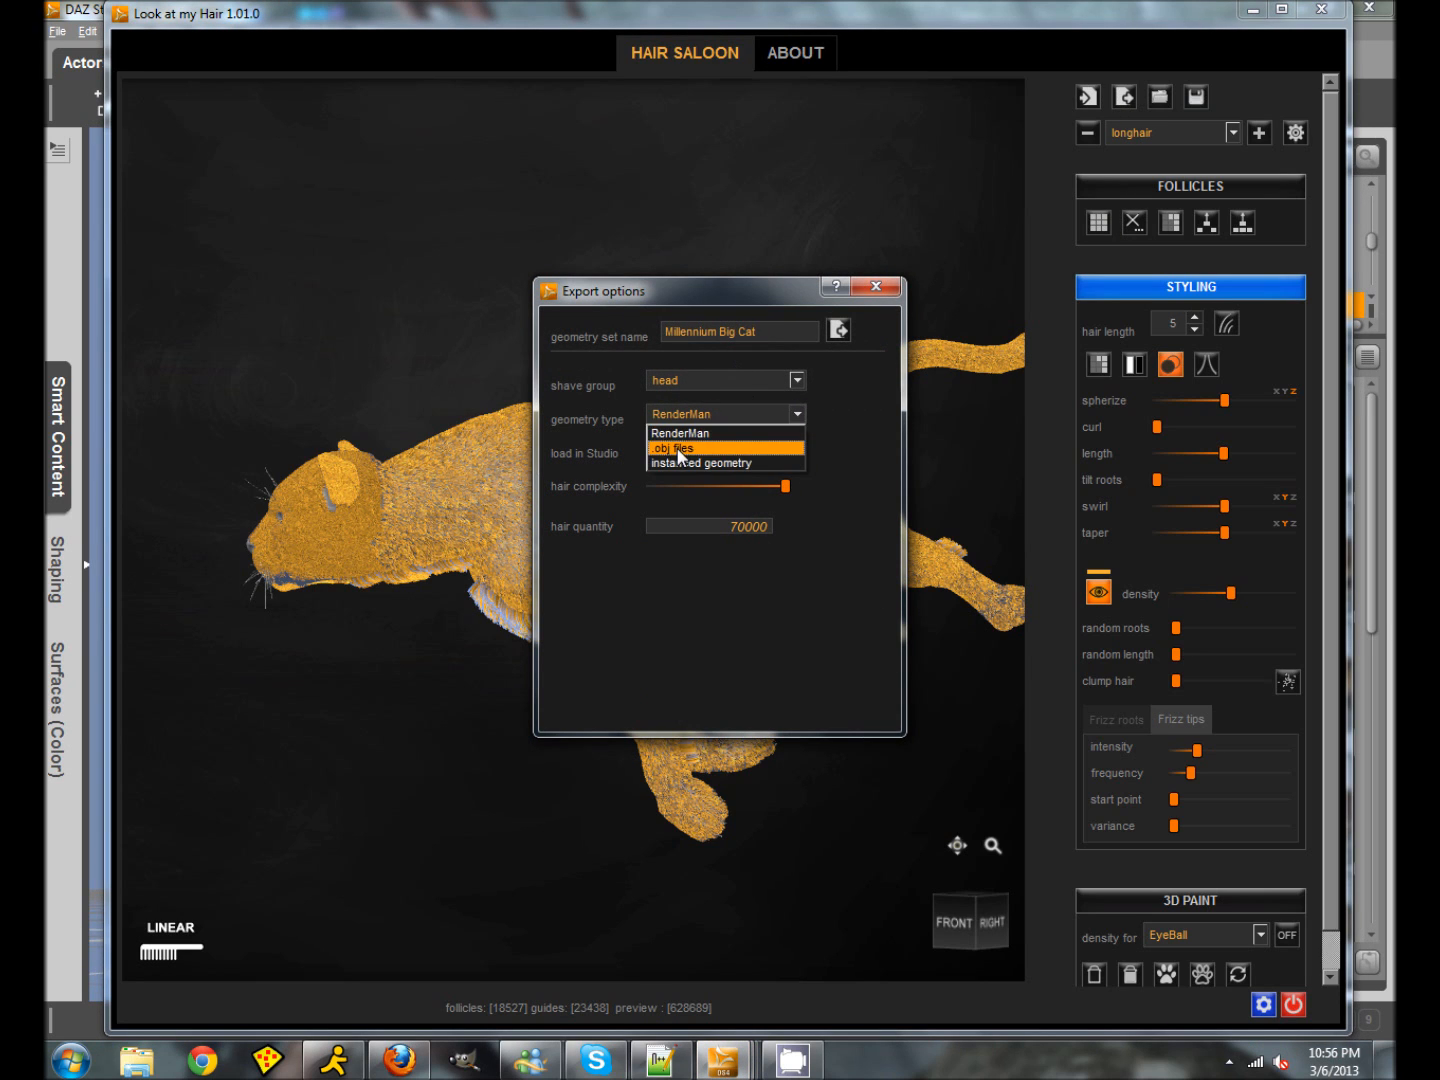
{"action": "left_click", "coordinate": [804, 433]}
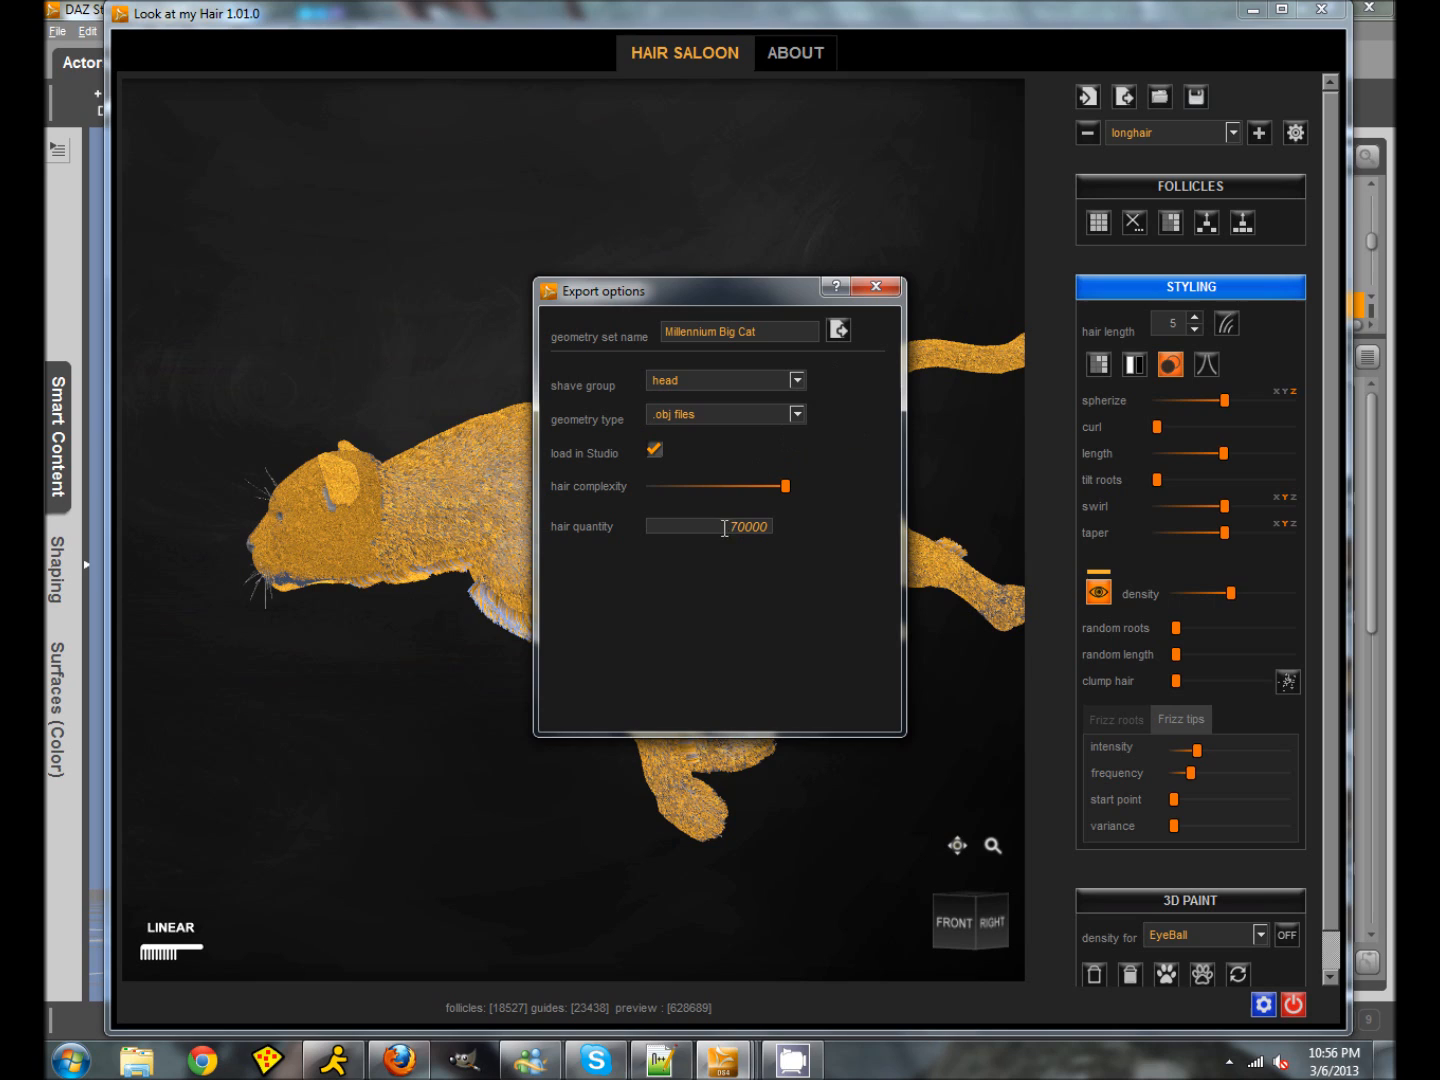
{"action": "left_click_drag", "start_coordinate": [732, 525], "coordinate": [738, 527]}
Step: Set the export geometry type of the ears and Chin groups to .obj files
{"action": "left_click", "coordinate": [797, 382]}
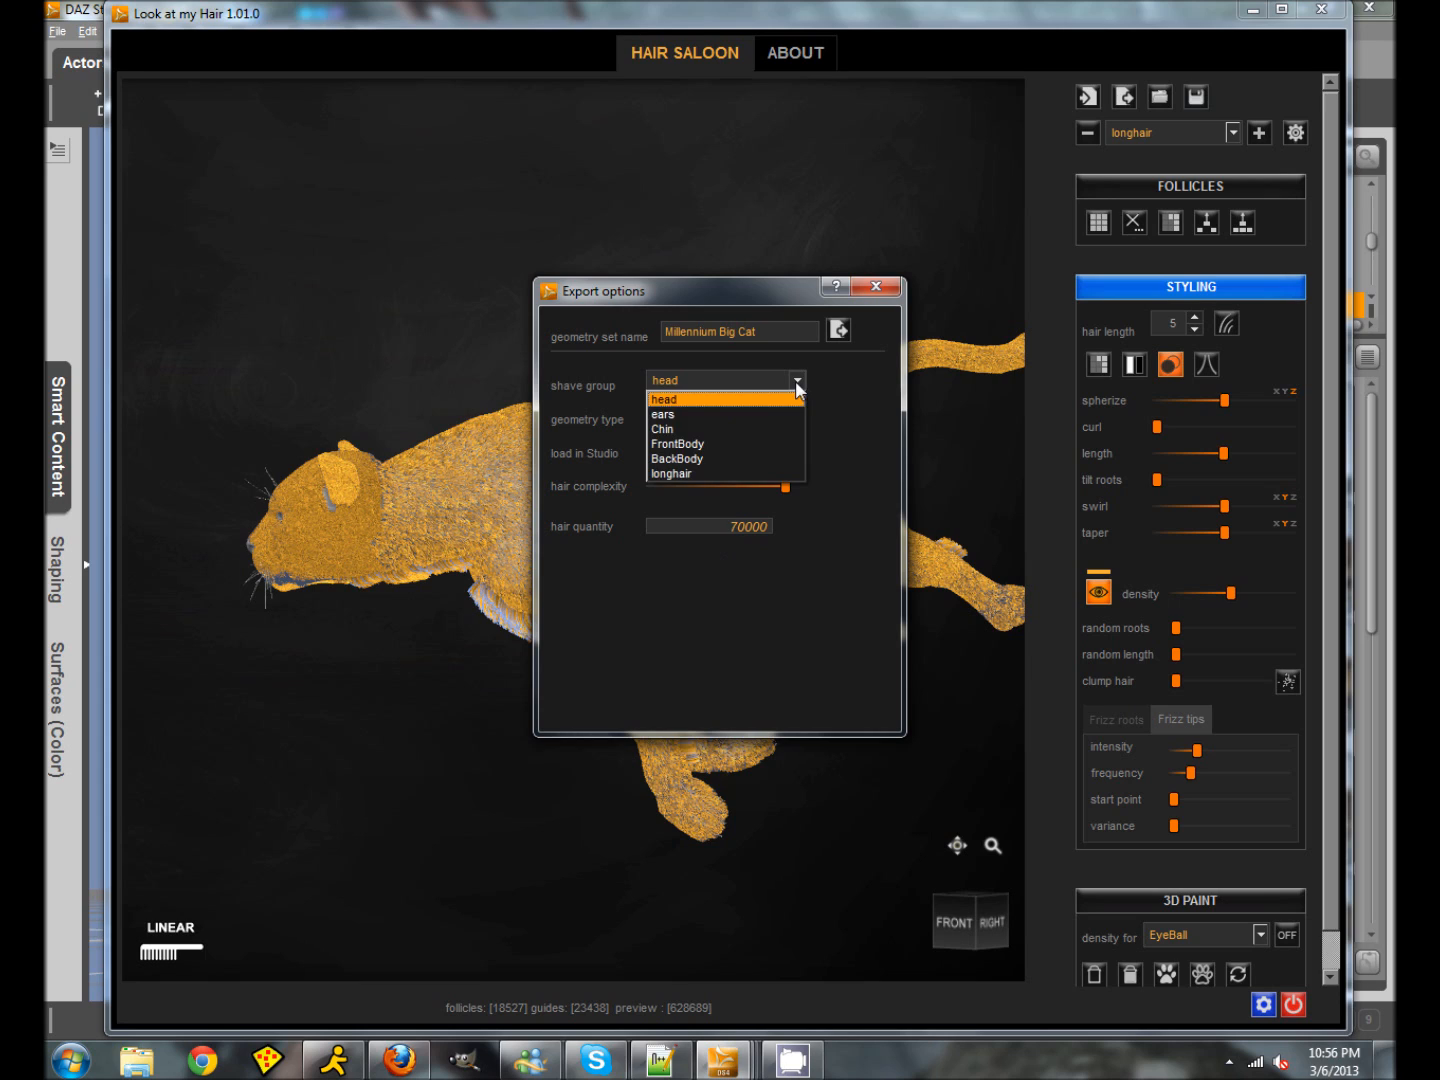
{"action": "left_click", "coordinate": [736, 398]}
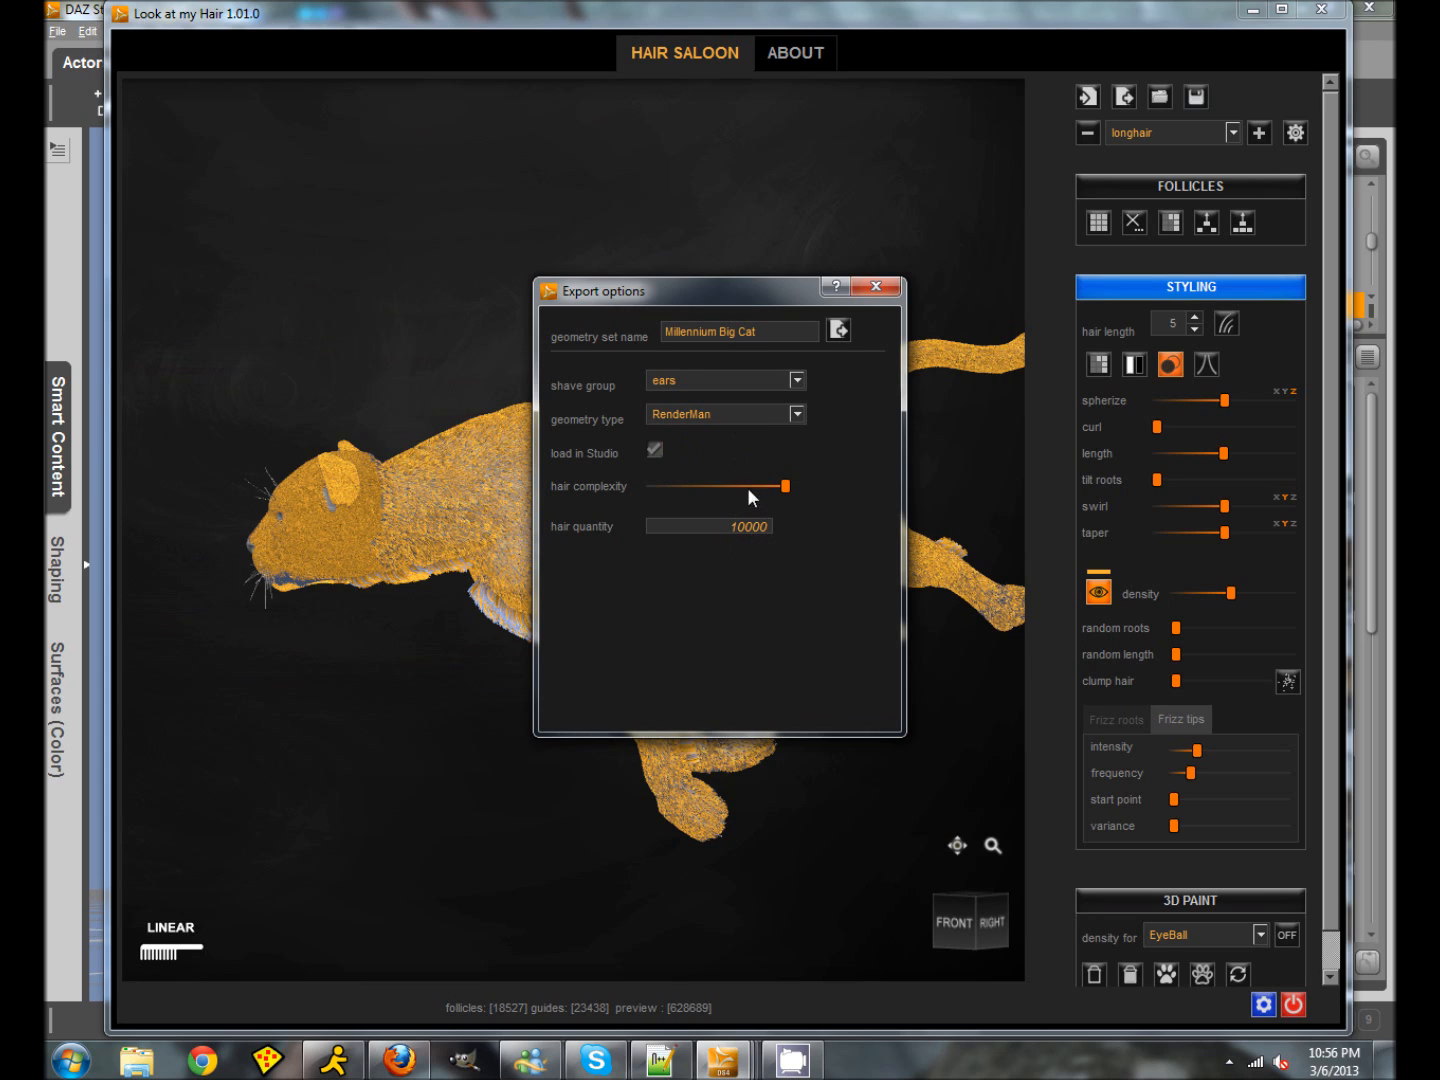
{"action": "left_click", "coordinate": [695, 421]}
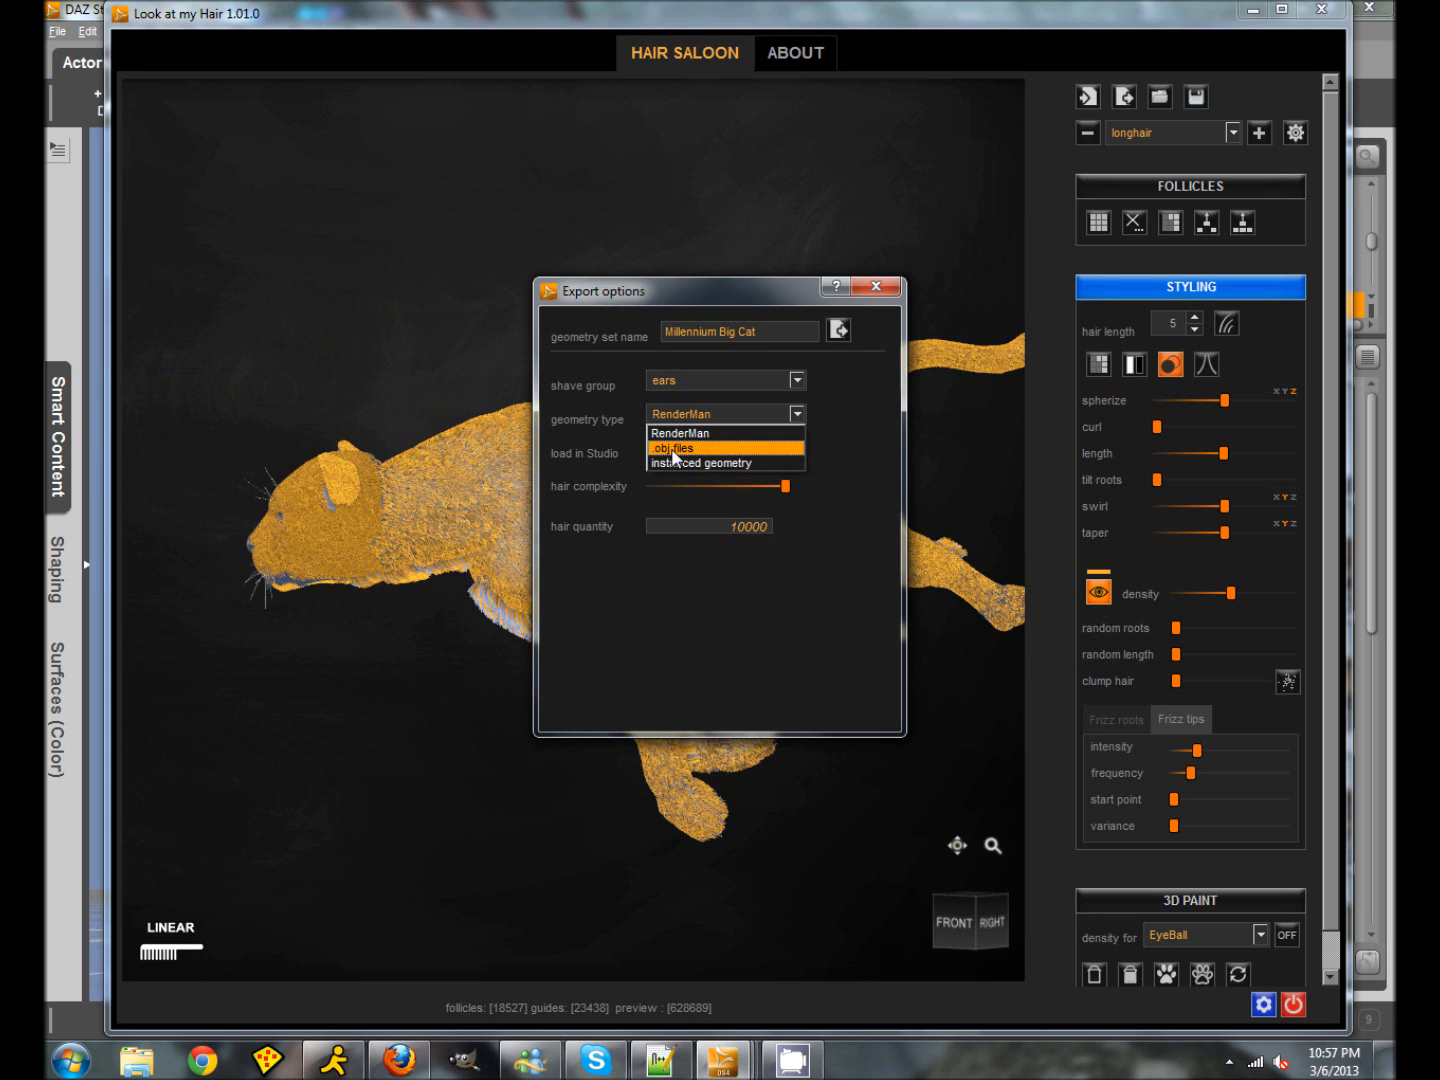
{"action": "left_click", "coordinate": [678, 458]}
{"action": "left_click", "coordinate": [766, 383]}
{"action": "left_click", "coordinate": [689, 429]}
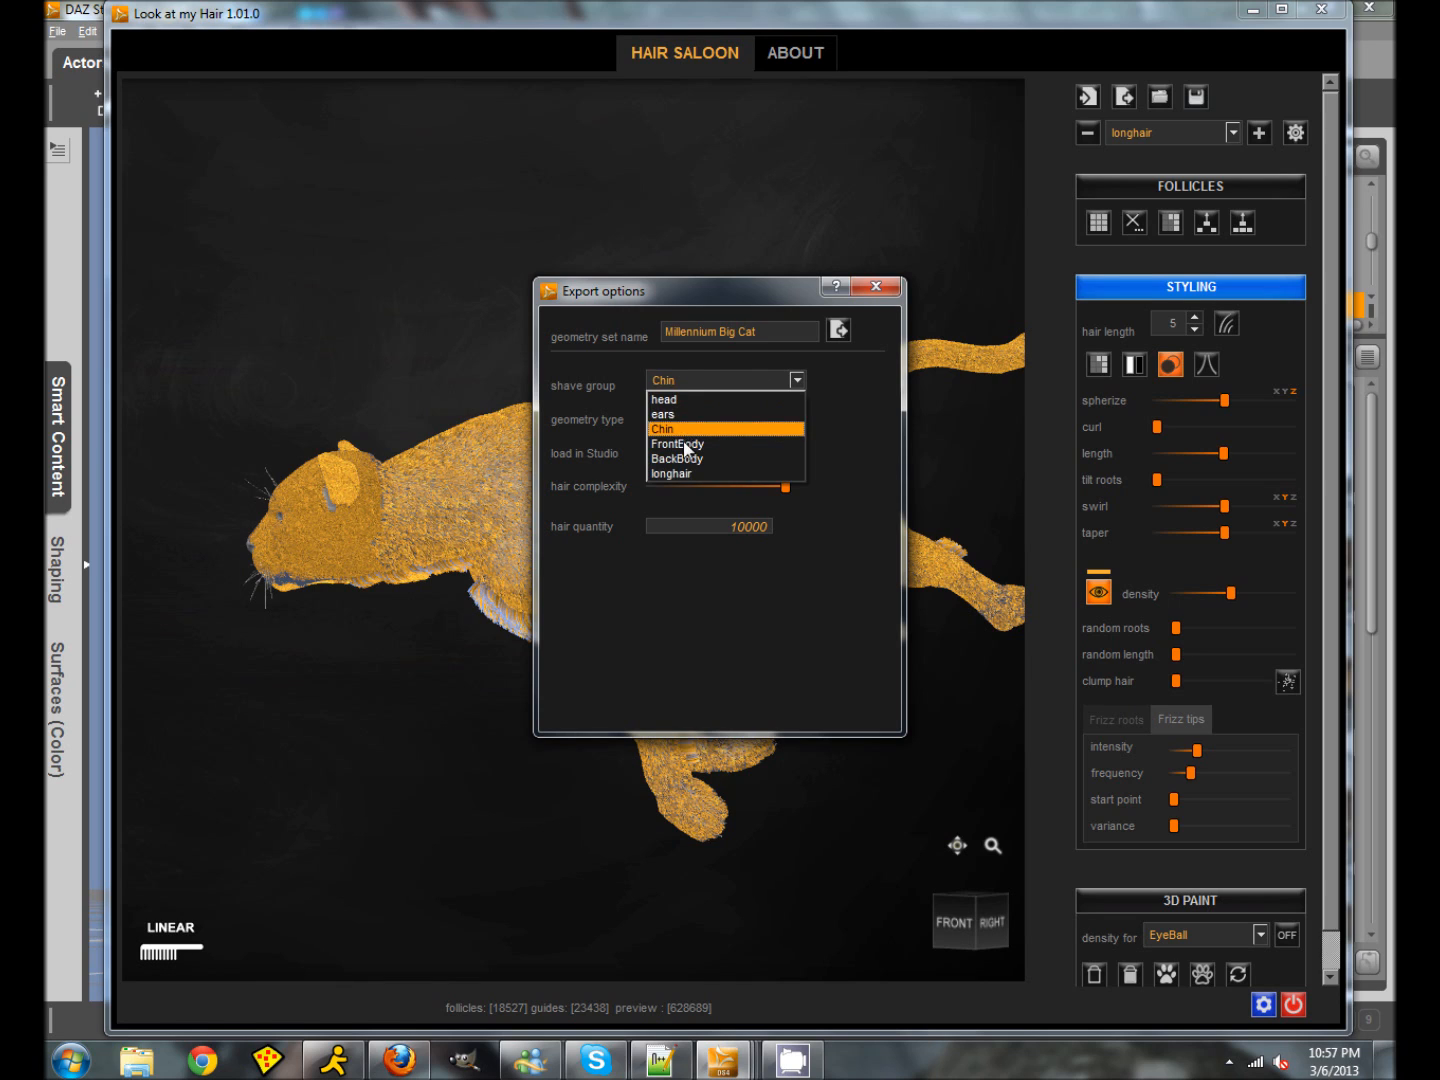
{"action": "left_click", "coordinate": [693, 379]}
{"action": "left_click", "coordinate": [729, 426]}
{"action": "left_click", "coordinate": [729, 425]}
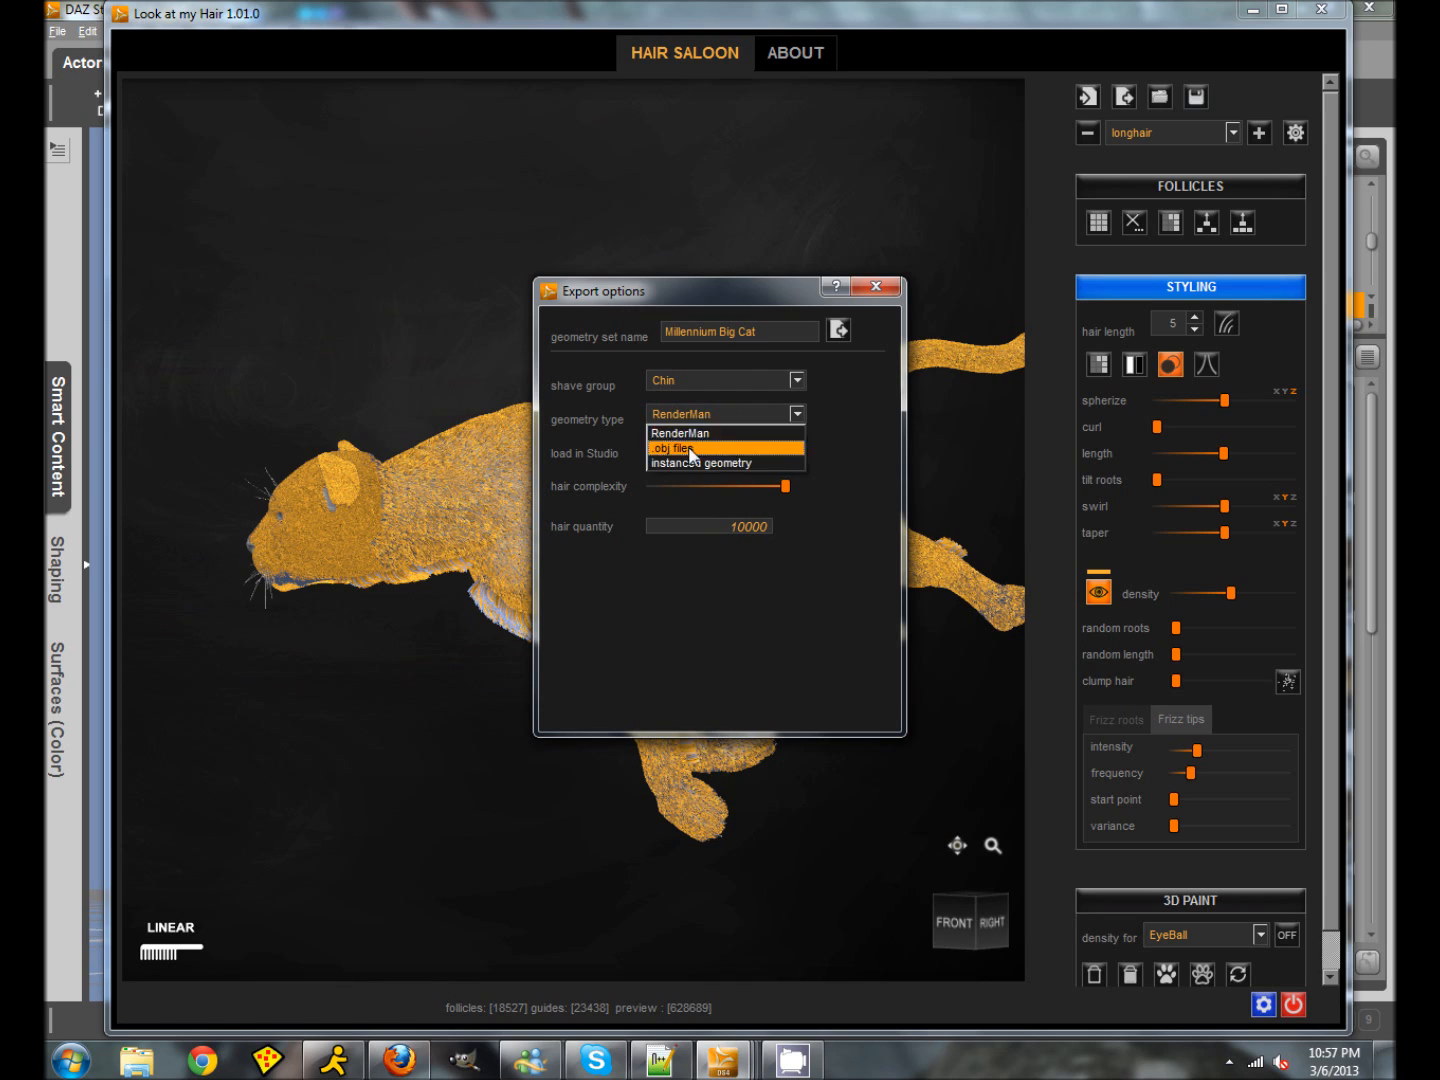
{"action": "left_click", "coordinate": [687, 450]}
Step: Set the export geometry type of the FrontBody and BackBody groups to .obj files
{"action": "left_click", "coordinate": [687, 377]}
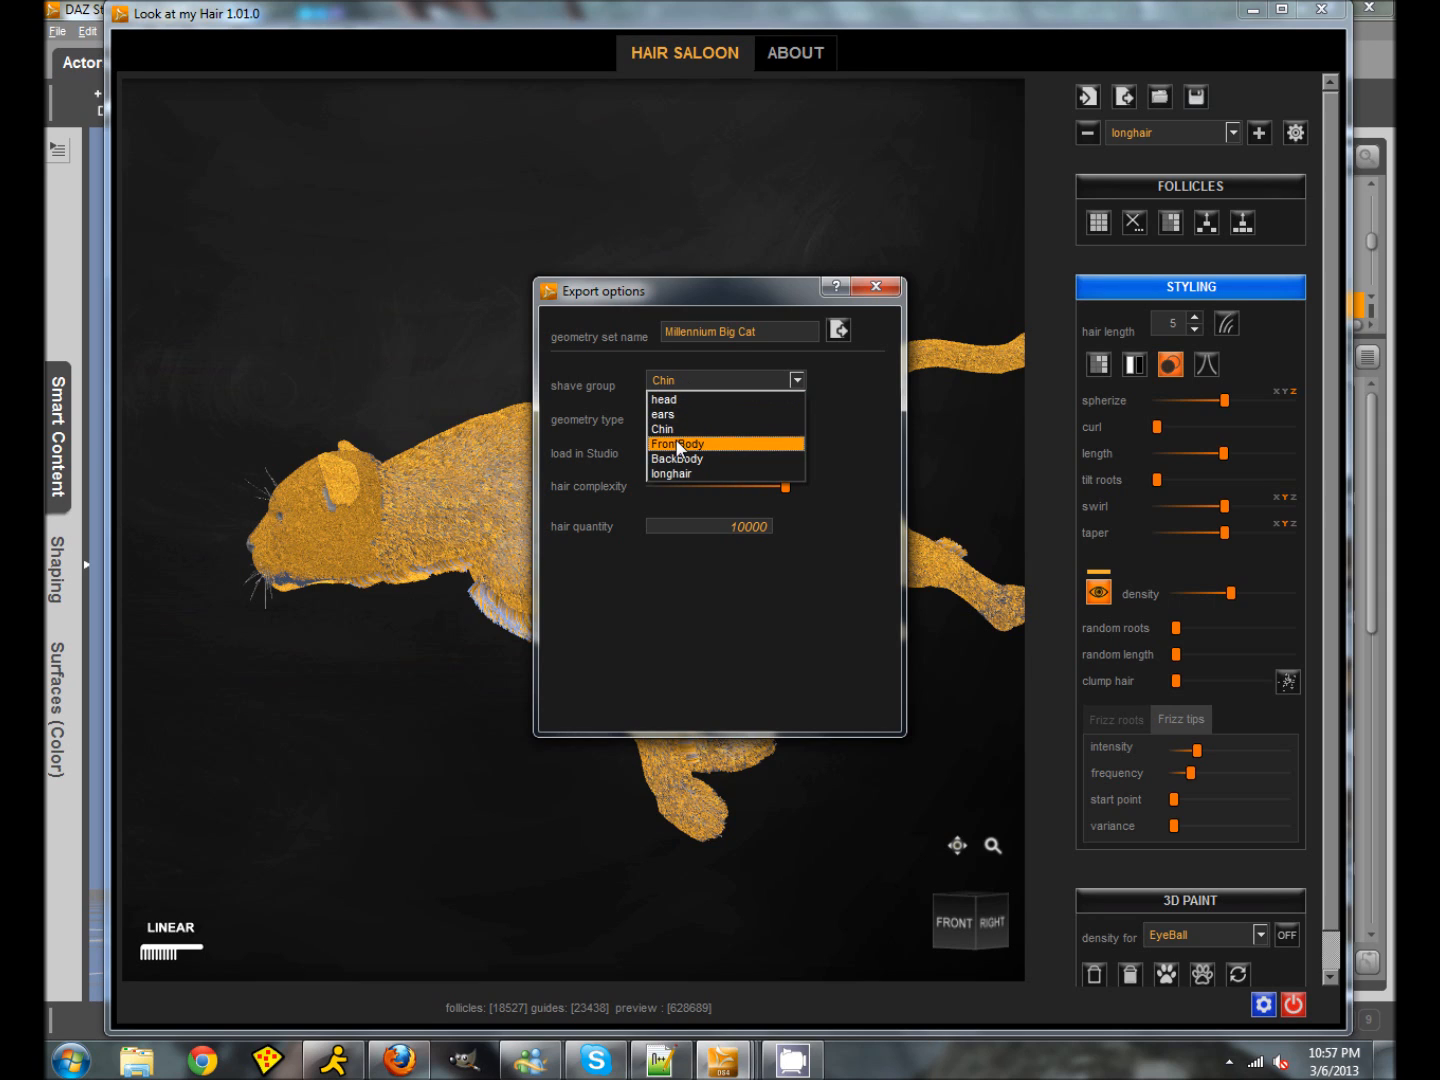
{"action": "left_click", "coordinate": [680, 445]}
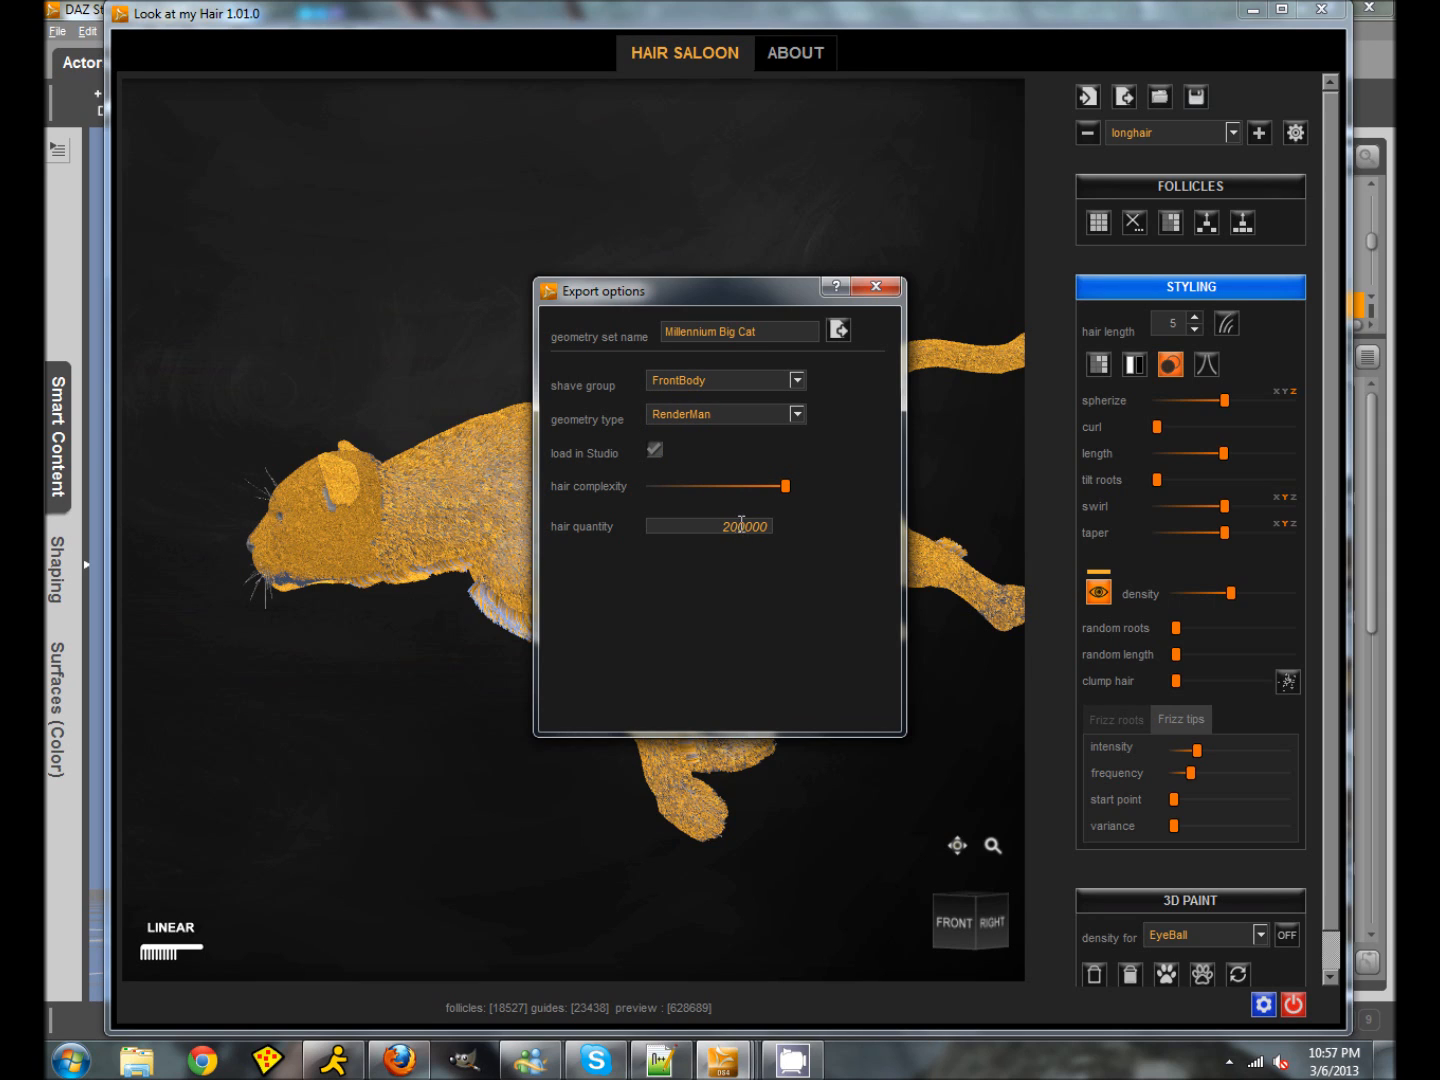
{"action": "left_click", "coordinate": [800, 414]}
{"action": "left_click", "coordinate": [728, 450]}
{"action": "left_click", "coordinate": [788, 383]}
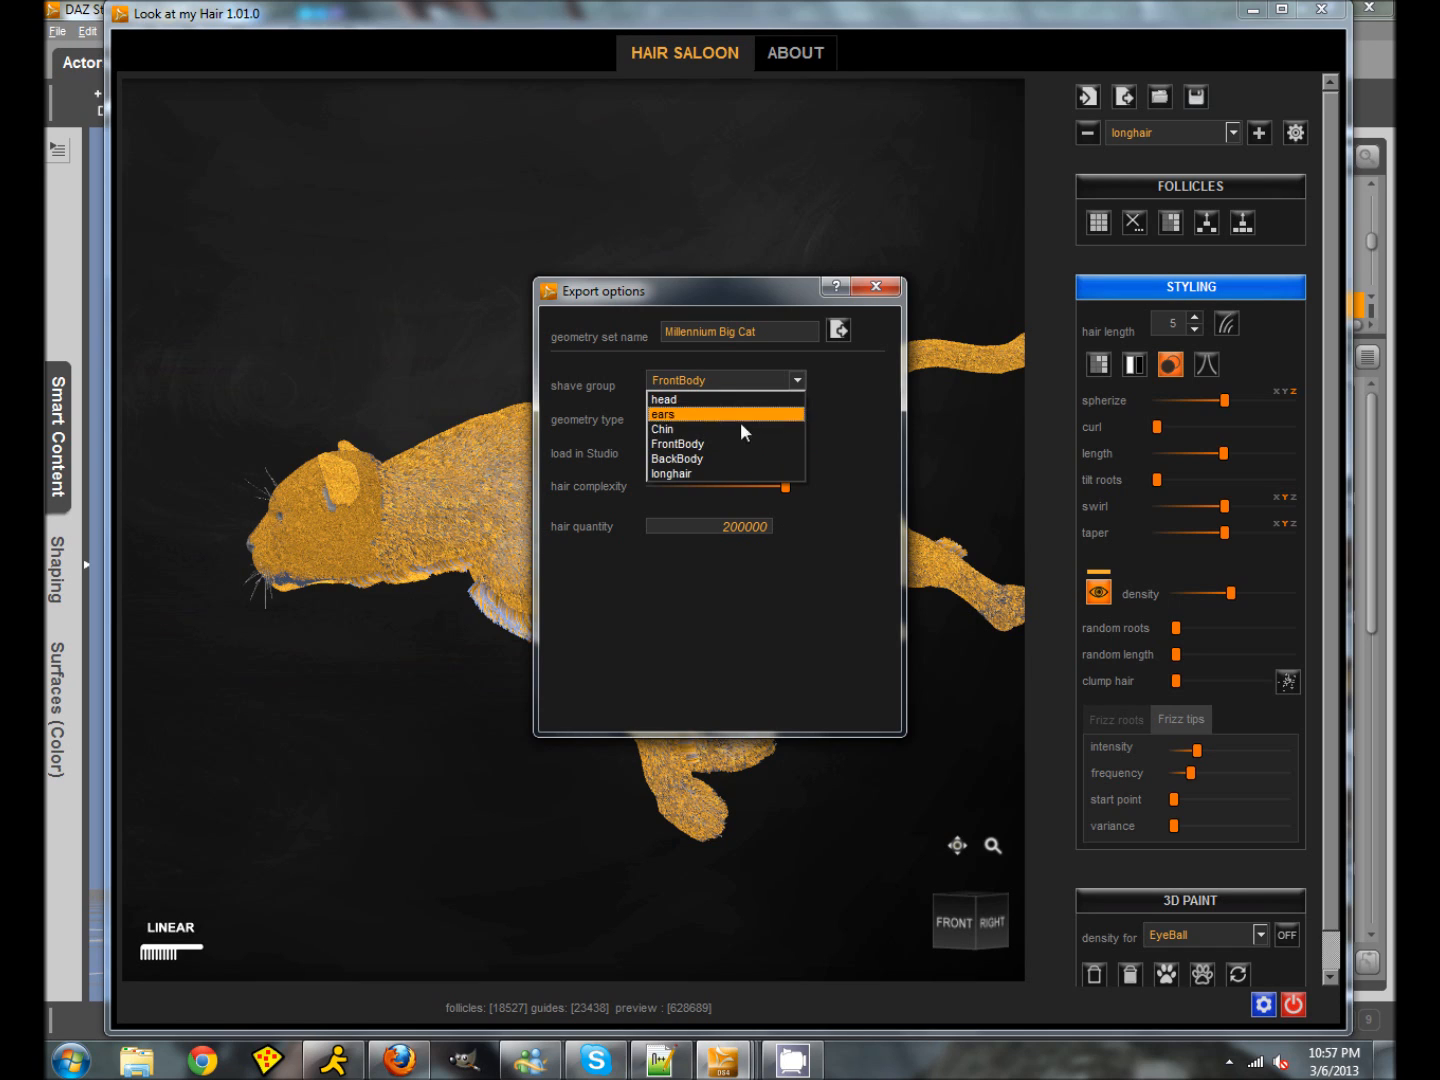
{"action": "left_click", "coordinate": [721, 458]}
{"action": "left_click", "coordinate": [796, 414]}
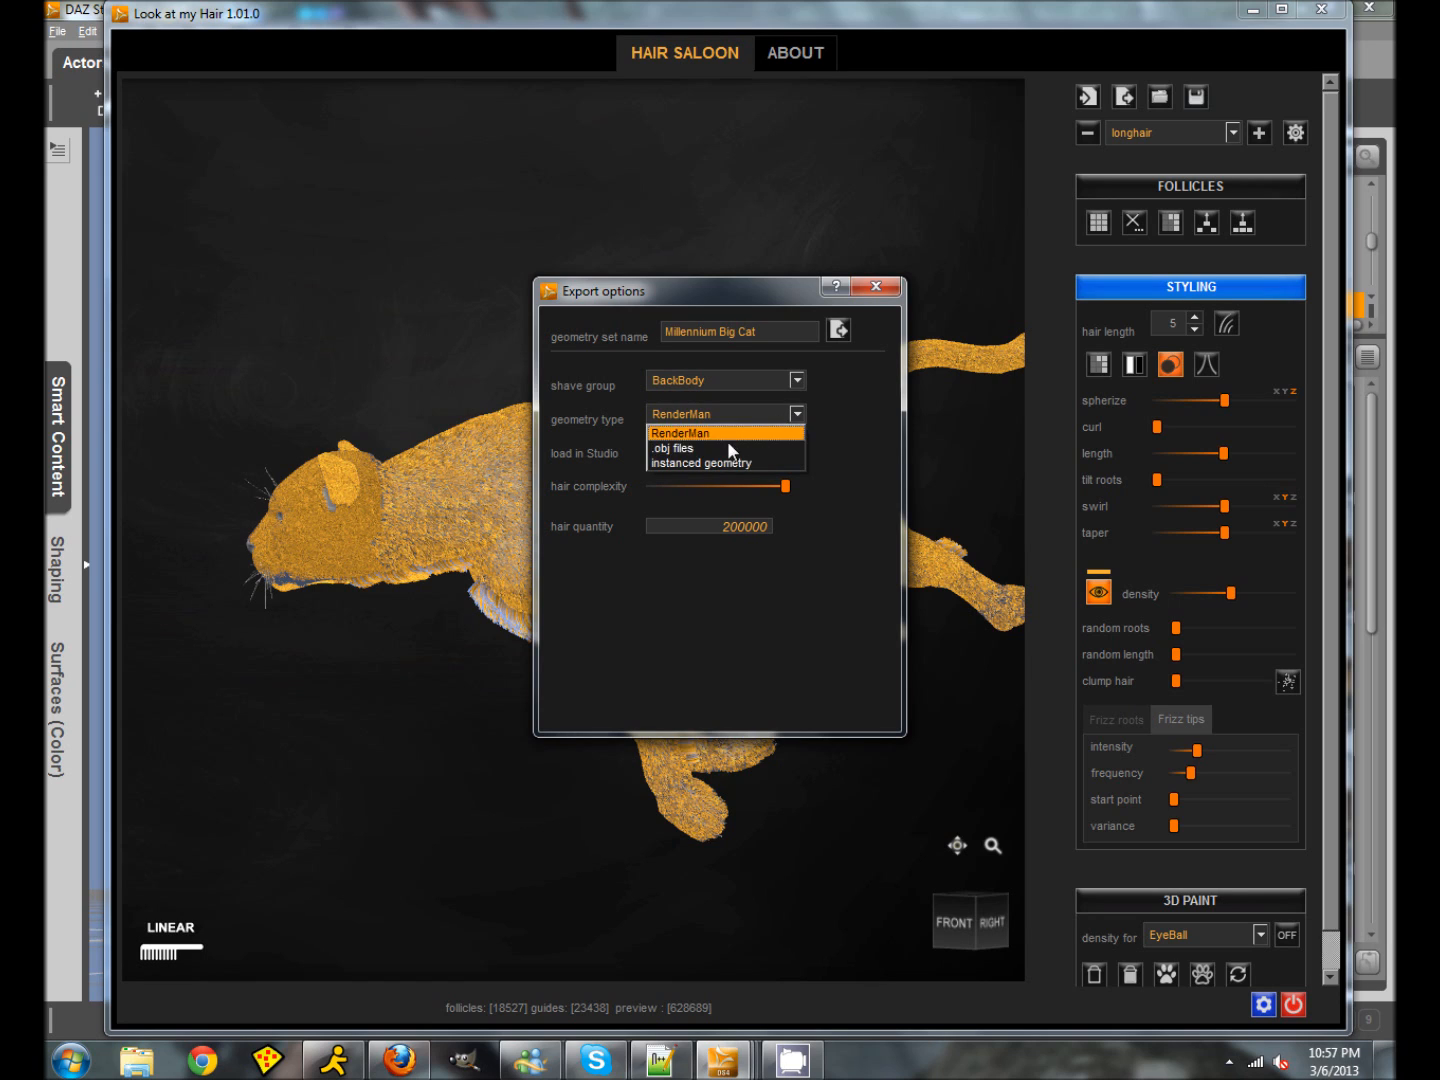
{"action": "left_click", "coordinate": [716, 448]}
Step: Set the longhair group's export hair quantity to 30000 and its geometry type to .obj files
{"action": "left_click", "coordinate": [761, 382]}
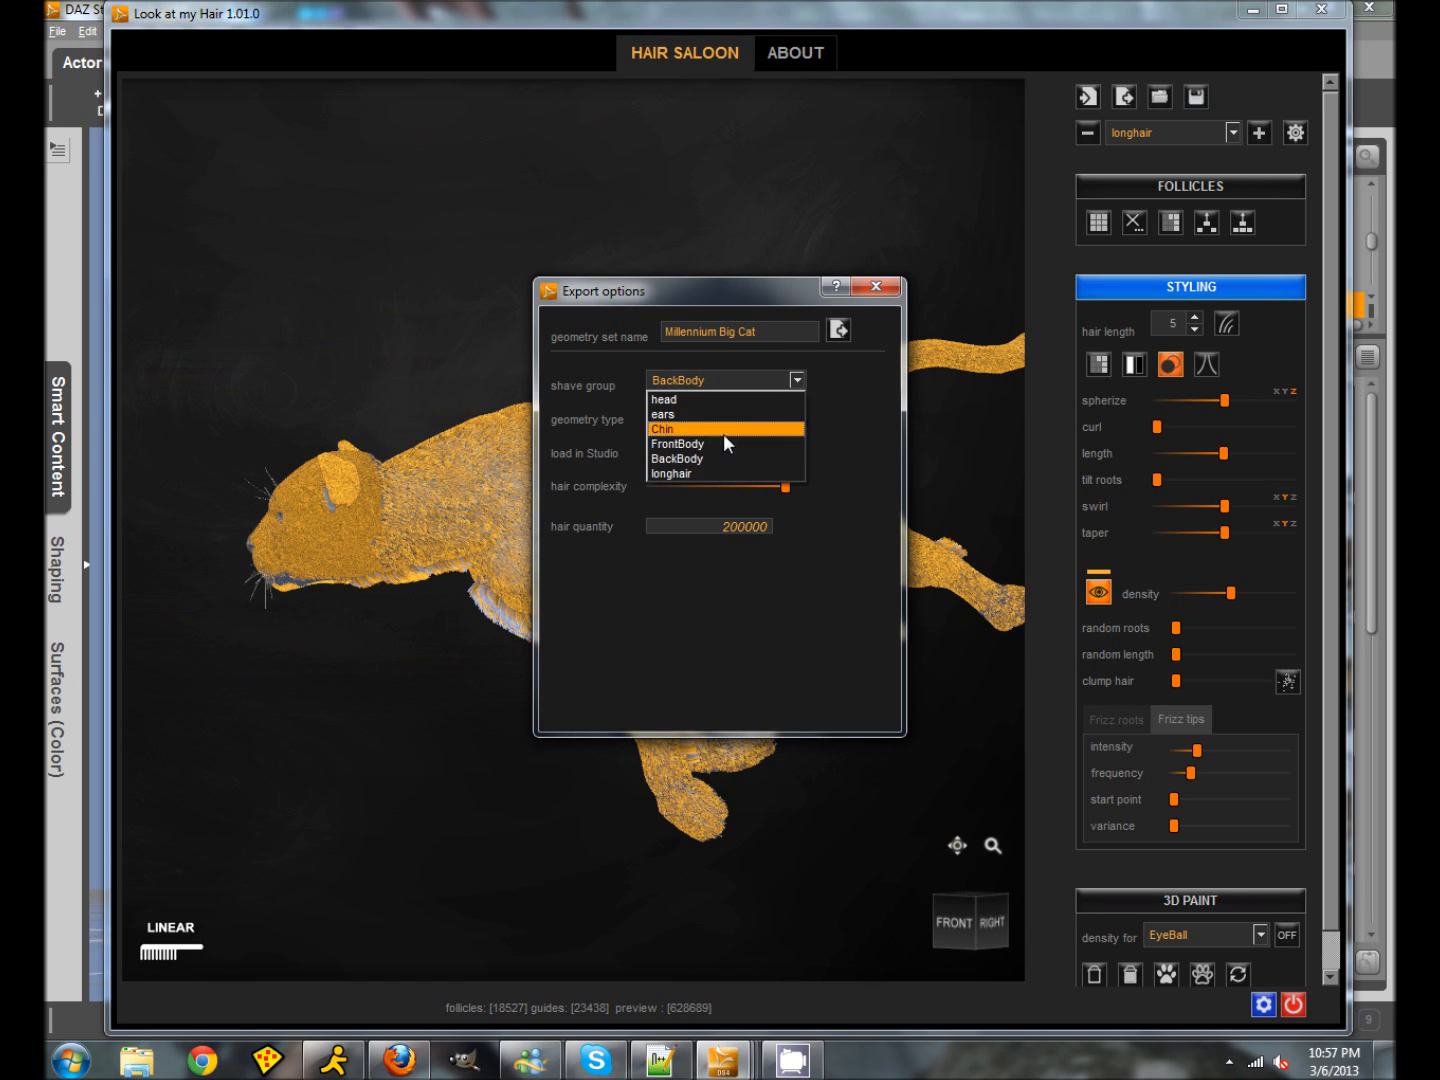
{"action": "left_click", "coordinate": [705, 468]}
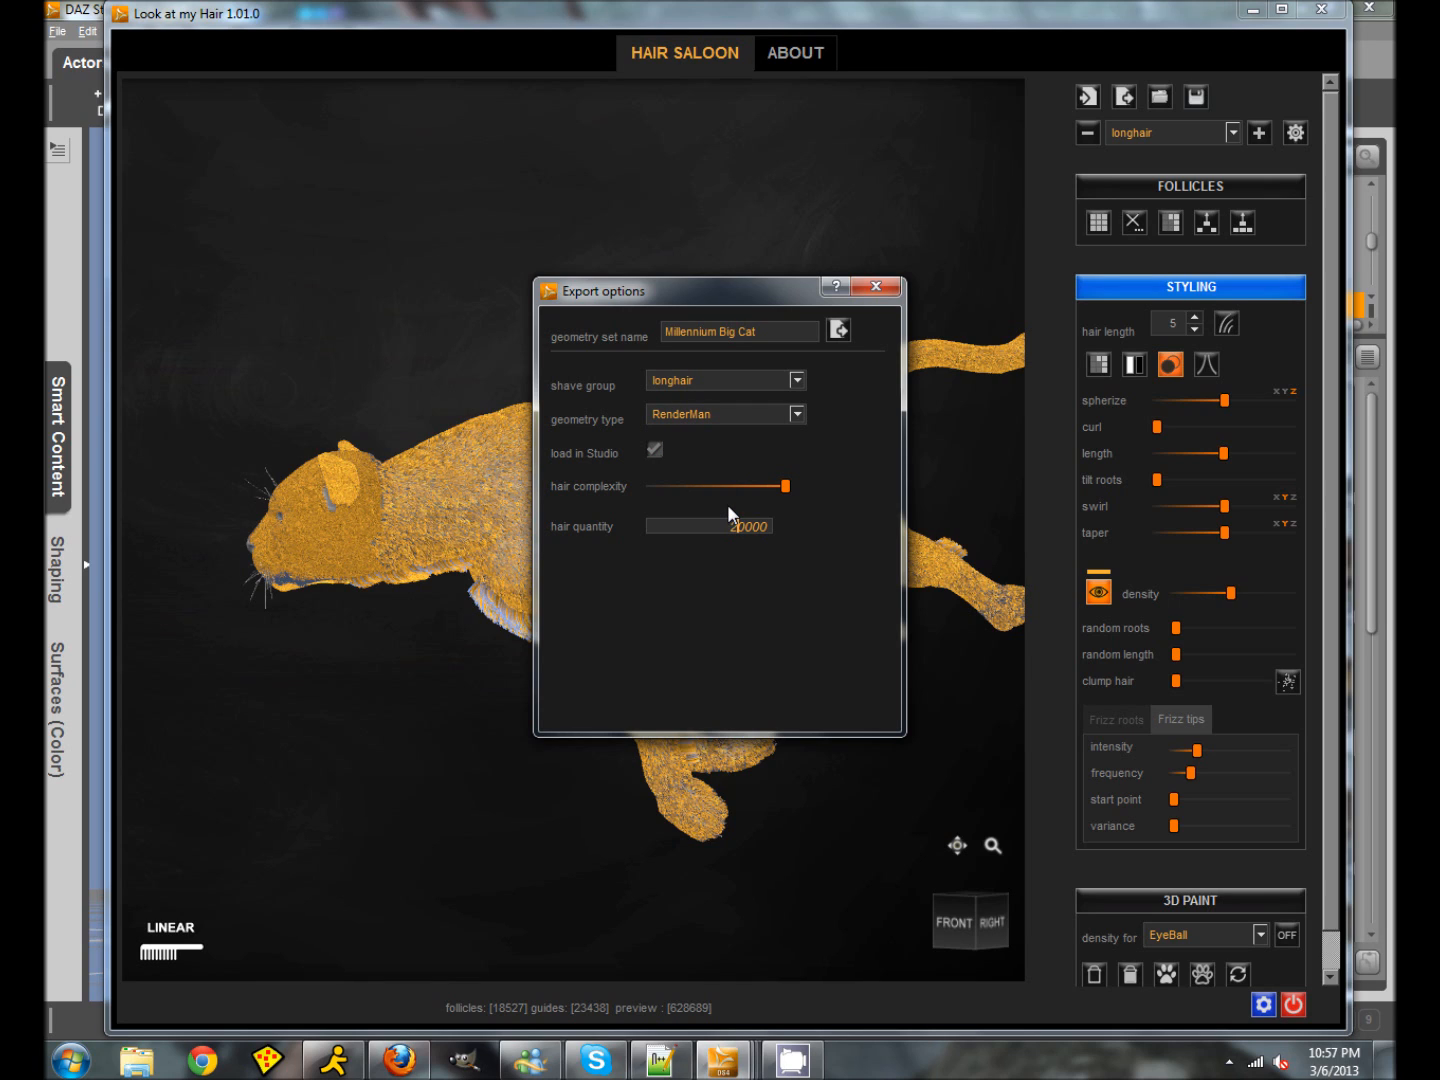
{"action": "type", "text": "2"}
{"action": "key", "text": "BackSpace"}
{"action": "type", "text": "3"}
{"action": "left_click", "coordinate": [731, 424]}
{"action": "left_click", "coordinate": [708, 444]}
{"action": "left_click", "coordinate": [751, 382]}
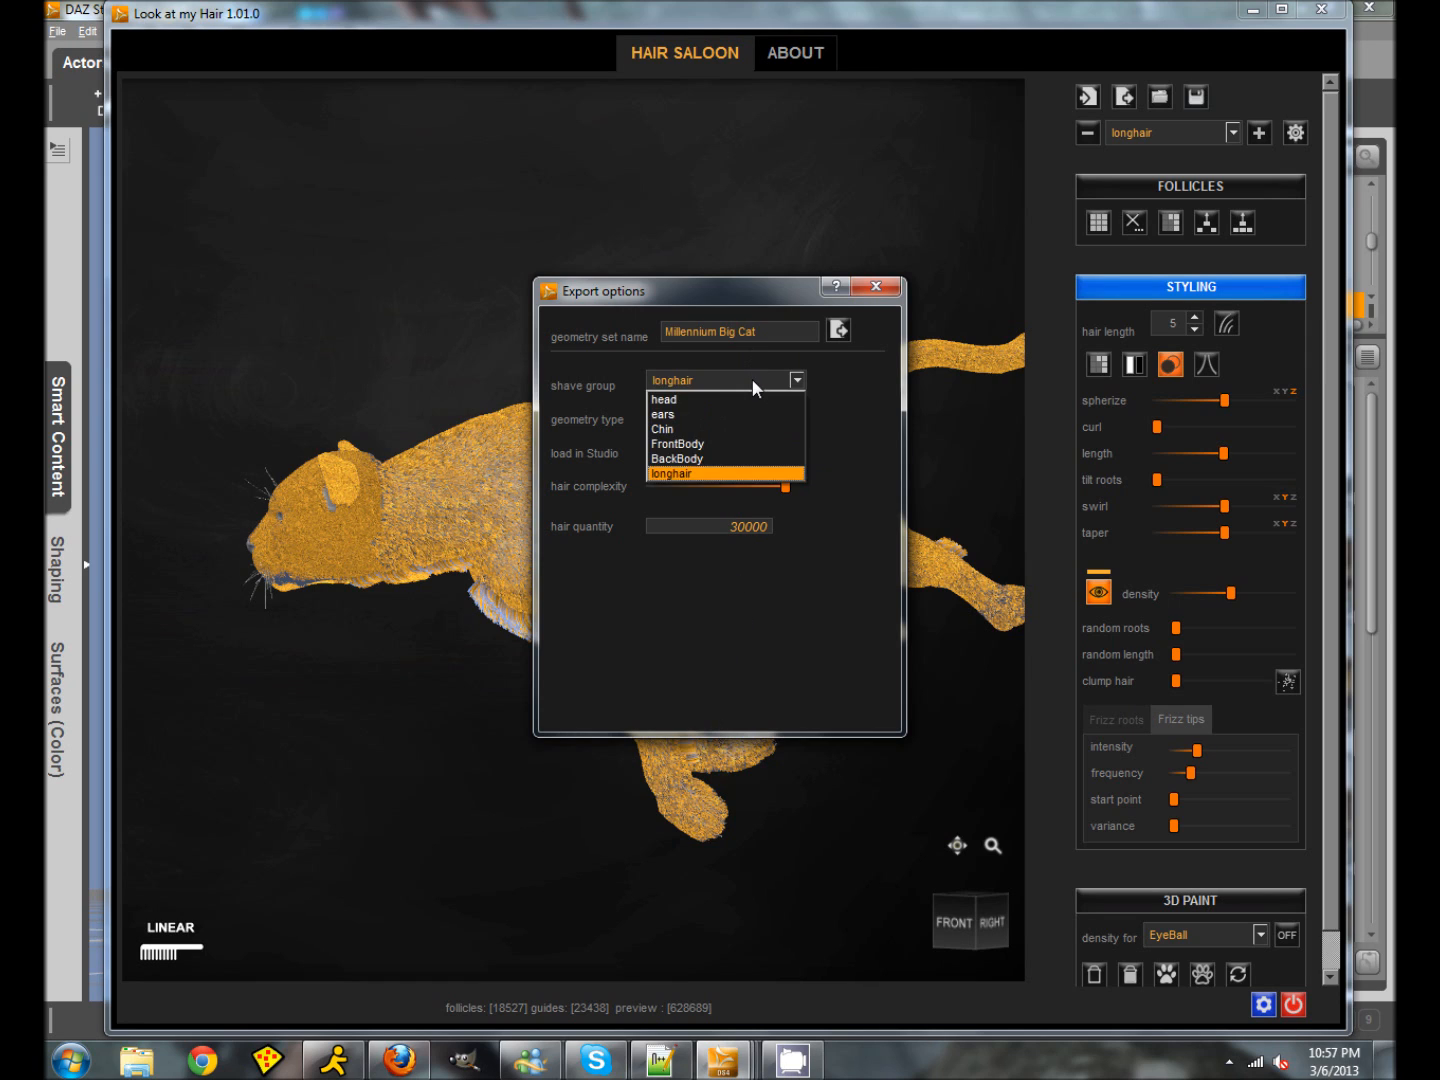
Step: Review the export settings of the BackBody, FrontBody, Chin, ears and head shave groups
{"action": "left_click", "coordinate": [706, 458]}
{"action": "left_click", "coordinate": [744, 380]}
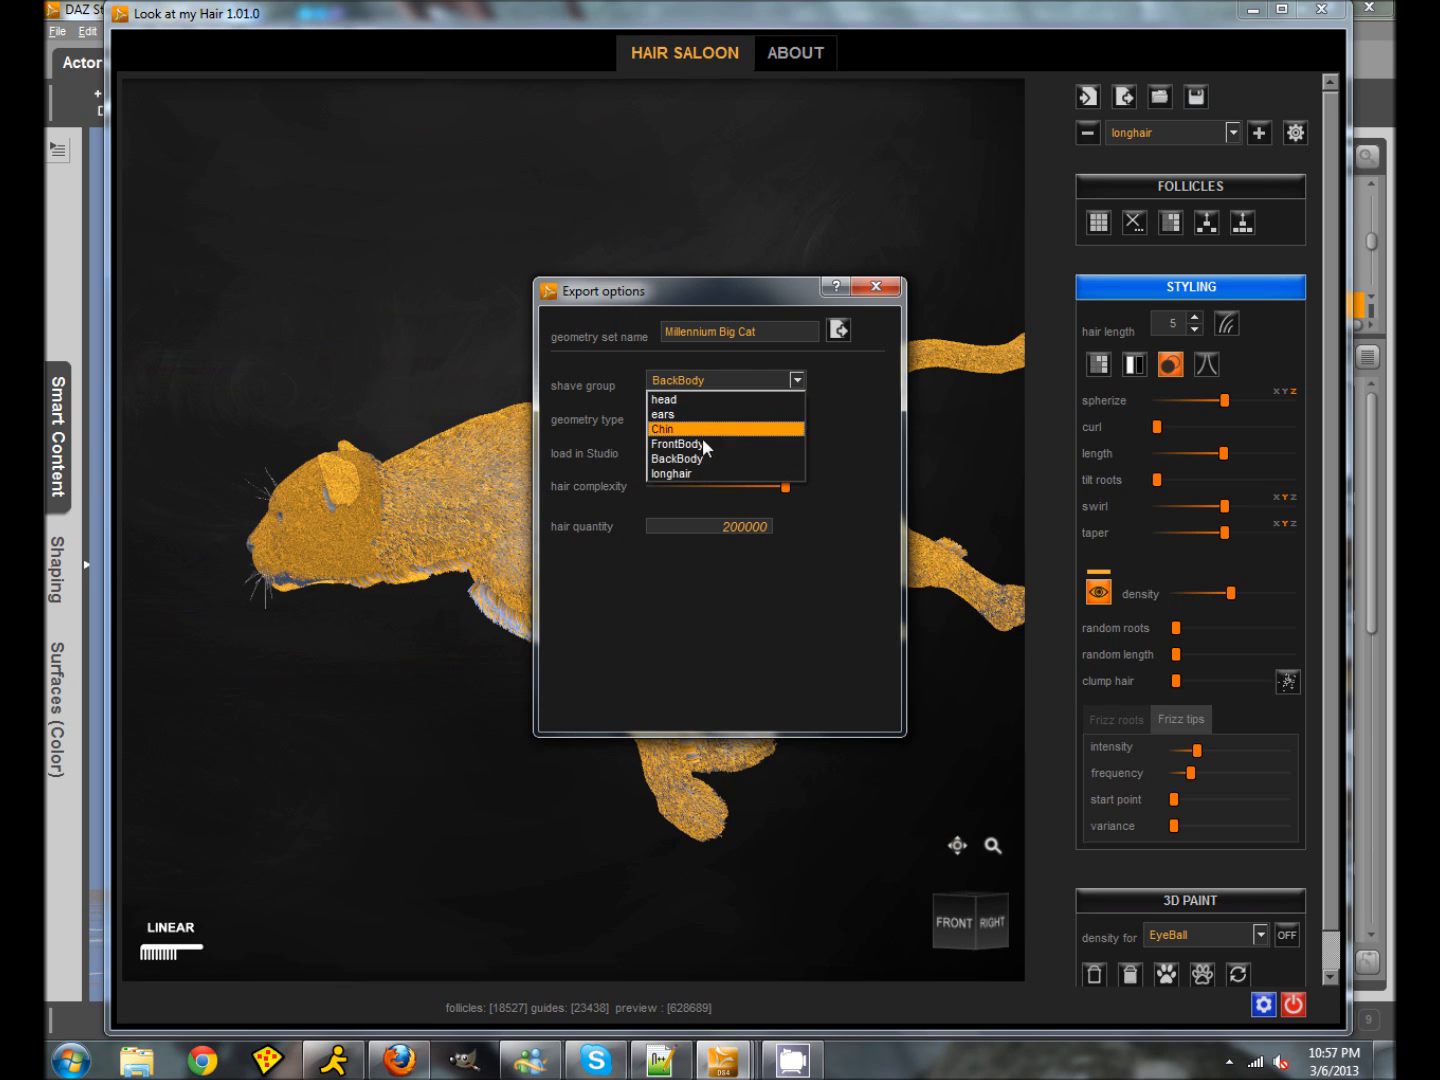
{"action": "left_click", "coordinate": [697, 445]}
{"action": "left_click", "coordinate": [731, 381]}
{"action": "left_click", "coordinate": [698, 437]}
{"action": "left_click", "coordinate": [712, 382]}
{"action": "left_click", "coordinate": [690, 416]}
{"action": "left_click", "coordinate": [705, 380]}
{"action": "left_click", "coordinate": [681, 407]}
{"action": "left_click", "coordinate": [690, 379]}
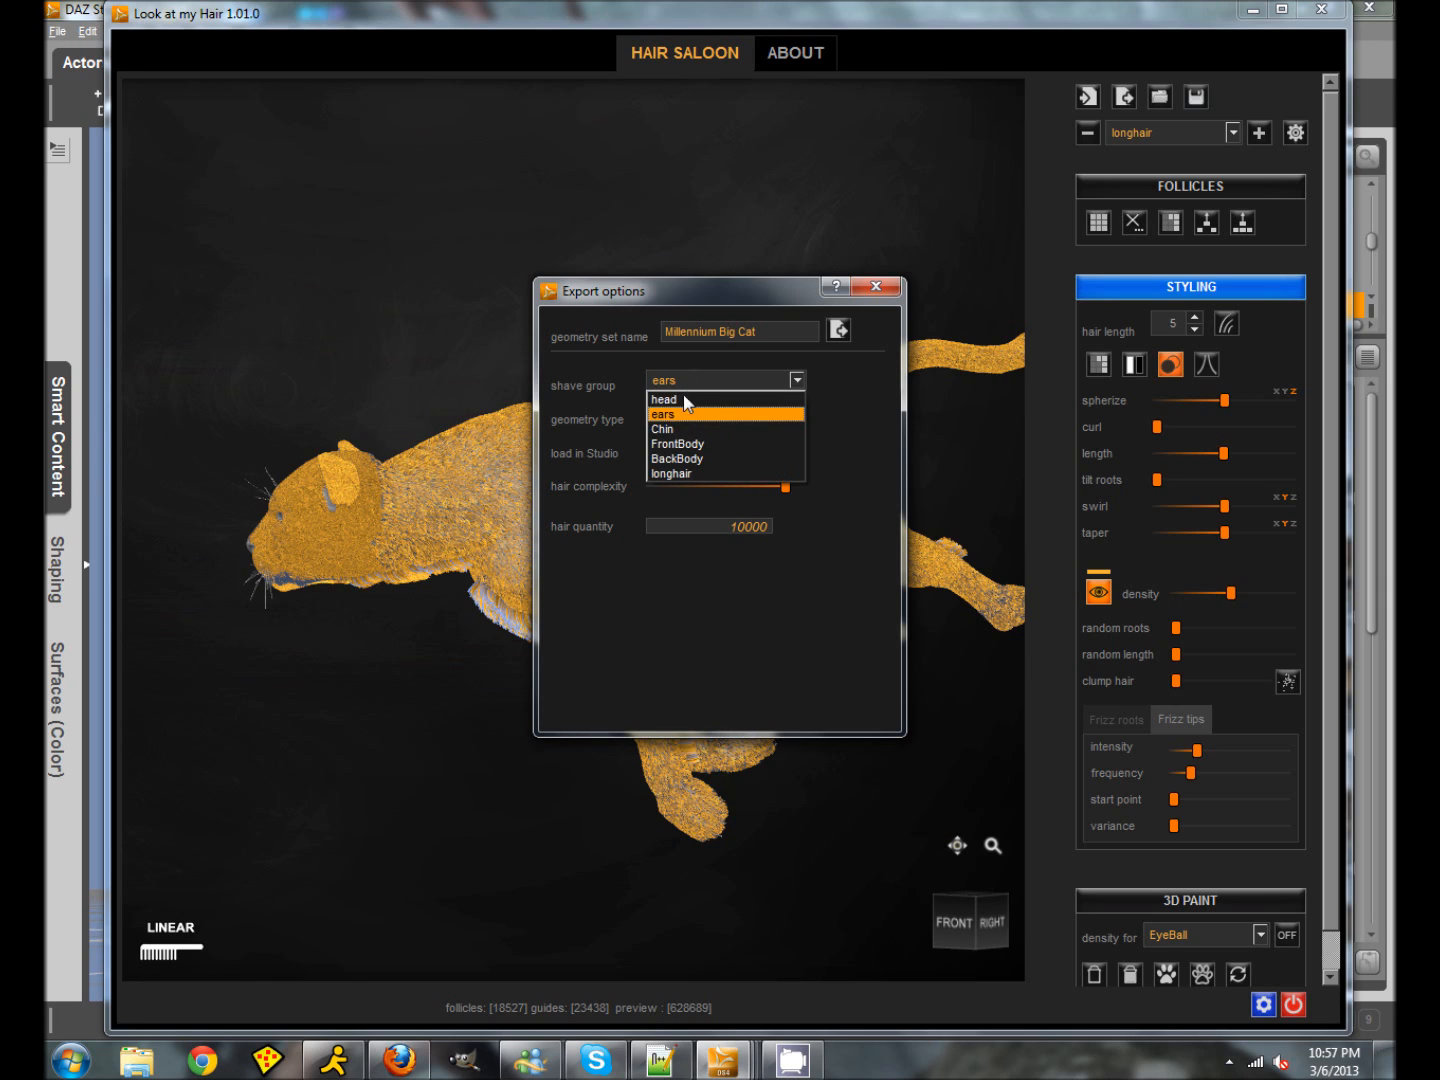
{"action": "left_click", "coordinate": [679, 401]}
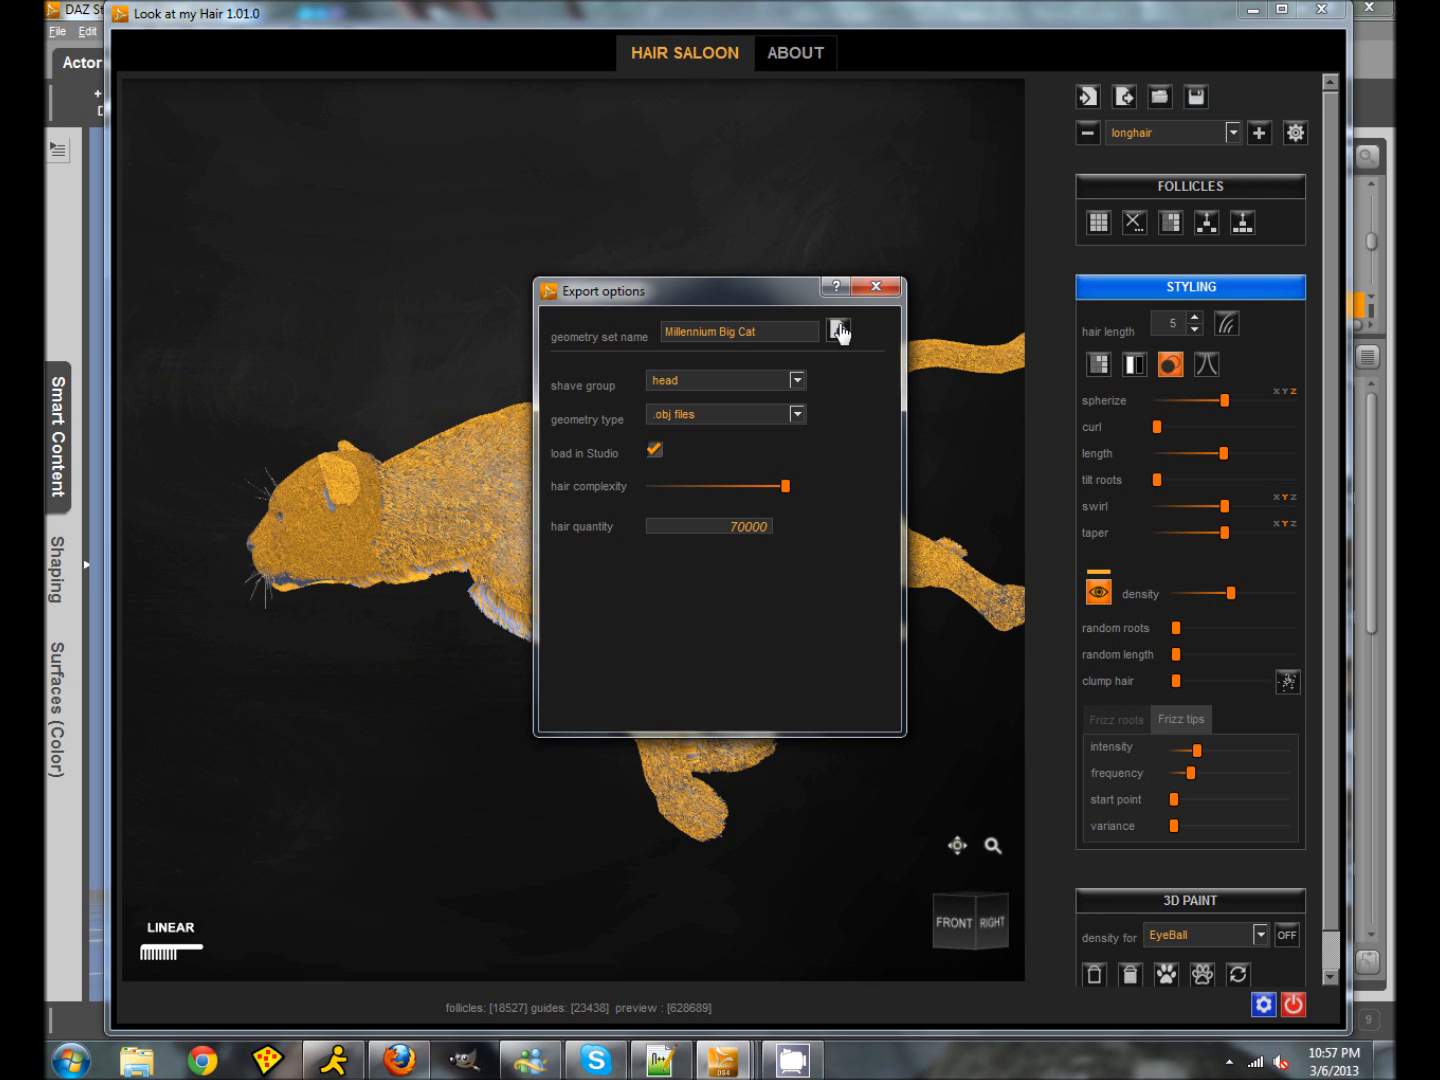
Step: Switch to DAZ Studio and export the furred cat scene as a Wavefront Object, overwriting cheetah.obj and accepting the custom OBJ export options
{"action": "mouse_move", "coordinate": [779, 1070]}
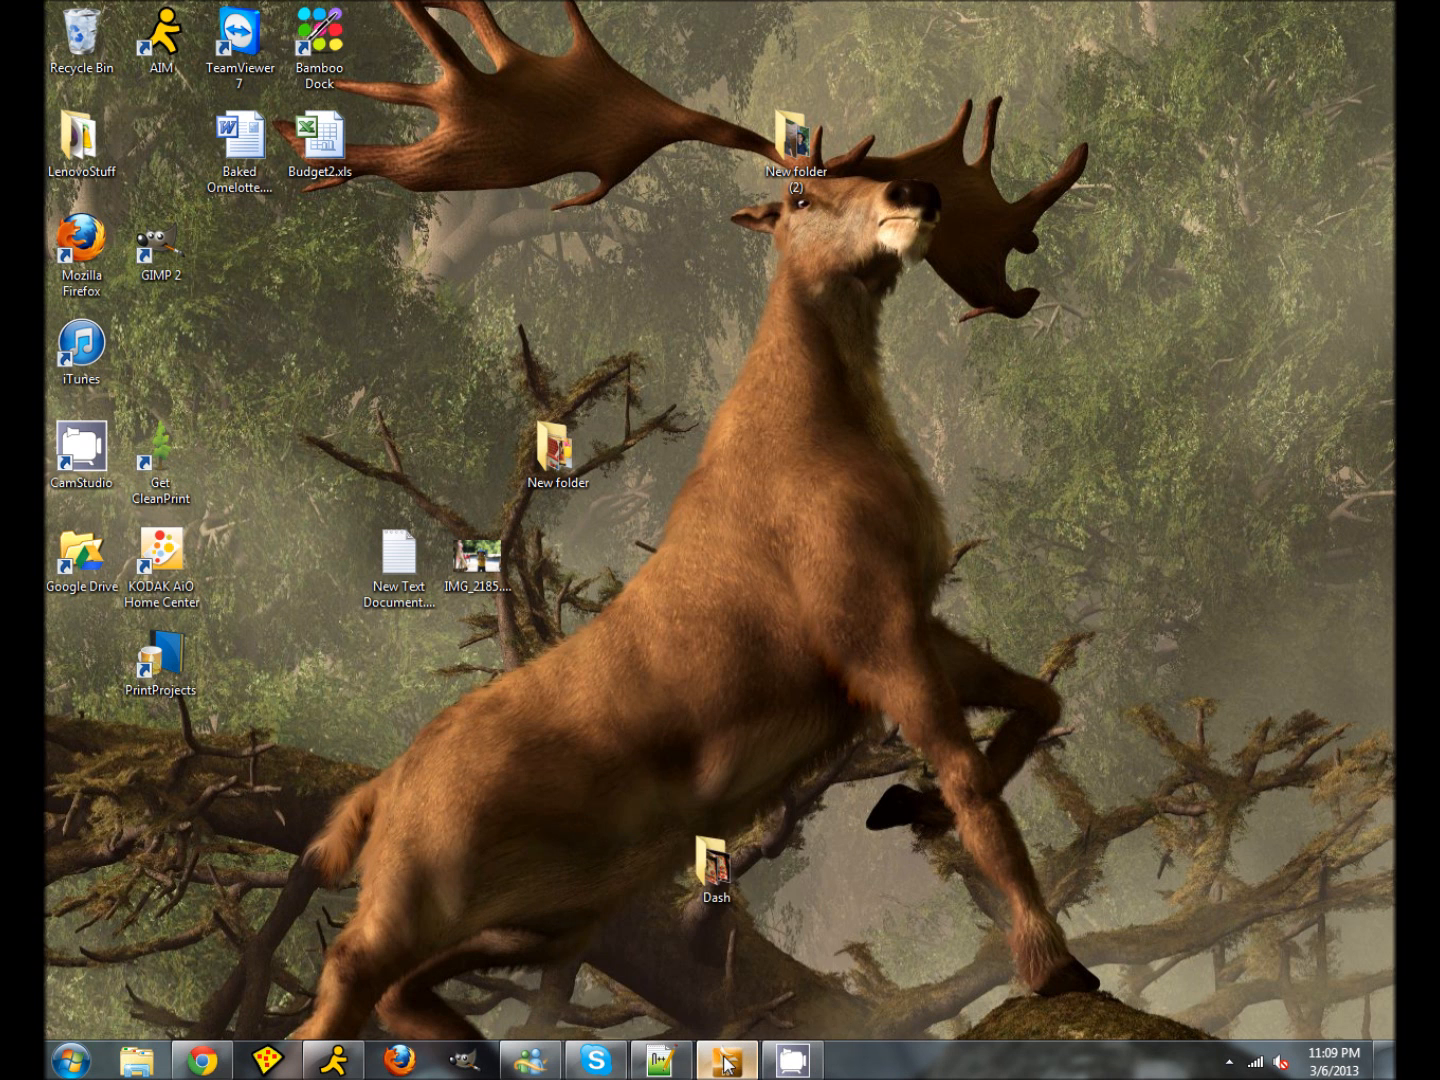
{"action": "left_click", "coordinate": [727, 1058]}
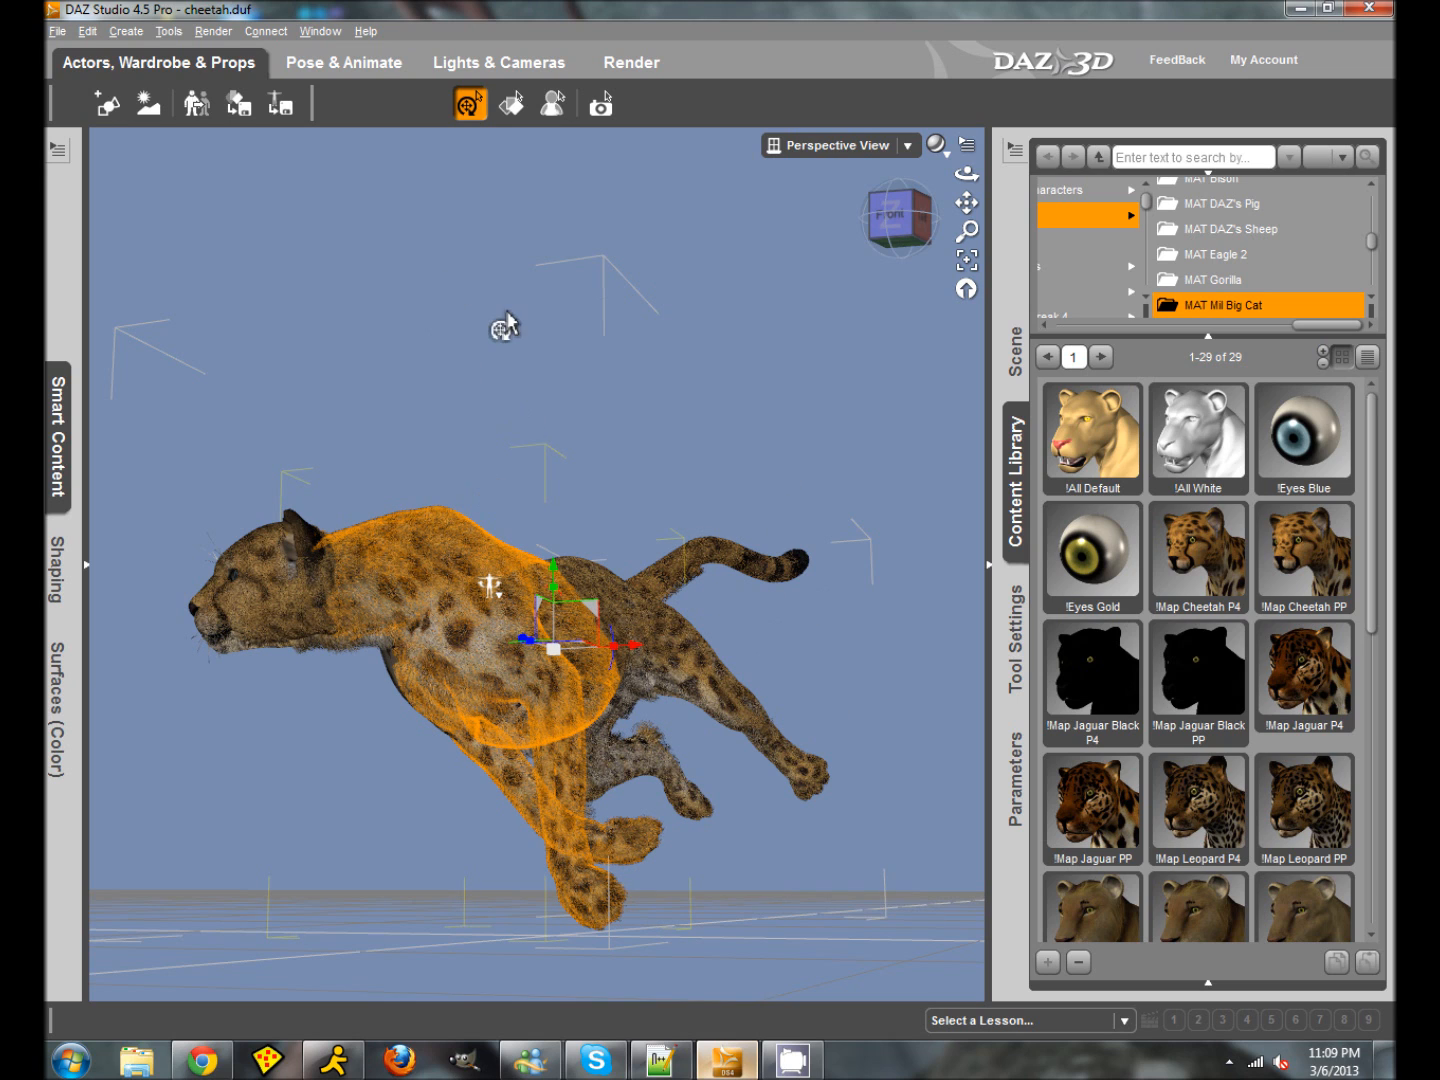
{"action": "left_click", "coordinate": [58, 37]}
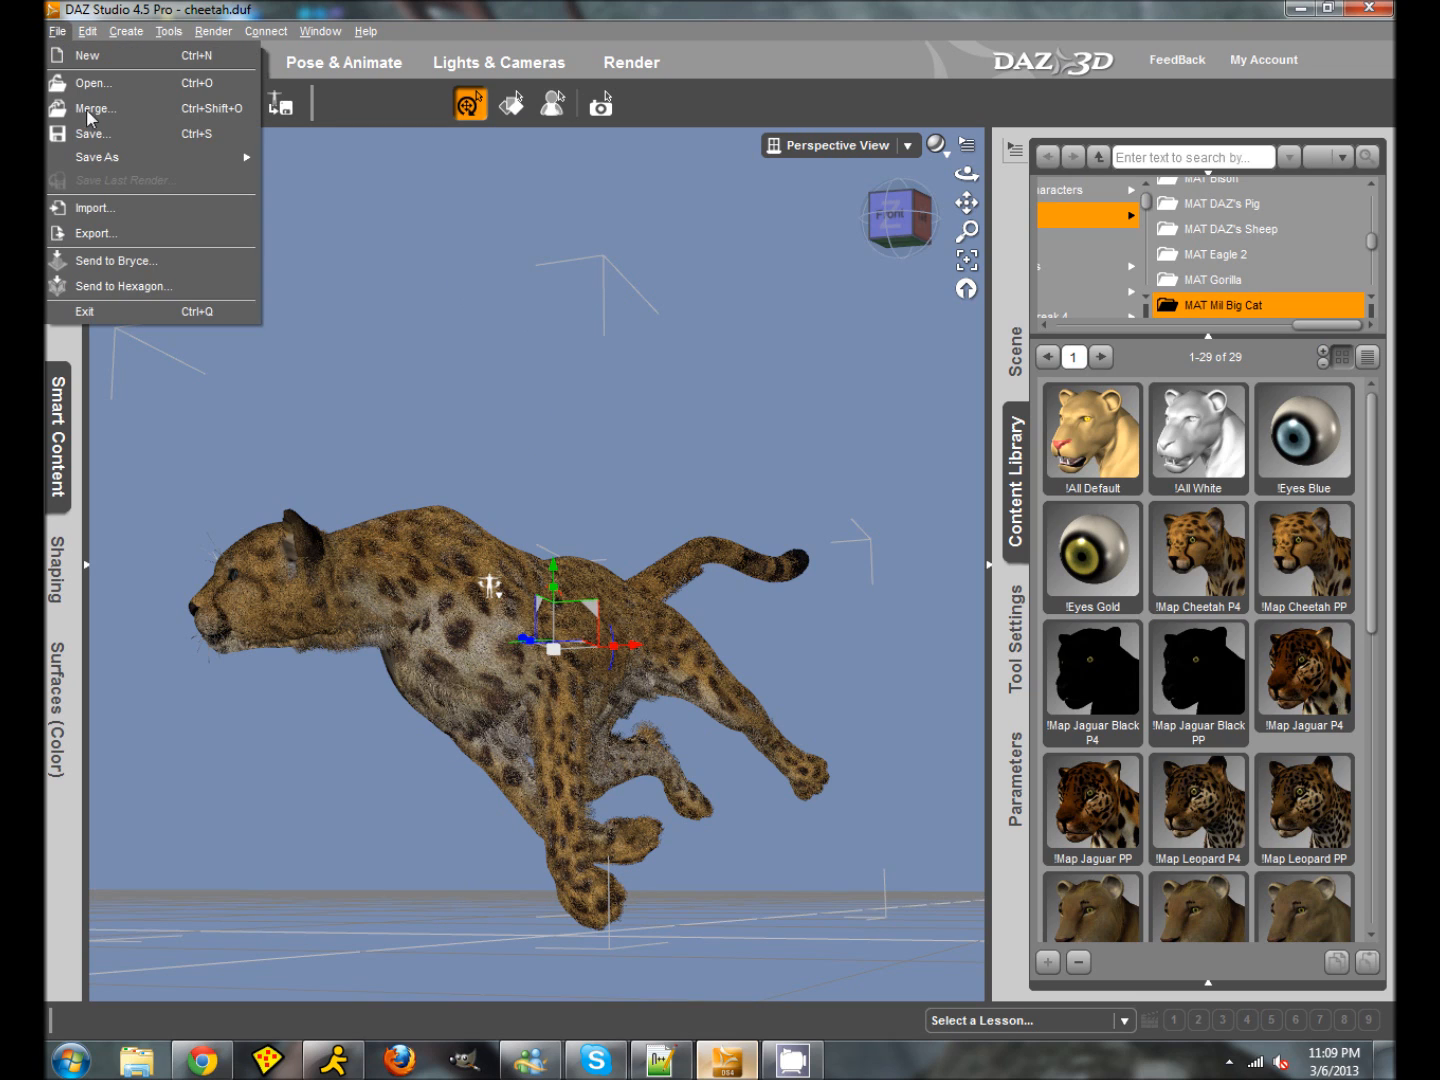
{"action": "left_click", "coordinate": [95, 235]}
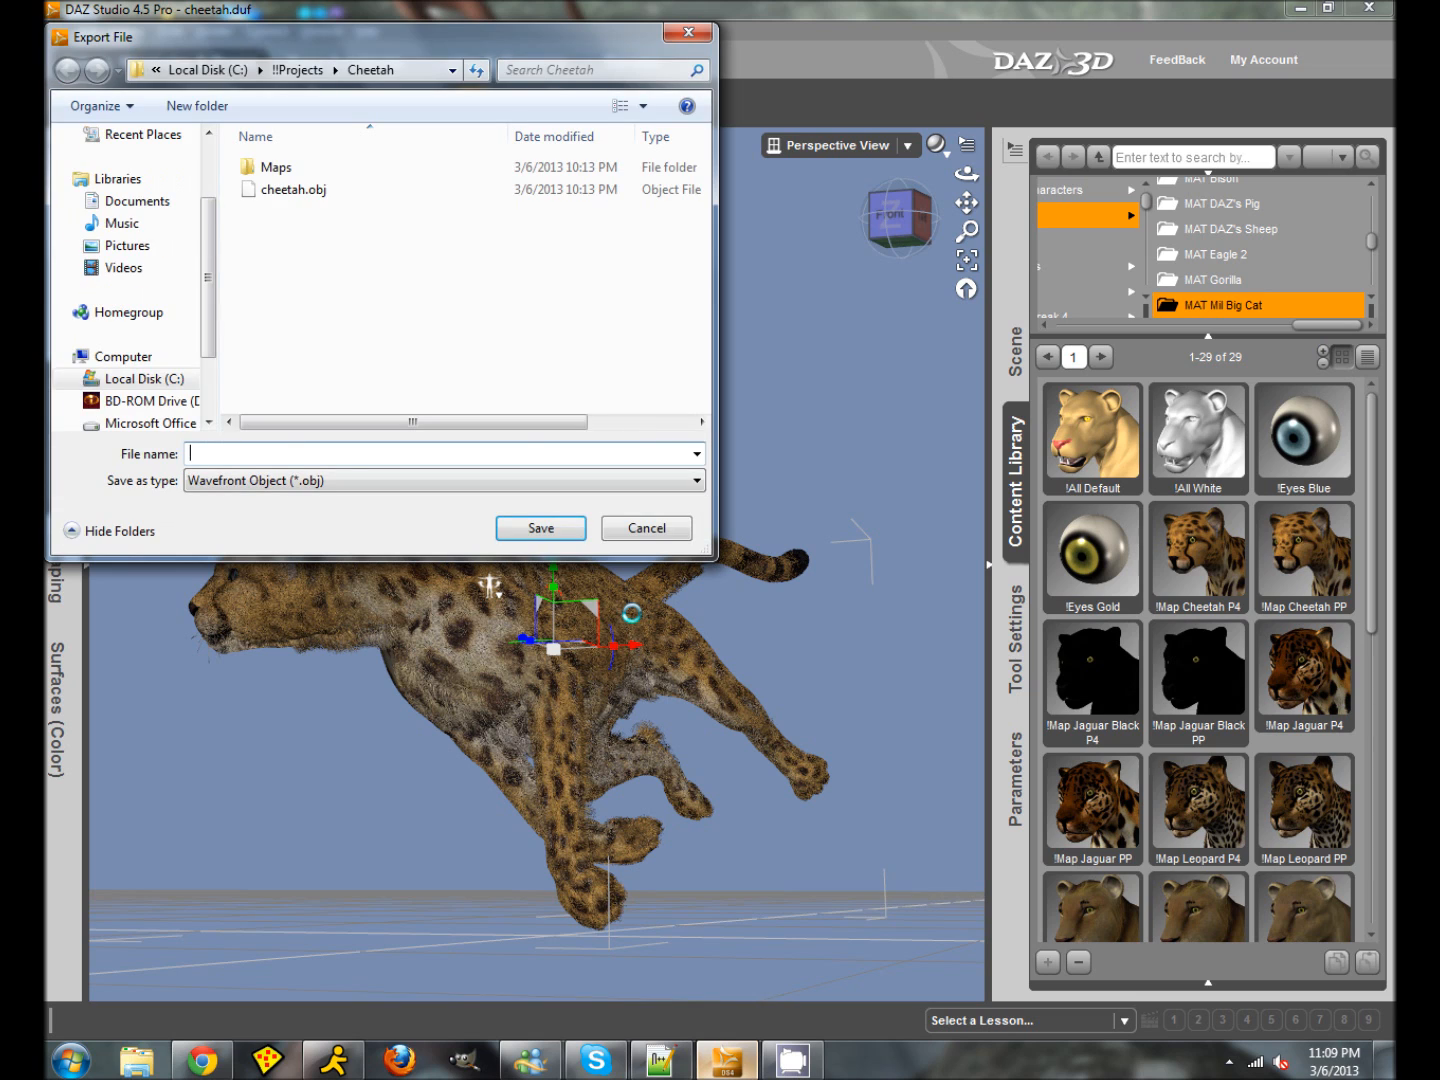
{"action": "left_click", "coordinate": [293, 193]}
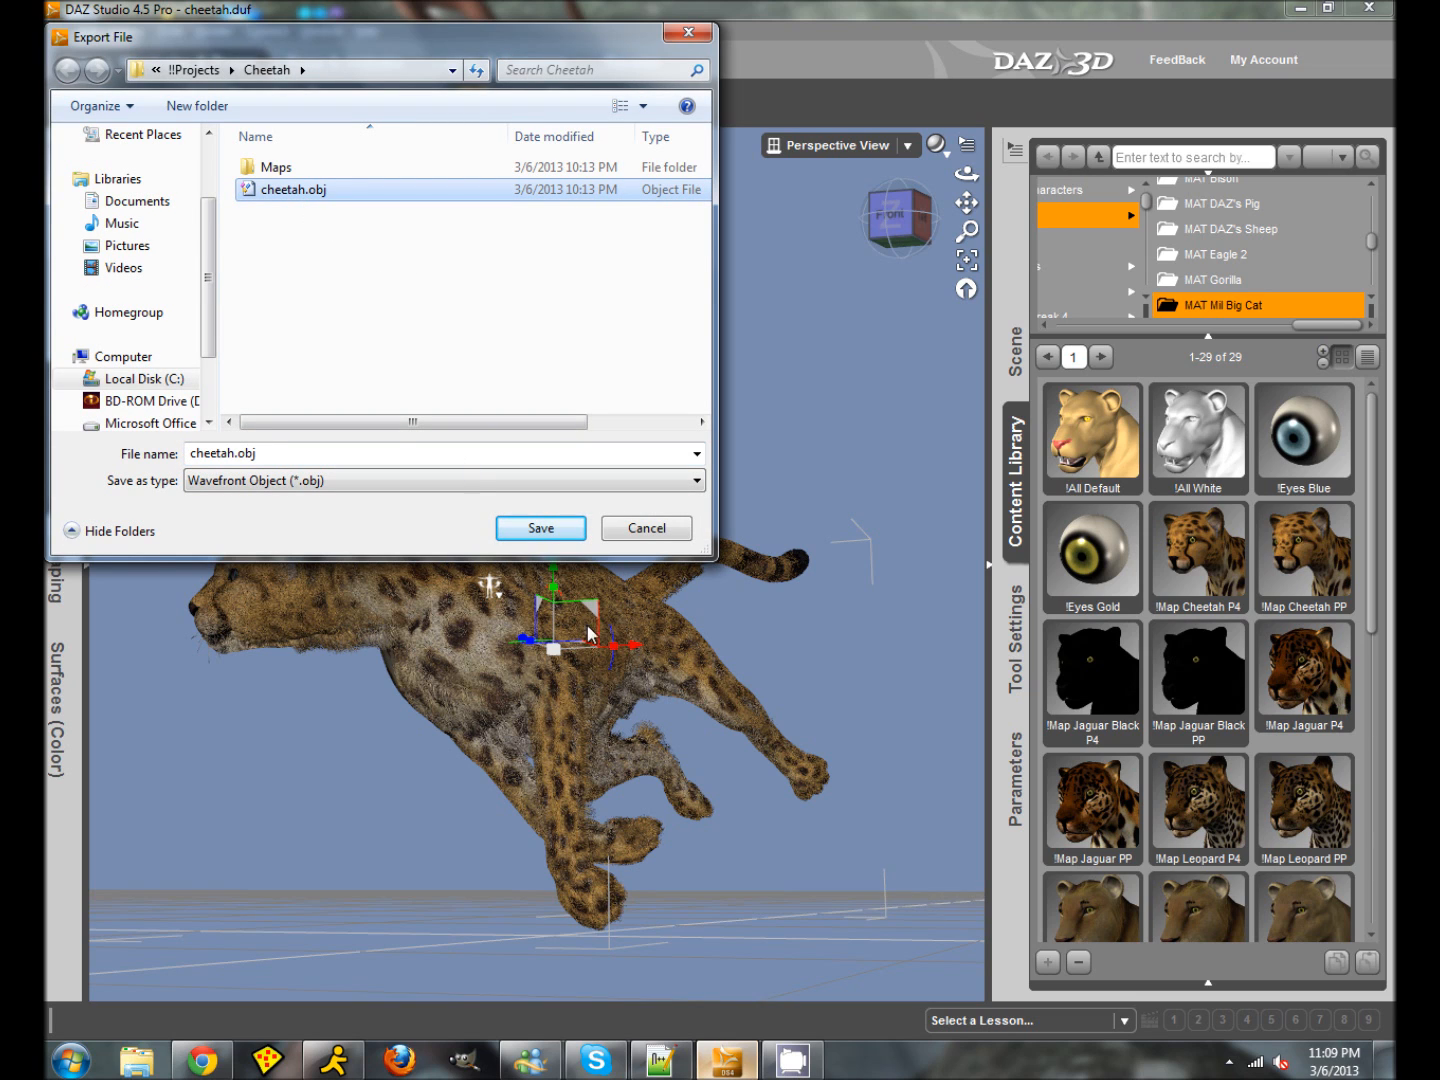
{"action": "left_click", "coordinate": [551, 534]}
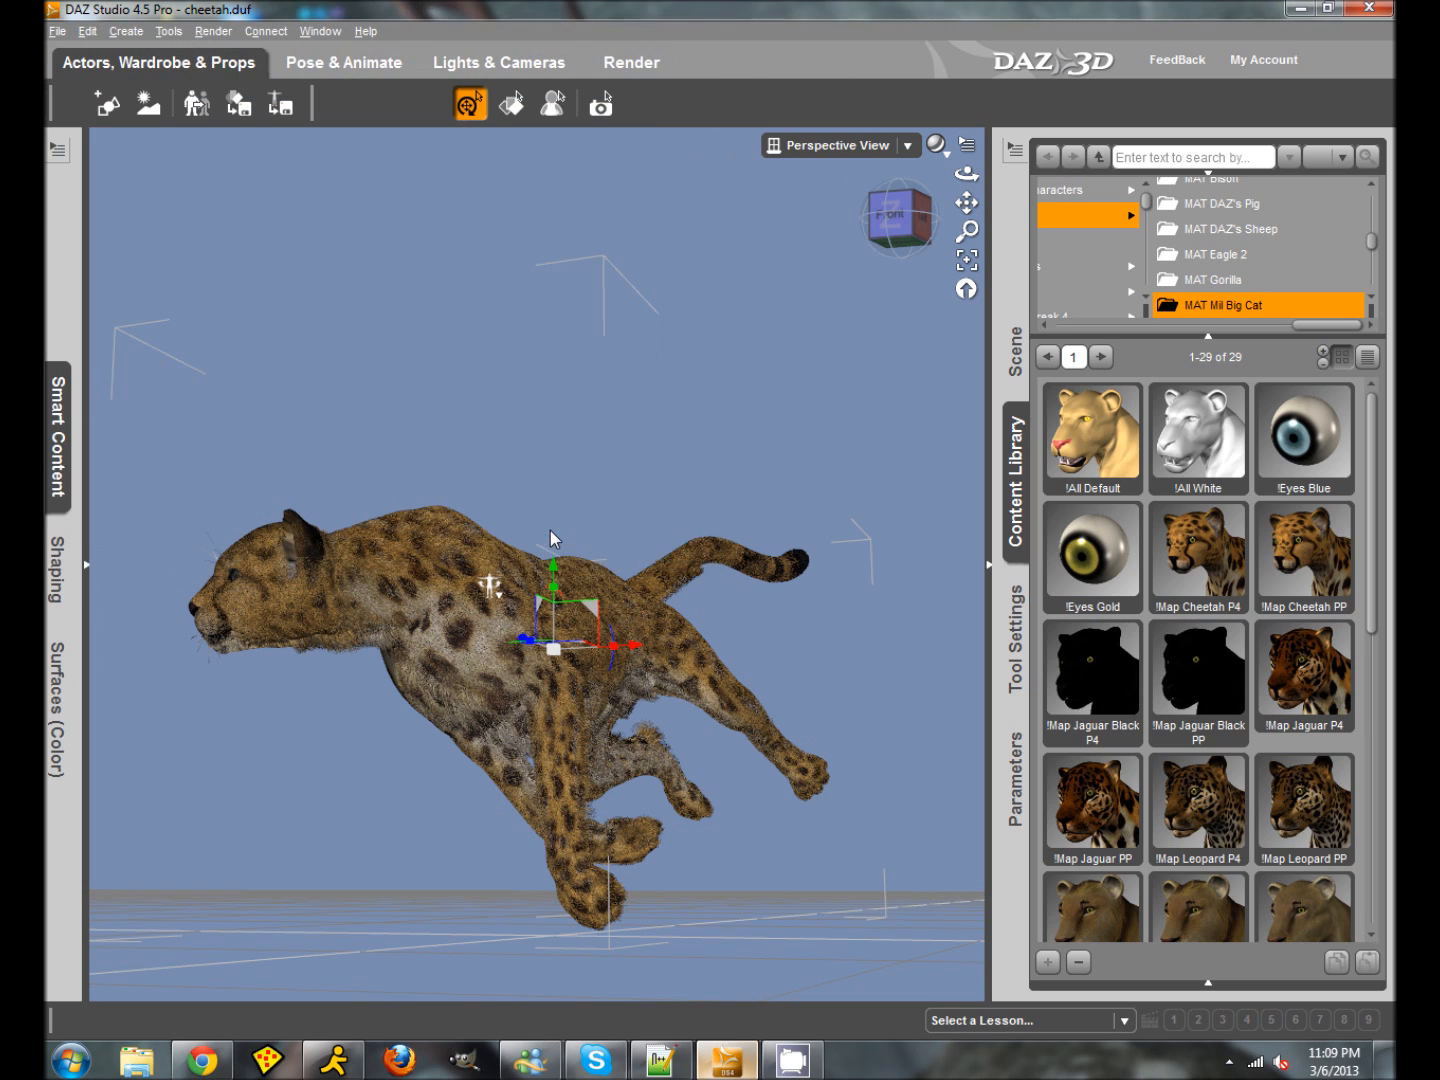
{"action": "left_click", "coordinate": [666, 553]}
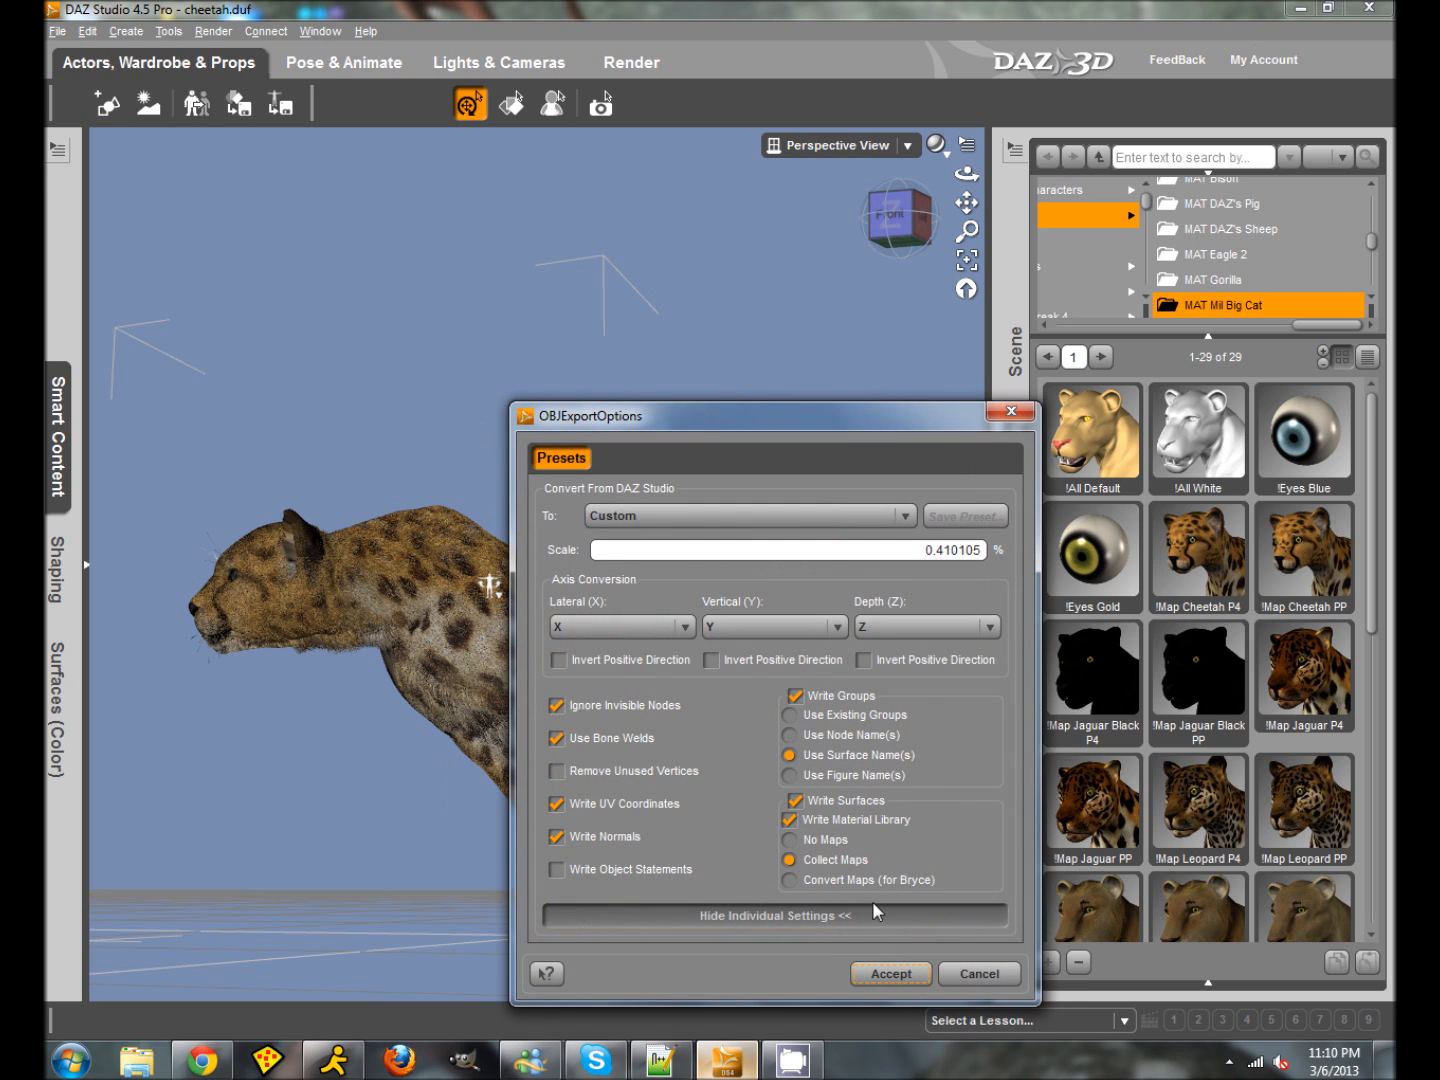
{"action": "left_click", "coordinate": [904, 977]}
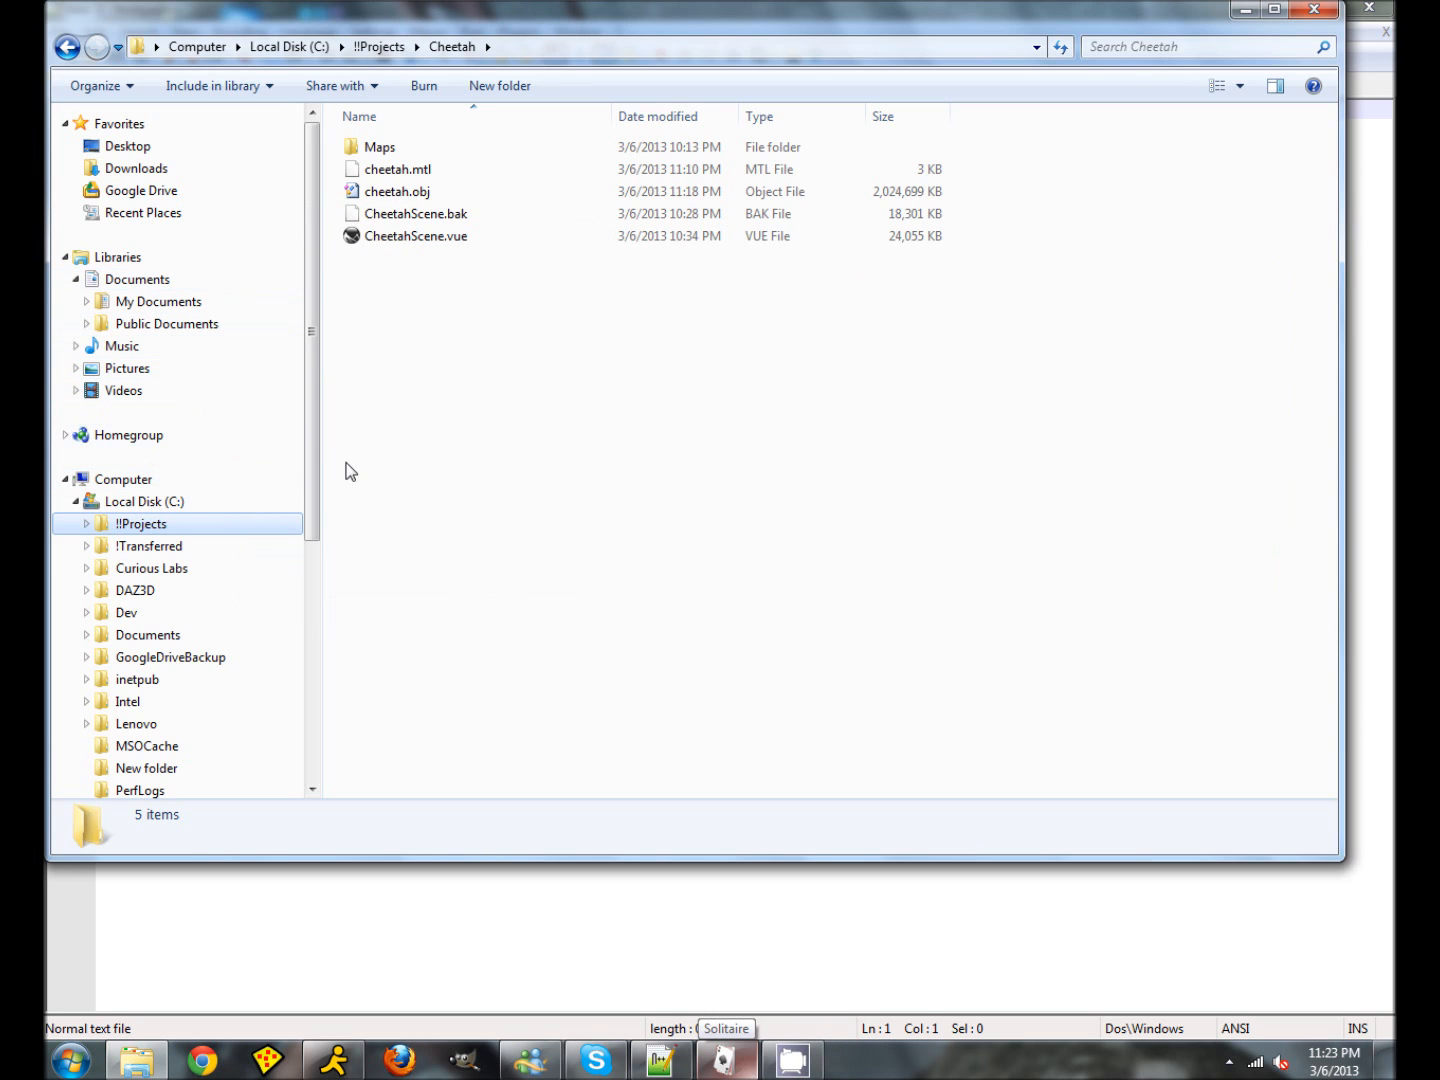
Step: In Windows Explorer, copy the images Millennium Big Cat_TMap_0.jpg through Millennium Big Cat_TMap_5.jpg from the lookatmyhairAM geometry folder
{"action": "left_click", "coordinate": [87, 301]}
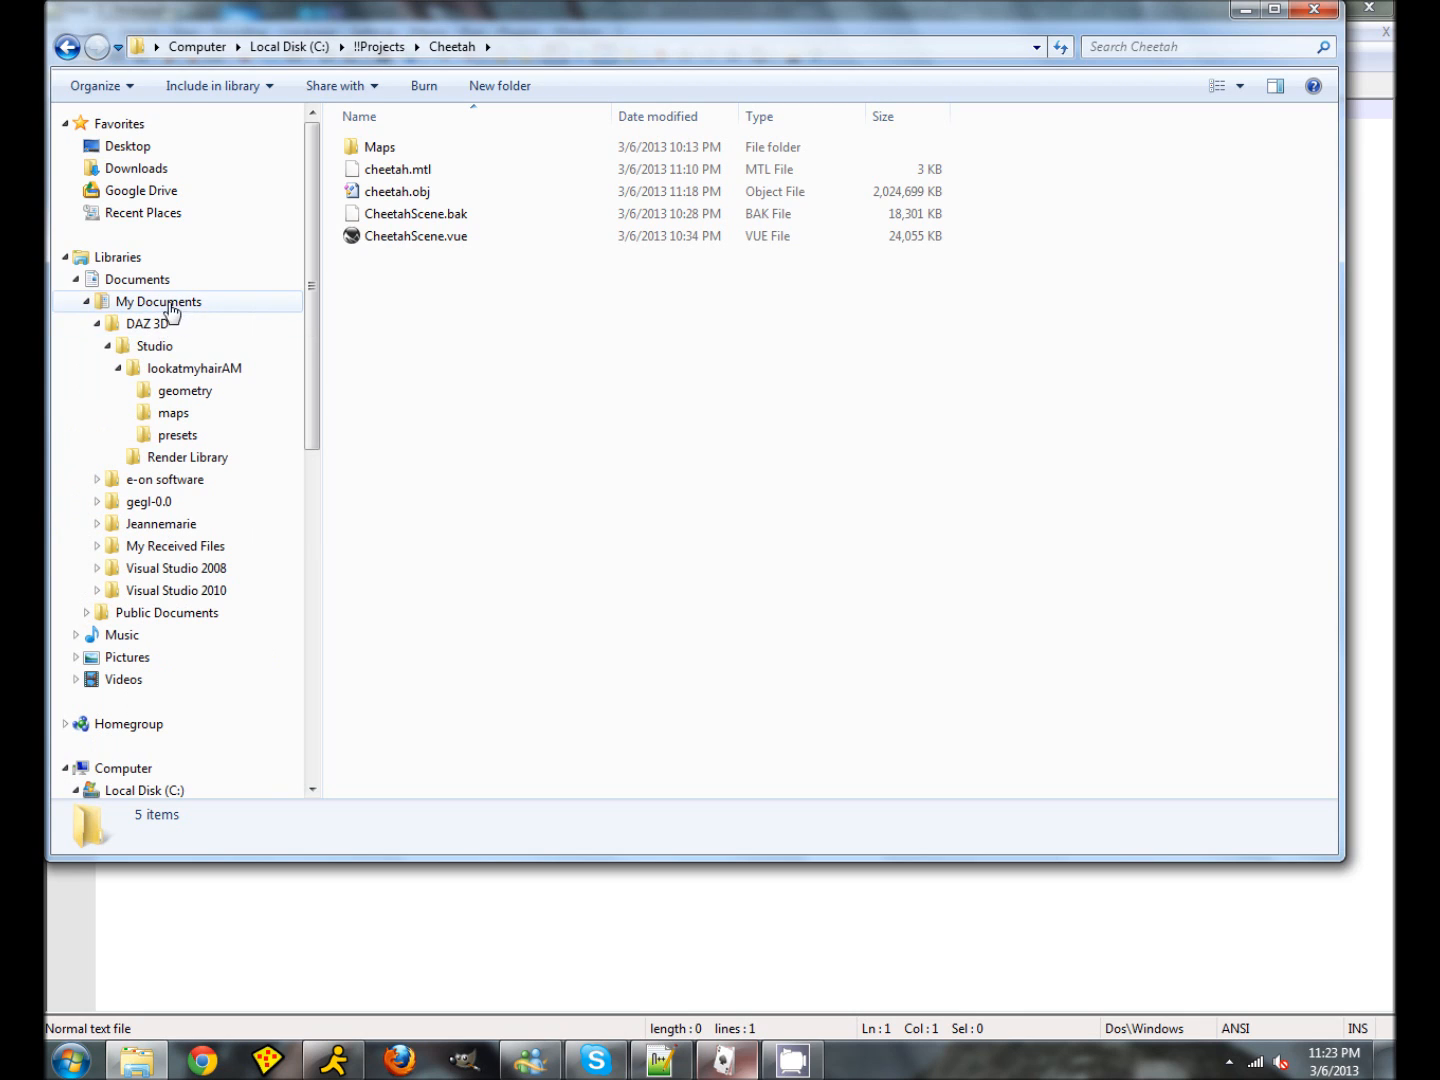
{"action": "left_click", "coordinate": [197, 391]}
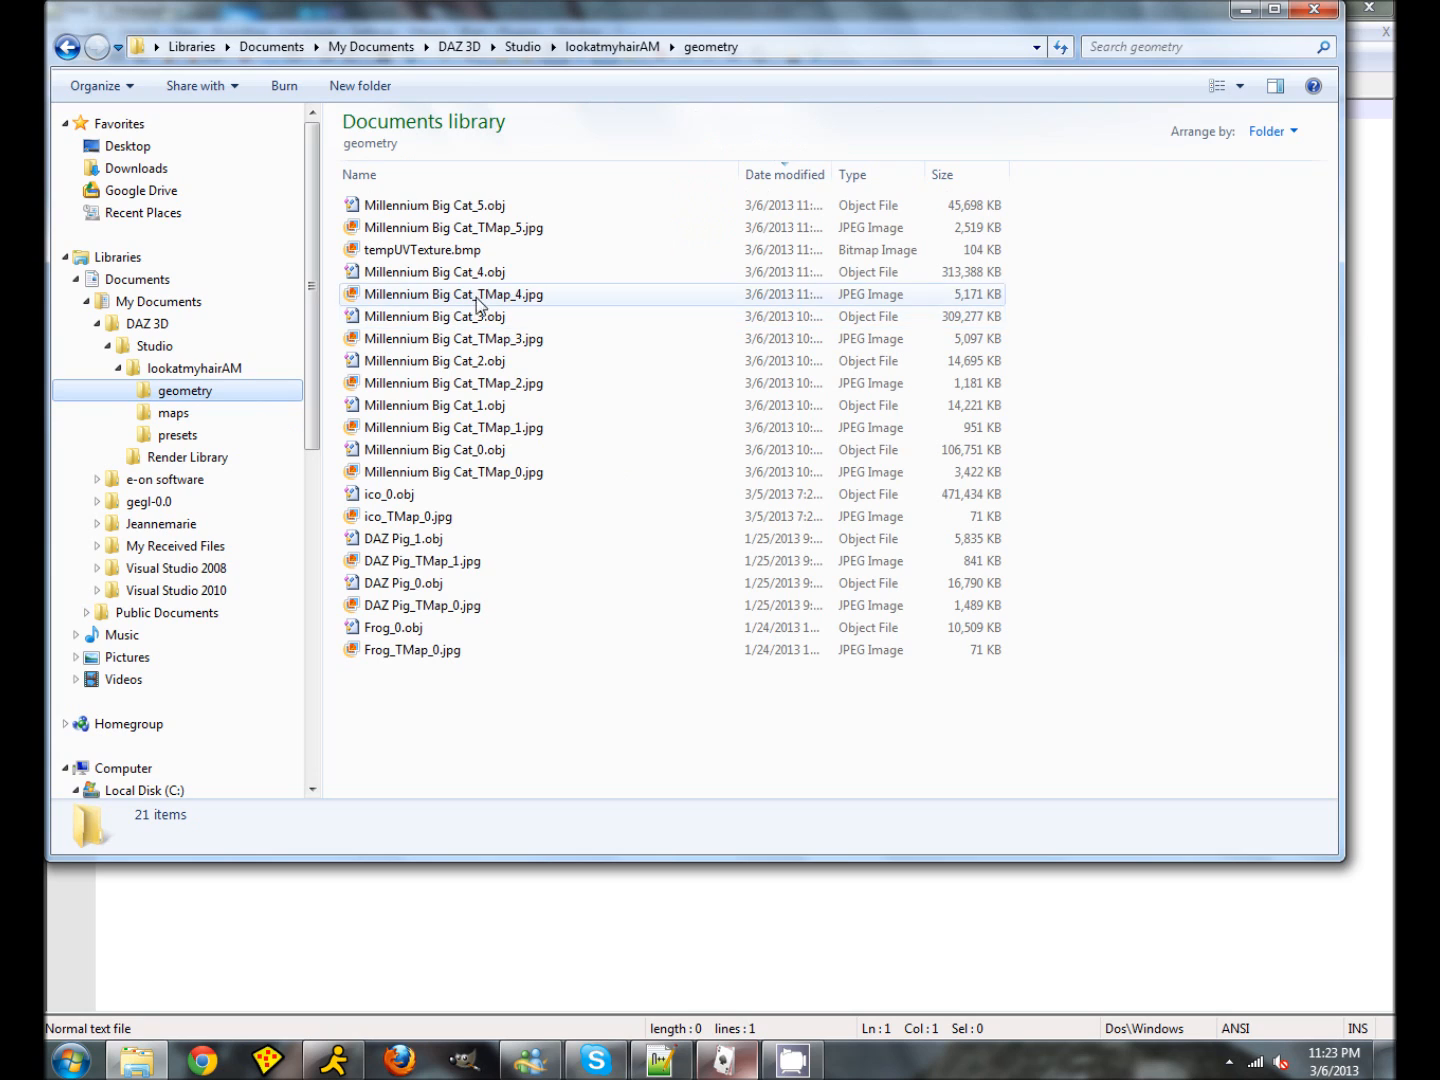
{"action": "left_click", "coordinate": [499, 230]}
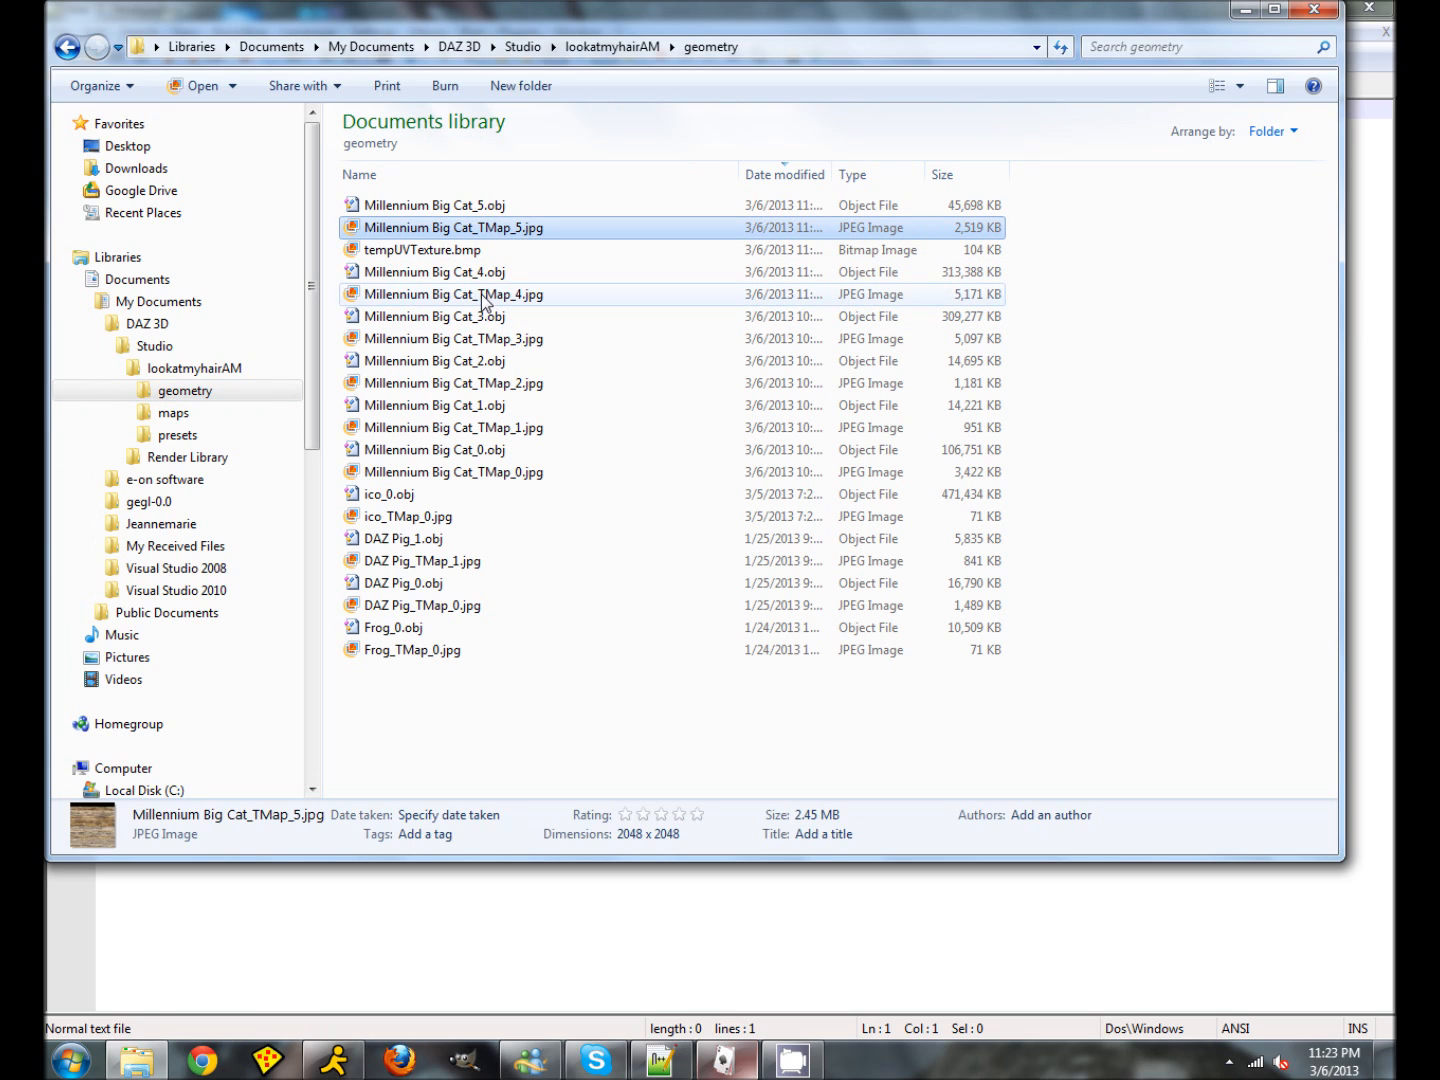
{"action": "left_click", "coordinate": [484, 296], "text": "ctrl"}
{"action": "left_click", "coordinate": [490, 340], "text": "ctrl"}
{"action": "left_click", "coordinate": [489, 386], "text": "ctrl"}
{"action": "left_click", "coordinate": [490, 430], "text": "ctrl"}
{"action": "left_click", "coordinate": [493, 476], "text": "ctrl"}
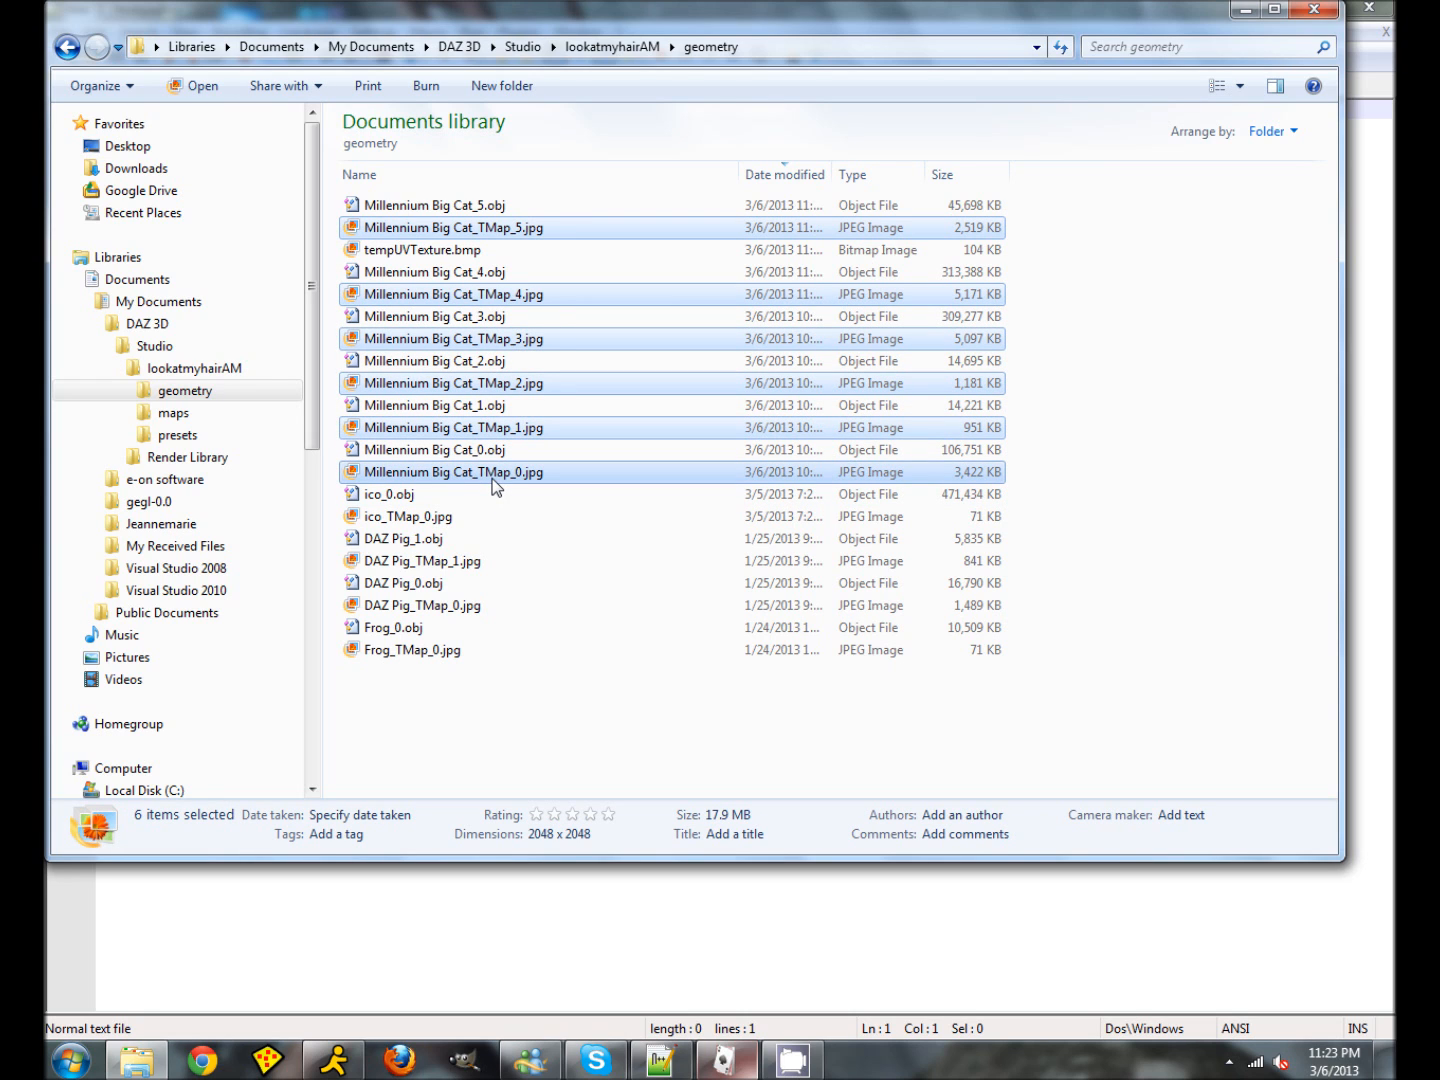
{"action": "right_click", "coordinate": [492, 478]}
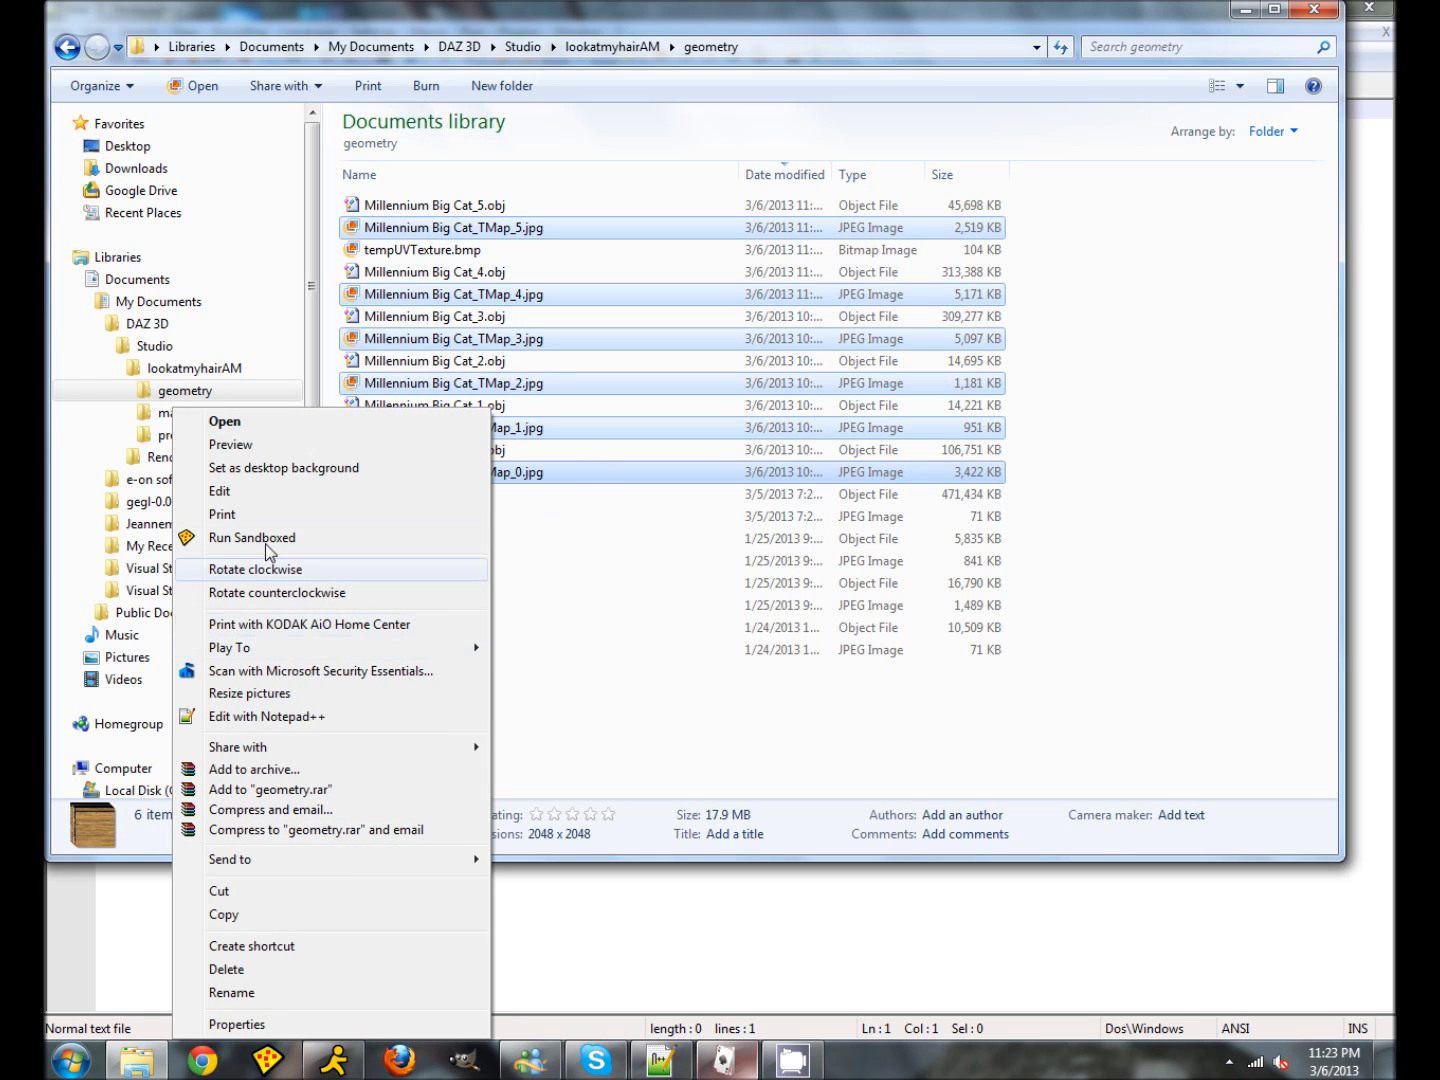
{"action": "left_click", "coordinate": [237, 912]}
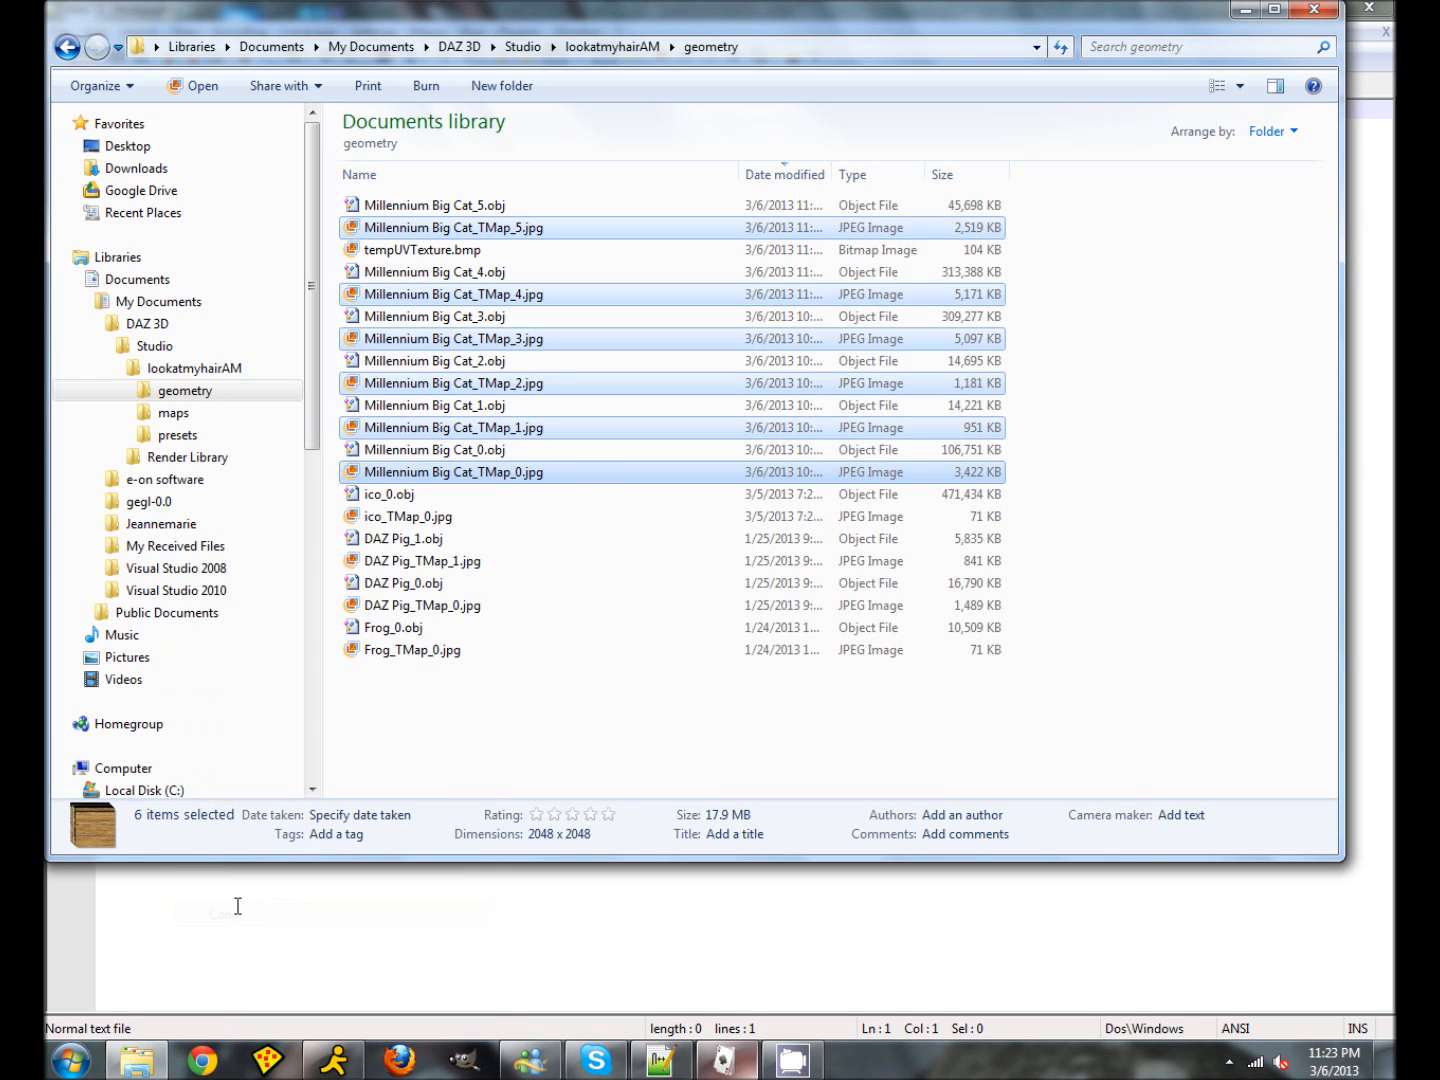
Step: Paste the copied texture maps into the Maps folder of the Cheetah project under !!Projects
{"action": "left_click_drag", "start_coordinate": [316, 450], "coordinate": [308, 635]}
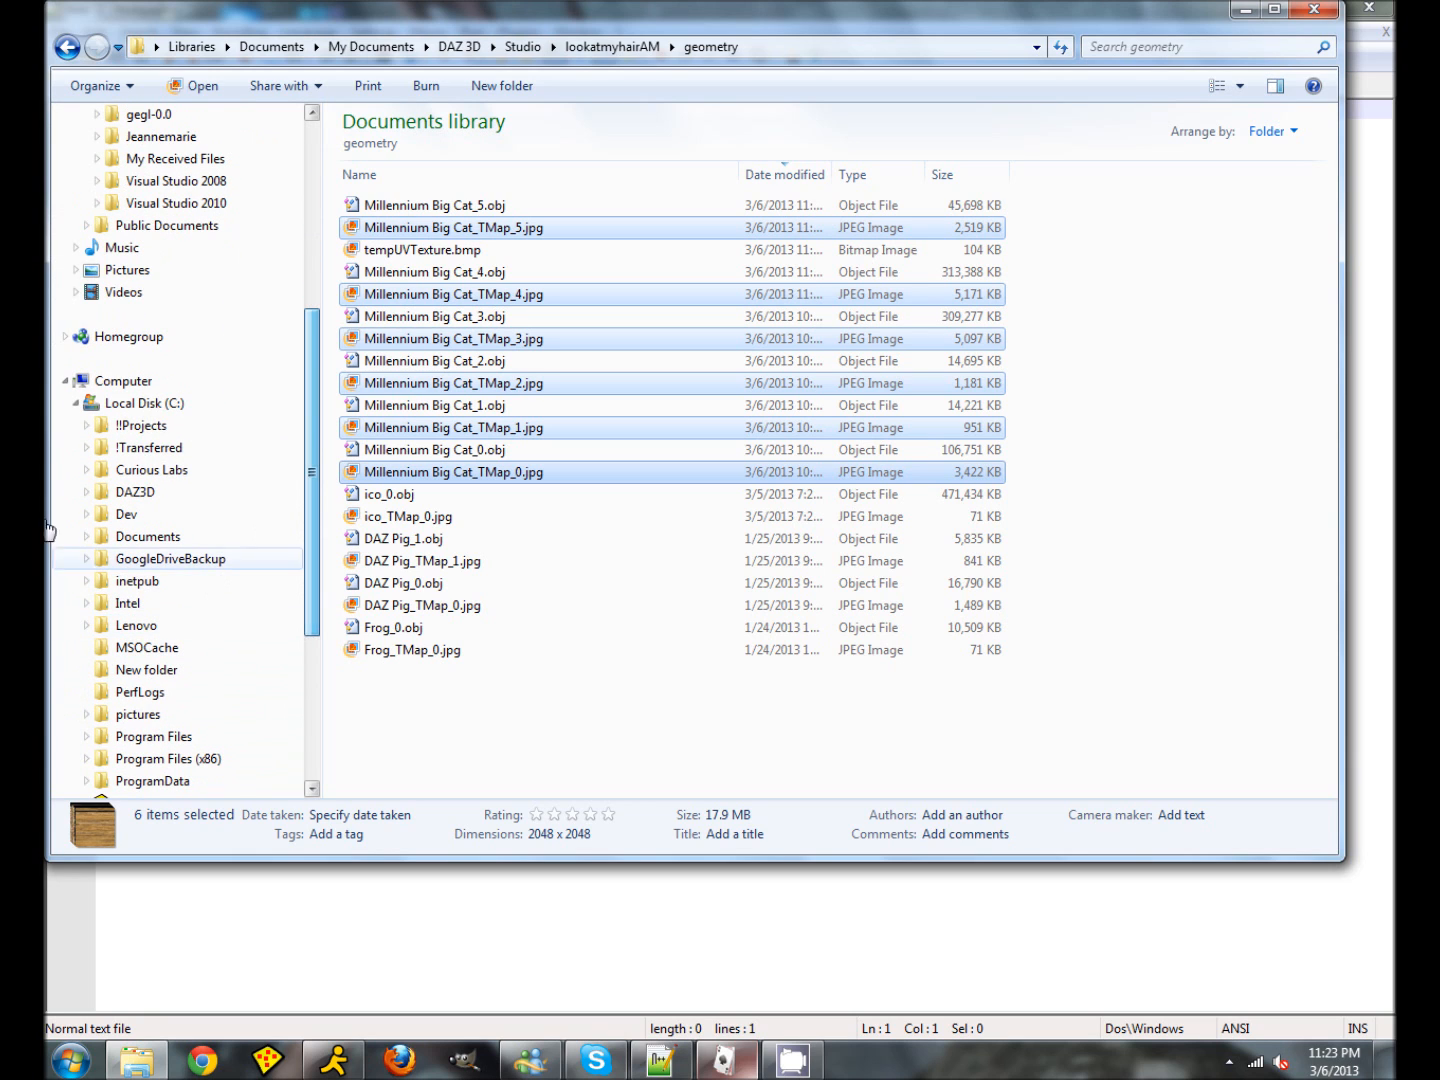
{"action": "left_click", "coordinate": [88, 427]}
{"action": "left_click", "coordinate": [97, 447]}
{"action": "left_click", "coordinate": [168, 471]}
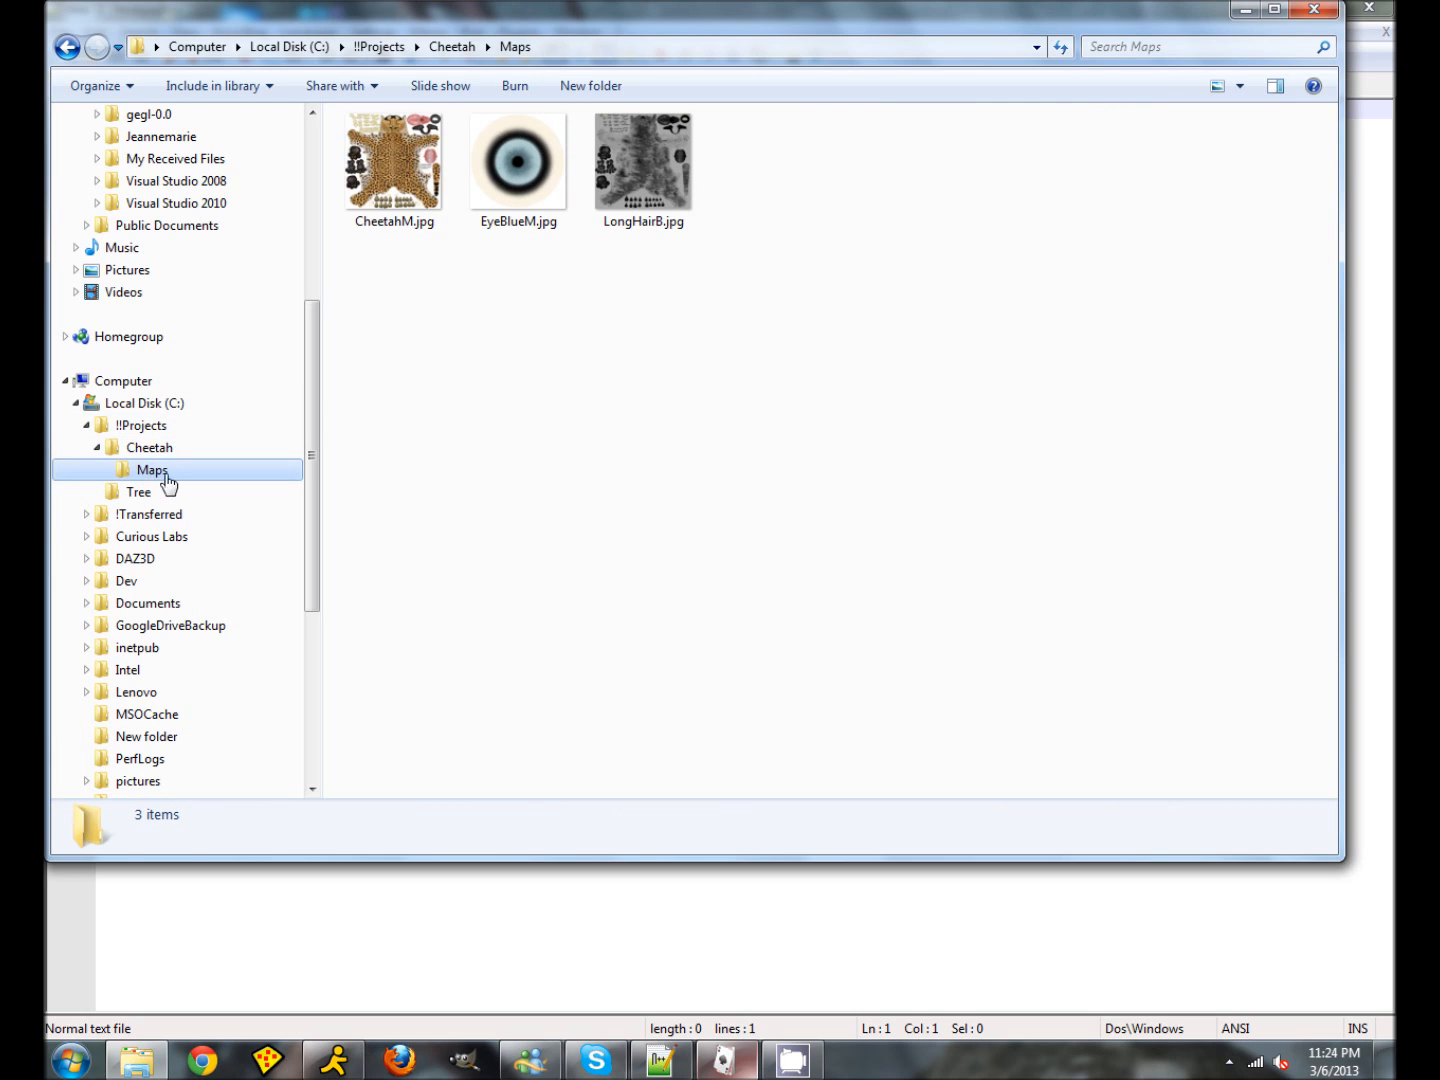
{"action": "right_click", "coordinate": [547, 380]}
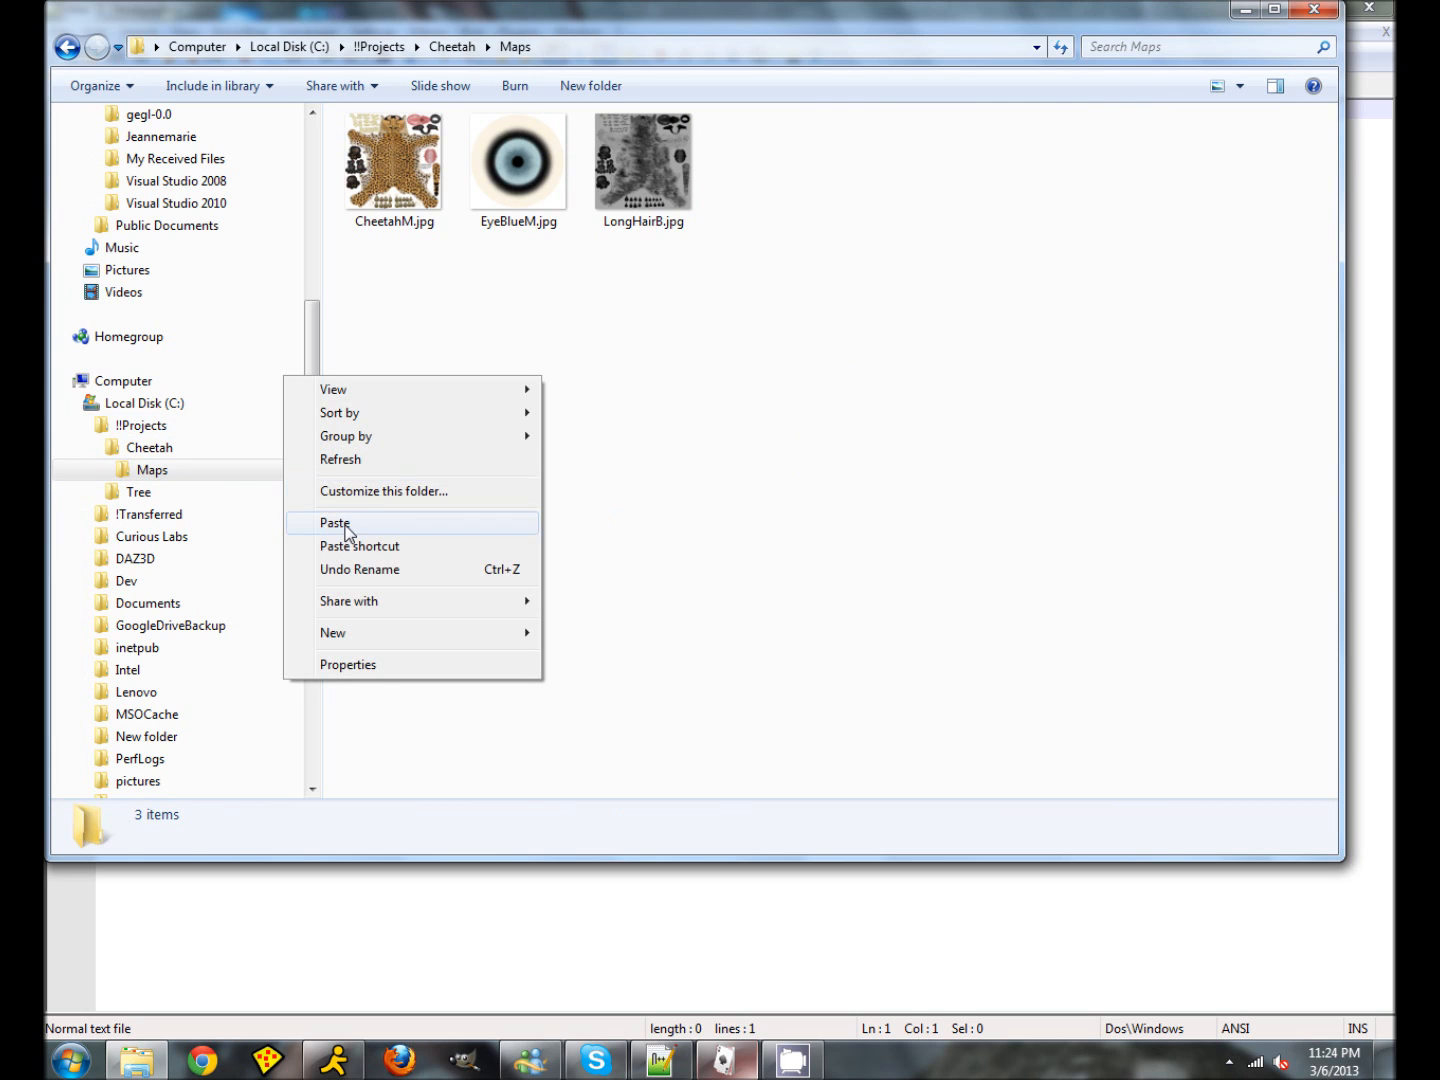
{"action": "left_click", "coordinate": [335, 523]}
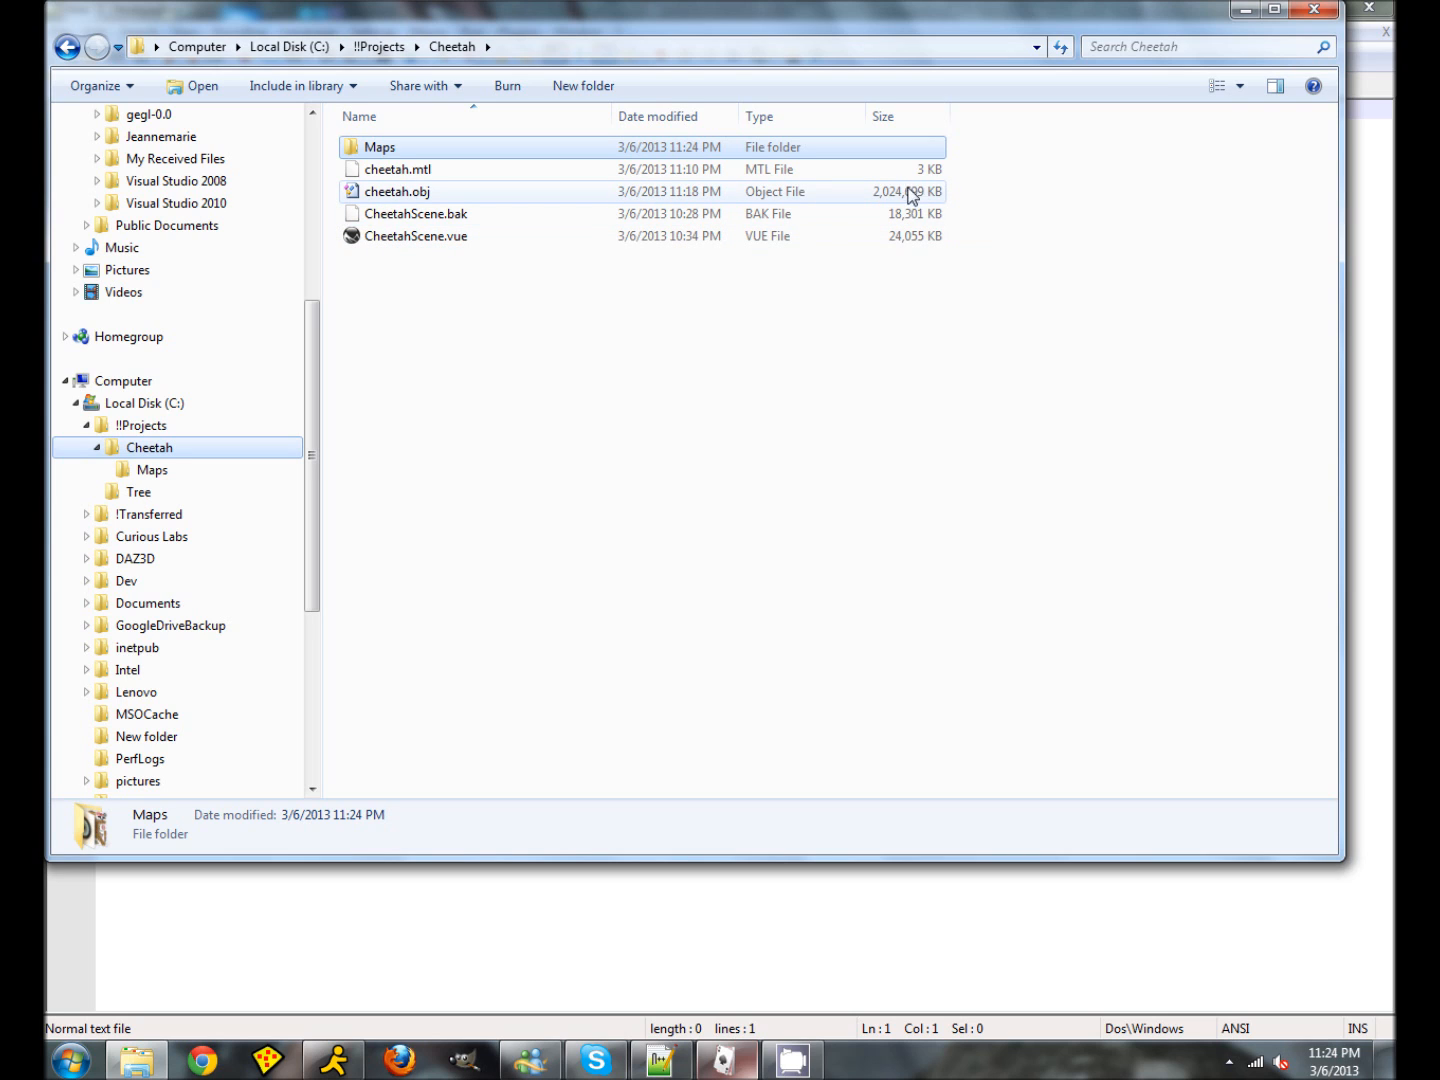
Step: Open cheetah.mtl from the Cheetah project folder in Notepad++
{"action": "left_click", "coordinate": [403, 169]}
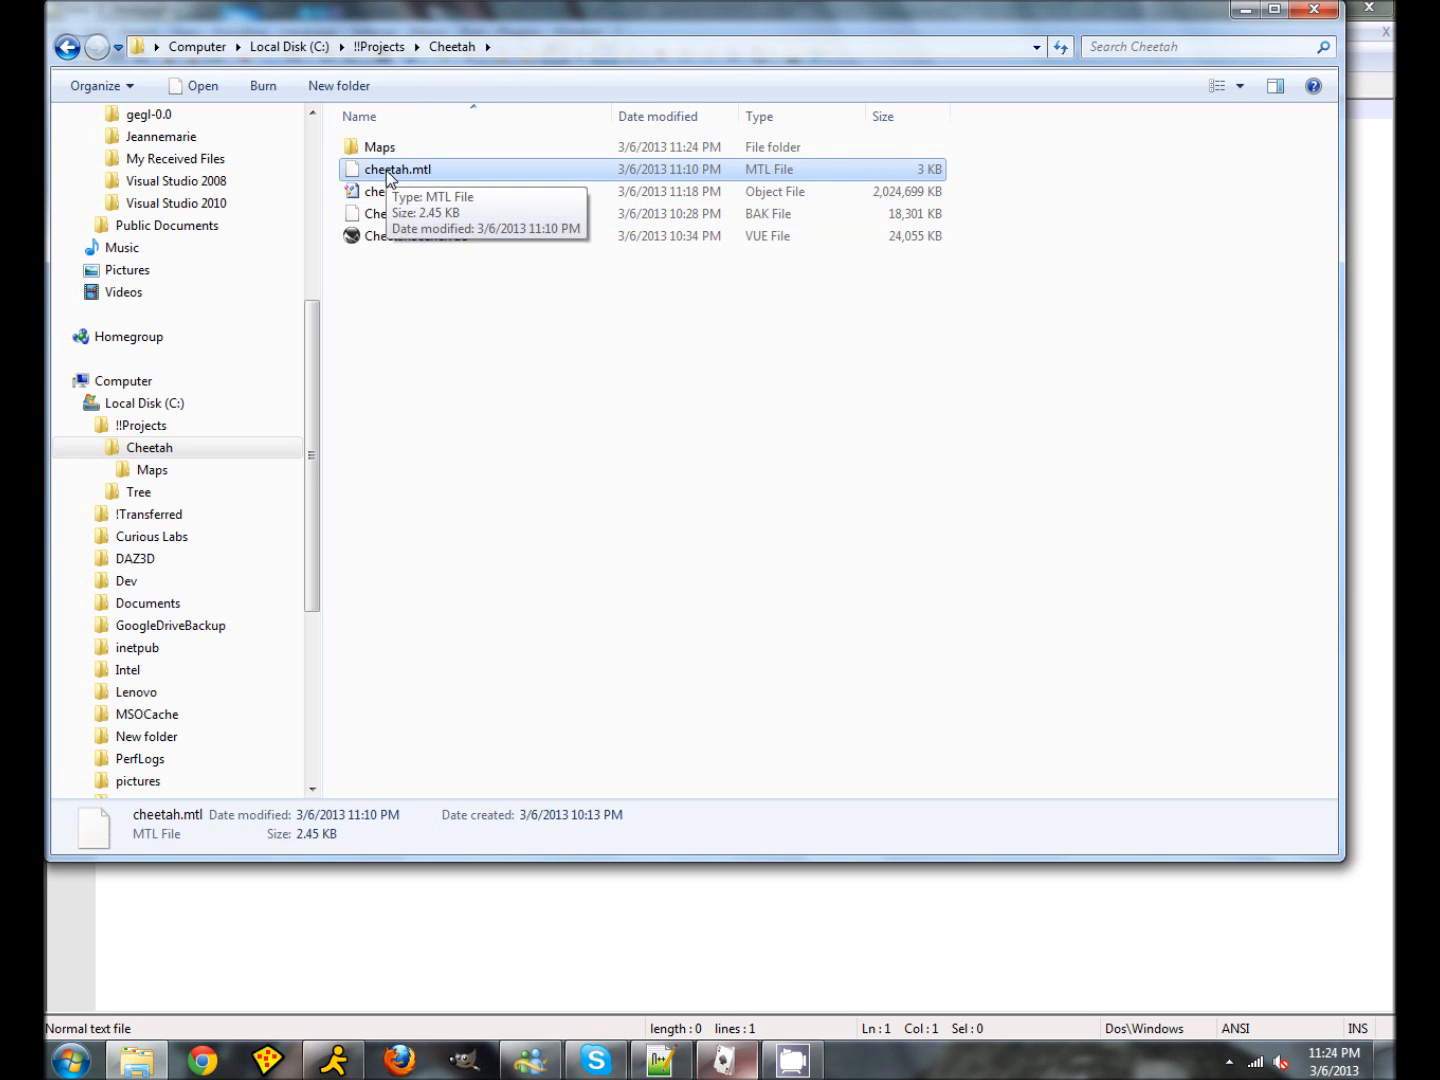
{"action": "left_click", "coordinate": [440, 306]}
{"action": "left_click", "coordinate": [405, 173]}
{"action": "left_click_drag", "start_coordinate": [405, 176], "coordinate": [506, 697]}
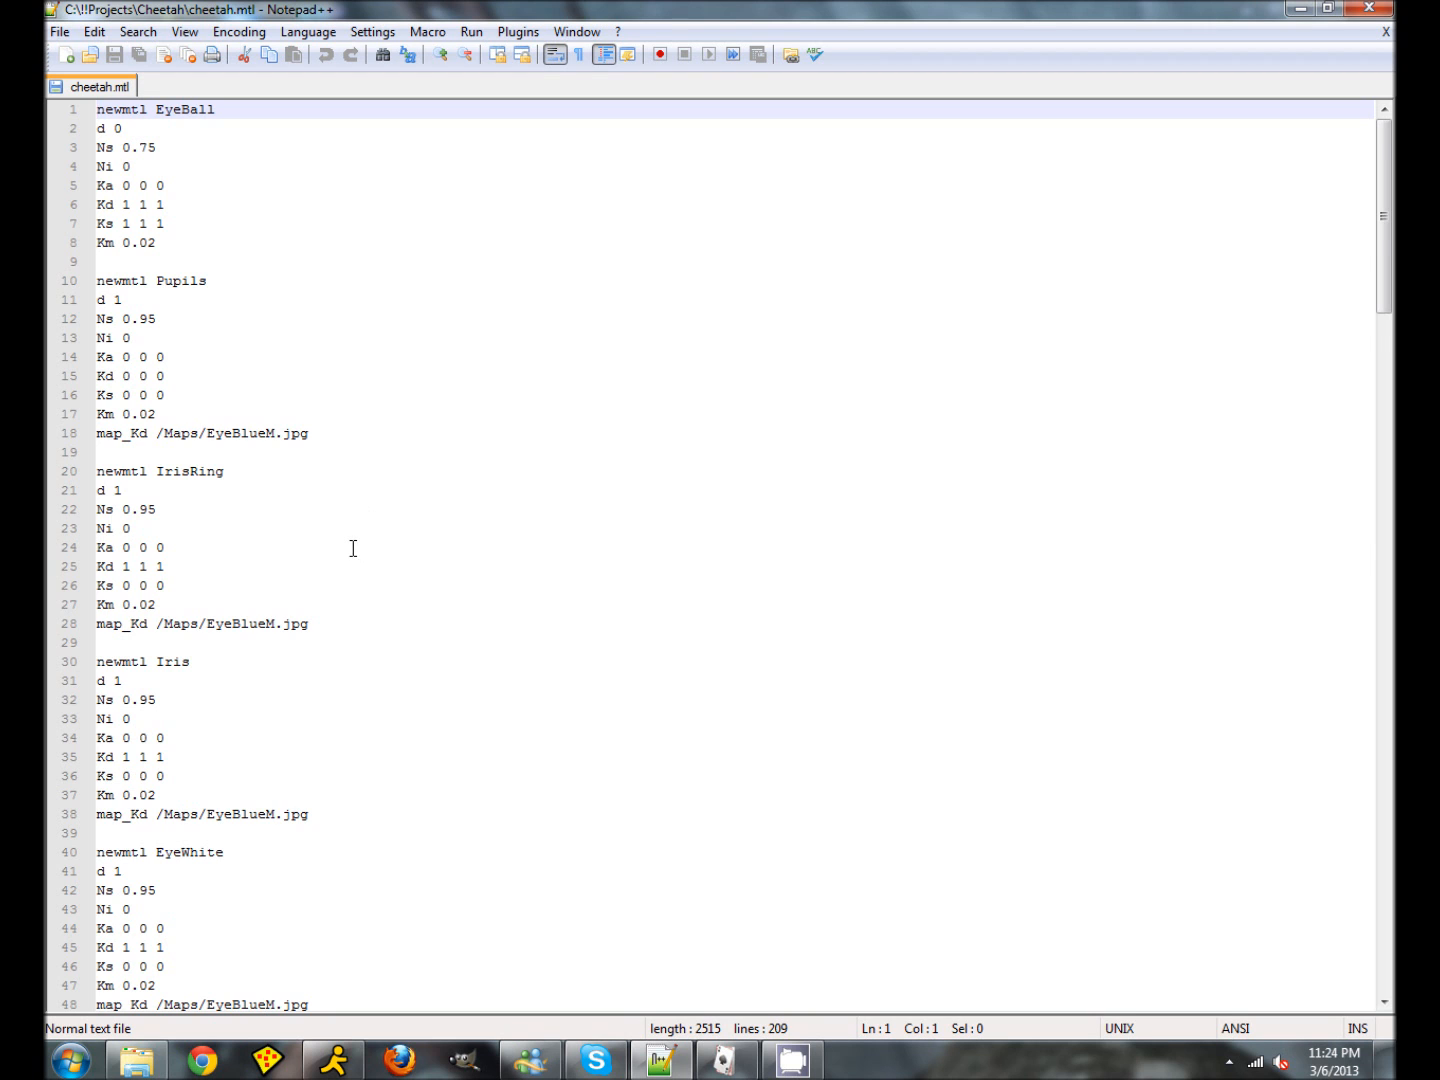
Step: Remove "Studio\lookatmyhairAM\geometry\" from the default material's map_Kd path to Millennium Big Cat_TMap_0.jpg
{"action": "scroll", "coordinate": [350, 540], "scroll_direction": "down", "scroll_amount": 6}
{"action": "scroll", "coordinate": [346, 532], "scroll_direction": "down", "scroll_amount": 11}
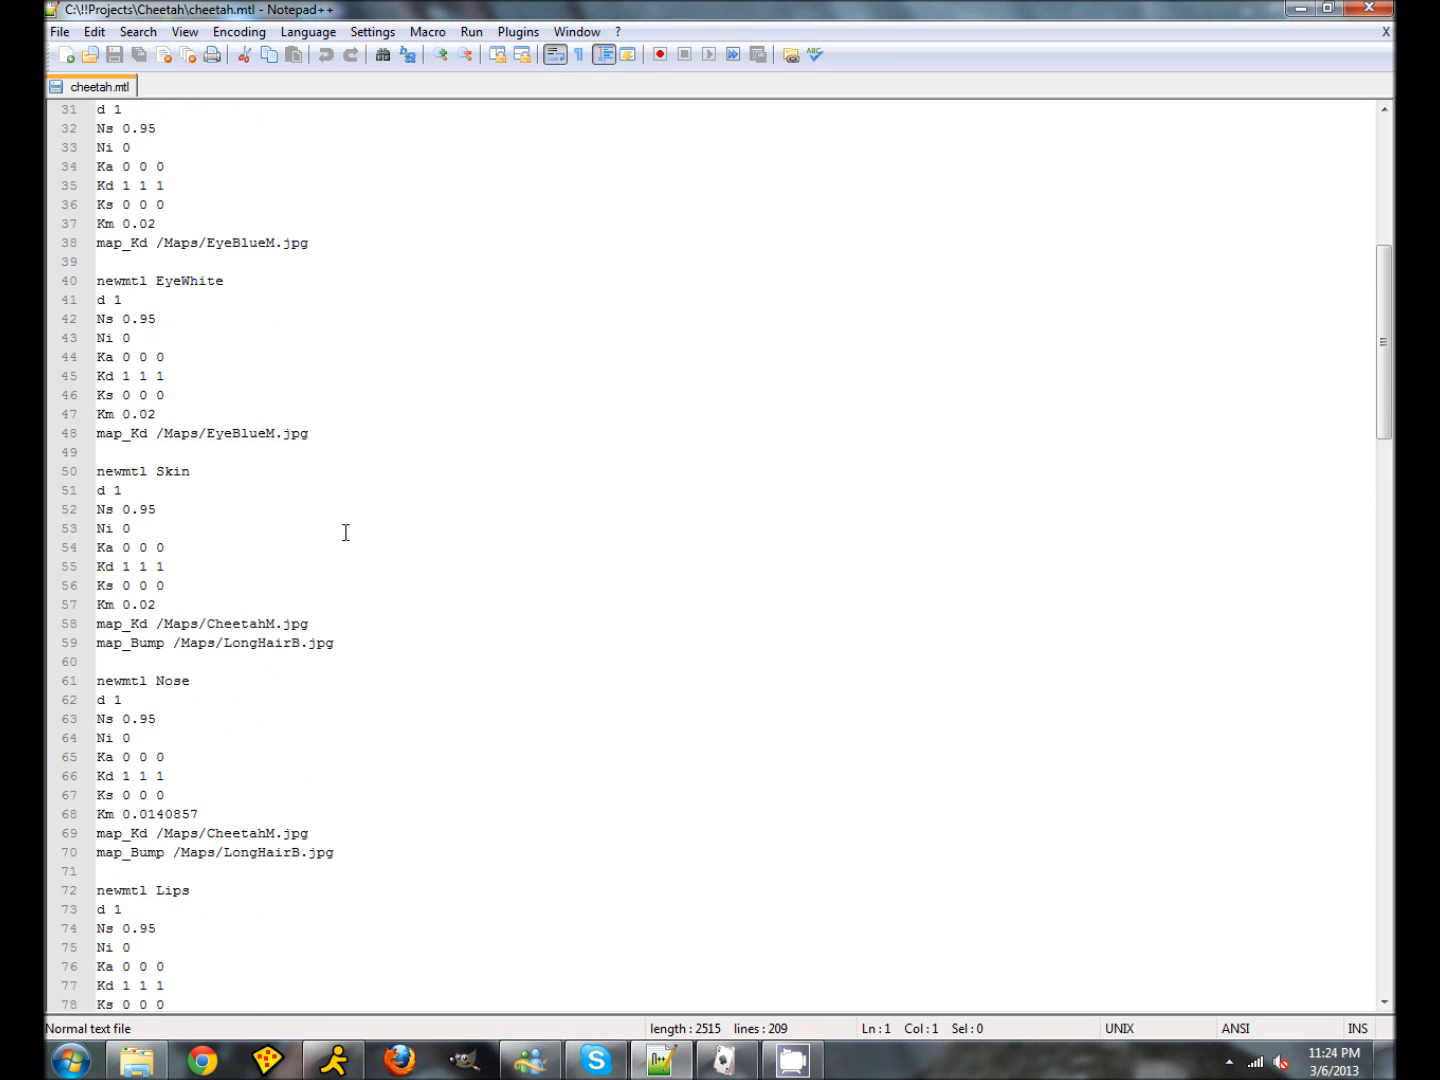
{"action": "left_click", "coordinate": [319, 456]}
{"action": "scroll", "coordinate": [338, 487], "scroll_direction": "down", "scroll_amount": 2}
{"action": "scroll", "coordinate": [302, 478], "scroll_direction": "down", "scroll_amount": 11}
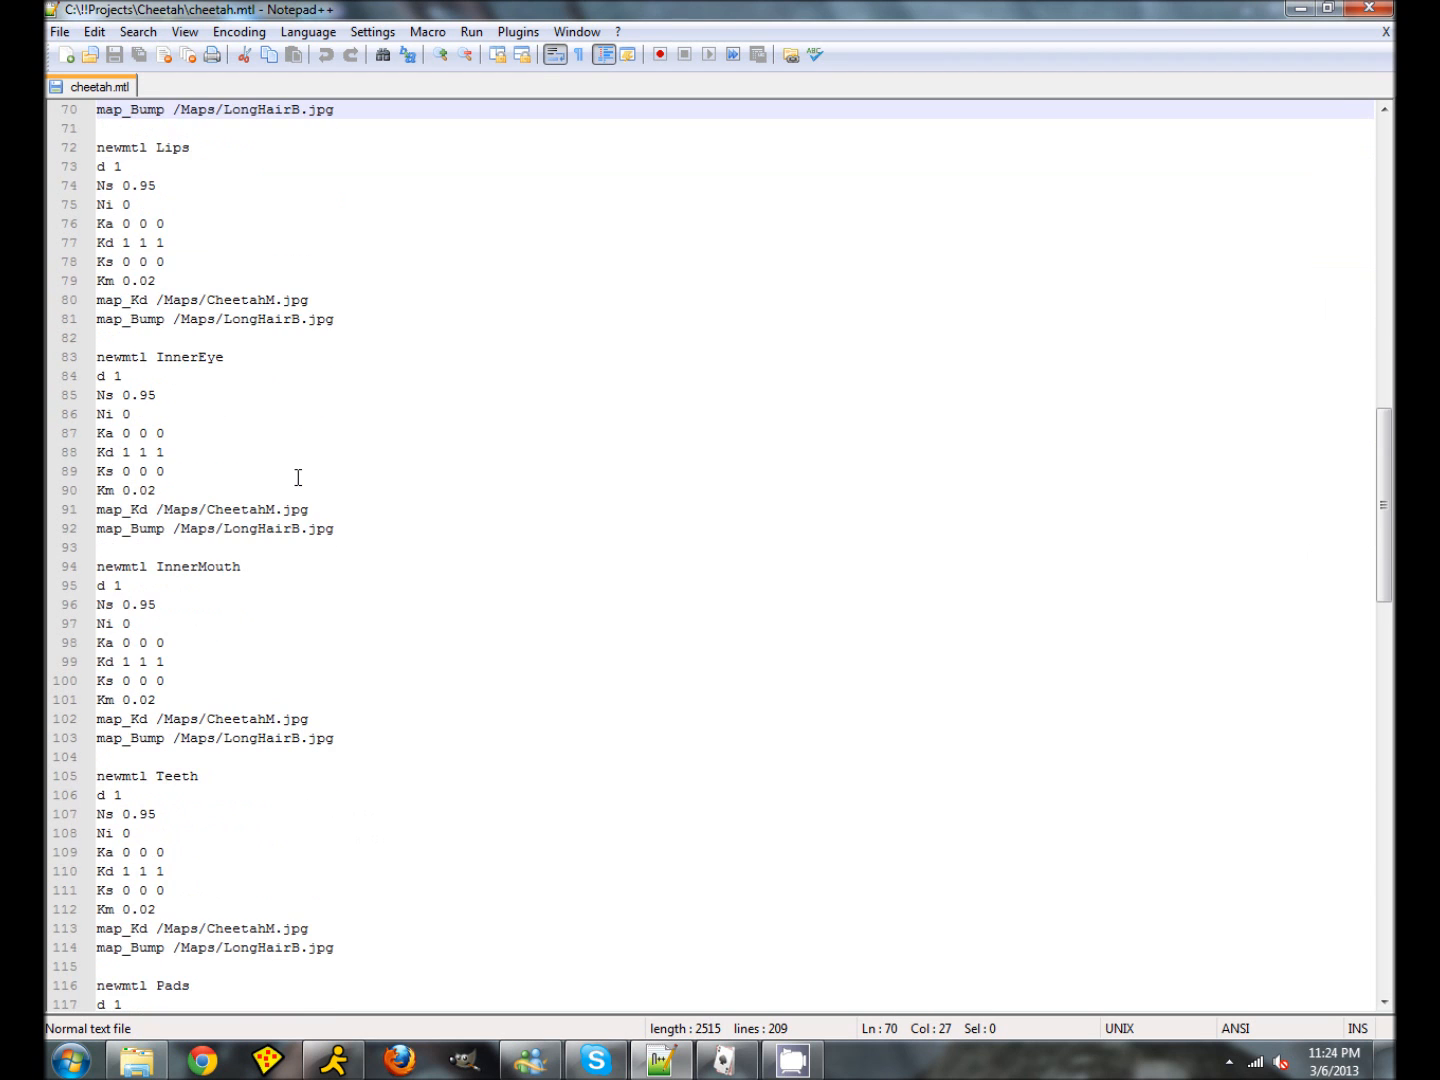
{"action": "scroll", "coordinate": [319, 512], "scroll_direction": "down", "scroll_amount": 17}
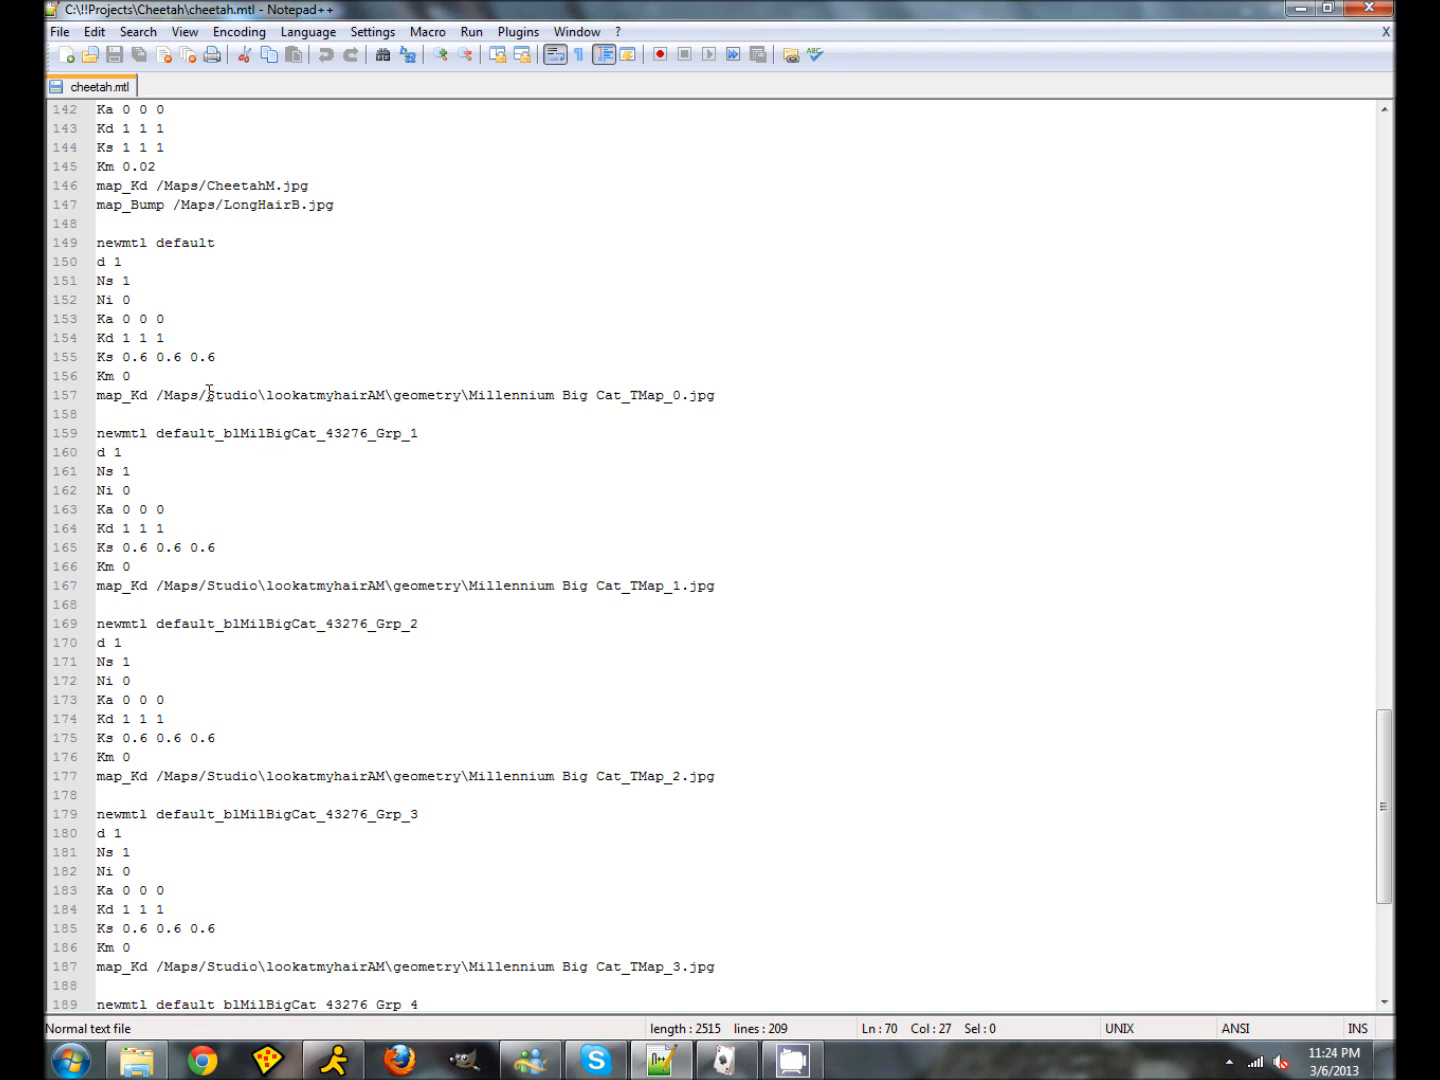
{"action": "left_click_drag", "start_coordinate": [209, 392], "coordinate": [388, 396]}
{"action": "left_click", "coordinate": [261, 399]}
{"action": "left_click", "coordinate": [375, 396]}
{"action": "left_click_drag", "start_coordinate": [207, 396], "coordinate": [469, 398]}
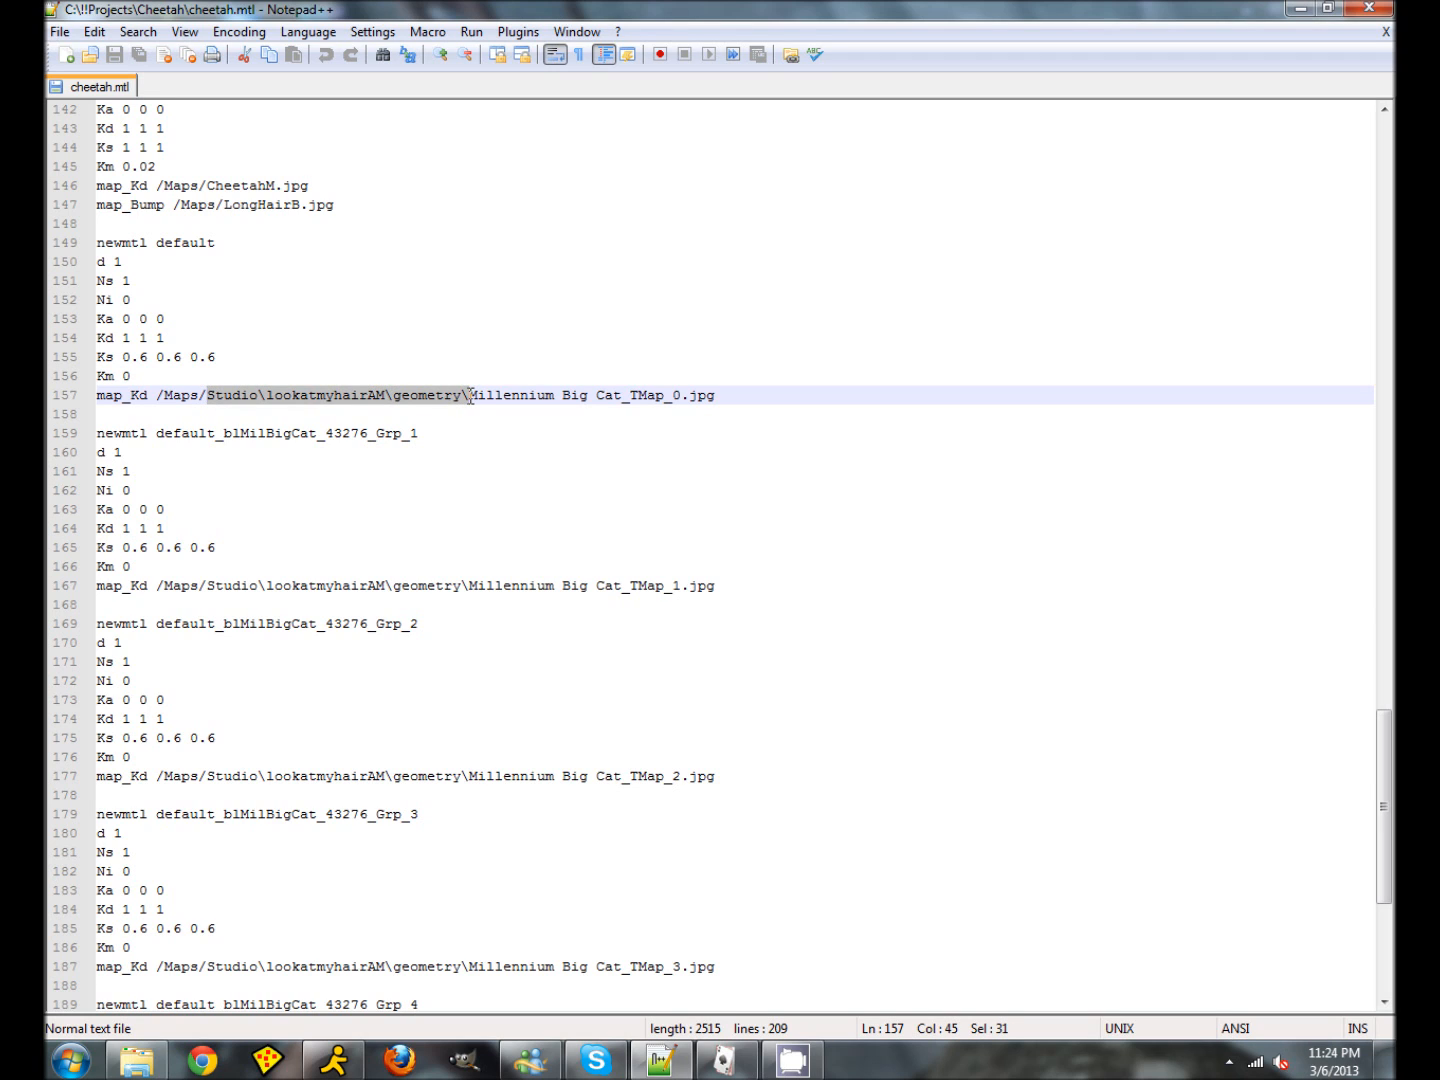
{"action": "key", "text": "Delete"}
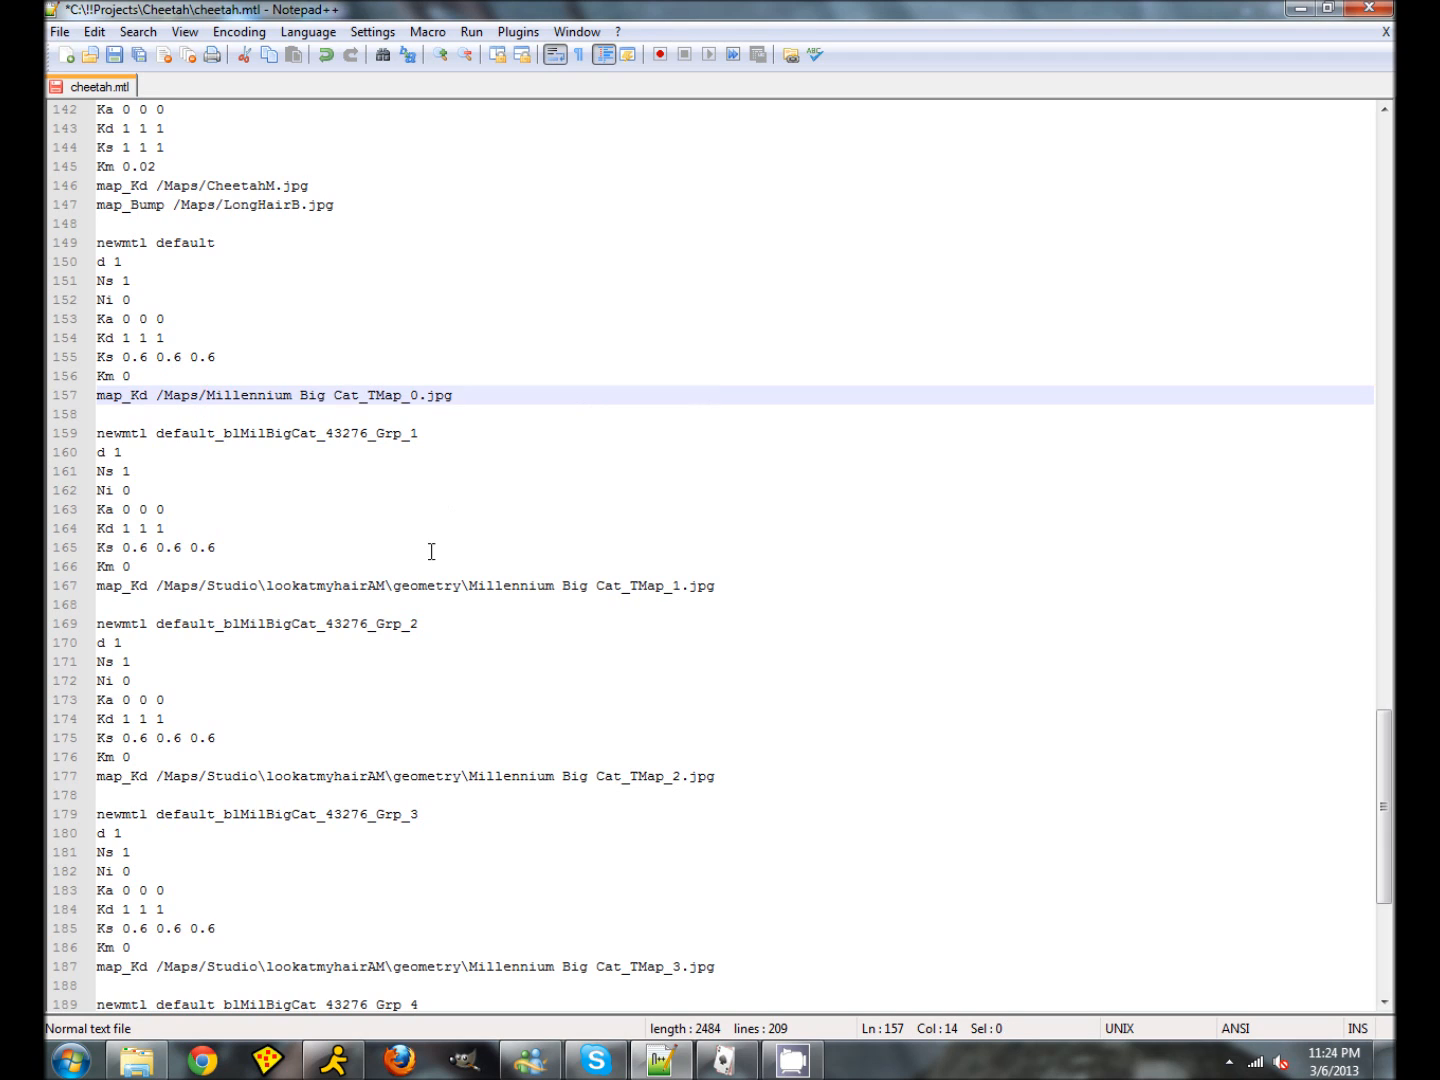
Step: Remove "Studio\lookatmyhairAM\geometry\" from the map_Kd paths of the Grp_1, Grp_2 and Grp_3 materials
{"action": "left_click_drag", "start_coordinate": [208, 586], "coordinate": [469, 585]}
{"action": "key", "text": "Delete"}
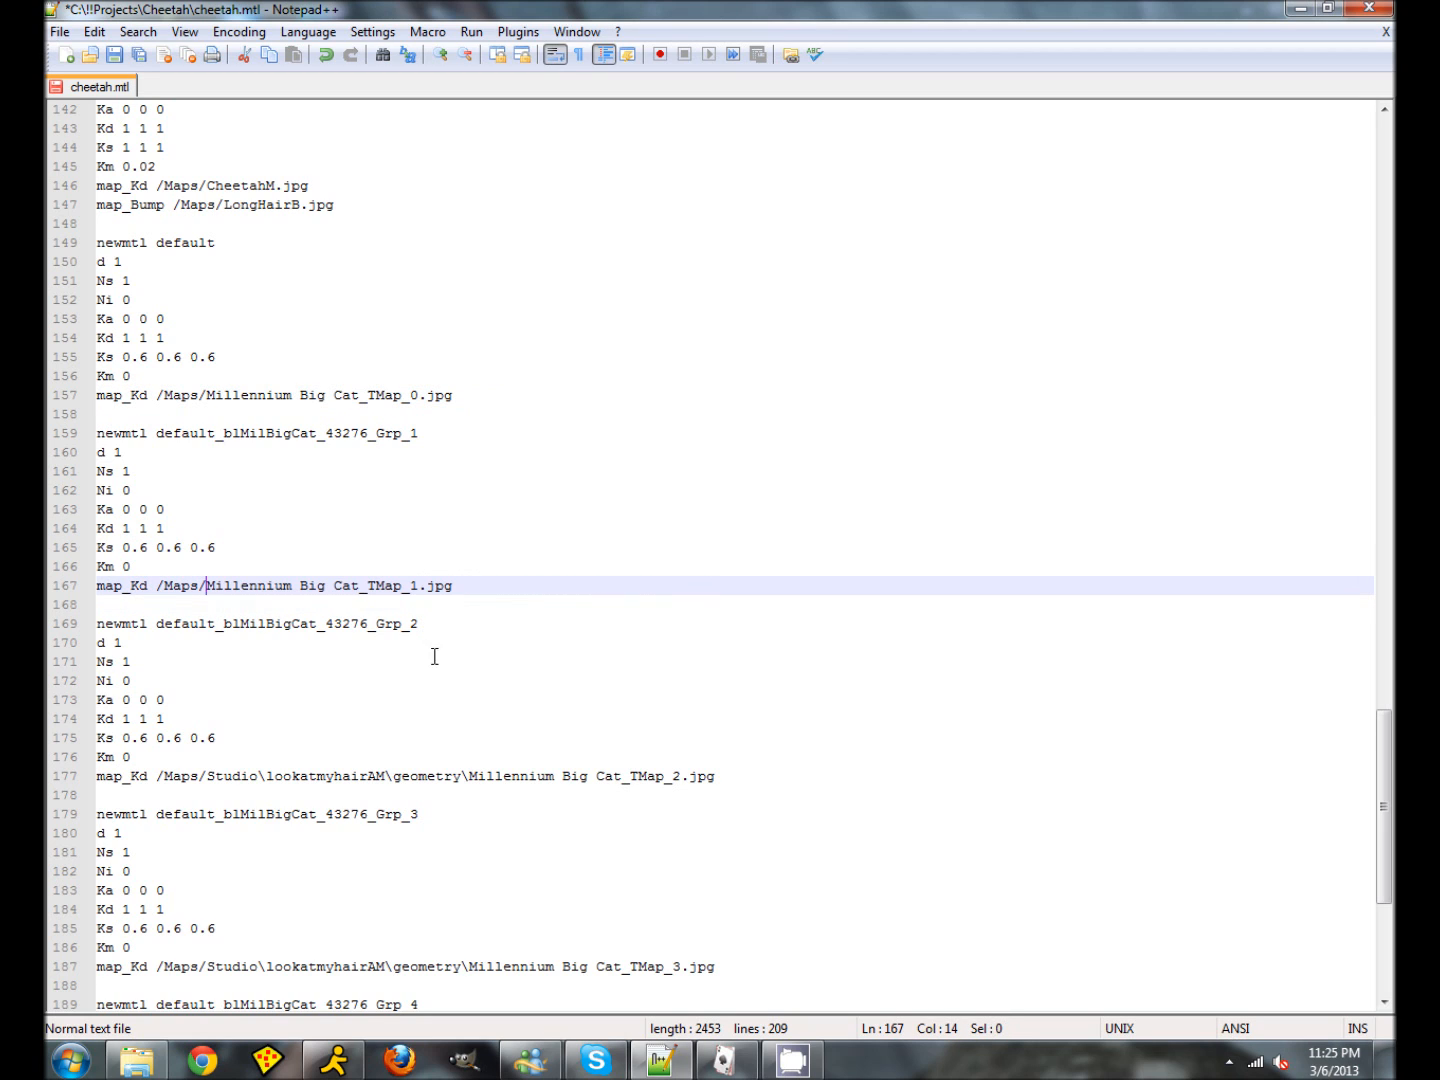
{"action": "left_click_drag", "start_coordinate": [207, 777], "coordinate": [470, 779]}
{"action": "key", "text": "Delete"}
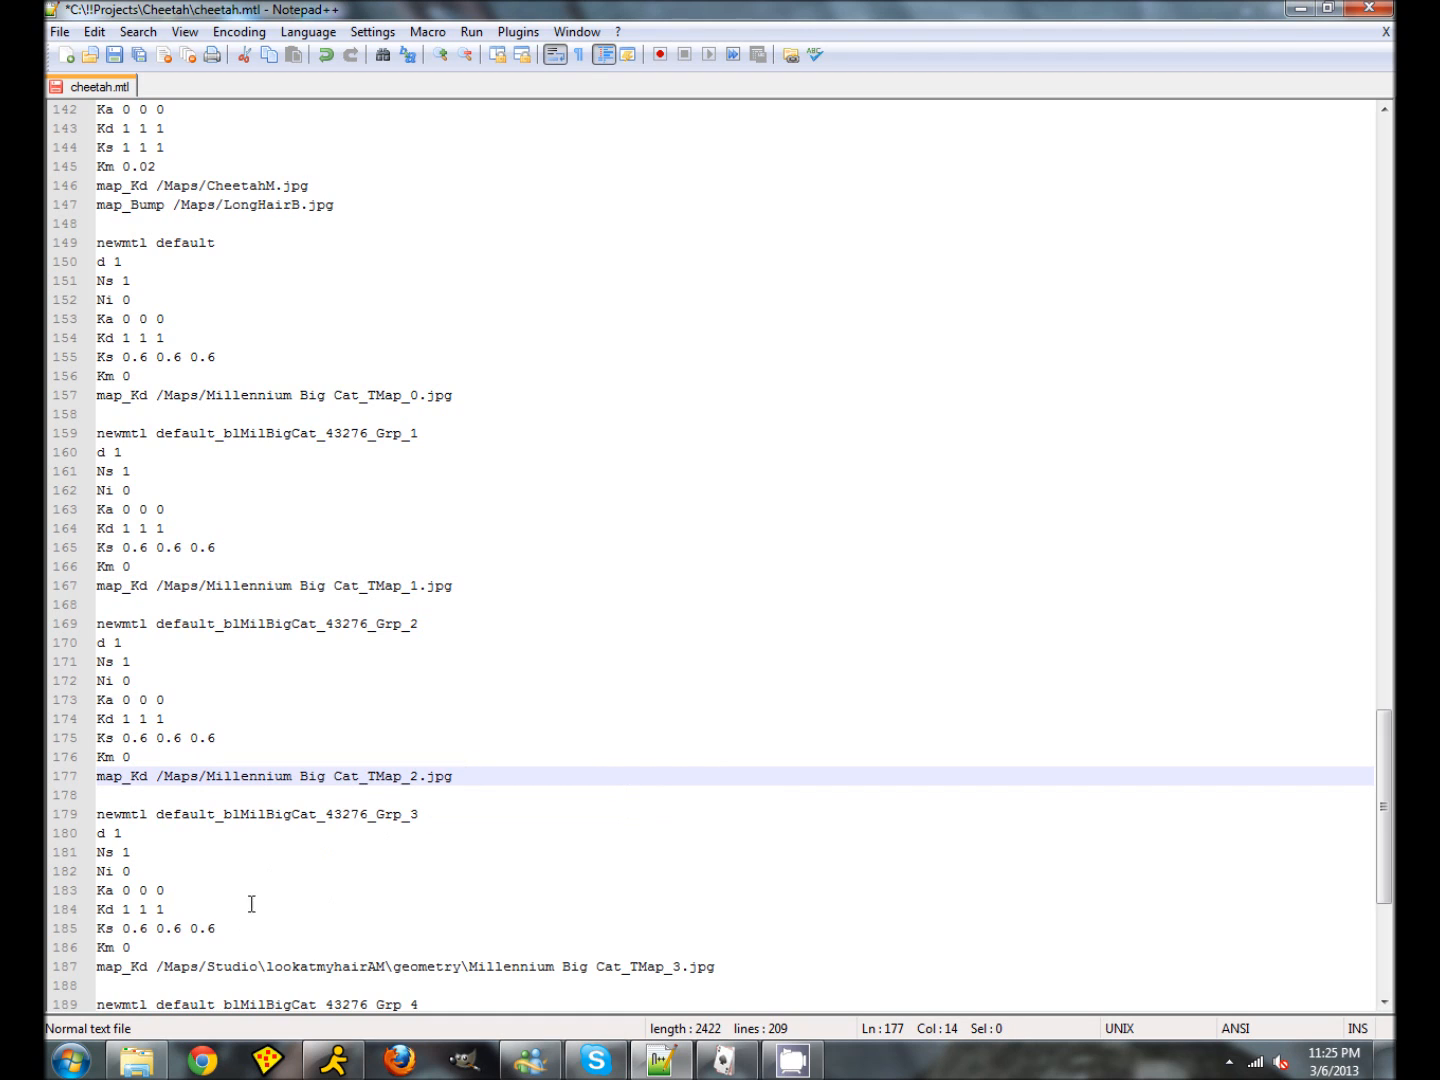
{"action": "left_click_drag", "start_coordinate": [207, 967], "coordinate": [467, 968]}
{"action": "key", "text": "Delete"}
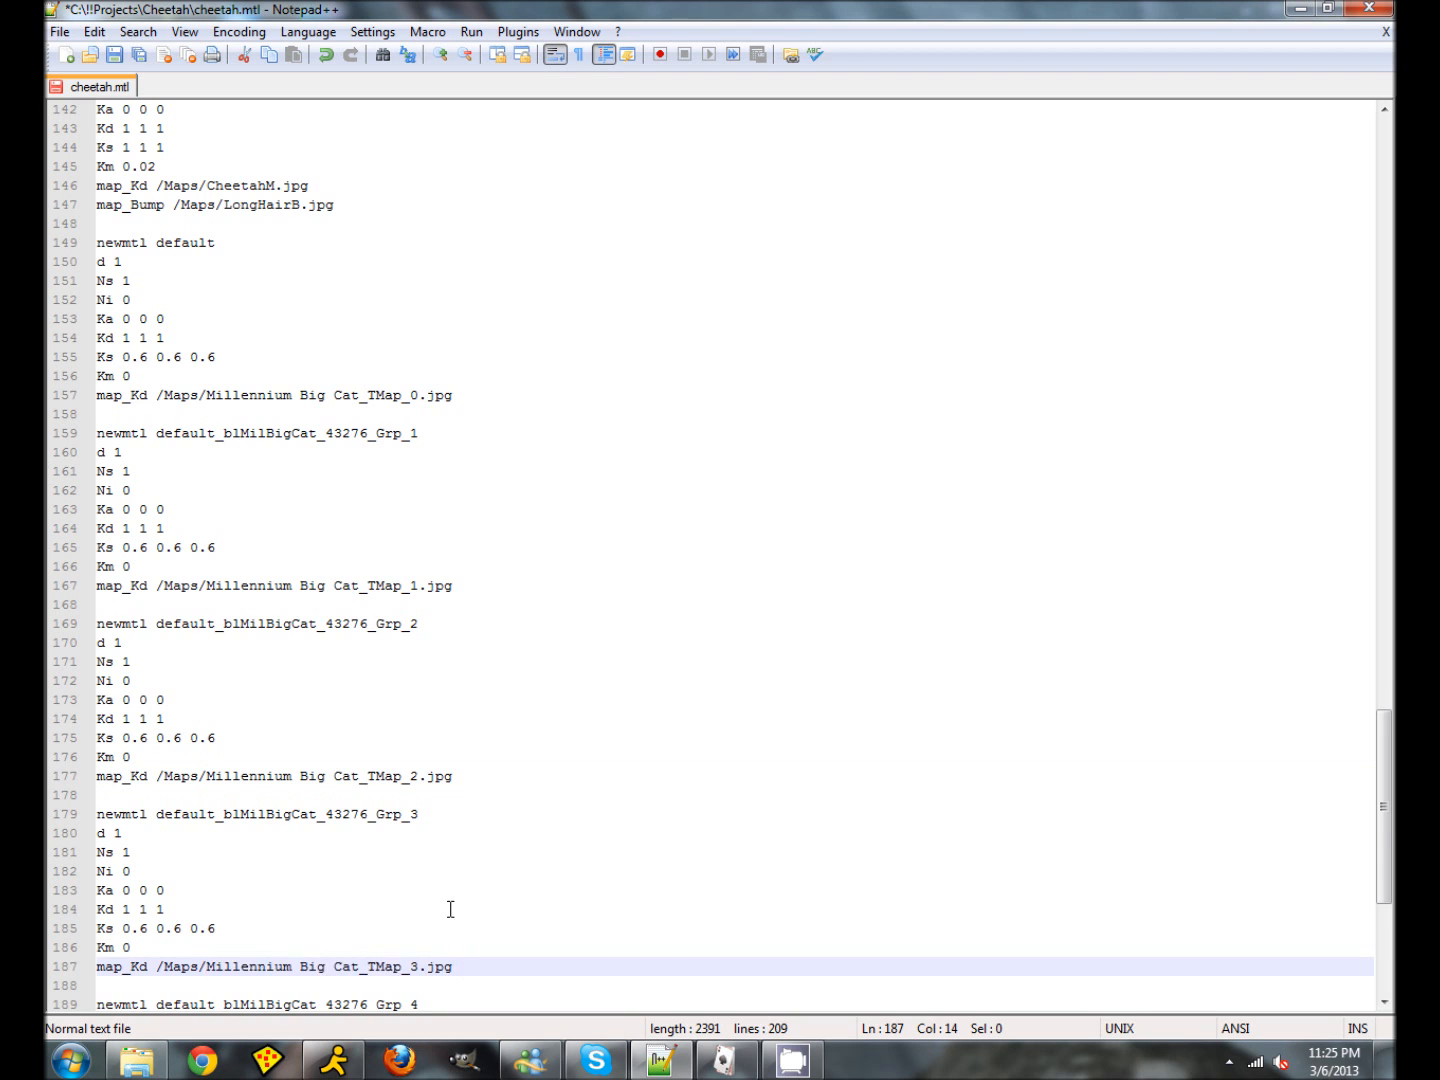
Step: Remove "Studio\lookatmyhairAM\geometry\" from the map_Kd paths of the Grp_4 and Grp_5 materials
{"action": "scroll", "coordinate": [450, 909], "scroll_direction": "down", "scroll_amount": 7}
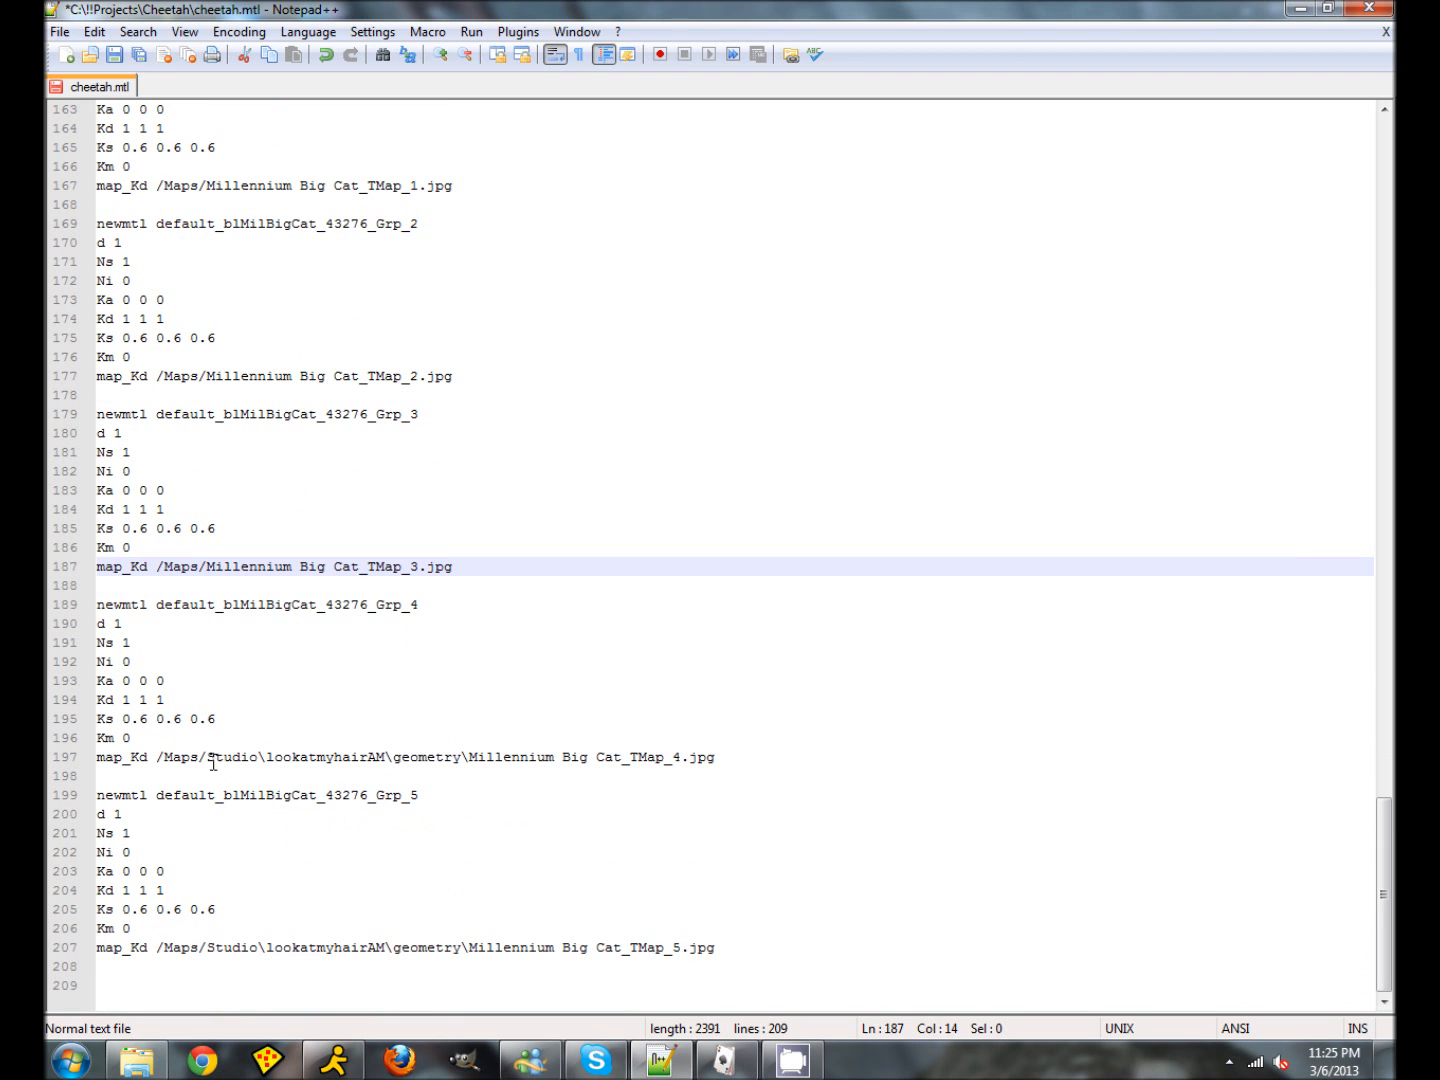
{"action": "left_click_drag", "start_coordinate": [207, 758], "coordinate": [470, 760]}
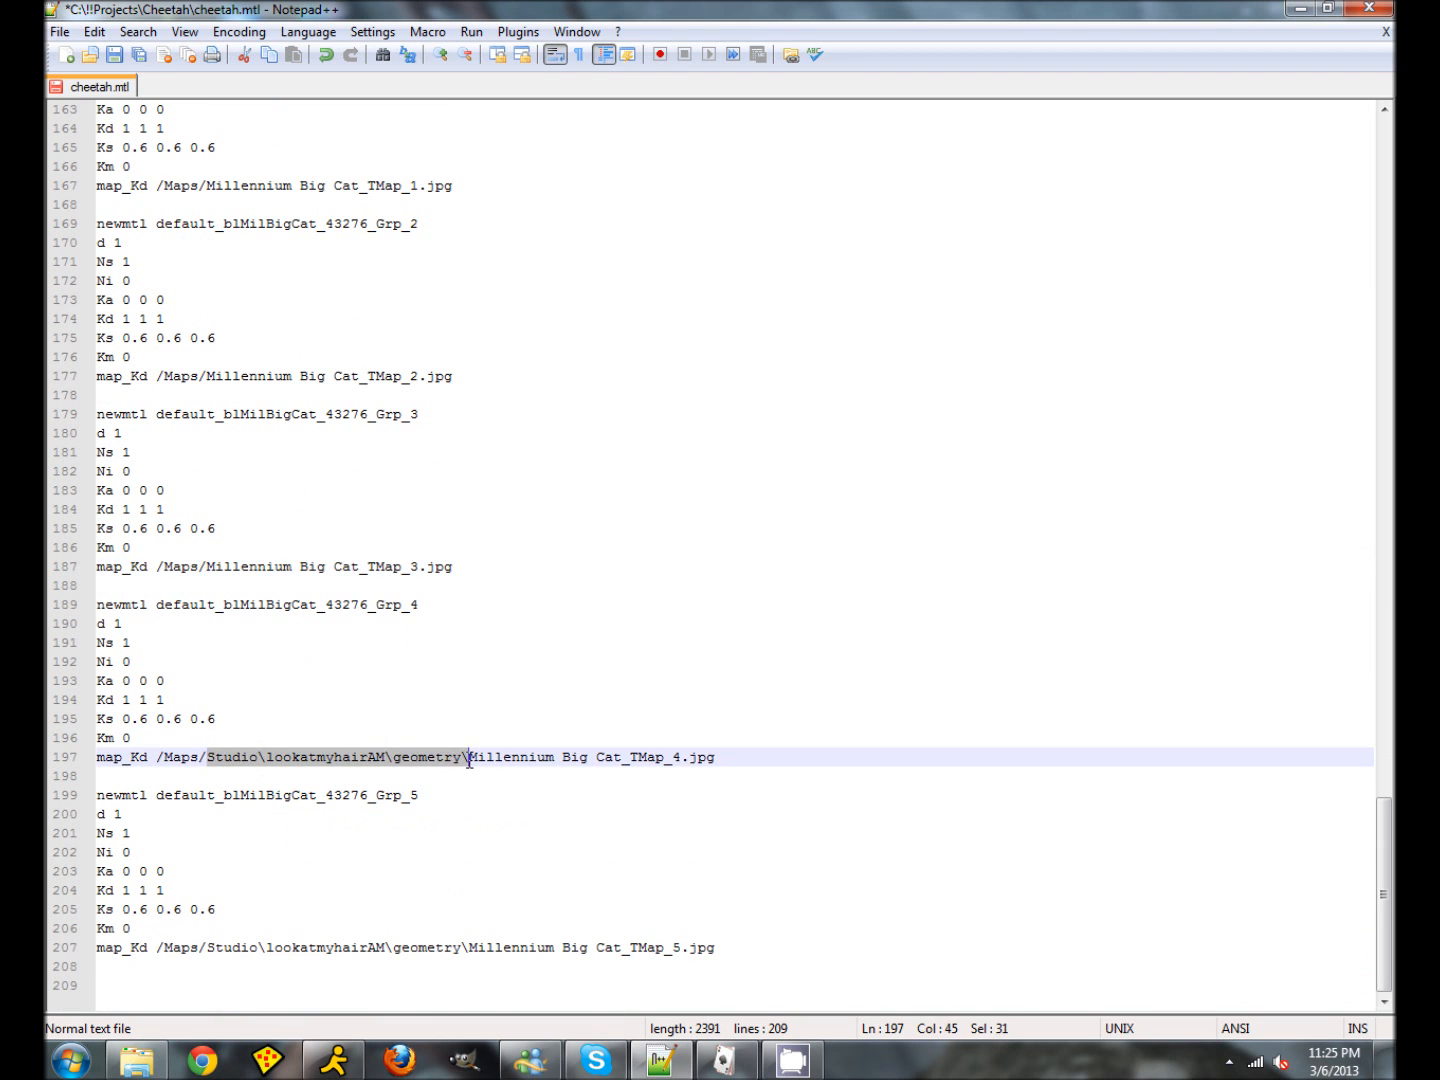
{"action": "key", "text": "Delete"}
{"action": "left_click_drag", "start_coordinate": [206, 951], "coordinate": [468, 953]}
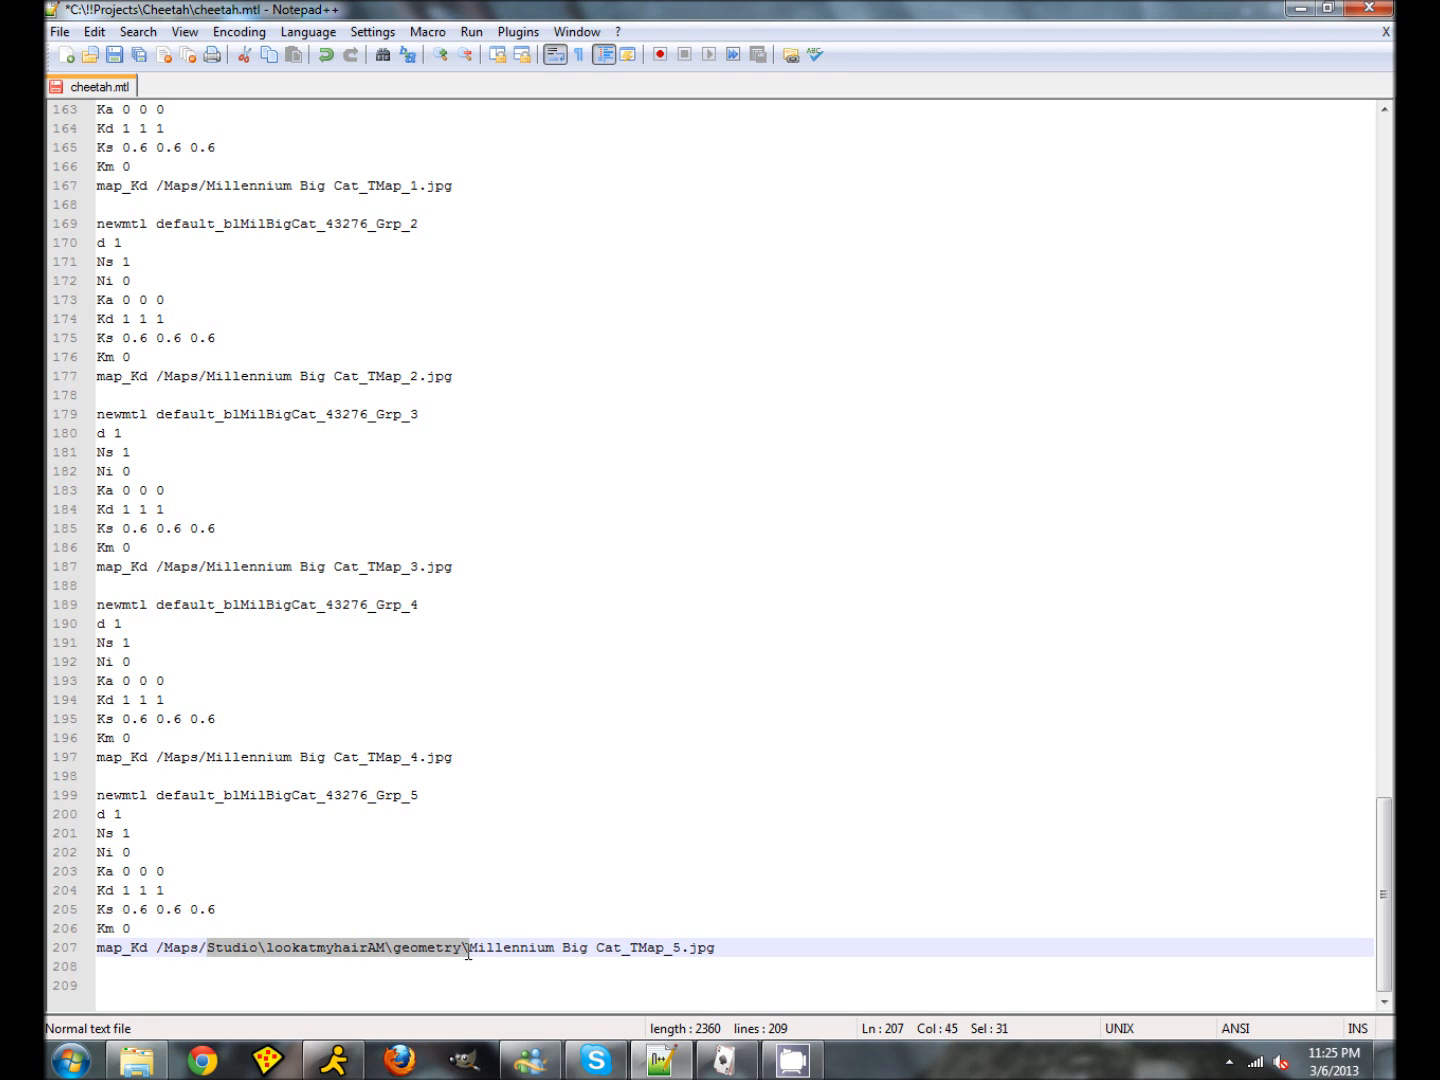
{"action": "key", "text": "Delete"}
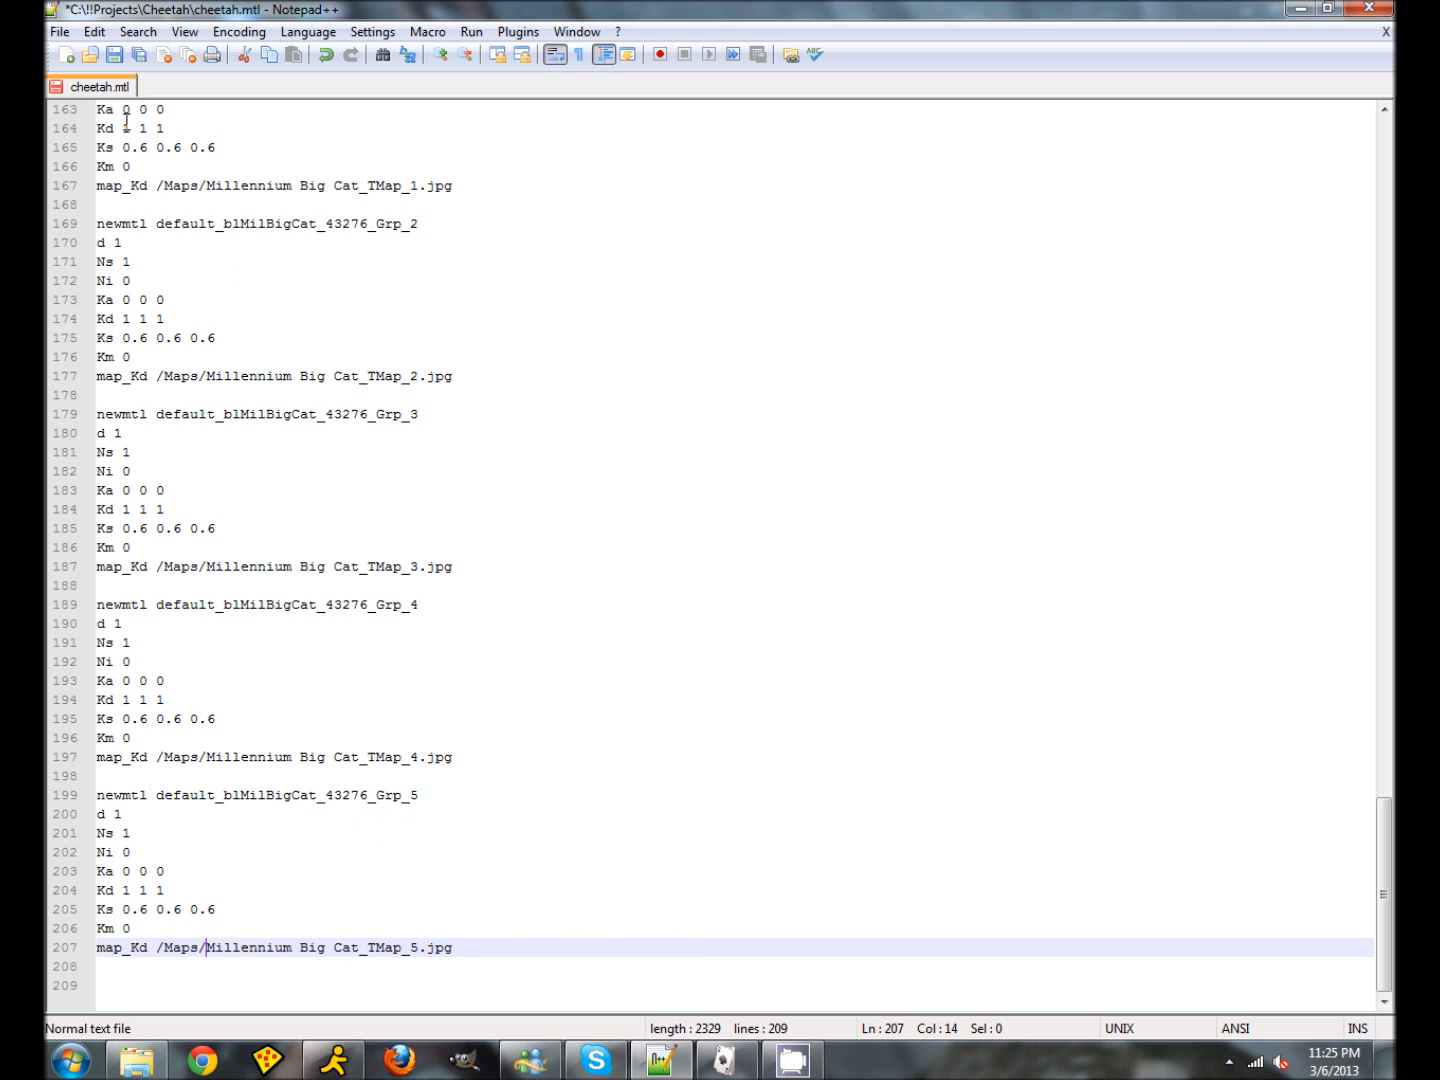
Step: Save the edited cheetah.mtl and close Notepad++
{"action": "left_click", "coordinate": [114, 55]}
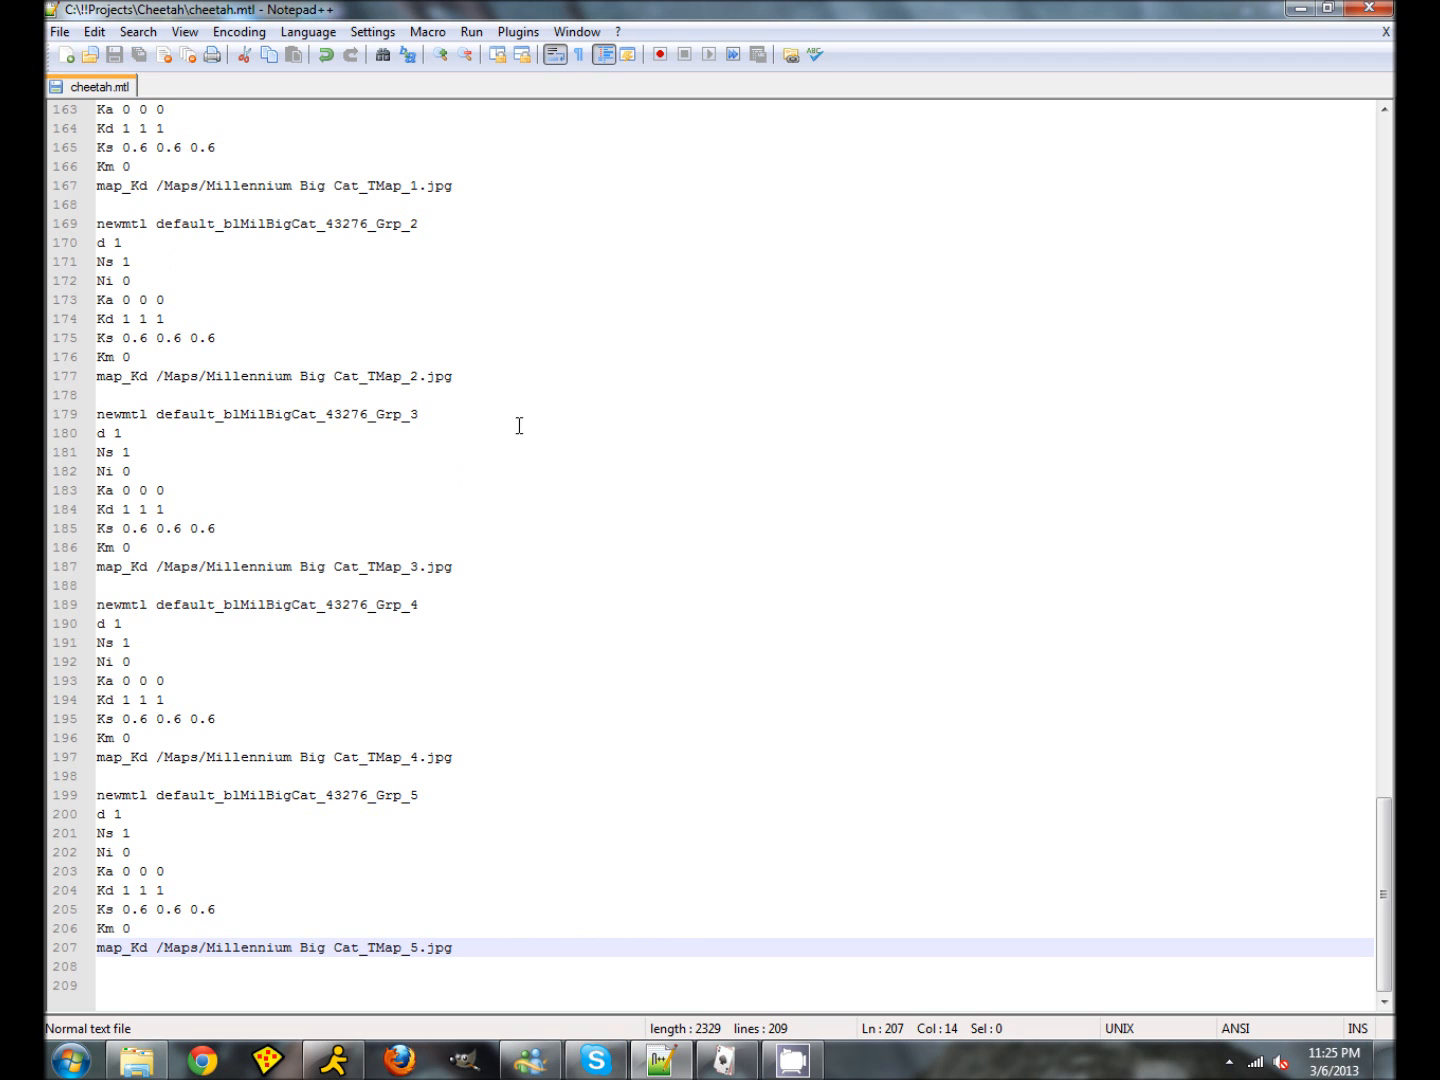
{"action": "left_click", "coordinate": [1352, 10]}
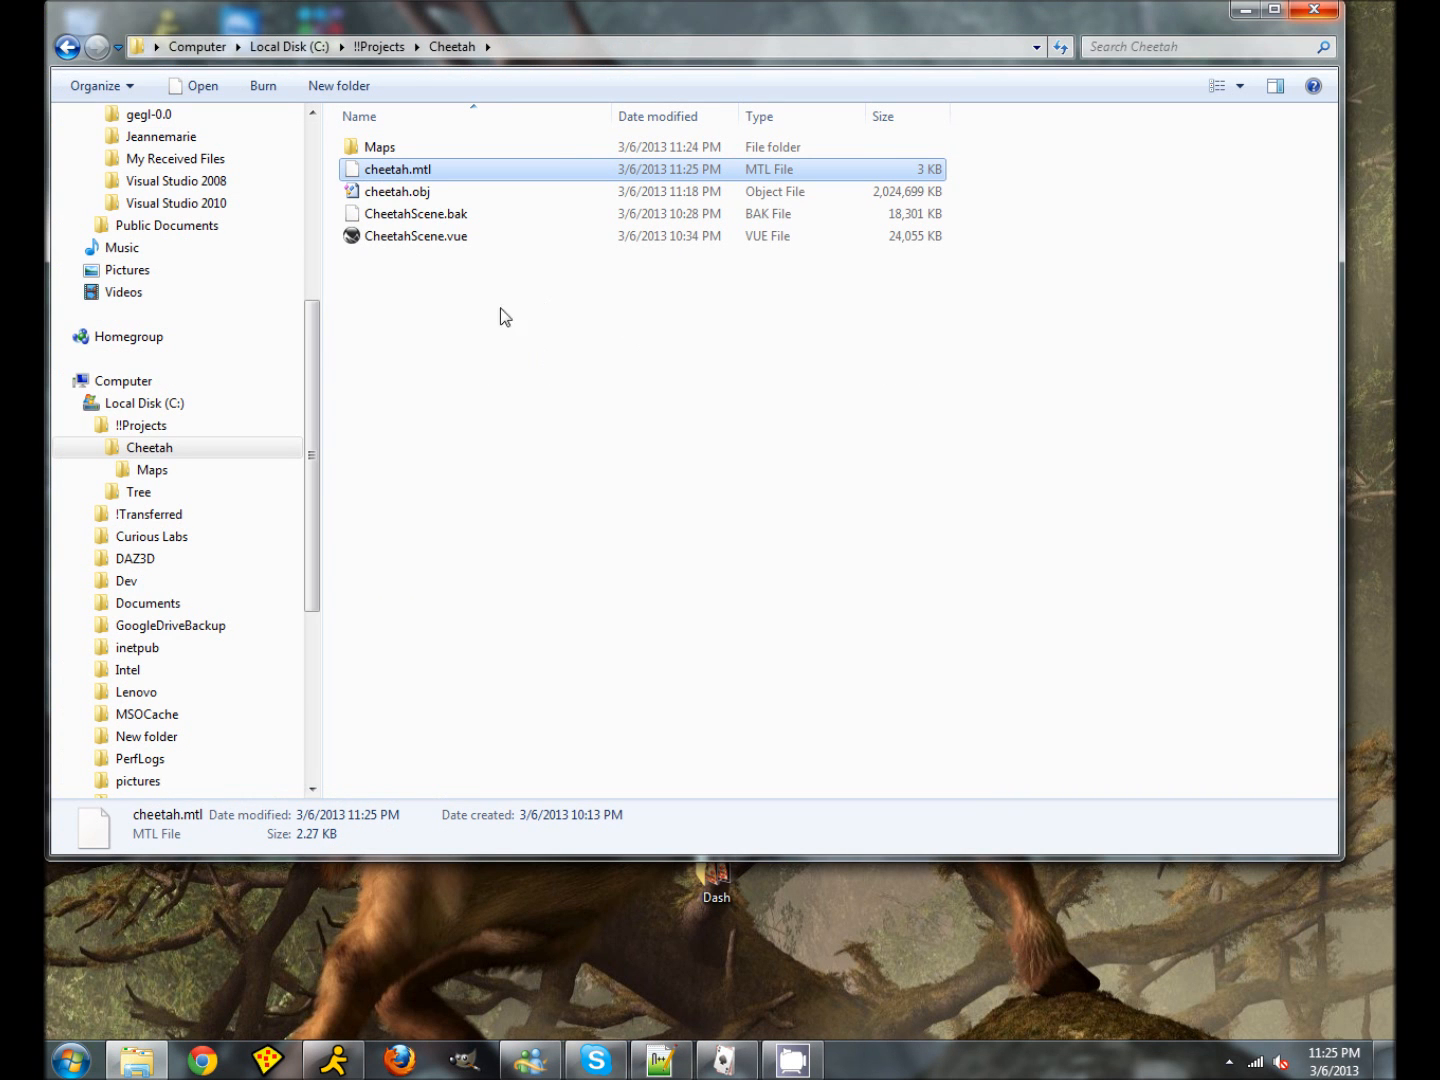
Step: Open CheetahScene.vue in Vue 9.5 xStream and reload the modified cheetah.obj
{"action": "left_click", "coordinate": [379, 239]}
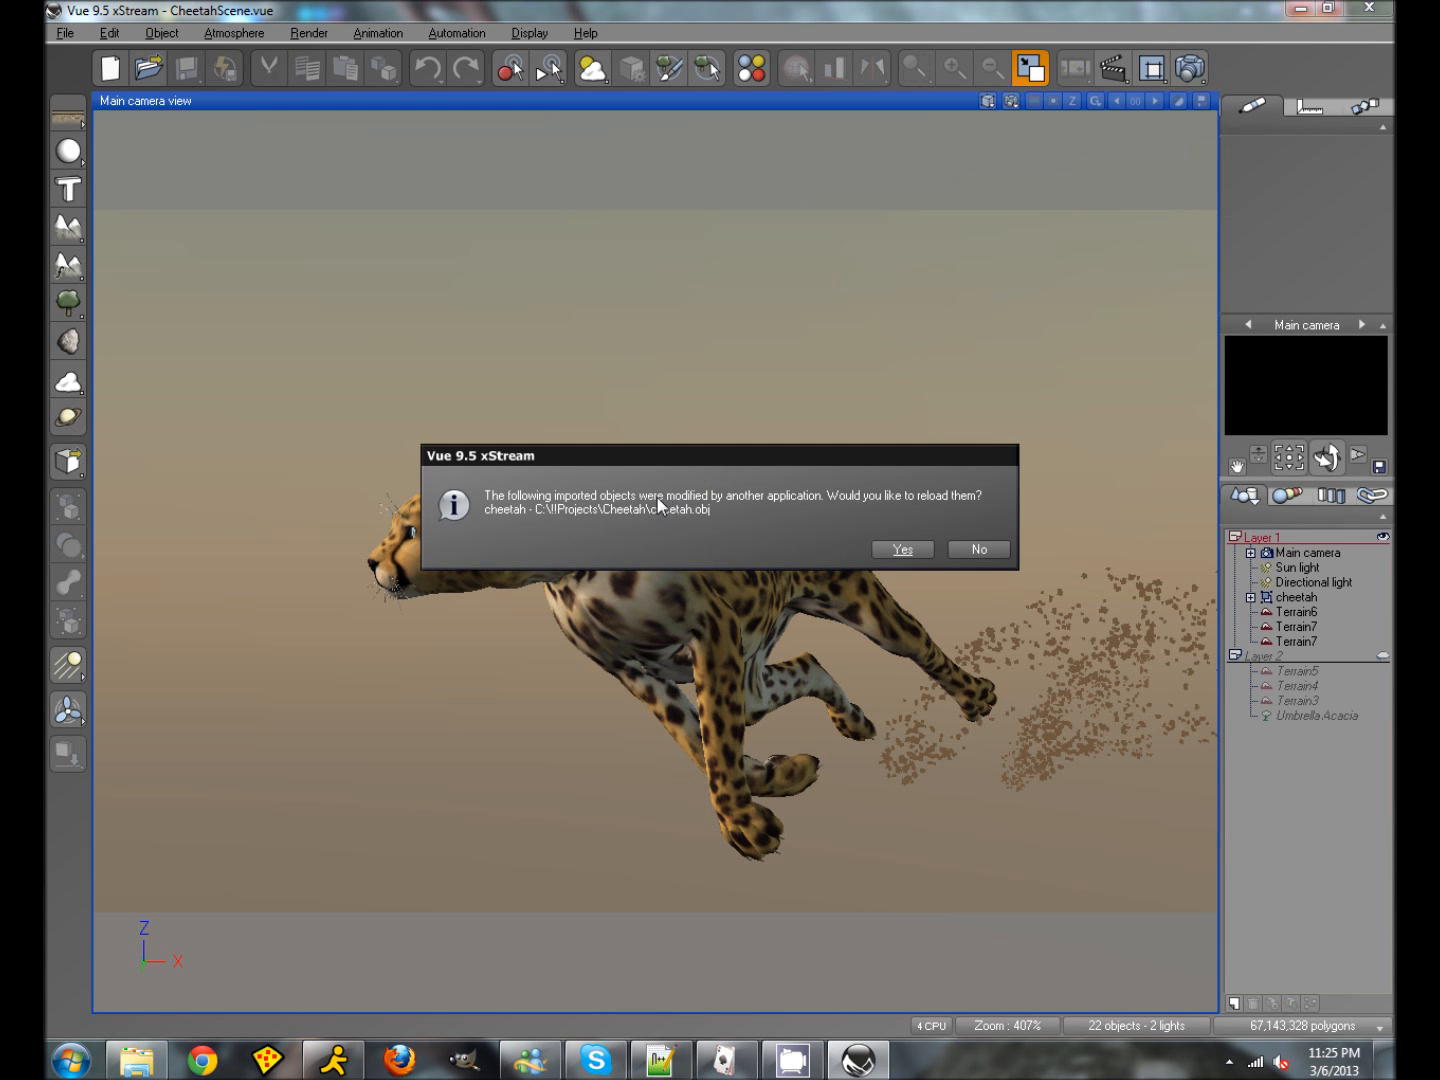
{"action": "left_click", "coordinate": [904, 551]}
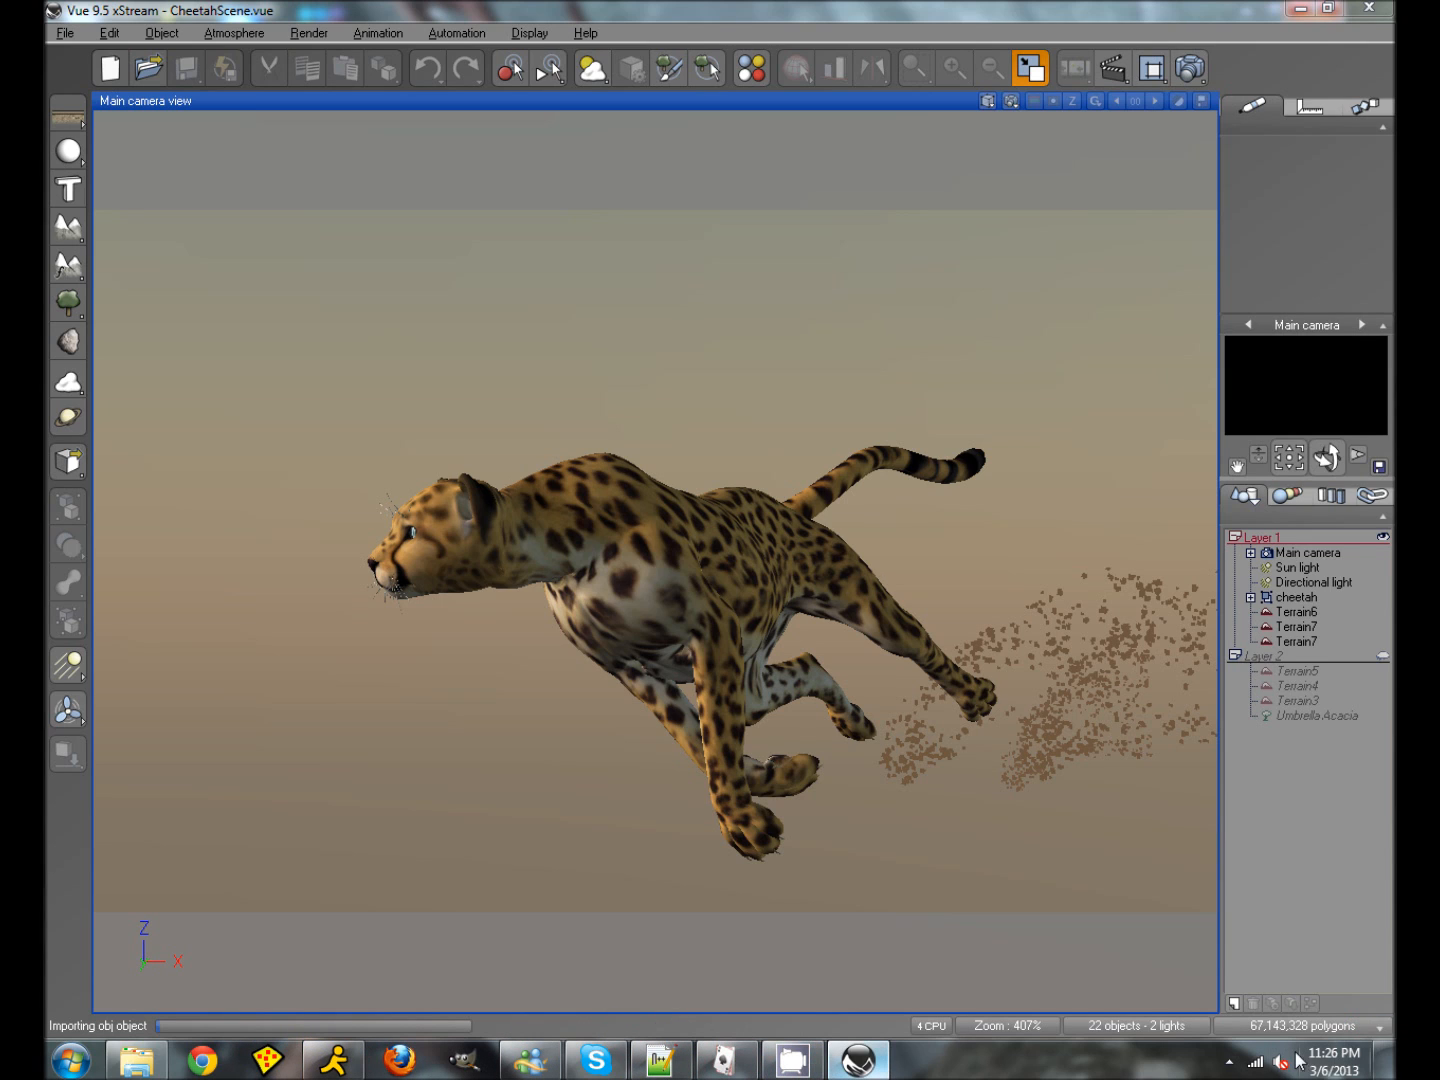
{"action": "left_click", "coordinate": [1228, 1062]}
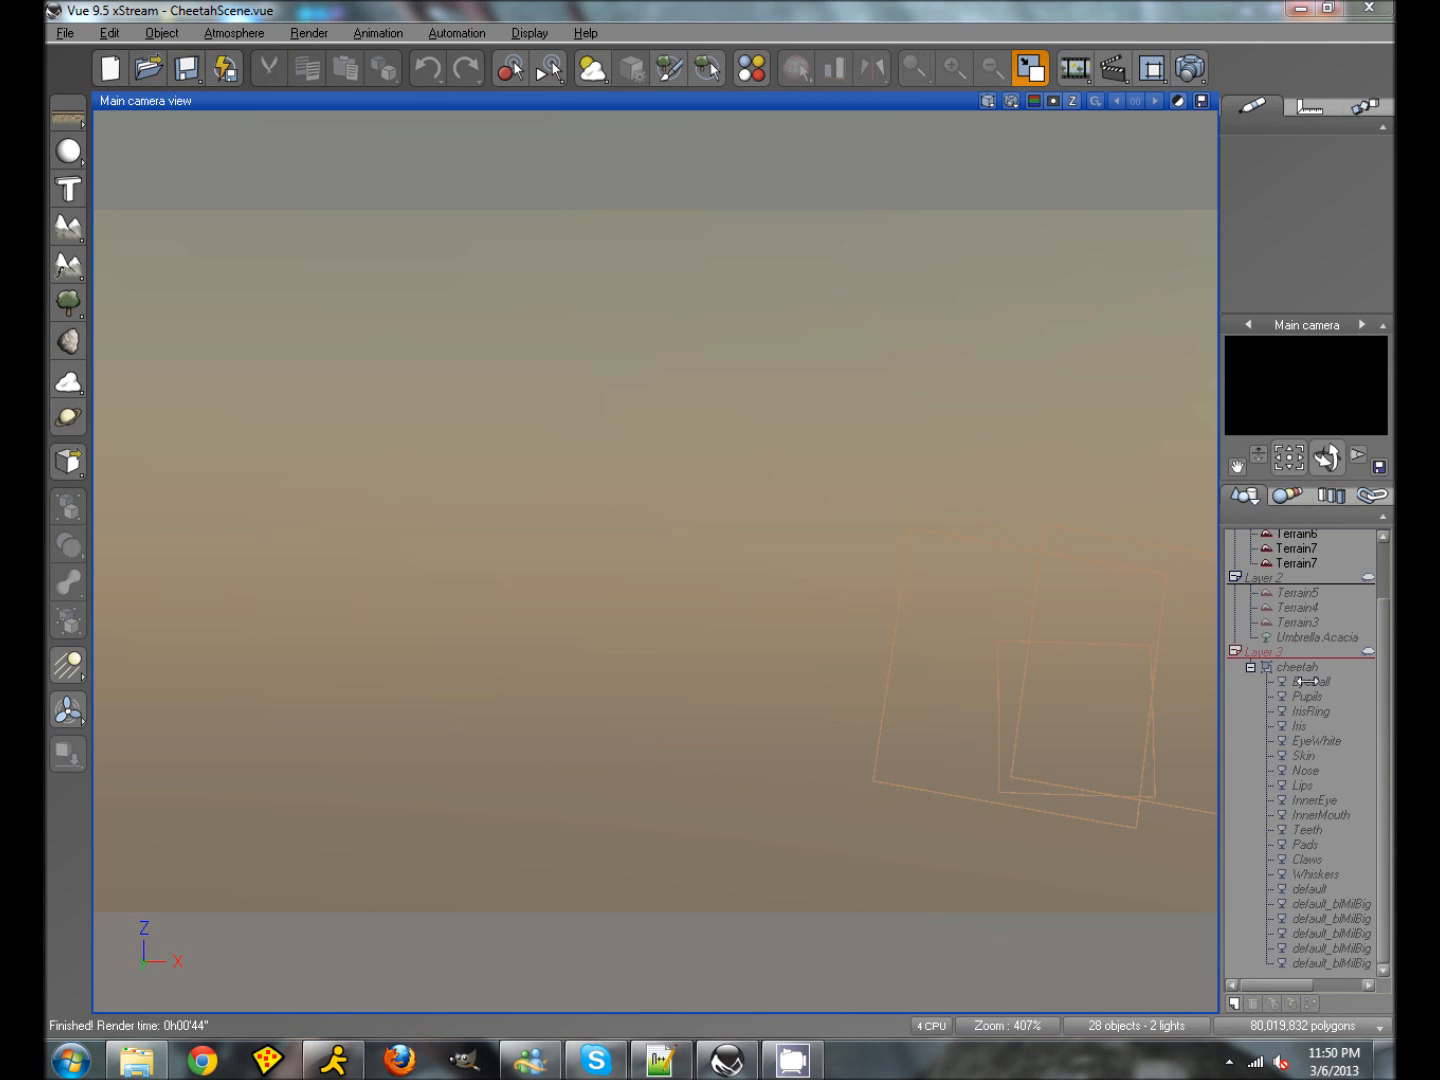
{"action": "left_click", "coordinate": [991, 101]}
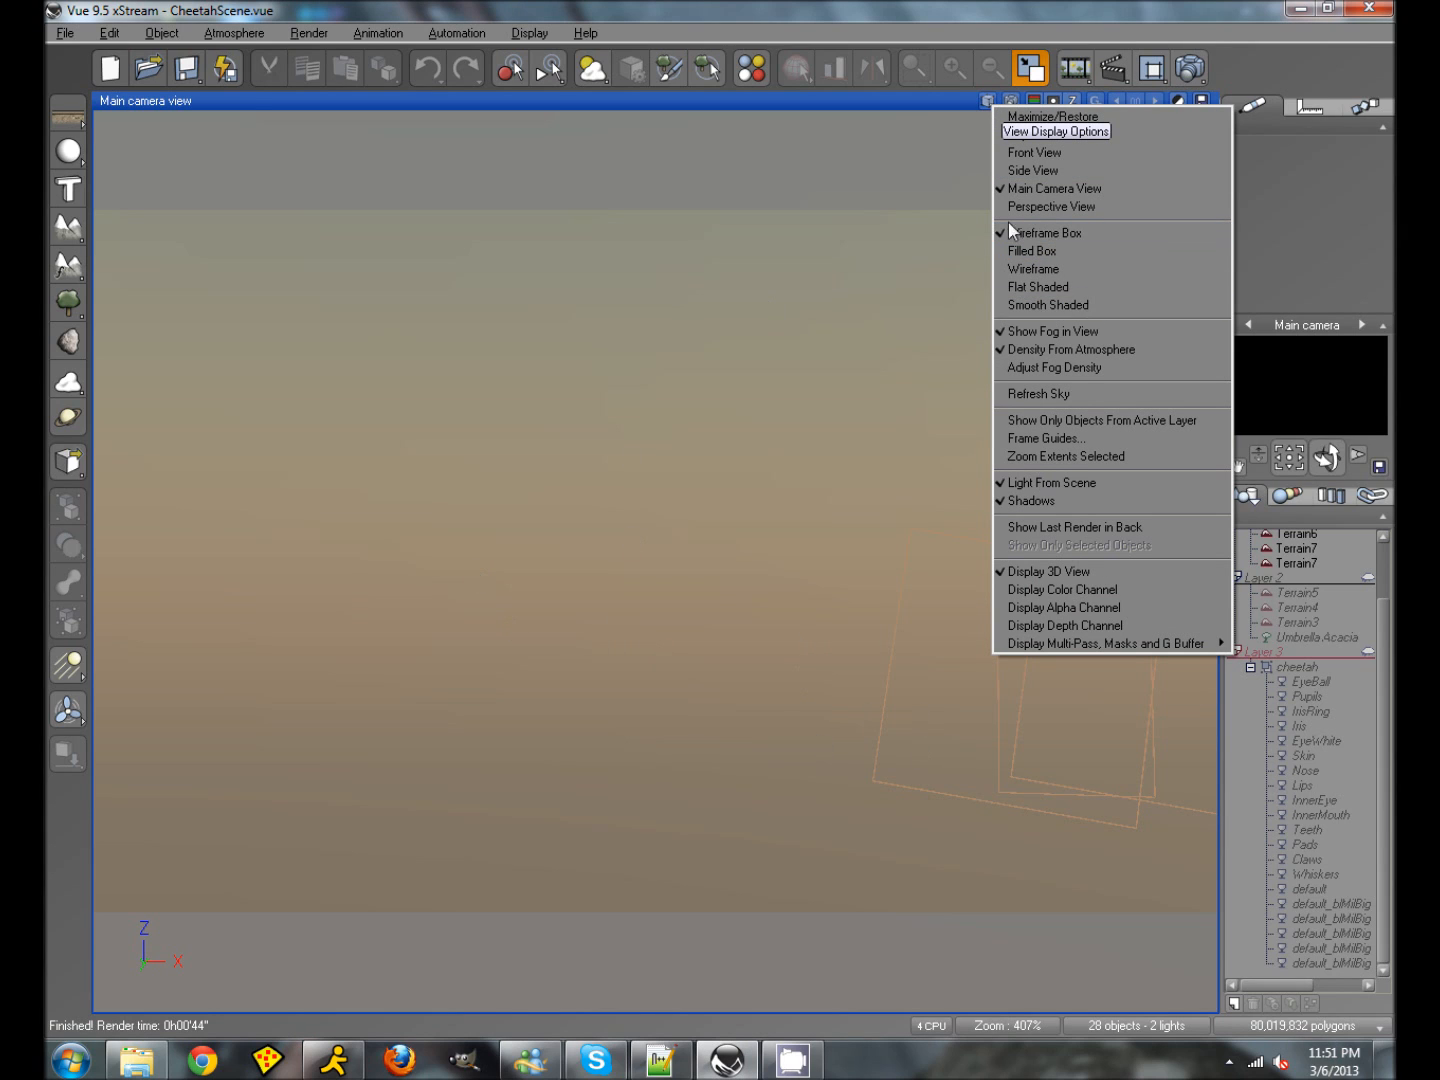
{"action": "key", "text": "Escape"}
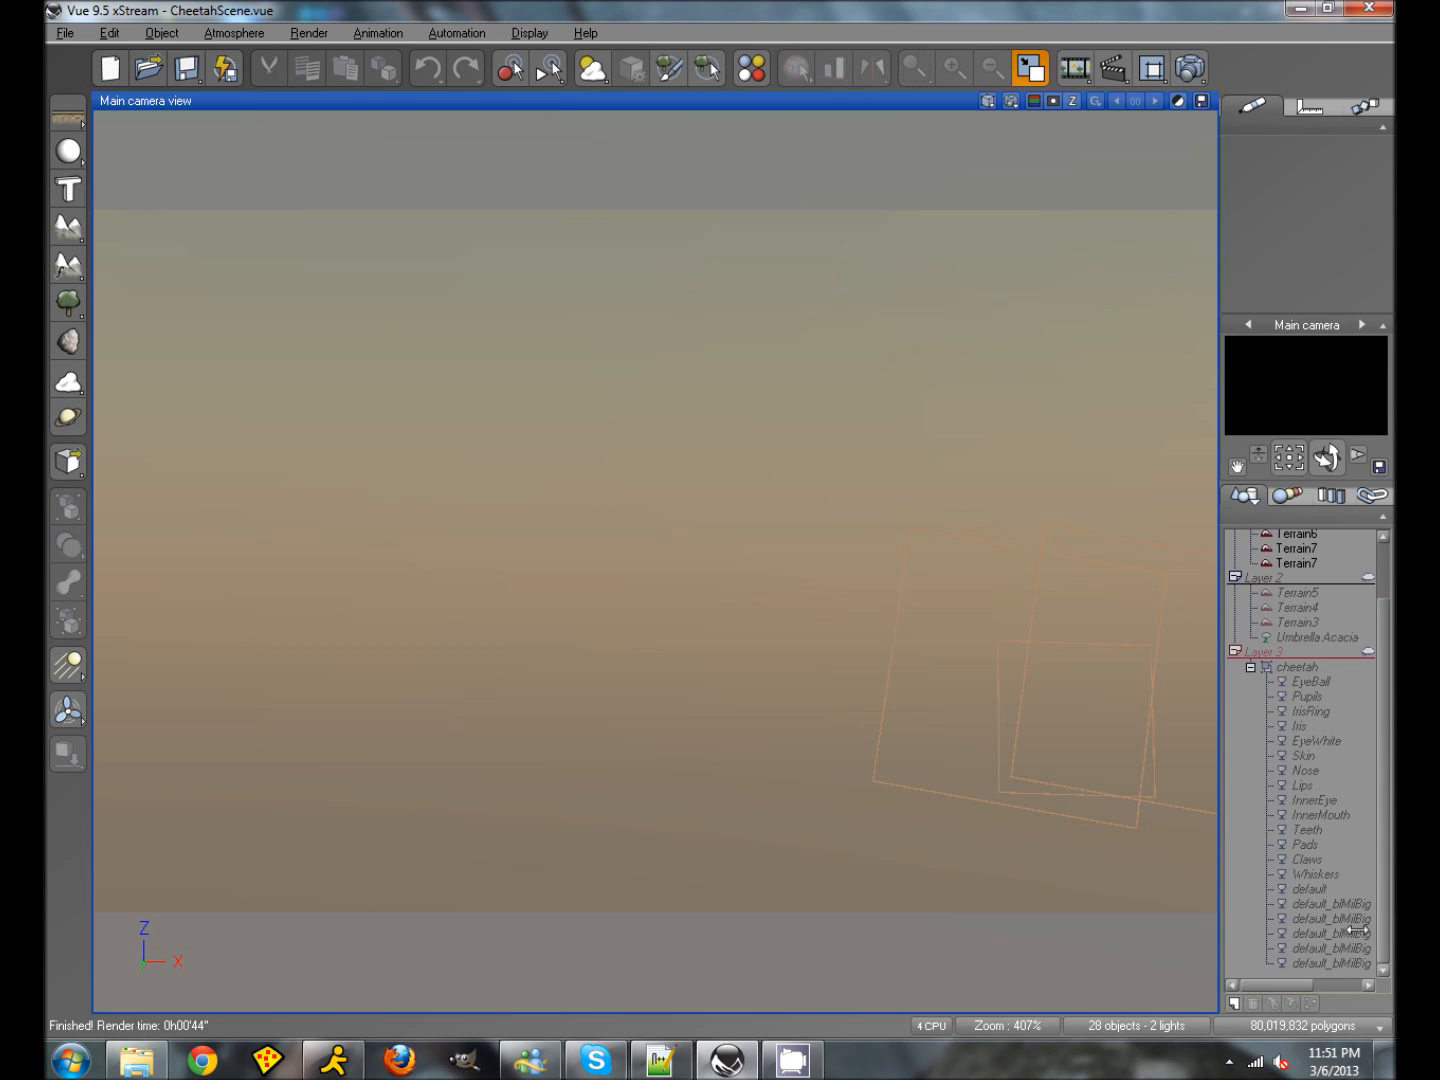
Step: Set the highlight global intensity of the cheetah's default fur material to 0%
{"action": "left_click", "coordinate": [1312, 889]}
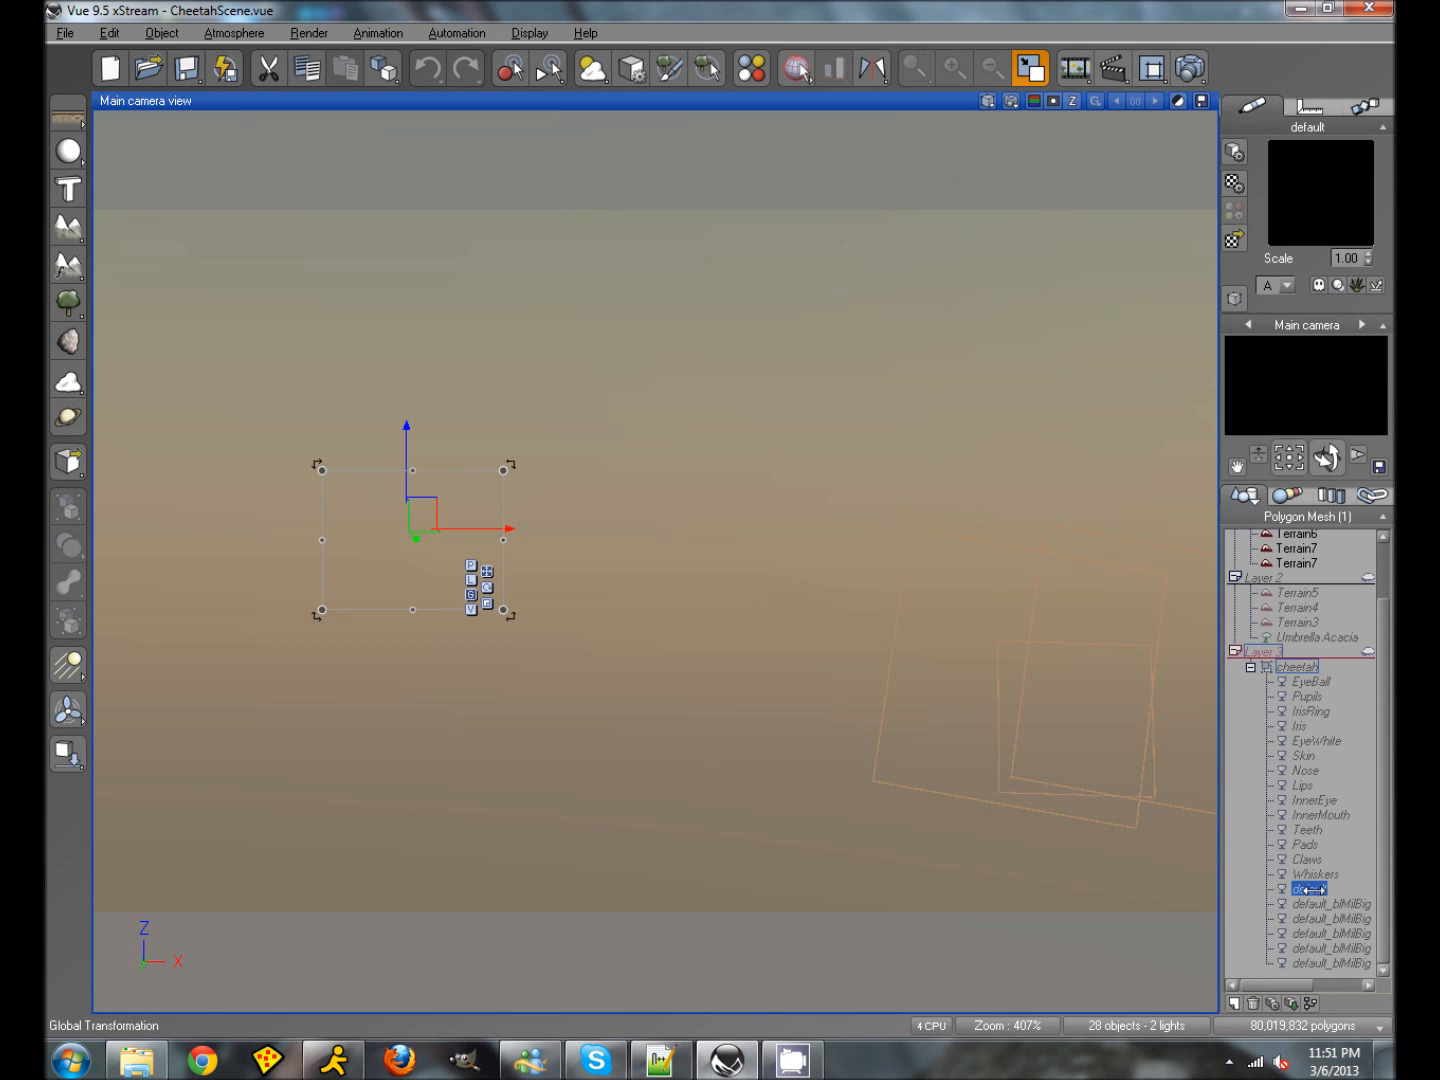
{"action": "double_click", "coordinate": [1331, 202]}
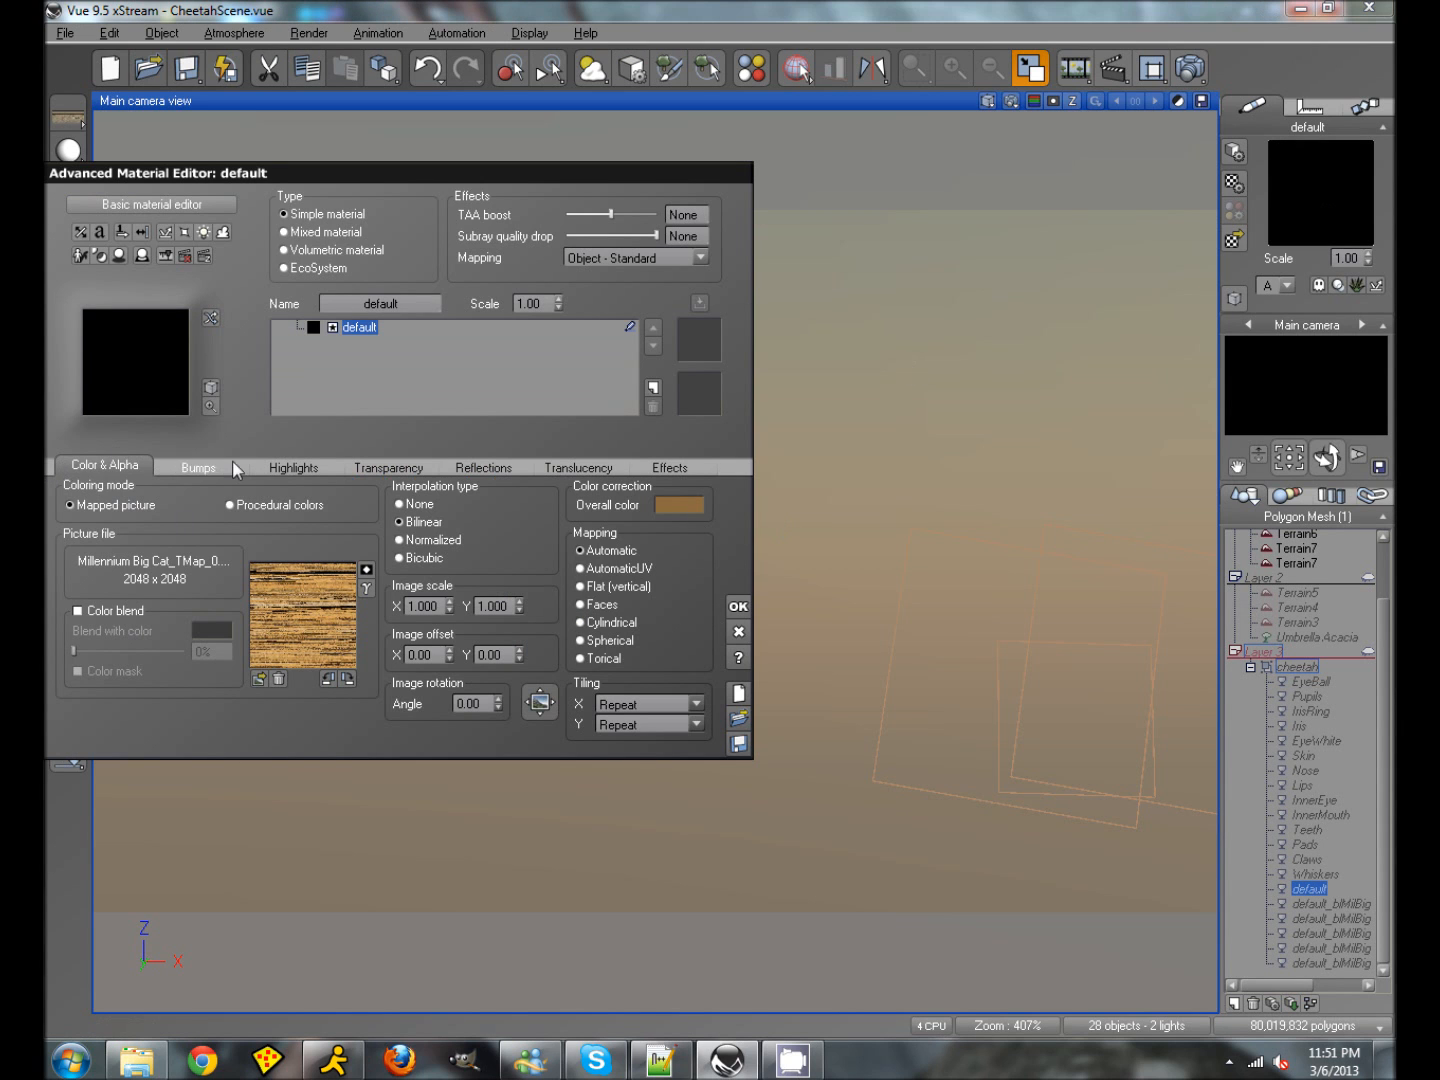
{"action": "left_click", "coordinate": [252, 466]}
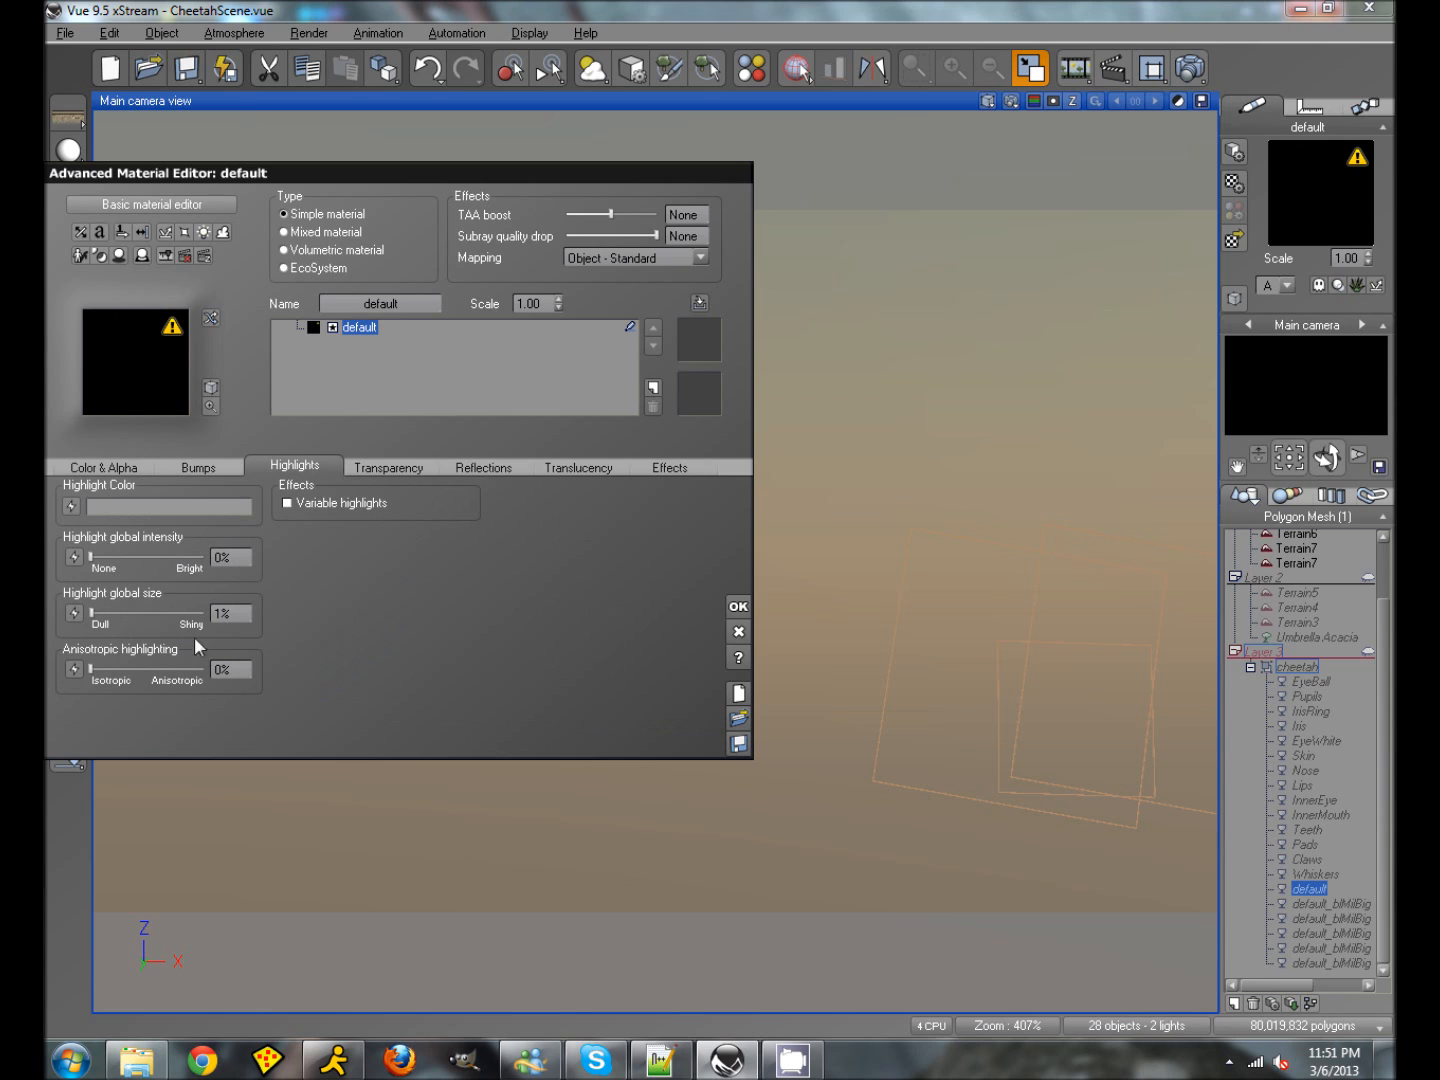
Step: Set the highlight global intensity of the Grp_1, Grp_2 and Grp_3 fur materials to 0%
{"action": "left_click", "coordinate": [1328, 903]}
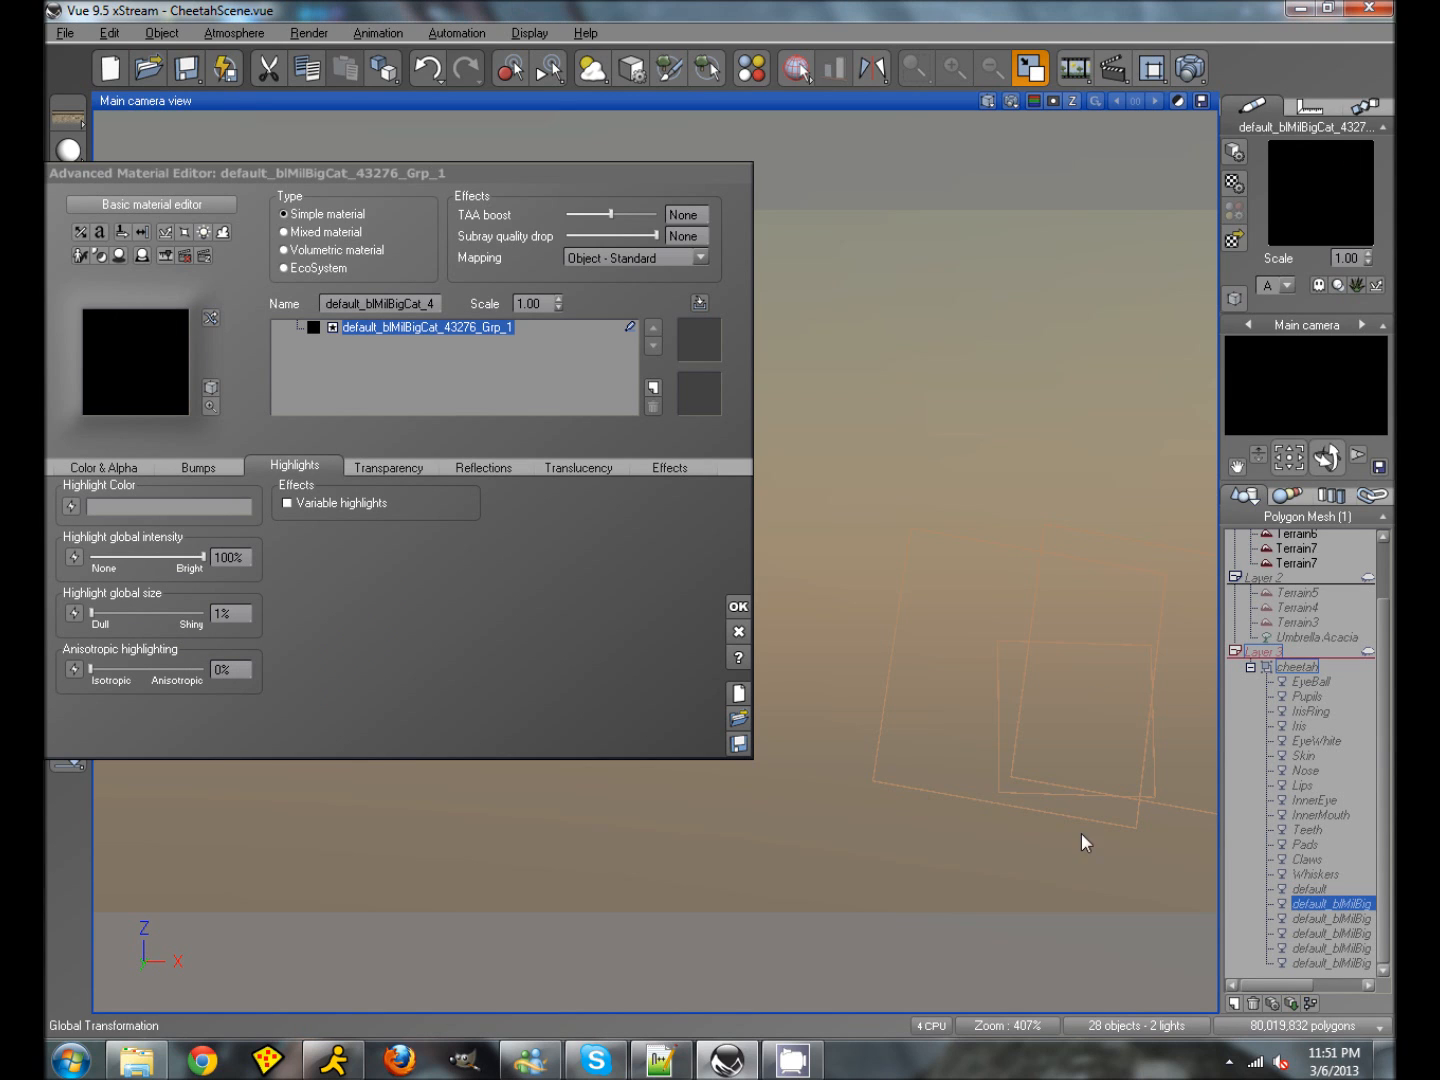
{"action": "left_click_drag", "start_coordinate": [202, 557], "coordinate": [91, 557]}
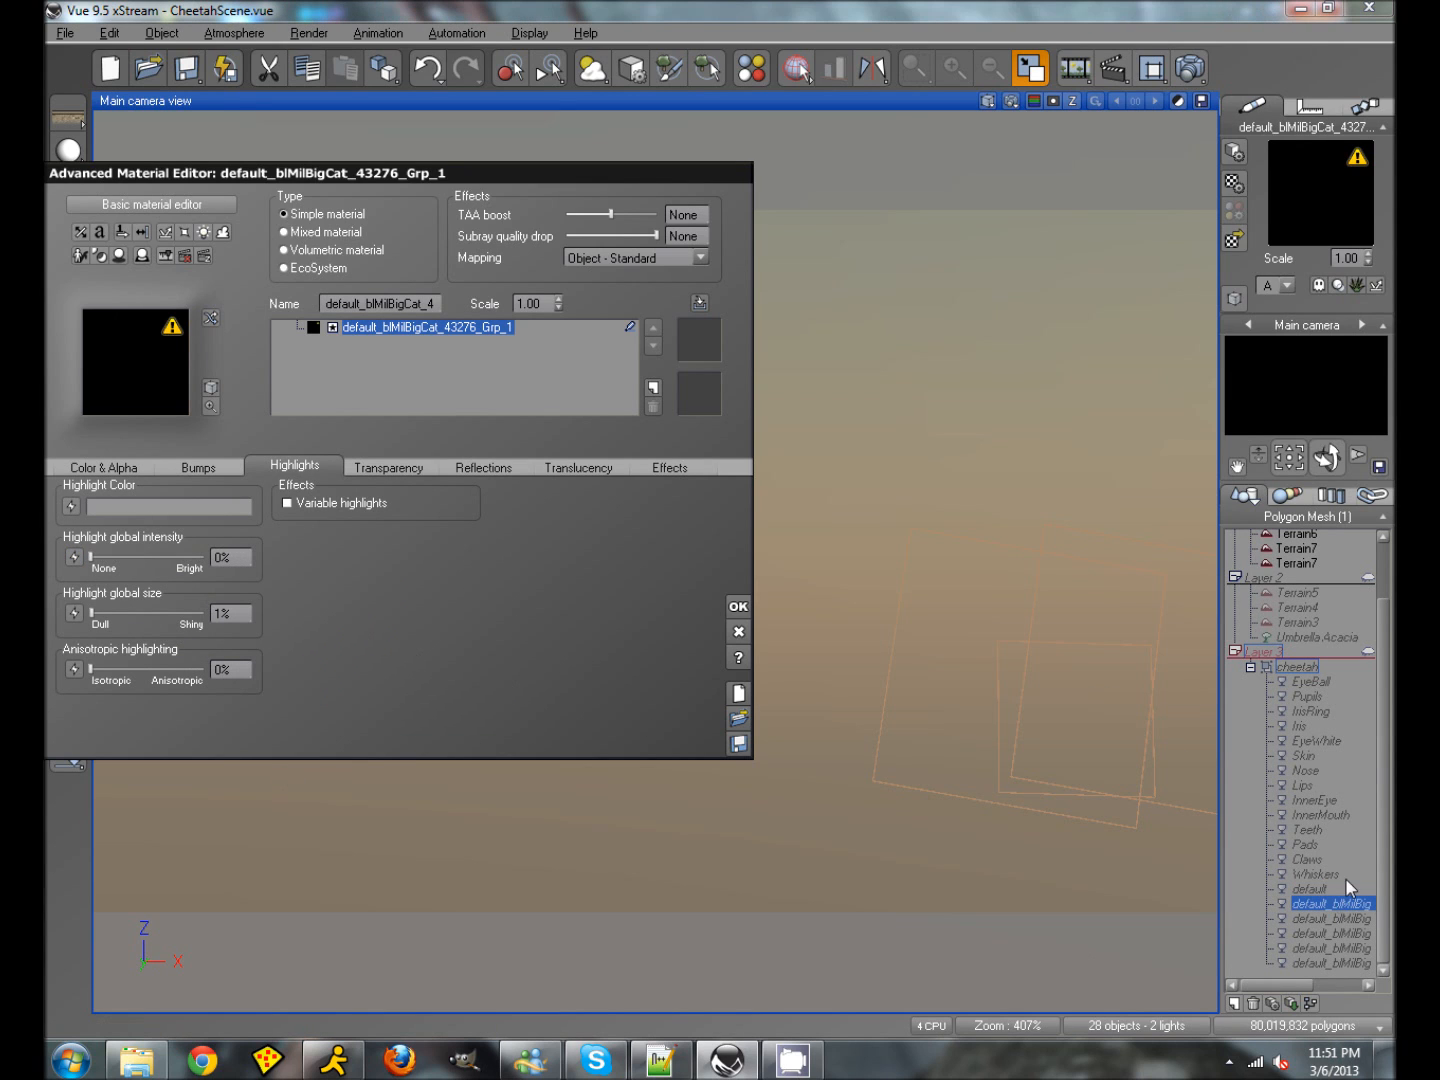
{"action": "left_click", "coordinate": [1327, 918]}
{"action": "left_click_drag", "start_coordinate": [197, 556], "coordinate": [91, 557]}
{"action": "left_click", "coordinate": [1339, 932]}
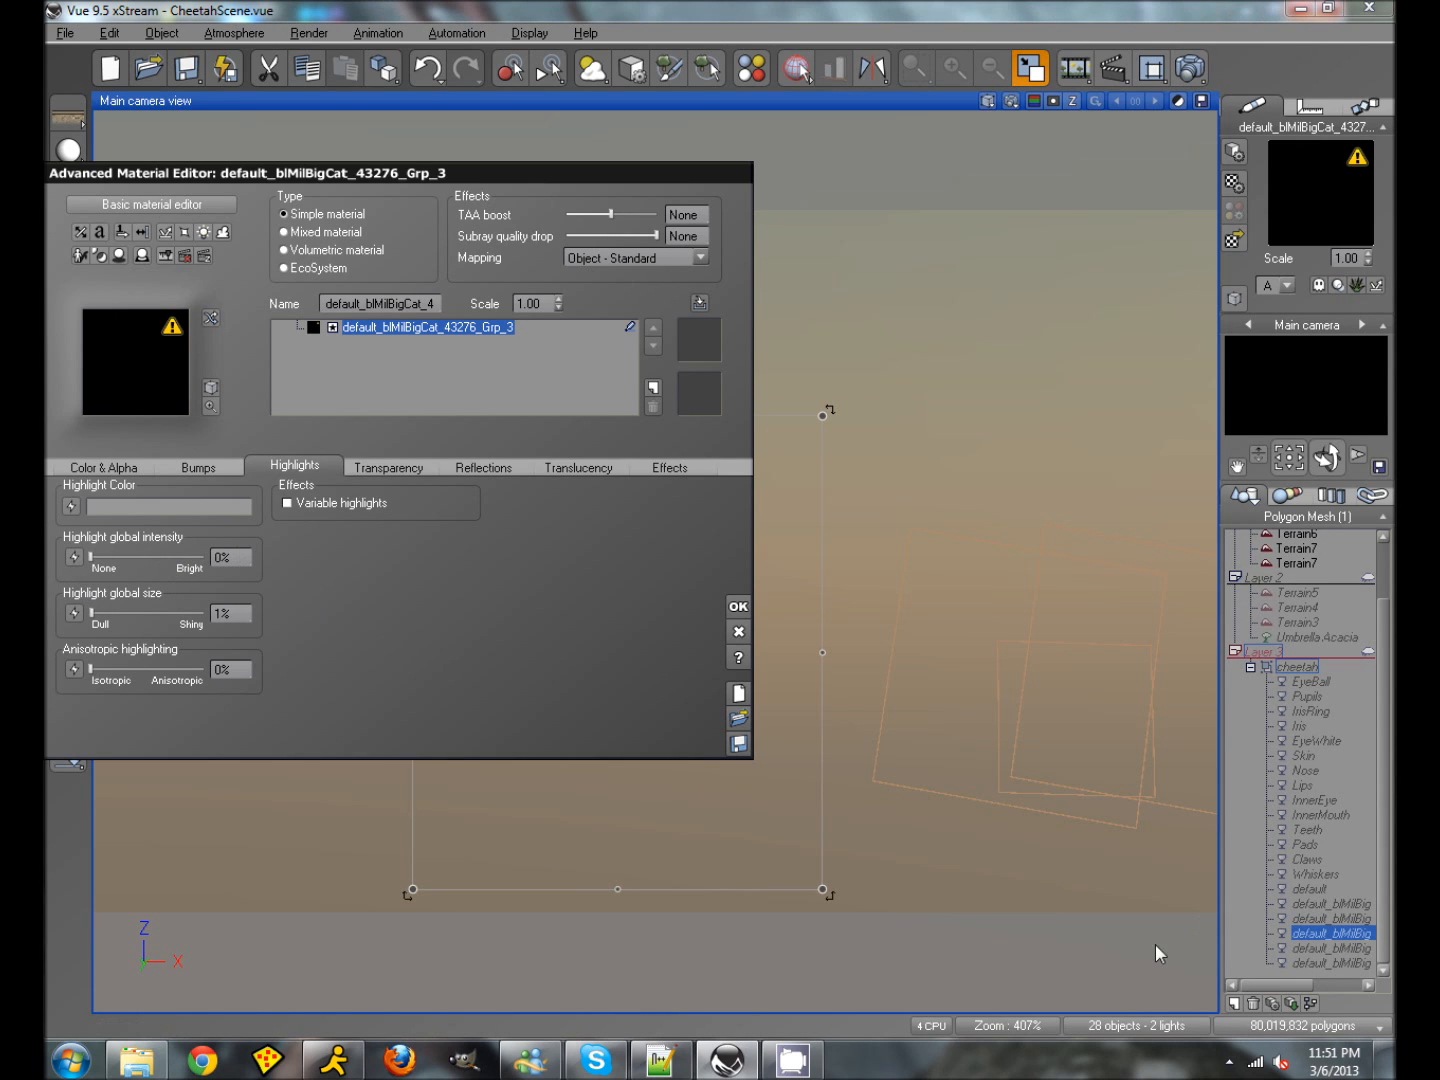
Step: Set the highlight global intensity of the Grp_4 and Grp_5 fur materials to 0% and accept the material changes
{"action": "left_click", "coordinate": [1328, 948]}
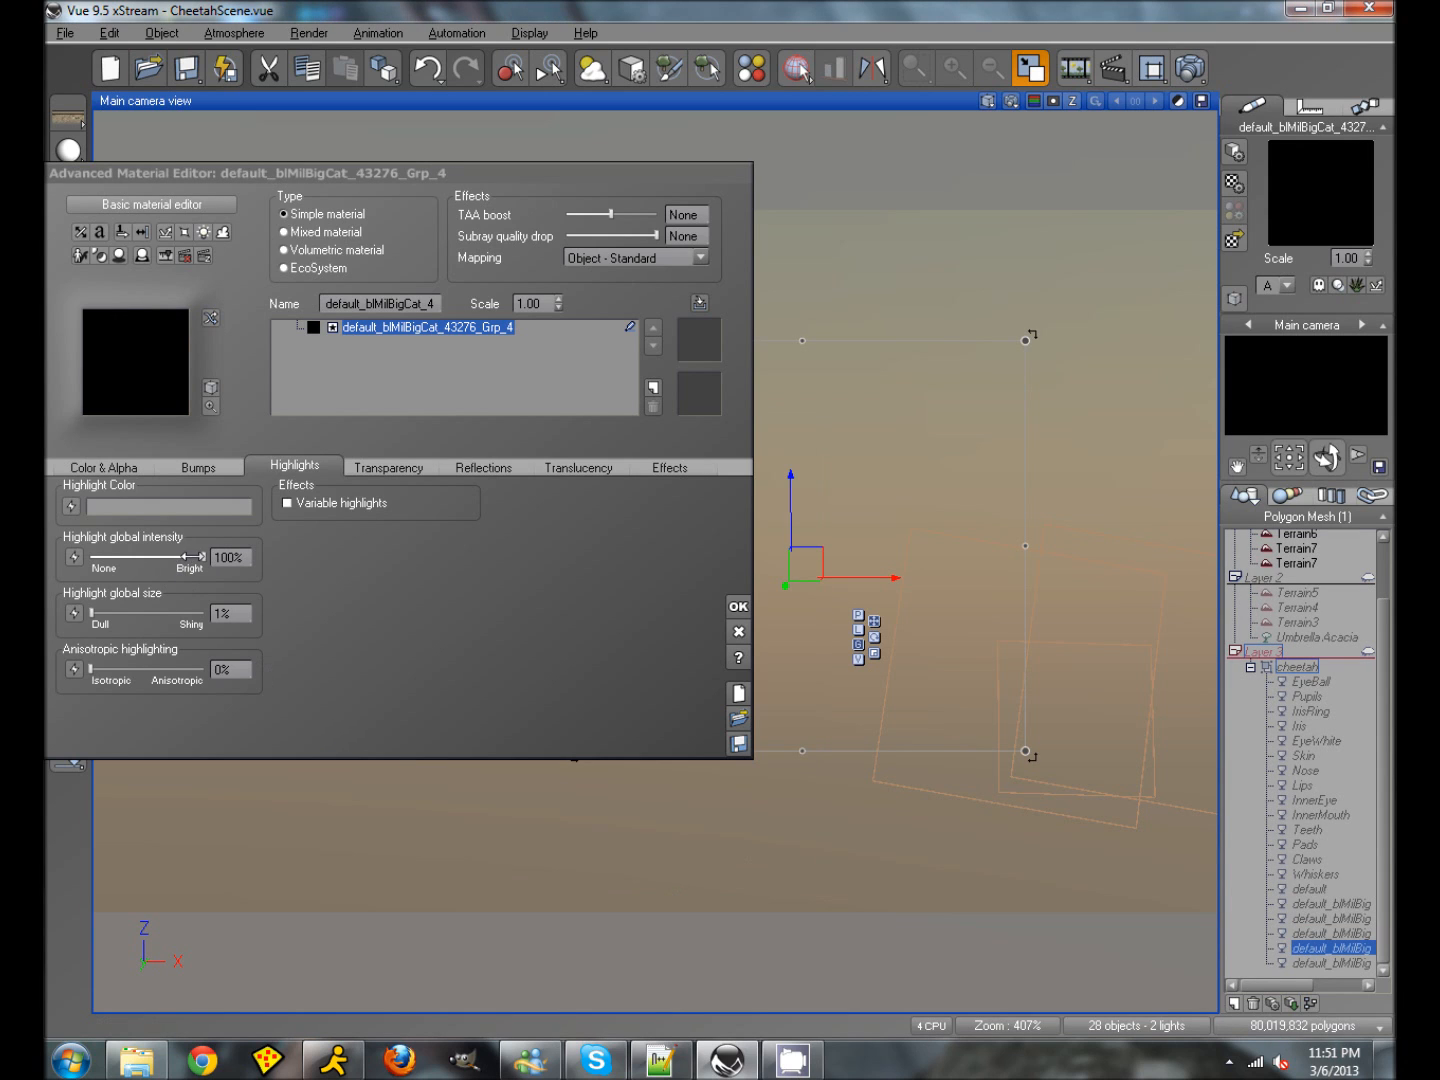
{"action": "left_click_drag", "start_coordinate": [197, 556], "coordinate": [91, 557]}
{"action": "left_click", "coordinate": [1310, 963]}
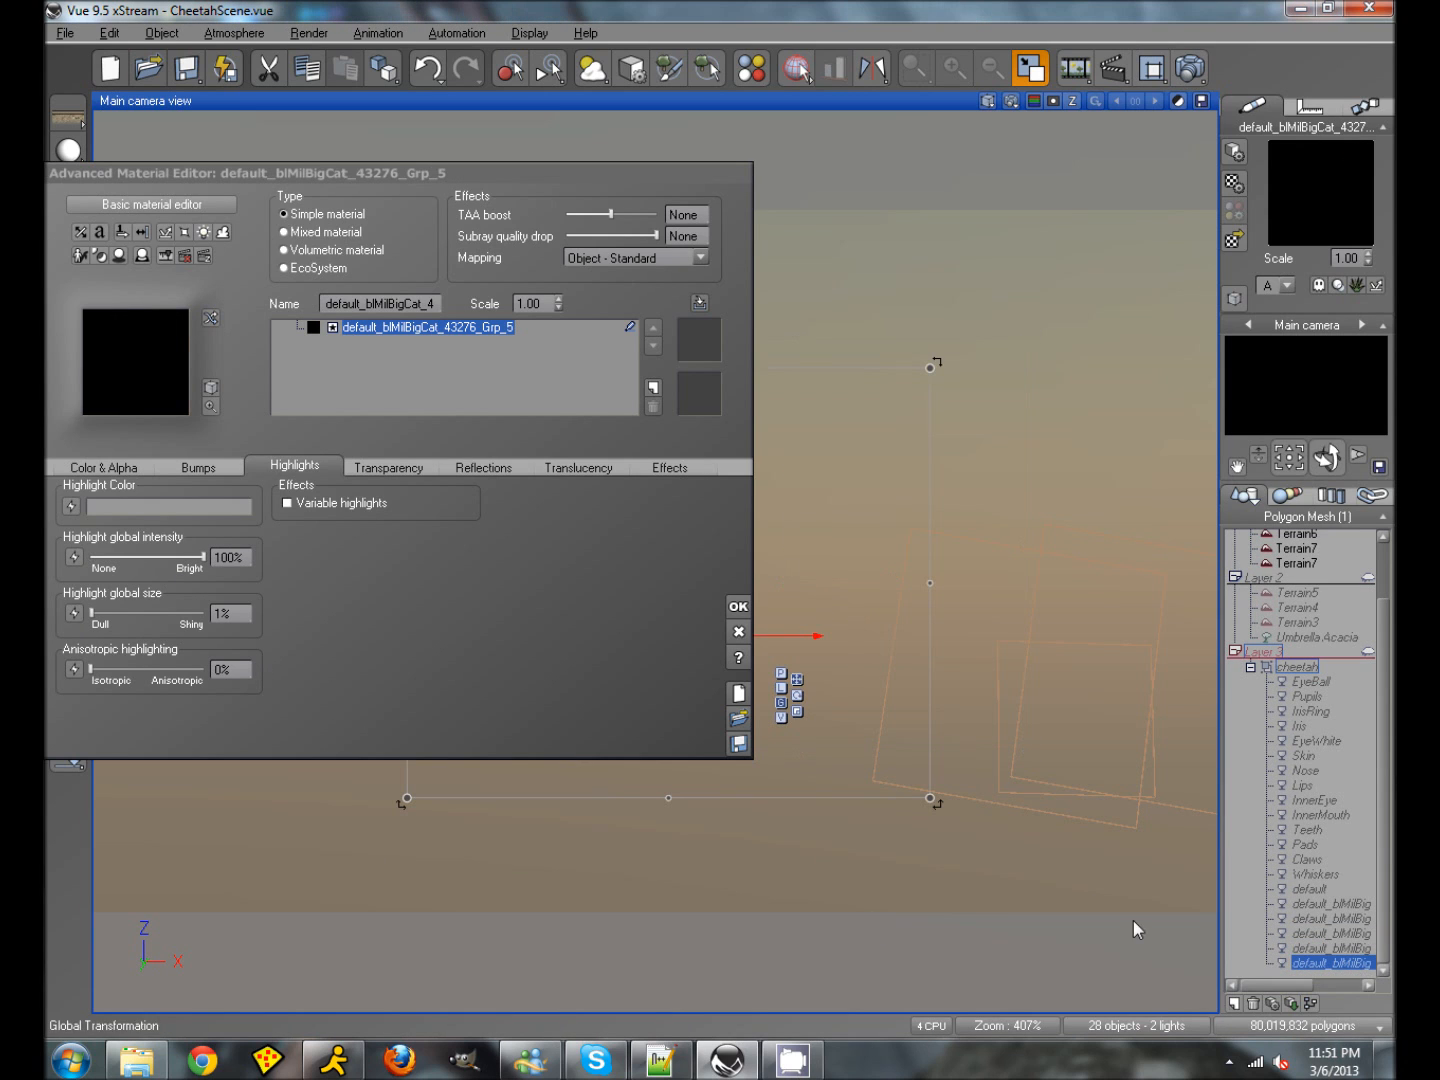
{"action": "left_click", "coordinate": [72, 560]}
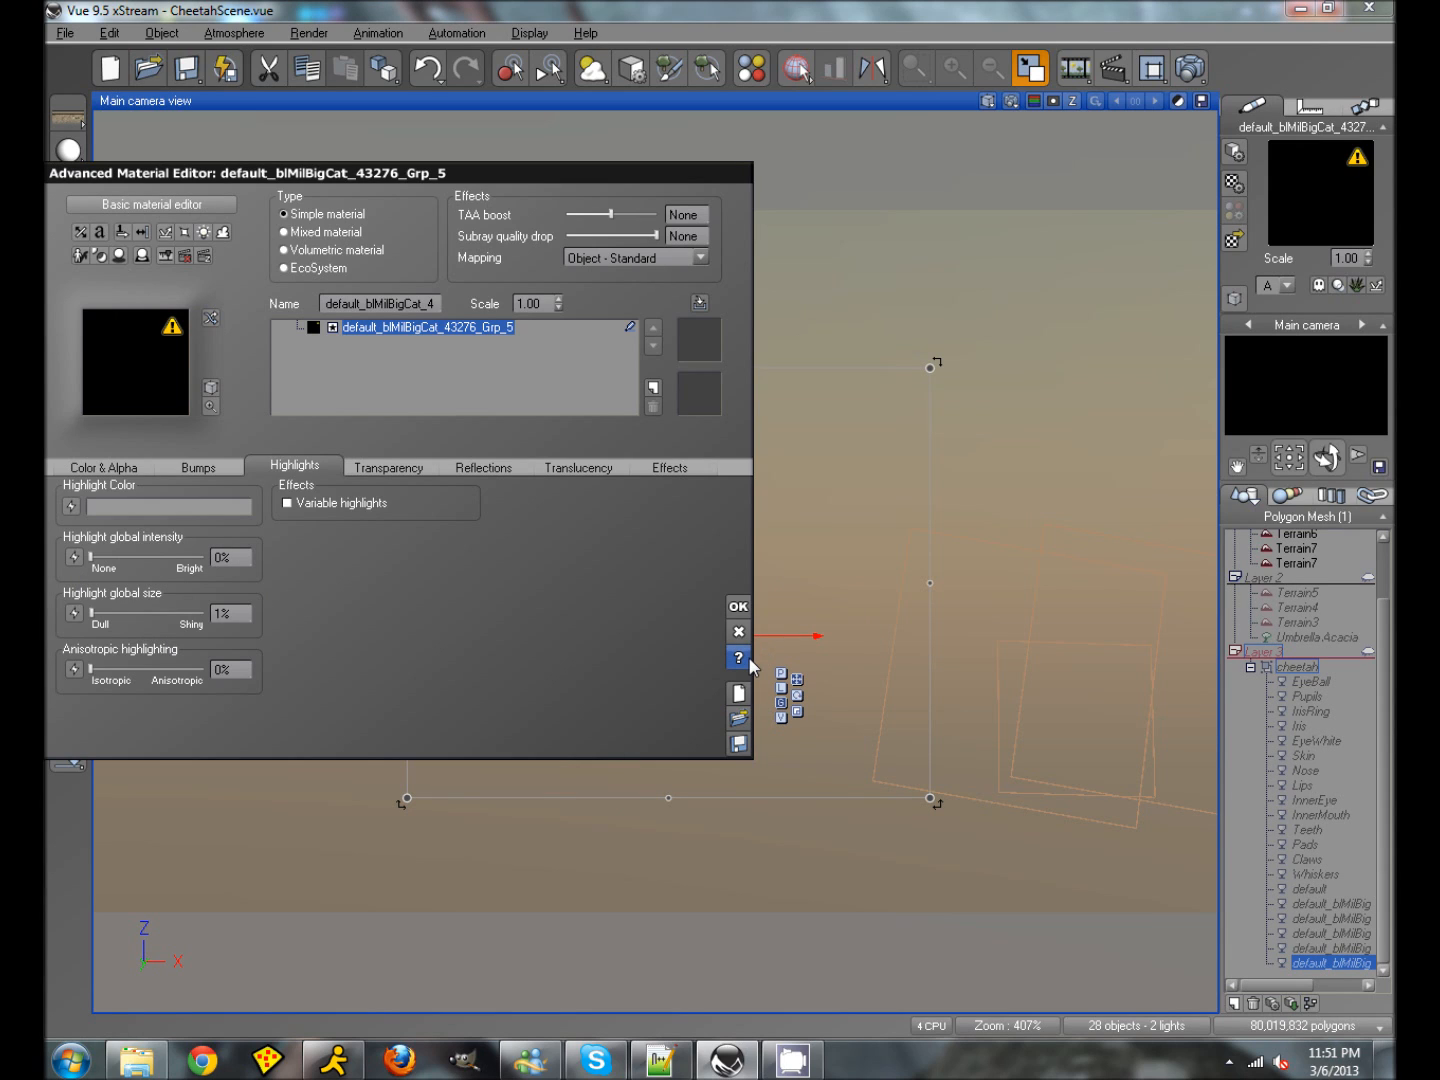
{"action": "left_click", "coordinate": [737, 608]}
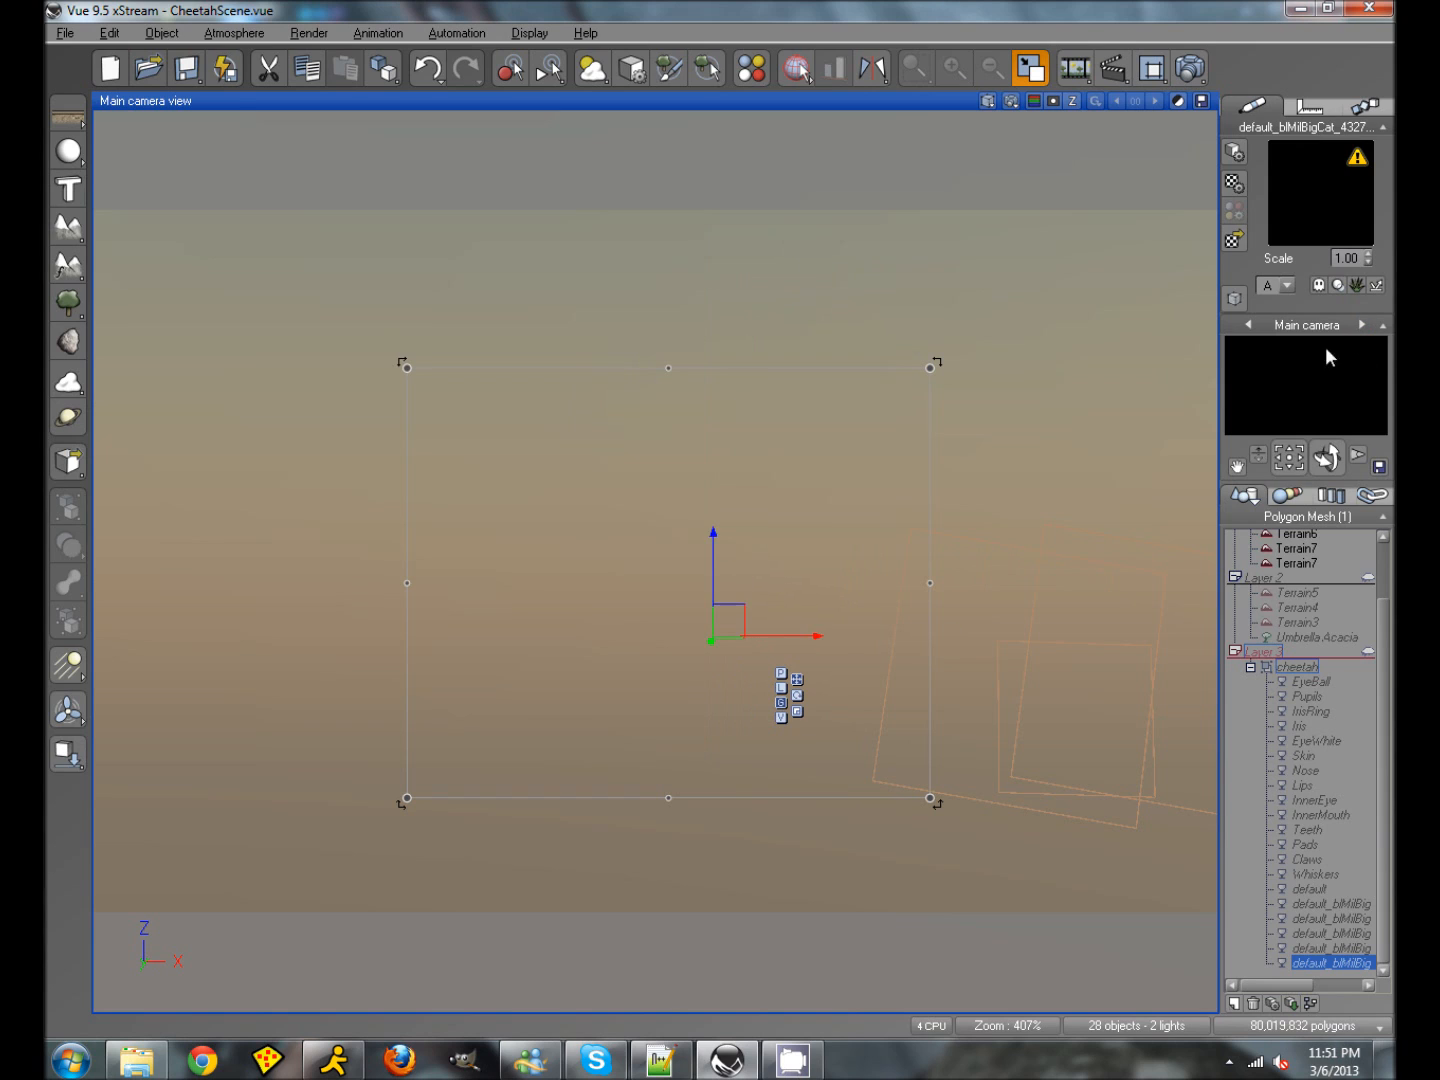
Step: Add a Small Cumulus cloud layer from the Spectral 2 collection to the atmosphere
{"action": "left_click", "coordinate": [1296, 562]}
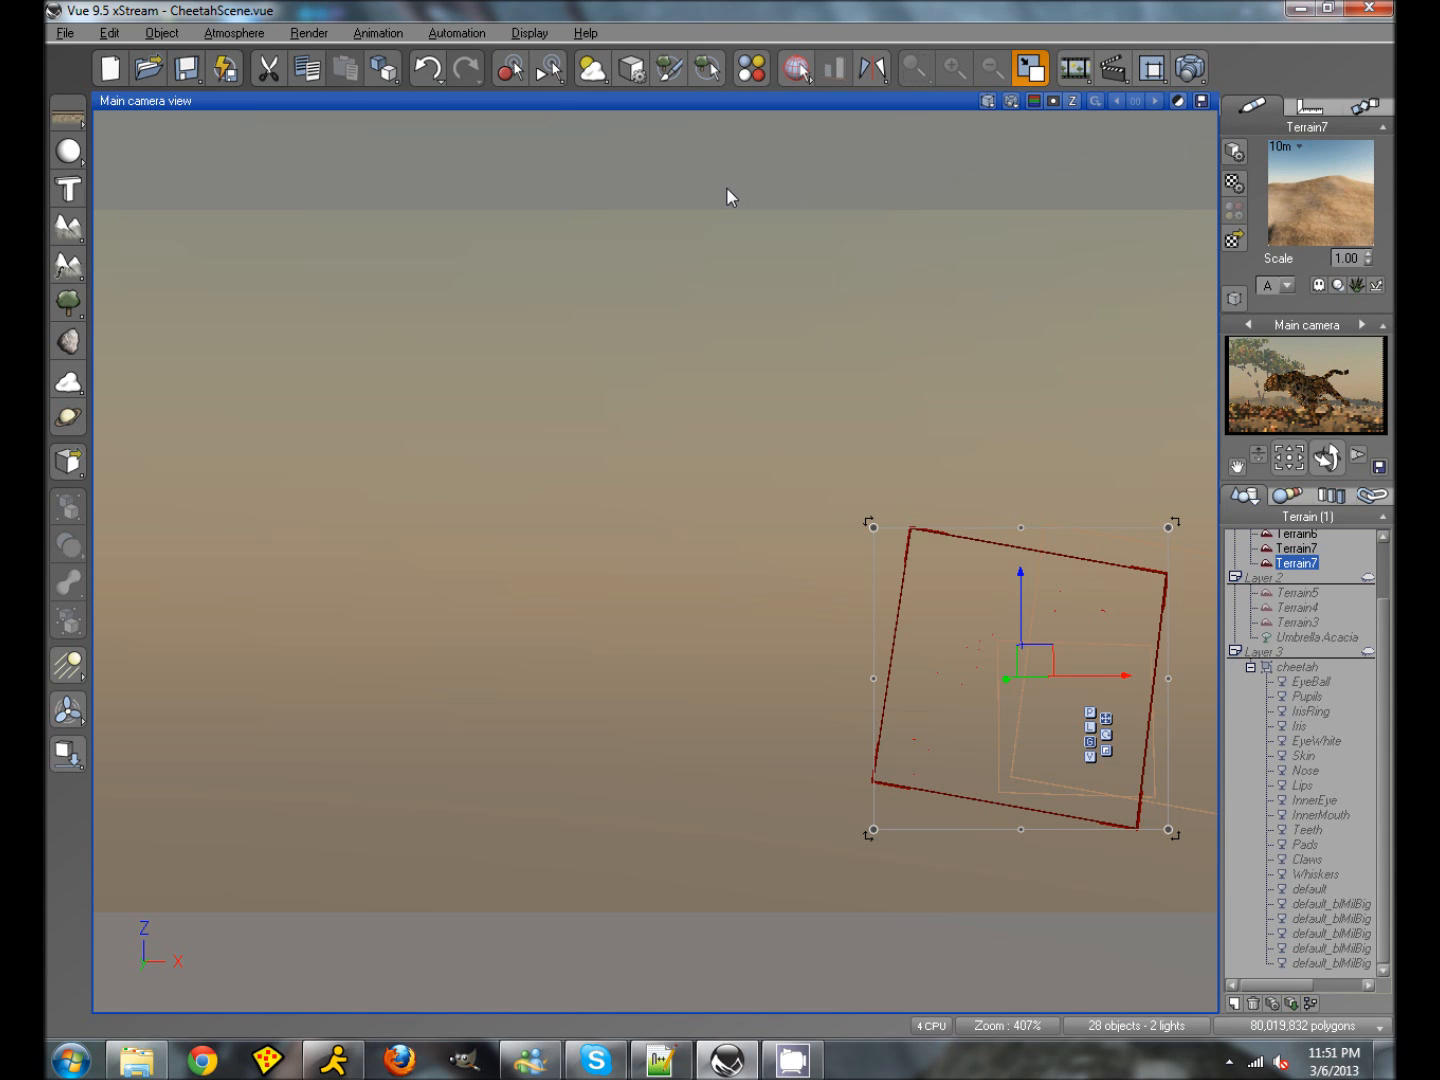
{"action": "left_click", "coordinate": [593, 67]}
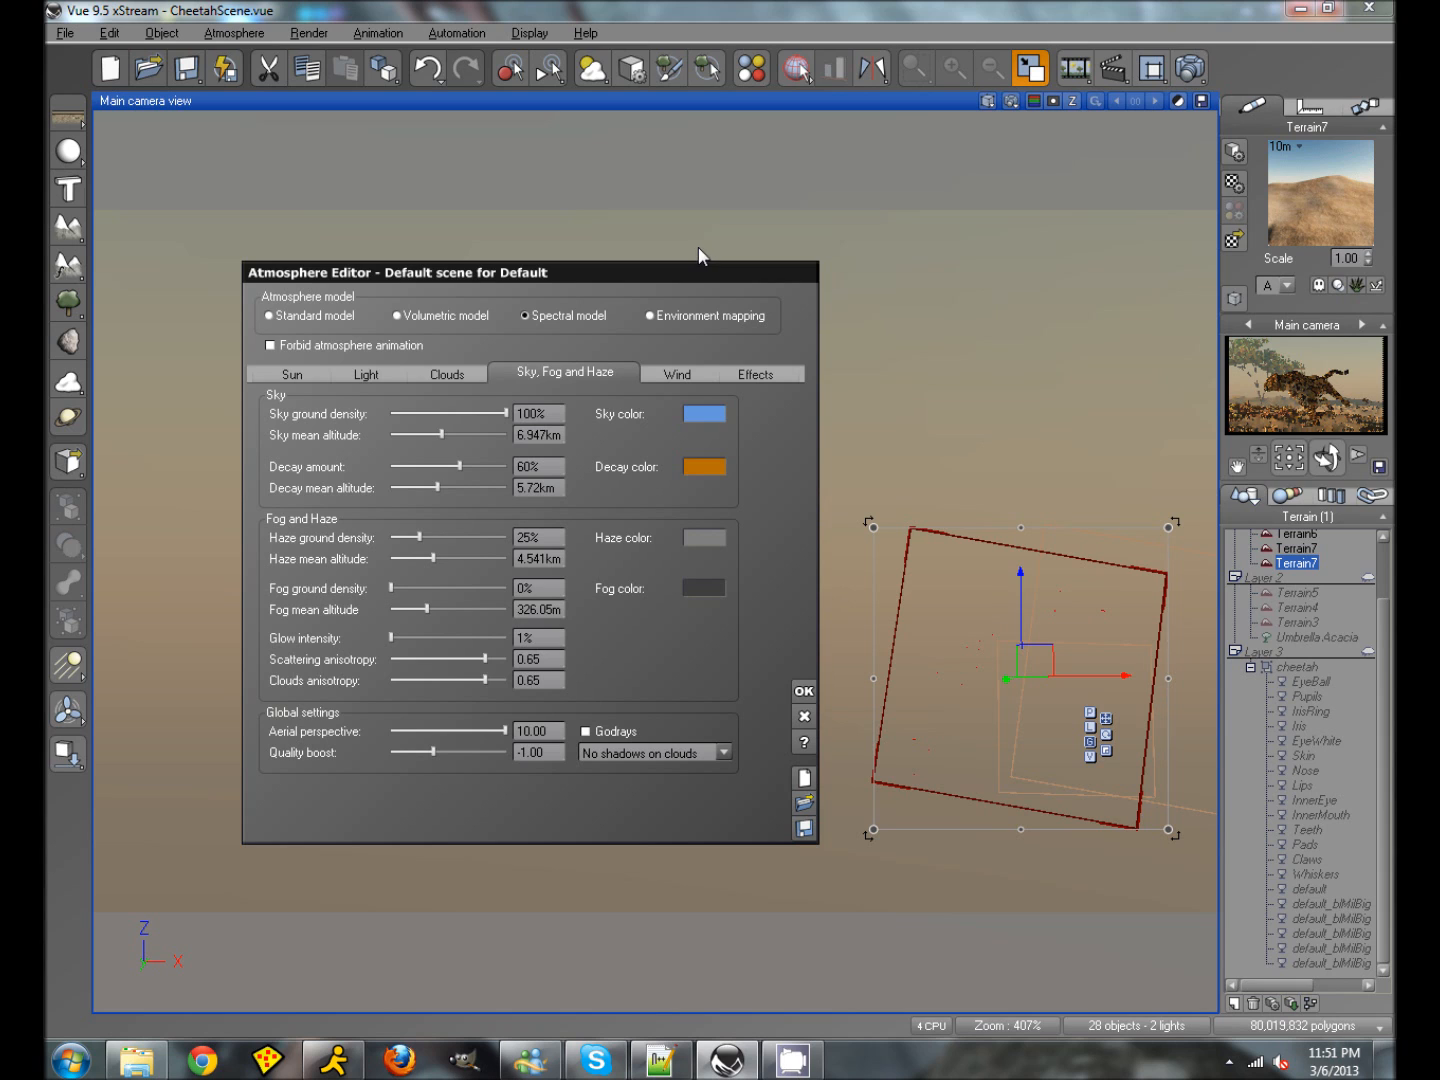
{"action": "left_click", "coordinate": [452, 376]}
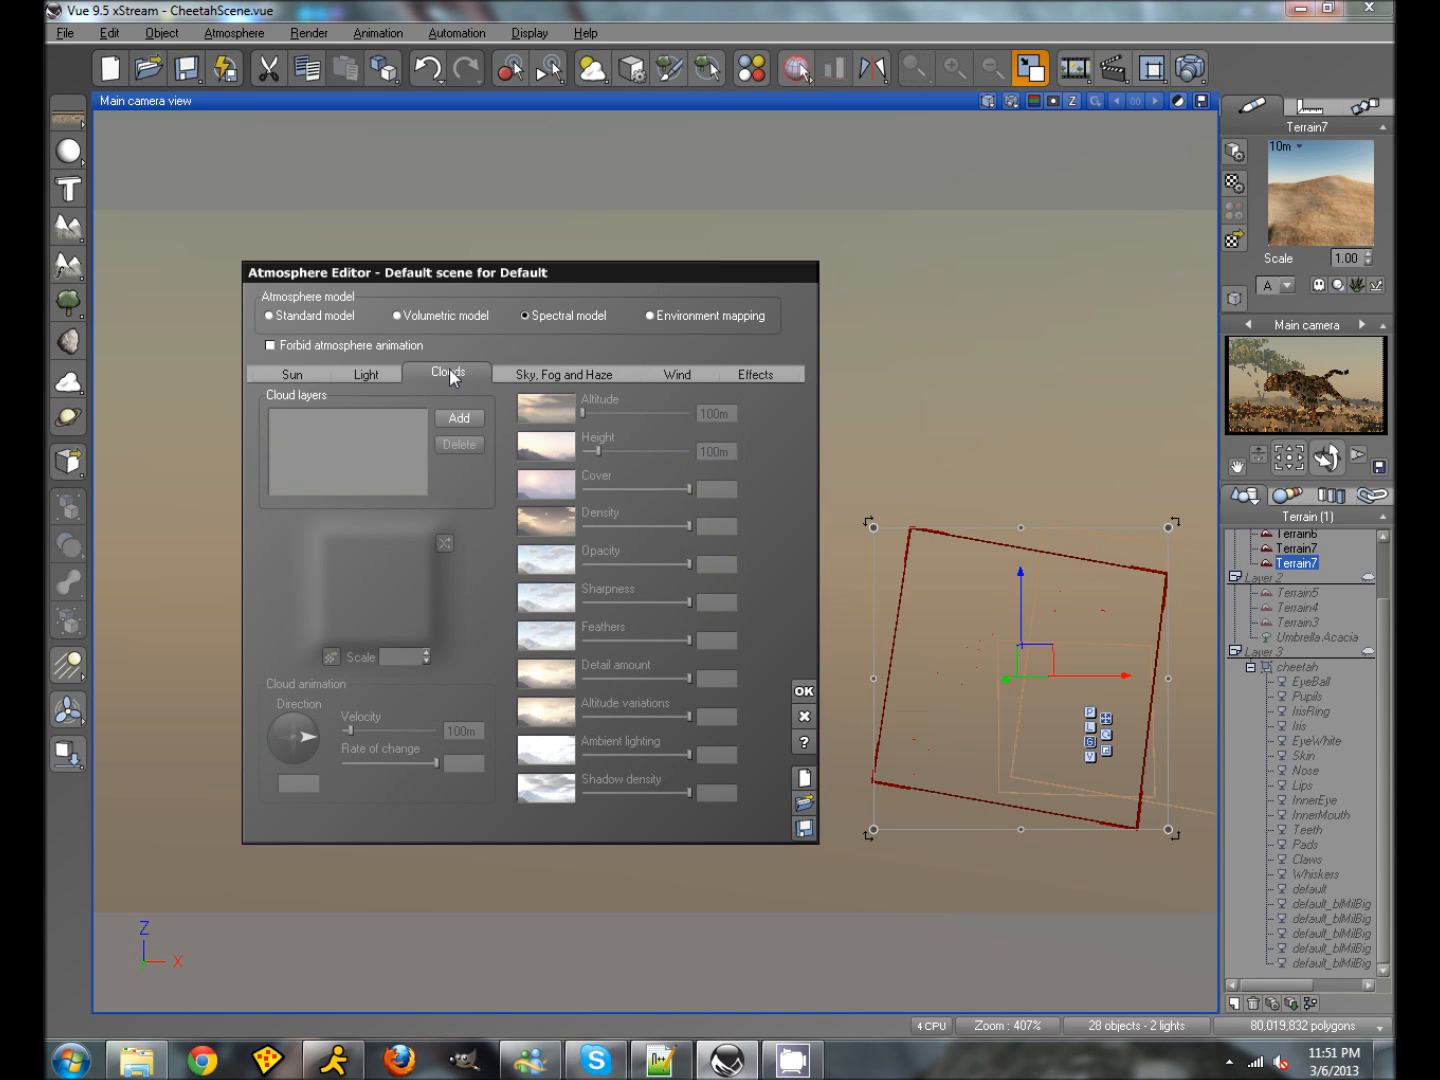
{"action": "left_click", "coordinate": [459, 419]}
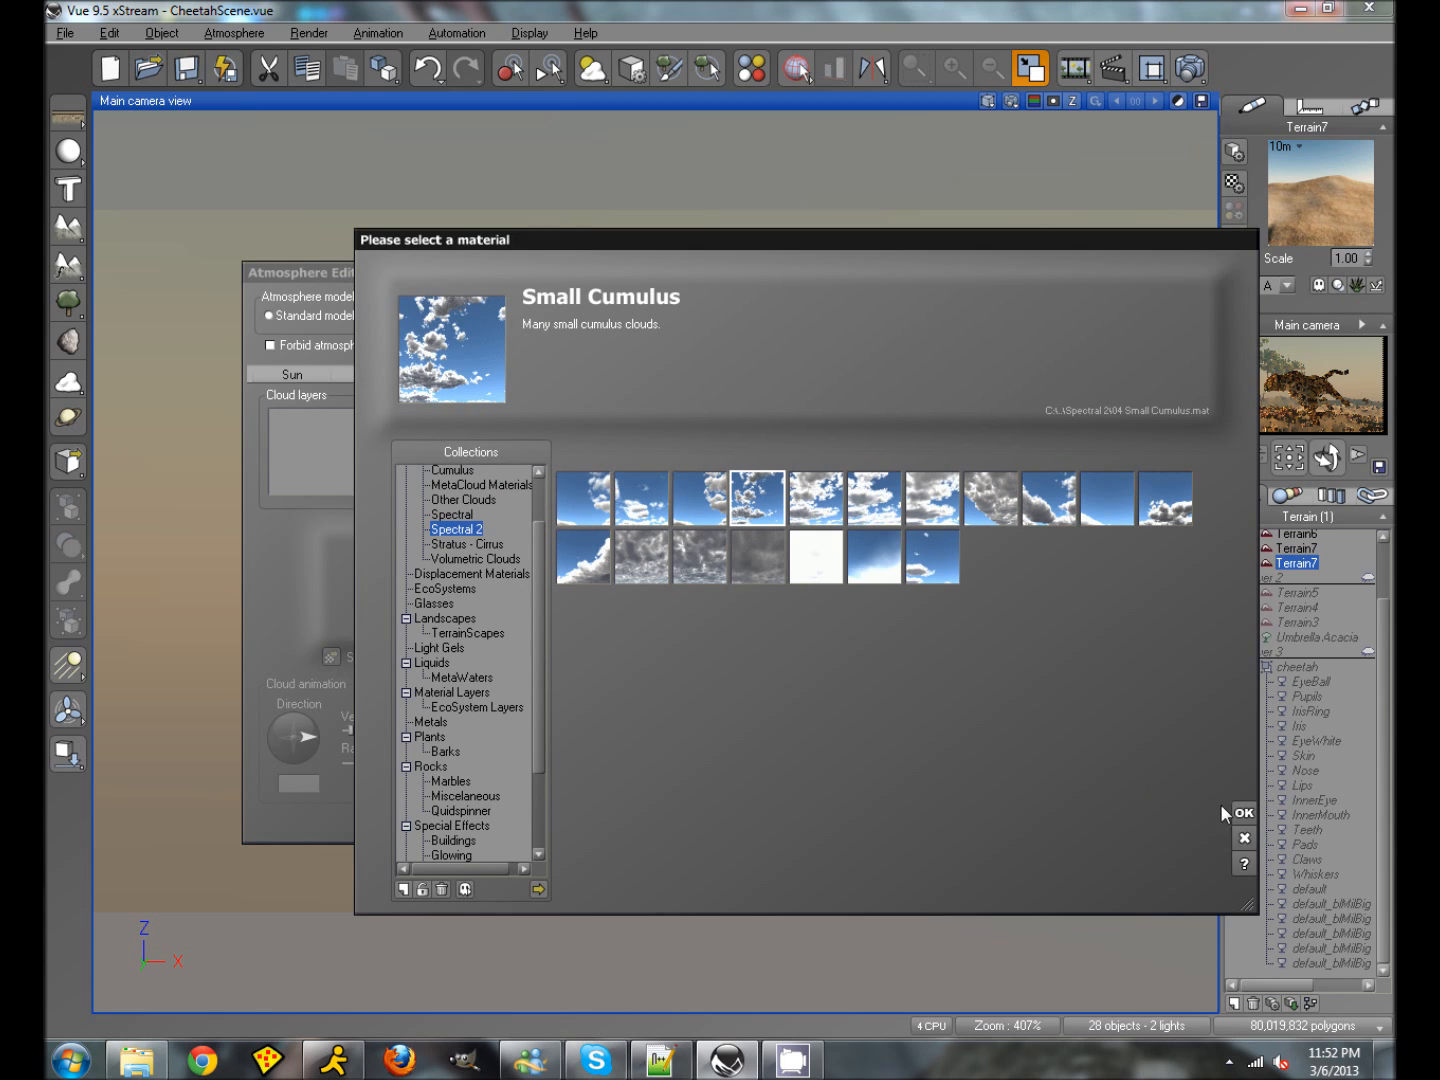
{"action": "left_click", "coordinate": [1243, 813]}
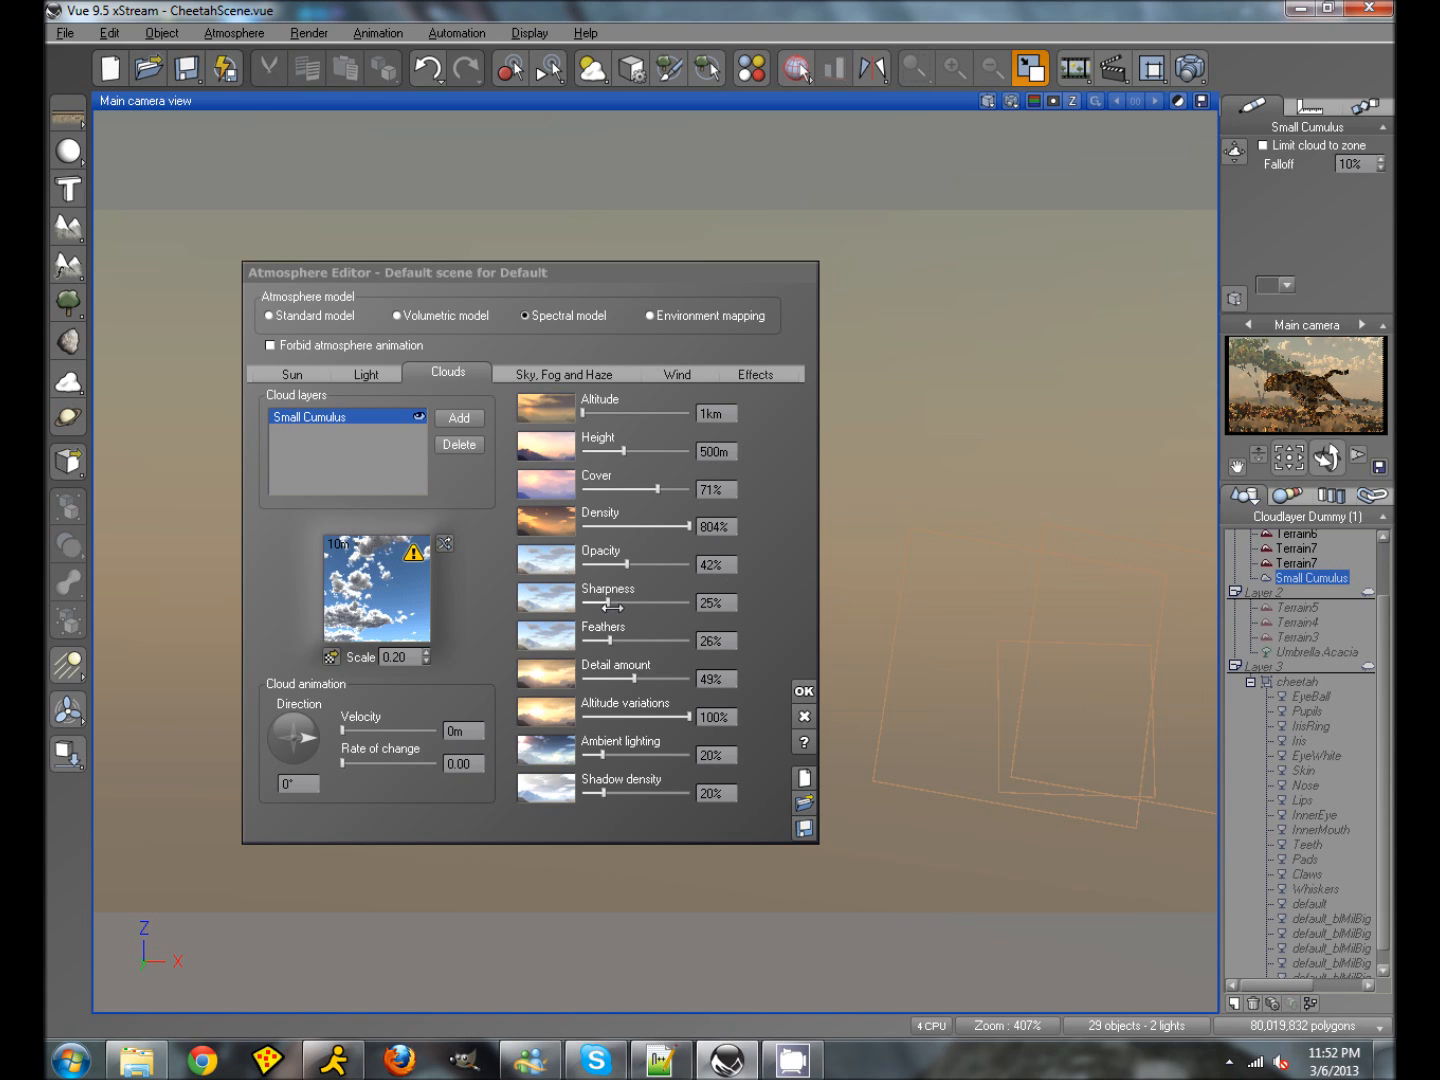
Step: Set the Small Cumulus layer's sharpness to 0%, raise its detail amount slightly and accept the atmosphere
{"action": "left_click_drag", "start_coordinate": [609, 603], "coordinate": [580, 604]}
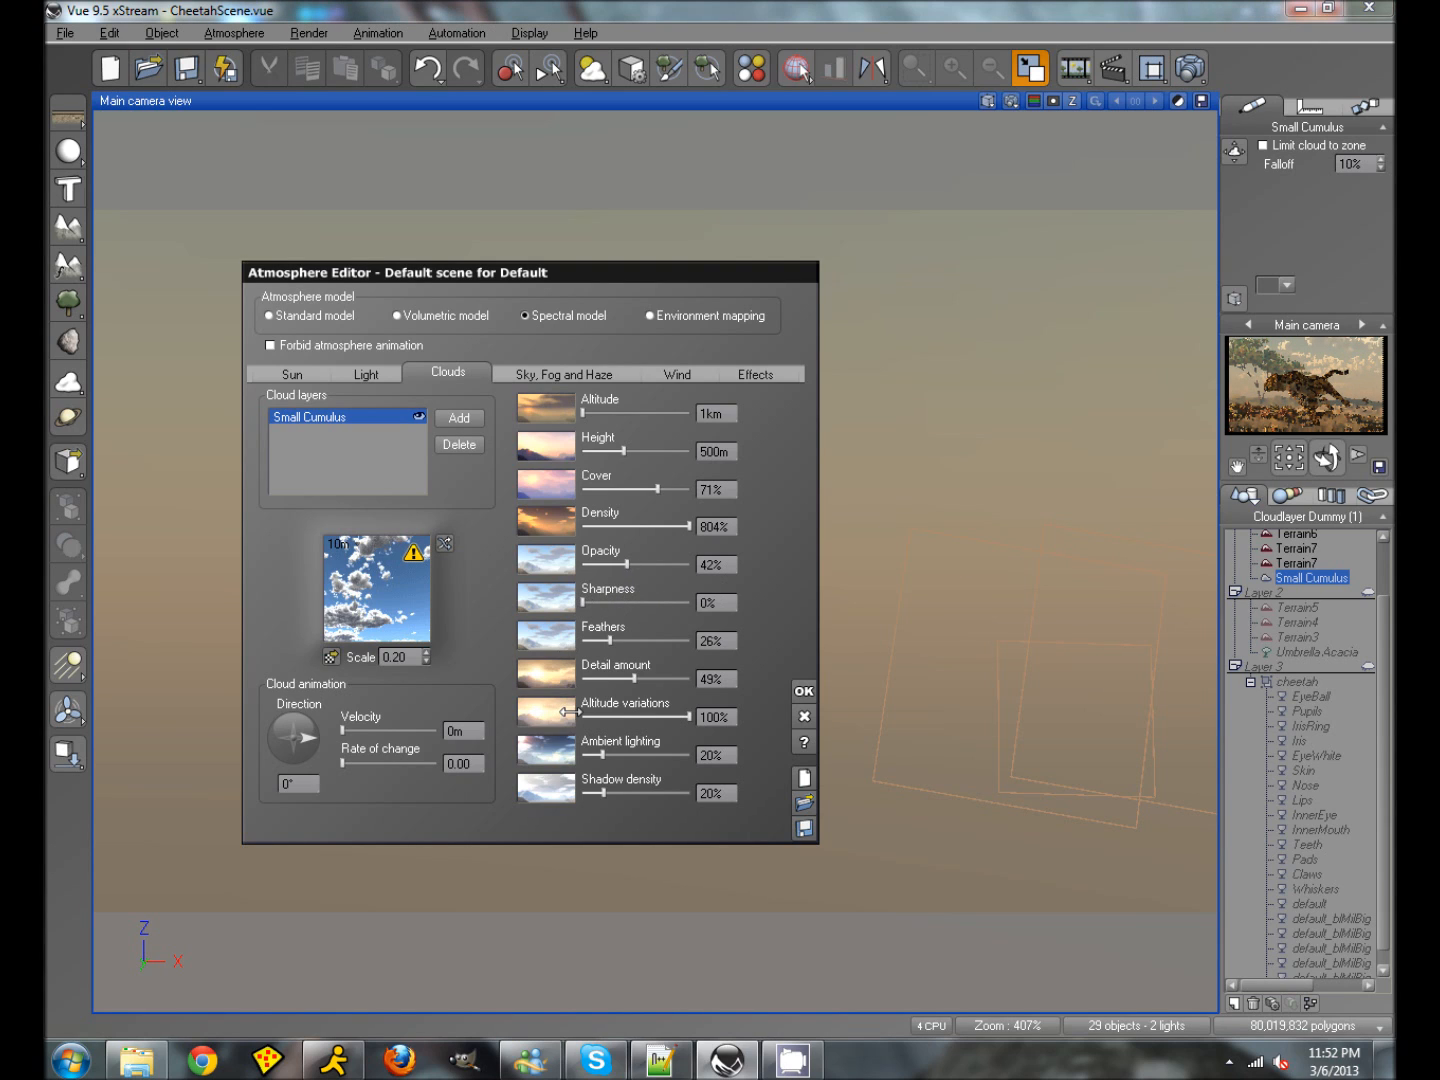
{"action": "left_click_drag", "start_coordinate": [635, 679], "coordinate": [645, 679]}
{"action": "left_click", "coordinate": [804, 693]}
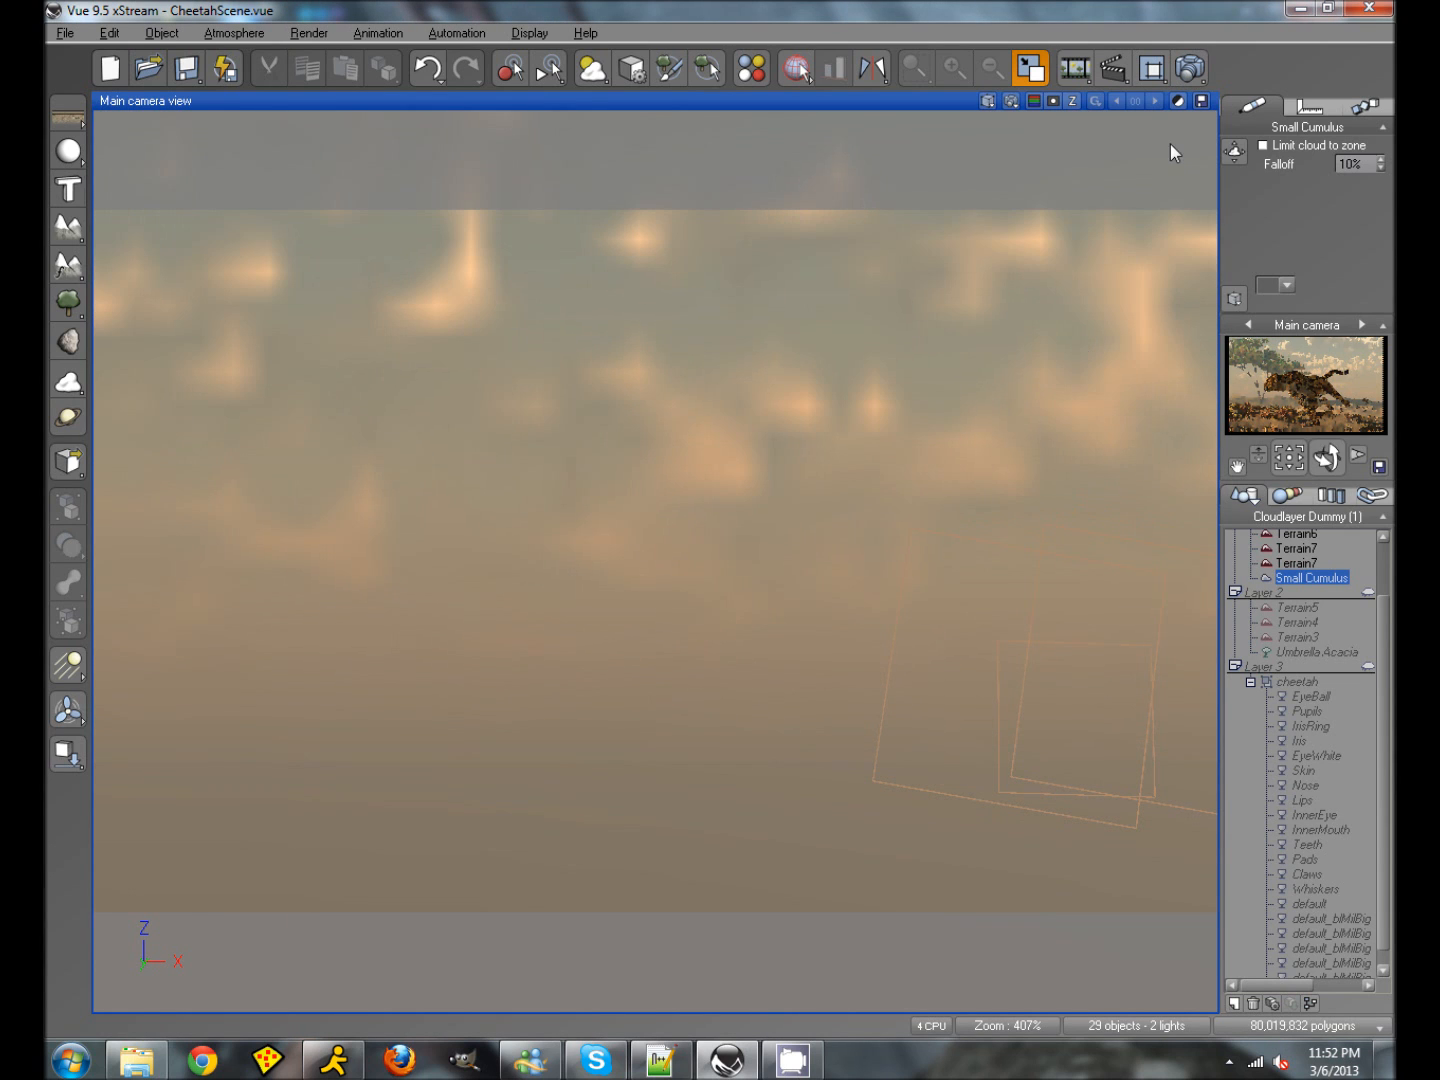
Step: Configure the render for Final quality, output to screen and a picture size of 5200 x 3250 pixels
{"action": "left_click", "coordinate": [1187, 78]}
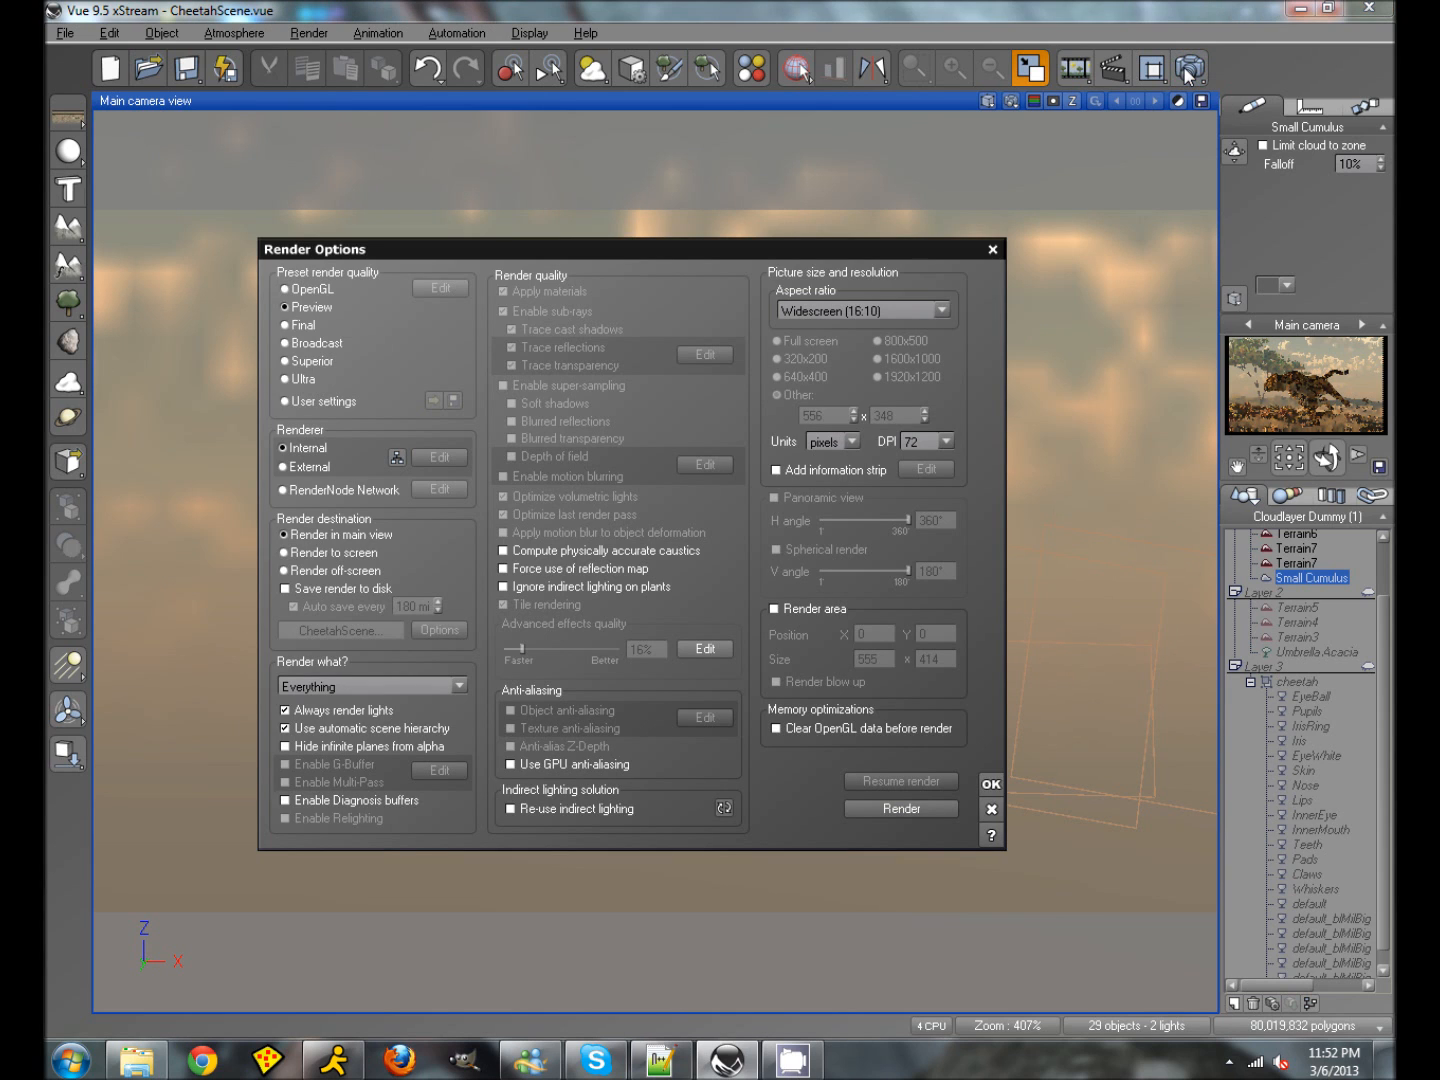
{"action": "left_click", "coordinate": [297, 325]}
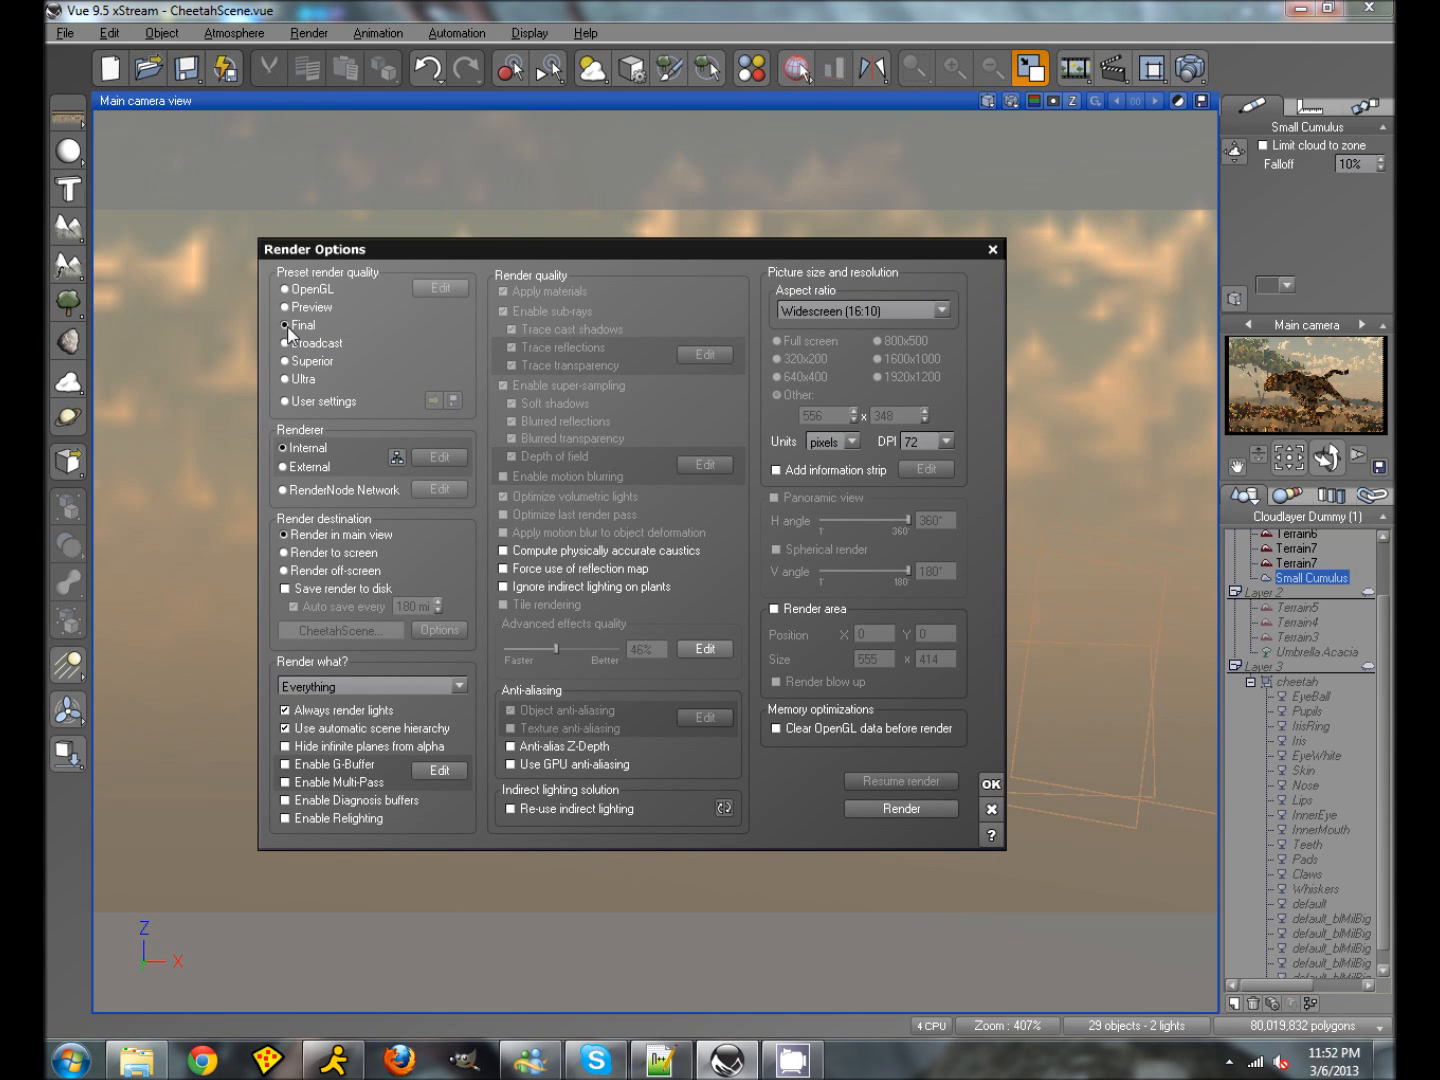
{"action": "left_click", "coordinate": [283, 552]}
{"action": "key", "text": "Tab"}
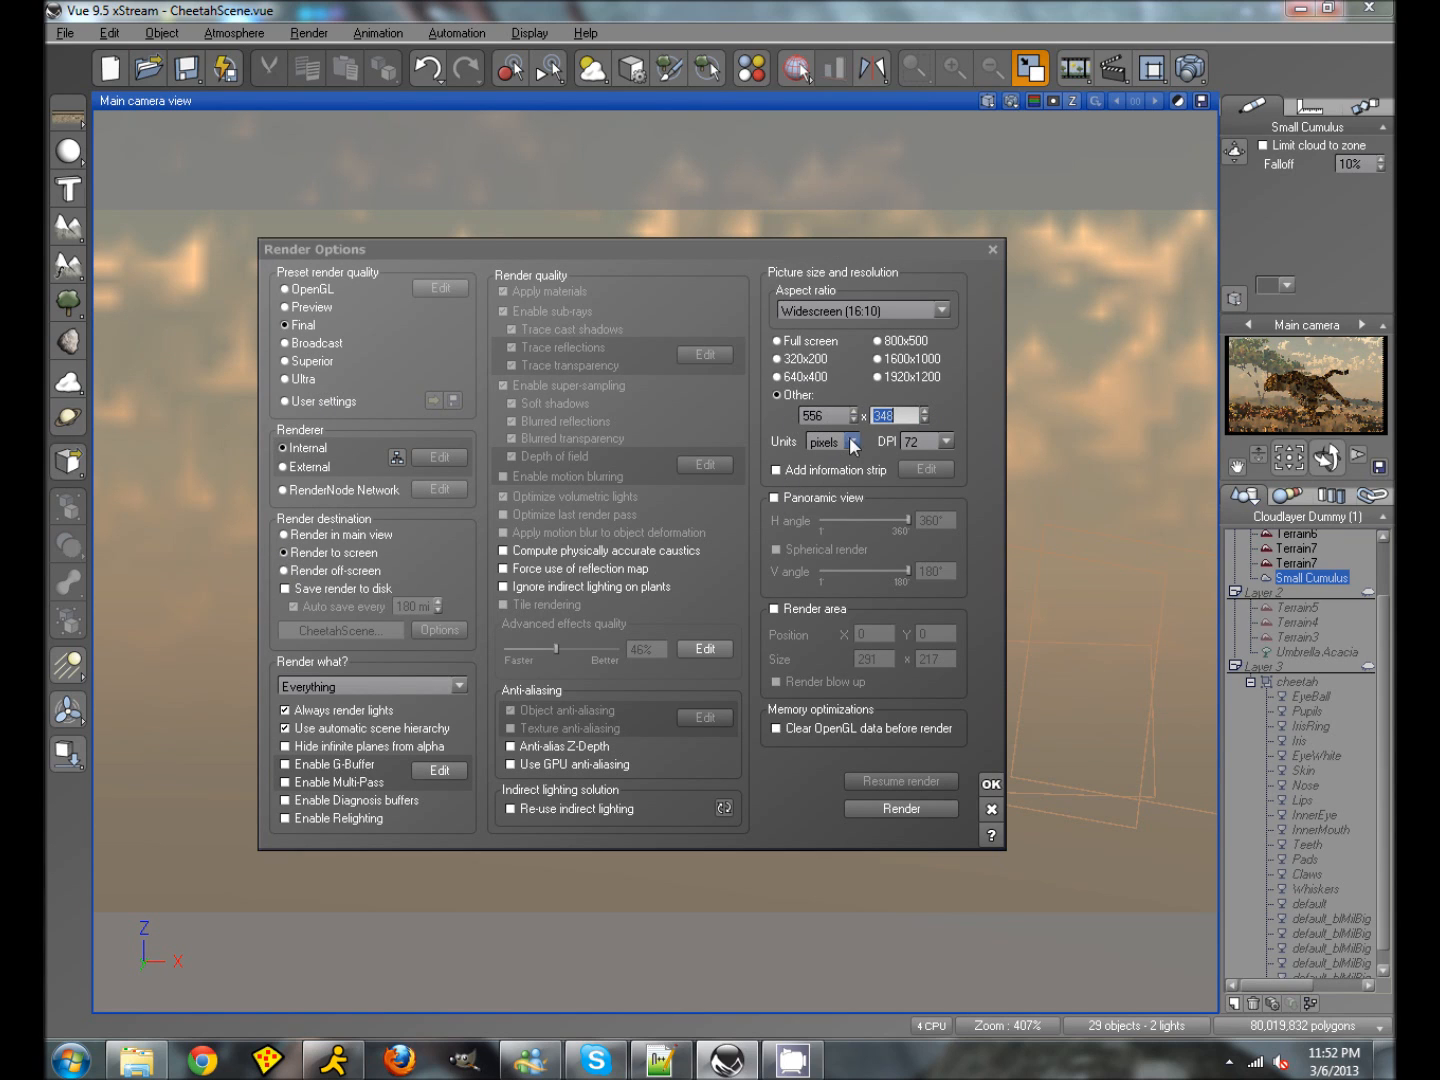
{"action": "double_click", "coordinate": [834, 414]}
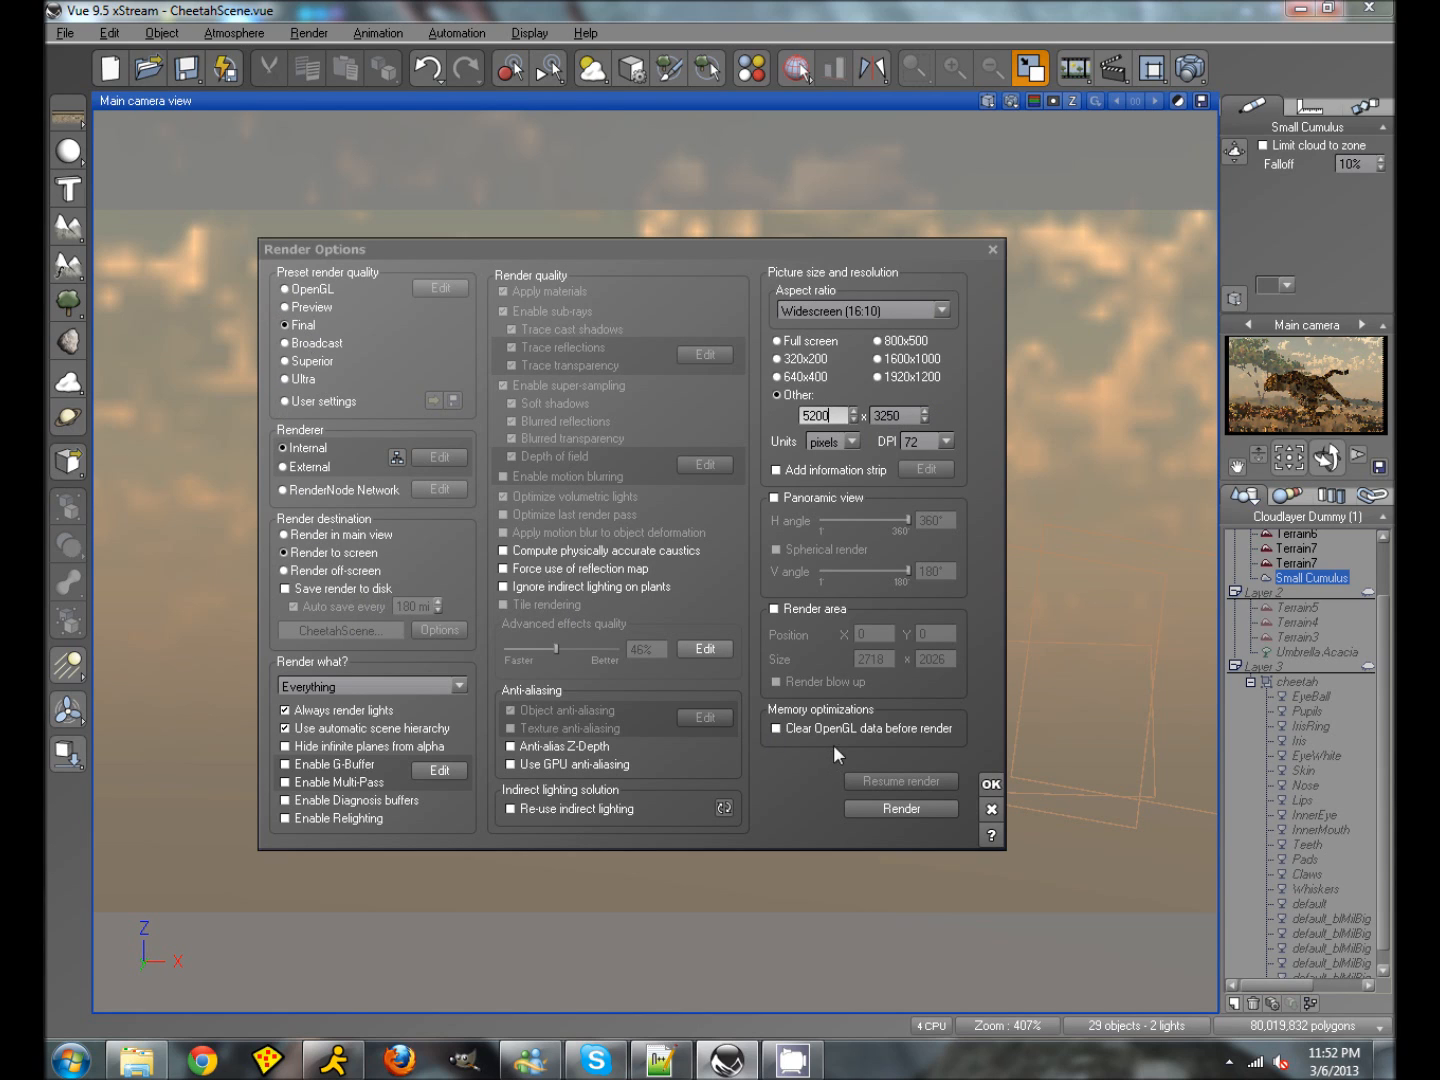
{"action": "left_click", "coordinate": [991, 786]}
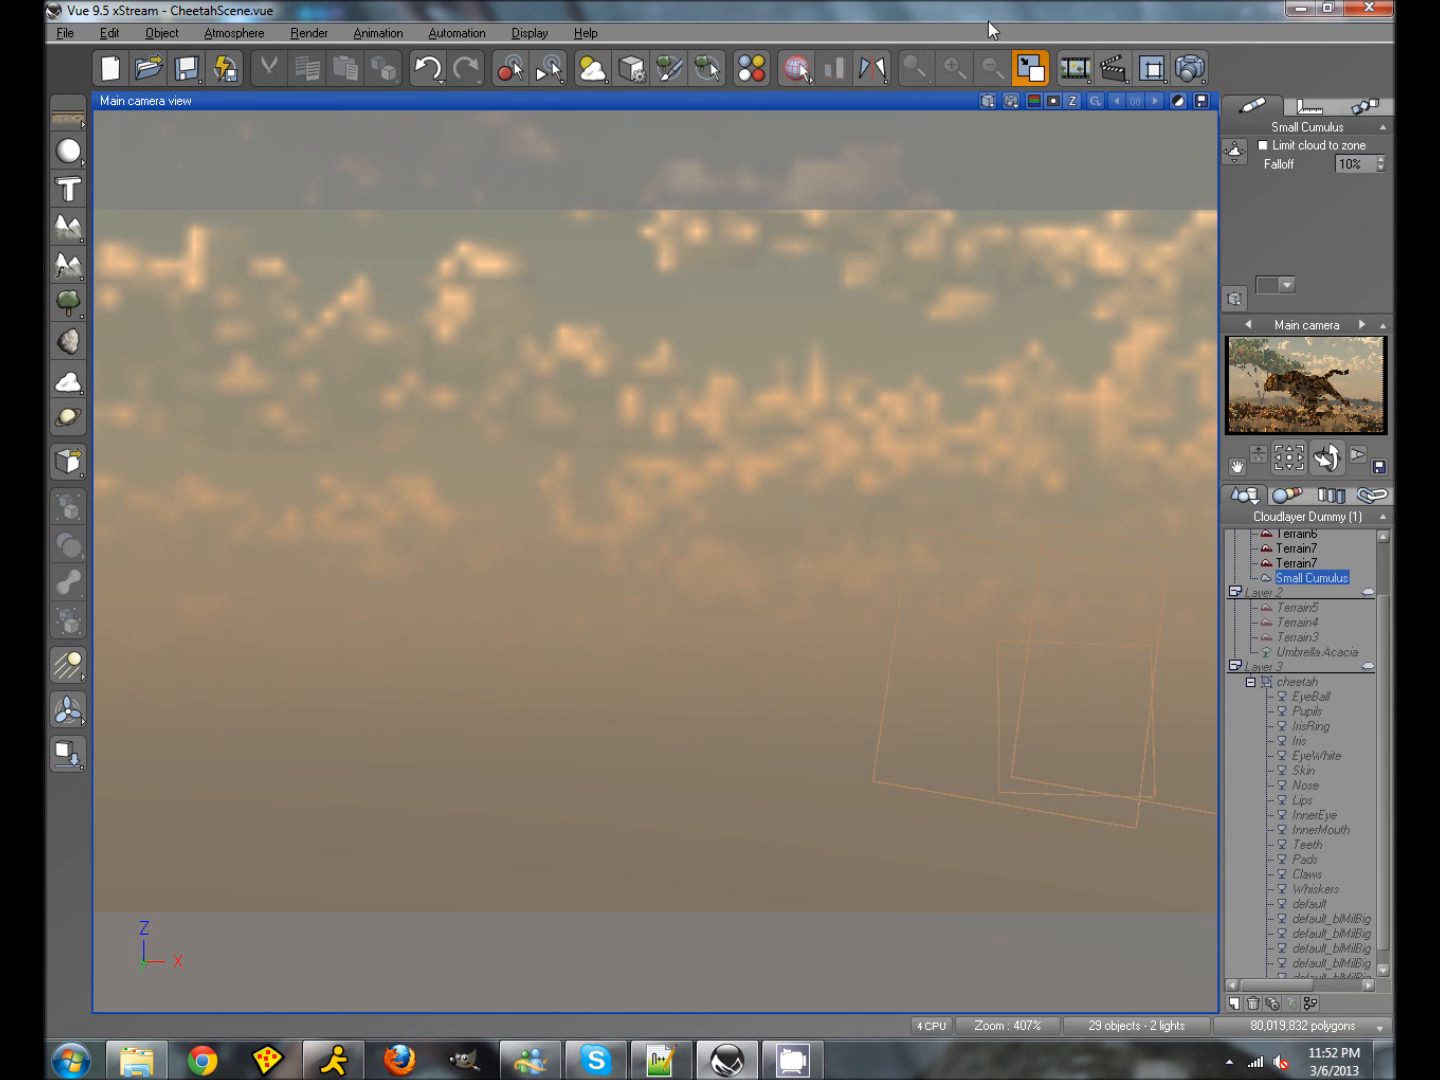
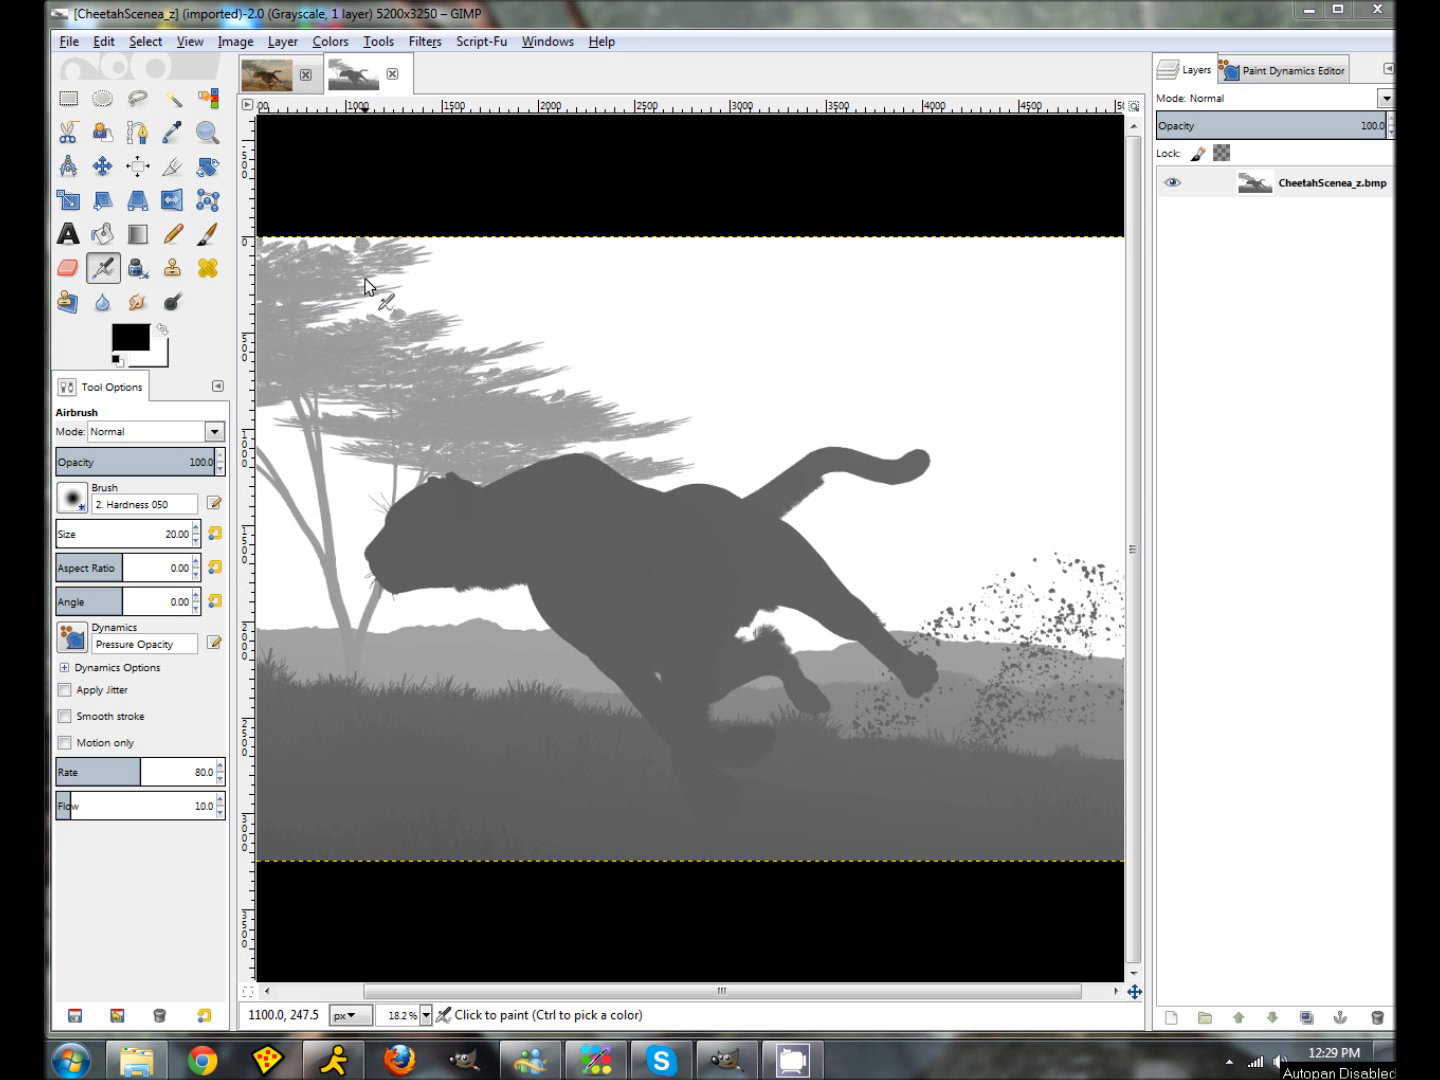
Step: In GIMP, apply a threshold of 168 to 255 to the grayscale depth image CheetahScenea_z.bmp
{"action": "left_click", "coordinate": [262, 80]}
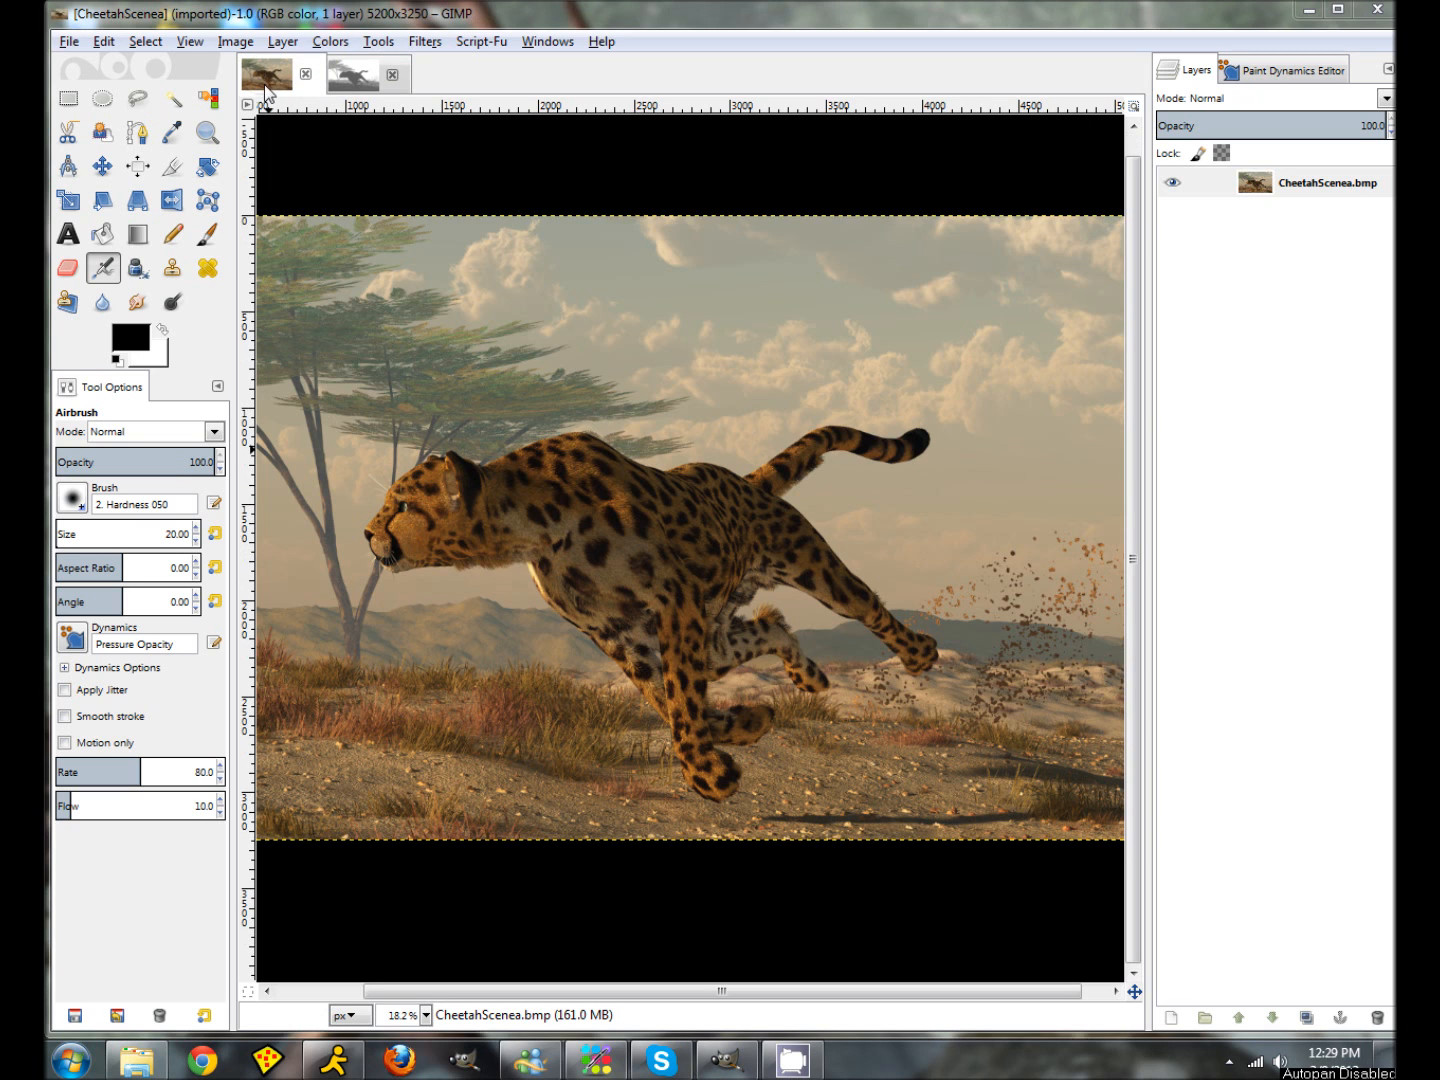
{"action": "left_click", "coordinate": [347, 74]}
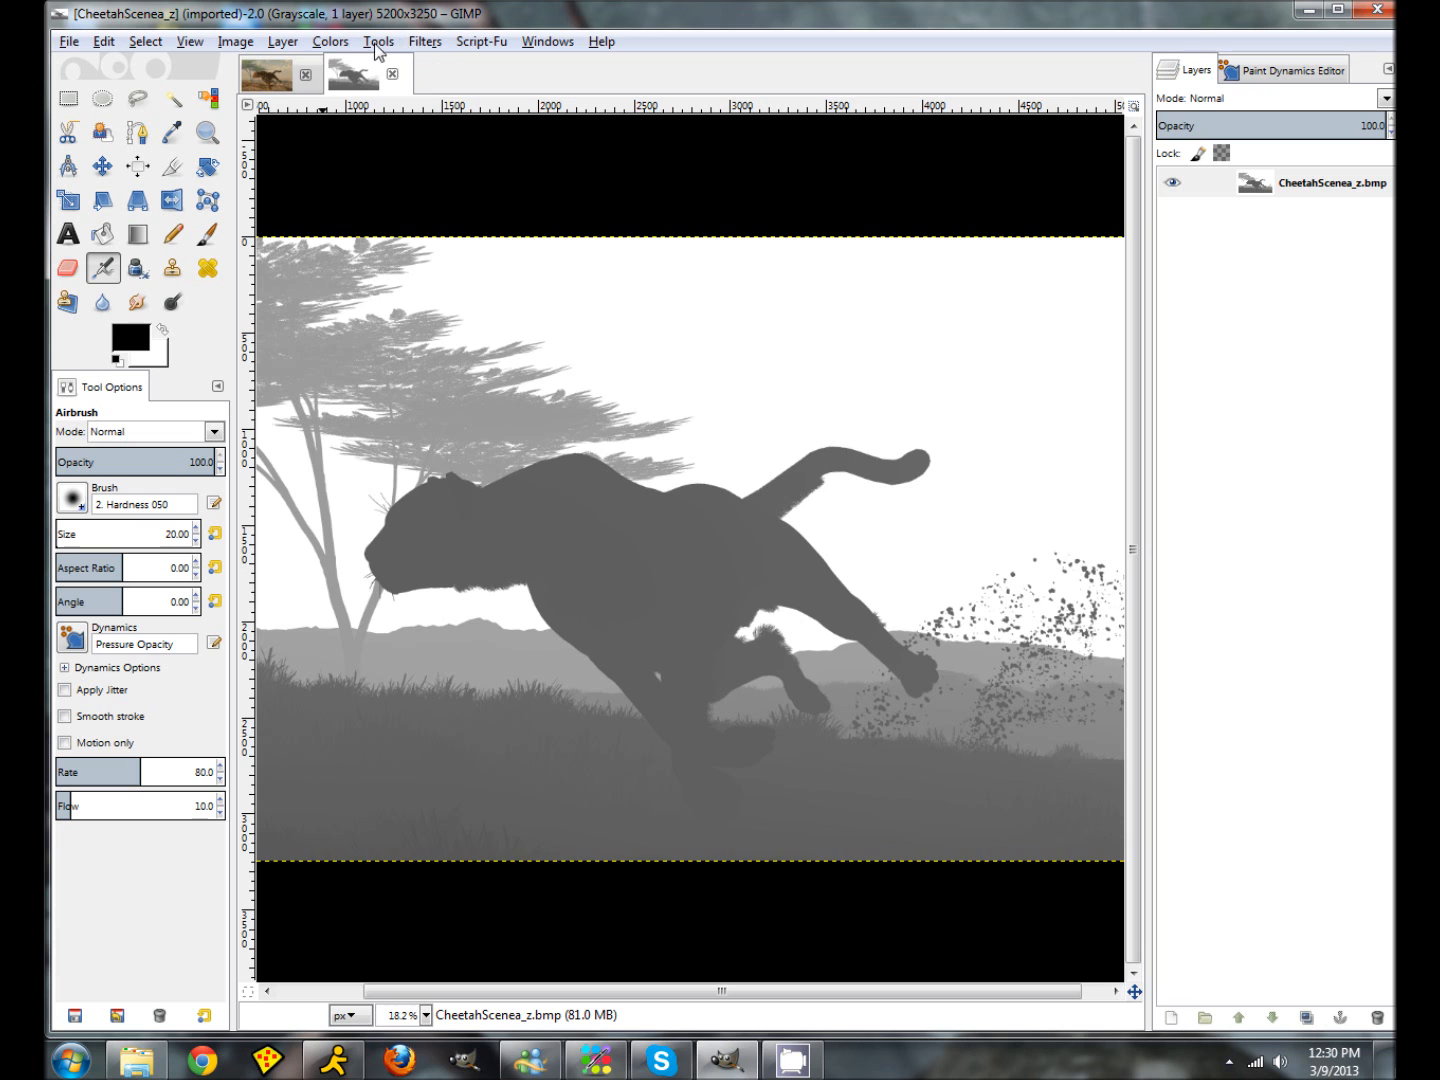
{"action": "left_click", "coordinate": [337, 49]}
{"action": "left_click", "coordinate": [365, 166]}
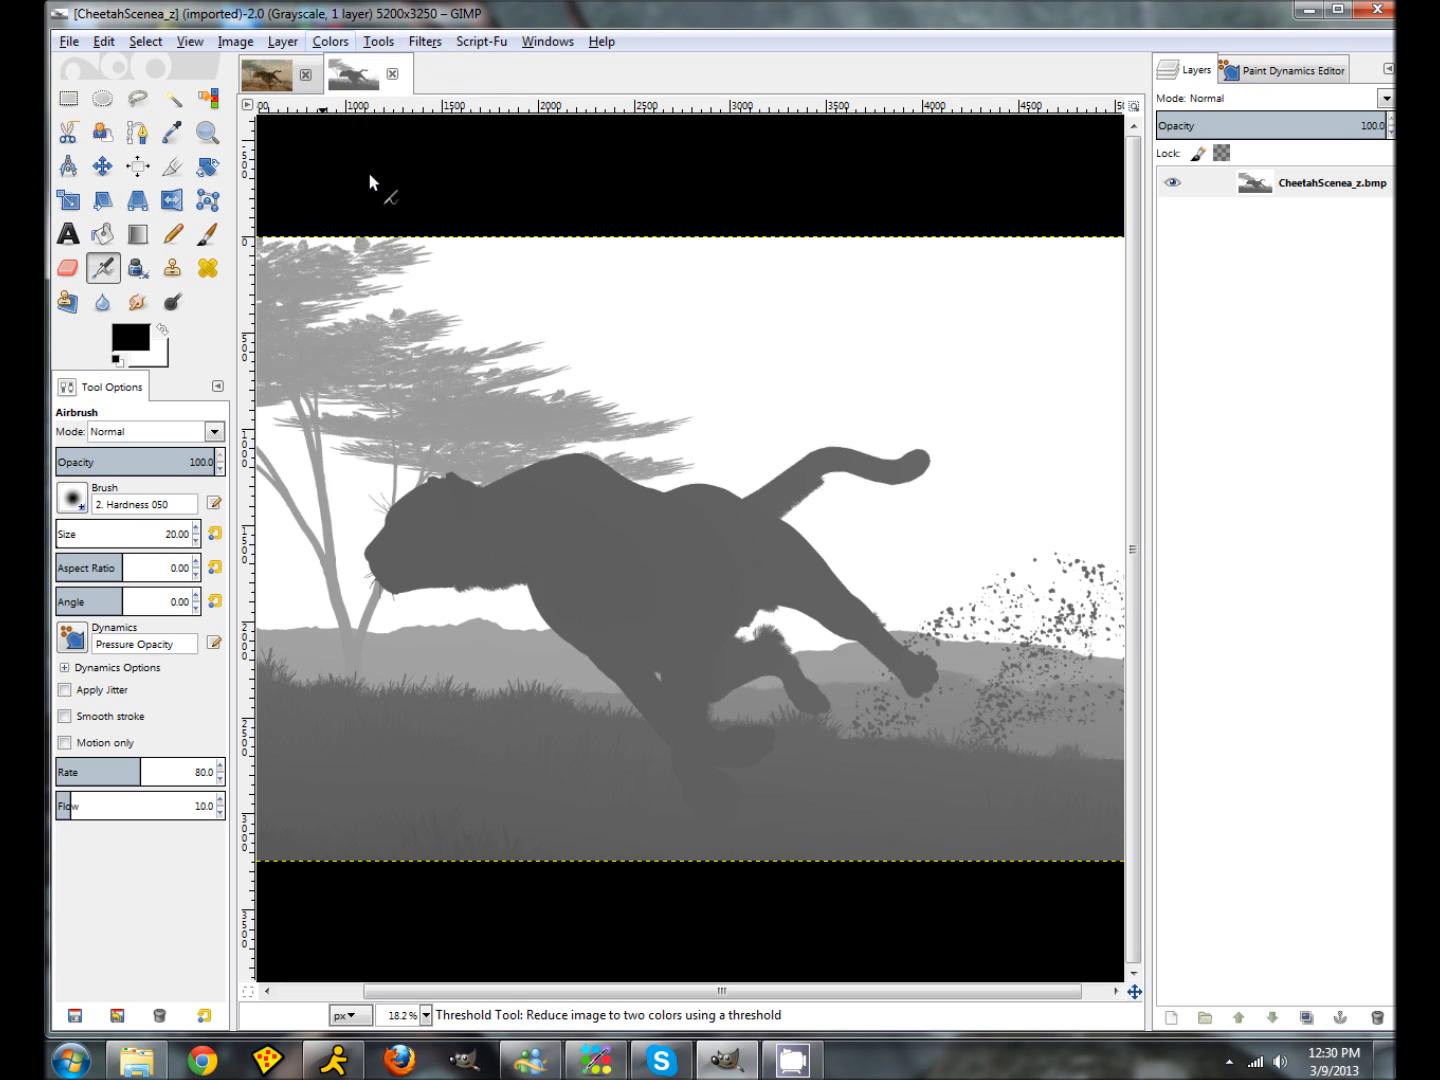
{"action": "left_click_drag", "start_coordinate": [1177, 472], "coordinate": [1239, 476]}
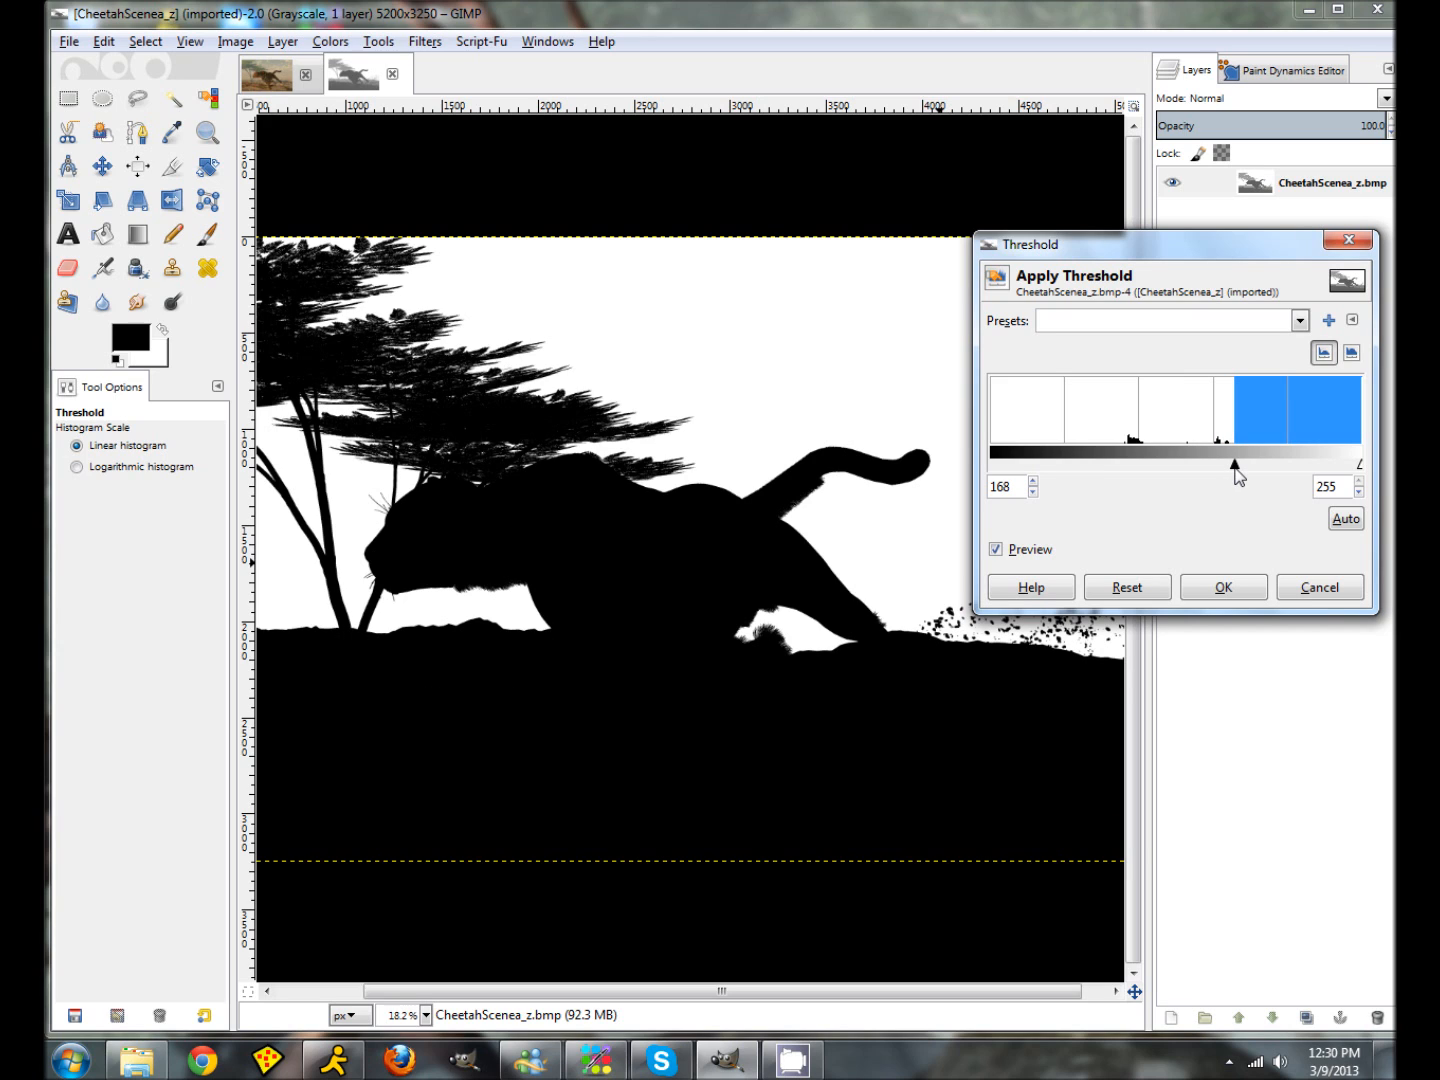
{"action": "left_click", "coordinate": [1226, 588]}
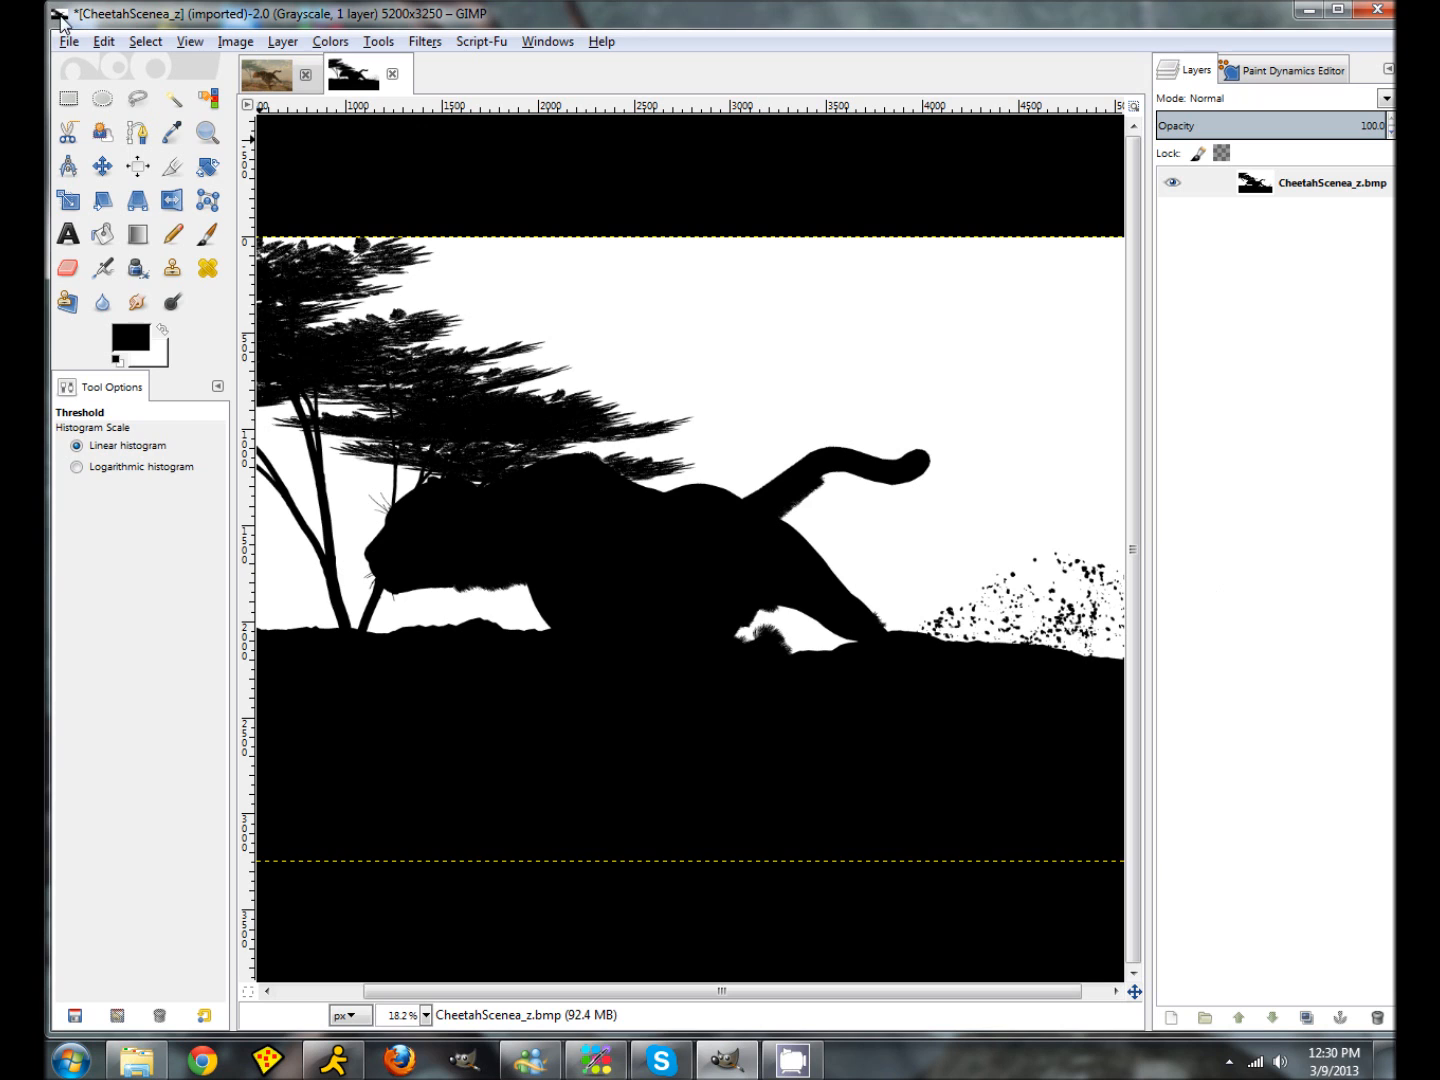
Step: Copy the entire thresholded depth image and paste it into the CheetahScenea render as a new layer
{"action": "left_click", "coordinate": [147, 41]}
{"action": "left_click", "coordinate": [163, 66]}
{"action": "key", "text": "ctrl+c"}
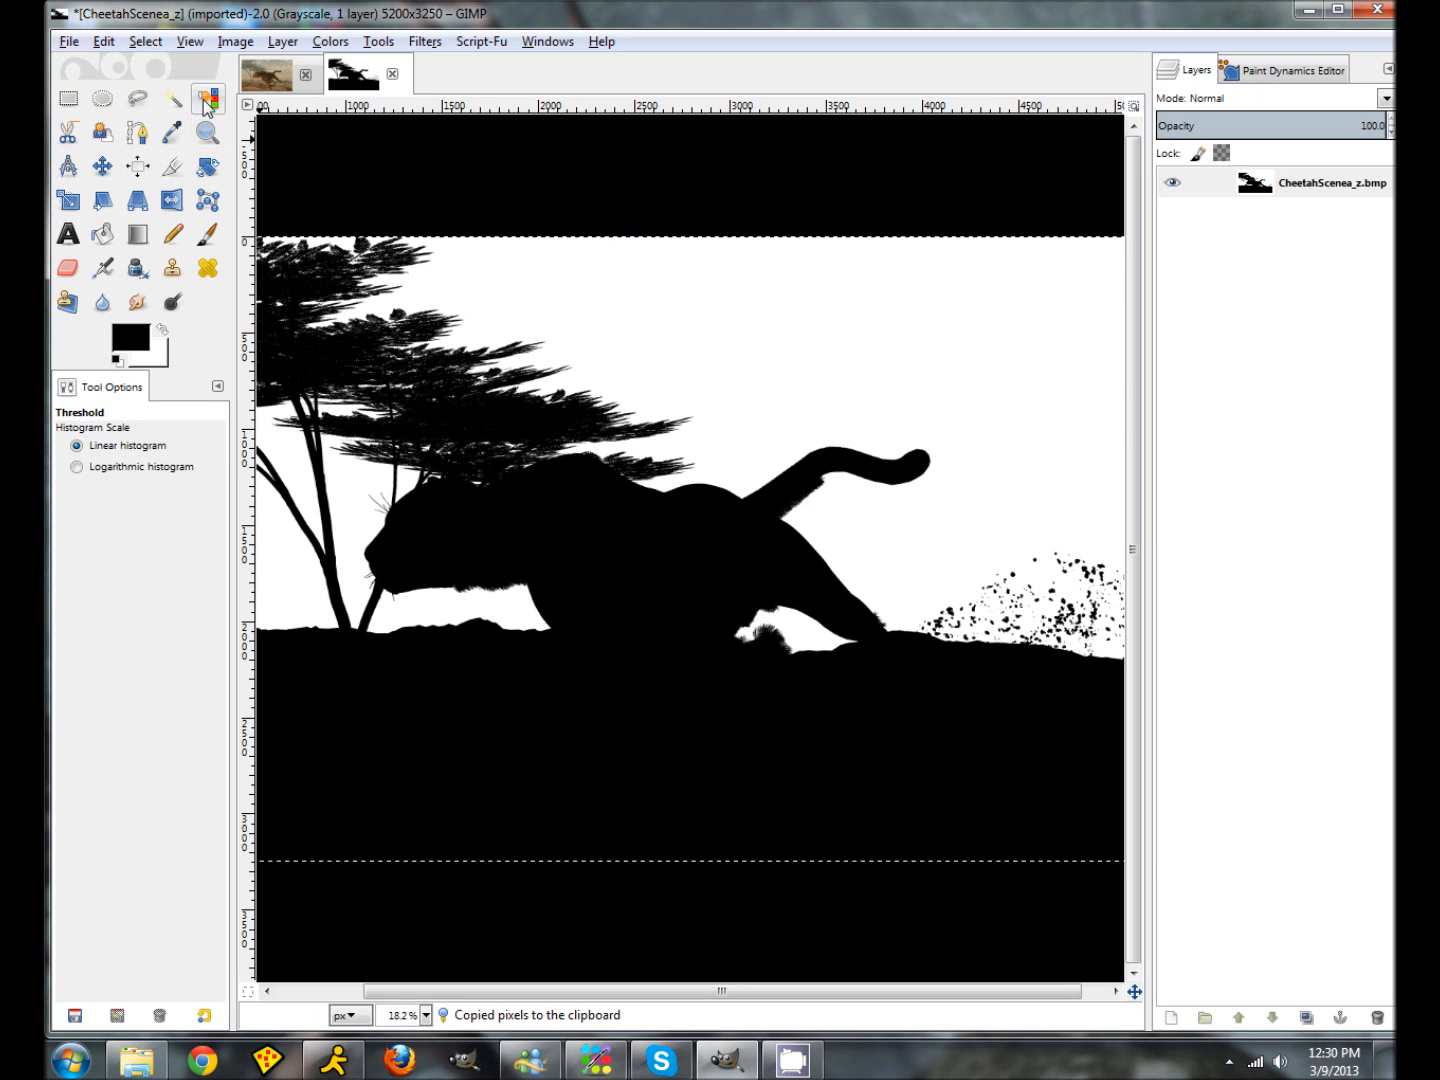
{"action": "left_click", "coordinate": [266, 75]}
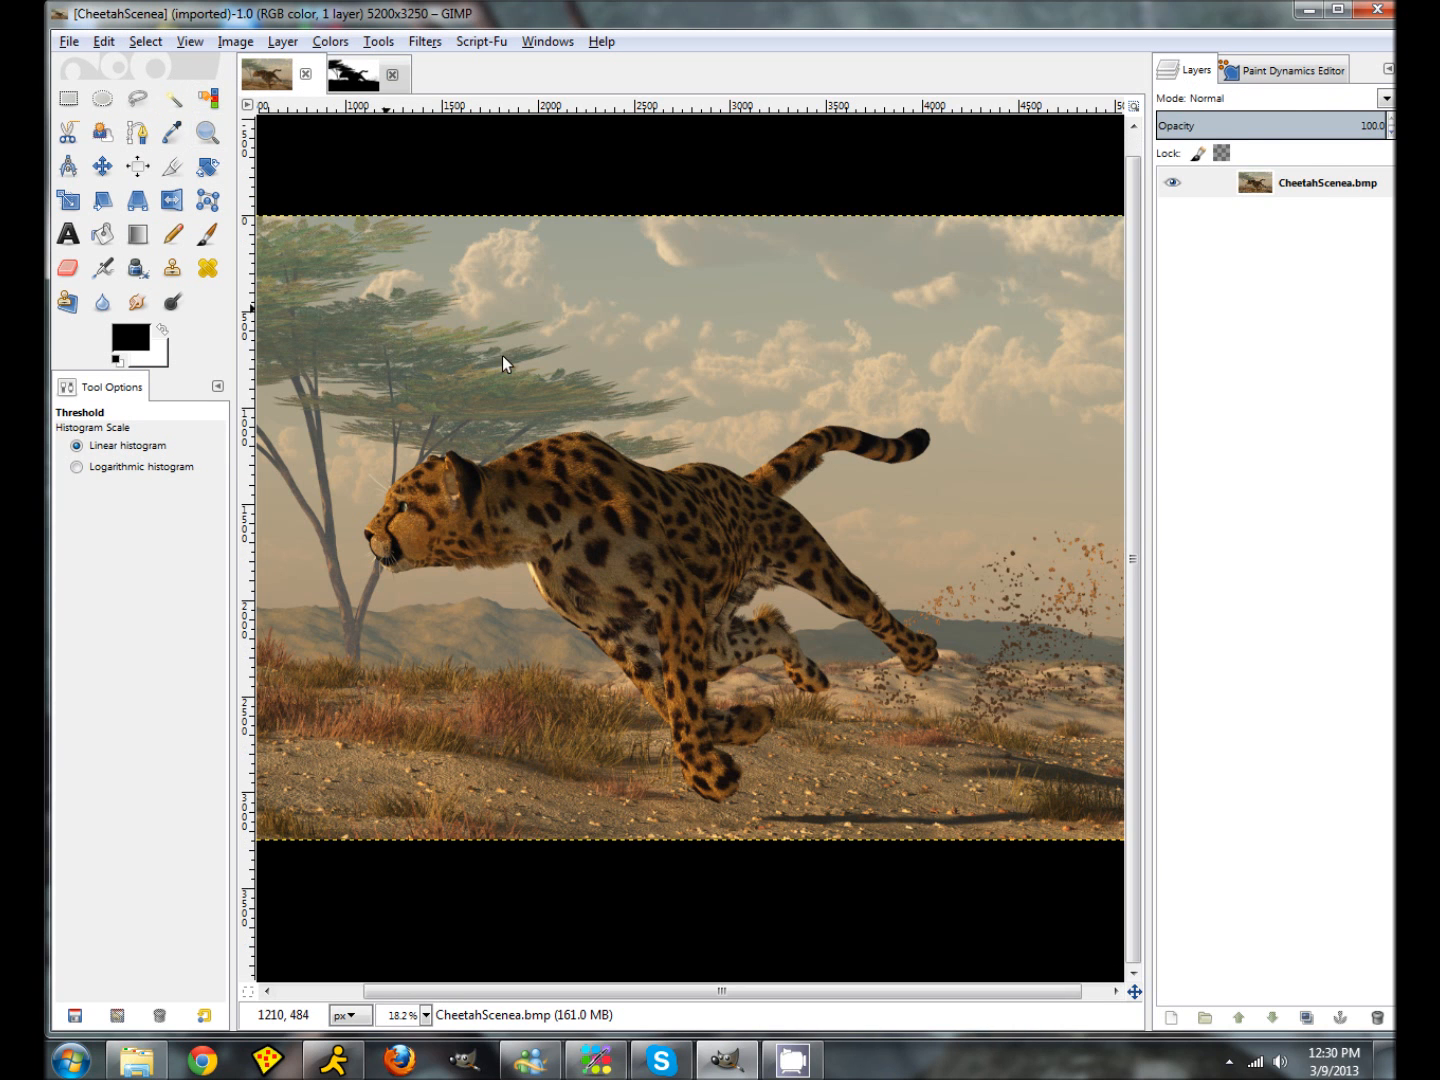
{"action": "key", "text": "ctrl+v"}
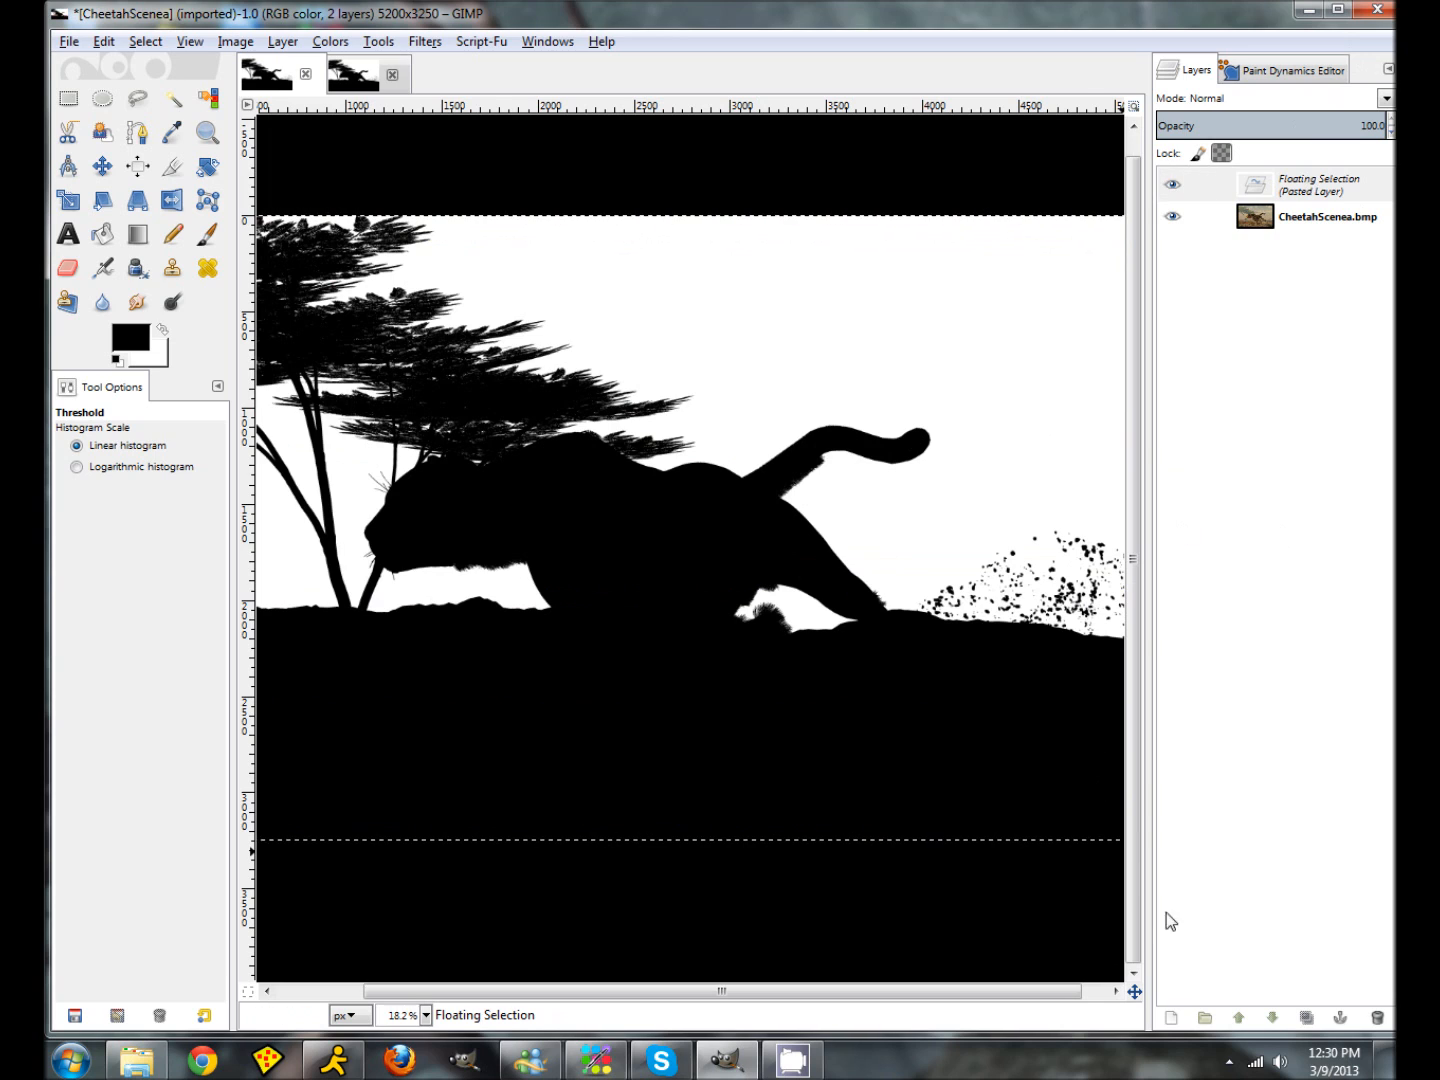
{"action": "left_click", "coordinate": [1171, 1017]}
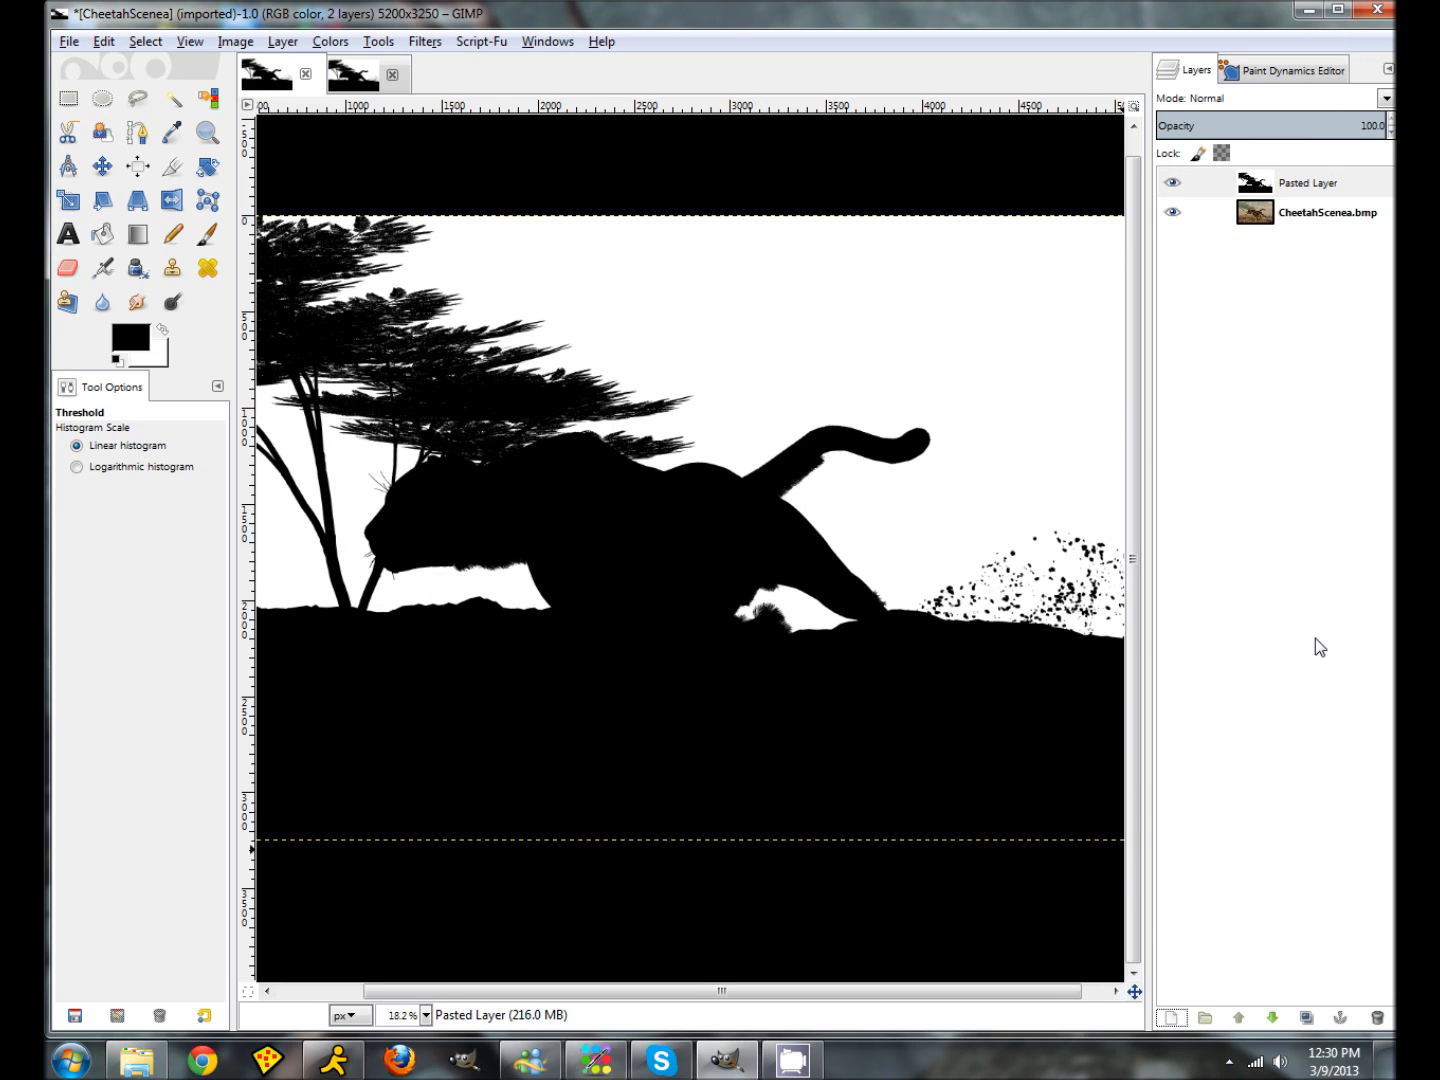
Step: Select the black areas of the pasted mask by color and delete the mask layer, keeping the selection
{"action": "key", "text": "shift+o"}
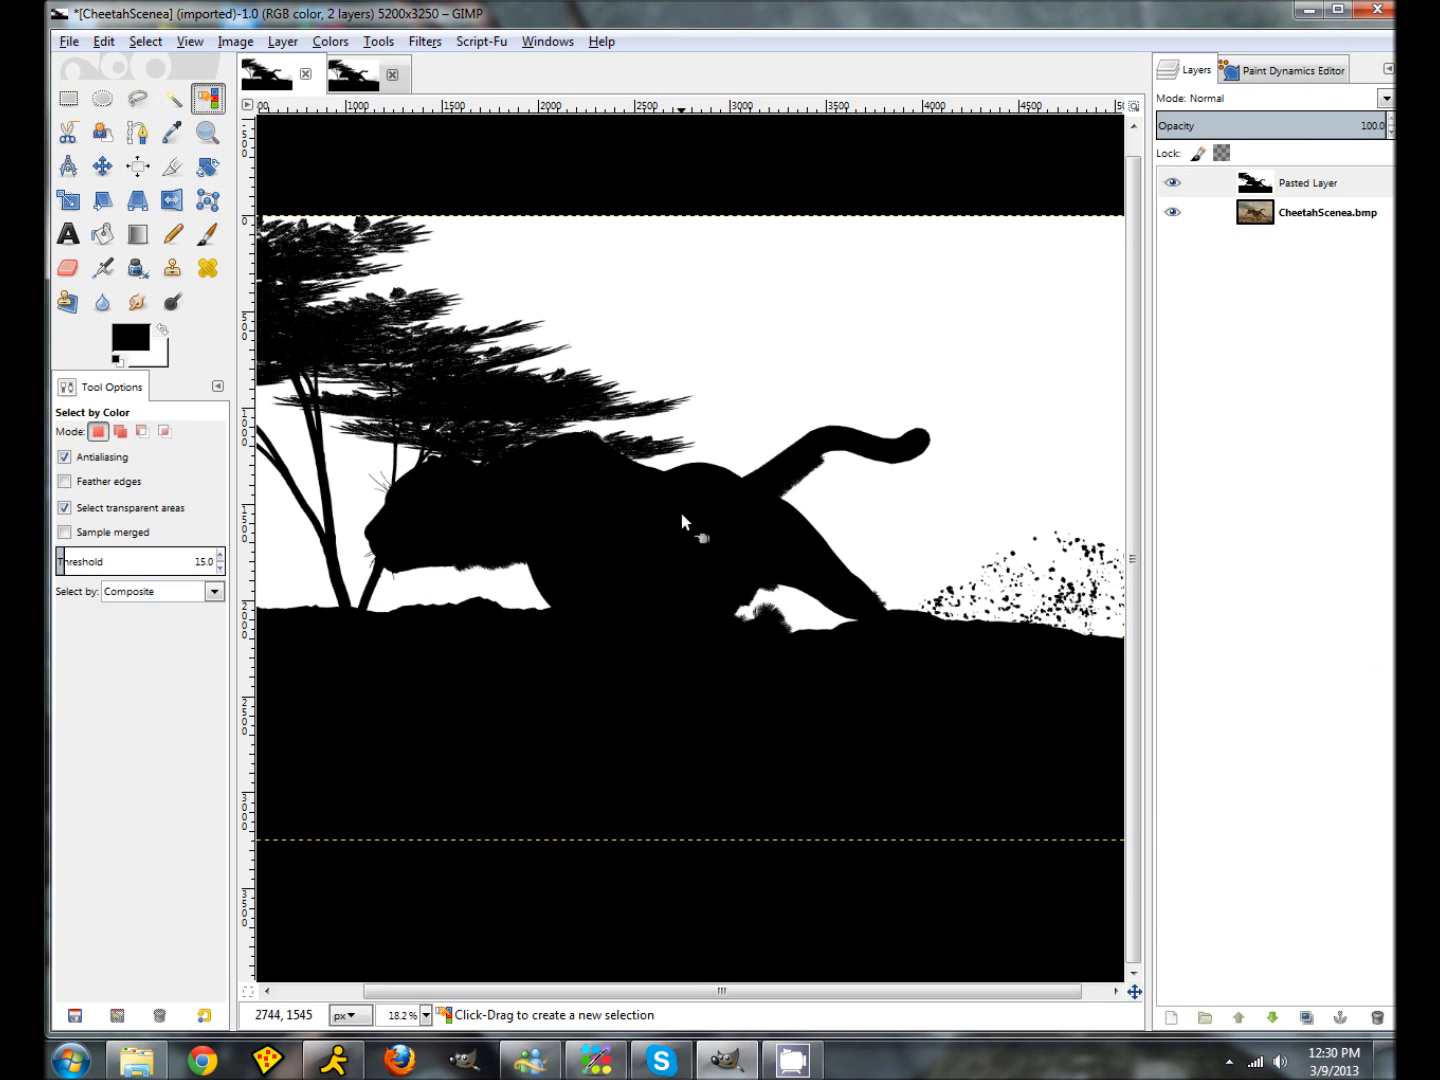
{"action": "left_click", "coordinate": [806, 687]}
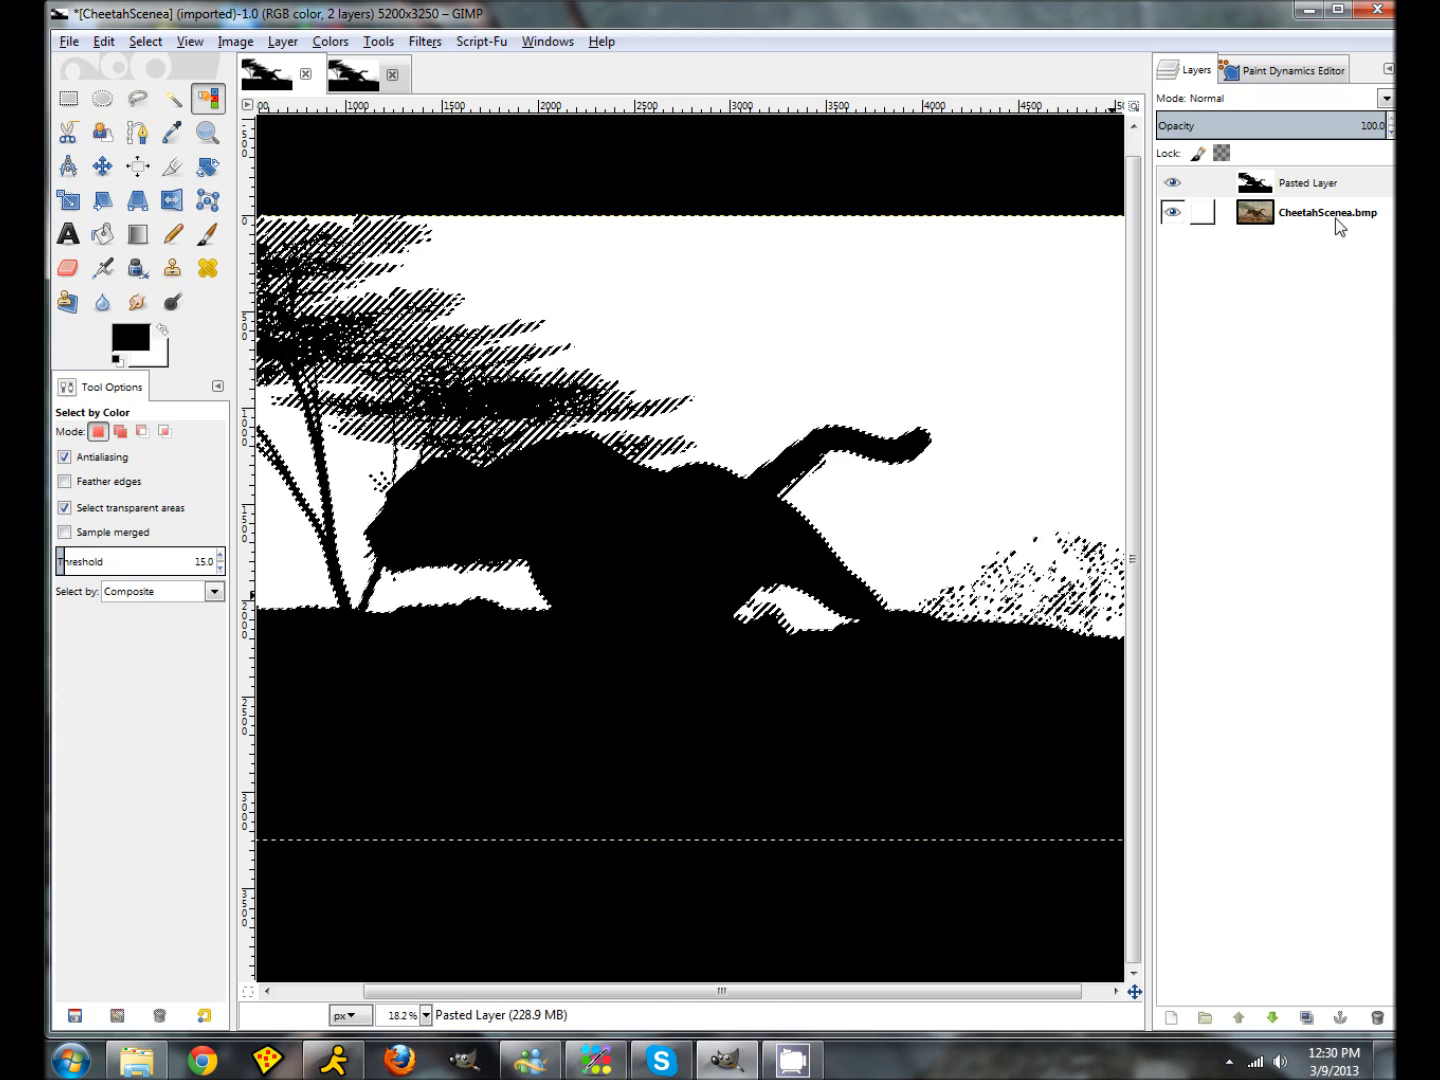
{"action": "left_click", "coordinate": [1375, 1018]}
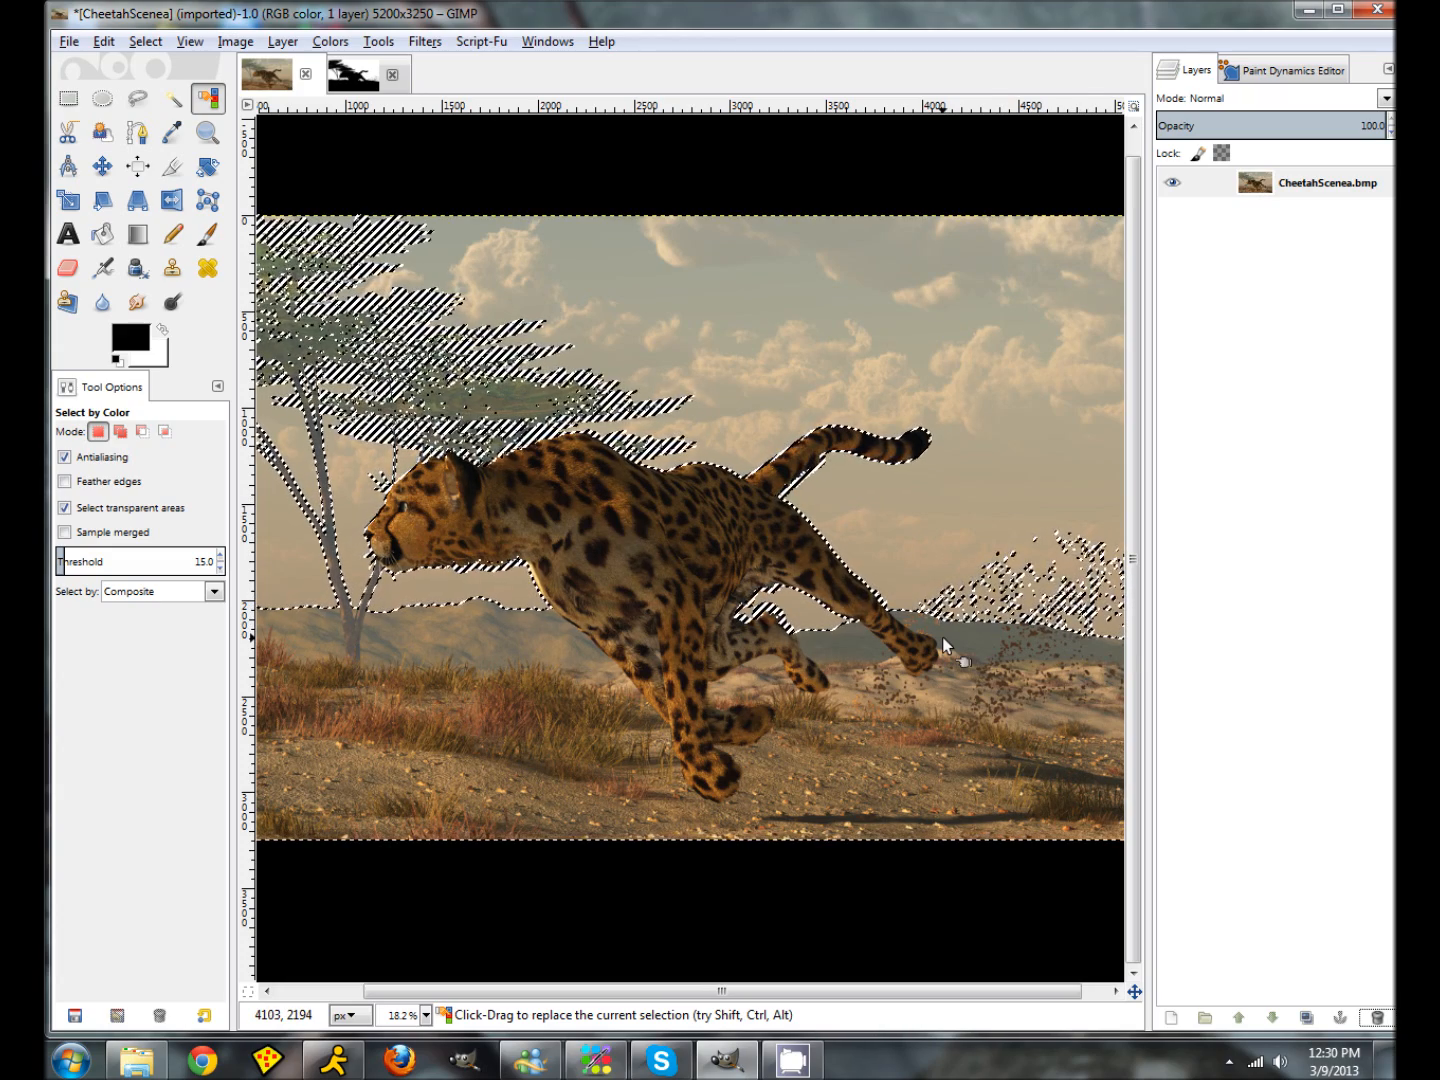
Step: Copy the selected foreground of the render to a new layer and check the cutout by toggling CheetahScenea.bmp's visibility
{"action": "key", "text": "ctrl+c"}
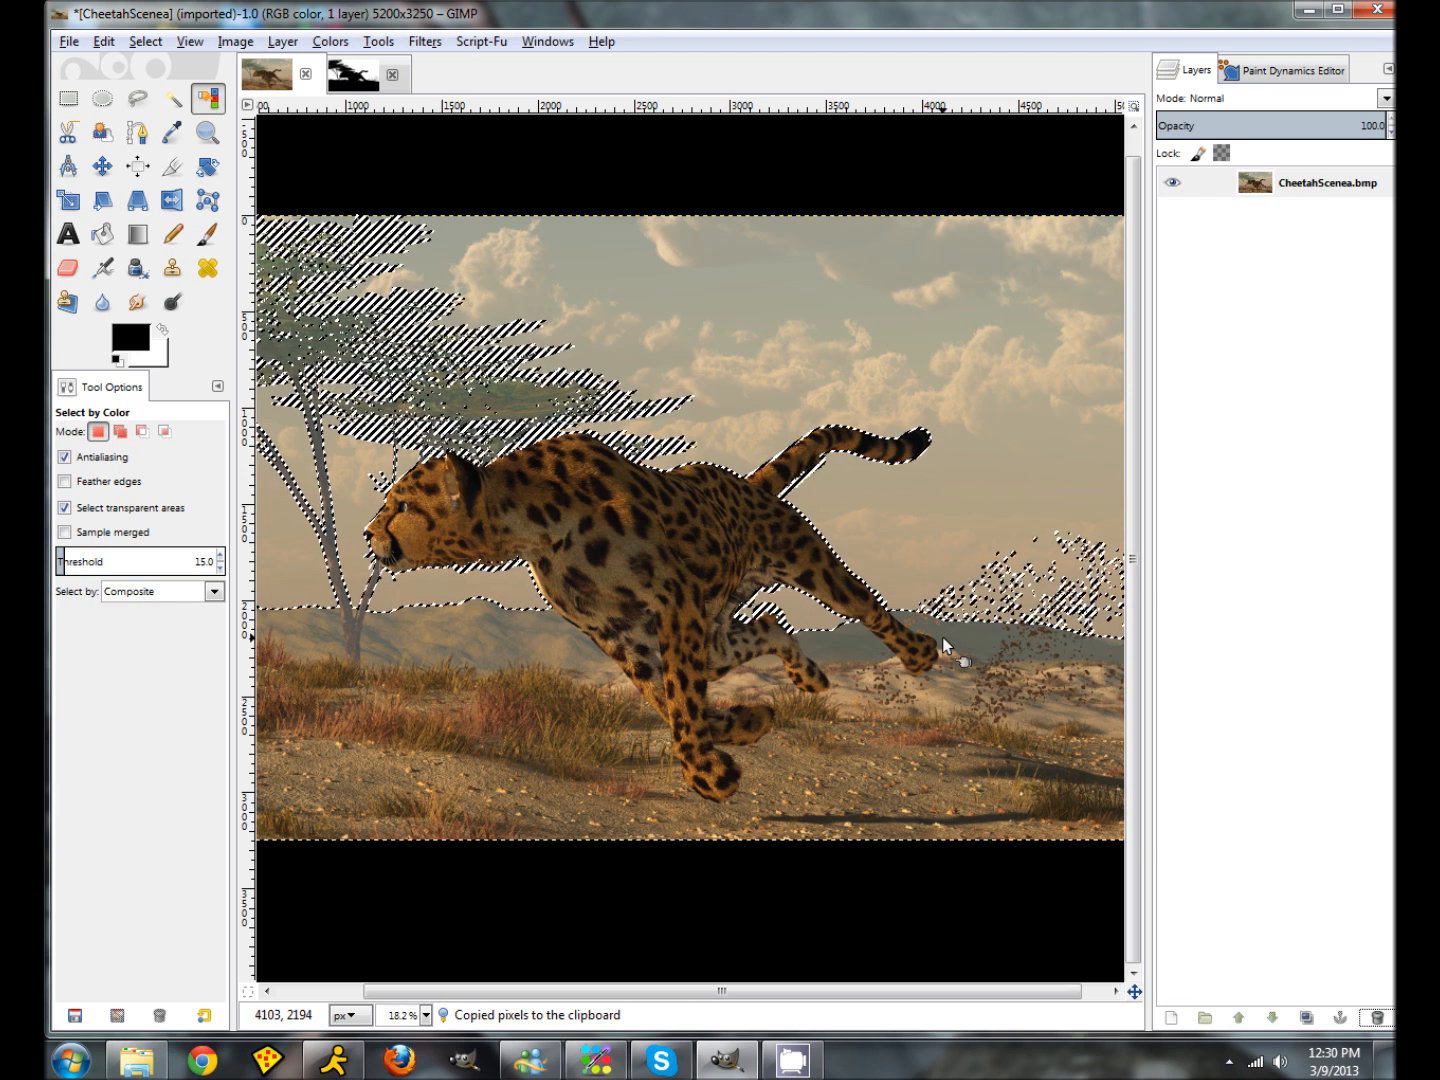
{"action": "key", "text": "ctrl+v"}
{"action": "left_click", "coordinate": [1171, 1017]}
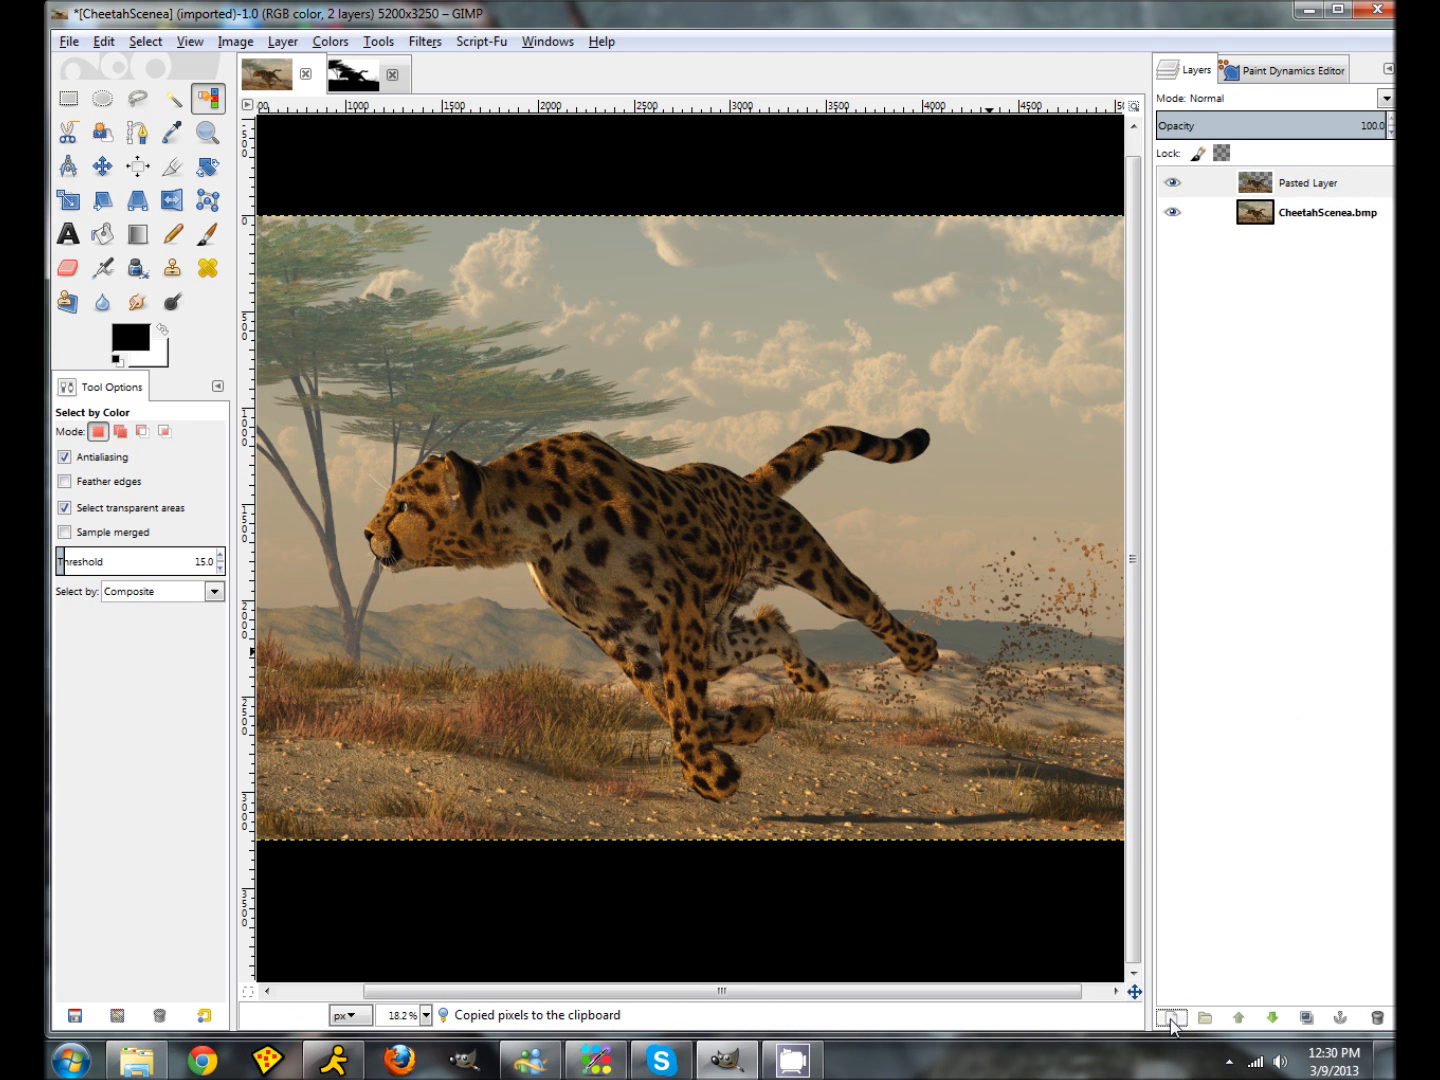
{"action": "left_click", "coordinate": [1174, 211]}
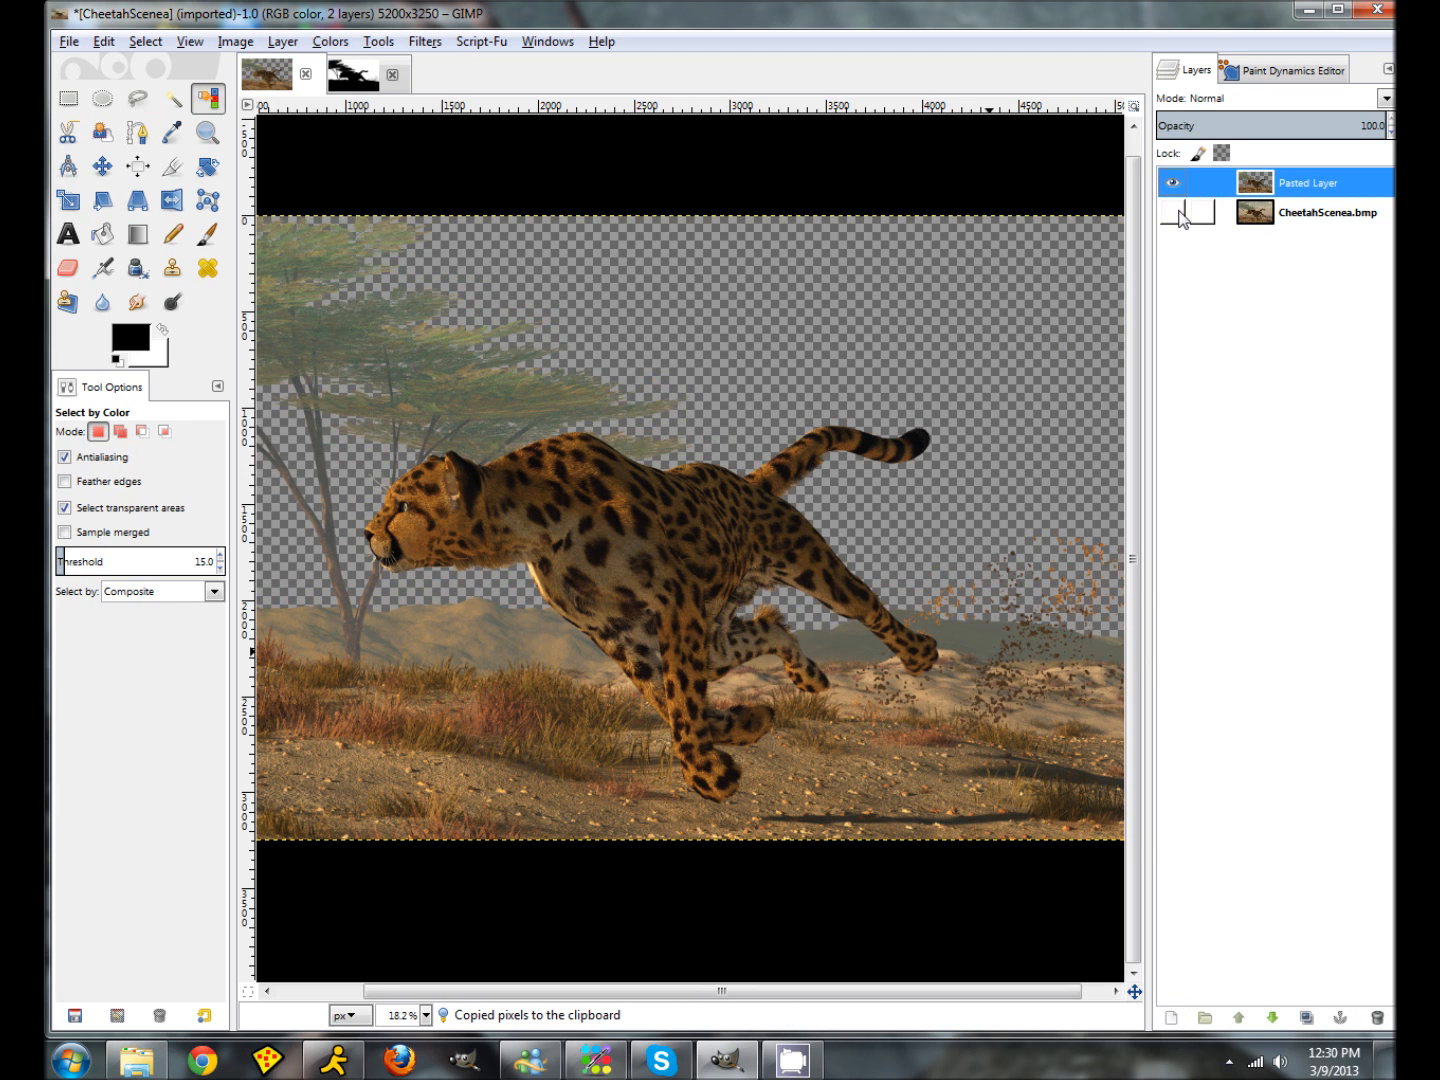
{"action": "left_click", "coordinate": [1180, 214]}
{"action": "left_click", "coordinate": [1180, 214]}
{"action": "left_click", "coordinate": [1176, 212]}
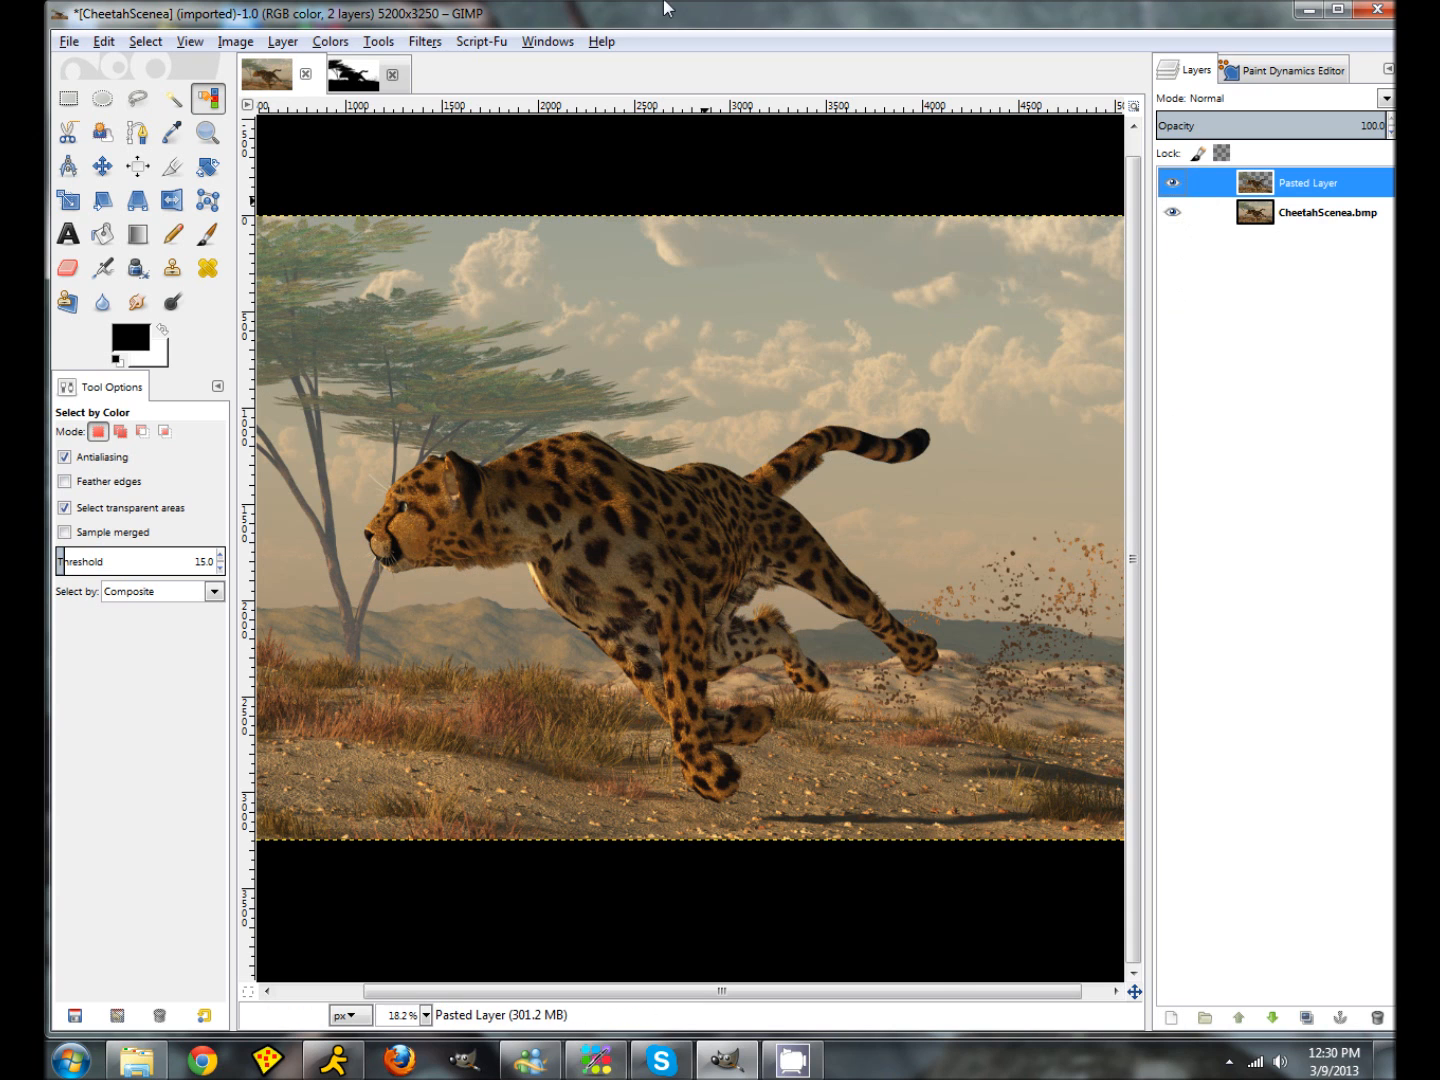
Step: Undo the threshold on the CheetahScenea_z depth image and apply a threshold of 160 to 255 instead
{"action": "left_click", "coordinate": [356, 77]}
{"action": "key", "text": "ctrl"}
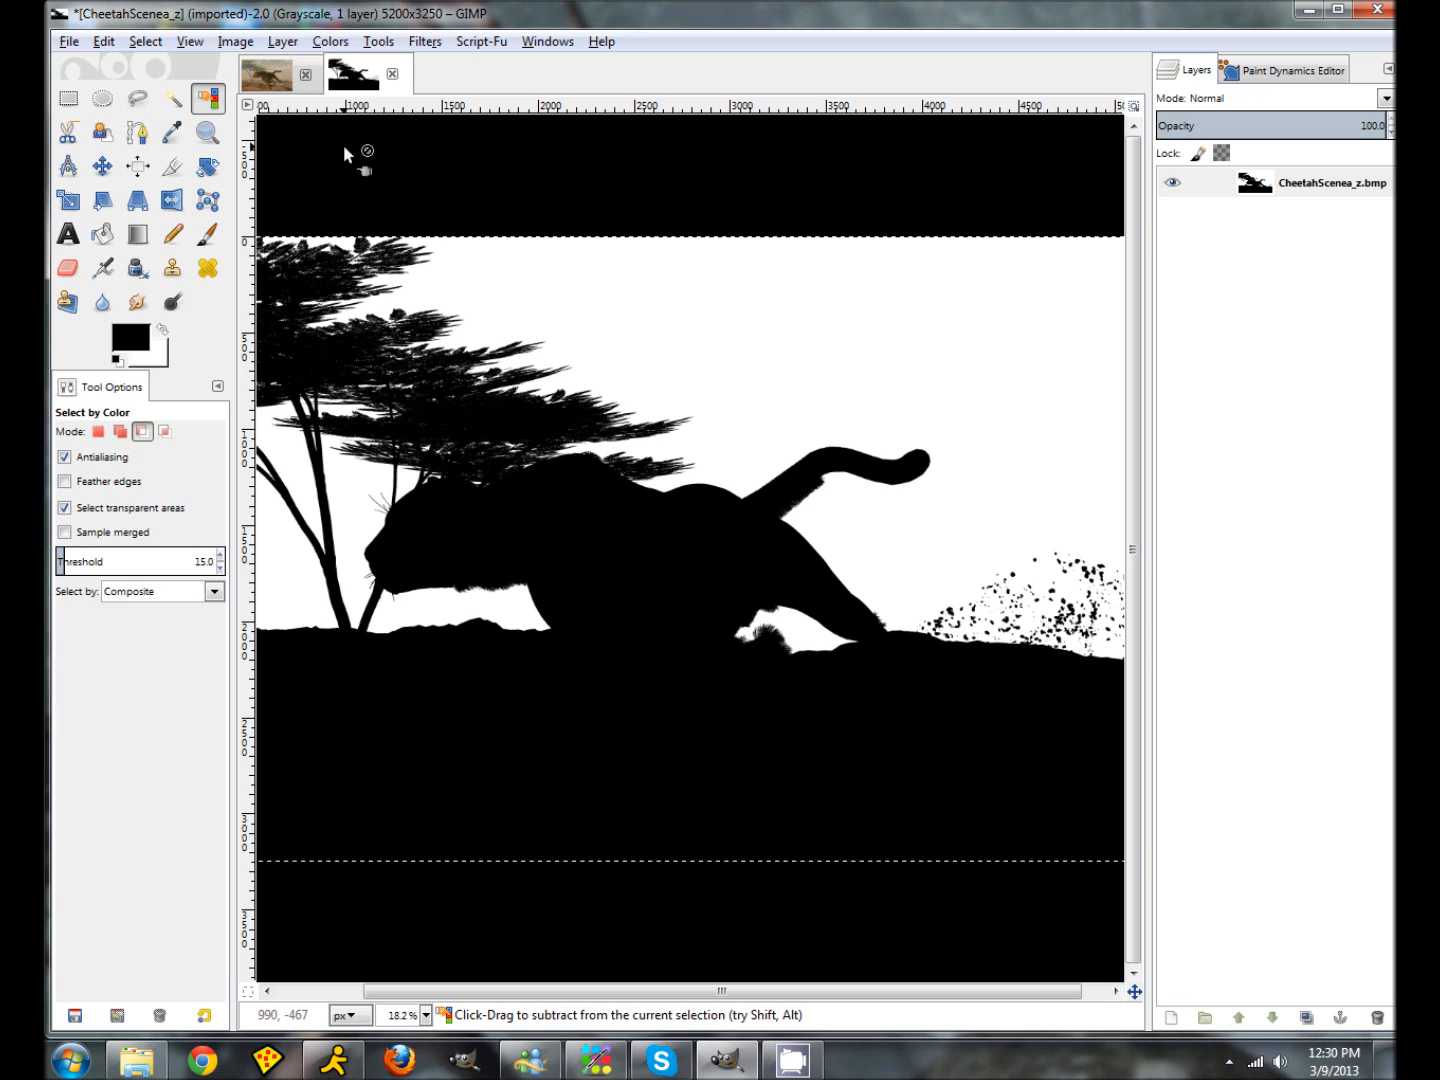
{"action": "key", "text": "ctrl+z"}
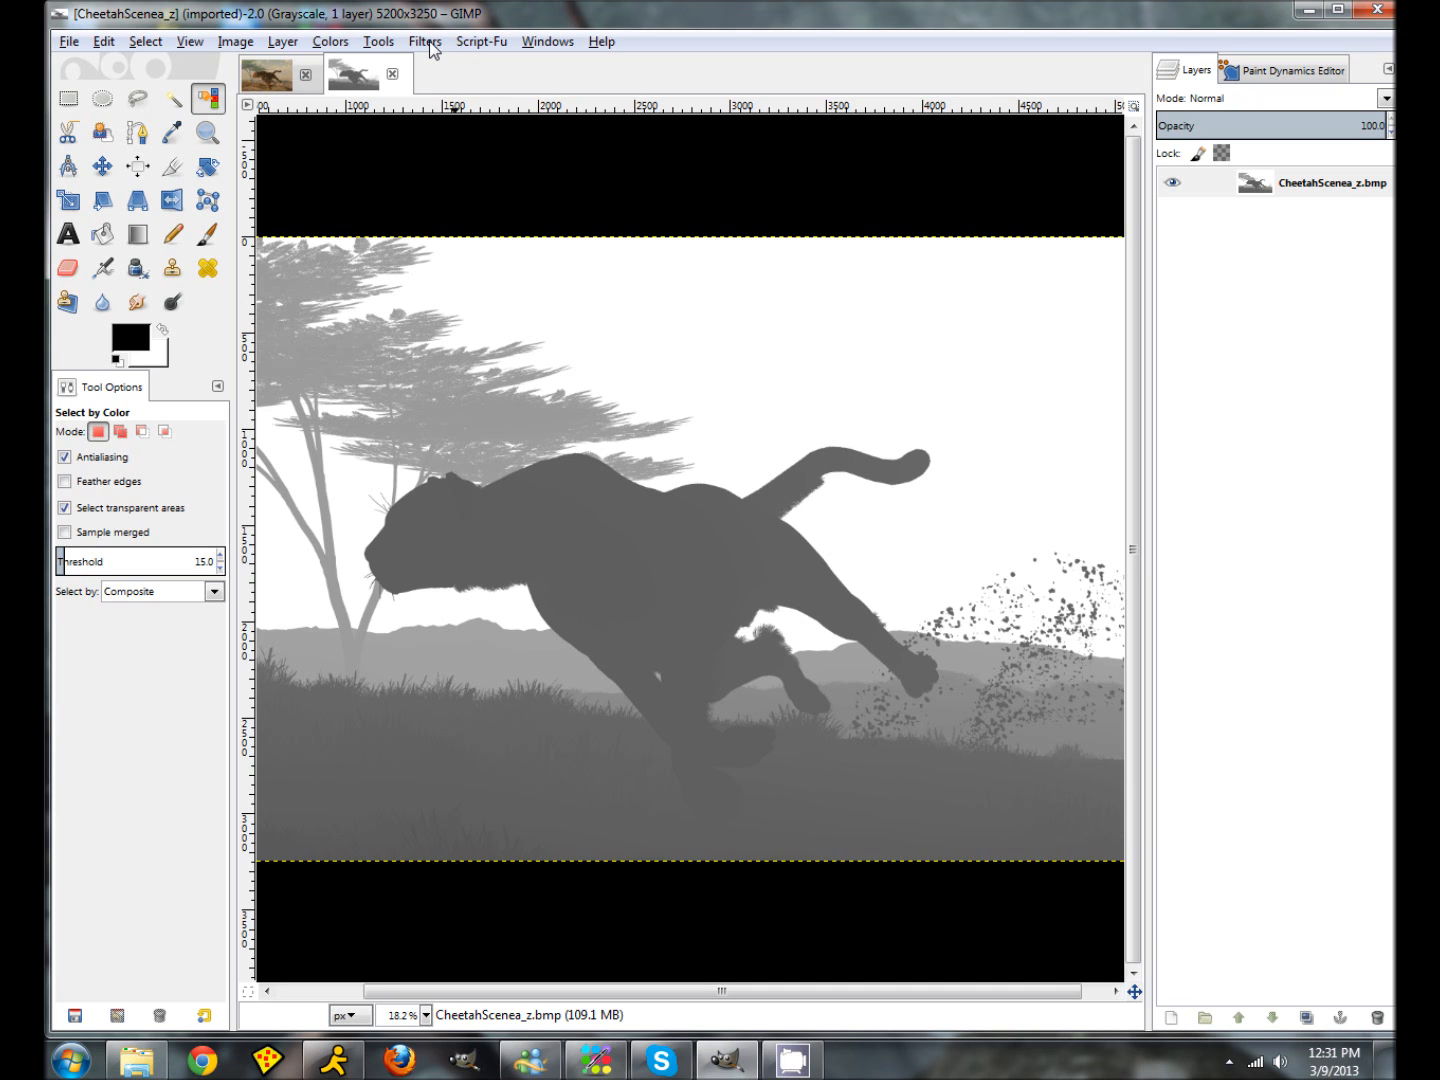
{"action": "left_click", "coordinate": [335, 45]}
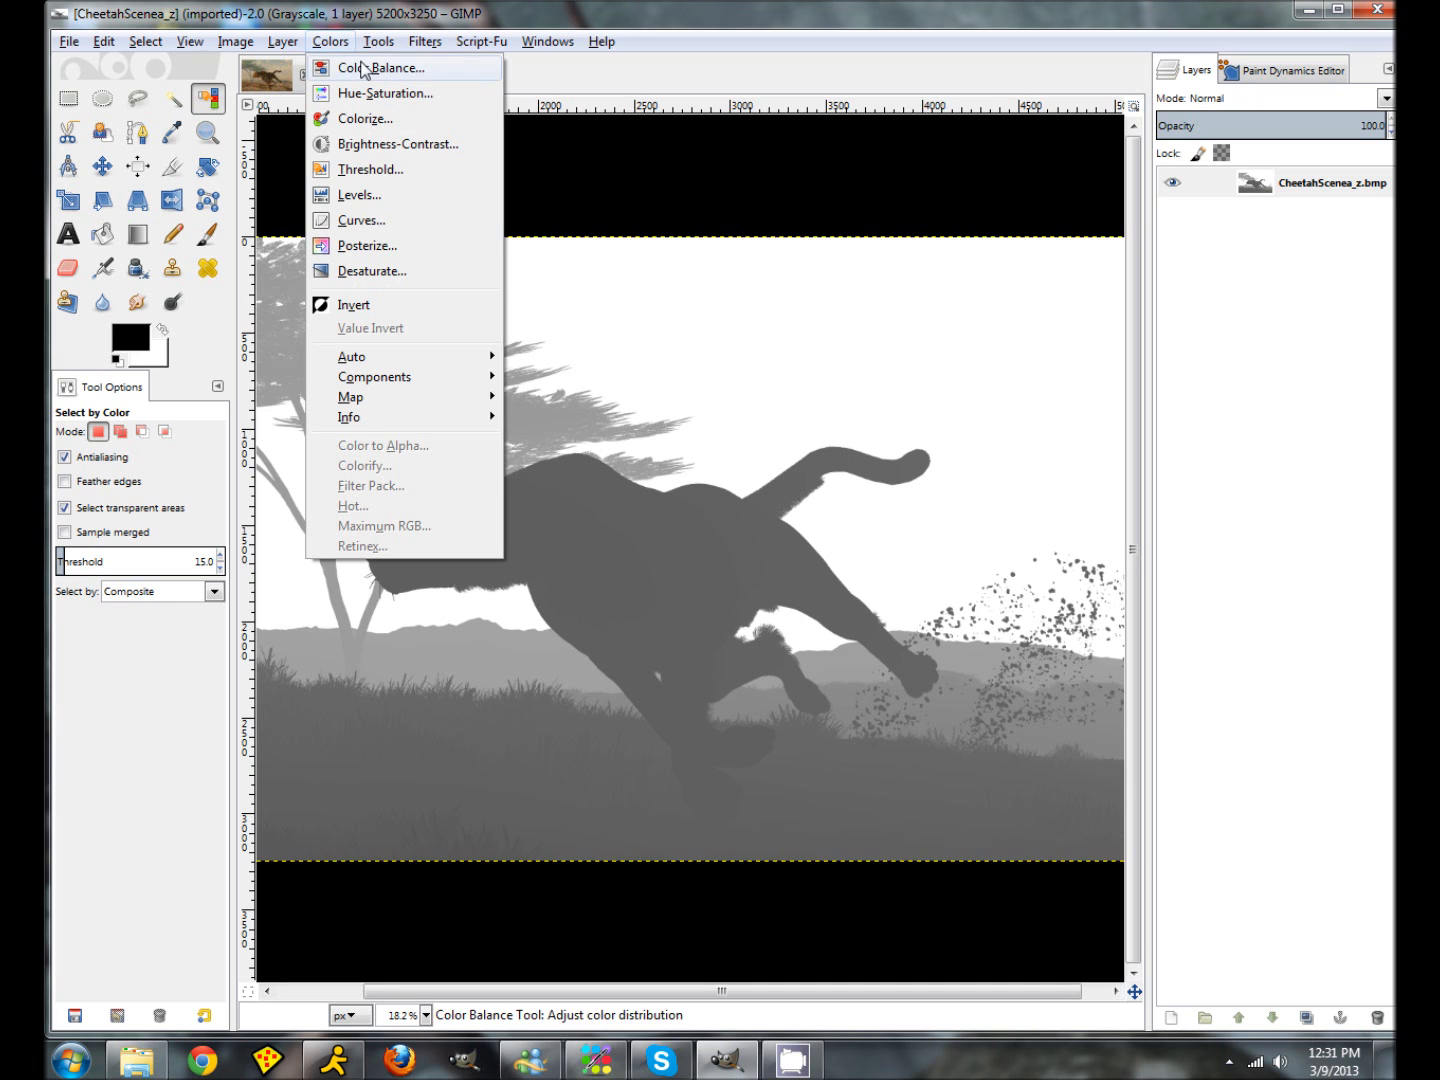
{"action": "left_click", "coordinate": [380, 167]}
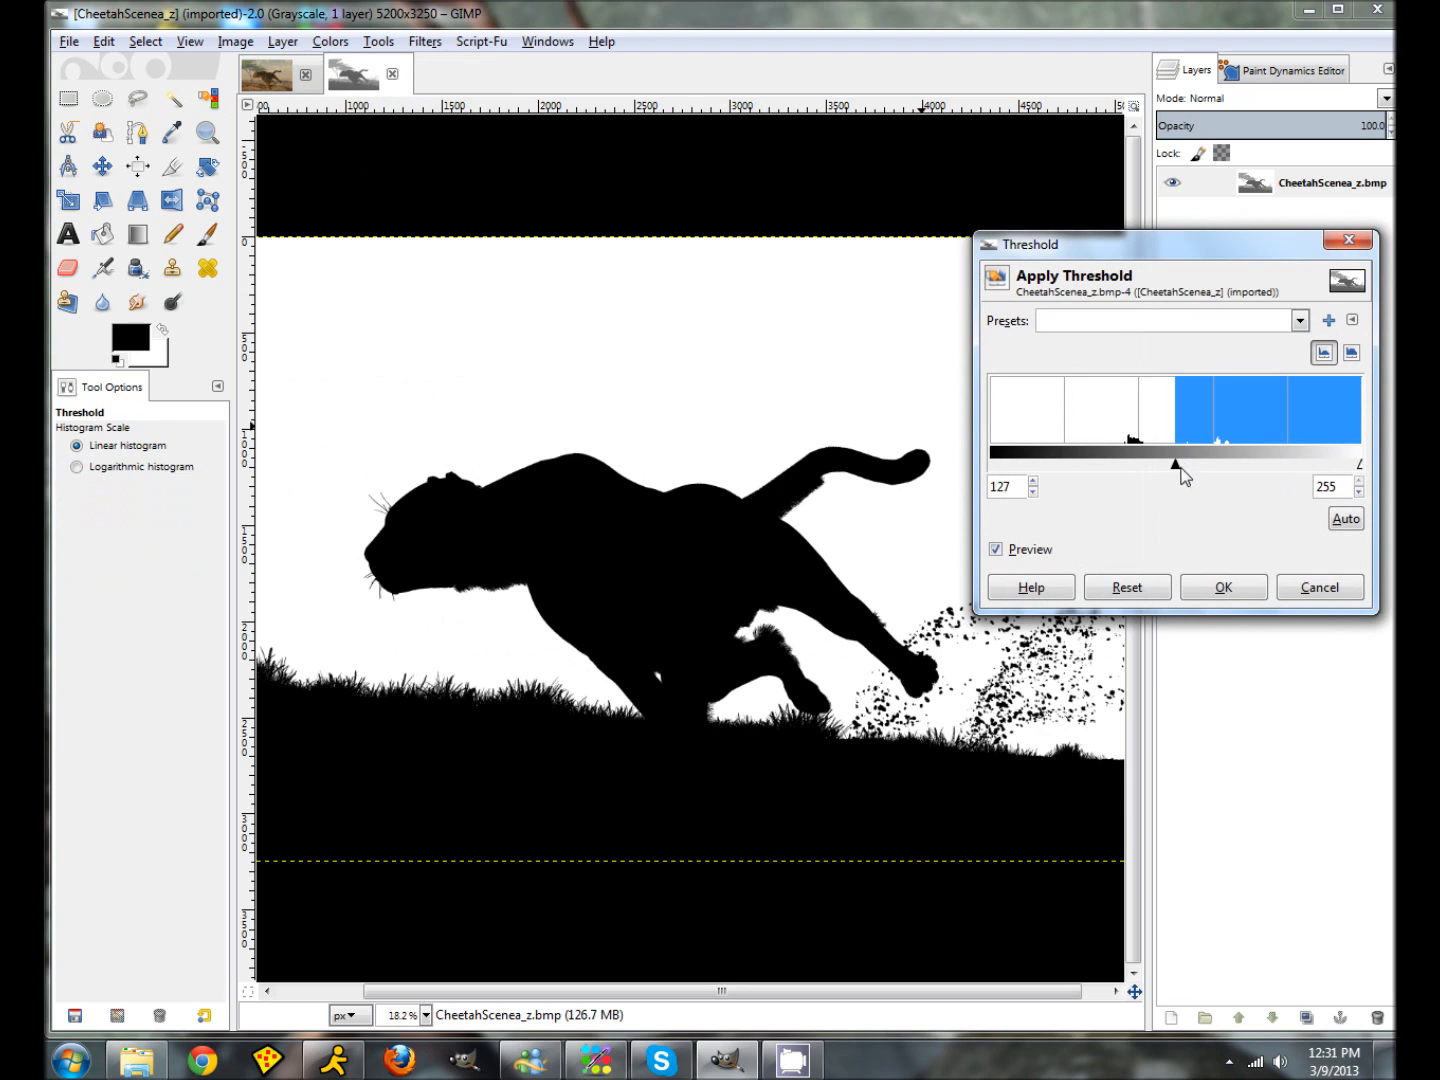
{"action": "left_click_drag", "start_coordinate": [1178, 466], "coordinate": [1223, 481]}
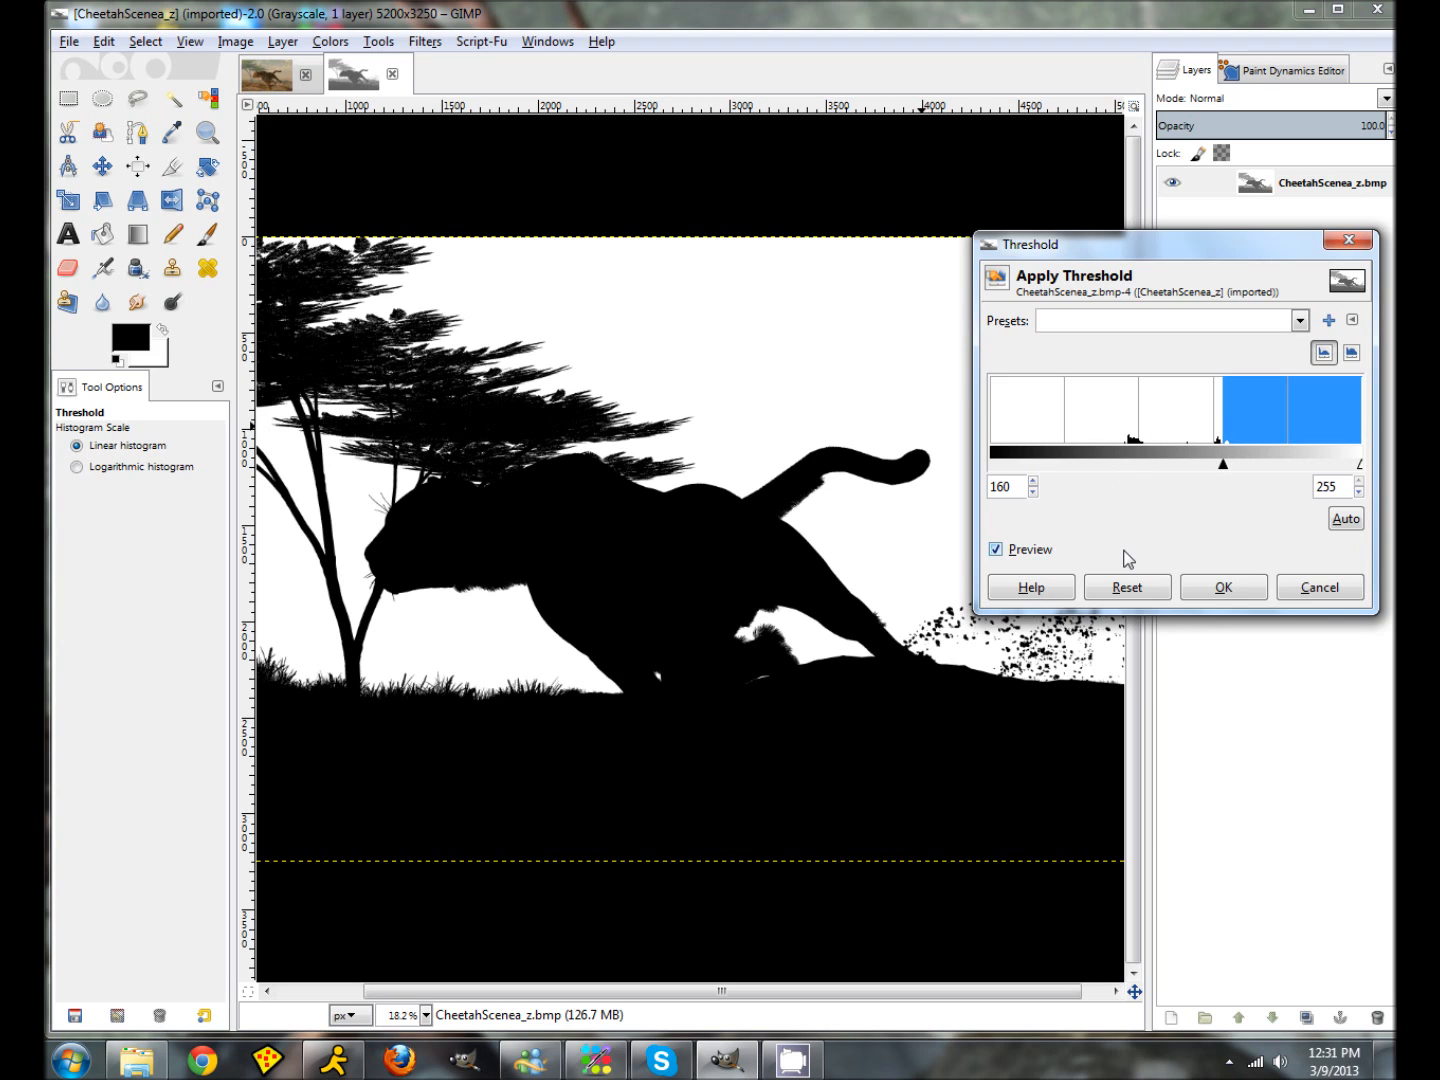
{"action": "left_click", "coordinate": [1222, 589]}
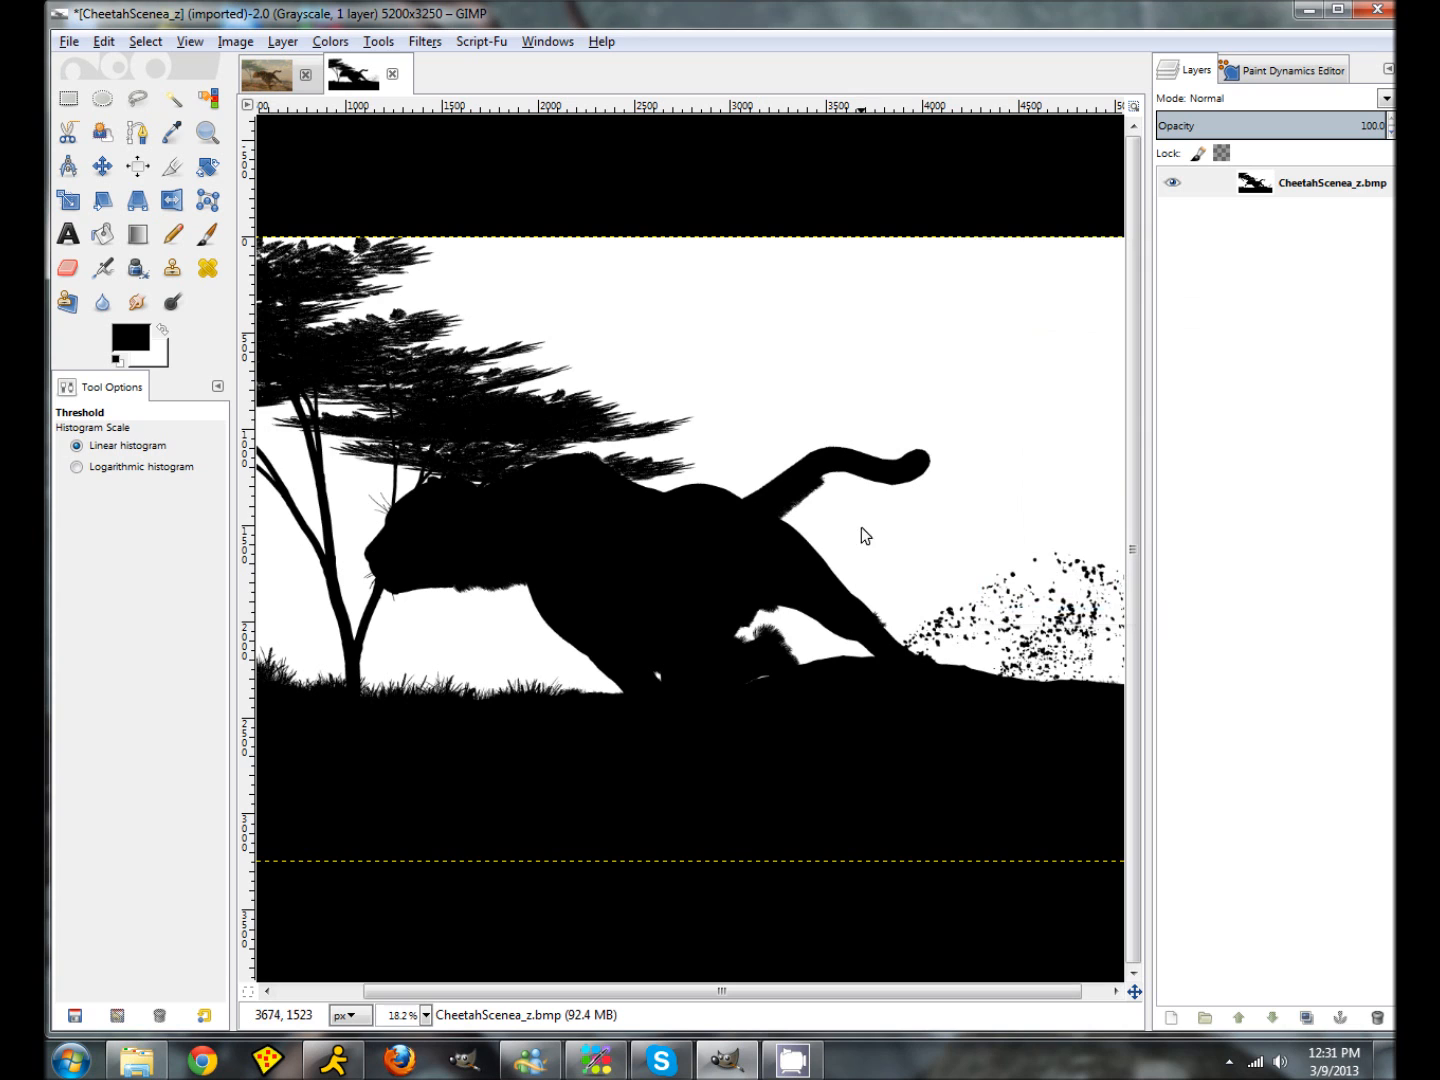
Step: Copy the whole 160-threshold mask and paste it into the CheetahScenea render as a new layer above Pasted Layer
{"action": "left_click", "coordinate": [146, 41]}
{"action": "left_click", "coordinate": [190, 64]}
{"action": "key", "text": "ctrl+c"}
{"action": "left_click", "coordinate": [268, 77]}
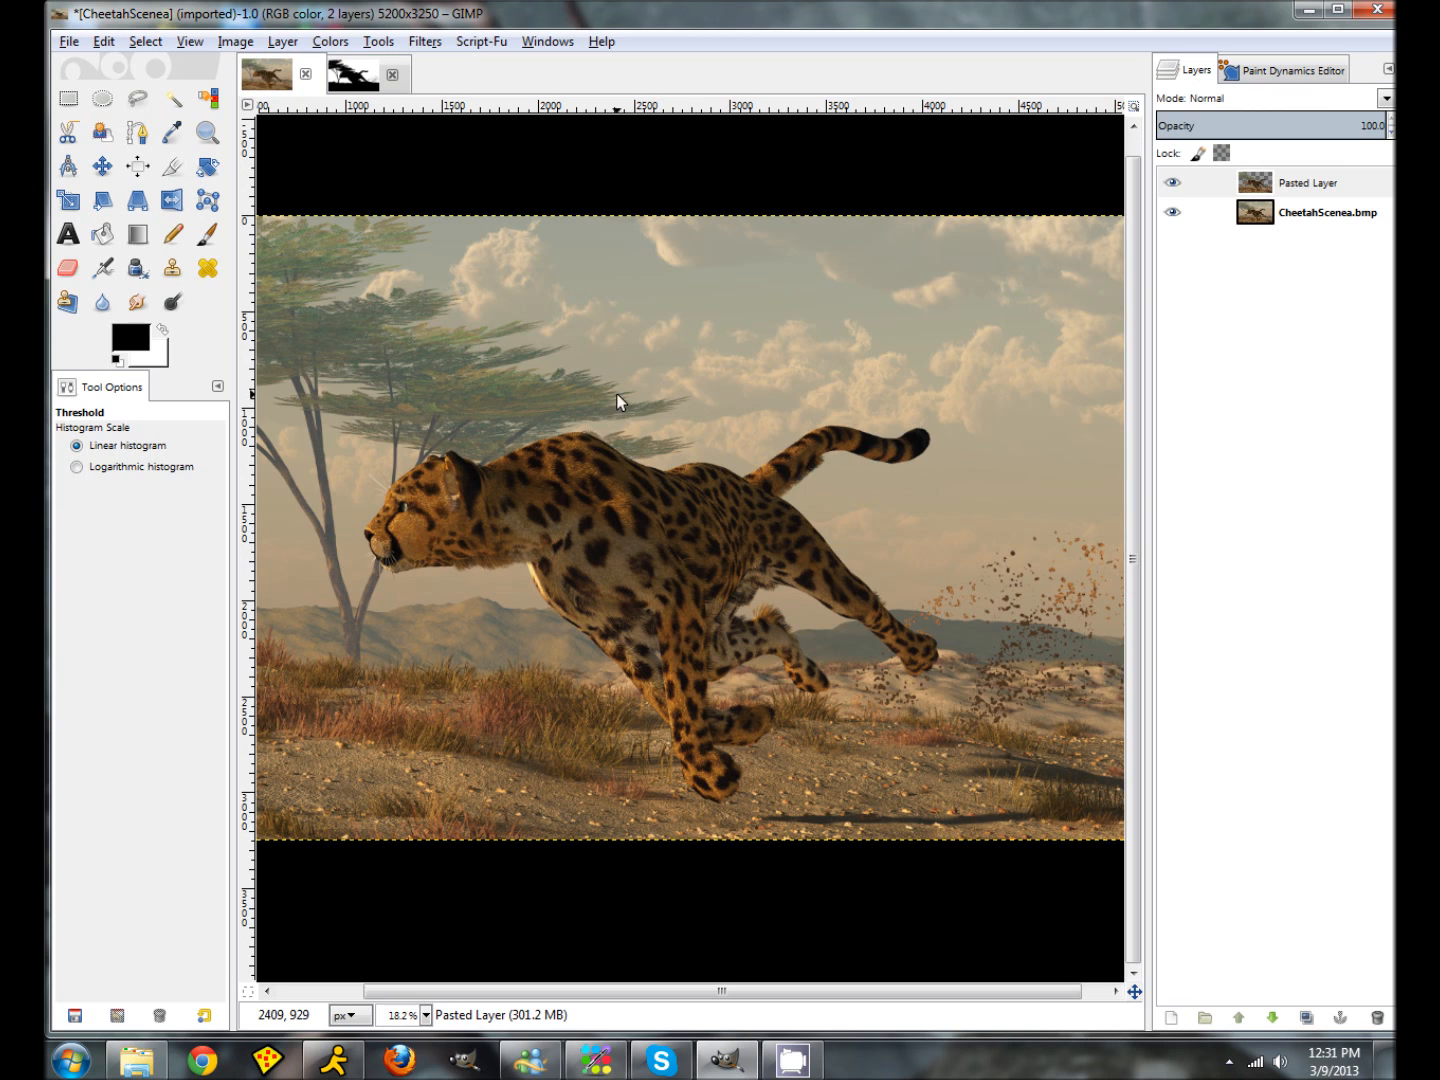
{"action": "key", "text": "ctrl+v"}
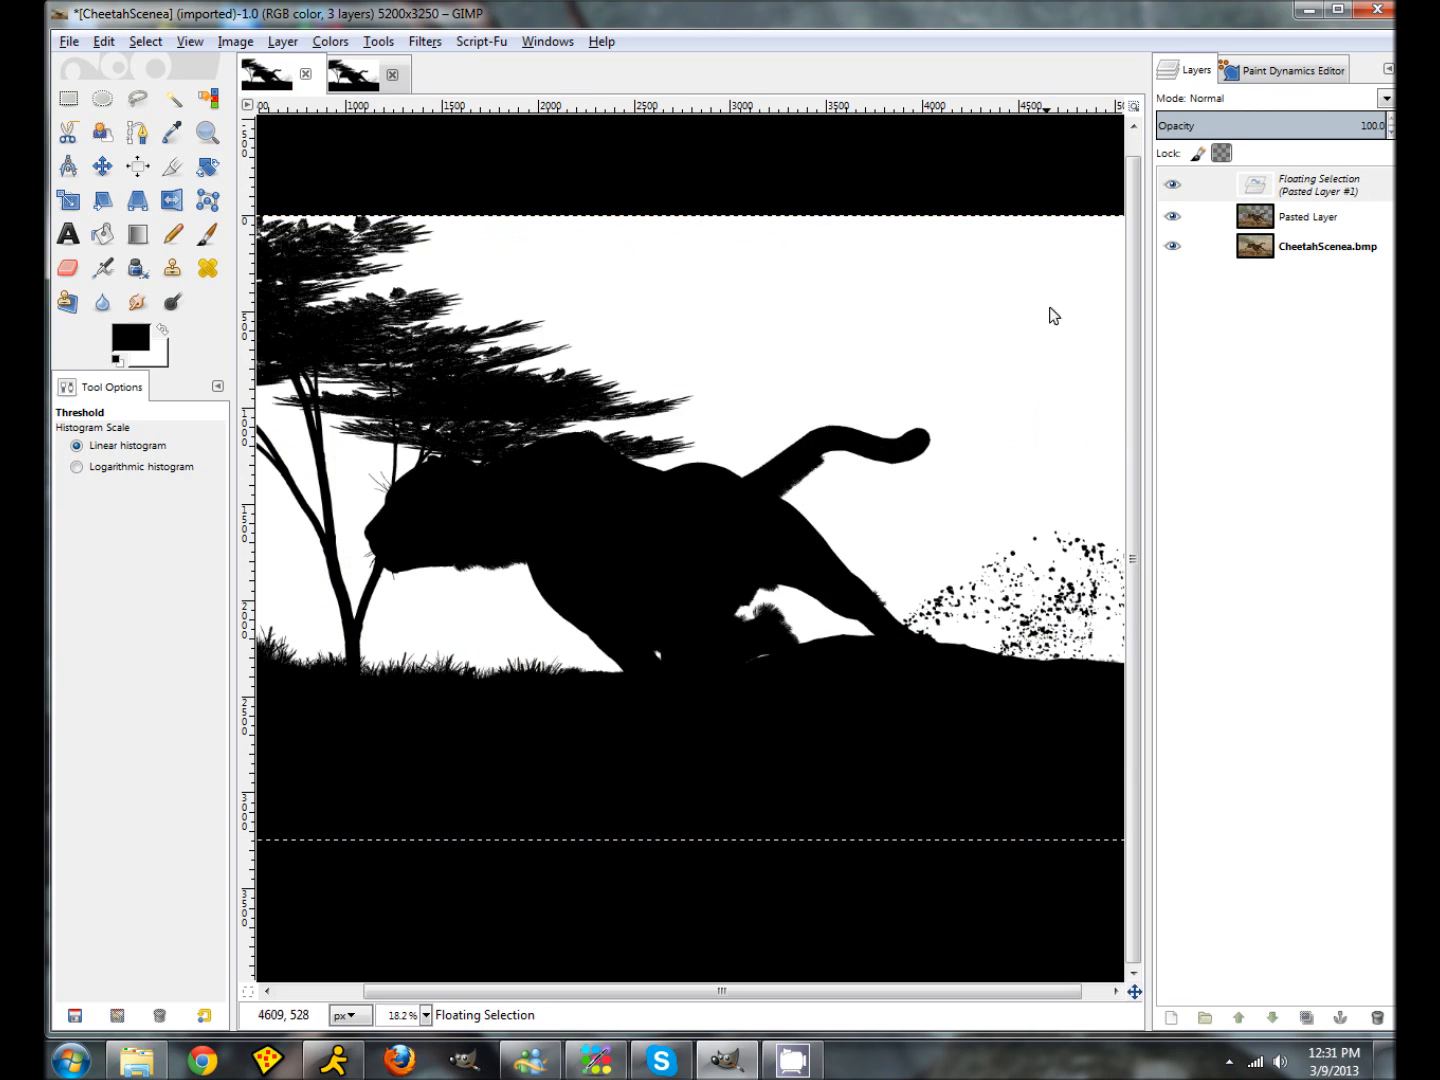
{"action": "left_click", "coordinate": [1172, 1017]}
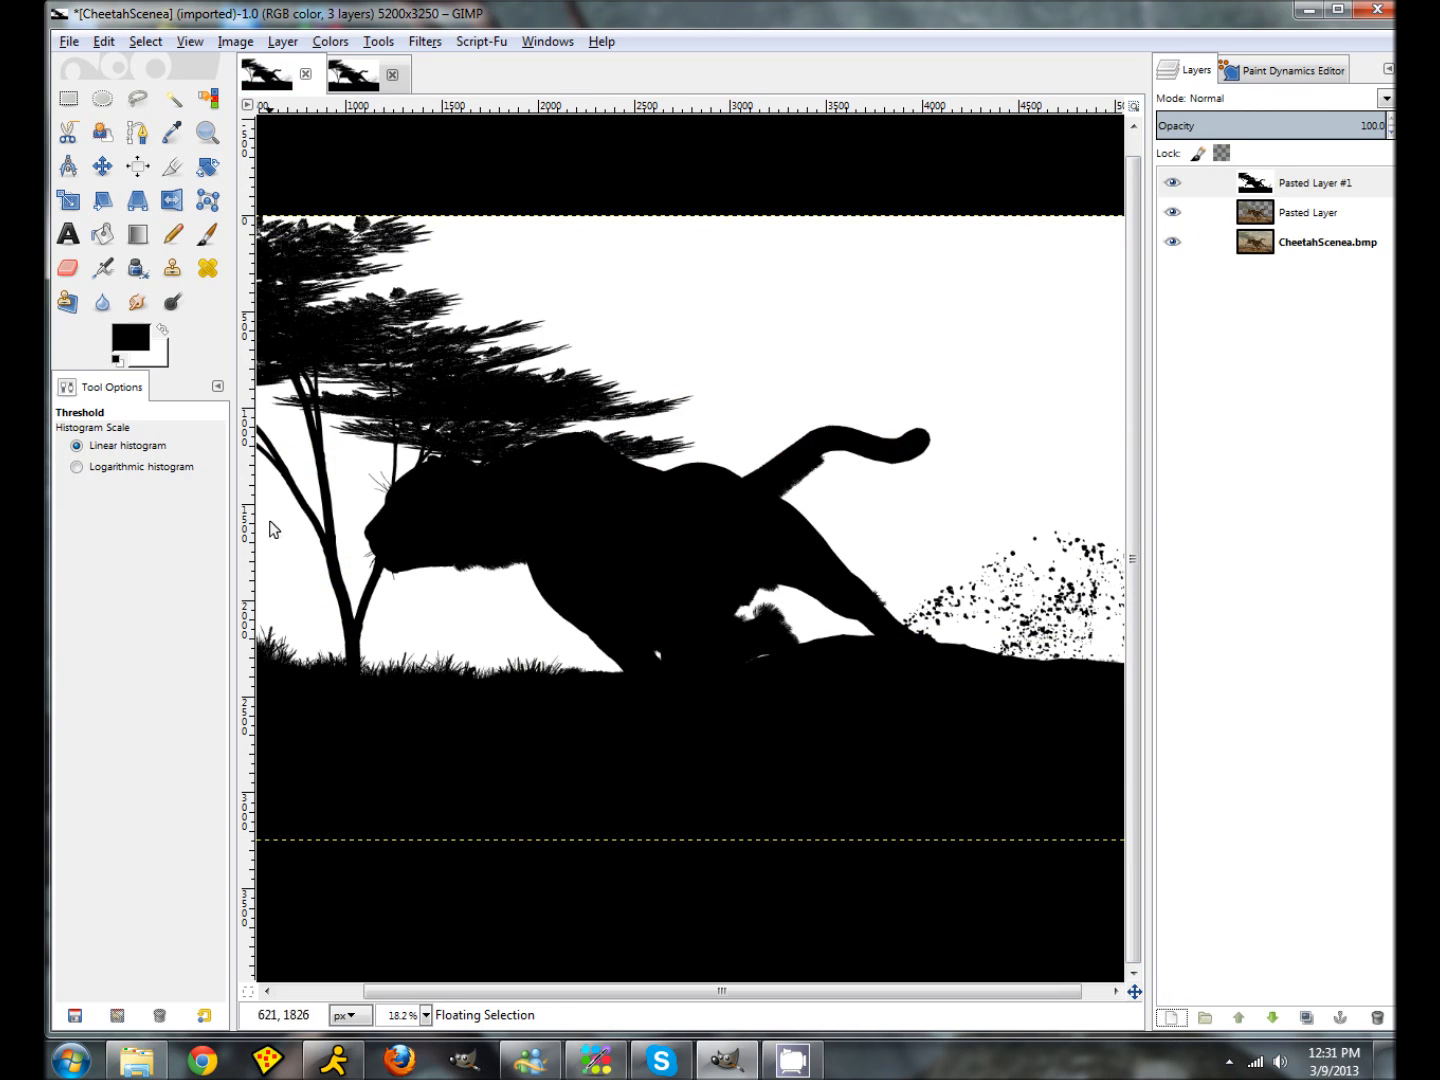
Step: Select the black areas of the second mask by color and delete that mask layer
{"action": "left_click", "coordinate": [209, 99]}
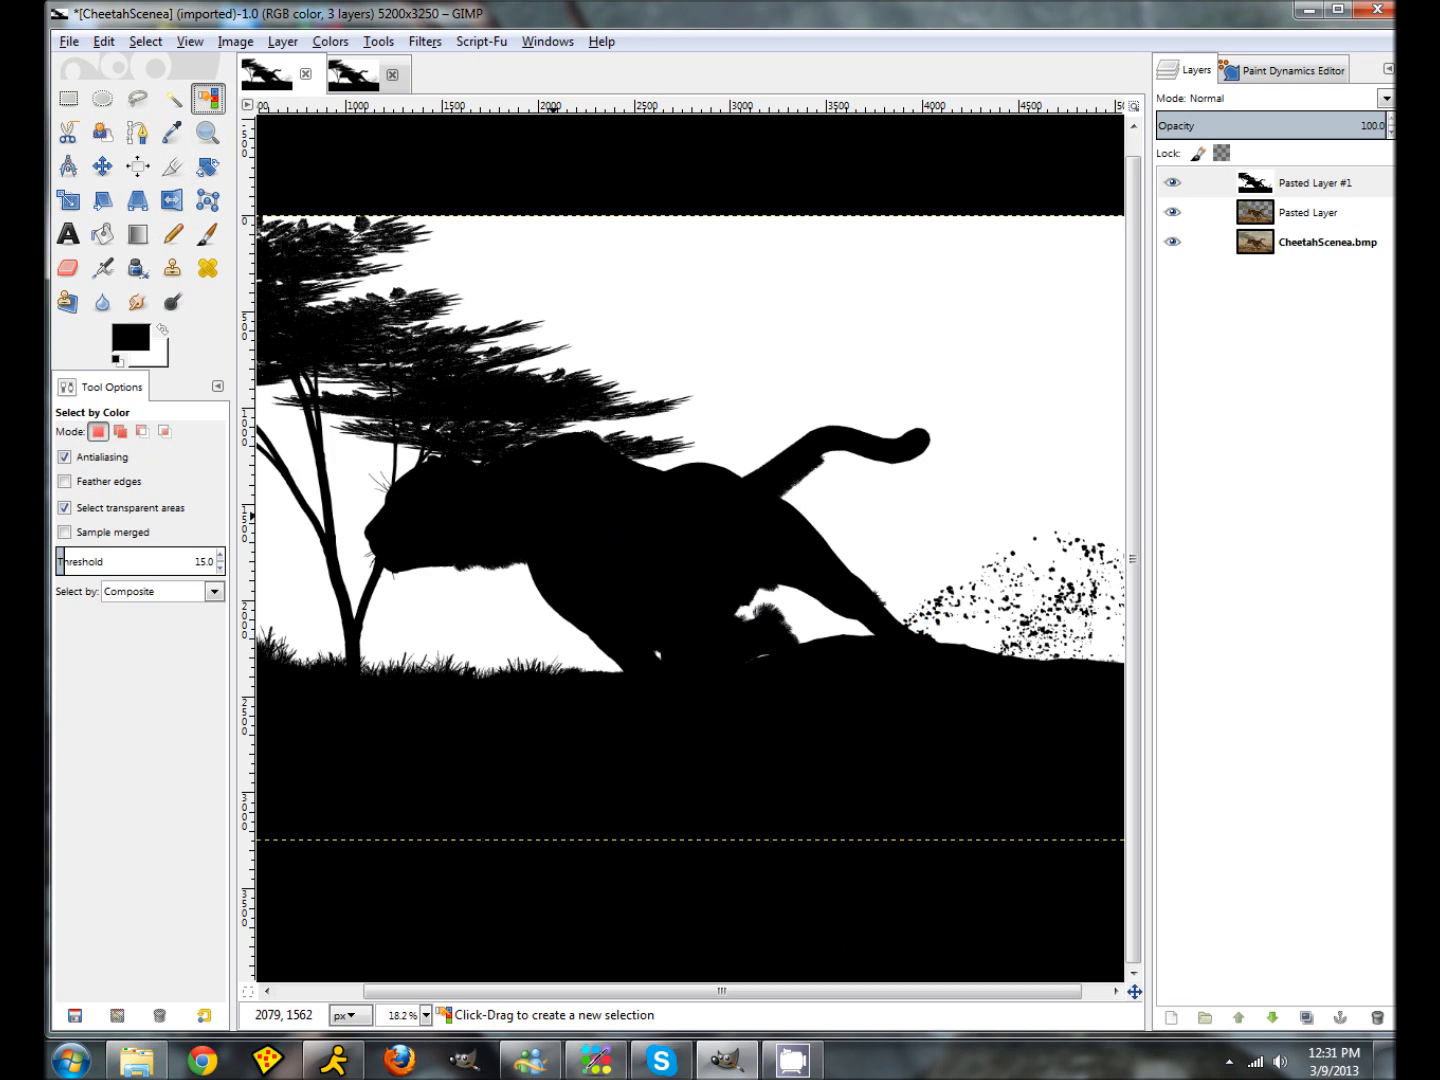
{"action": "left_click", "coordinate": [928, 627]}
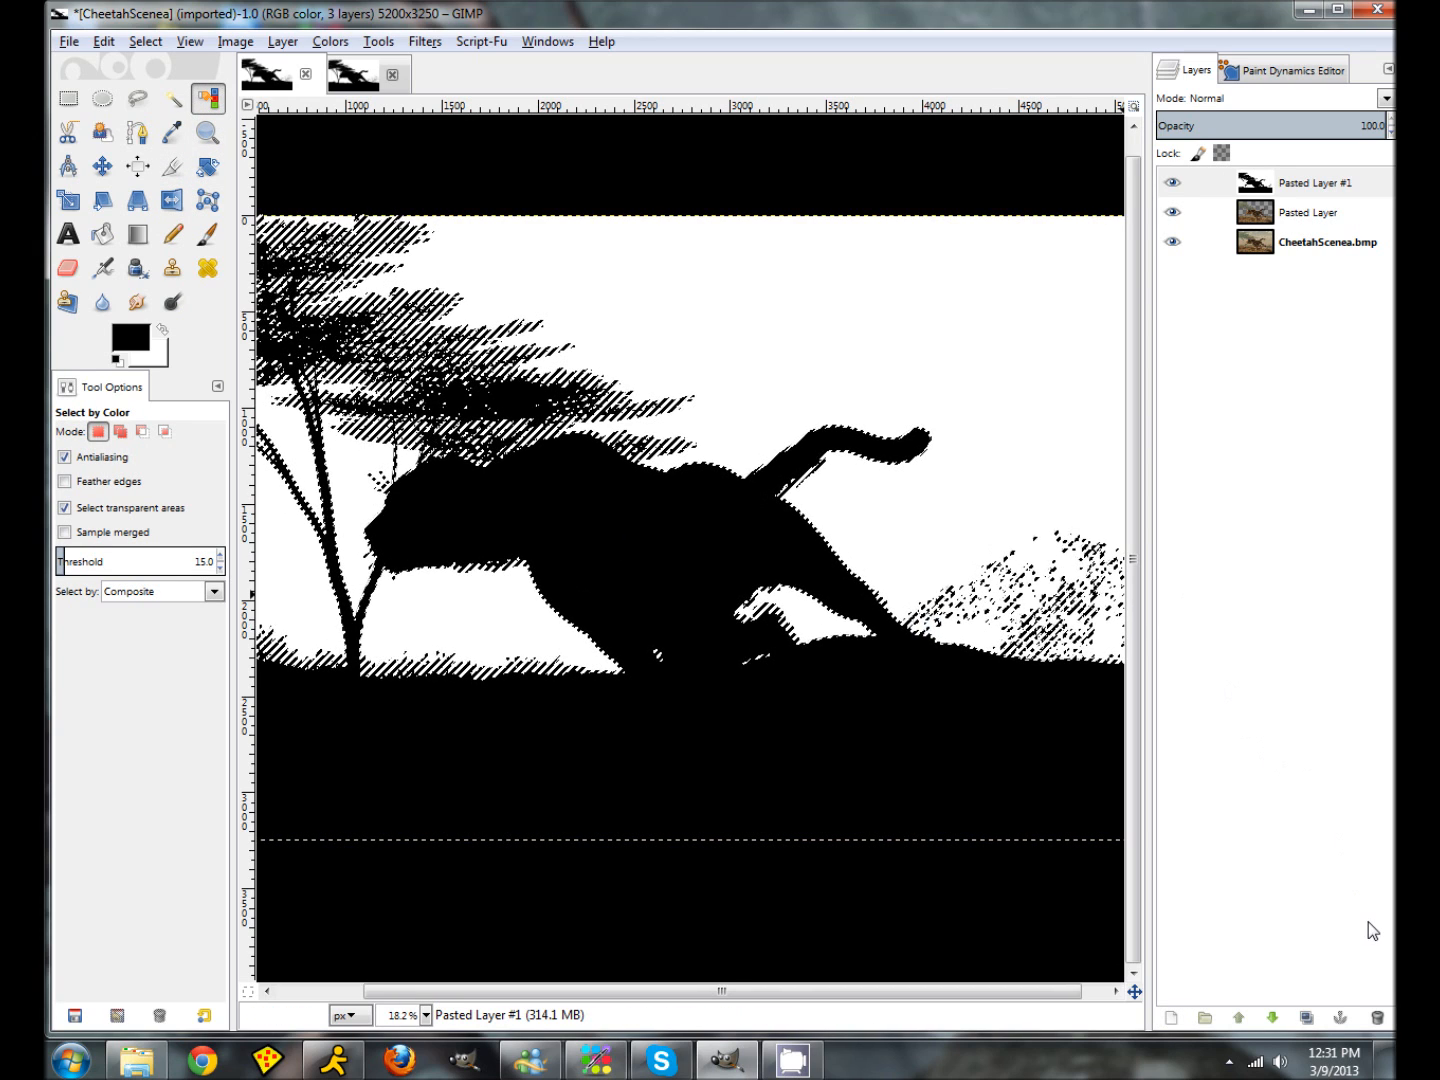
{"action": "left_click", "coordinate": [1376, 1017]}
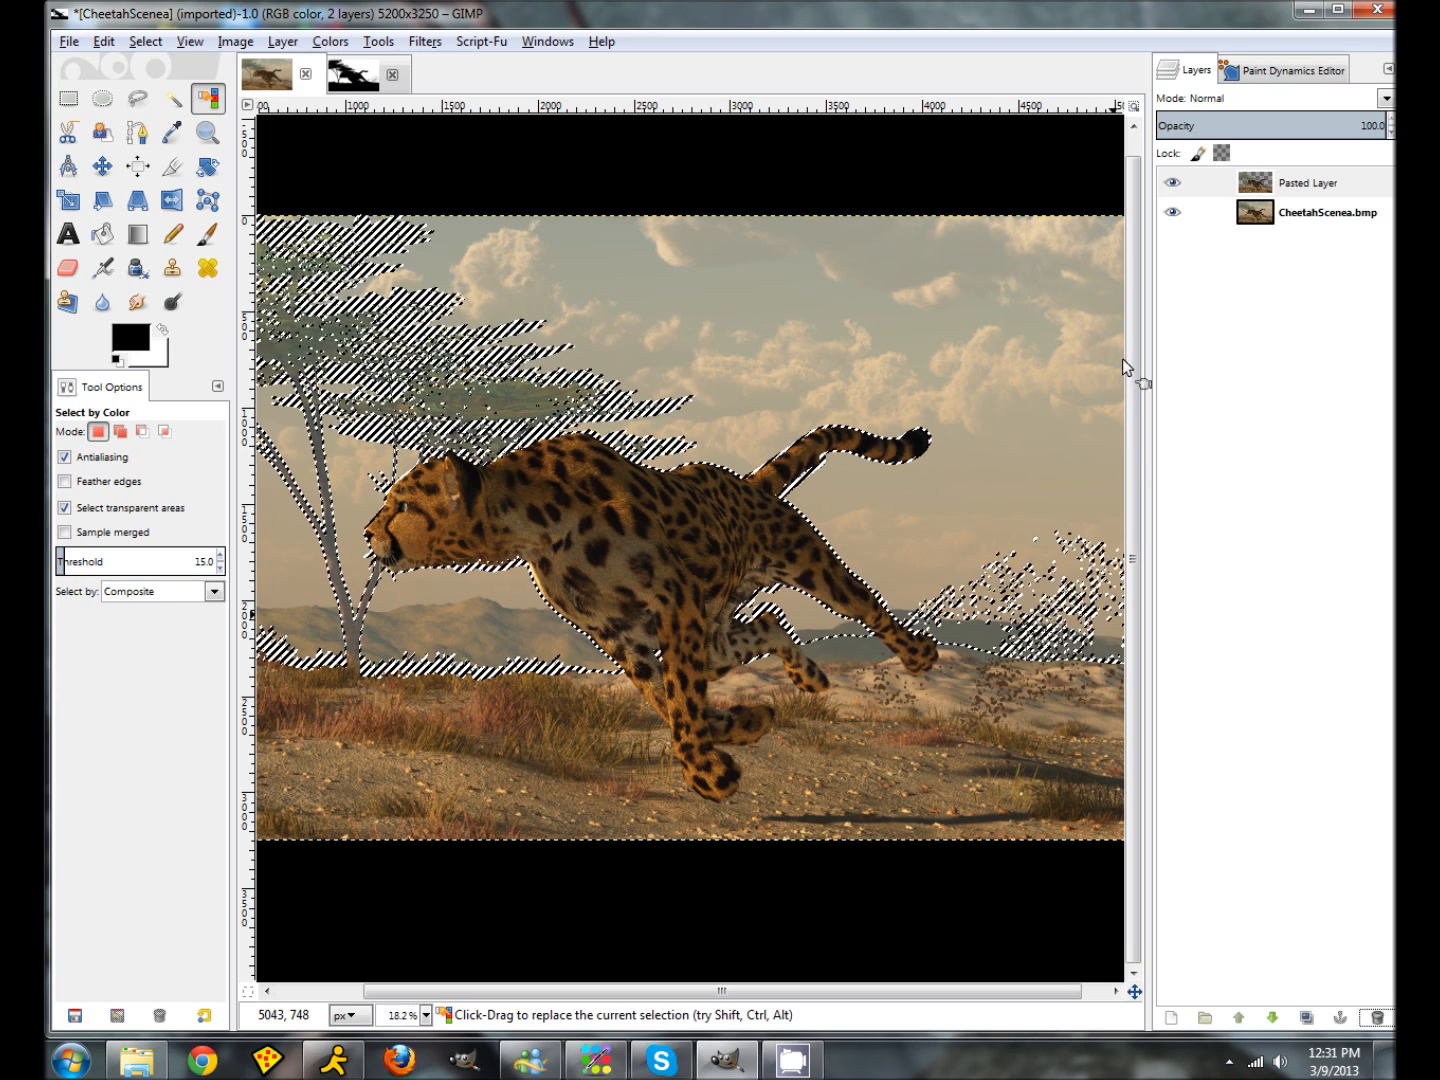
Step: Copy the selected area of Pasted Layer and paste it as another new layer
{"action": "key", "text": "ctrl+c"}
{"action": "key", "text": "ctrl+v"}
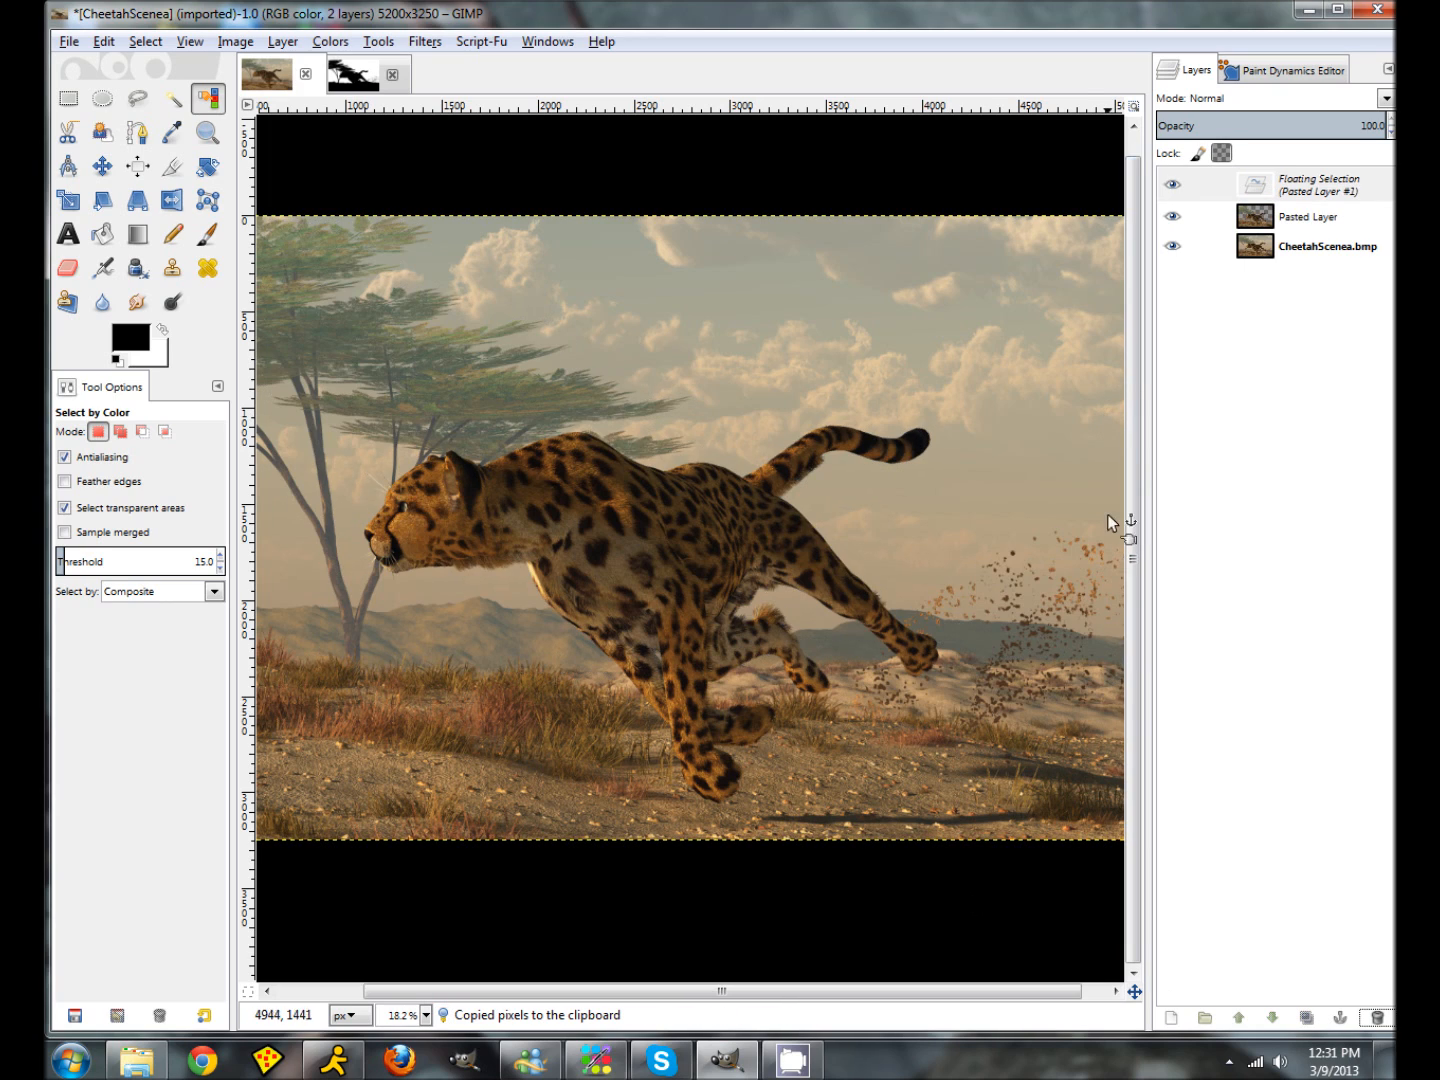
{"action": "left_click", "coordinate": [1172, 1018]}
Step: Hide CheetahScenea.bmp and toggle Pasted Layer's visibility to compare the hill areas covered by the two cutout layers
{"action": "left_click", "coordinate": [1172, 241]}
{"action": "left_click", "coordinate": [1173, 212]}
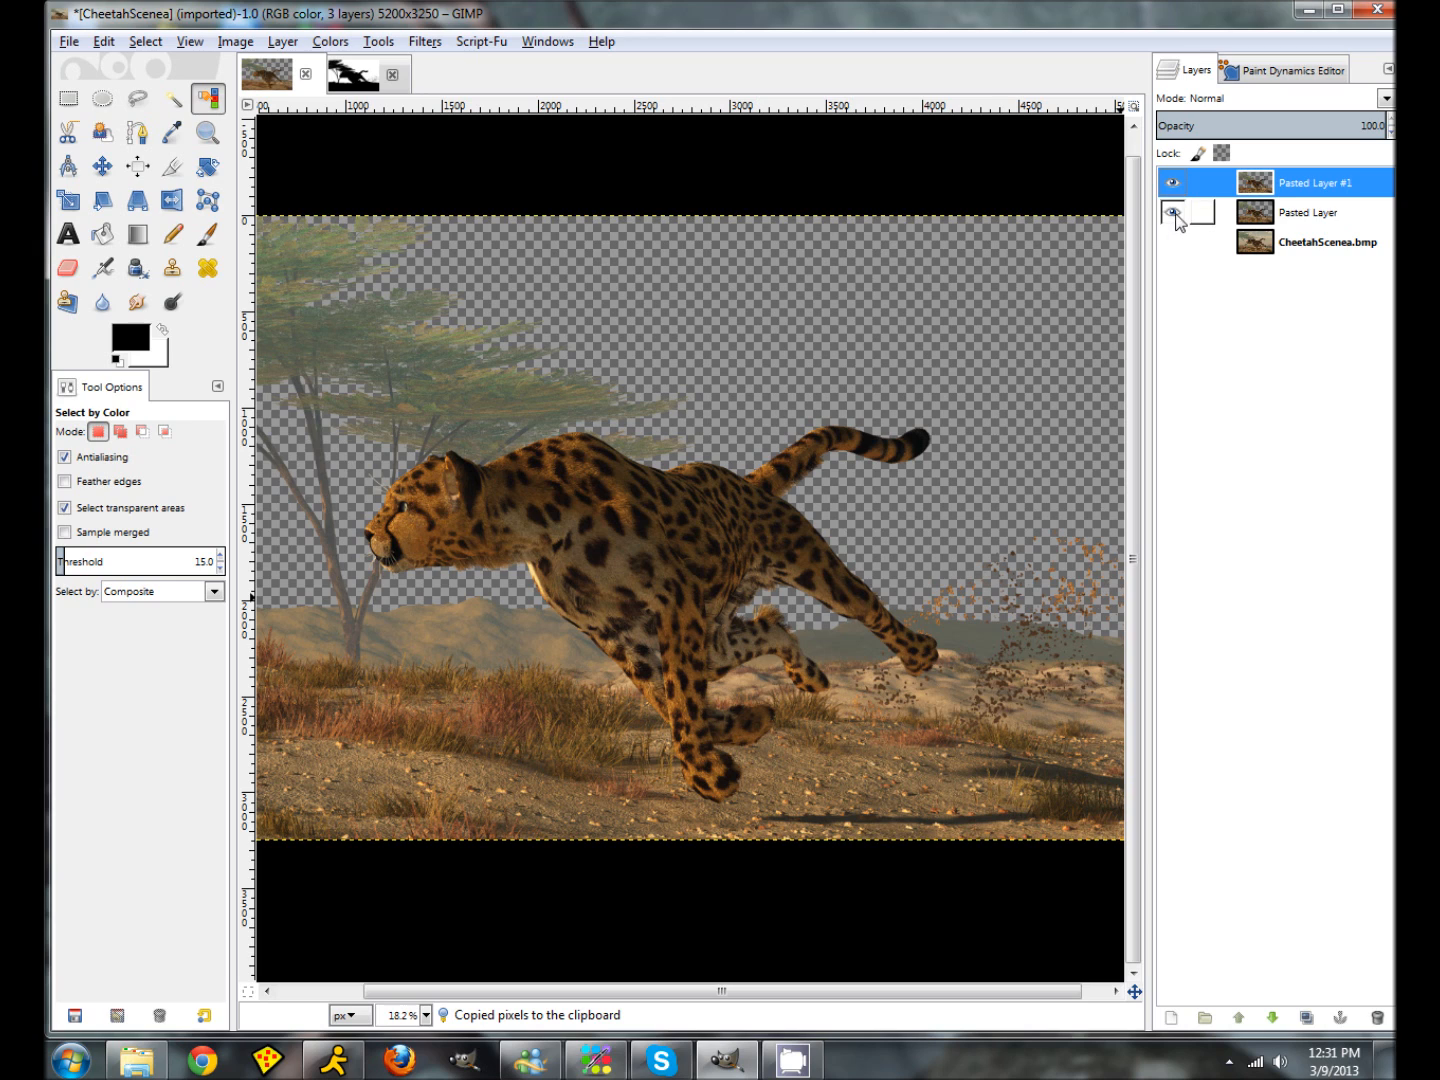
{"action": "left_click", "coordinate": [1177, 215]}
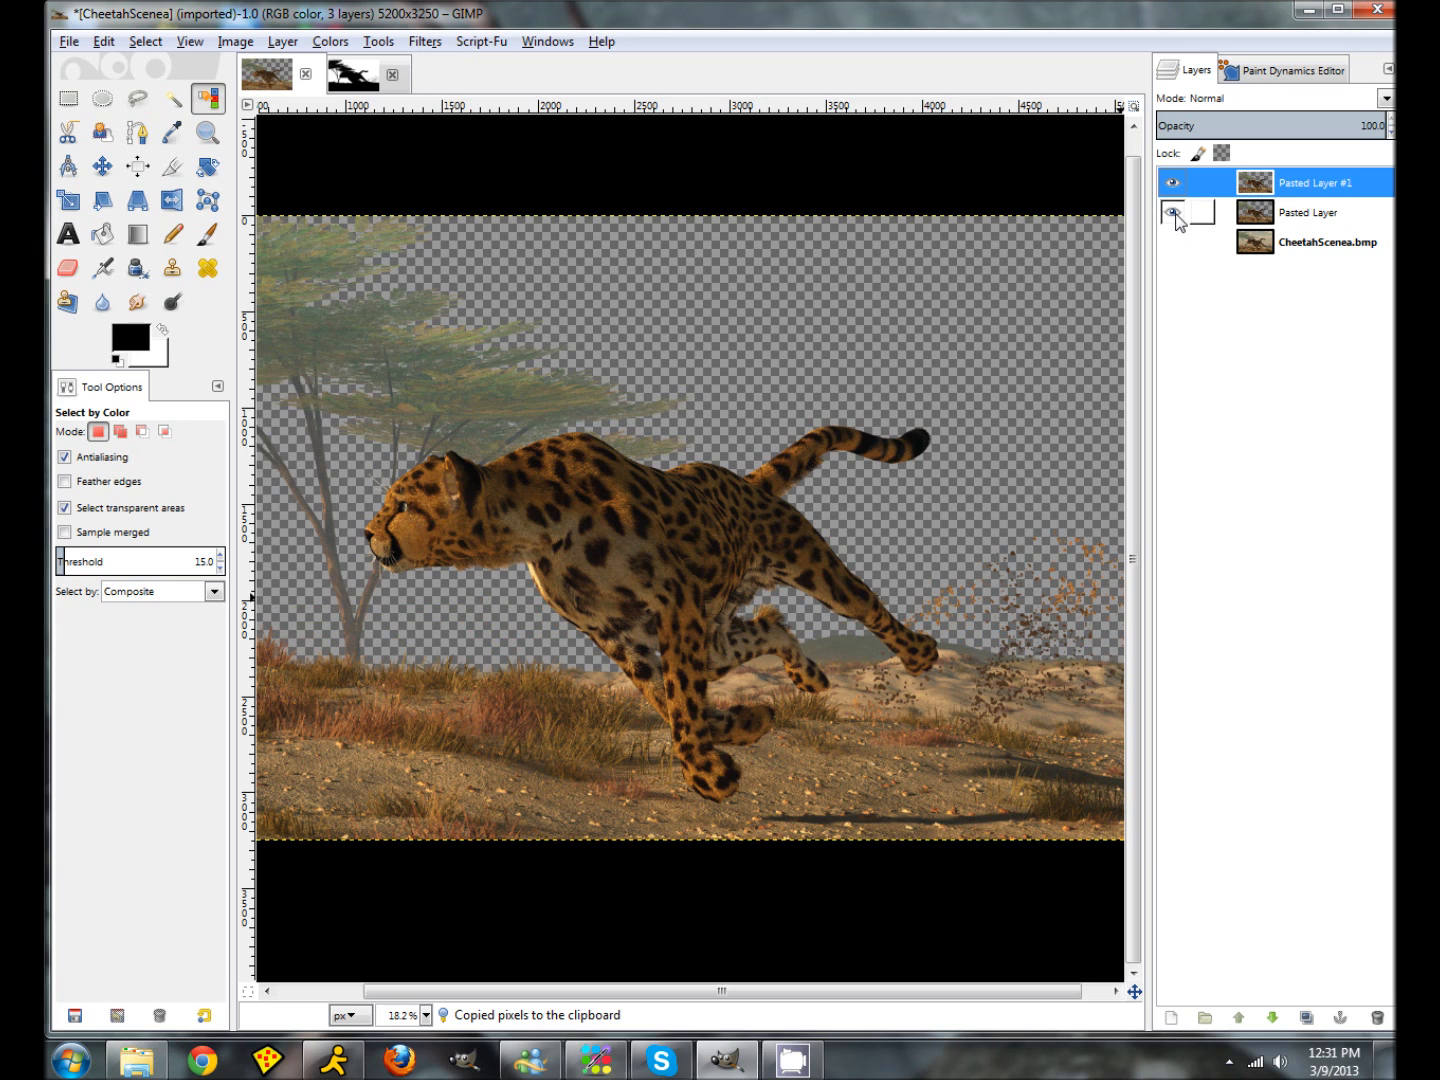
{"action": "left_click", "coordinate": [1177, 215]}
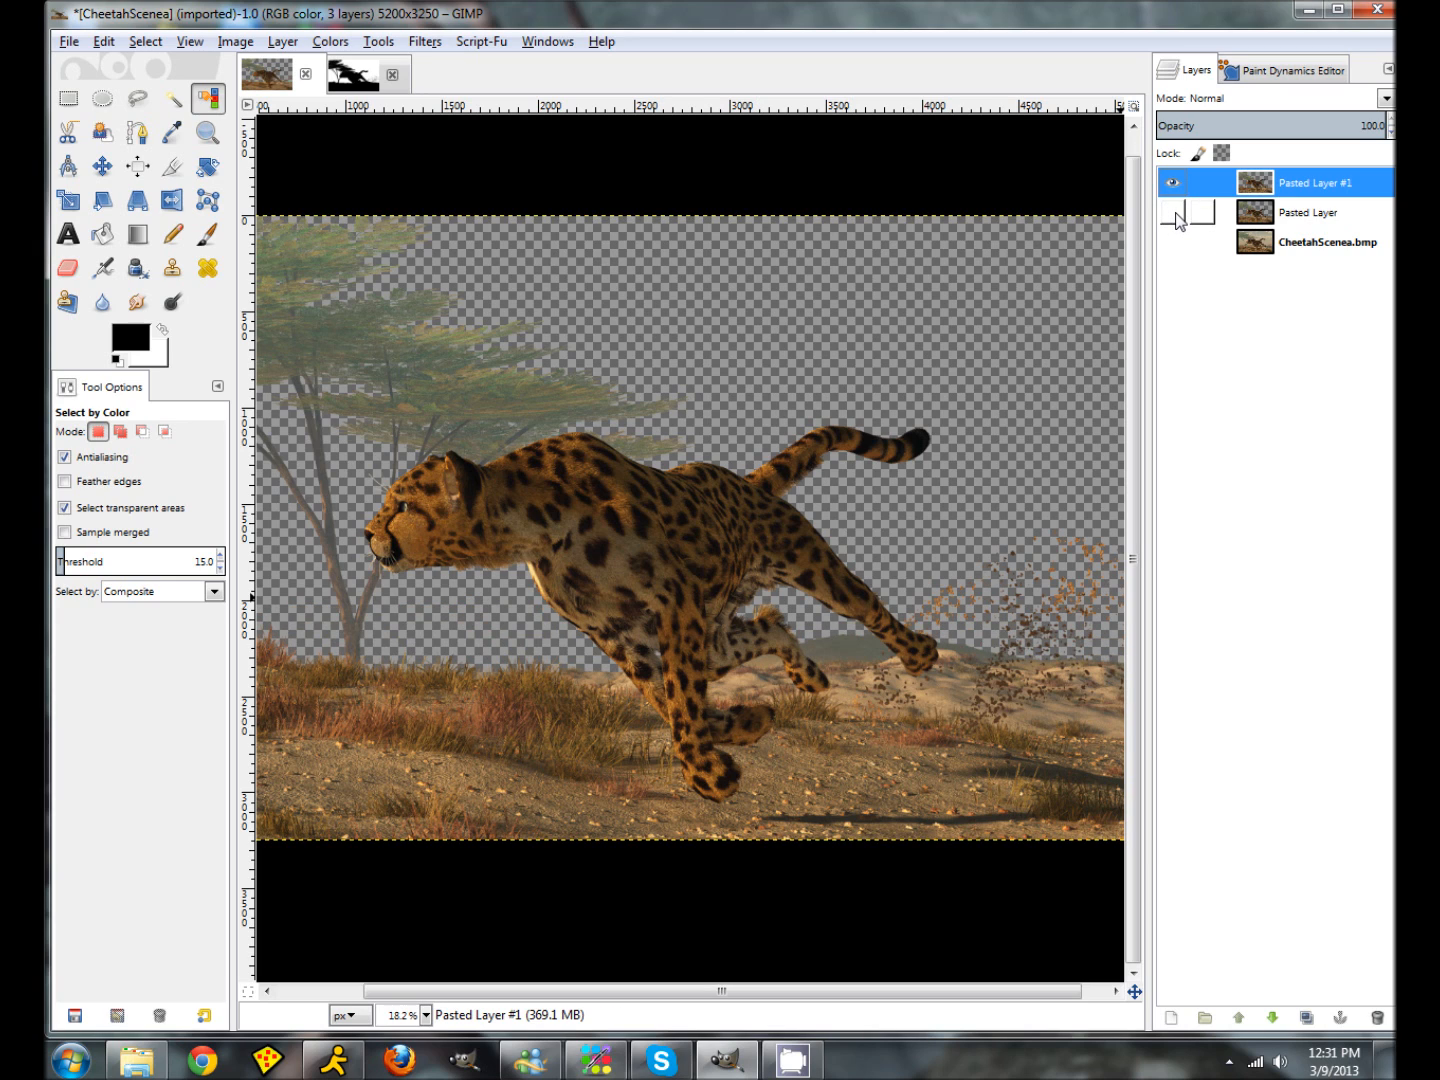
{"action": "left_click", "coordinate": [1177, 215]}
{"action": "left_click", "coordinate": [1177, 215]}
{"action": "left_click", "coordinate": [1177, 213]}
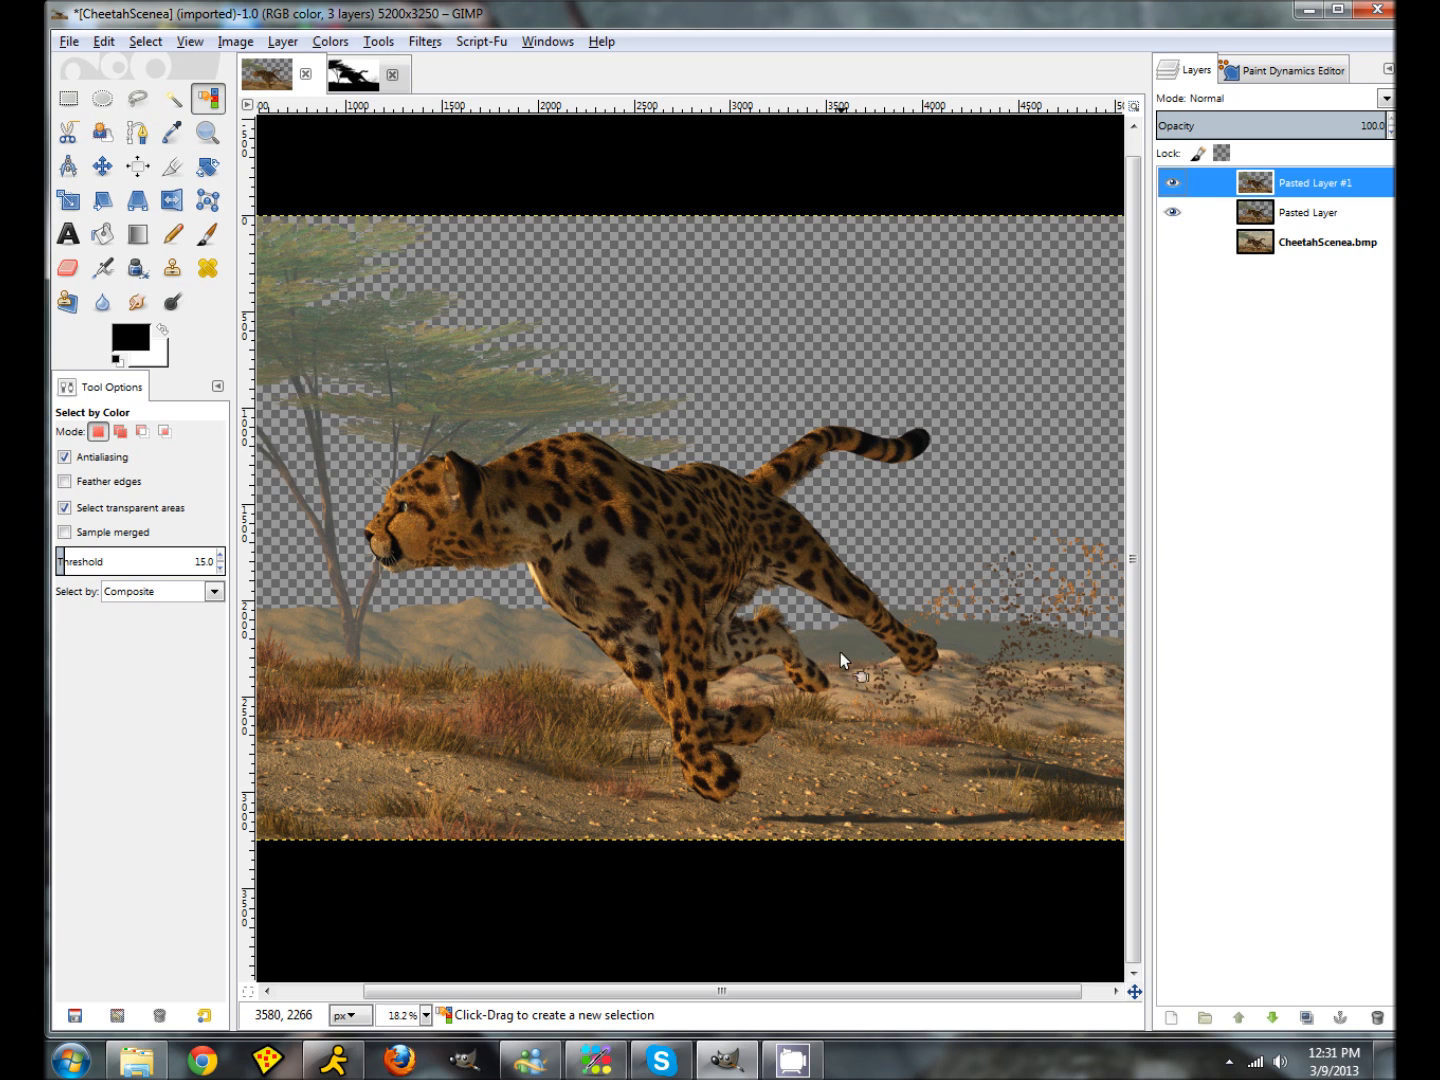
{"action": "left_click", "coordinate": [1173, 213]}
{"action": "left_click", "coordinate": [1173, 214]}
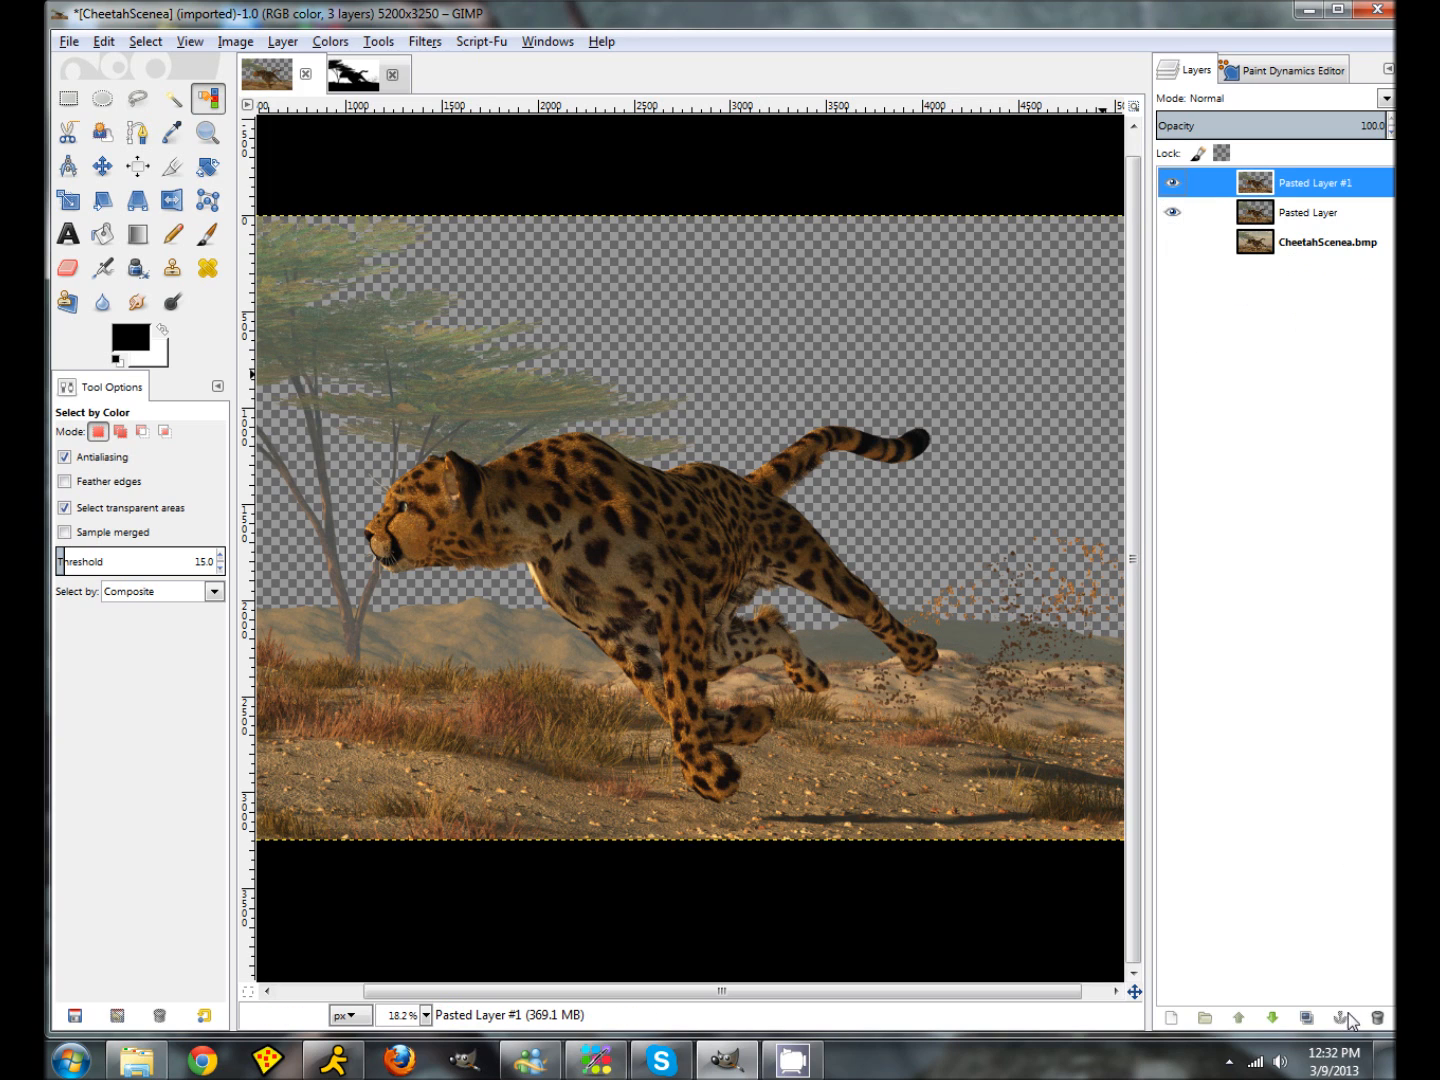
Step: Delete Pasted Layer #1 and make the CheetahScenea.bmp layer visible again
{"action": "left_click", "coordinate": [1382, 1012]}
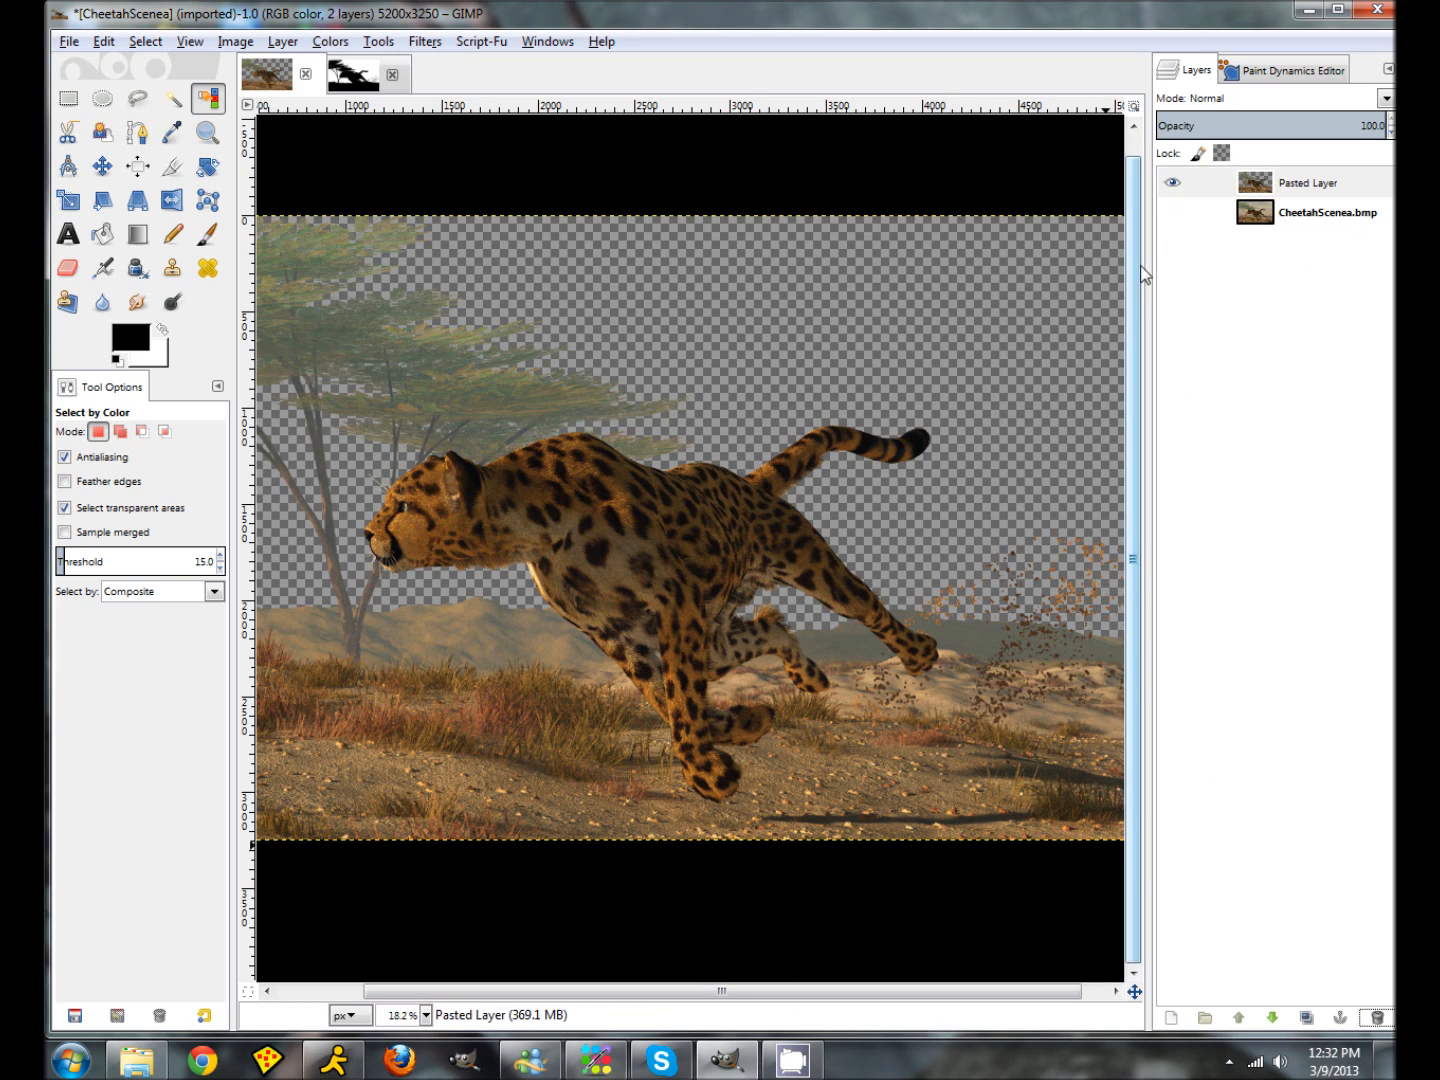
{"action": "left_click", "coordinate": [1174, 212]}
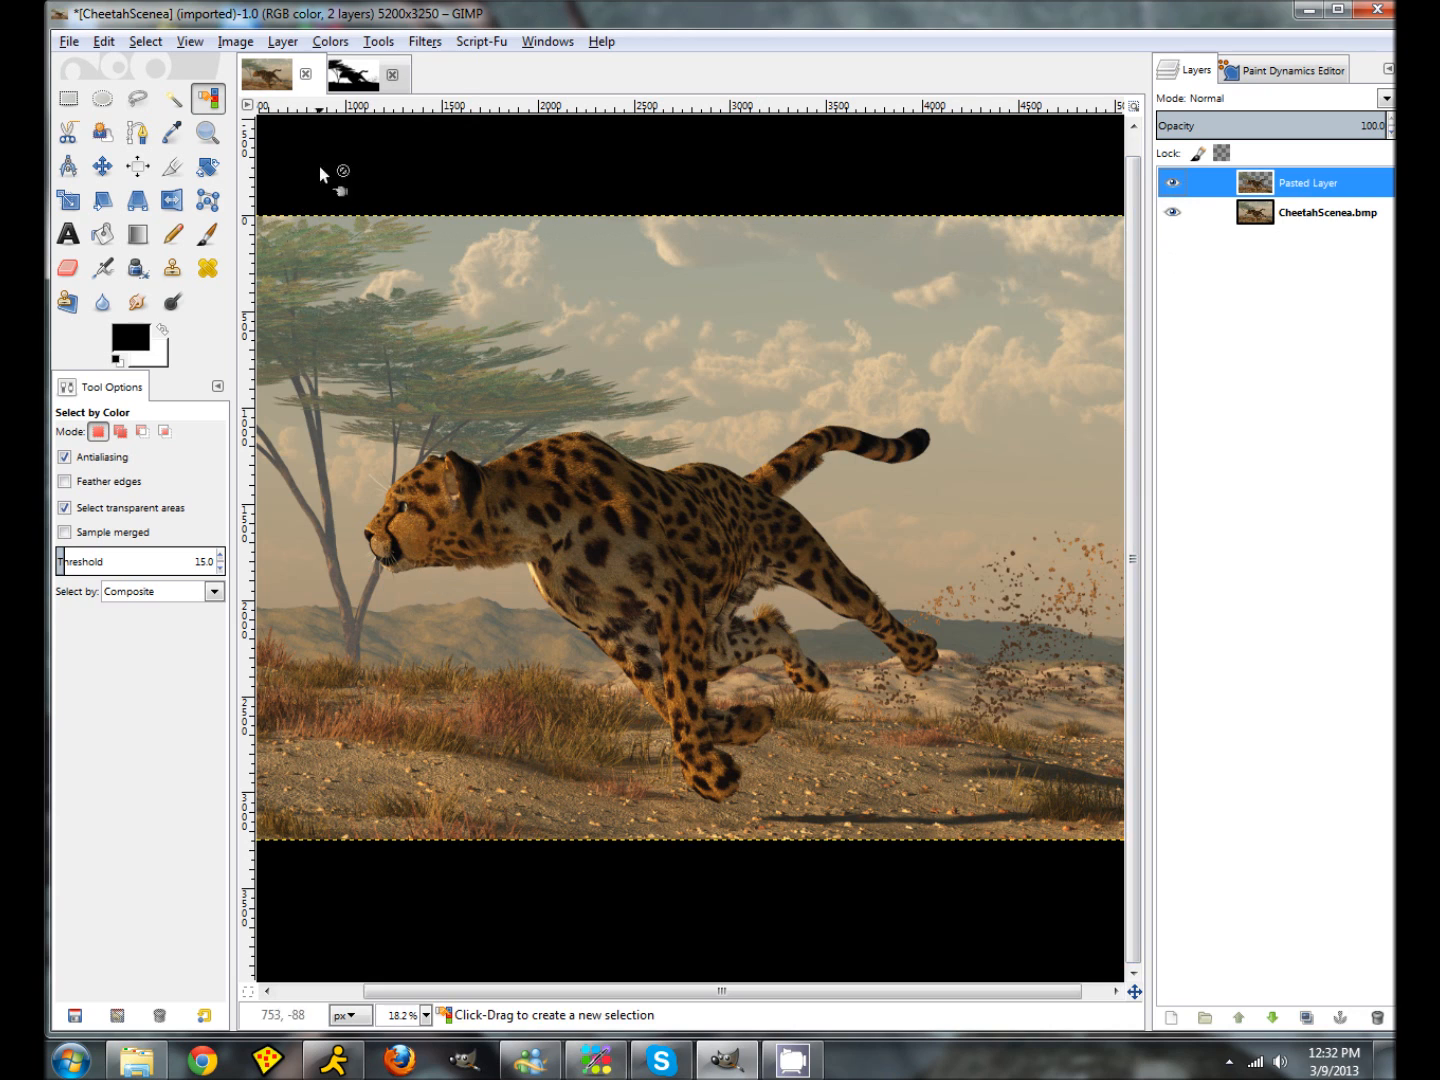
Step: Undo the depth image's threshold and apply a new one that whitens all distant hills but keeps the tree, cheetah and ground black
{"action": "left_click", "coordinate": [353, 74]}
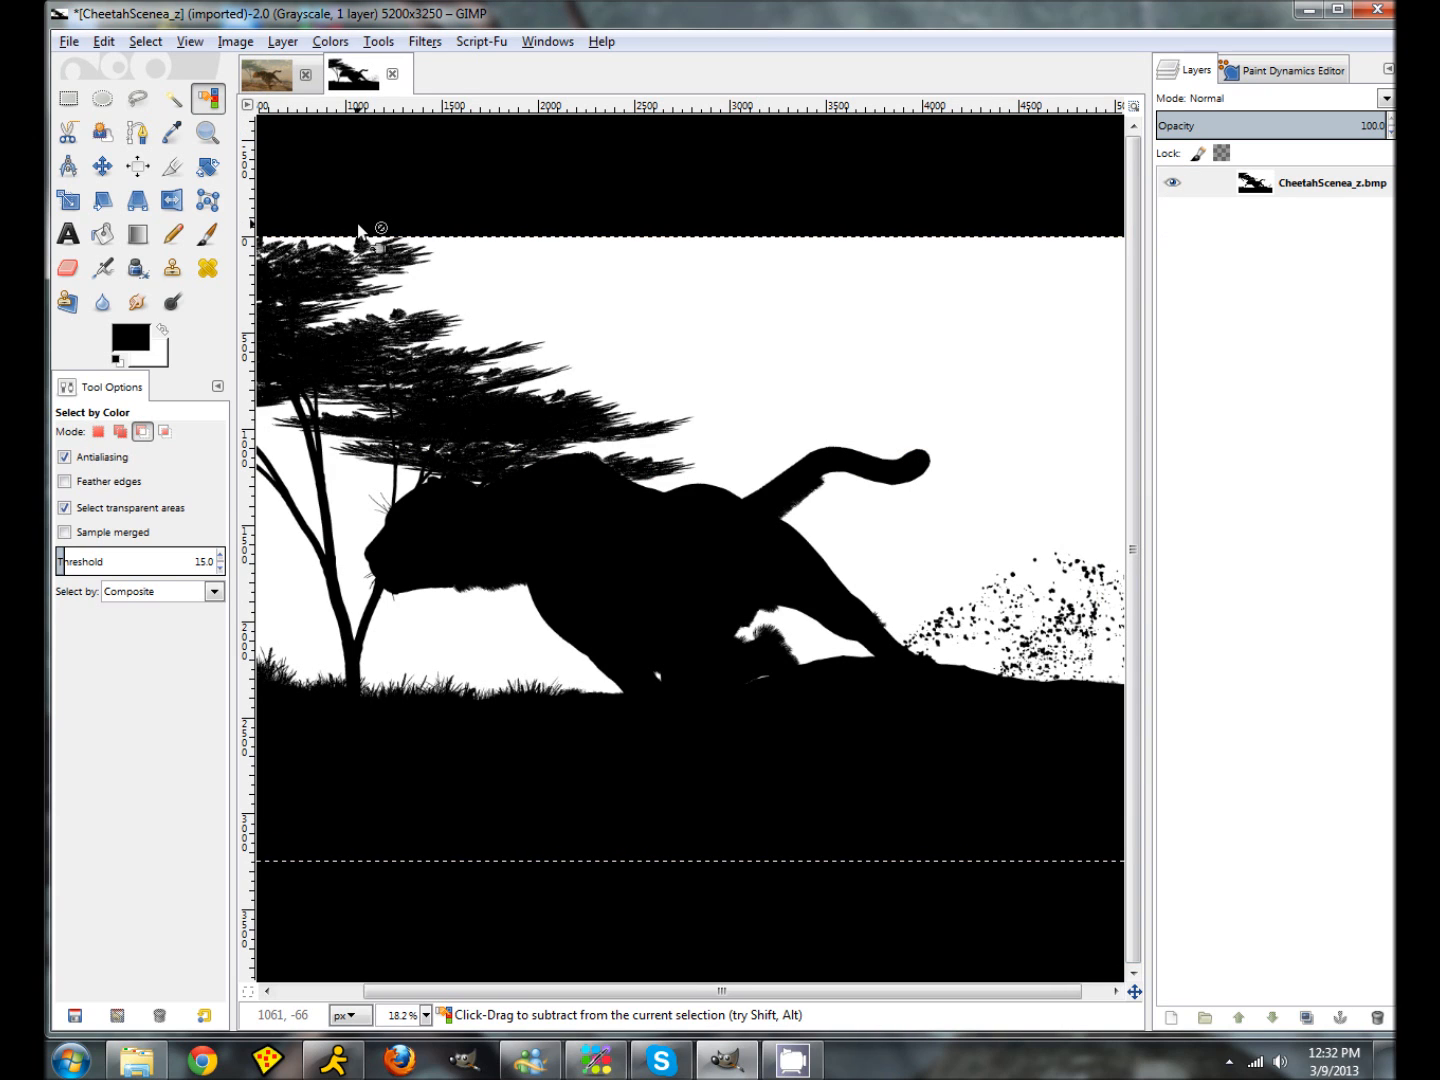
{"action": "key", "text": "ctrl+z"}
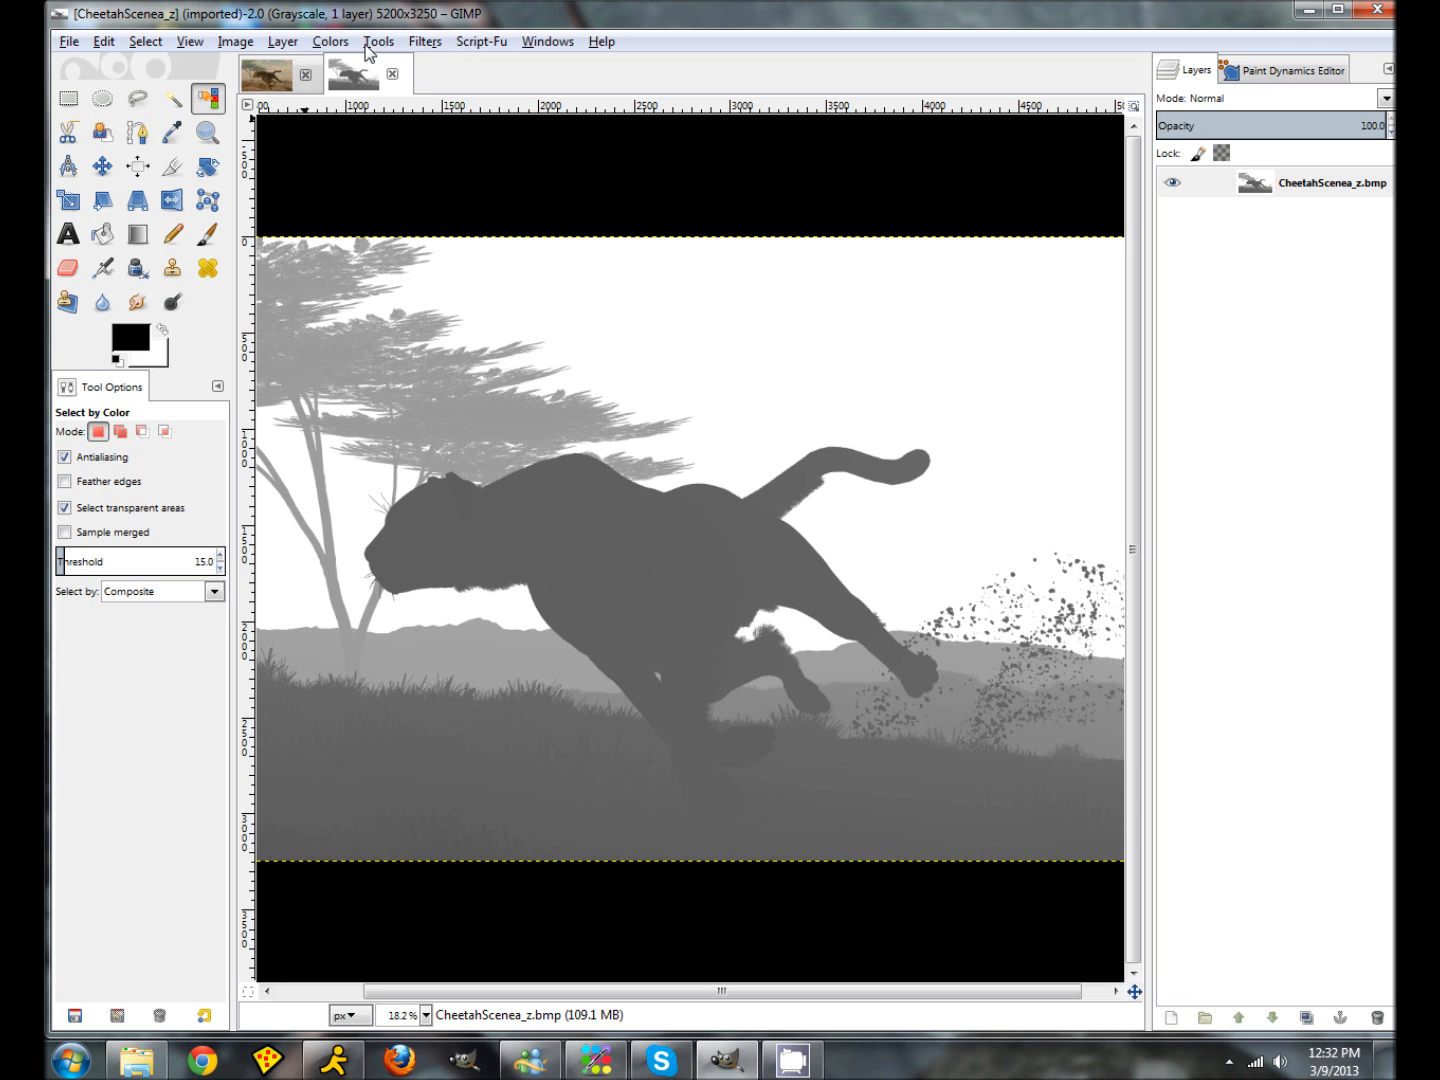
{"action": "left_click", "coordinate": [330, 42]}
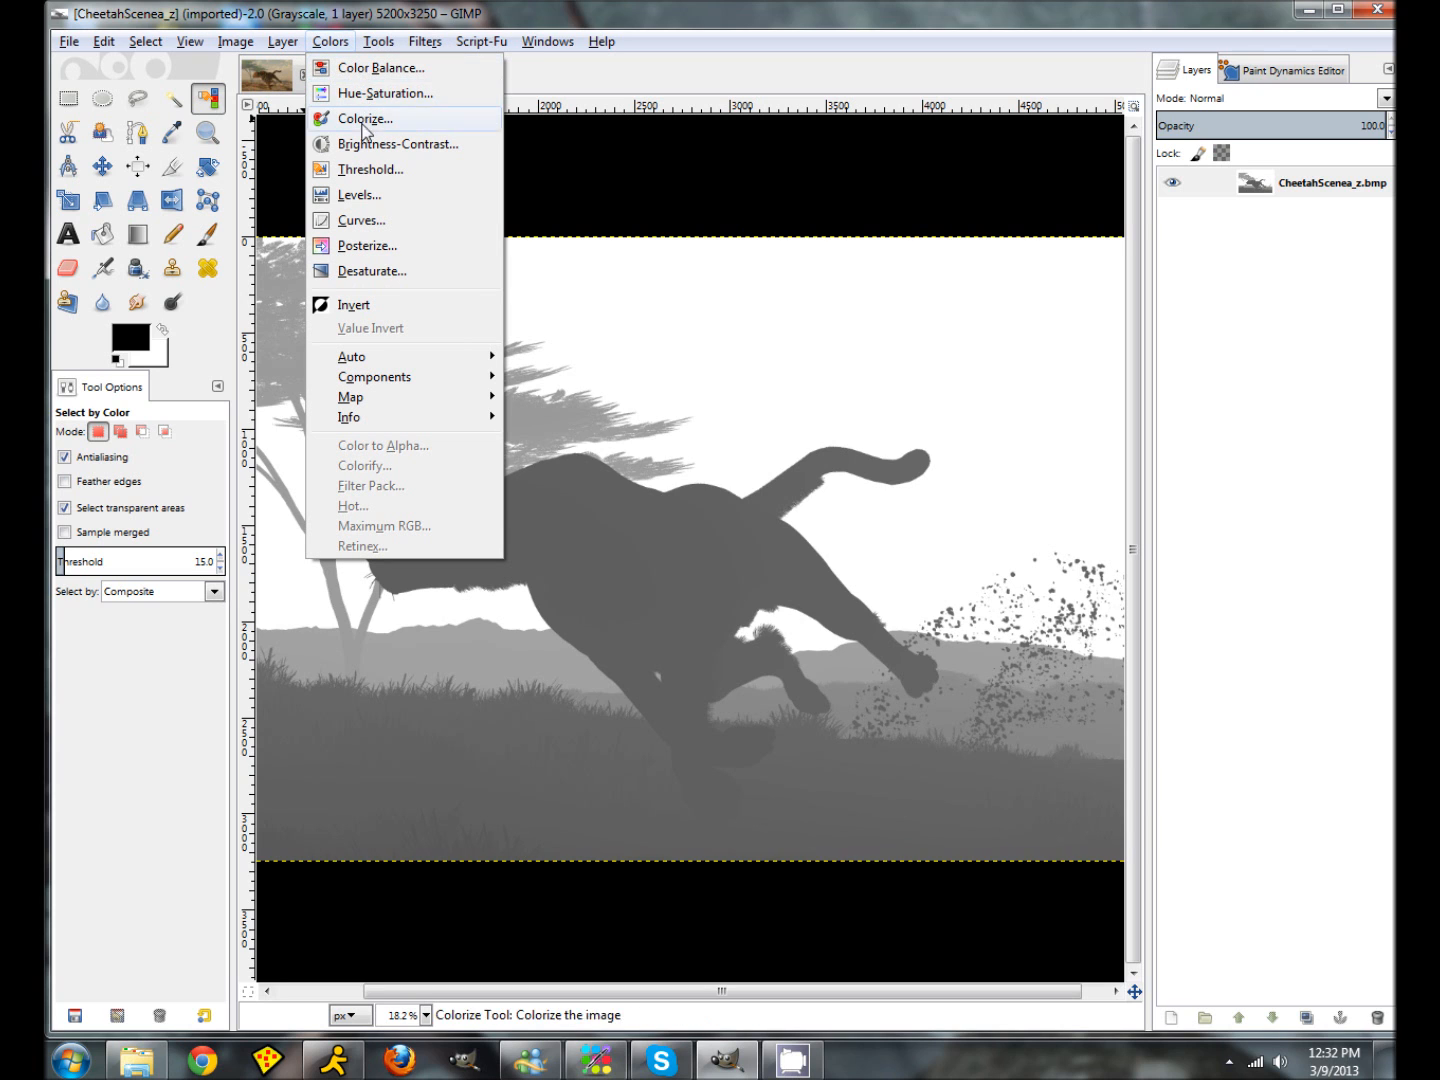
{"action": "left_click", "coordinate": [364, 171]}
{"action": "left_click_drag", "start_coordinate": [1174, 471], "coordinate": [1220, 472]}
{"action": "left_click", "coordinate": [1223, 587]}
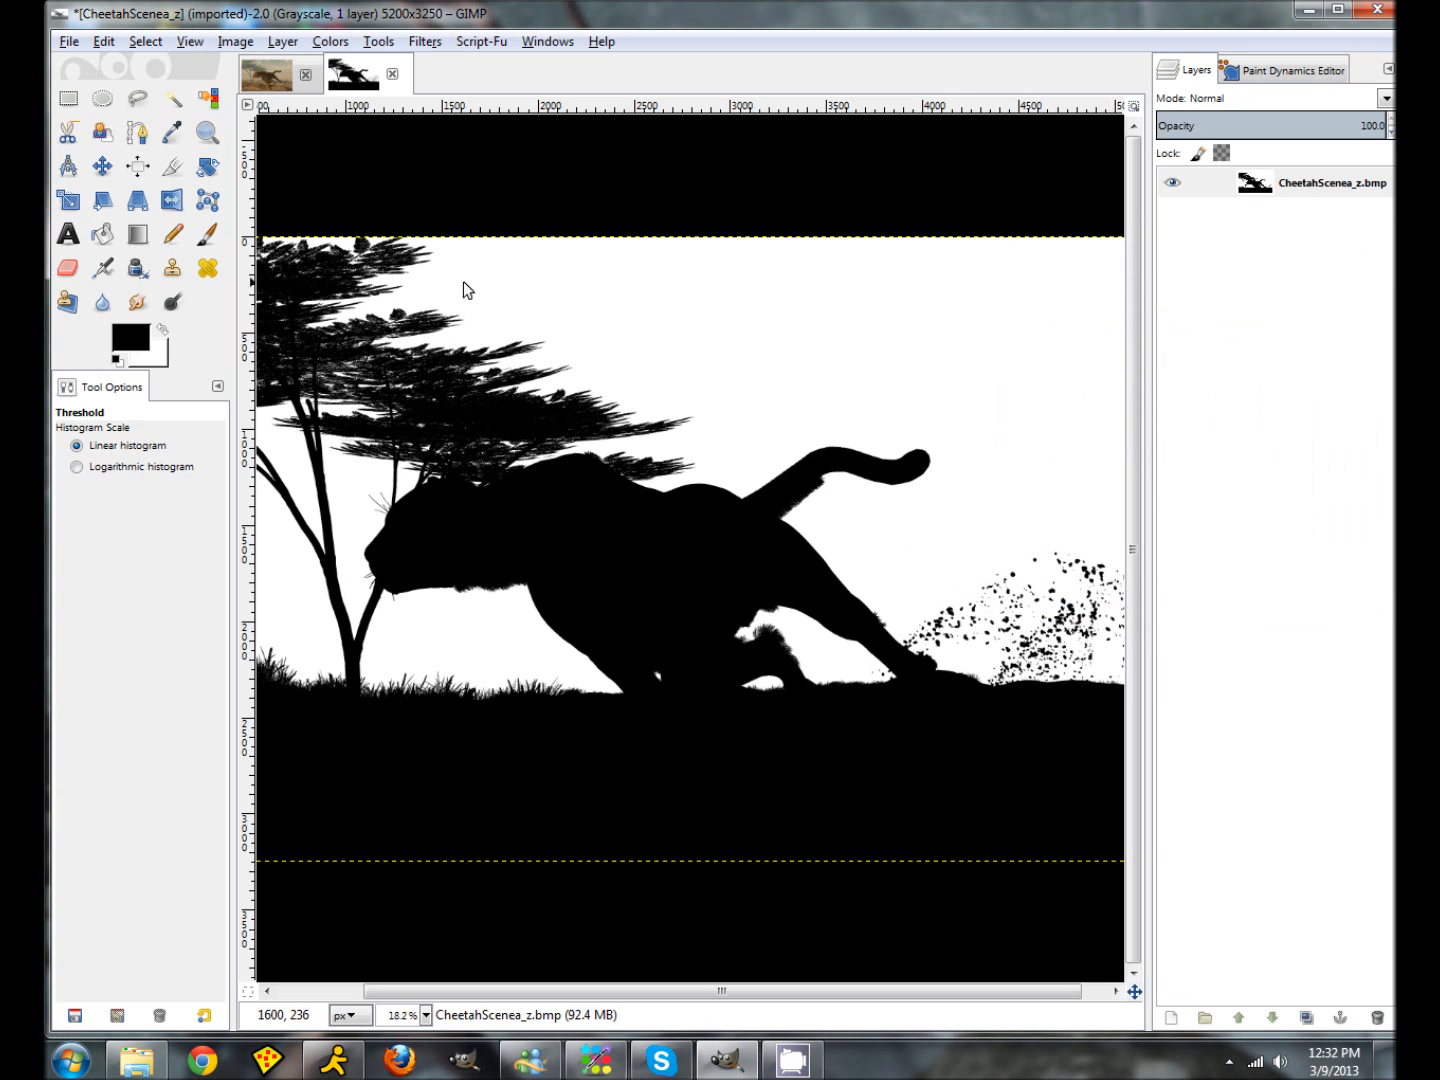
Step: Copy the entire thresholded depth image and paste it into the CheetahScenea image as a new mask layer
{"action": "left_click", "coordinate": [133, 43]}
{"action": "left_click", "coordinate": [170, 65]}
{"action": "key", "text": "ctrl+c"}
{"action": "left_click", "coordinate": [264, 82]}
{"action": "key", "text": "ctrl+v"}
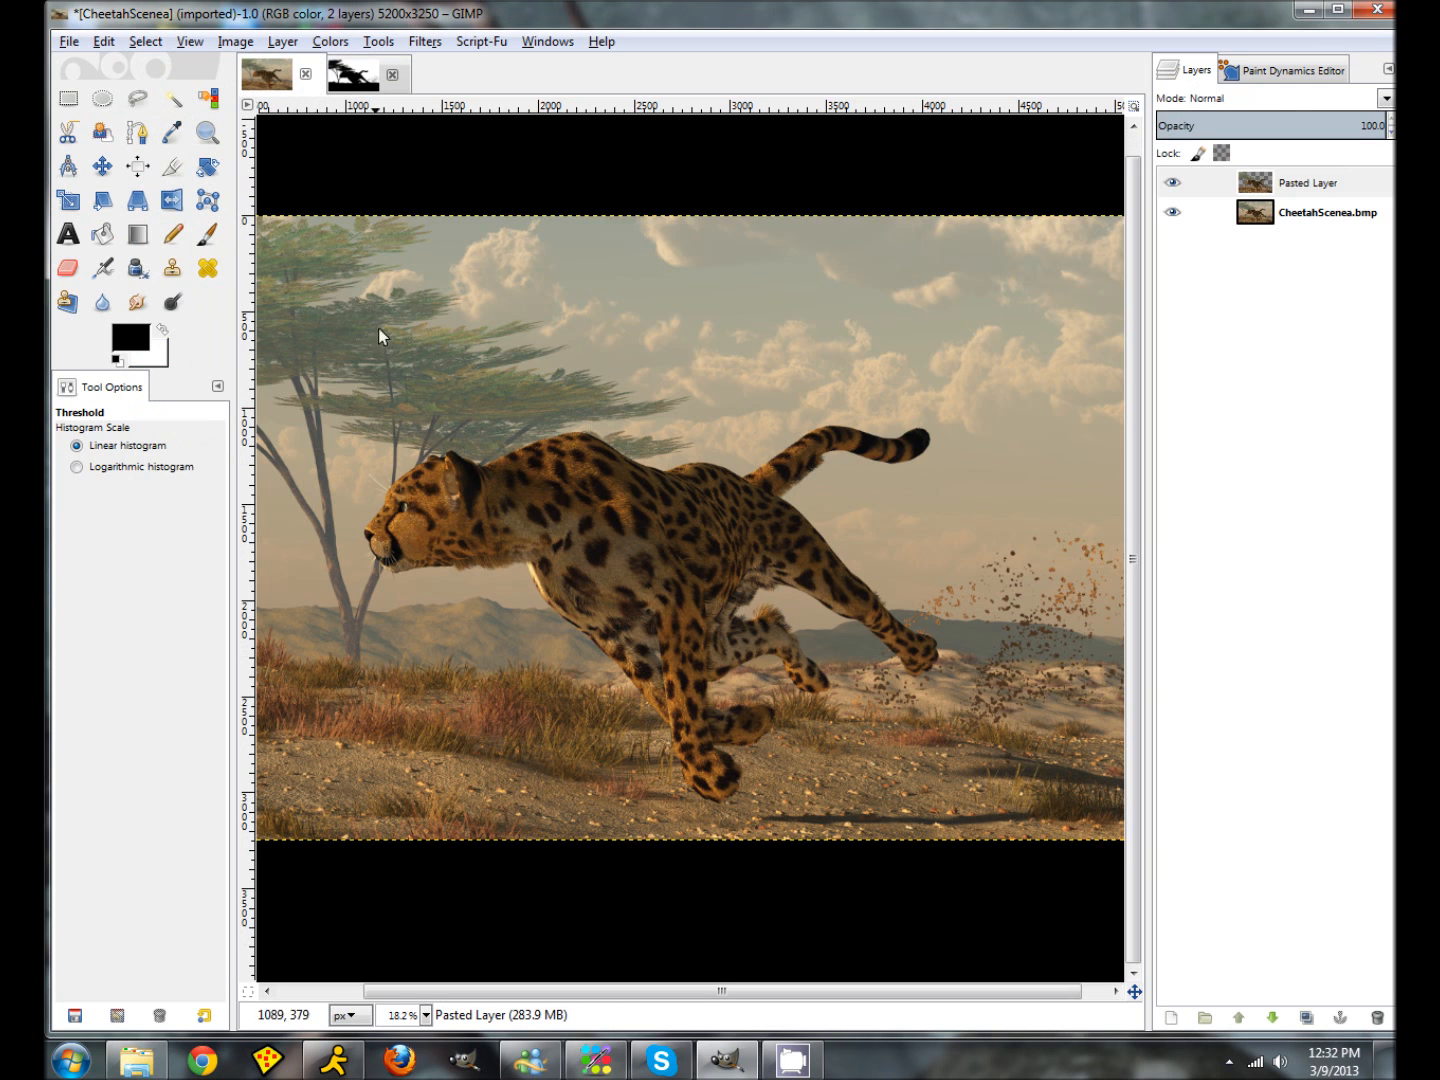
{"action": "key", "text": "ctrl+v"}
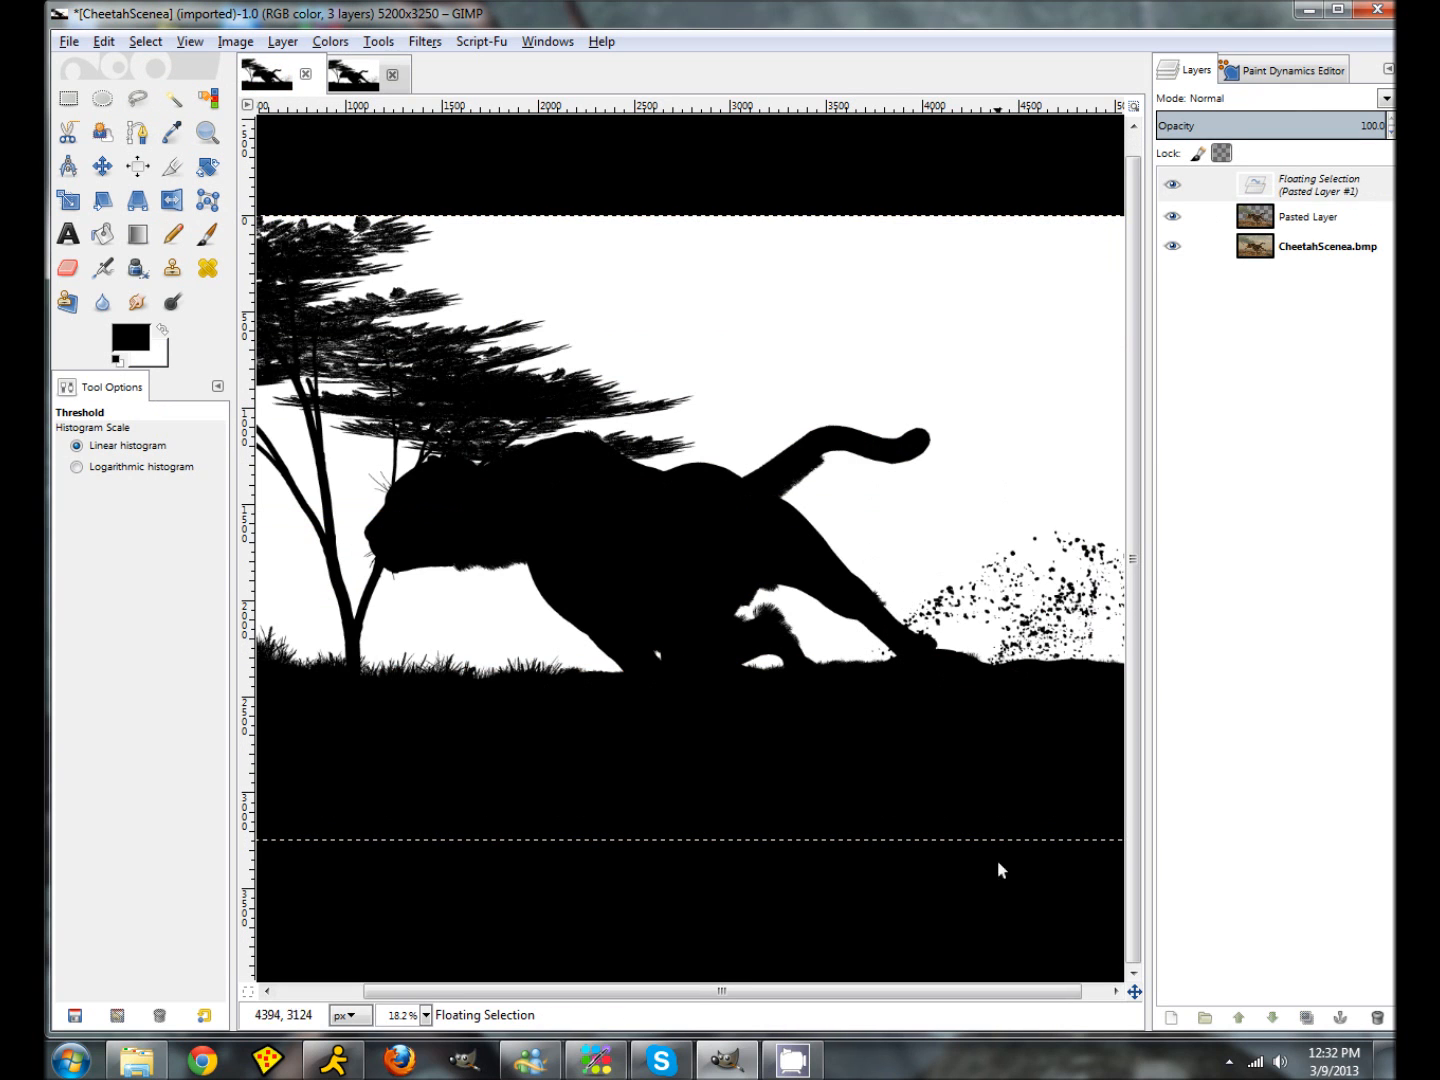
{"action": "left_click", "coordinate": [1172, 1019]}
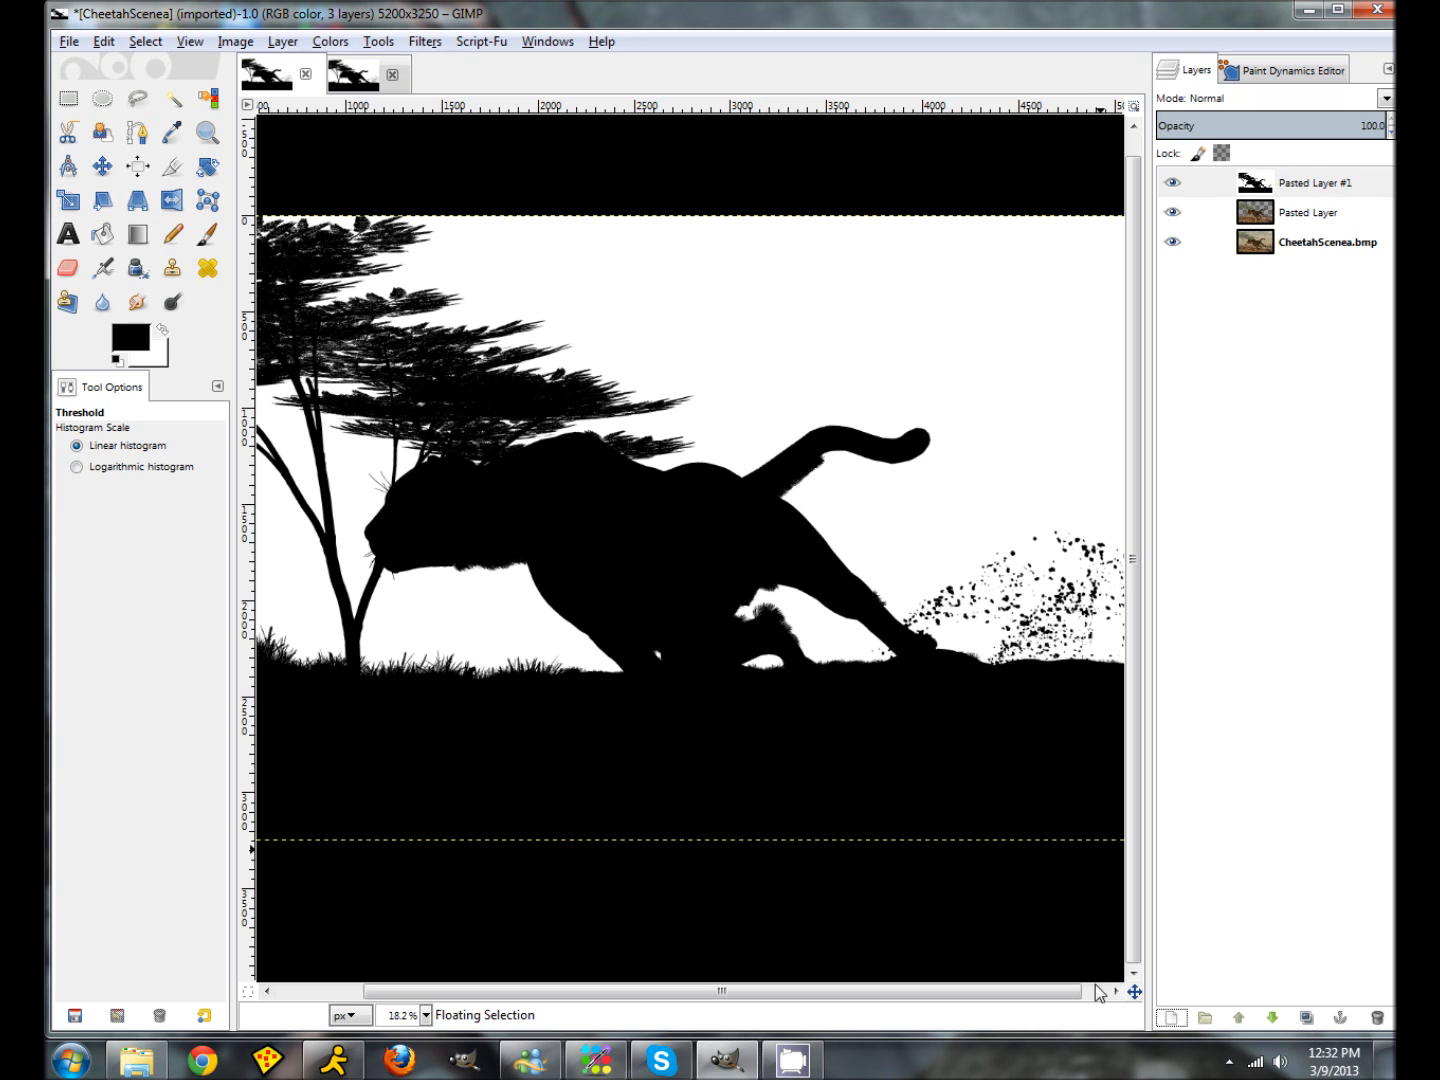
Step: Select the mask's black area by color, delete the mask layer, and paste the selected pixels of Pasted Layer as a new layer
{"action": "left_click", "coordinate": [208, 98]}
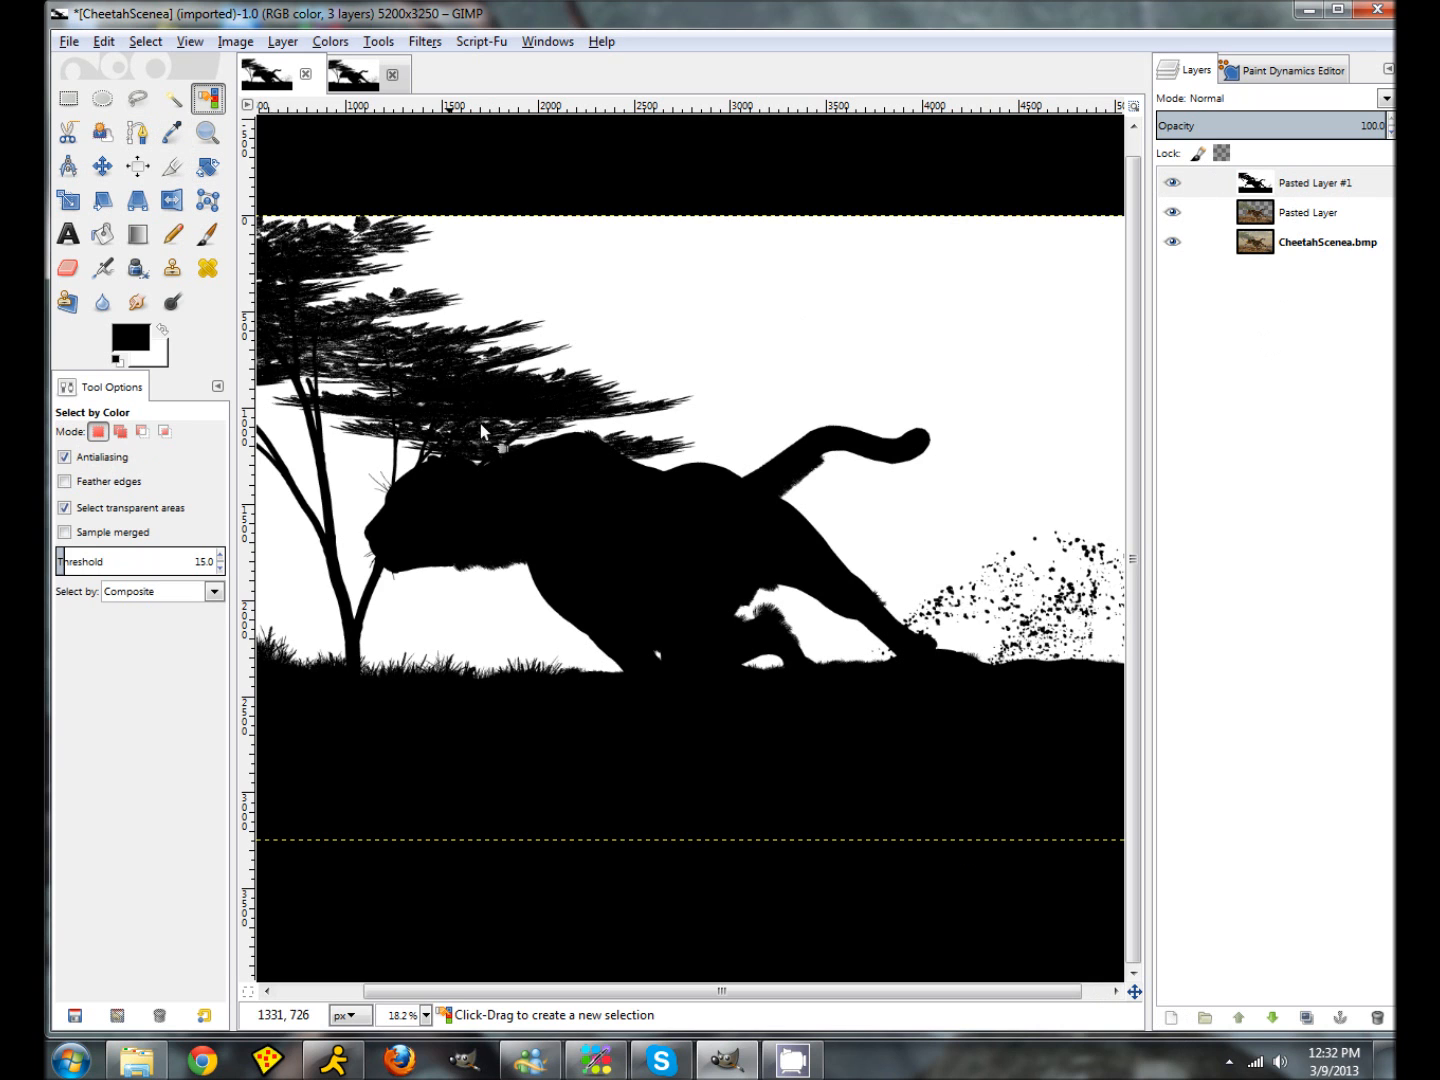
{"action": "left_click", "coordinate": [620, 507]}
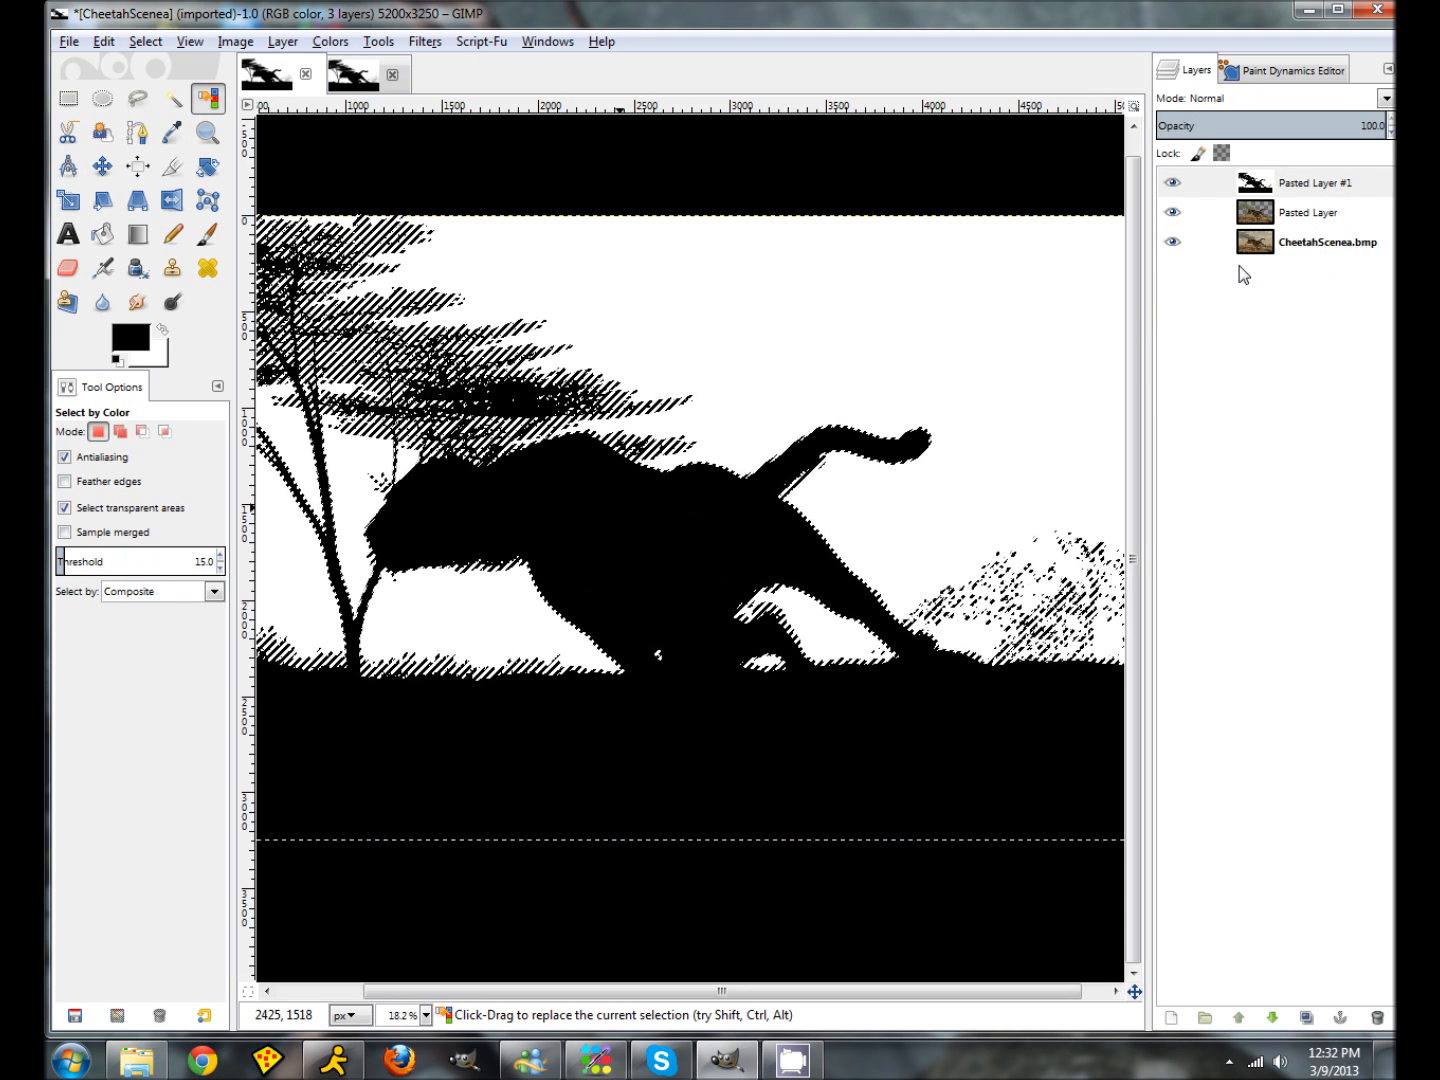
{"action": "left_click", "coordinate": [1376, 1016]}
{"action": "key", "text": "ctrl+c"}
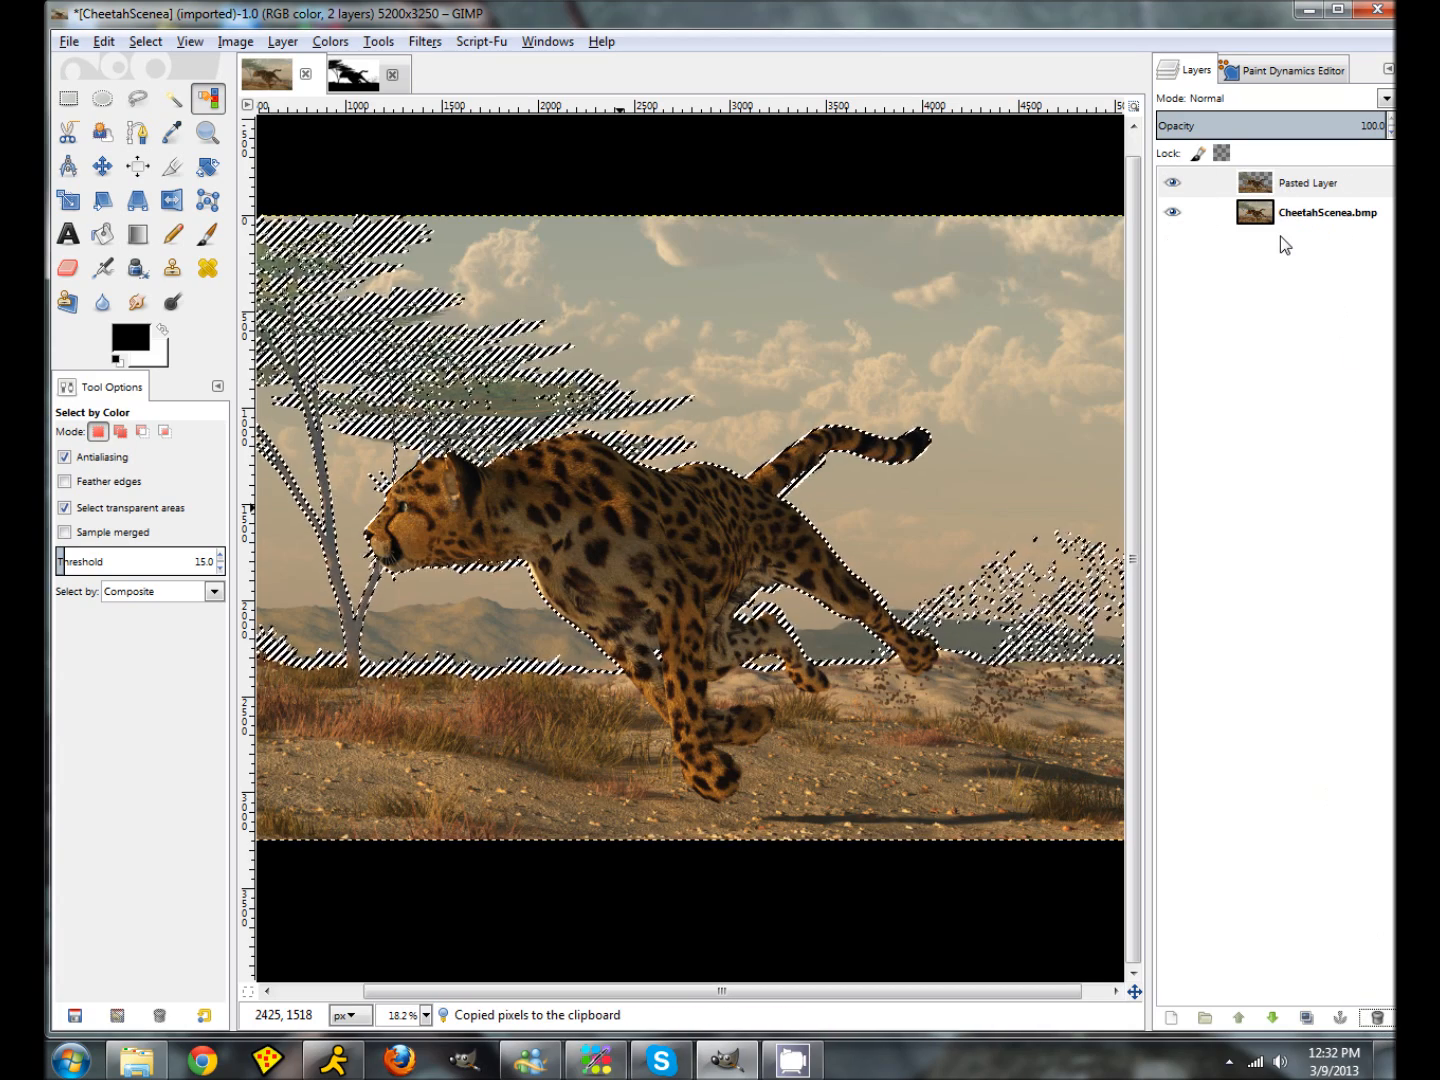
{"action": "key", "text": "ctrl+v"}
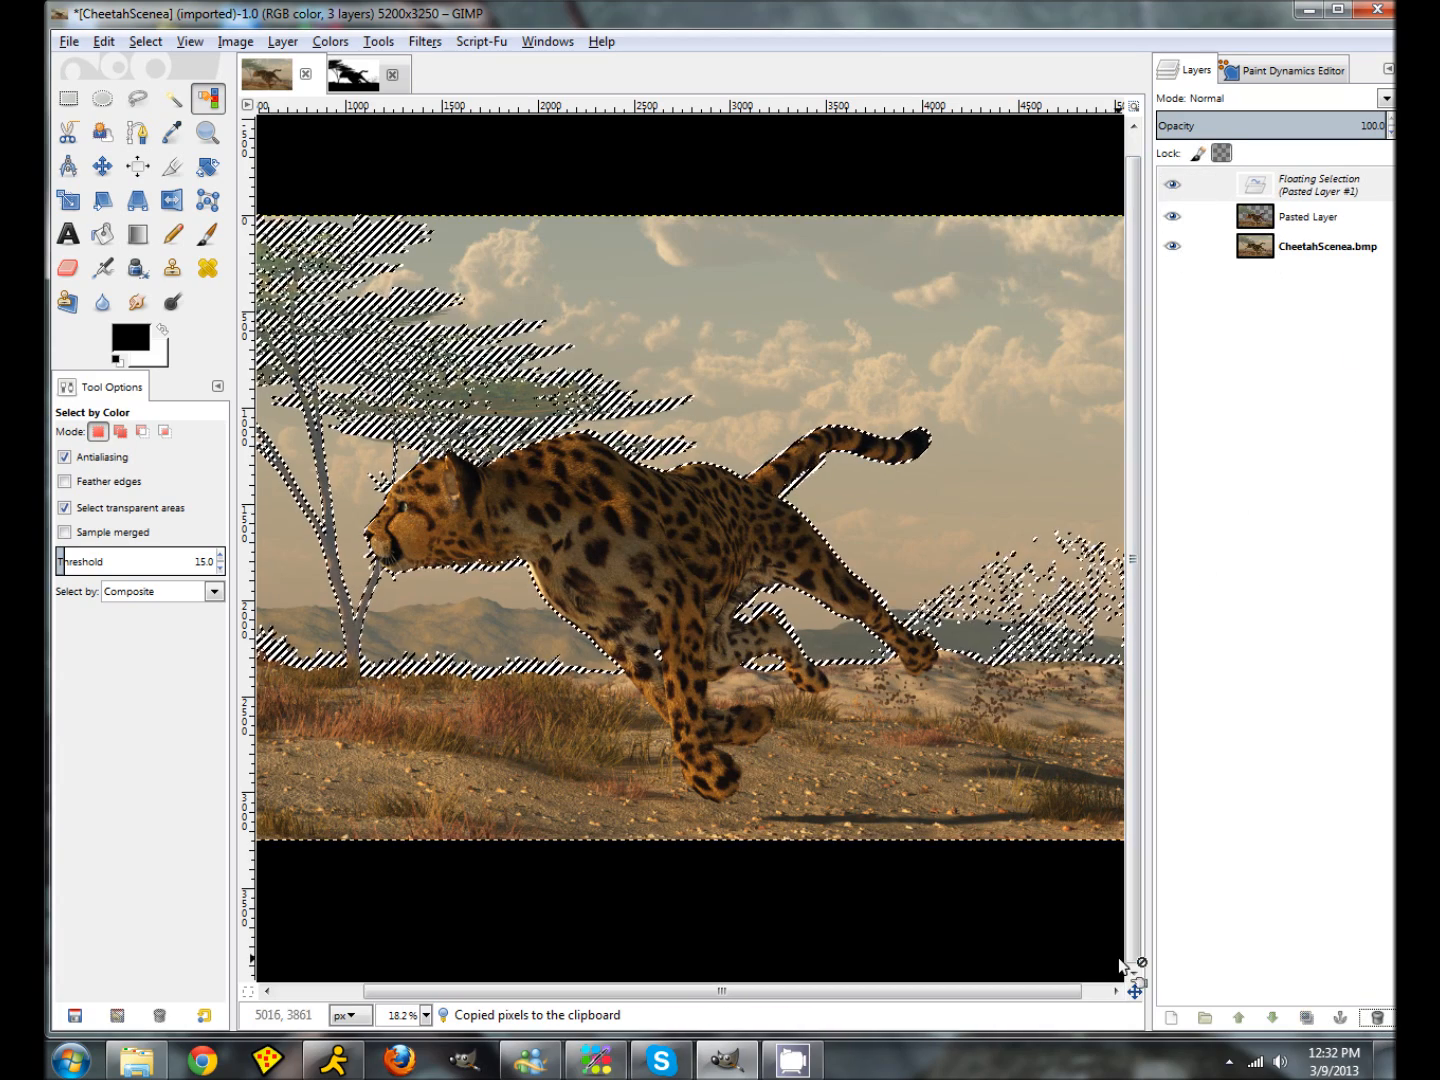
{"action": "left_click", "coordinate": [1172, 1018]}
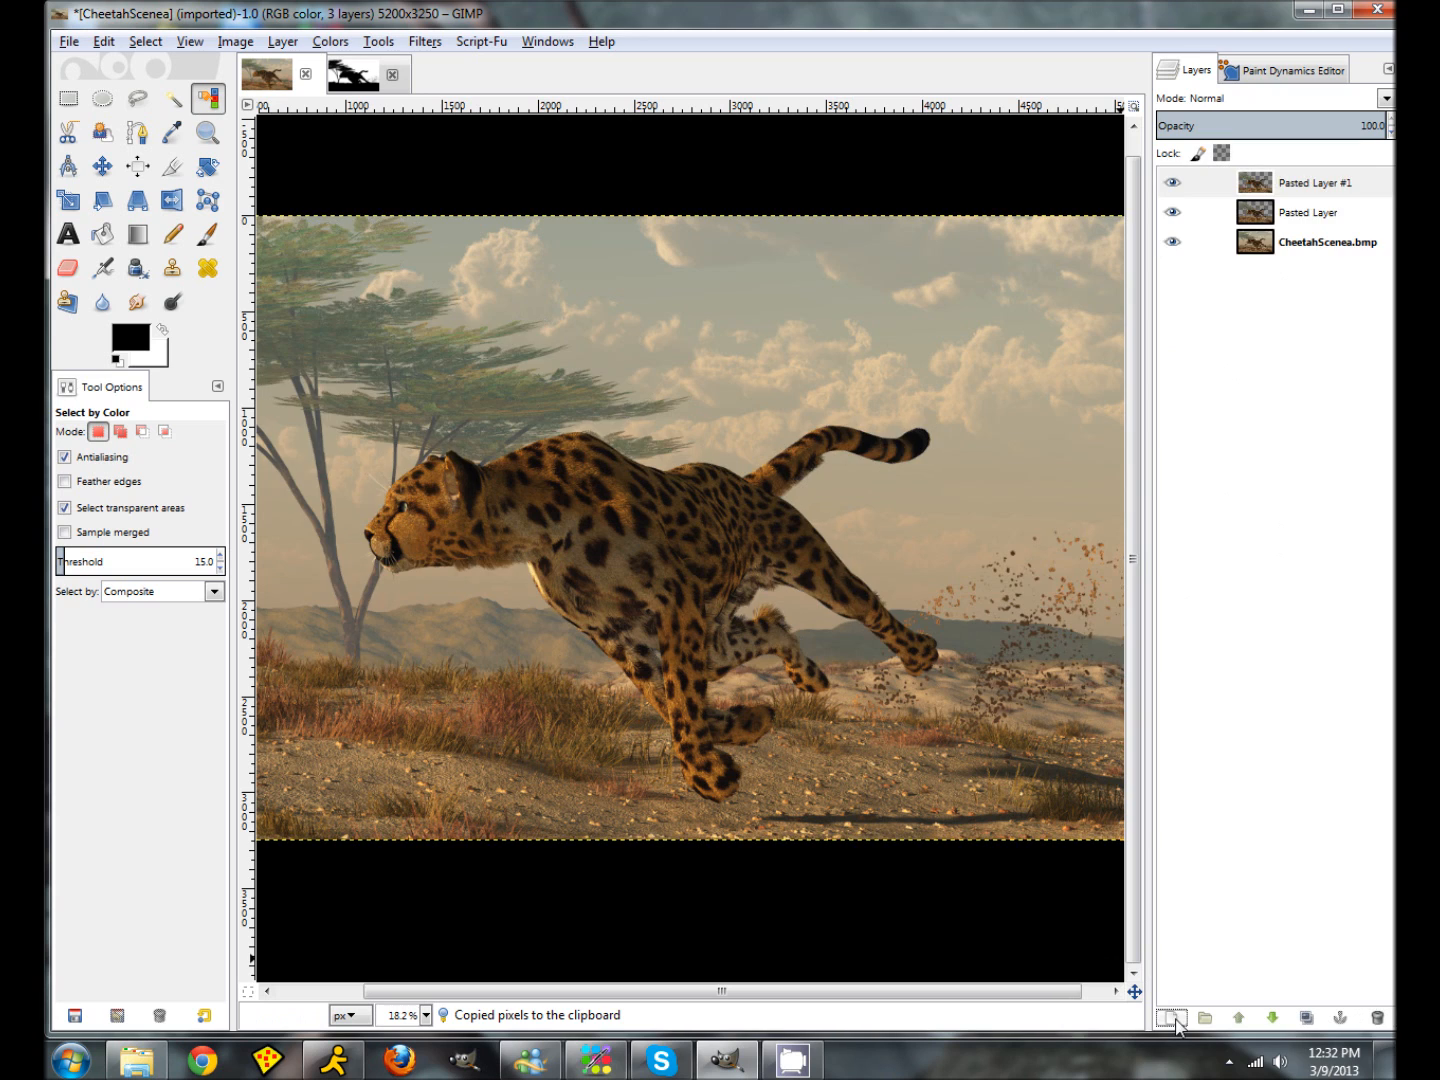
Step: Hide CheetahScenea.bmp and toggle Pasted Layer's visibility to check the new cutout, and make all layers visible again
{"action": "left_click", "coordinate": [1172, 242]}
{"action": "left_click", "coordinate": [1172, 212]}
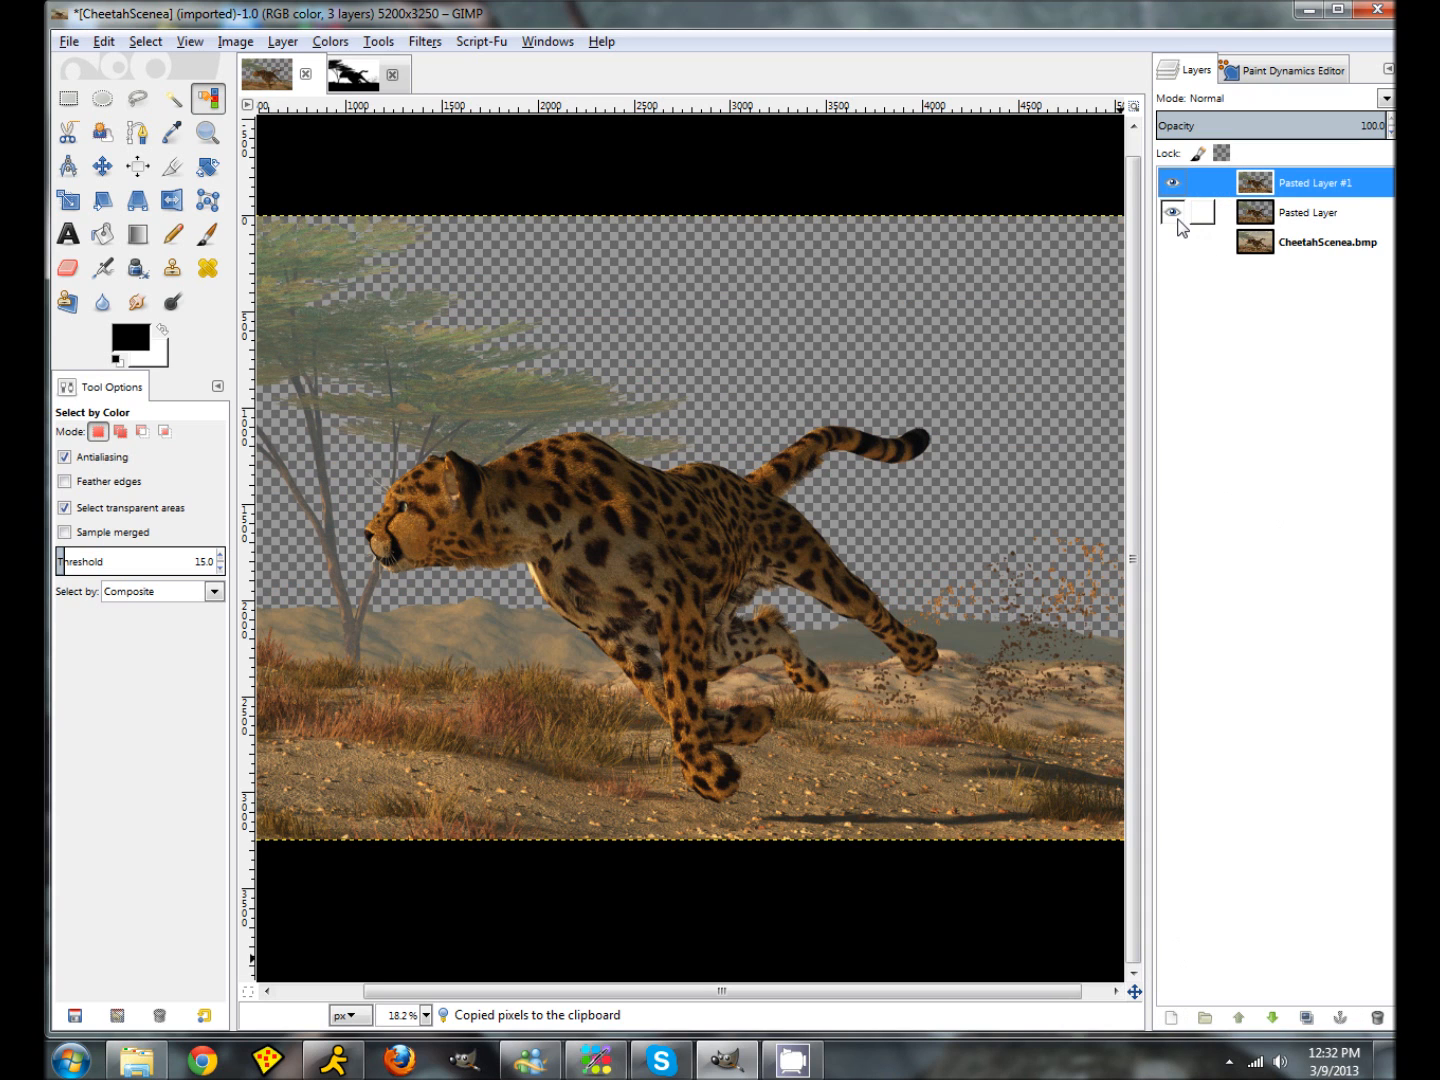
{"action": "left_click", "coordinate": [1175, 213]}
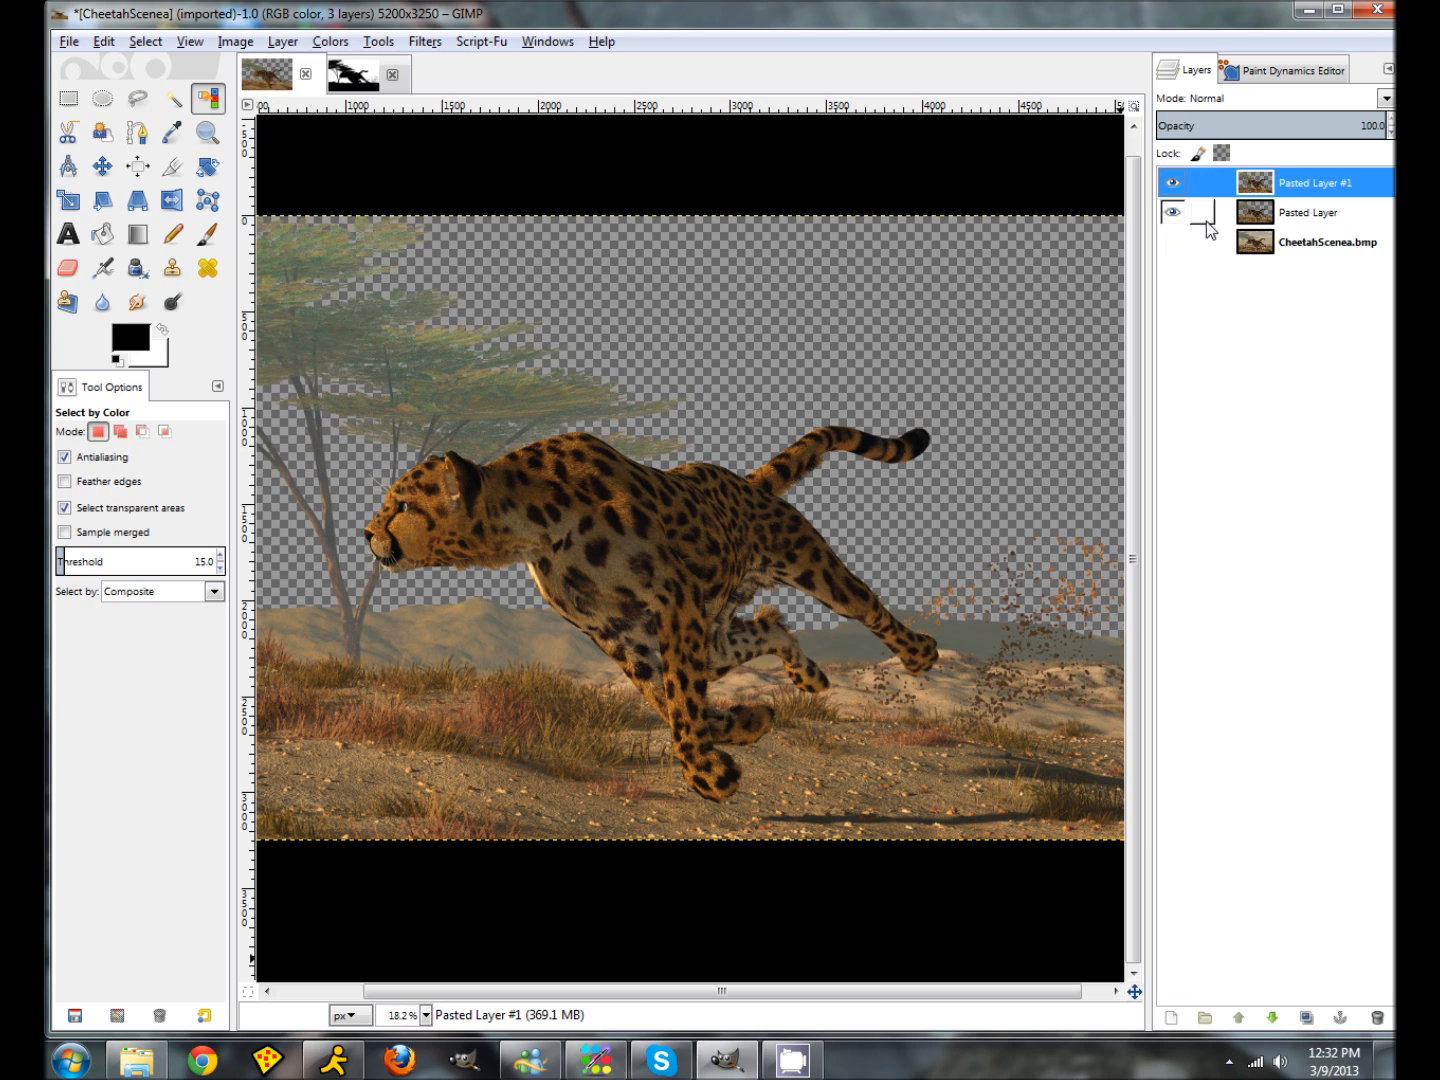
{"action": "left_click", "coordinate": [1173, 241]}
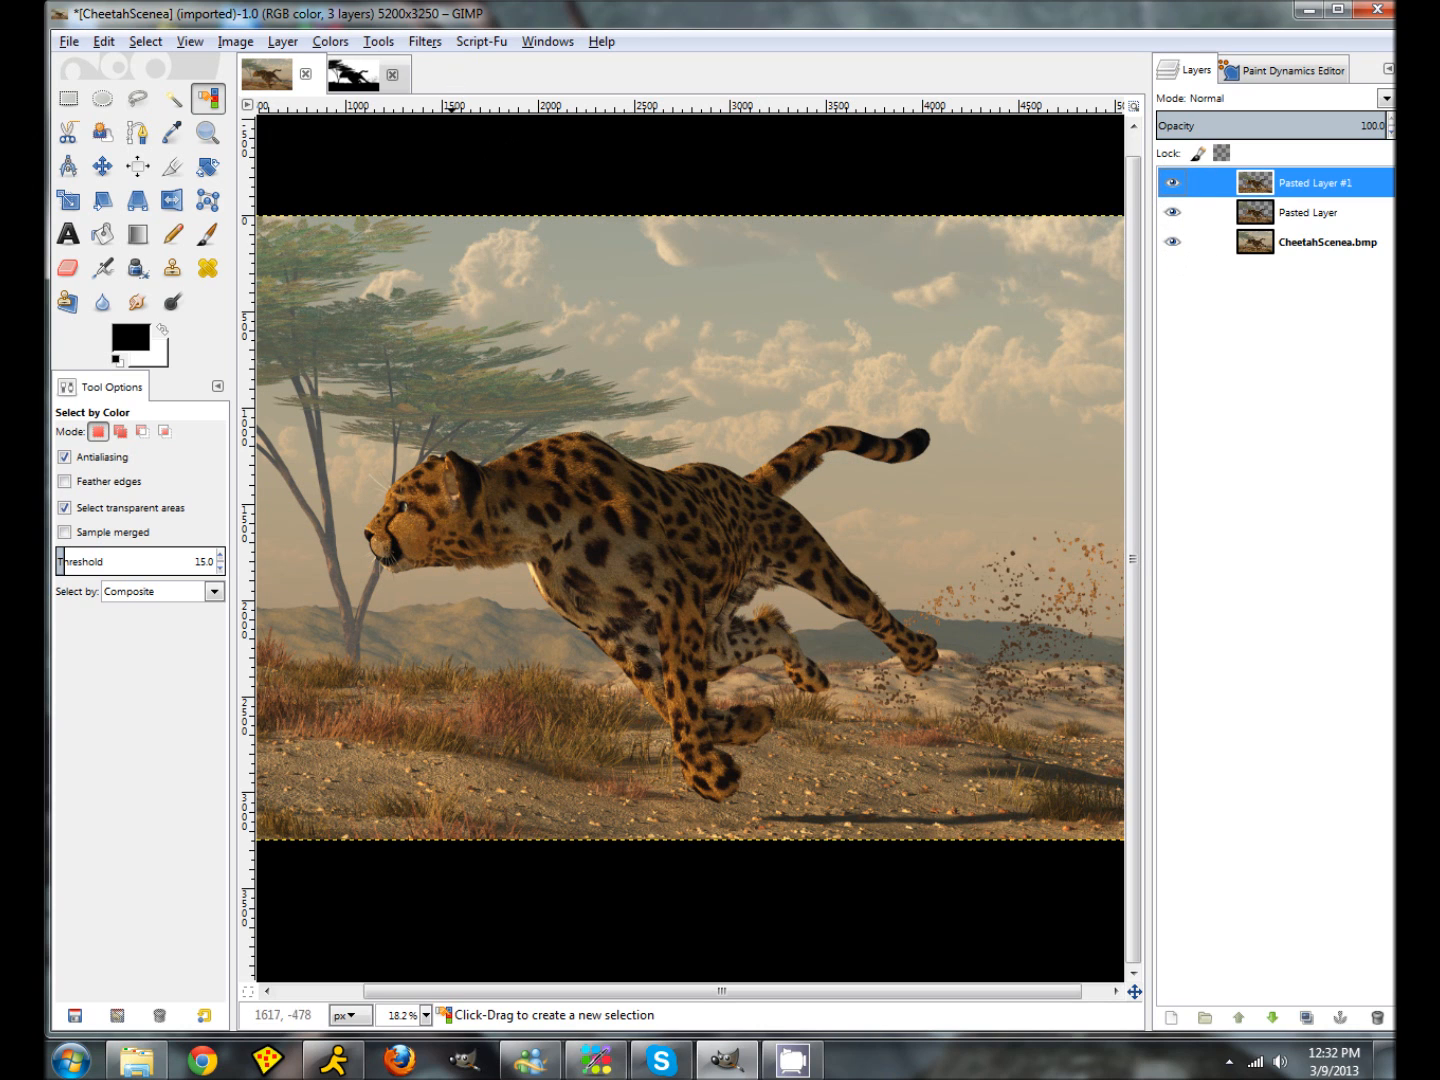
Step: Undo the depth image's threshold and apply one that whitens the tree and hills but keeps the cheetah, kicked-up debris and foreground grass black
{"action": "left_click", "coordinate": [354, 75]}
{"action": "key", "text": "ctrl+x"}
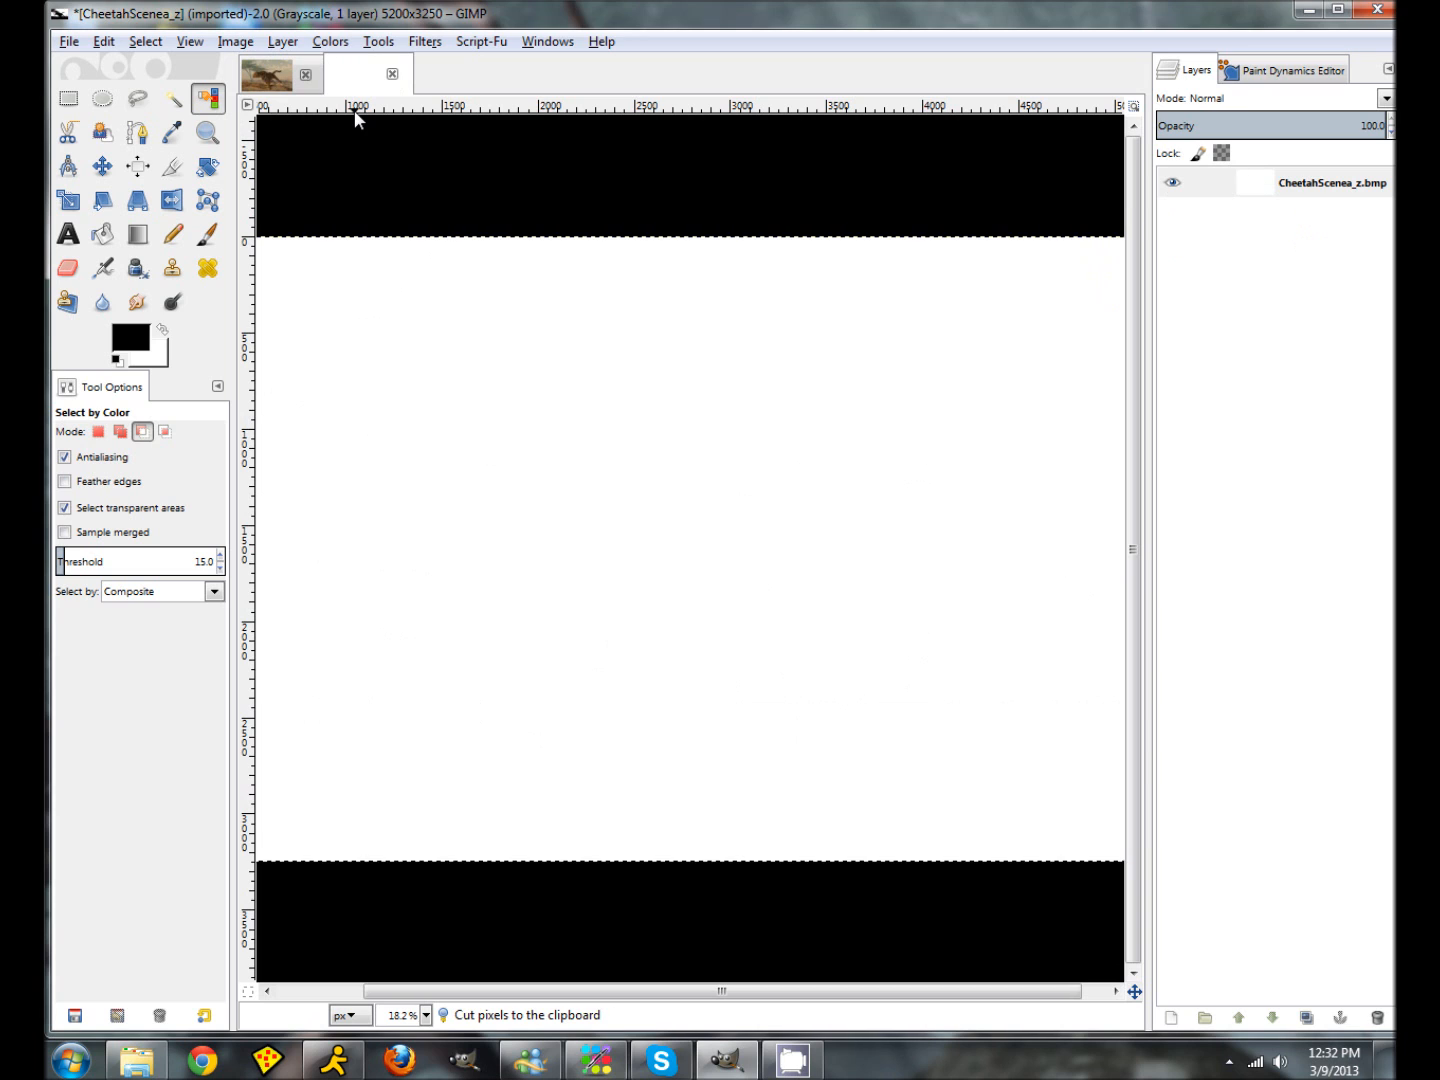
{"action": "key", "text": "ctrl+z"}
{"action": "key", "text": "ctrl+z"}
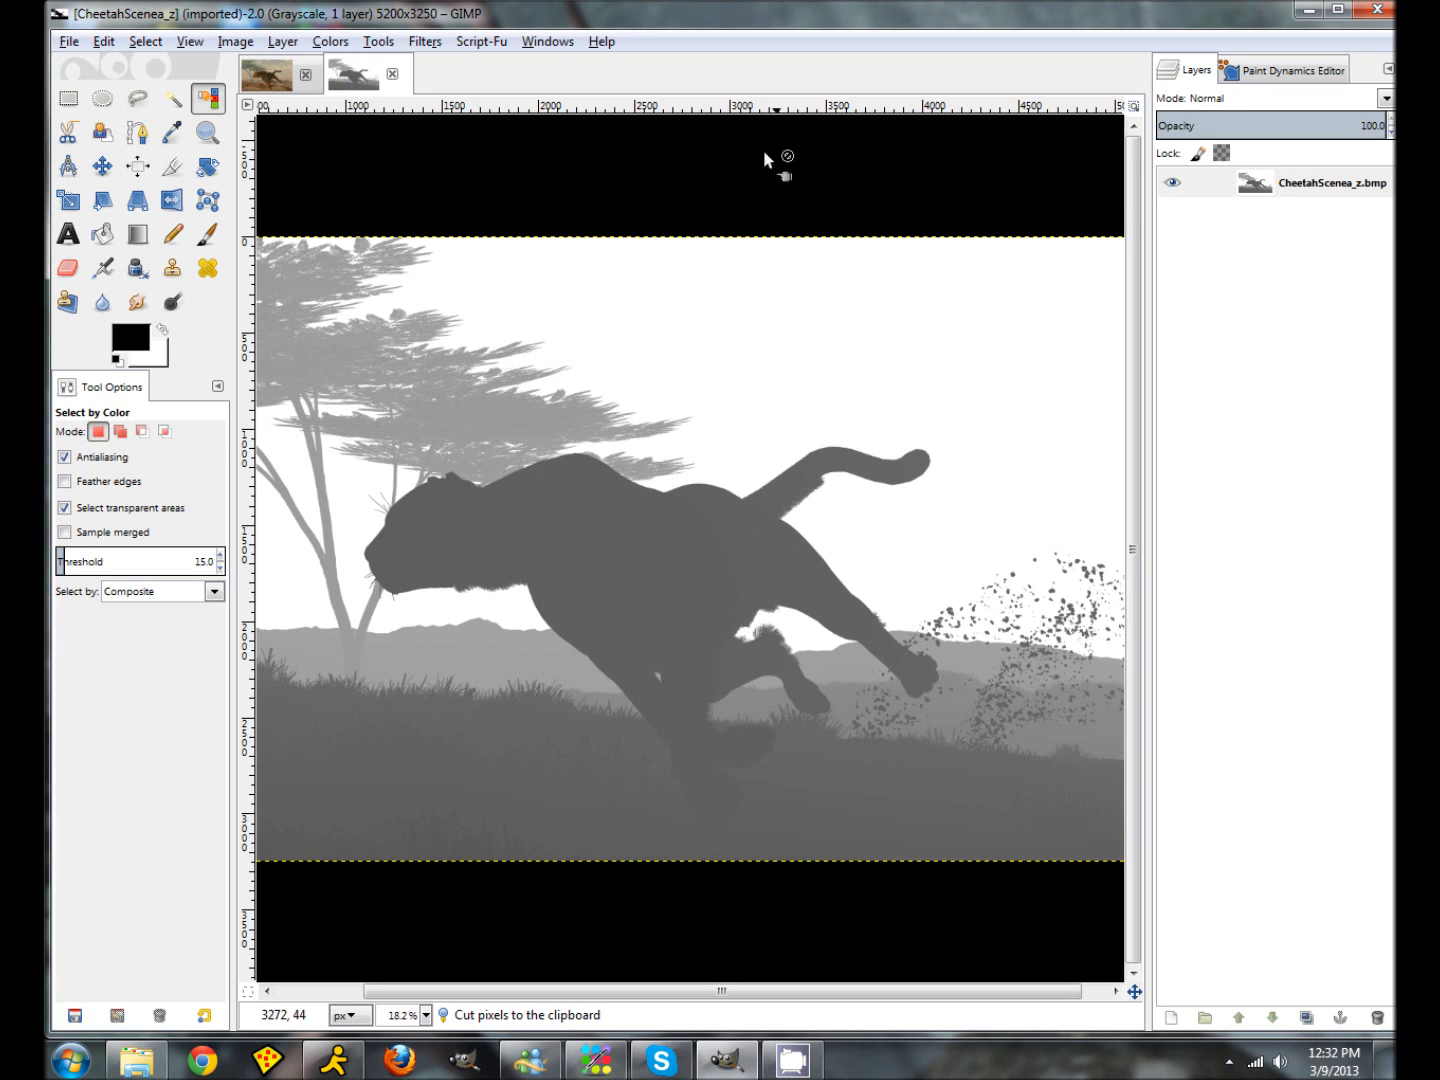
{"action": "left_click", "coordinate": [330, 41]}
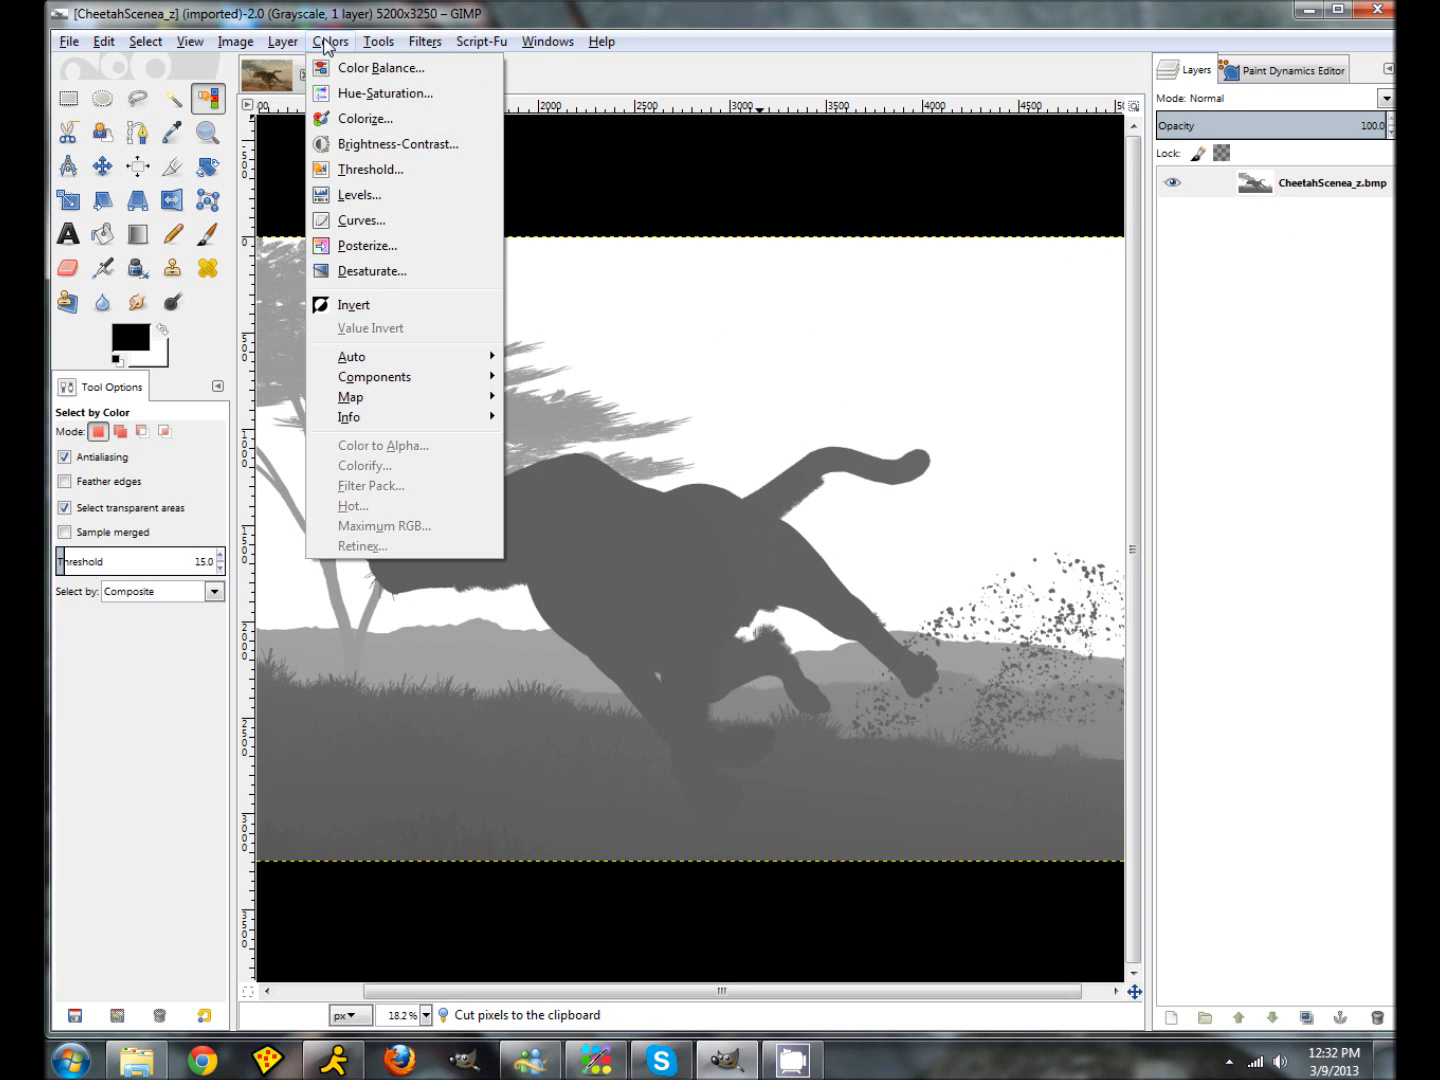
{"action": "left_click", "coordinate": [355, 172]}
{"action": "left_click_drag", "start_coordinate": [1180, 474], "coordinate": [1160, 470]}
{"action": "left_click", "coordinate": [1207, 591]}
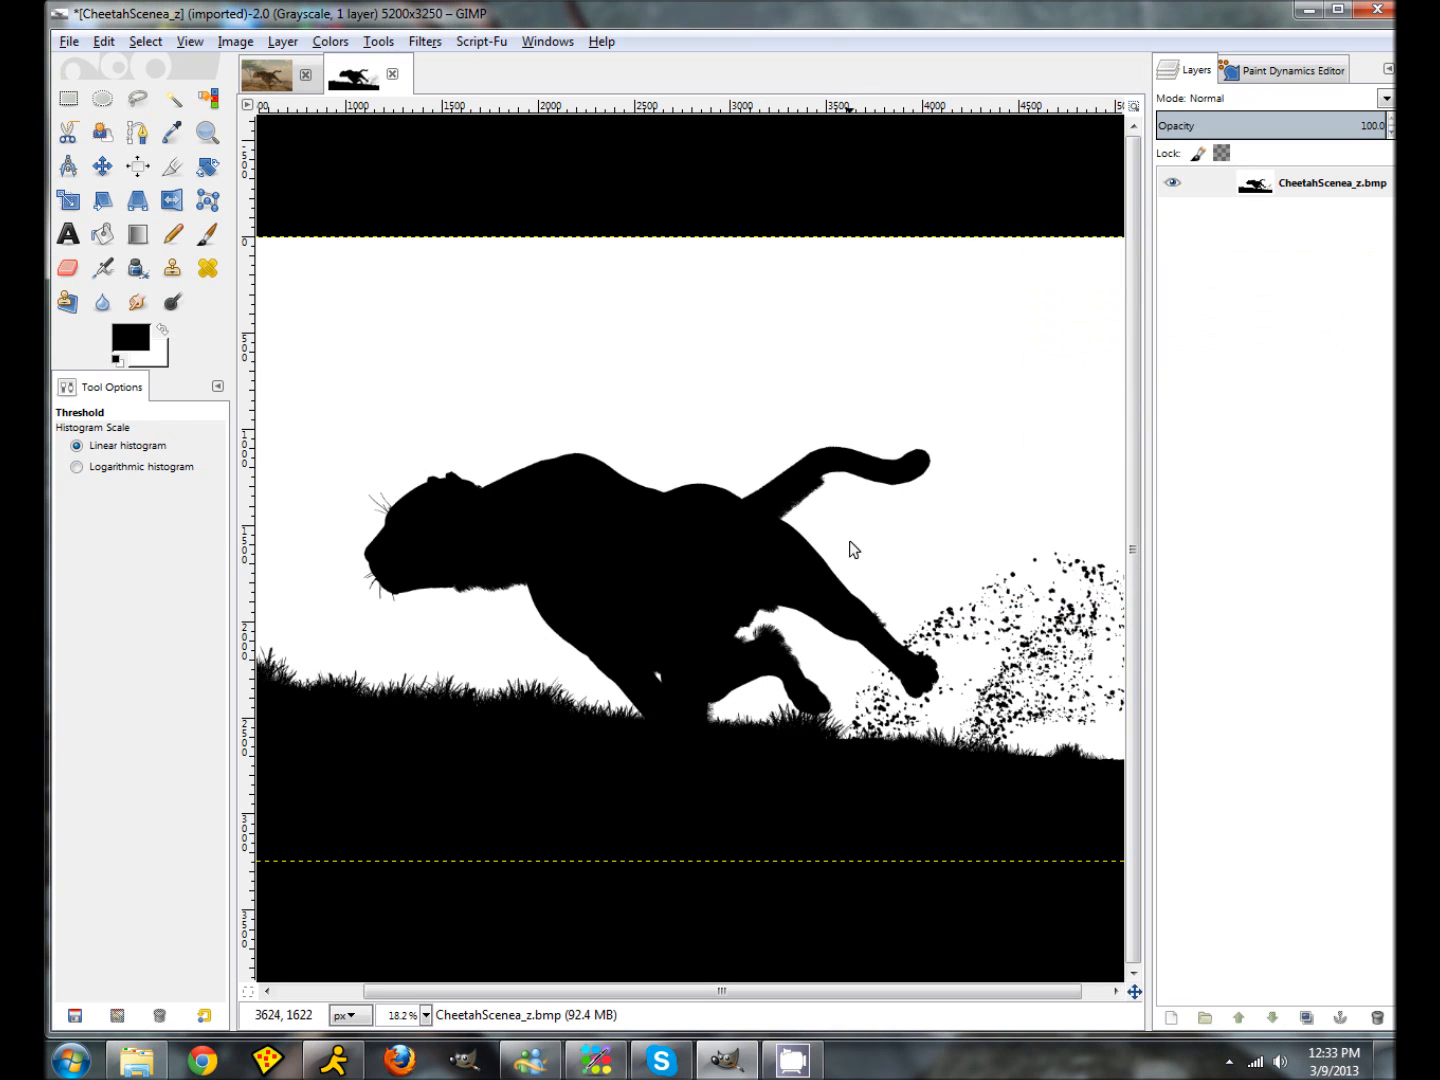
Step: Copy the whole cheetah-and-foreground mask from the depth image and paste it as a new top layer in the CheetahScenea image
{"action": "left_click", "coordinate": [146, 40]}
{"action": "left_click", "coordinate": [159, 63]}
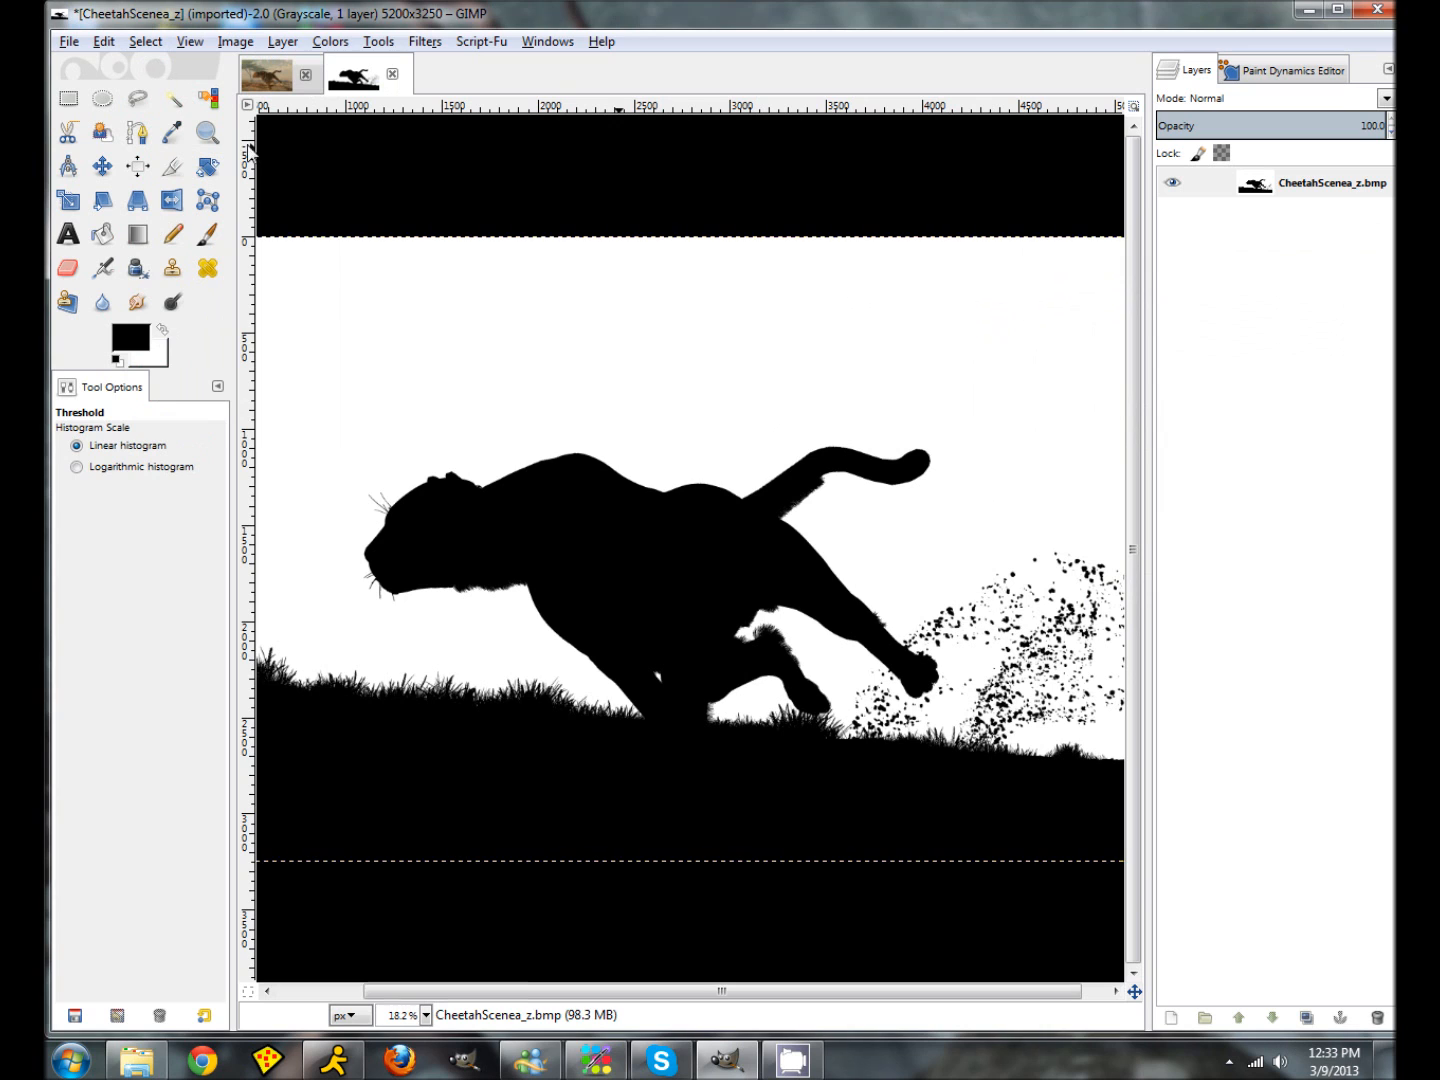
{"action": "key", "text": "ctrl+c"}
{"action": "left_click", "coordinate": [266, 74]}
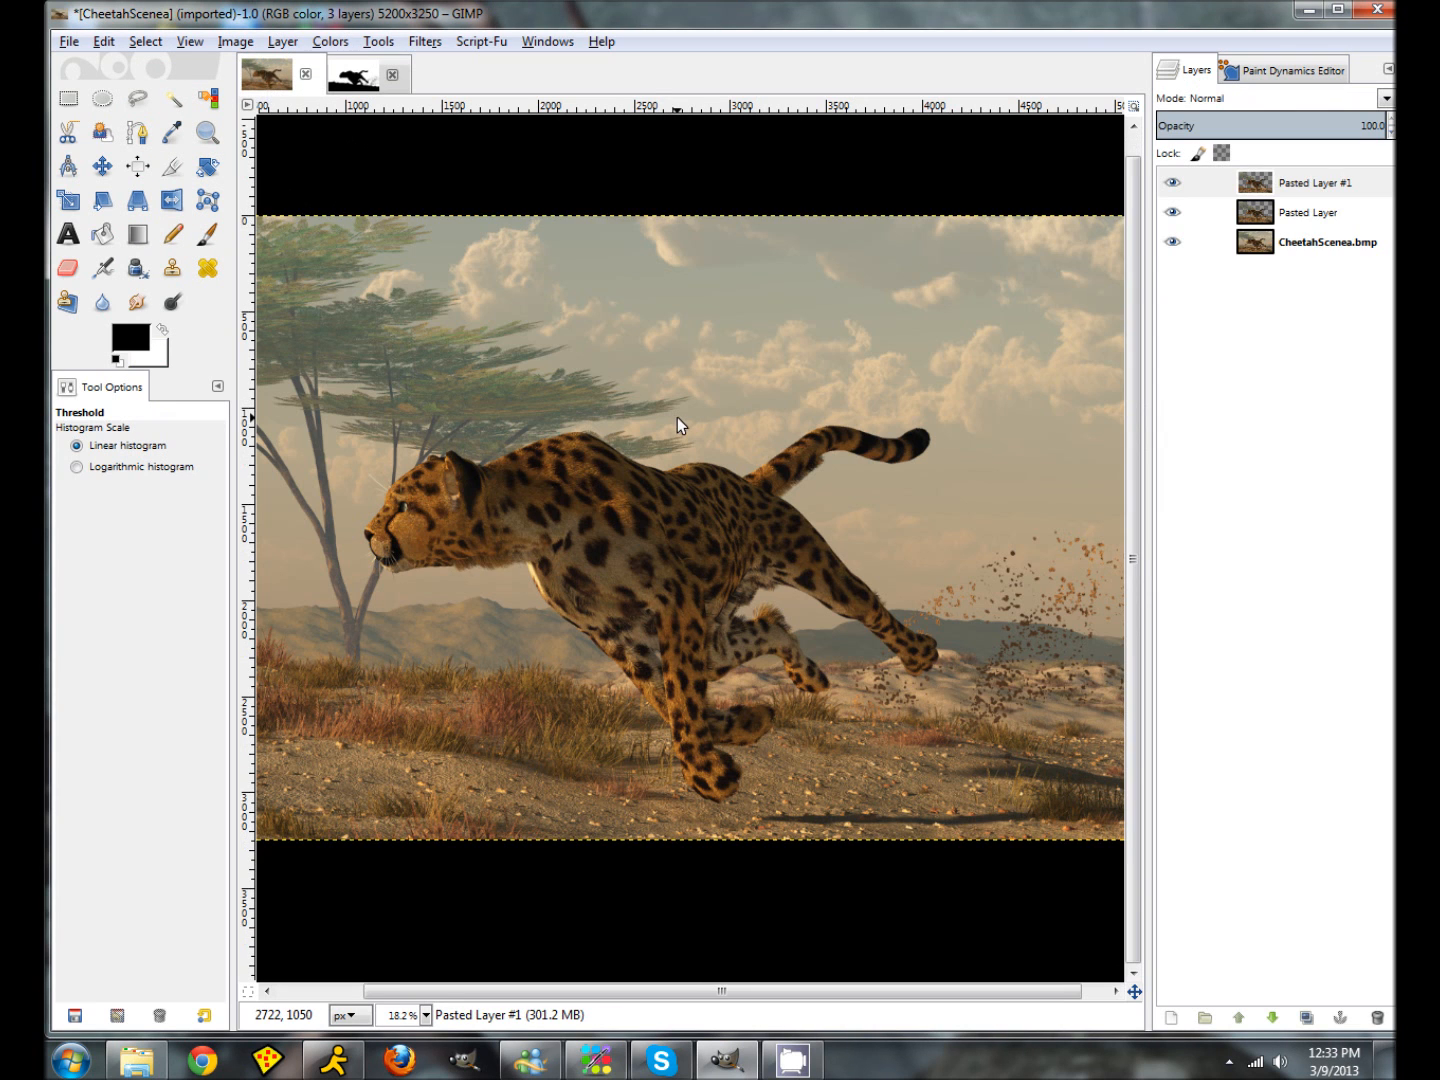
{"action": "key", "text": "ctrl+v"}
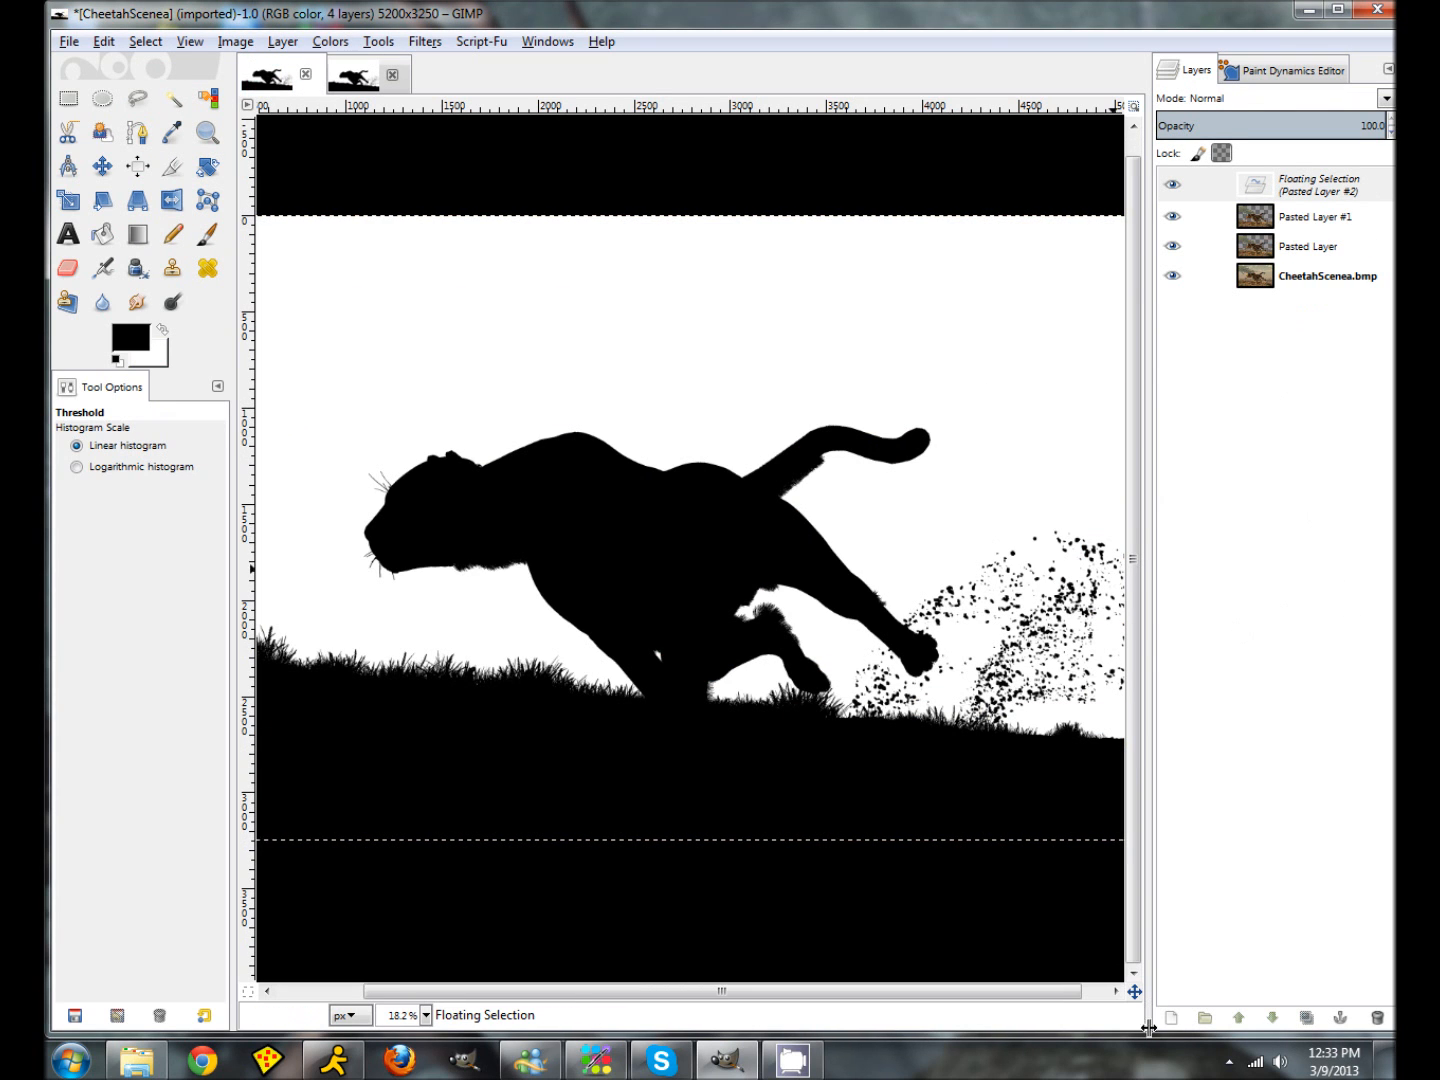
{"action": "left_click", "coordinate": [1172, 1018]}
Step: Select the mask's black cheetah and foreground by color, delete the mask layer, and paste those pixels of Pasted Layer #1 as a new layer
{"action": "left_click", "coordinate": [208, 98]}
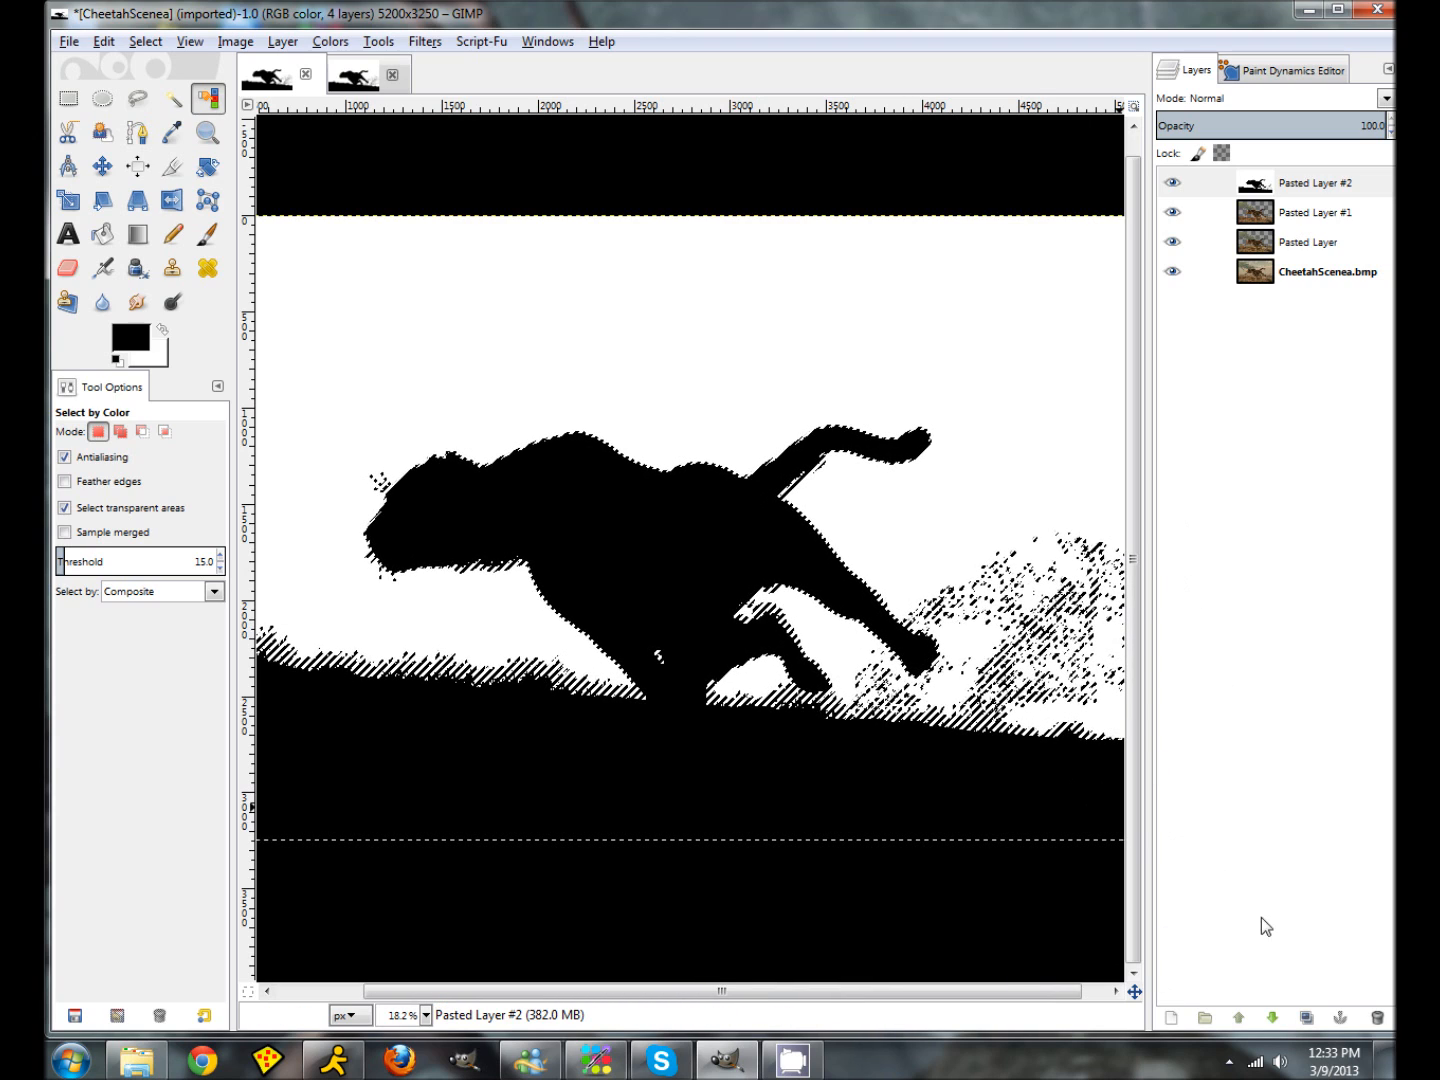
{"action": "left_click", "coordinate": [1366, 1011]}
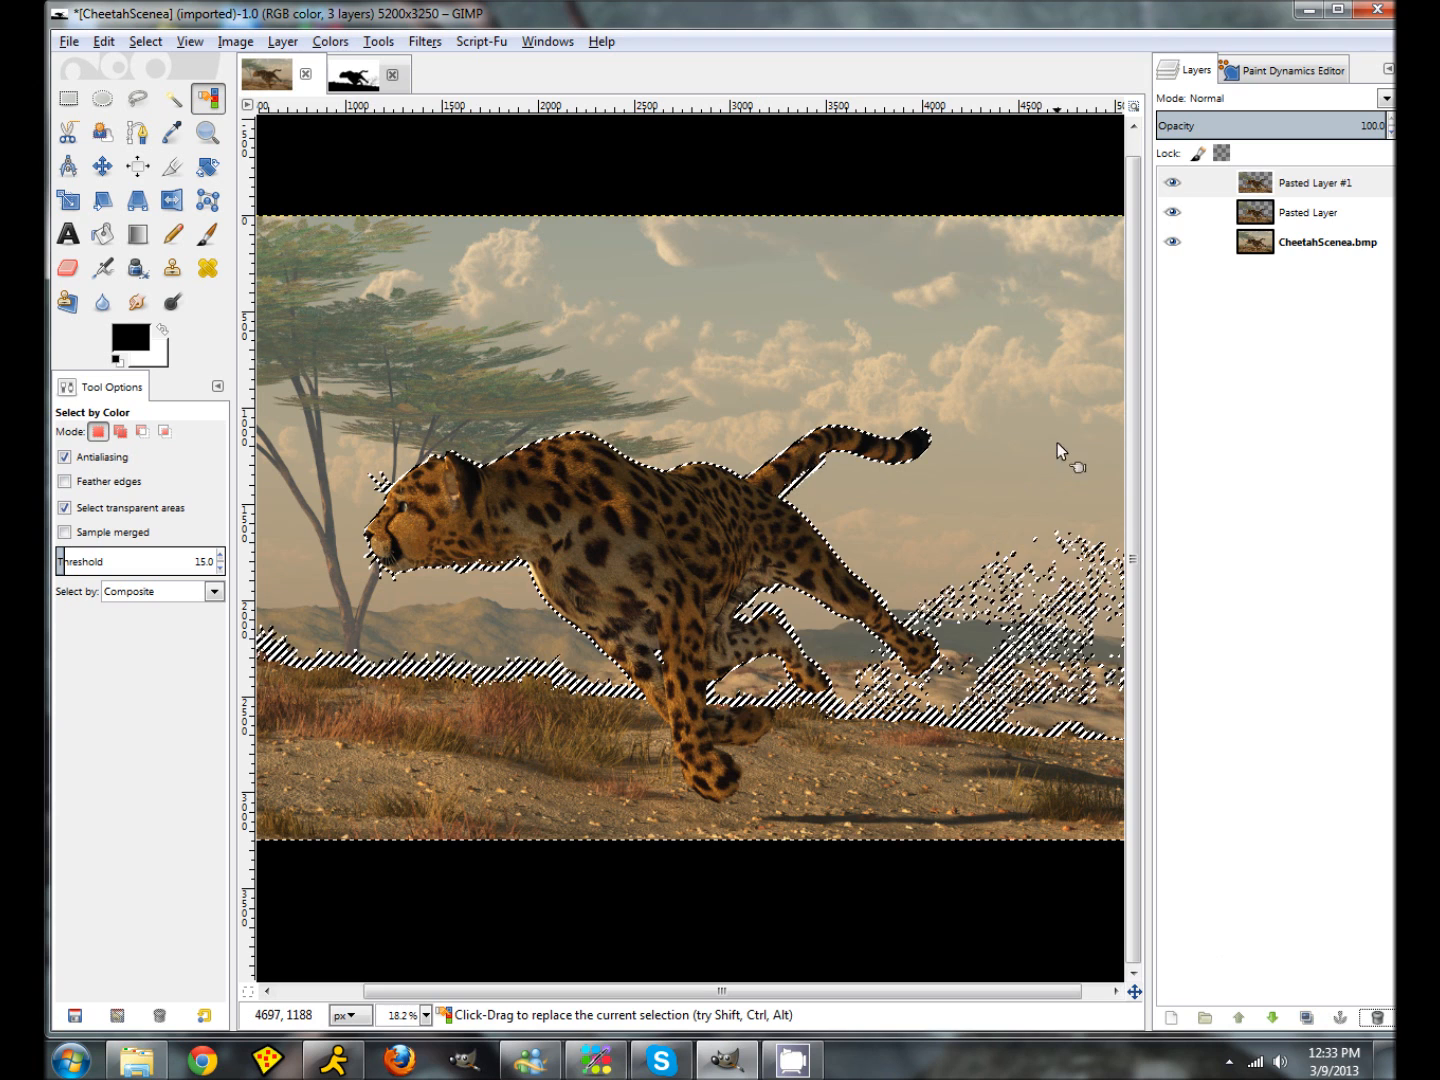
{"action": "key", "text": "ctrl+c"}
{"action": "key", "text": "ctrl+v"}
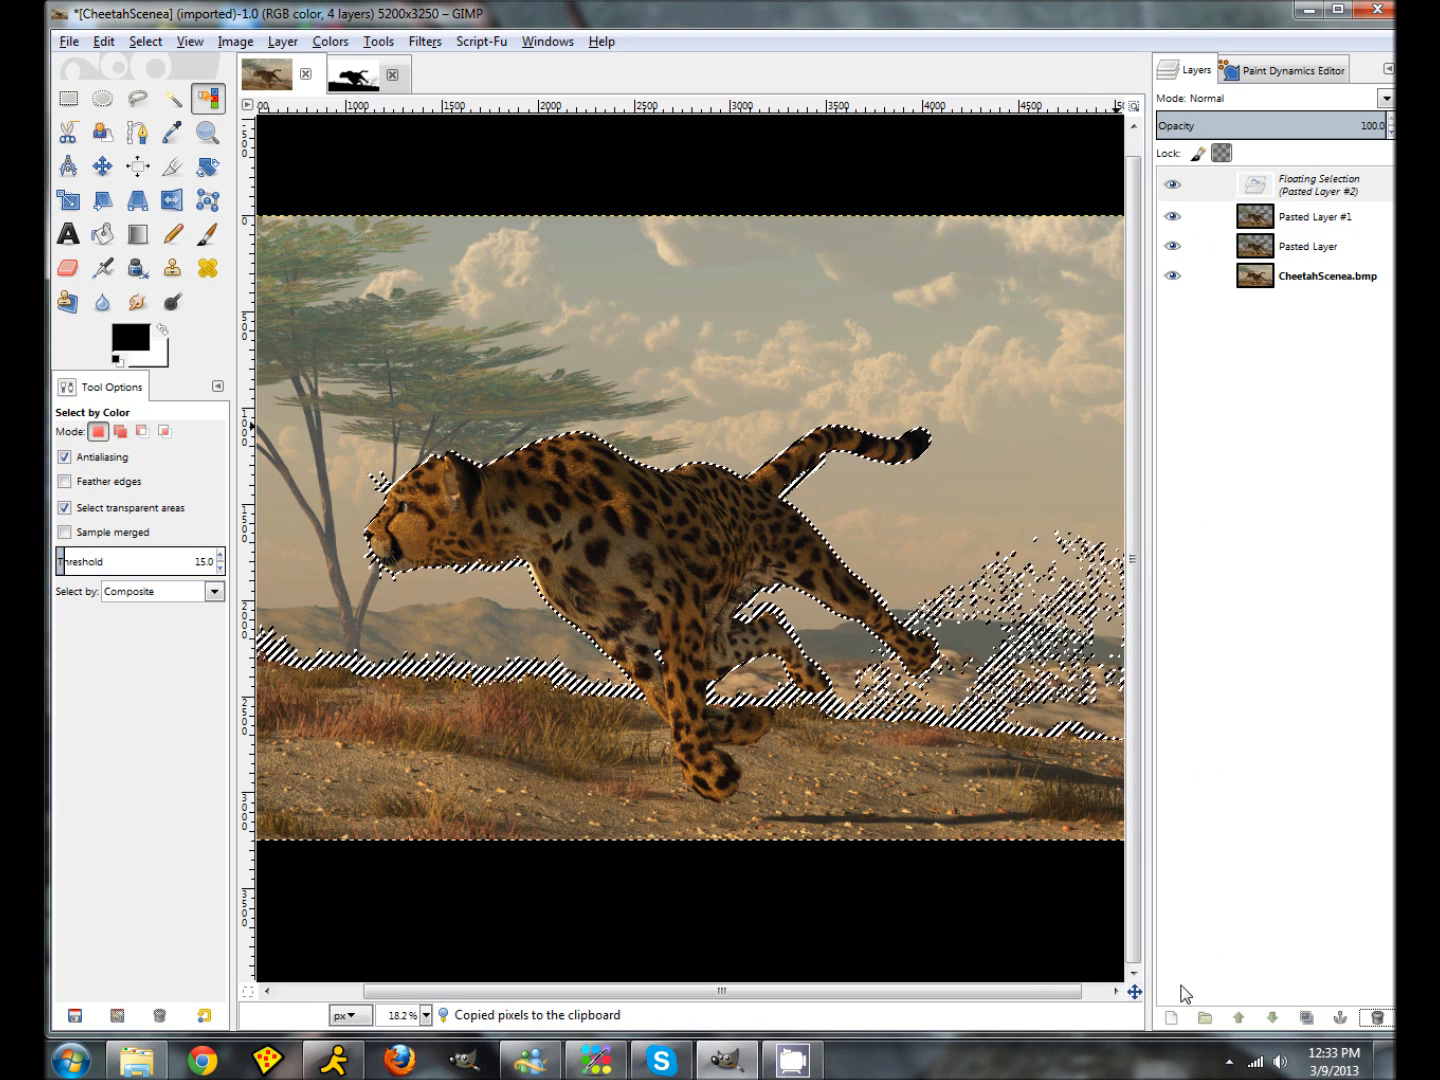
{"action": "left_click", "coordinate": [1170, 1017]}
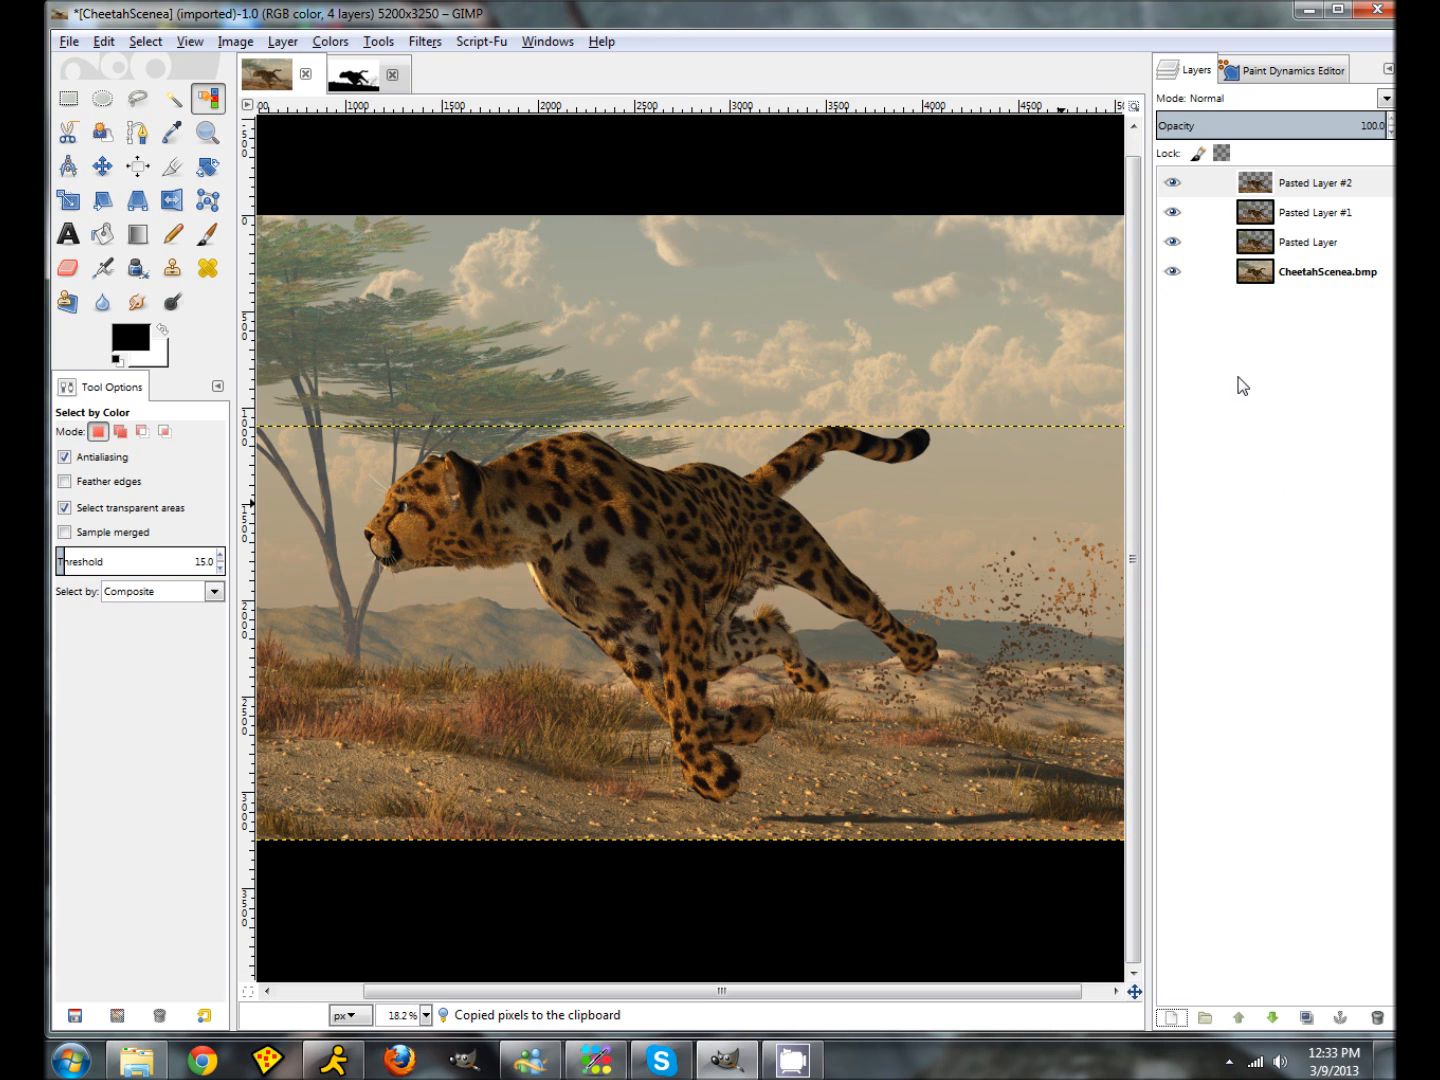
Step: Create a transparent 5200 x 3250 px layer and merge it down into Pasted Layer #2
{"action": "left_click", "coordinate": [1184, 1014]}
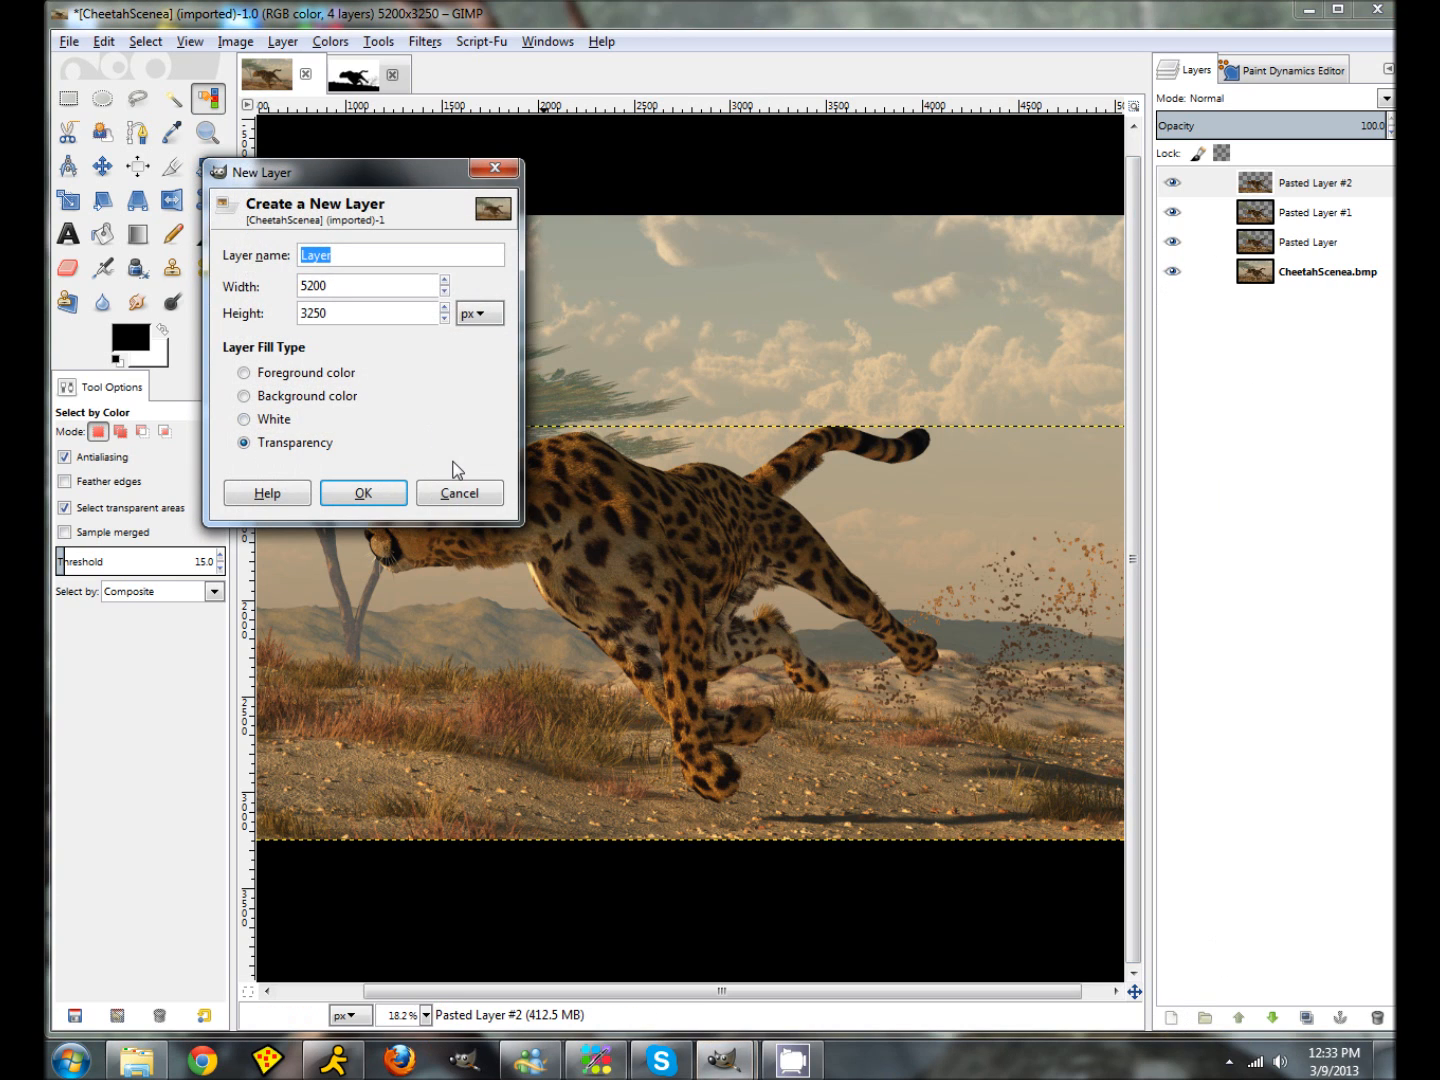
{"action": "left_click", "coordinate": [364, 493]}
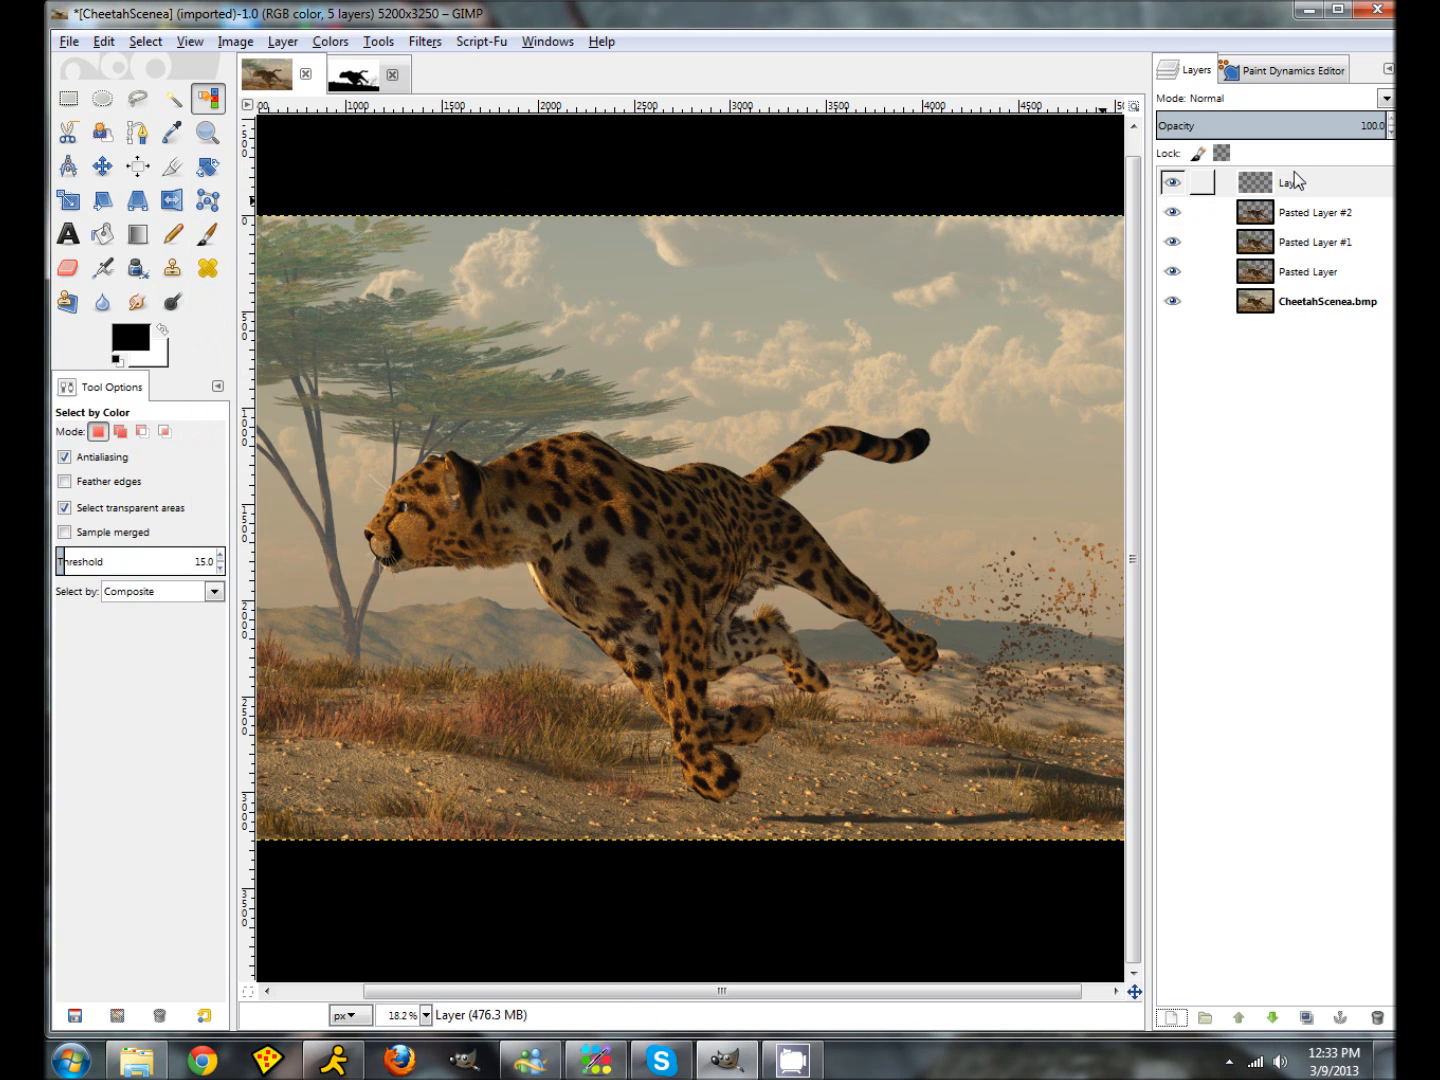
{"action": "right_click", "coordinate": [1298, 187]}
{"action": "left_click", "coordinate": [1140, 329]}
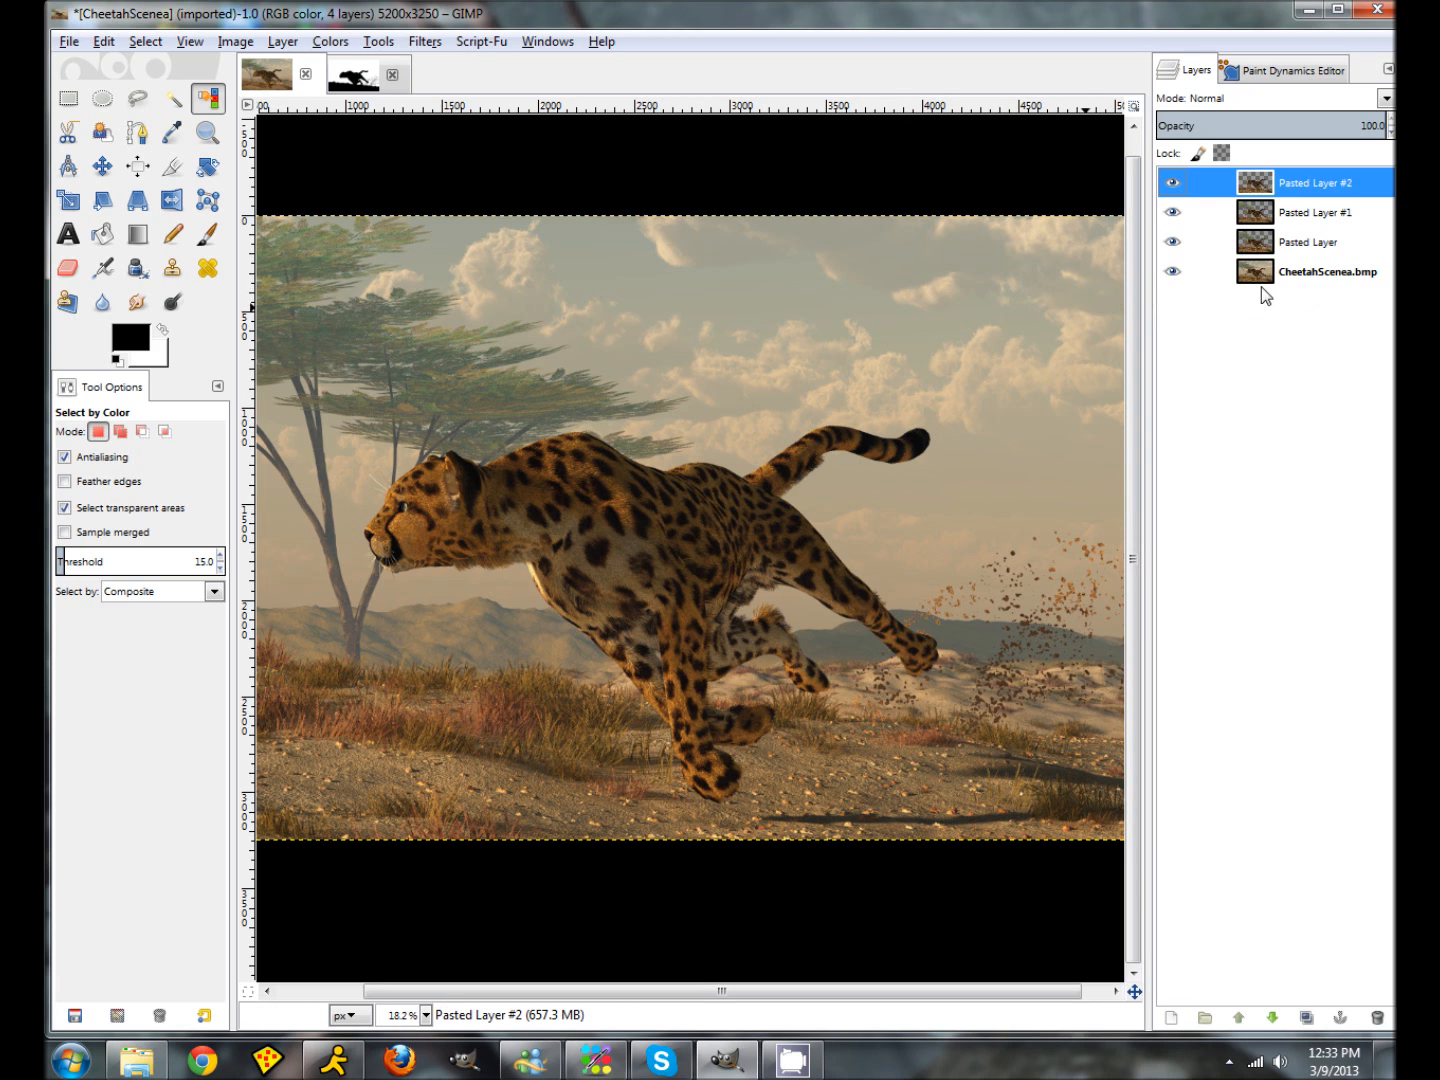
Step: Toggle the visibility of CheetahScenea.bmp, Pasted Layer and Pasted Layer #1 to inspect the stacked cutouts, and leave every layer visible
{"action": "left_click", "coordinate": [1172, 272]}
{"action": "left_click", "coordinate": [1172, 241]}
{"action": "left_click", "coordinate": [1172, 212]}
{"action": "left_click", "coordinate": [1174, 223]}
{"action": "left_click", "coordinate": [1174, 225]}
{"action": "left_click", "coordinate": [1175, 220]}
{"action": "left_click", "coordinate": [1173, 240]}
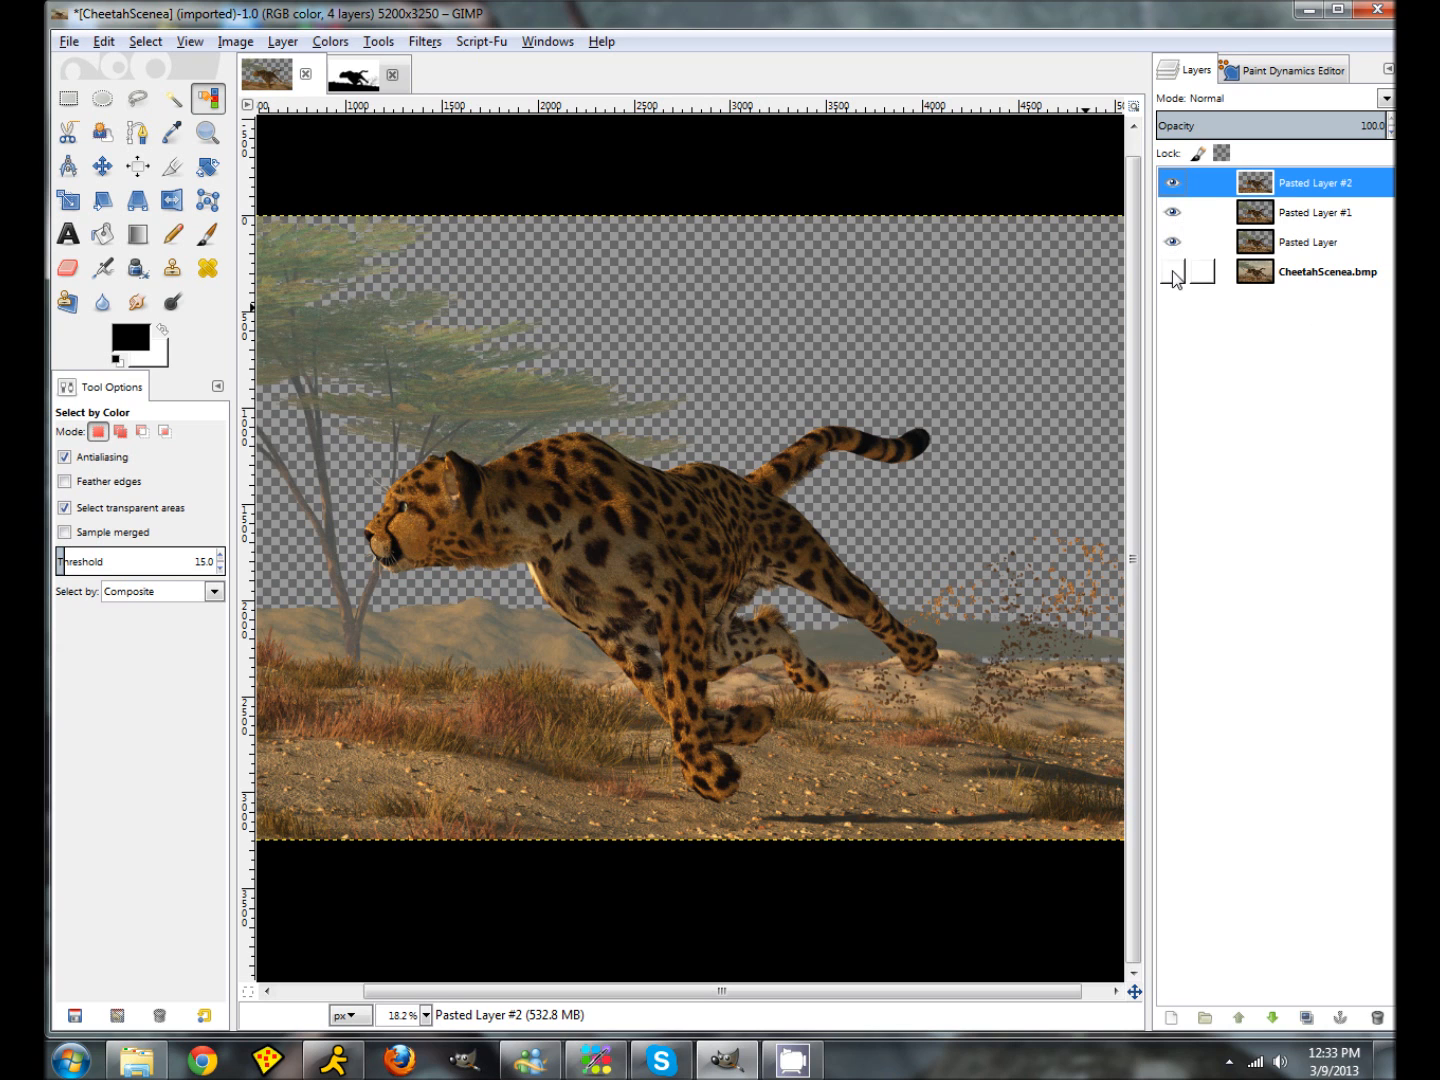
{"action": "left_click", "coordinate": [1172, 271]}
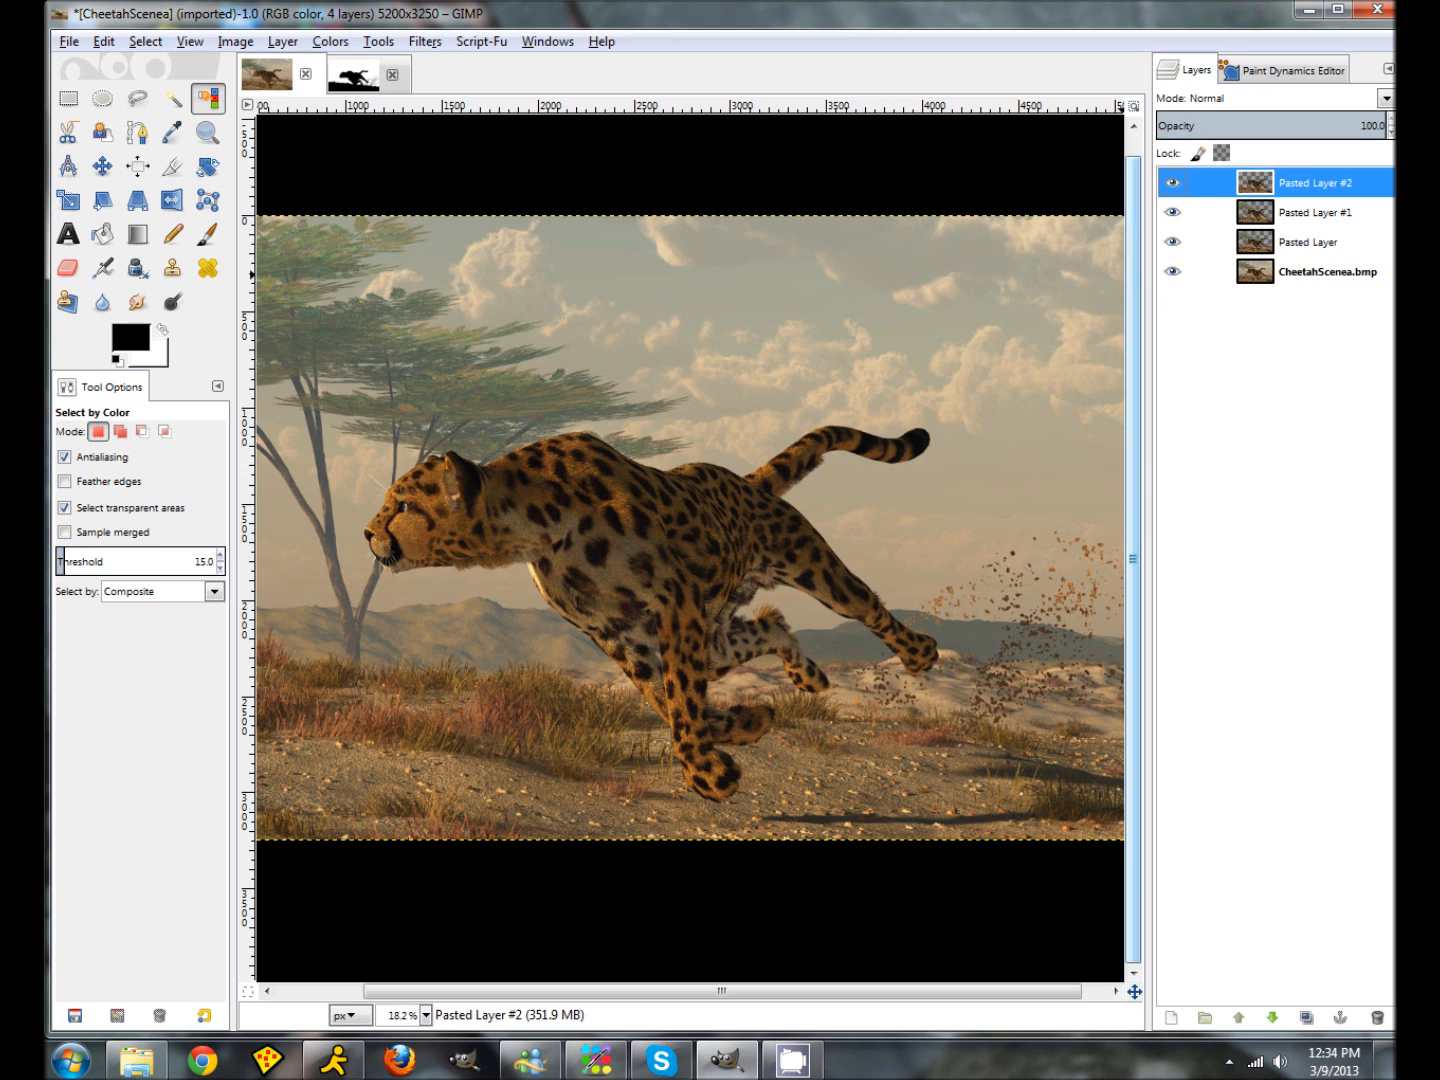
{"action": "left_click", "coordinate": [1175, 273]}
{"action": "left_click", "coordinate": [1174, 273]}
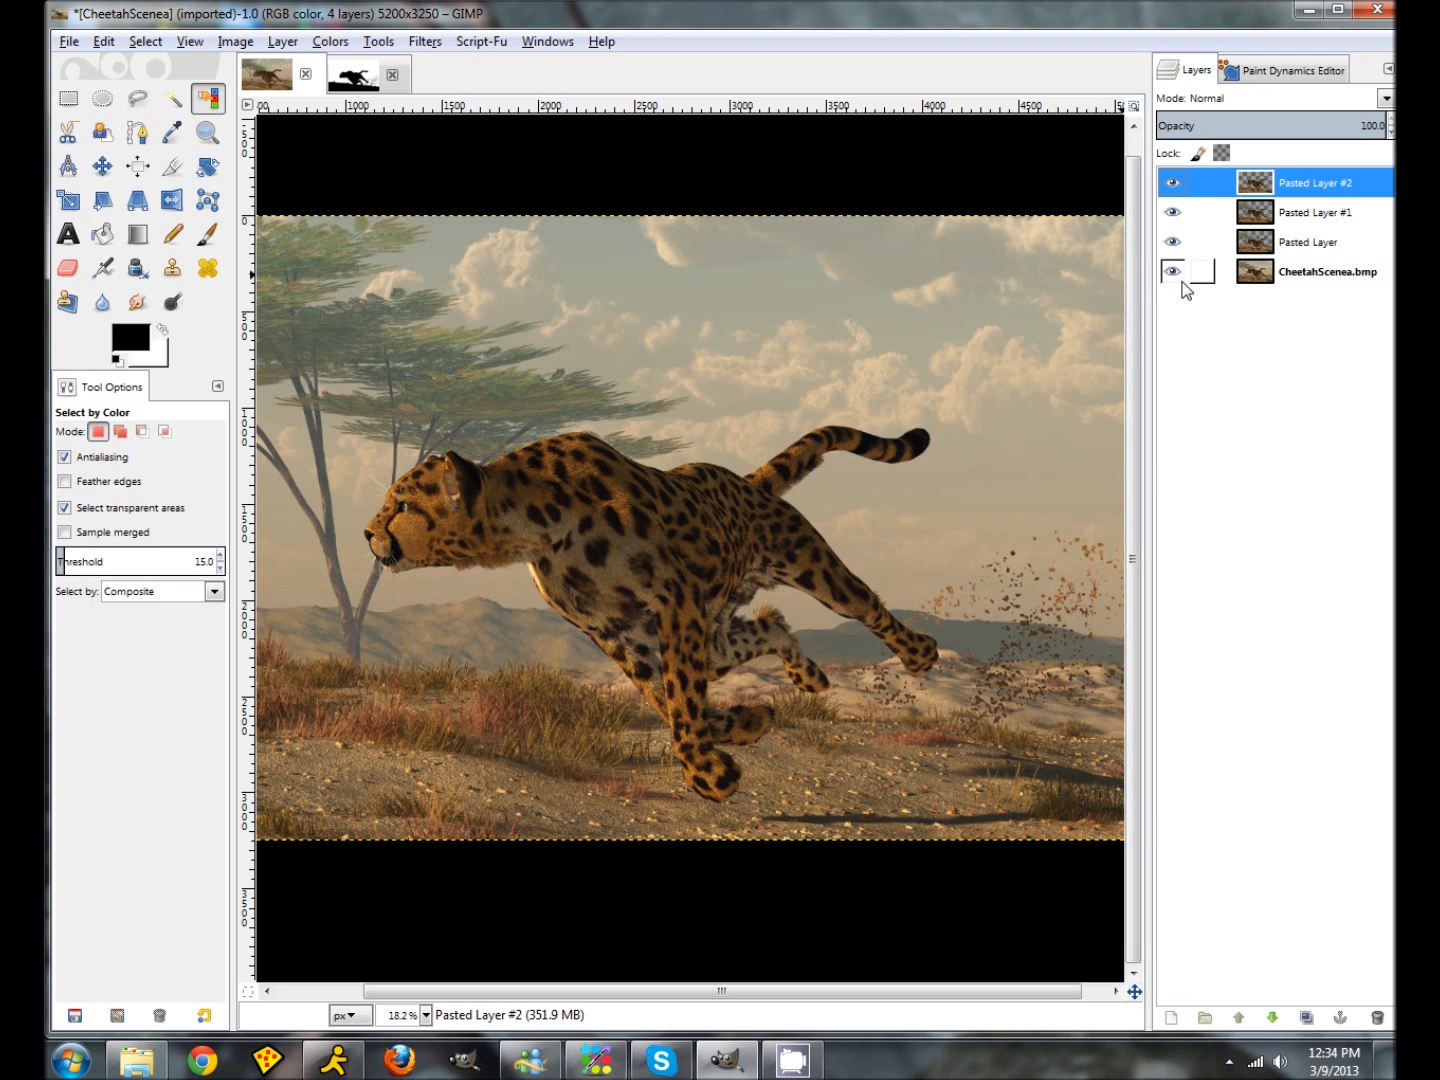
Step: Create a transparent 5200 x 3250 px layer and lower it to directly above CheetahScenea.bmp
{"action": "left_click", "coordinate": [1175, 1019]}
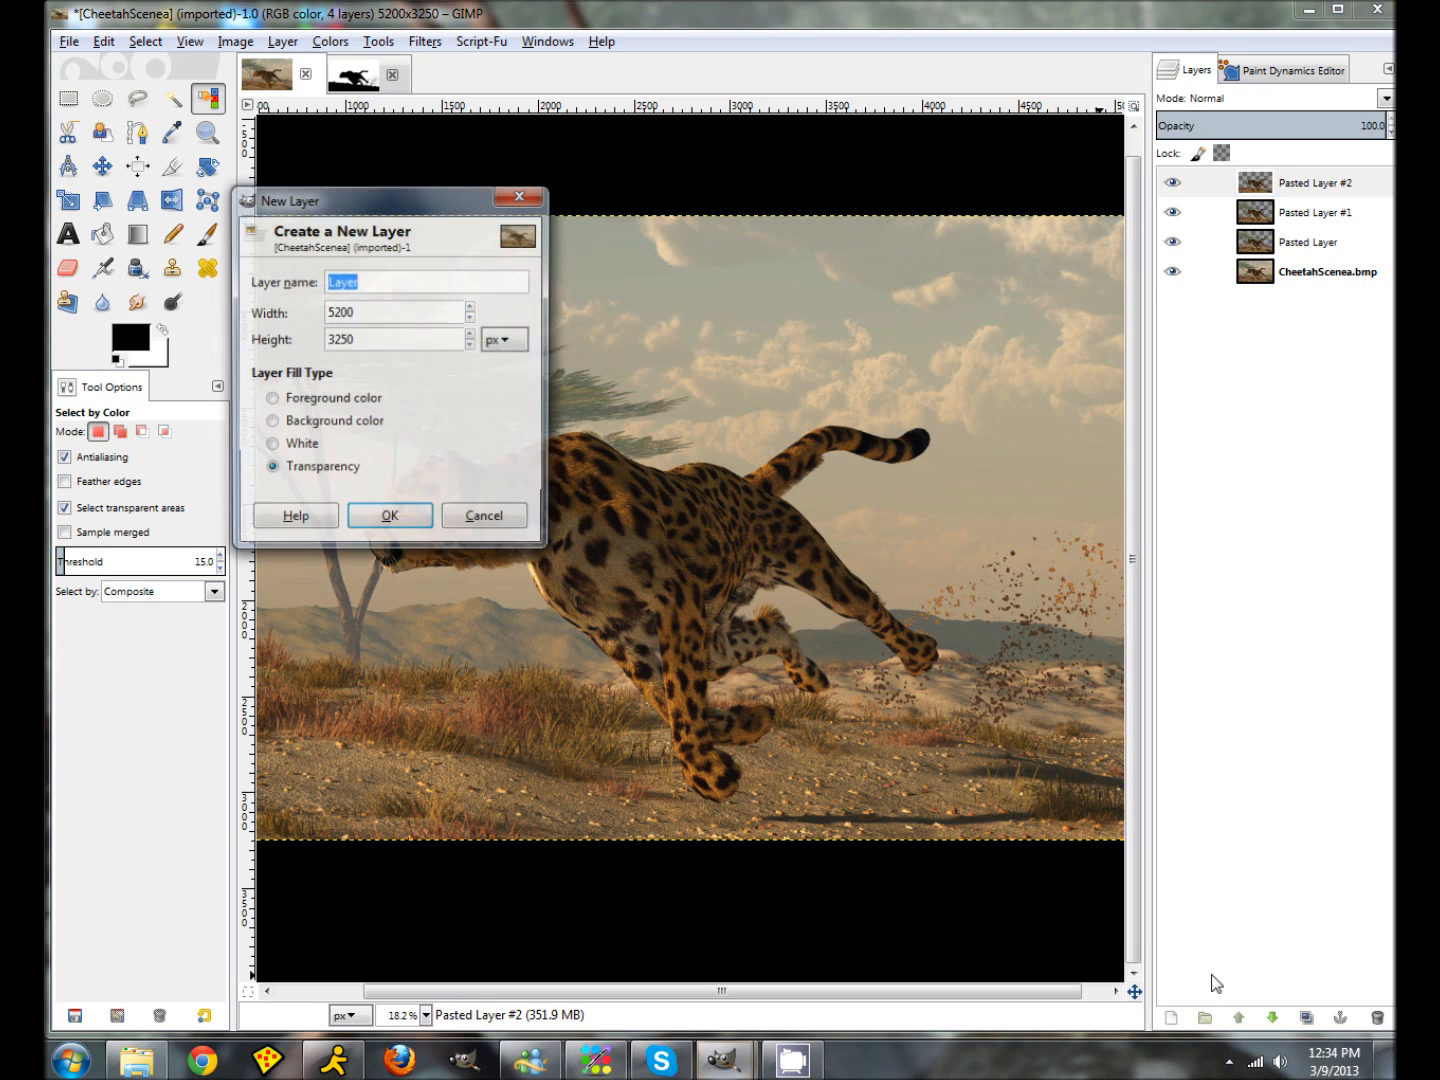
{"action": "left_click", "coordinate": [393, 519]}
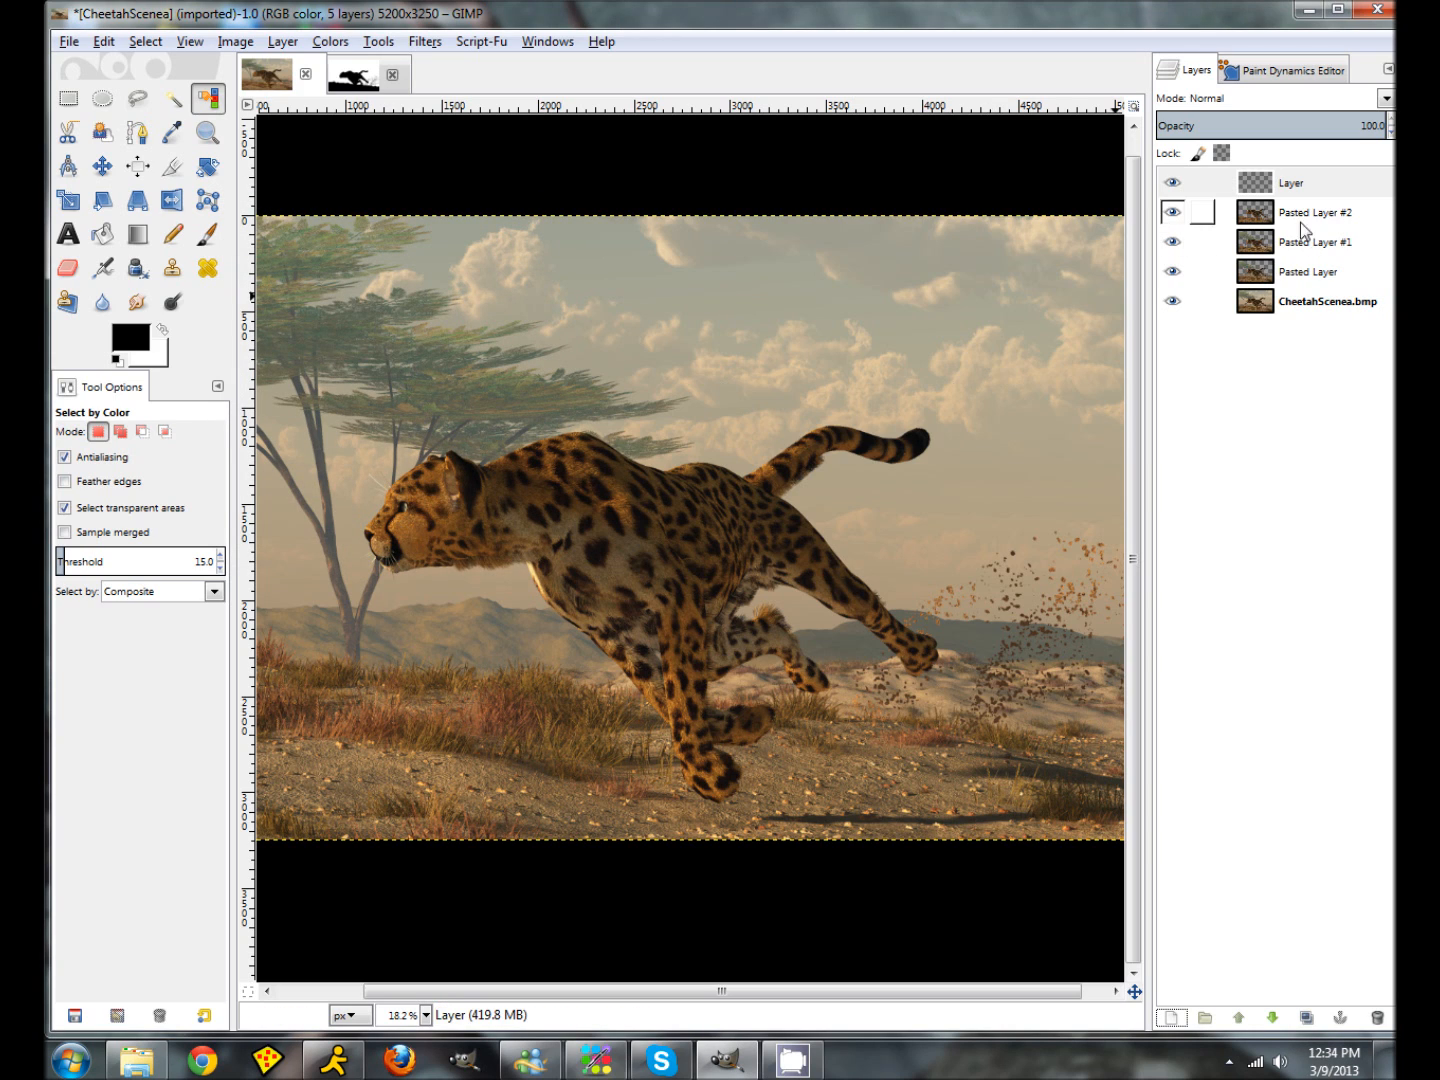
{"action": "left_click_drag", "start_coordinate": [1285, 184], "coordinate": [1285, 292]}
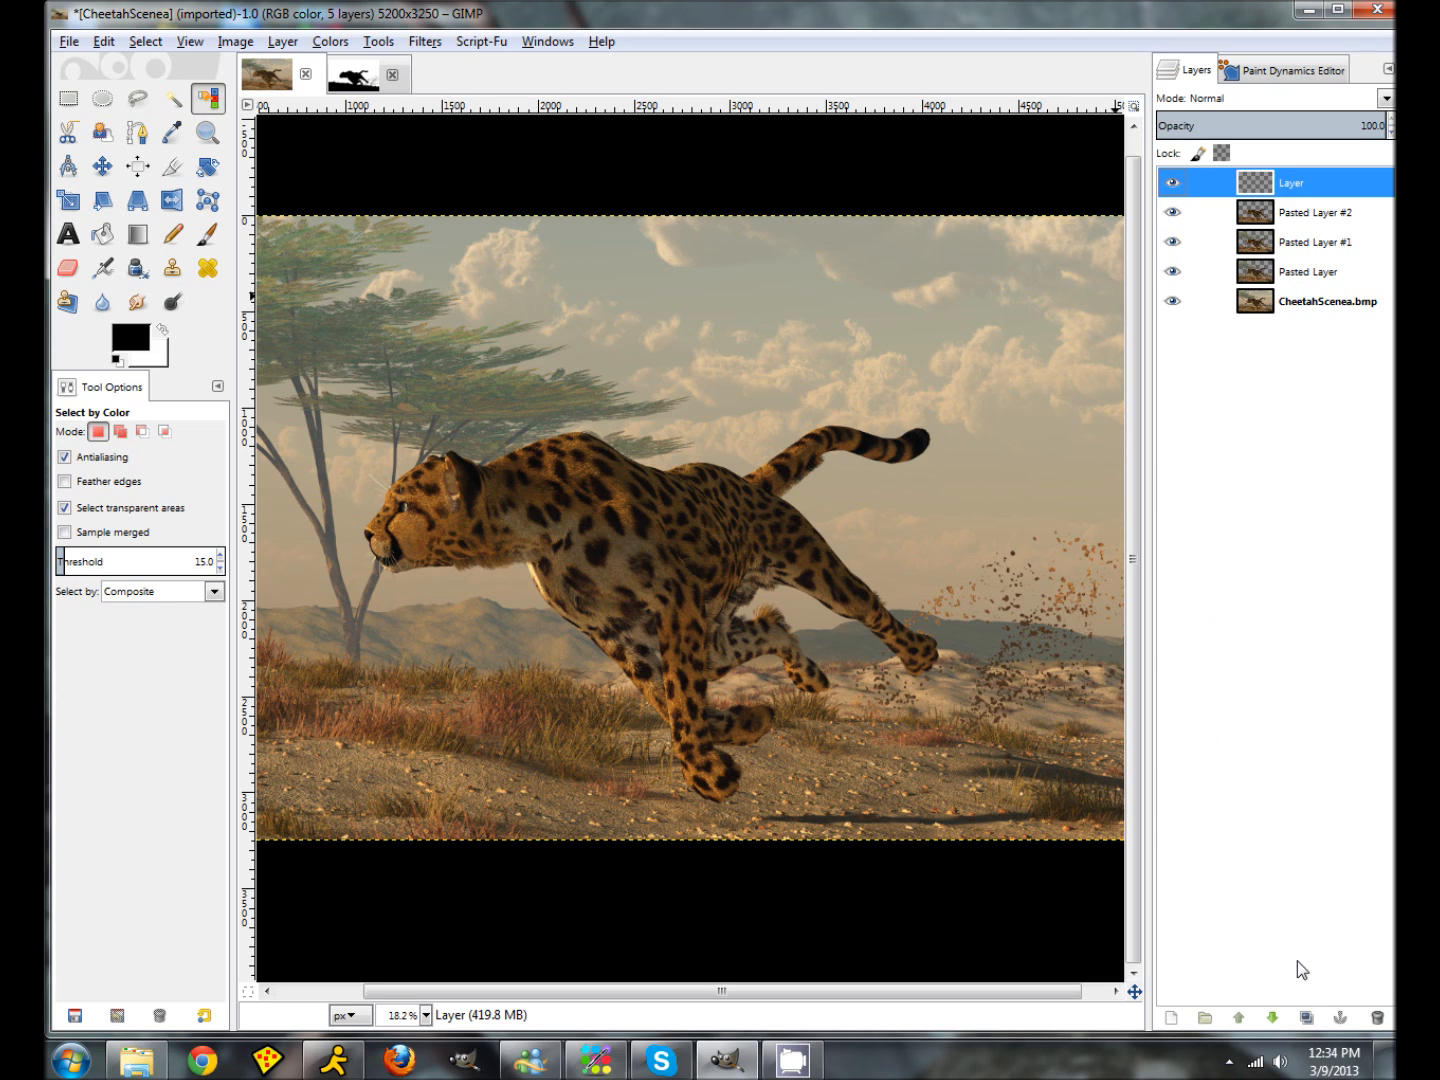
{"action": "left_click", "coordinate": [1273, 1018]}
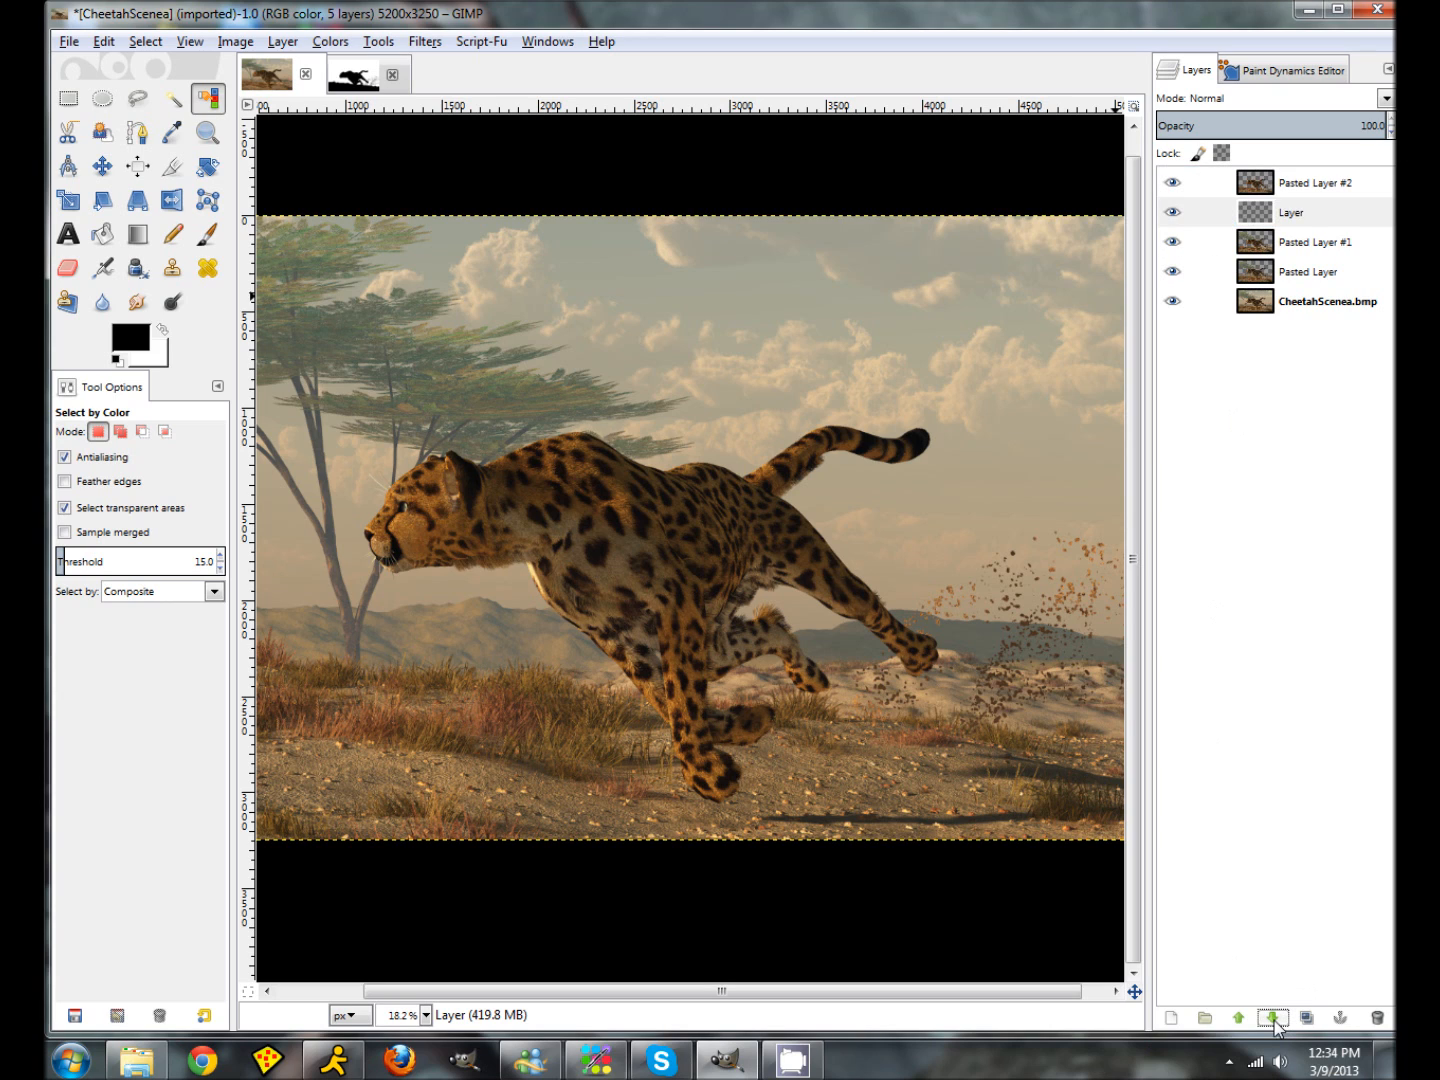
{"action": "left_click", "coordinate": [1273, 1019]}
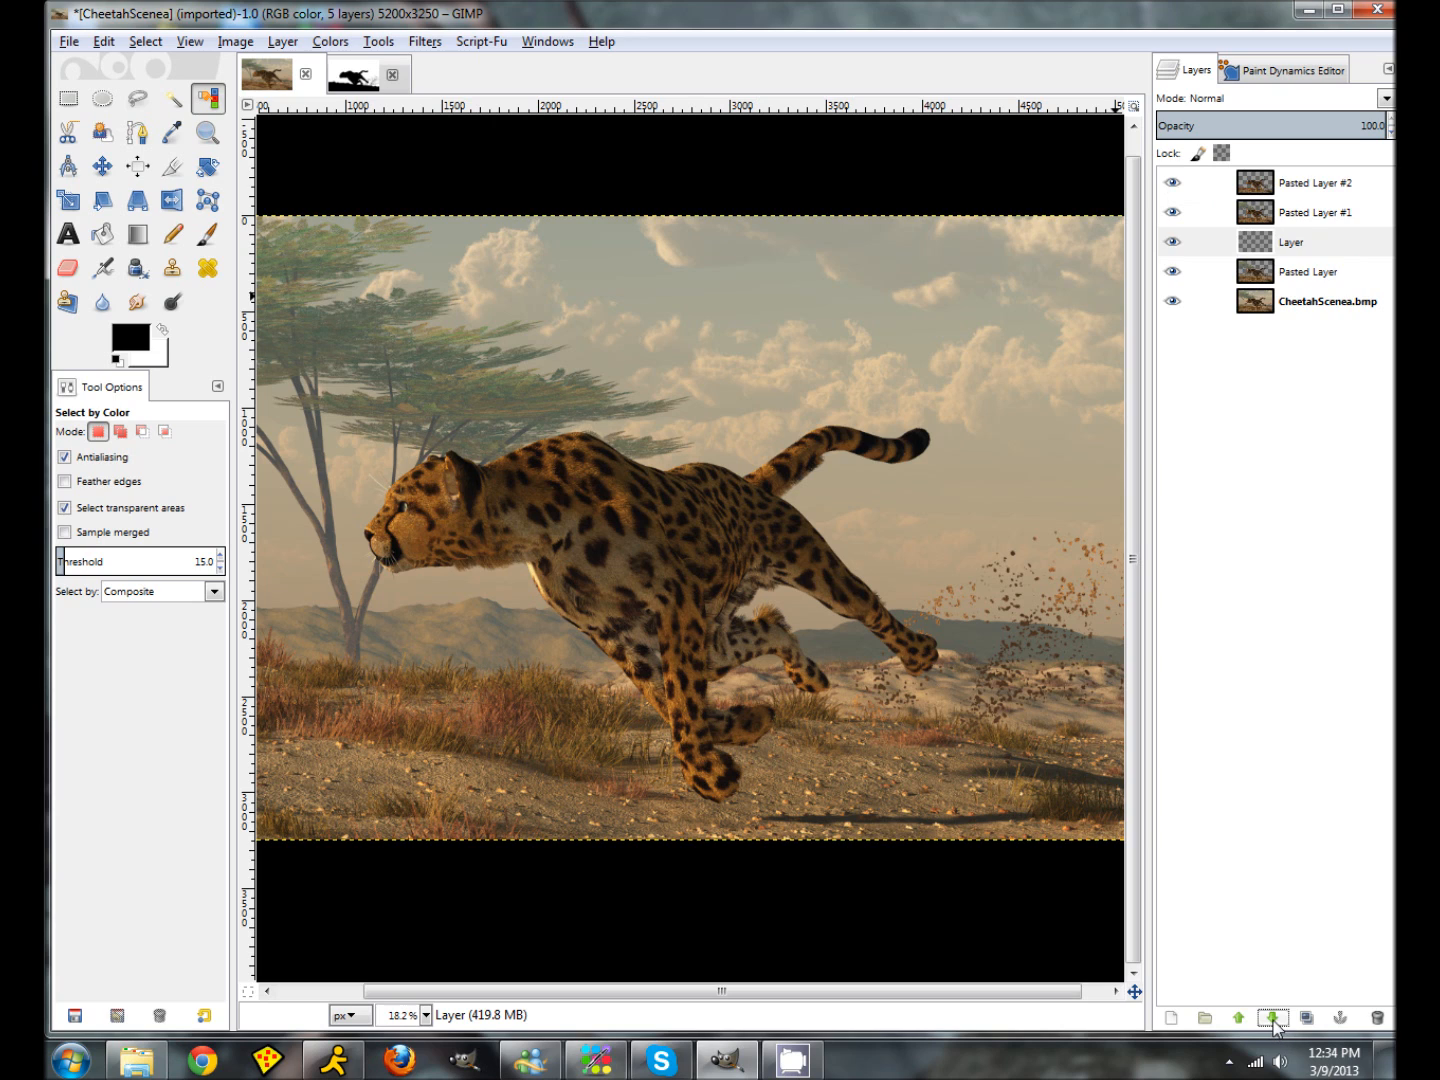
{"action": "left_click", "coordinate": [1273, 1018]}
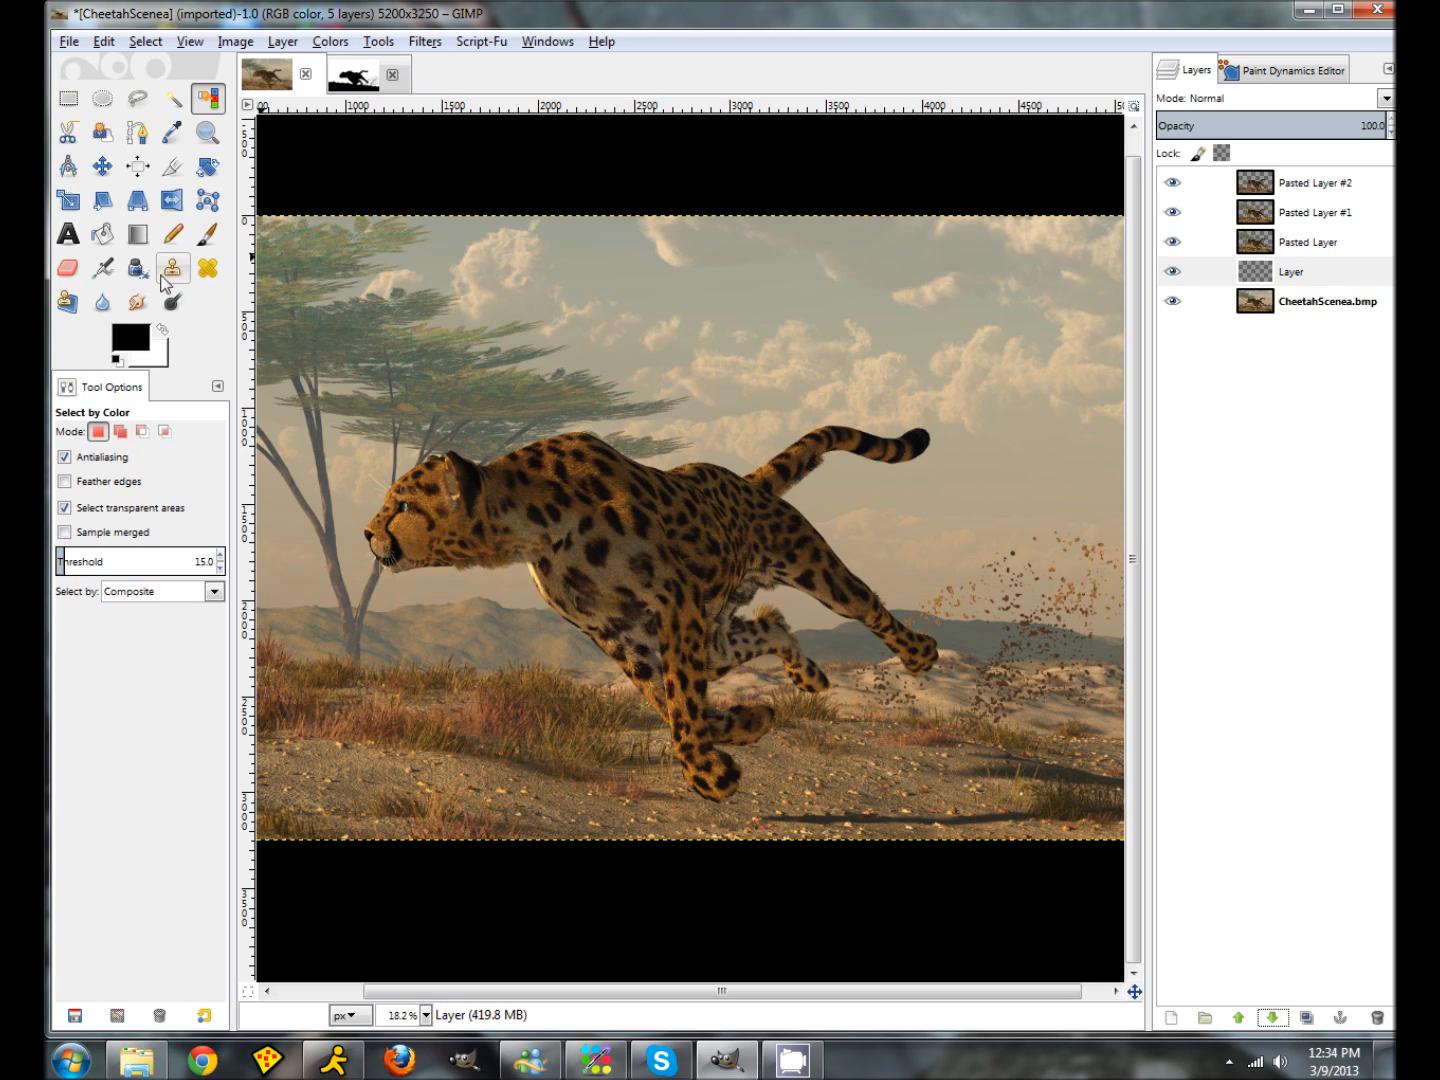
Step: Paint a white haze band along the horizon above the distant hills on Layer, using the Paintbrush at size 250.75
{"action": "left_click", "coordinate": [207, 234]}
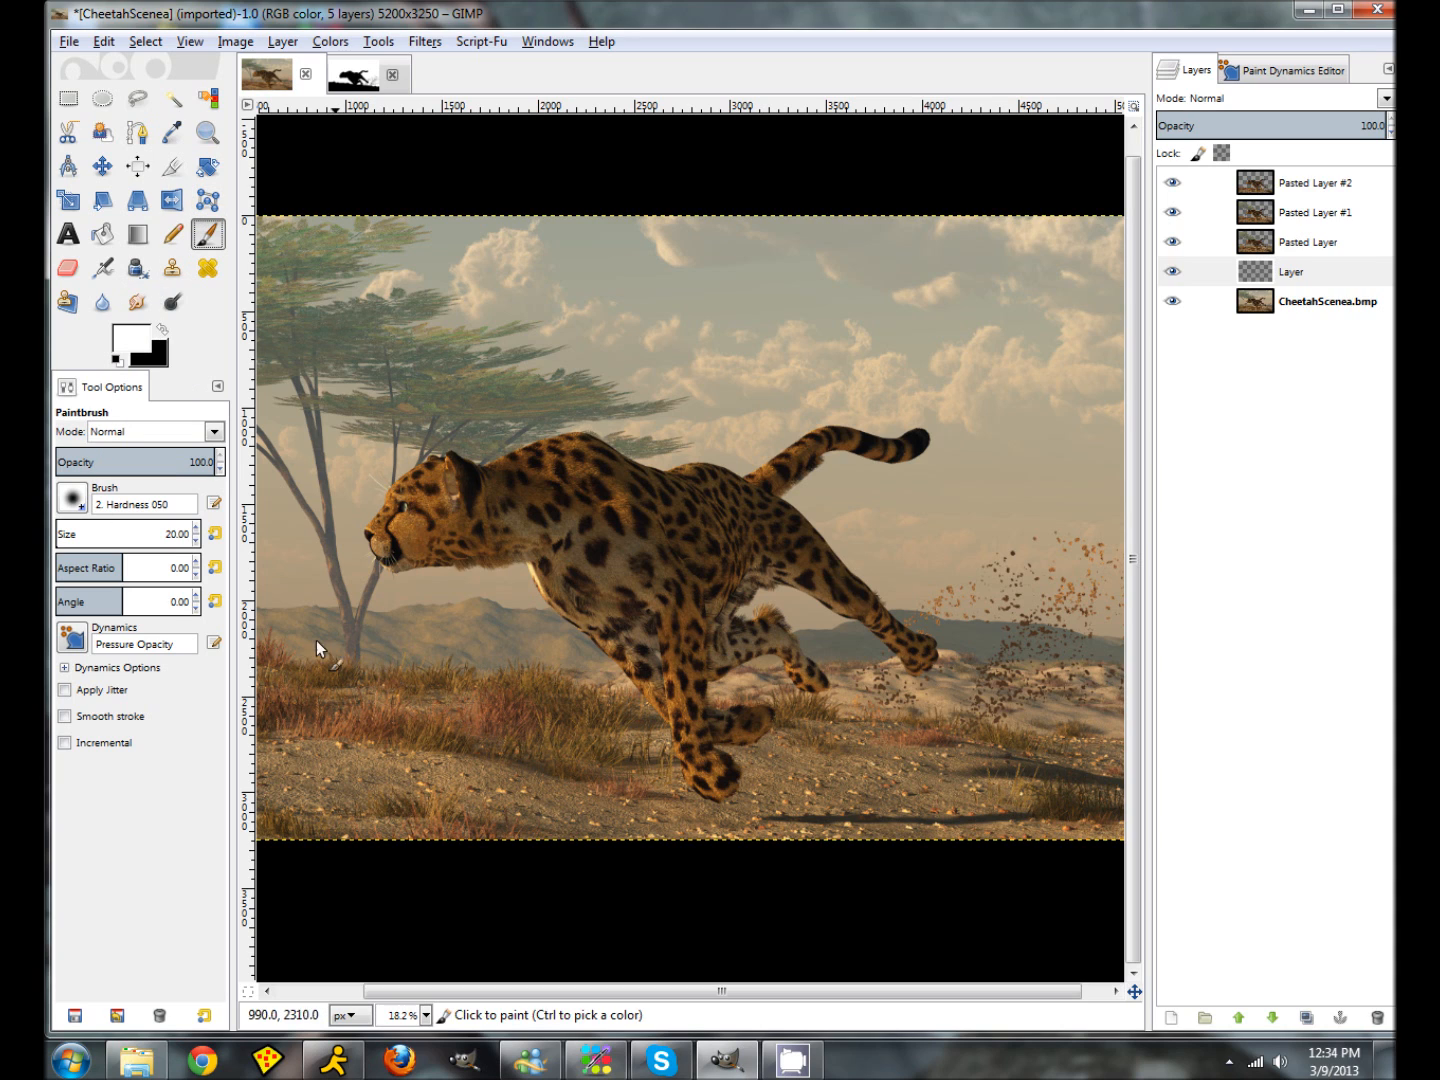
{"action": "left_click_drag", "start_coordinate": [80, 531], "coordinate": [87, 532]}
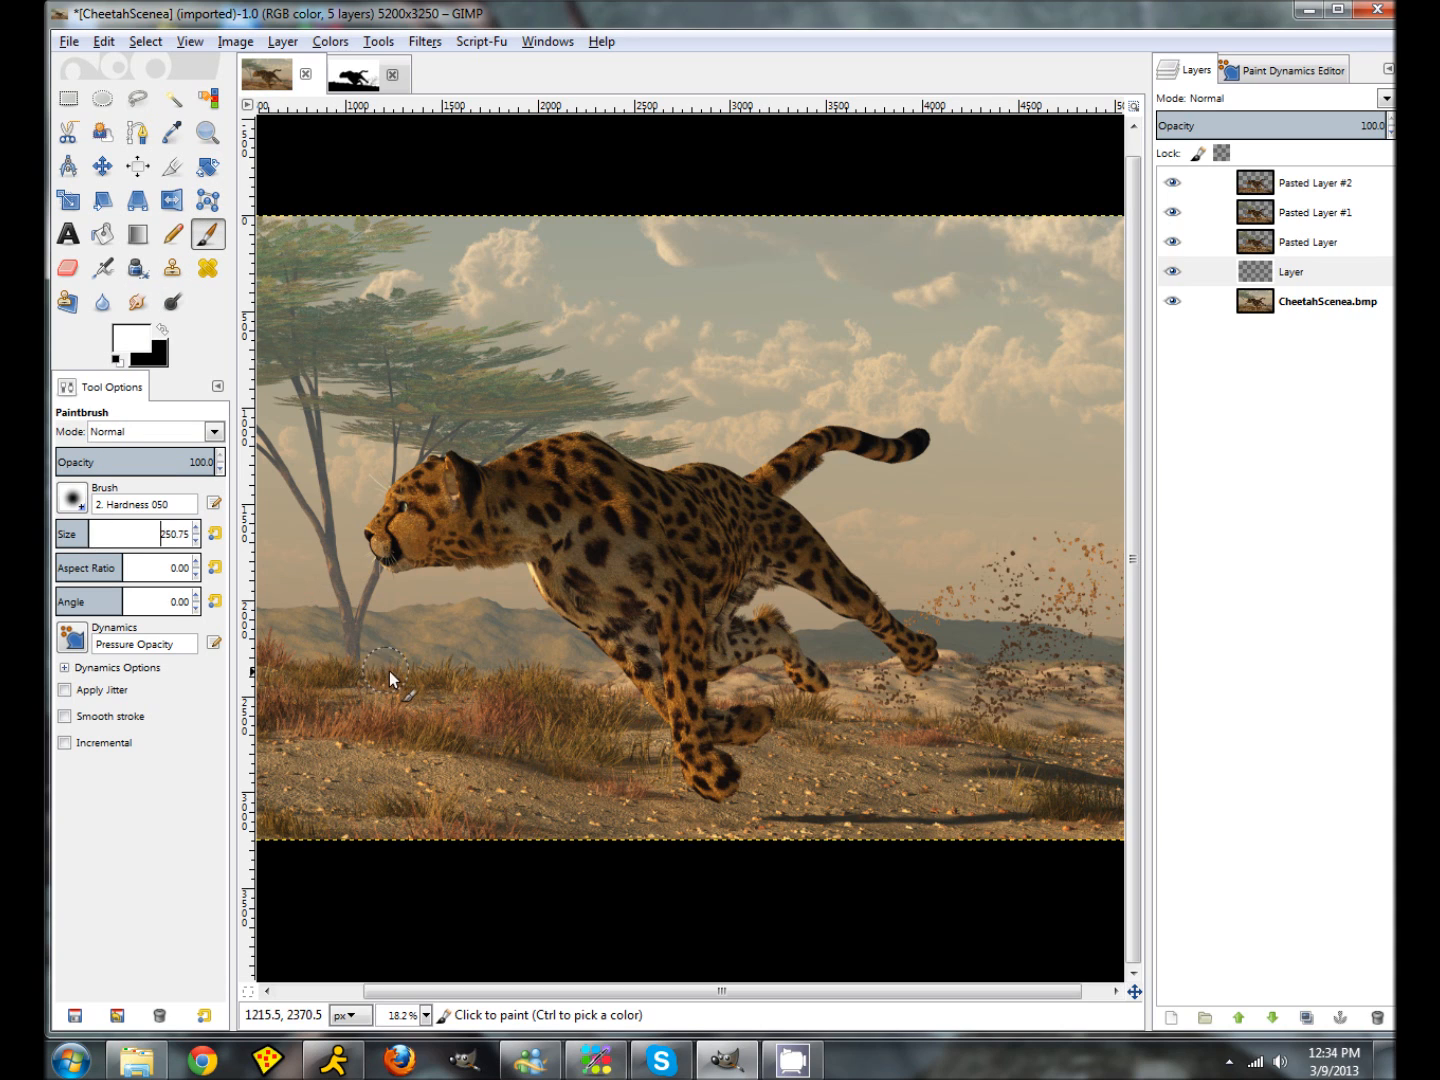
{"action": "left_click_drag", "start_coordinate": [296, 611], "coordinate": [409, 605]}
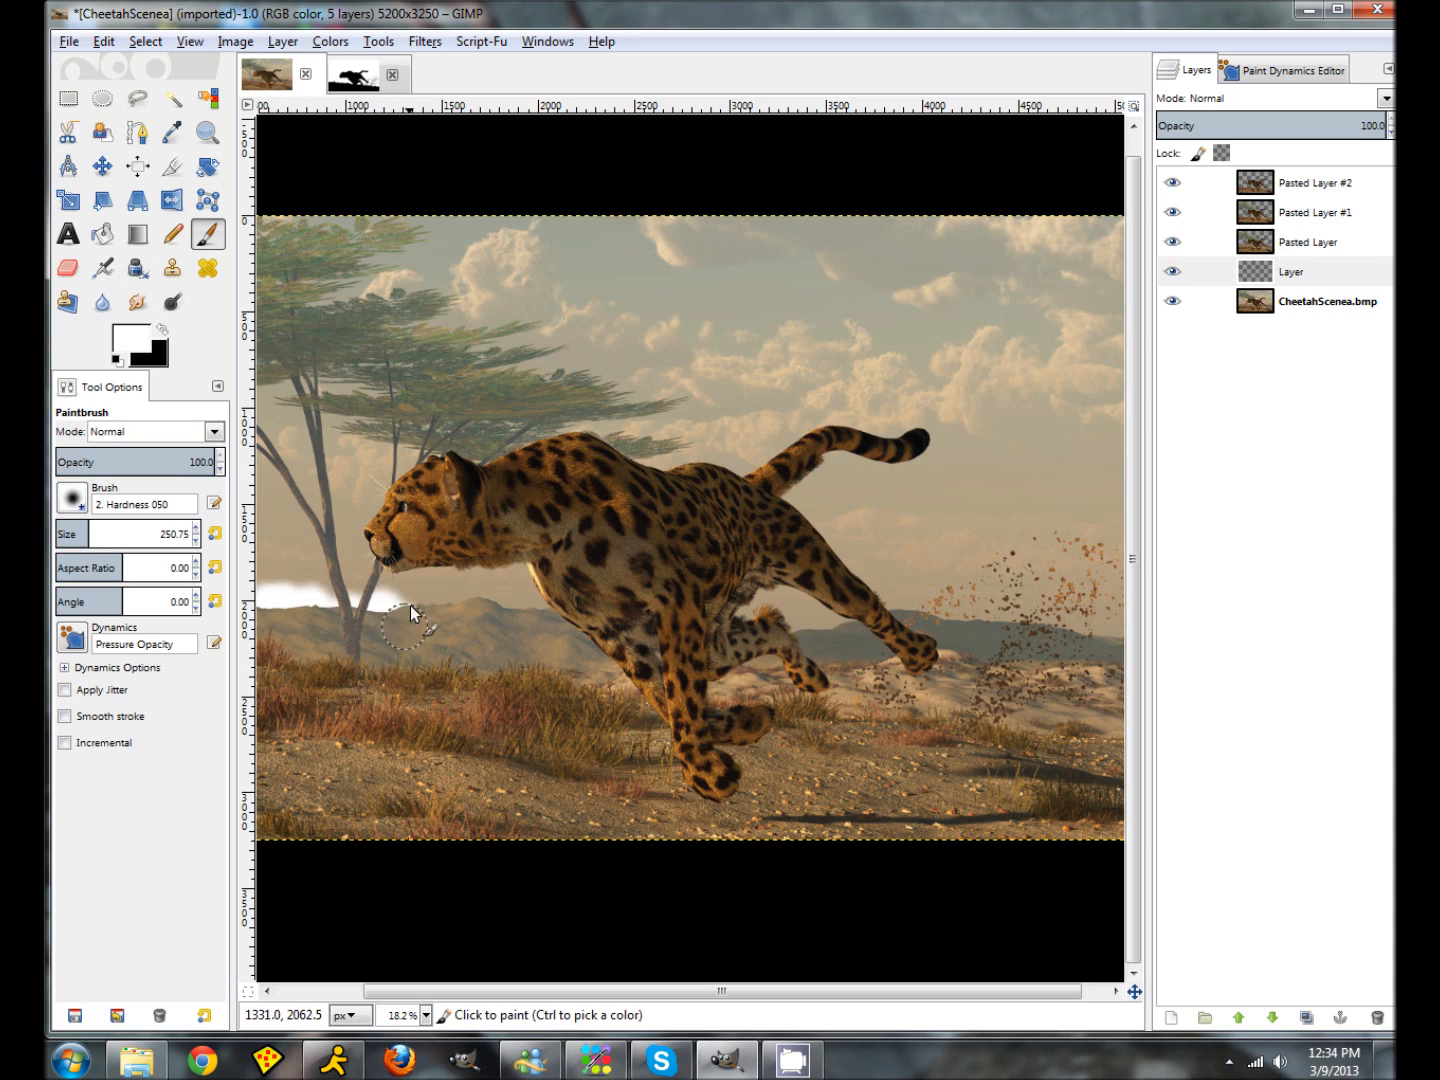
{"action": "left_click_drag", "start_coordinate": [657, 621], "coordinate": [766, 631]}
{"action": "left_click_drag", "start_coordinate": [857, 618], "coordinate": [1103, 651]}
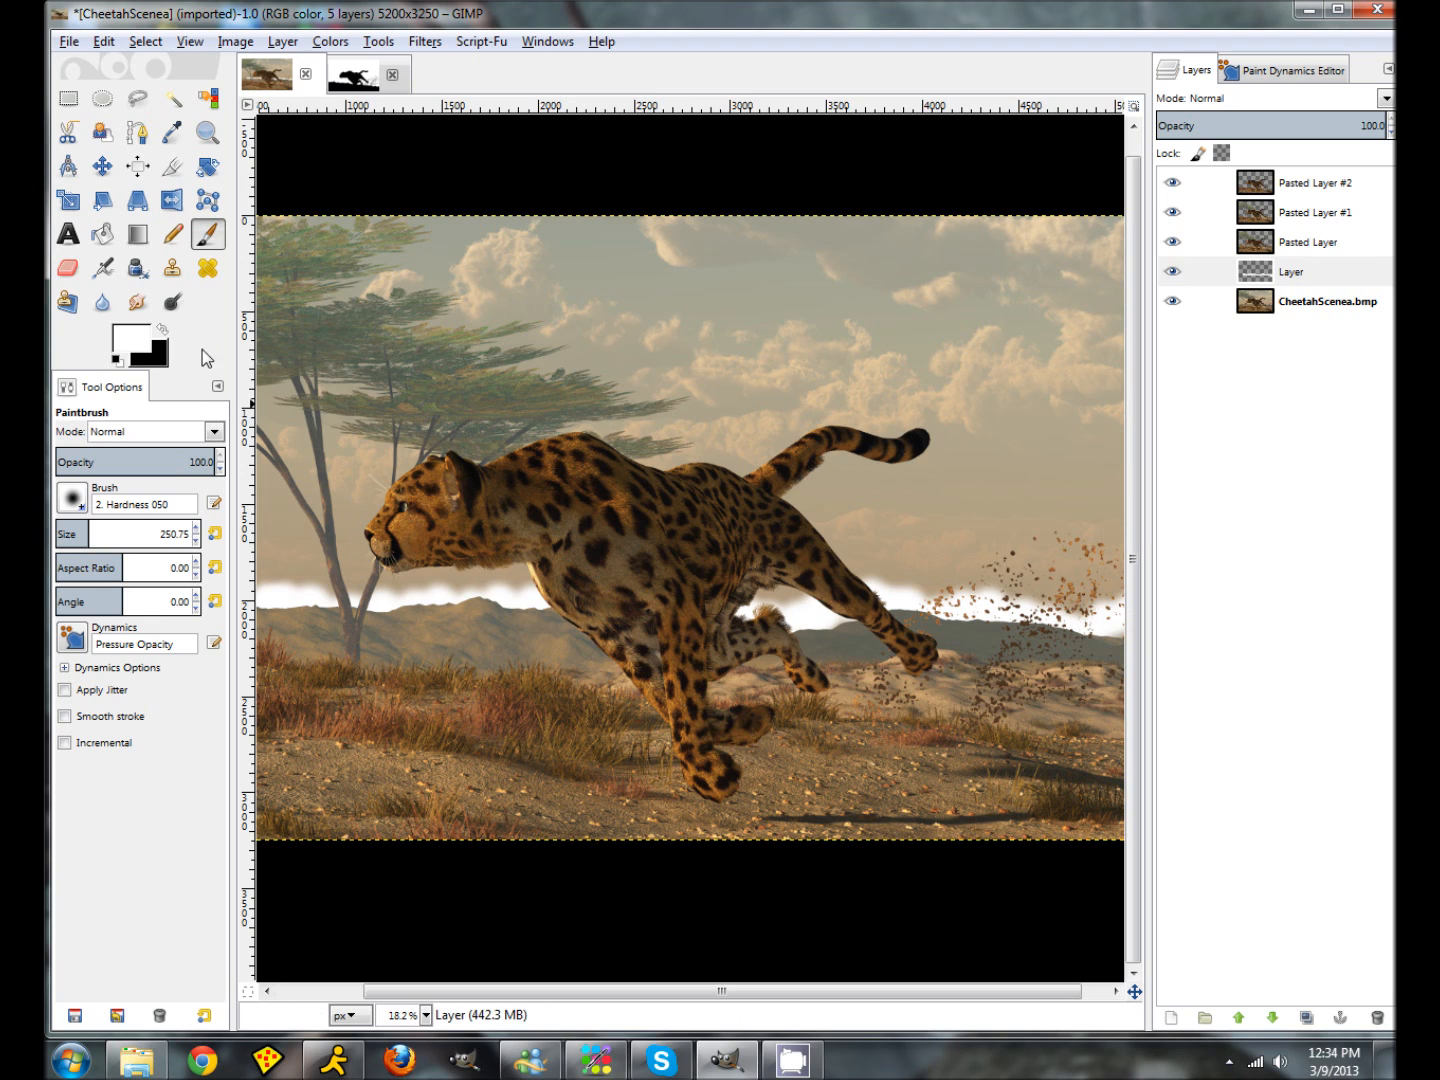
Step: Extend the white haze to the image's left edge and smudge its upper border softly into the sky
{"action": "left_click", "coordinate": [139, 301]}
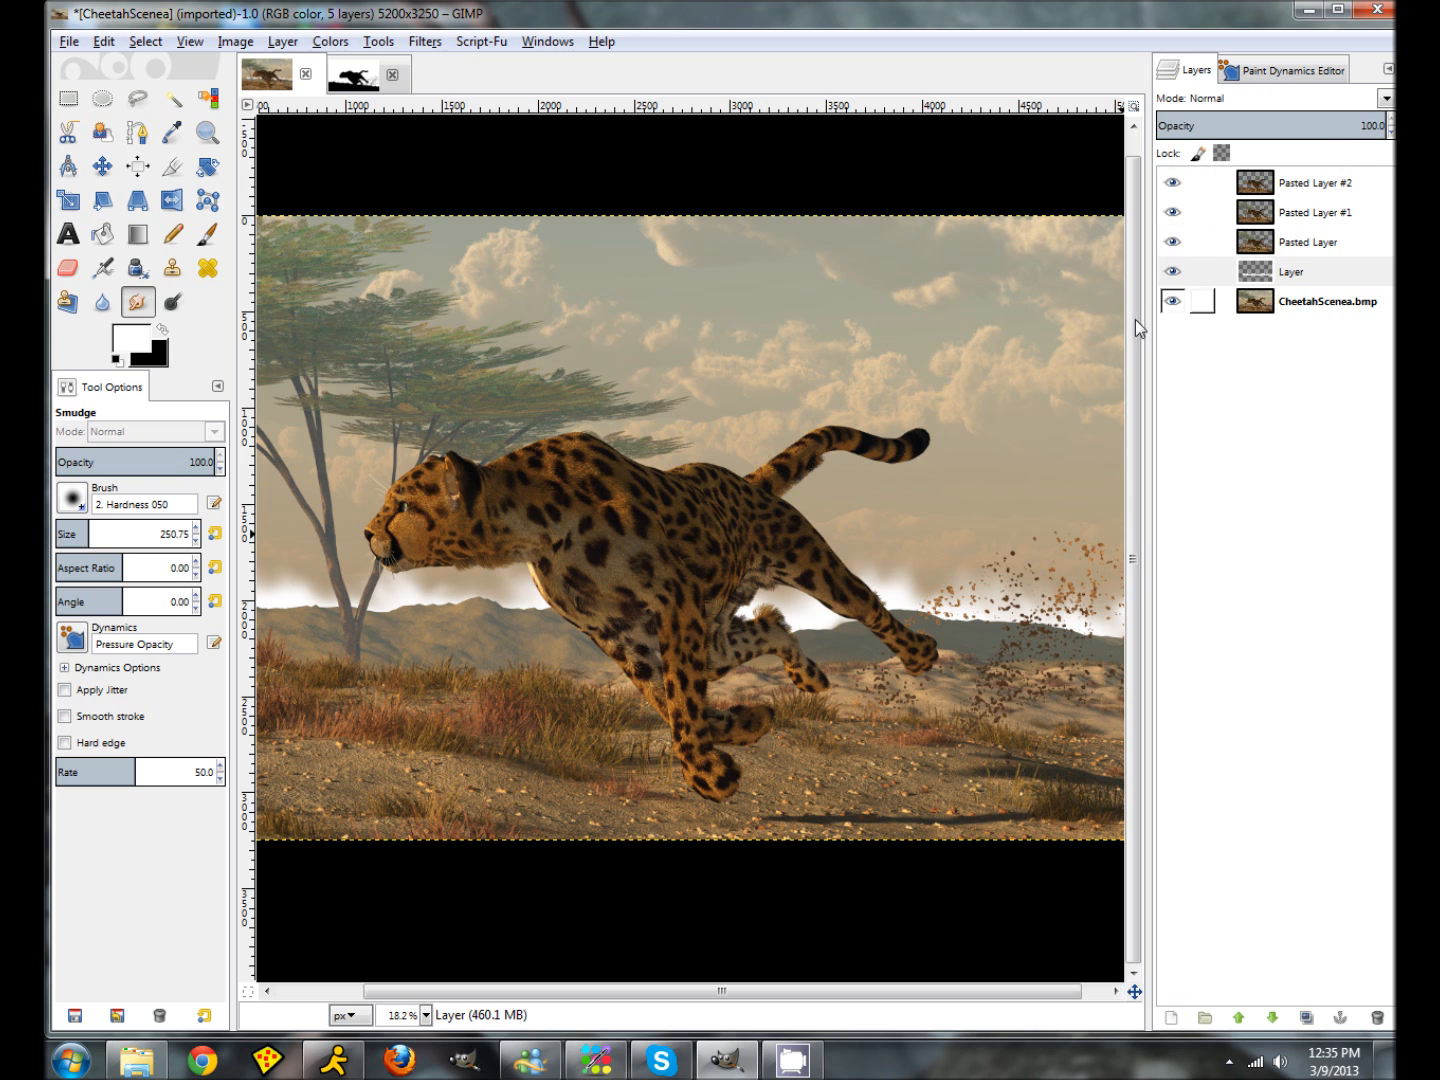
{"action": "left_click_drag", "start_coordinate": [683, 990], "coordinate": [491, 993]}
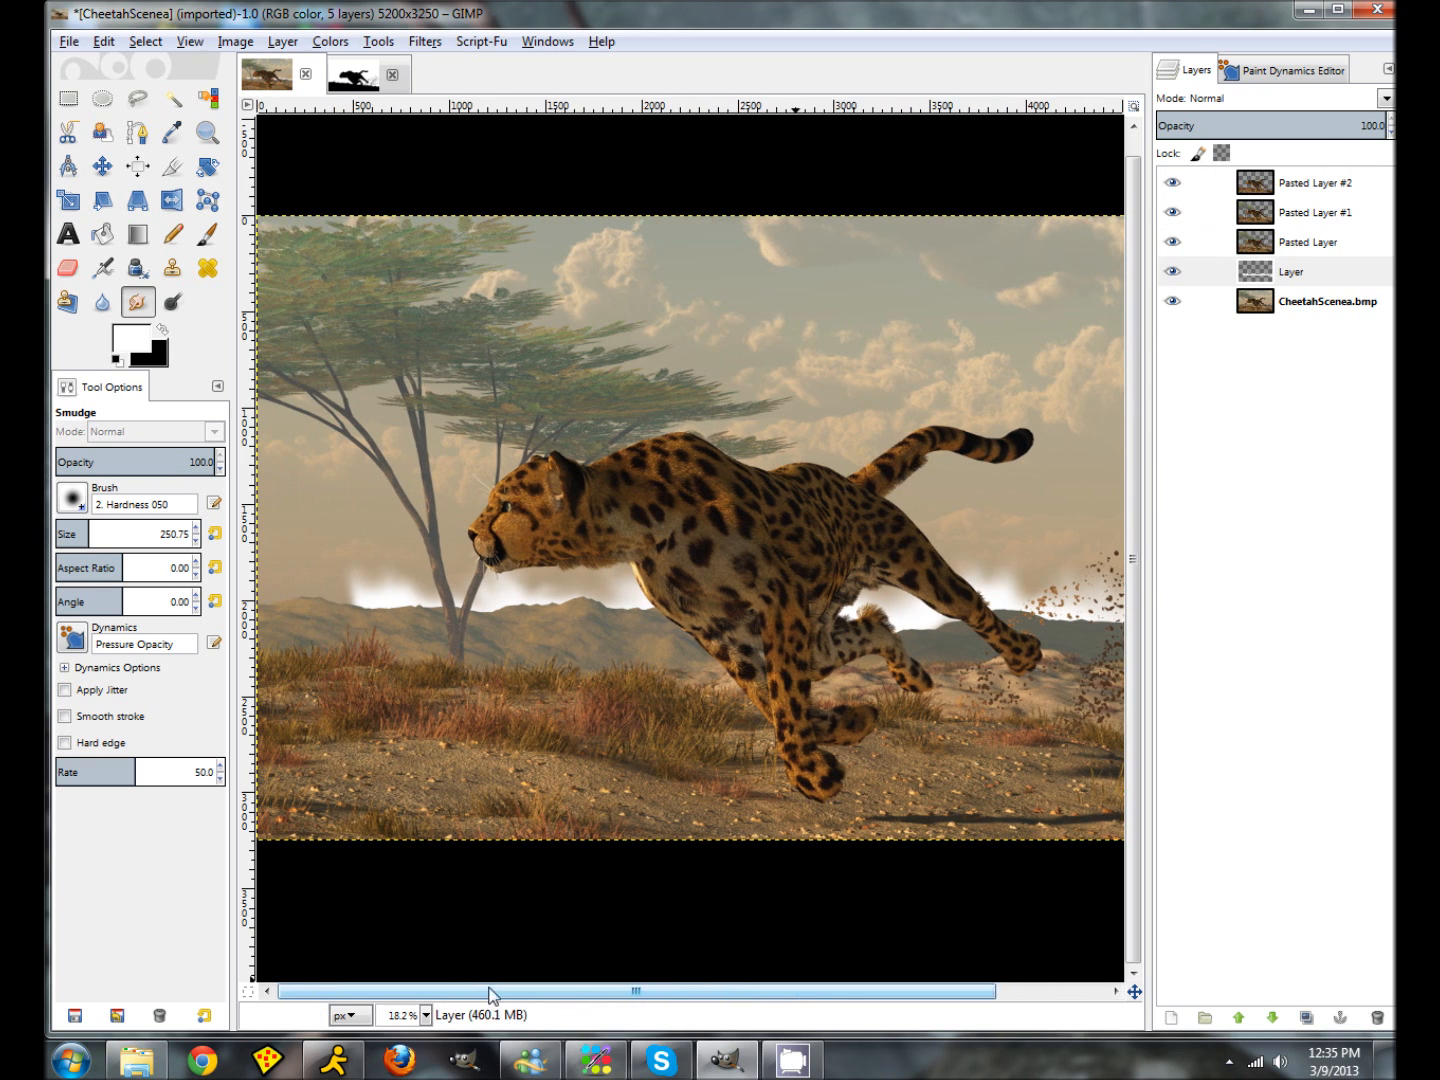
{"action": "left_click", "coordinate": [209, 239]}
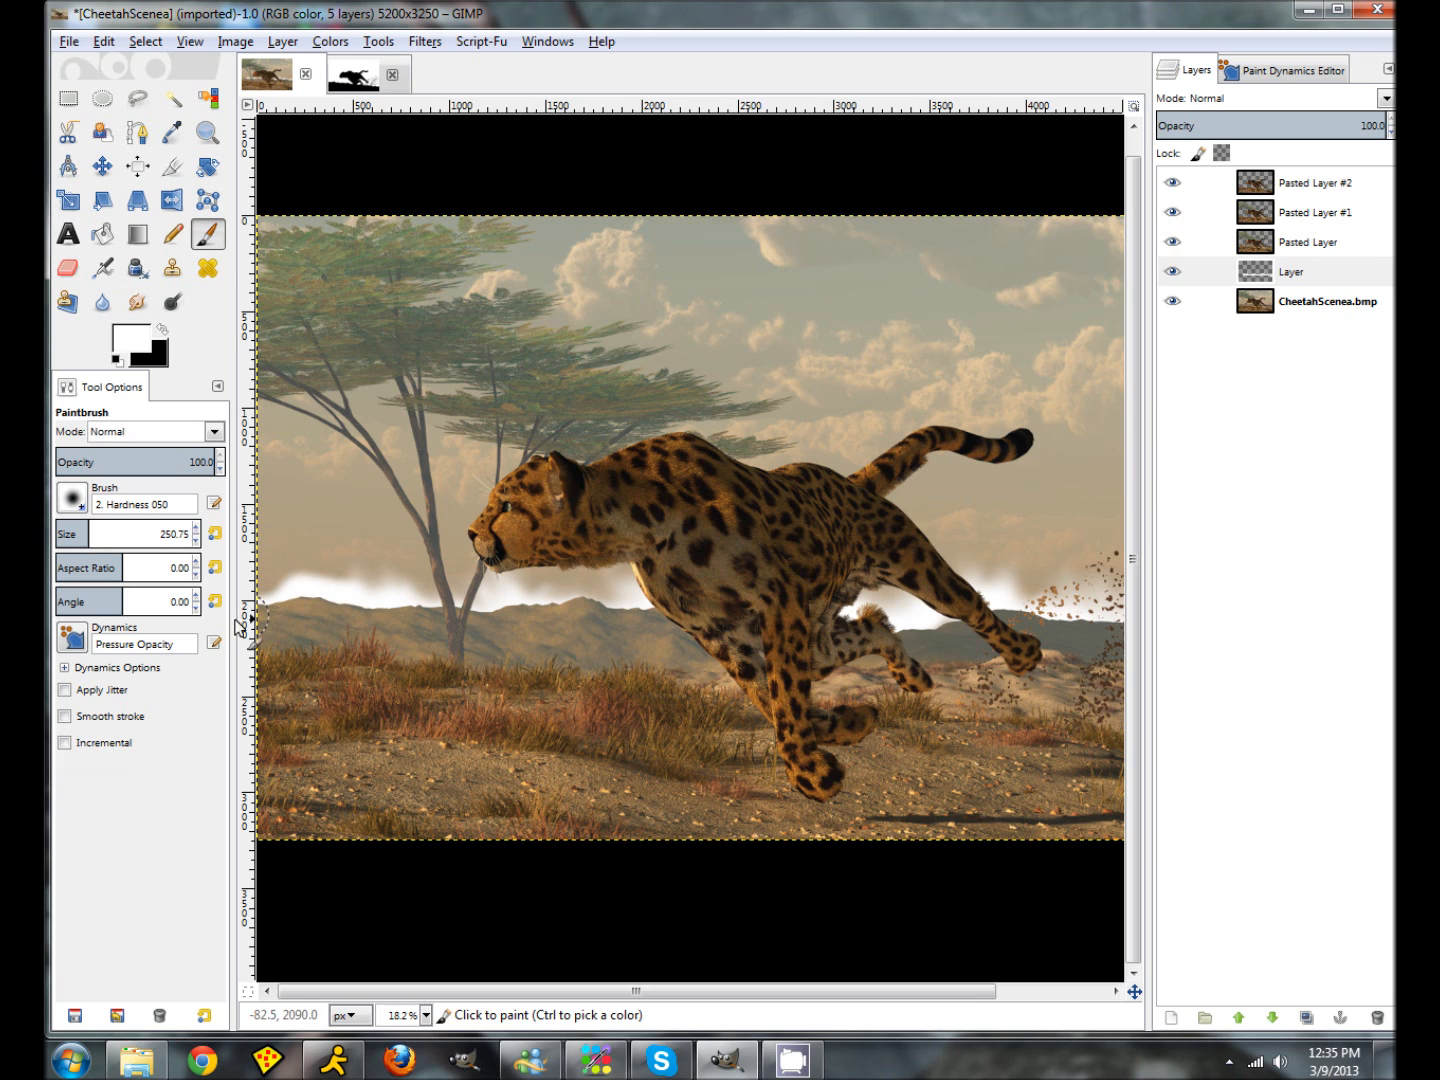
{"action": "left_click", "coordinate": [139, 302]}
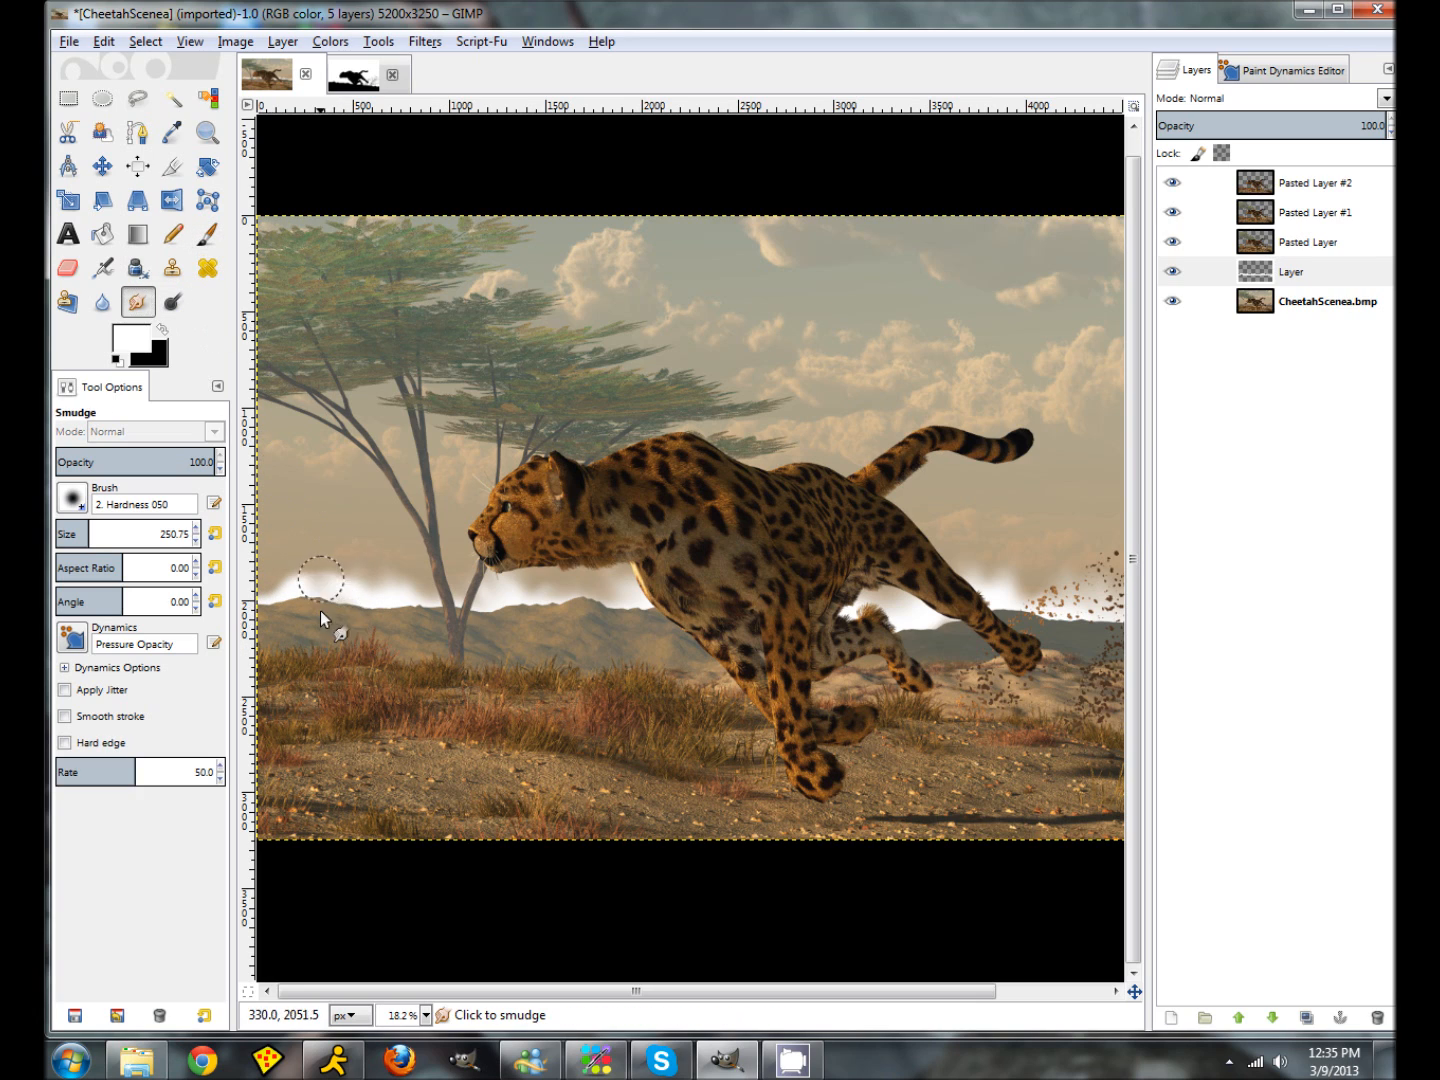
{"action": "left_click_drag", "start_coordinate": [266, 608], "coordinate": [331, 595]}
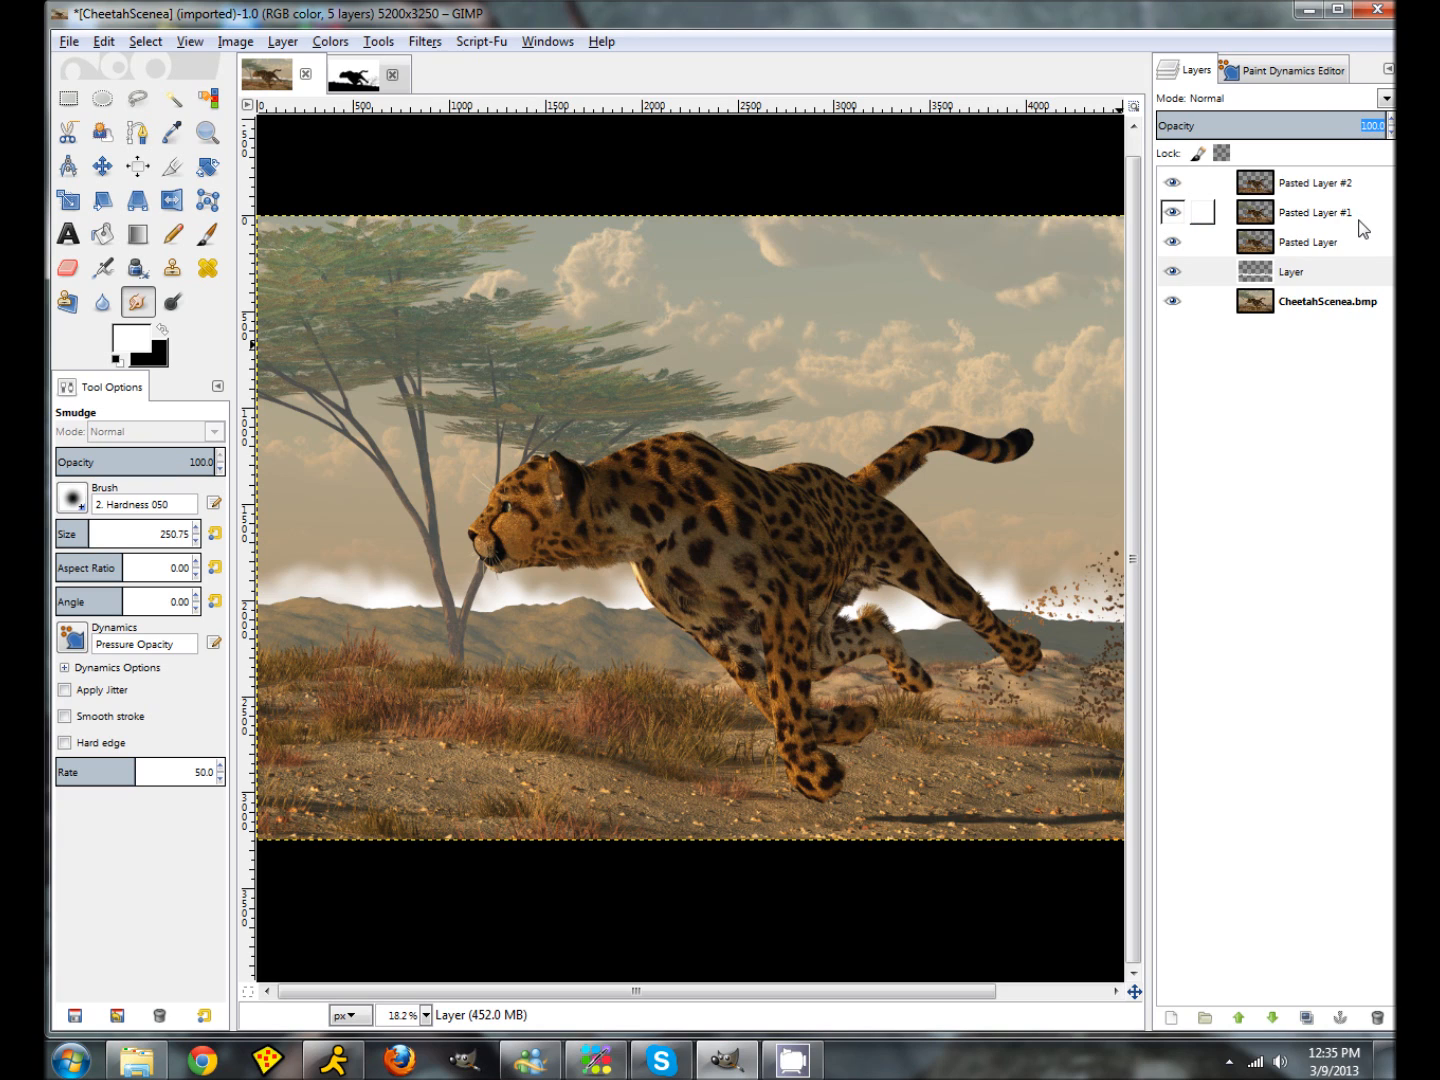
Step: Set the horizon haze layer's opacity to 40 and toggle its visibility to compare, leaving it visible
{"action": "key", "text": "Return"}
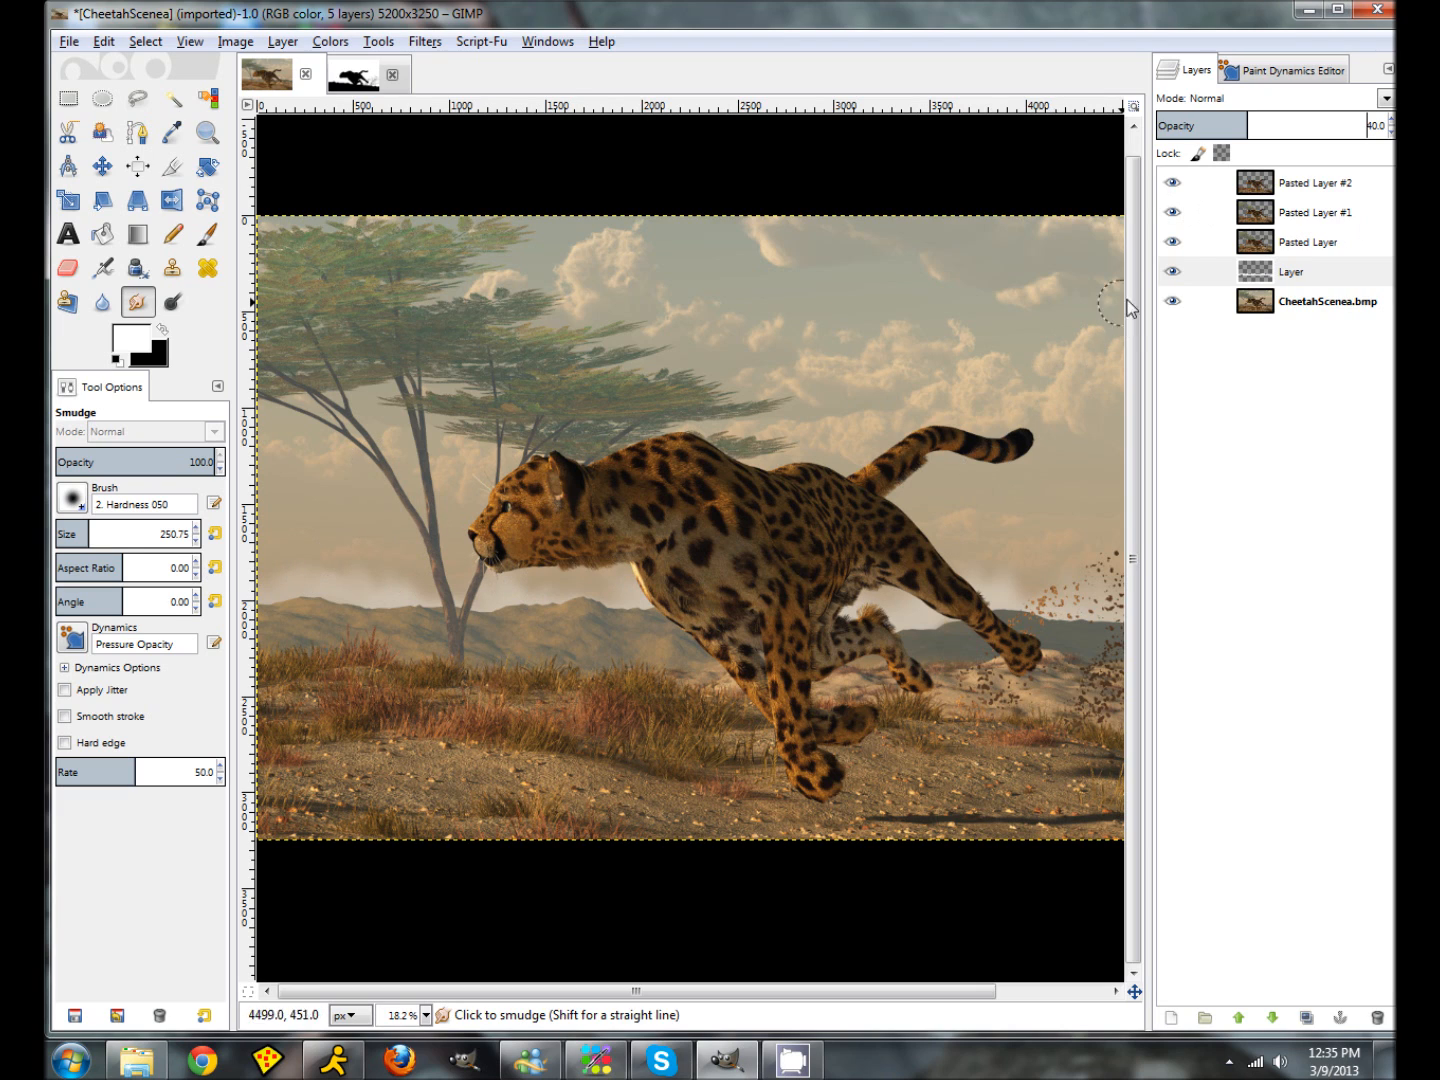
{"action": "left_click", "coordinate": [1174, 274]}
{"action": "left_click", "coordinate": [1173, 272]}
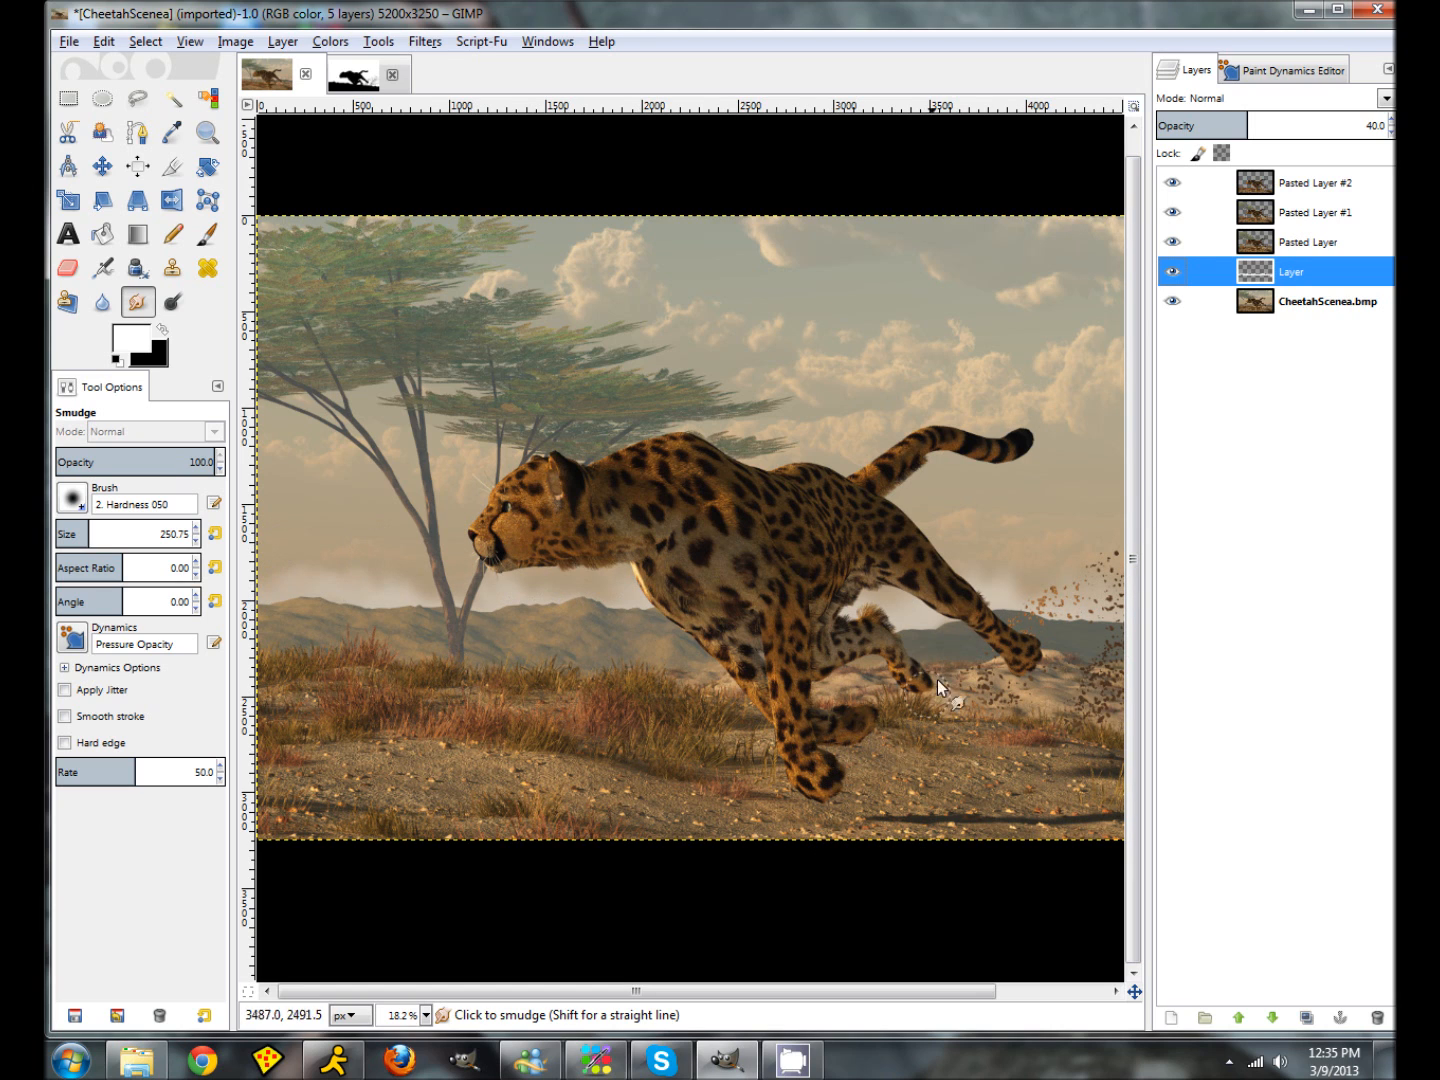
Step: Create a transparent 5200 x 3250 px layer and raise it to directly above Pasted Layer
{"action": "left_click", "coordinate": [1171, 1021]}
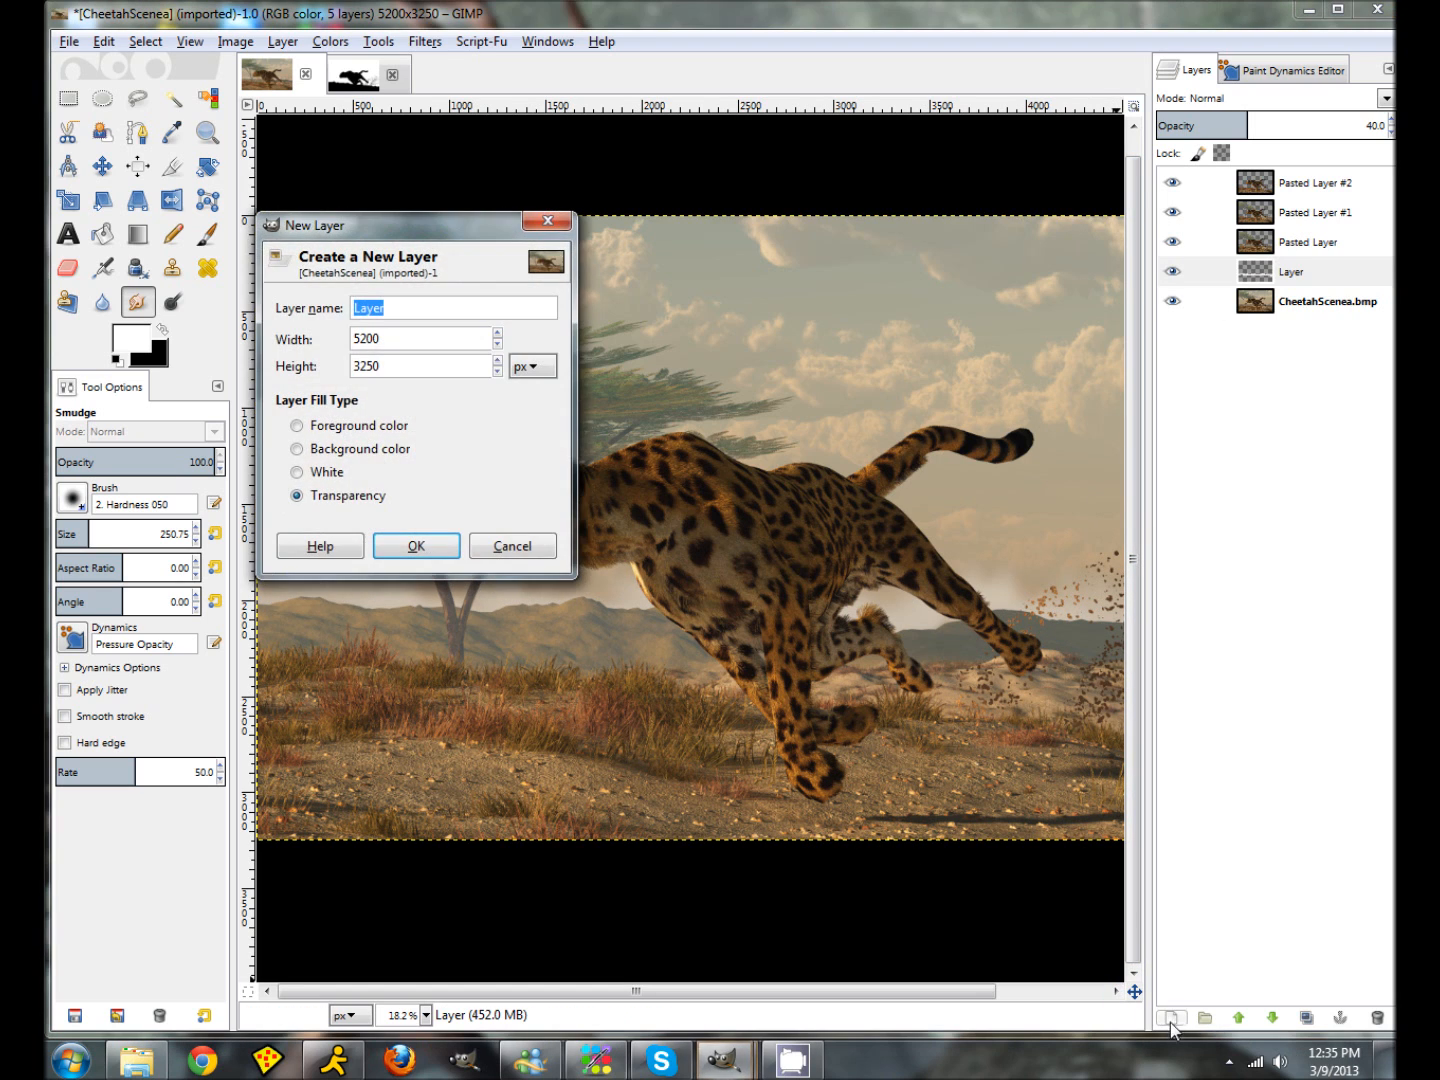
{"action": "left_click", "coordinate": [411, 547]}
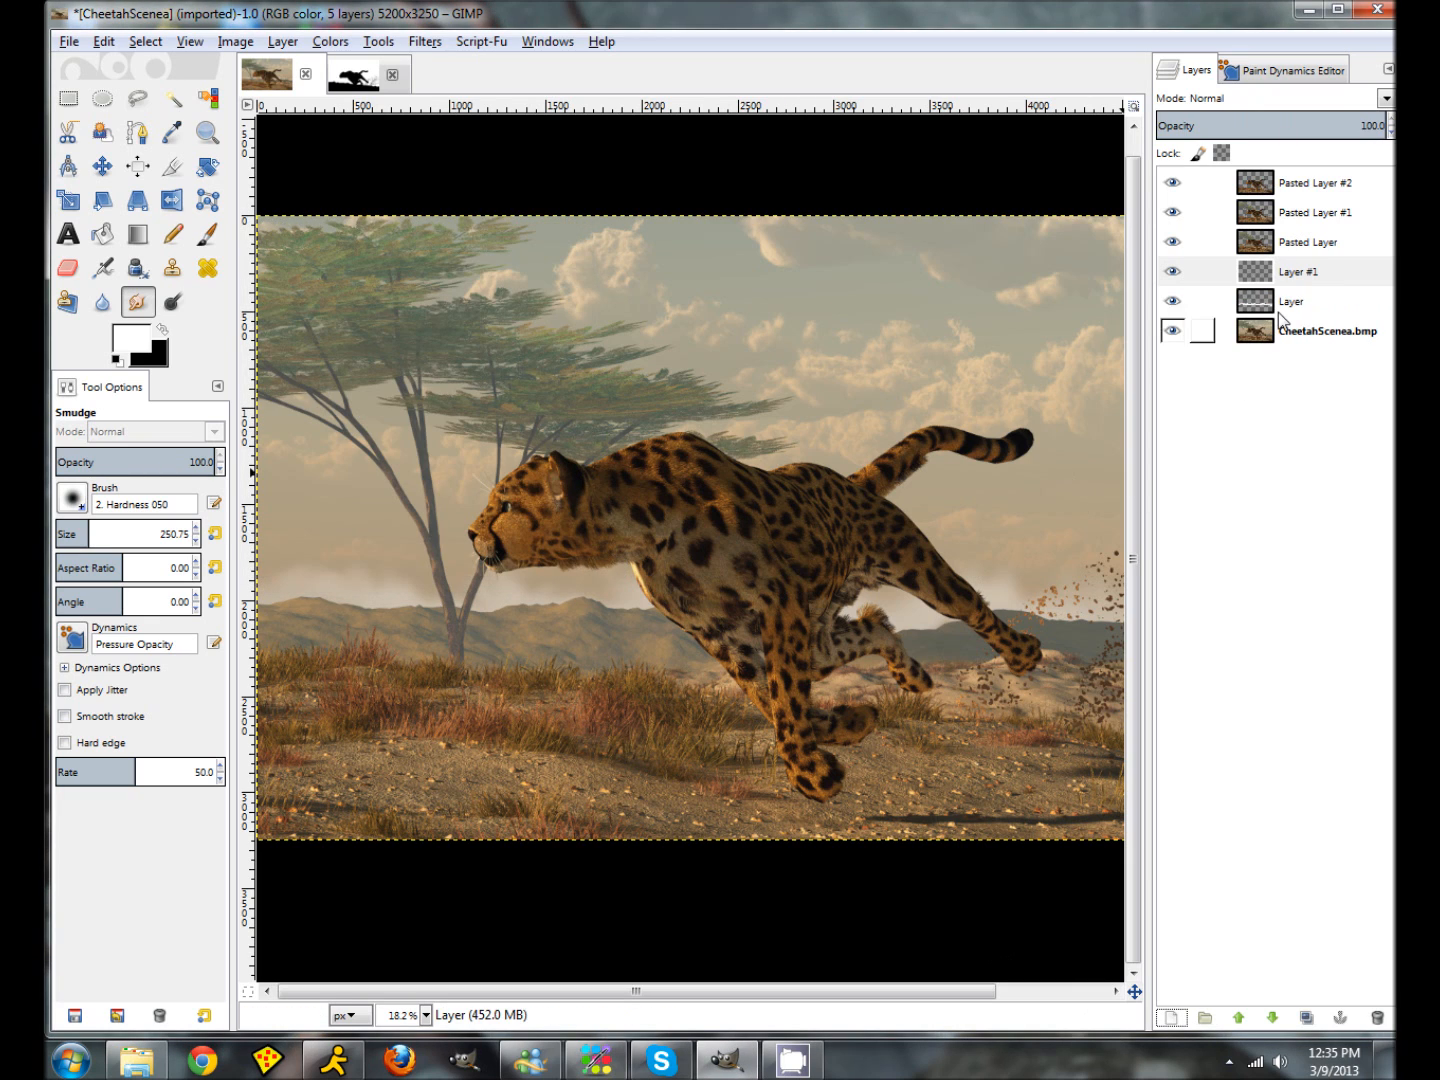
{"action": "left_click", "coordinate": [1239, 1018]}
Step: Paint white mist between the hills and the grassy ground on Layer #1, smudge it soft, and set the layer's opacity to 40
{"action": "key", "text": "p"}
{"action": "mouse_move", "coordinate": [262, 648]}
{"action": "left_mouse_down"}
{"action": "mouse_move", "coordinate": [643, 677]}
{"action": "mouse_move", "coordinate": [1115, 660]}
{"action": "left_mouse_up"}
{"action": "left_click", "coordinate": [138, 301]}
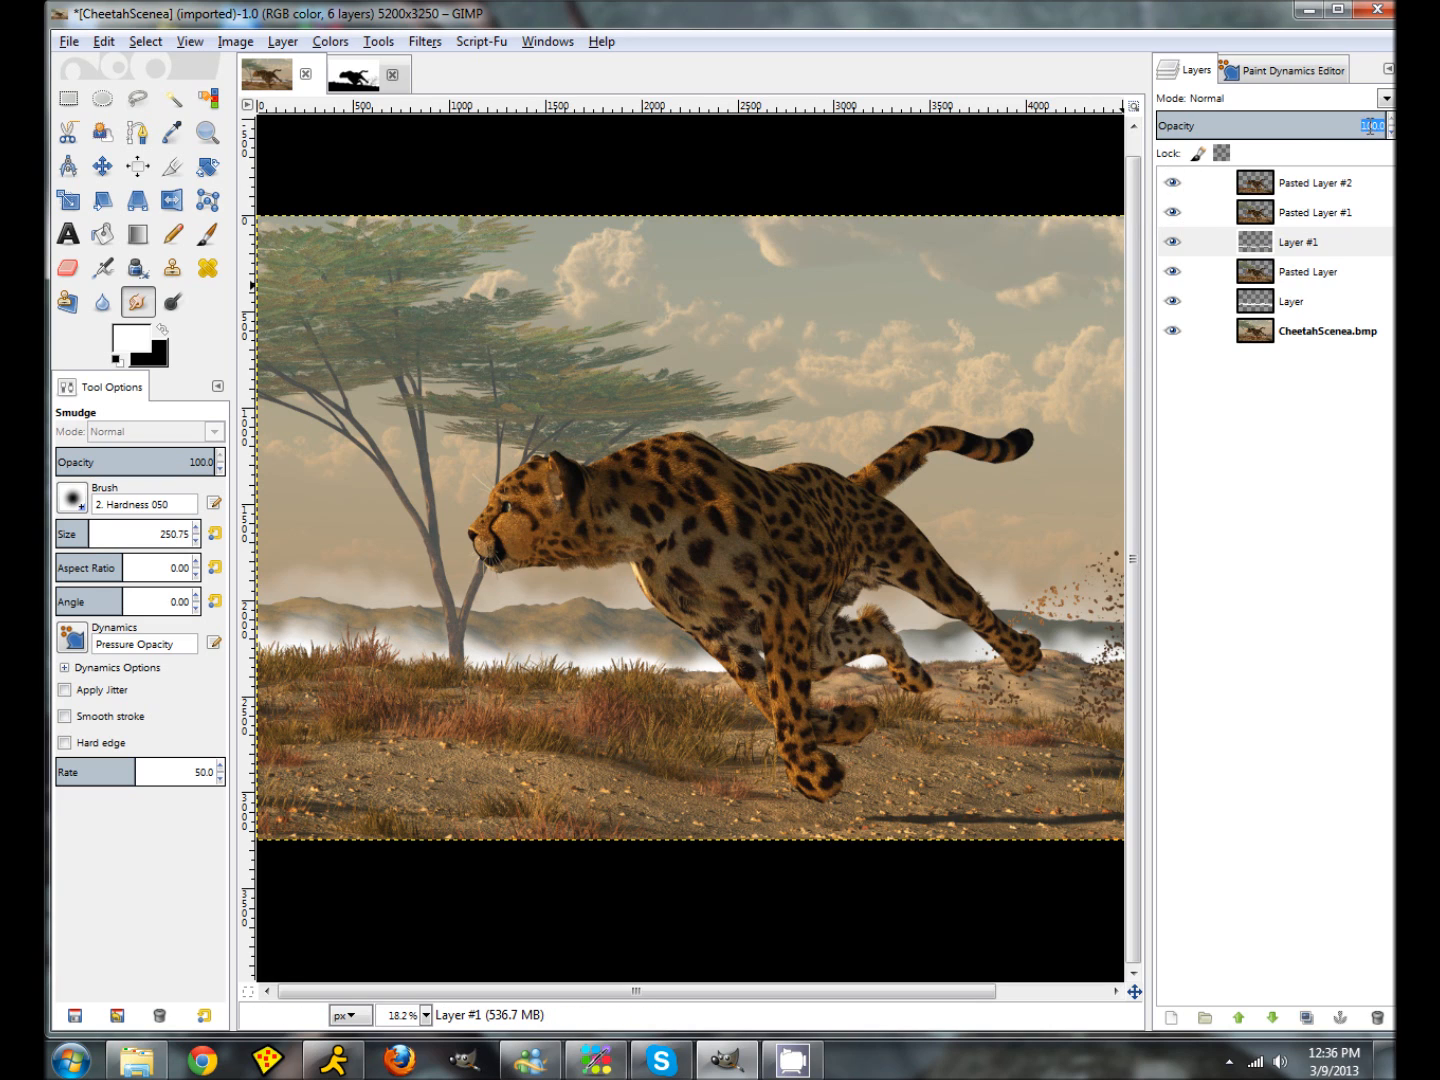
{"action": "type", "text": "40"}
{"action": "key", "text": "Return"}
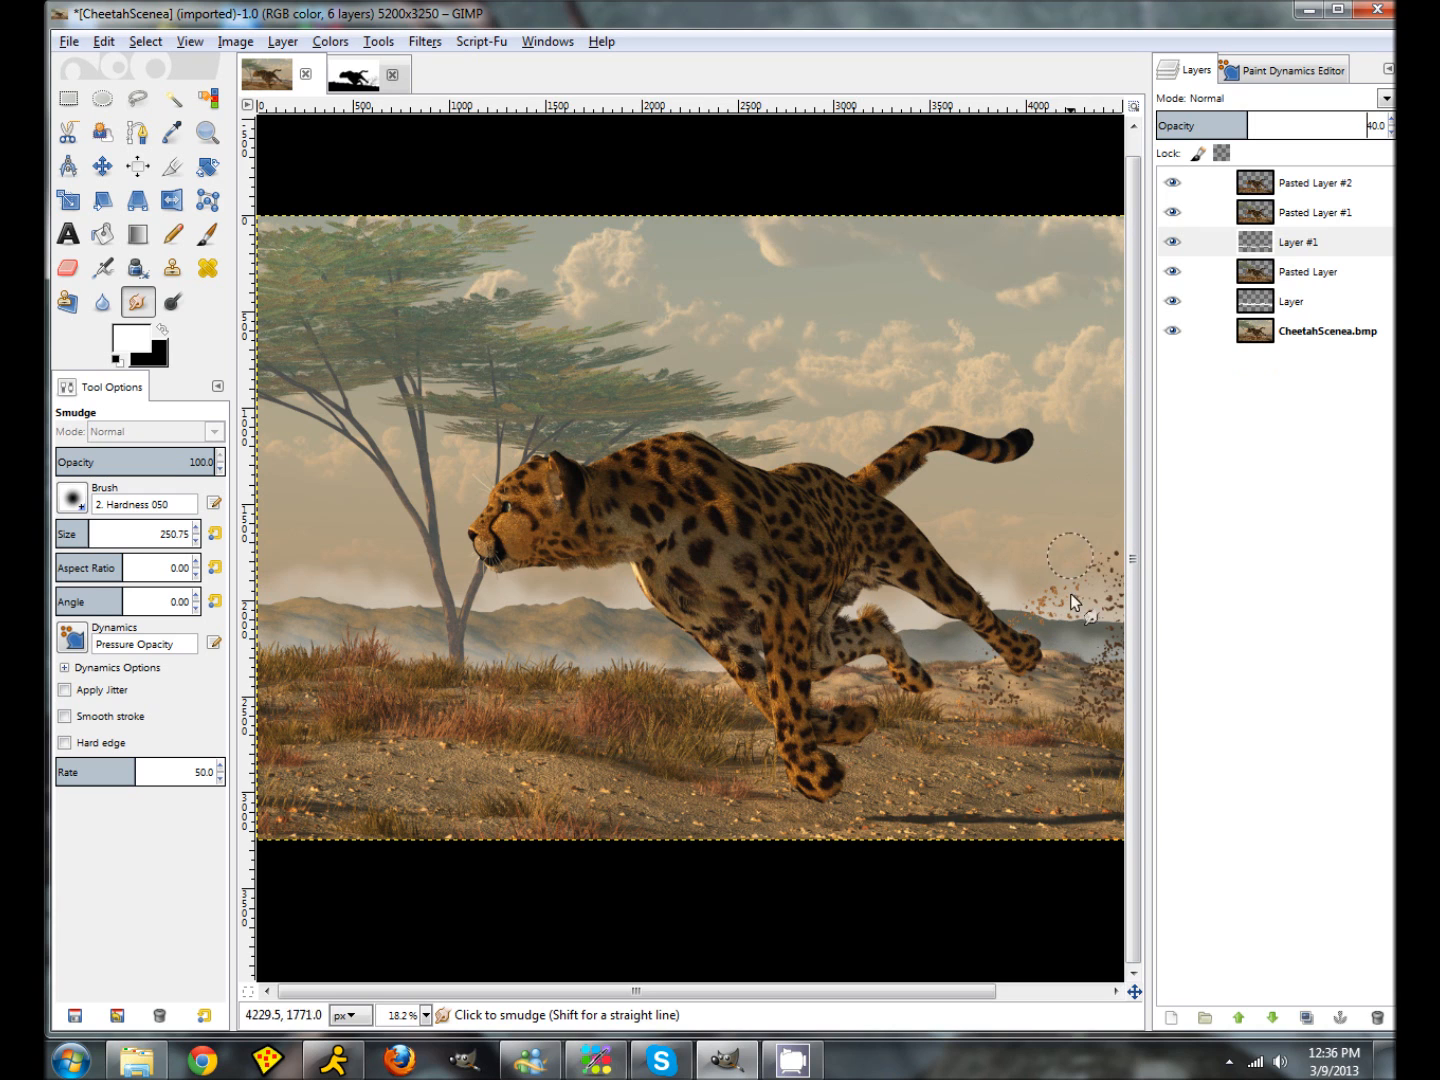
Step: Create another transparent 5200 x 3250 px layer and raise it to directly above Pasted Layer #1
{"action": "left_click", "coordinate": [1171, 1017]}
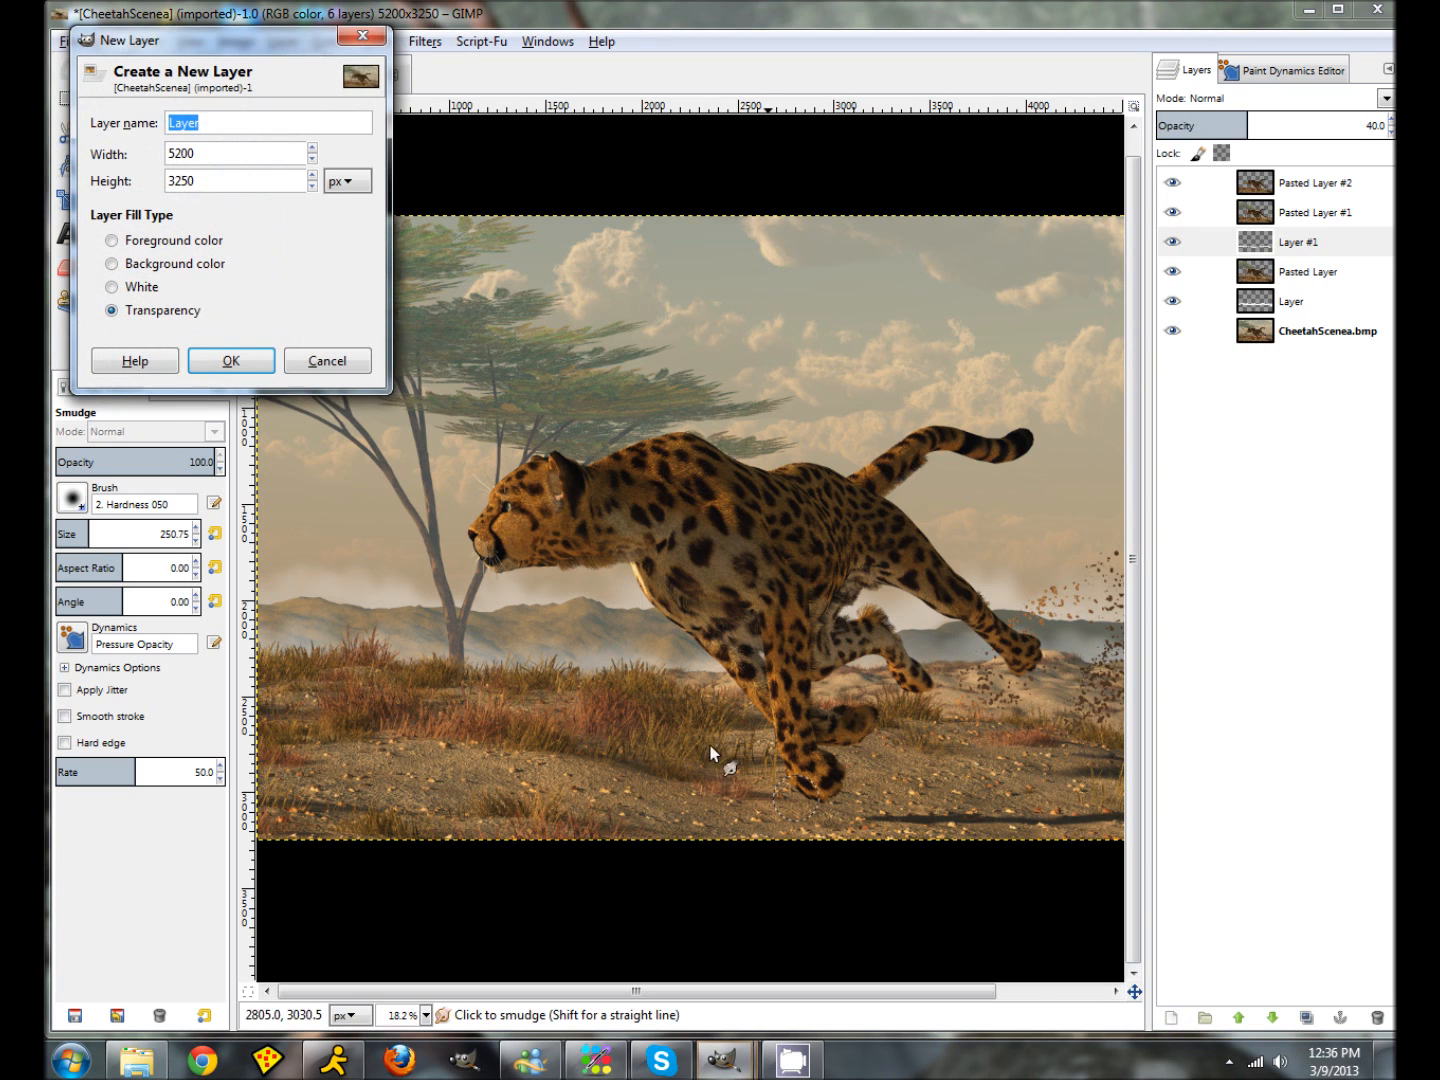
{"action": "left_click", "coordinate": [233, 362]}
{"action": "left_click", "coordinate": [1297, 250]}
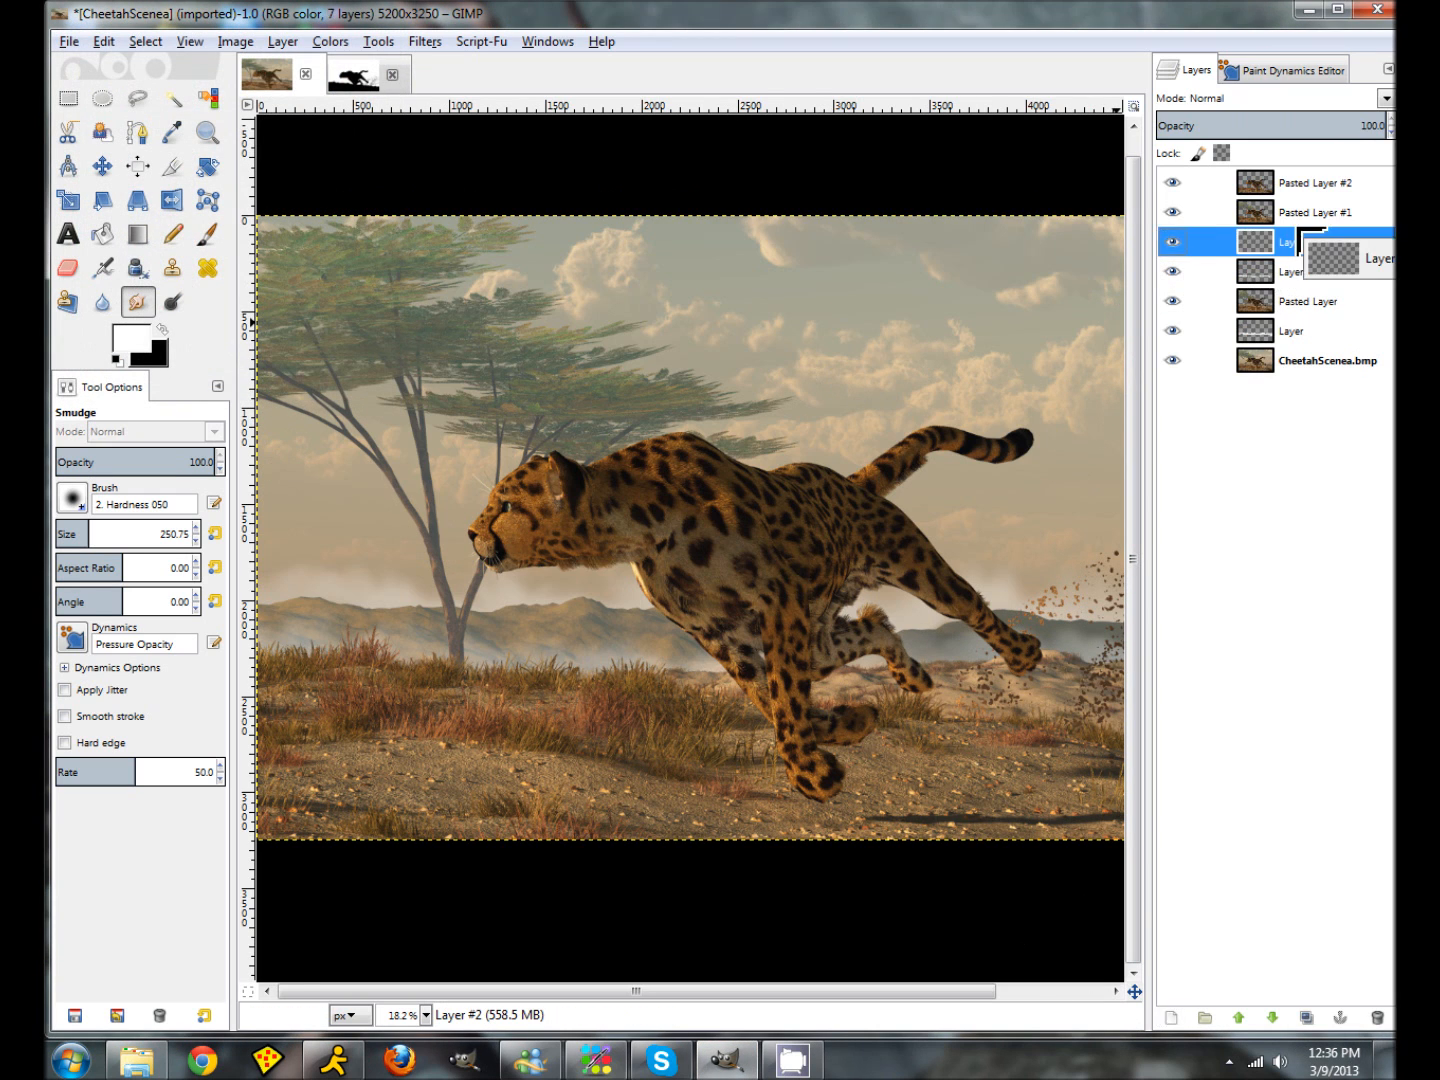
{"action": "left_click", "coordinate": [1237, 1017]}
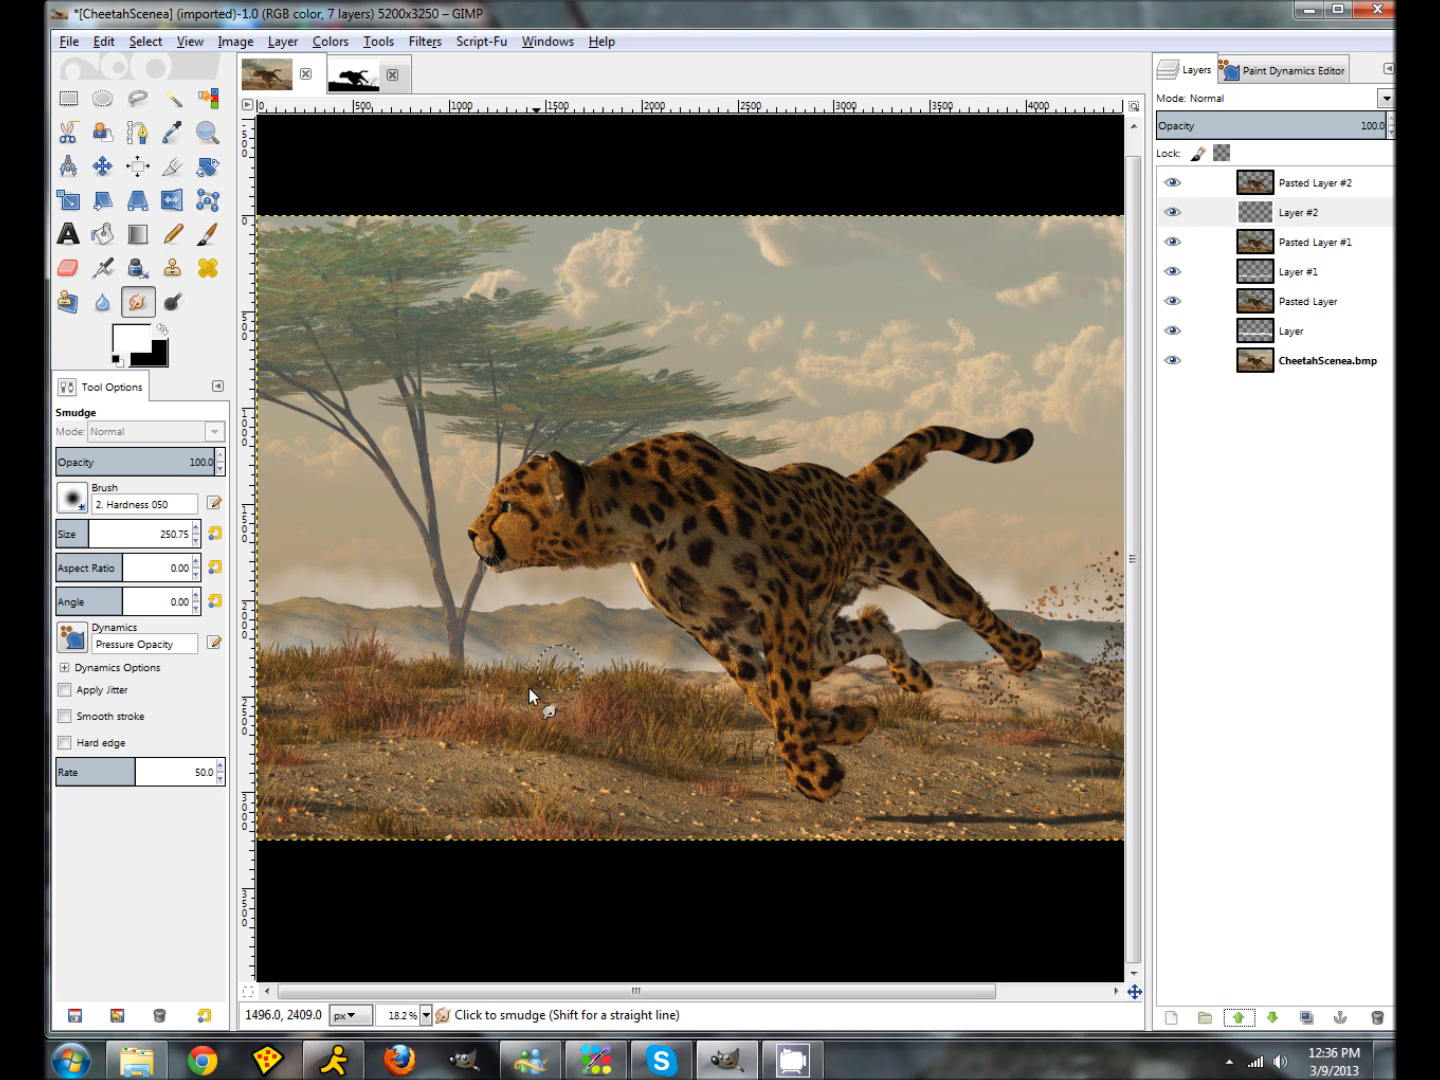
Step: Paint a white mist strip on the ground behind the cheetah's legs on Layer #2 and smudge its edges
{"action": "left_click", "coordinate": [207, 234]}
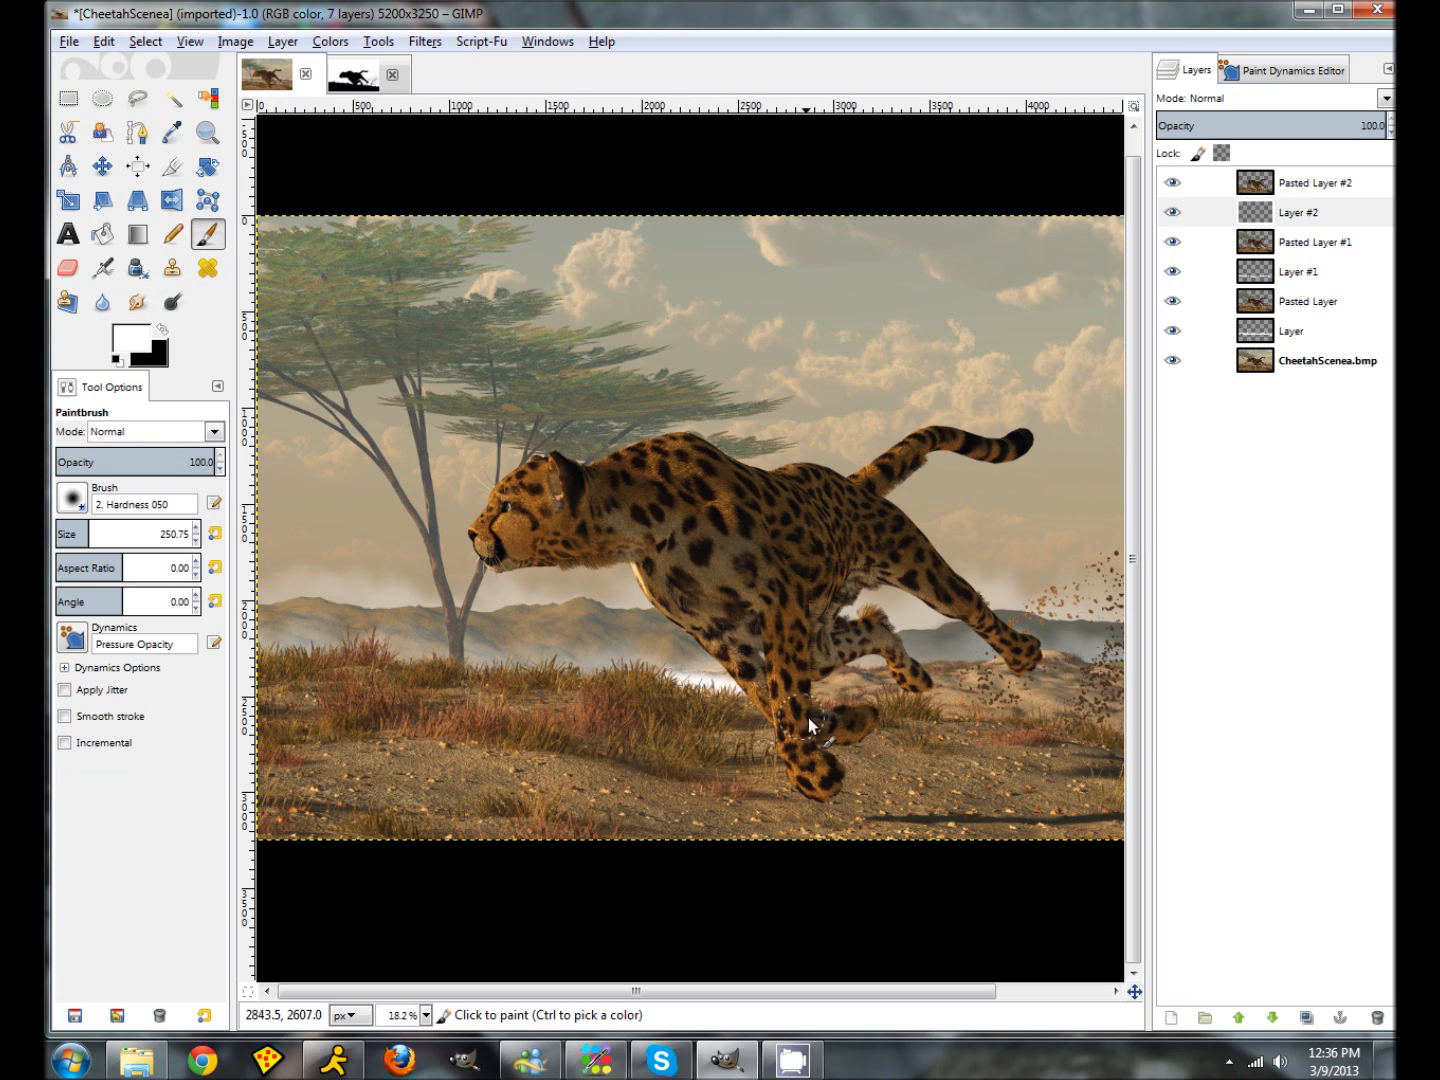
{"action": "mouse_move", "coordinate": [985, 710]}
{"action": "left_mouse_down"}
{"action": "mouse_move", "coordinate": [1118, 725]}
{"action": "mouse_move", "coordinate": [895, 689]}
{"action": "left_mouse_up"}
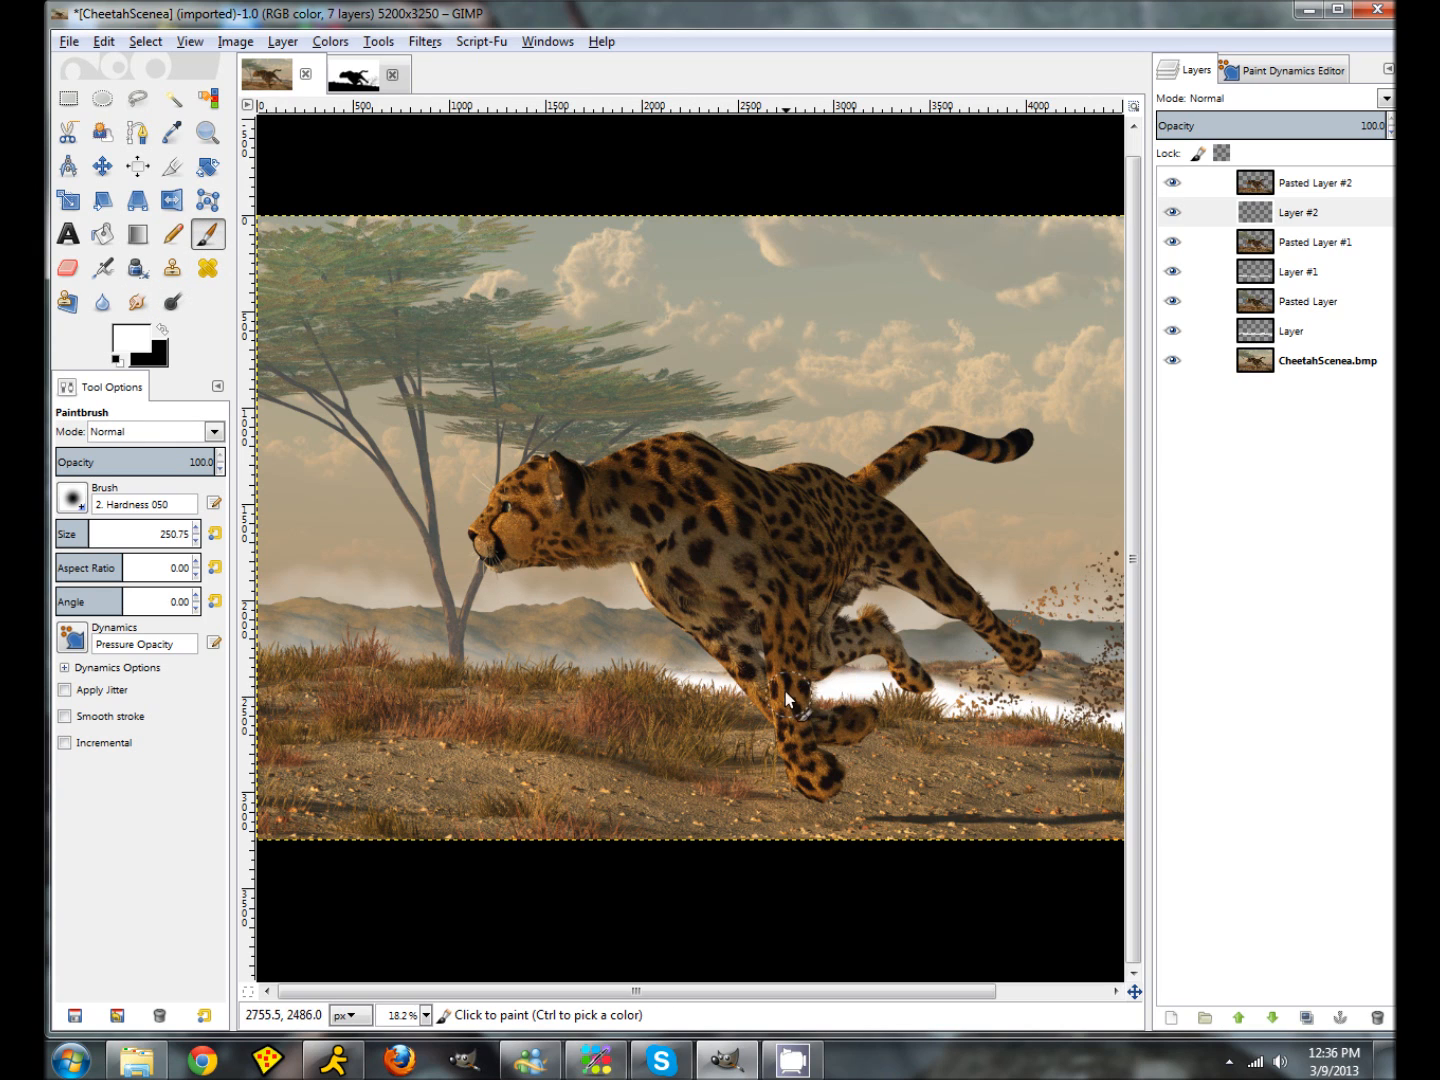
{"action": "left_click", "coordinate": [137, 302]}
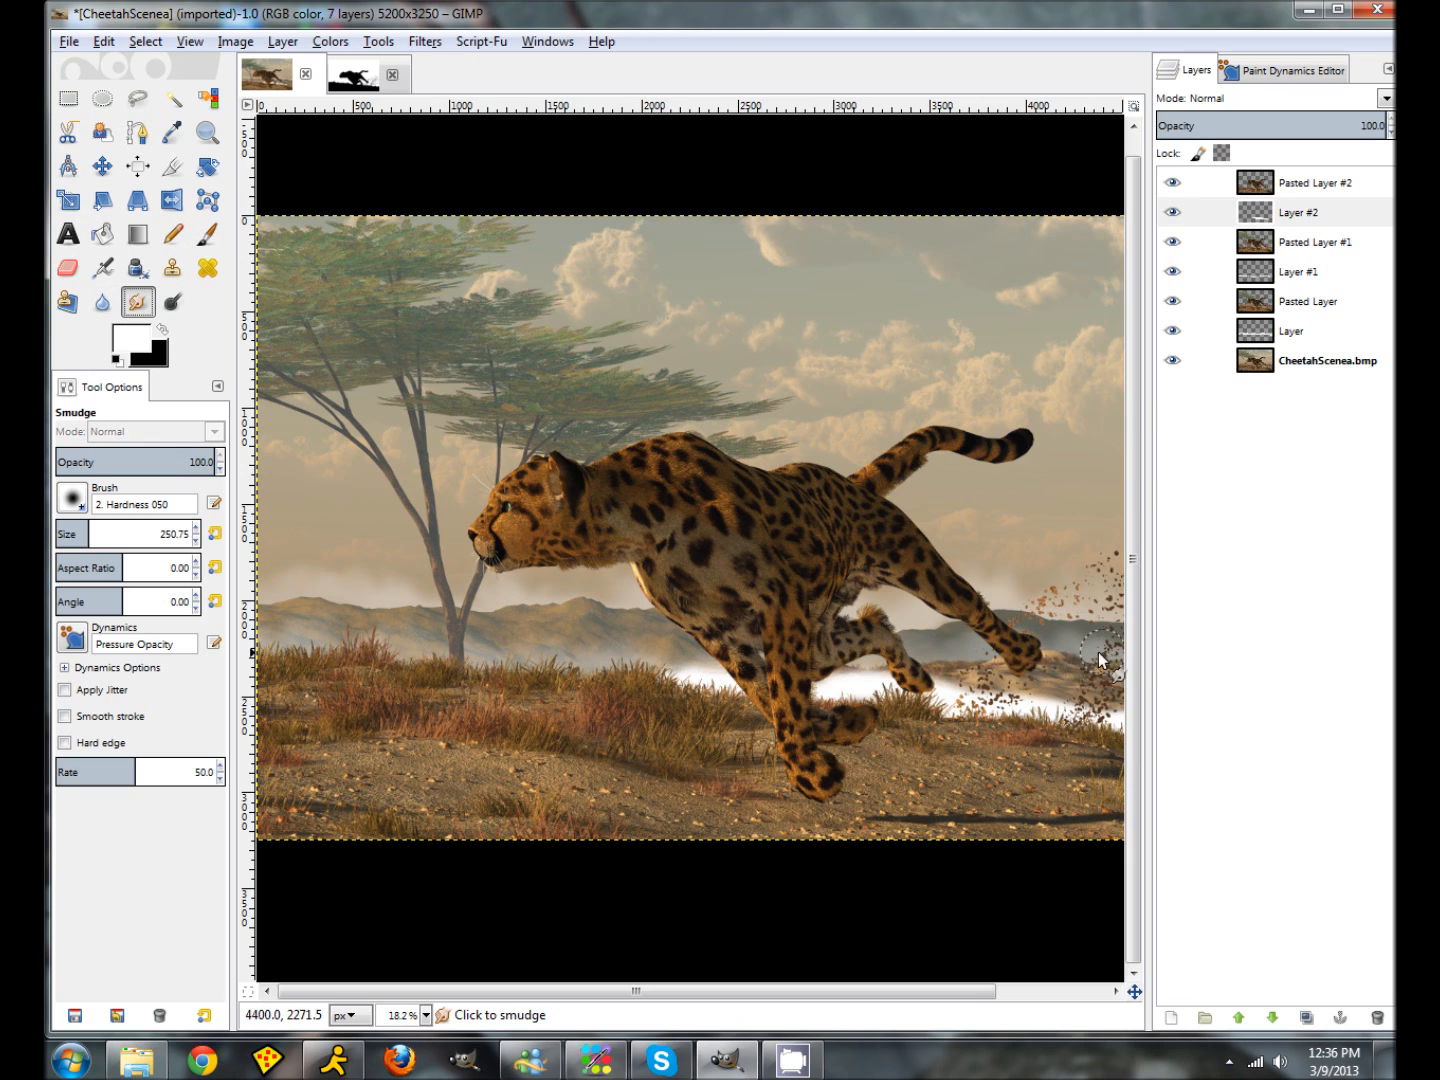
{"action": "mouse_move", "coordinate": [1033, 698]}
{"action": "left_mouse_down"}
{"action": "mouse_move", "coordinate": [1121, 742]}
{"action": "mouse_move", "coordinate": [1031, 697]}
{"action": "mouse_move", "coordinate": [888, 694]}
{"action": "left_mouse_up"}
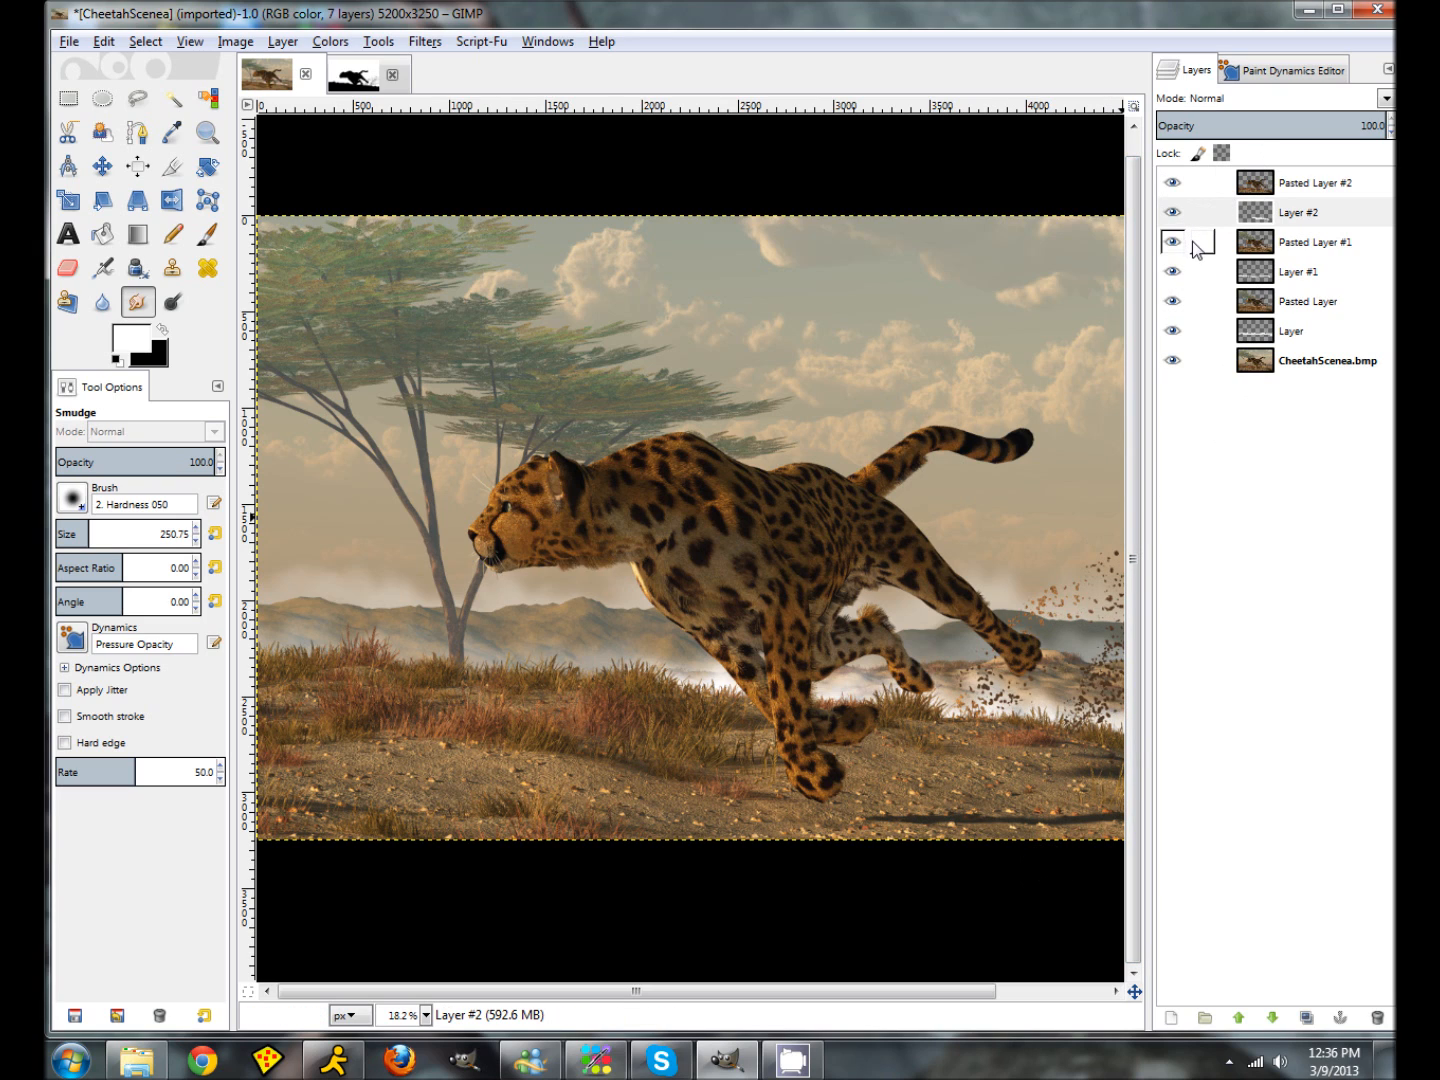
Step: Set Layer #2's opacity to 50, toggle the mist layers' visibility to compare, and leave Layer #2 hidden
{"action": "double_click", "coordinate": [1371, 131]}
{"action": "type", "text": "5"}
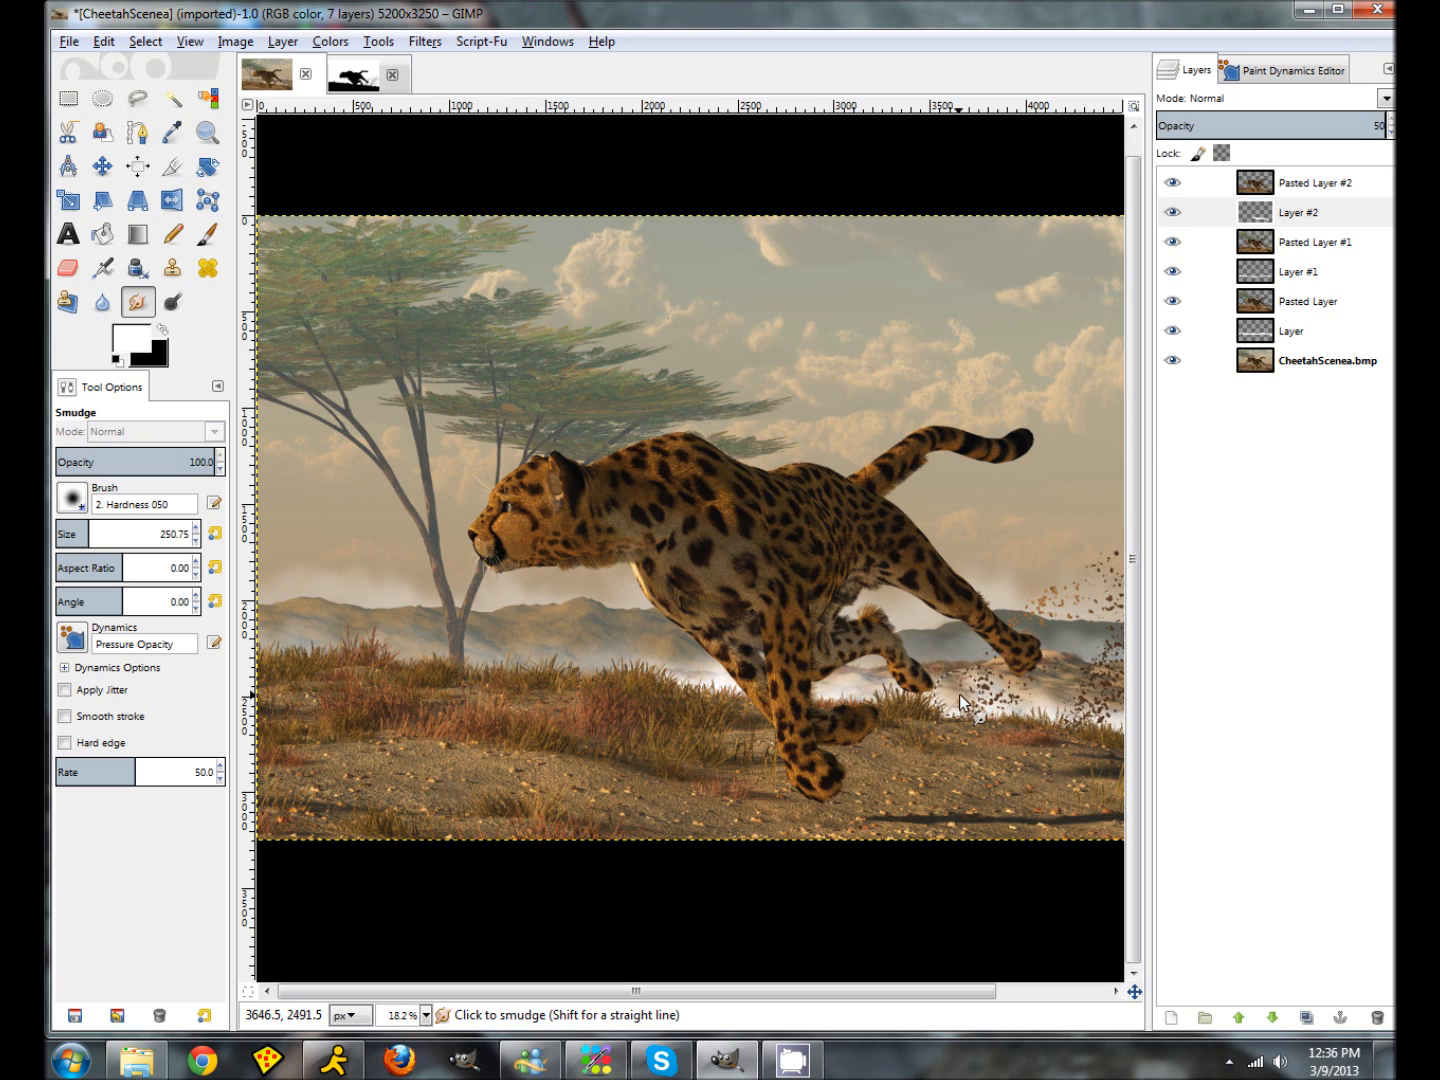
{"action": "type", "text": "0"}
{"action": "key", "text": "Return"}
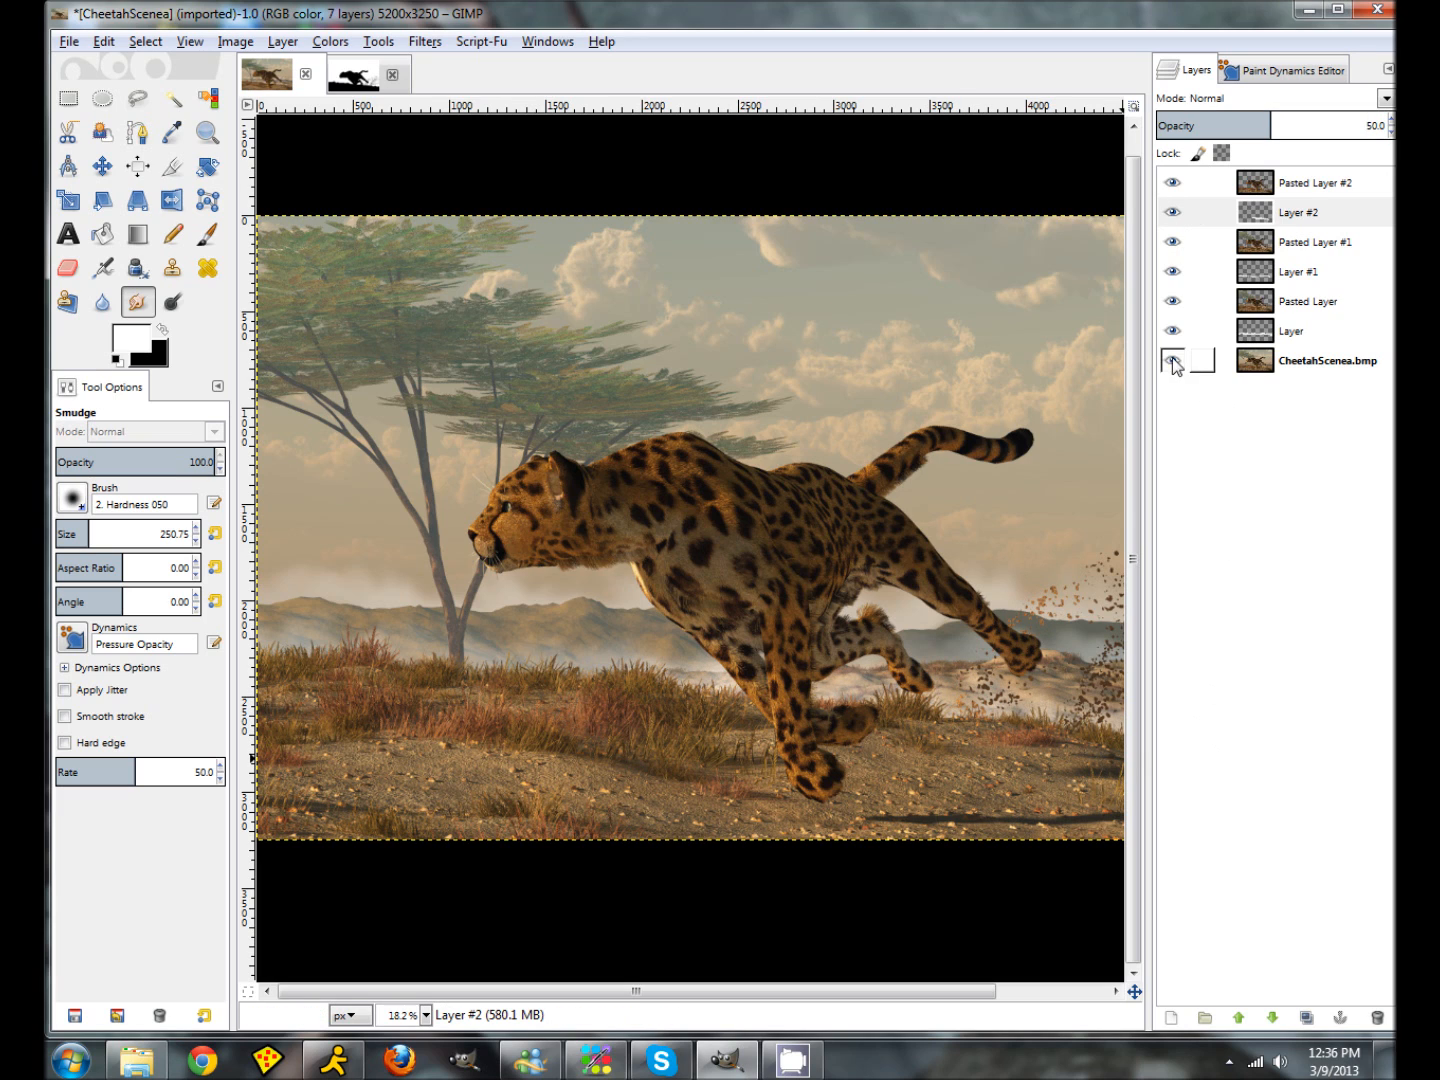
{"action": "left_click", "coordinate": [1172, 331]}
{"action": "left_click_drag", "start_coordinate": [1172, 301], "coordinate": [1173, 363]}
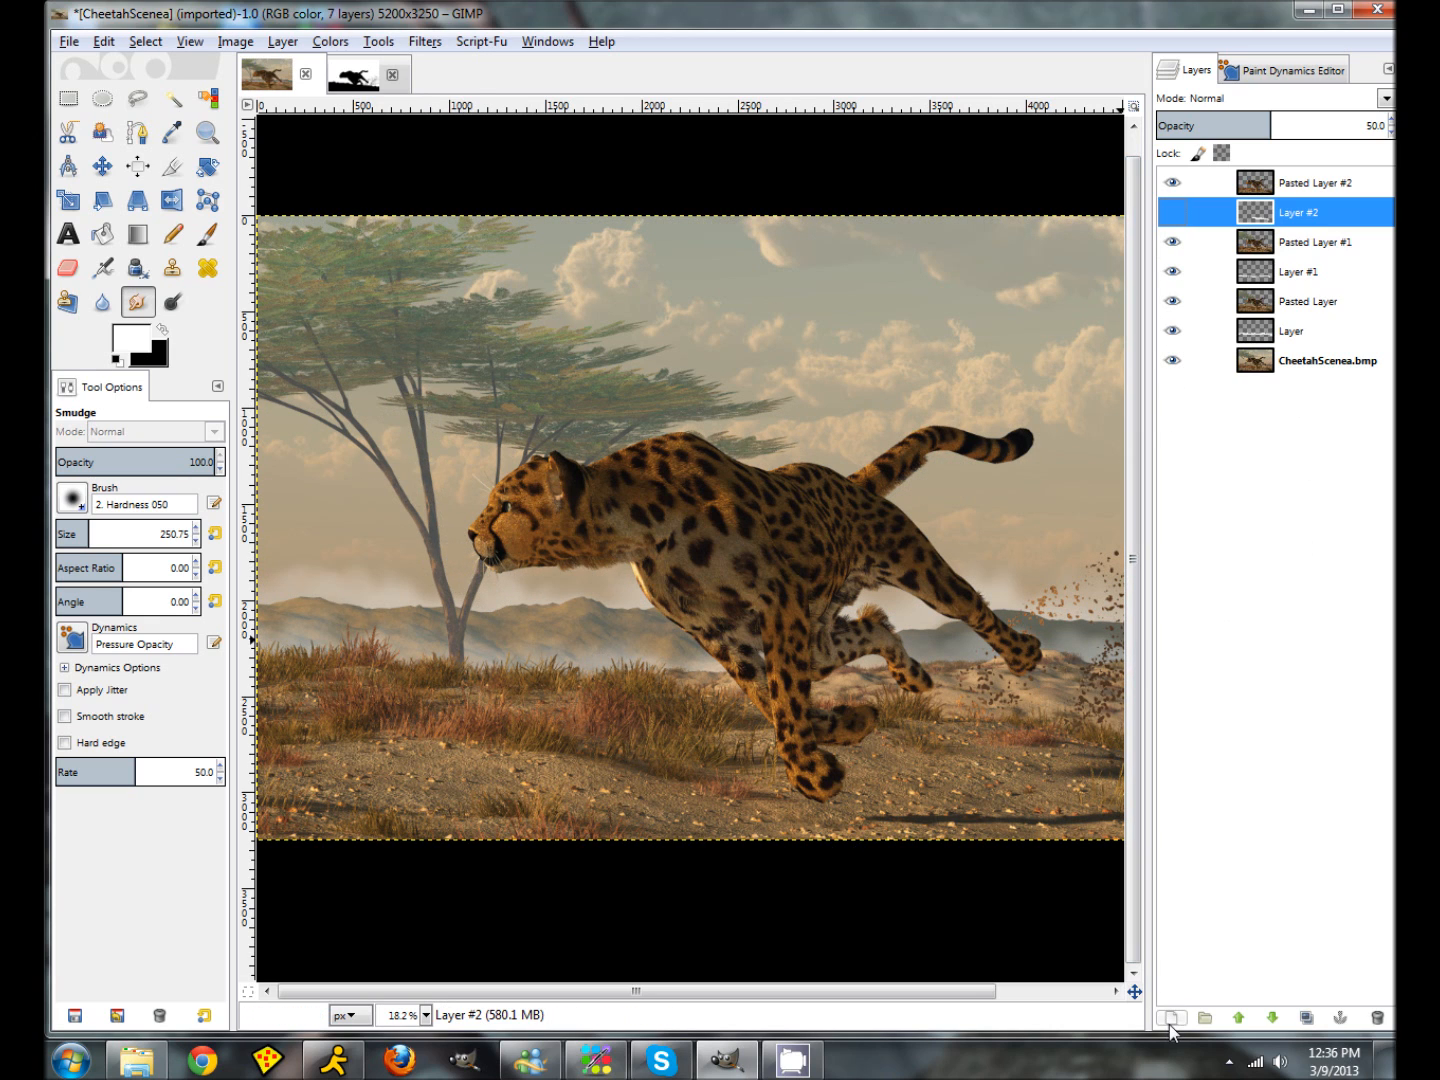
Step: Sample a light sandy foreground color from the ground in Pasted Layer #2 and create a new transparent layer on top
{"action": "left_click_drag", "start_coordinate": [951, 993], "coordinate": [1047, 994]}
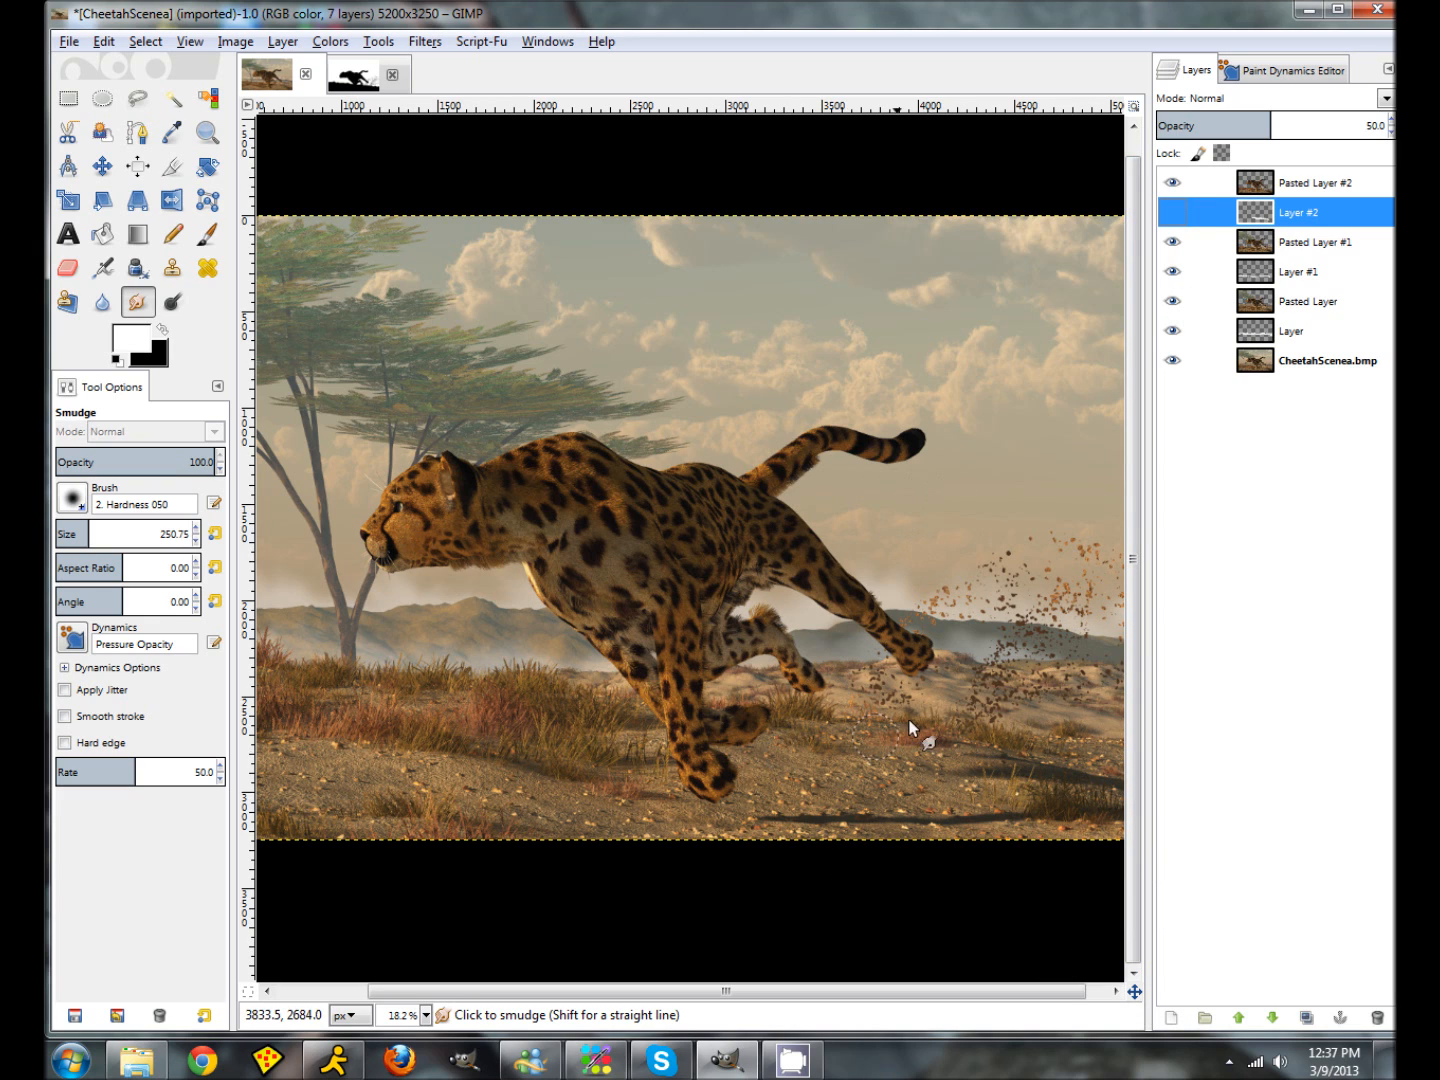
{"action": "left_click", "coordinate": [1285, 184]}
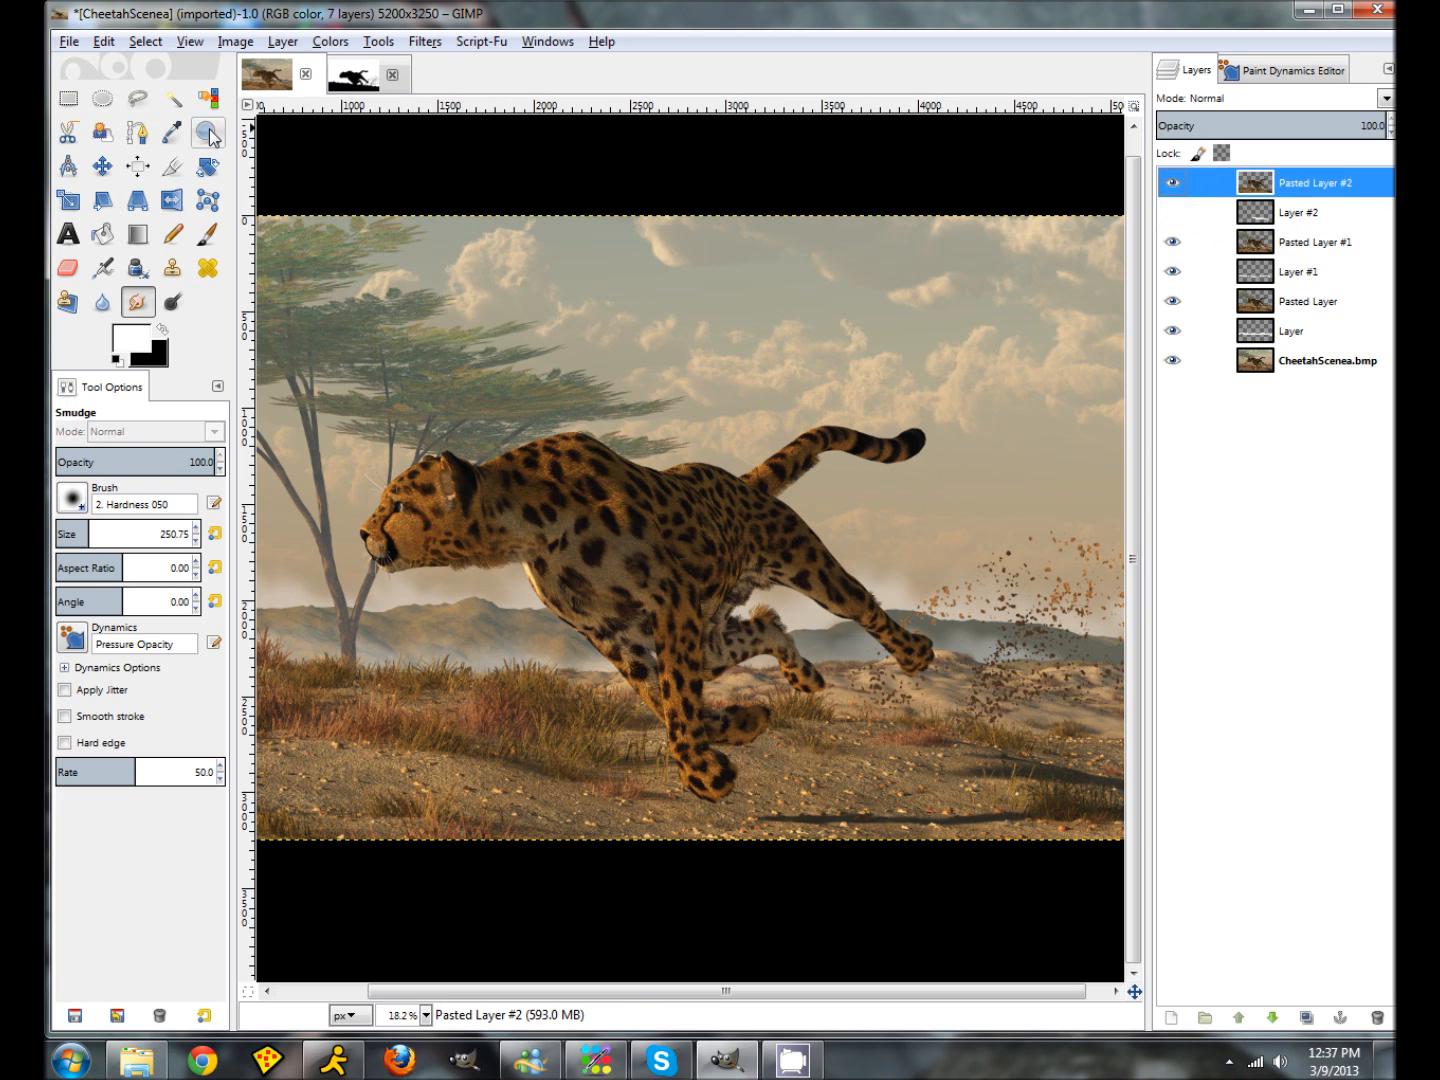
{"action": "left_click", "coordinate": [172, 132]}
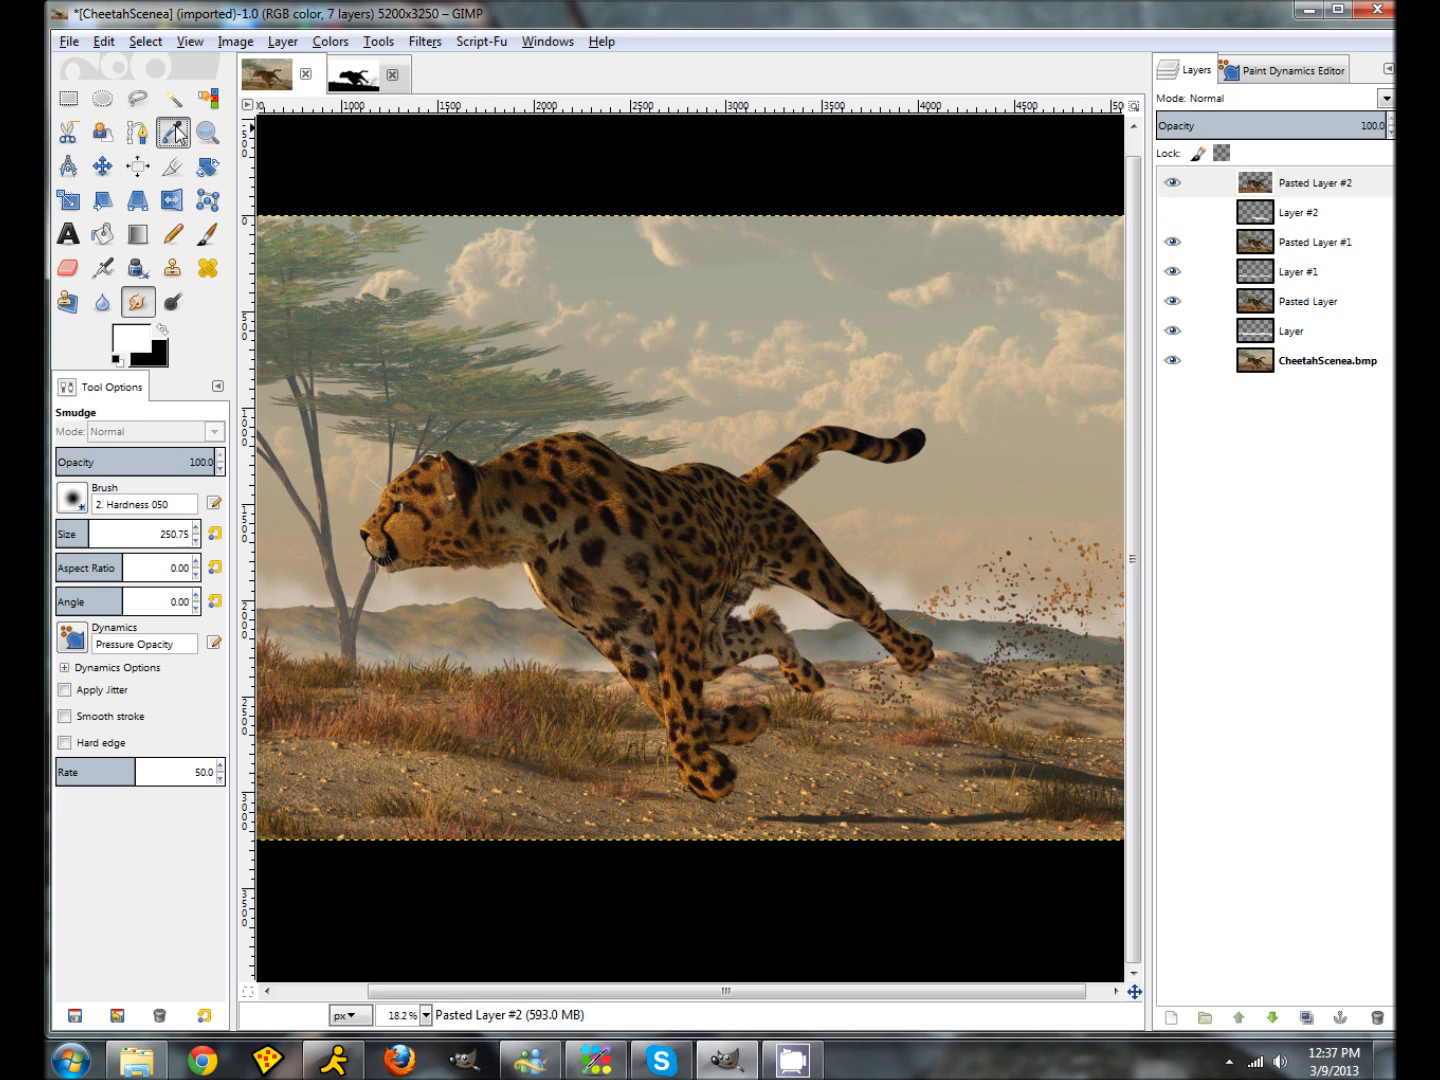
{"action": "left_click", "coordinate": [412, 762]}
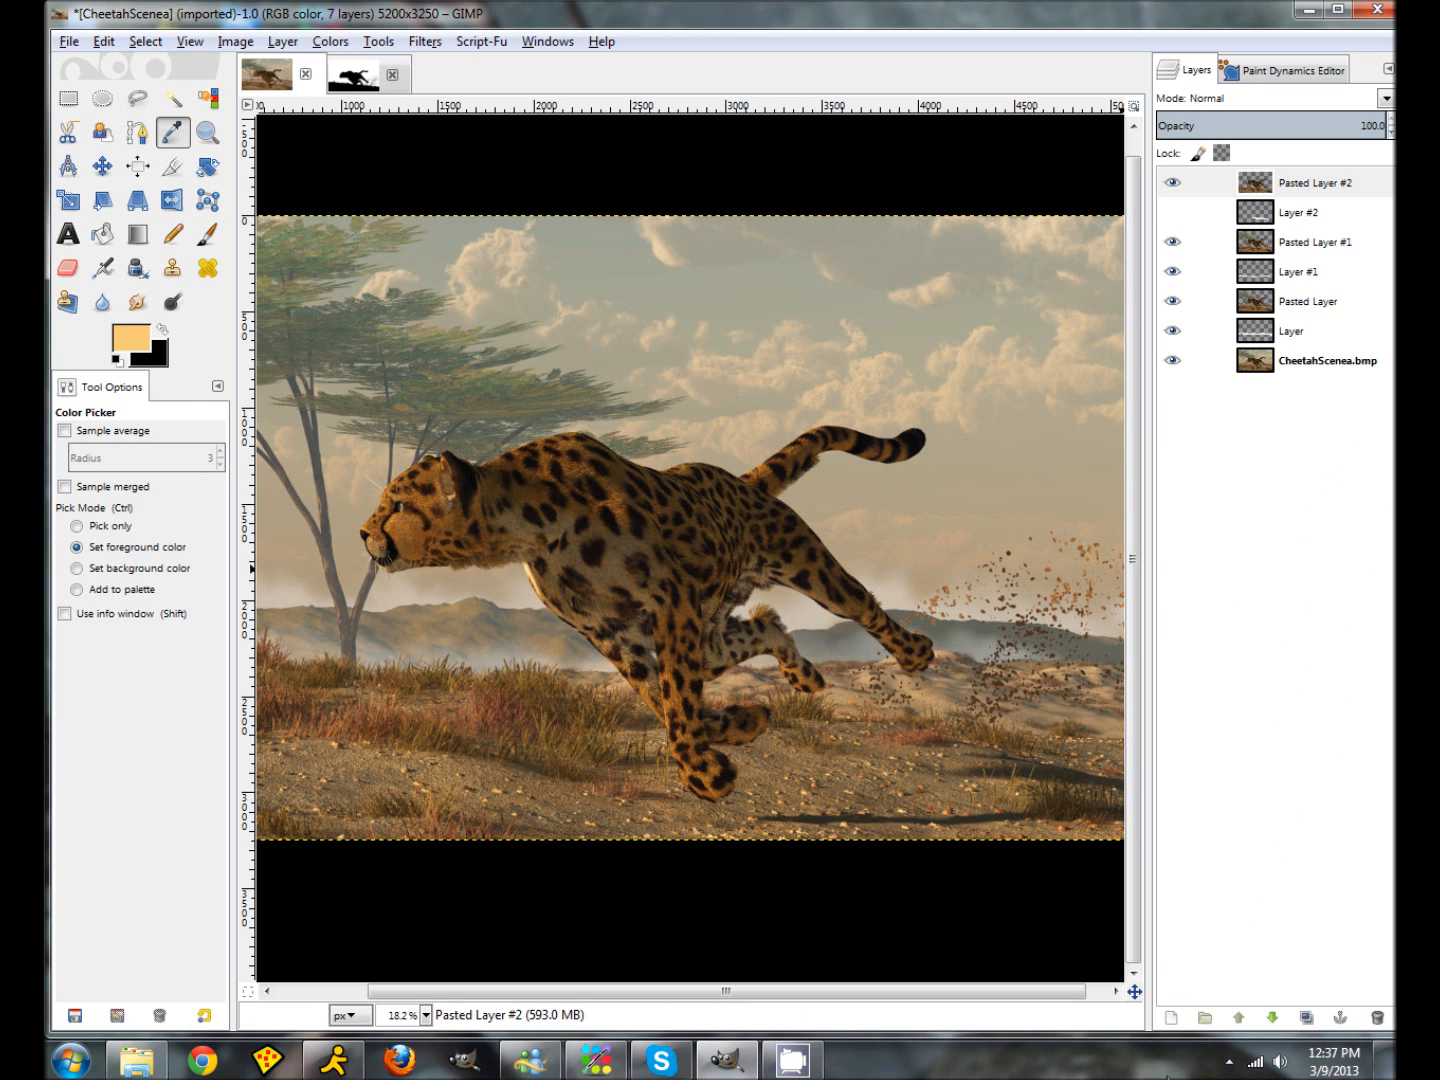
{"action": "left_click", "coordinate": [1171, 1017]}
{"action": "left_click", "coordinate": [259, 384]}
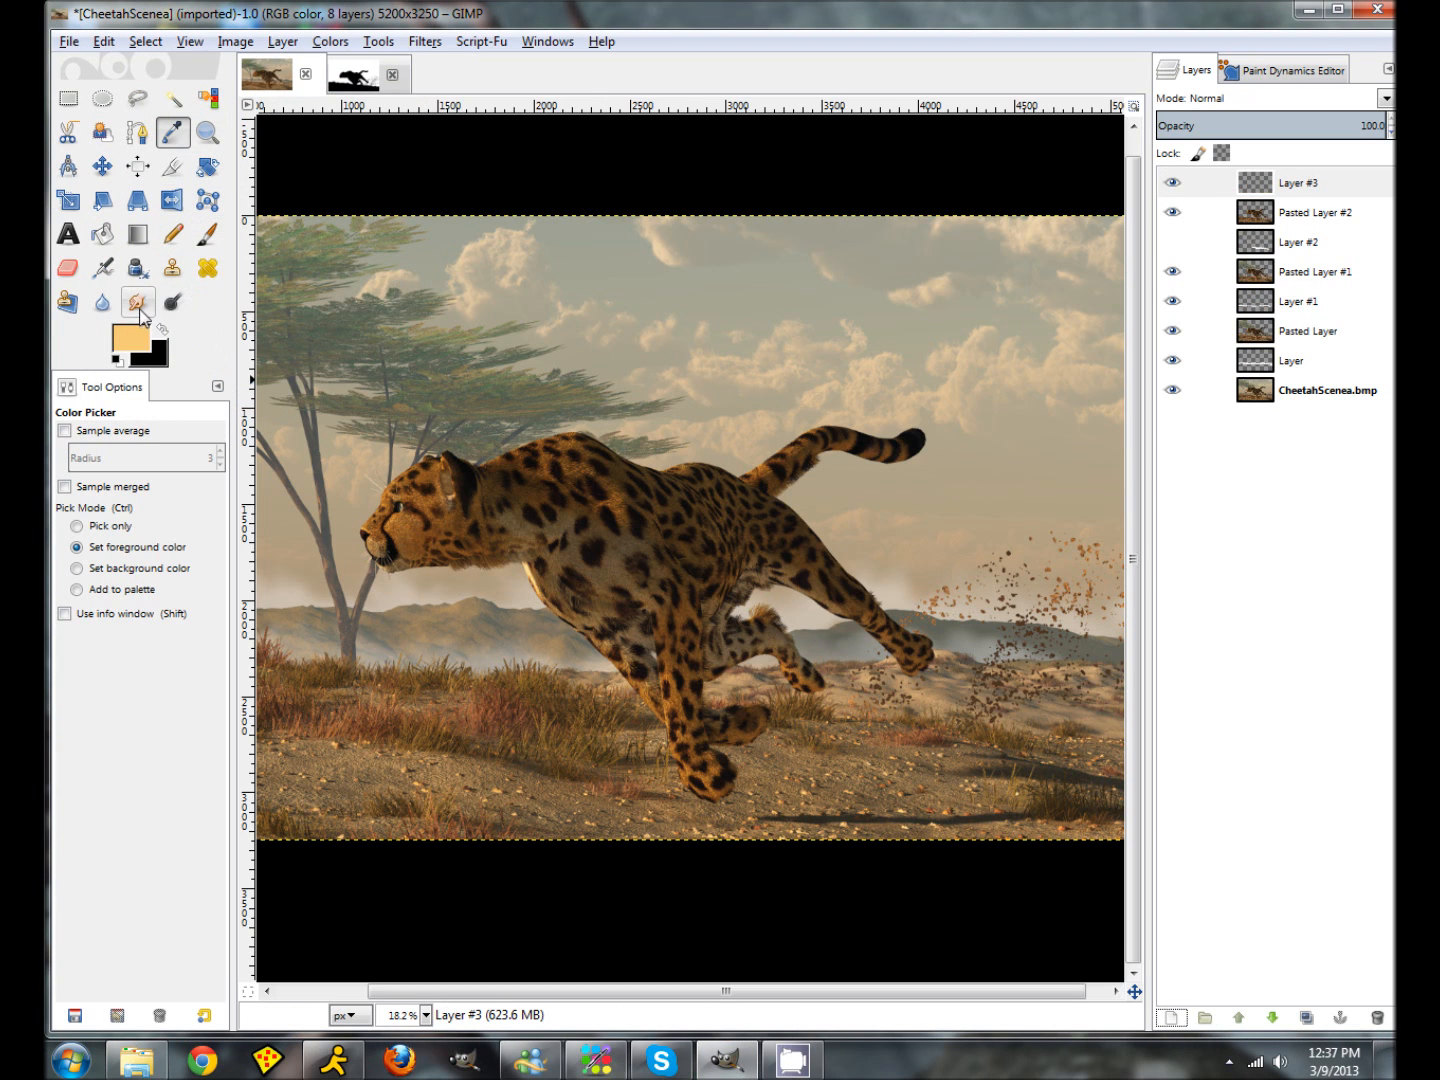
Step: Paint a sandy dust cloud on Layer #3 around the cheetah's hind paws and the ground behind it
{"action": "left_click", "coordinate": [207, 235]}
{"action": "left_click", "coordinate": [884, 726]}
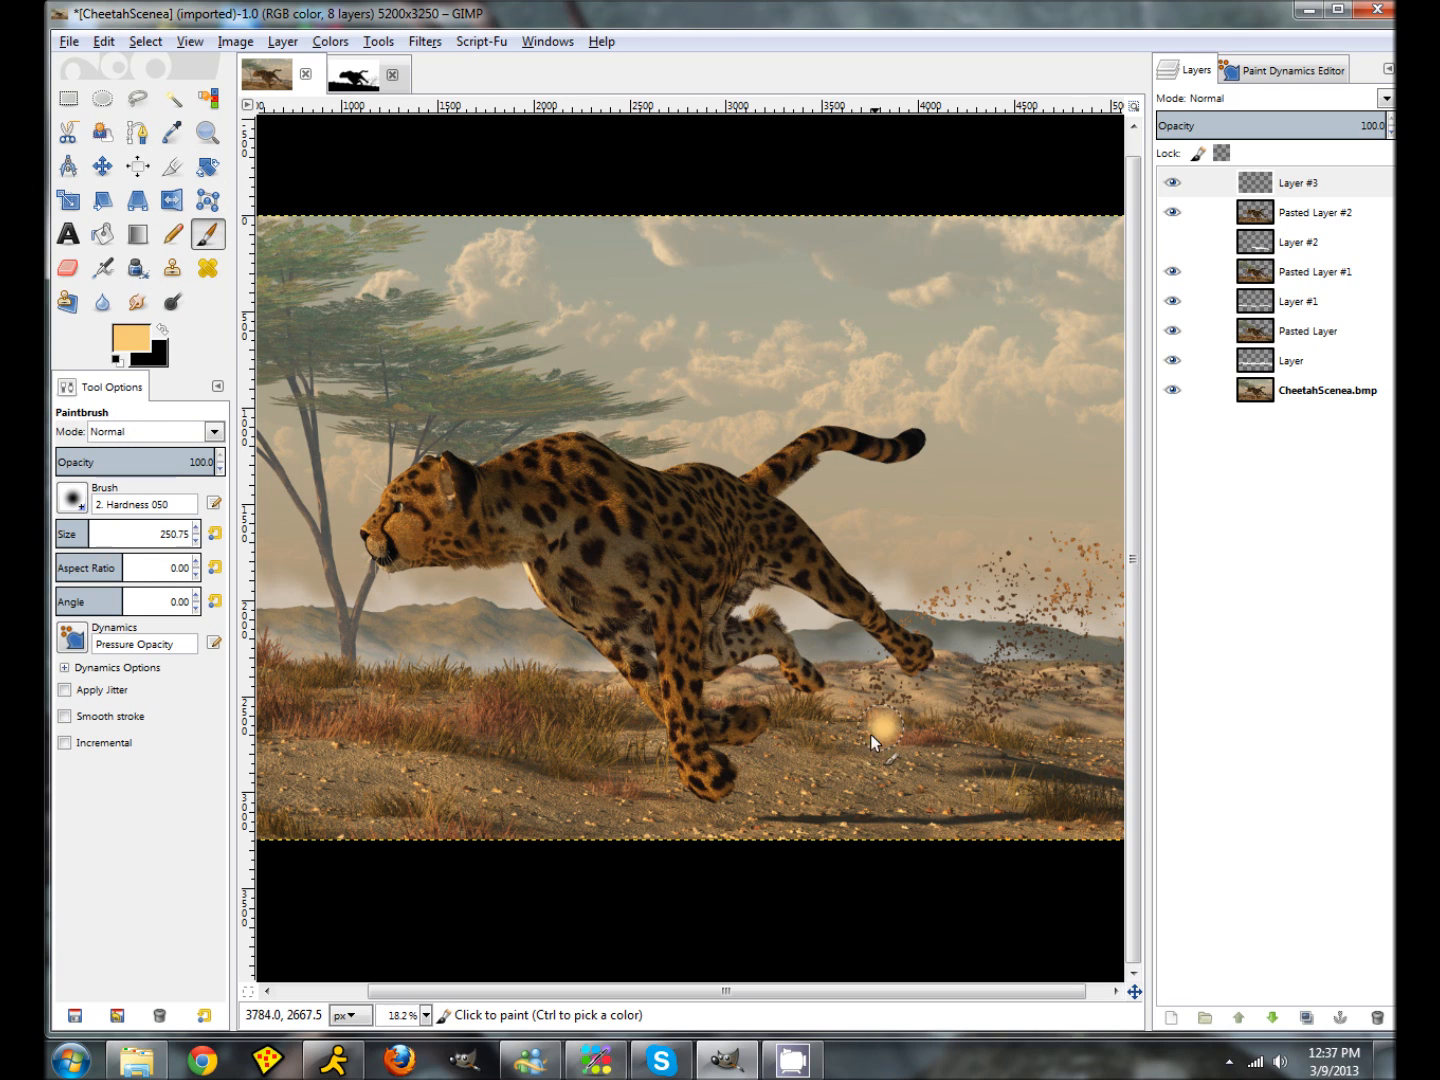
{"action": "mouse_move", "coordinate": [879, 737]}
{"action": "left_mouse_down"}
{"action": "mouse_move", "coordinate": [1008, 718]}
{"action": "mouse_move", "coordinate": [850, 681]}
{"action": "left_mouse_up"}
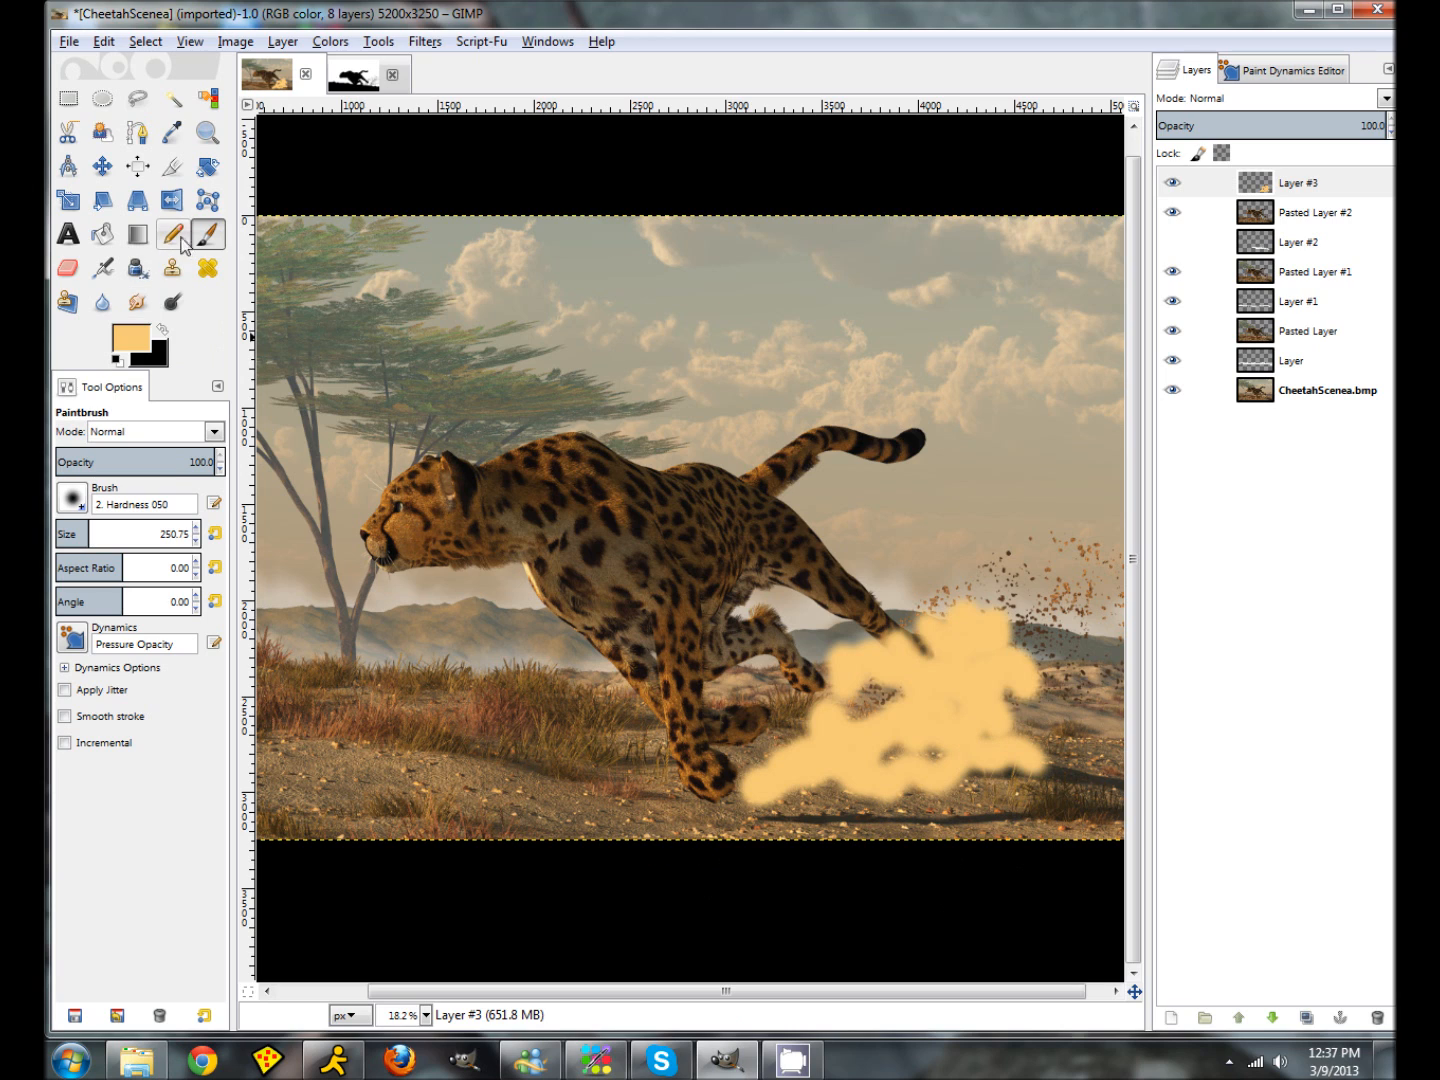
Step: Smudge the sandy cloud outward and through its middle into soft, wispy dust behind the cheetah
{"action": "left_click", "coordinate": [137, 302]}
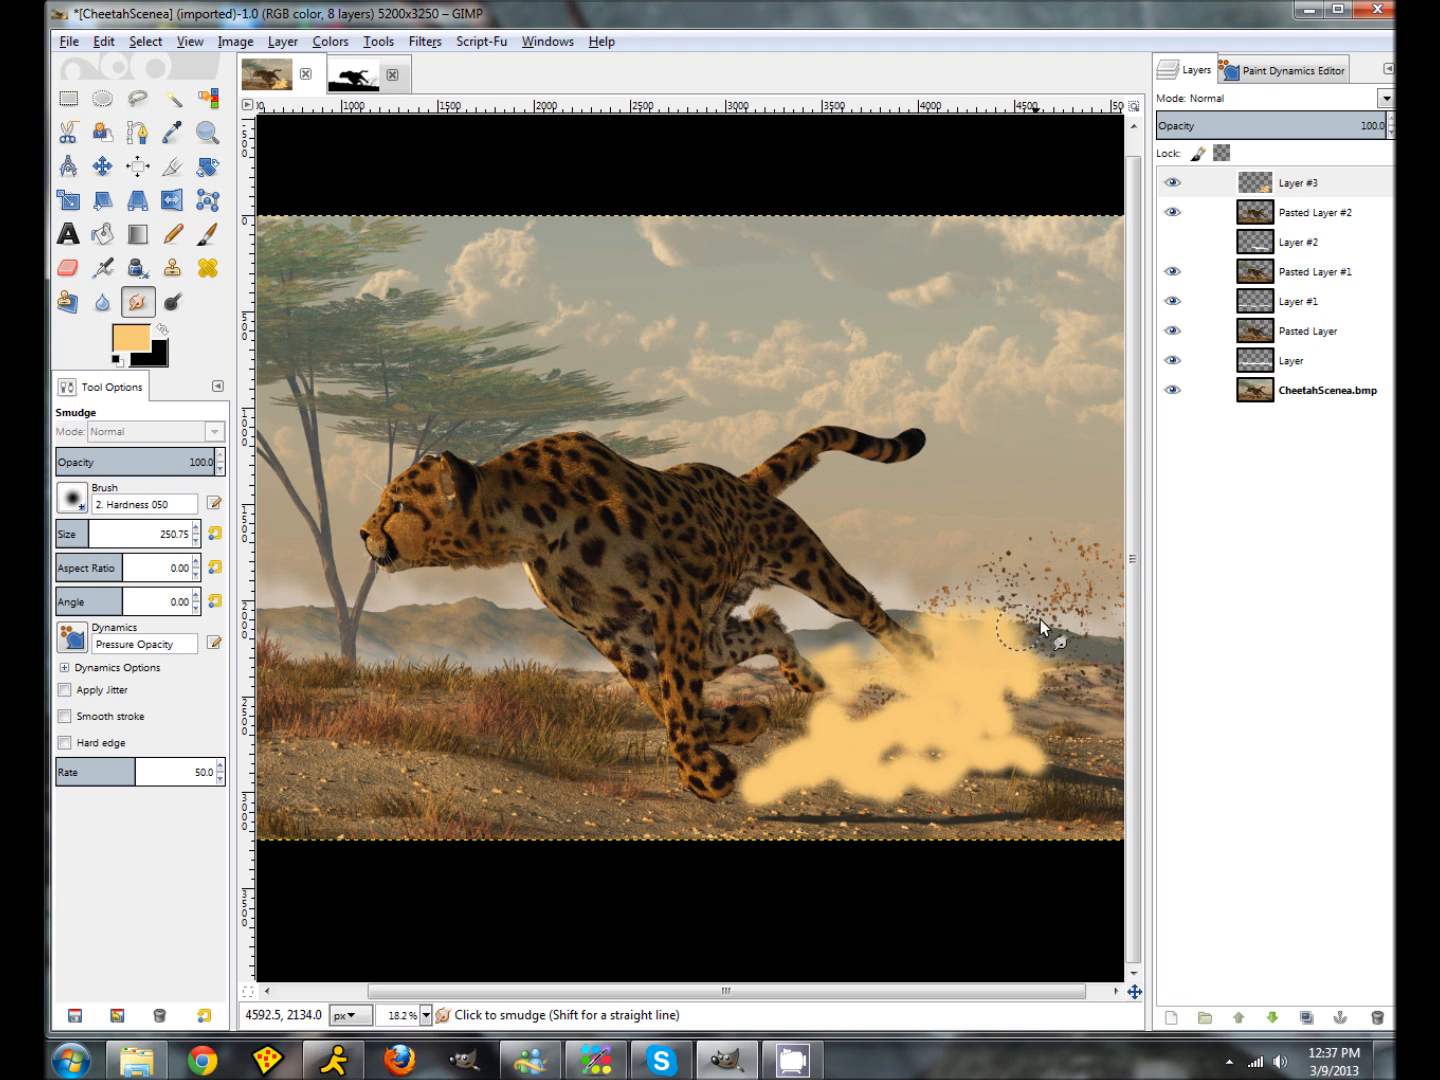
{"action": "left_click_drag", "start_coordinate": [1056, 656], "coordinate": [877, 706]}
{"action": "left_click_drag", "start_coordinate": [1001, 727], "coordinate": [1097, 743]}
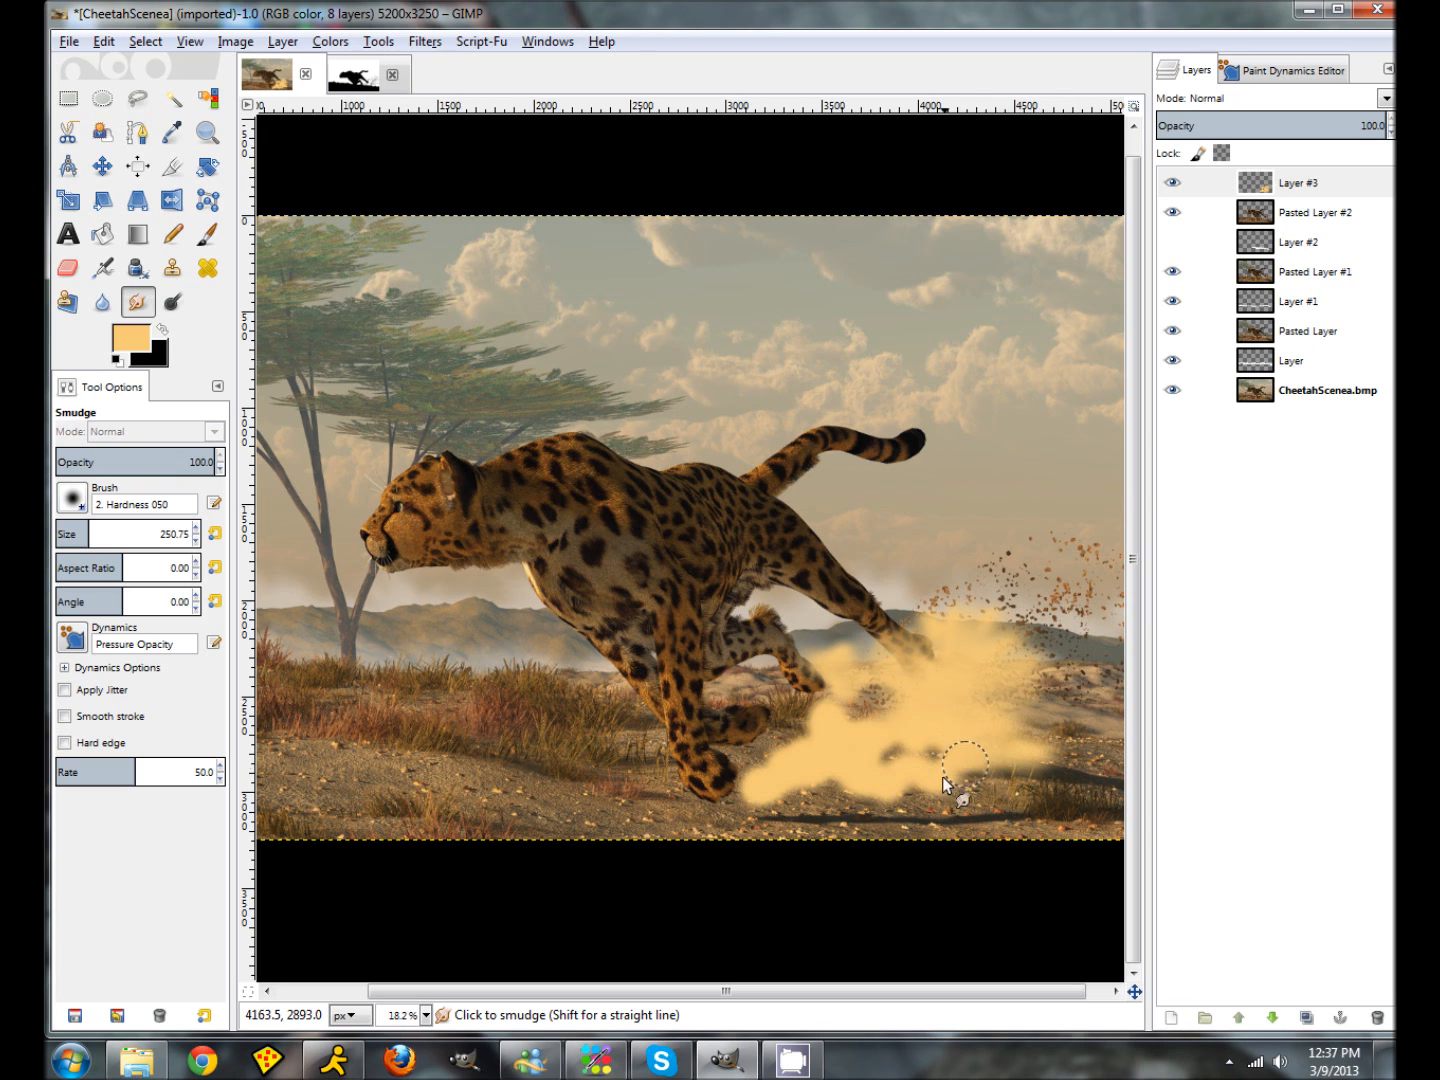
{"action": "mouse_move", "coordinate": [887, 799]}
{"action": "left_mouse_down"}
{"action": "mouse_move", "coordinate": [906, 760]}
{"action": "mouse_move", "coordinate": [956, 803]}
{"action": "mouse_move", "coordinate": [916, 759]}
{"action": "mouse_move", "coordinate": [999, 734]}
{"action": "mouse_move", "coordinate": [894, 741]}
{"action": "left_mouse_up"}
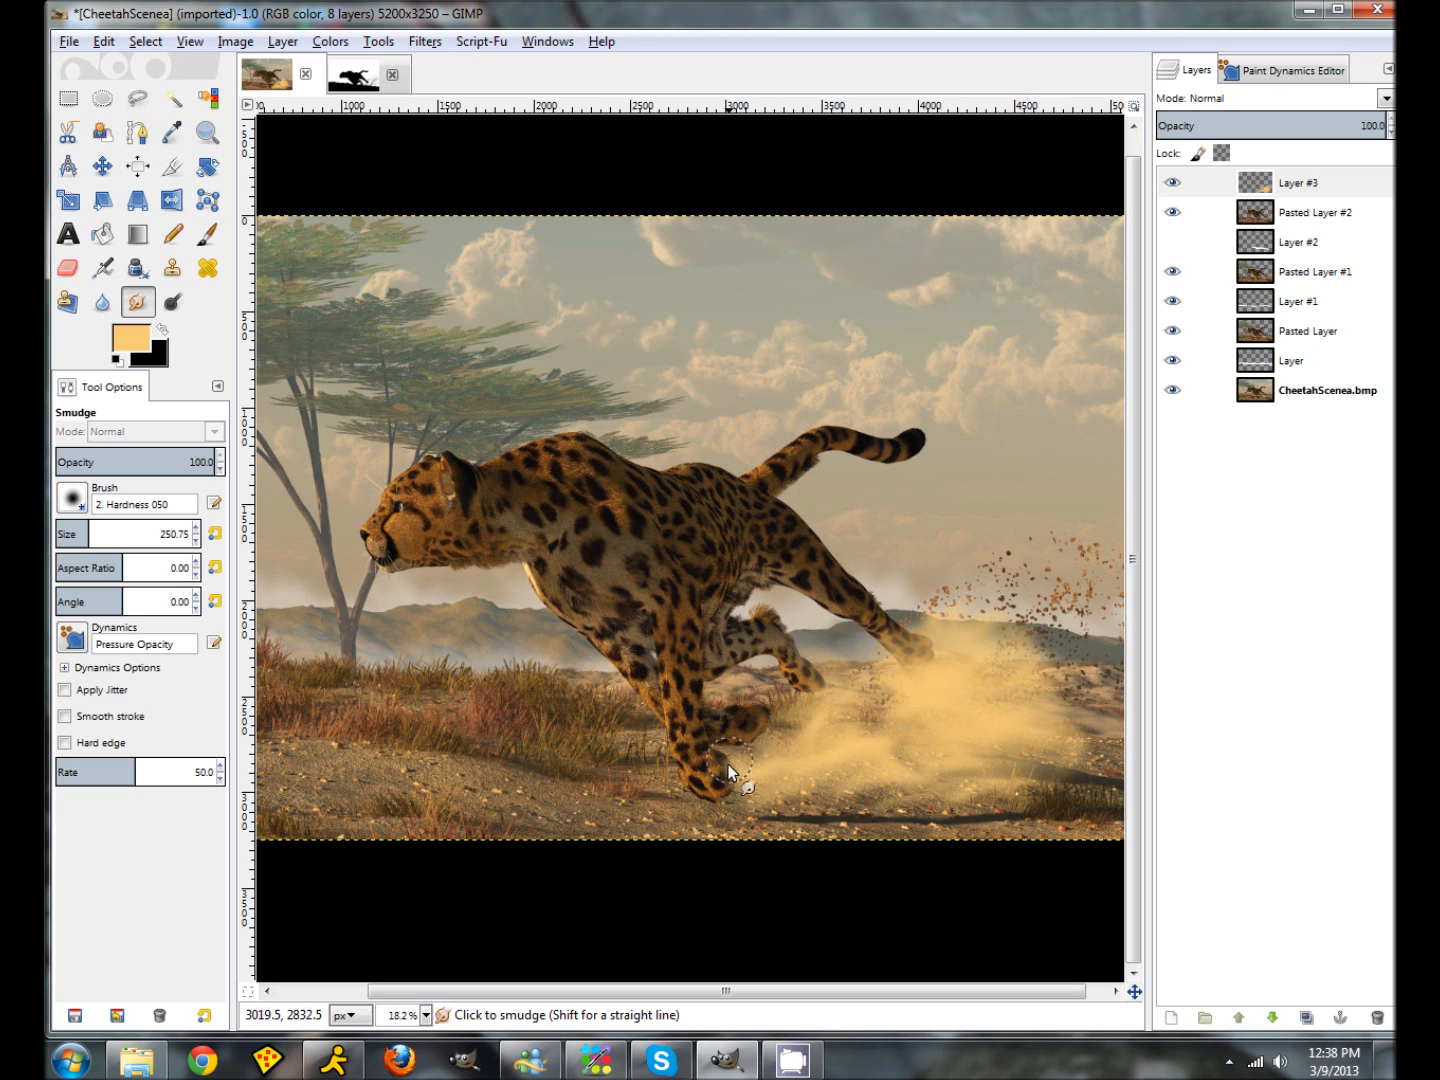
Step: Set Layer #3's opacity to 61 to thin out the sandy dust cloud
{"action": "left_click", "coordinate": [1391, 133]}
{"action": "left_click", "coordinate": [1391, 132]}
{"action": "left_click_drag", "start_coordinate": [1390, 140], "coordinate": [1391, 157]}
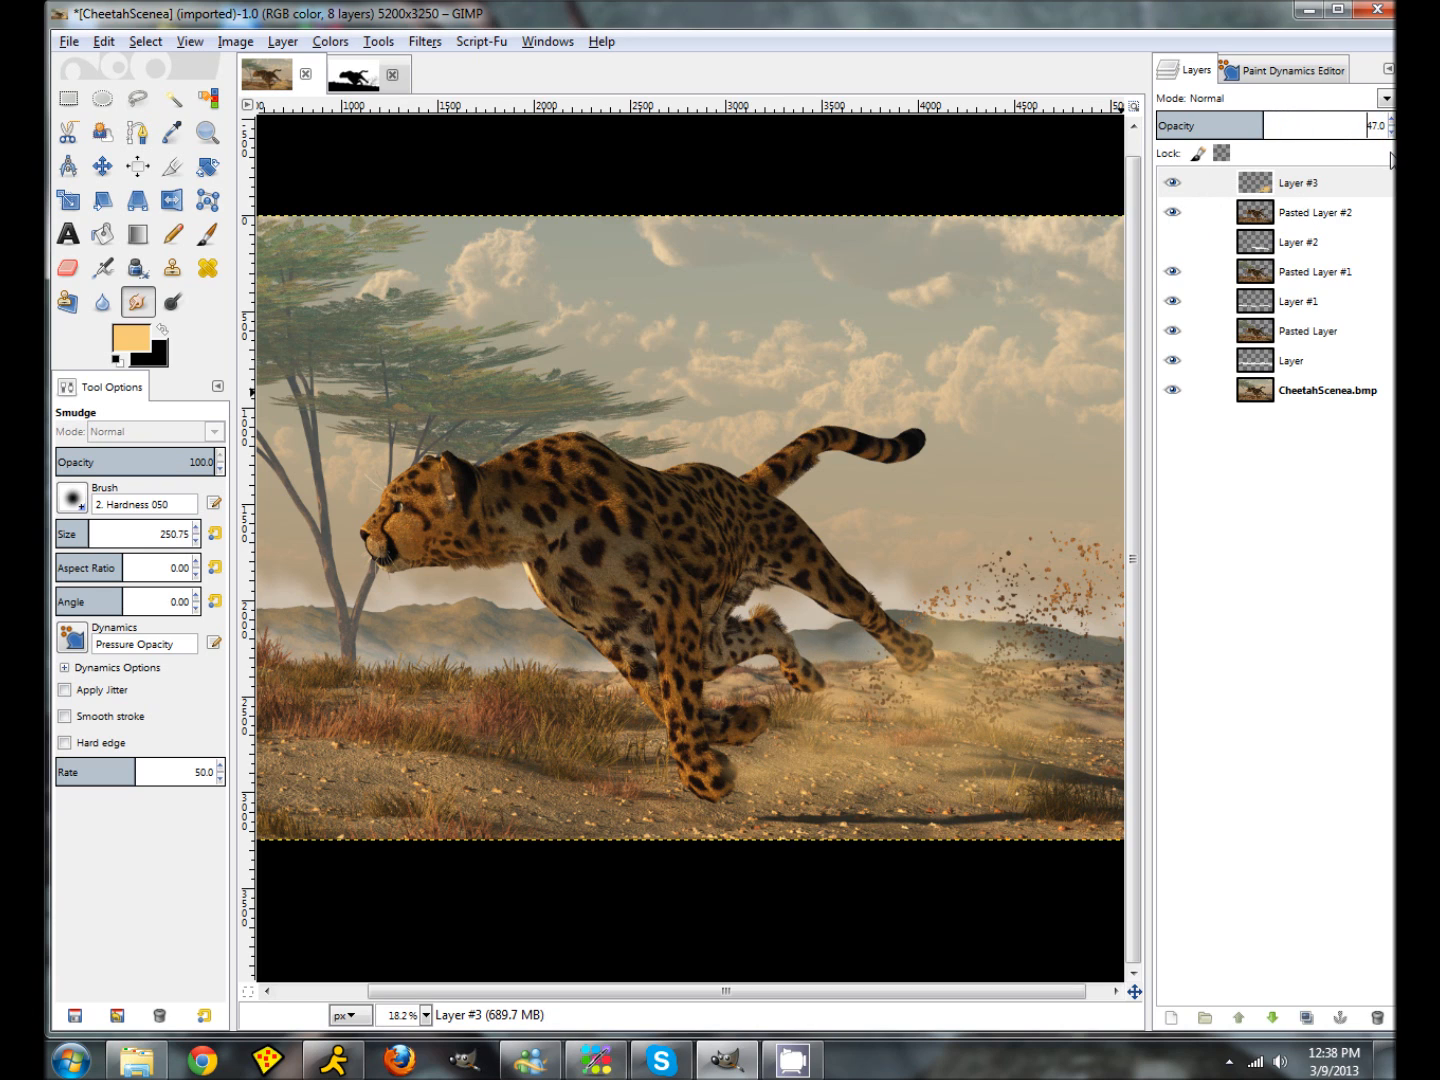
{"action": "left_click", "coordinate": [1390, 118]}
{"action": "left_click_drag", "start_coordinate": [1391, 118], "coordinate": [1391, 118]}
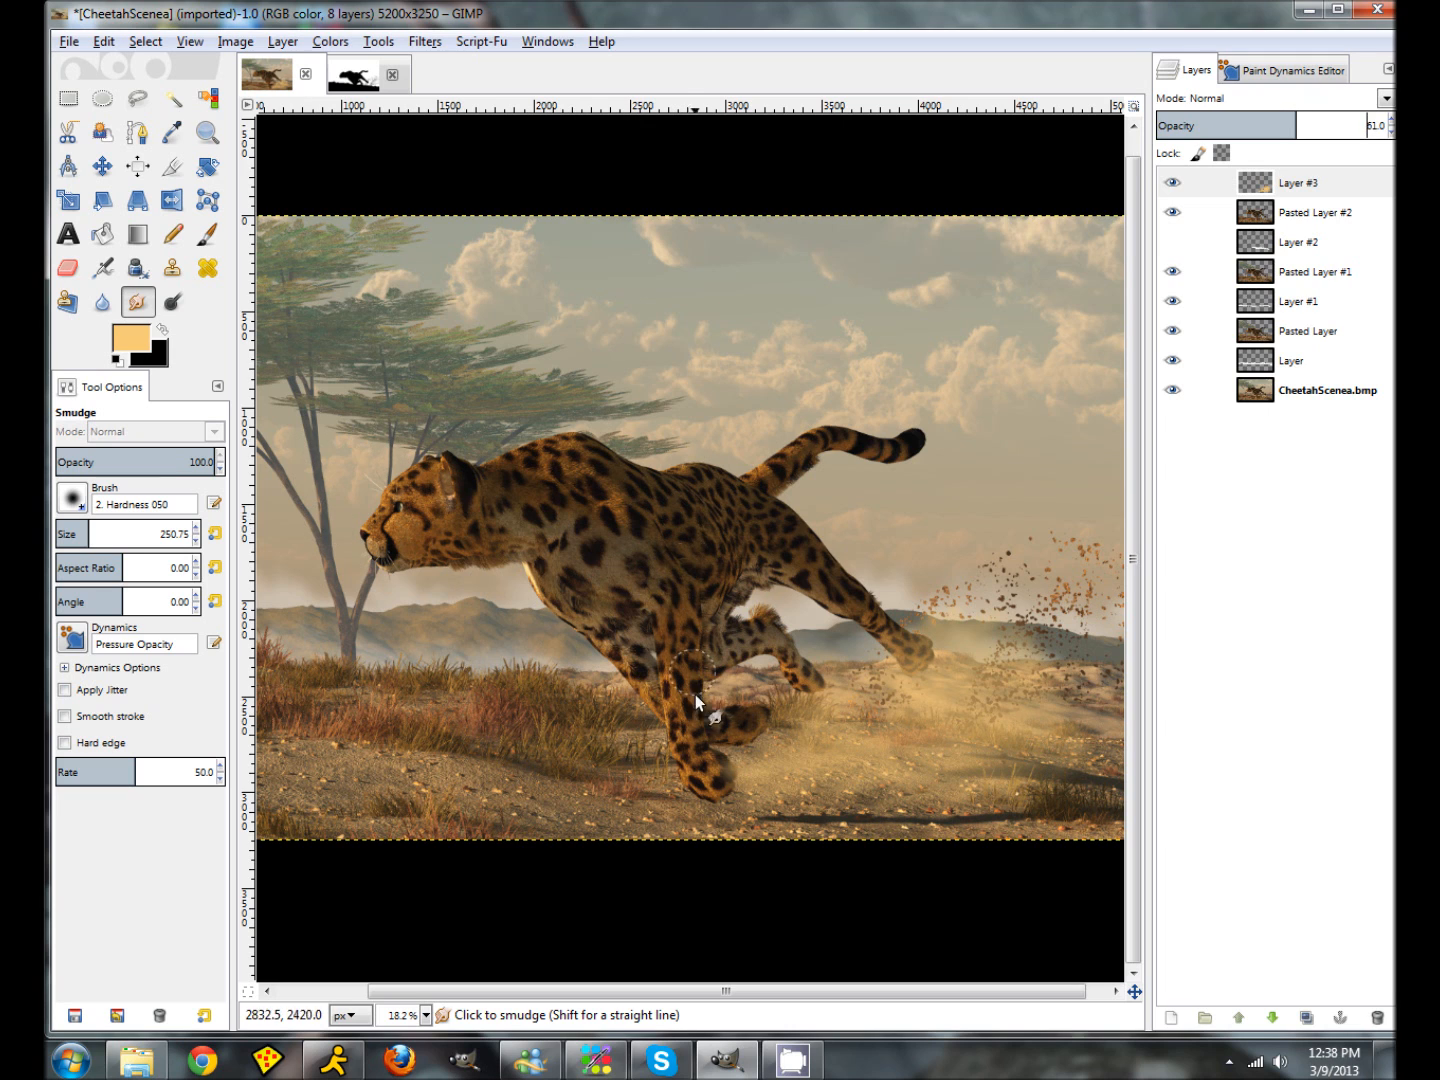
Step: Set up the Smudge tool for fur detail at 100% zoom with the Bristles 02 brush, size 30 and rate 76.6
{"action": "left_click_drag", "start_coordinate": [808, 989], "coordinate": [664, 1006]}
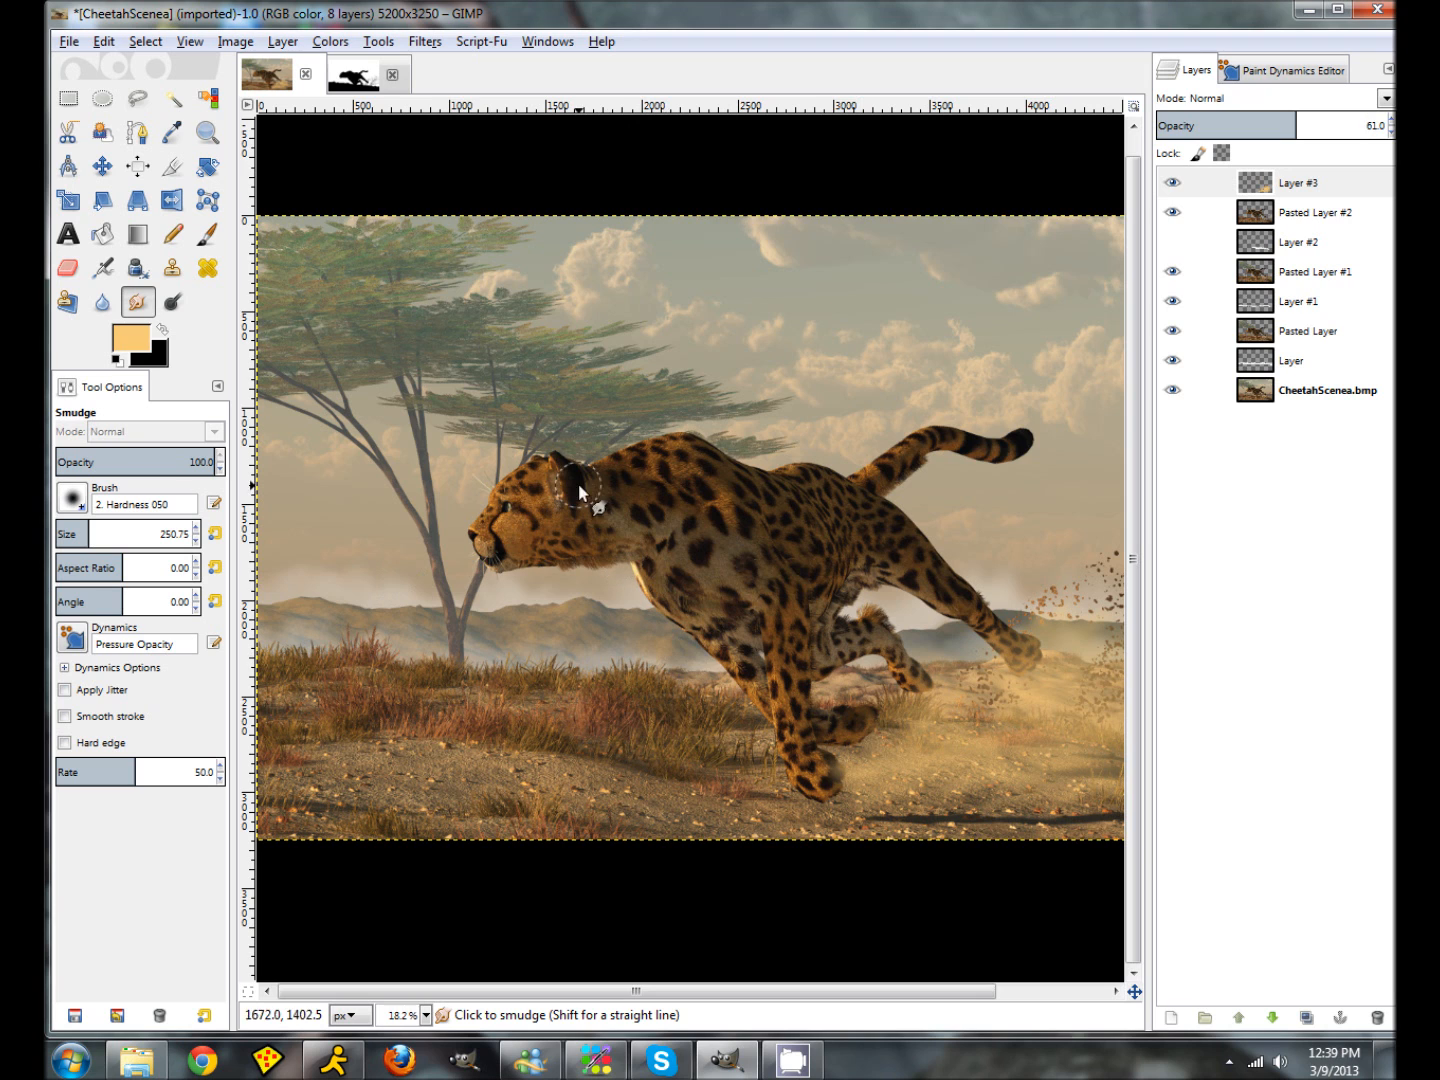
{"action": "left_click", "coordinate": [427, 1015]}
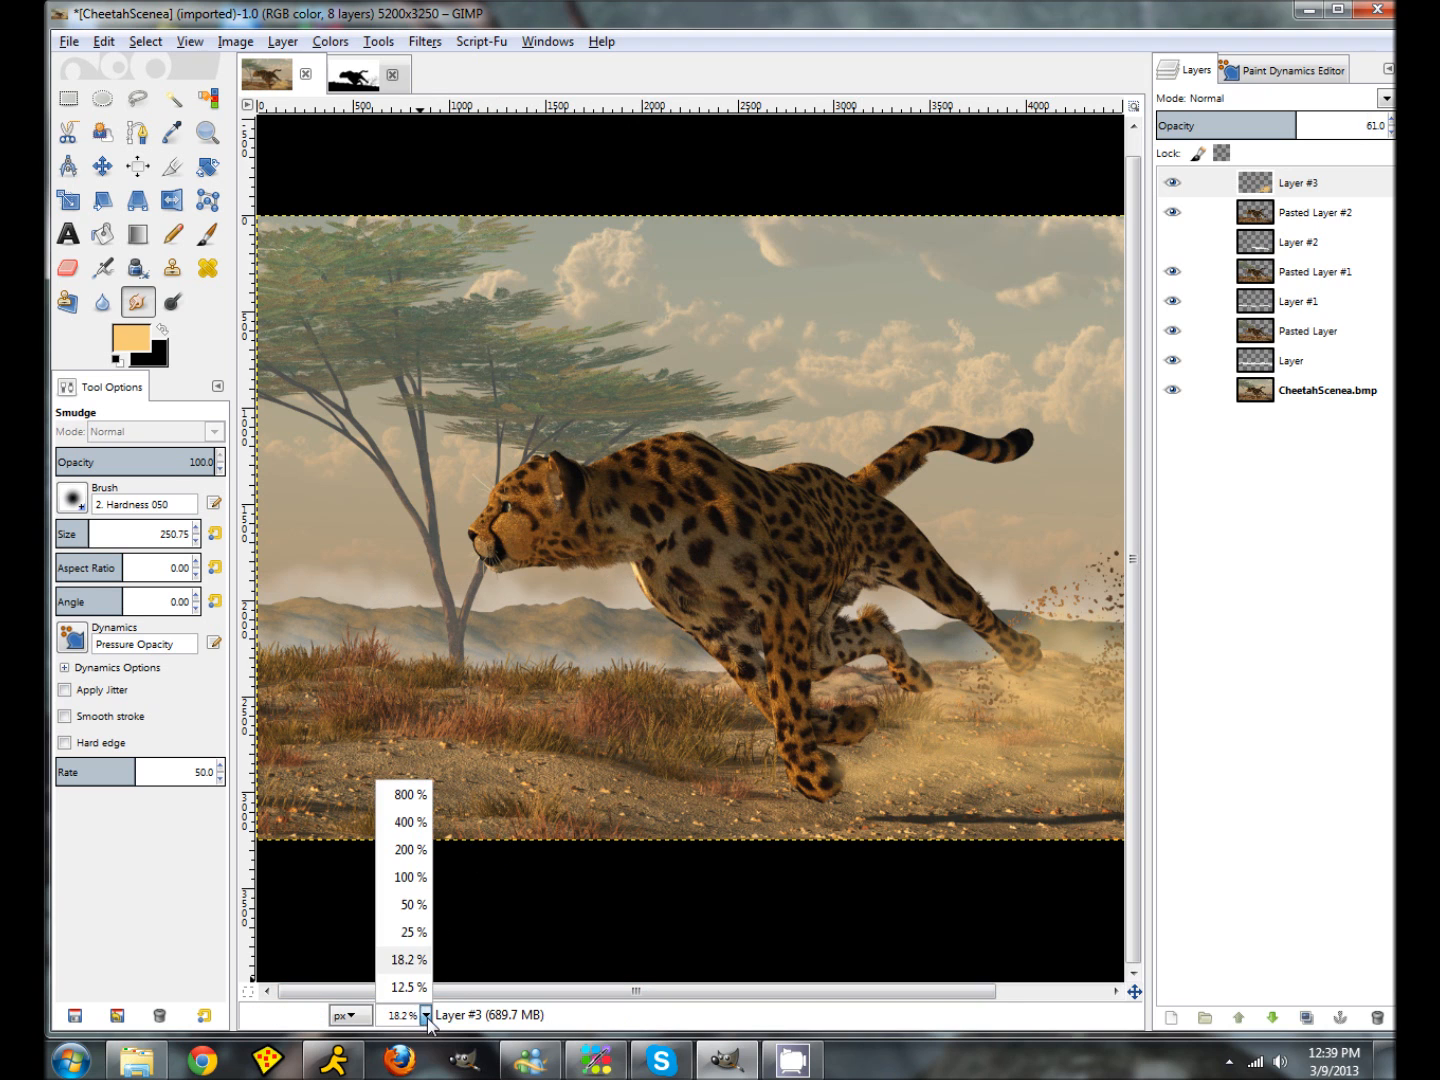
{"action": "left_click", "coordinate": [405, 878]}
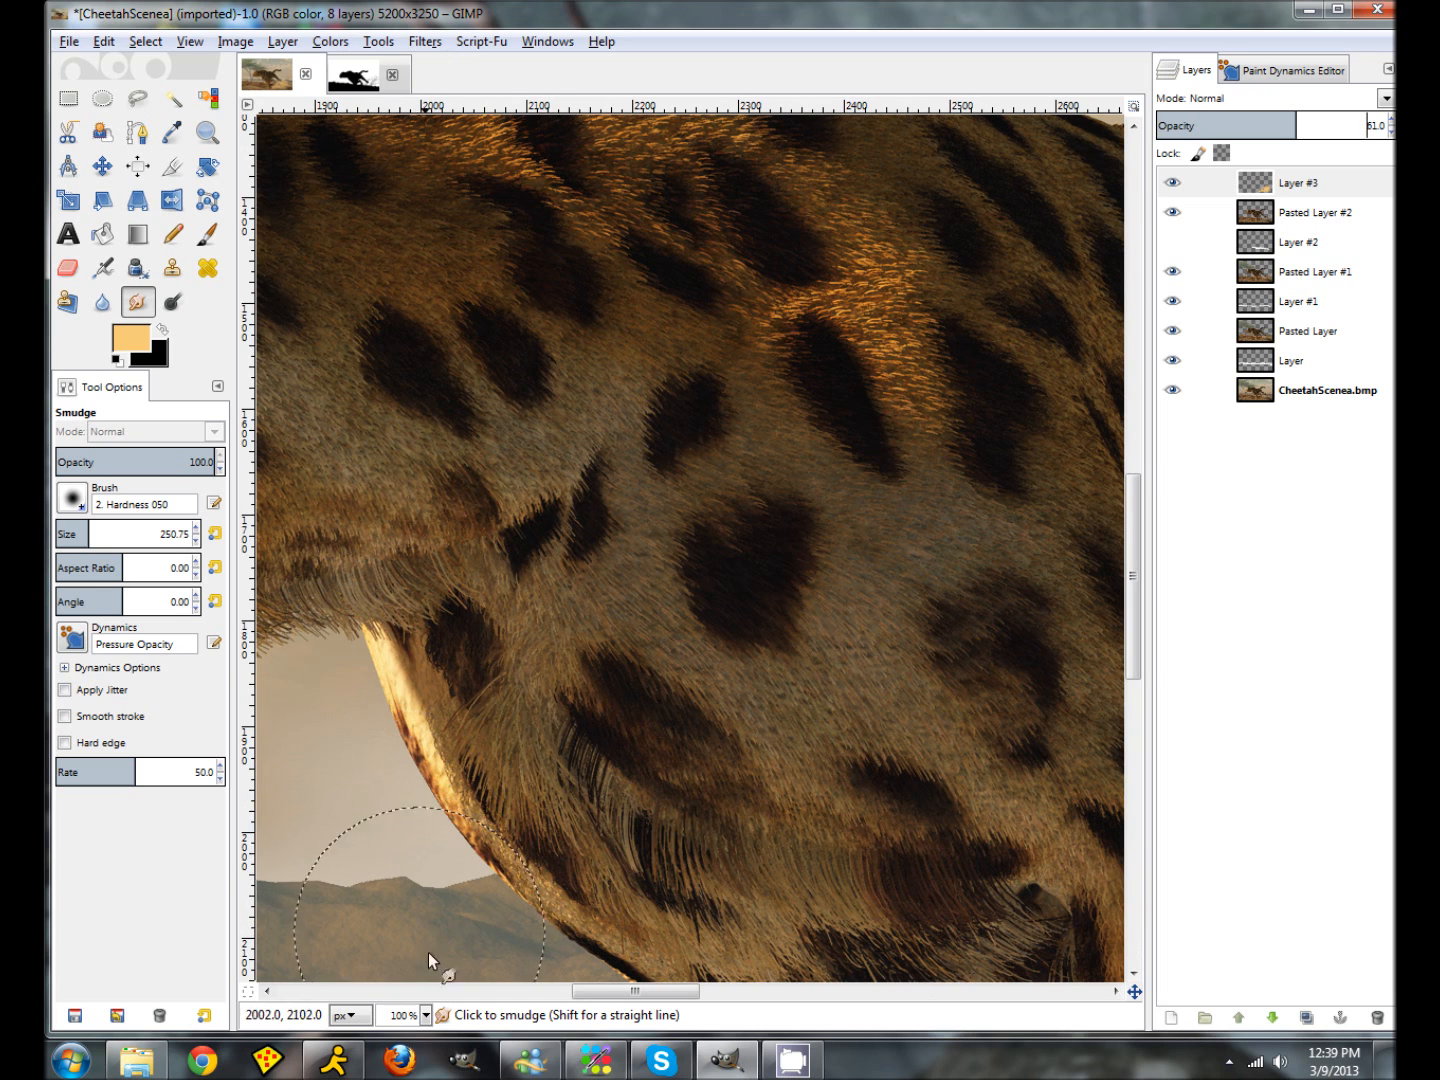
{"action": "left_click_drag", "start_coordinate": [624, 997], "coordinate": [602, 997]}
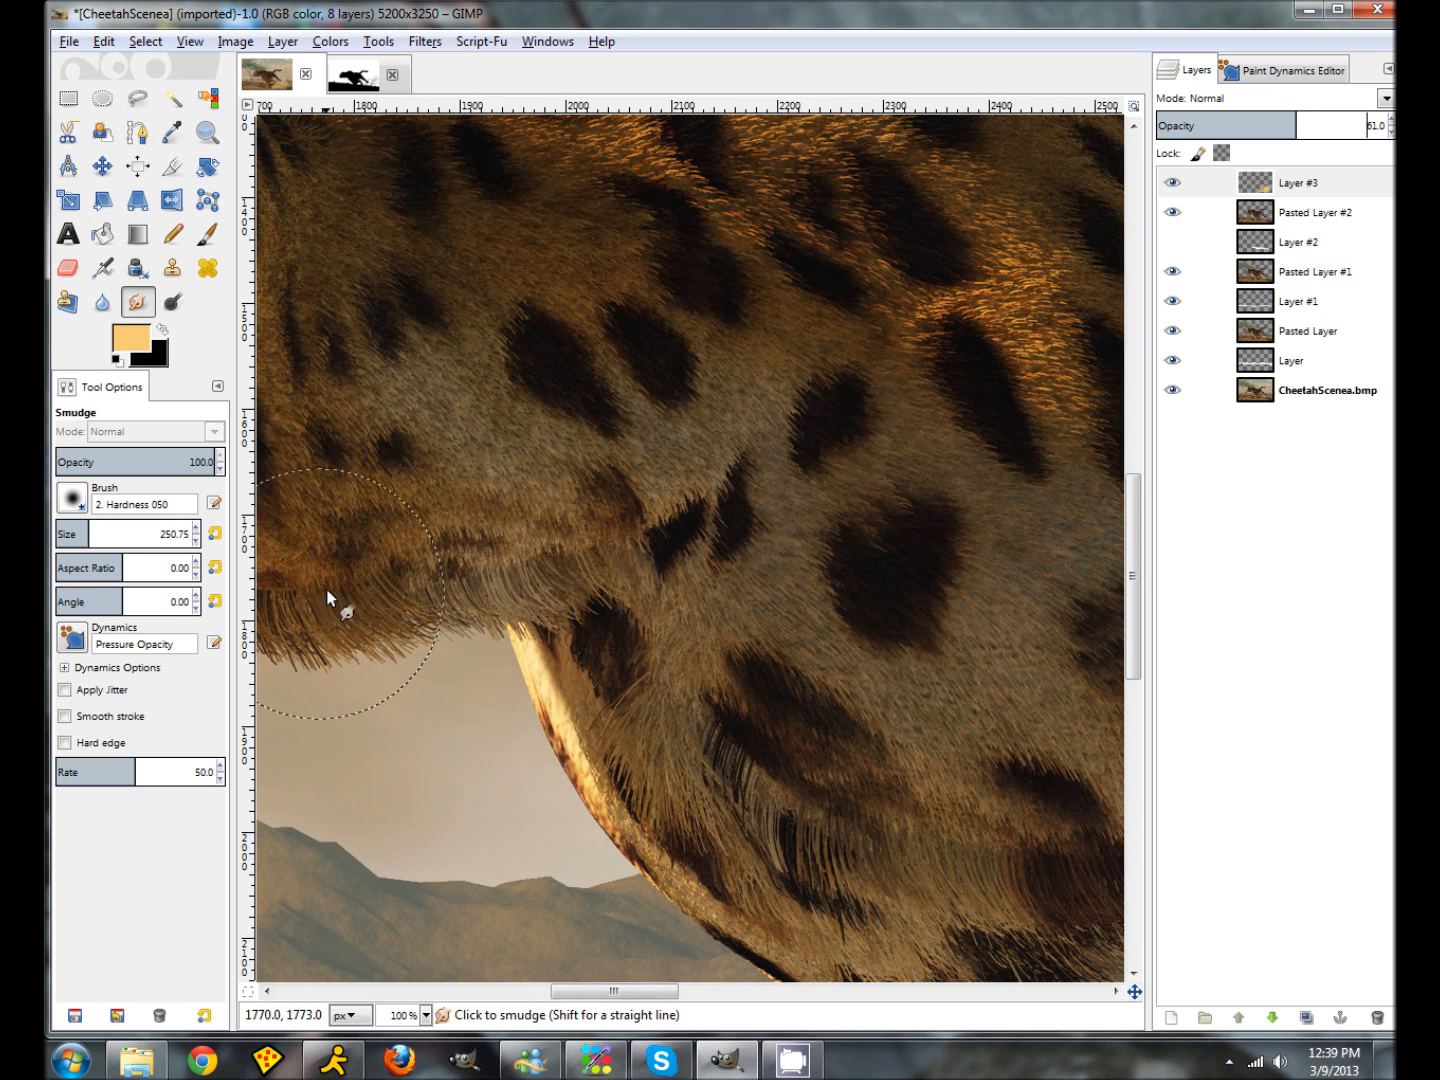
{"action": "left_click", "coordinate": [72, 499]}
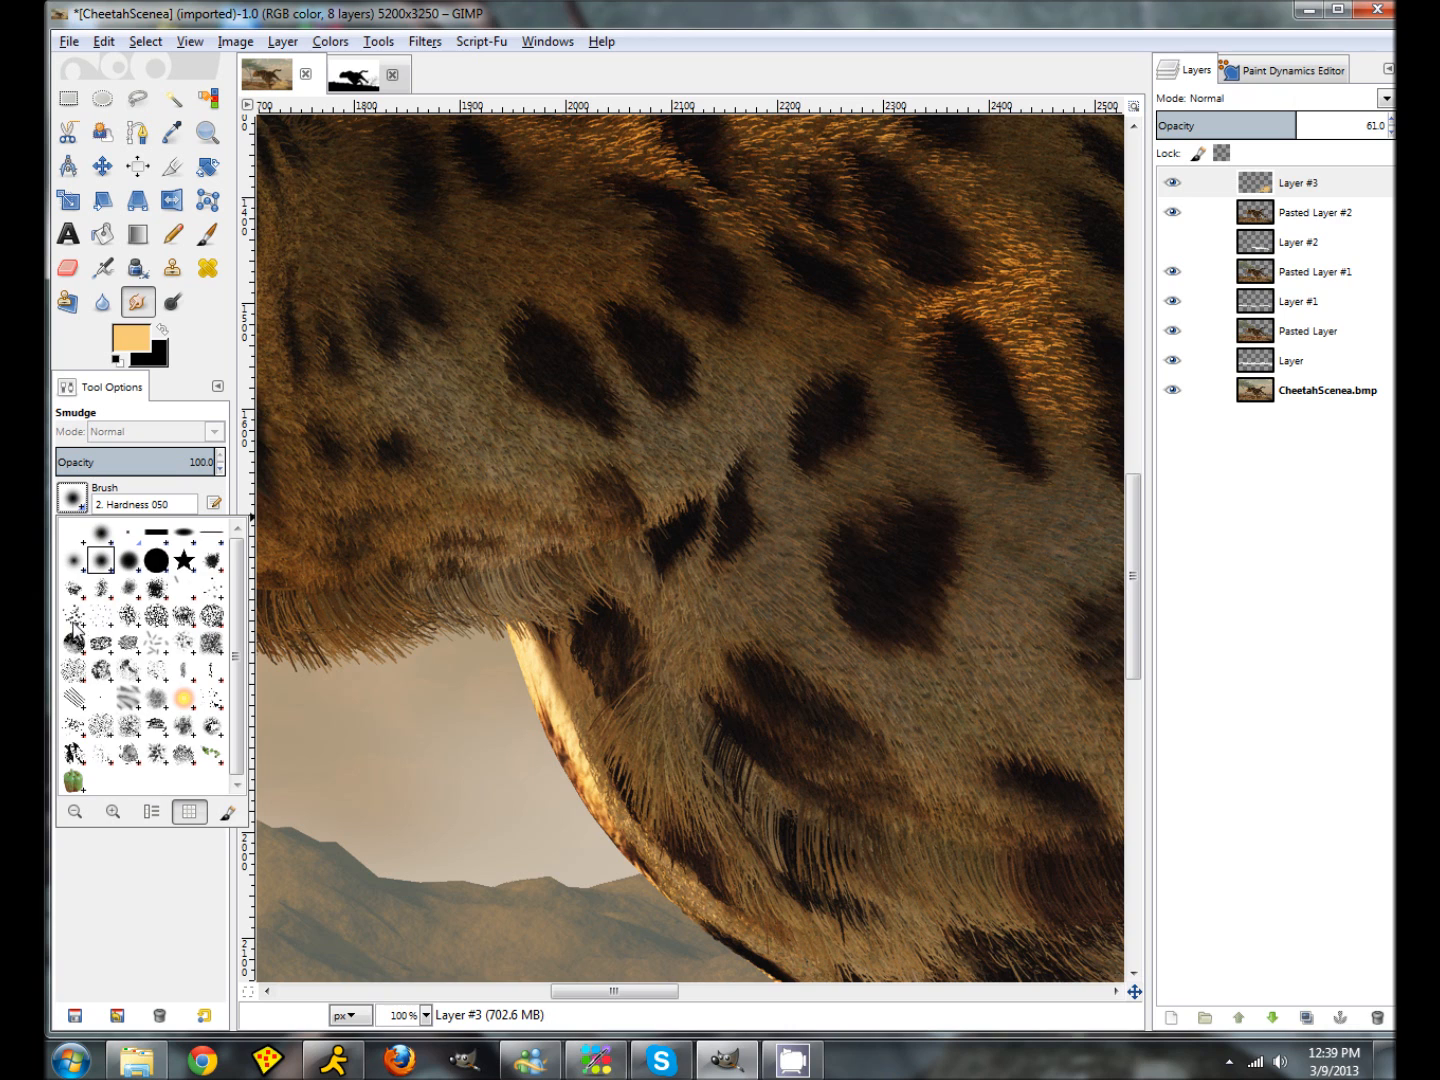
{"action": "left_click", "coordinate": [76, 617]}
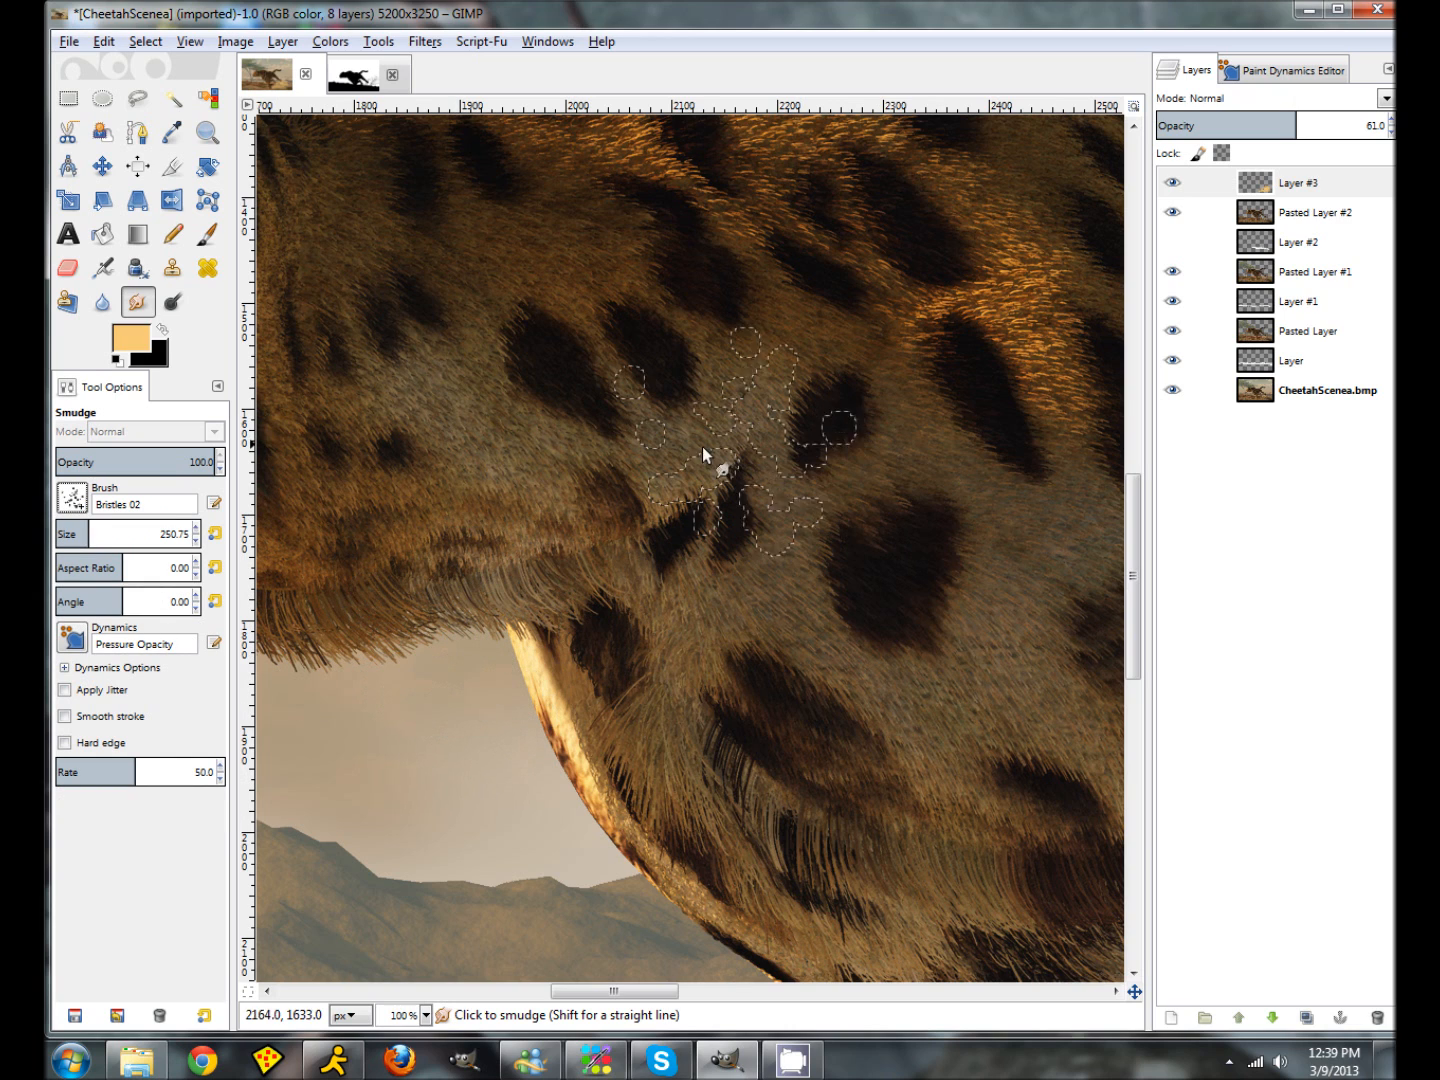
{"action": "double_click", "coordinate": [176, 537]}
{"action": "type", "text": "30"}
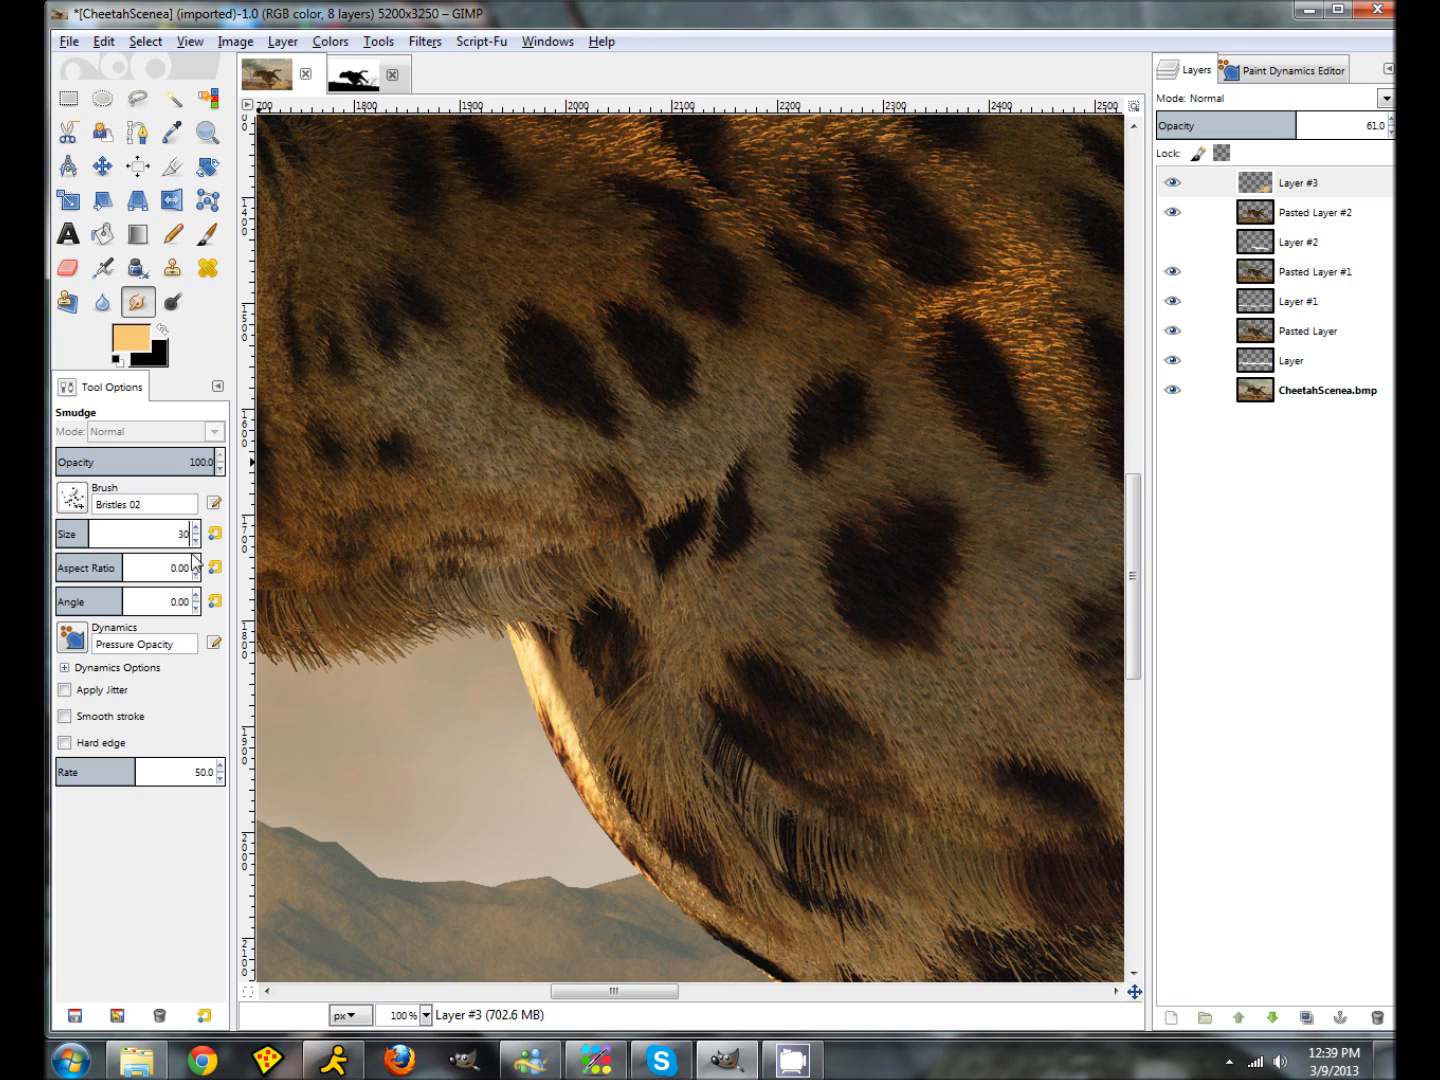
{"action": "key", "text": "Return"}
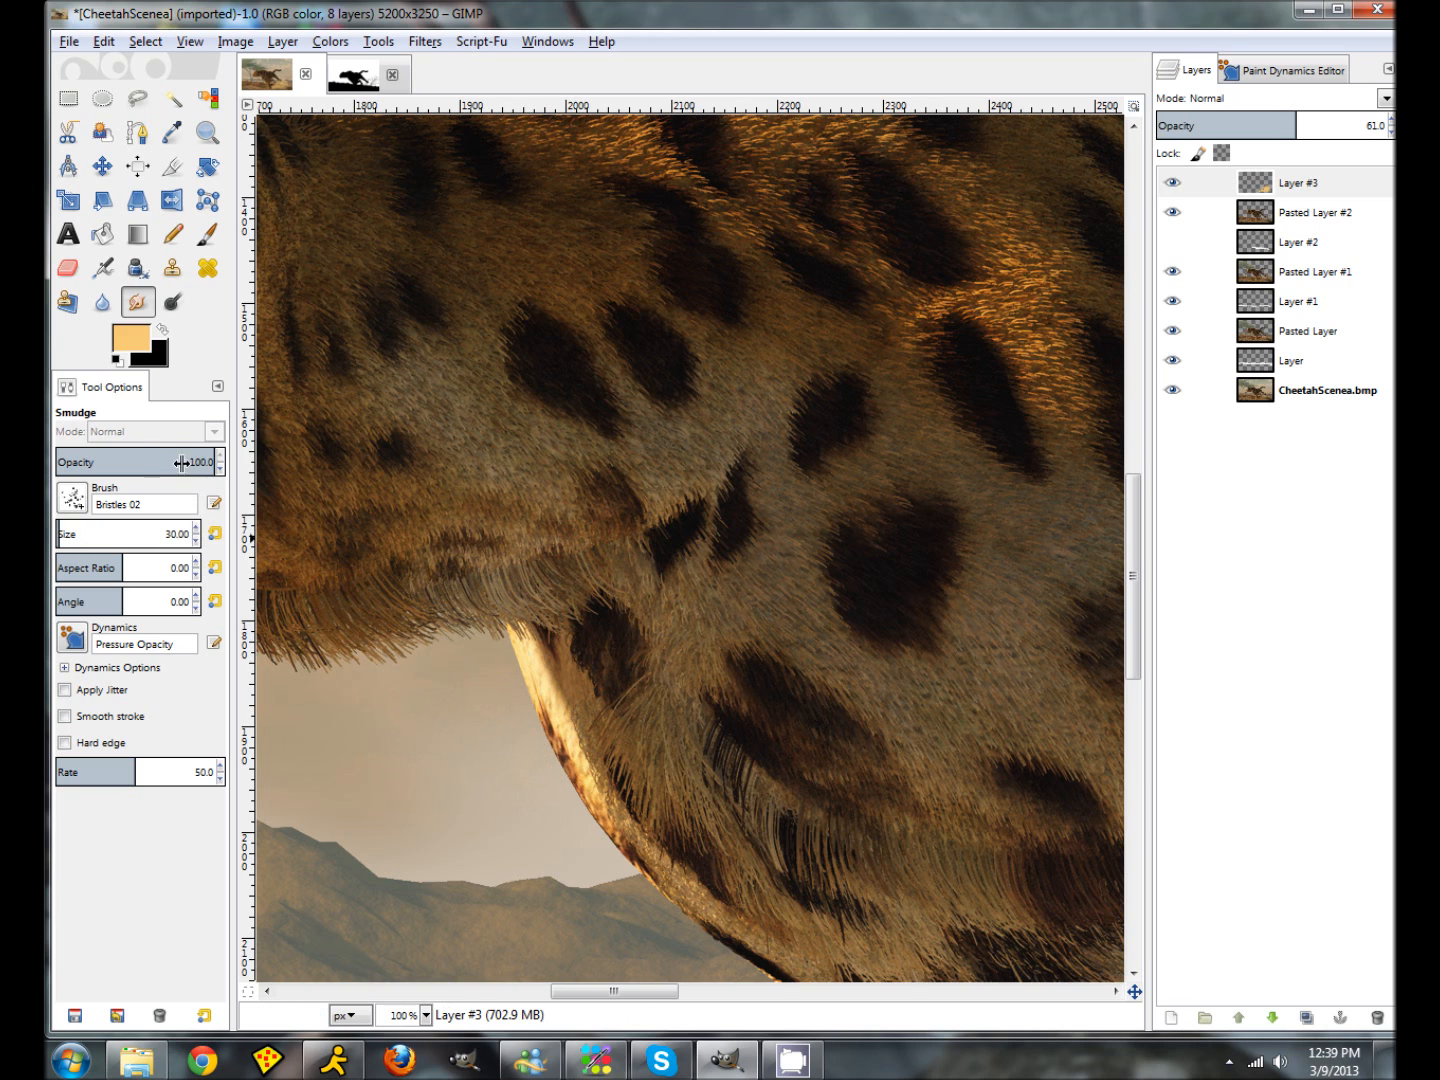
{"action": "left_click_drag", "start_coordinate": [130, 772], "coordinate": [183, 774]}
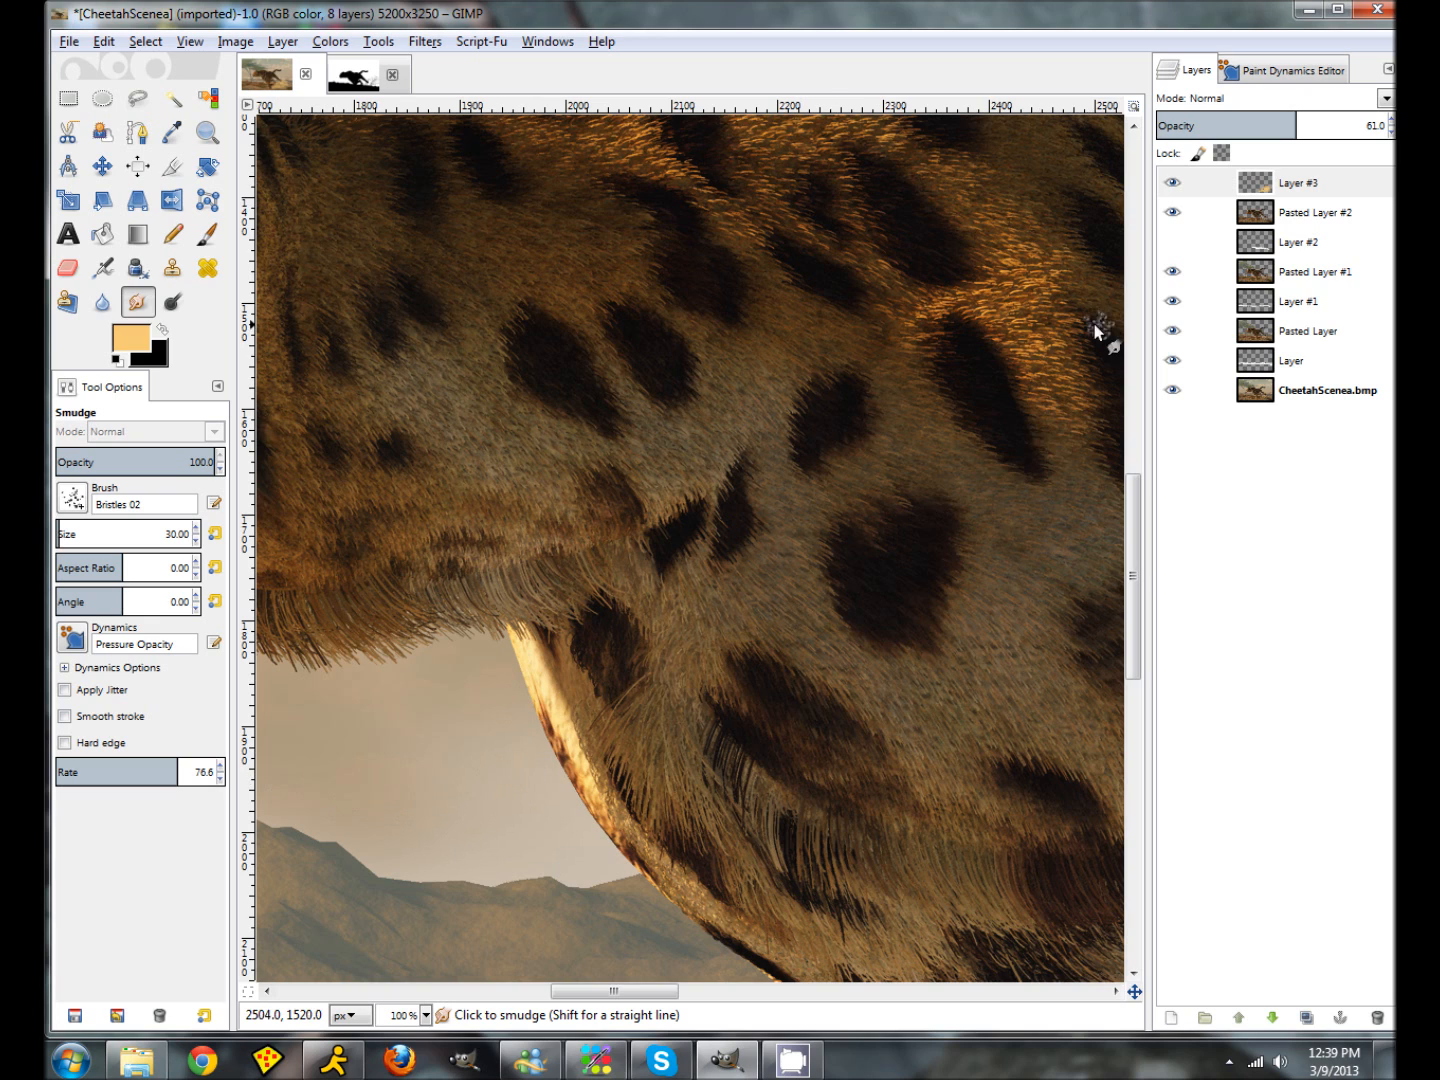
Step: On Pasted Layer #2, smudge short fur strands outward along the cheetah's chest edge, from below the throat down to the upper foreleg
{"action": "left_click", "coordinate": [1283, 212]}
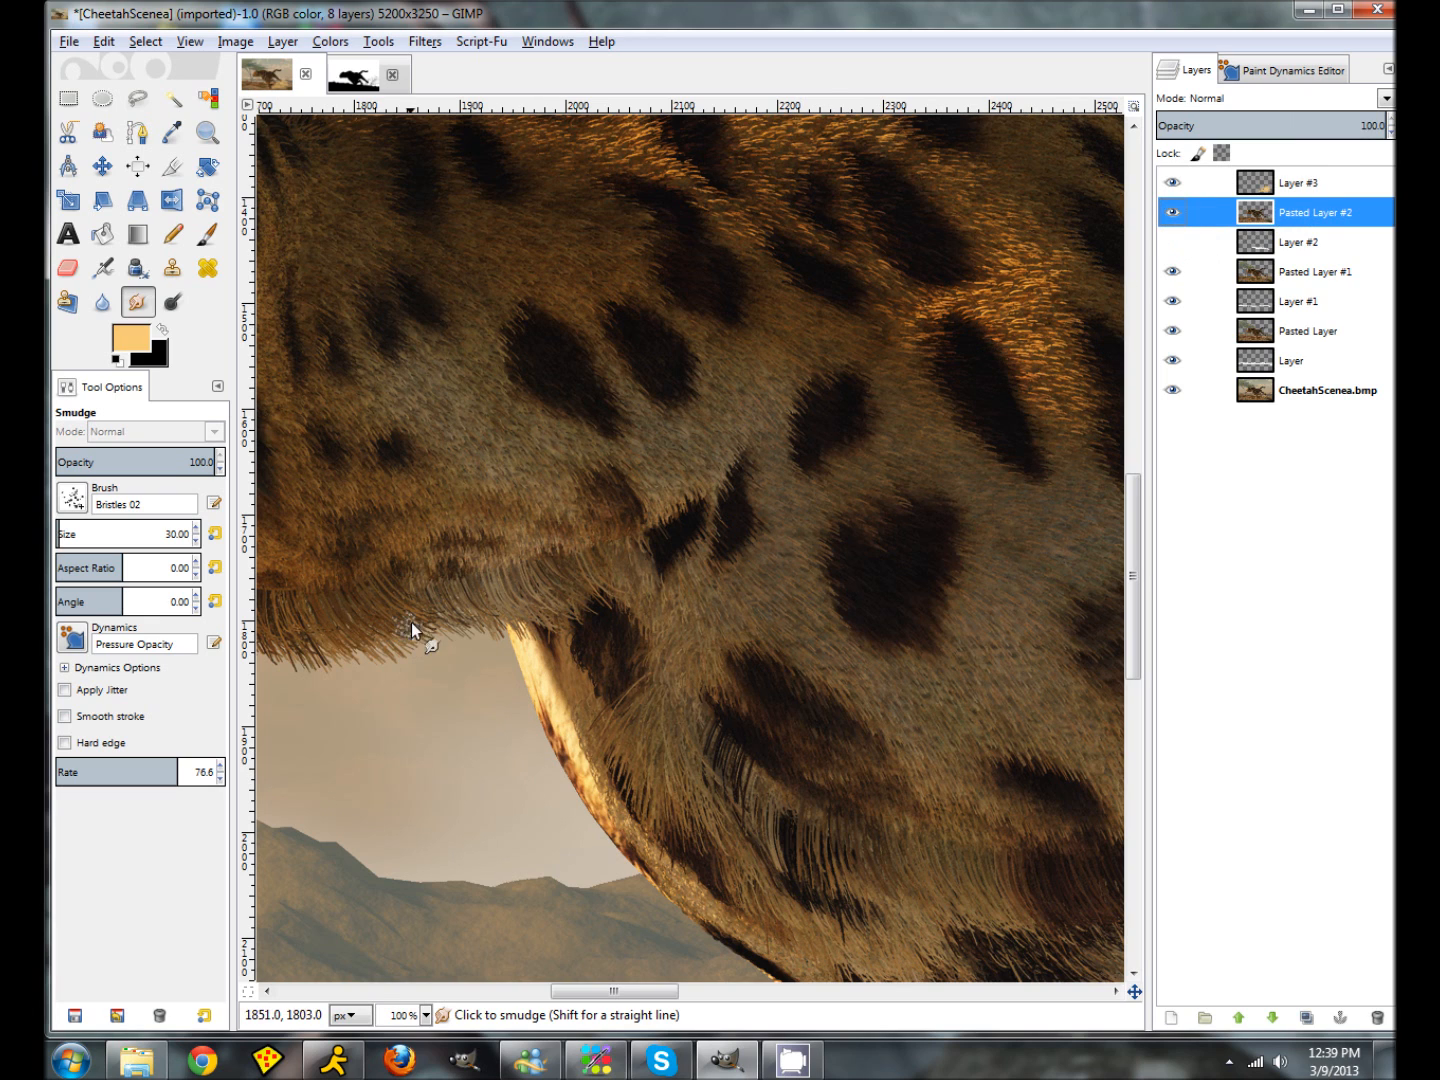
{"action": "mouse_move", "coordinate": [526, 677]}
{"action": "left_mouse_down"}
{"action": "mouse_move", "coordinate": [508, 734]}
{"action": "mouse_move", "coordinate": [526, 769]}
{"action": "mouse_move", "coordinate": [580, 775]}
{"action": "mouse_move", "coordinate": [662, 931]}
{"action": "left_mouse_up"}
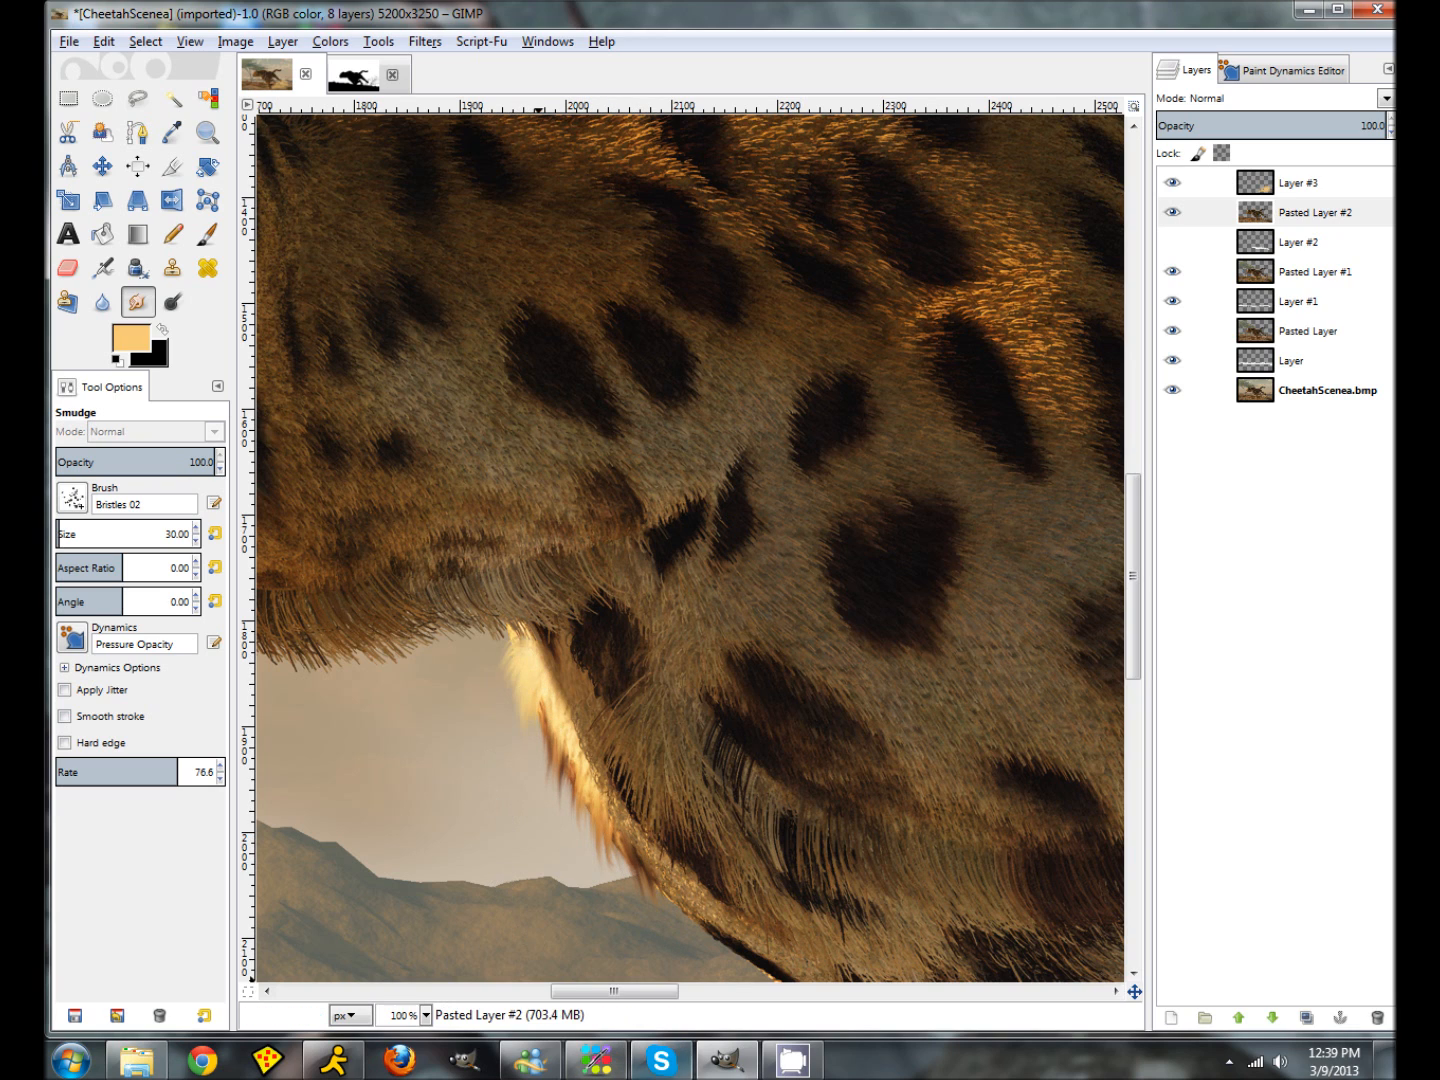
{"action": "left_click_drag", "start_coordinate": [678, 893], "coordinate": [738, 972]}
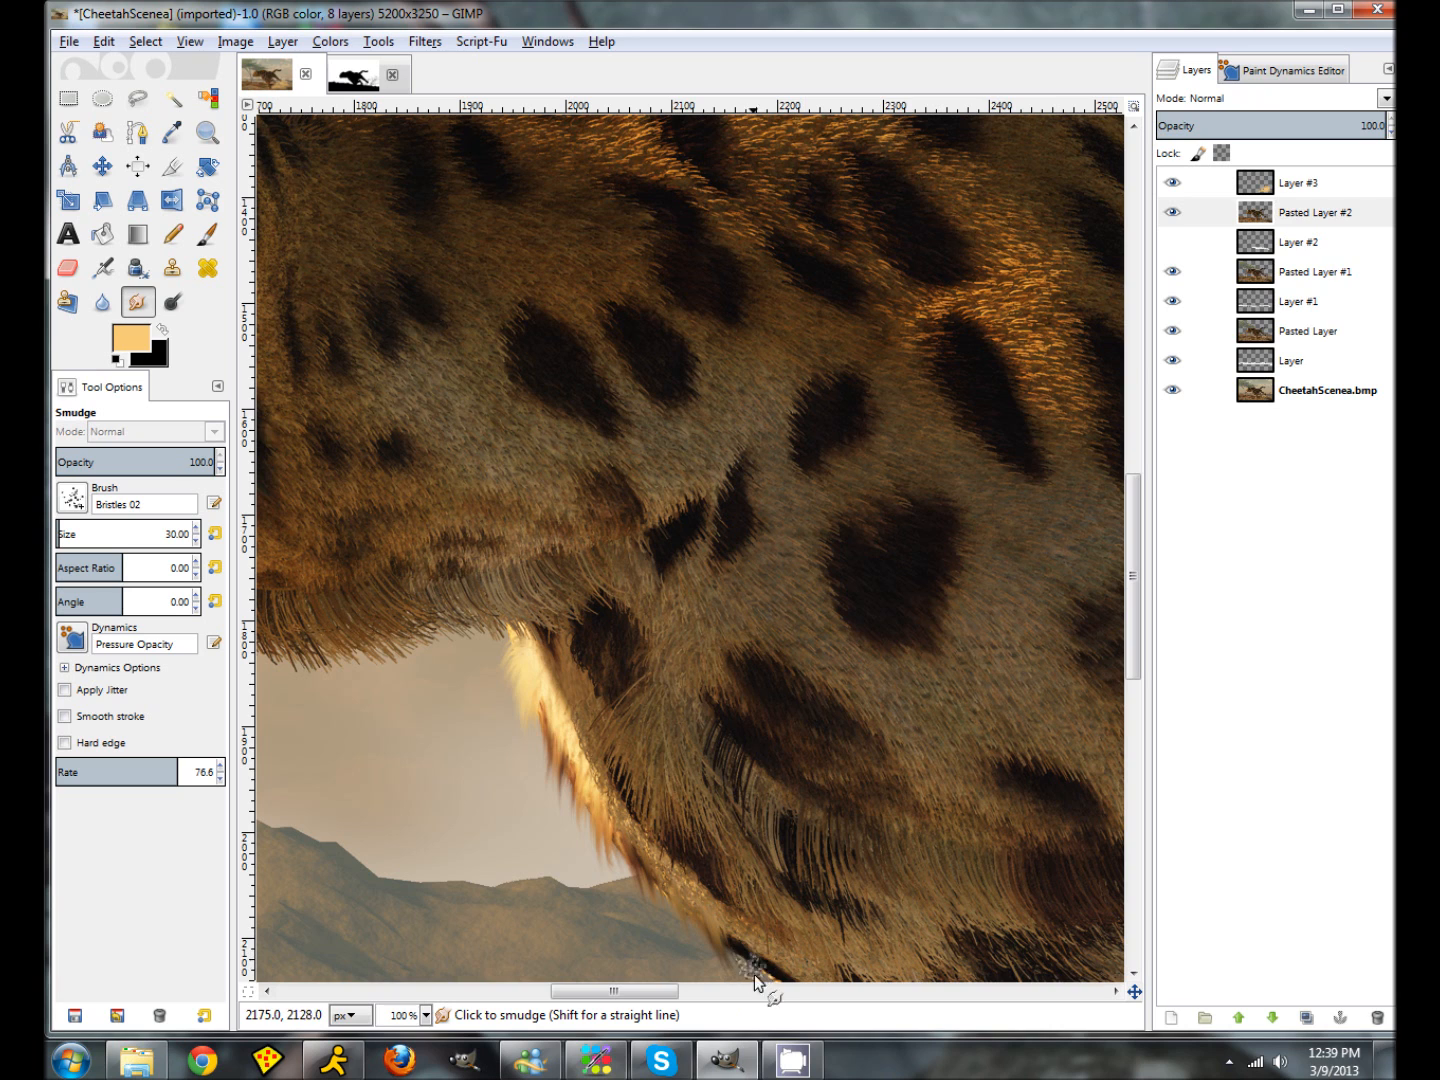
{"action": "left_click_drag", "start_coordinate": [1133, 621], "coordinate": [1135, 672]}
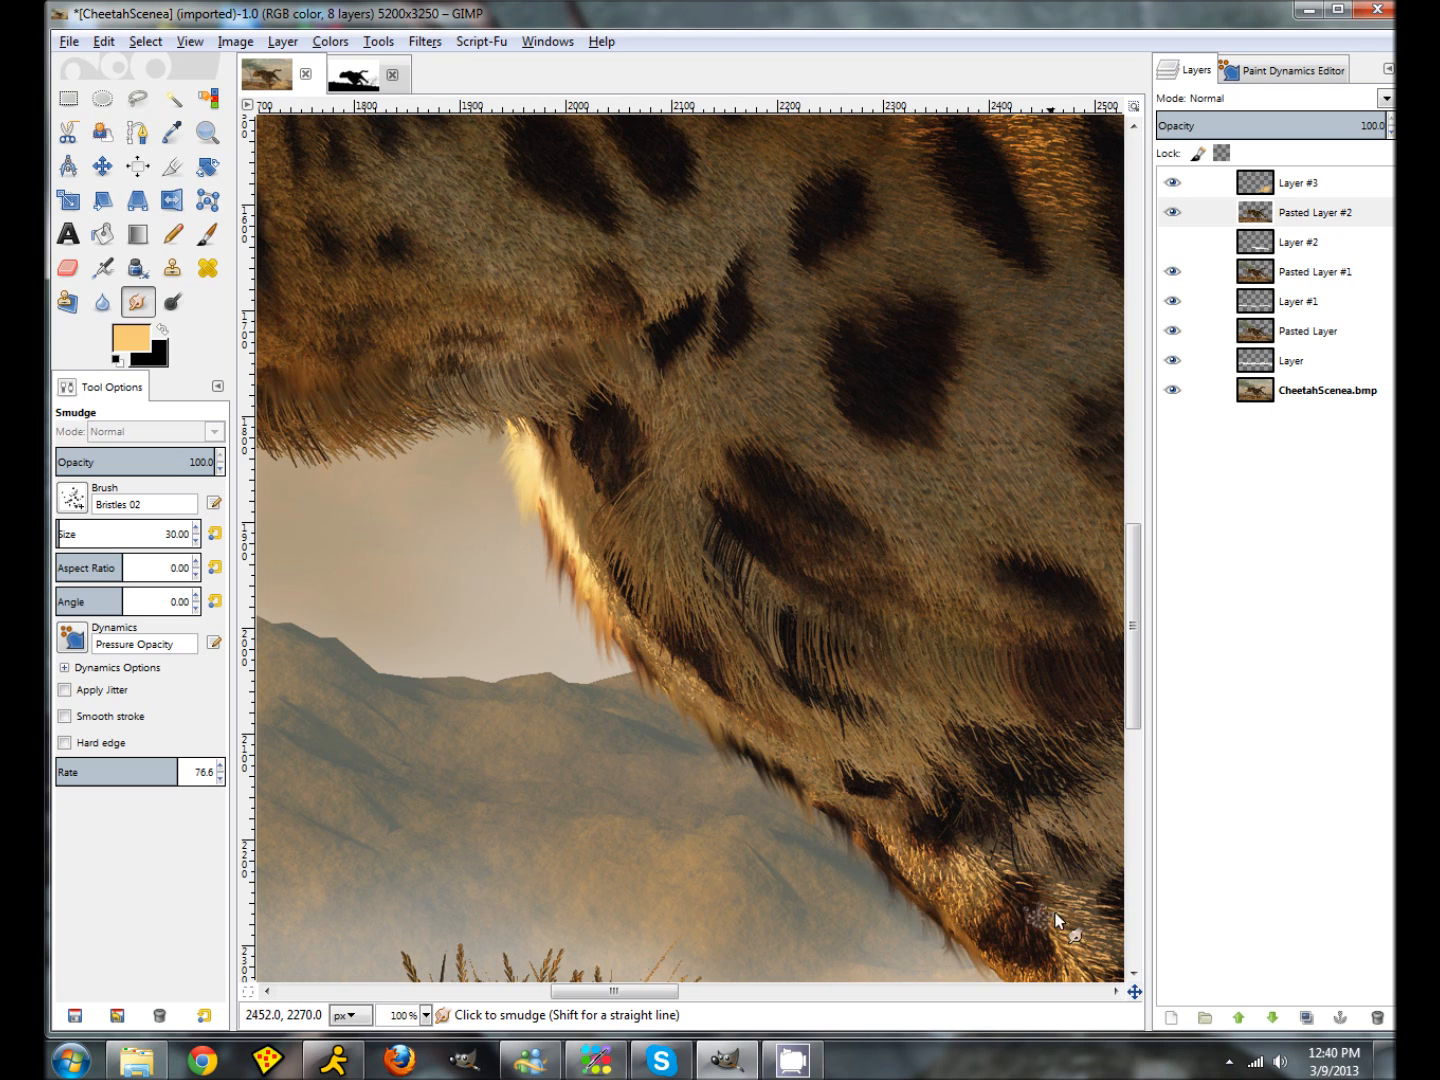
{"action": "scroll", "coordinate": [1131, 715], "scroll_direction": "down", "scroll_amount": 3}
{"action": "left_click_drag", "start_coordinate": [994, 751], "coordinate": [1032, 817]}
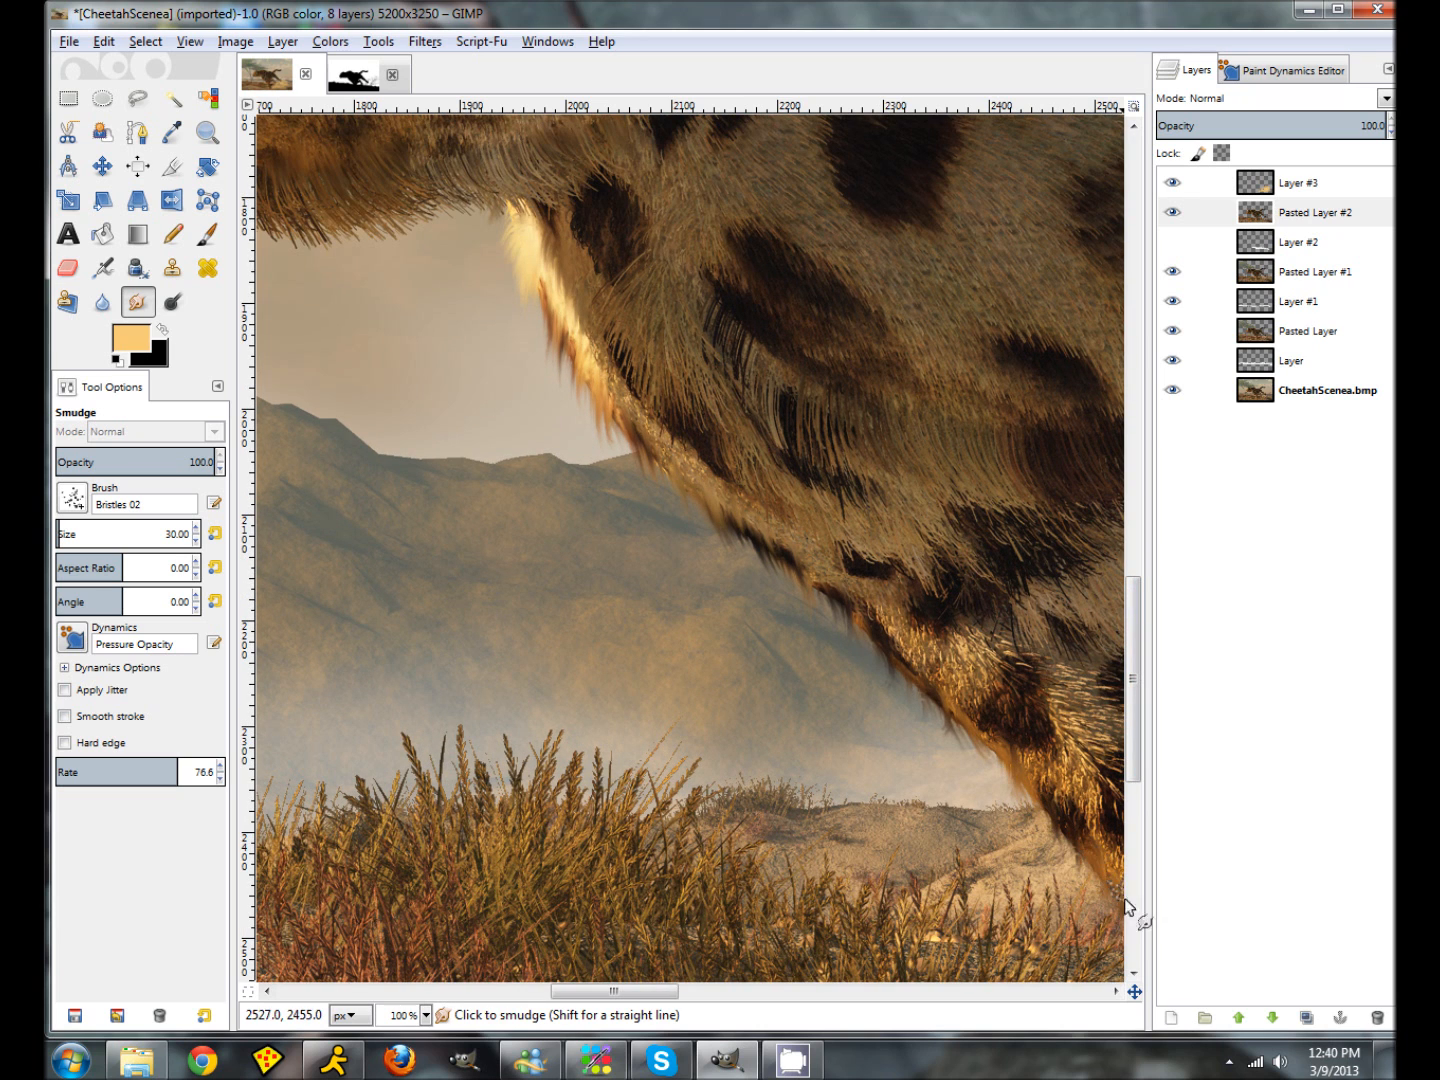
Step: Smudge fur into the gap between the front legs, down the back of the near foreleg and around the folded paw
{"action": "scroll", "coordinate": [923, 990], "scroll_direction": "right", "scroll_amount": 5}
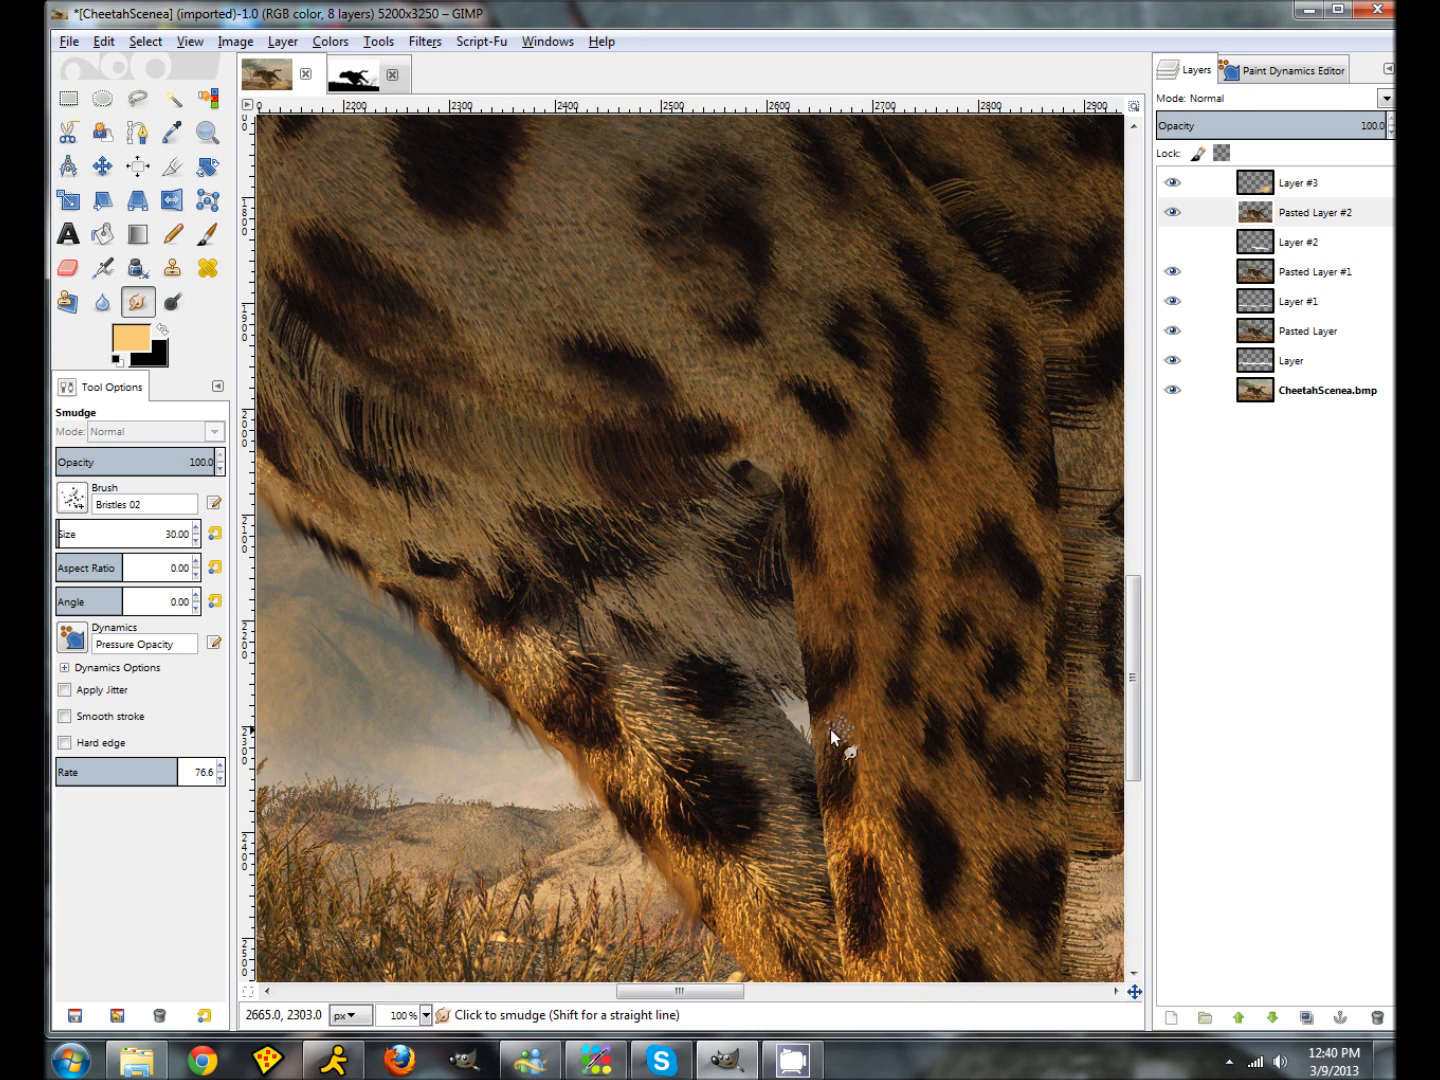
{"action": "left_click_drag", "start_coordinate": [810, 684], "coordinate": [830, 885]}
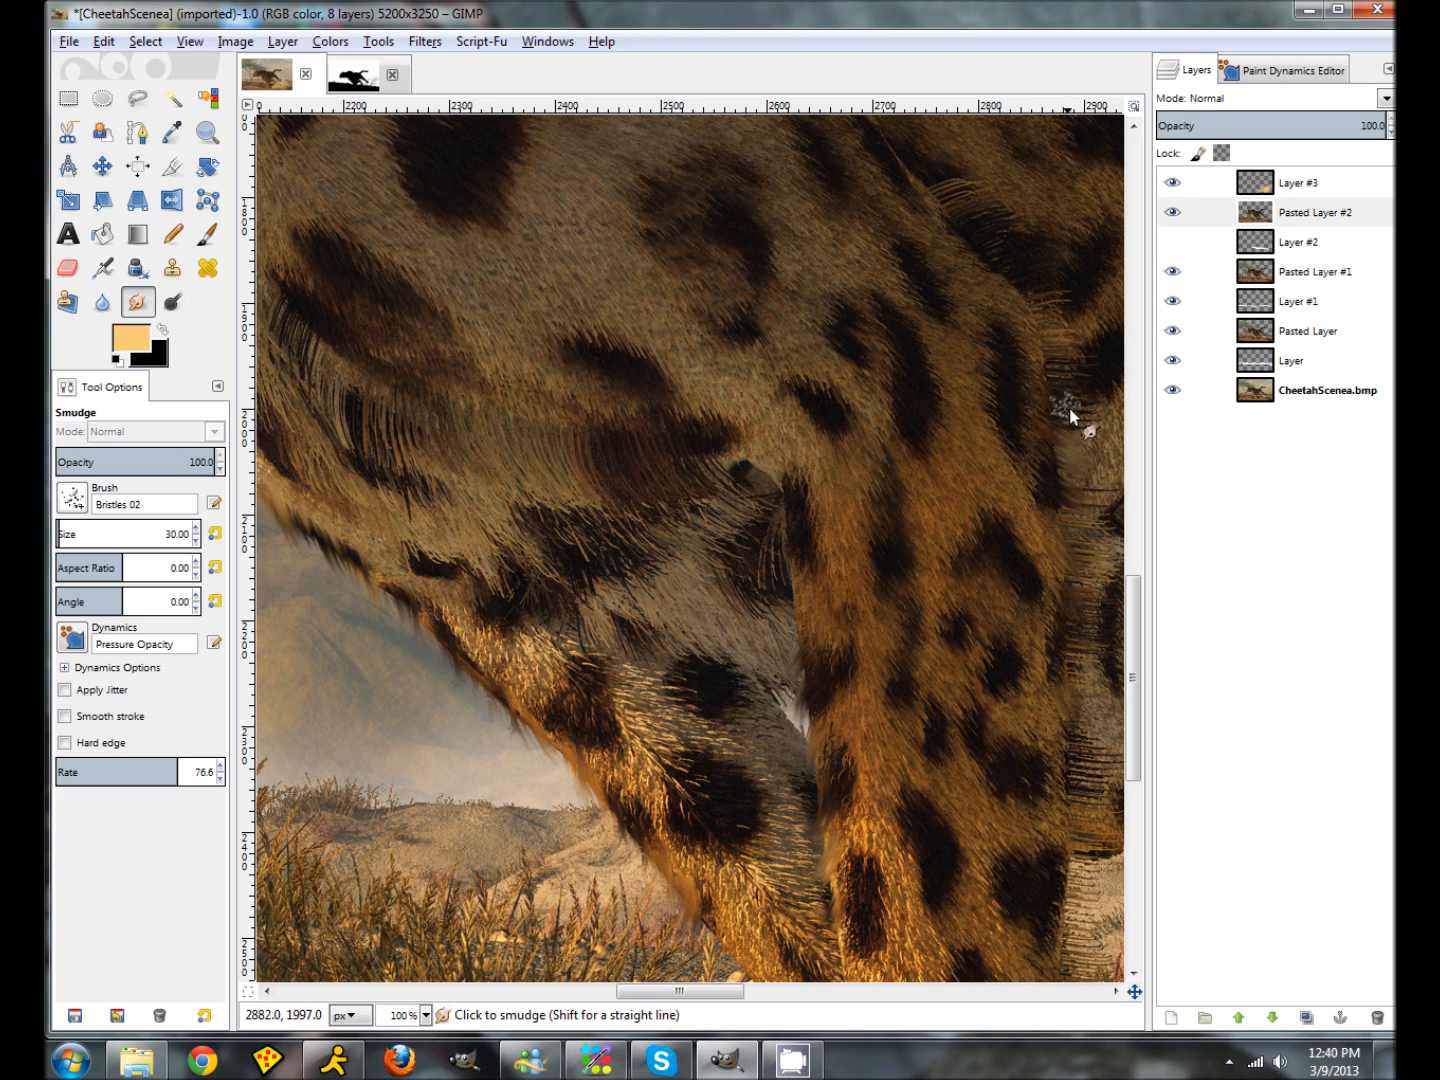
{"action": "left_click_drag", "start_coordinate": [752, 491], "coordinate": [783, 534]}
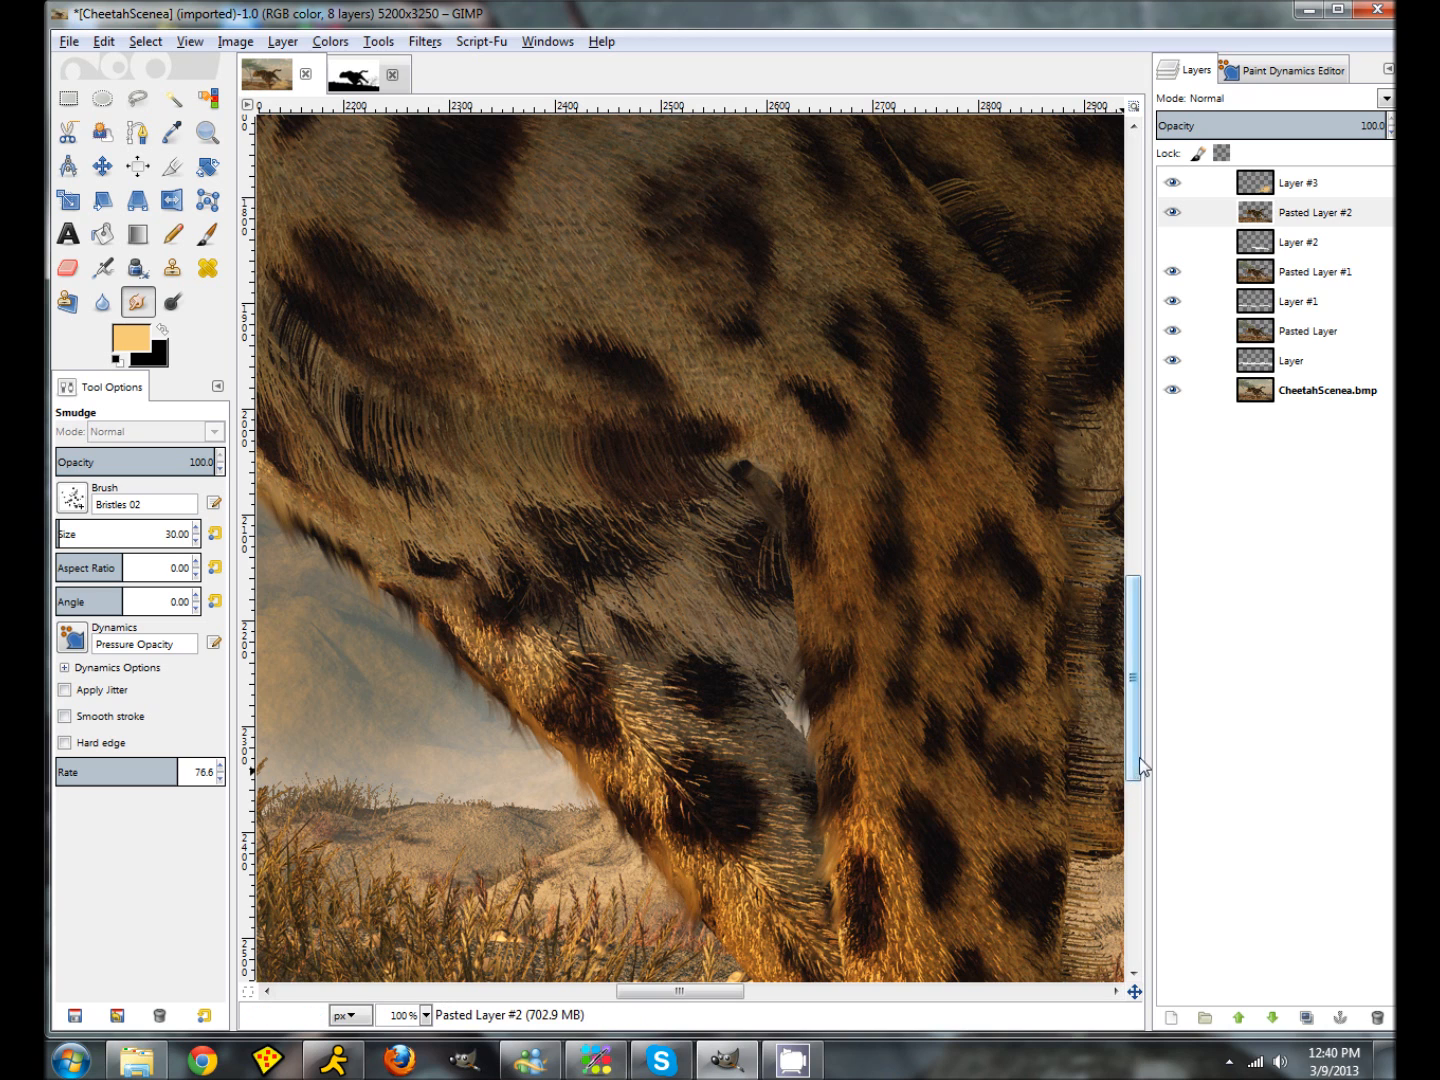
{"action": "scroll", "coordinate": [1076, 795], "scroll_direction": "down", "scroll_amount": 3}
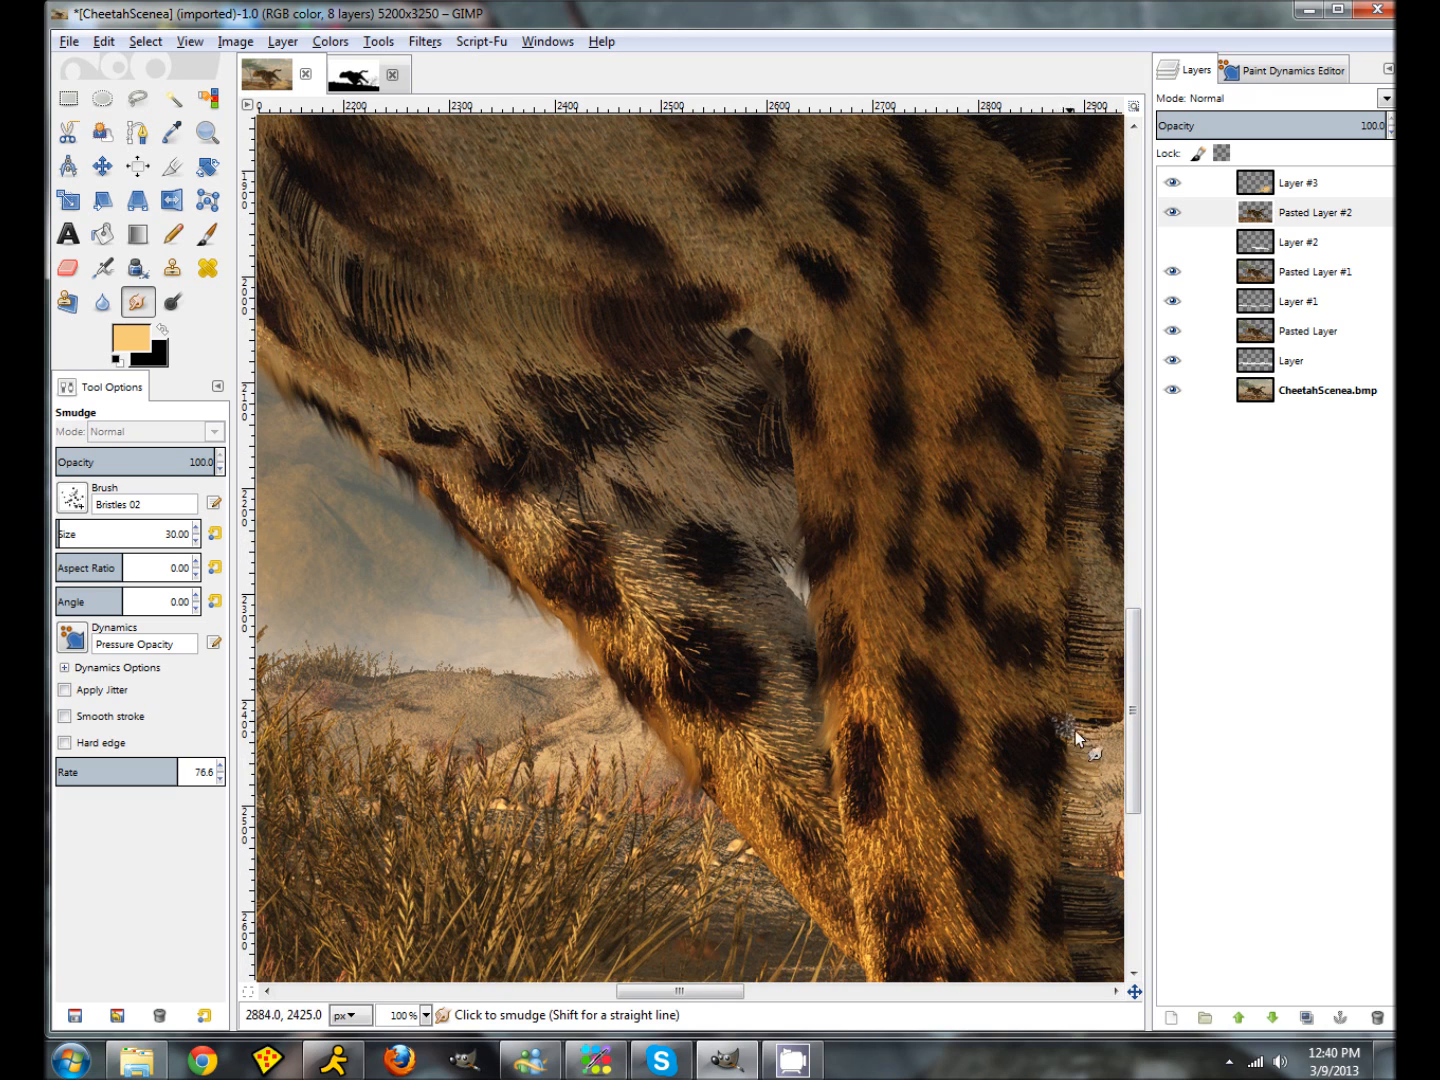
{"action": "left_click_drag", "start_coordinate": [1067, 600], "coordinate": [1087, 684]}
{"action": "scroll", "coordinate": [1129, 800], "scroll_direction": "down", "scroll_amount": 7}
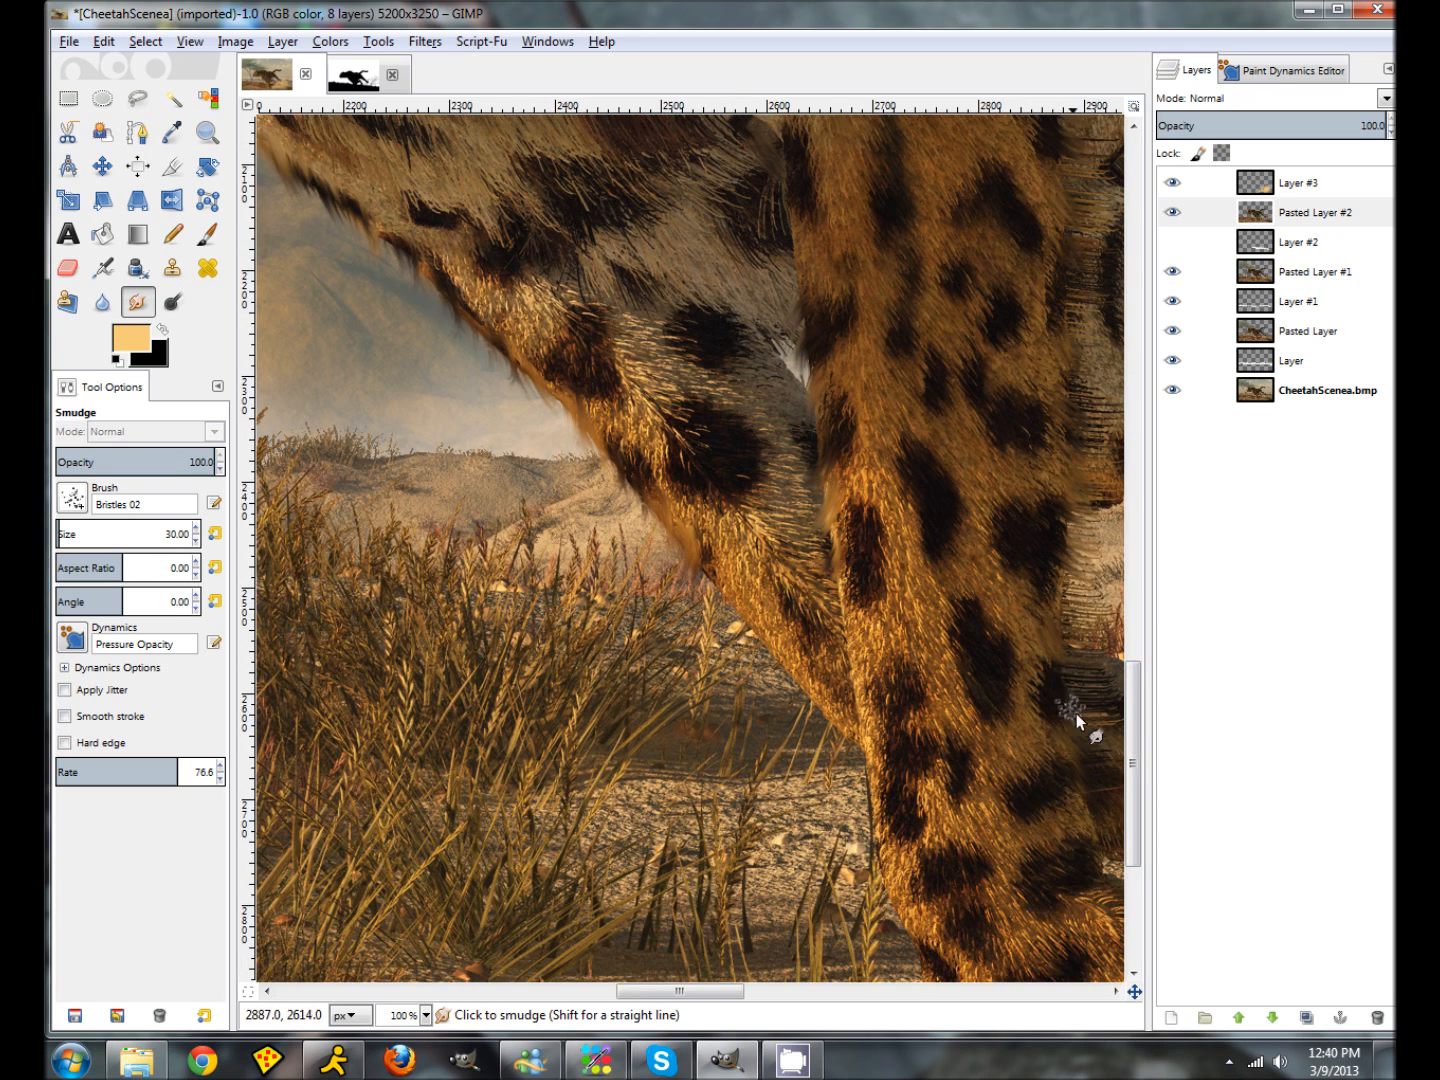
{"action": "scroll", "coordinate": [1001, 992], "scroll_direction": "right", "scroll_amount": 4}
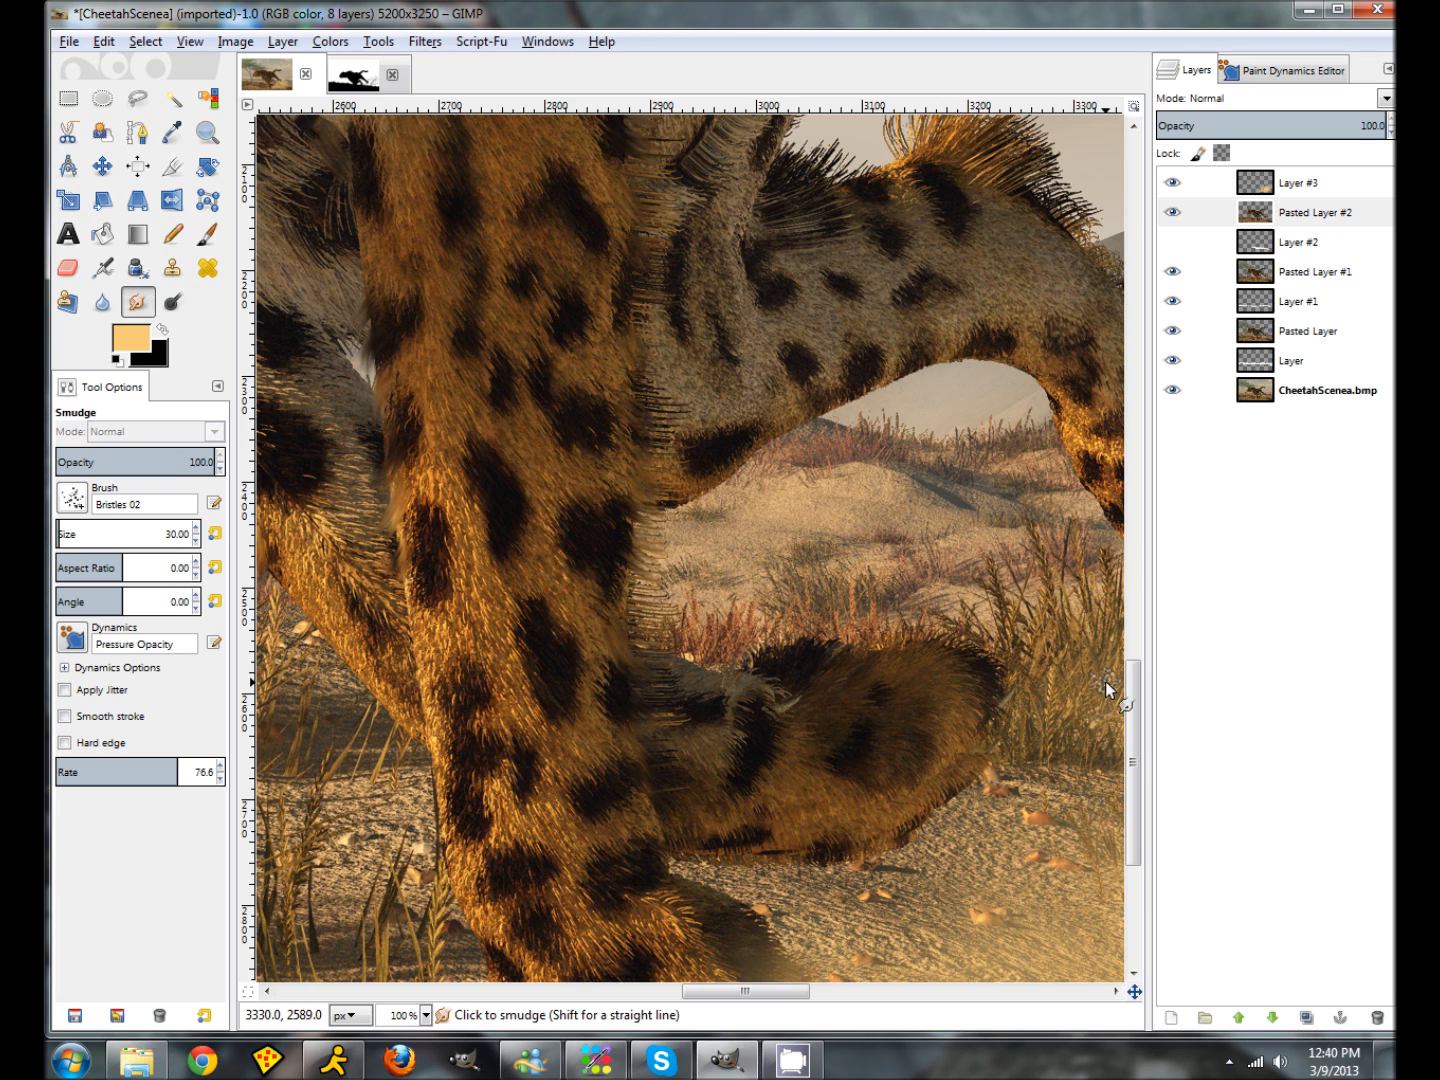
Step: Smudge the outline of the cheetah's back and shoulders into soft, furry tufts against the sky
{"action": "left_click_drag", "start_coordinate": [1135, 761], "coordinate": [1138, 720]}
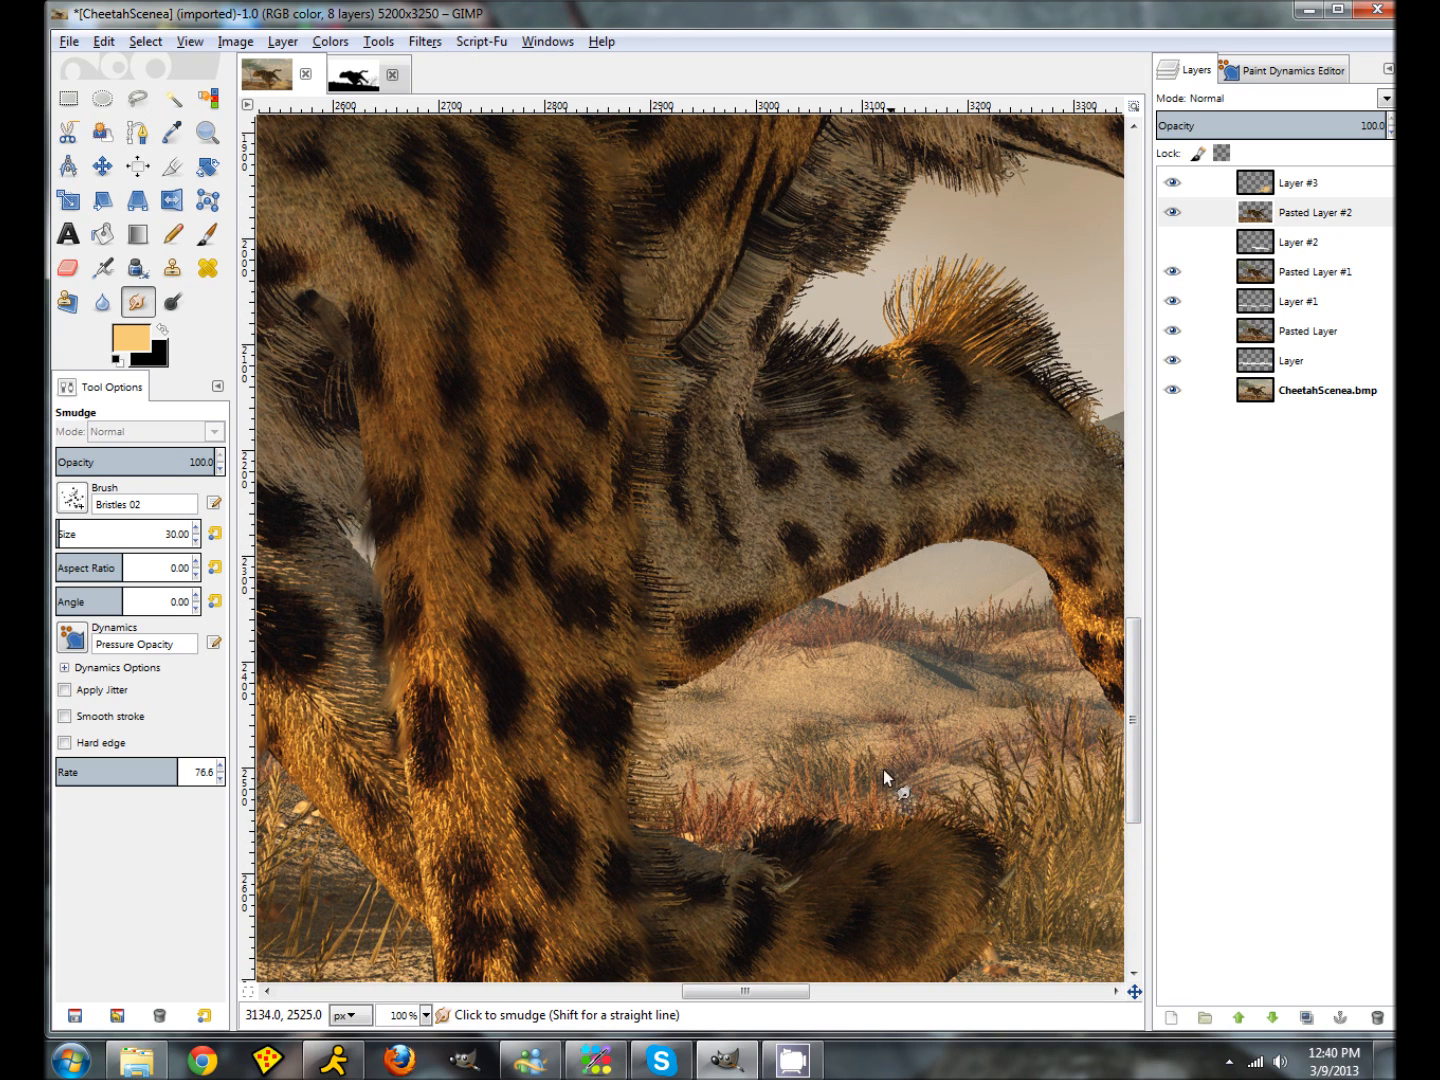
{"action": "left_click_drag", "start_coordinate": [1132, 722], "coordinate": [1147, 509]}
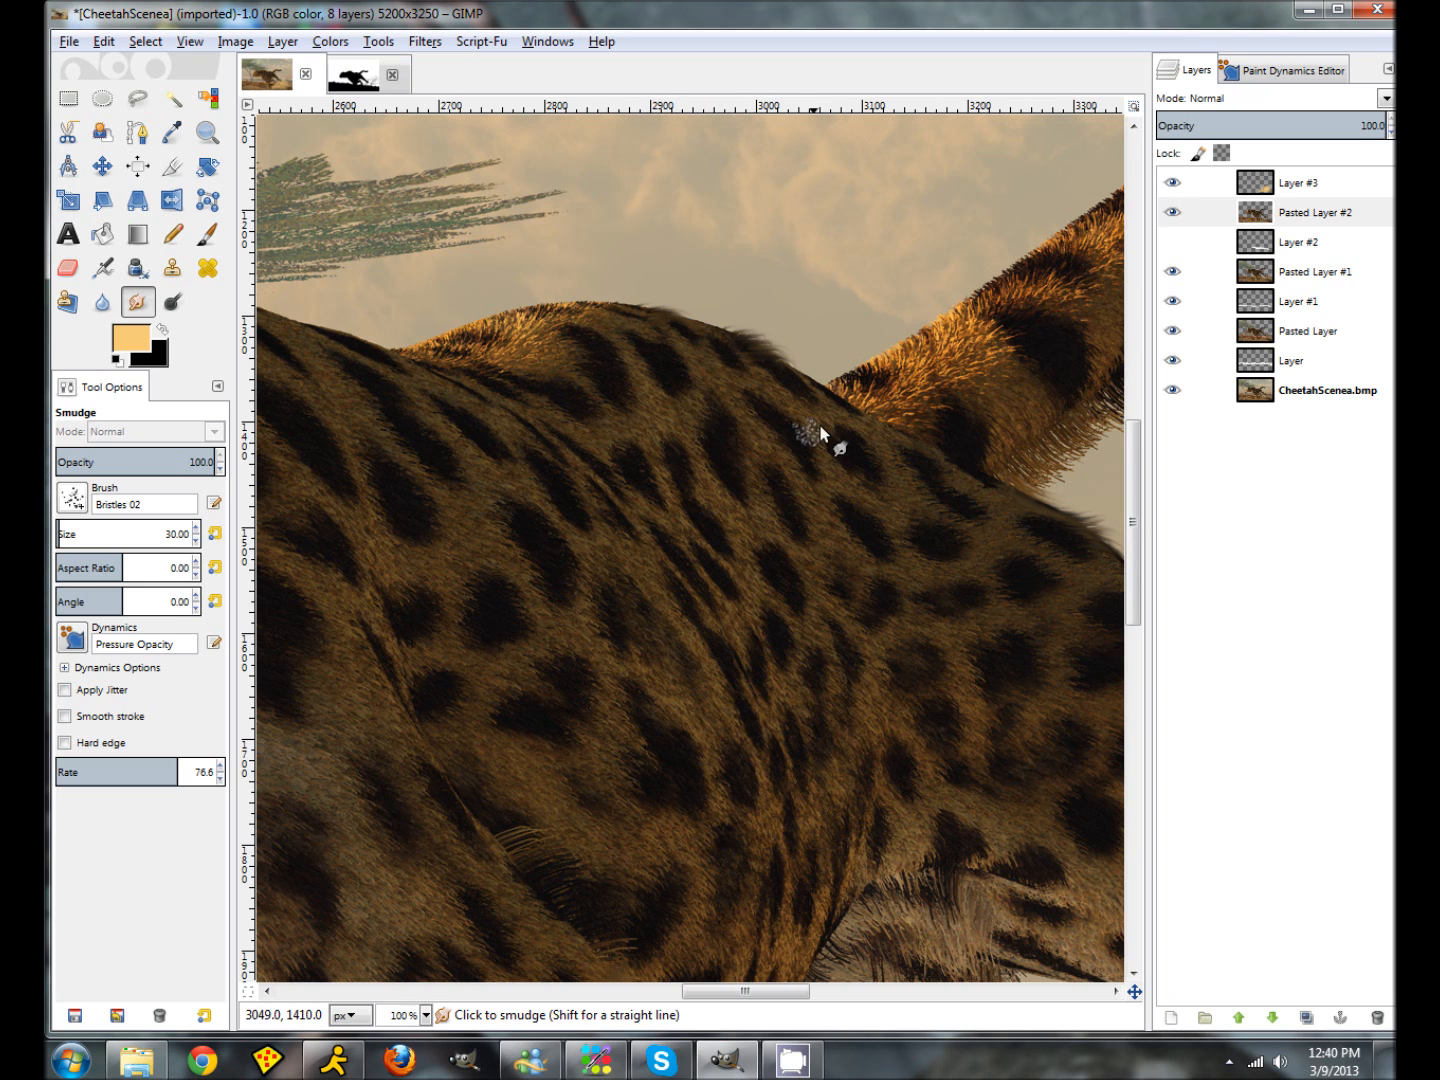
{"action": "left_click_drag", "start_coordinate": [745, 992], "coordinate": [663, 992]}
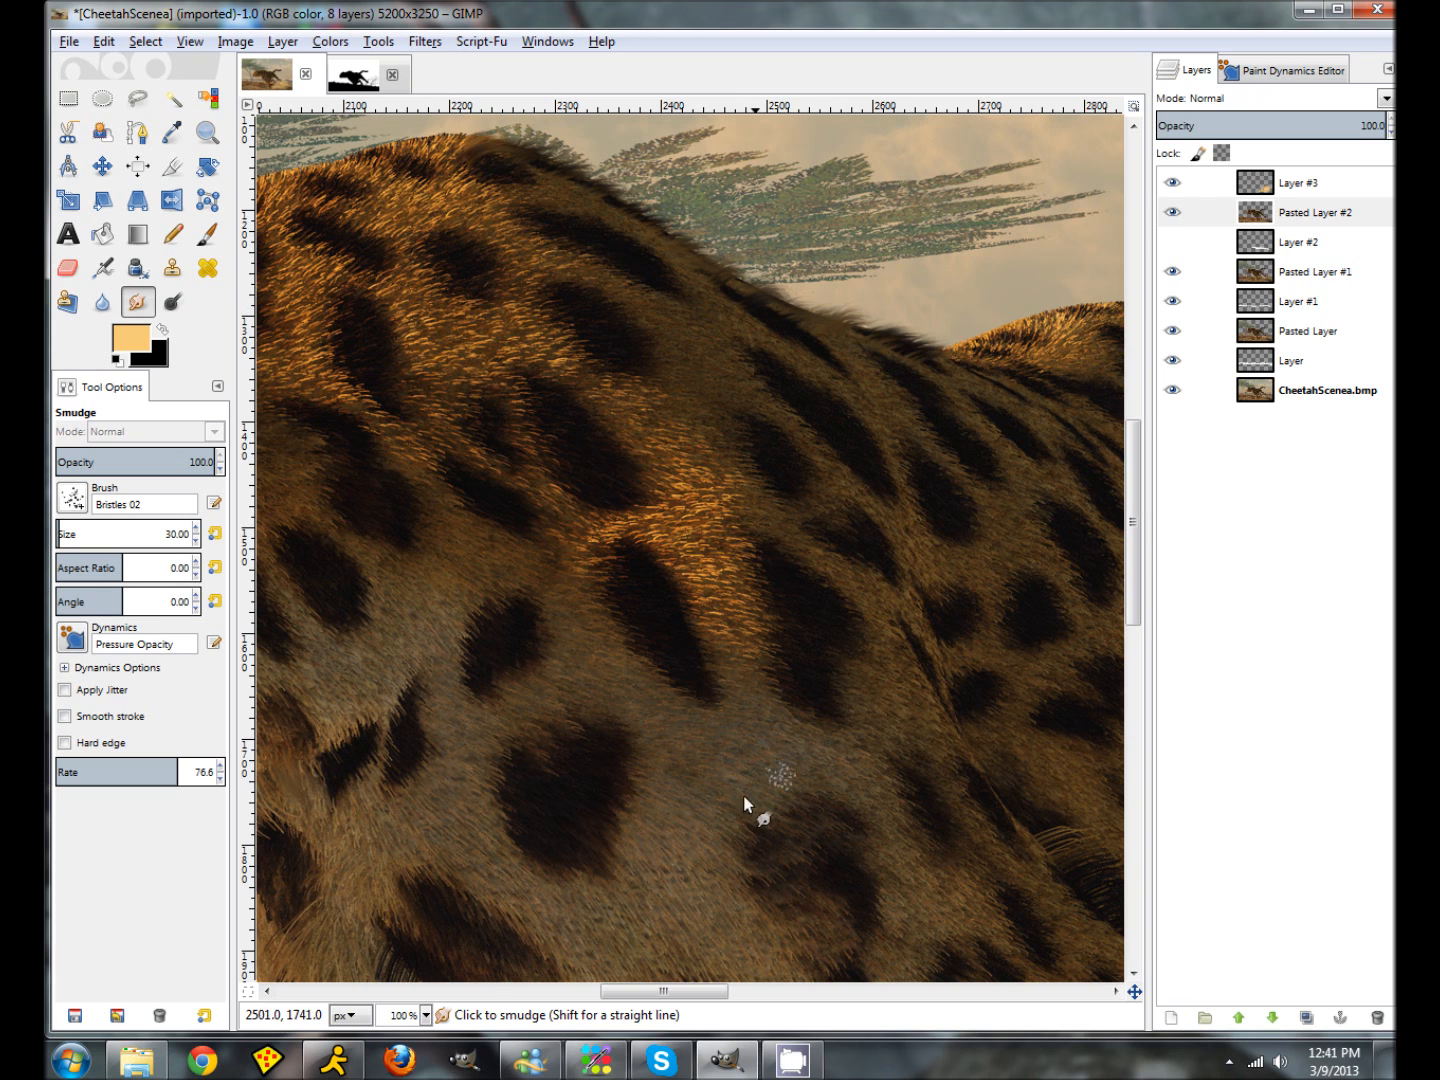
Step: Clone surrounding fur over the edges of the cheetah's eye with a soft size 30 brush to narrow the eye
{"action": "left_click_drag", "start_coordinate": [660, 991], "coordinate": [489, 1025]}
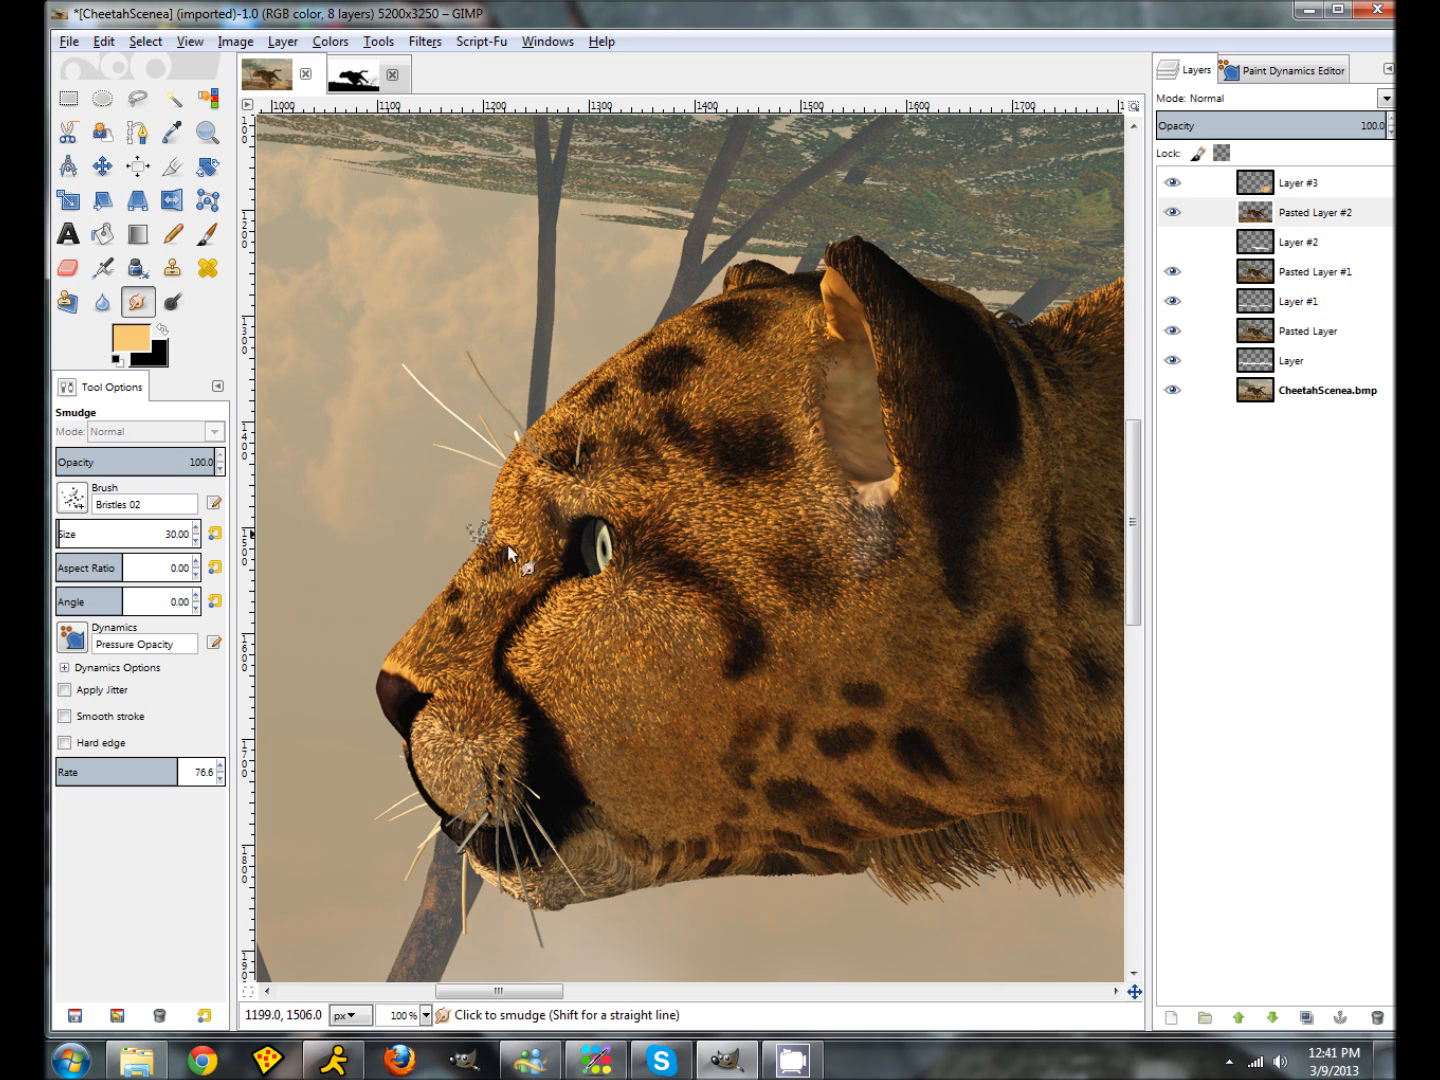
{"action": "left_click", "coordinate": [173, 268]}
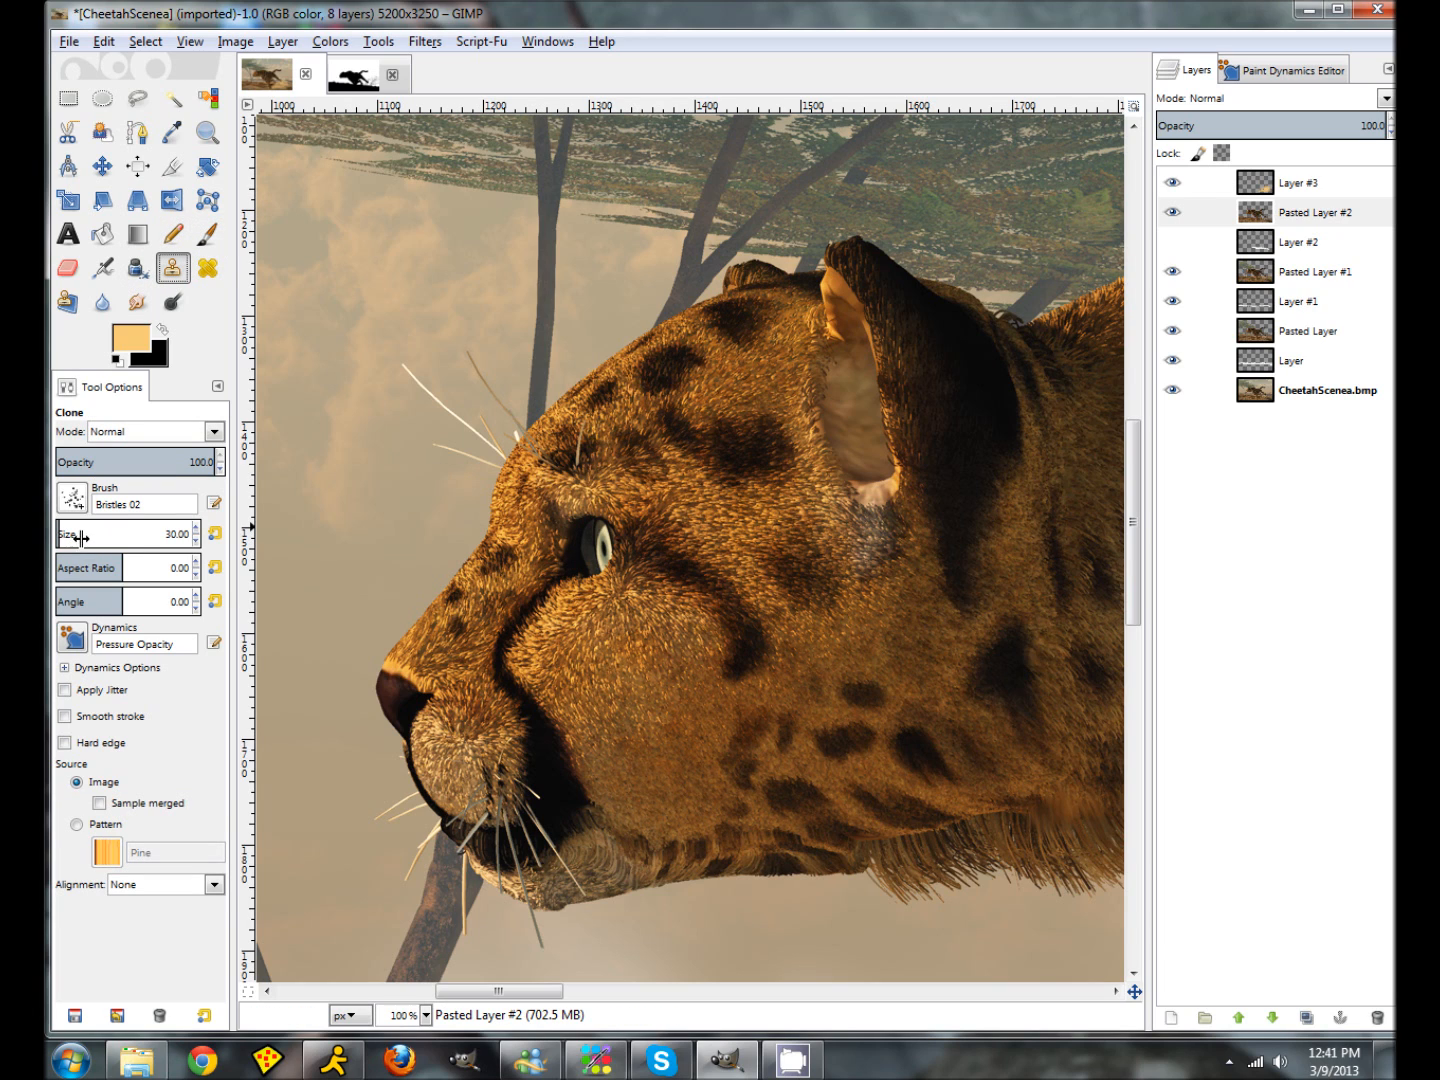
{"action": "left_click", "coordinate": [79, 505]}
{"action": "left_click", "coordinate": [102, 535]}
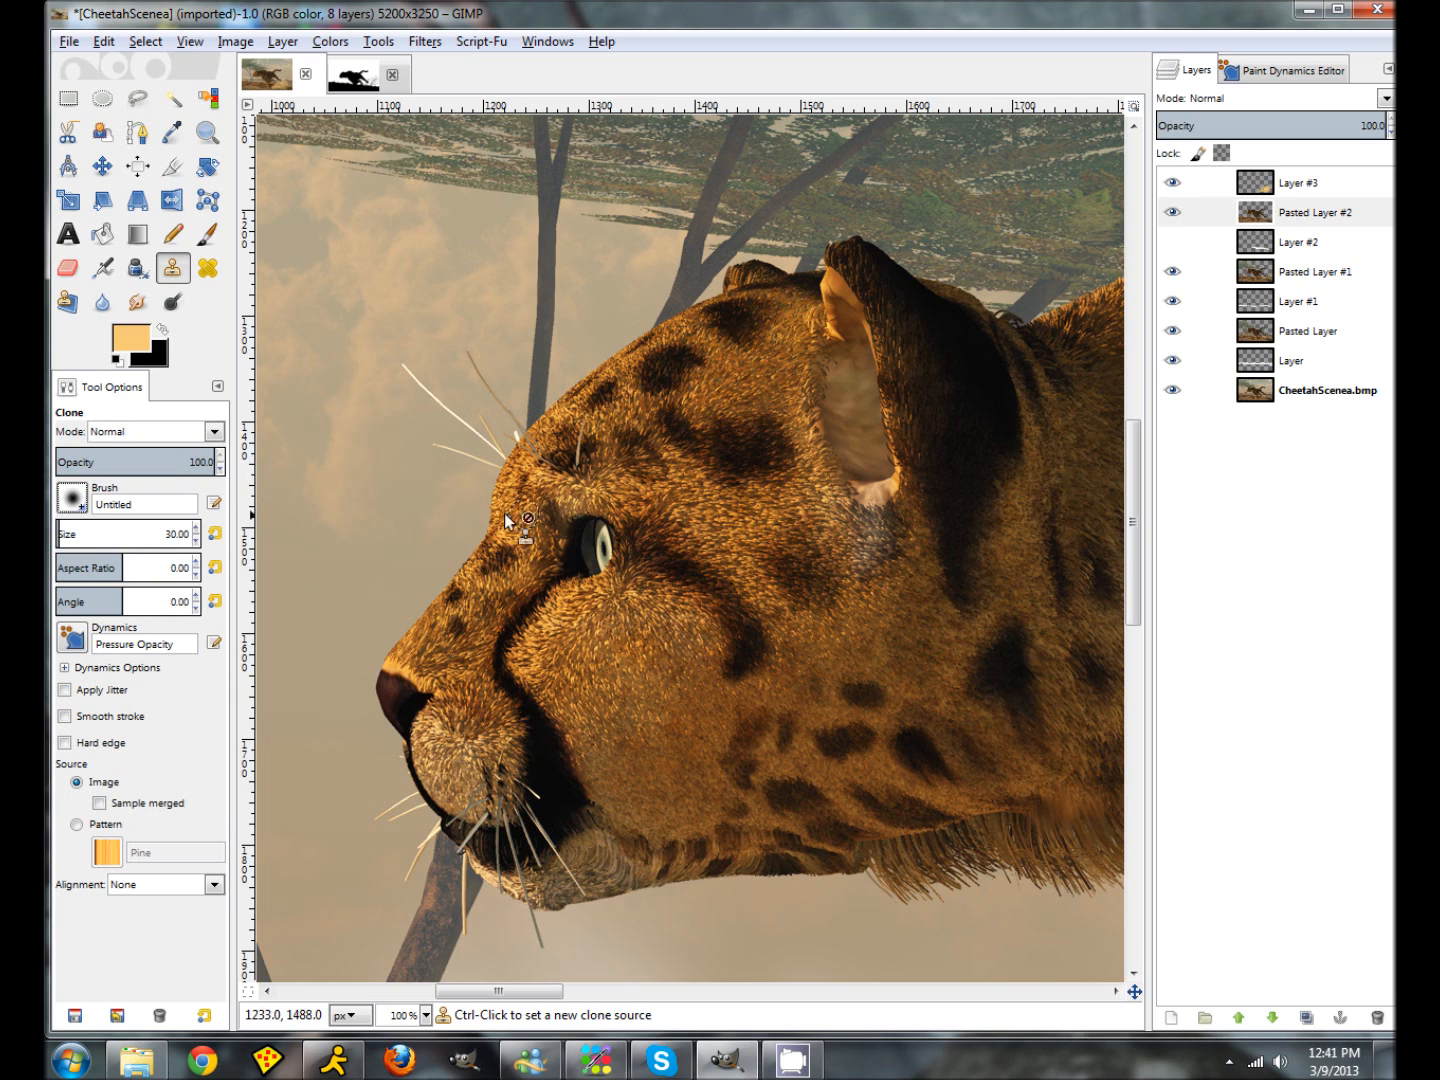
{"action": "left_click", "coordinate": [567, 494], "text": "ctrl"}
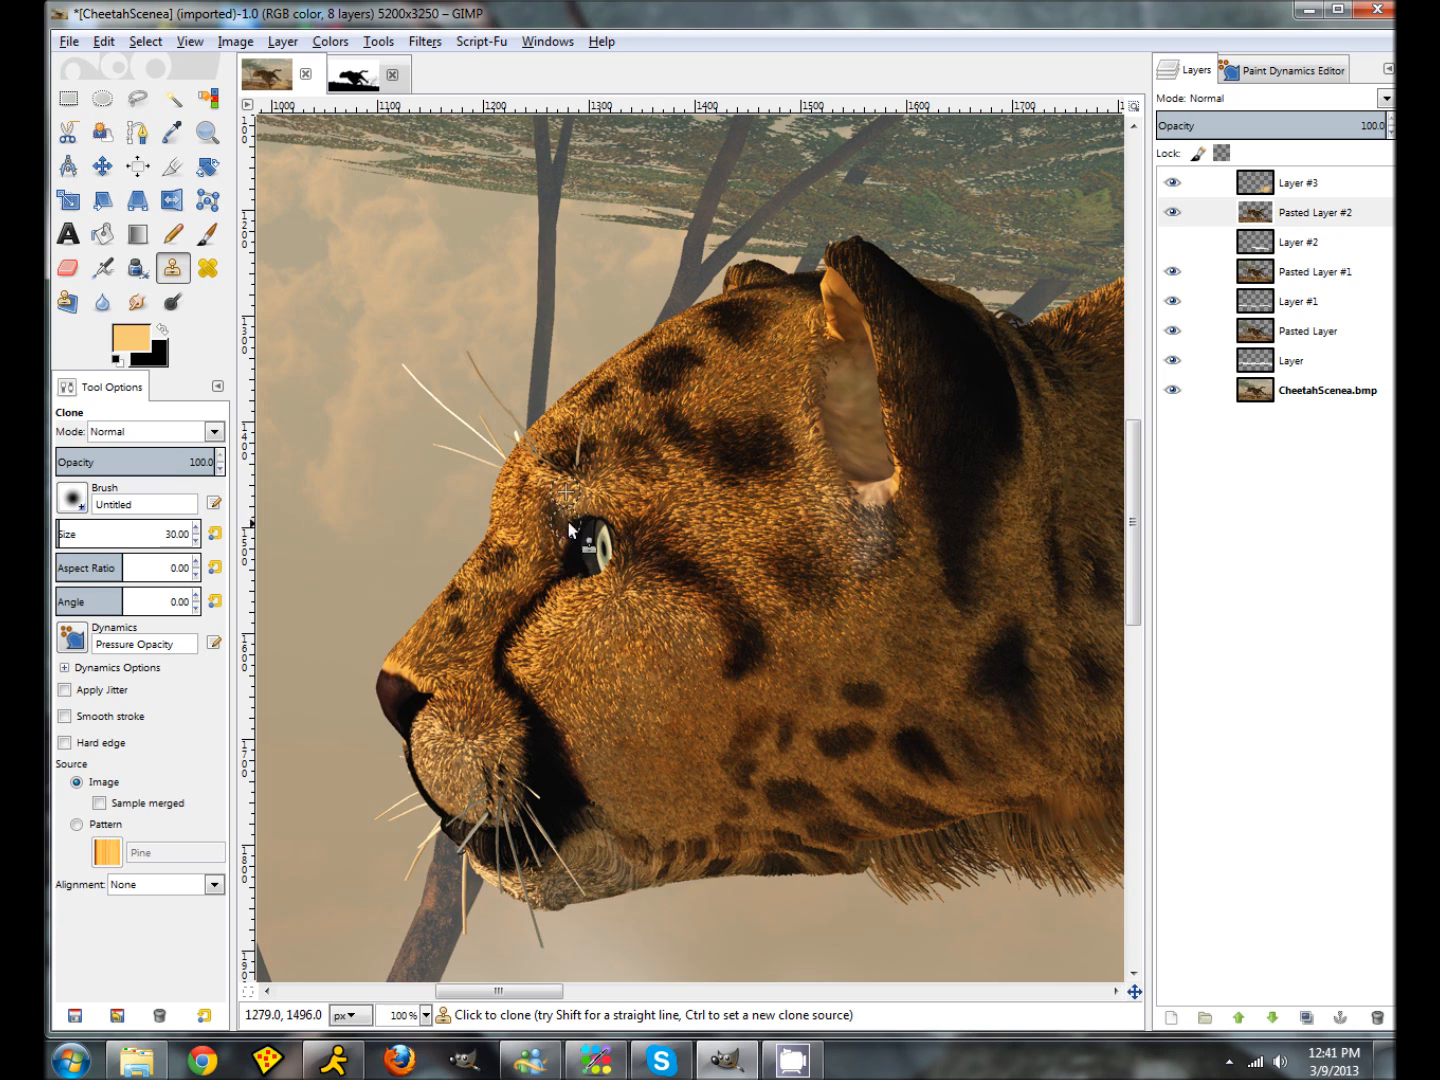
{"action": "mouse_move", "coordinate": [563, 537]}
{"action": "left_mouse_down"}
{"action": "mouse_move", "coordinate": [608, 525]}
{"action": "mouse_move", "coordinate": [587, 543]}
{"action": "mouse_move", "coordinate": [579, 528]}
{"action": "left_mouse_up"}
{"action": "left_click_drag", "start_coordinate": [606, 536], "coordinate": [616, 542]}
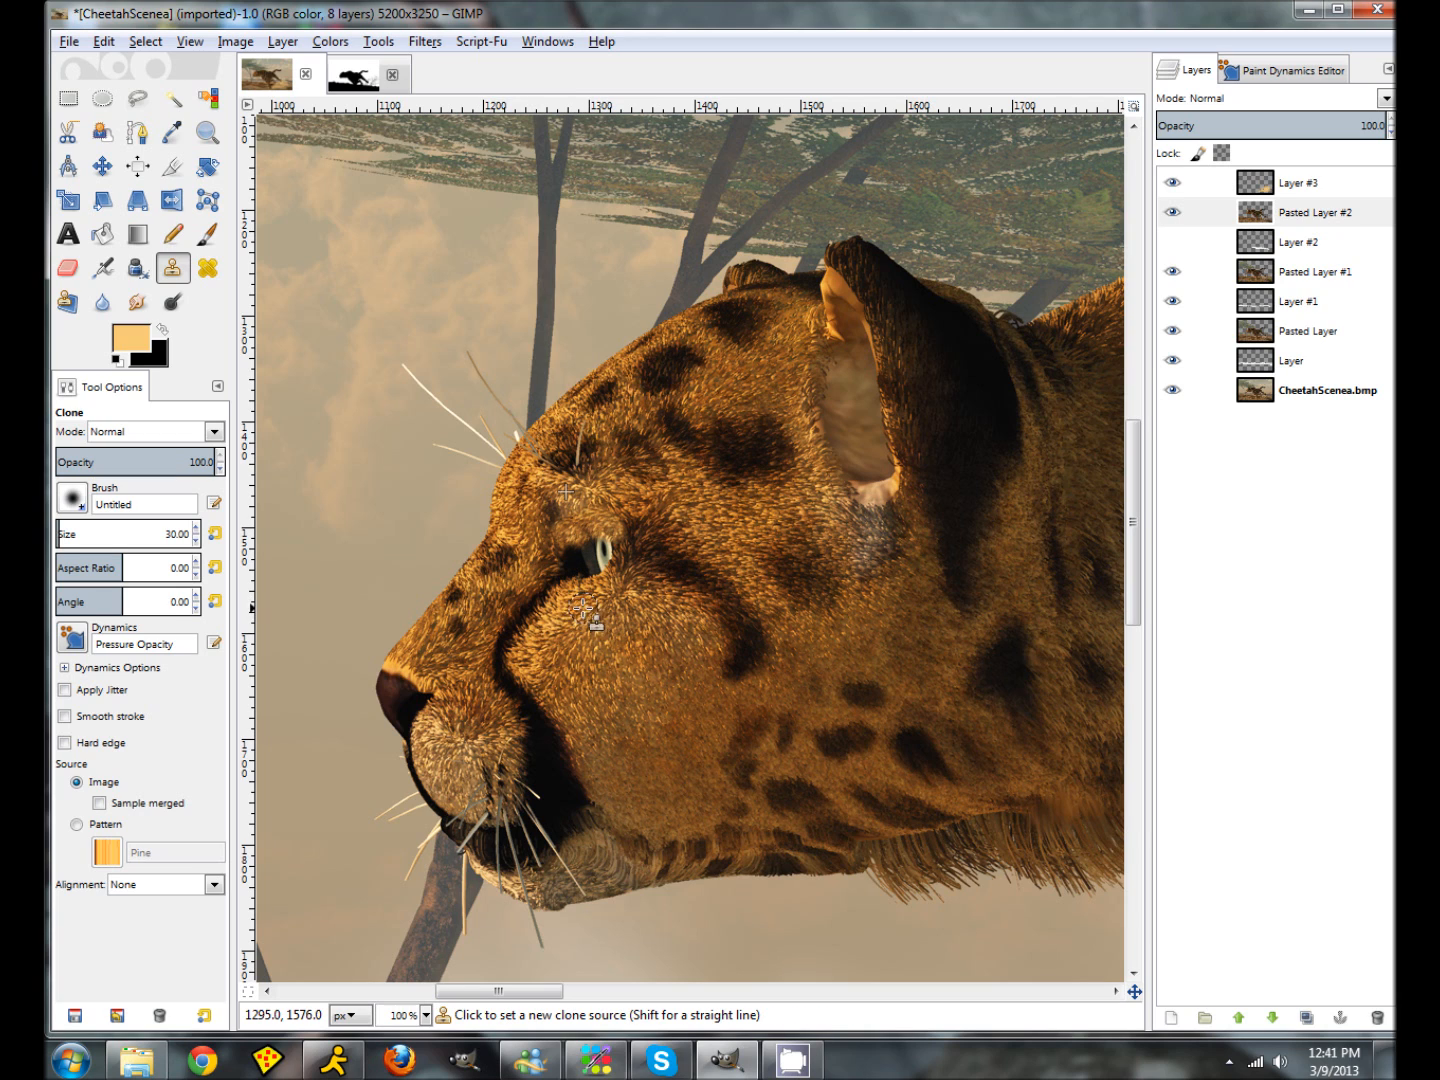
{"action": "left_click", "coordinate": [576, 601], "text": "ctrl"}
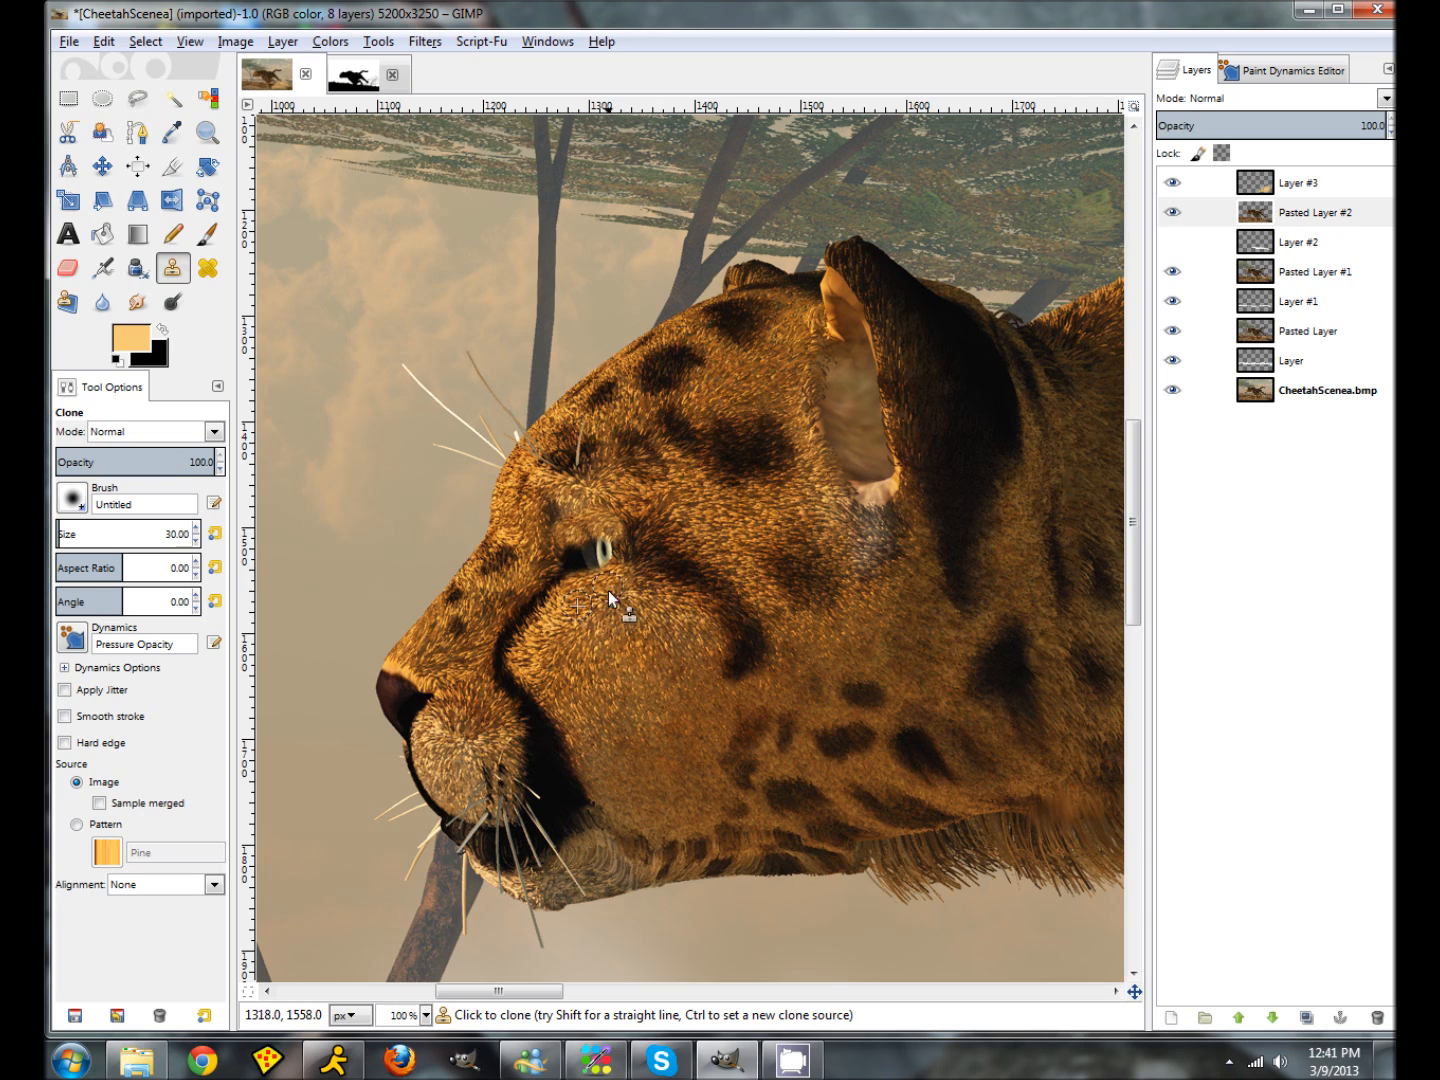
{"action": "left_click", "coordinate": [659, 551], "text": "ctrl"}
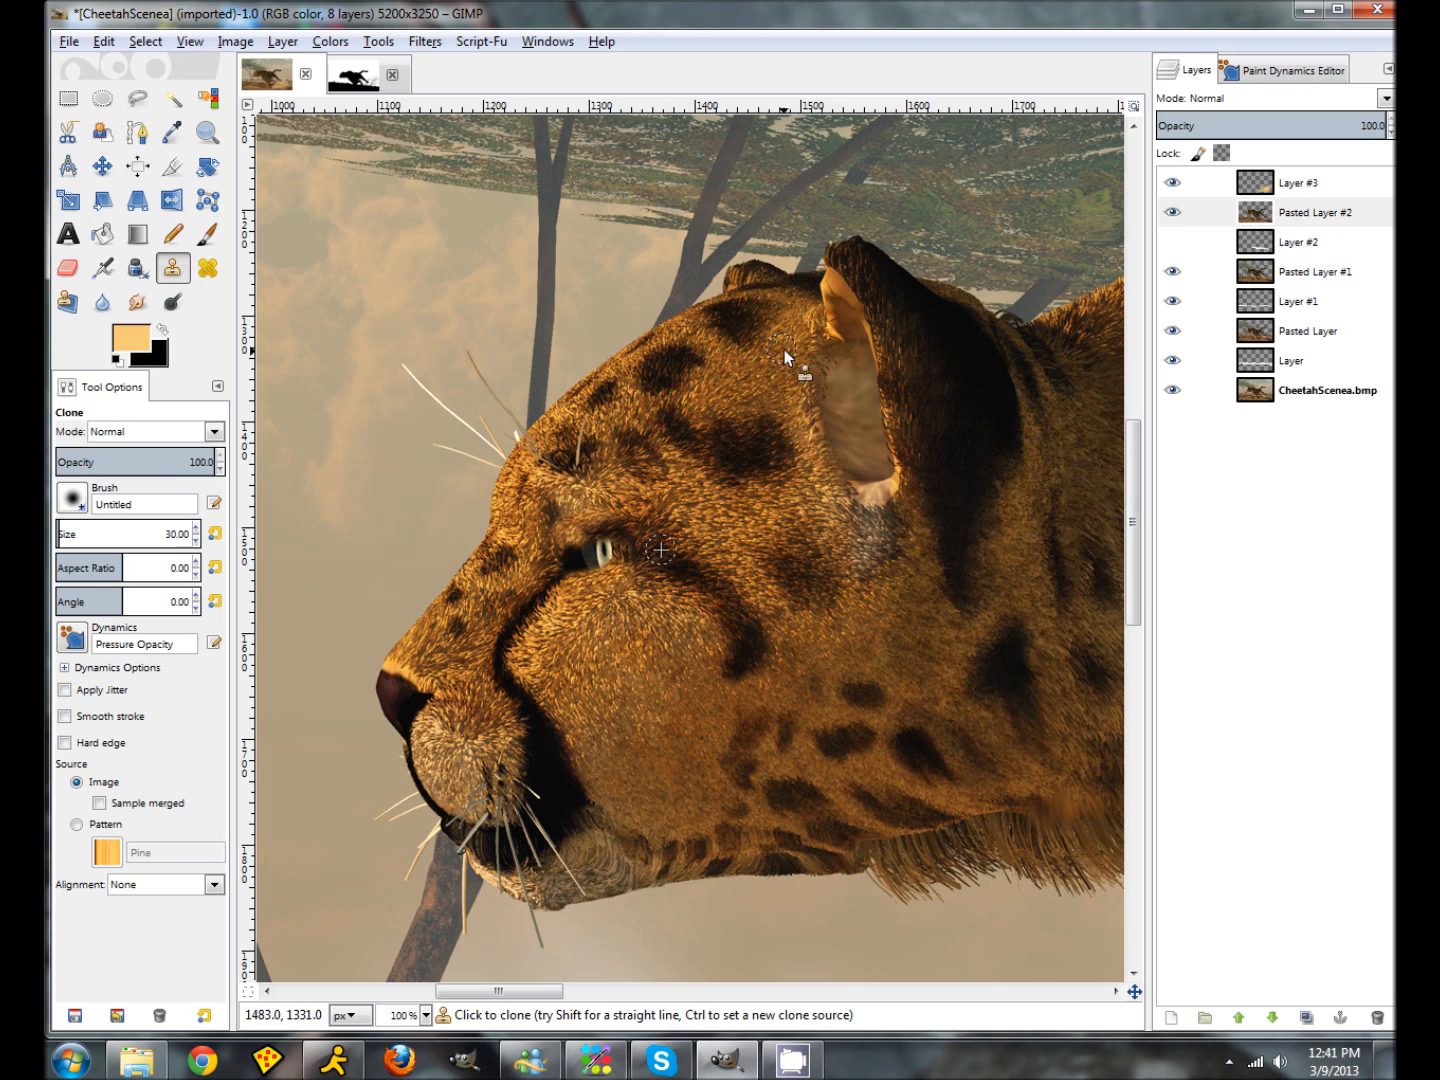
Step: Smudge fur strands around the cheetah's ear, throat and chin with the Bristles 02 brush
{"action": "left_click", "coordinate": [137, 302]}
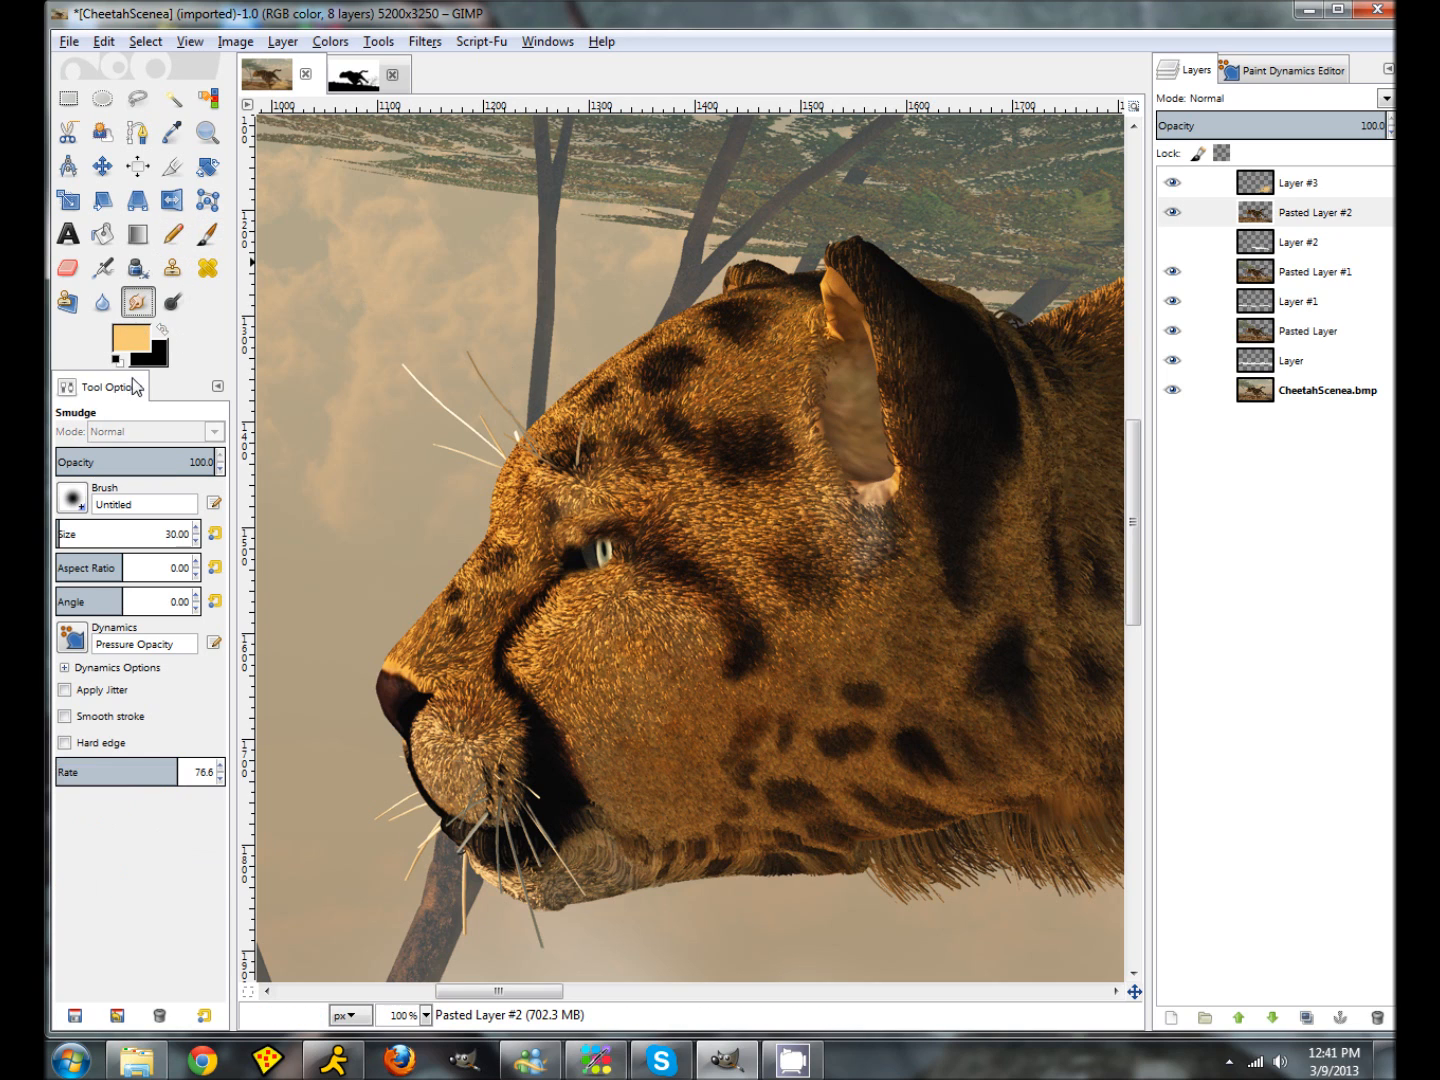
{"action": "left_click", "coordinate": [73, 509]}
{"action": "left_click", "coordinate": [72, 626]}
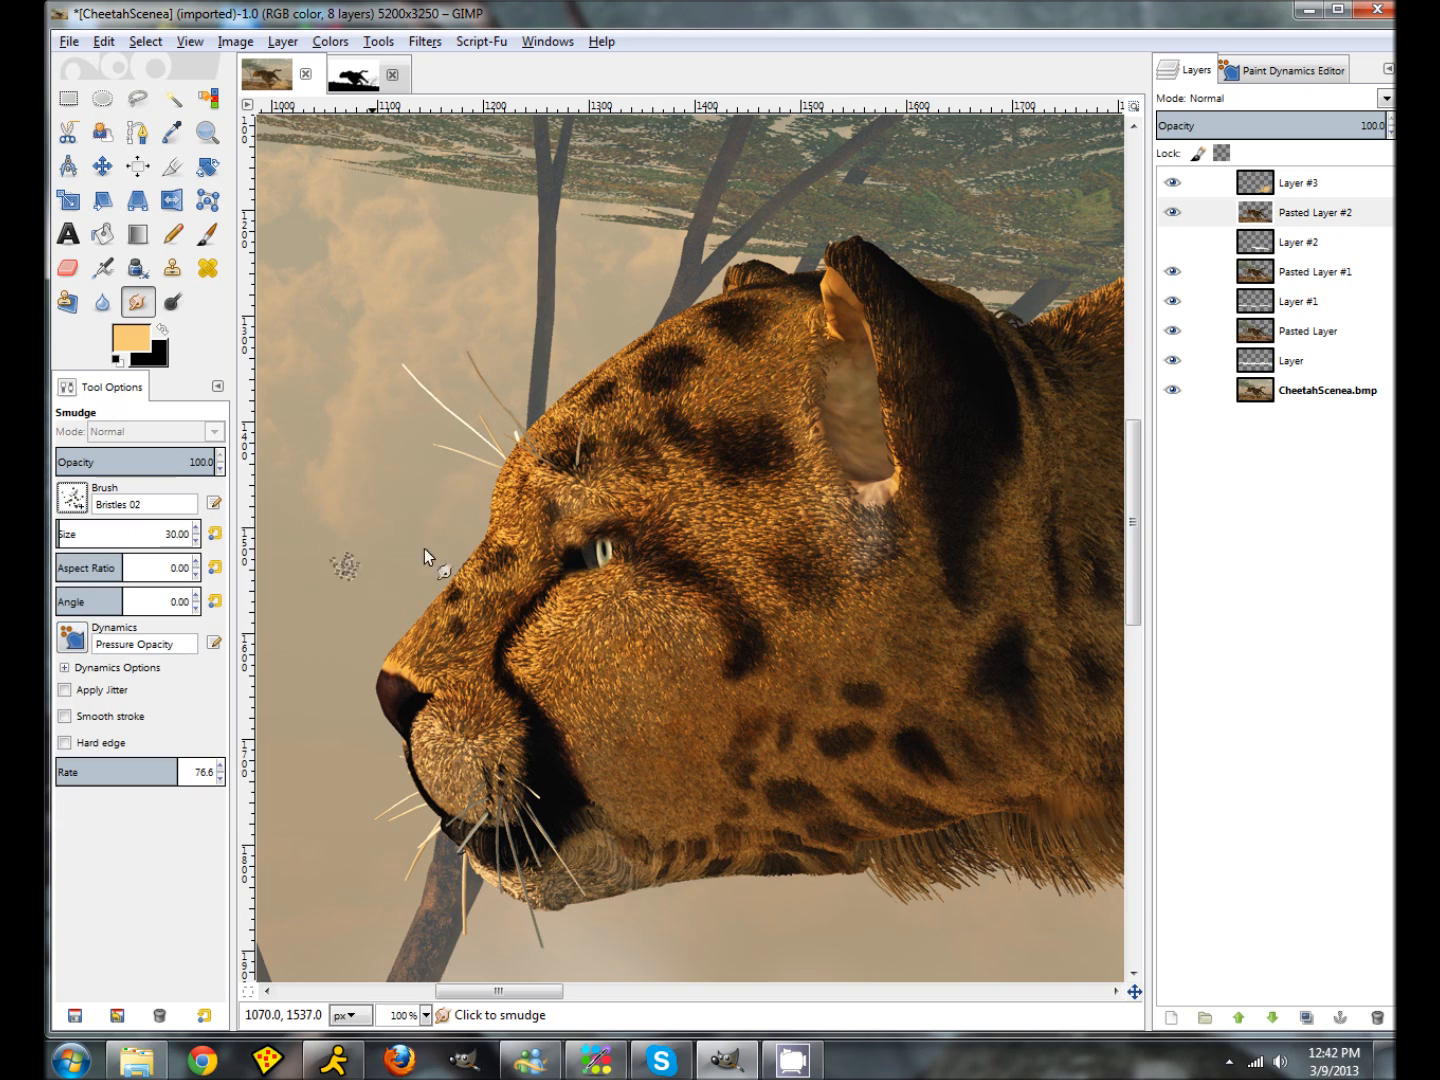
{"action": "mouse_move", "coordinate": [851, 270]}
{"action": "left_mouse_down"}
{"action": "mouse_move", "coordinate": [838, 276]}
{"action": "mouse_move", "coordinate": [887, 378]}
{"action": "mouse_move", "coordinate": [899, 492]}
{"action": "mouse_move", "coordinate": [883, 495]}
{"action": "left_mouse_up"}
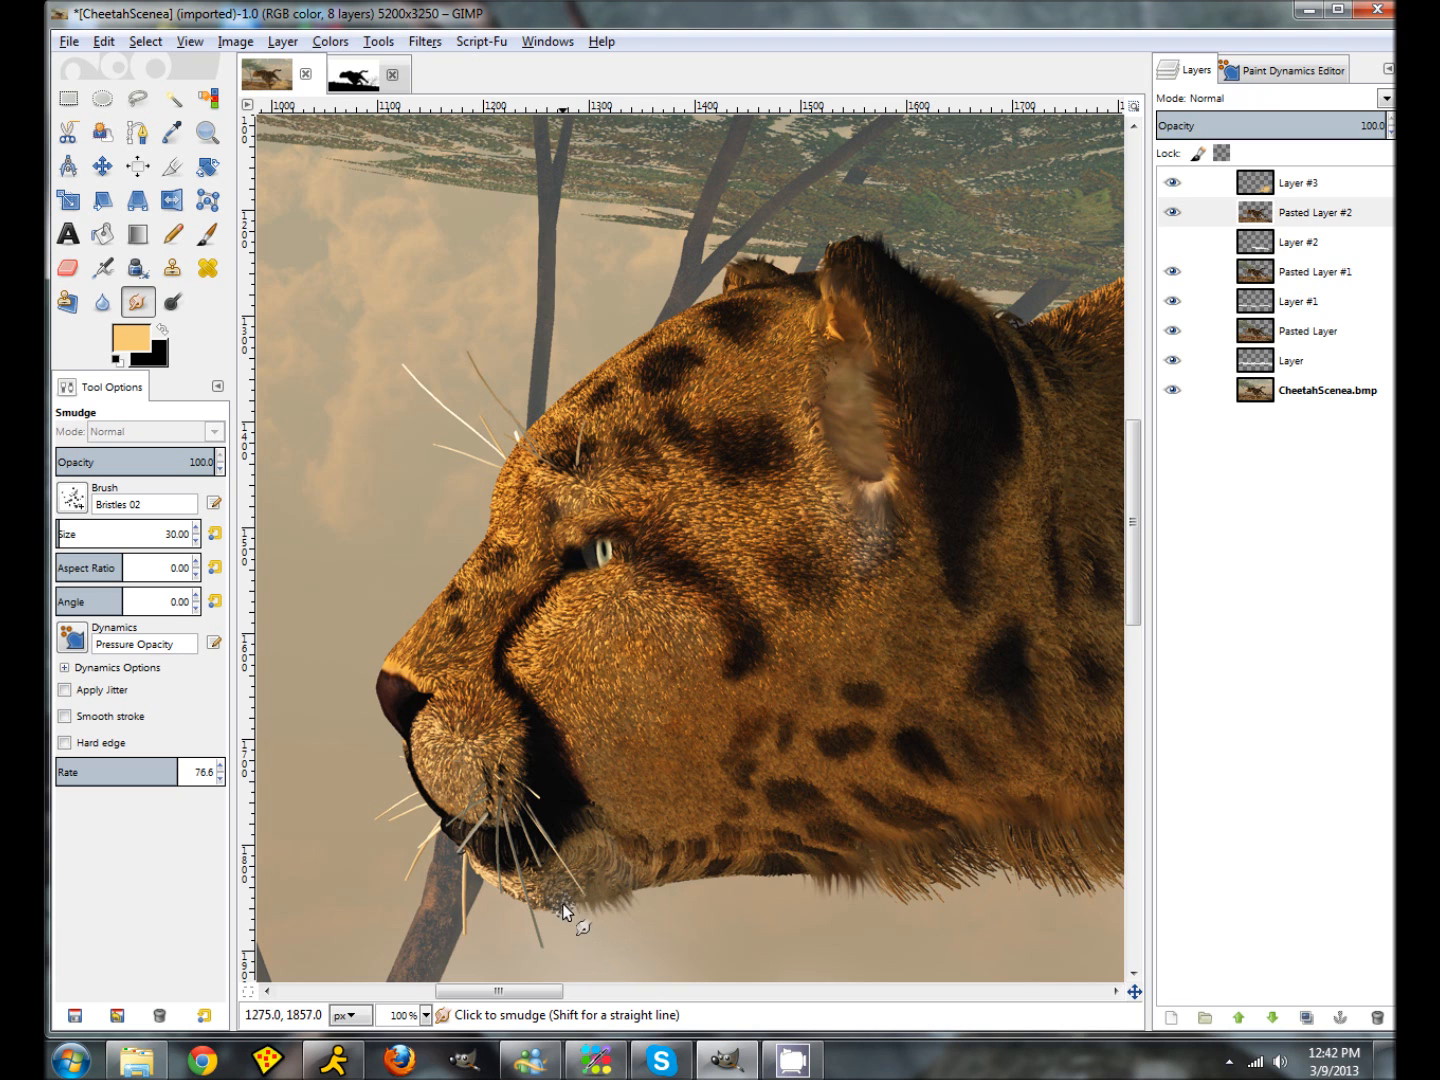
Step: Smudge fur along the underside of the cheetah's tail and undo the last strokes near the bend
{"action": "left_click_drag", "start_coordinate": [492, 997], "coordinate": [806, 1038]}
{"action": "mouse_move", "coordinate": [830, 315]}
{"action": "left_mouse_down"}
{"action": "mouse_move", "coordinate": [823, 251]}
{"action": "mouse_move", "coordinate": [802, 366]}
{"action": "left_mouse_up"}
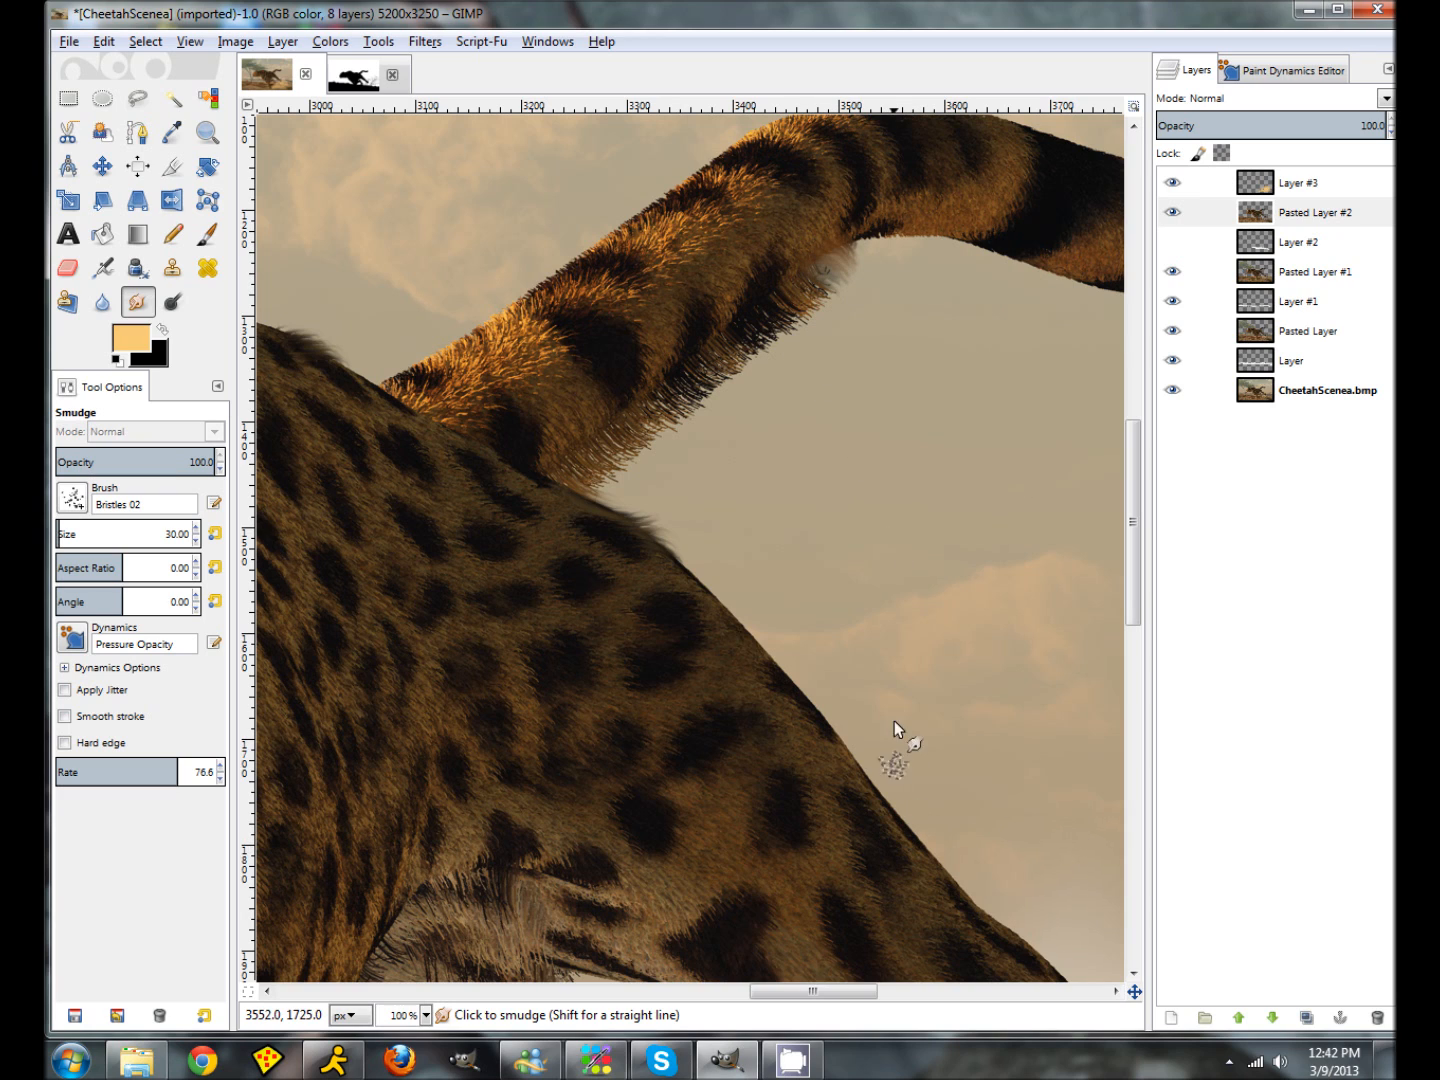
{"action": "mouse_move", "coordinate": [814, 274]}
{"action": "left_mouse_down"}
{"action": "mouse_move", "coordinate": [852, 286]}
{"action": "mouse_move", "coordinate": [811, 267]}
{"action": "left_mouse_up"}
{"action": "key", "text": "ctrl+z"}
{"action": "key", "text": "ctrl+z"}
{"action": "key", "text": "ctrl+z"}
{"action": "key", "text": "ctrl+z"}
{"action": "key", "text": "ctrl+z"}
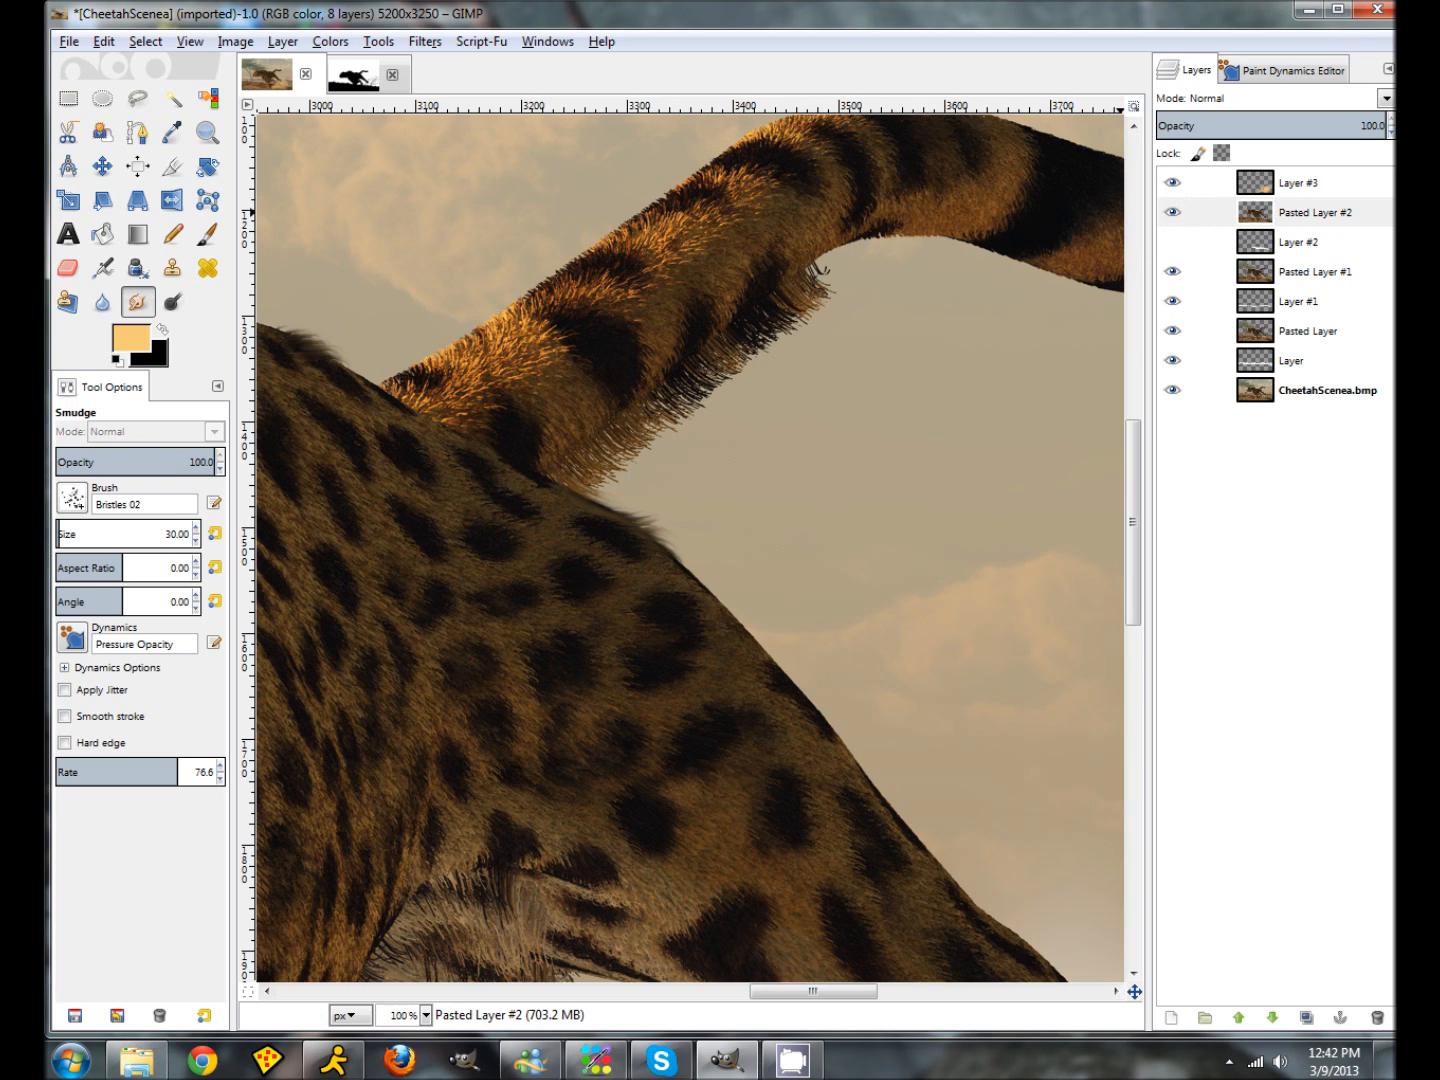
Step: Flatten all the image's layers into one
{"action": "left_click", "coordinate": [1385, 98]}
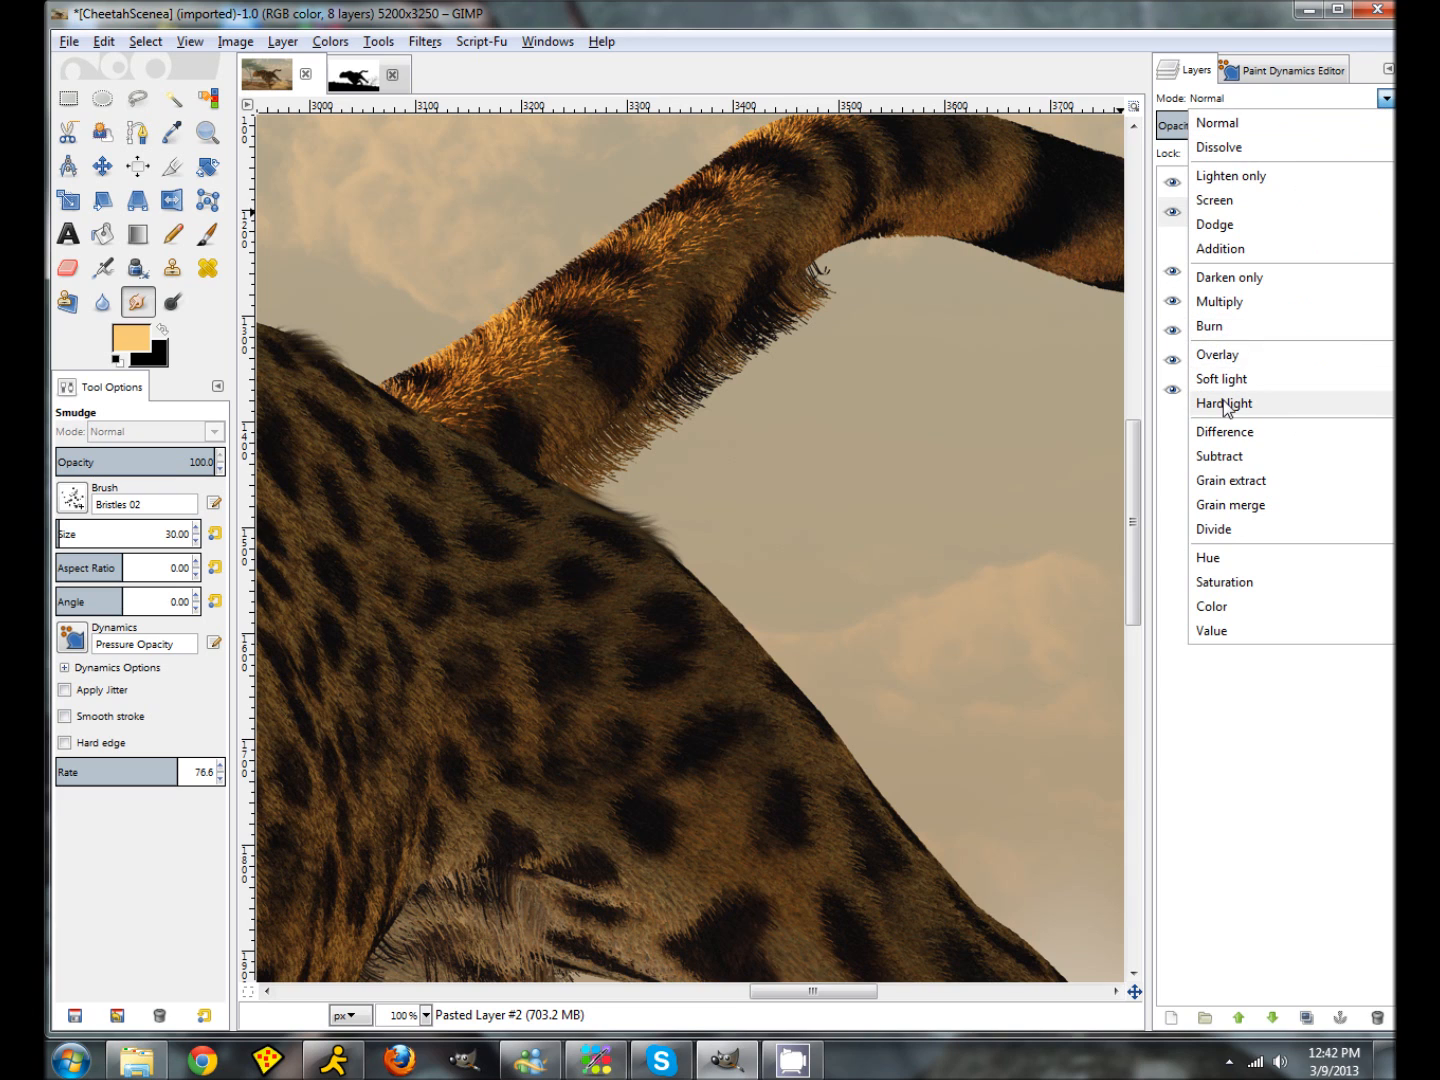
{"action": "left_click", "coordinate": [1386, 73]}
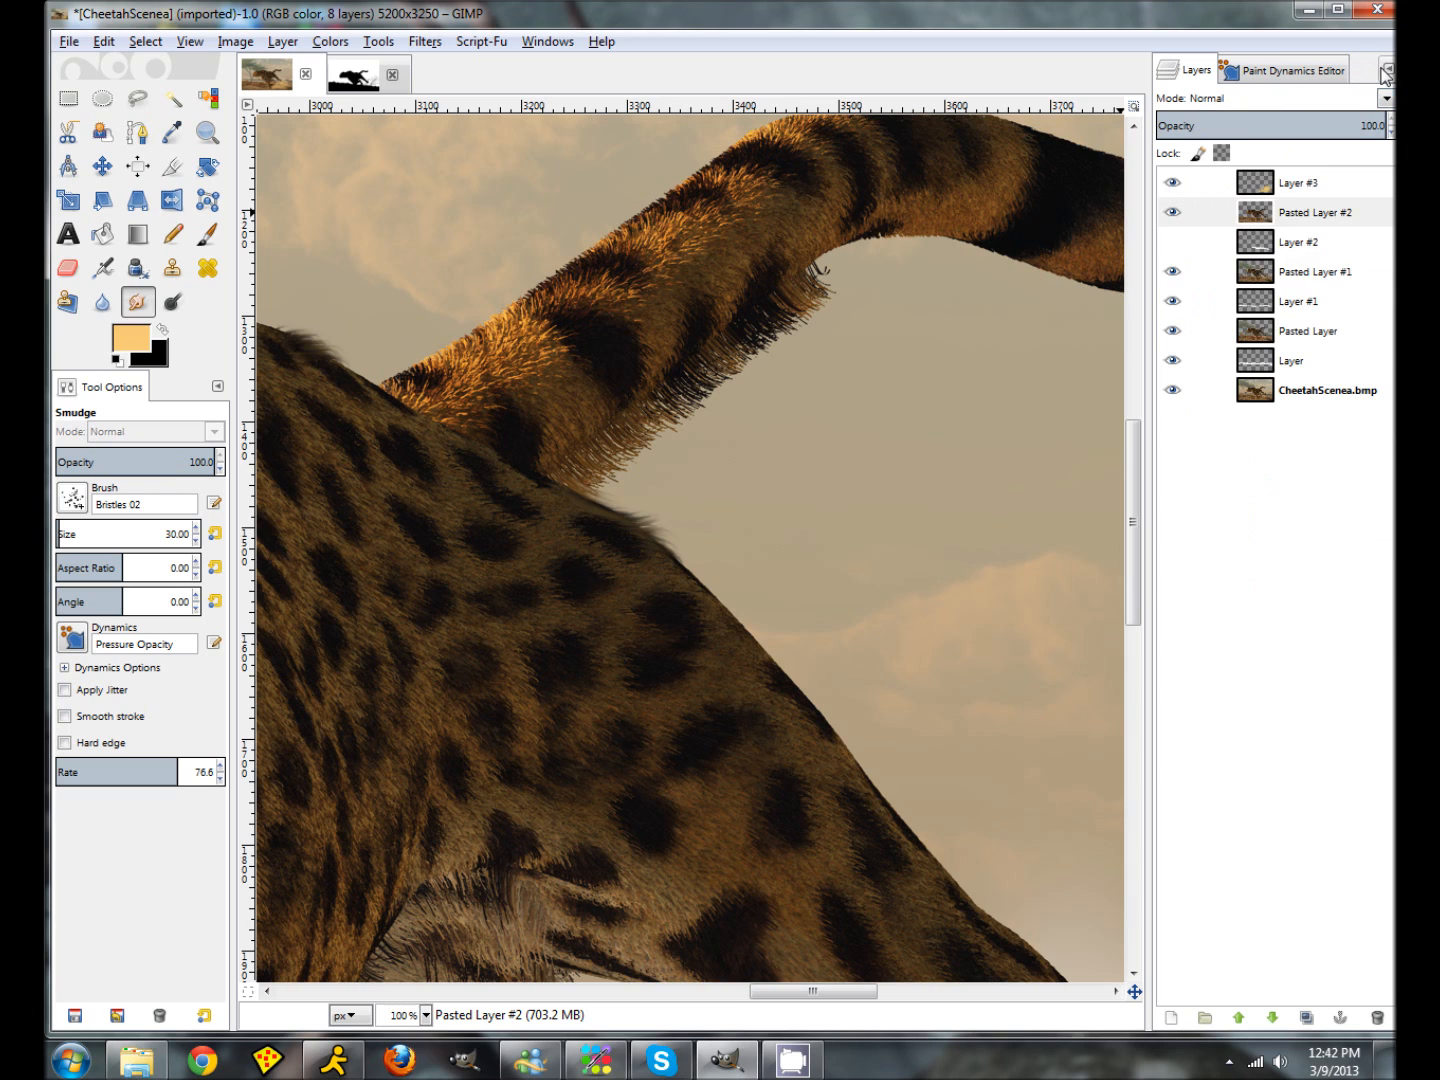
{"action": "left_click", "coordinate": [1388, 72]}
{"action": "mouse_move", "coordinate": [1250, 86]}
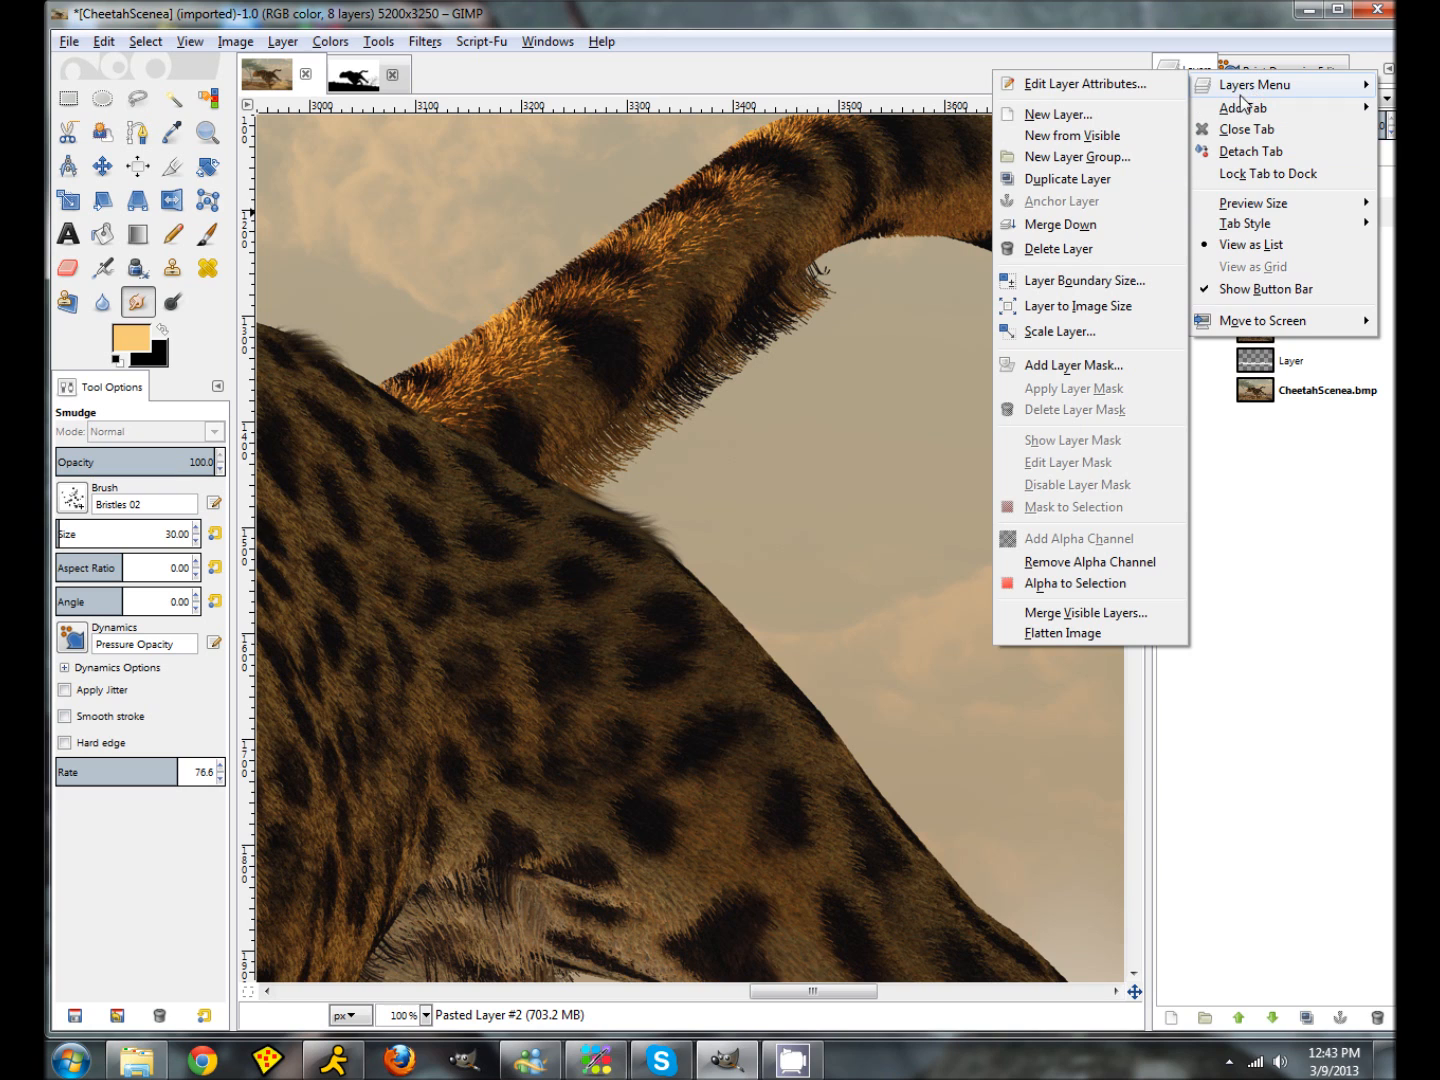
{"action": "left_click", "coordinate": [1062, 634]}
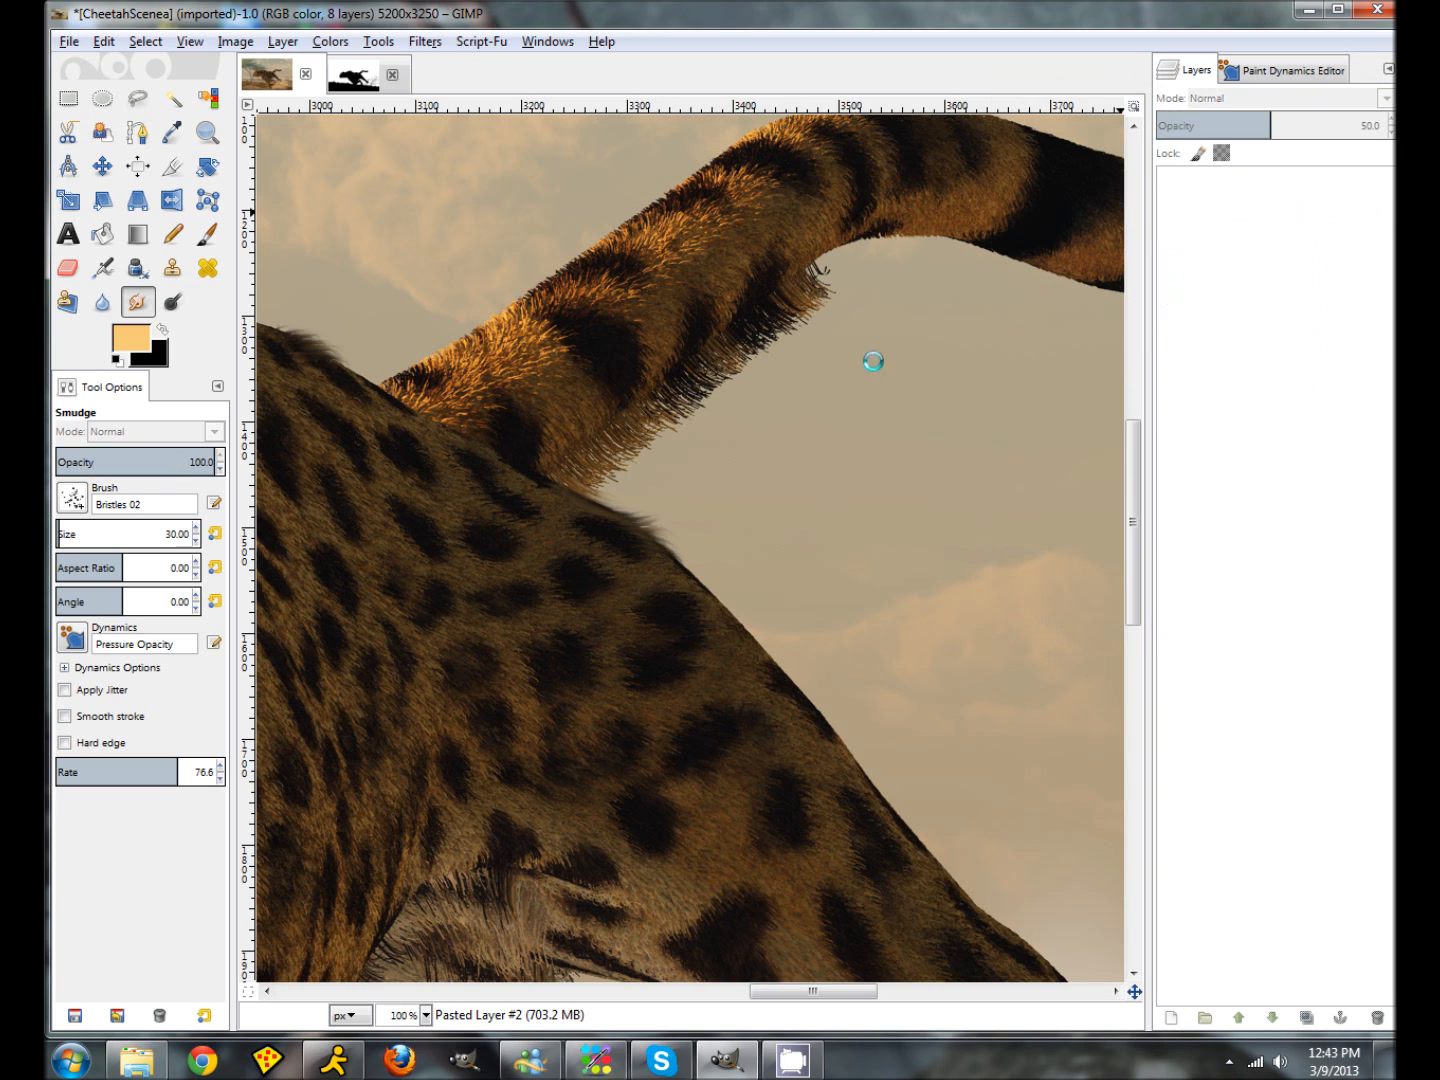
Step: Clone plain sky over the stray fur marks under the tail with the 2. Hardness 100 brush at size 30
{"action": "left_click", "coordinate": [173, 267]}
{"action": "left_click", "coordinate": [72, 497]}
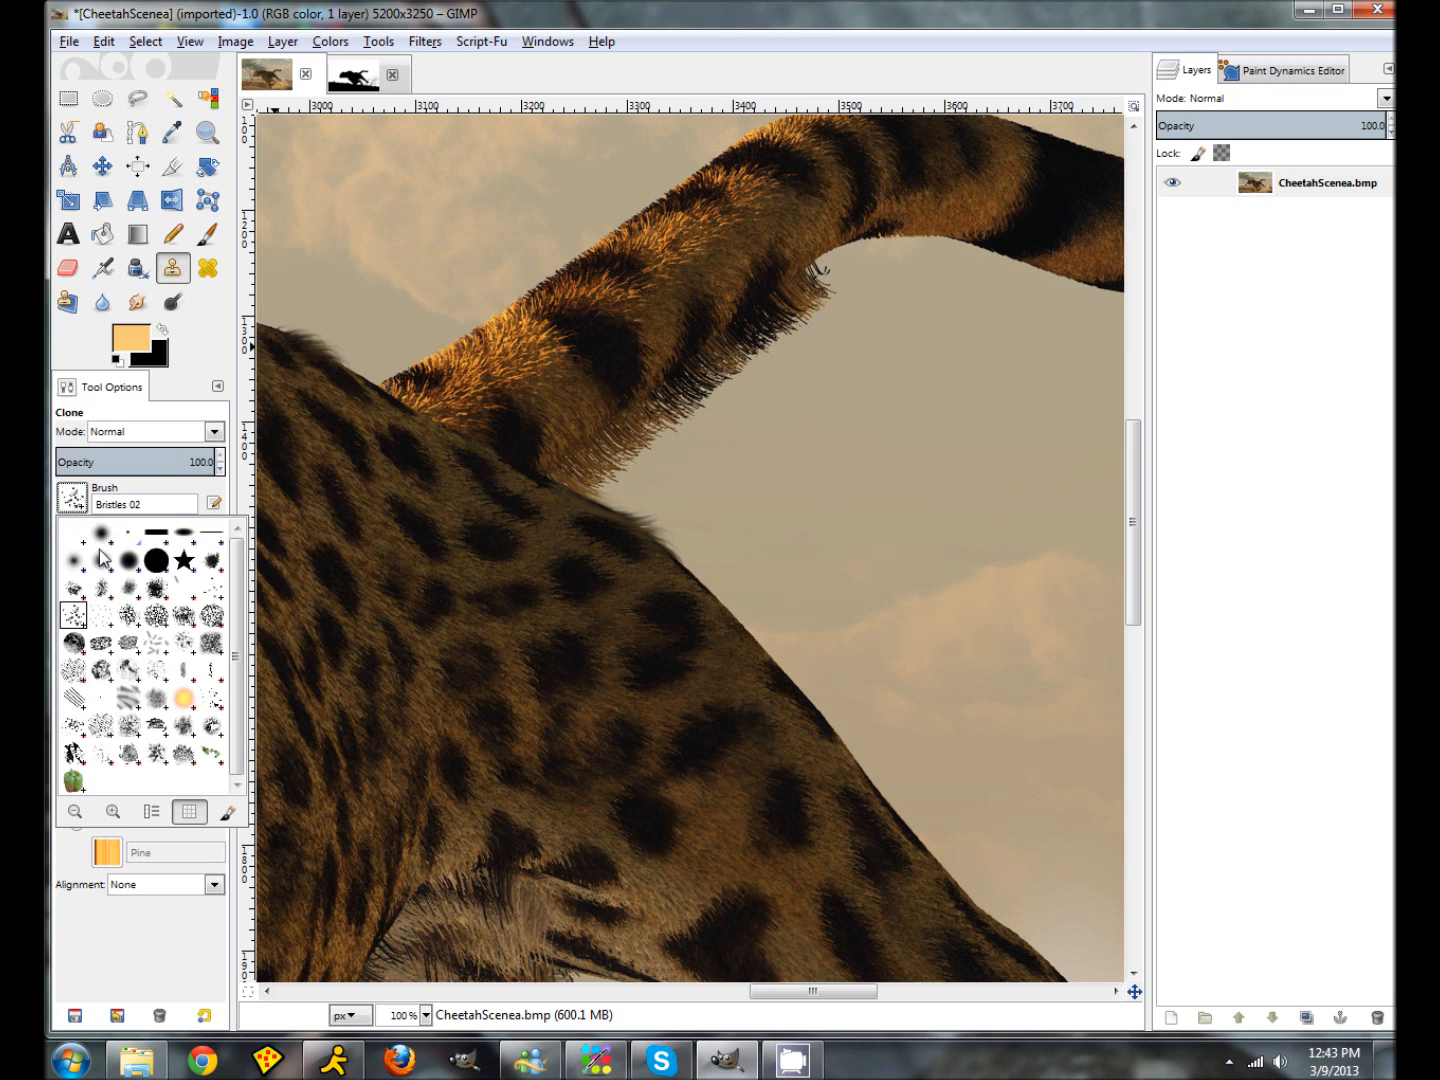
{"action": "left_click", "coordinate": [156, 560]}
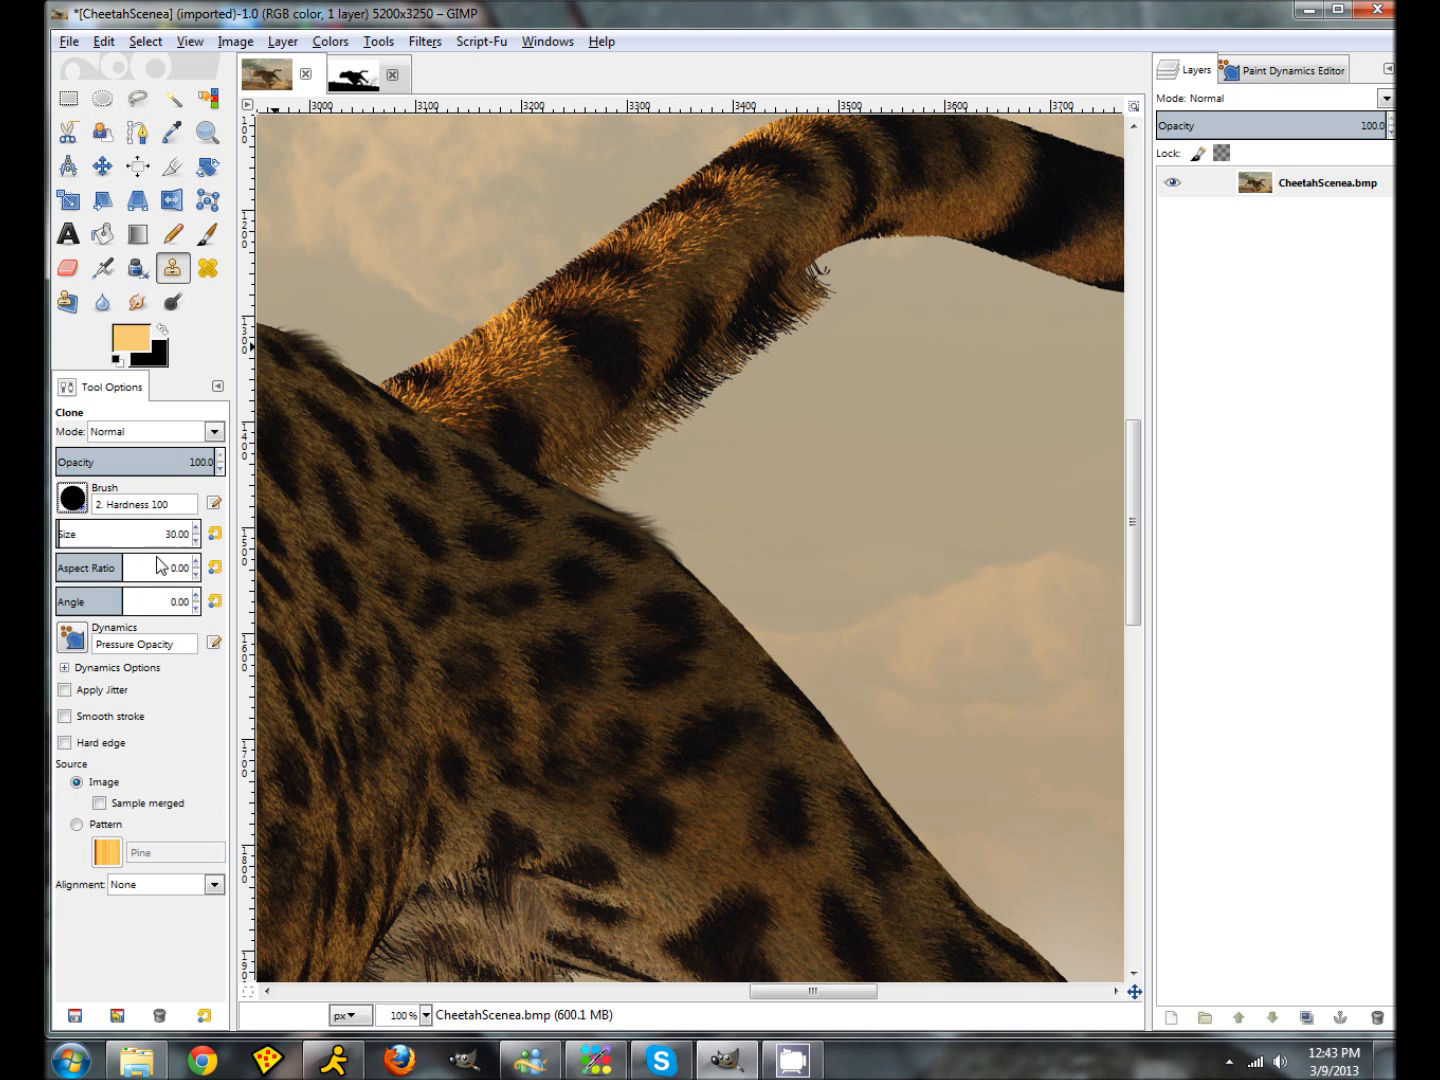
{"action": "left_click", "coordinate": [864, 330], "text": "ctrl"}
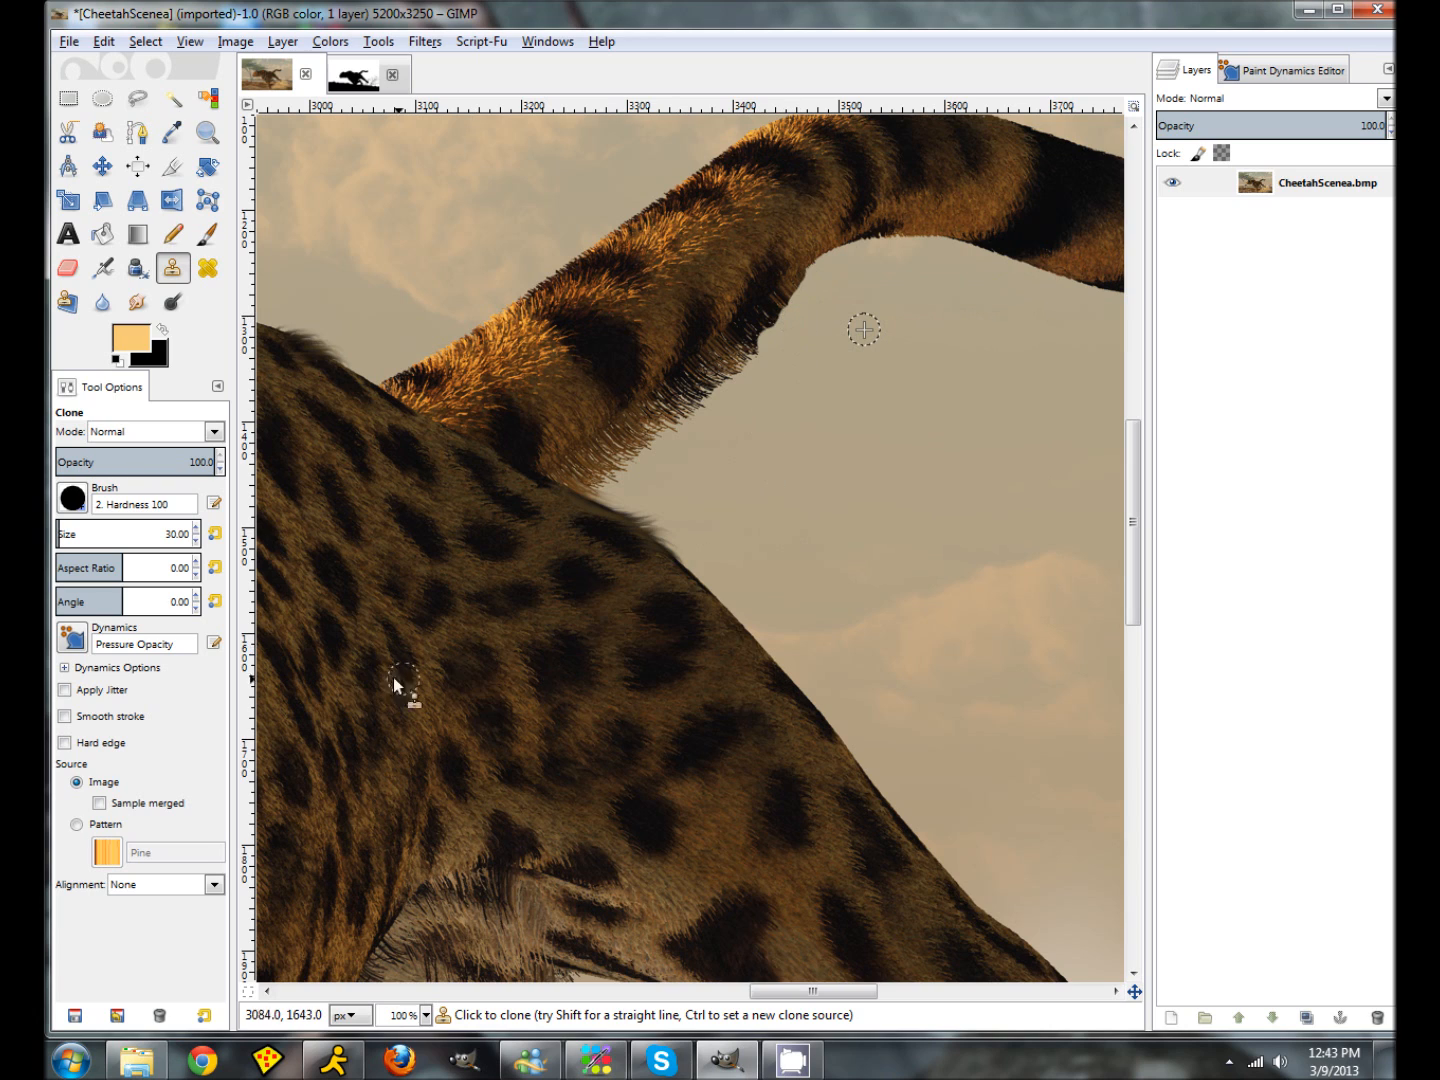
Step: Smudge furry edges along the tail's underside, the rump and the hind leg with the Bristles 02 brush
{"action": "left_click", "coordinate": [134, 303]}
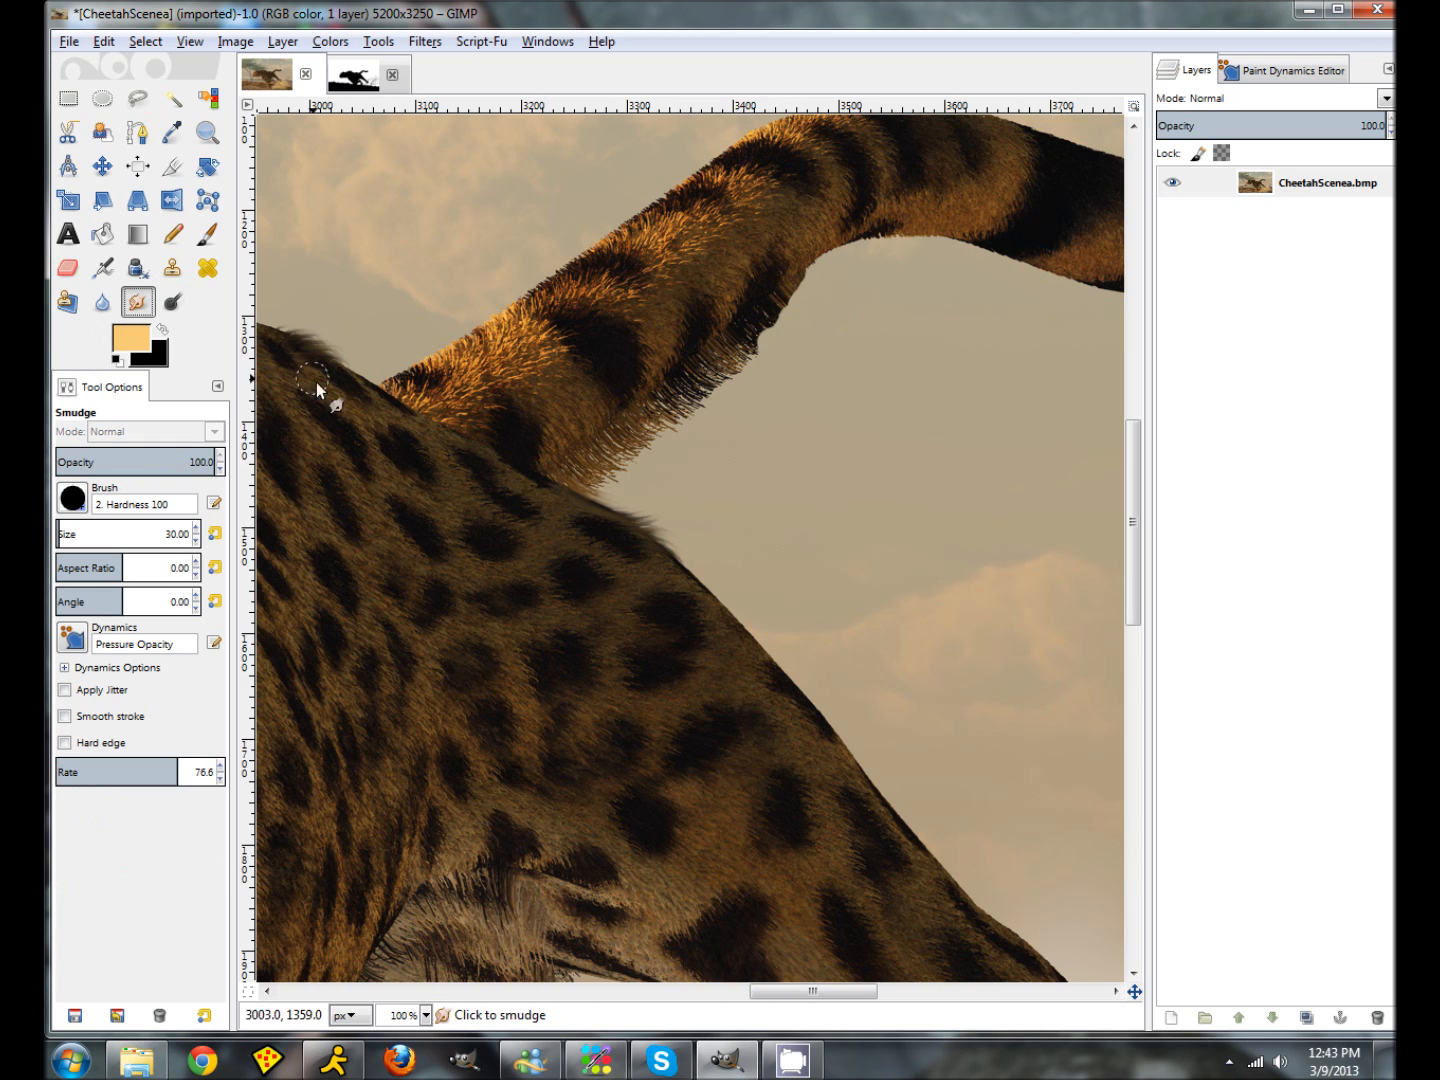
{"action": "left_click", "coordinate": [72, 497]}
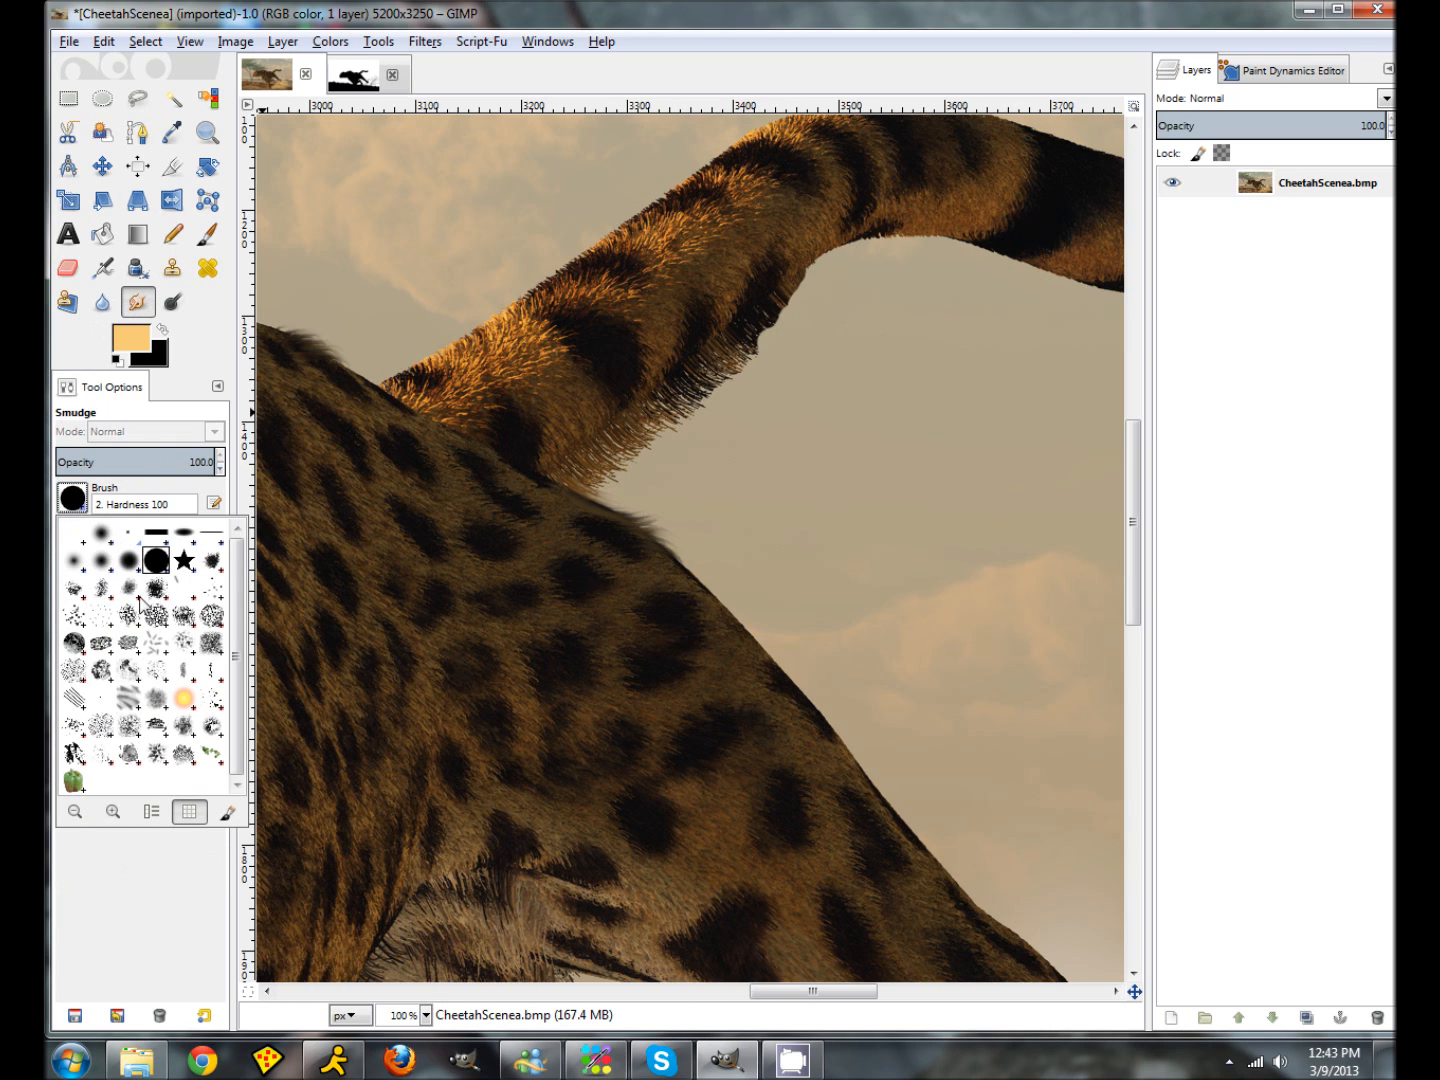
{"action": "left_click", "coordinate": [77, 617]}
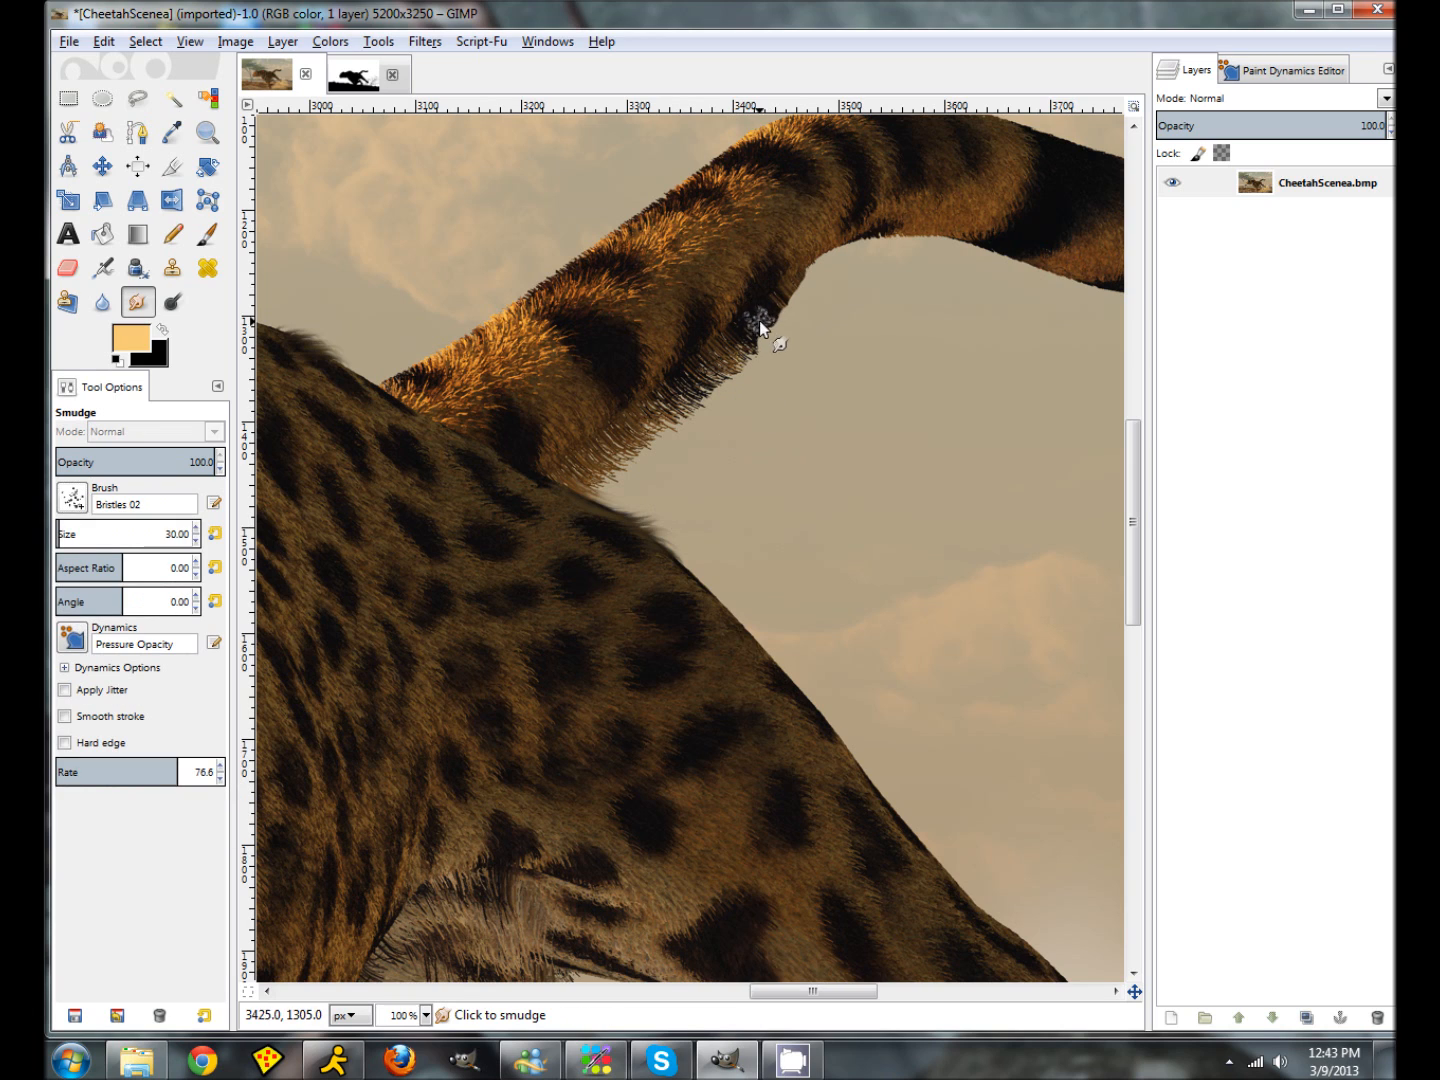
{"action": "left_click_drag", "start_coordinate": [760, 315], "coordinate": [785, 338]}
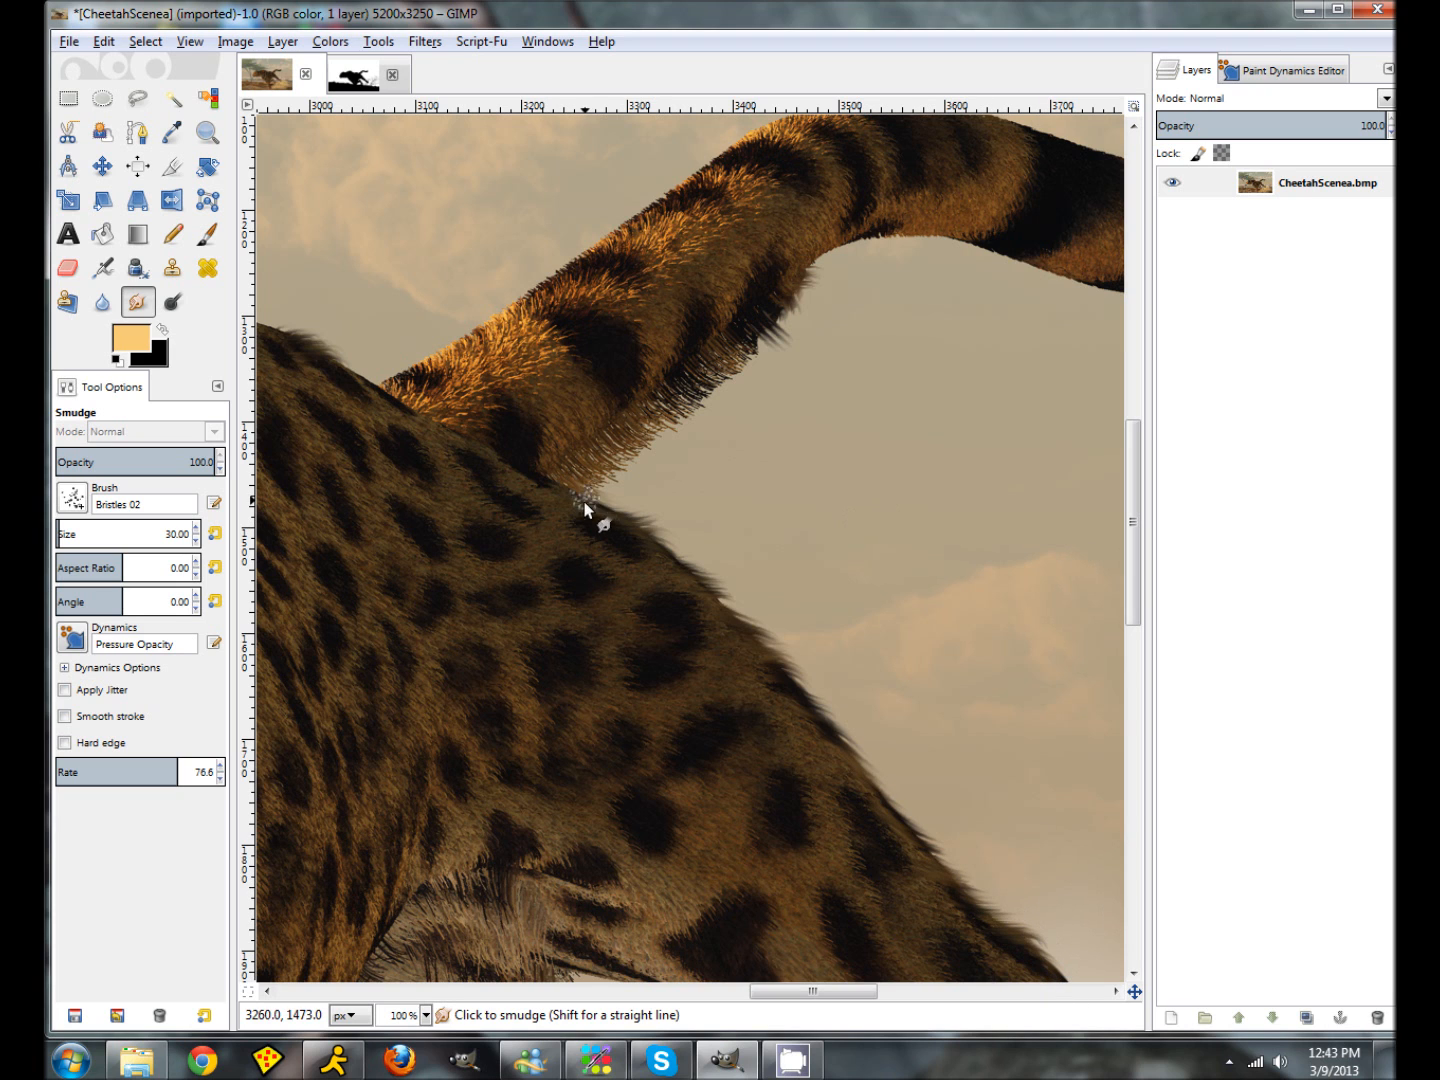
{"action": "left_click_drag", "start_coordinate": [1132, 499], "coordinate": [1135, 612]}
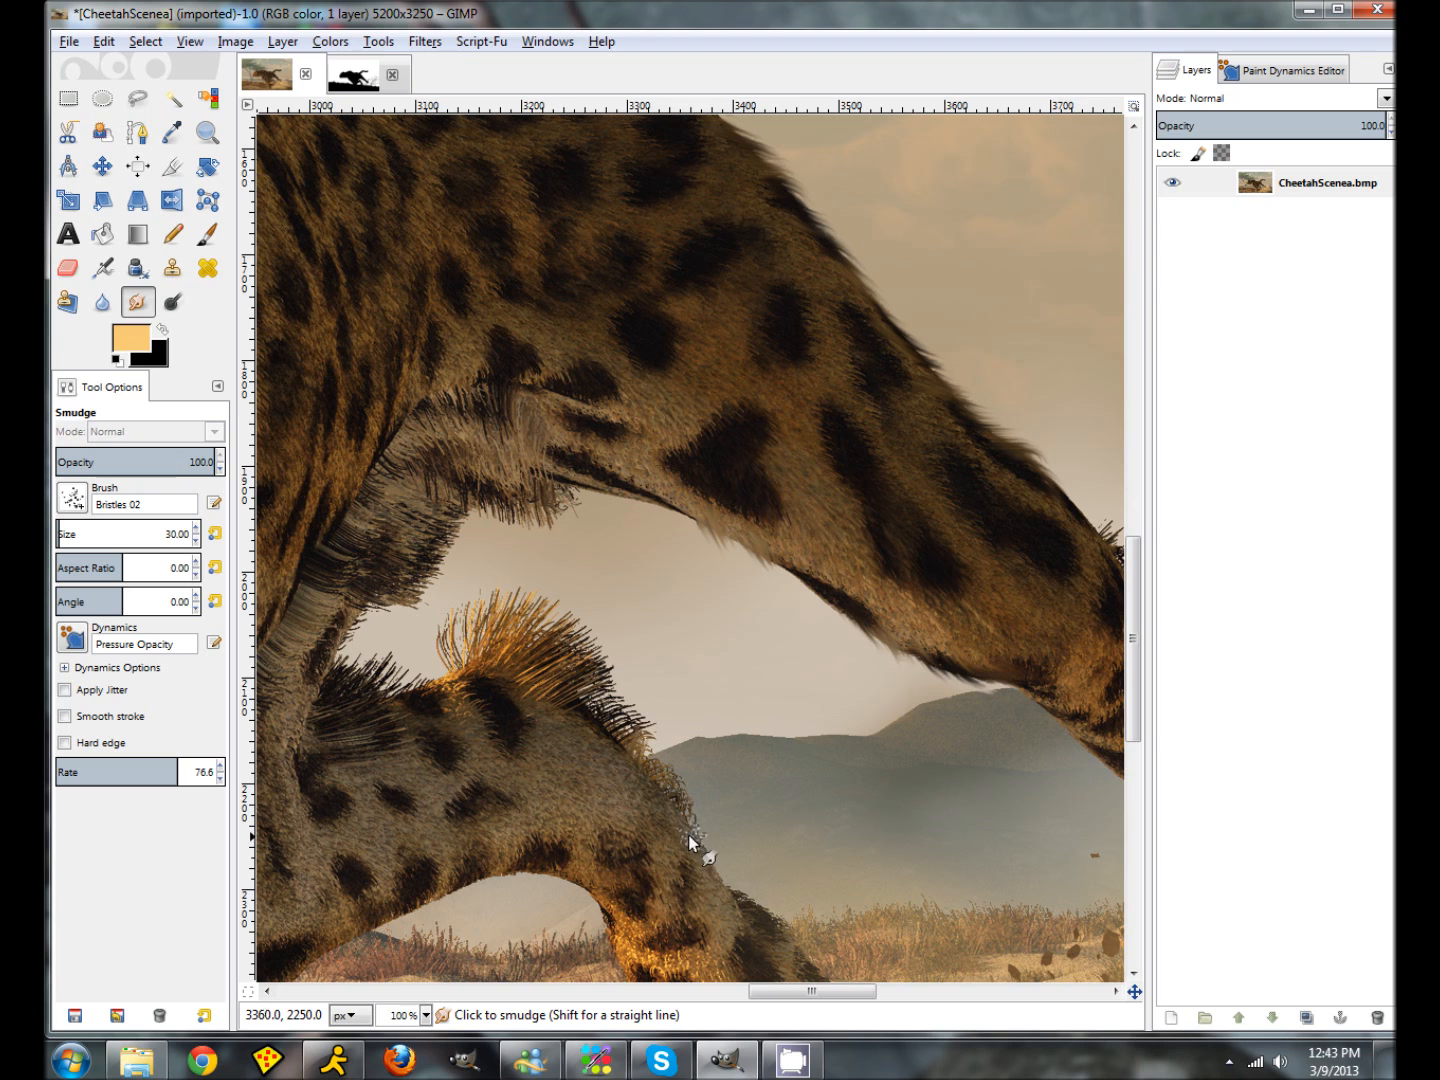
{"action": "left_click_drag", "start_coordinate": [1133, 724], "coordinate": [1110, 814]}
Step: Apply Levels to the whole image with input black point 9, gamma 1.01 and white point 233
{"action": "left_click", "coordinate": [426, 1015]}
{"action": "left_click", "coordinate": [408, 990]}
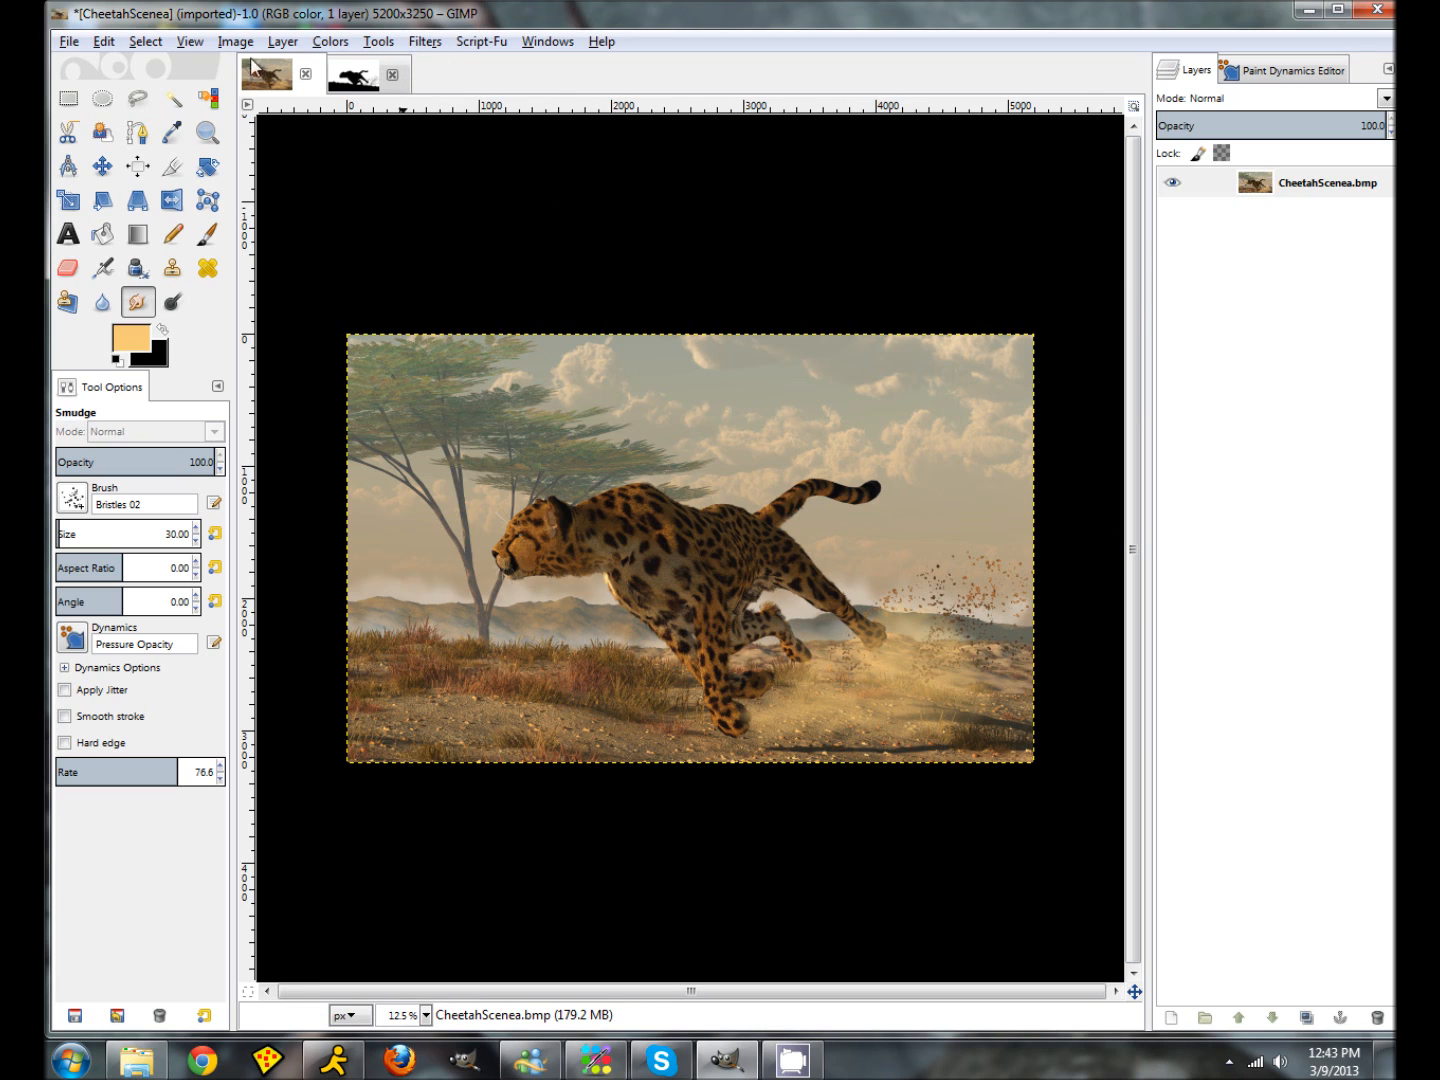
{"action": "left_click", "coordinate": [329, 41]}
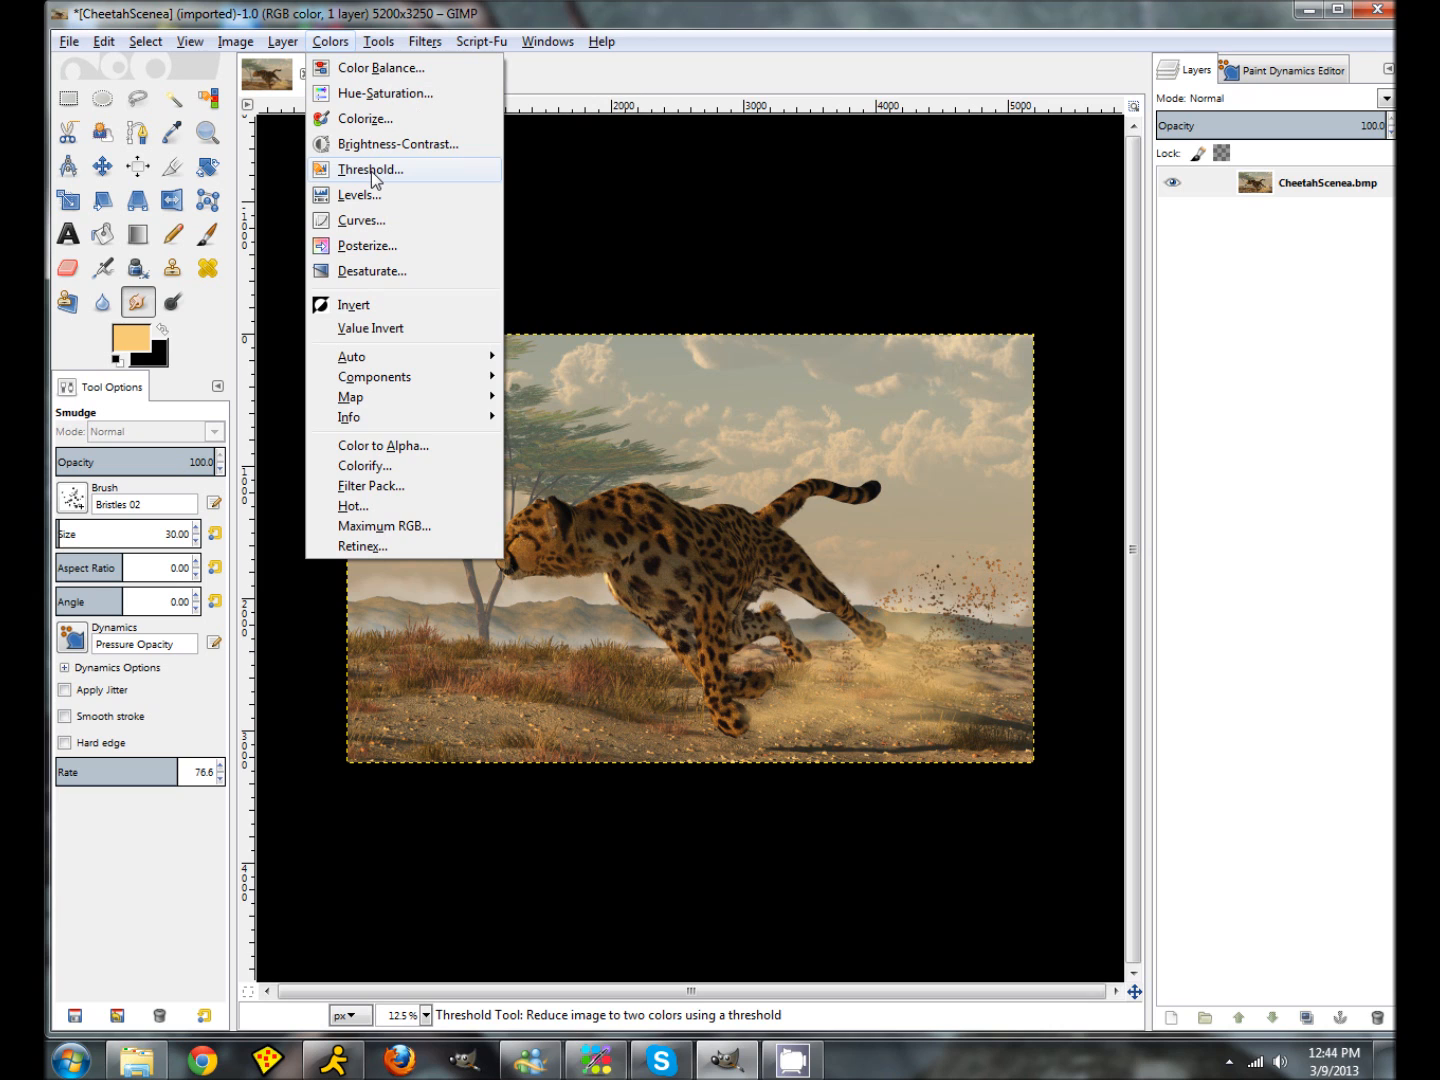
{"action": "left_click", "coordinate": [359, 195]}
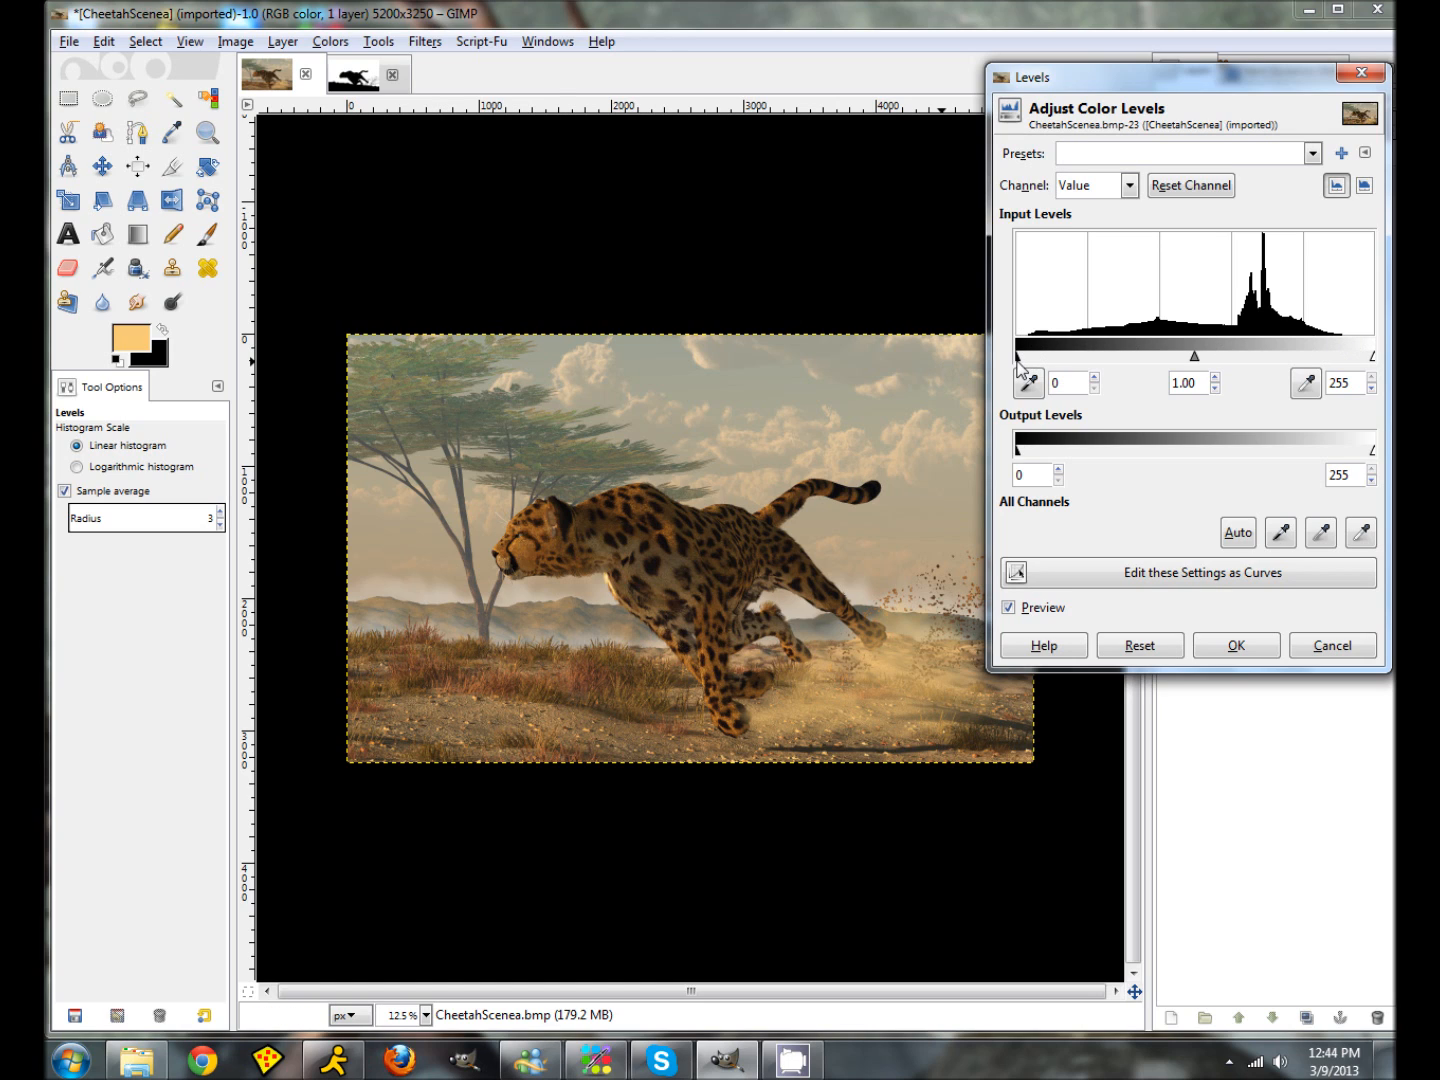
{"action": "left_click_drag", "start_coordinate": [1018, 358], "coordinate": [1031, 361]}
{"action": "left_click_drag", "start_coordinate": [1371, 357], "coordinate": [1344, 360]}
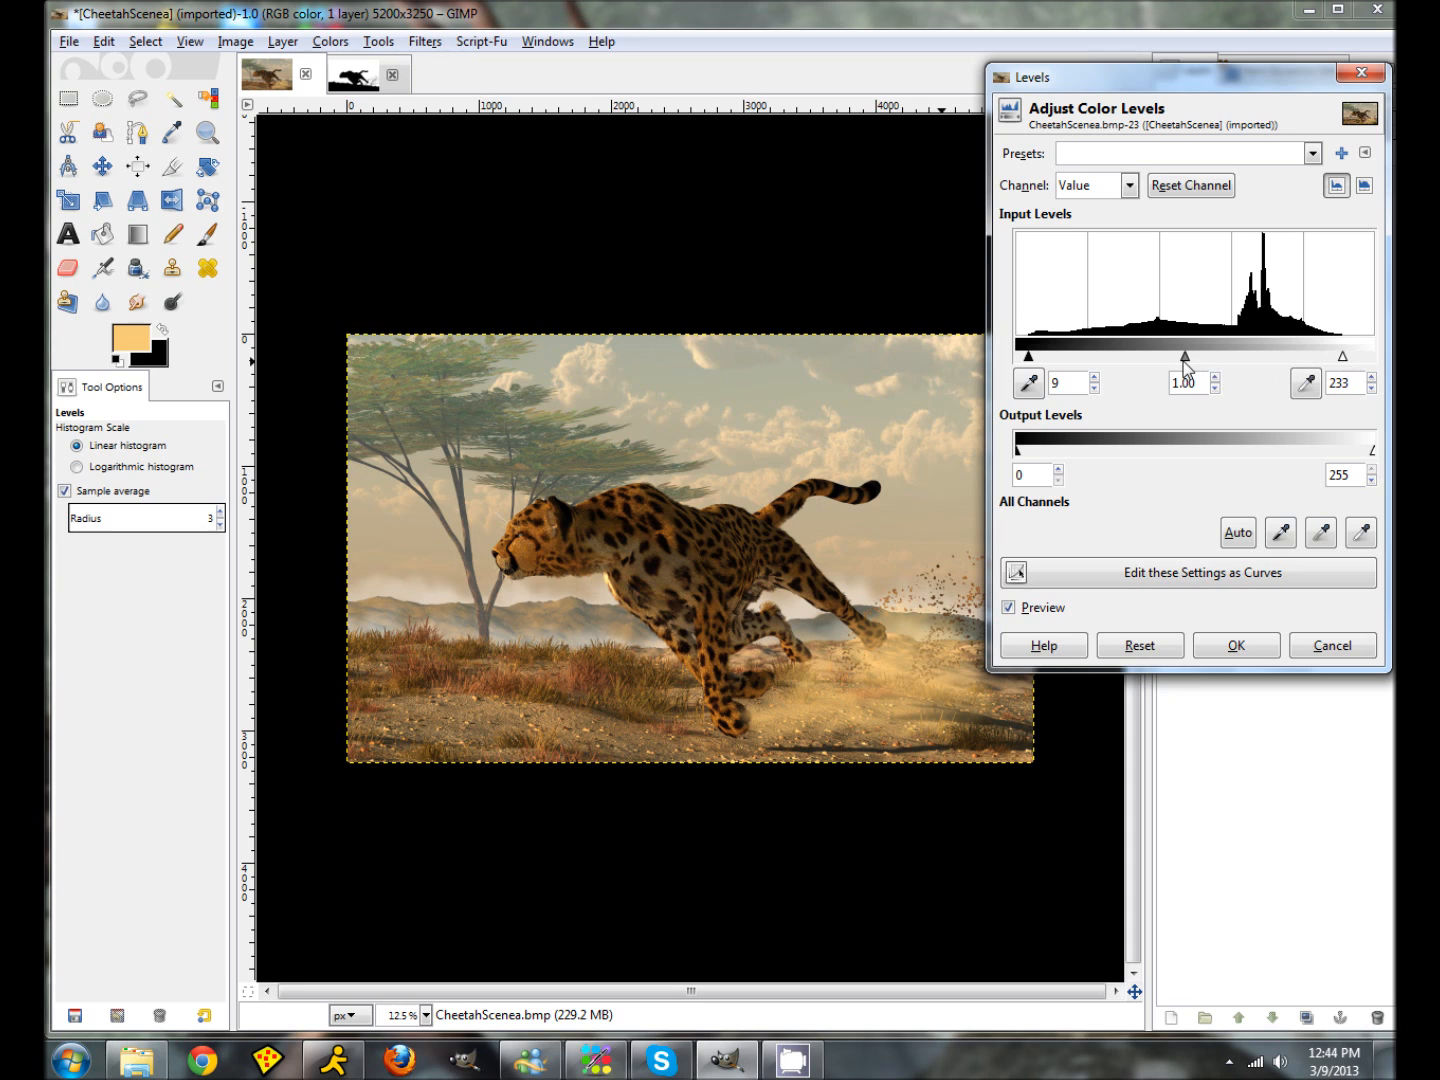
{"action": "left_click_drag", "start_coordinate": [1183, 357], "coordinate": [1189, 364]}
{"action": "left_click", "coordinate": [1229, 646]}
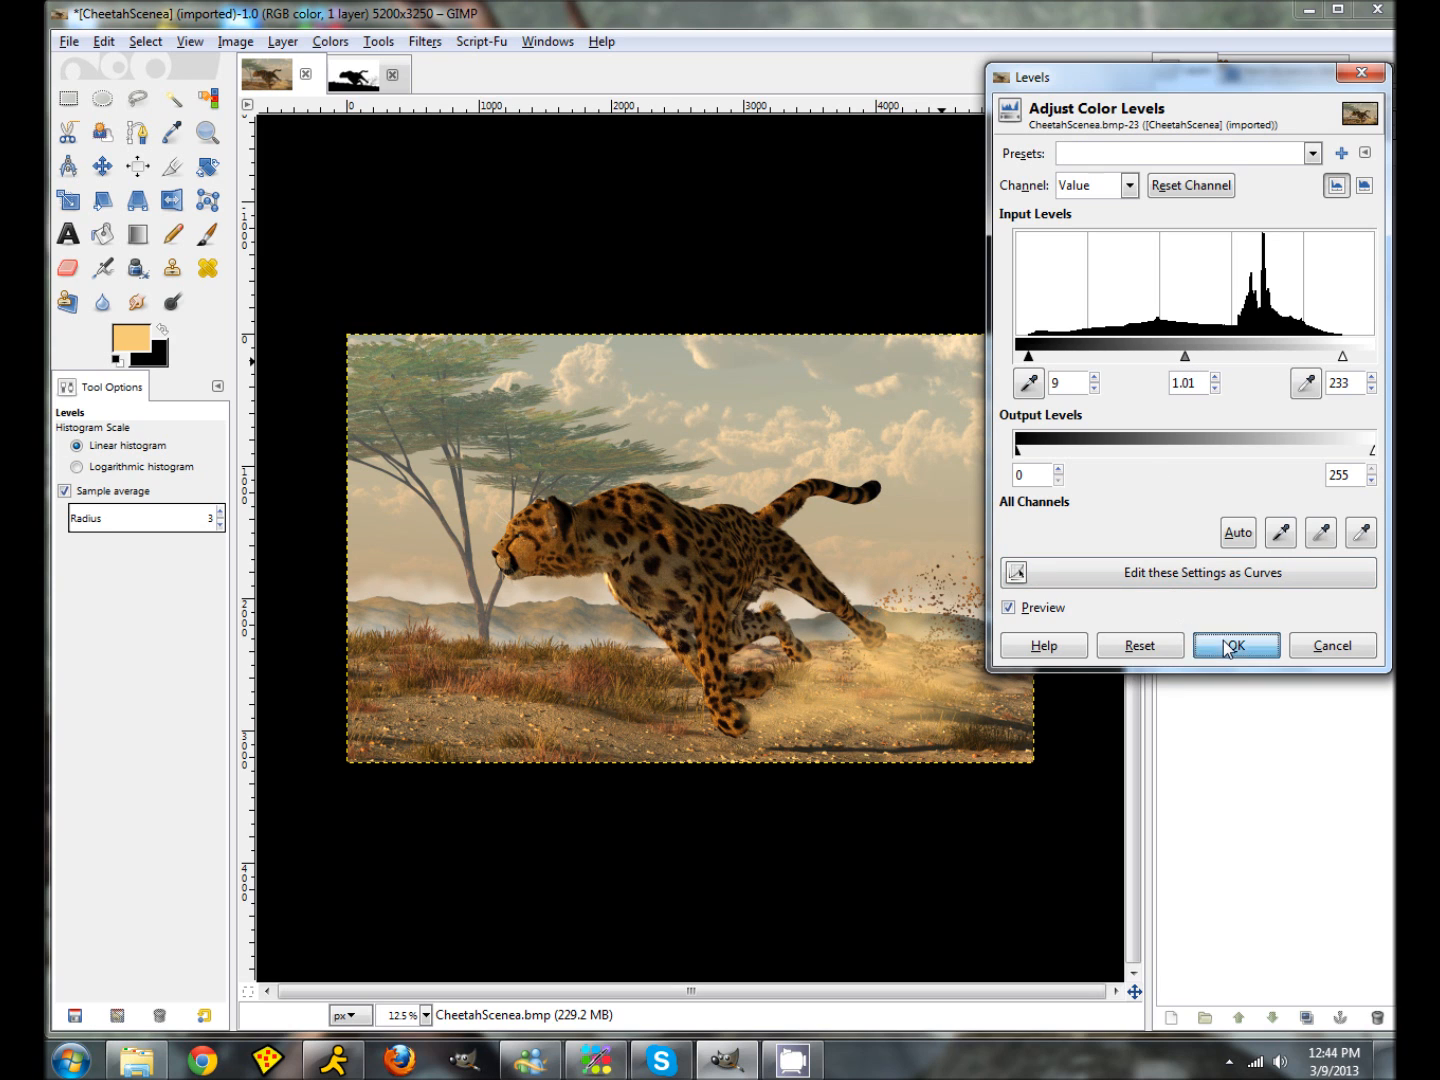
Step: Start a Color Balance adjustment and set the shadows to red 10 and blue -5
{"action": "left_click", "coordinate": [329, 44]}
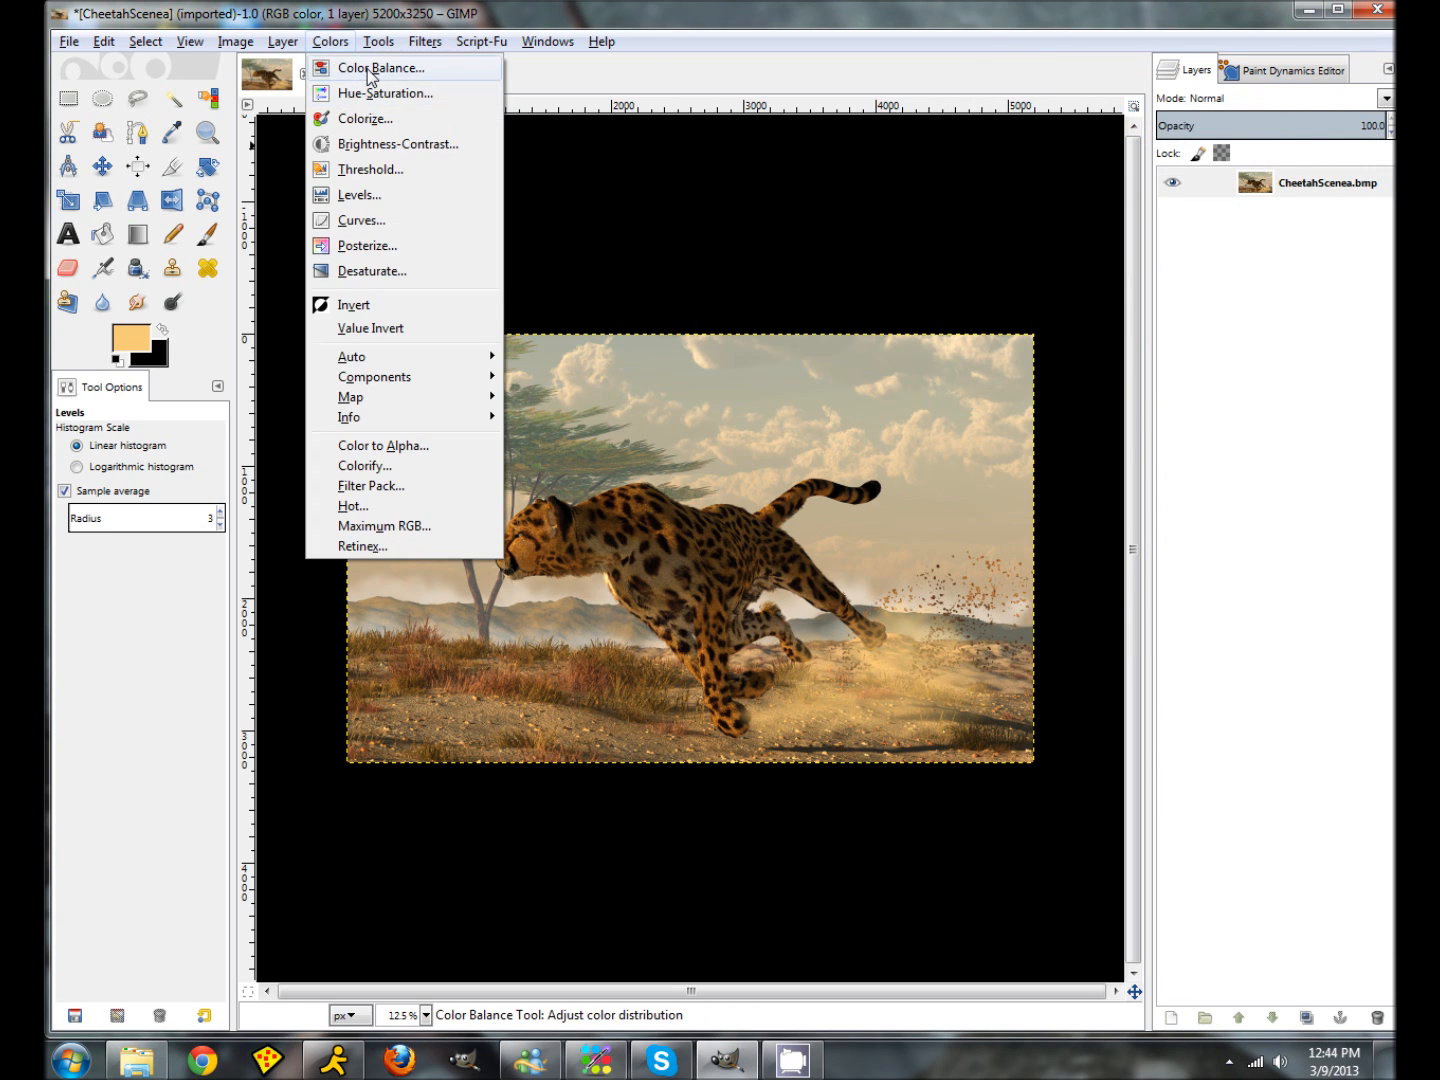
{"action": "left_click", "coordinate": [335, 67]}
{"action": "left_click", "coordinate": [1070, 318]}
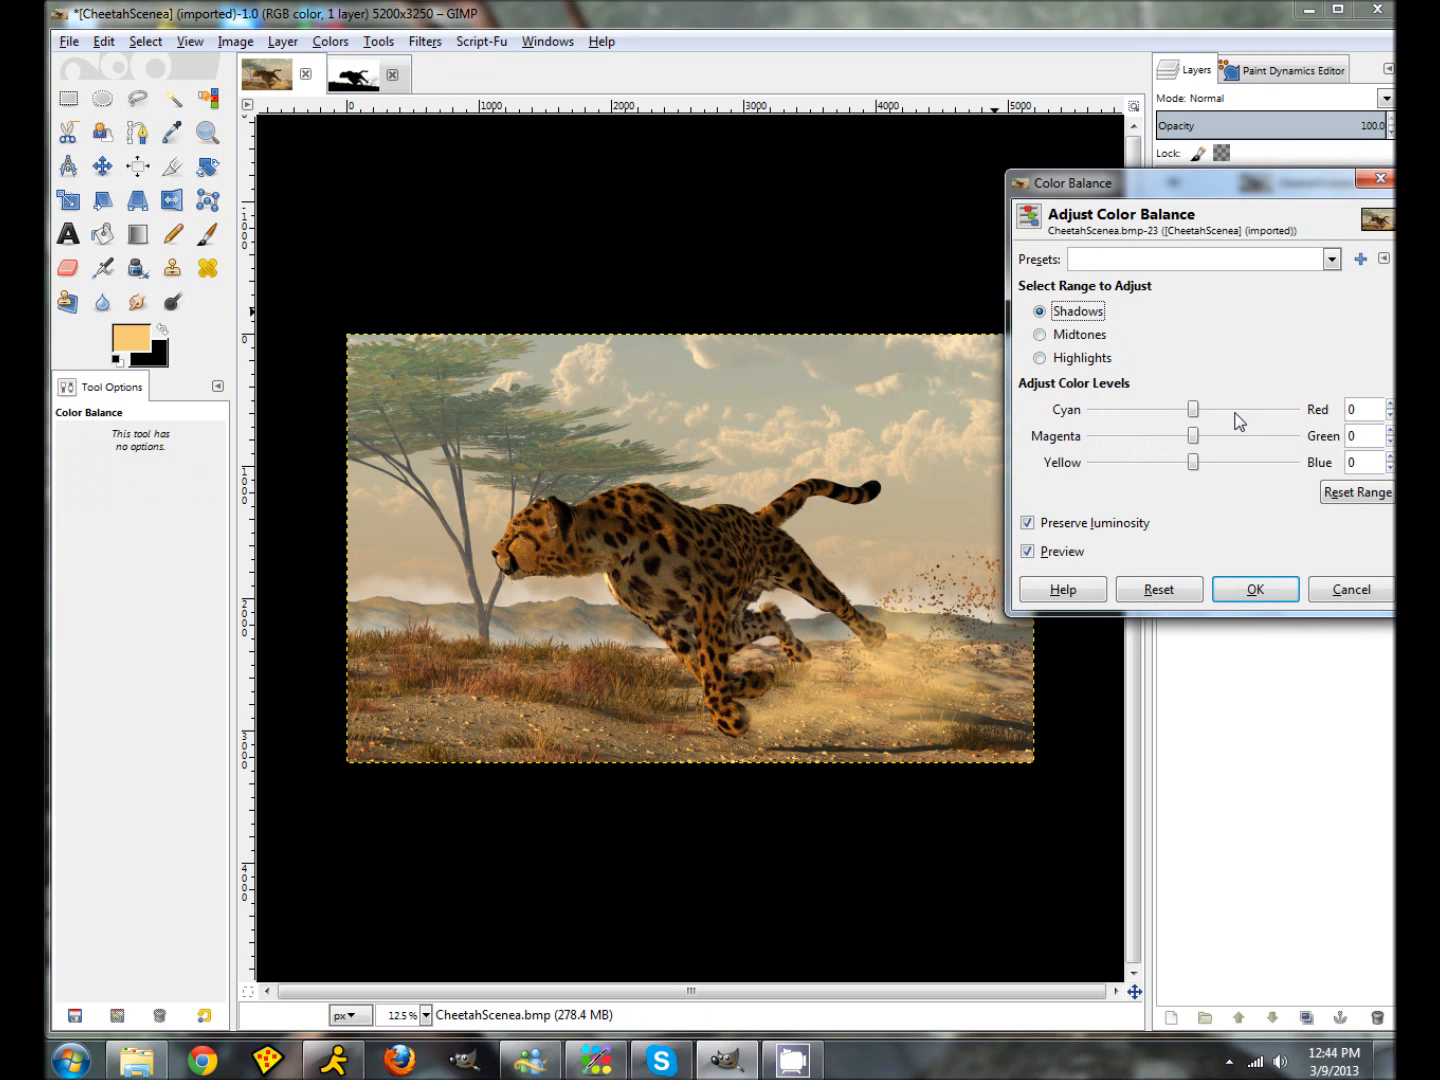
{"action": "left_click", "coordinate": [1240, 409]}
{"action": "left_click", "coordinate": [1146, 465]}
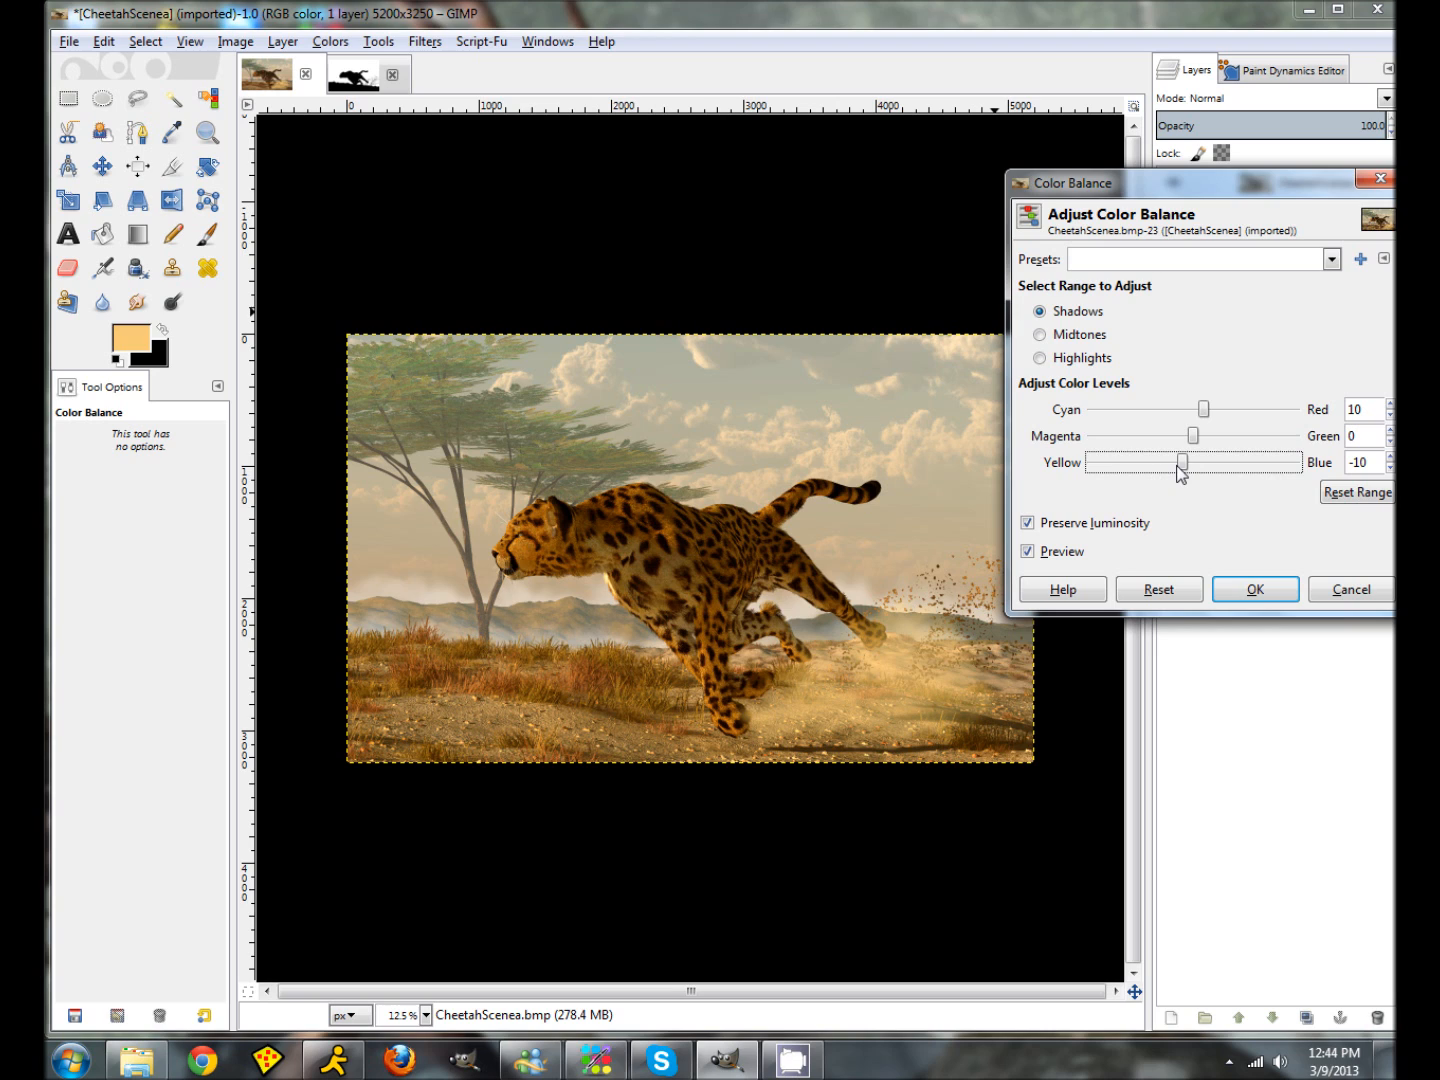
{"action": "left_click", "coordinate": [1390, 457]}
{"action": "left_click", "coordinate": [1391, 457]}
{"action": "left_click", "coordinate": [1391, 457]}
{"action": "left_click", "coordinate": [1391, 457]}
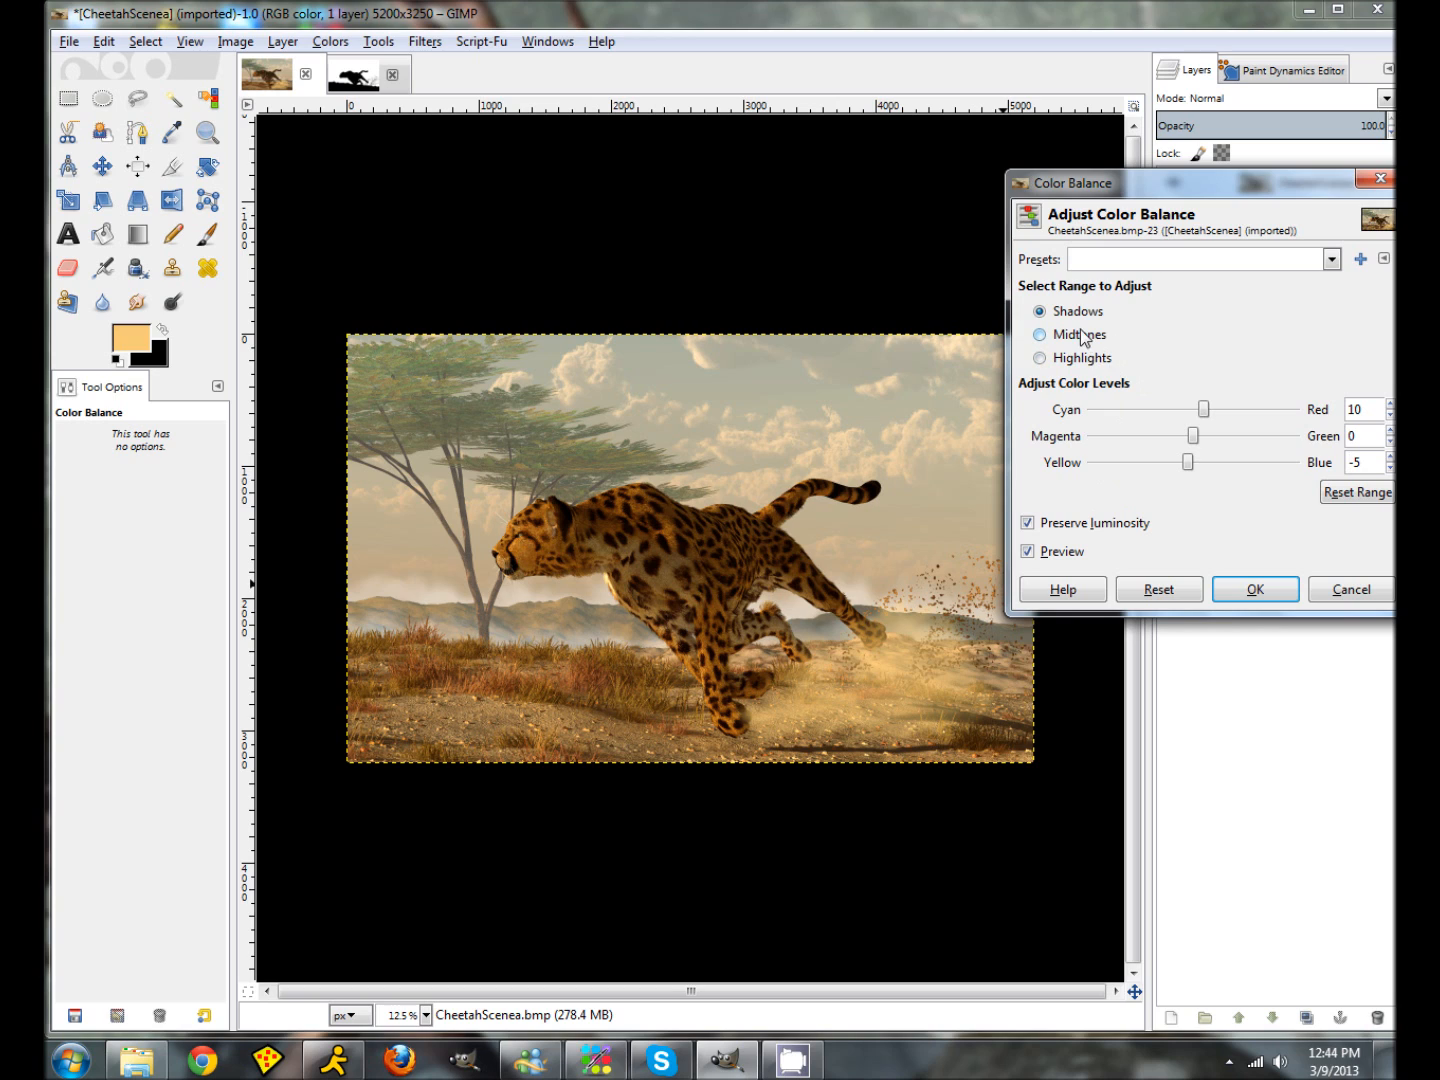
Step: Try the shadows' green level in both directions and set it to -5
{"action": "left_click", "coordinate": [1245, 433]}
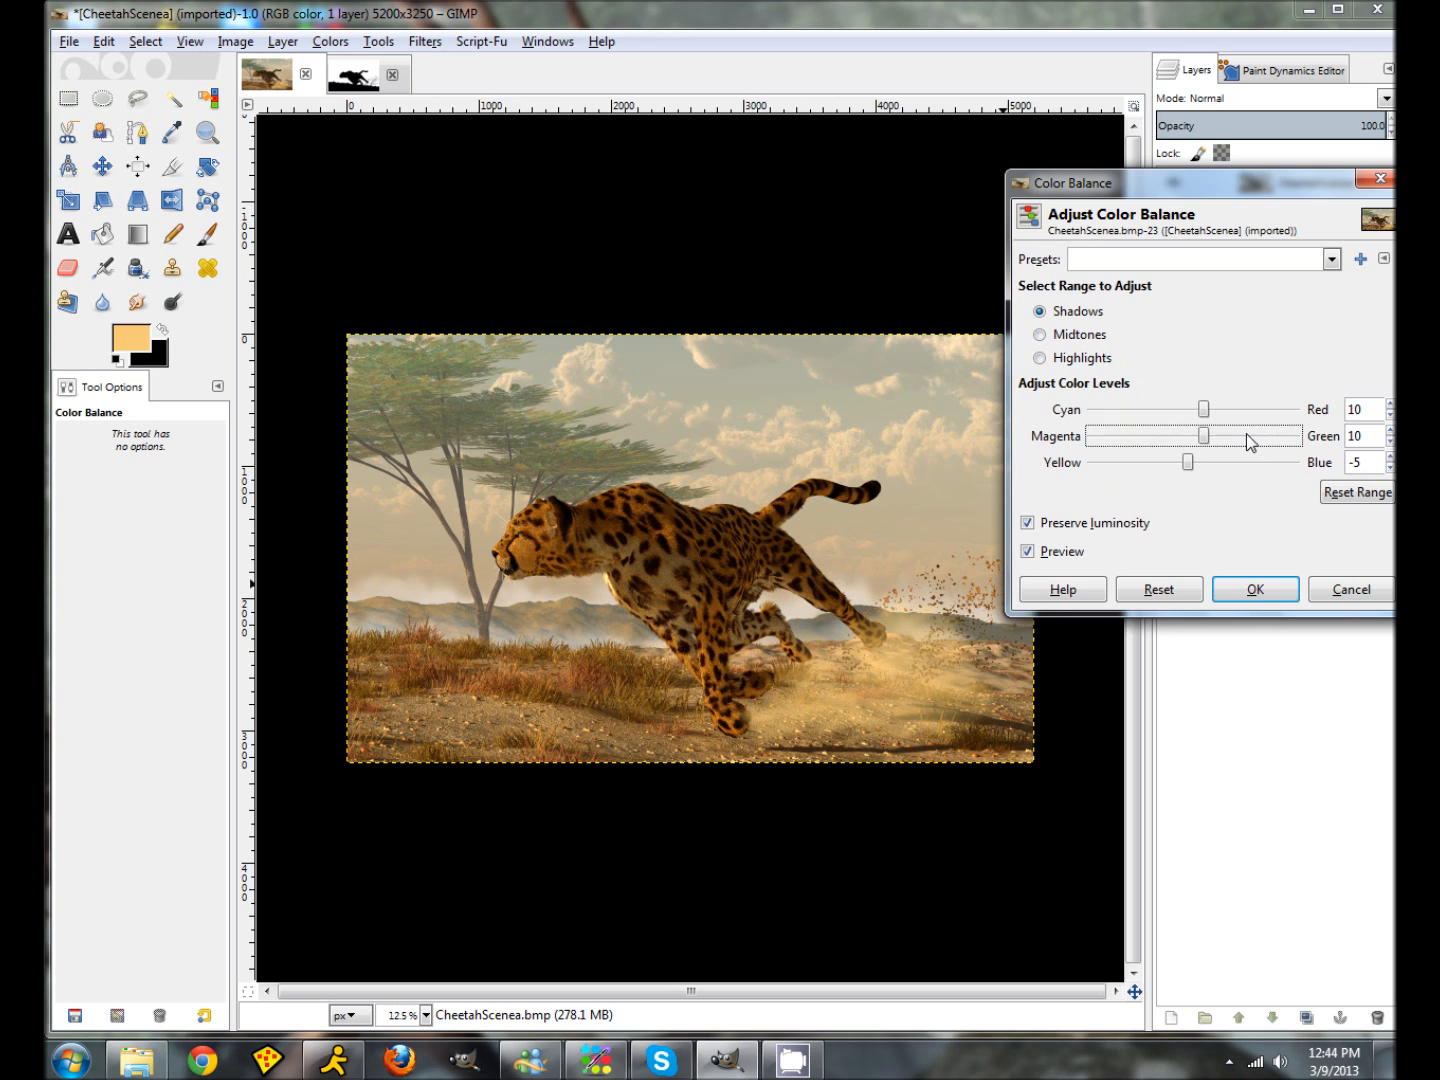
{"action": "left_click", "coordinate": [1153, 436]}
{"action": "left_click", "coordinate": [1153, 435]}
{"action": "left_click", "coordinate": [1389, 431]}
{"action": "left_click", "coordinate": [1389, 431]}
{"action": "left_click", "coordinate": [1390, 431]}
{"action": "left_click", "coordinate": [1389, 431]}
{"action": "left_click", "coordinate": [1390, 431]}
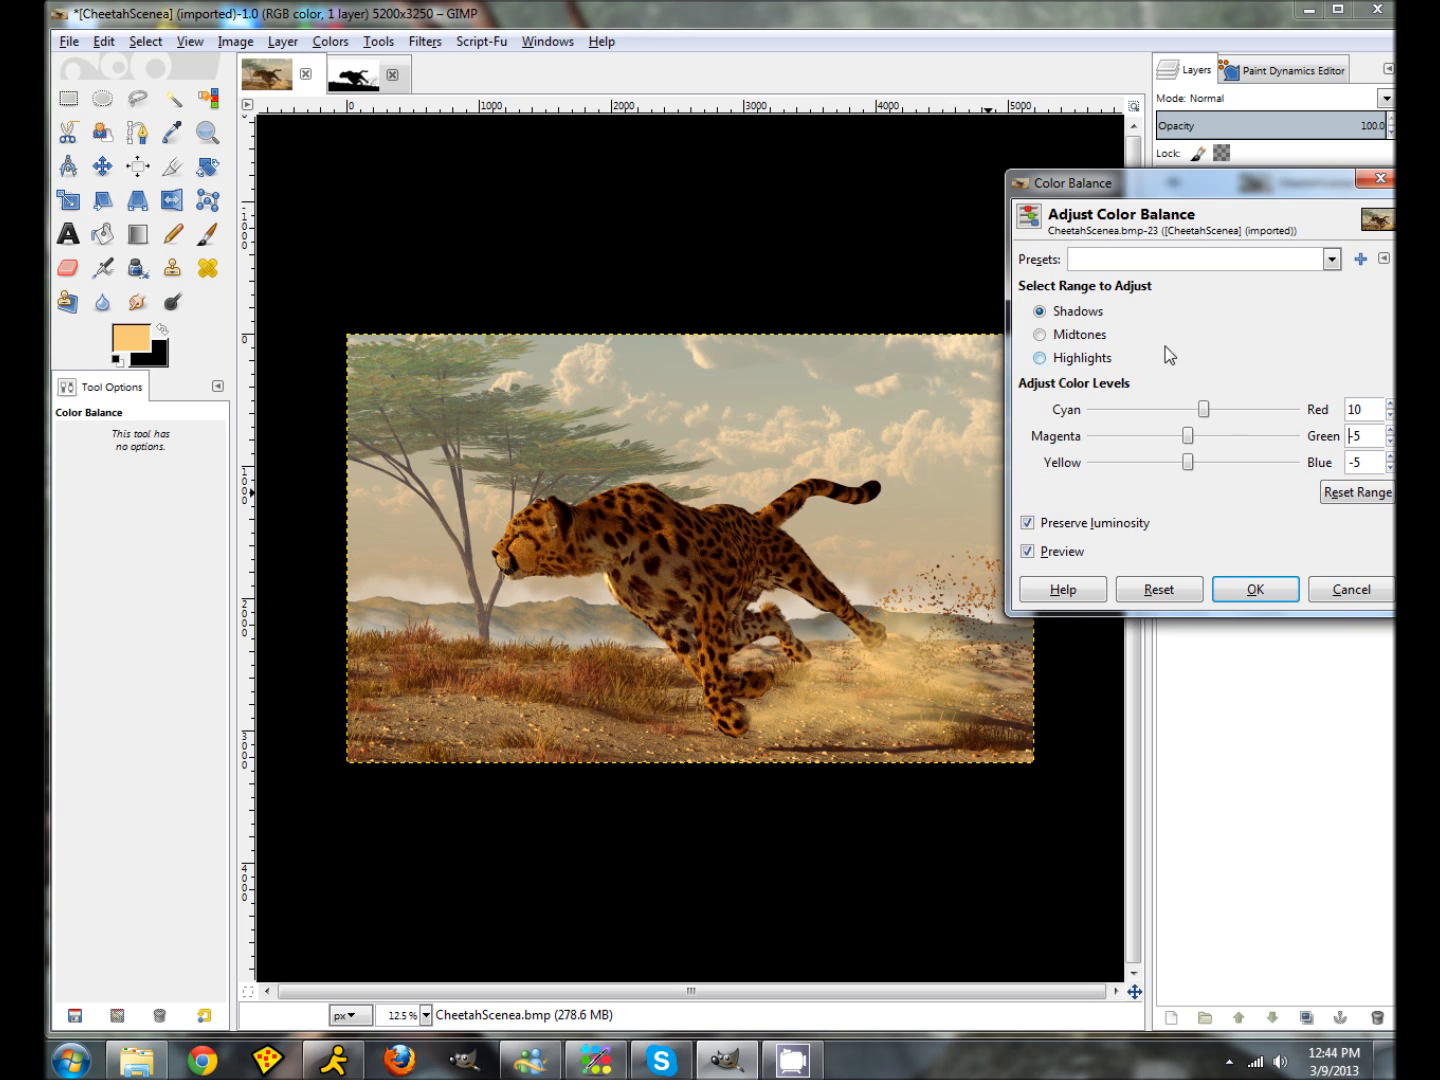
Step: Switch to the midtones range and set its red level to 10
{"action": "left_click", "coordinate": [1076, 337]}
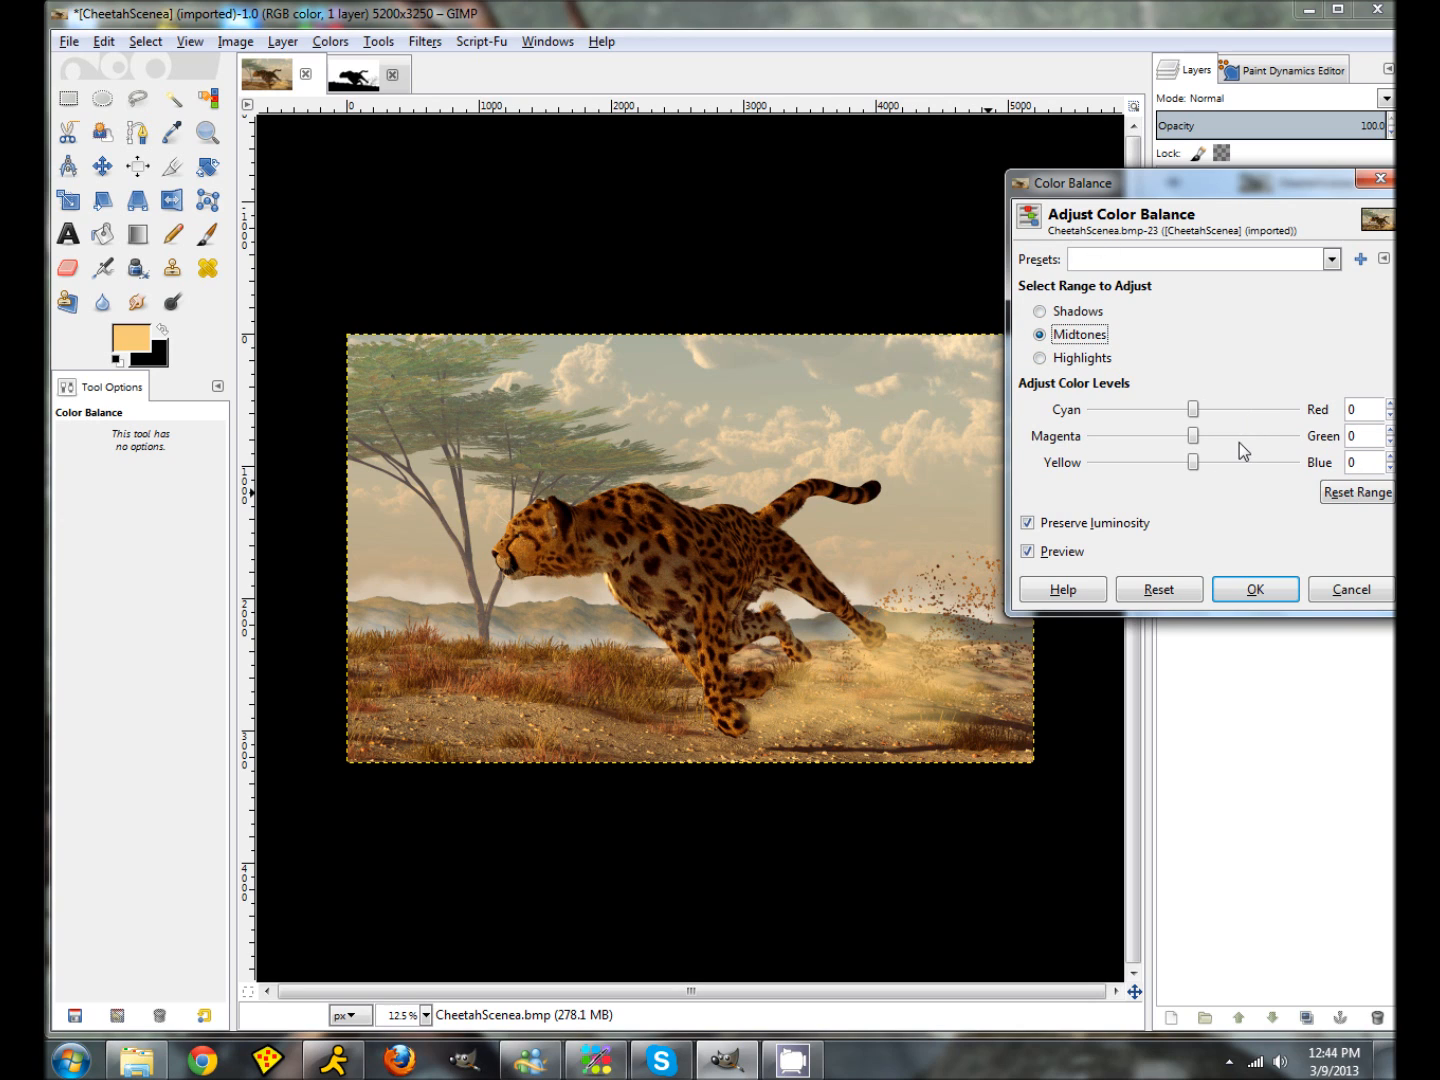
{"action": "left_click", "coordinate": [1145, 415]}
{"action": "left_click", "coordinate": [1145, 416]}
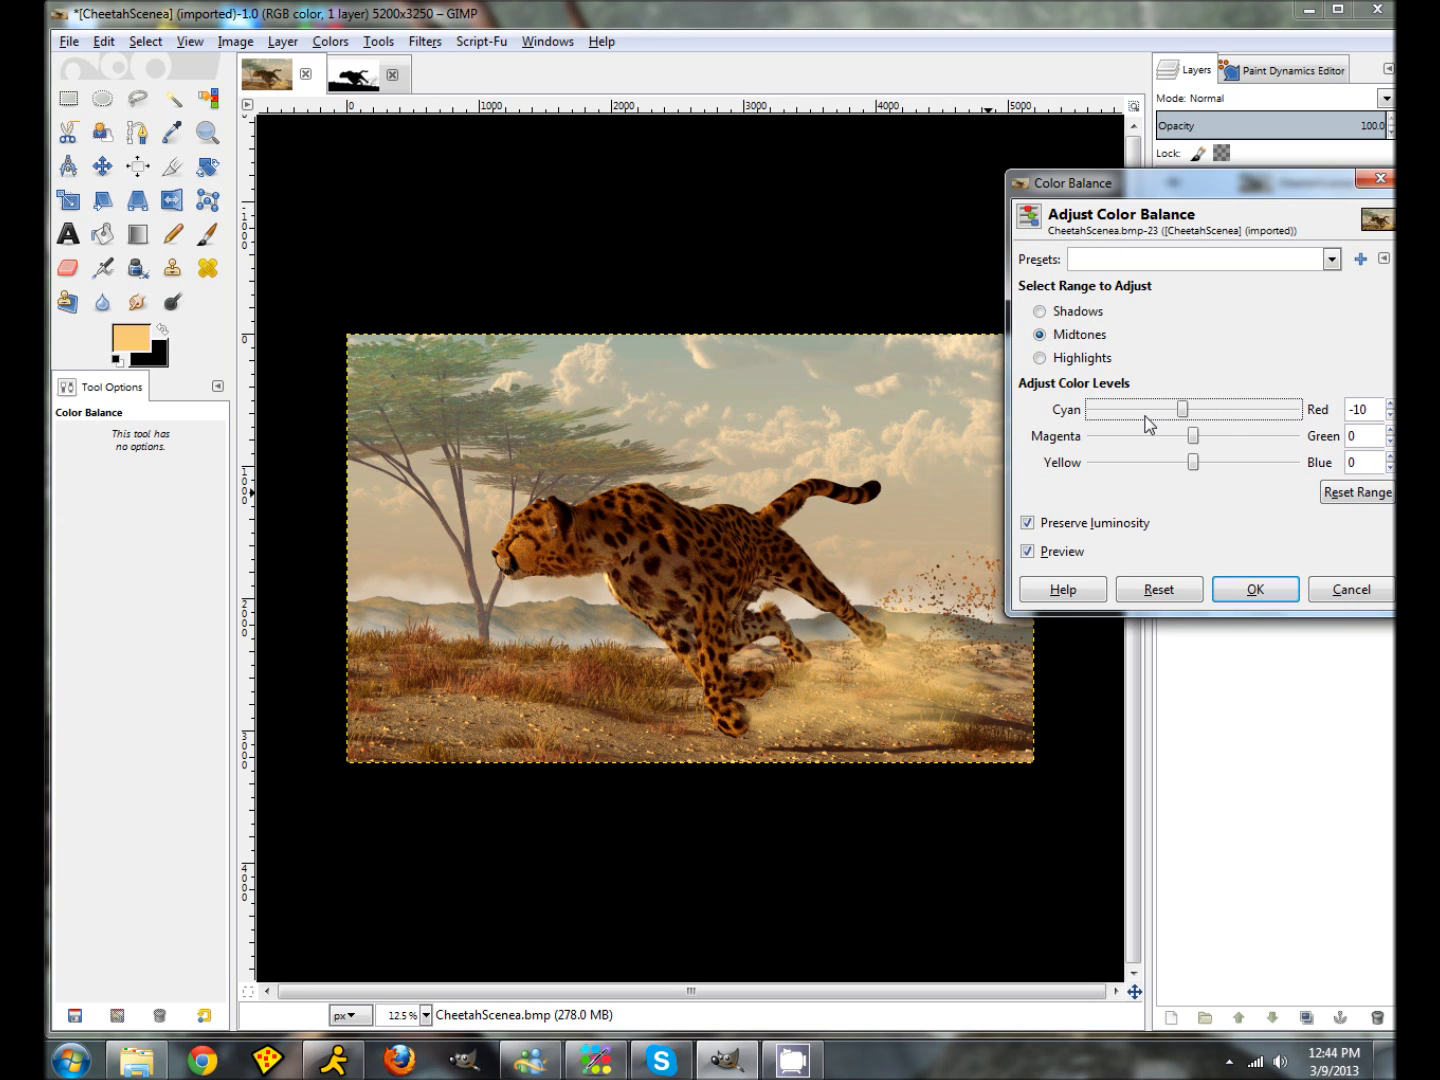
{"action": "left_click", "coordinate": [1251, 419]}
{"action": "left_click", "coordinate": [1247, 418]}
Step: Compare positive and negative green levels for the midtones and set green to -3
{"action": "left_click", "coordinate": [1226, 440]}
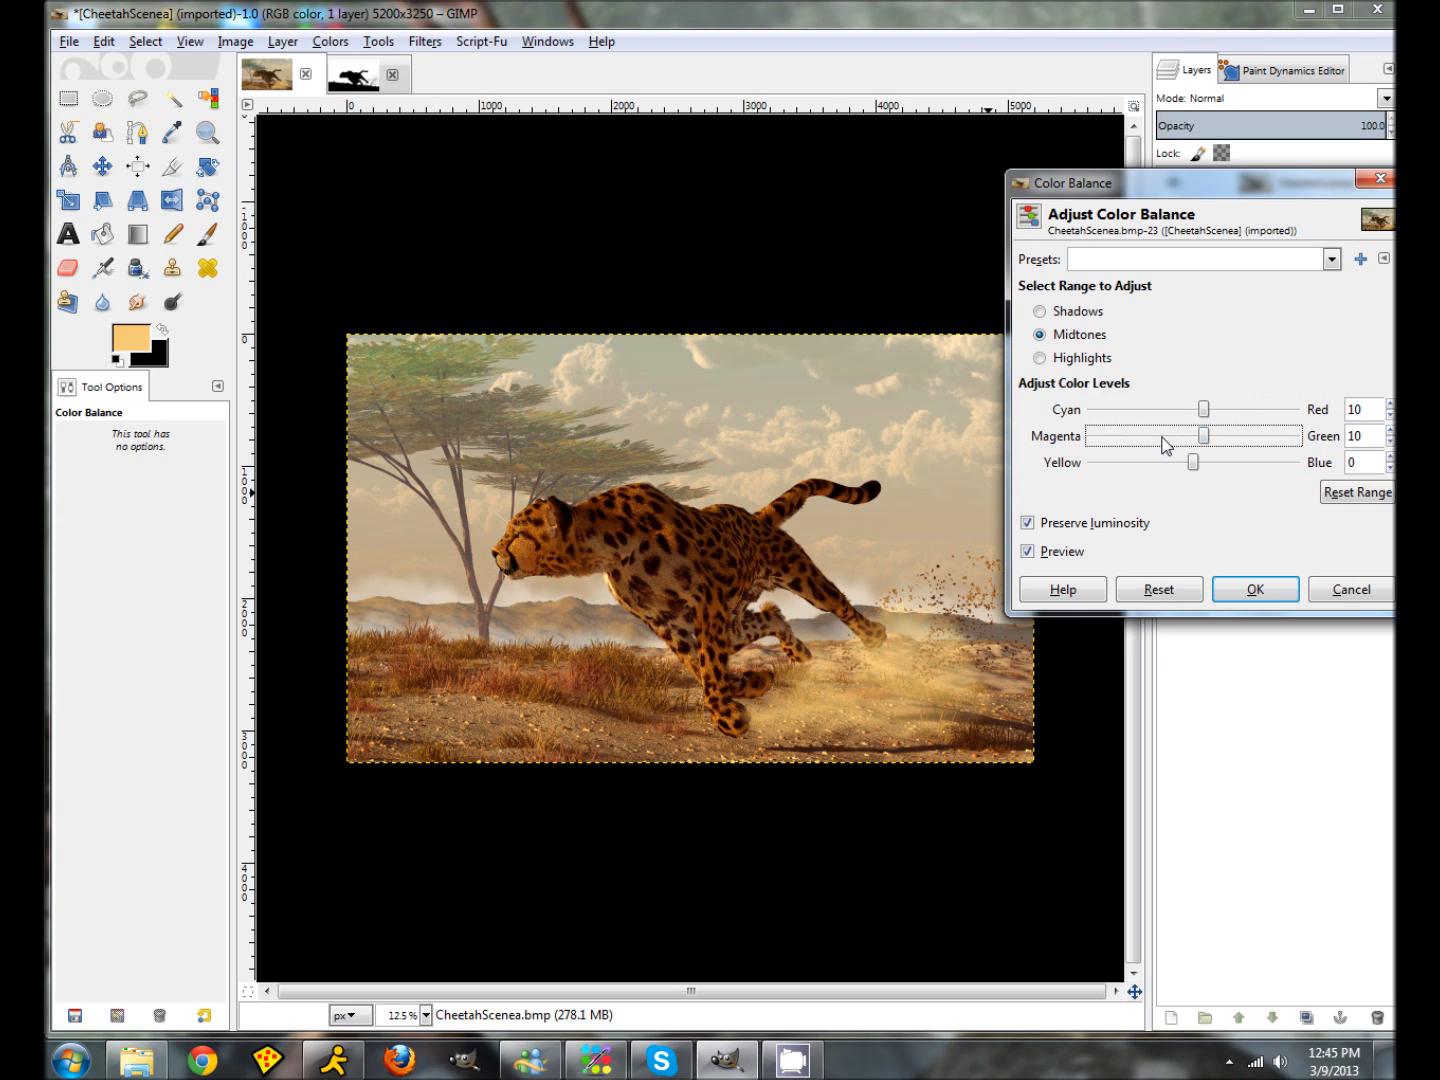
{"action": "left_click", "coordinate": [1166, 446]}
{"action": "left_click", "coordinate": [1167, 445]}
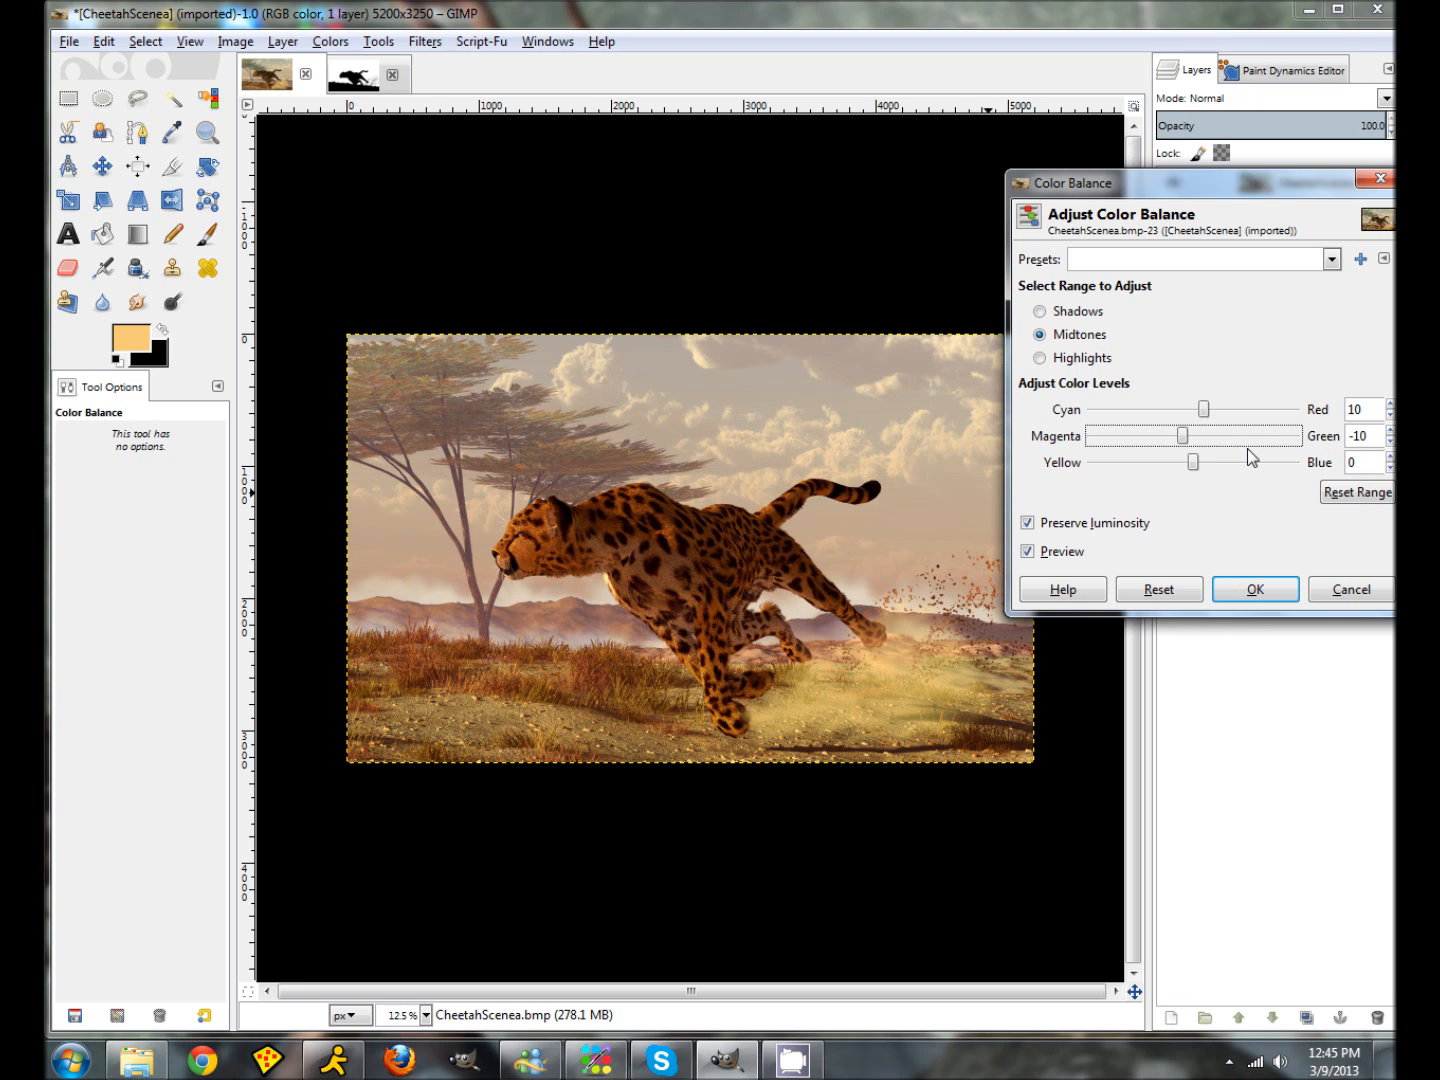
{"action": "left_click", "coordinate": [1390, 430]}
{"action": "left_click", "coordinate": [1391, 430]}
{"action": "left_click", "coordinate": [1391, 429]}
{"action": "left_click", "coordinate": [1391, 429]}
{"action": "left_click", "coordinate": [1390, 429]}
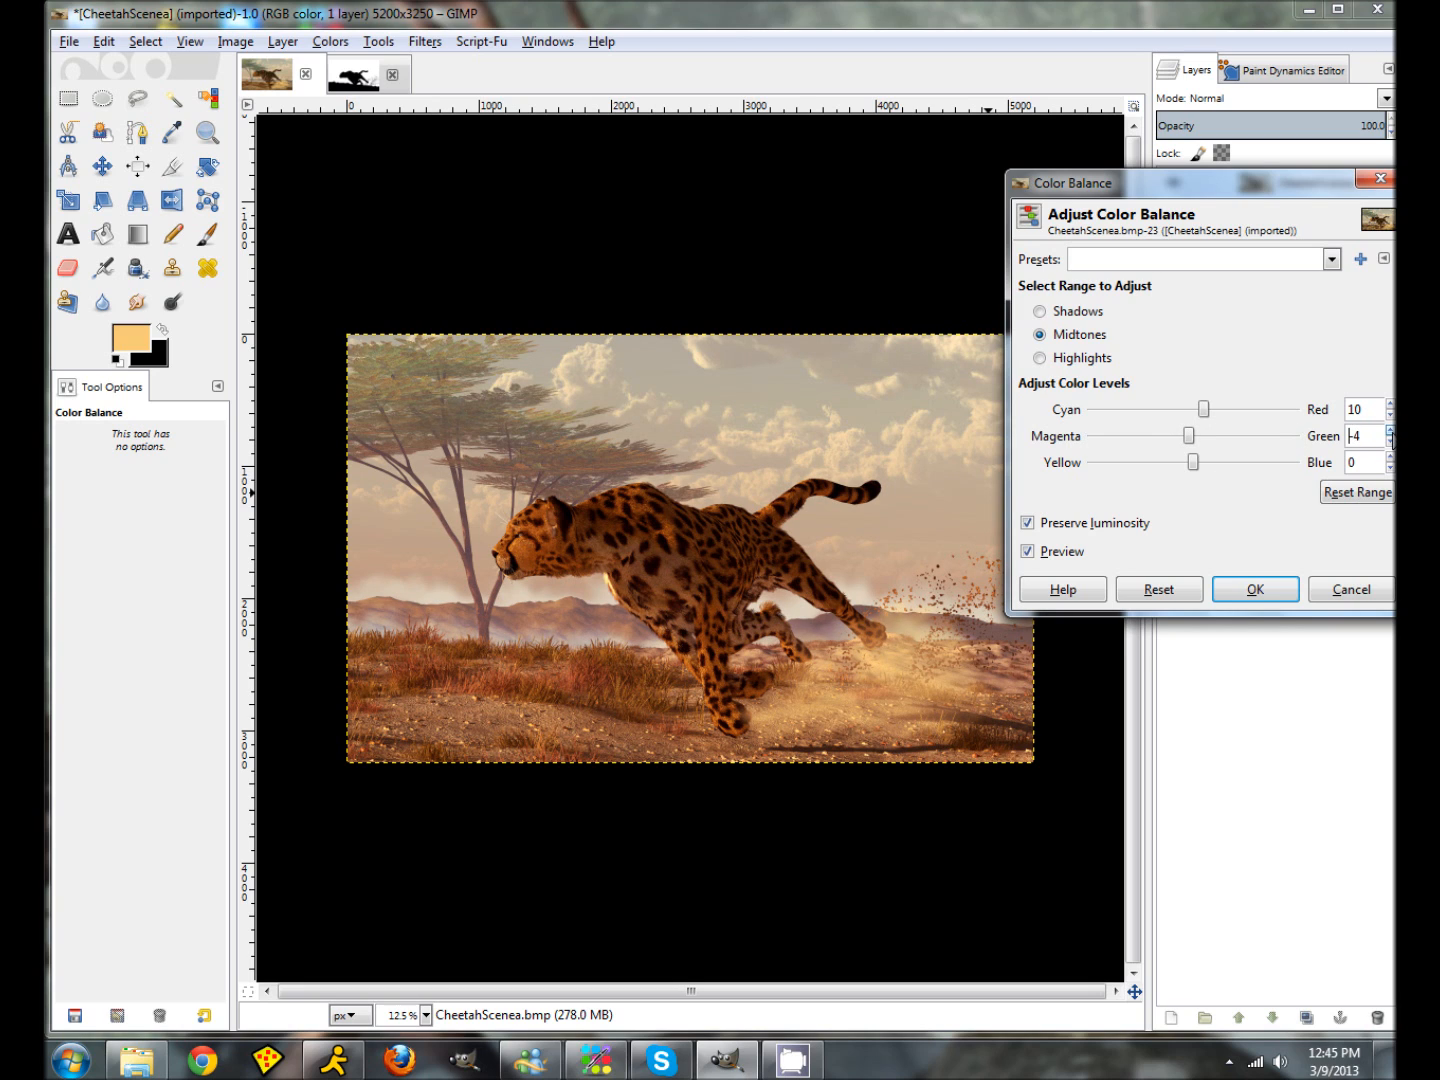
{"action": "left_click", "coordinate": [1390, 431]}
Step: Compare yellow and blue shifts in the midtones and settle on a slight shift toward blue
{"action": "left_click", "coordinate": [1164, 462]}
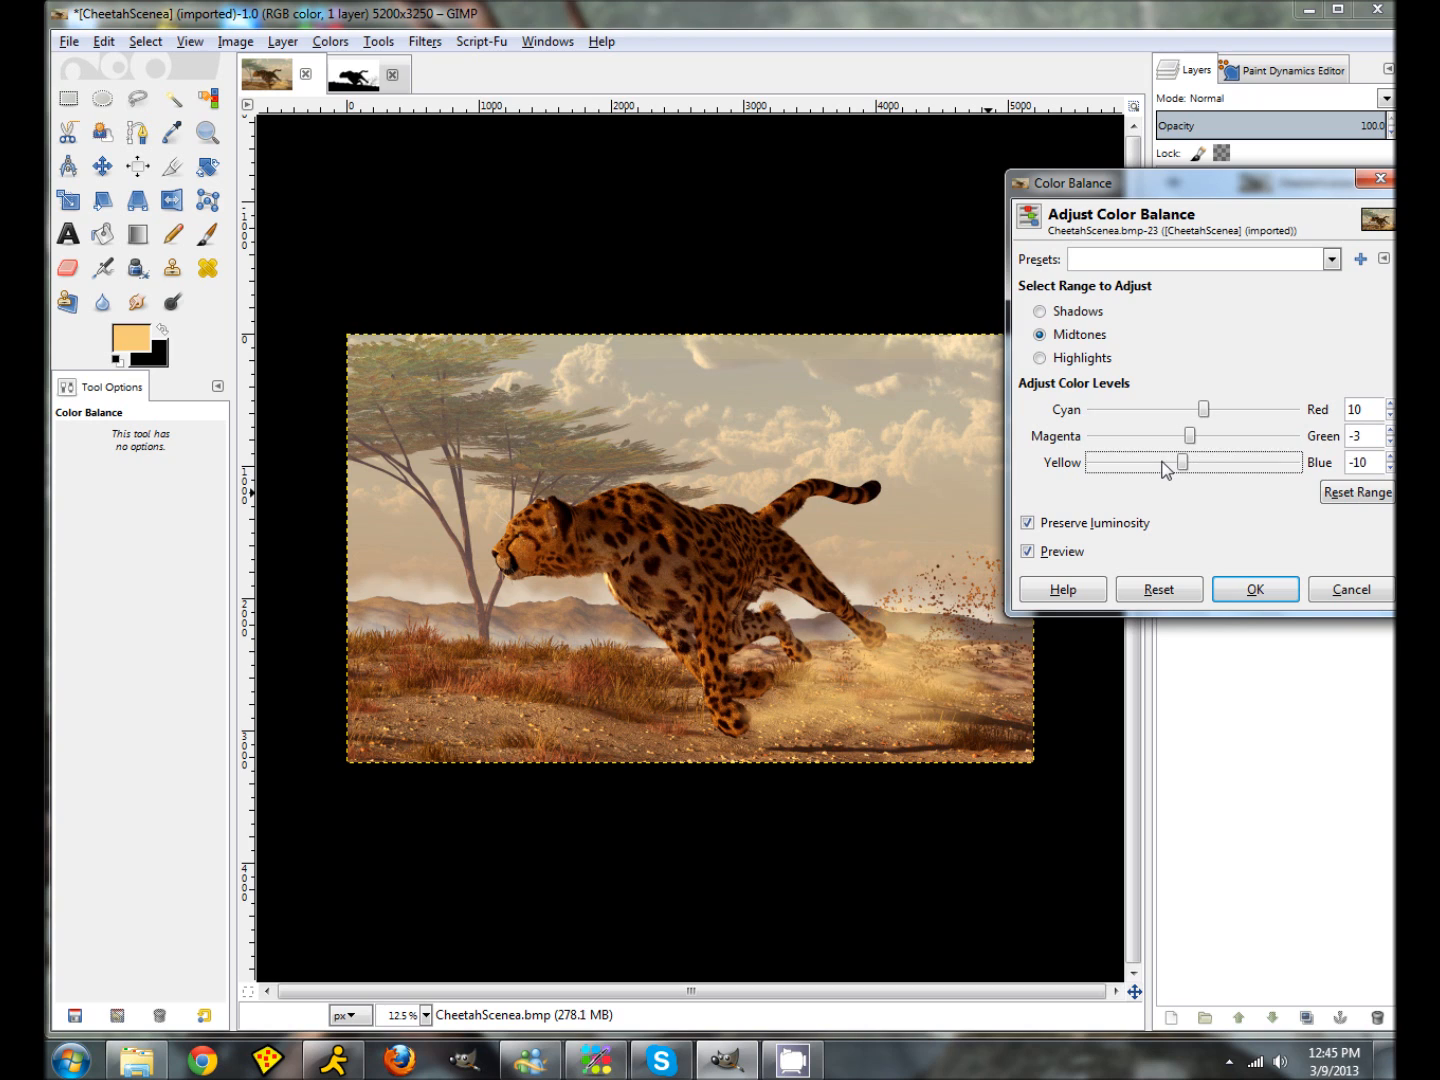
{"action": "left_click", "coordinate": [1225, 467]}
{"action": "left_click", "coordinate": [1225, 467]}
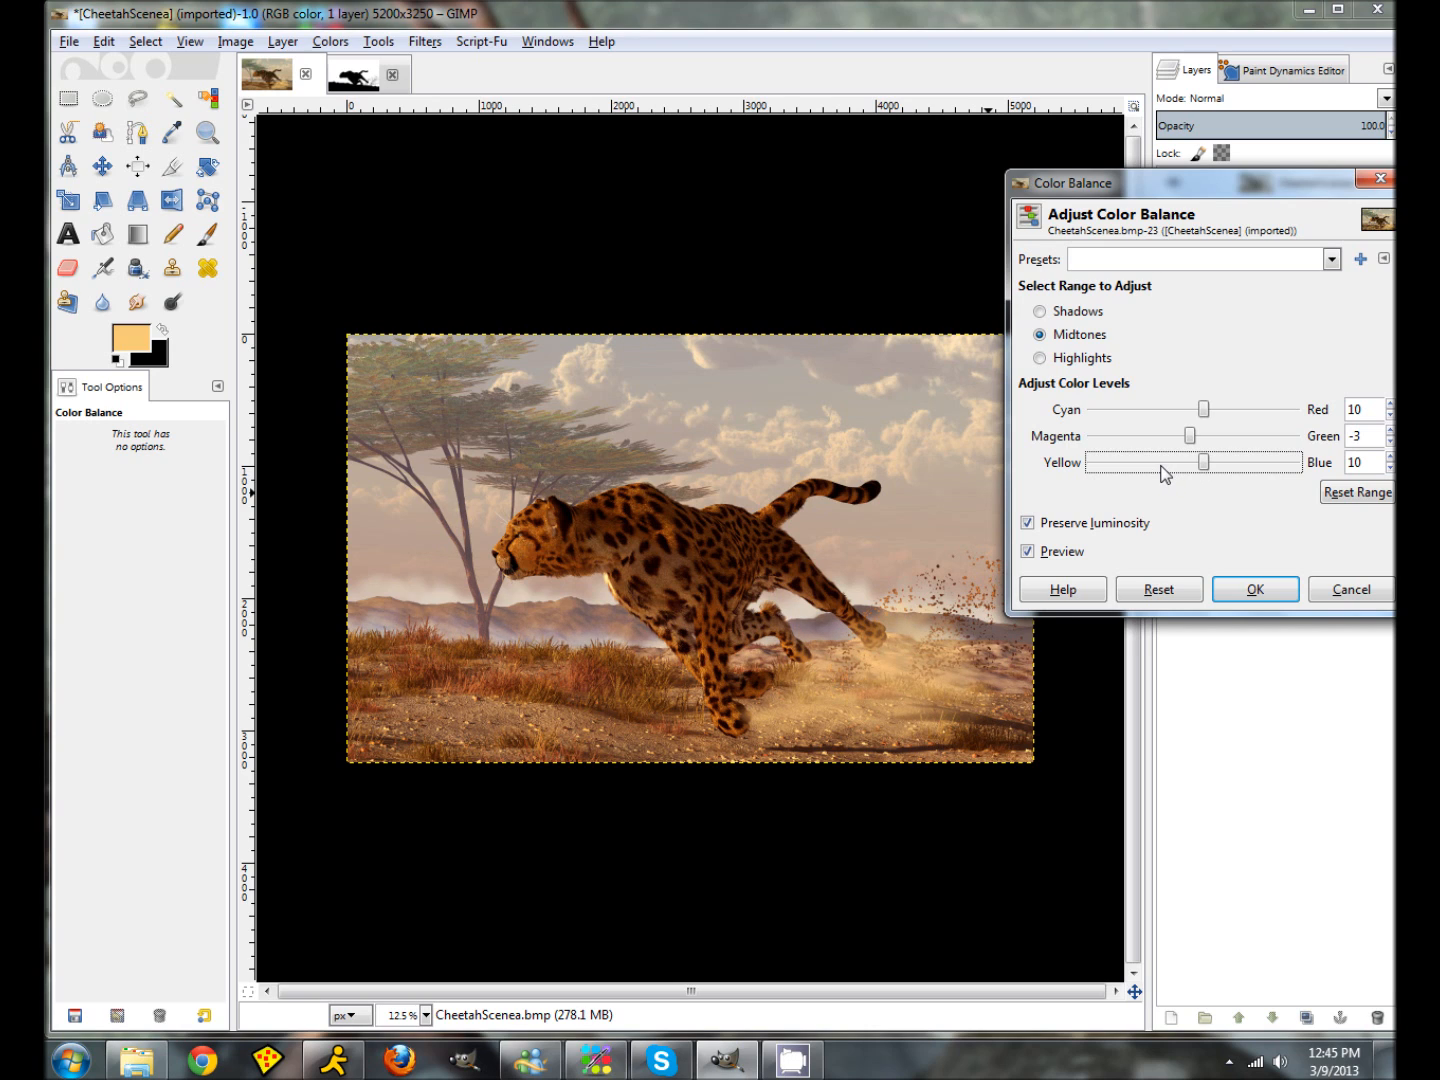
{"action": "left_click", "coordinate": [1390, 467]}
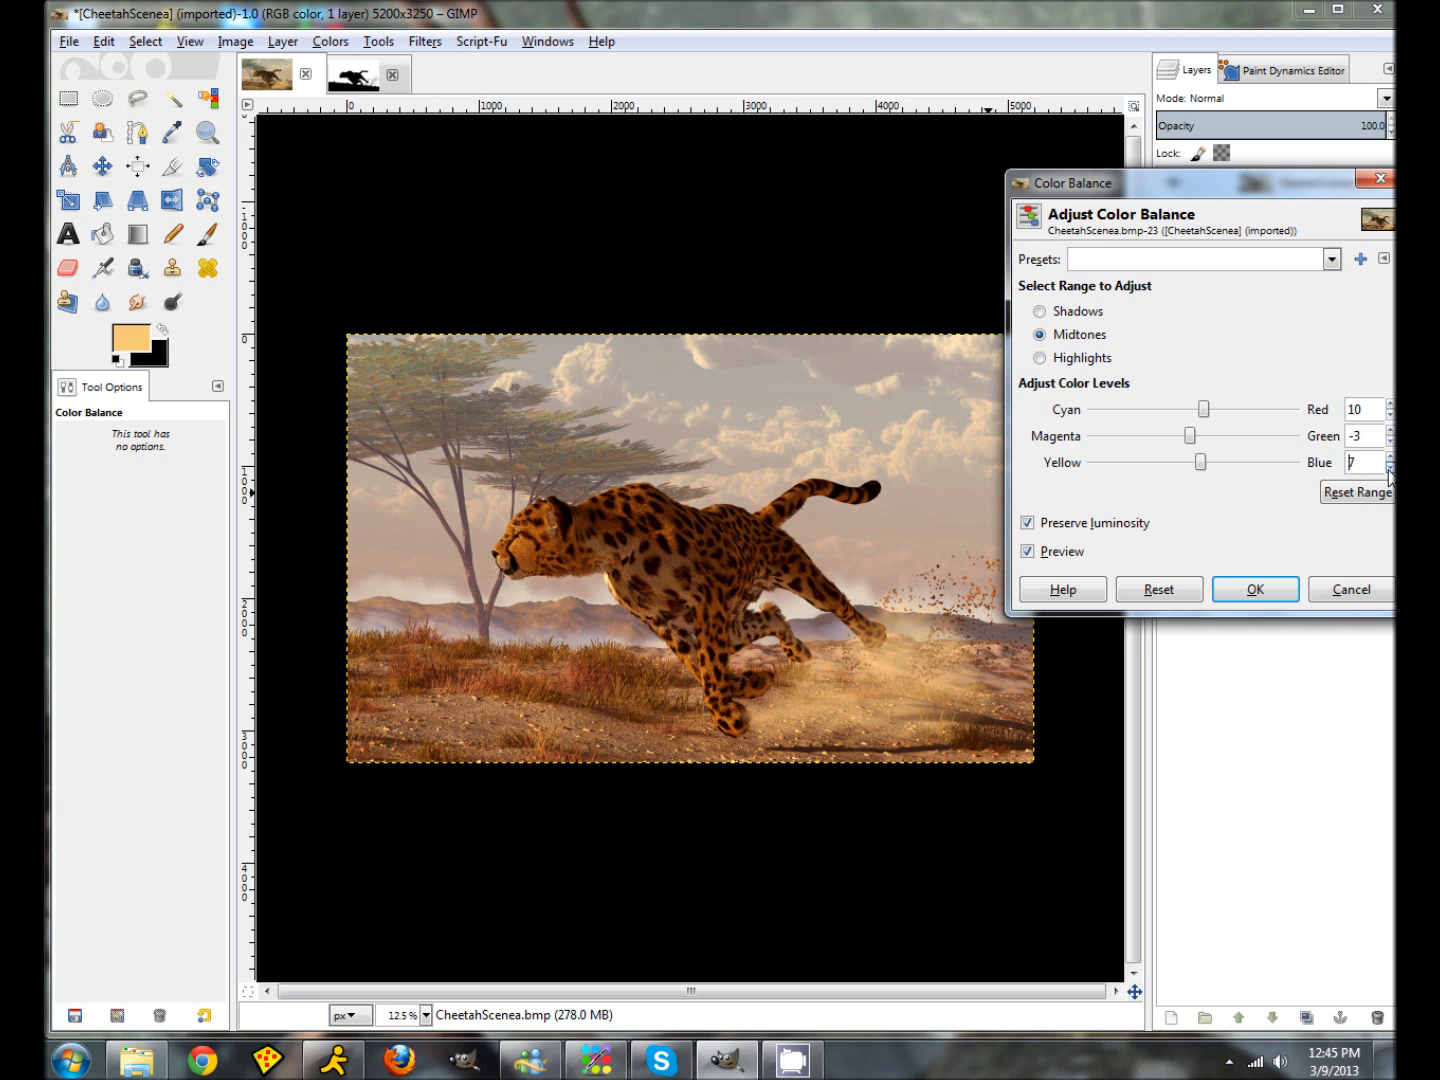
{"action": "left_click", "coordinate": [1389, 469]}
{"action": "left_click", "coordinate": [1390, 469]}
Step: Set the highlights to red 10, green 0 and blue -10, and apply the color balance
{"action": "left_click", "coordinate": [1077, 360]}
{"action": "left_click", "coordinate": [1237, 410]}
{"action": "left_click", "coordinate": [1163, 464]}
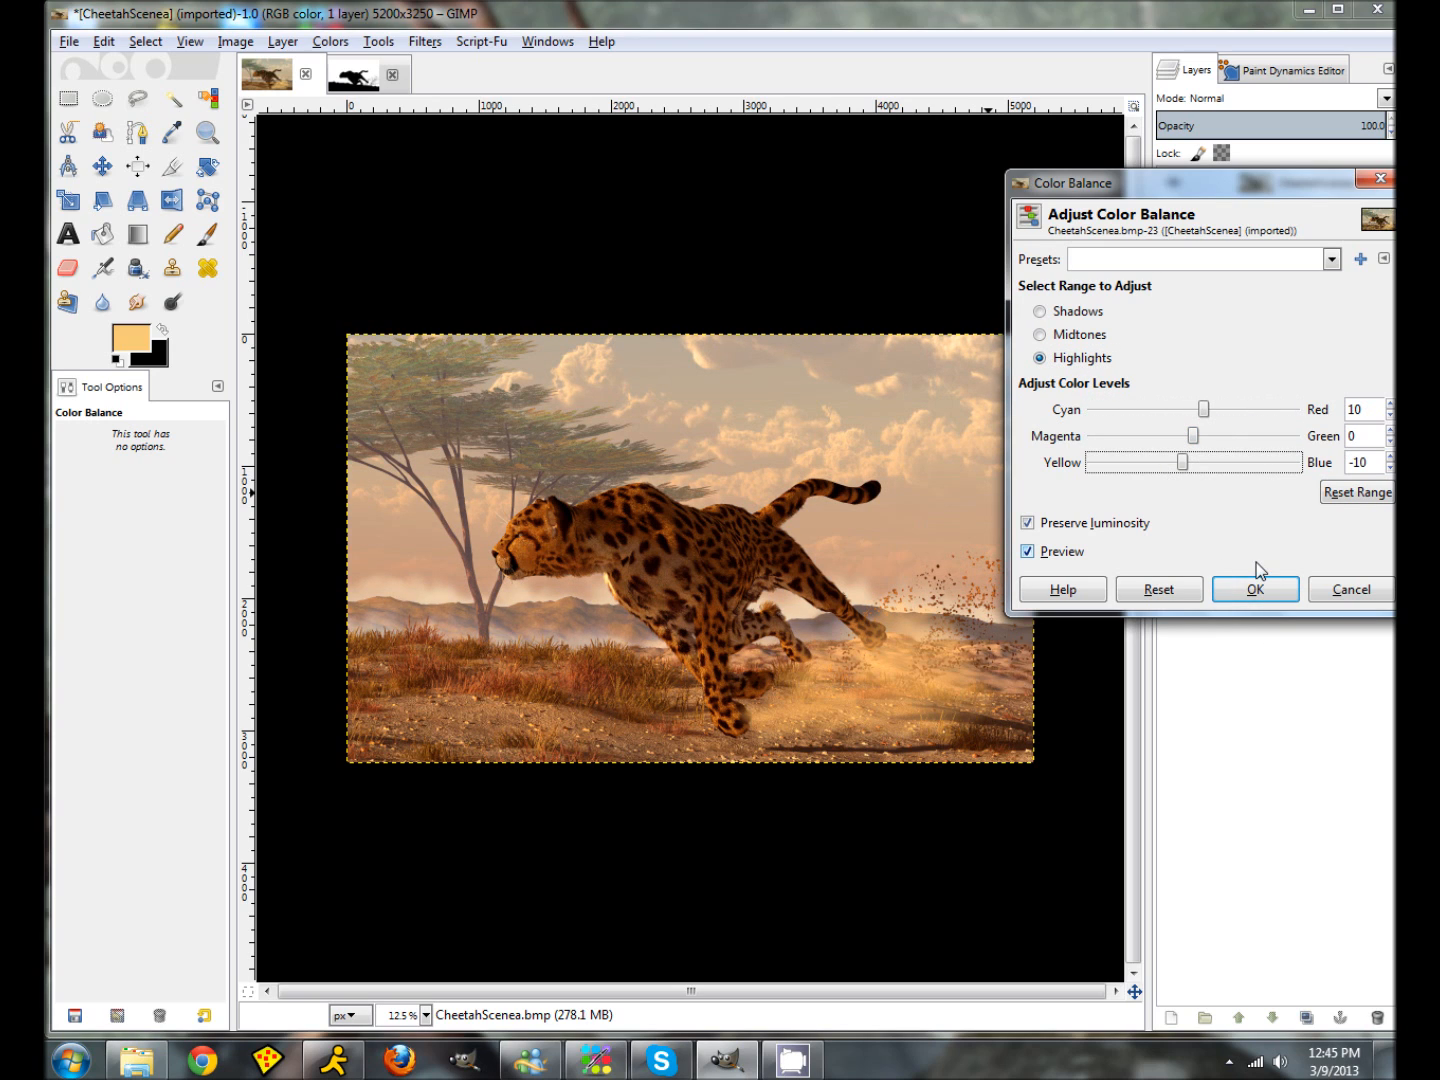
{"action": "left_click", "coordinate": [1226, 437]}
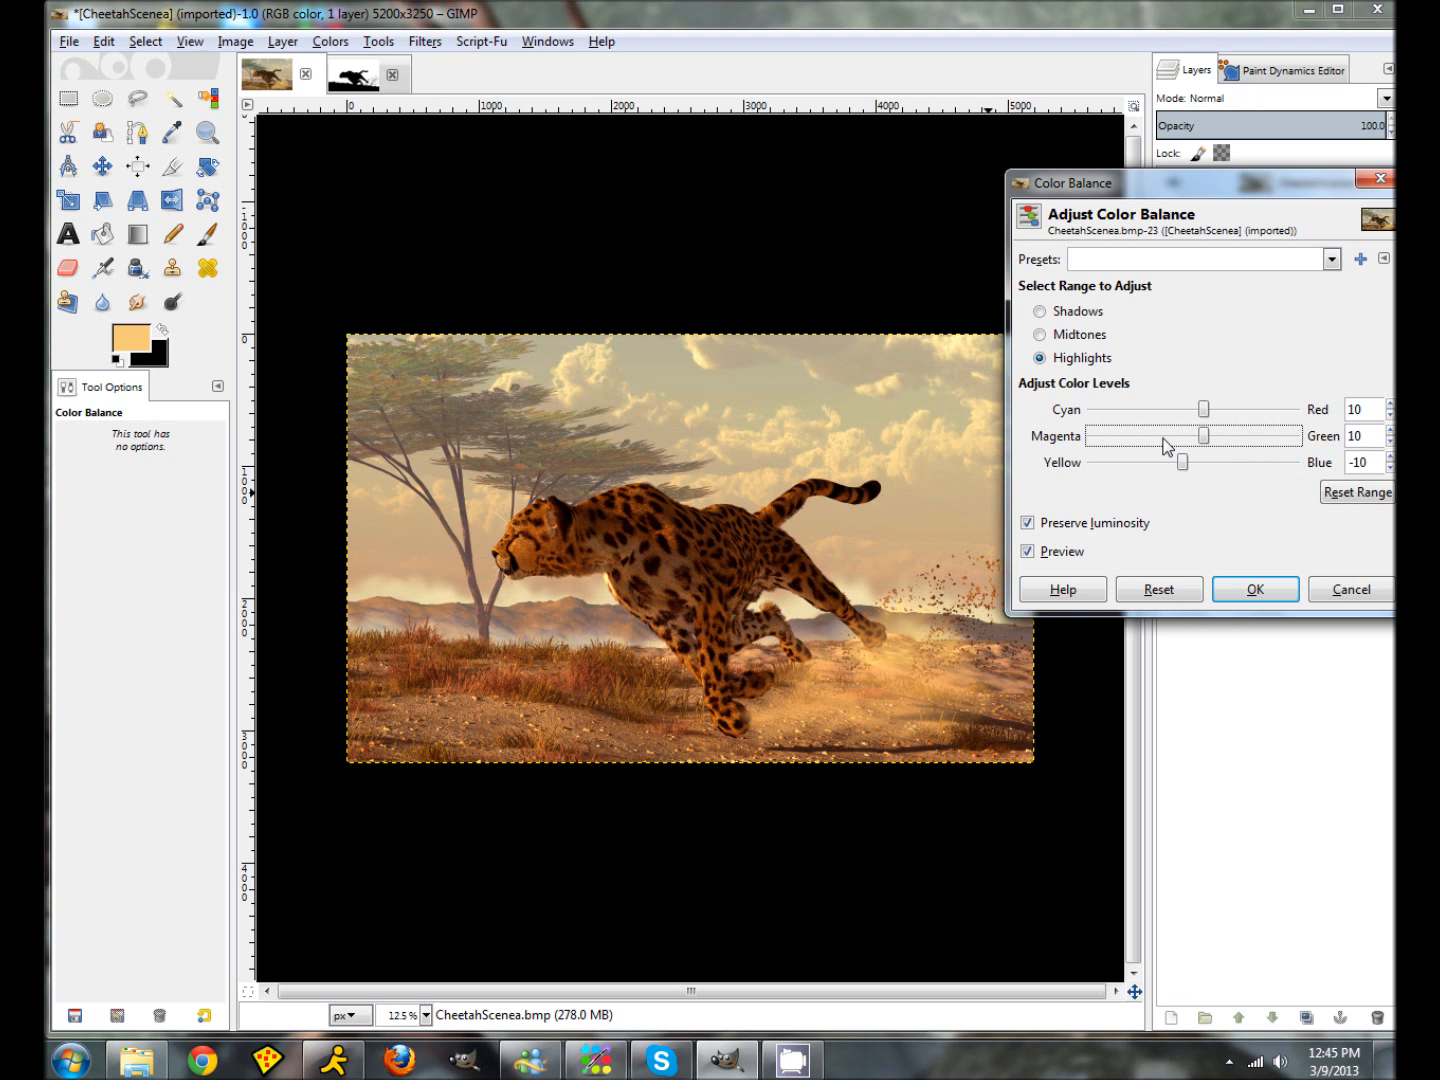
{"action": "left_click", "coordinate": [1164, 438]}
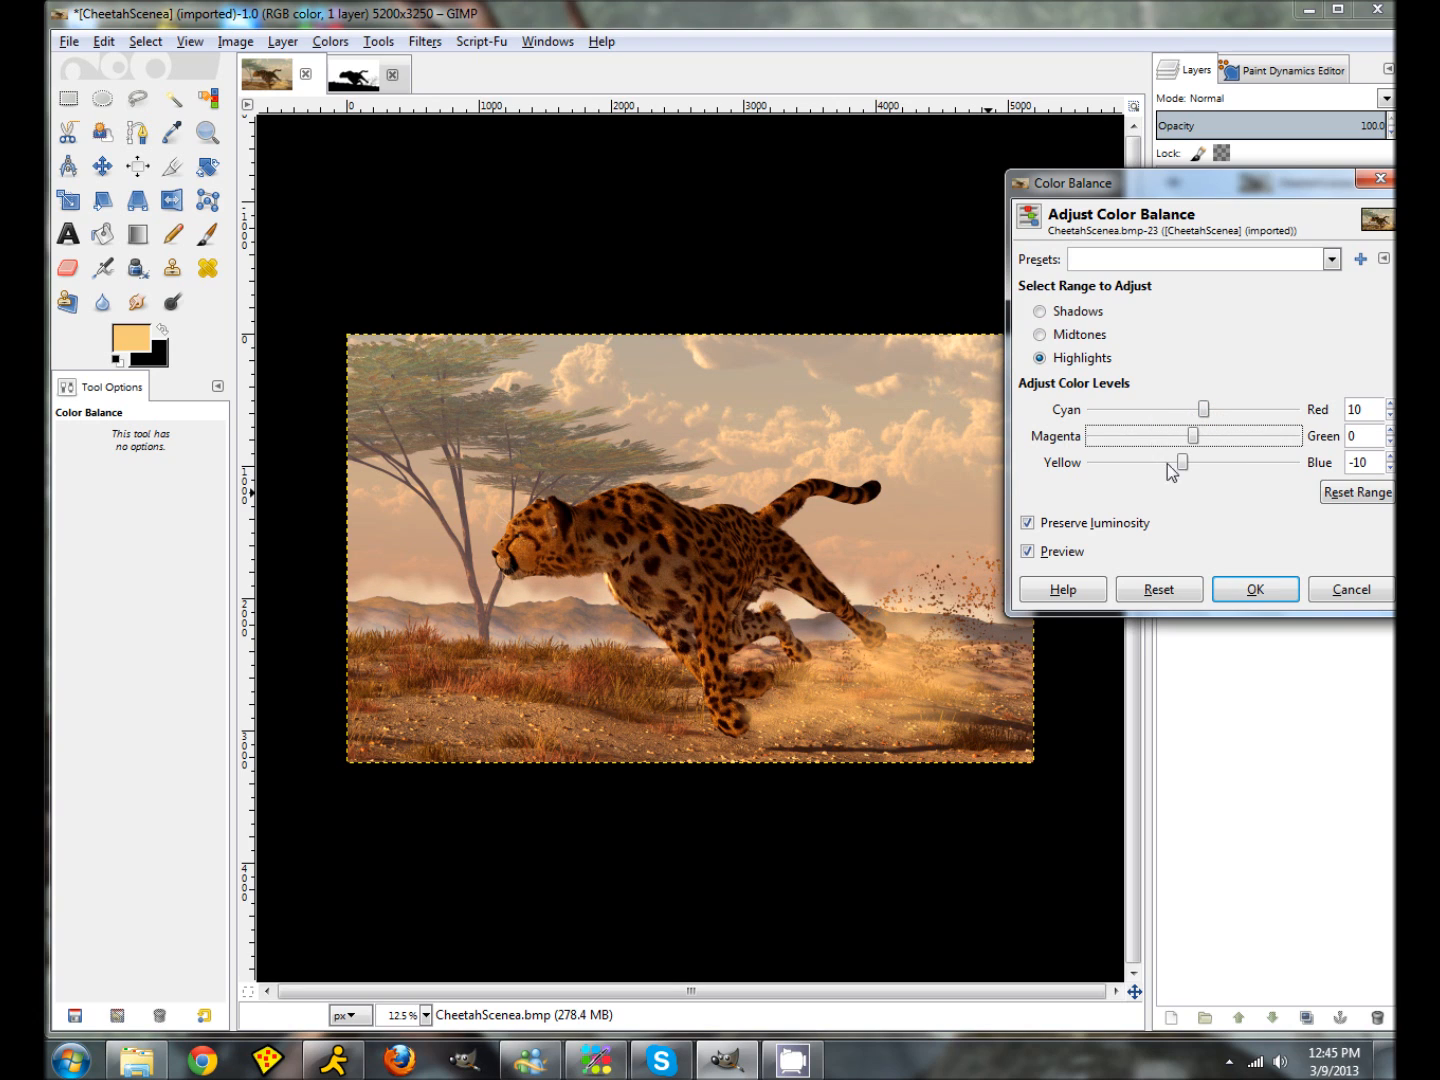
{"action": "left_click", "coordinate": [1256, 589]}
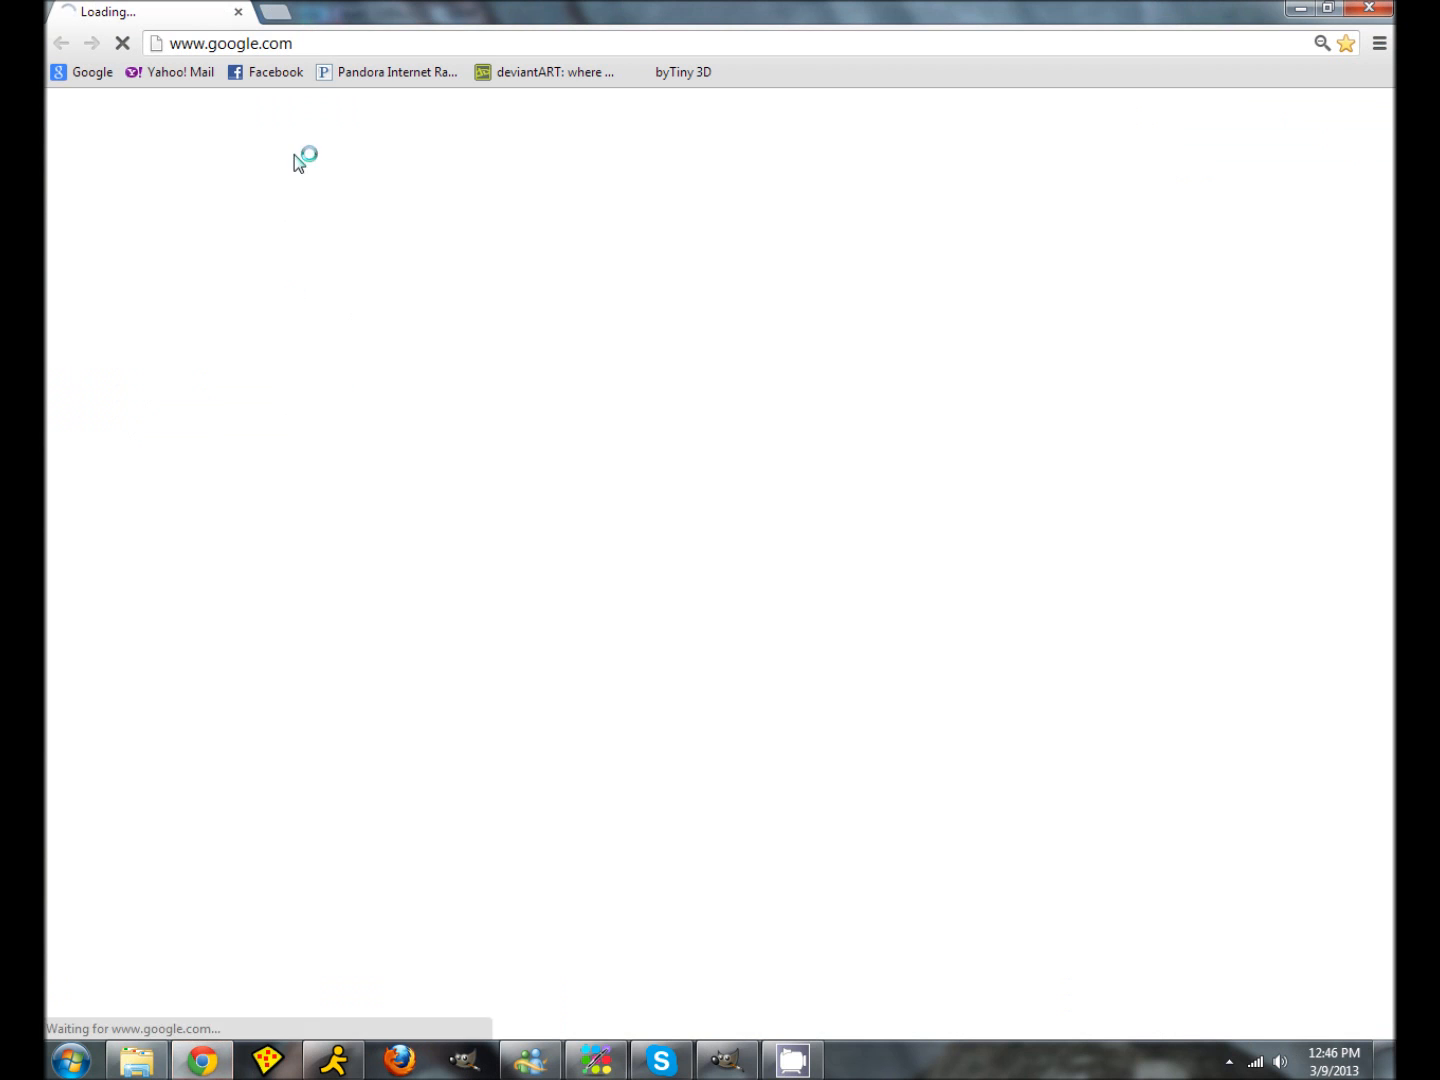
Step: Switch to Chrome and open the artist's personal website by its address
{"action": "left_click", "coordinate": [306, 44]}
{"action": "type", "text": "www.D"}
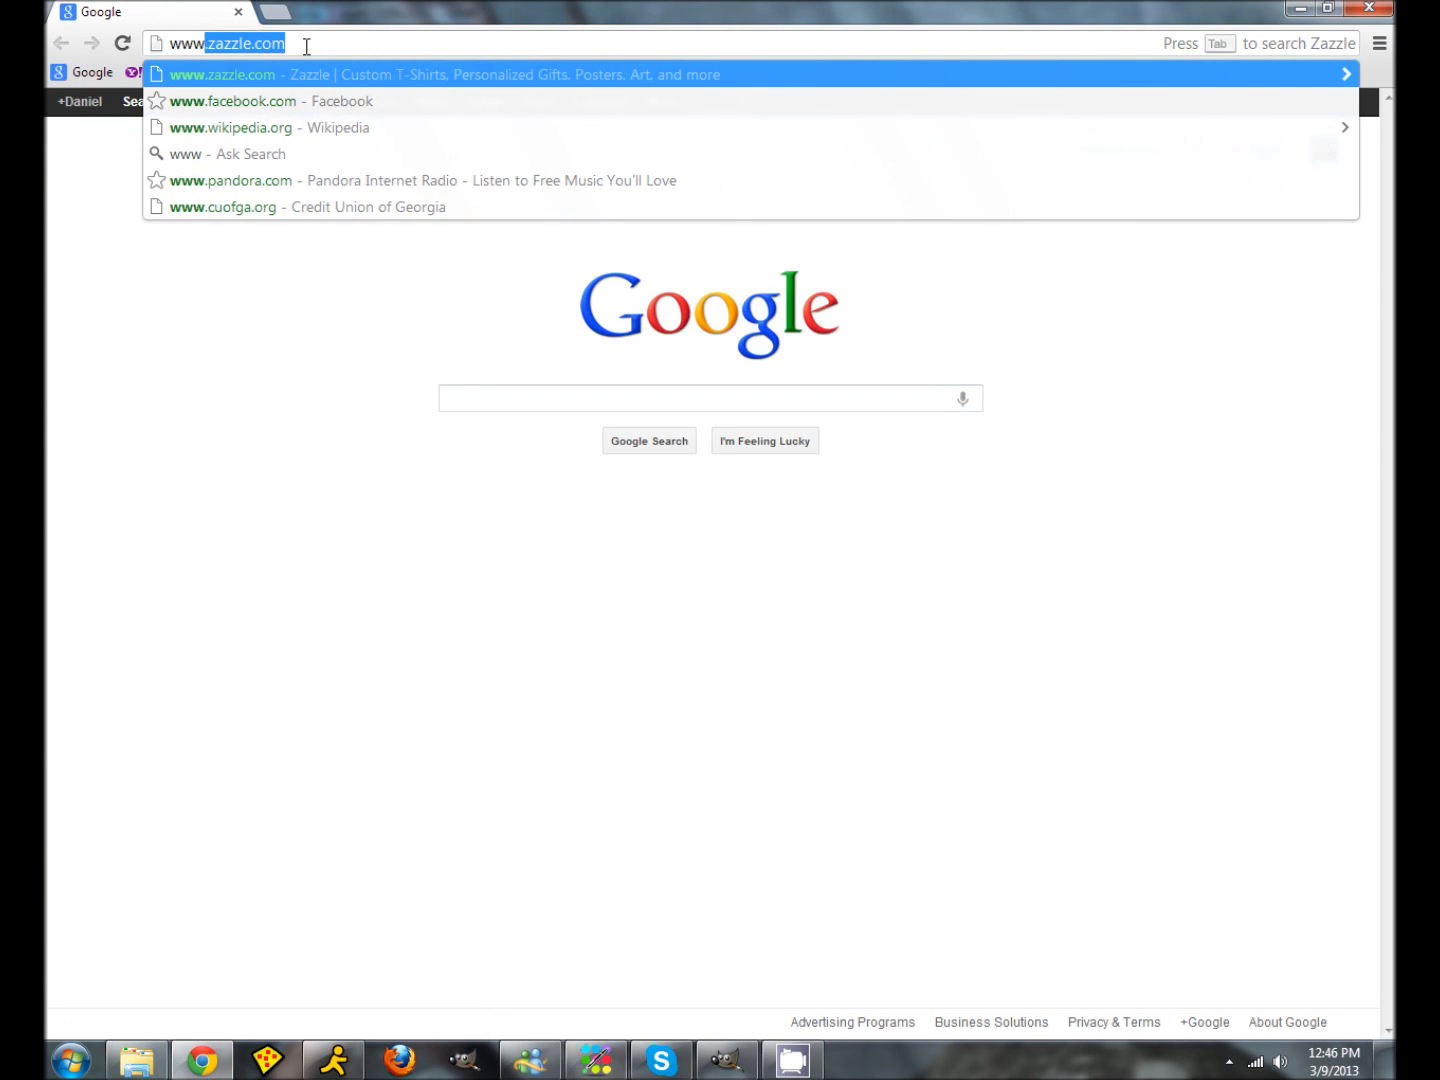
{"action": "type", "text": "aniel"}
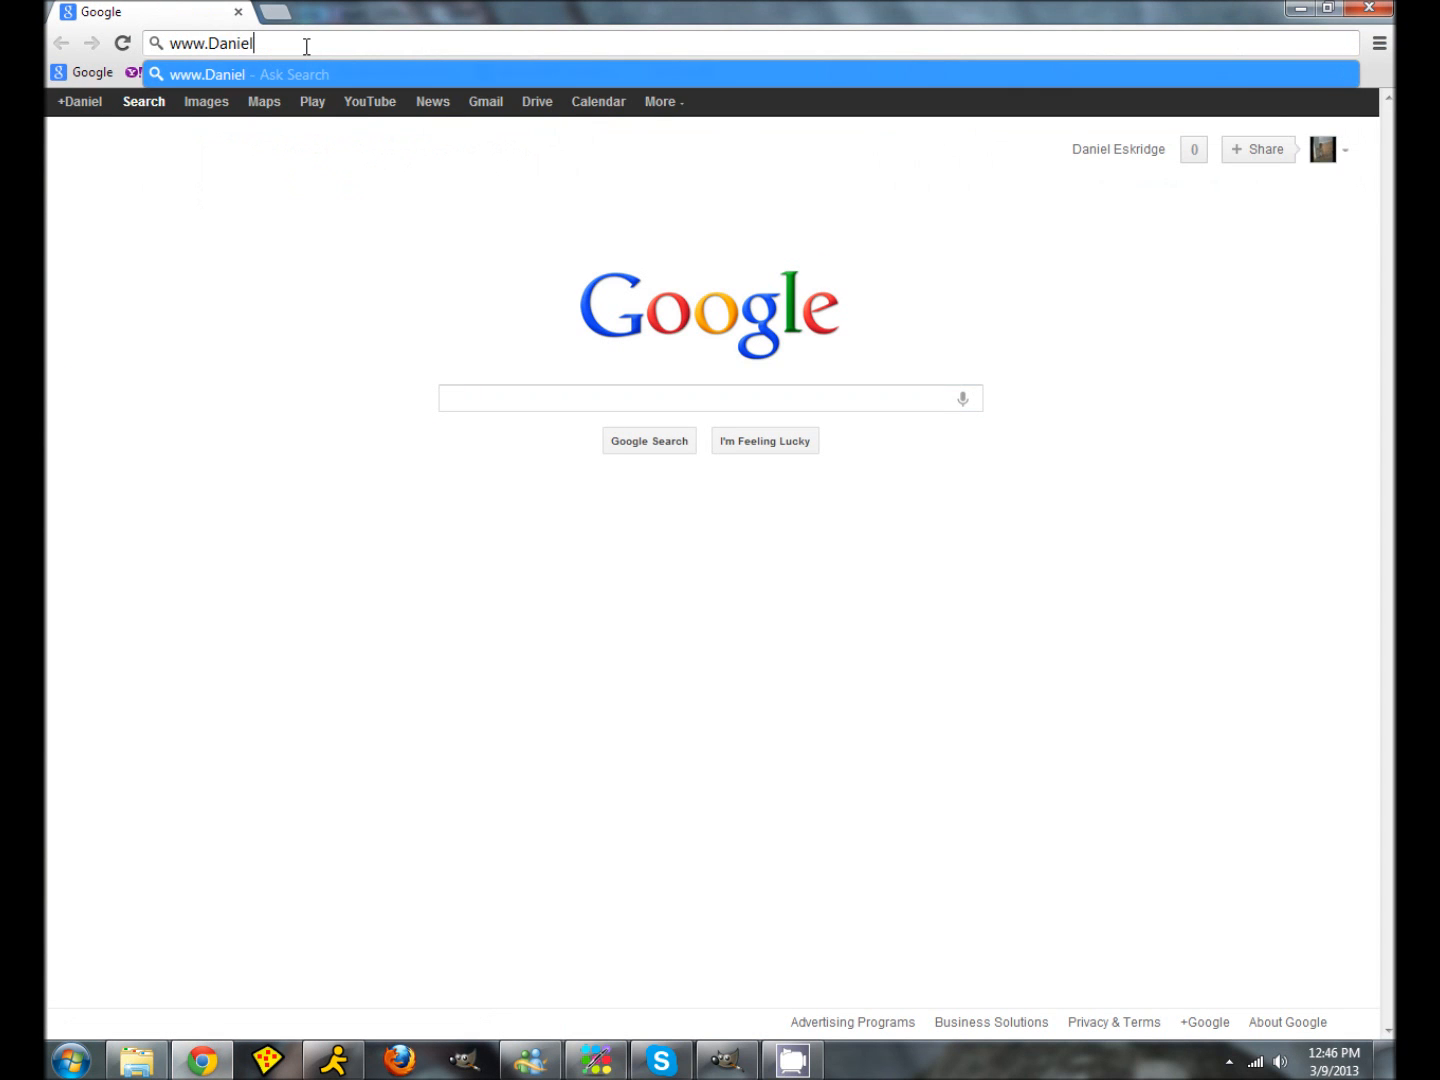
{"action": "type", "text": "Esk"}
{"action": "key", "text": "BackSpace"}
{"action": "key", "text": "BackSpace"}
{"action": "type", "text": "skridge.com"}
{"action": "key", "text": "Return"}
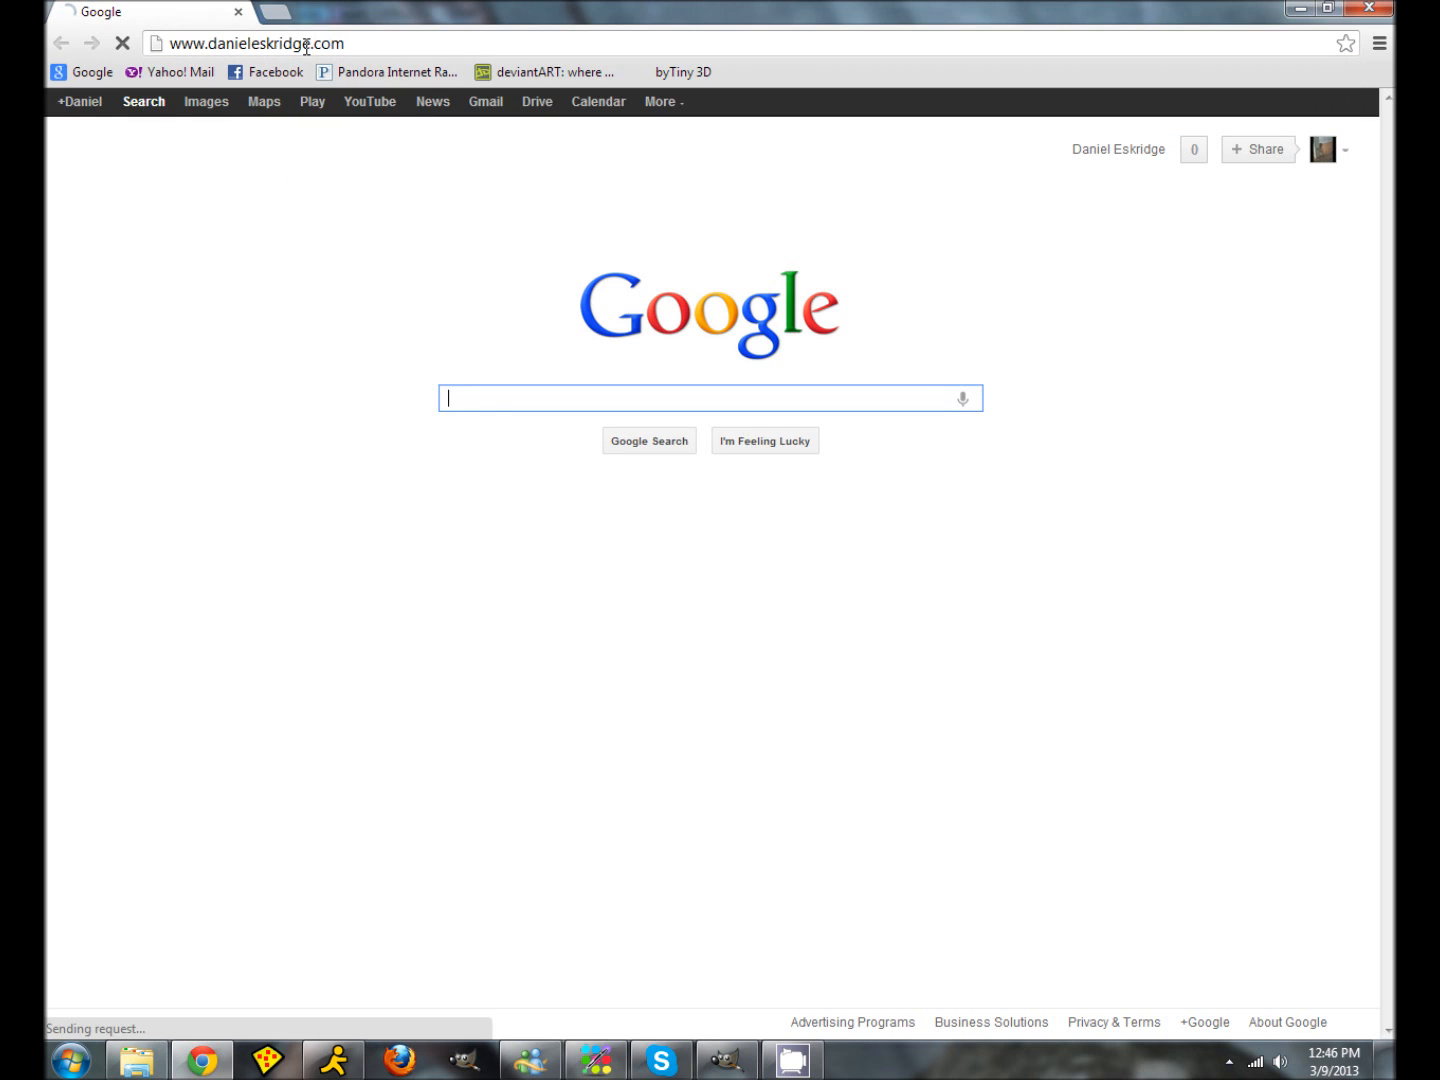